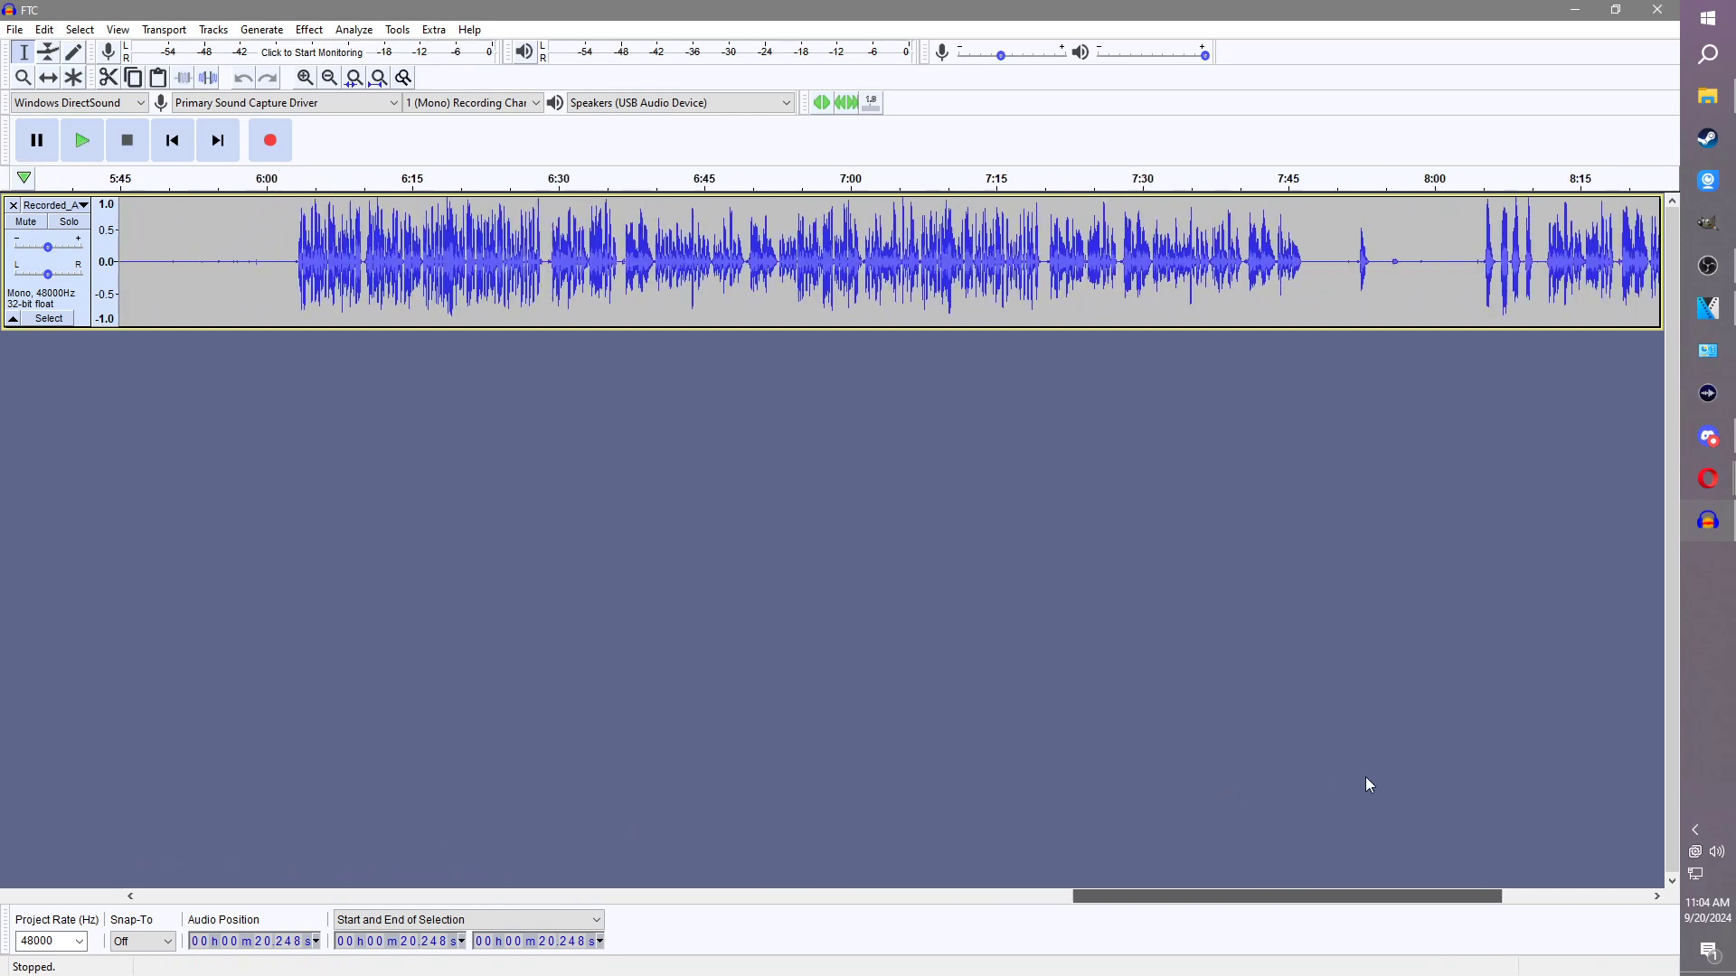
# Step: Select the entire recorded vocal track and apply Equalization with the existing unnamed curve
pyautogui.hscroll(-5, 1509, 772)
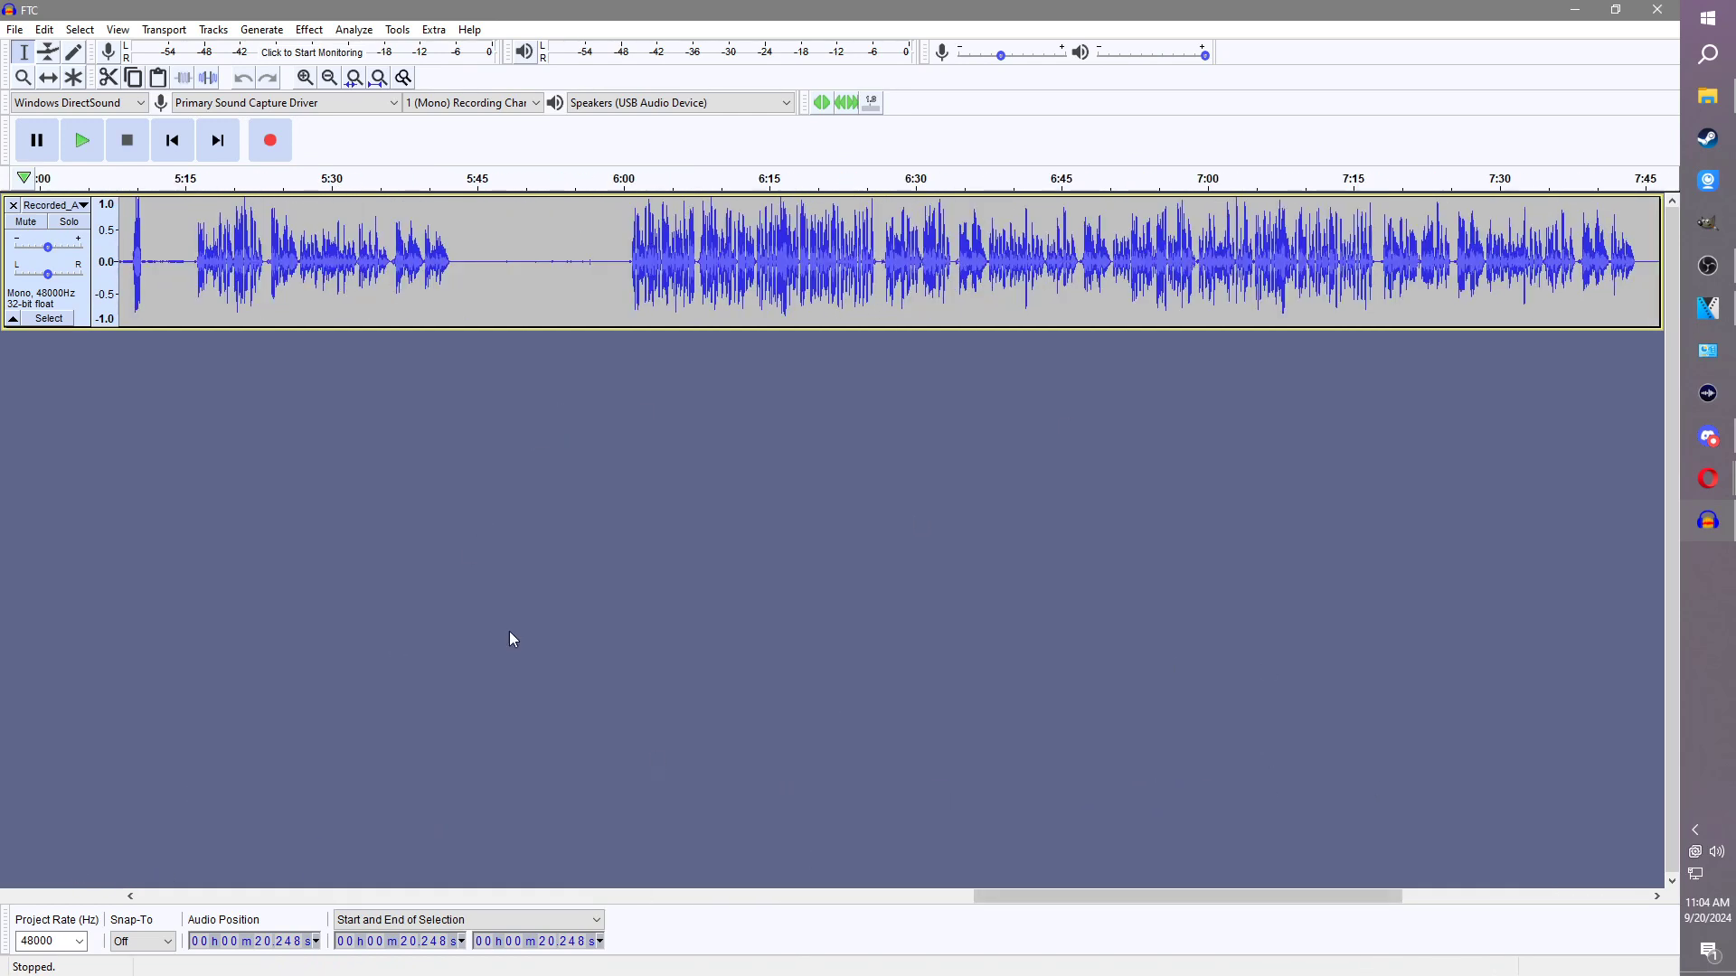
pyautogui.doubleClick(533, 306)
pyautogui.click(309, 30)
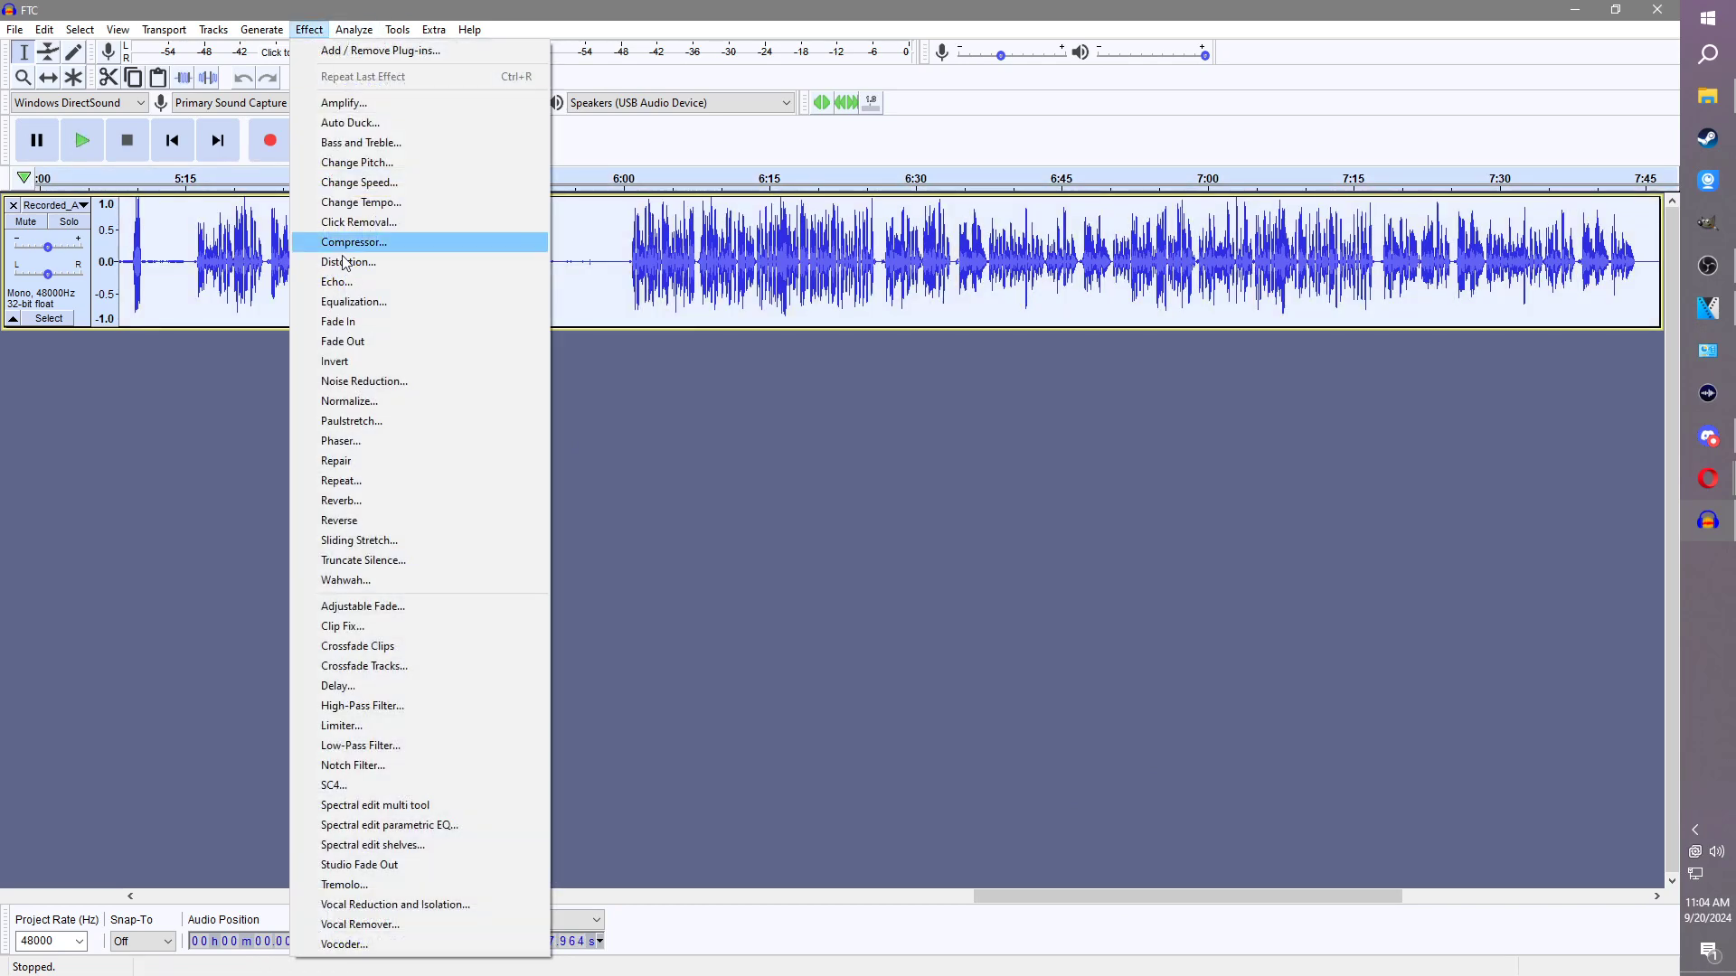
pyautogui.click(356, 303)
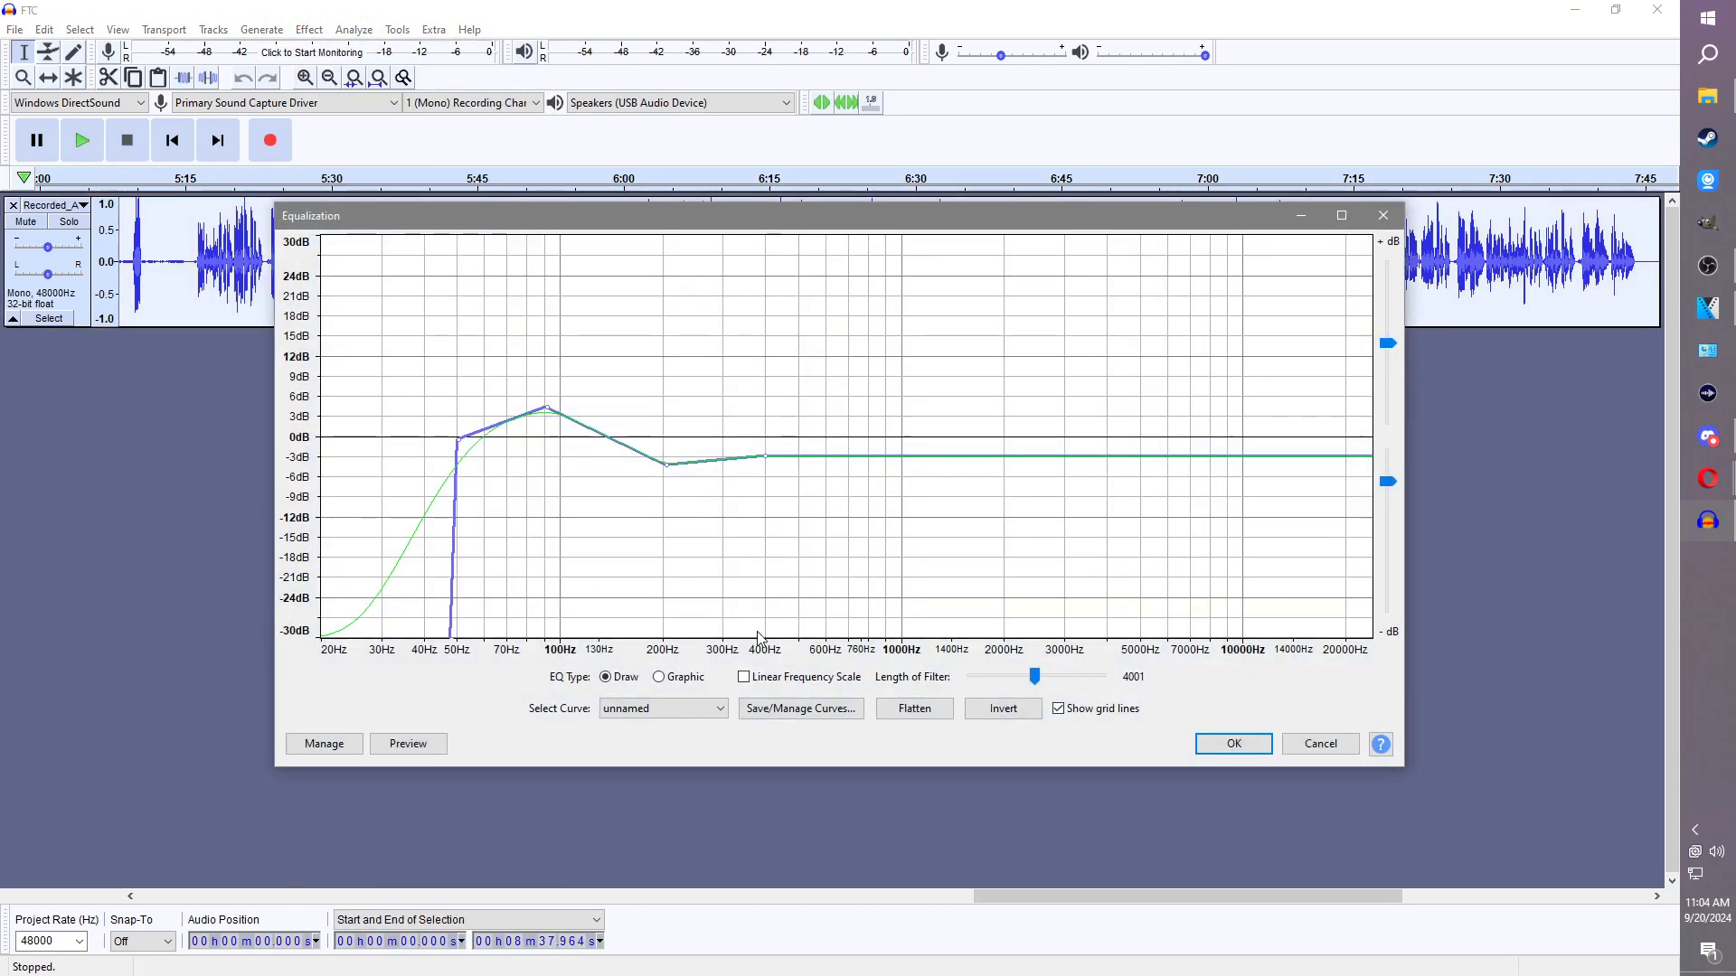
pyautogui.click(1216, 745)
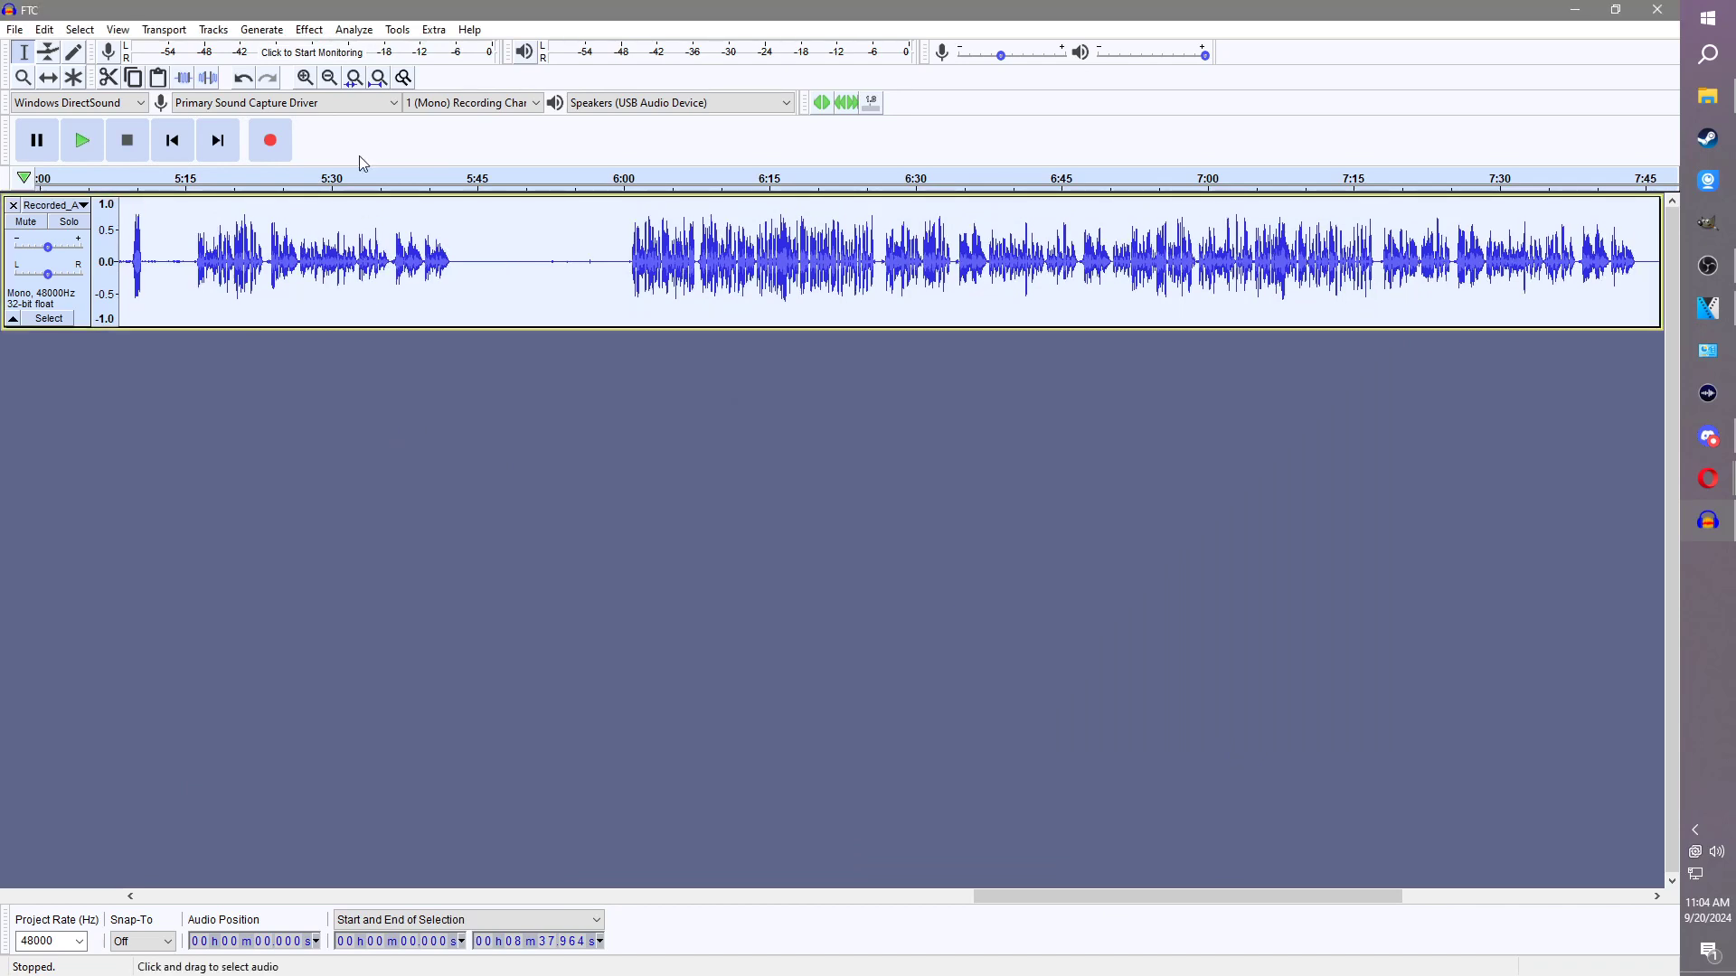
# Step: Capture a Noise Reduction profile from the quiet stretch between about 5.7 s and 8.2 s, before the vocals begin
pyautogui.click(309, 29)
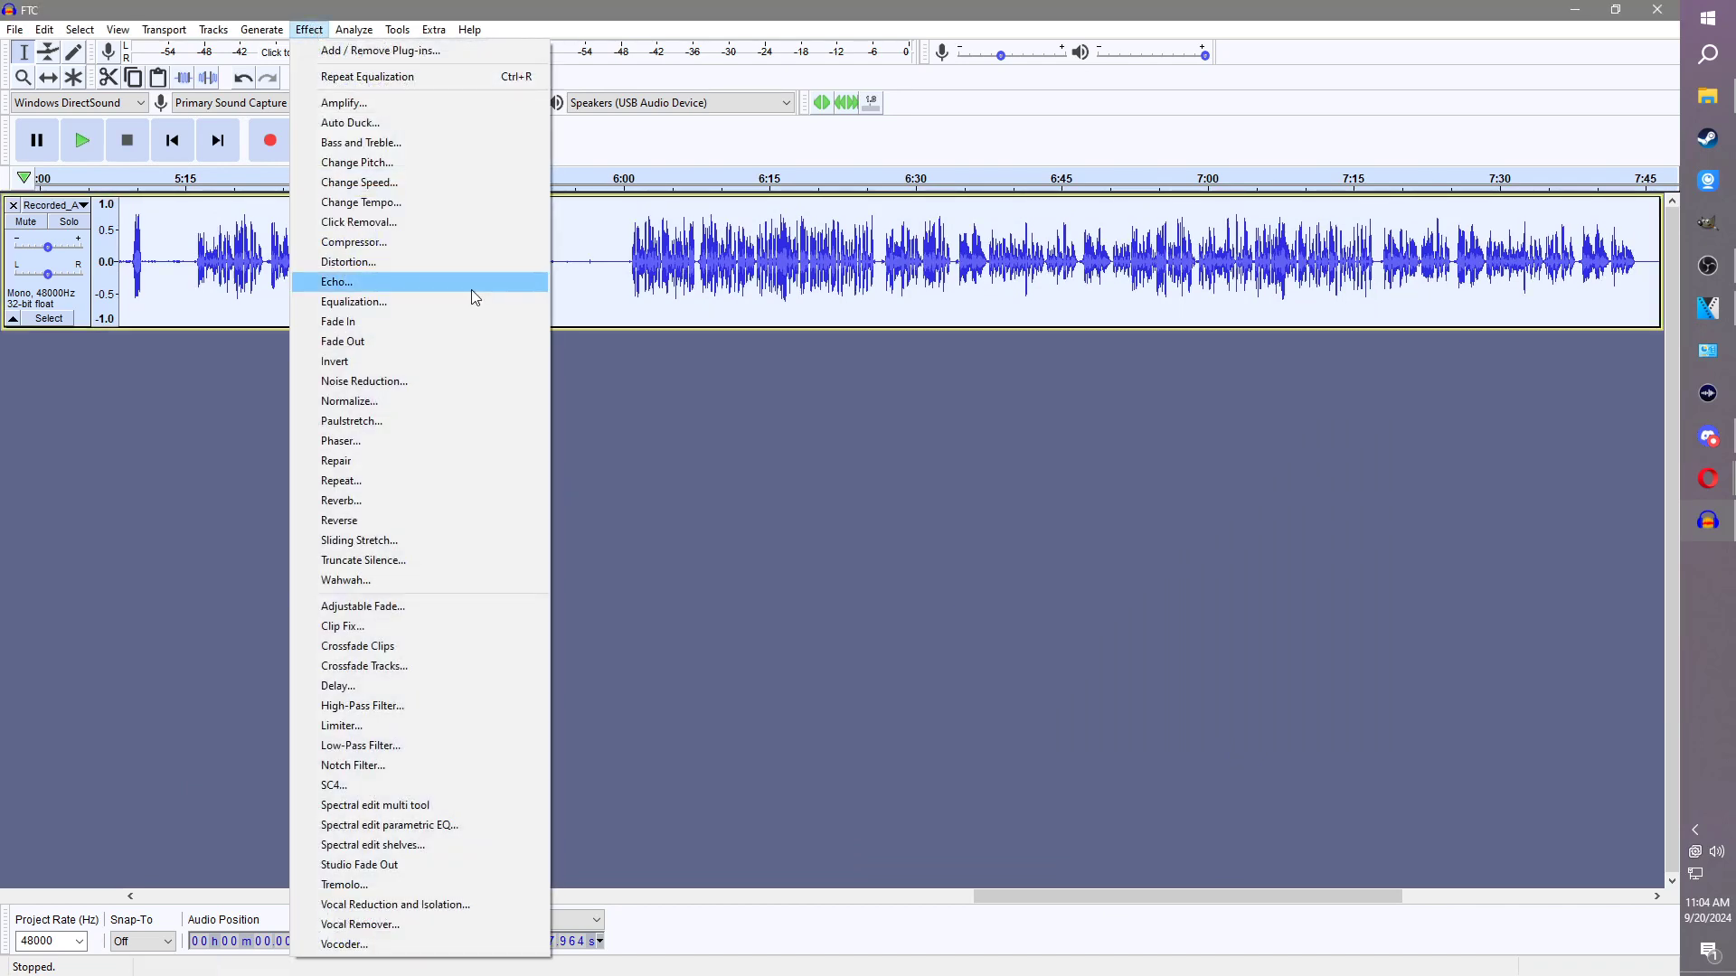
pyautogui.click(639, 280)
pyautogui.moveTo(1308, 898); pyautogui.dragTo(472, 898)
pyautogui.keyDown('ctrl'); pyautogui.scroll(5, 348, 431); pyautogui.keyUp('ctrl')
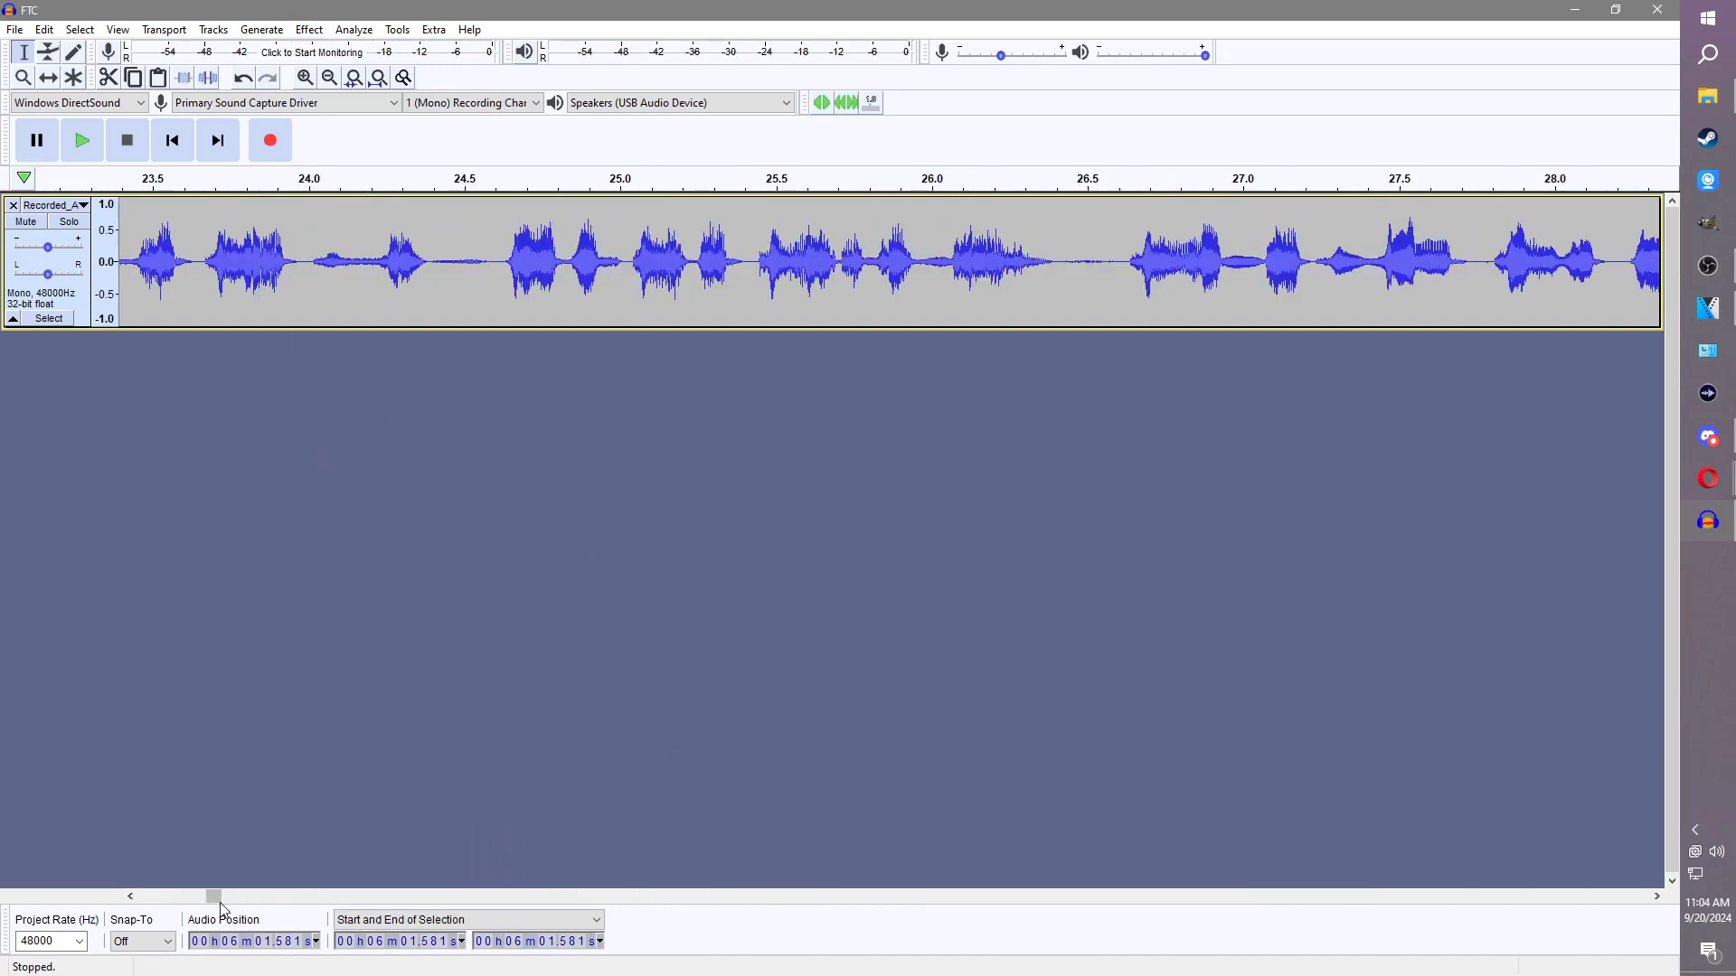
pyautogui.moveTo(218, 900); pyautogui.dragTo(48, 889)
pyautogui.moveTo(209, 899); pyautogui.dragTo(123, 898)
pyautogui.keyDown('ctrl'); pyautogui.scroll(-2, 917, 473); pyautogui.keyUp('ctrl')
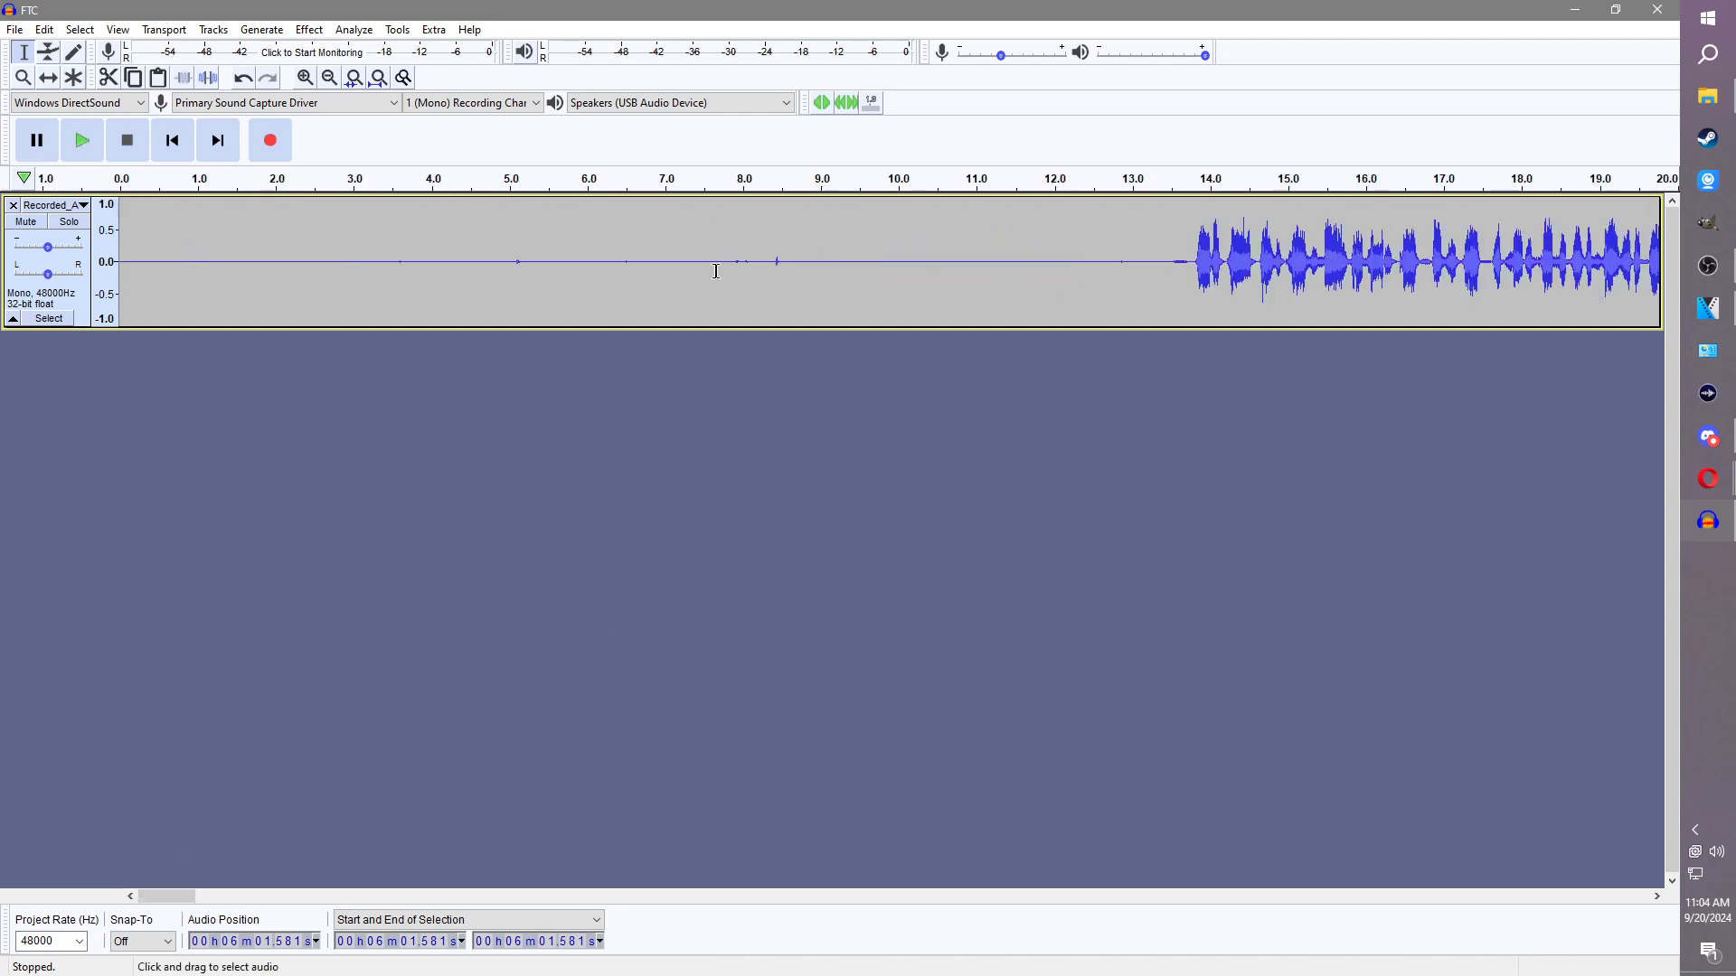
pyautogui.moveTo(565, 263); pyautogui.dragTo(757, 263)
pyautogui.press('space')
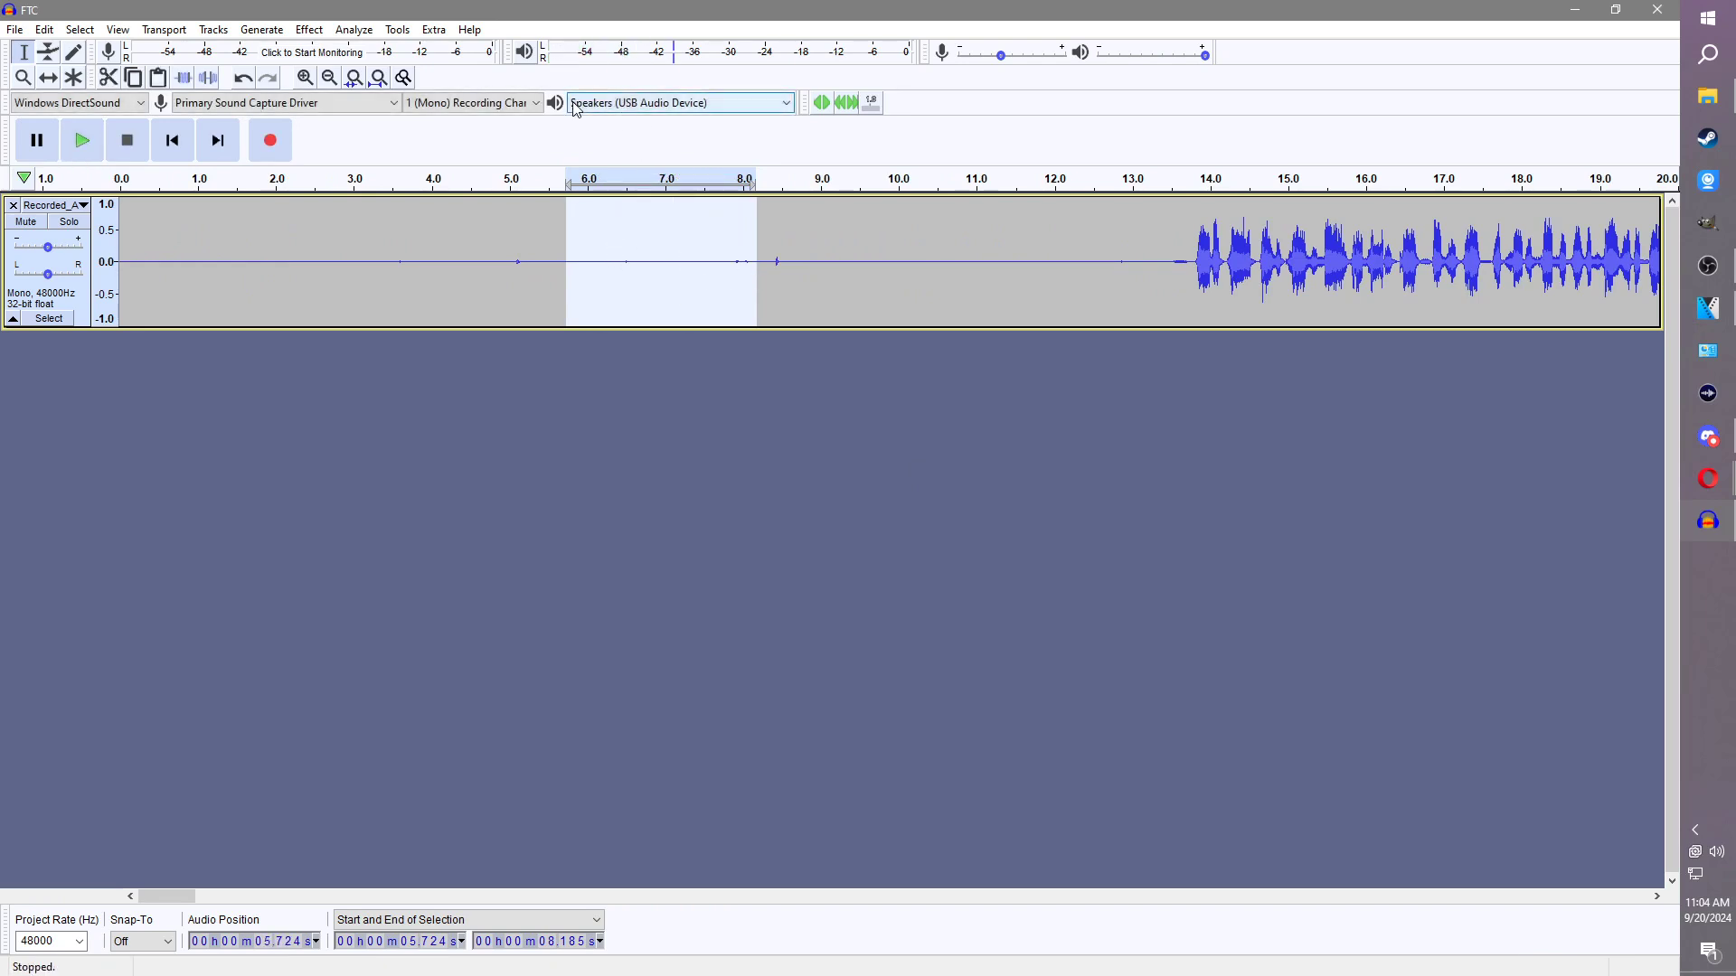
pyautogui.click(310, 30)
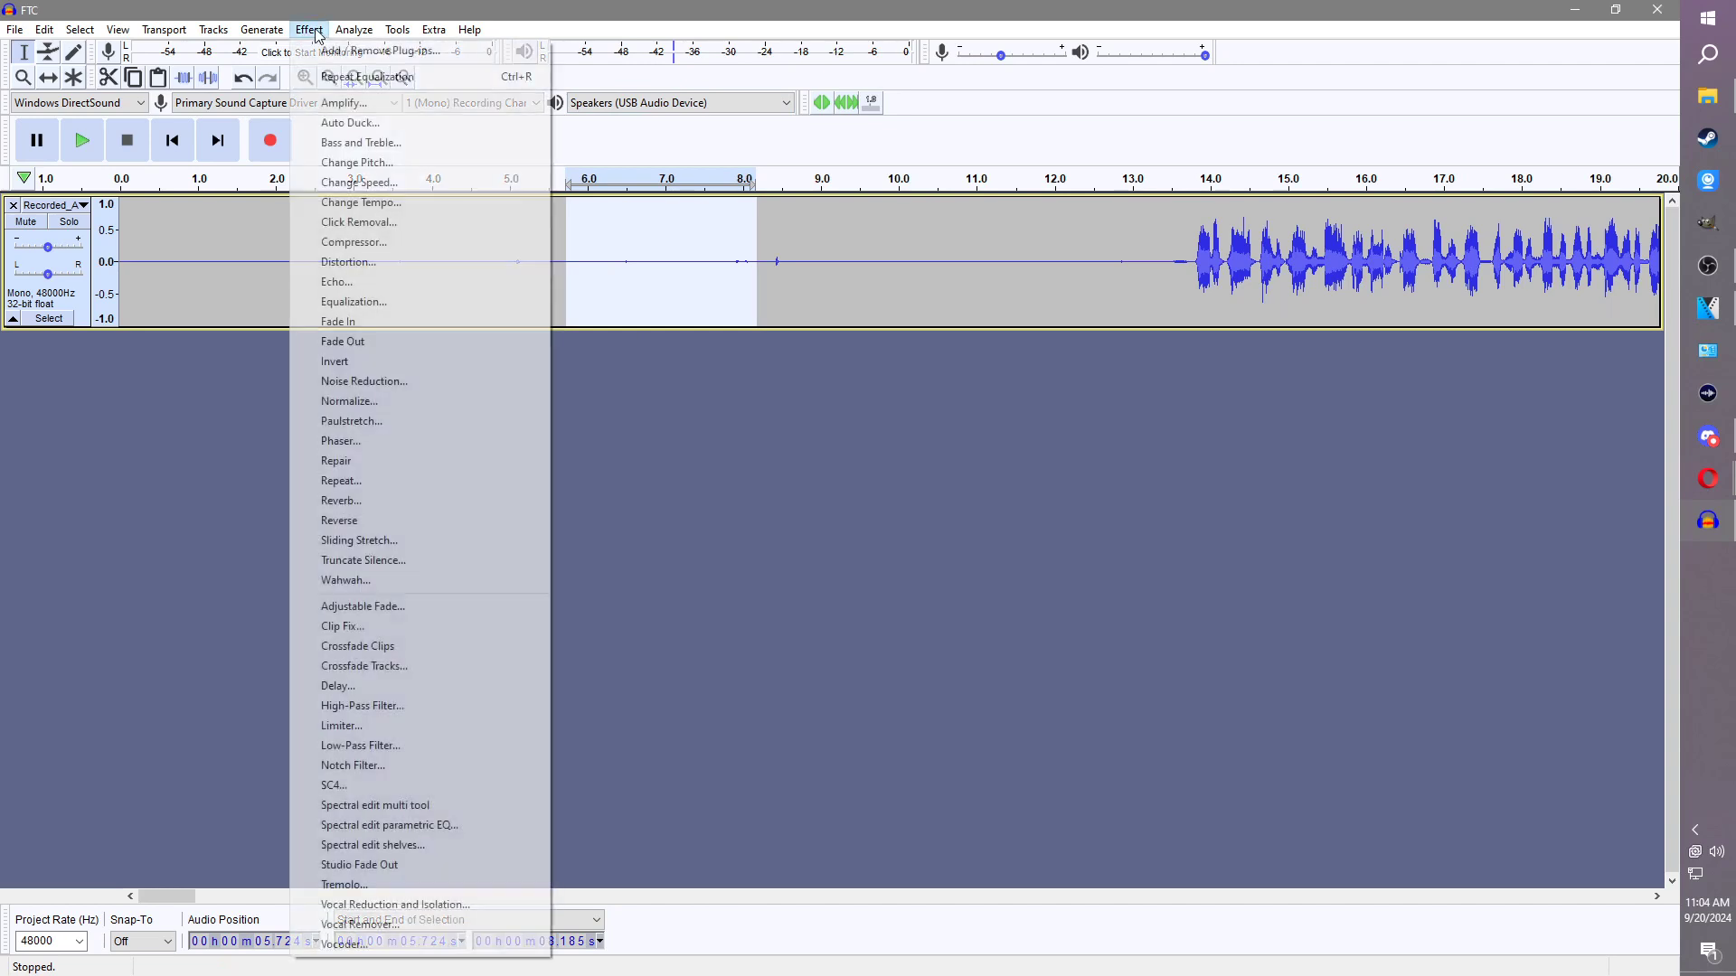
pyautogui.click(377, 381)
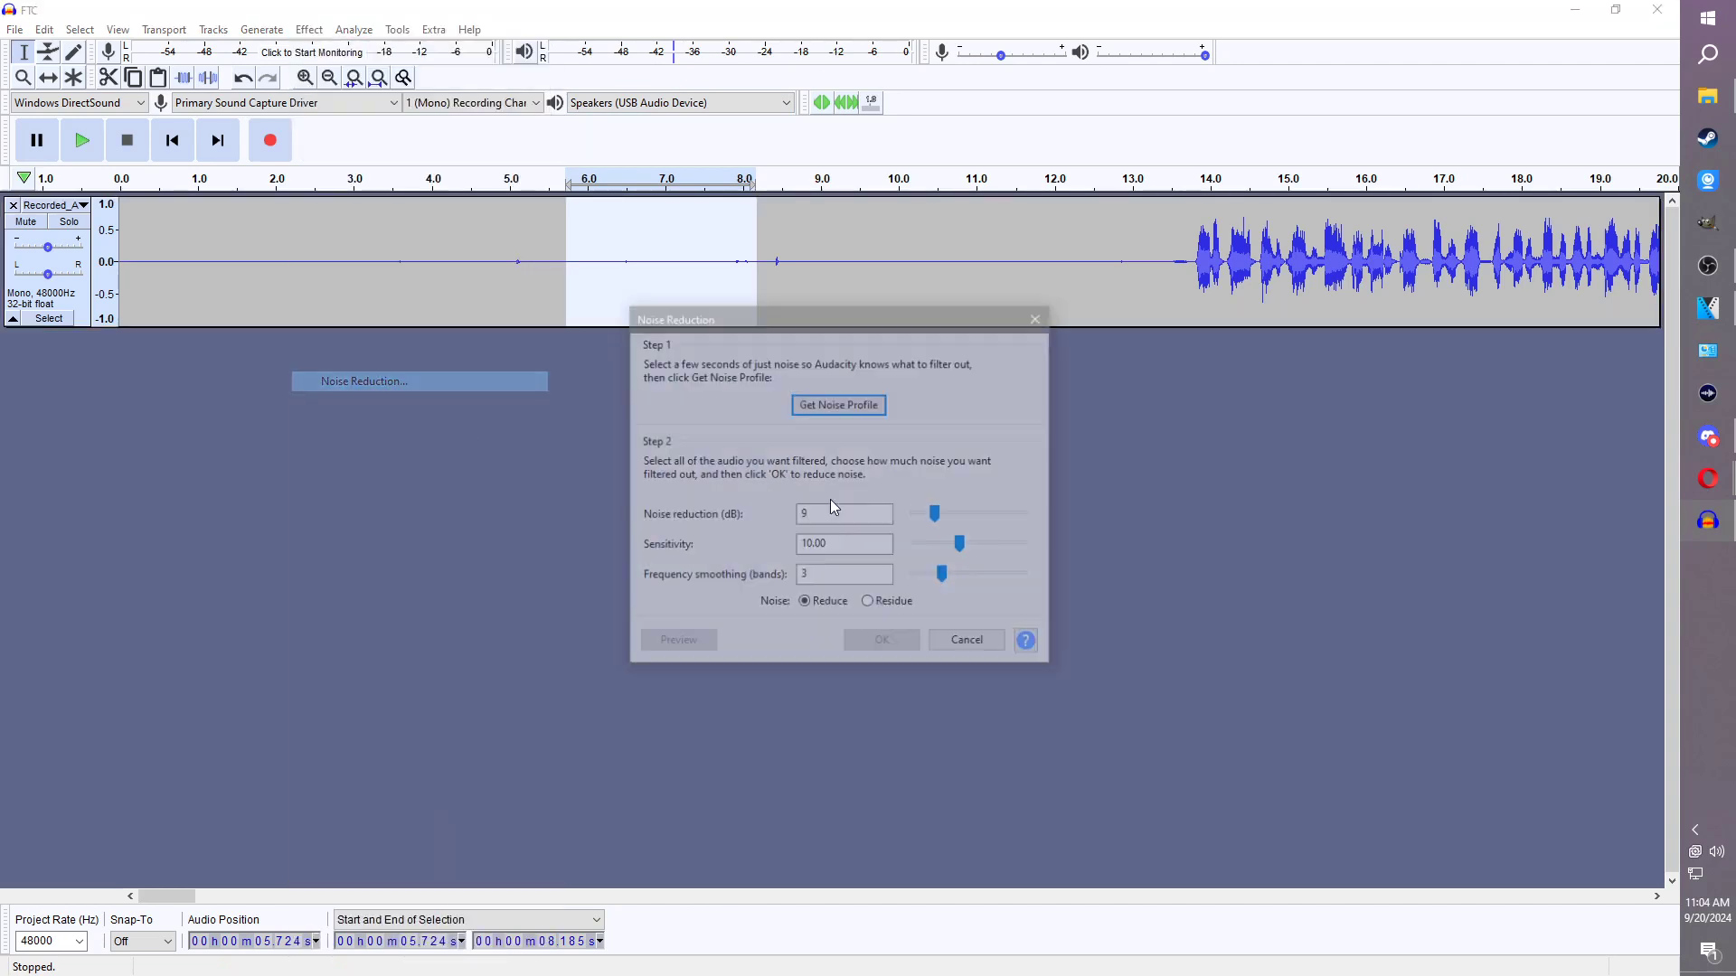
pyautogui.press('Escape')
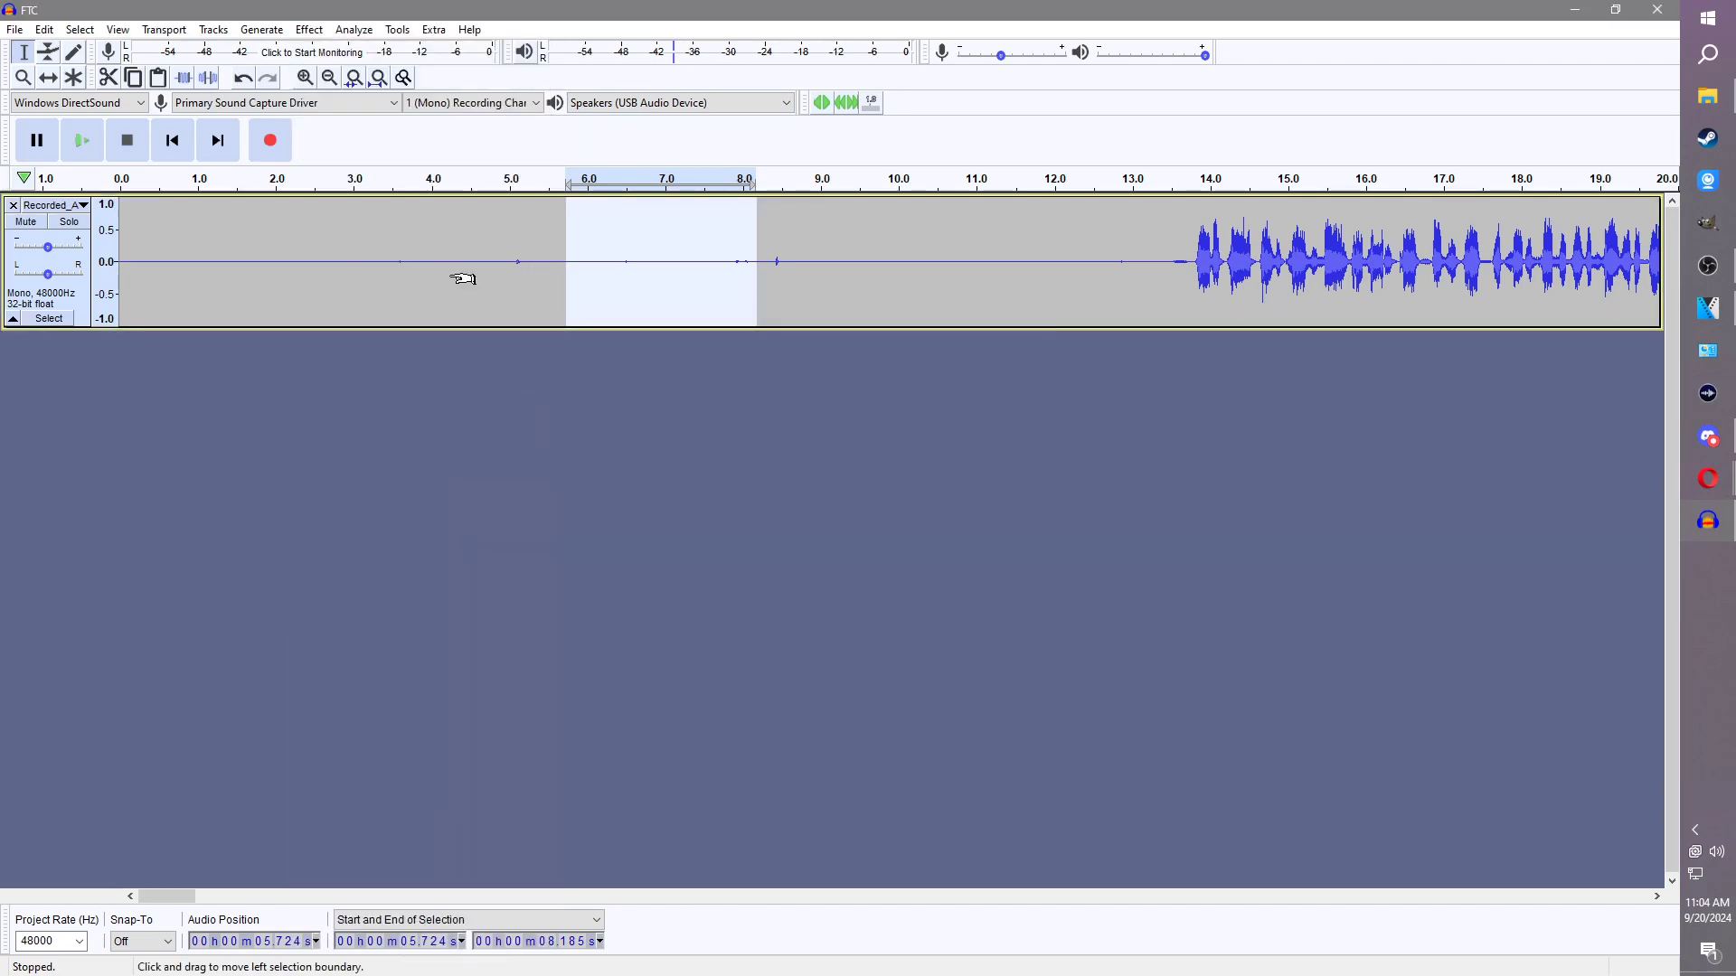
# Step: Apply Noise Reduction to the whole track with 9 dB reduction, sensitivity 10.00 and 3 frequency smoothing bands
pyautogui.hotkey('ctrl', 'a')
pyautogui.click(353, 30)
pyautogui.moveTo(310, 30)
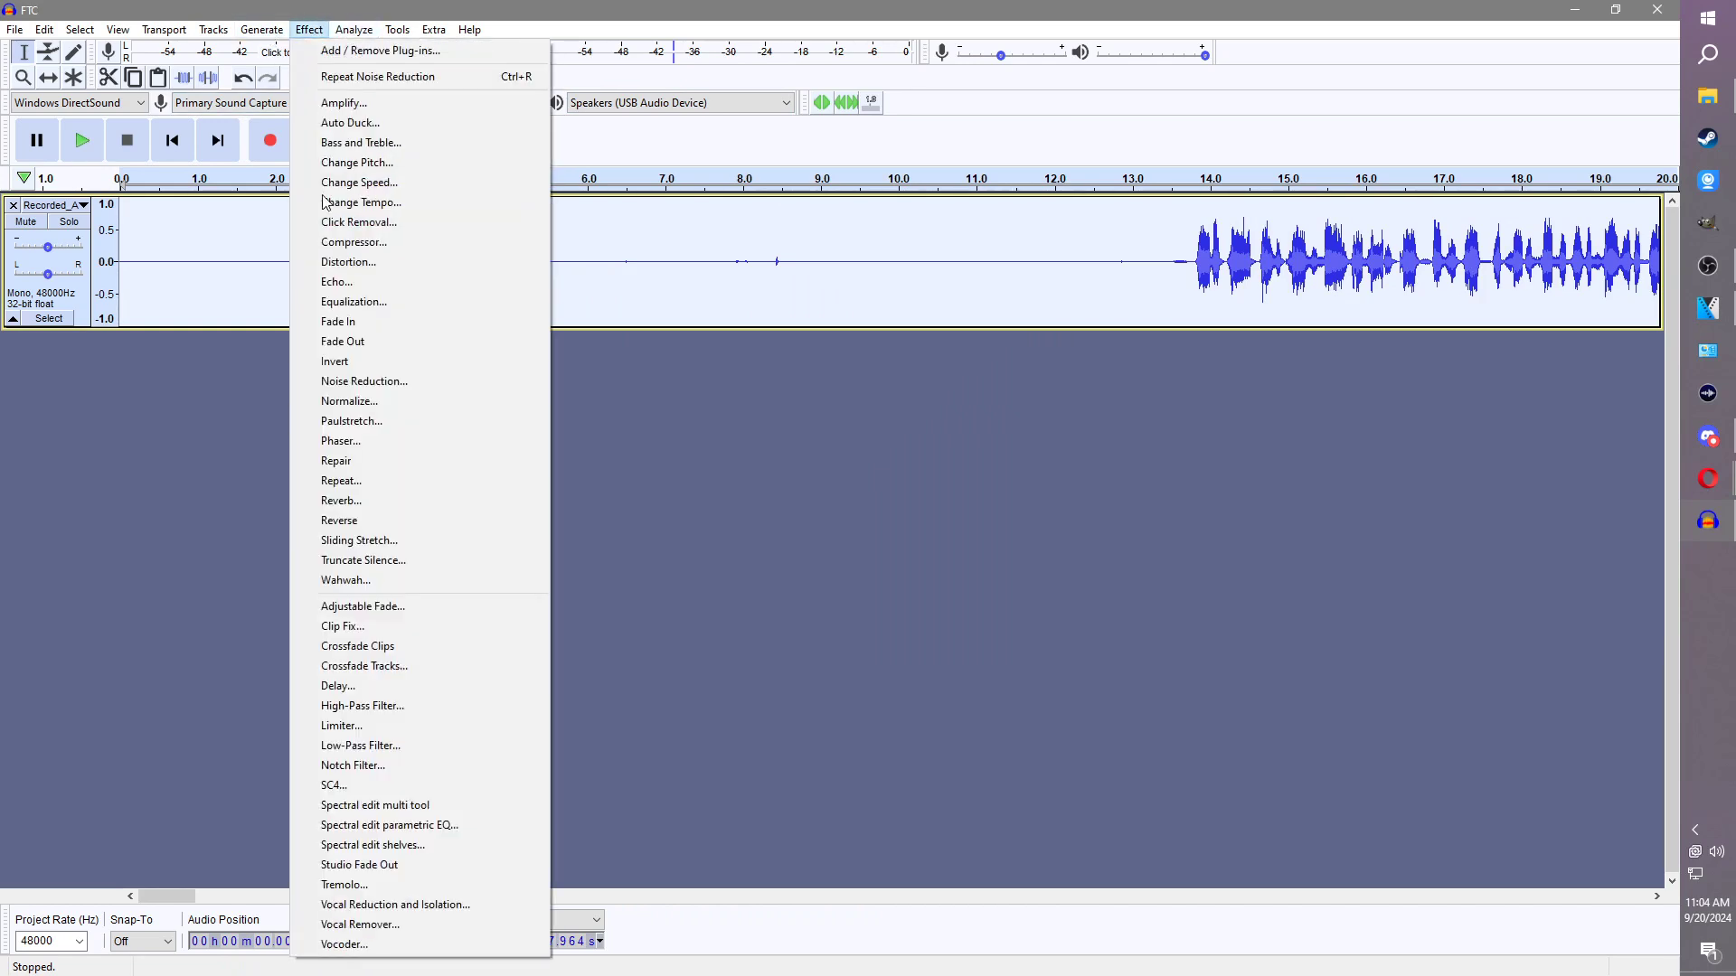
pyautogui.click(376, 381)
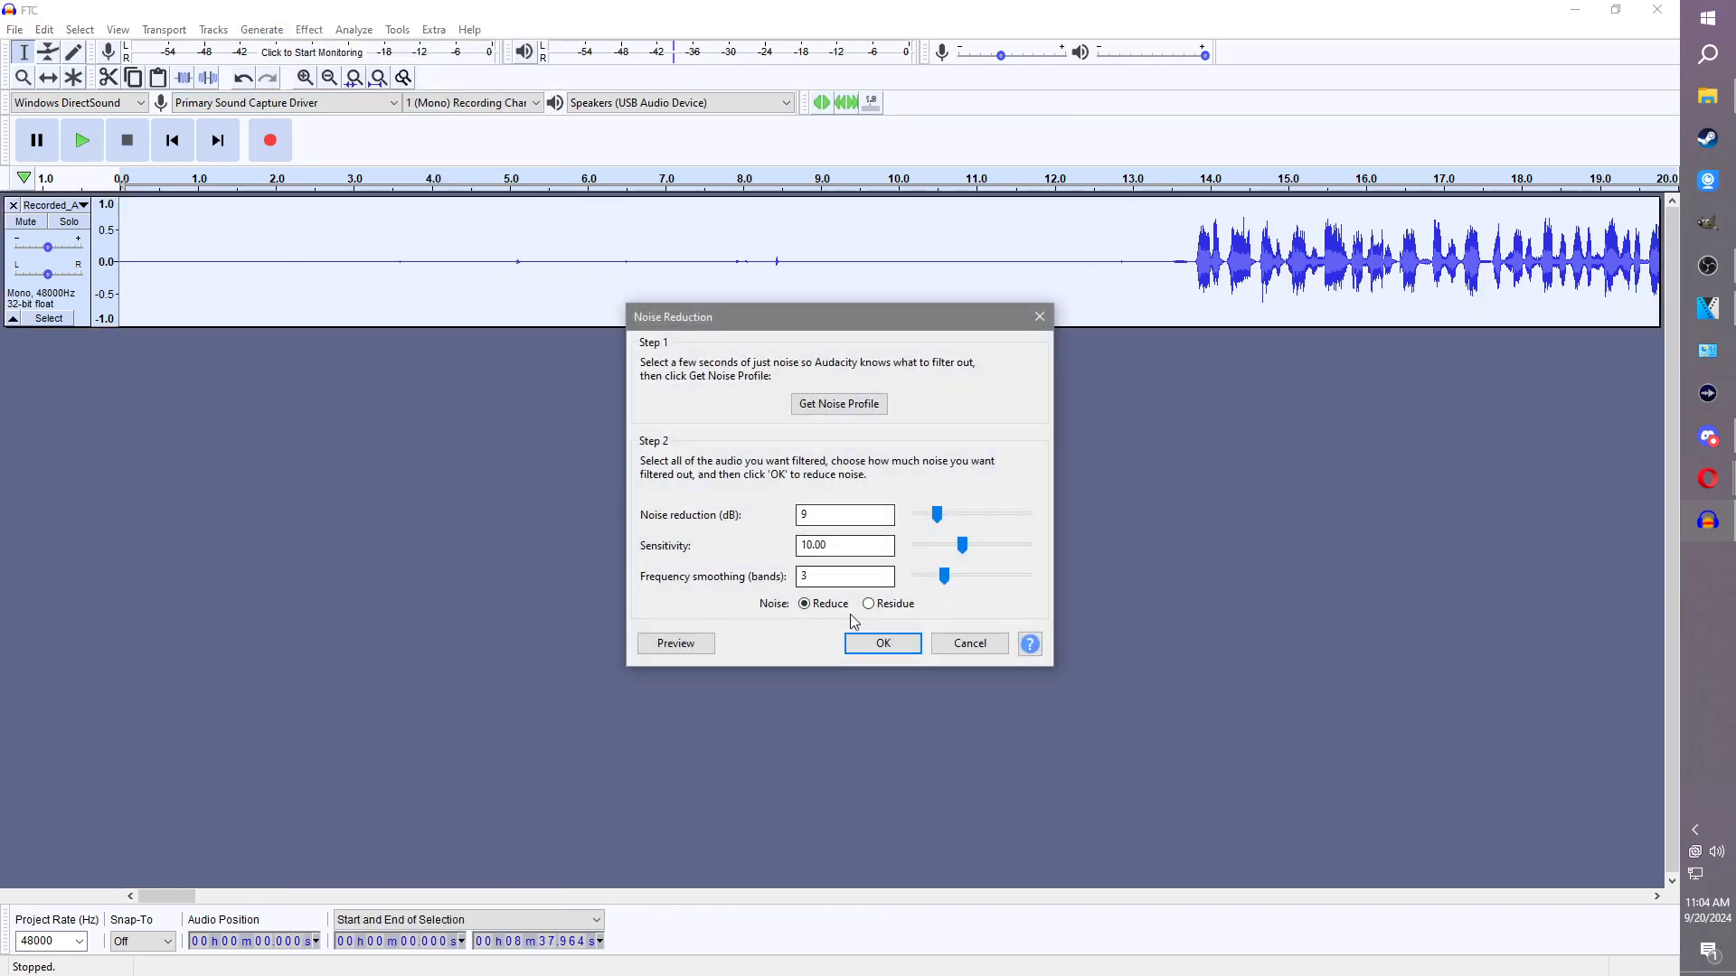
pyautogui.click(883, 644)
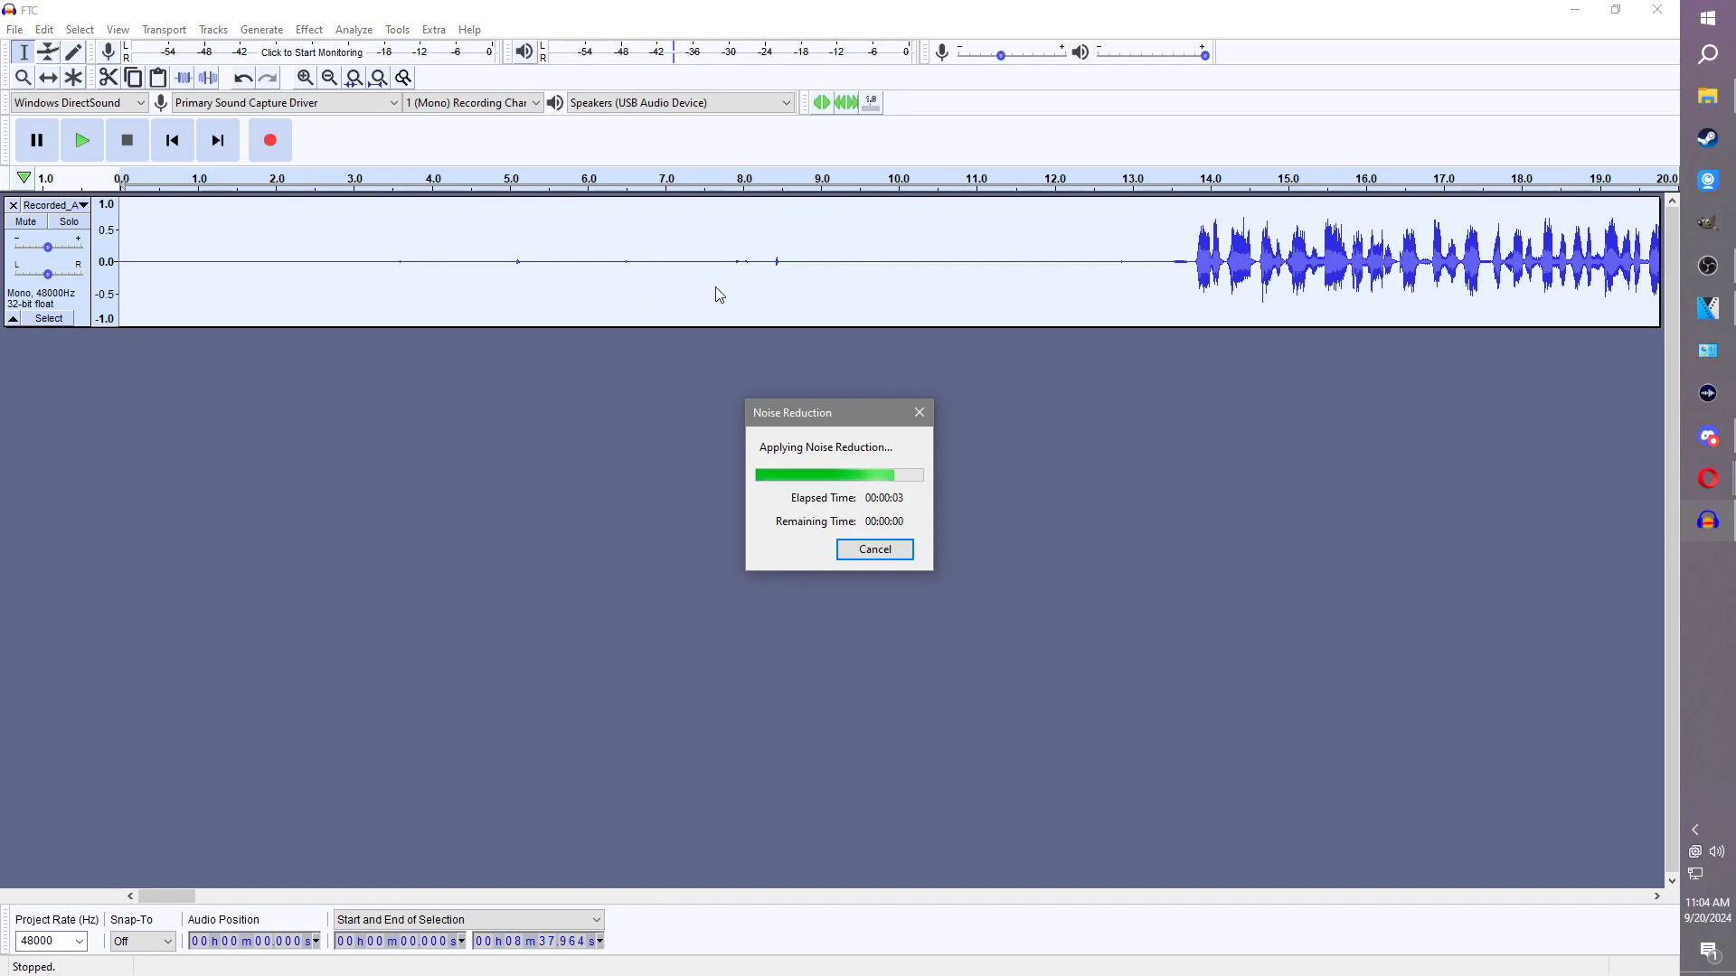
# Step: Apply the Bass and Treble effect to the whole vocal track
pyautogui.click(309, 30)
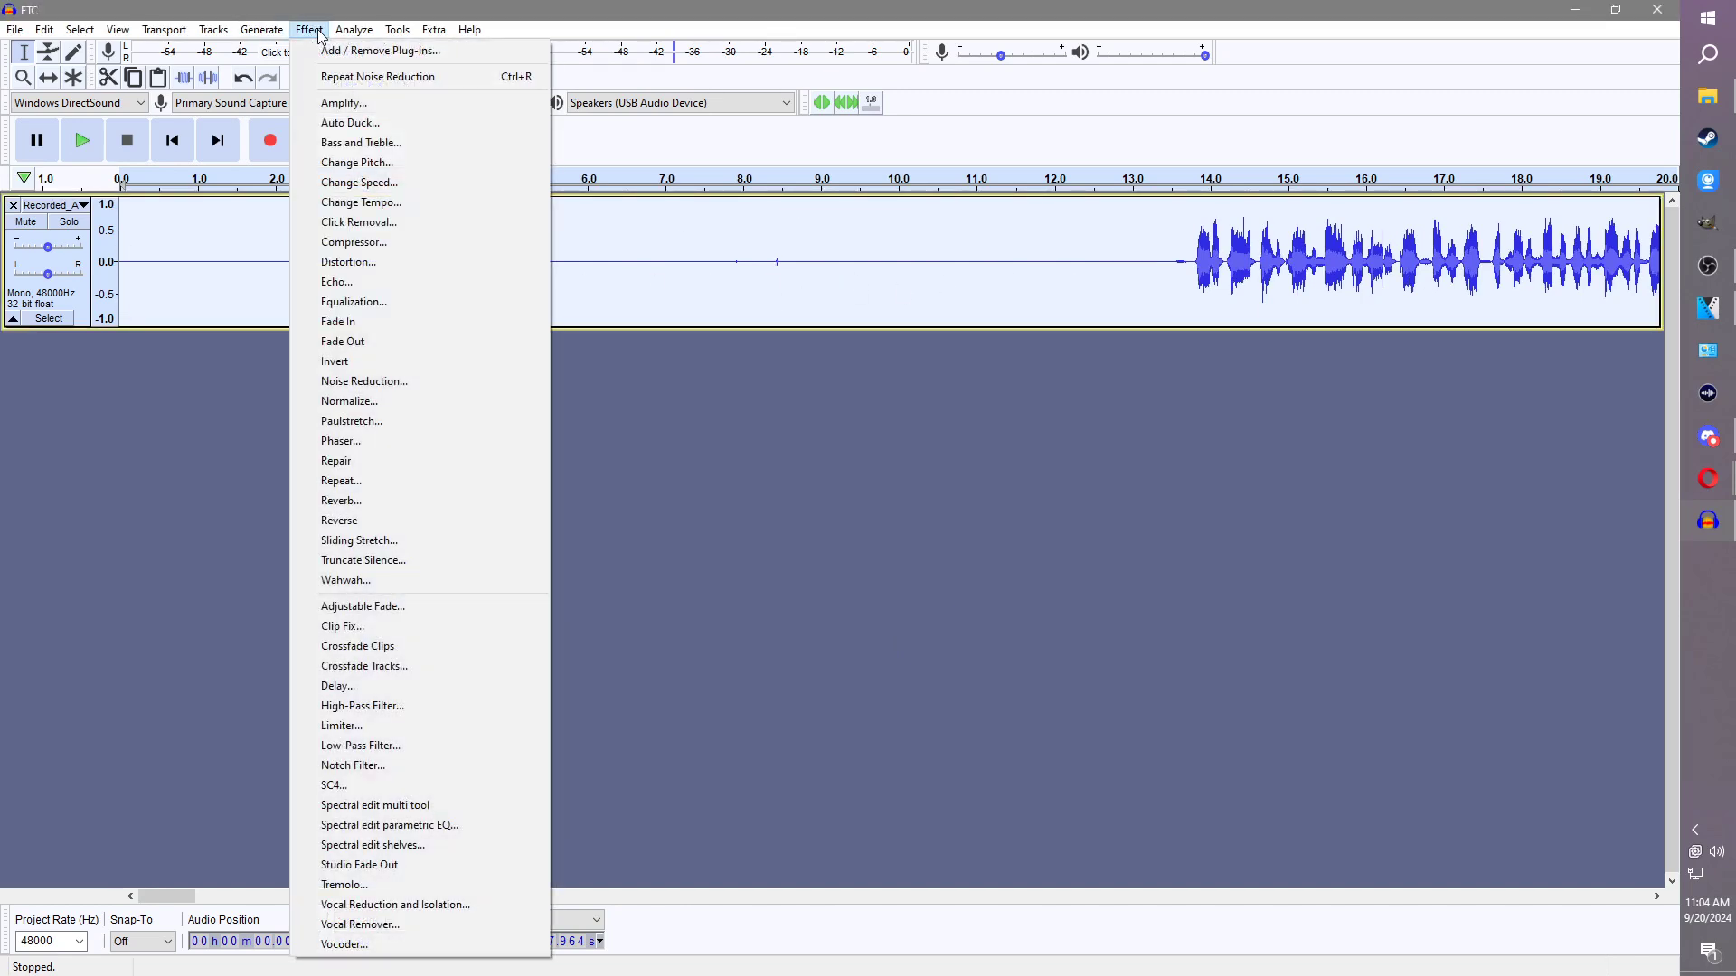
pyautogui.click(381, 151)
pyautogui.click(1084, 585)
pyautogui.click(1146, 375)
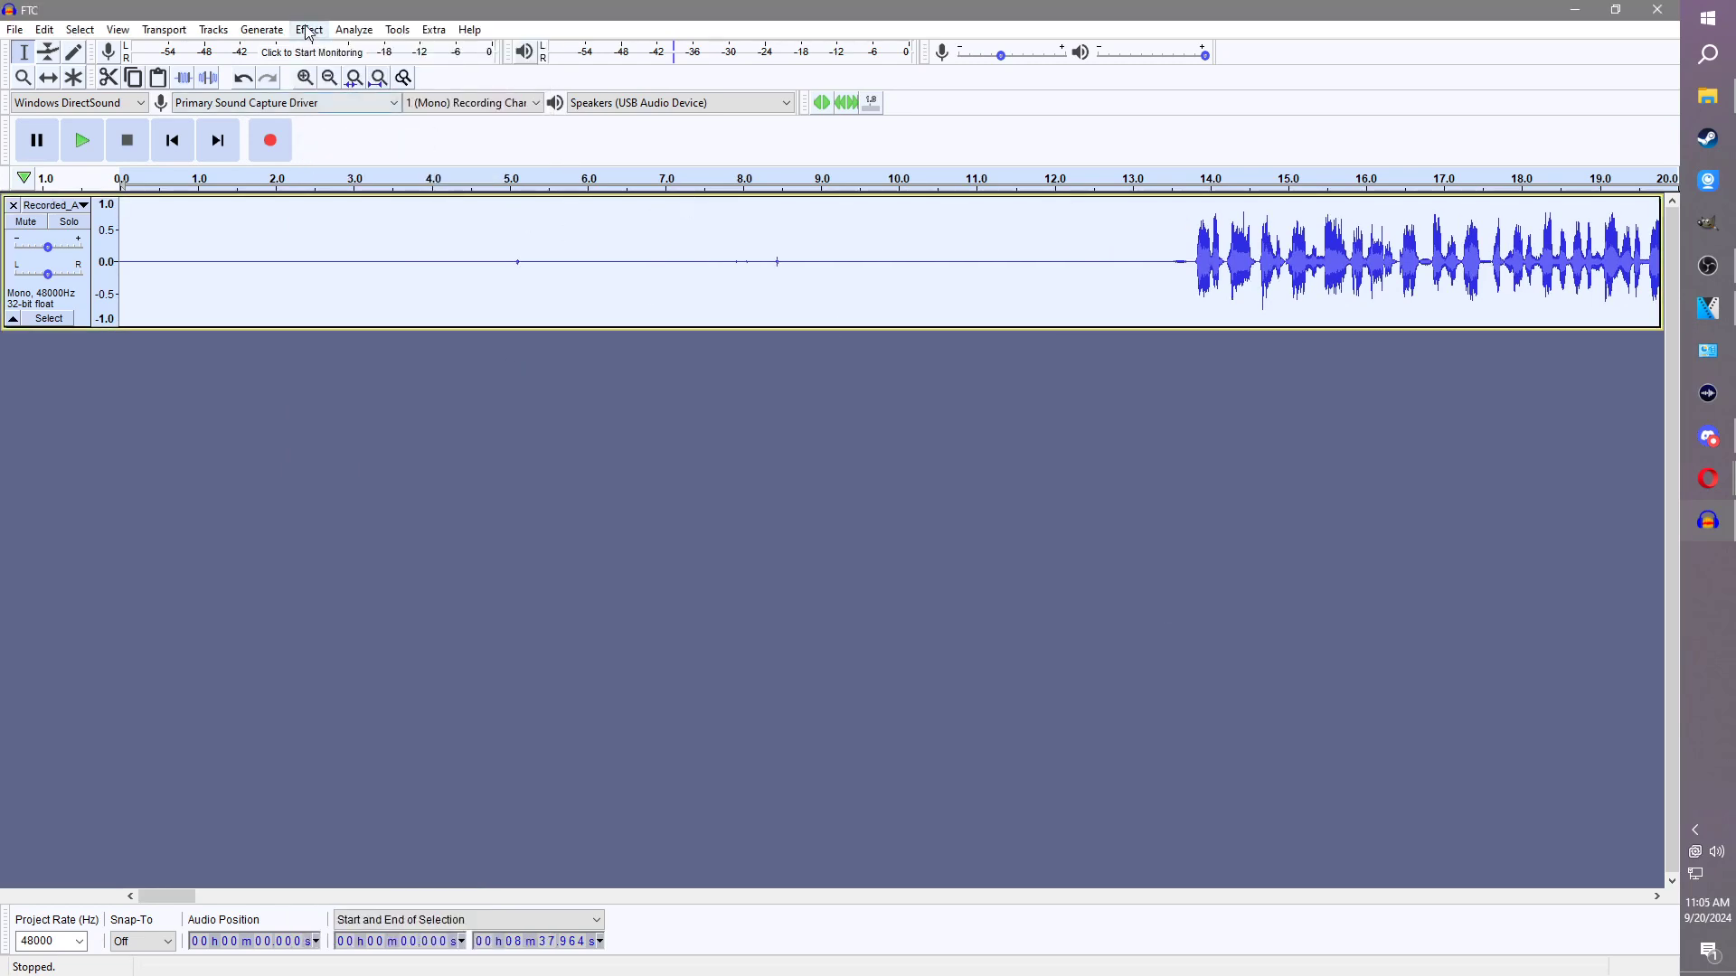
# Step: Normalize the whole vocal track
pyautogui.click(309, 30)
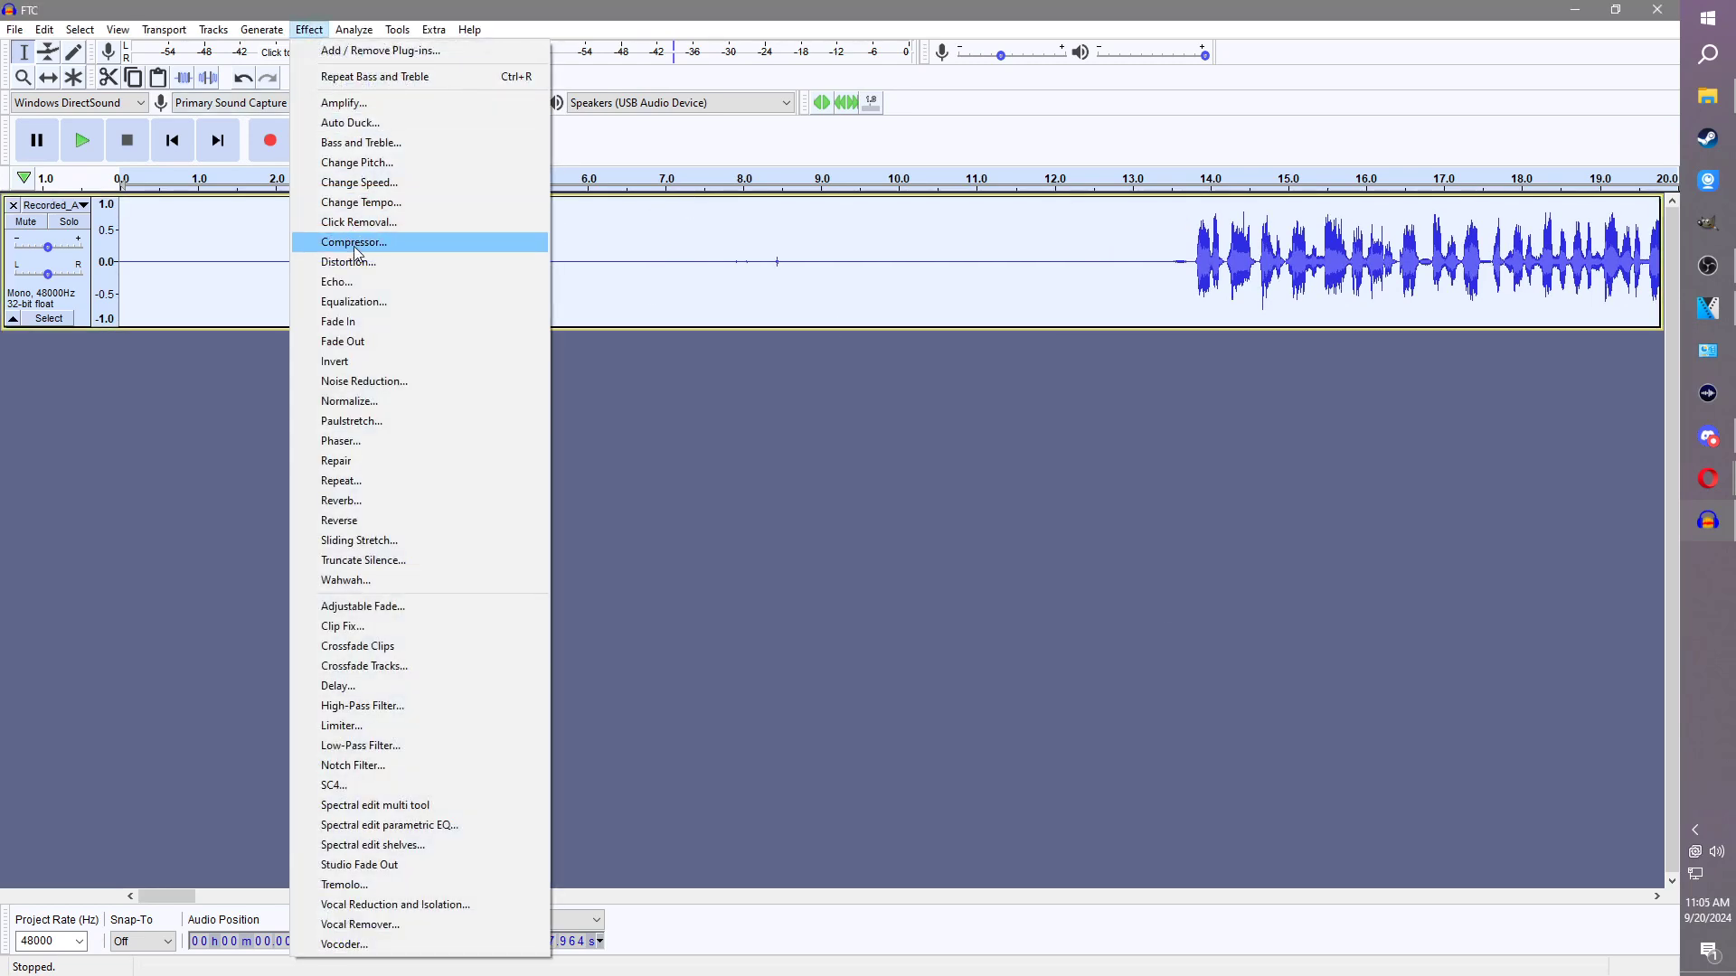
pyautogui.click(361, 401)
pyautogui.click(895, 543)
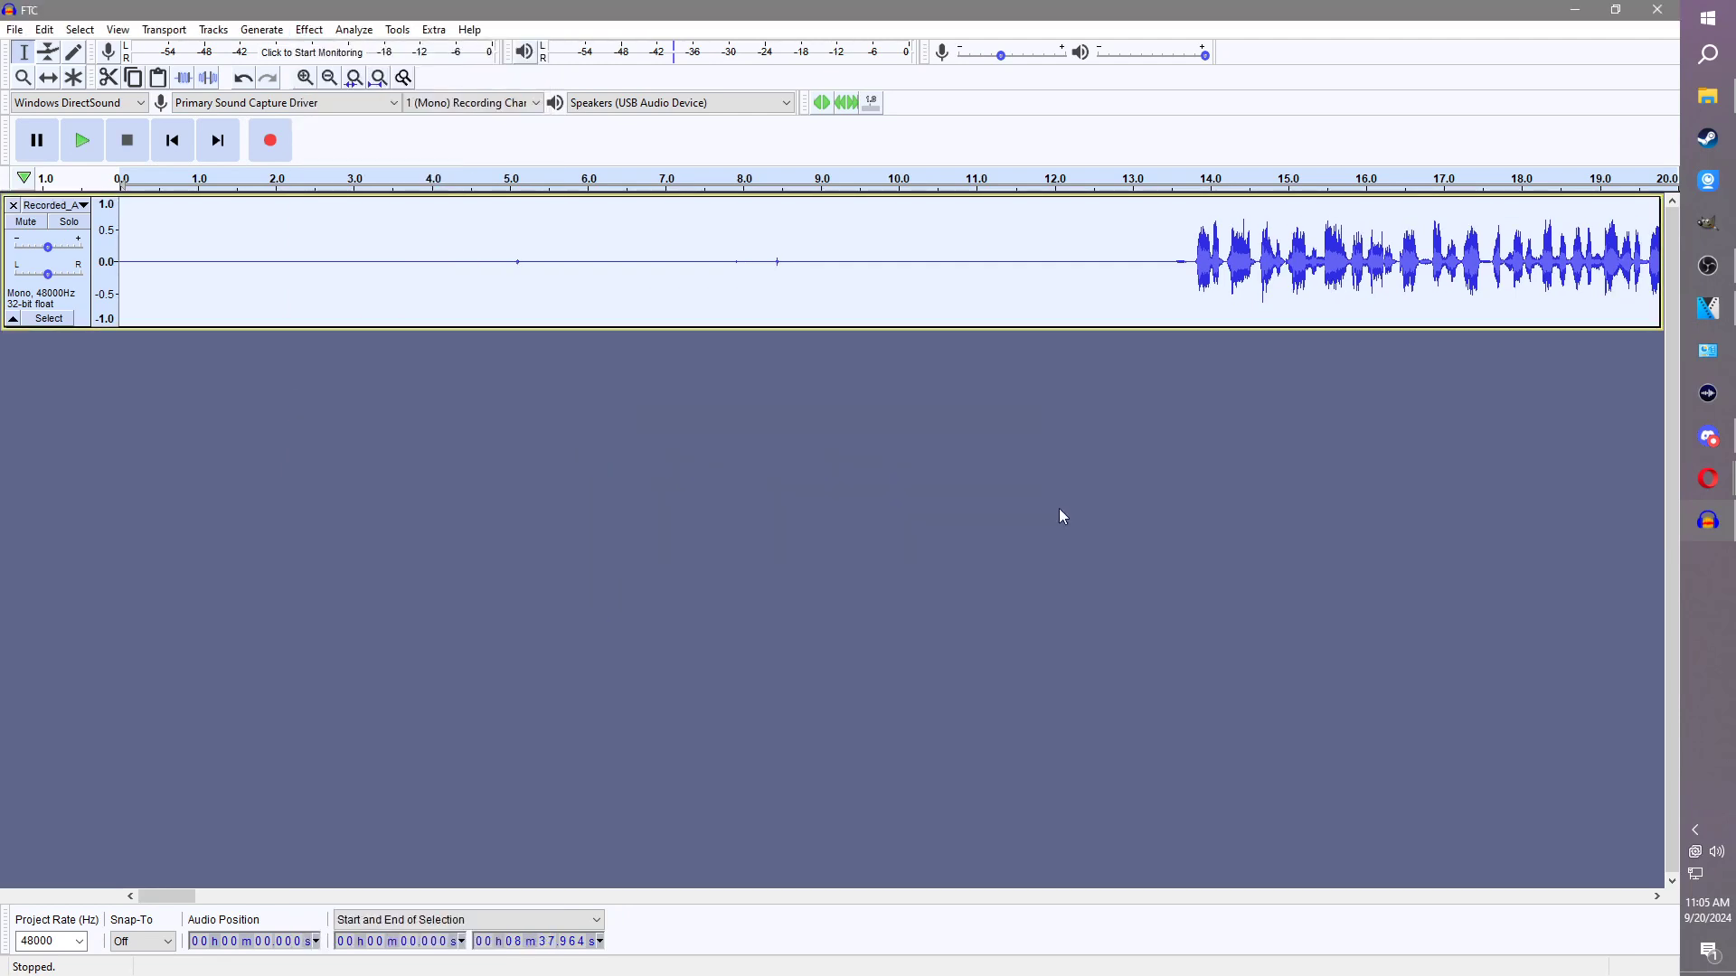
# Step: Export the vocals to the Desktop as MP3 file FTC at constant 192 kbps stereo with blank metadata tags, and close Audacity
pyautogui.click(309, 30)
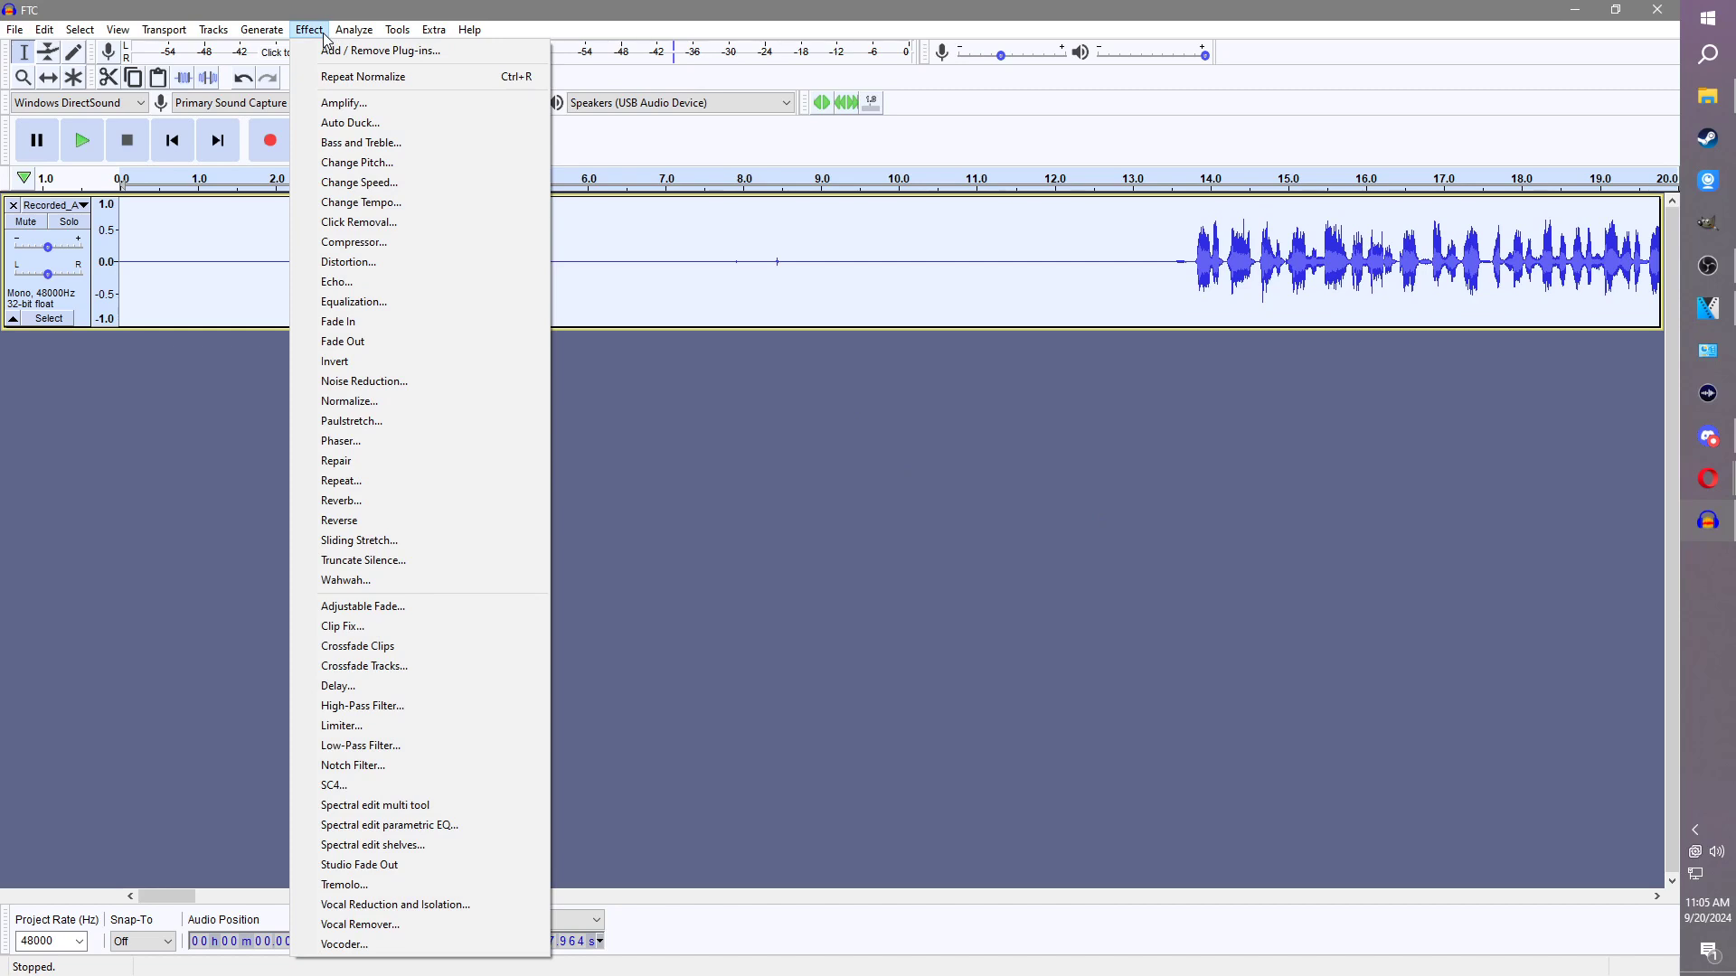
pyautogui.click(324, 35)
pyautogui.click(9, 30)
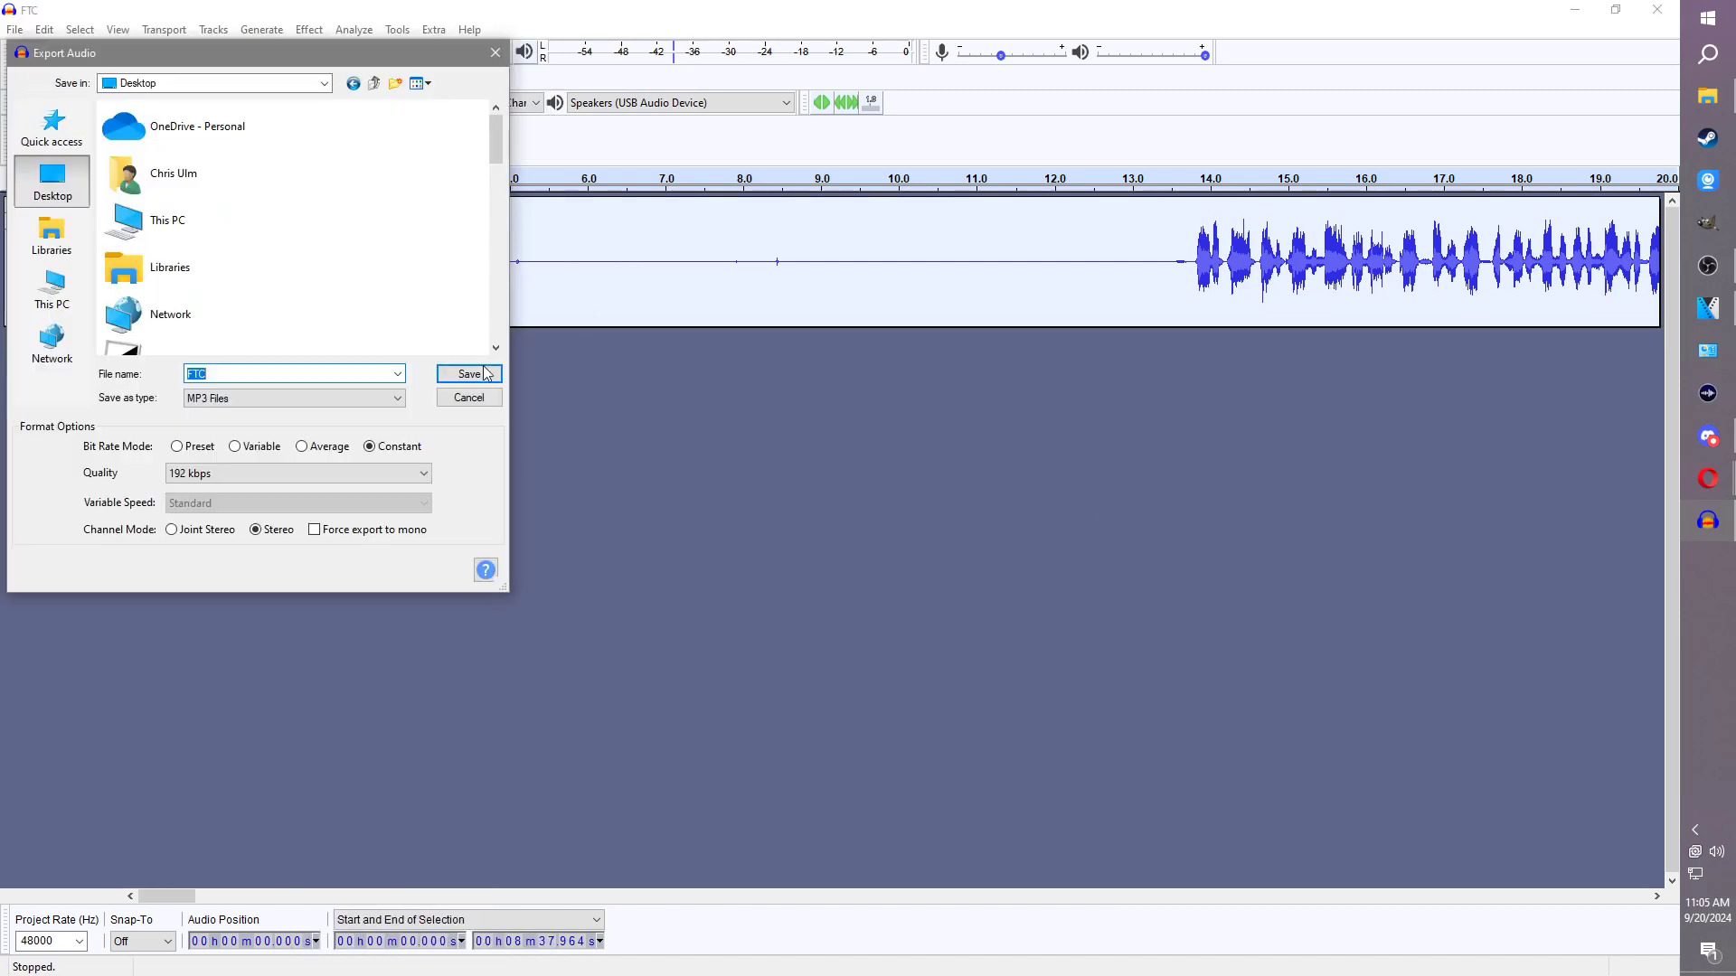
pyautogui.click(470, 376)
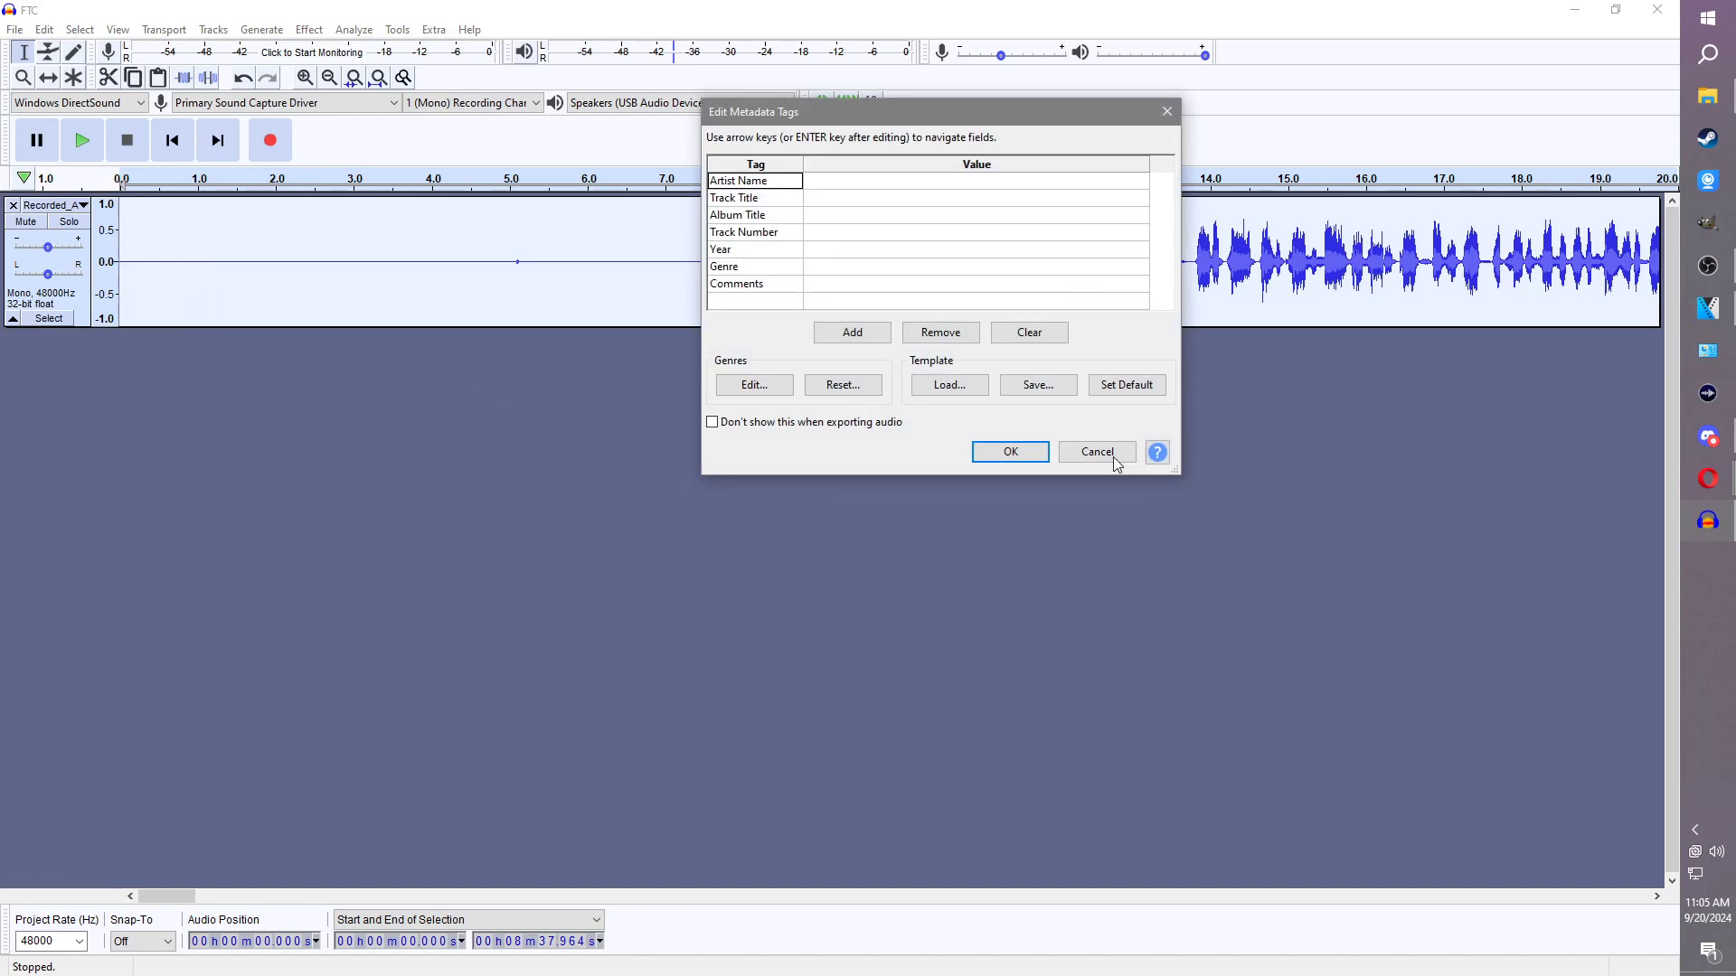
pyautogui.click(1010, 451)
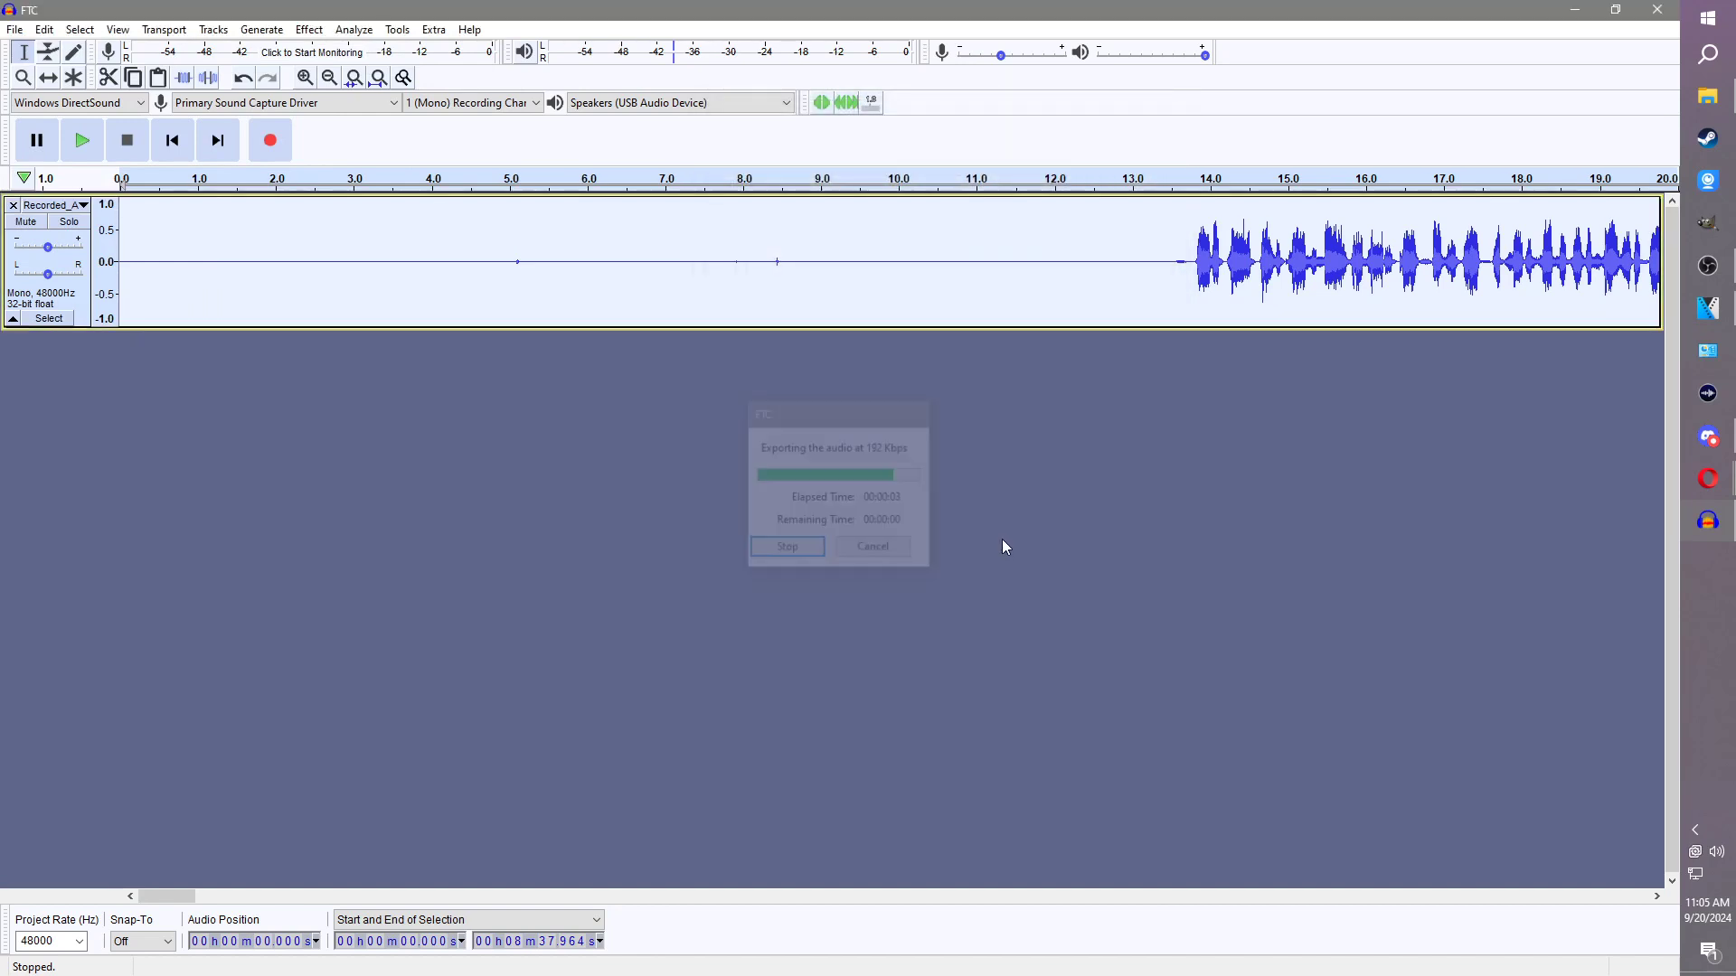
pyautogui.click(1655, 12)
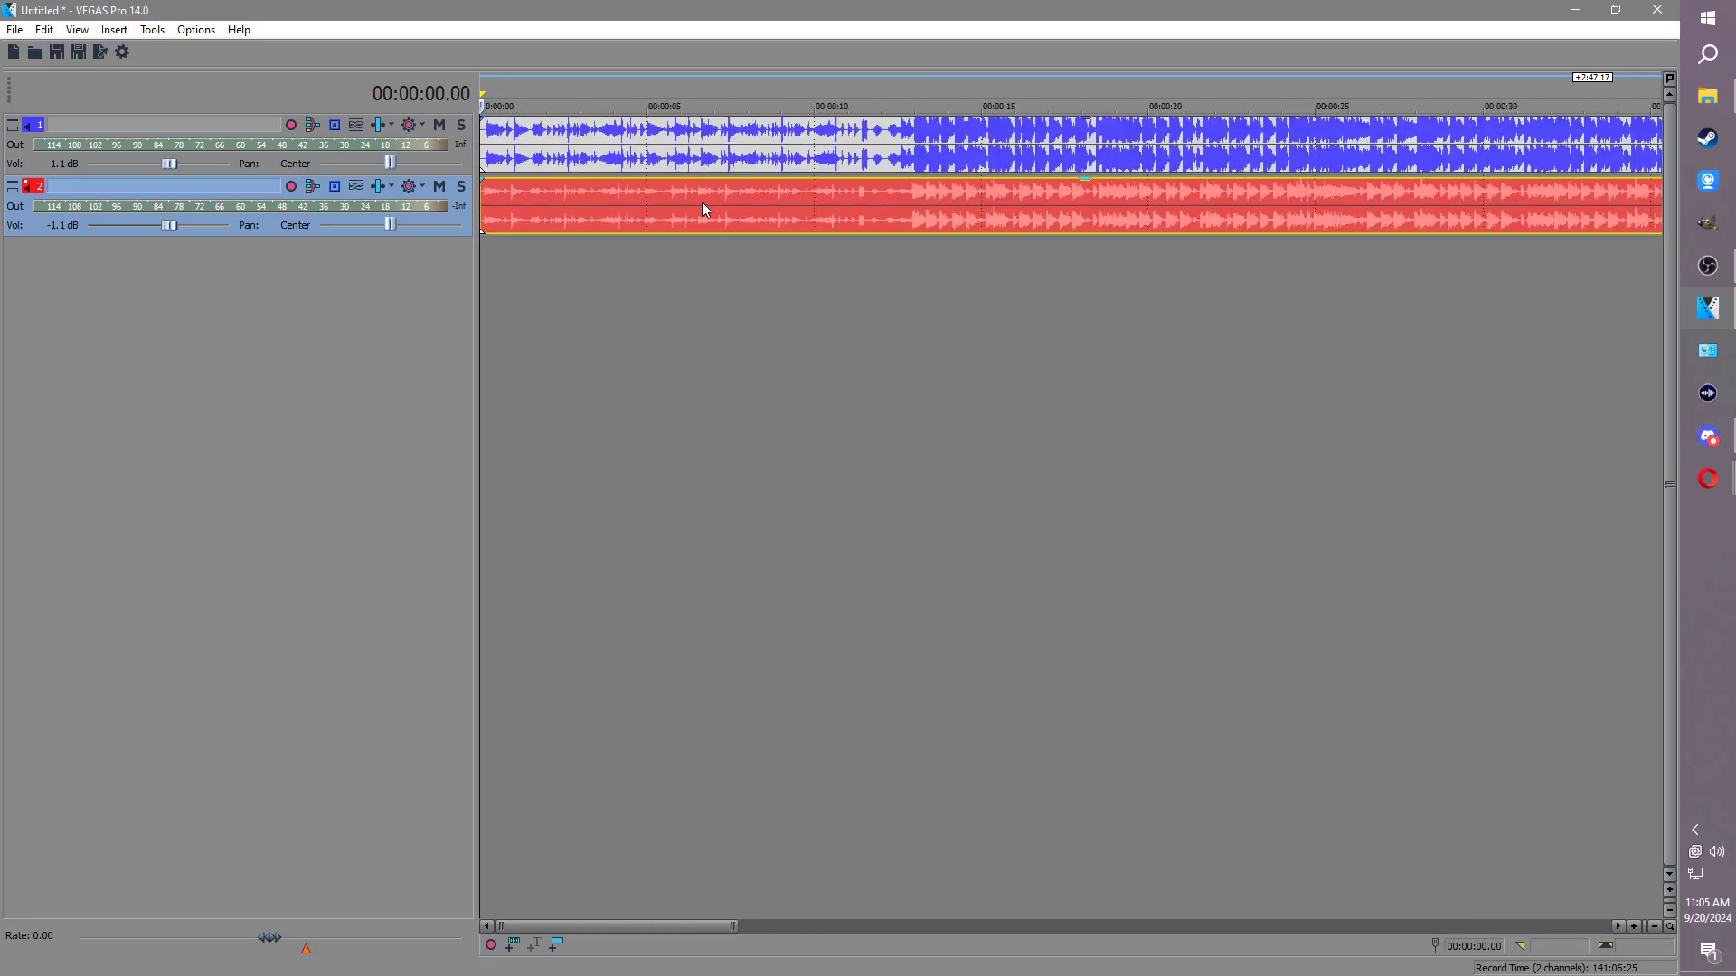
# Step: Align the track 2 event with the track 1 waveform, using the short burst near 00:00:11.12 as reference
pyautogui.click(785, 142)
pyautogui.scroll(5, 793, 160)
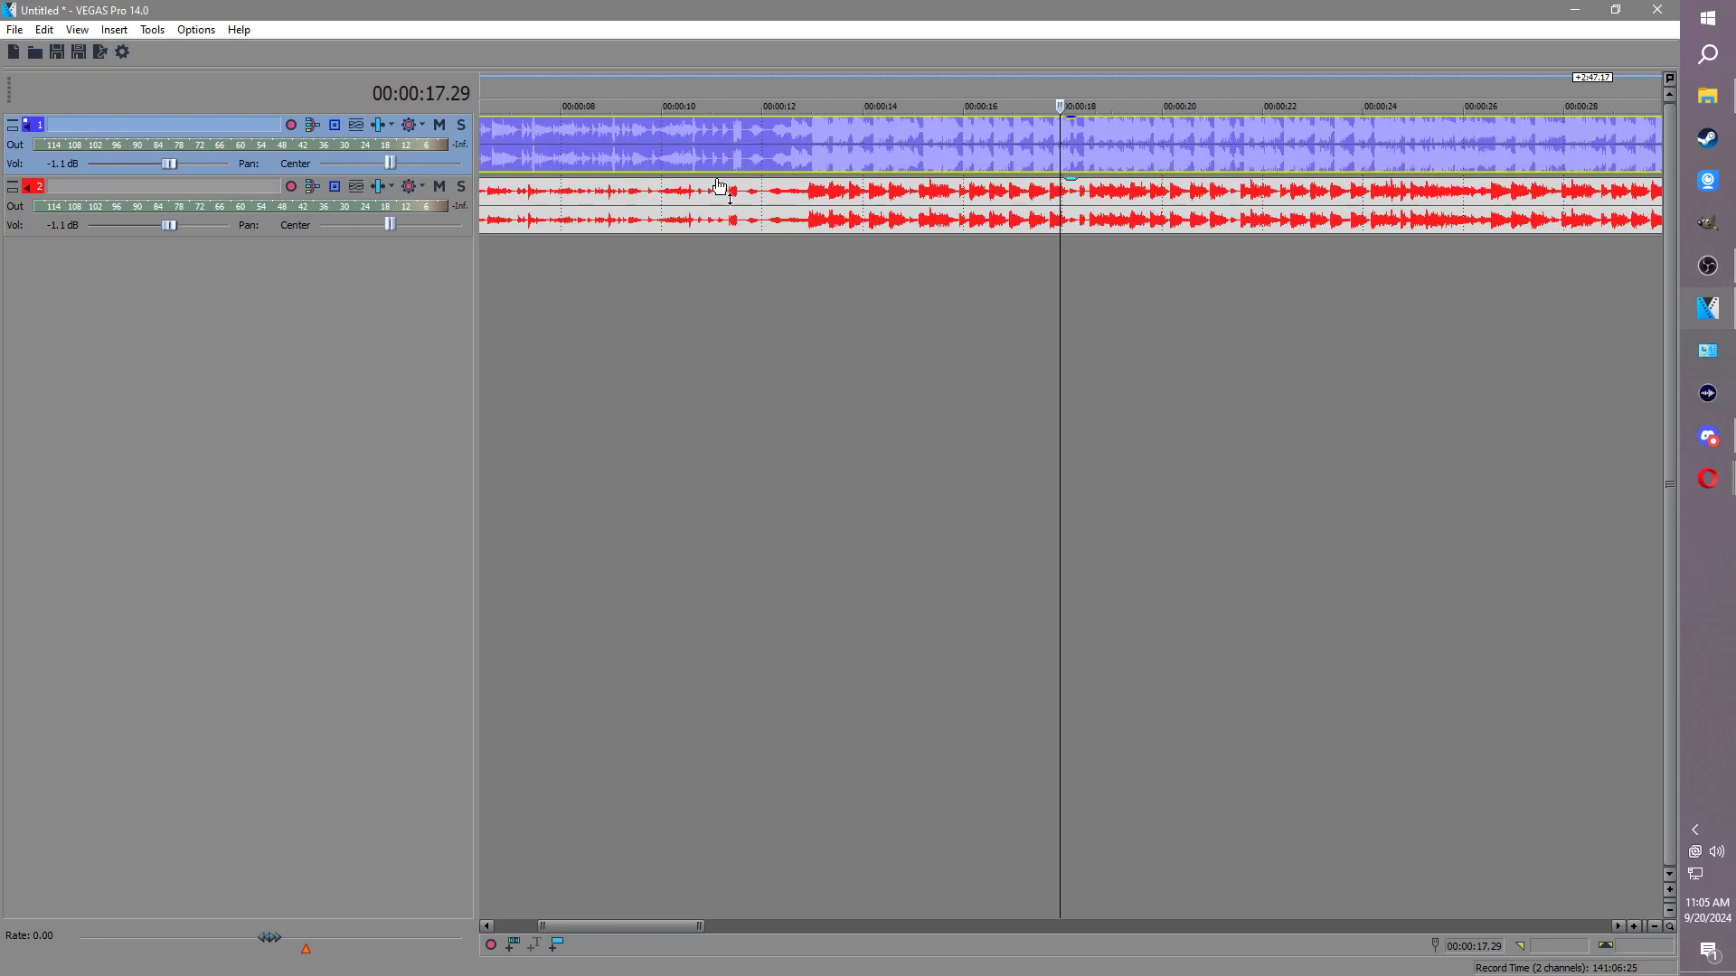
pyautogui.click(791, 160)
pyautogui.scroll(5, 814, 161)
pyautogui.moveTo(672, 188); pyautogui.dragTo(699, 199)
pyautogui.click(598, 148)
pyautogui.scroll(3, 601, 149)
pyautogui.click(1157, 215)
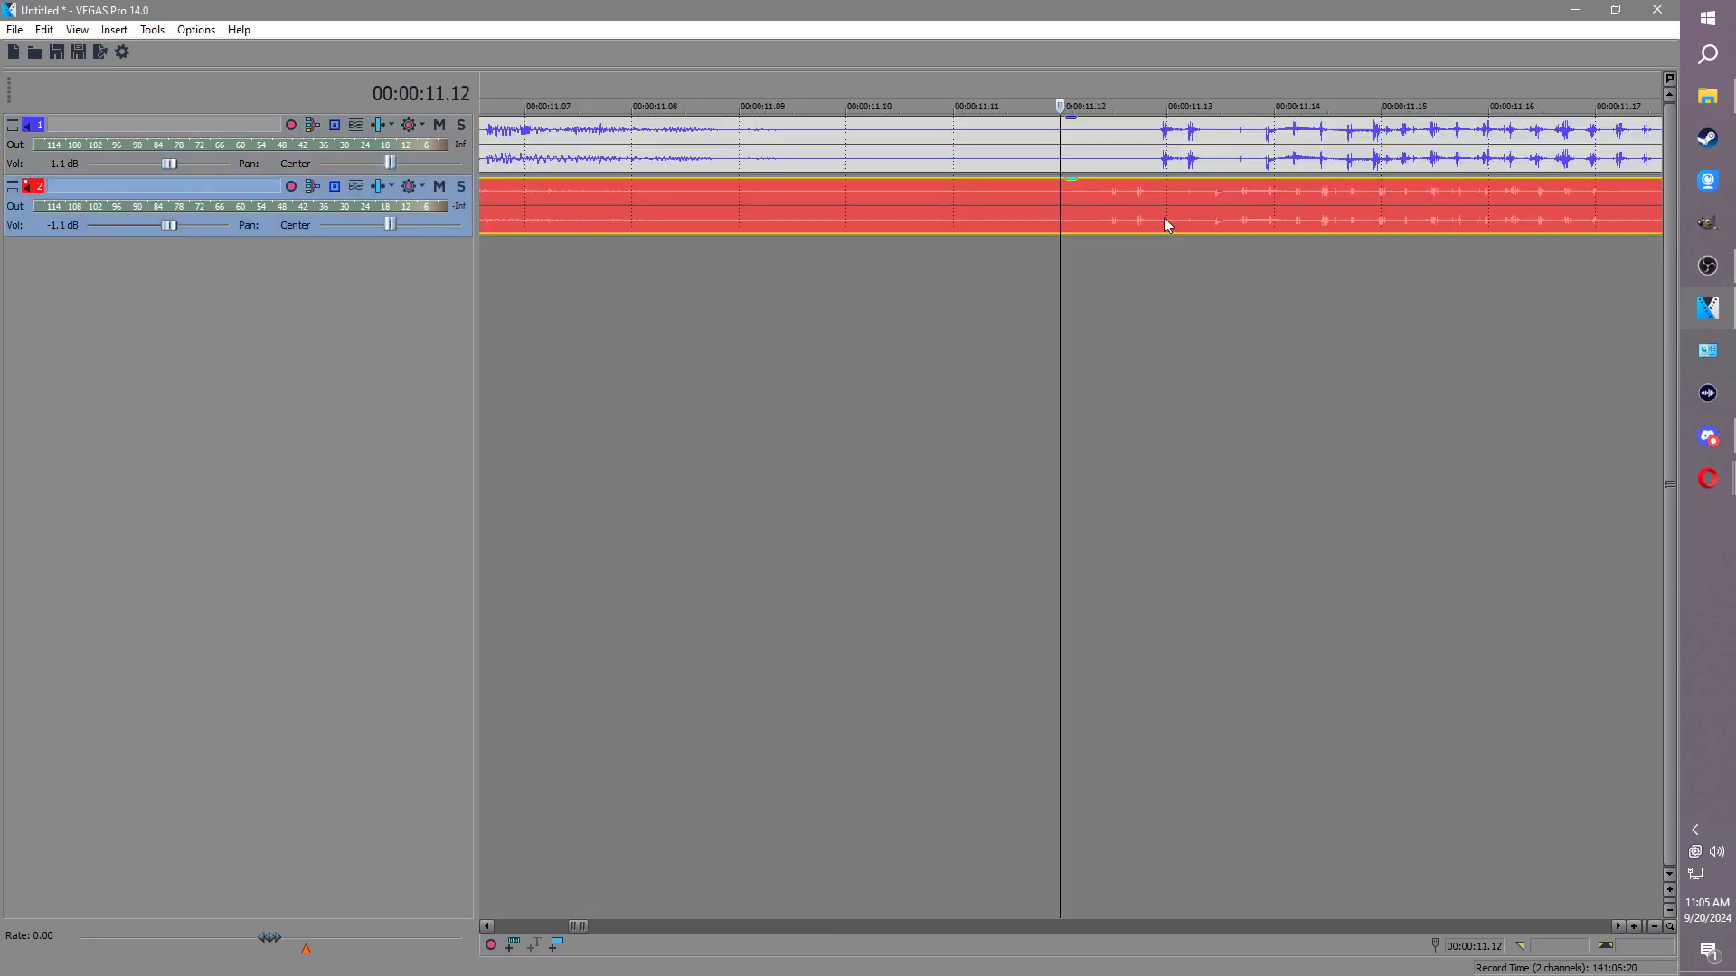
pyautogui.scroll(-5, 1175, 199)
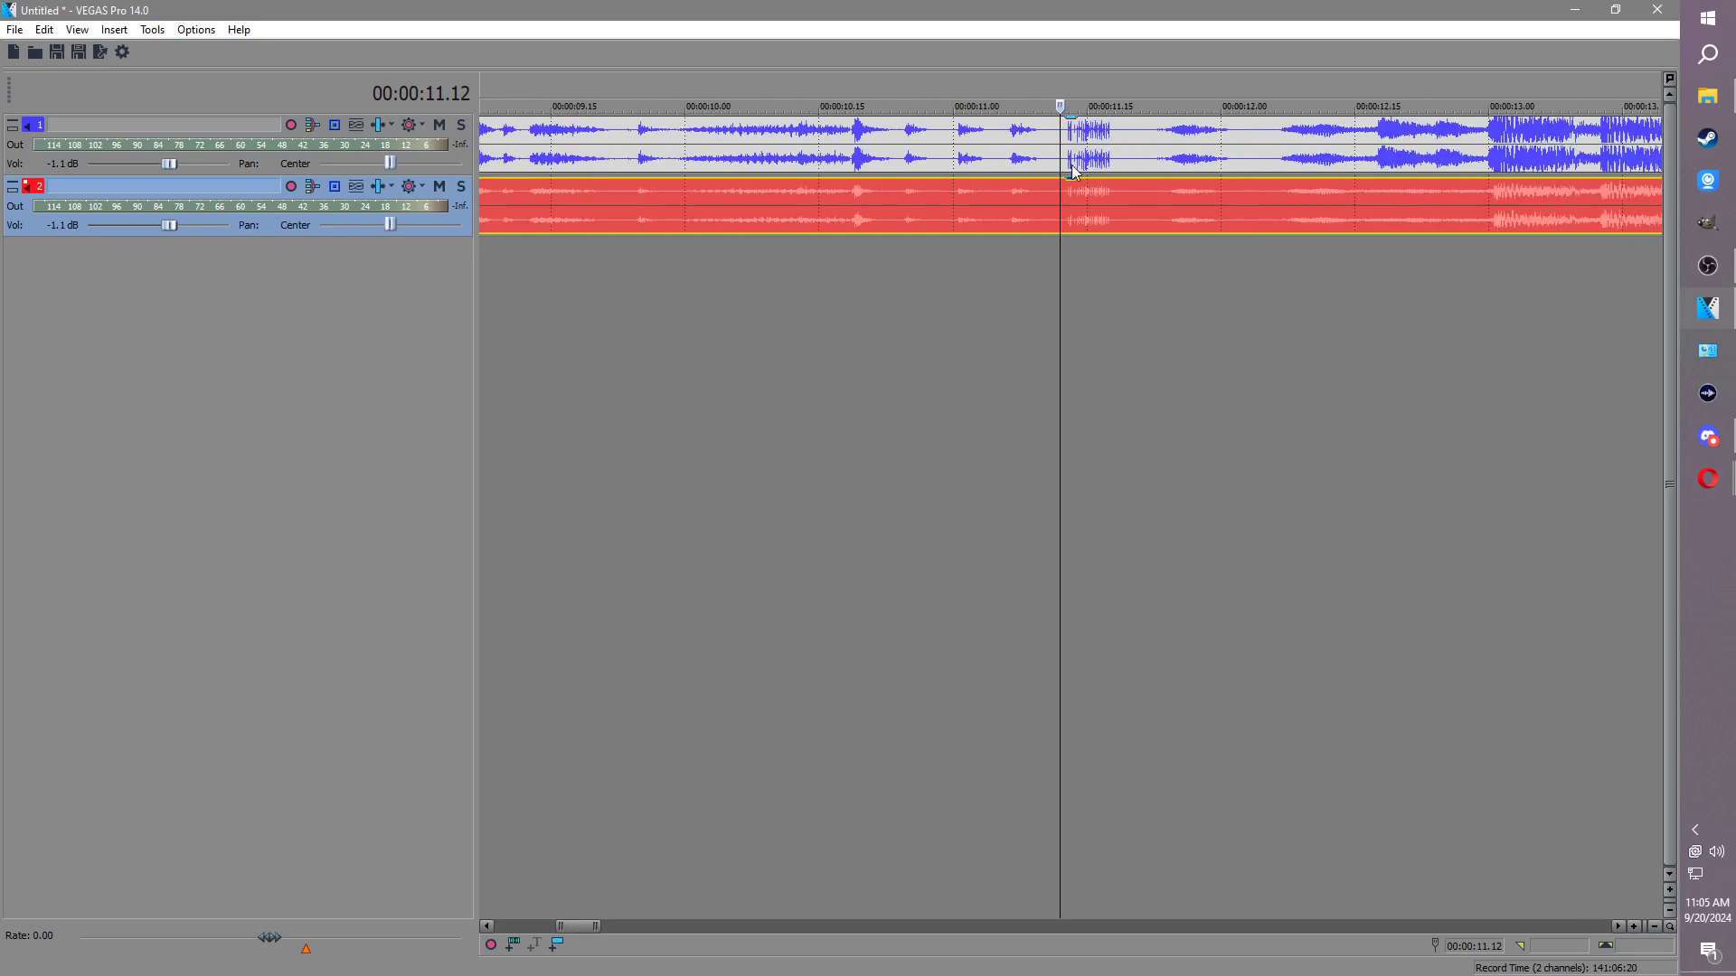
# Step: Select both aligned audio events and shift them together along the timeline towards the project start
pyautogui.click(669, 156)
pyautogui.click(718, 238)
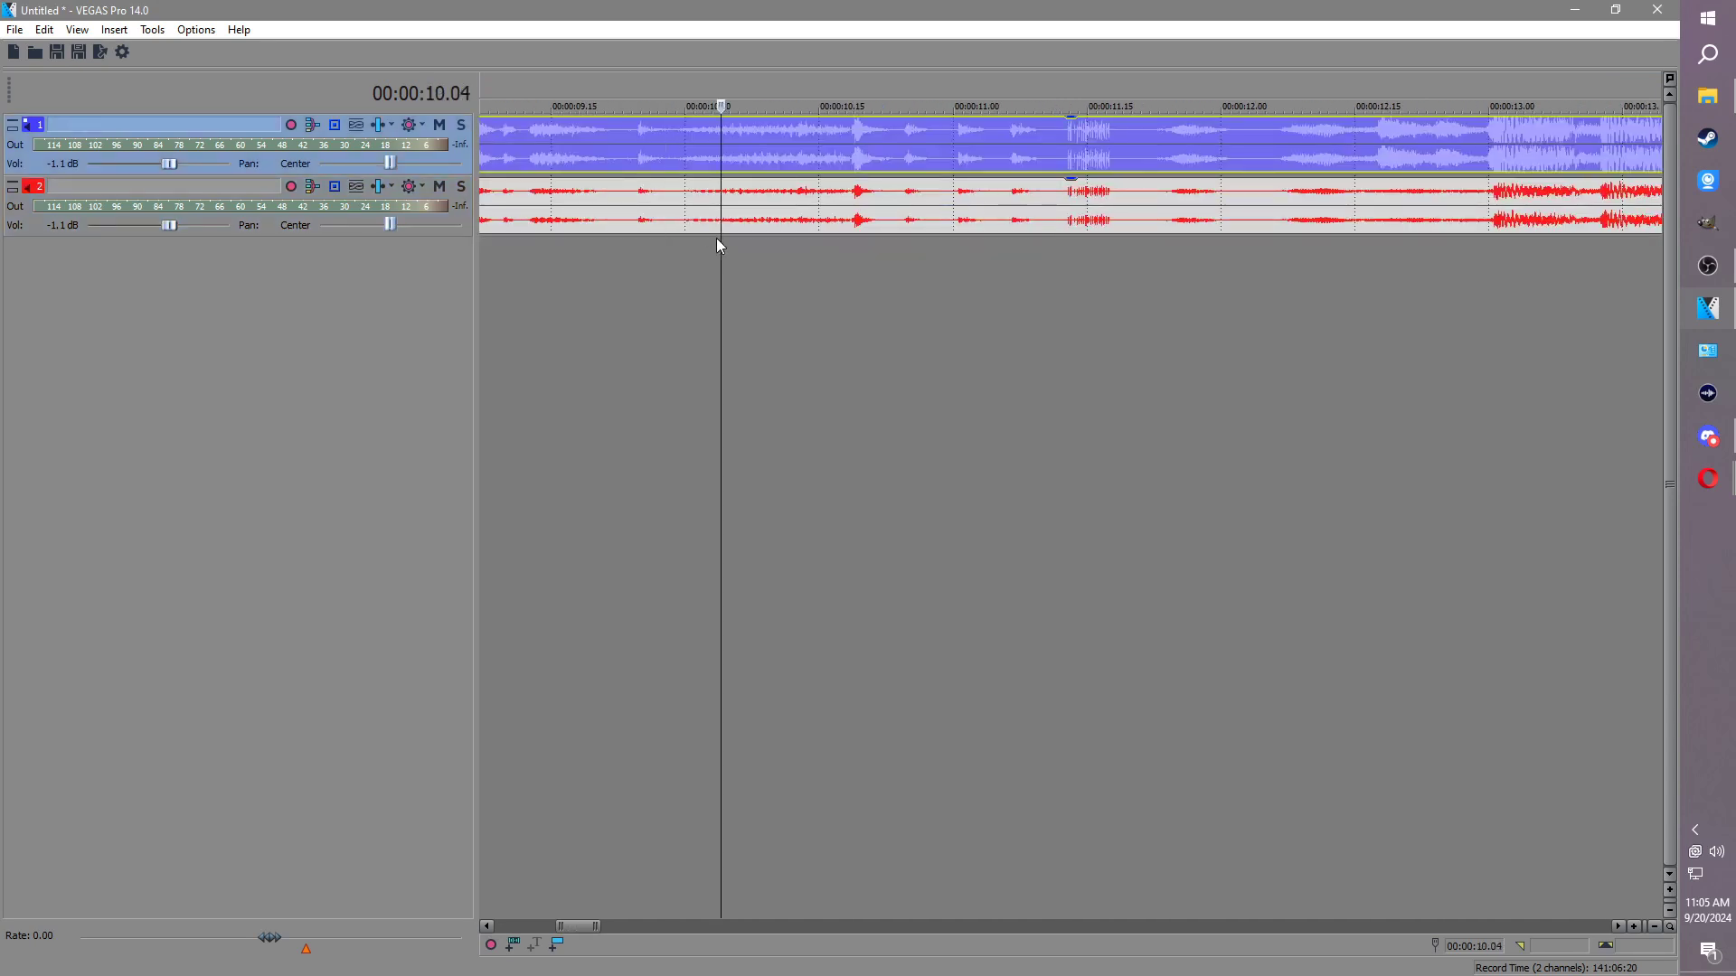
pyautogui.hotkey('ctrl', 'a')
pyautogui.click(663, 193)
pyautogui.scroll(-8, 625, 204)
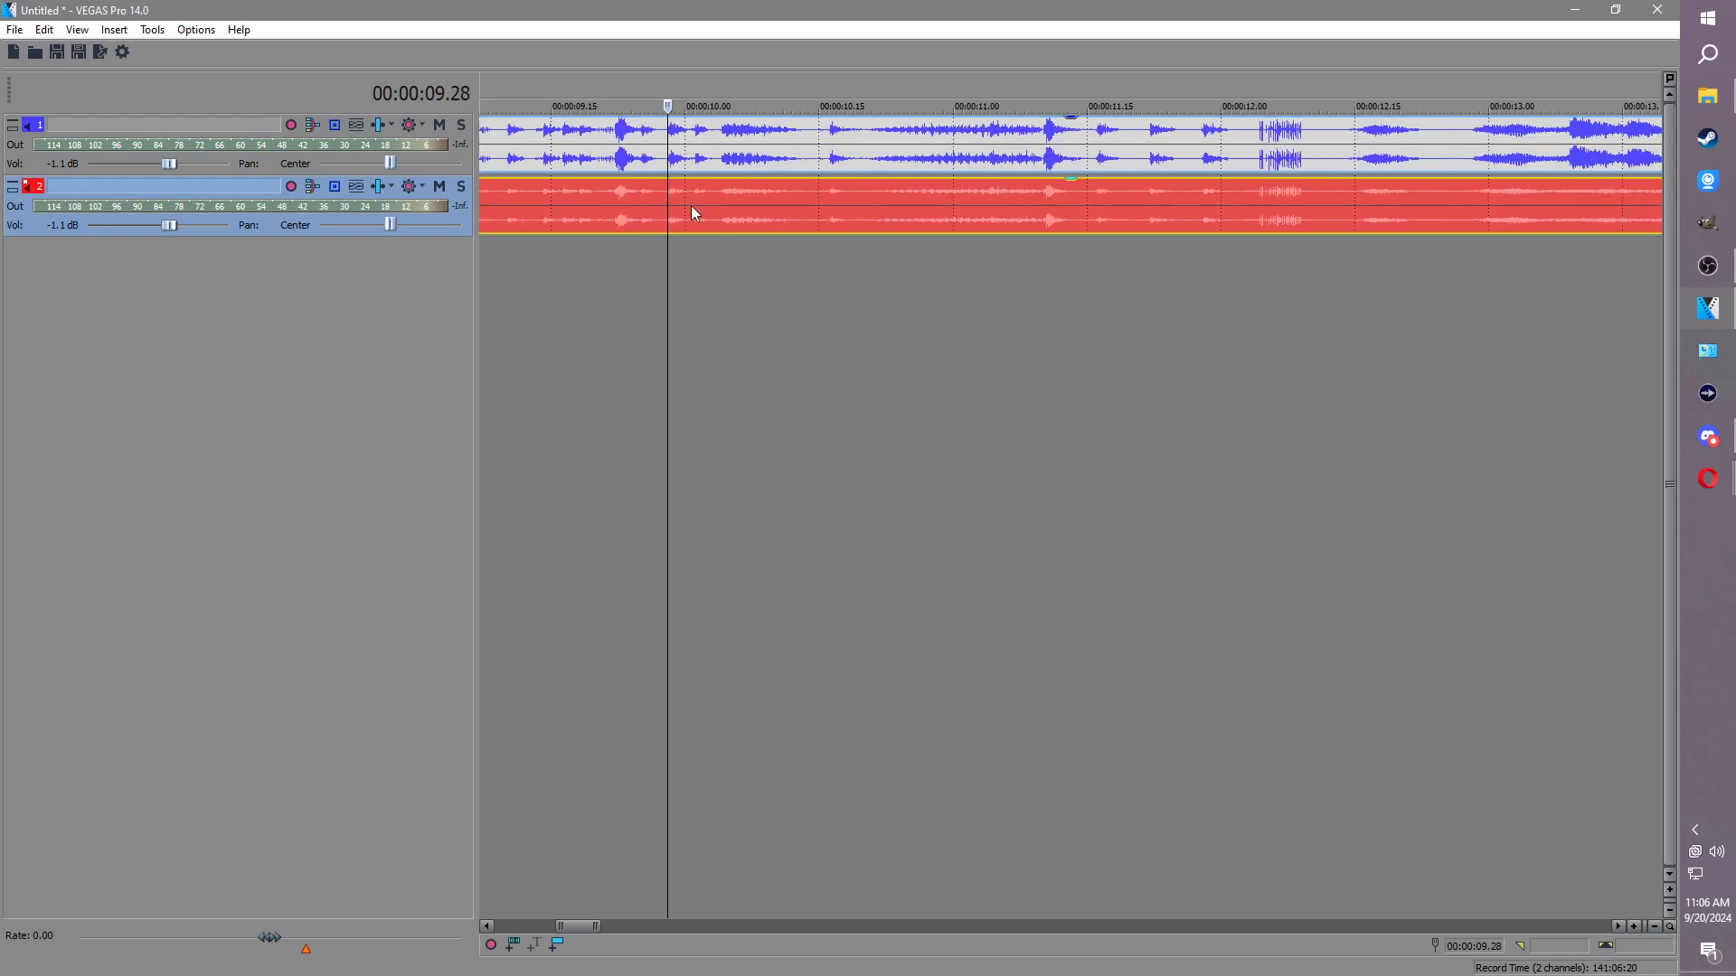
pyautogui.scroll(-1, 723, 202)
pyautogui.moveTo(676, 207); pyautogui.dragTo(628, 213)
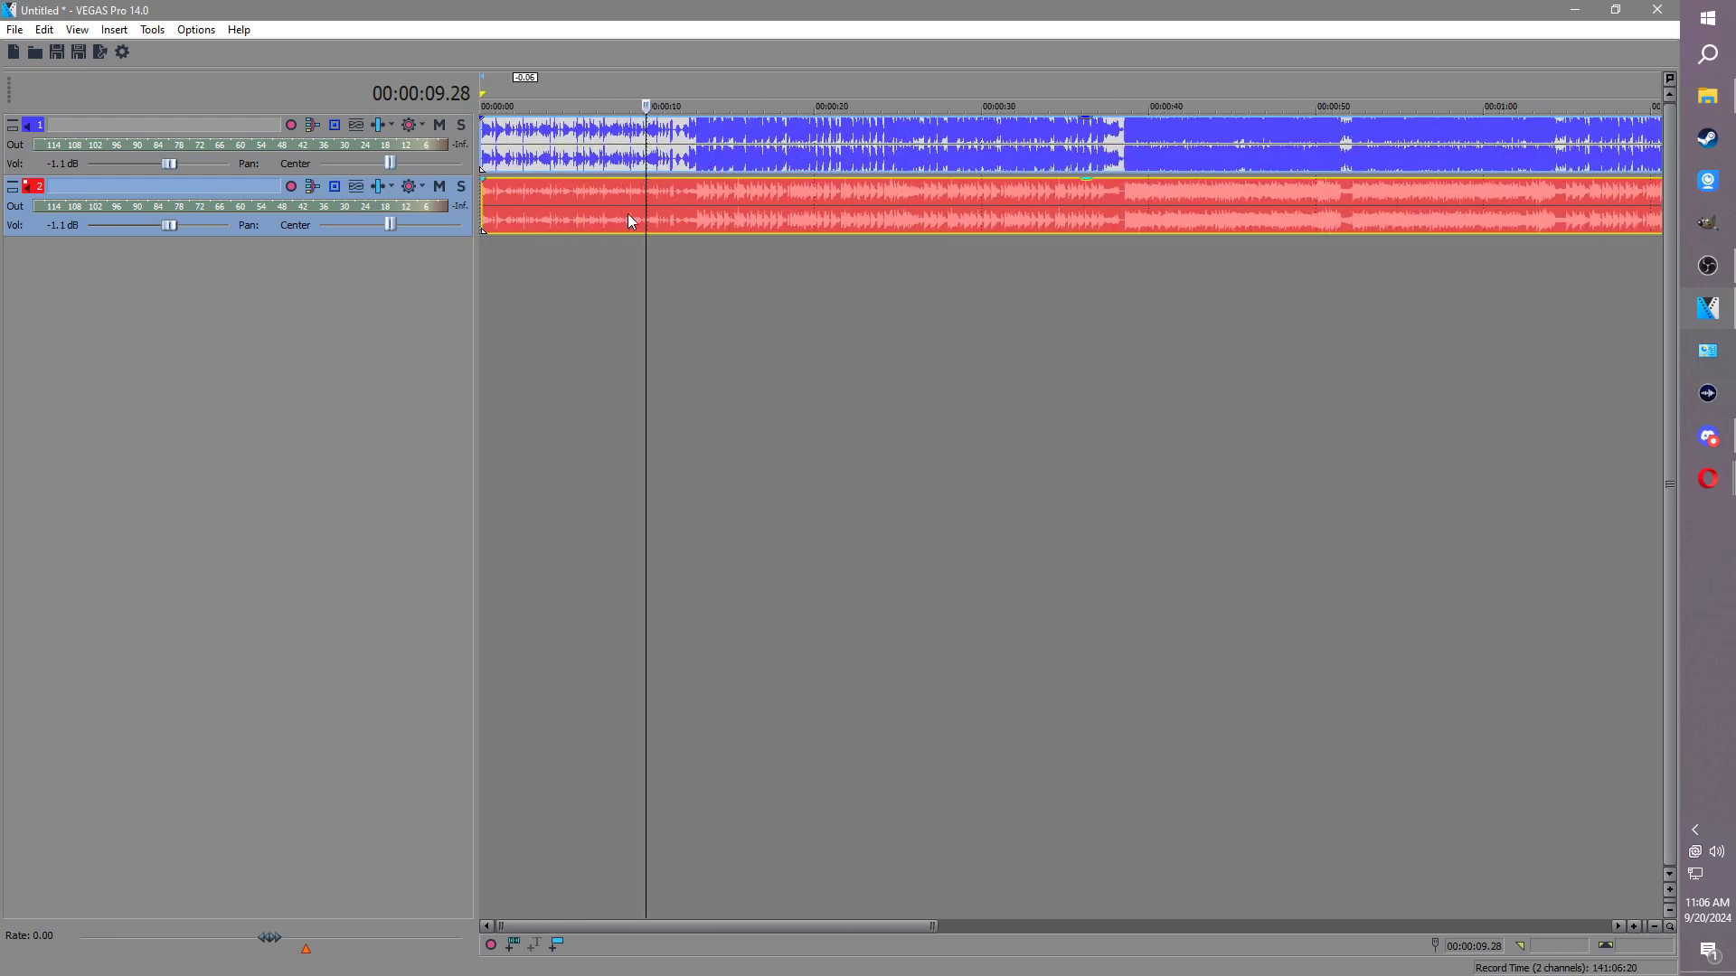
# Step: Adjust the audio events at the timeline start and lower the track 2 event's gain all the way to silence
pyautogui.click(485, 145)
pyautogui.scroll(5, 596, 153)
pyautogui.scroll(3, 604, 155)
pyautogui.moveTo(481, 145); pyautogui.dragTo(541, 144)
pyautogui.scroll(-12, 687, 181)
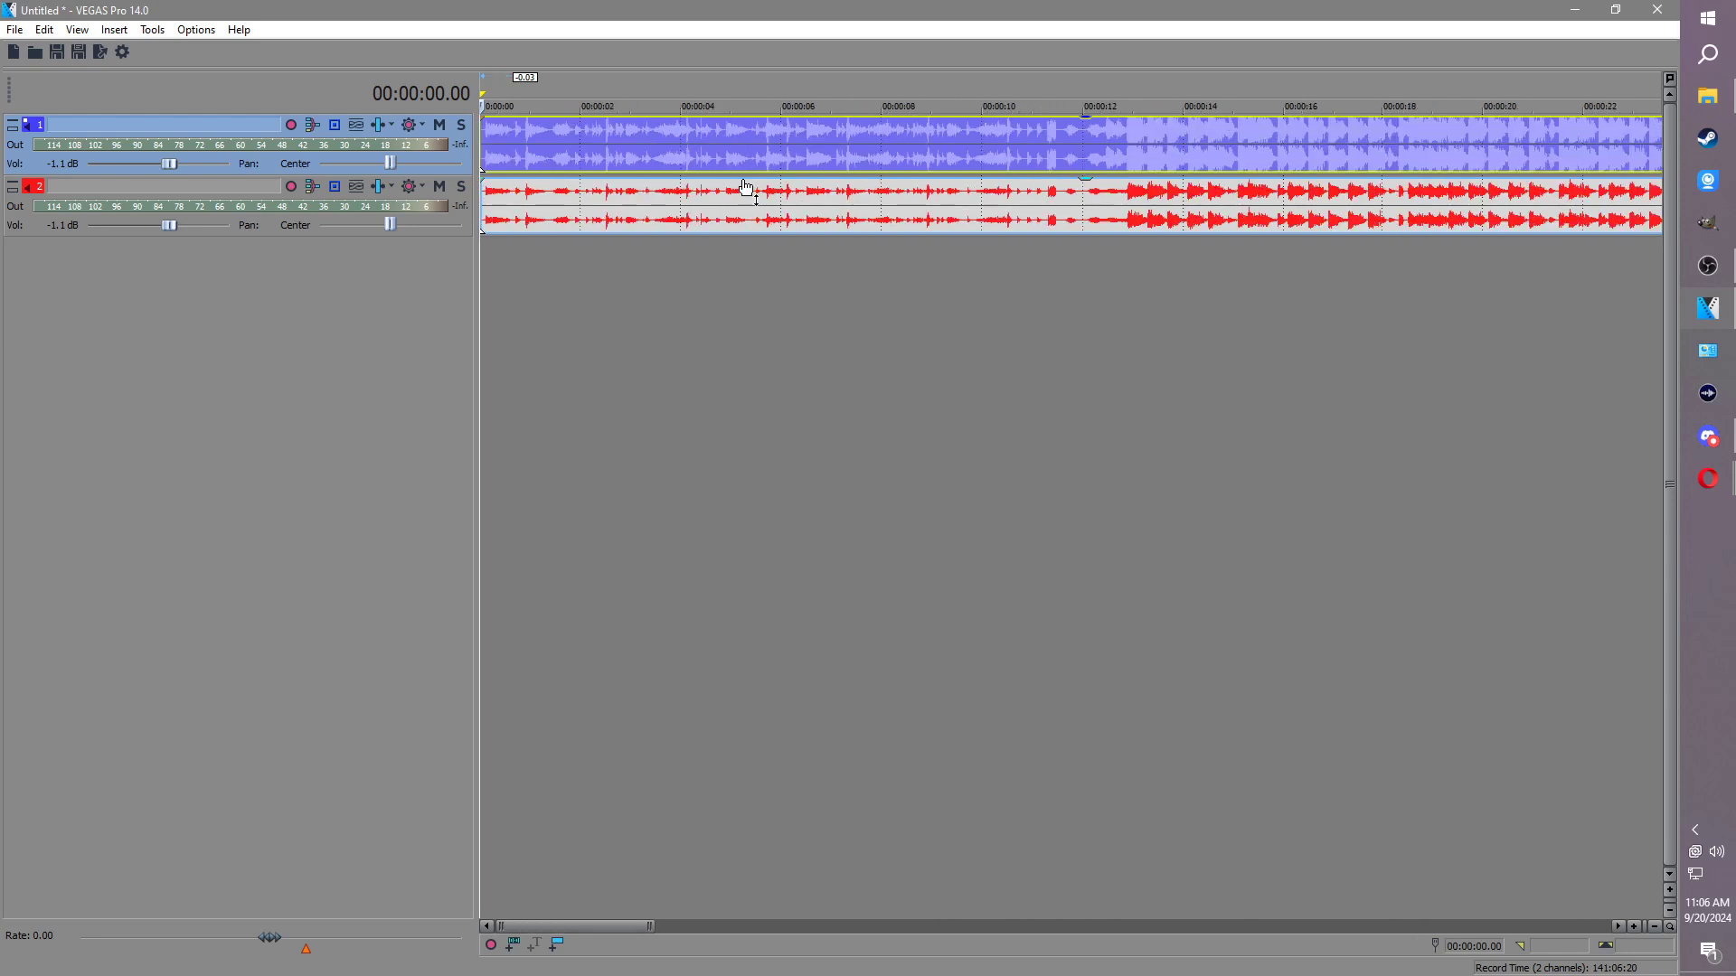
pyautogui.click(747, 190)
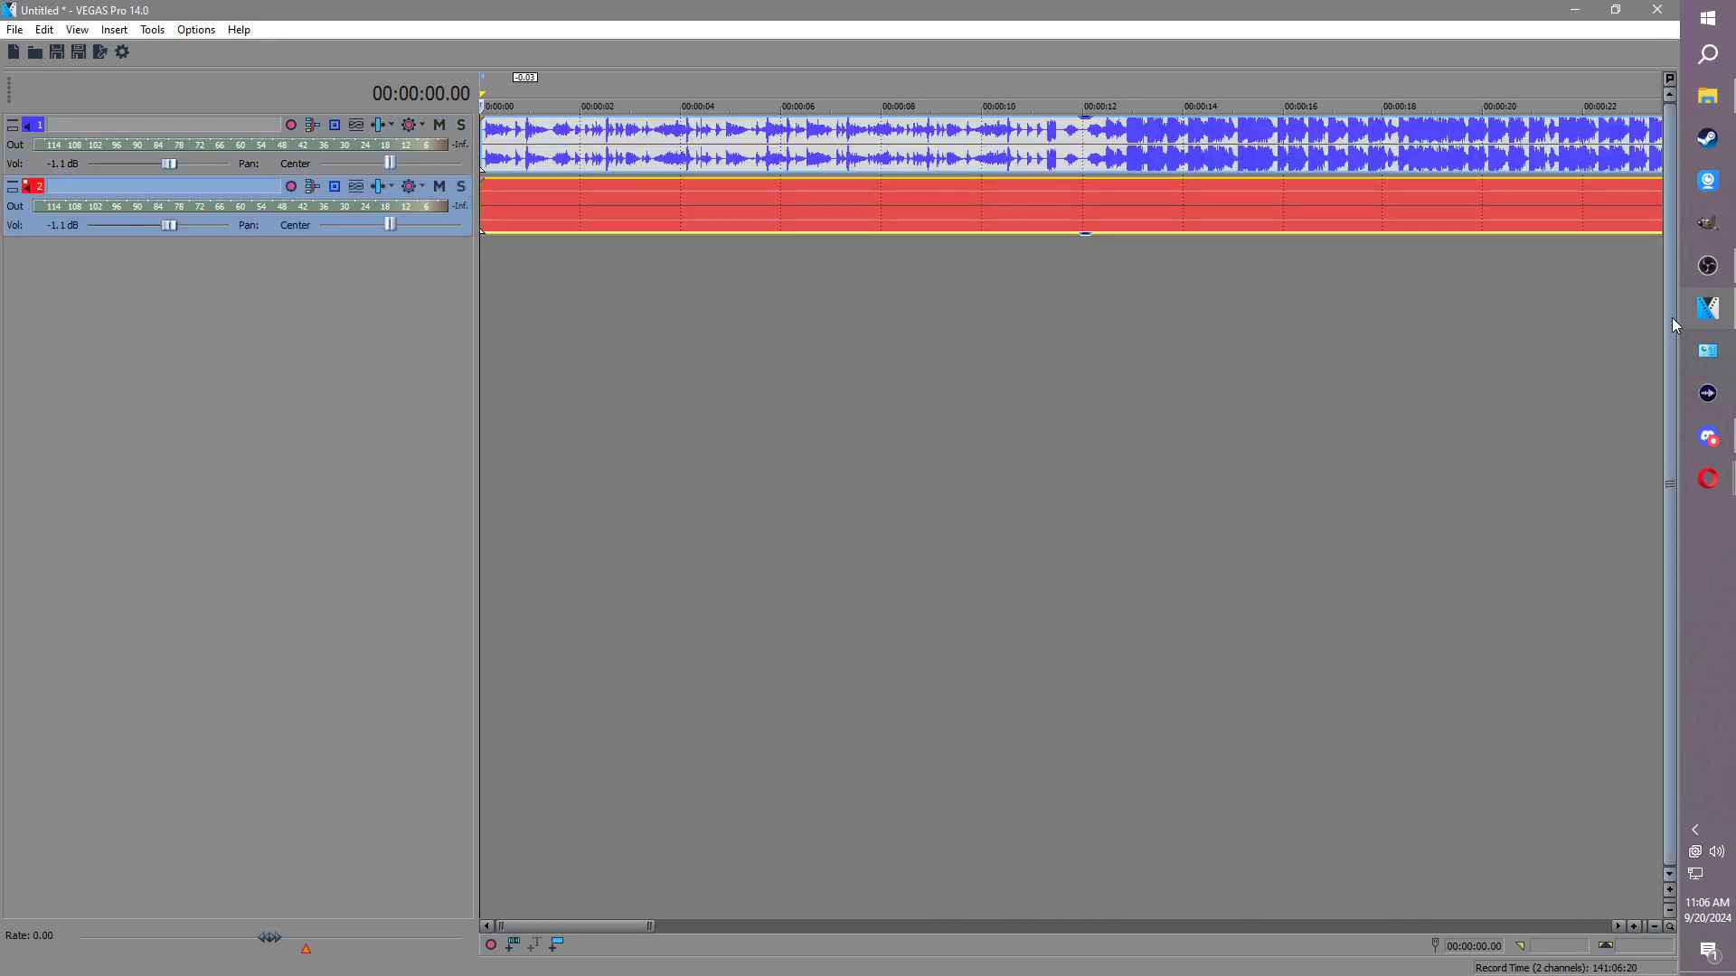
# Step: Import FTC.mp3 onto a new third track and trim off its silent opening so the event starts at about 14 s
pyautogui.click(1708, 96)
pyautogui.moveTo(621, 419); pyautogui.dragTo(578, 351)
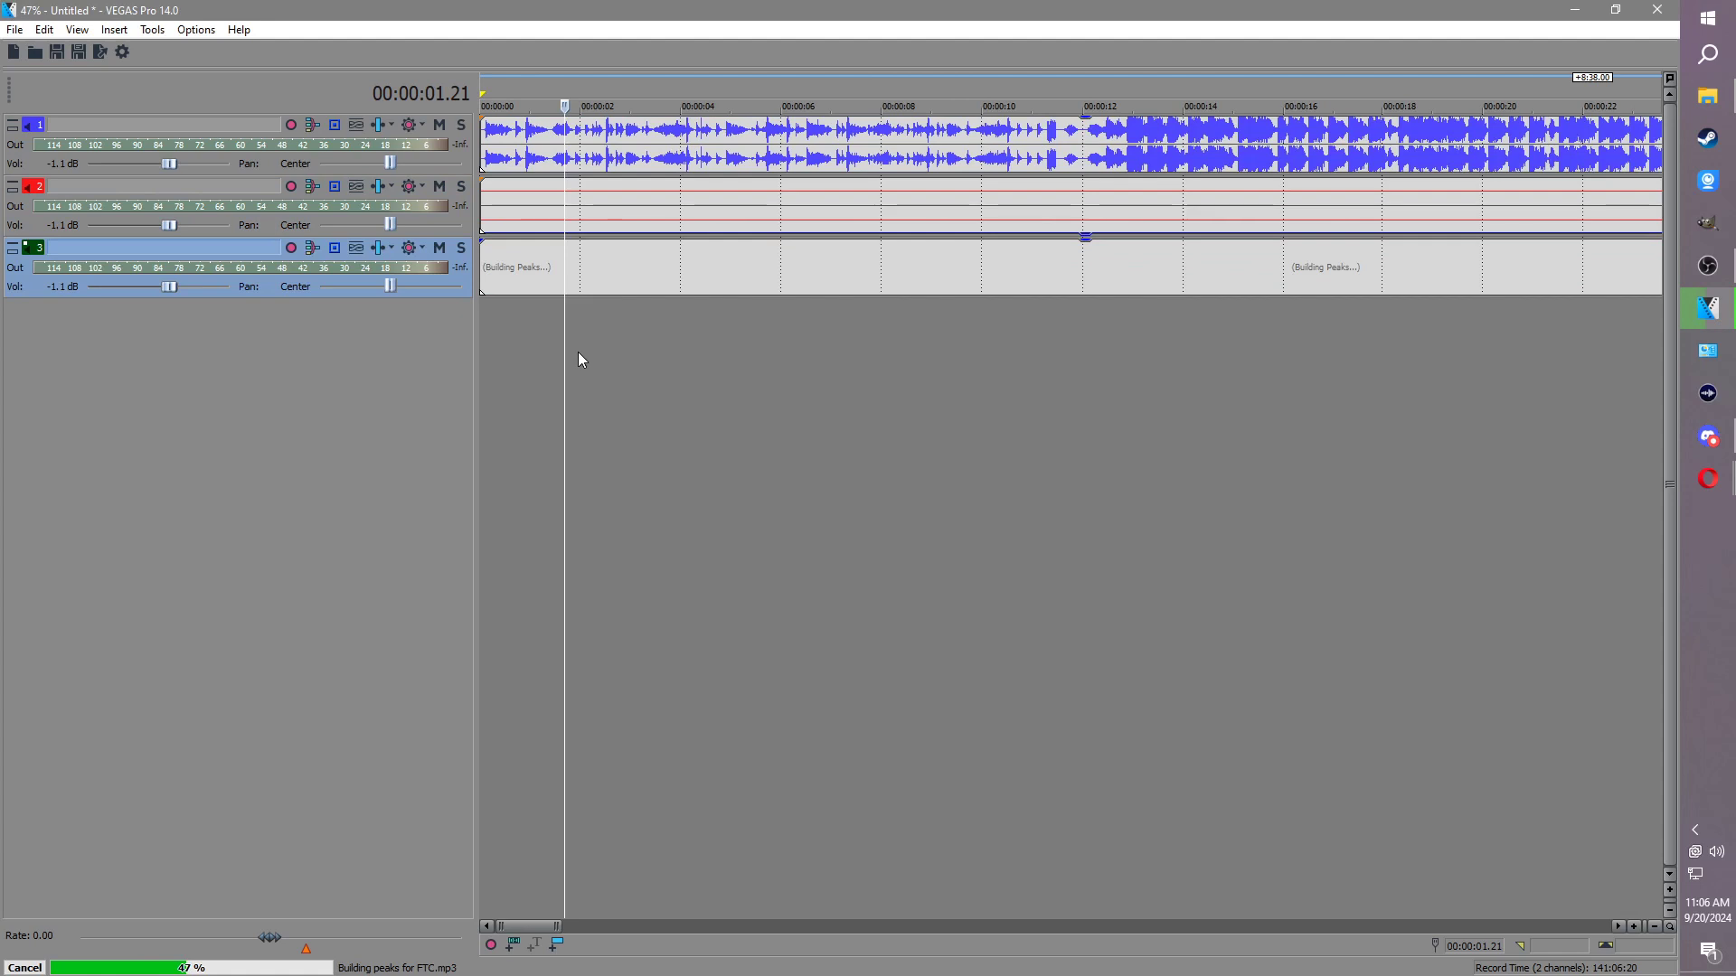
pyautogui.moveTo(488, 262); pyautogui.dragTo(1224, 279)
pyautogui.scroll(-3, 1224, 278)
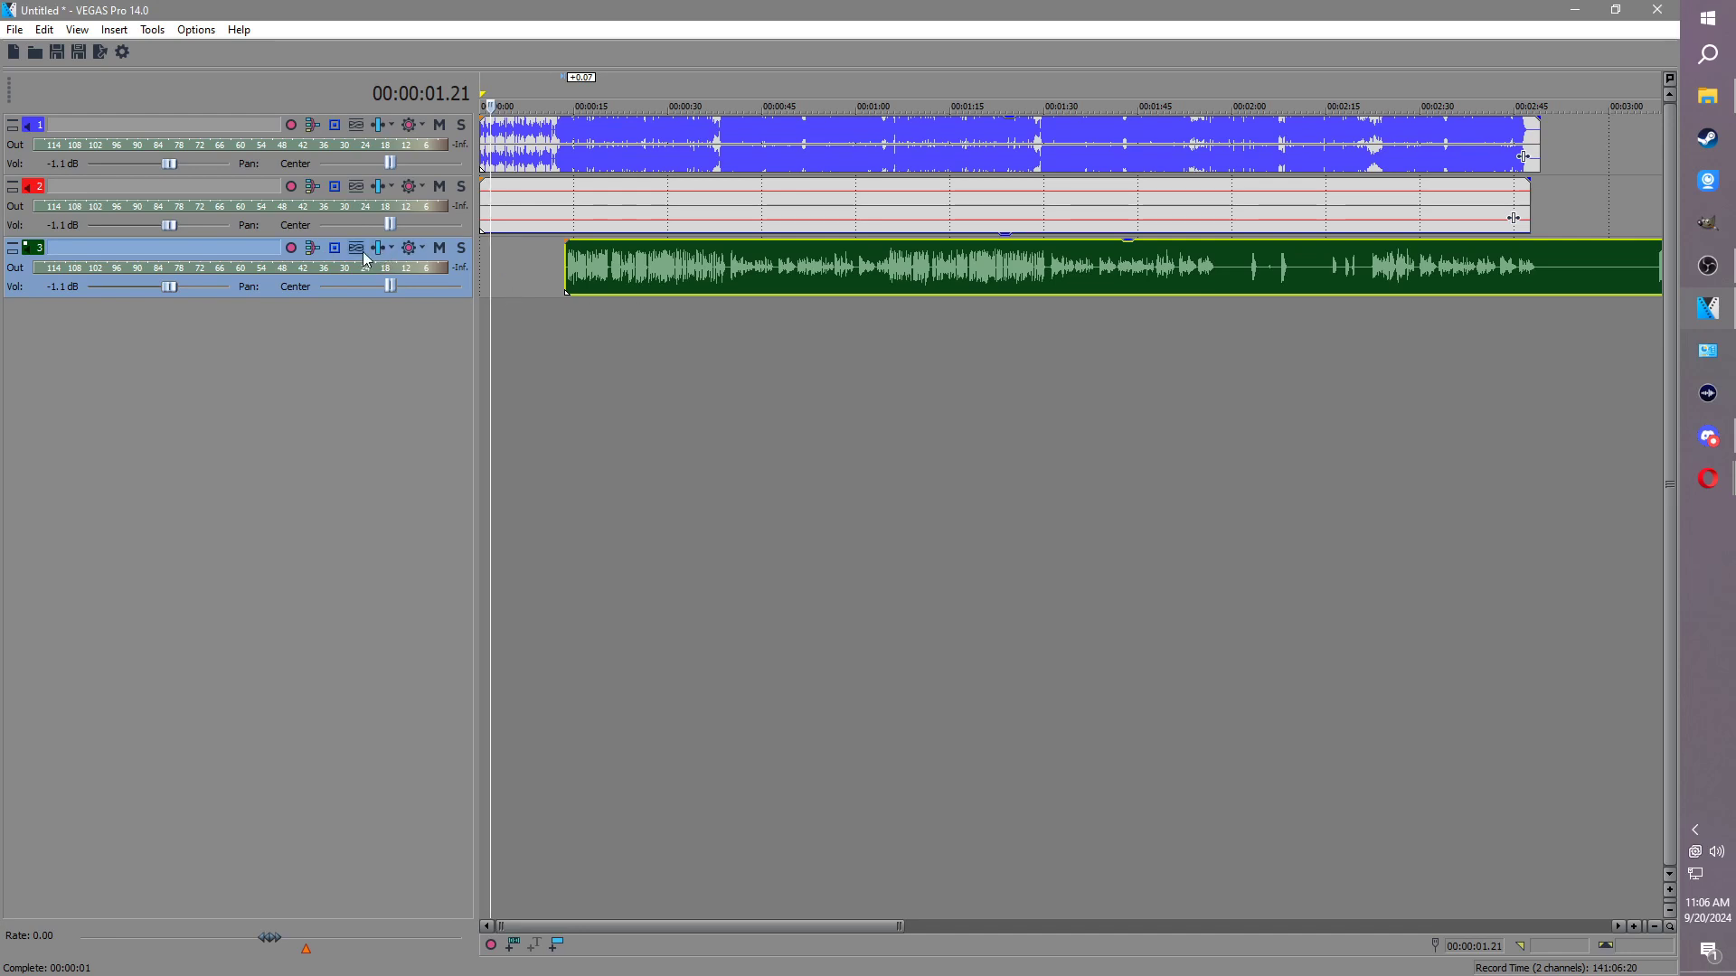
pyautogui.rightClick(663, 271)
pyautogui.click(744, 426)
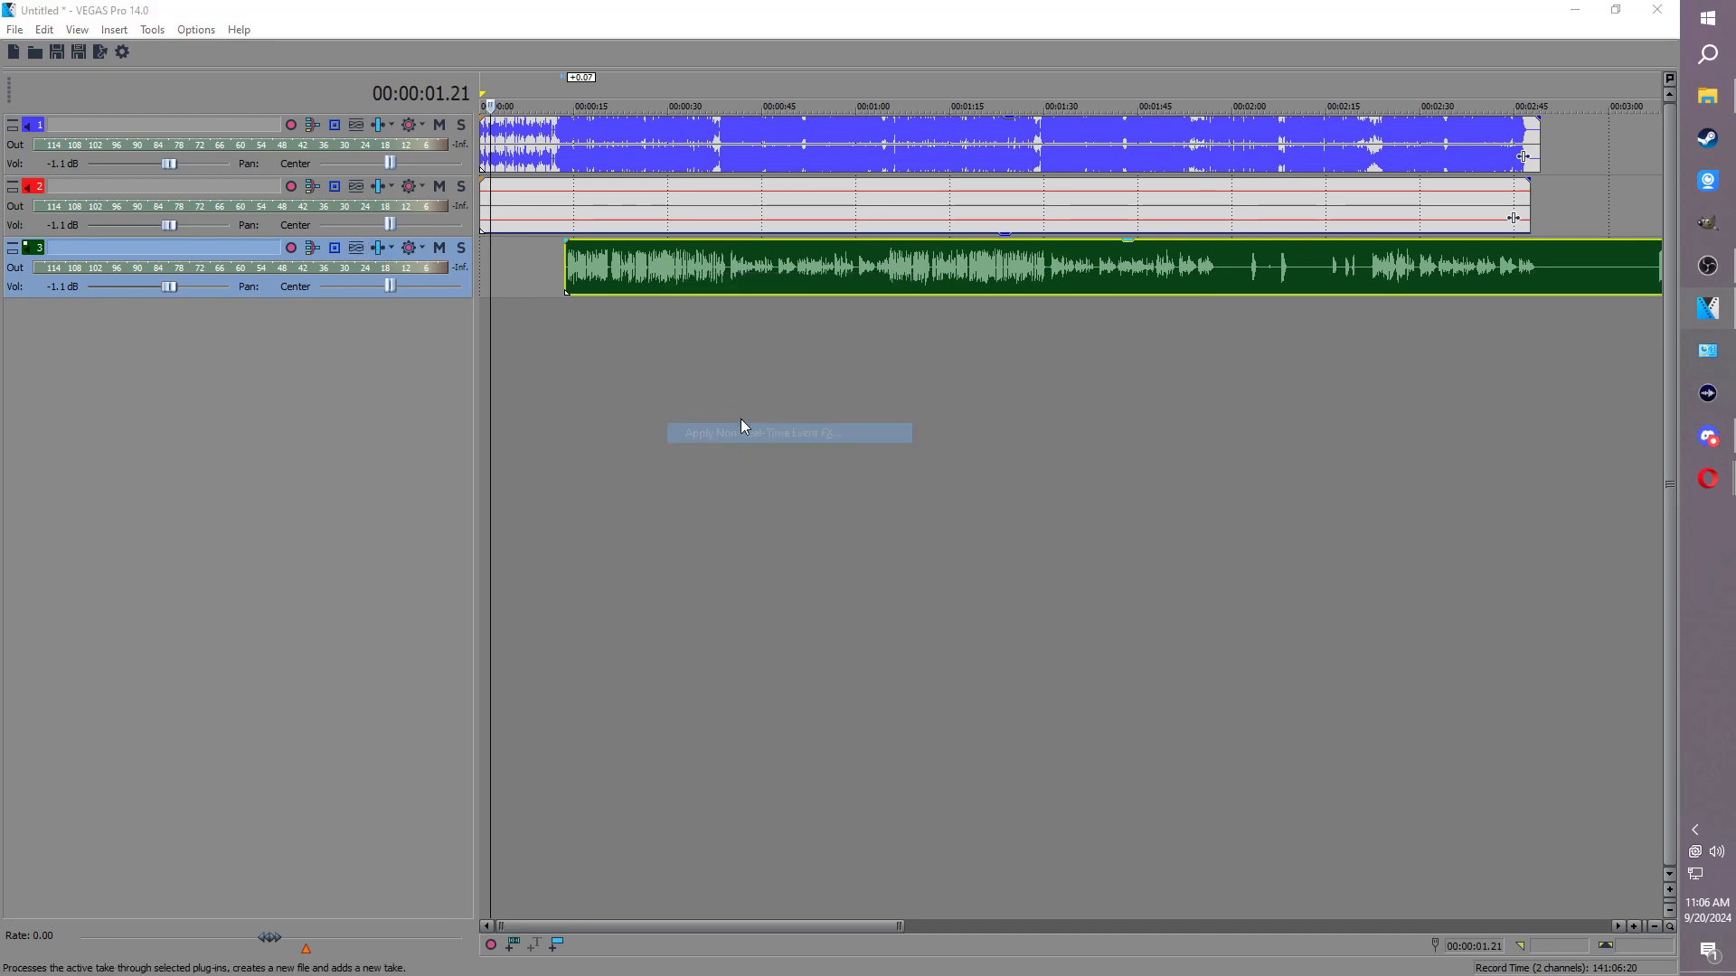
pyautogui.click(1393, 220)
# Step: Add the ExpressFX Reverb plug-in as an audio event effect on the track 3 FTC event
pyautogui.rightClick(626, 270)
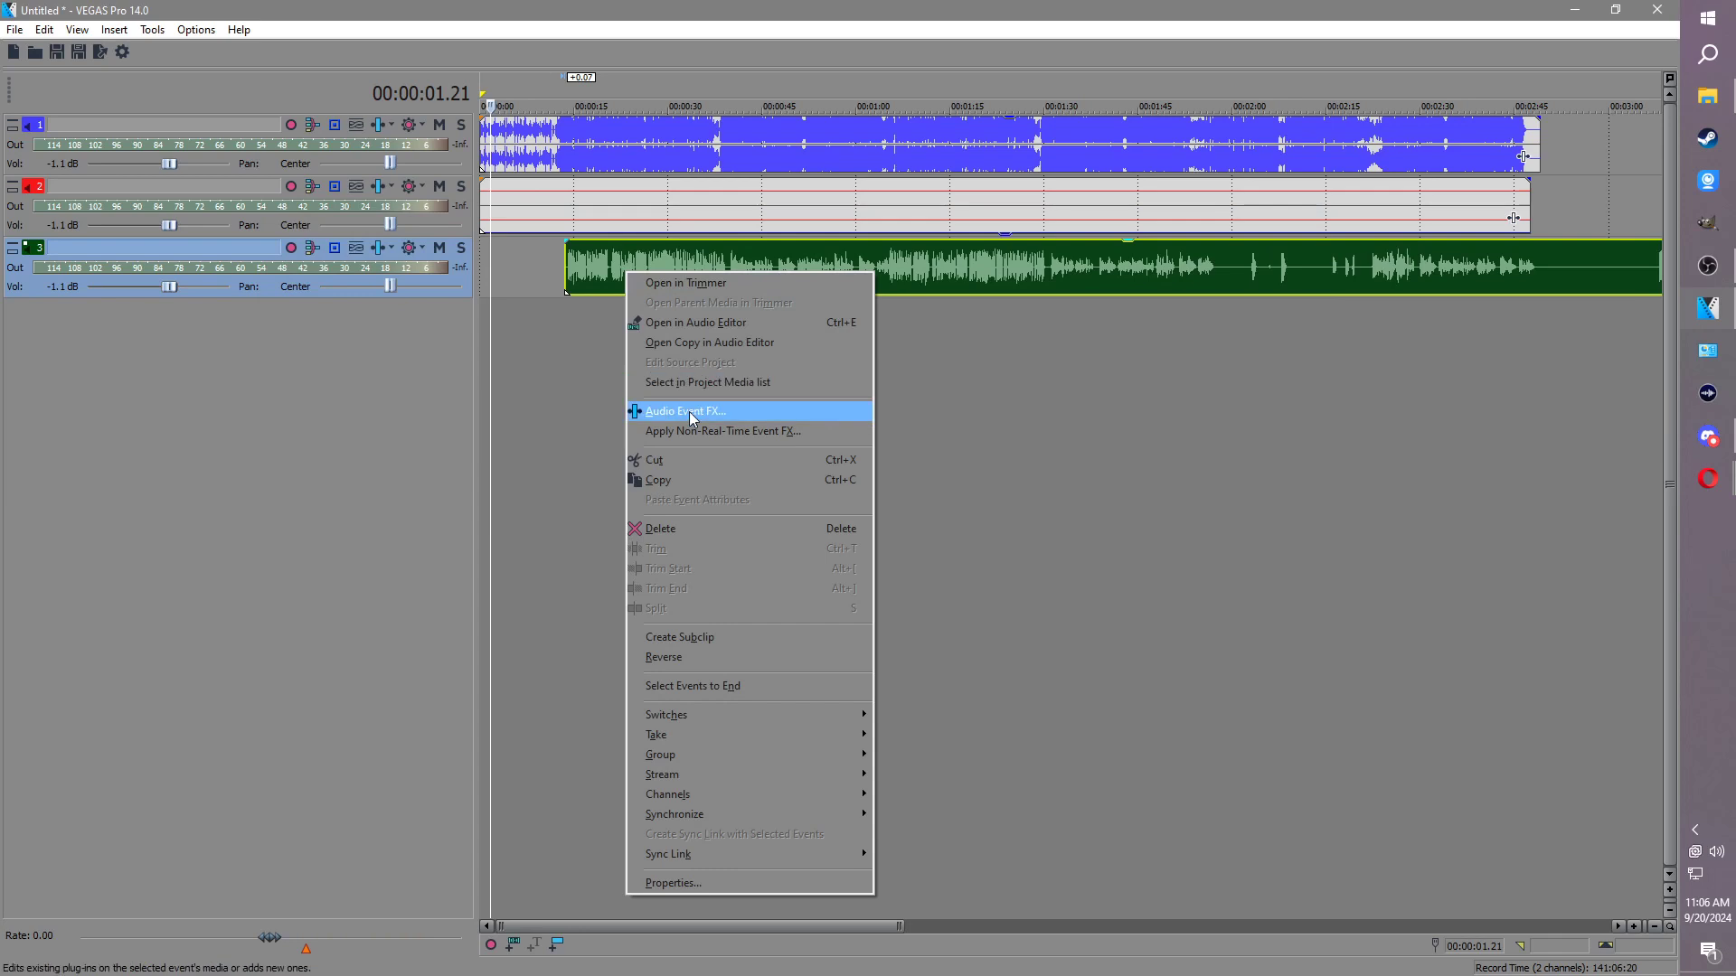
pyautogui.click(691, 412)
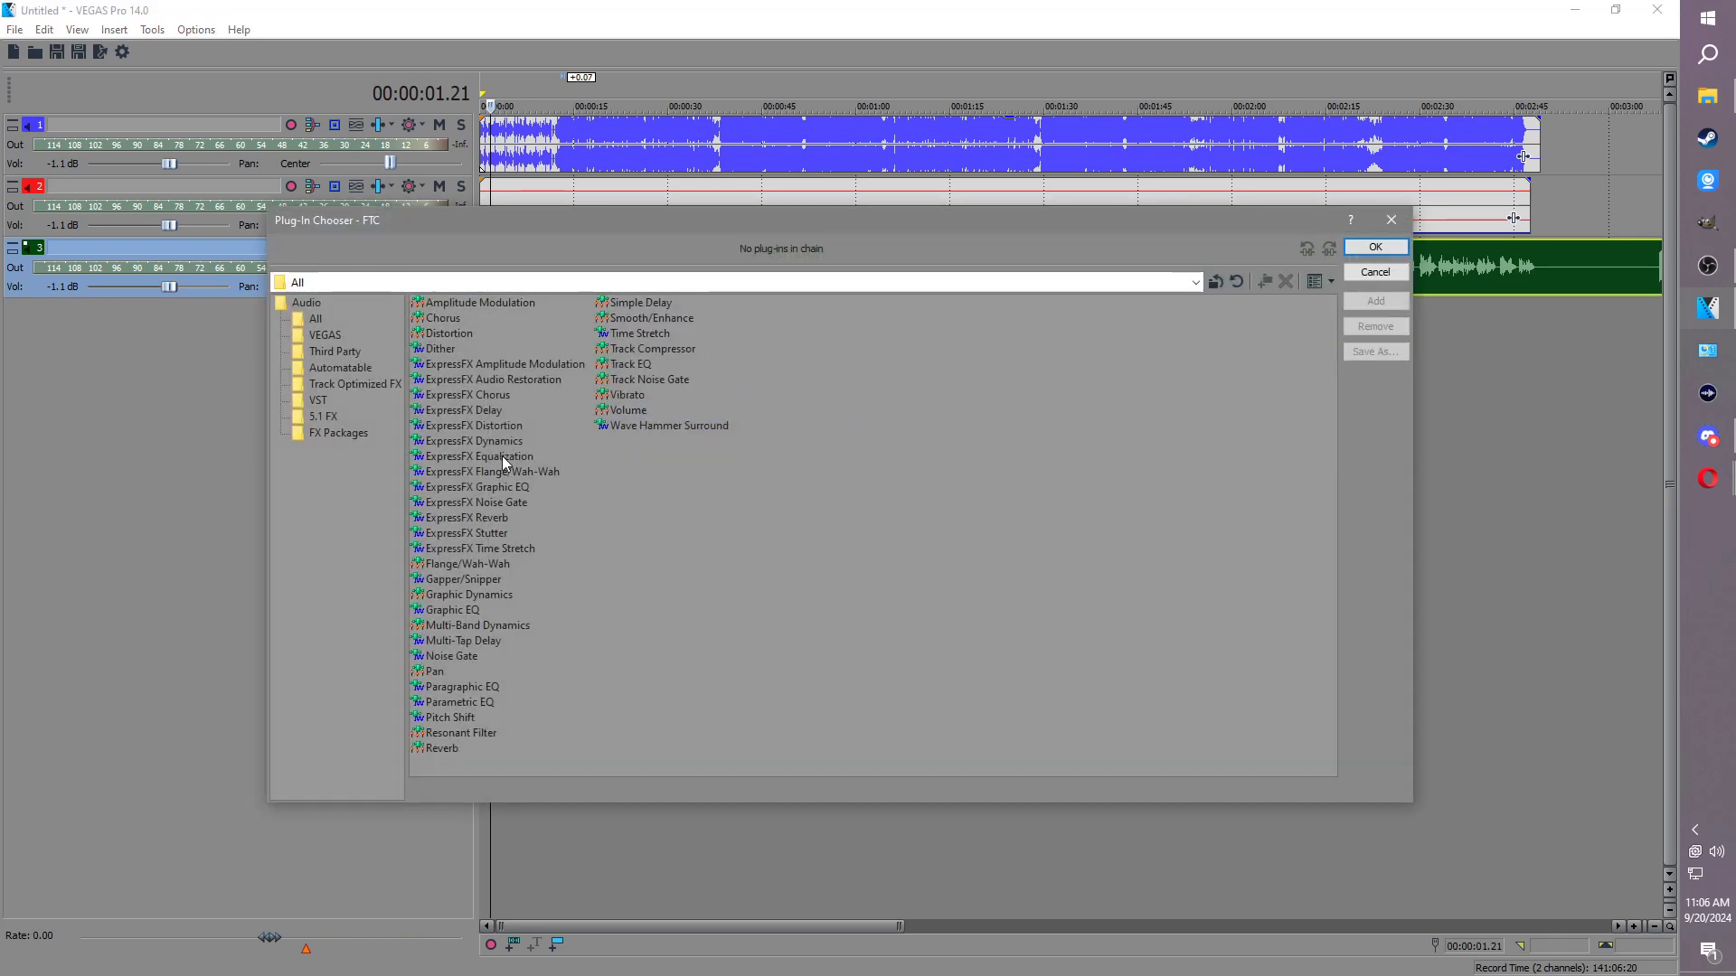
pyautogui.doubleClick(497, 521)
pyautogui.click(1376, 247)
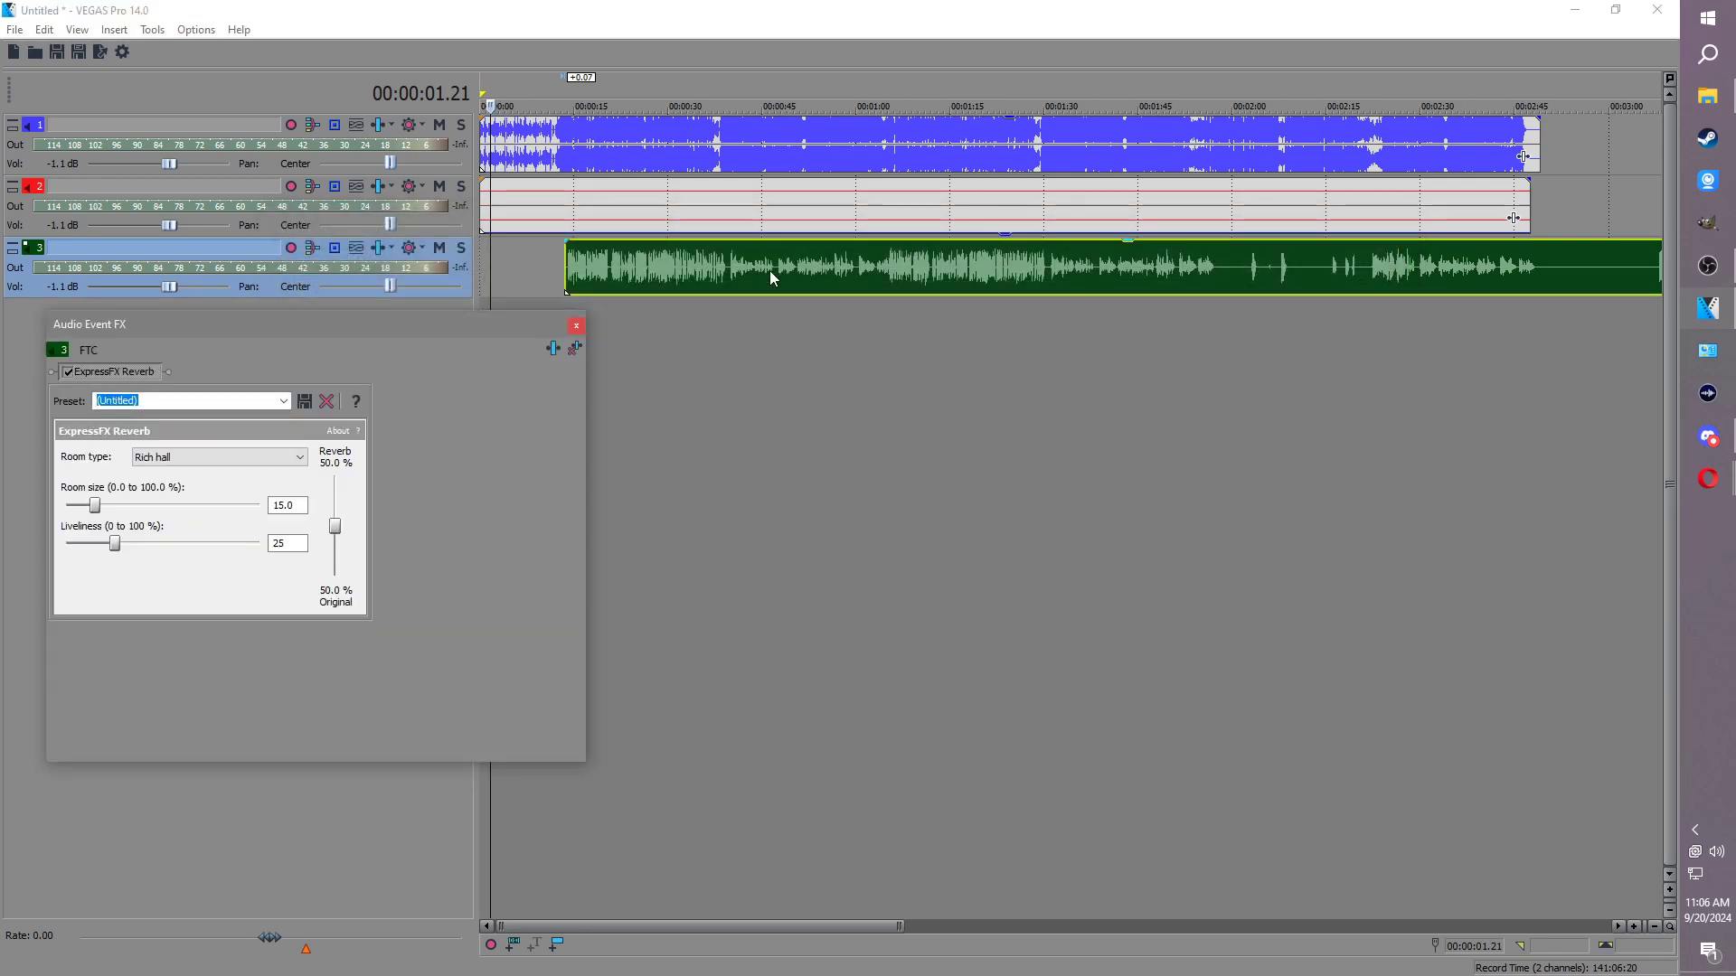
pyautogui.click(250, 463)
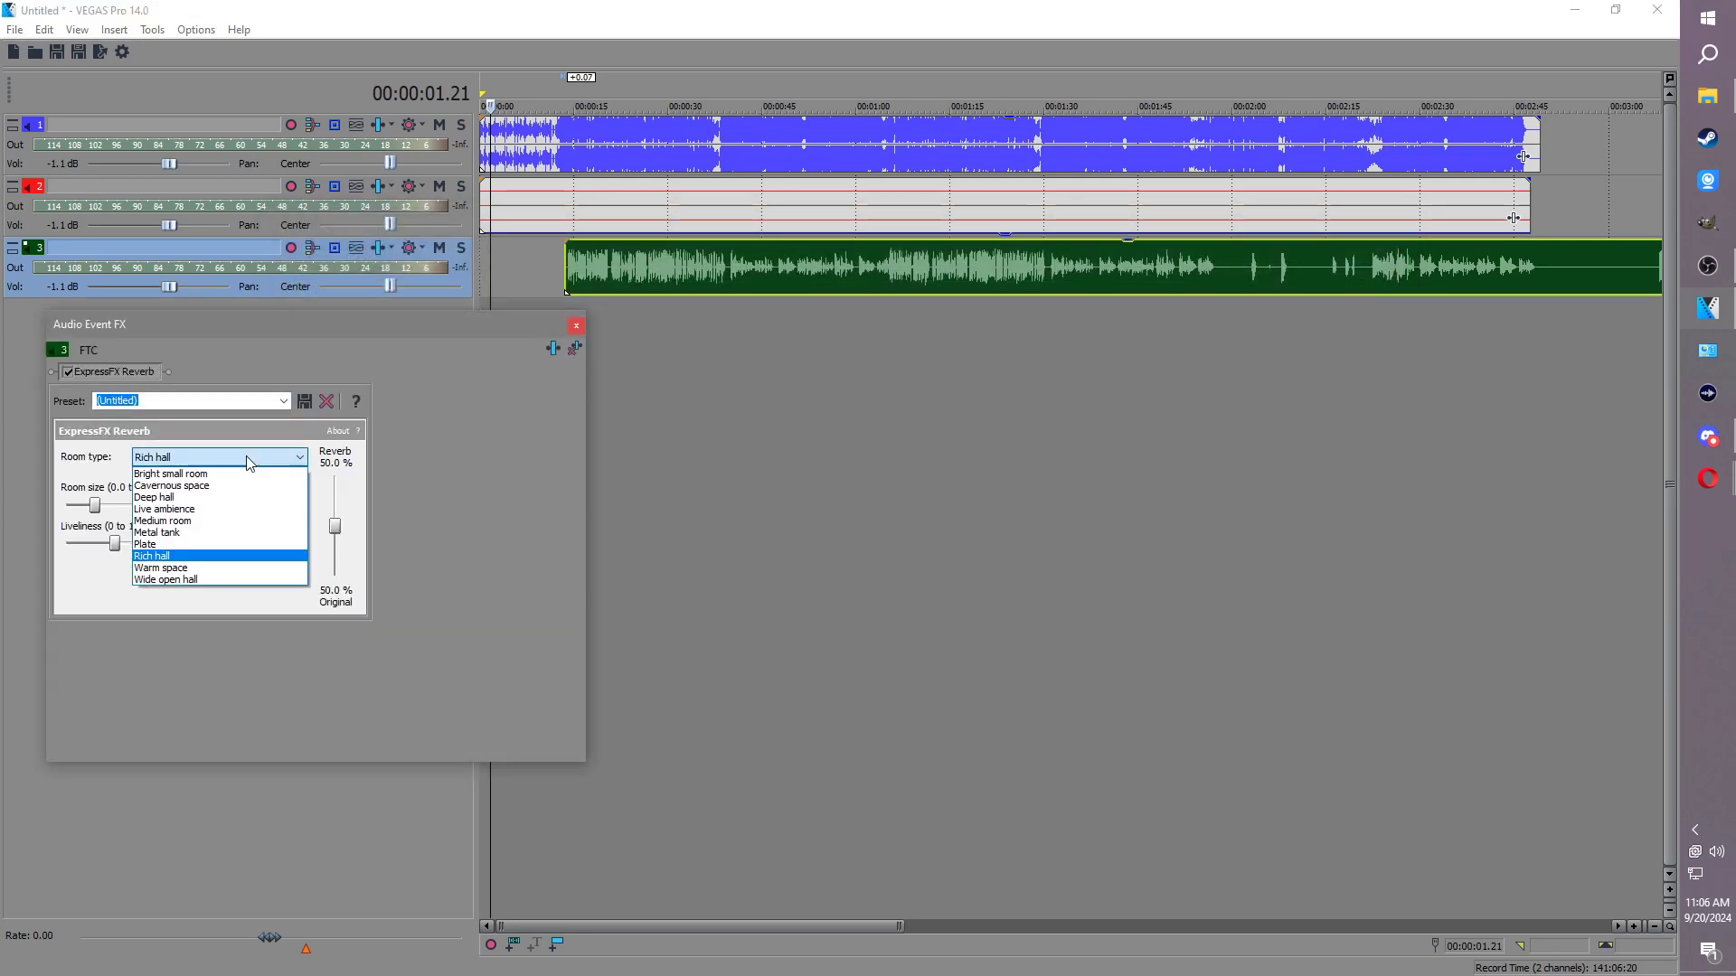
pyautogui.click(13, 367)
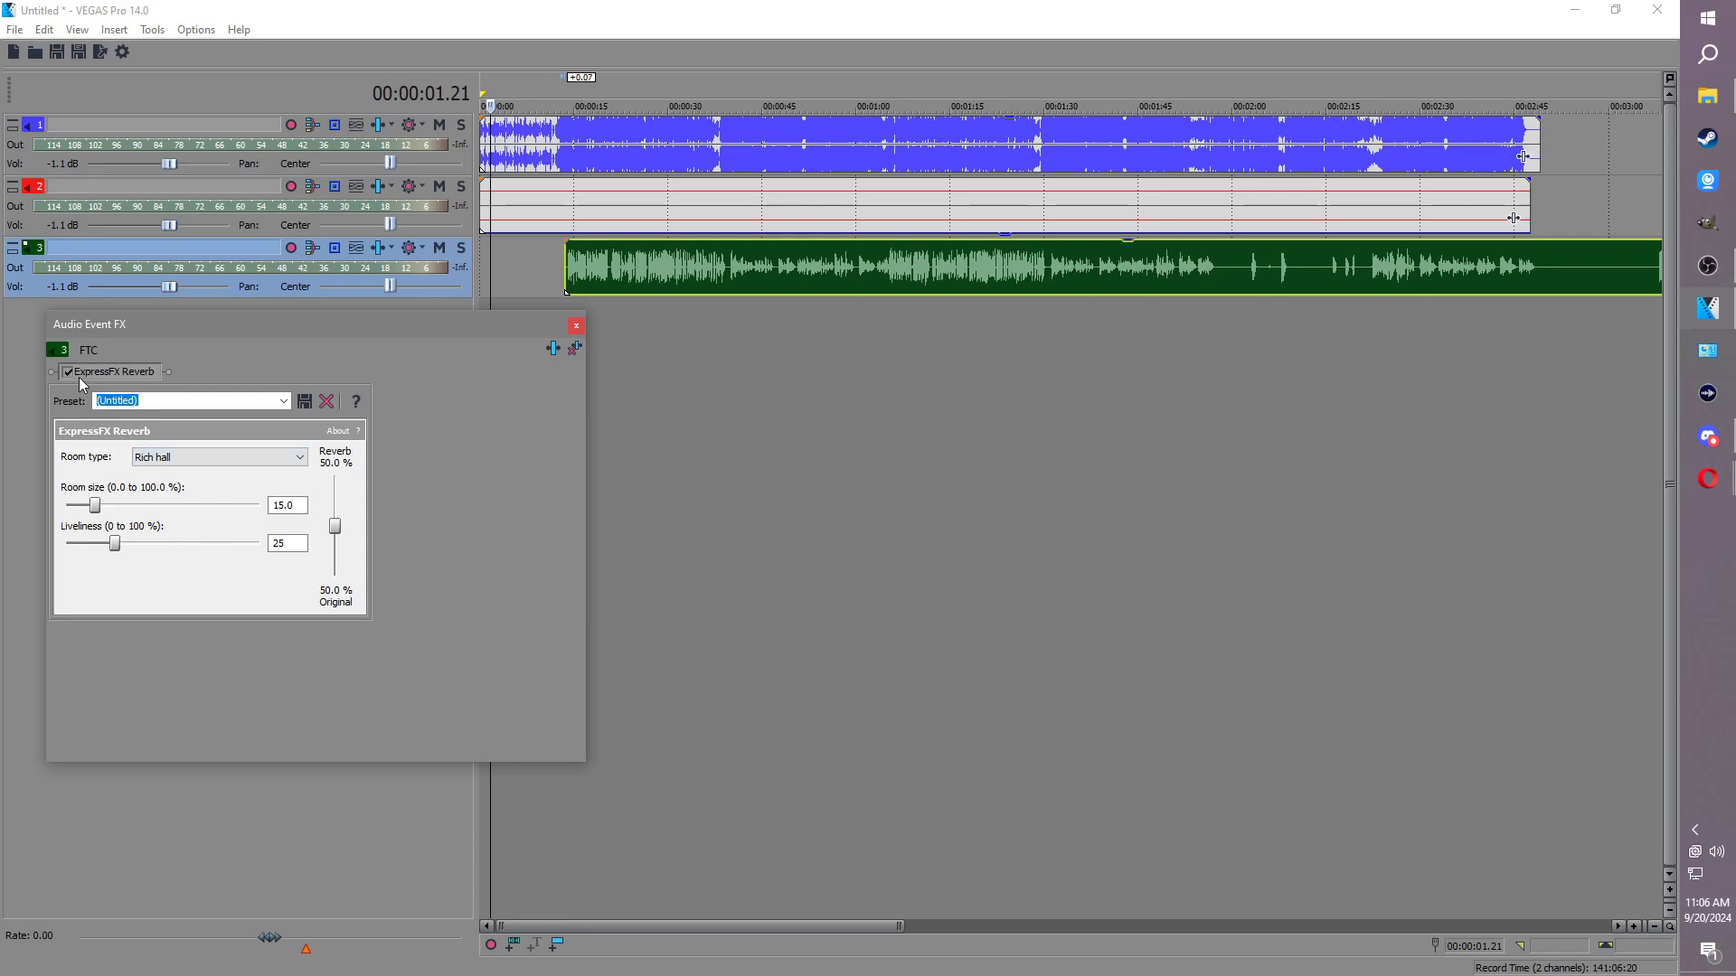
# Step: Bypass the event reverb and set it to Medium room with room size 67.0, liveliness 23 and reverb 60.9%
pyautogui.click(71, 373)
pyautogui.click(232, 456)
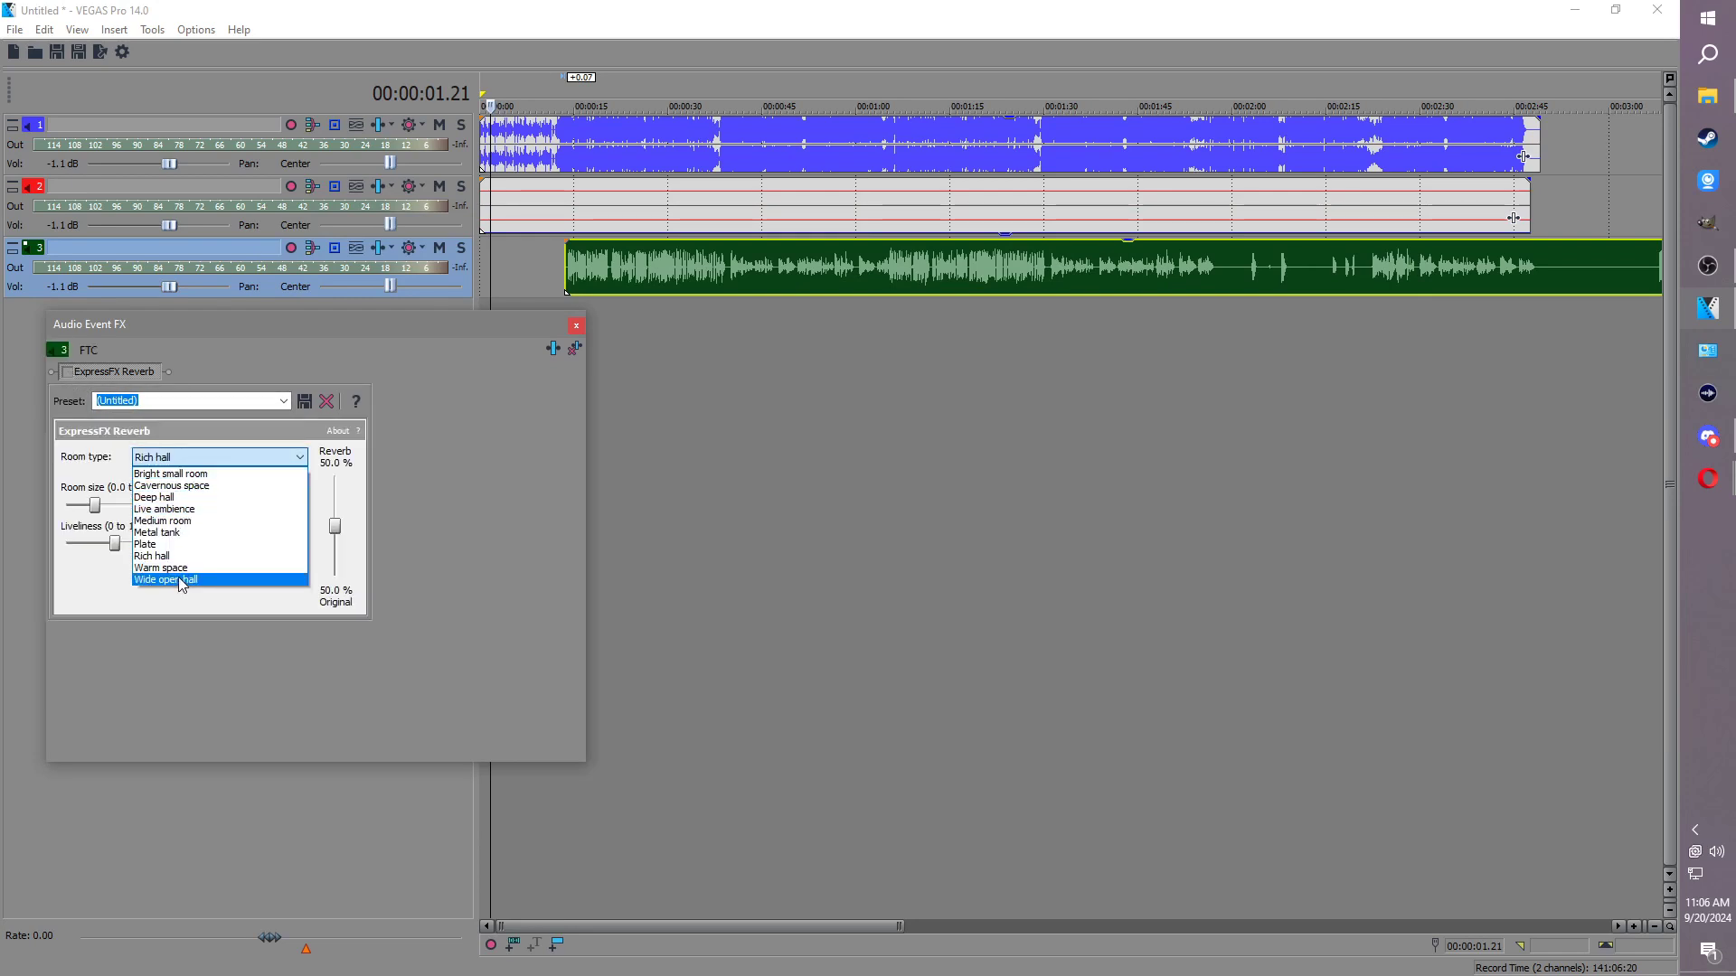
pyautogui.click(201, 521)
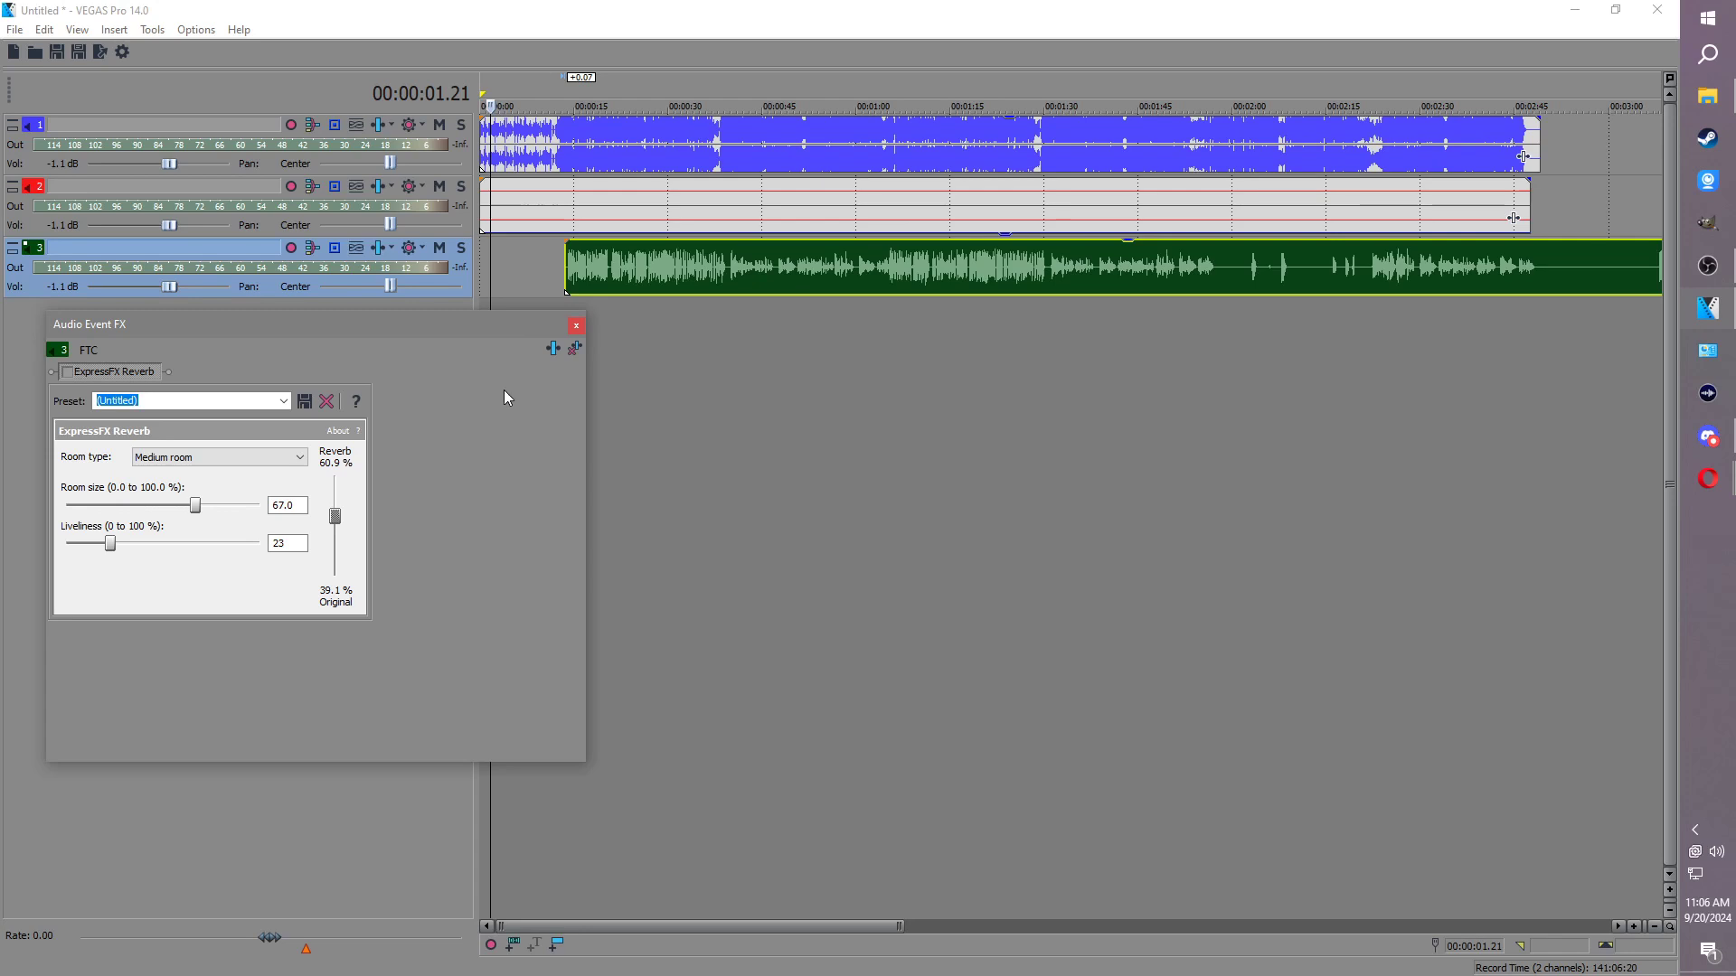
pyautogui.click(577, 326)
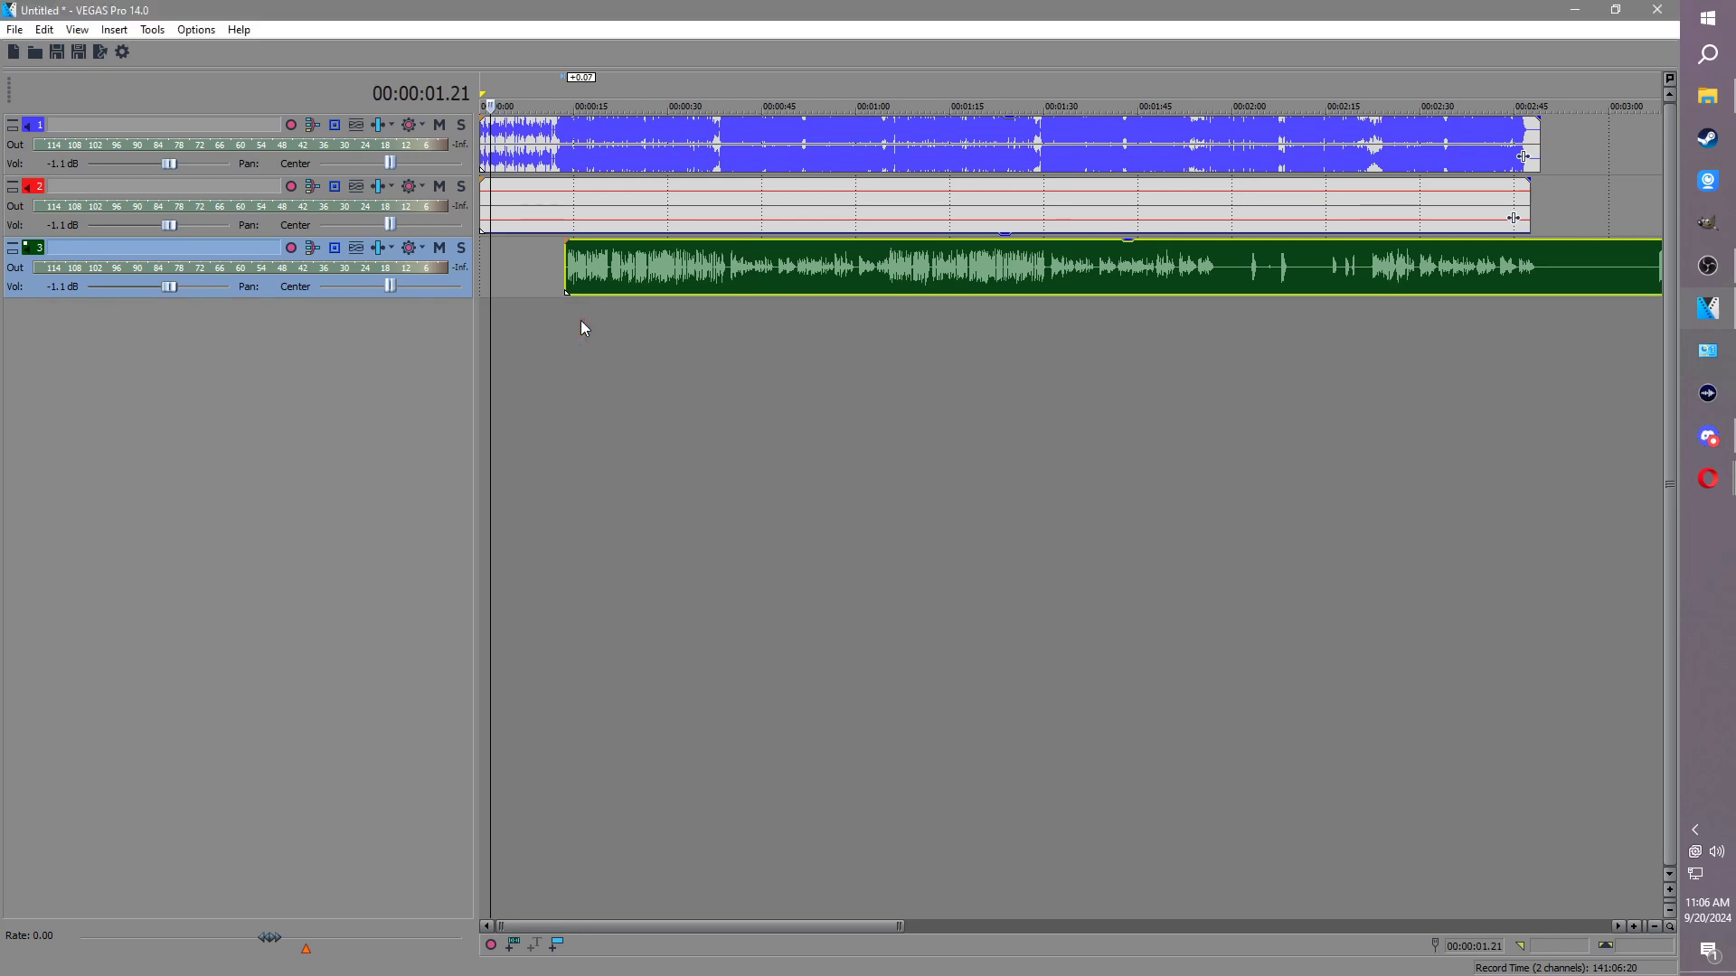
# Step: Open track 3's effects and apply the "6:1 compression starting at -12 dB" preset to the Track Compressor
pyautogui.click(379, 249)
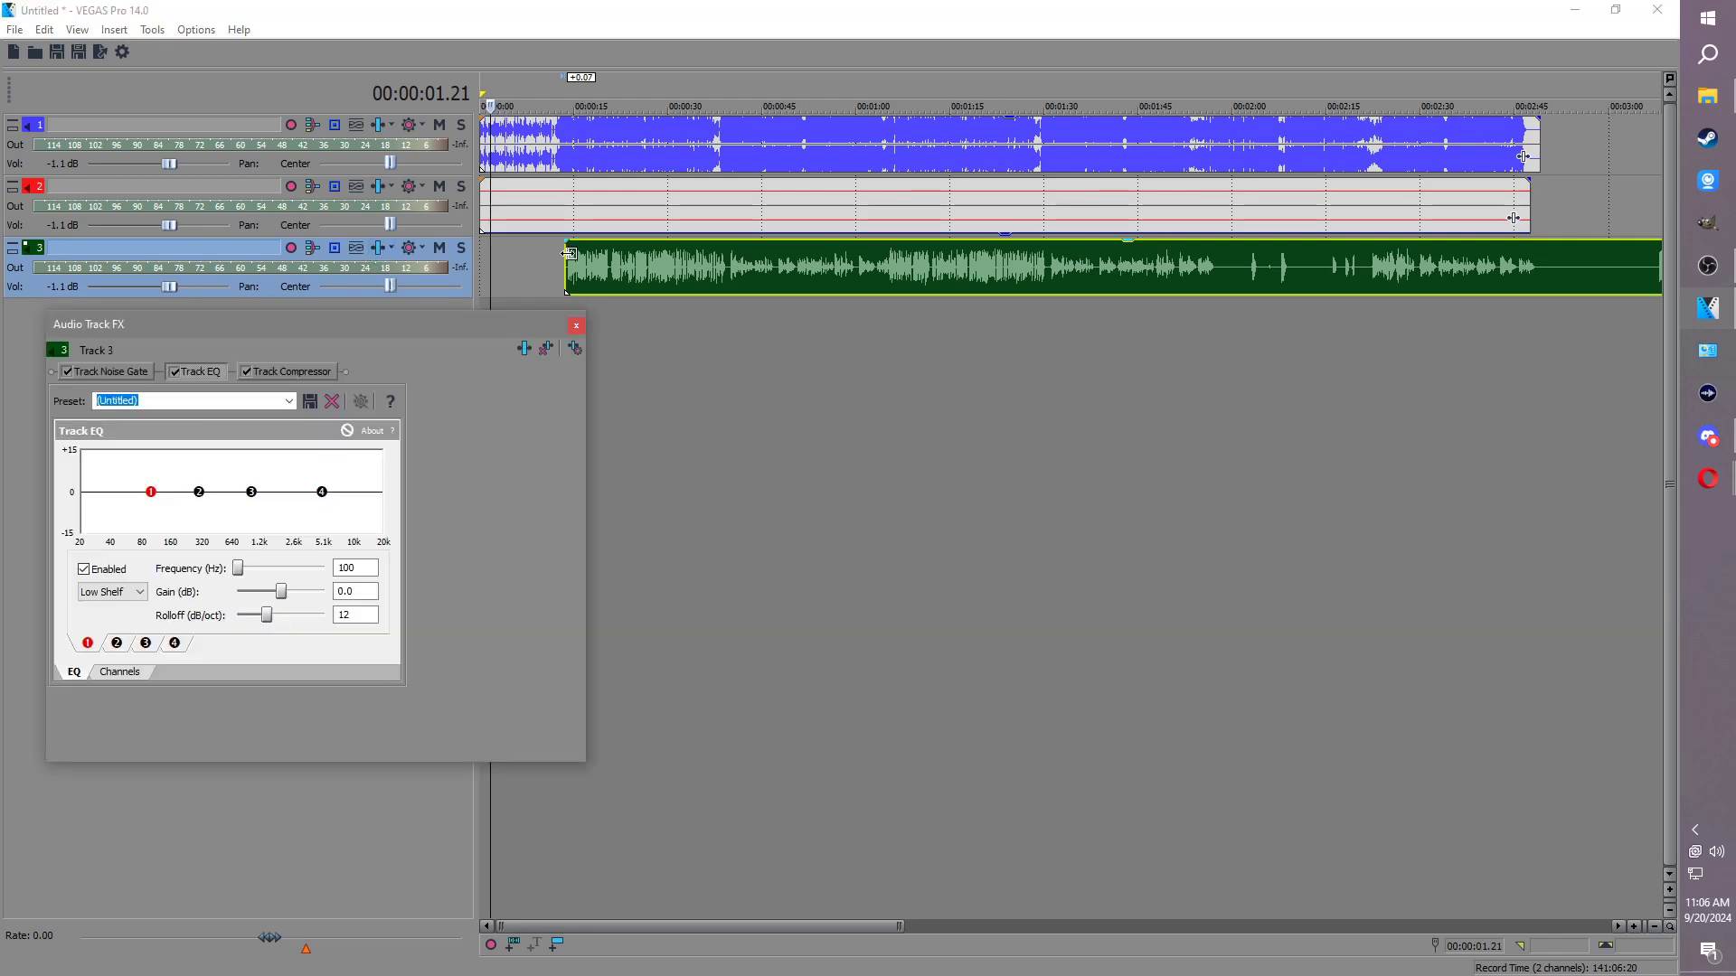
pyautogui.click(330, 376)
pyautogui.click(274, 403)
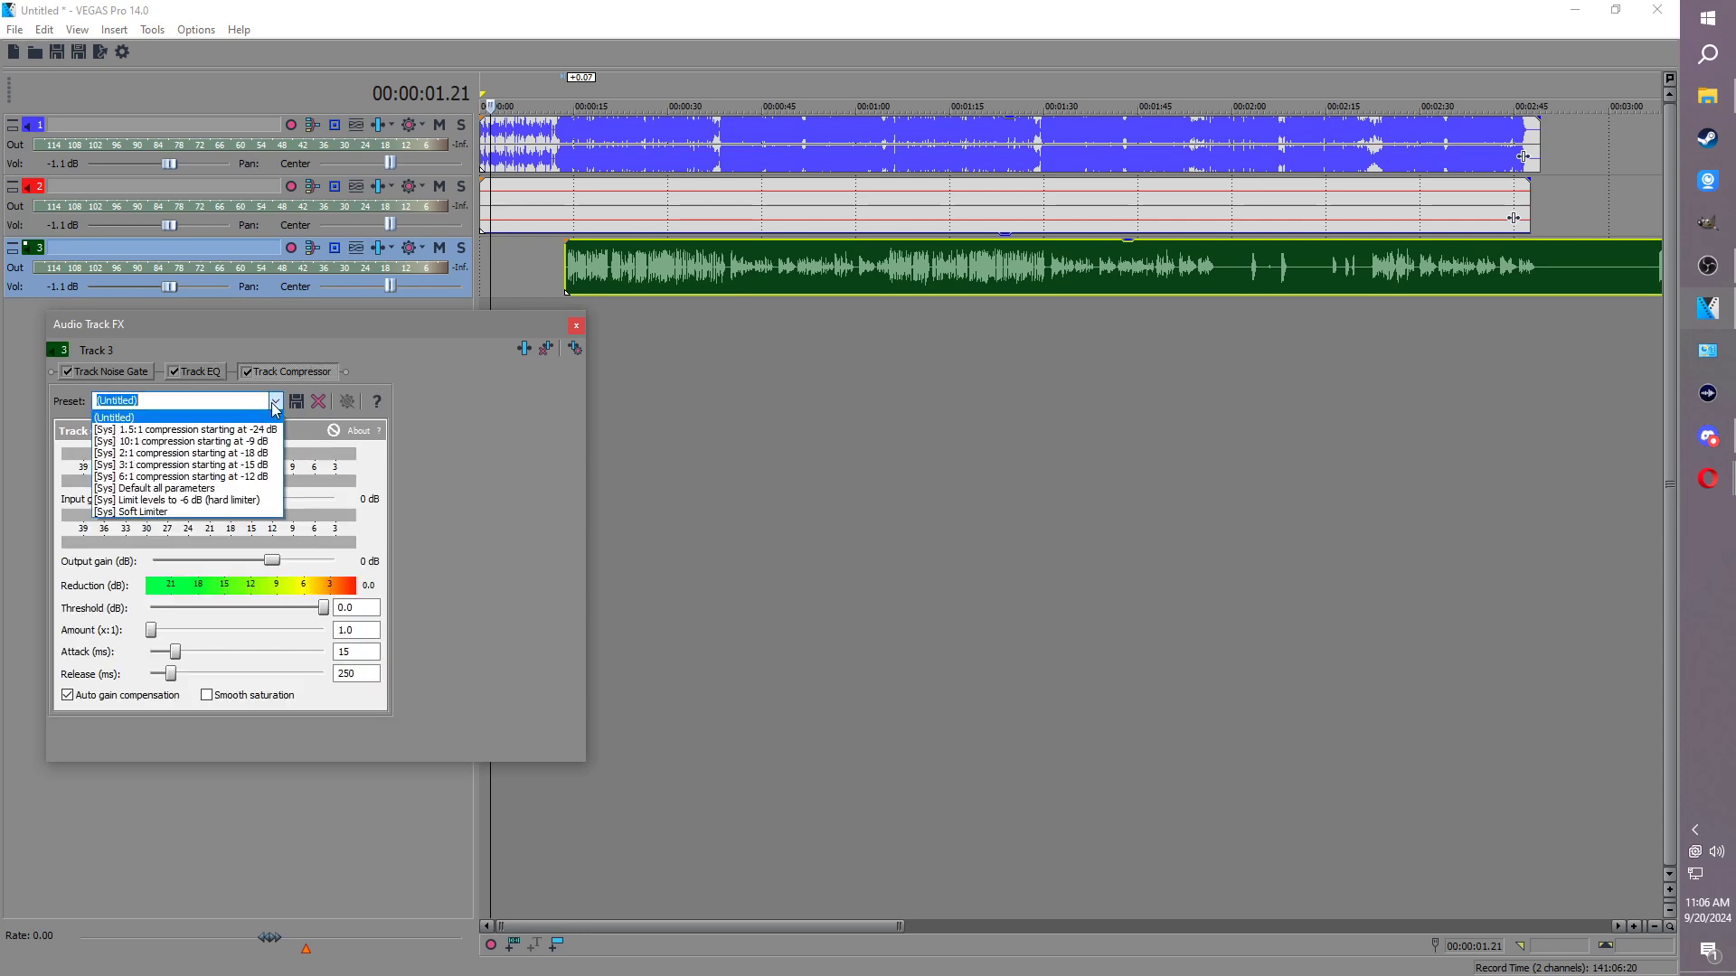
pyautogui.click(223, 479)
# Step: Apply the "Hiss cut (cut above 8 kHz by 6 dB)" preset to track 3's Track EQ and shift band 4 to 6,390 Hz at -9.8 dB
pyautogui.click(201, 372)
pyautogui.click(288, 401)
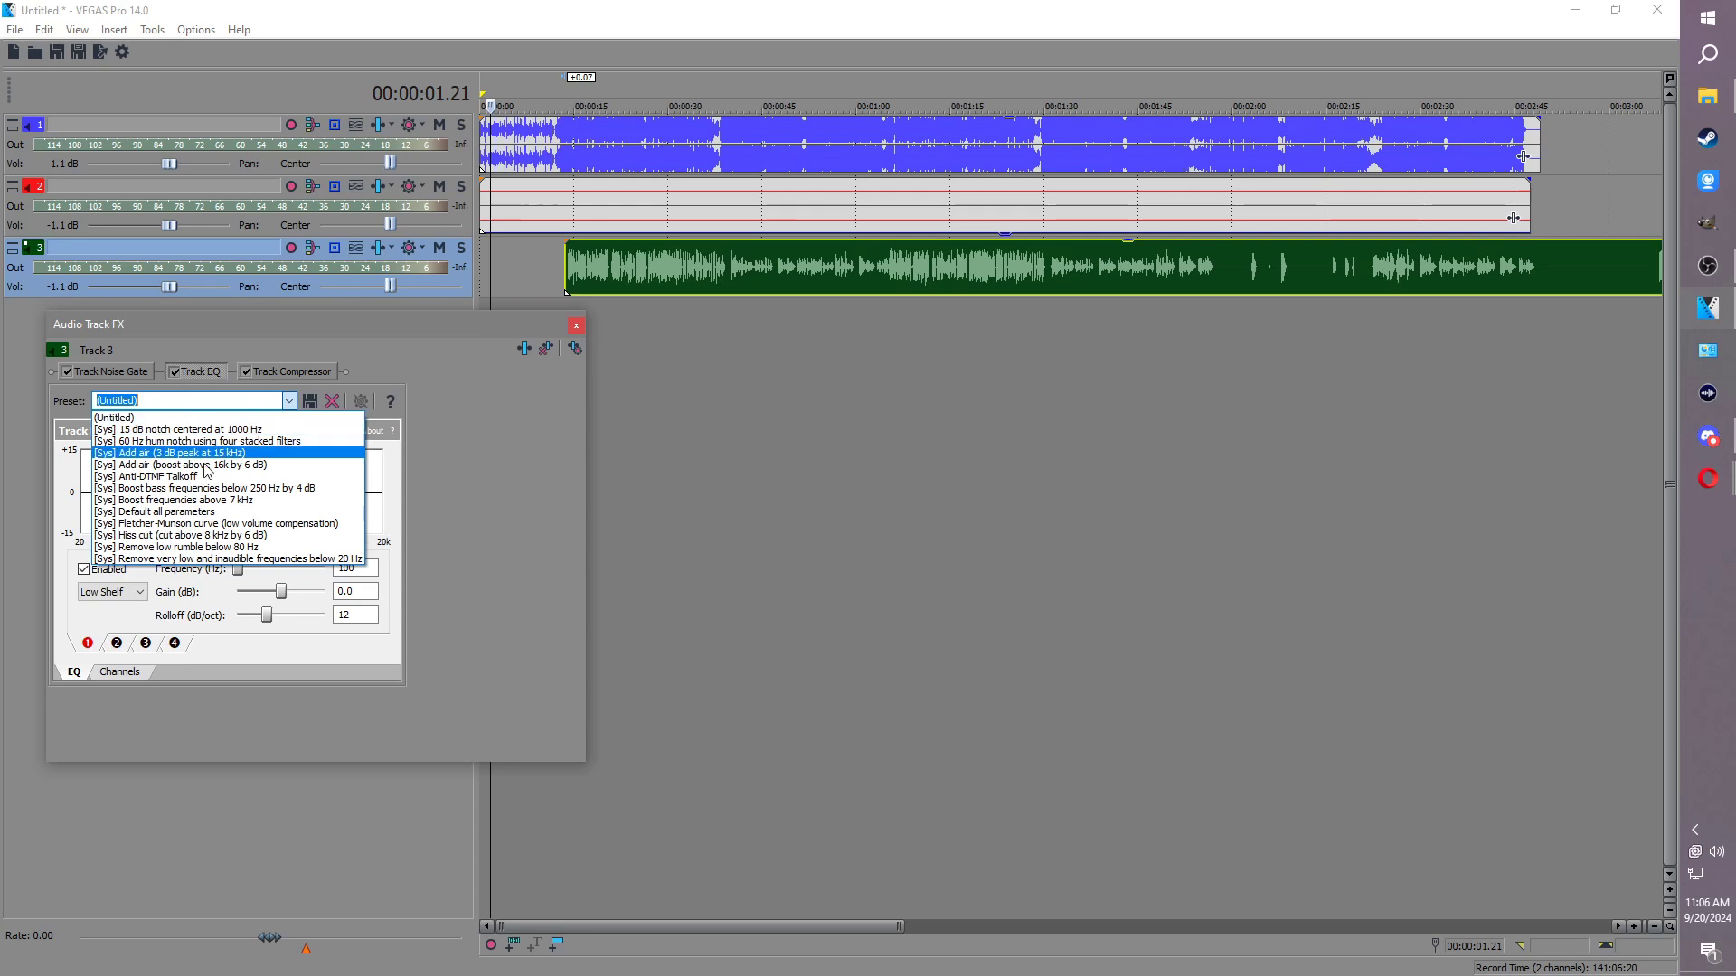
pyautogui.click(208, 535)
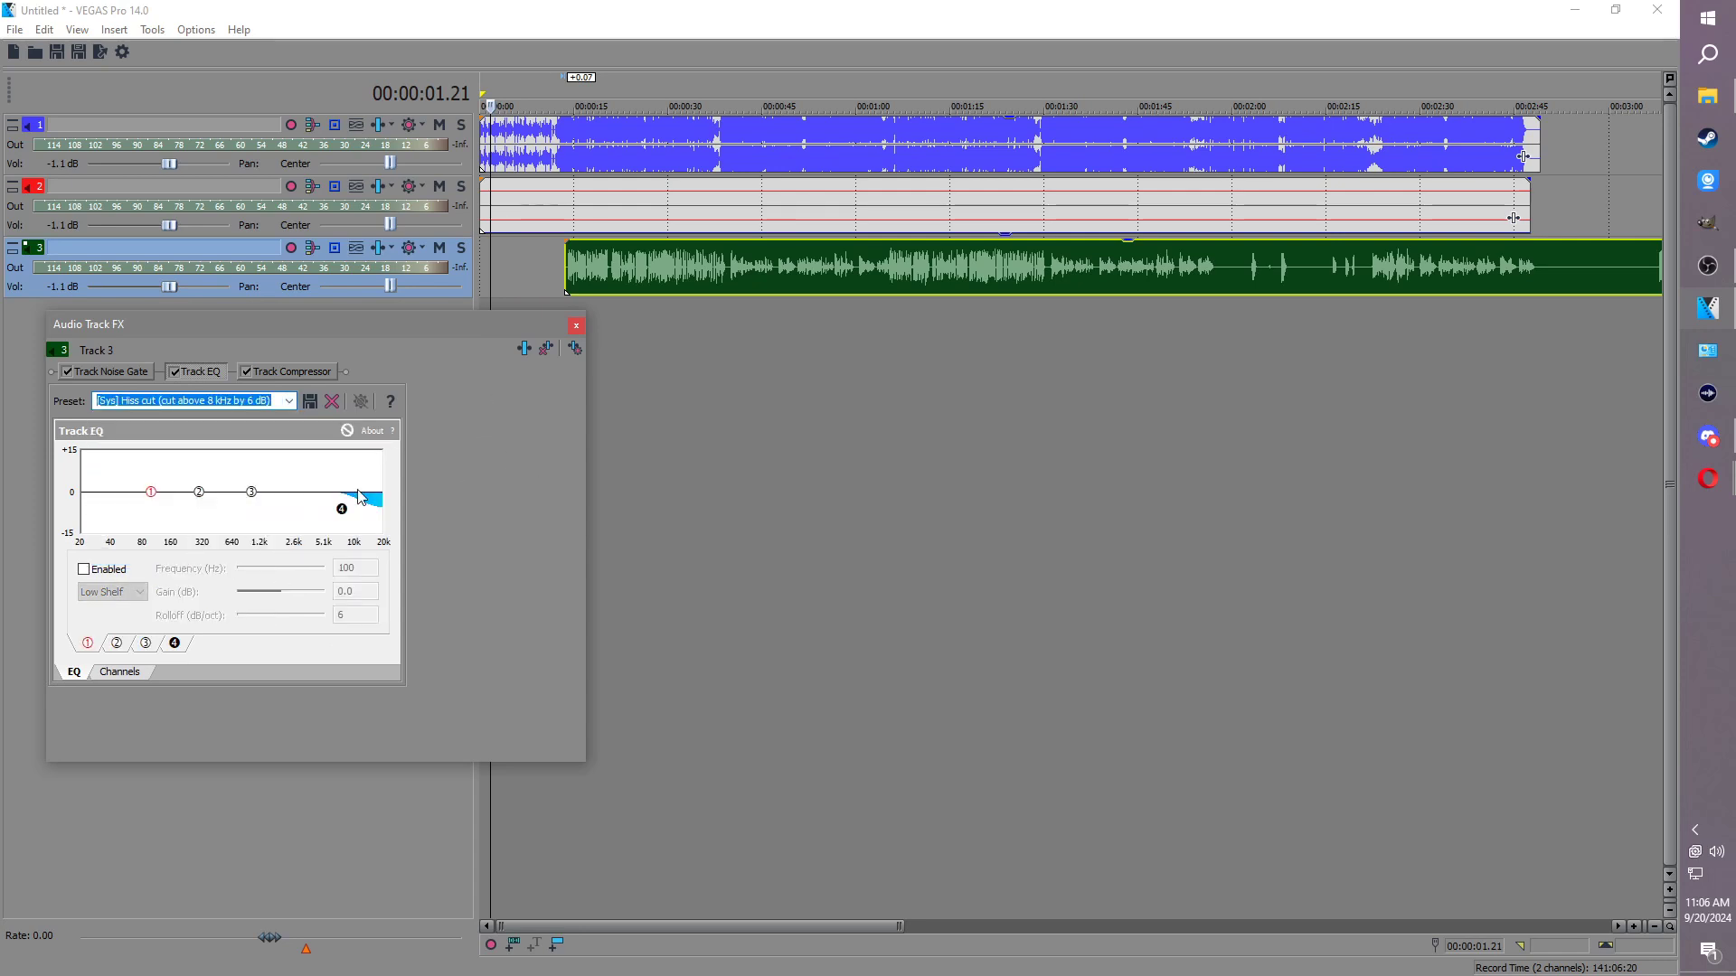
pyautogui.moveTo(341, 509); pyautogui.dragTo(340, 519)
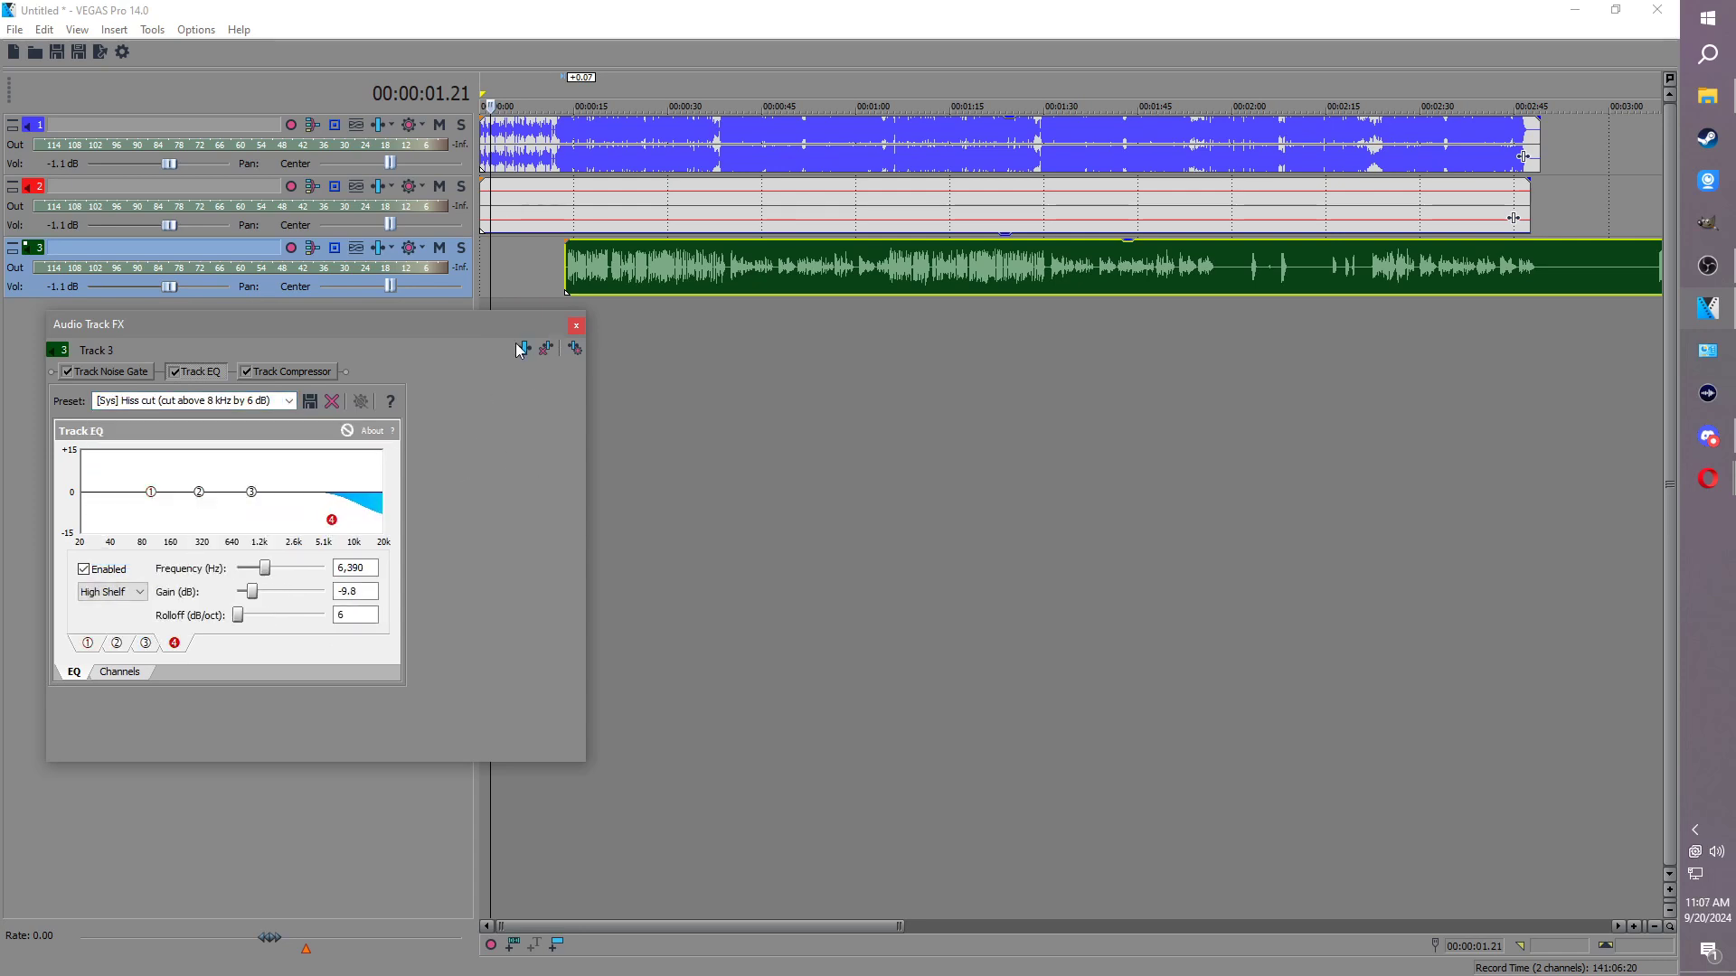
# Step: Add ExpressFX Equalization, ExpressFX Reverb and Smooth/Enhance to track 3's effect chain
pyautogui.click(523, 349)
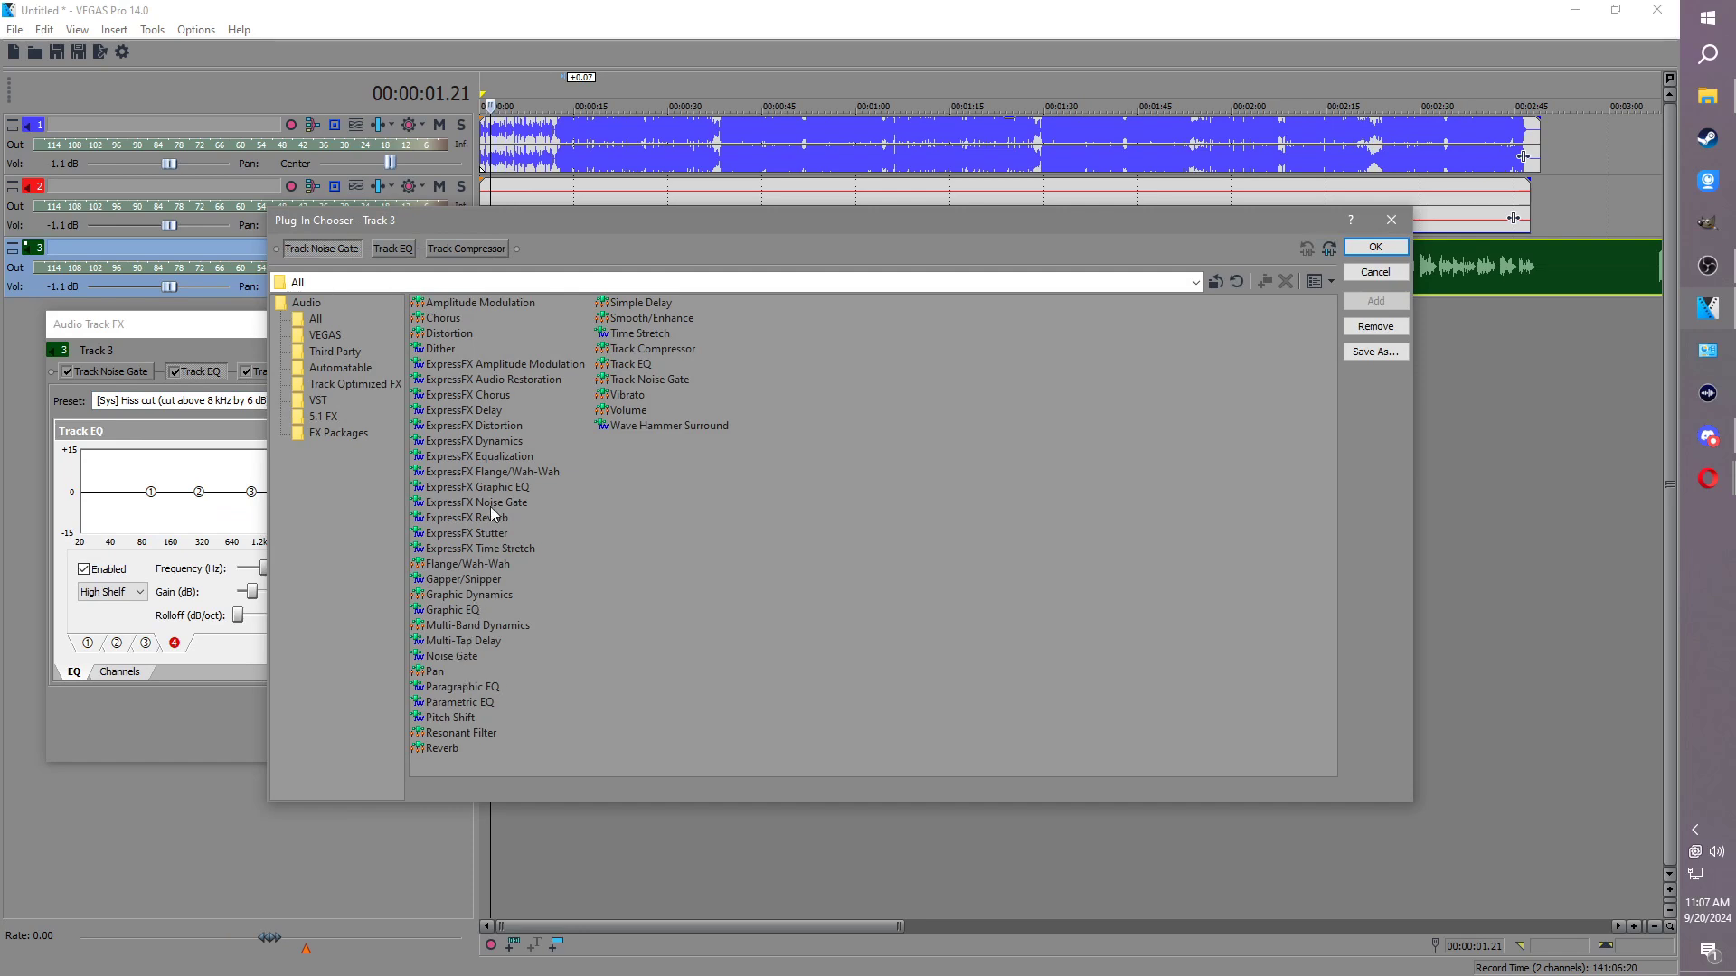
pyautogui.doubleClick(503, 457)
pyautogui.doubleClick(488, 519)
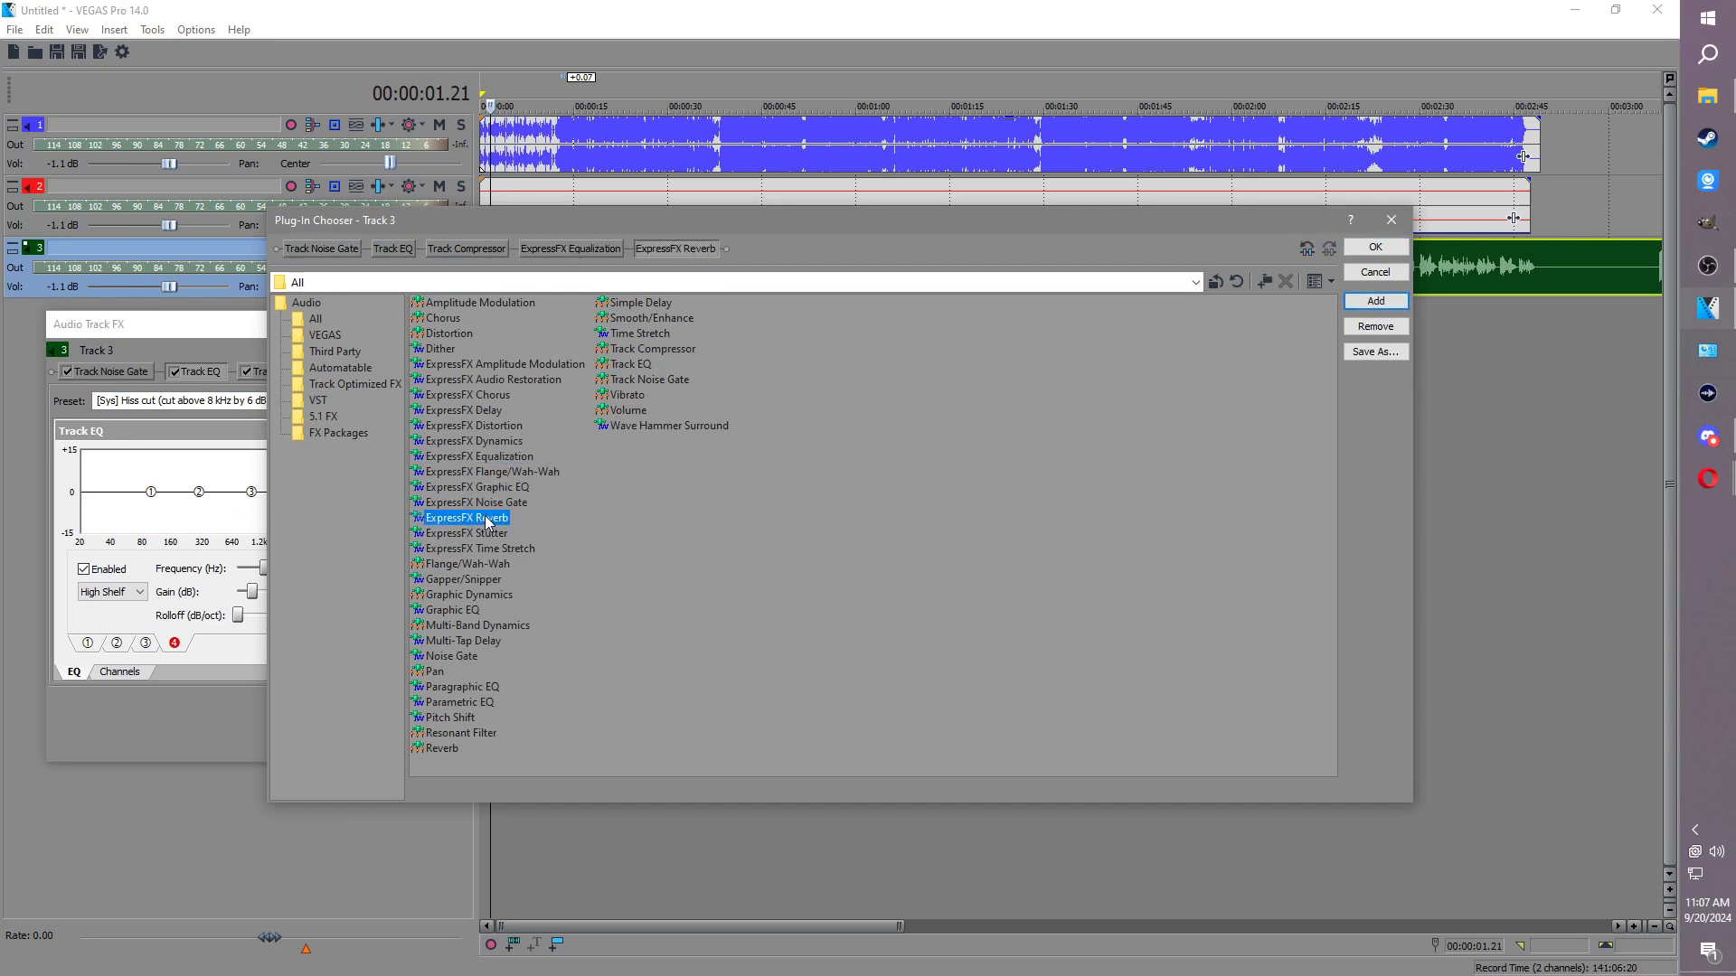
pyautogui.doubleClick(651, 318)
pyautogui.press('Return')
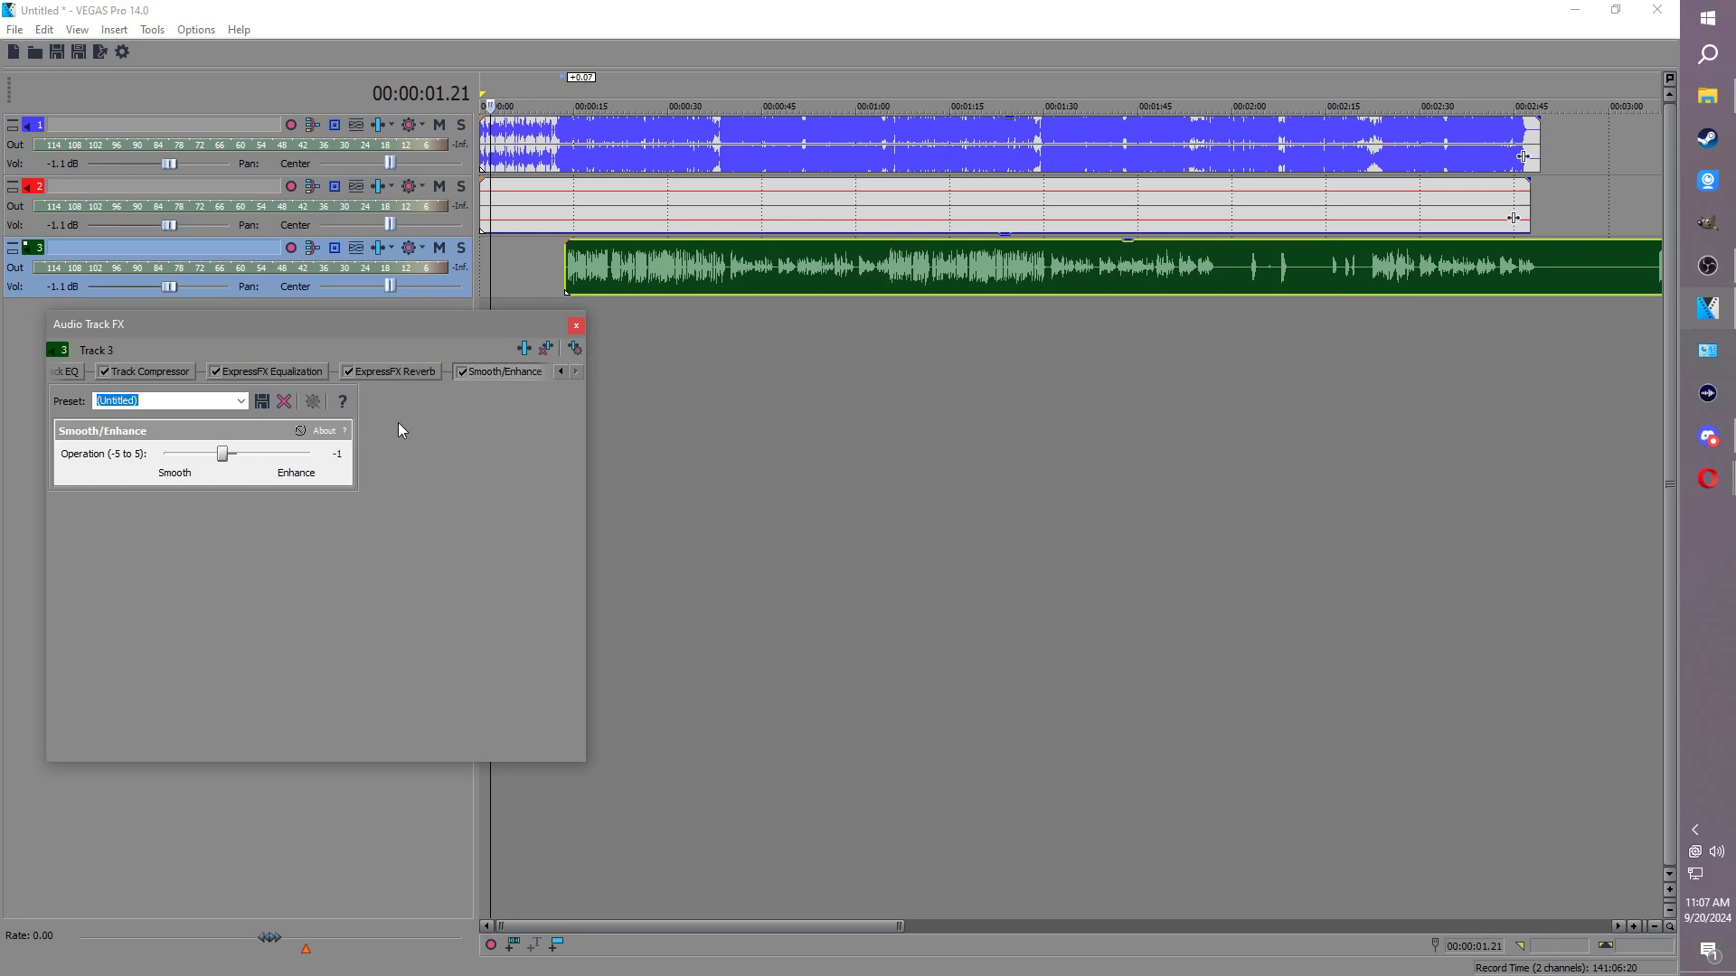
# Step: Set track 3's ExpressFX Reverb to Warm space with room size 50.0 and liveliness 22
pyautogui.click(387, 371)
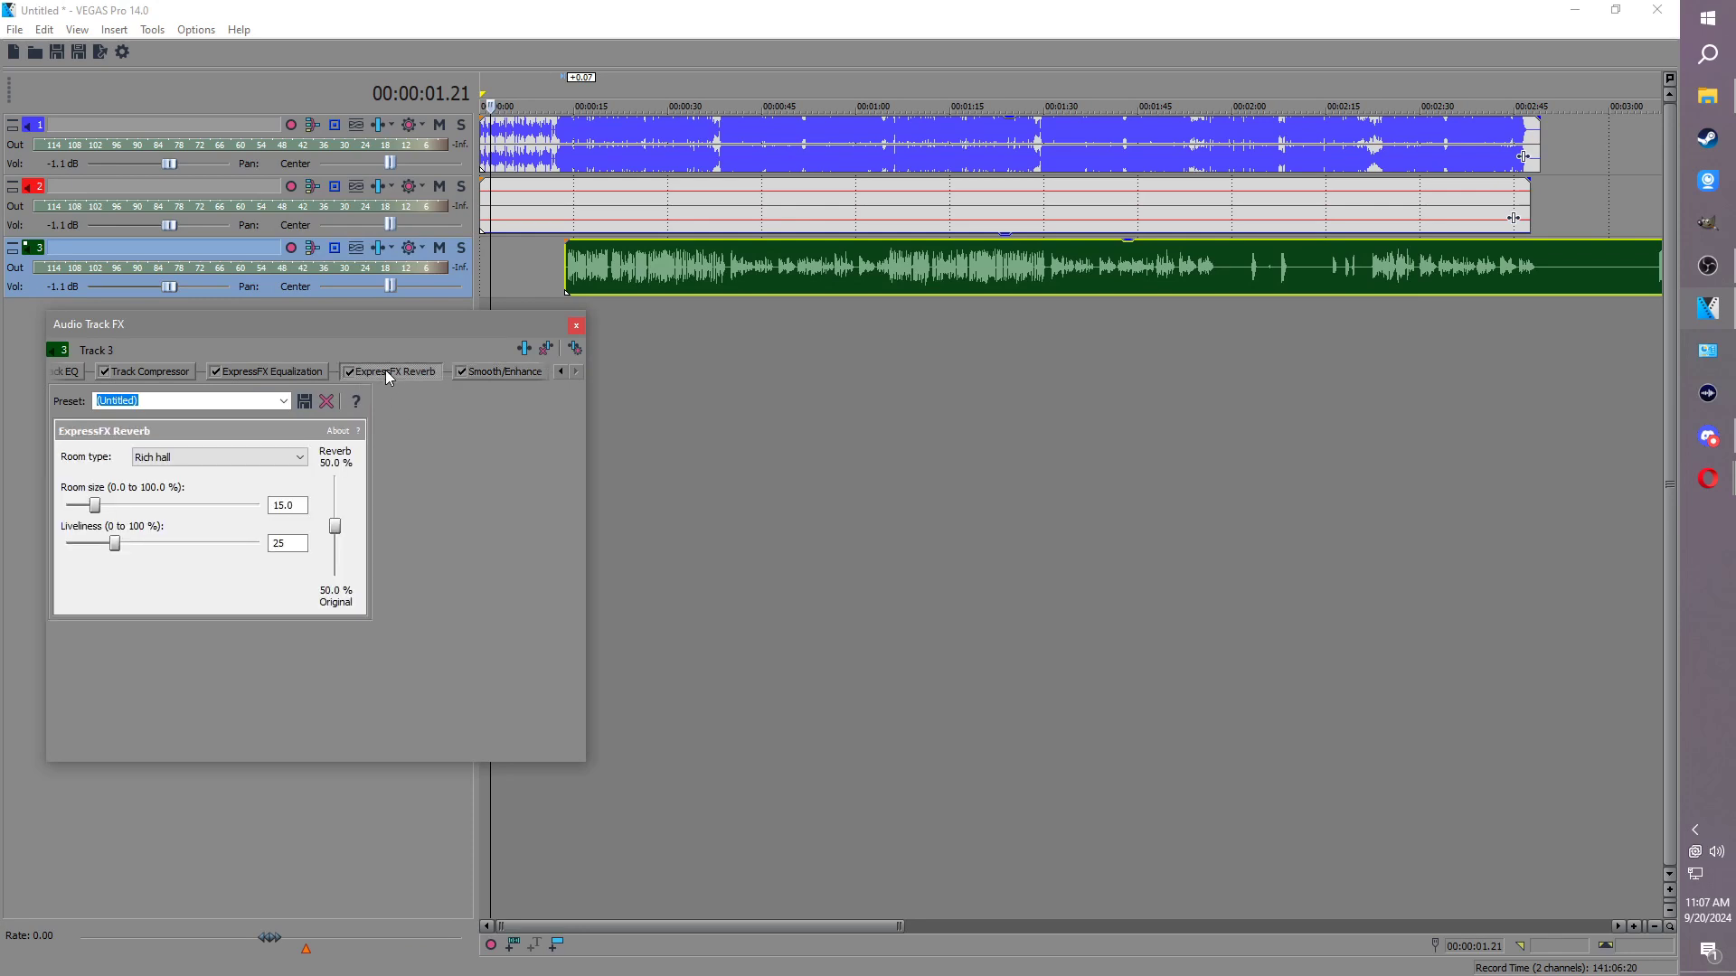
pyautogui.click(181, 457)
pyautogui.click(181, 582)
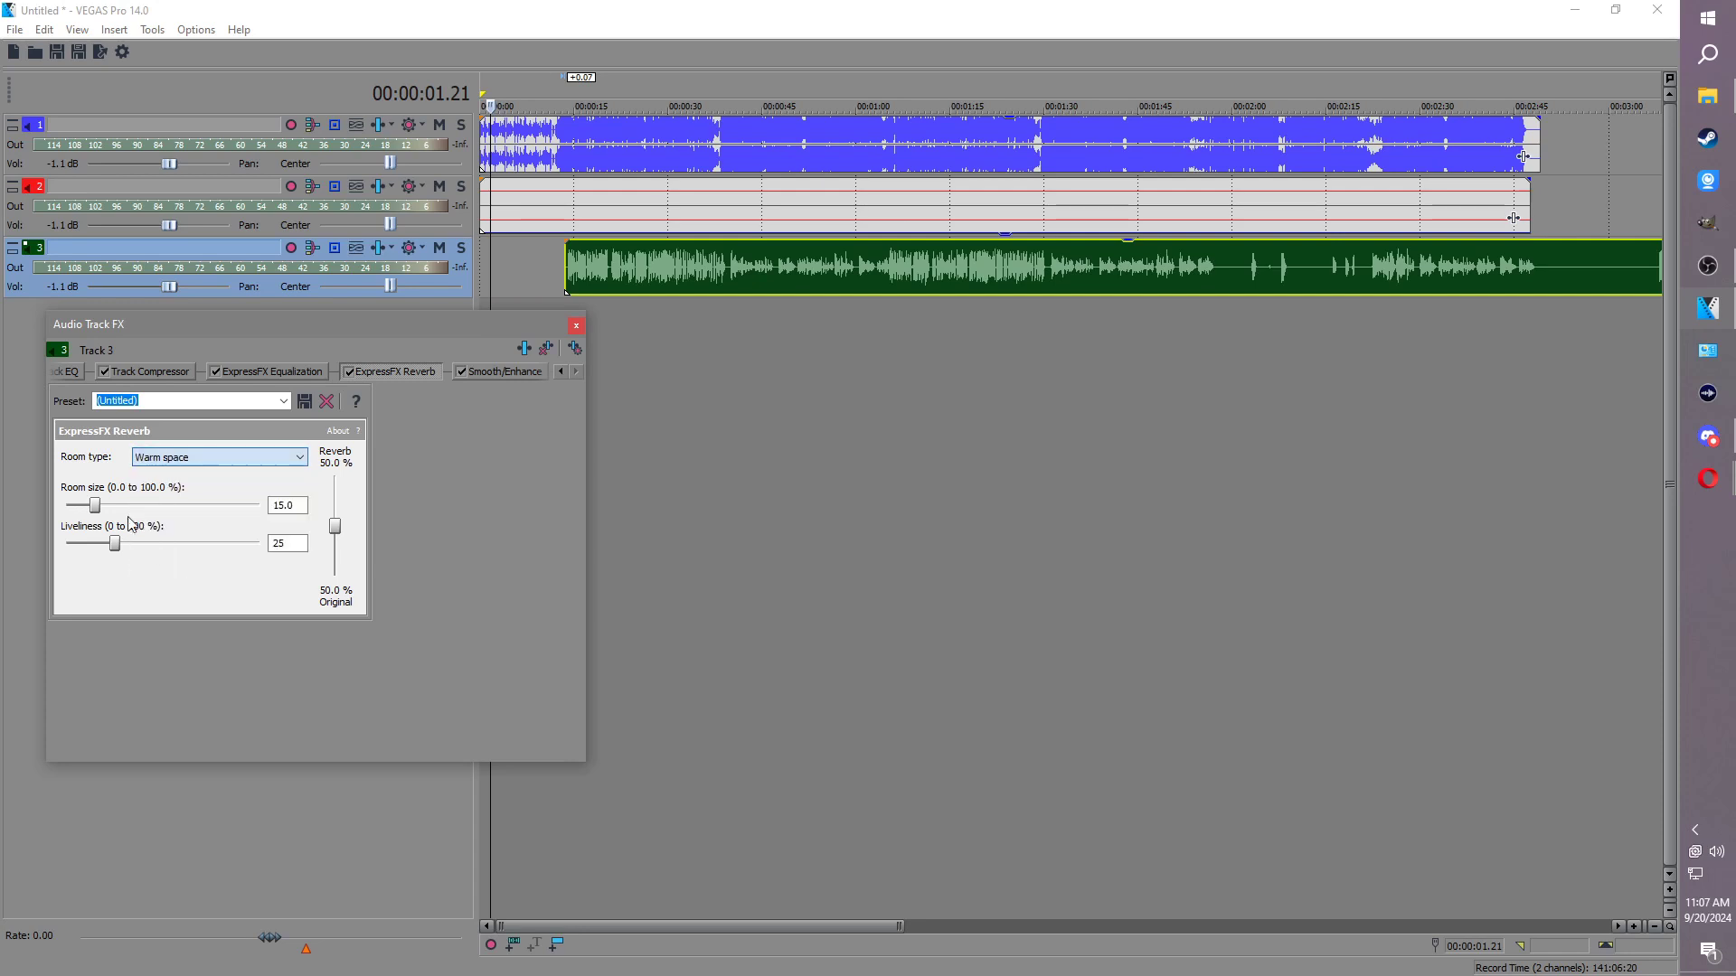
pyautogui.moveTo(101, 505); pyautogui.dragTo(170, 518)
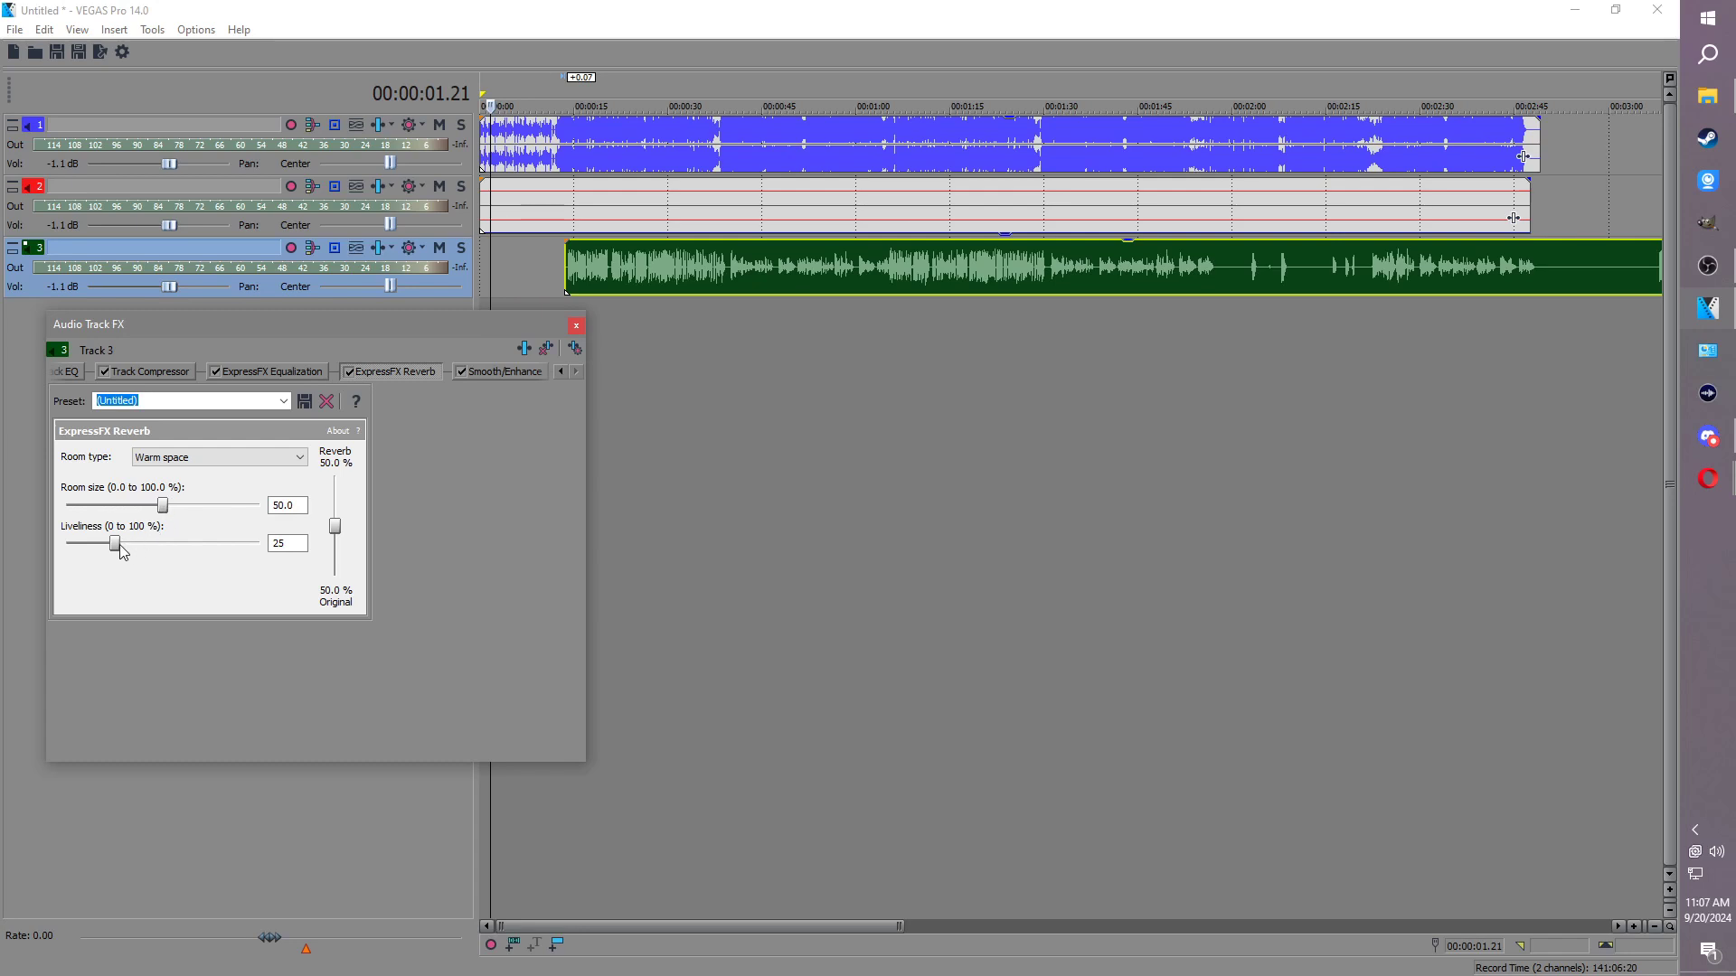
pyautogui.click(257, 460)
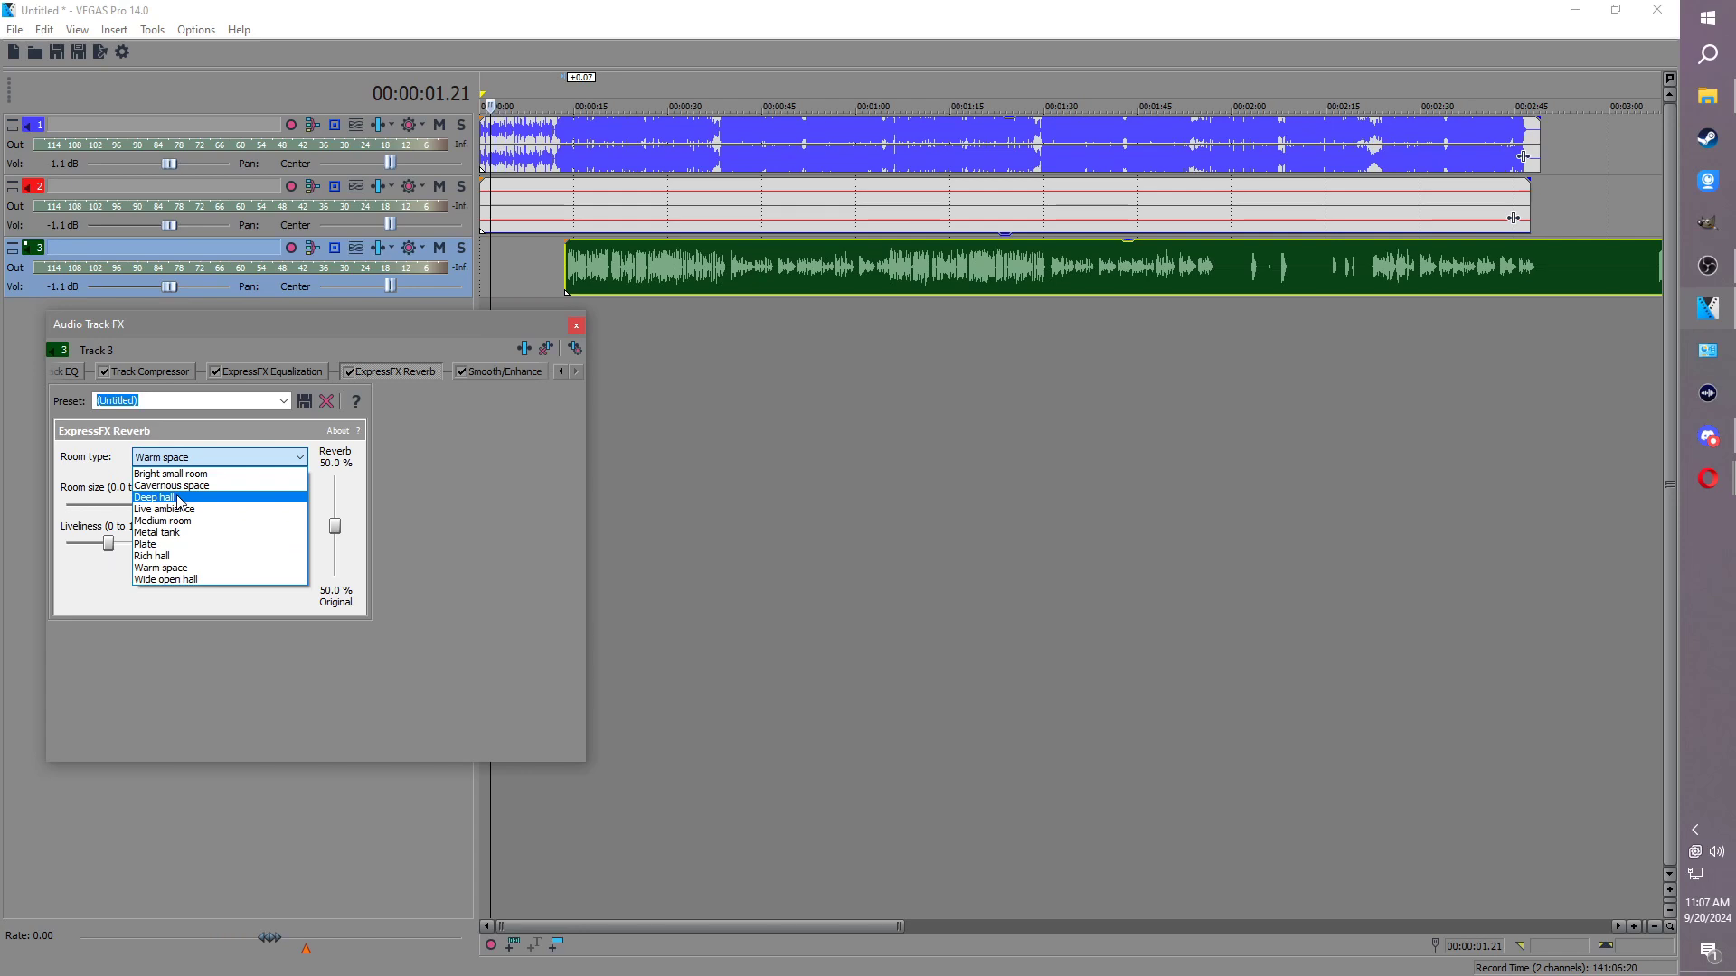
pyautogui.click(427, 474)
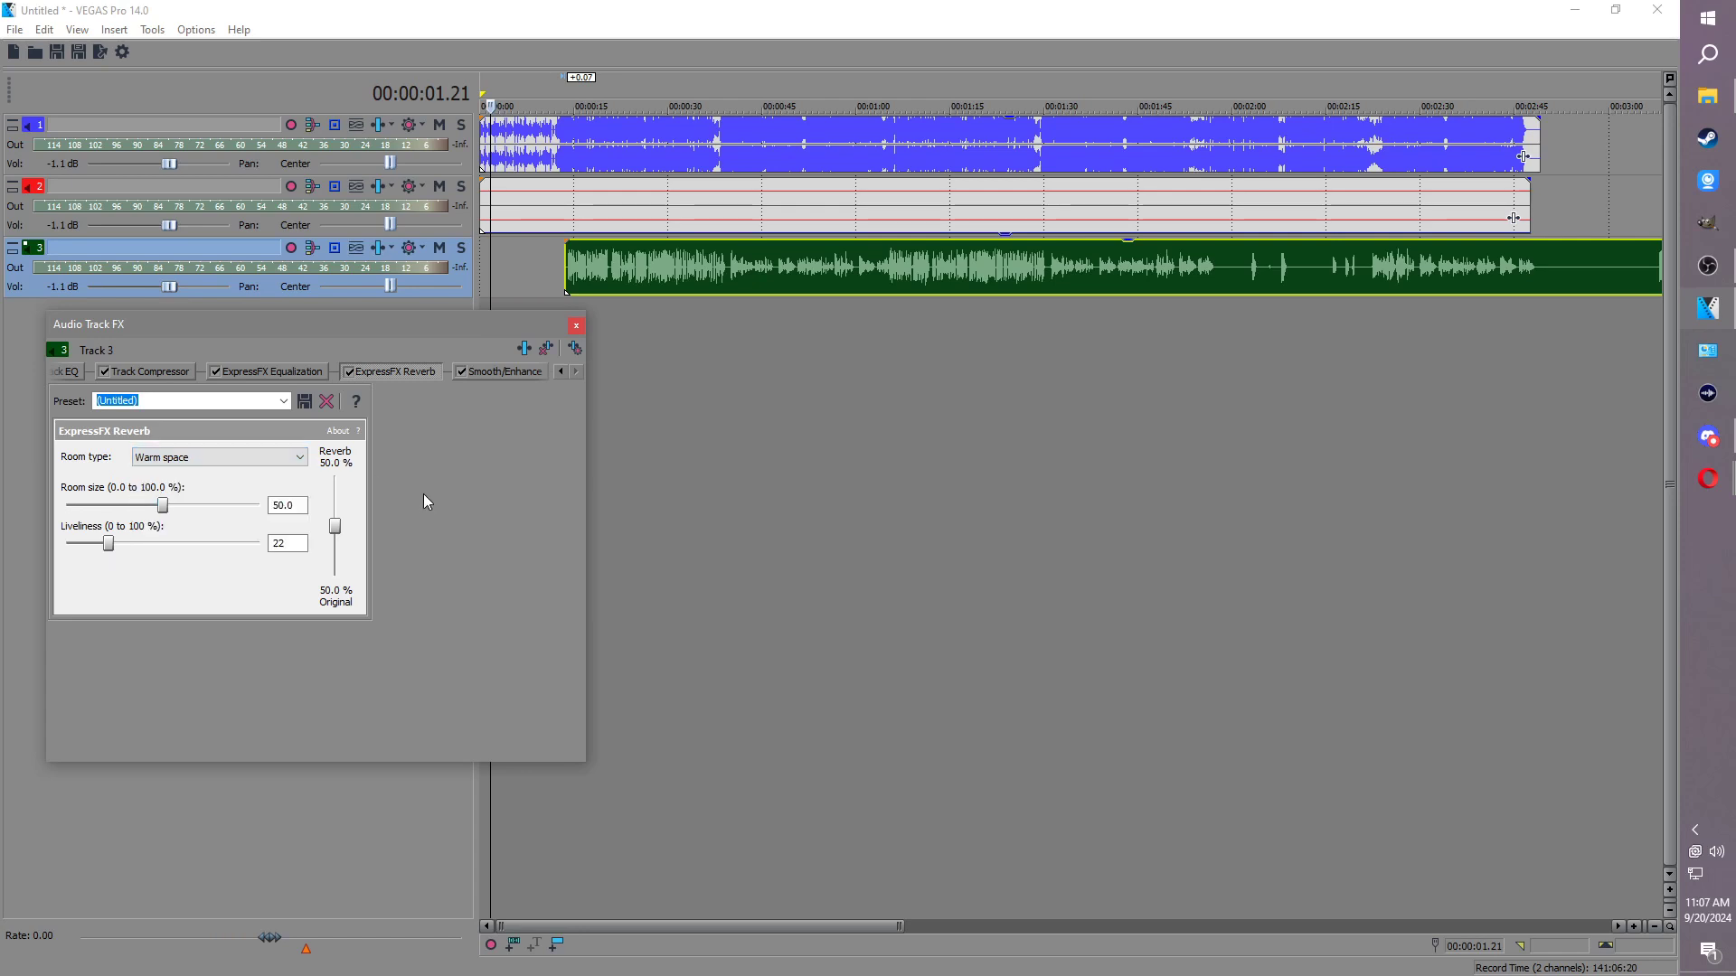
# Step: Set track 3's ExpressFX Equalization to about 1.5 dB bass, -0.1 dB mid and 0.7 dB treble
pyautogui.click(271, 372)
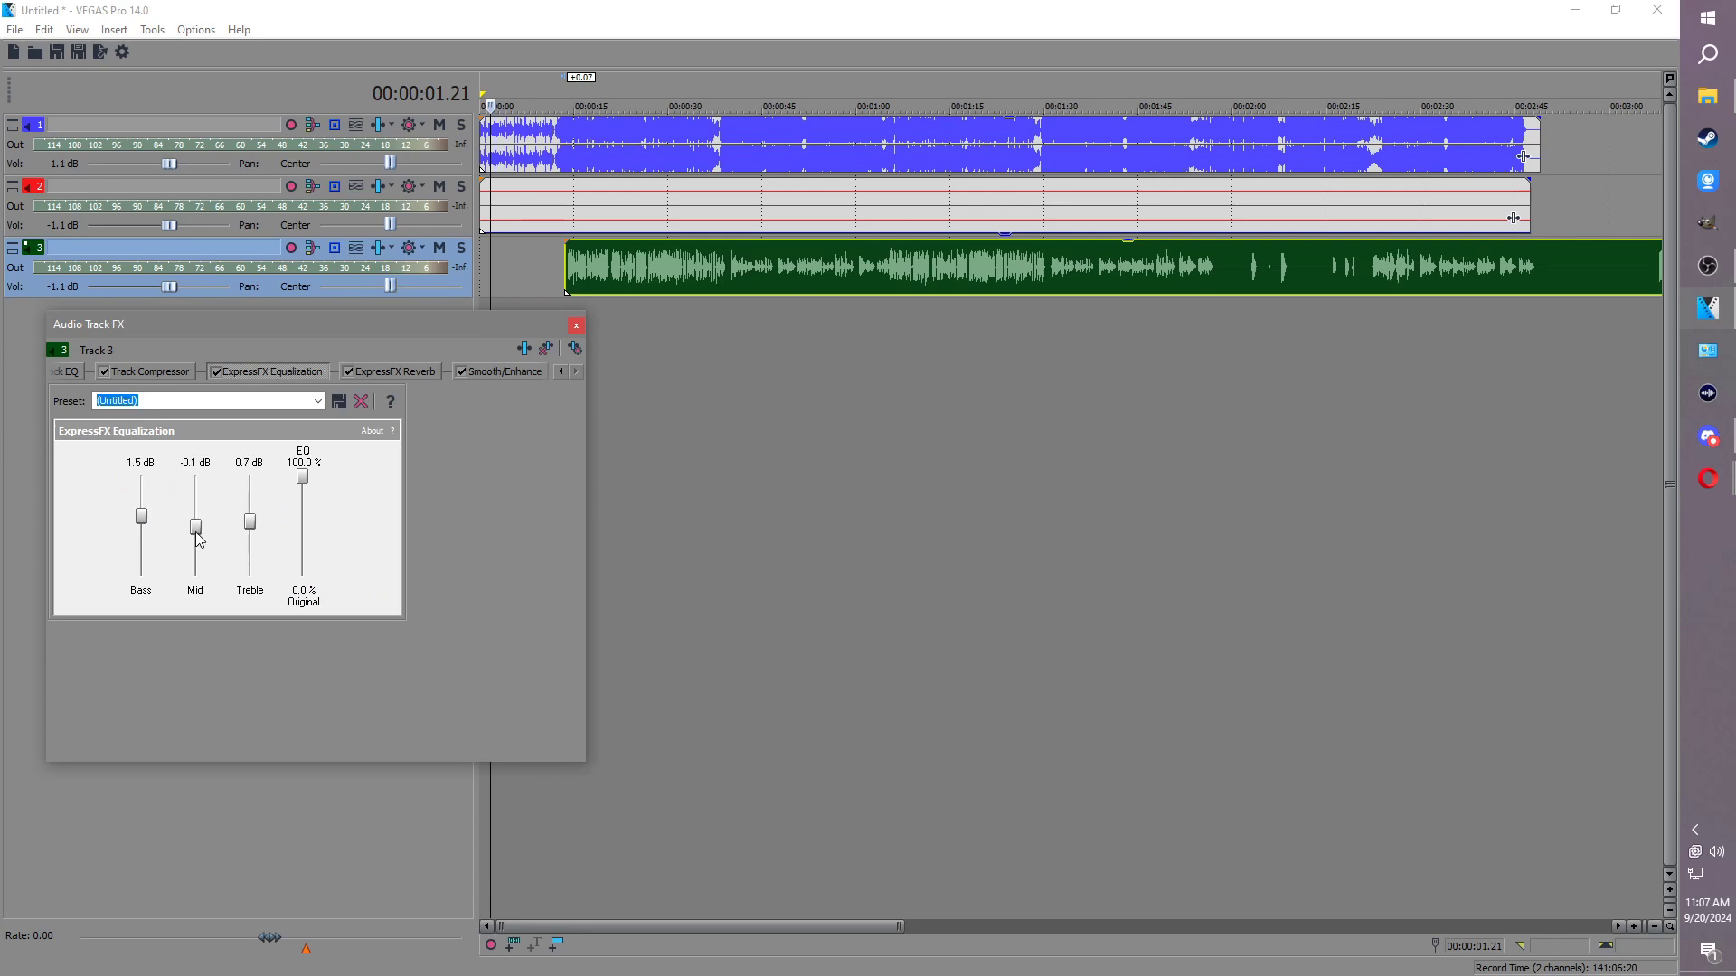
pyautogui.click(576, 325)
# Step: Shift the track 3 vocal event along the timeline so it starts at about 16 s
pyautogui.click(541, 161)
pyautogui.scroll(5, 544, 166)
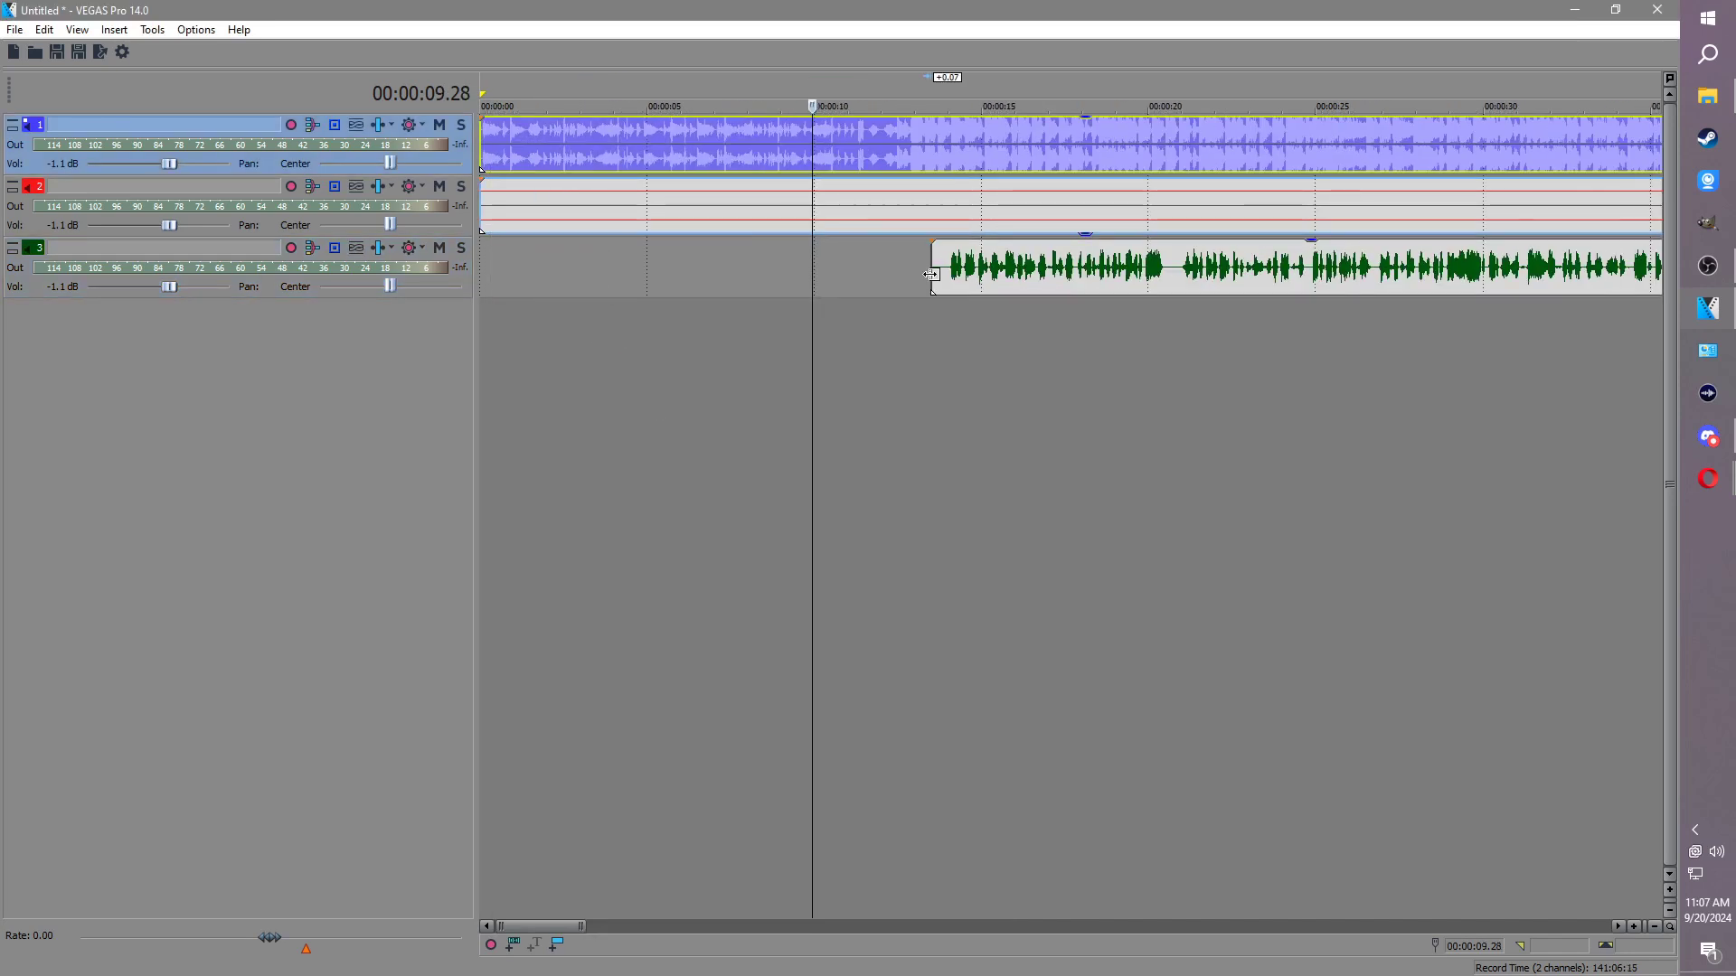
pyautogui.moveTo(984, 283); pyautogui.dragTo(1068, 267)
# Step: Play back track 1 in short passages between about 7 s and 12 s to find where the vocals should enter
pyautogui.click(875, 155)
pyautogui.scroll(2, 986, 217)
pyautogui.press('space')
pyautogui.press('space')
pyautogui.click(745, 160)
pyautogui.press('space')
pyautogui.press('space')
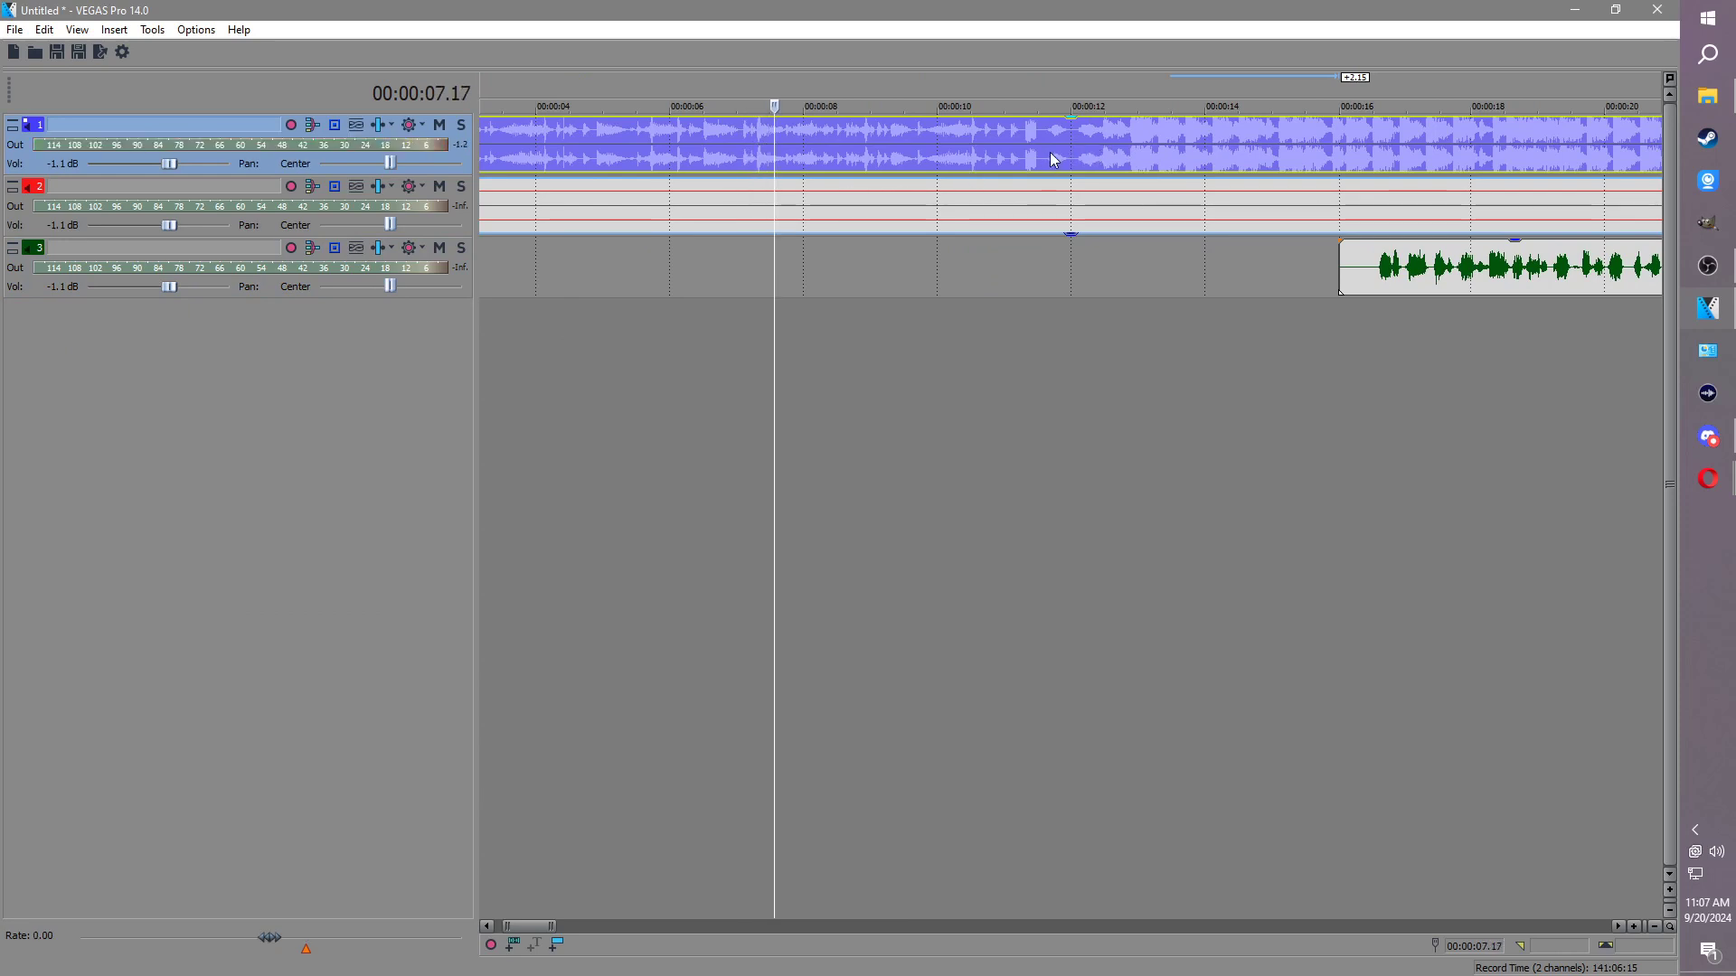
pyautogui.click(1046, 163)
pyautogui.press('space')
pyautogui.press('space')
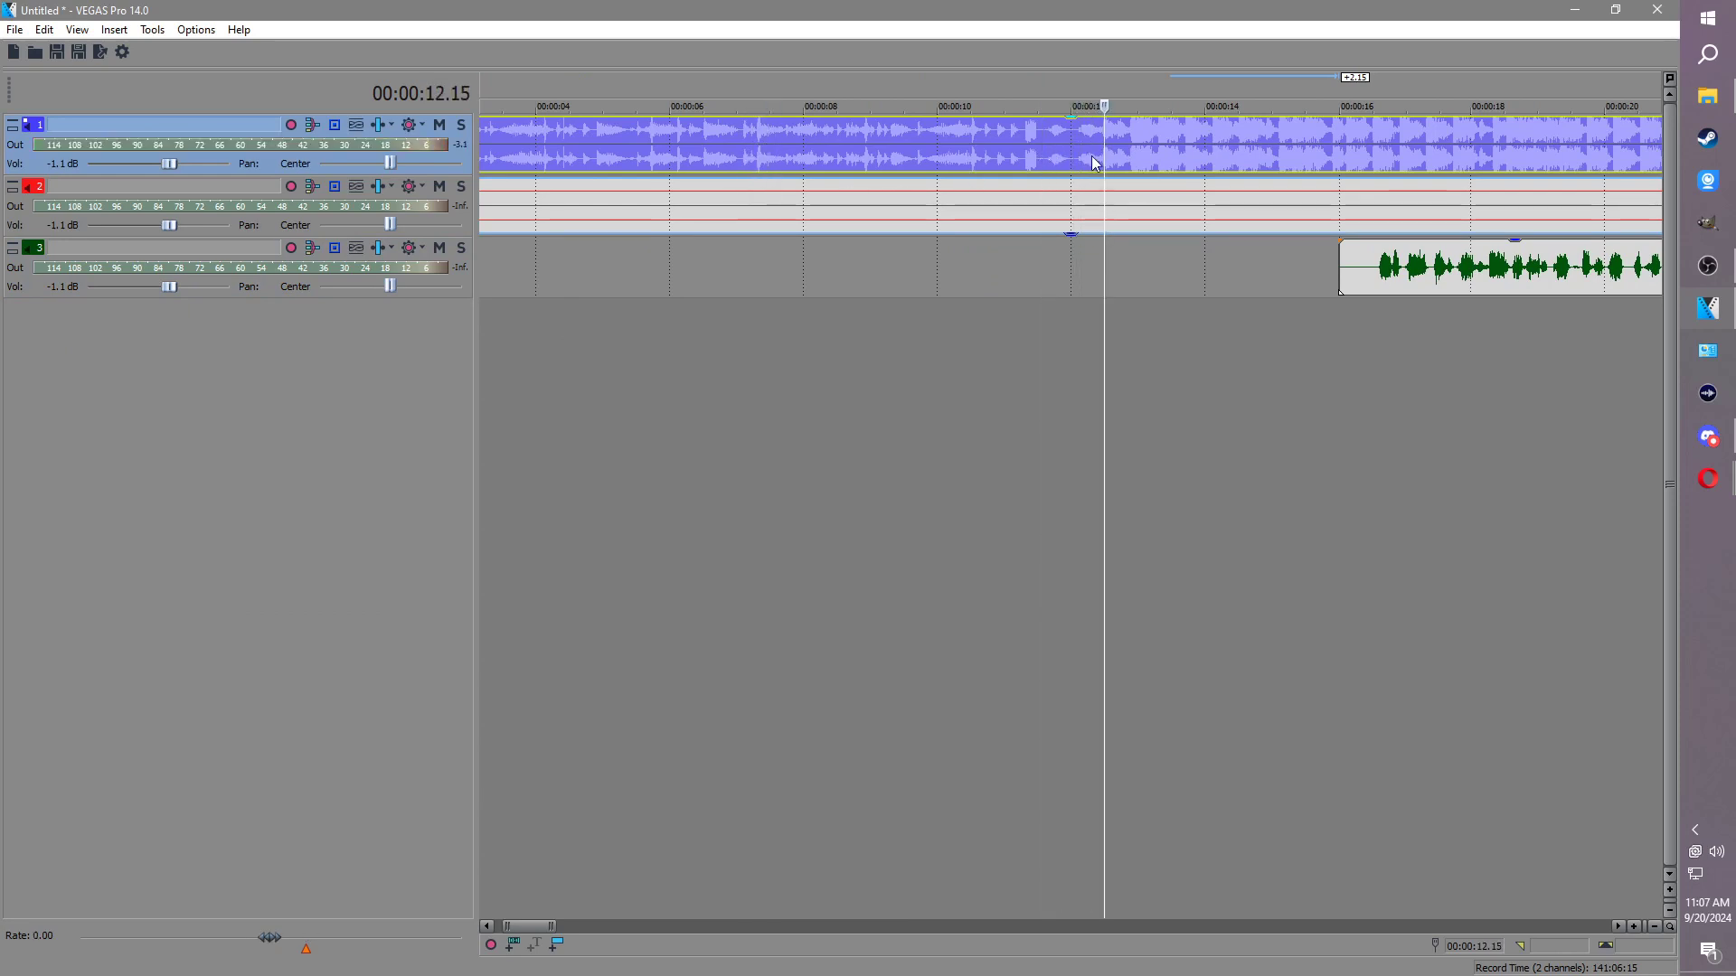
# Step: Move the track 3 event back so its first vocal burst begins at about 00:00:12.15, and play it with track 1 to check the timing
pyautogui.scroll(3, 1213, 191)
pyautogui.moveTo(1593, 265); pyautogui.dragTo(1107, 280)
pyautogui.scroll(3, 1107, 185)
pyautogui.moveTo(990, 117); pyautogui.dragTo(988, 156)
pyautogui.click(1007, 136)
pyautogui.press('space')
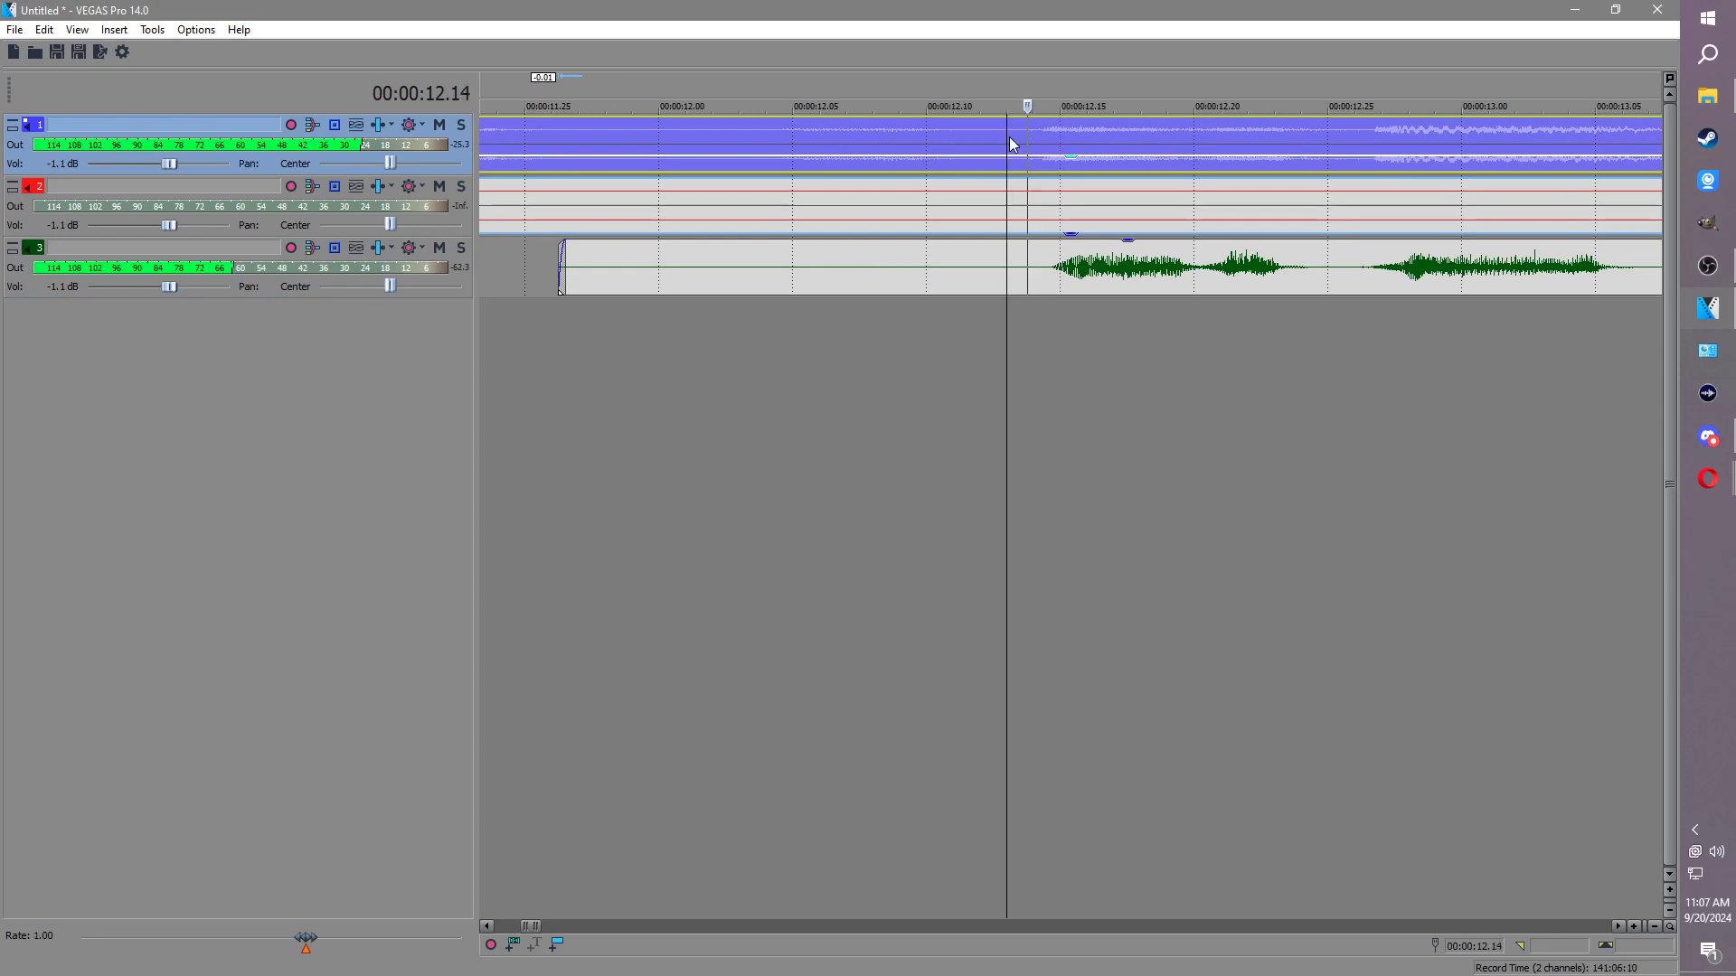
pyautogui.moveTo(1038, 157); pyautogui.dragTo(1056, 102)
pyautogui.press('Return')
pyautogui.scroll(-6, 1067, 333)
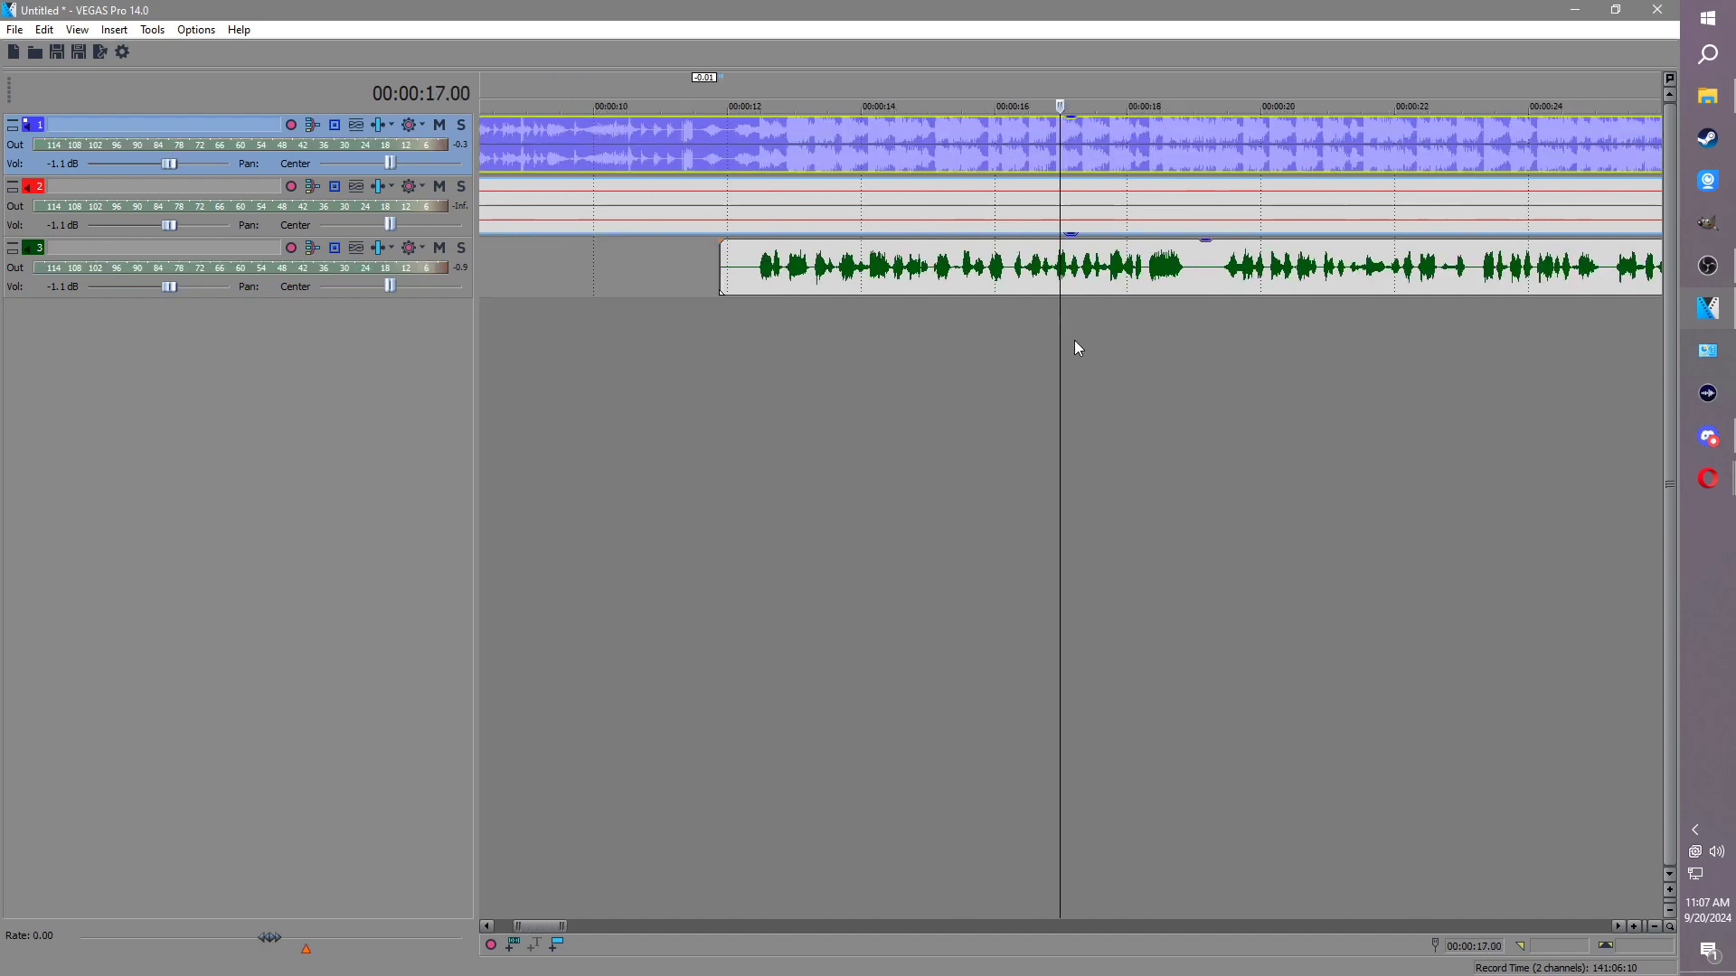
# Step: Duplicate track 3, and duplicate the selected tracks again to get three extra vocal tracks
pyautogui.rightClick(23, 286)
pyautogui.click(117, 348)
pyautogui.rightClick(37, 295)
pyautogui.click(127, 354)
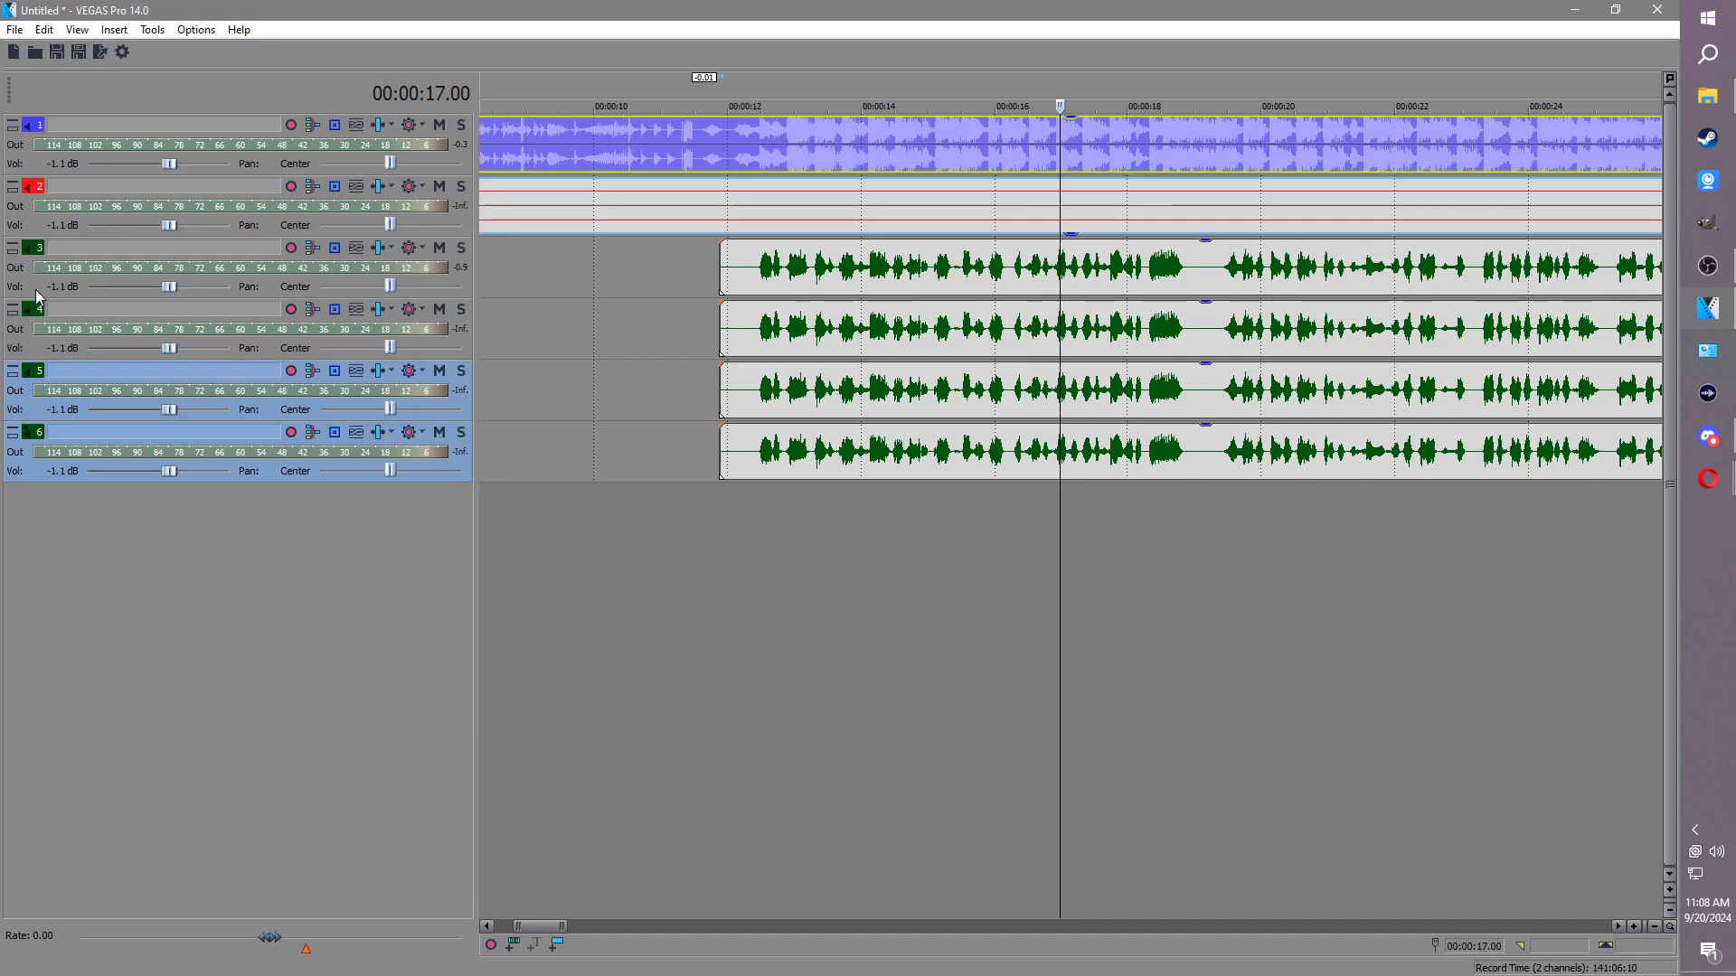
# Step: Delete the vocal event on track 6 and remove the emptied track 6
pyautogui.click(812, 454)
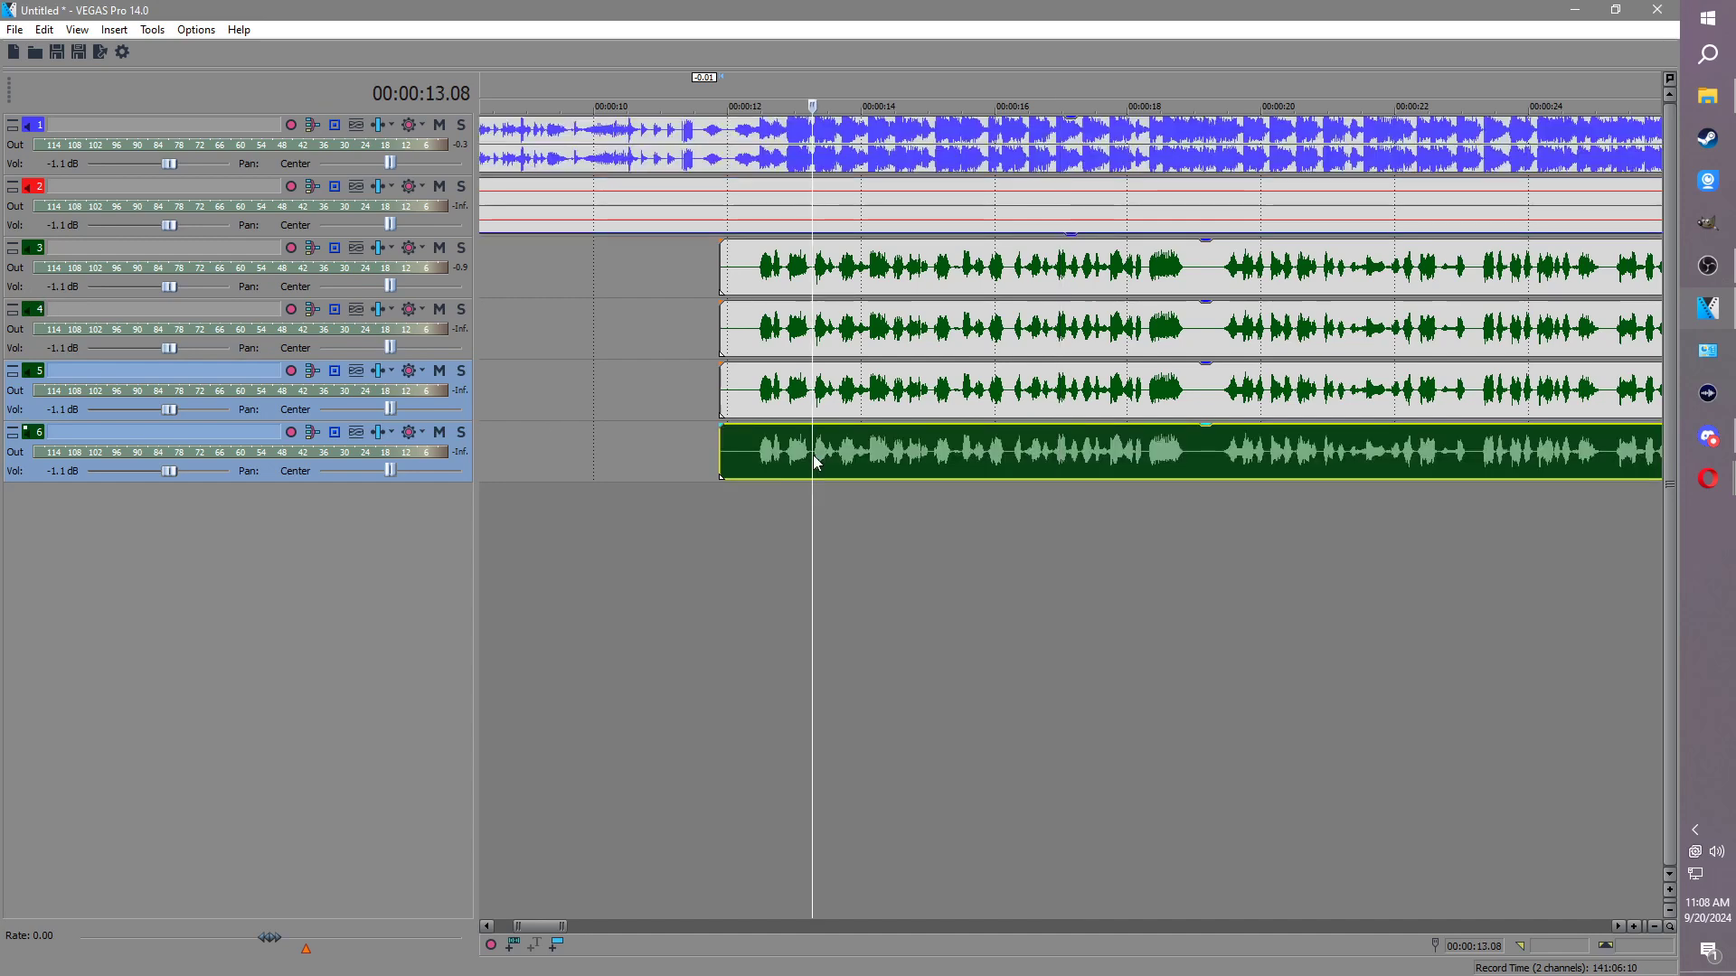
pyautogui.scroll(-10, 841, 459)
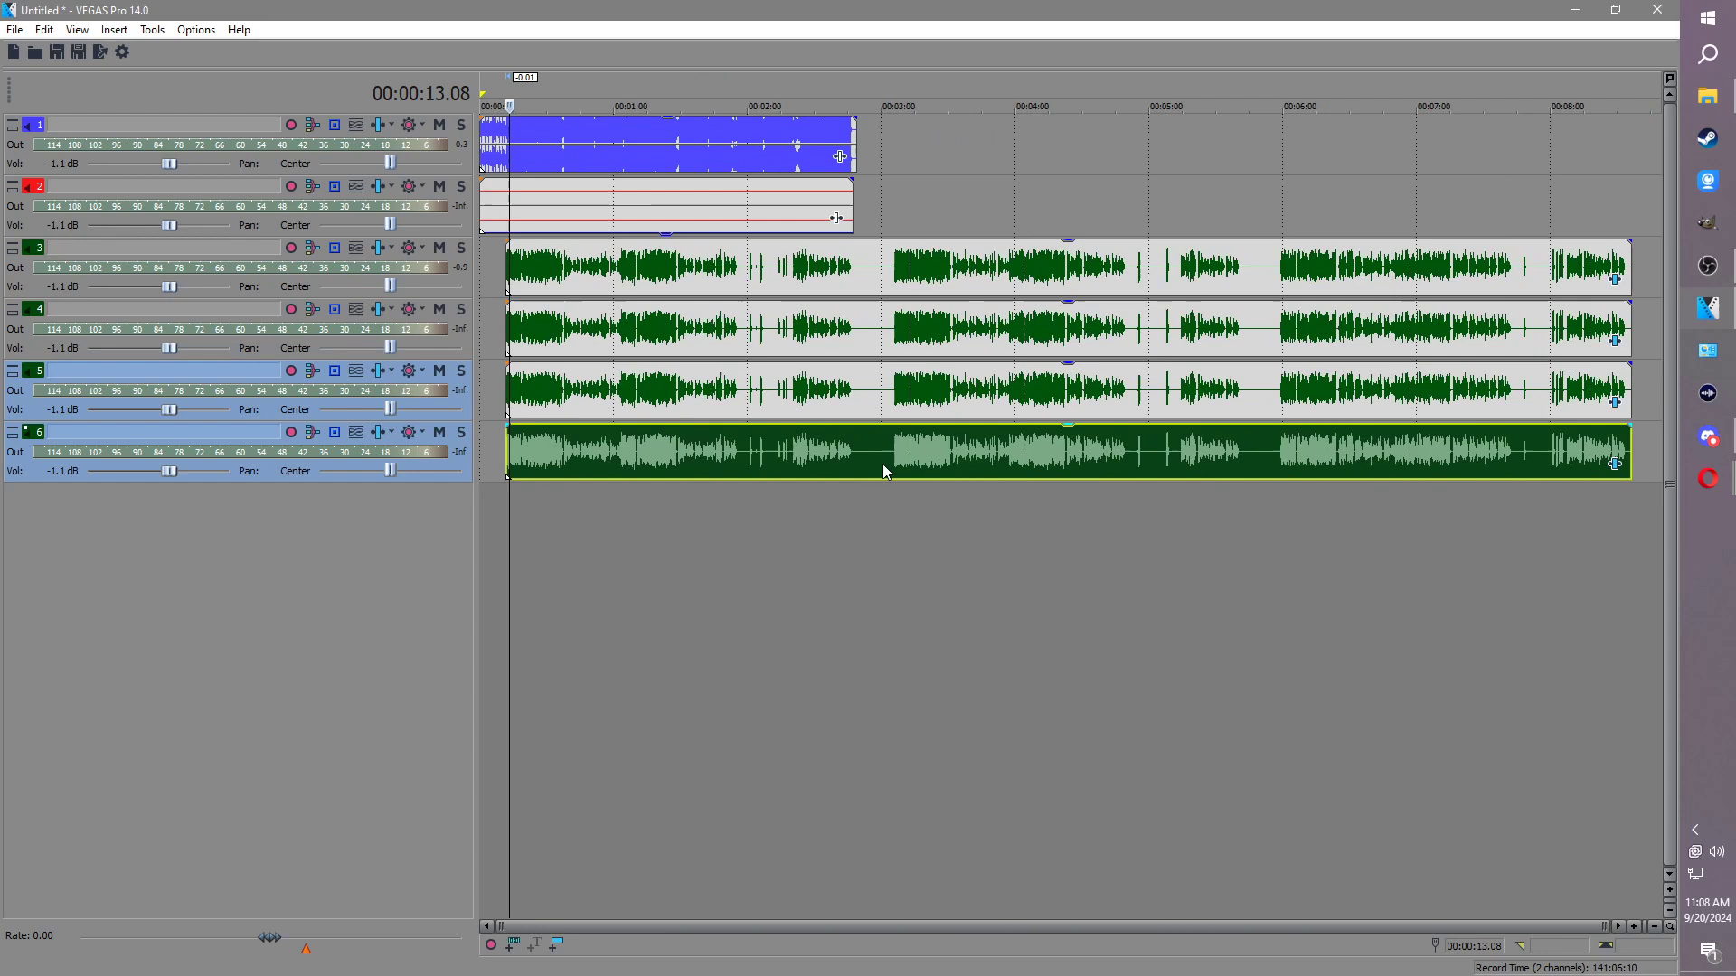
pyautogui.scroll(5, 918, 477)
pyautogui.press('Delete')
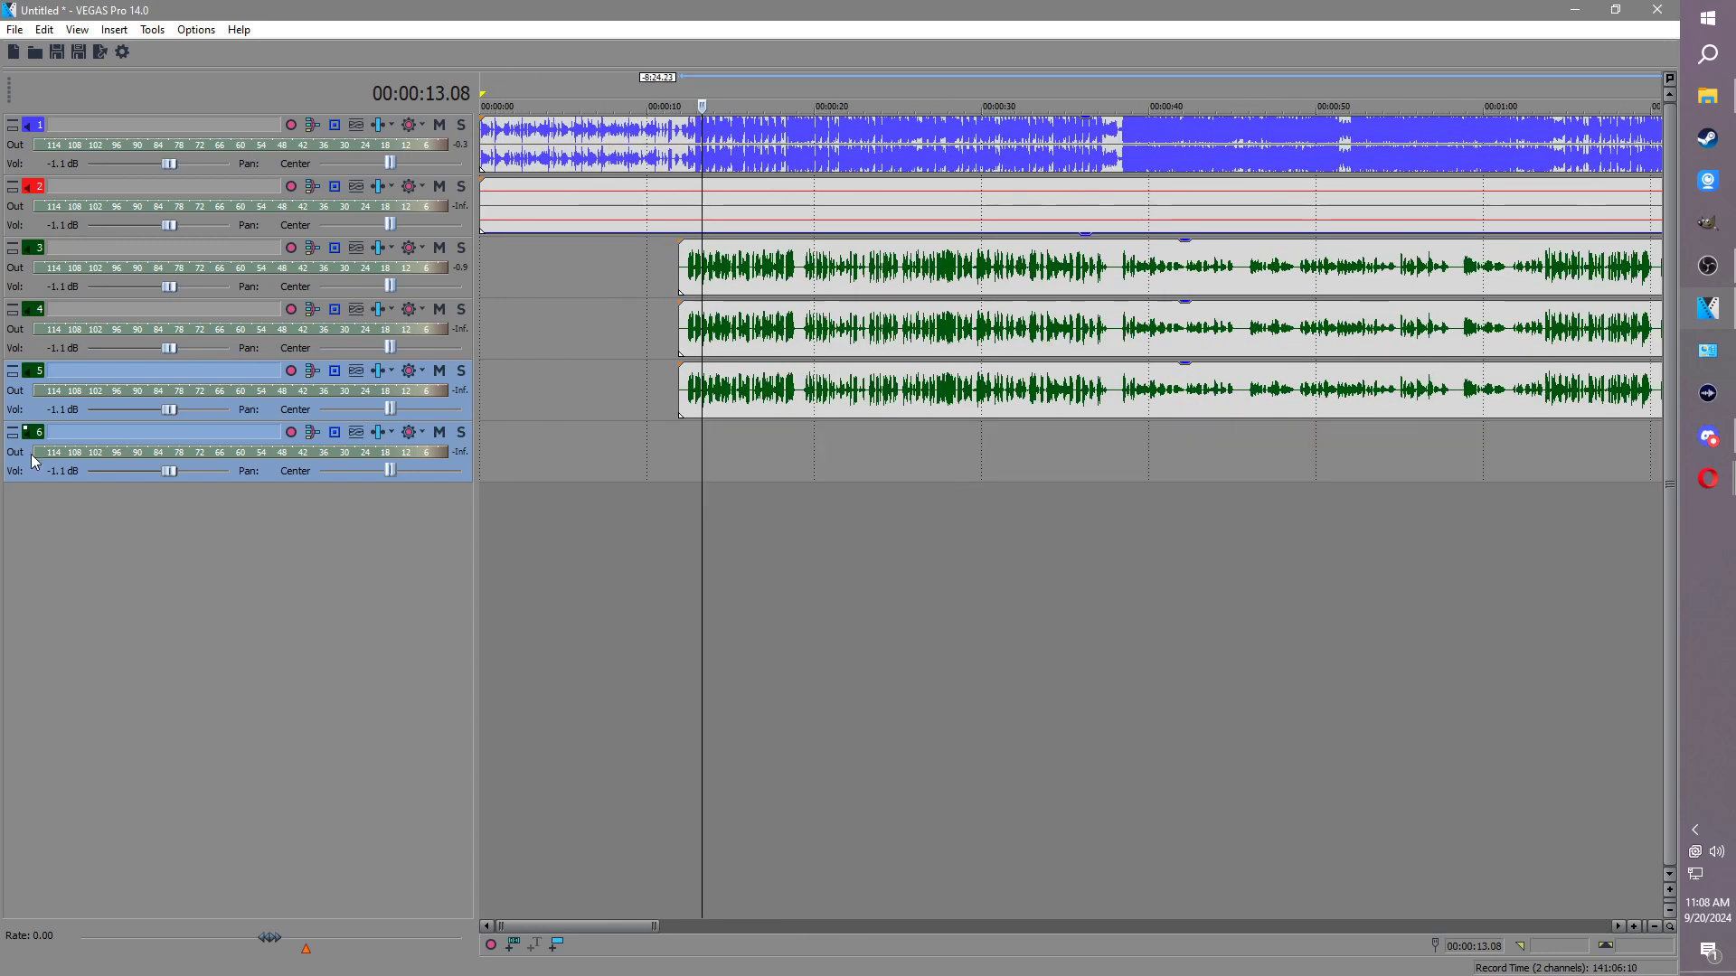
pyautogui.click(38, 469)
pyautogui.rightClick(36, 469)
pyautogui.click(100, 530)
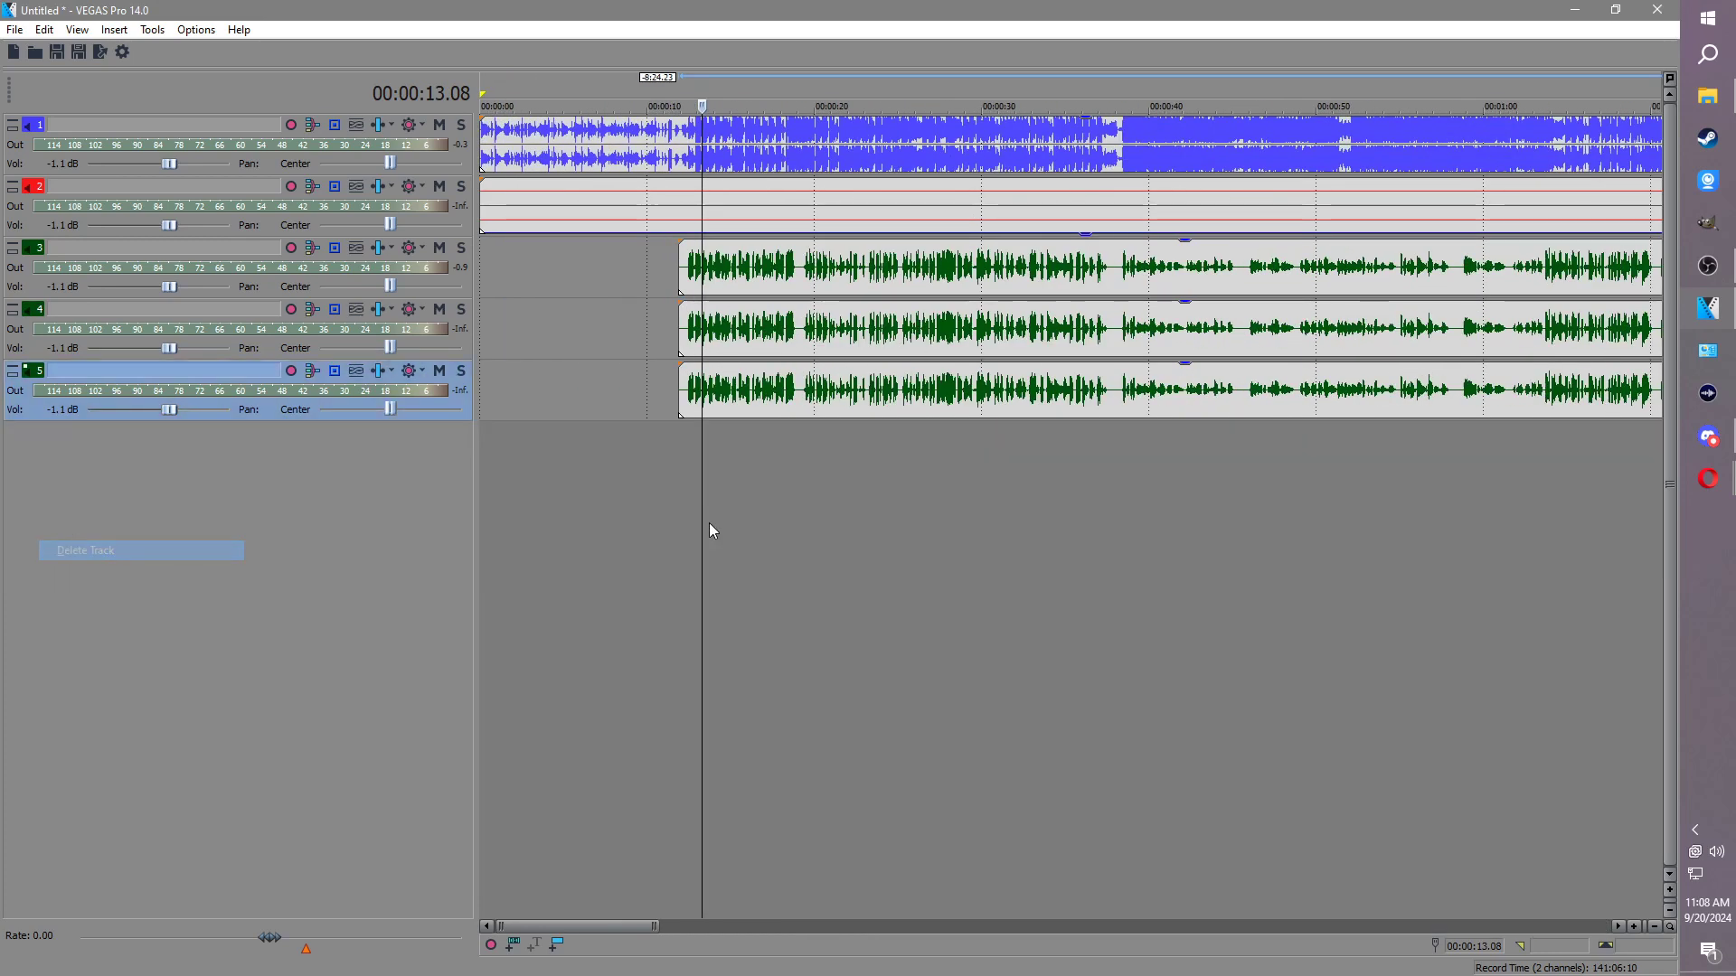
# Step: Select the duplicated vocal events on tracks 4 and 5 together and delete them, keeping both tracks
pyautogui.click(745, 271)
pyautogui.click(854, 347)
pyautogui.keyDown('ctrl'); pyautogui.click(861, 388); pyautogui.keyUp('ctrl')
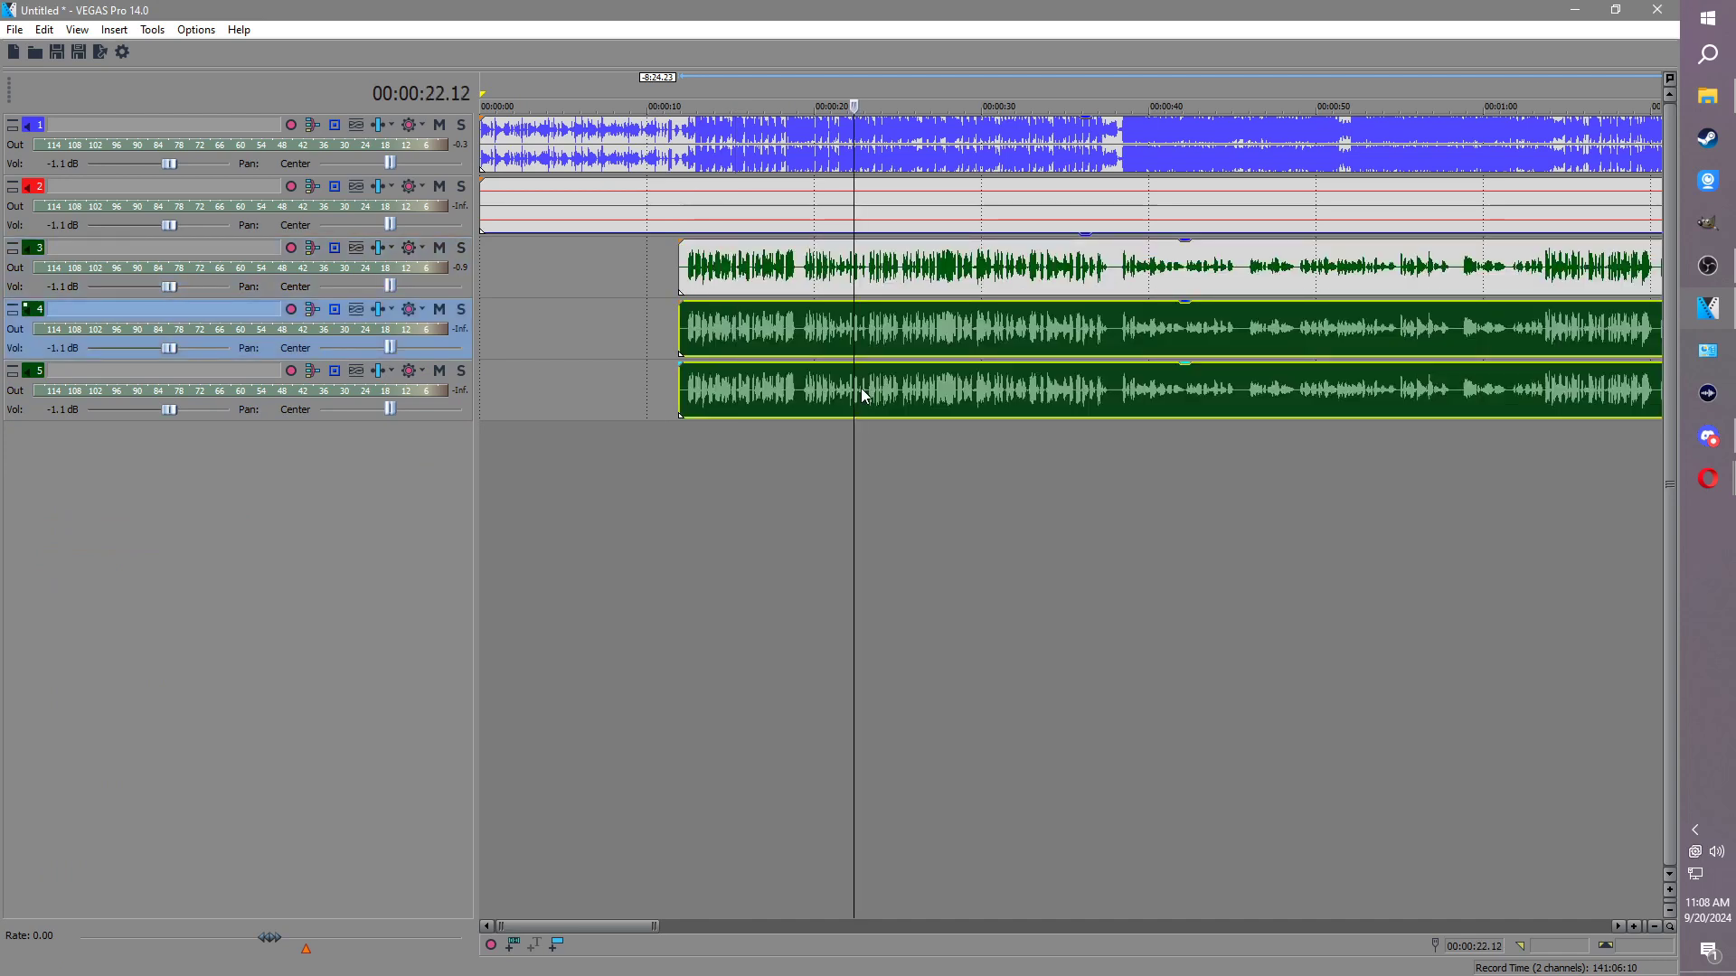
pyautogui.press('Delete')
# Step: Split the track 3 event at 00:02:49.05 and trim the silent start of its second part to about 3:04
pyautogui.scroll(-5, 1246, 289)
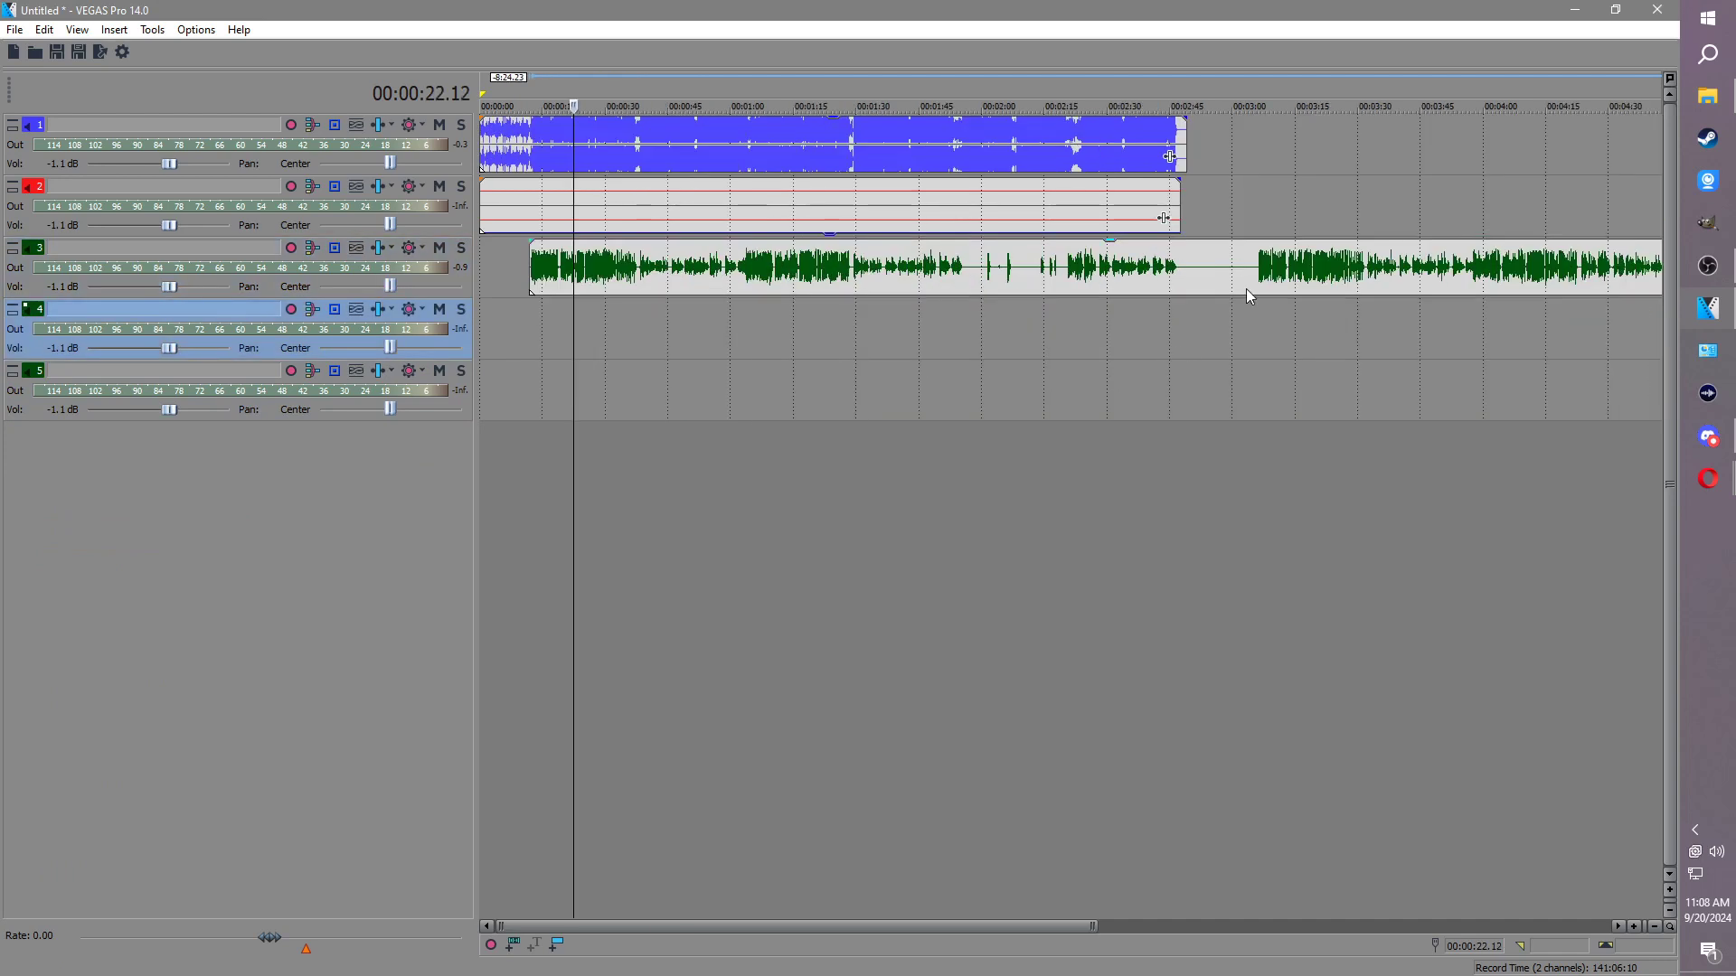
pyautogui.click(1186, 269)
pyautogui.press('s')
pyautogui.moveTo(1191, 268); pyautogui.dragTo(1257, 268)
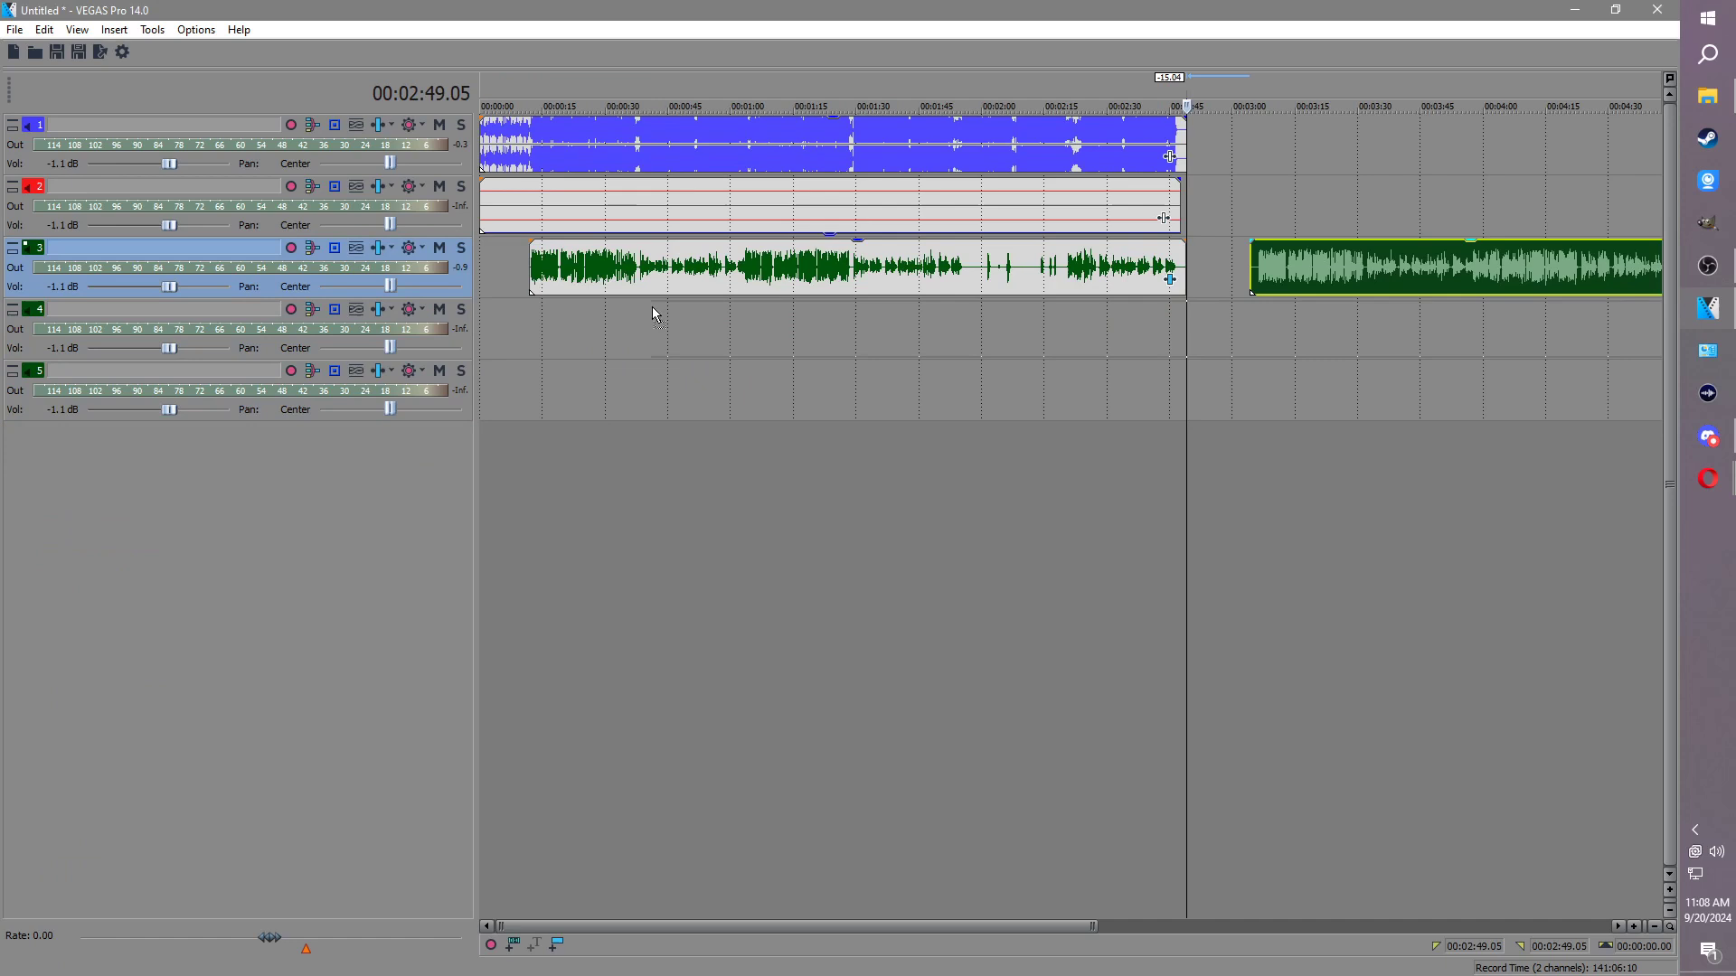
# Step: Move the trimmed vocal section to track 4, splitting it at 00:02:49.05 and placing the remainder on track 5, both starting at about 0:12
pyautogui.moveTo(544, 331); pyautogui.dragTo(545, 332)
pyautogui.click(1186, 335)
pyautogui.press('s')
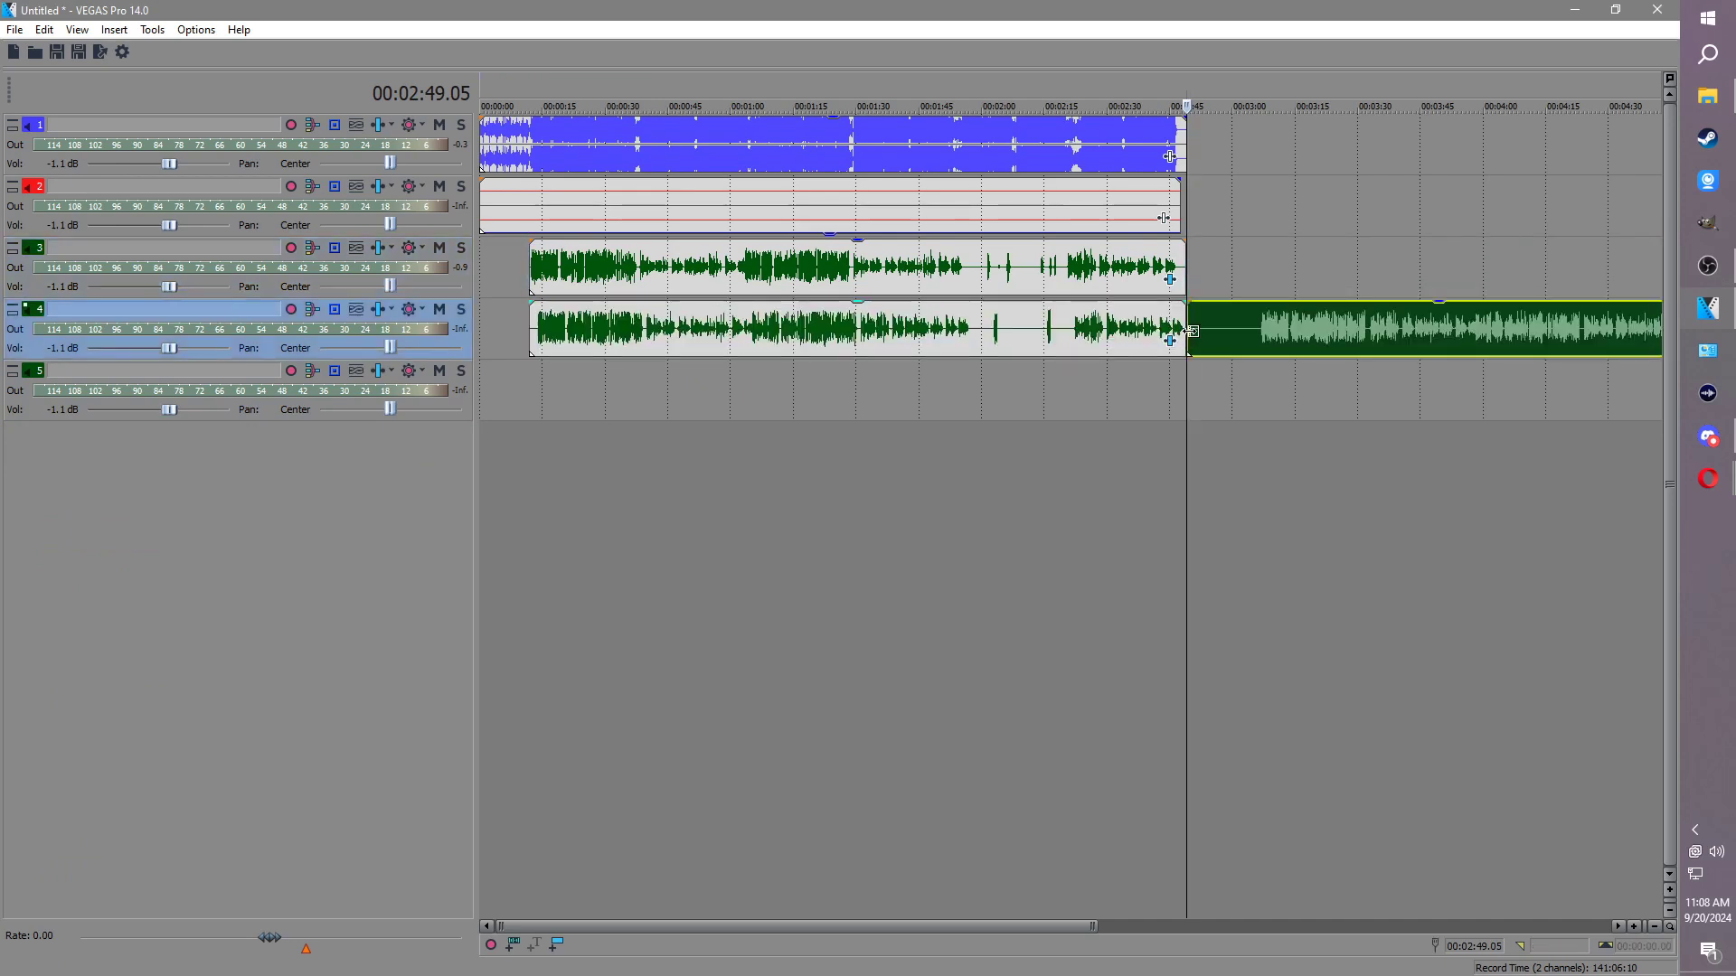
pyautogui.moveTo(1192, 327); pyautogui.dragTo(557, 398)
# Step: Shift the track 4 vocal event earlier so its first words line up with the take on track 3
pyautogui.click(544, 259)
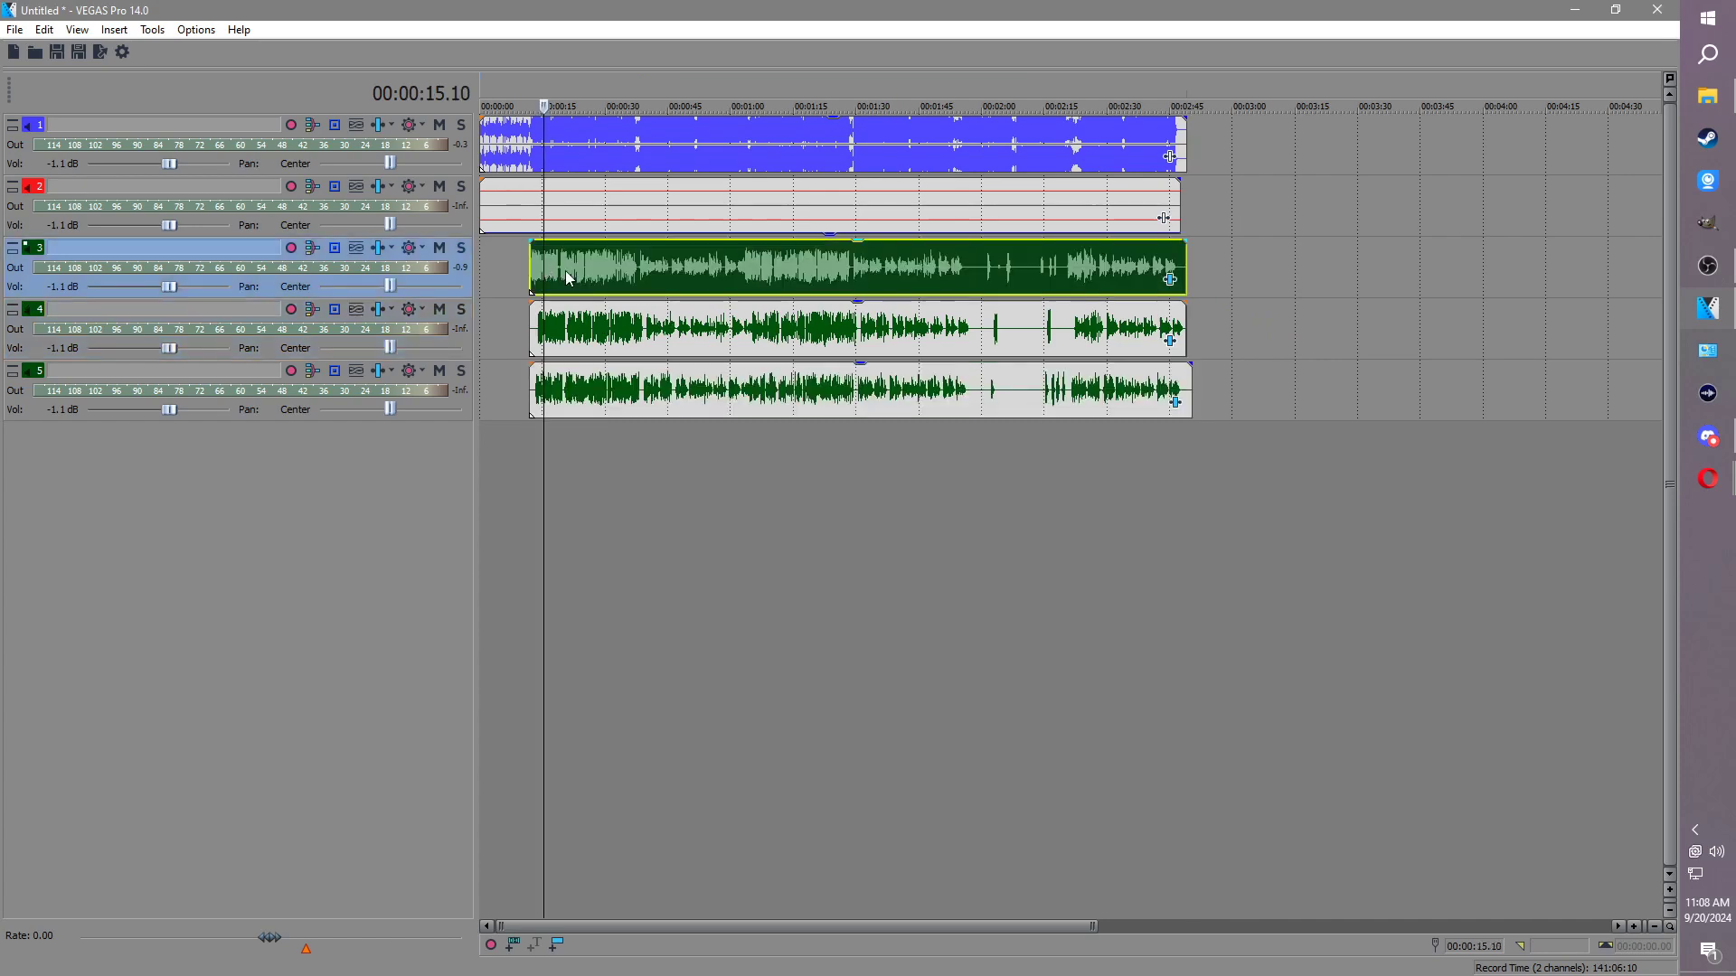
pyautogui.scroll(6, 544, 261)
pyautogui.moveTo(876, 339); pyautogui.dragTo(625, 299)
pyautogui.scroll(-1, 625, 300)
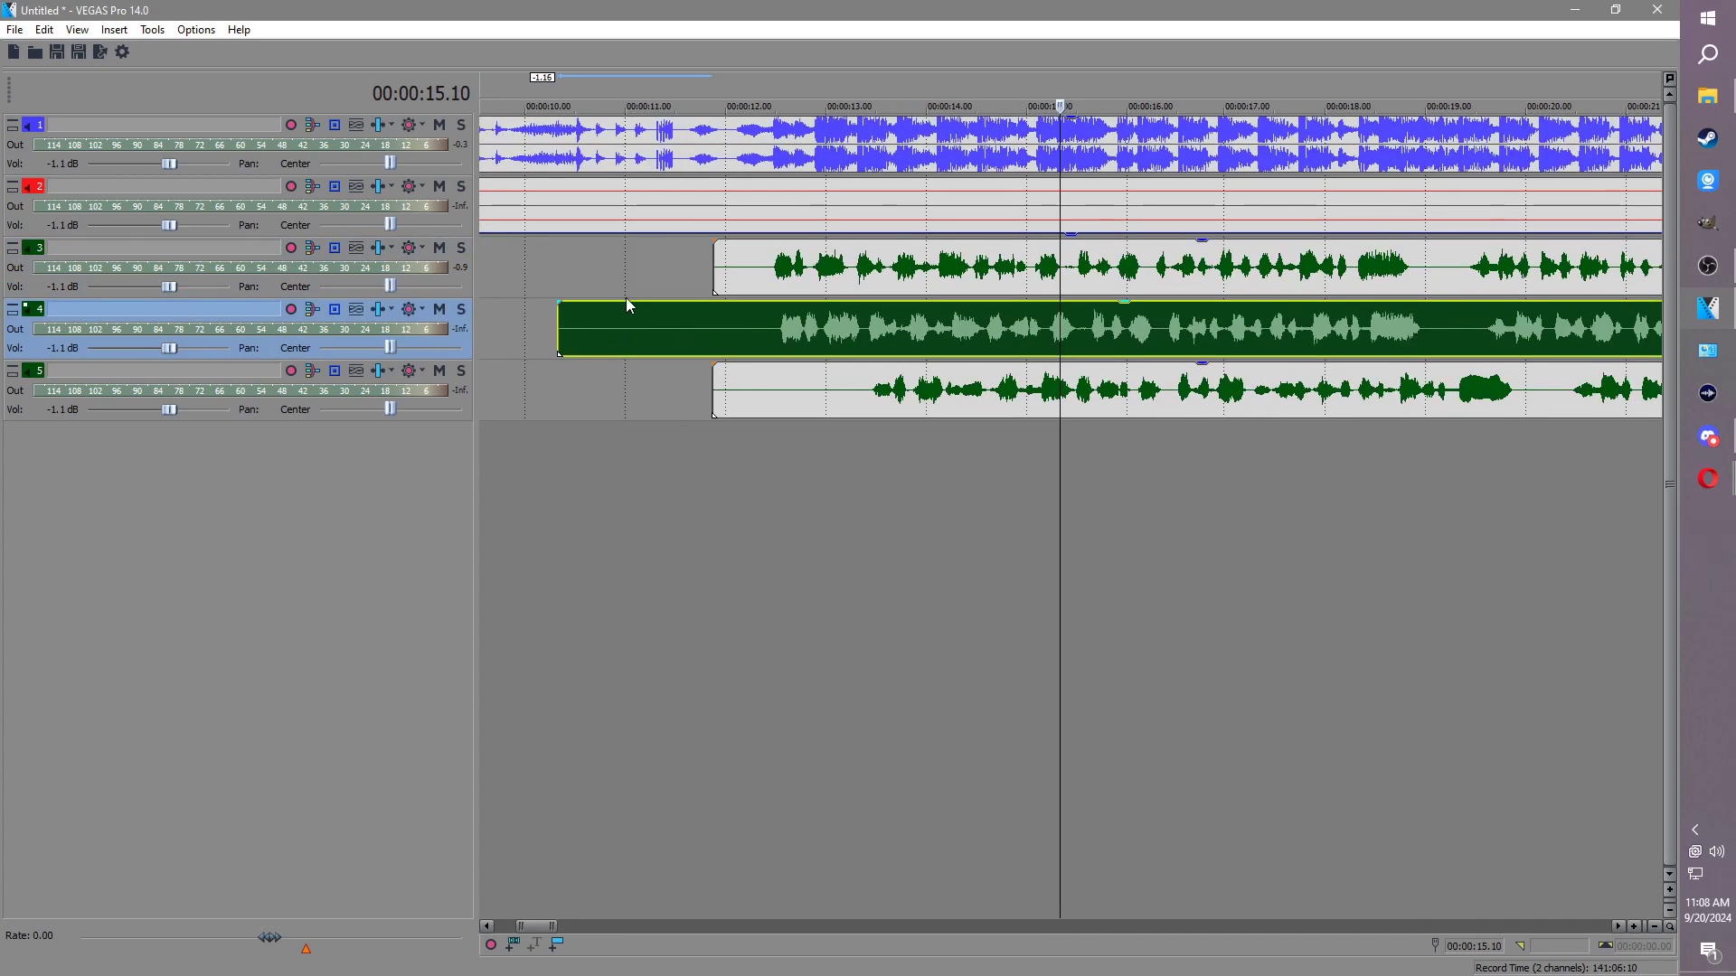
# Step: Shift the track 5 vocal event earlier and fine-align its waveform with the takes on tracks 3 and 4
pyautogui.click(774, 269)
pyautogui.scroll(4, 774, 268)
pyautogui.moveTo(1184, 340); pyautogui.dragTo(864, 388)
pyautogui.click(1310, 316)
pyautogui.scroll(4, 1310, 313)
pyautogui.scroll(-5, 1136, 340)
pyautogui.click(1049, 387)
pyautogui.scroll(4, 1040, 381)
pyautogui.scroll(-2, 819, 331)
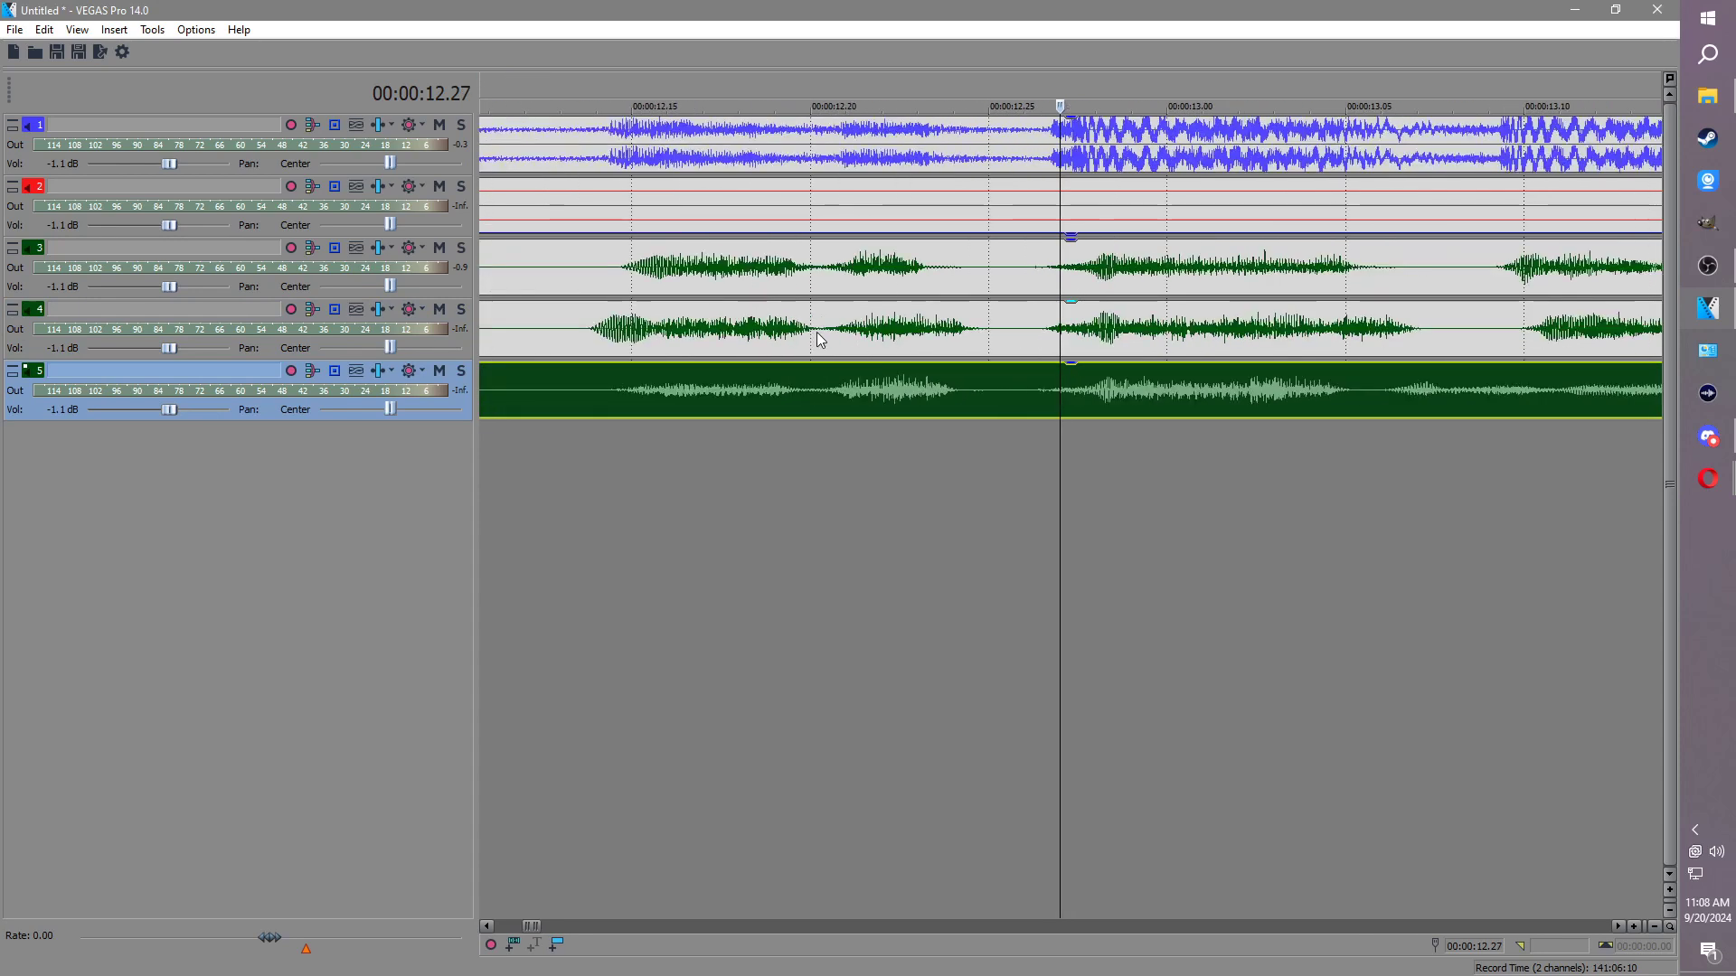
pyautogui.scroll(-4, 1137, 352)
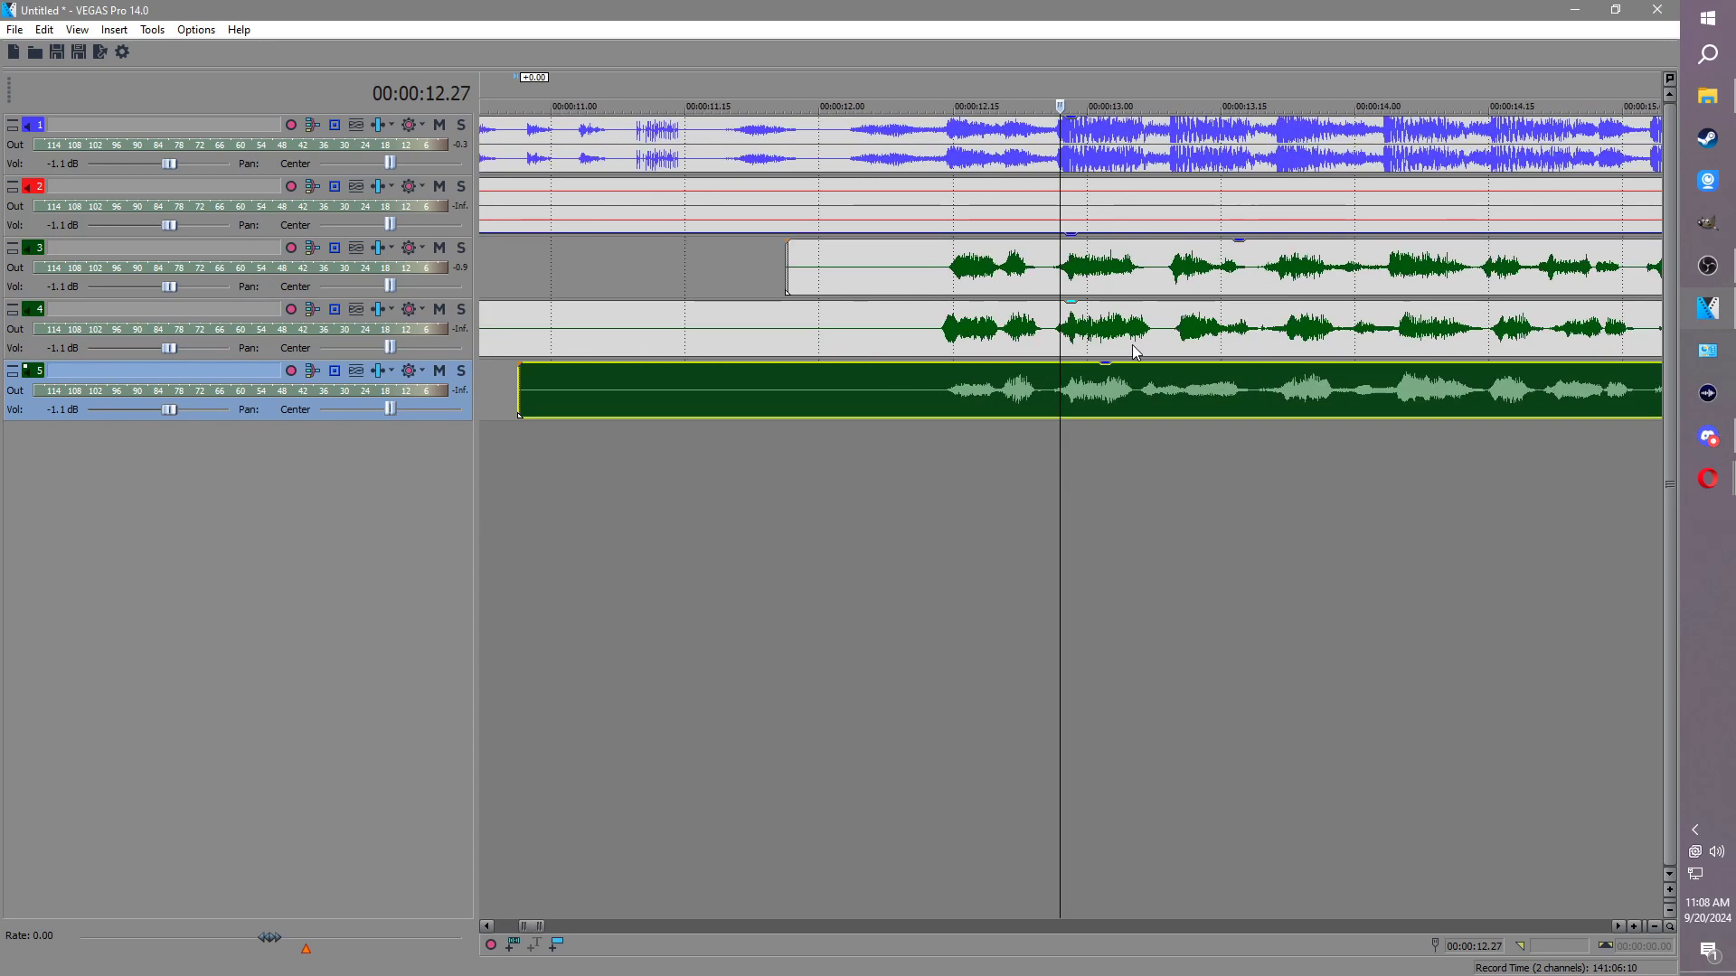
# Step: Compare the three vocal waveforms around 00:00:13.25 and nudge the track 4 event slightly earlier to match track 3
pyautogui.click(1309, 387)
pyautogui.scroll(4, 1309, 387)
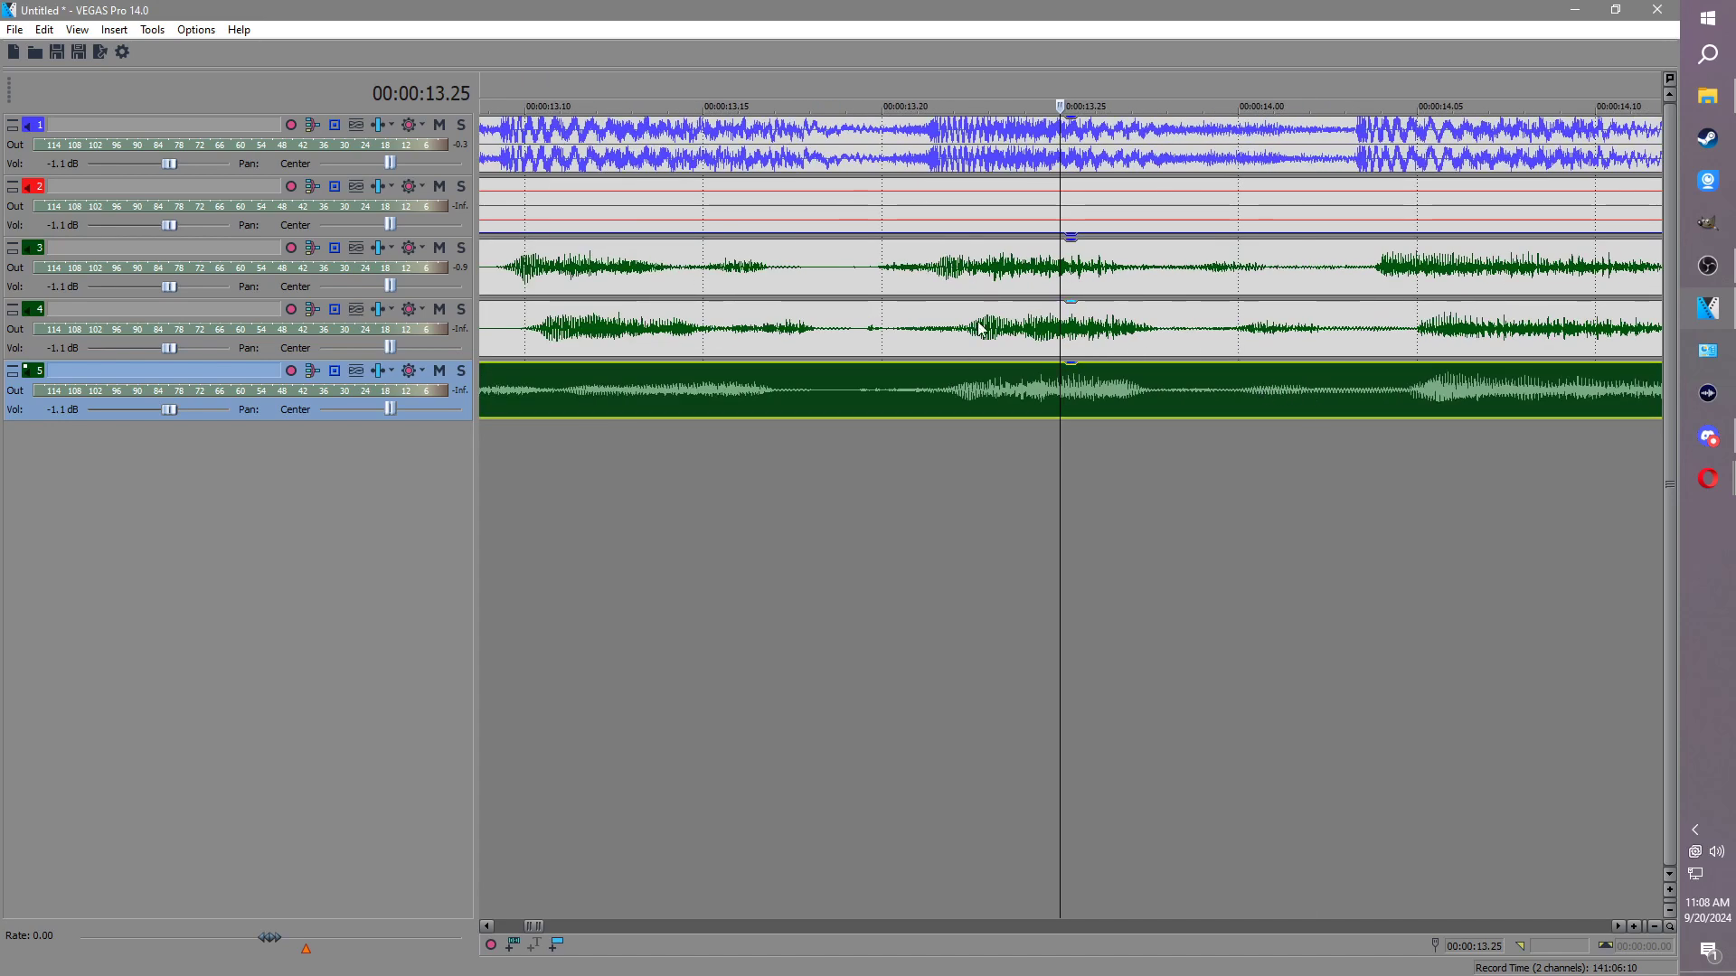
pyautogui.click(736, 326)
pyautogui.scroll(-3, 784, 327)
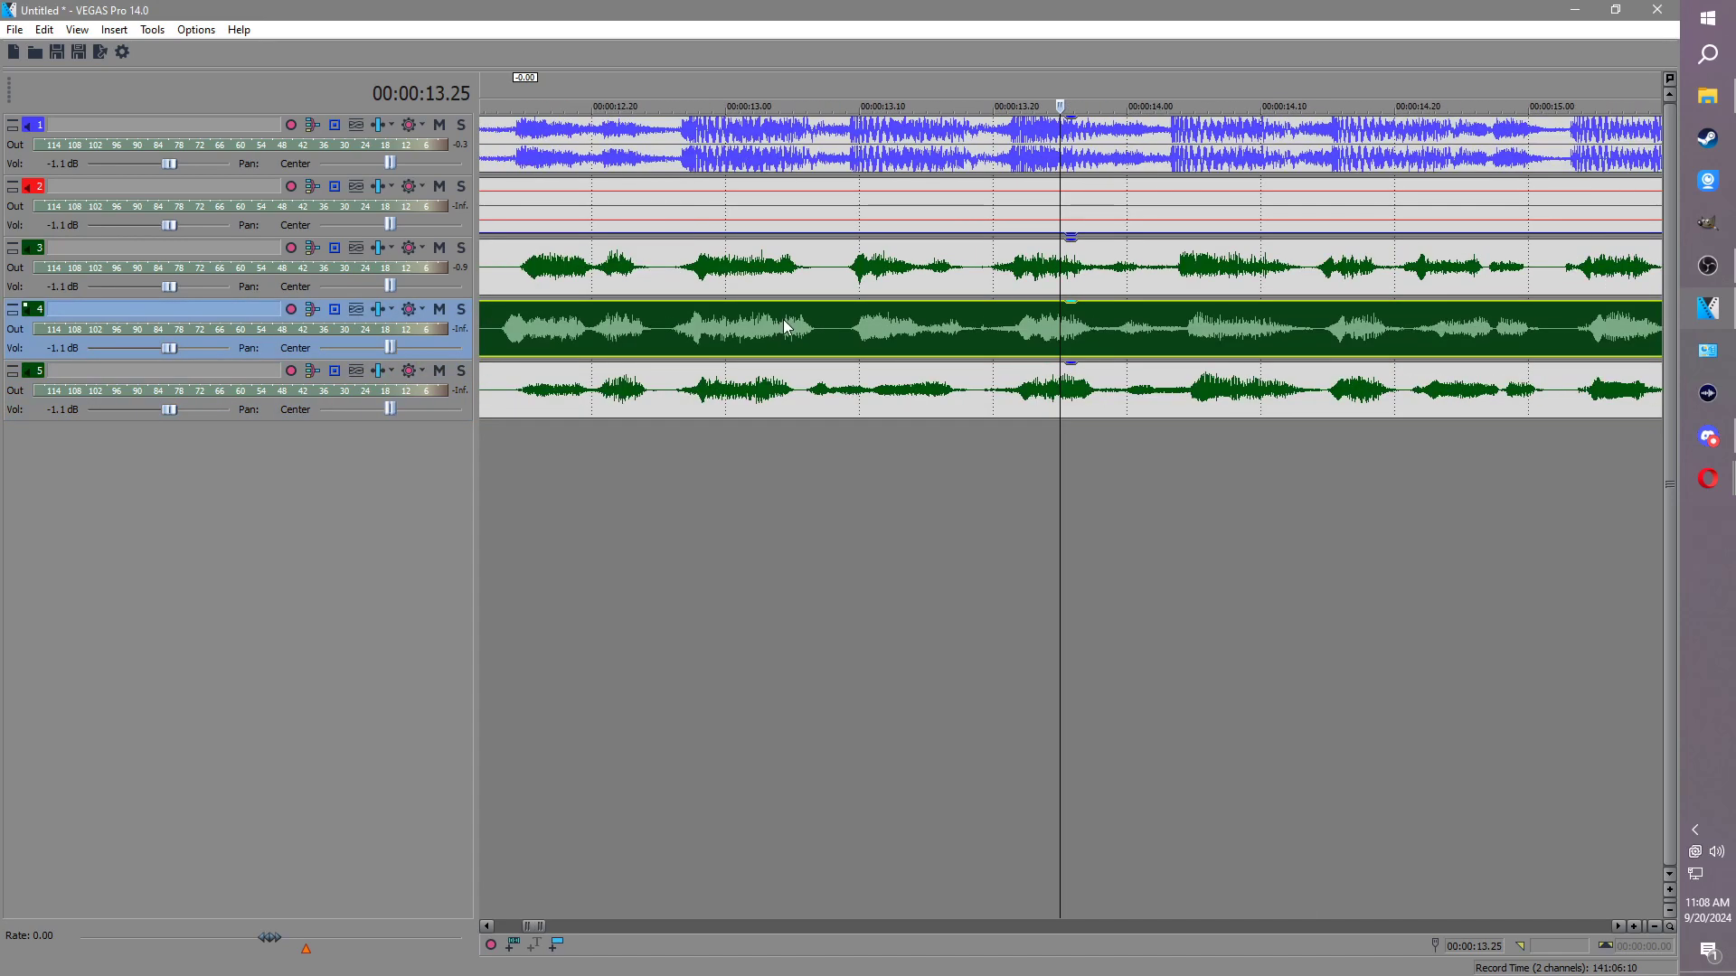
pyautogui.scroll(-2, 1415, 387)
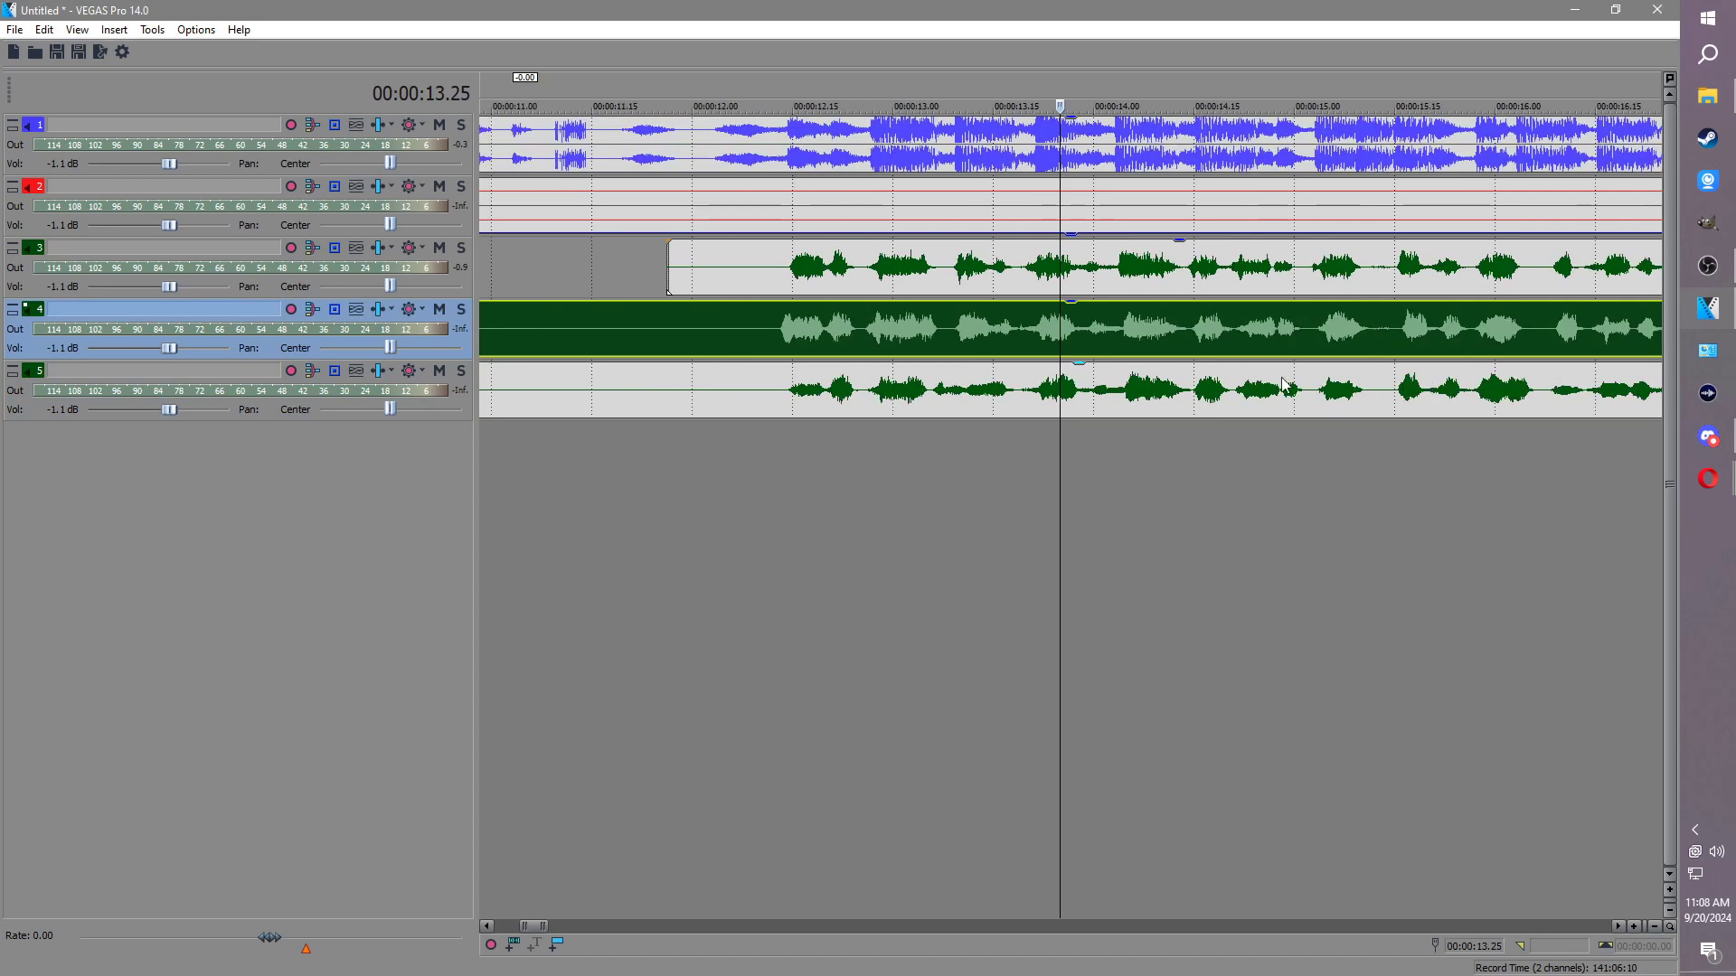
pyautogui.scroll(-5, 1386, 391)
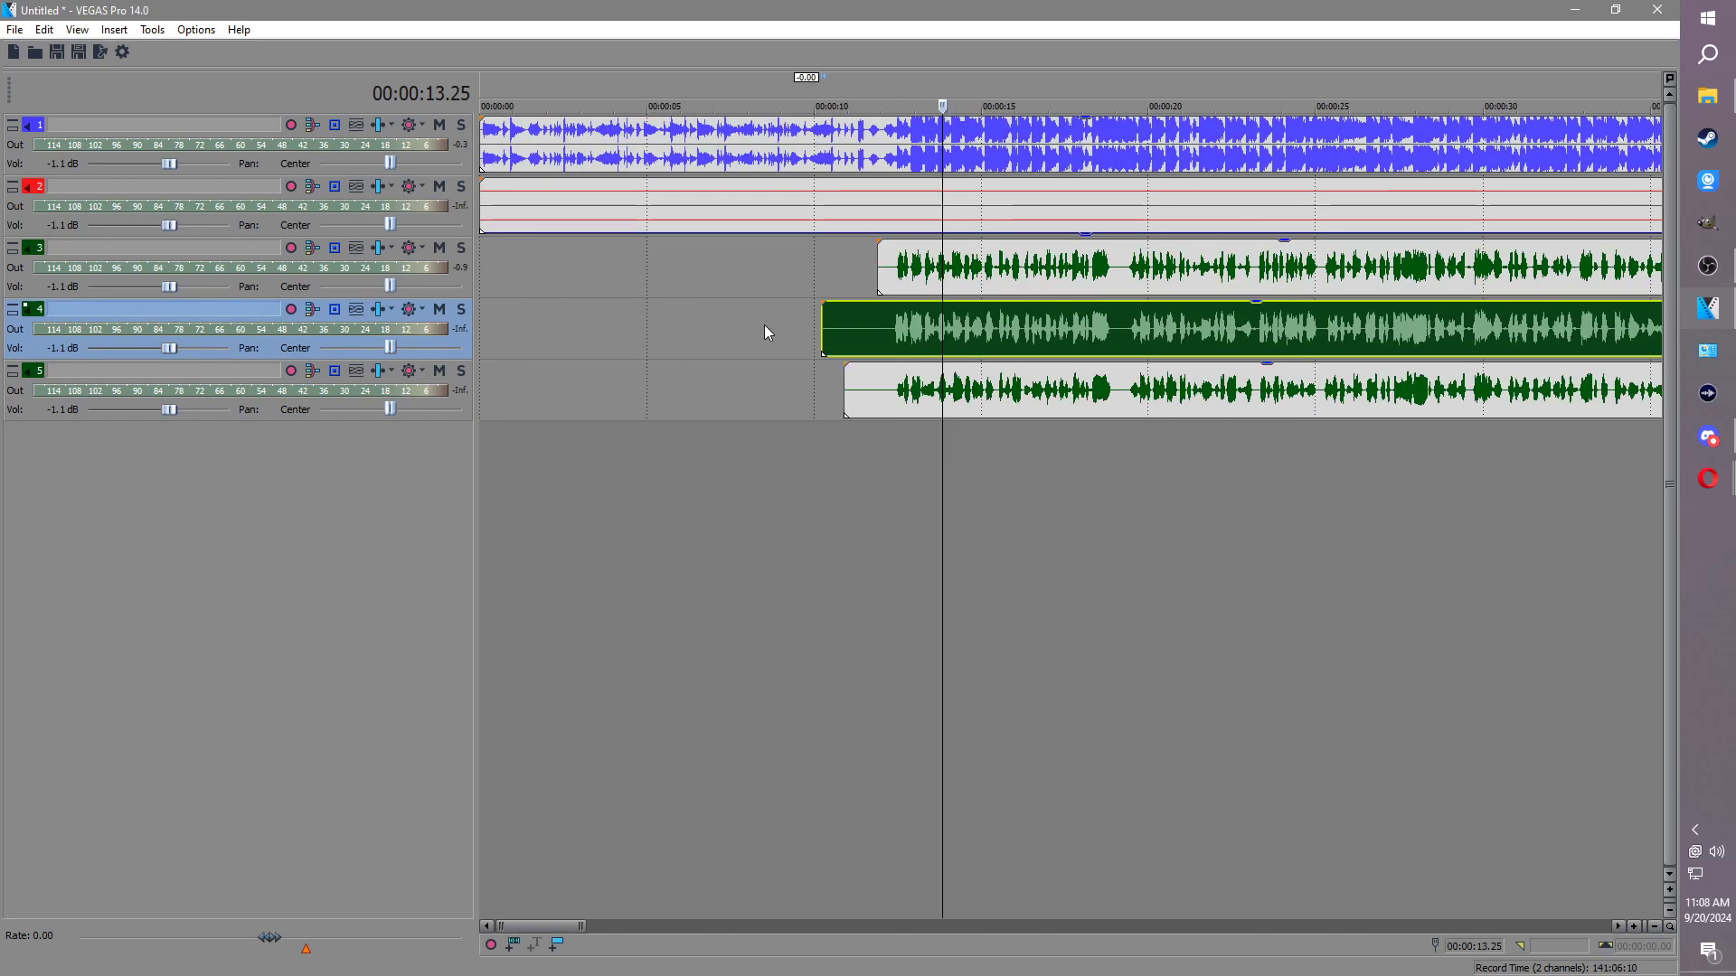
# Step: Trim the starts of the track 4 and 5 events to match track 3's start, and play back the aligned vocals
pyautogui.moveTo(827, 330); pyautogui.dragTo(881, 330)
pyautogui.moveTo(846, 389); pyautogui.dragTo(879, 388)
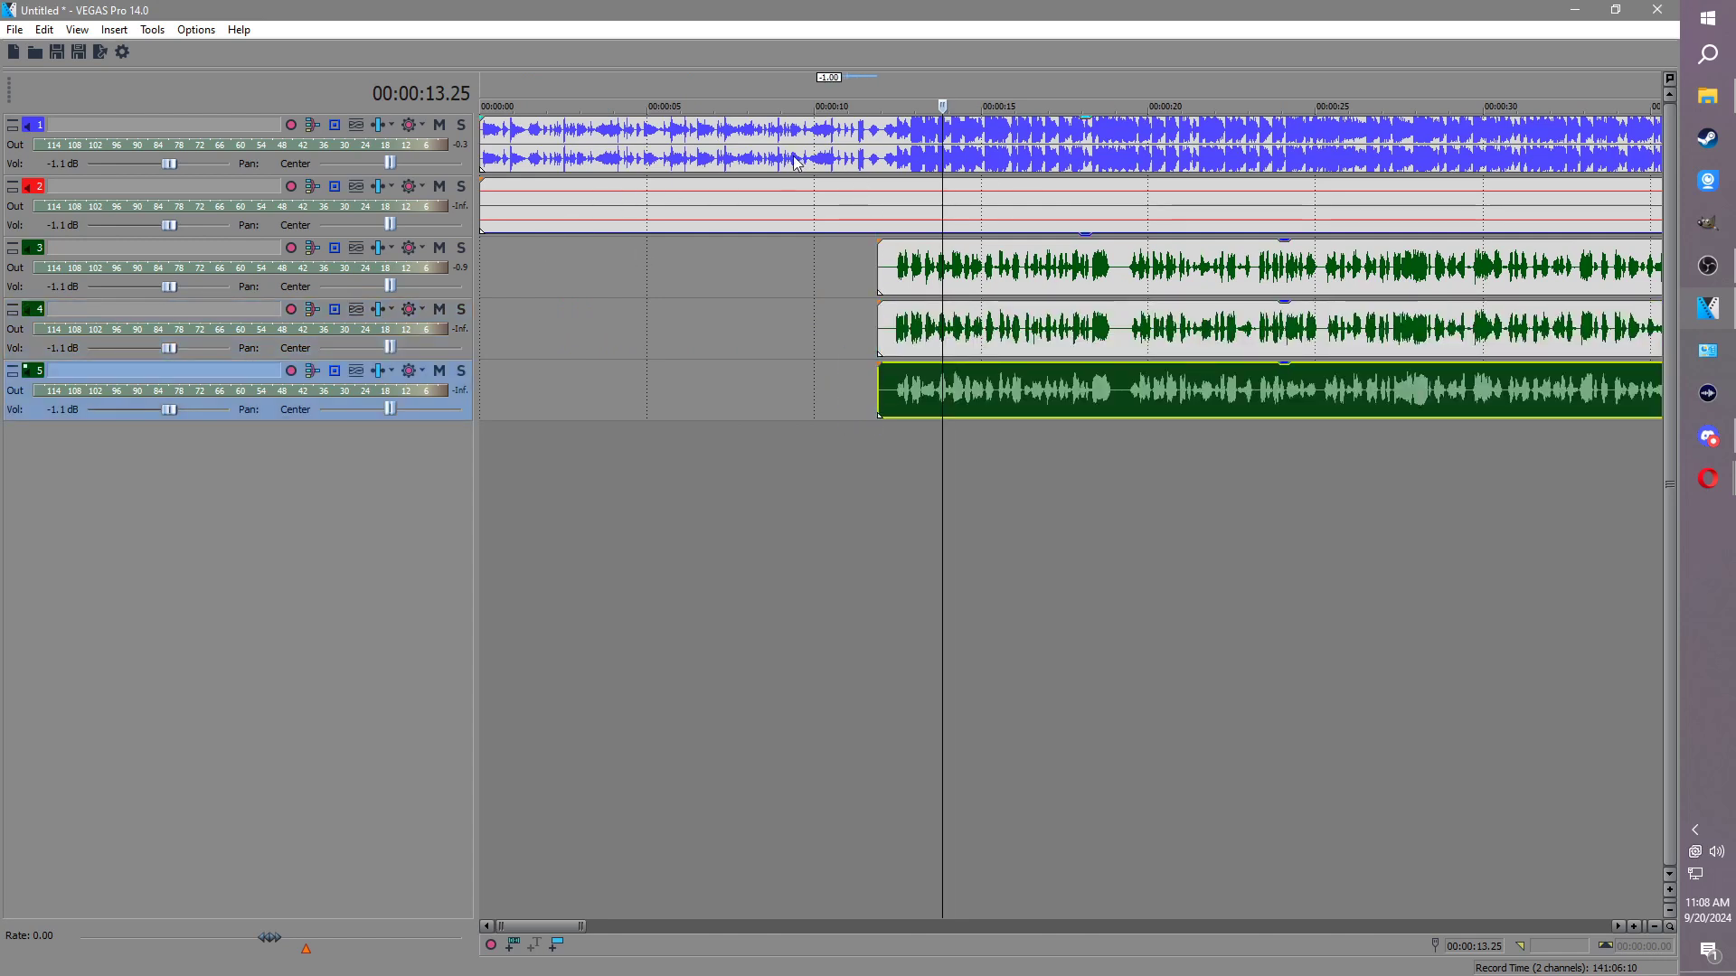
pyautogui.click(875, 215)
pyautogui.press('space')
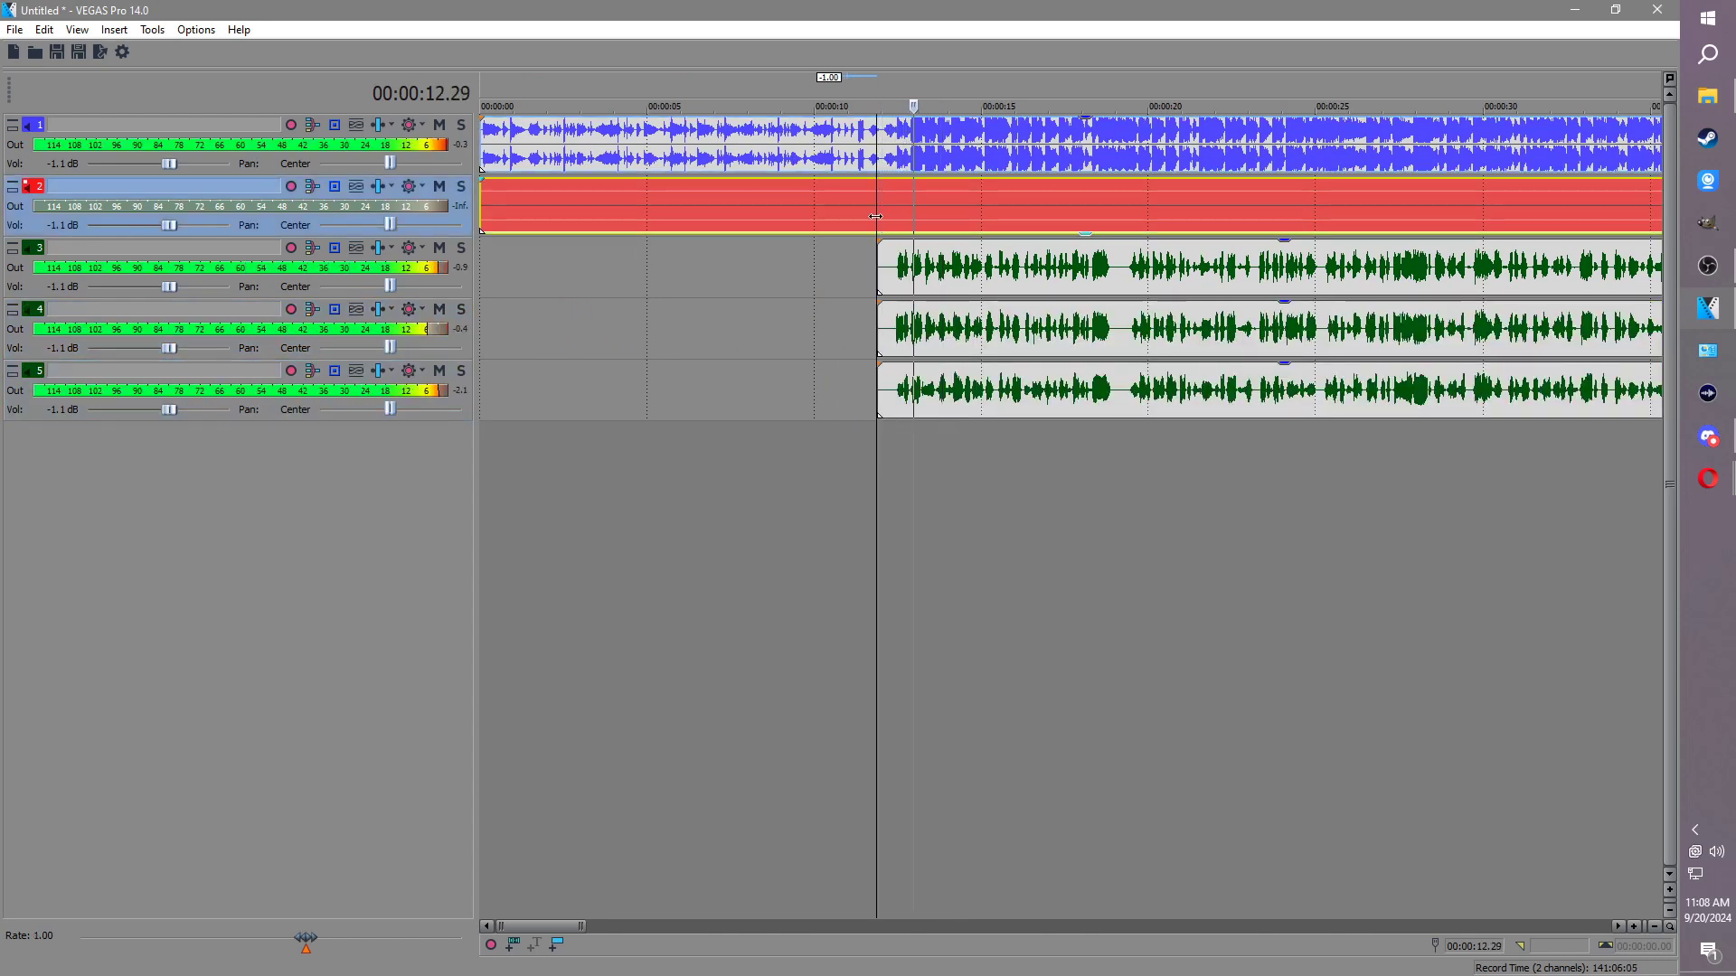
pyautogui.press('Return')
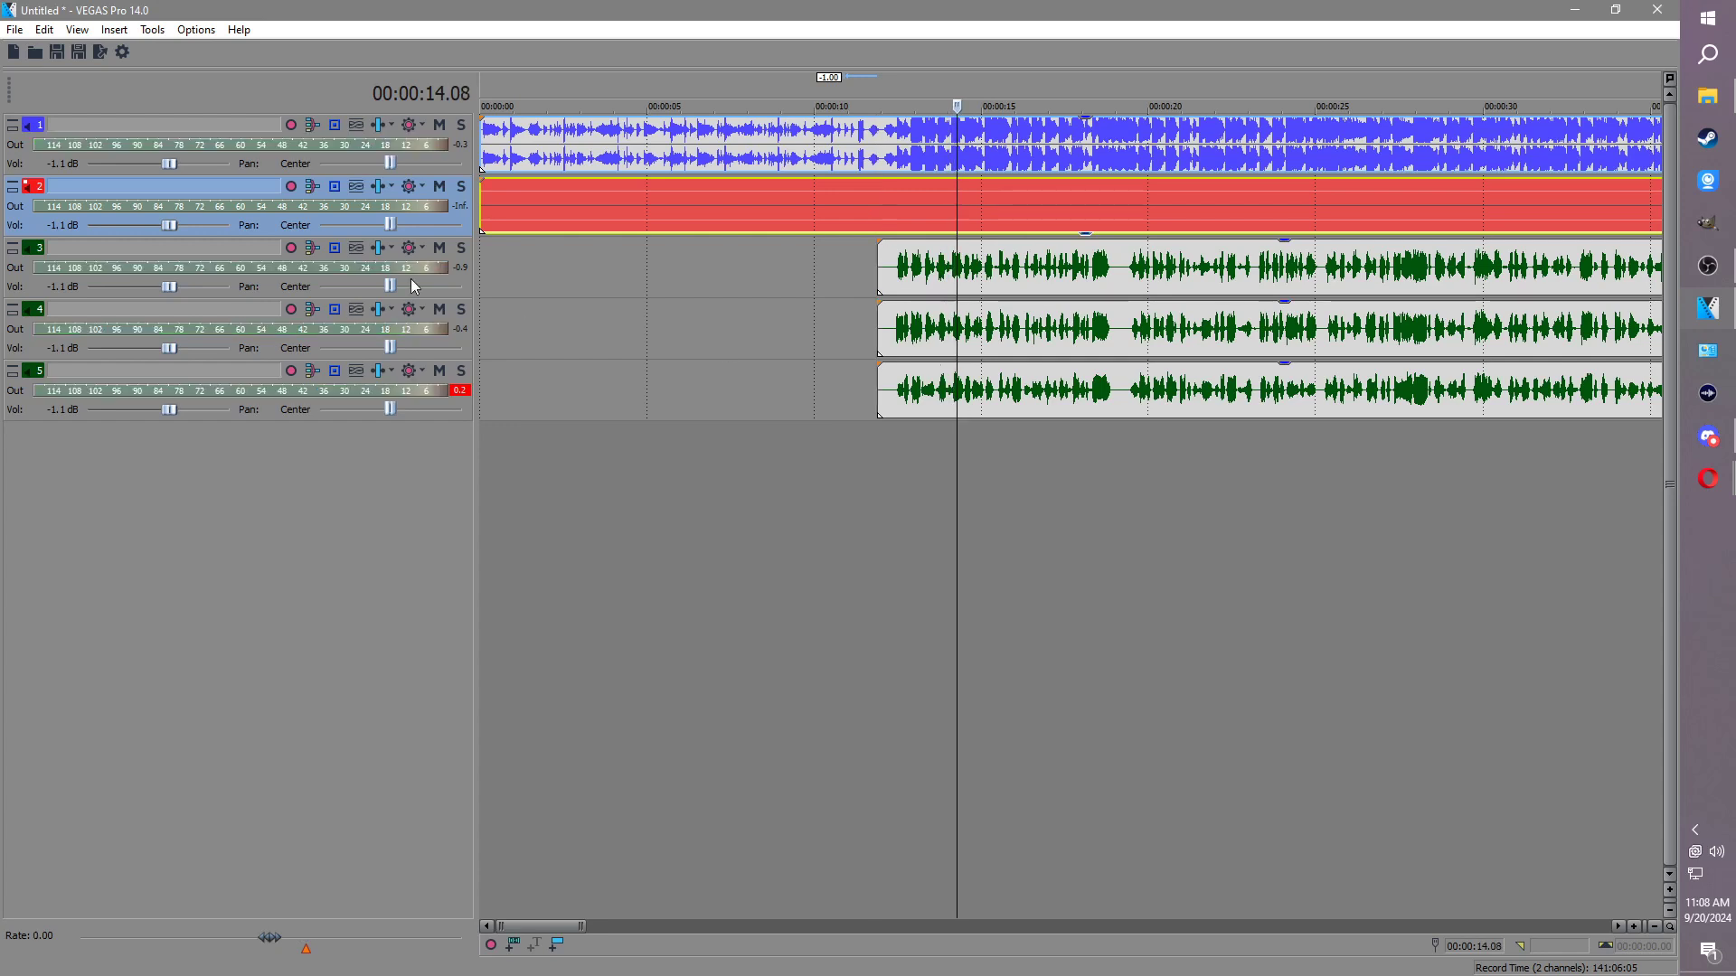
# Step: Set the Track Compressor output gain to -2 dB on track 3, -3 dB on track 4 and -4 dB on track 5
pyautogui.click(378, 248)
pyautogui.click(289, 372)
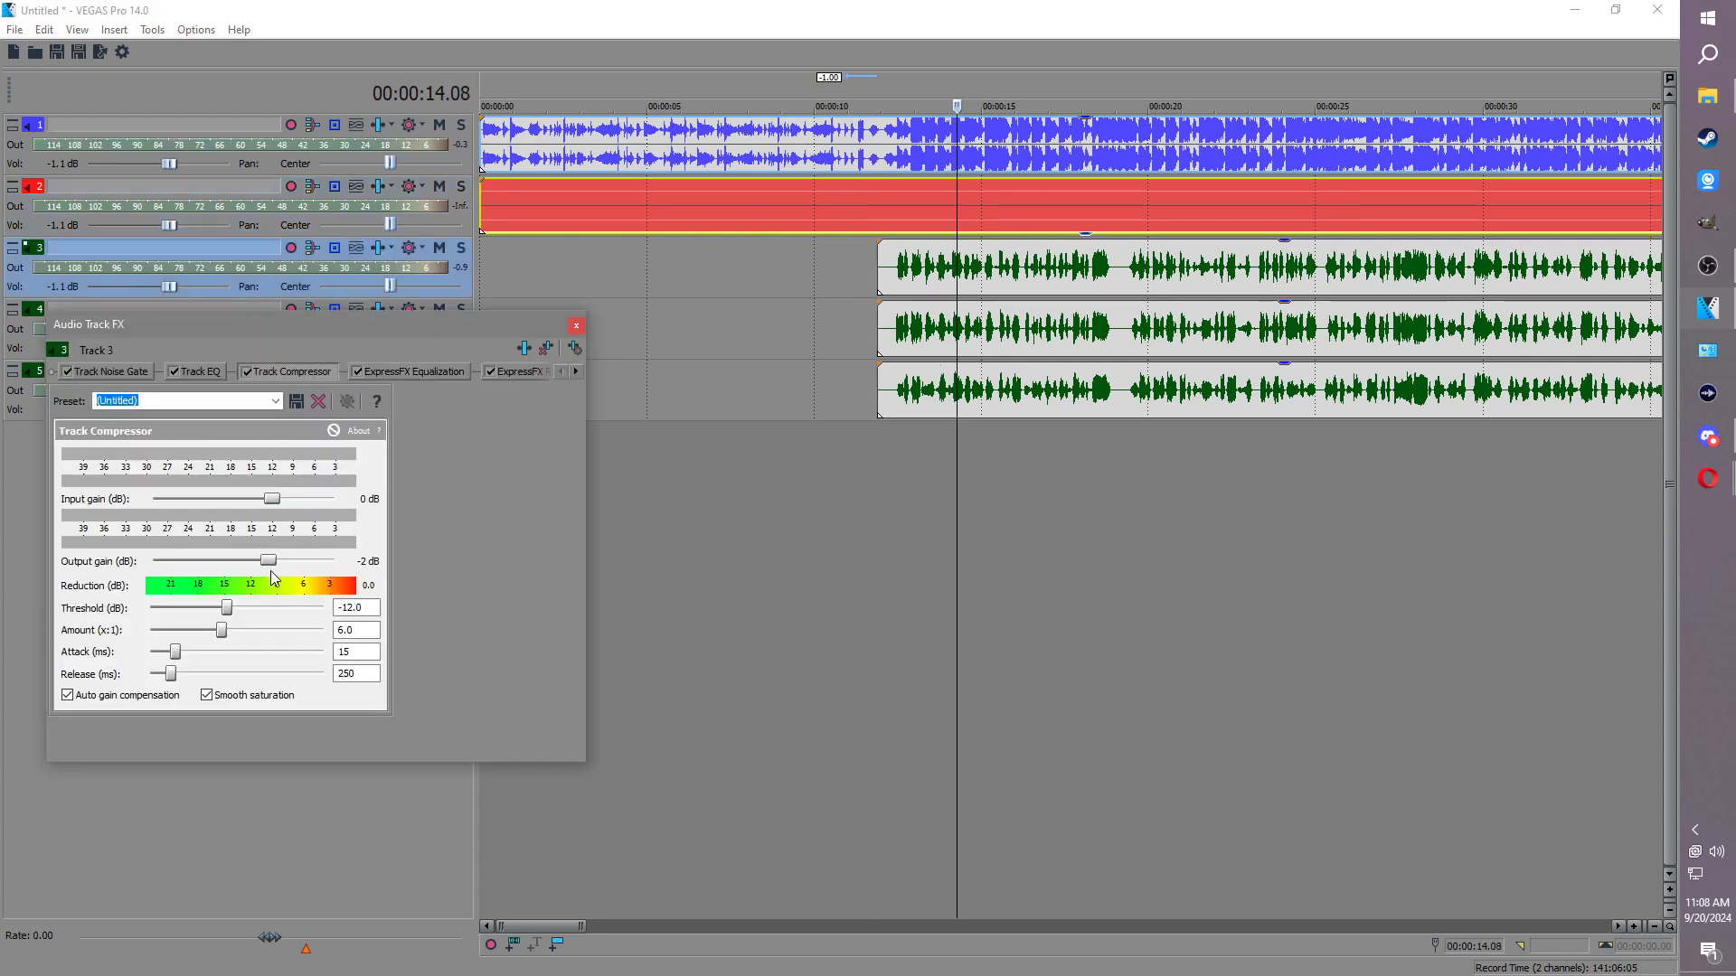
pyautogui.click(576, 326)
pyautogui.click(378, 309)
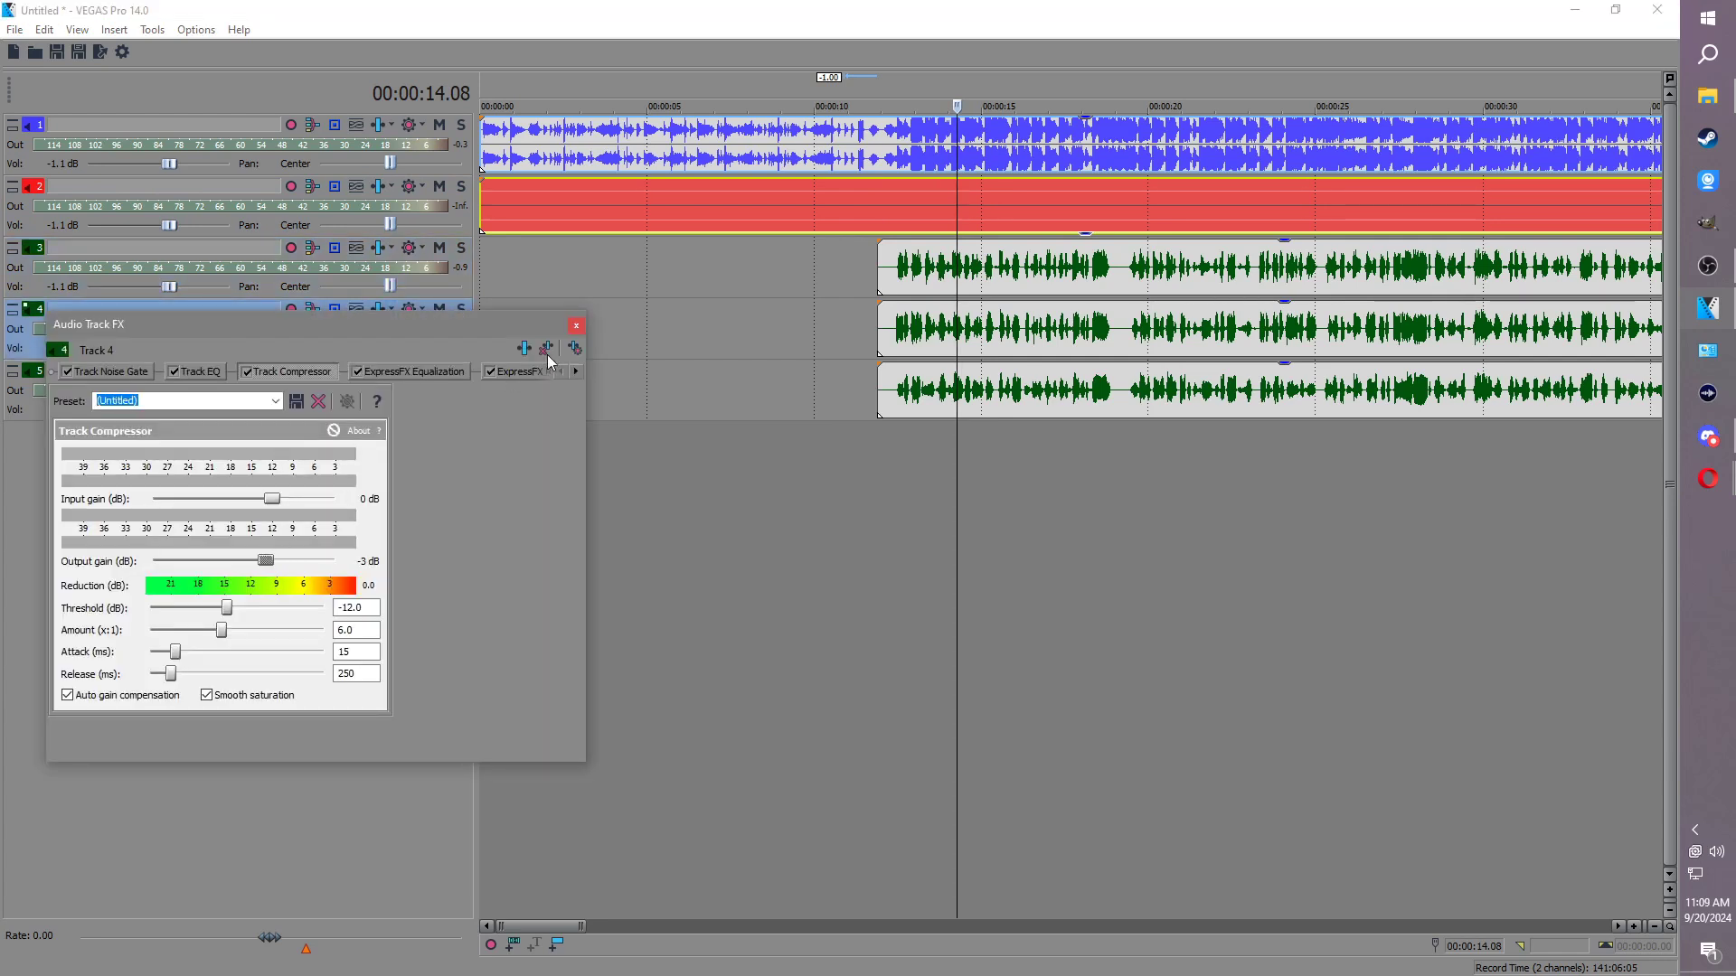
pyautogui.click(576, 326)
pyautogui.click(378, 371)
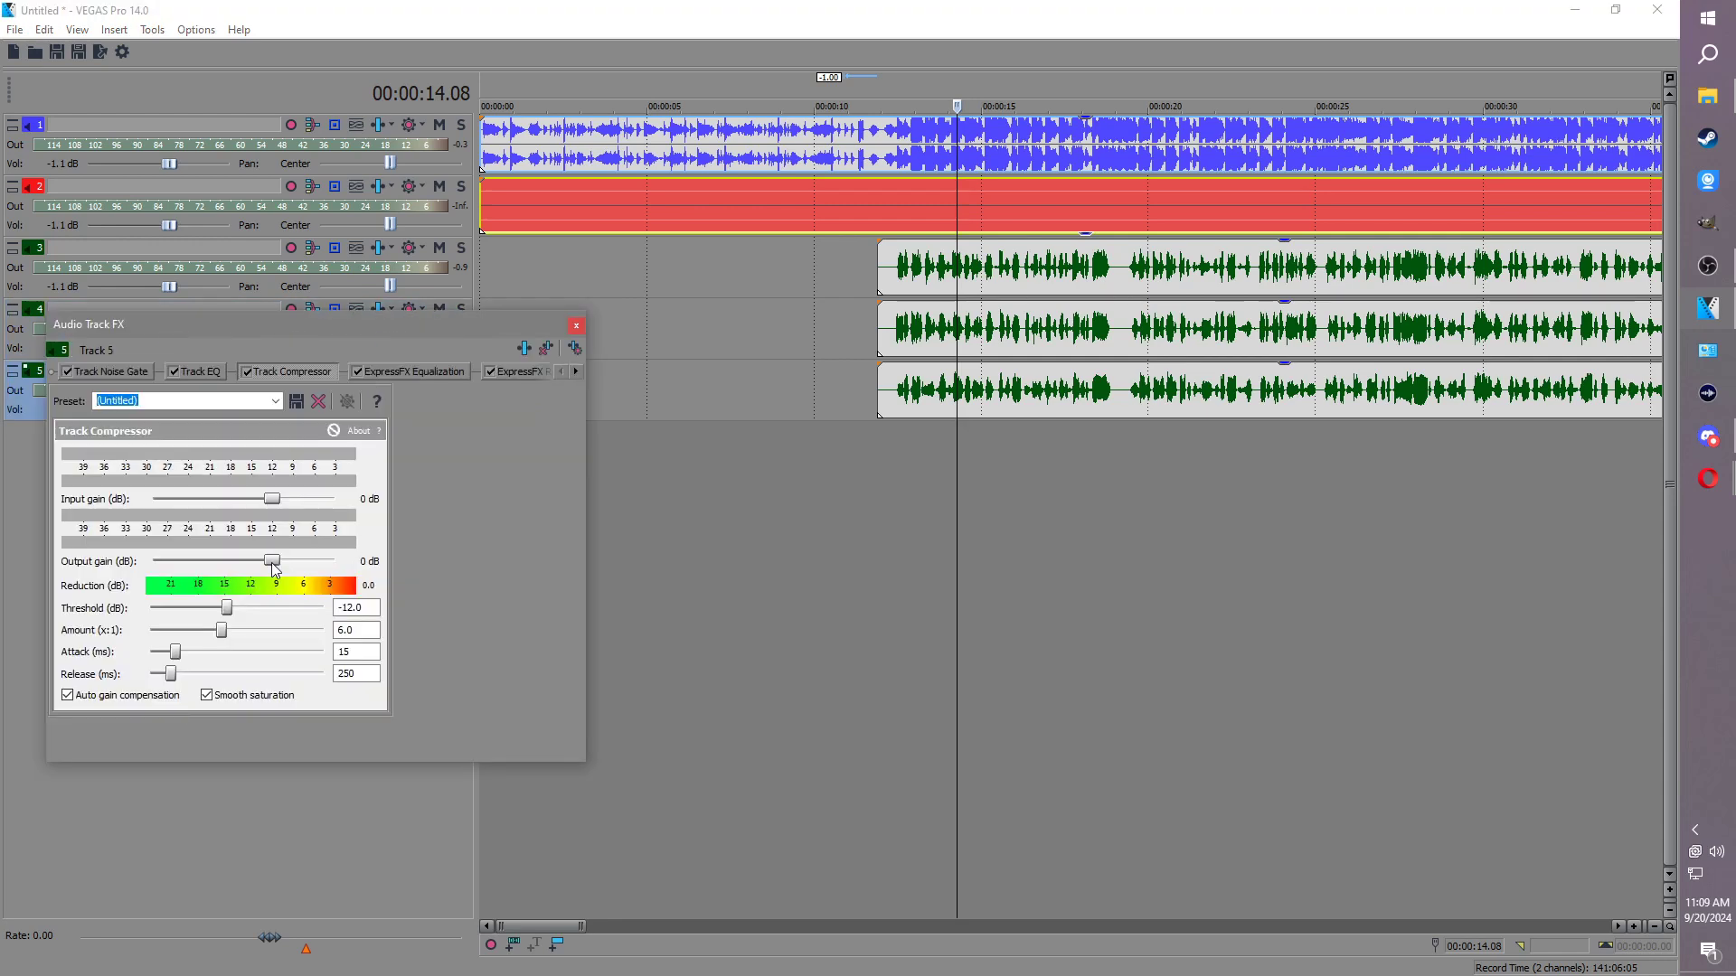
pyautogui.moveTo(424, 320); pyautogui.dragTo(442, 372)
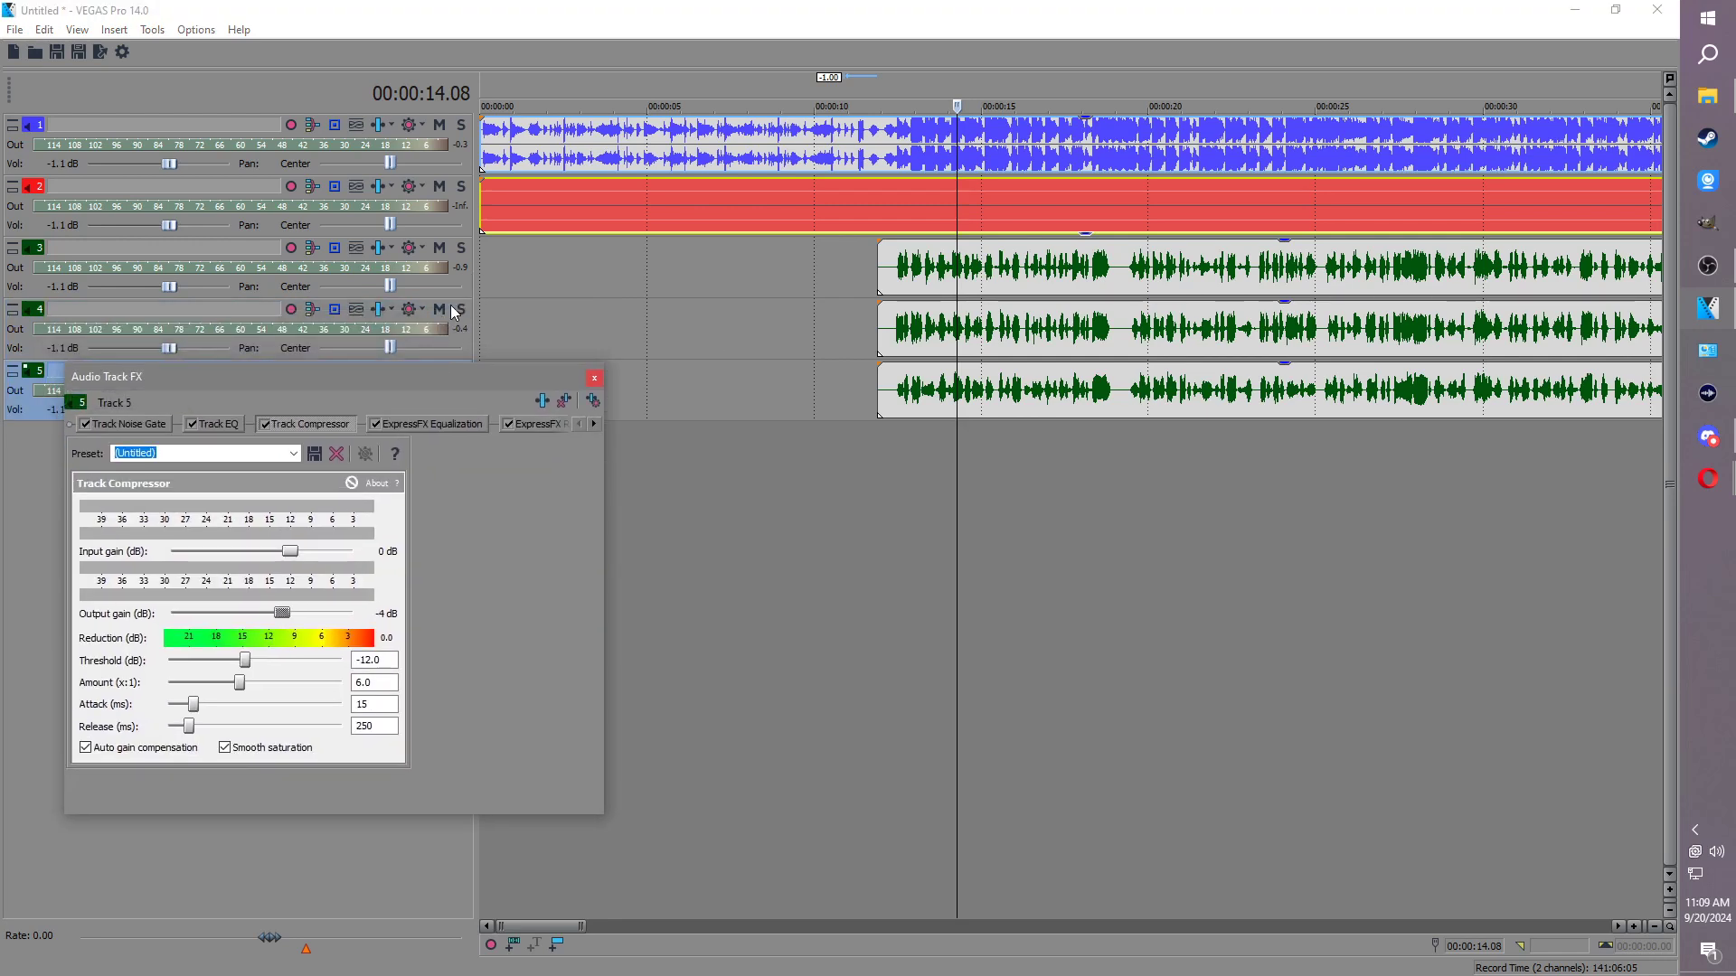
# Step: Solo track 3, play it from 00:00:12.11 and check its Track Compressor levels
pyautogui.click(461, 248)
pyautogui.click(893, 209)
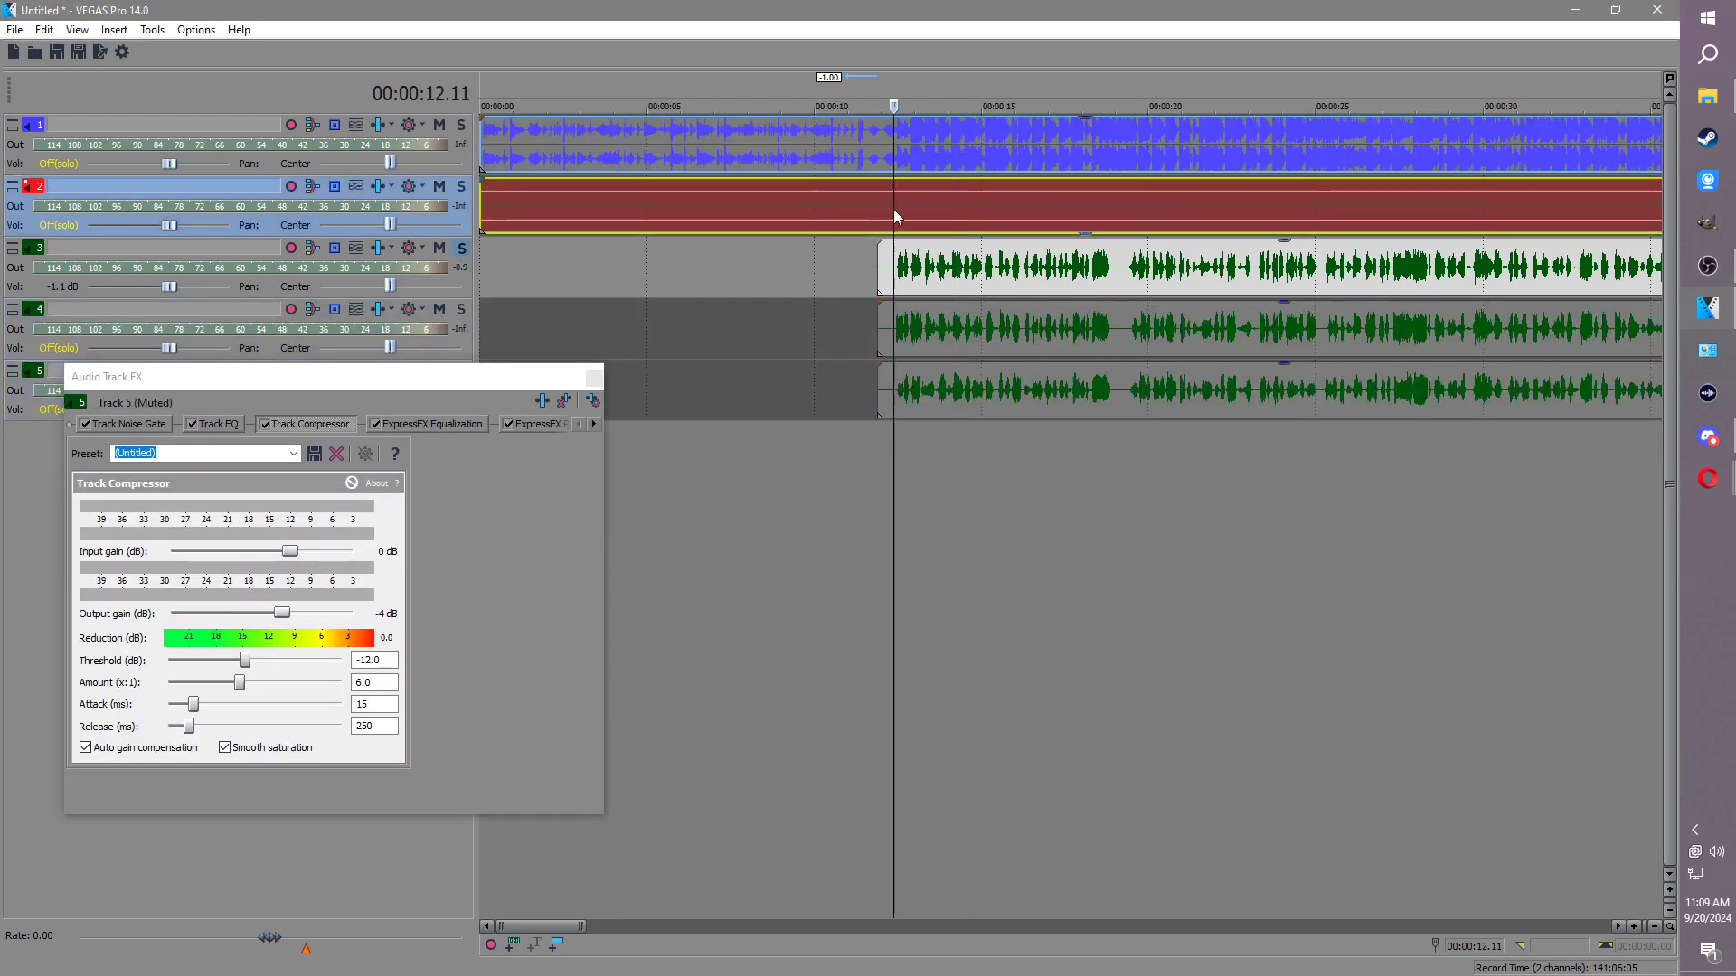
pyautogui.press('space')
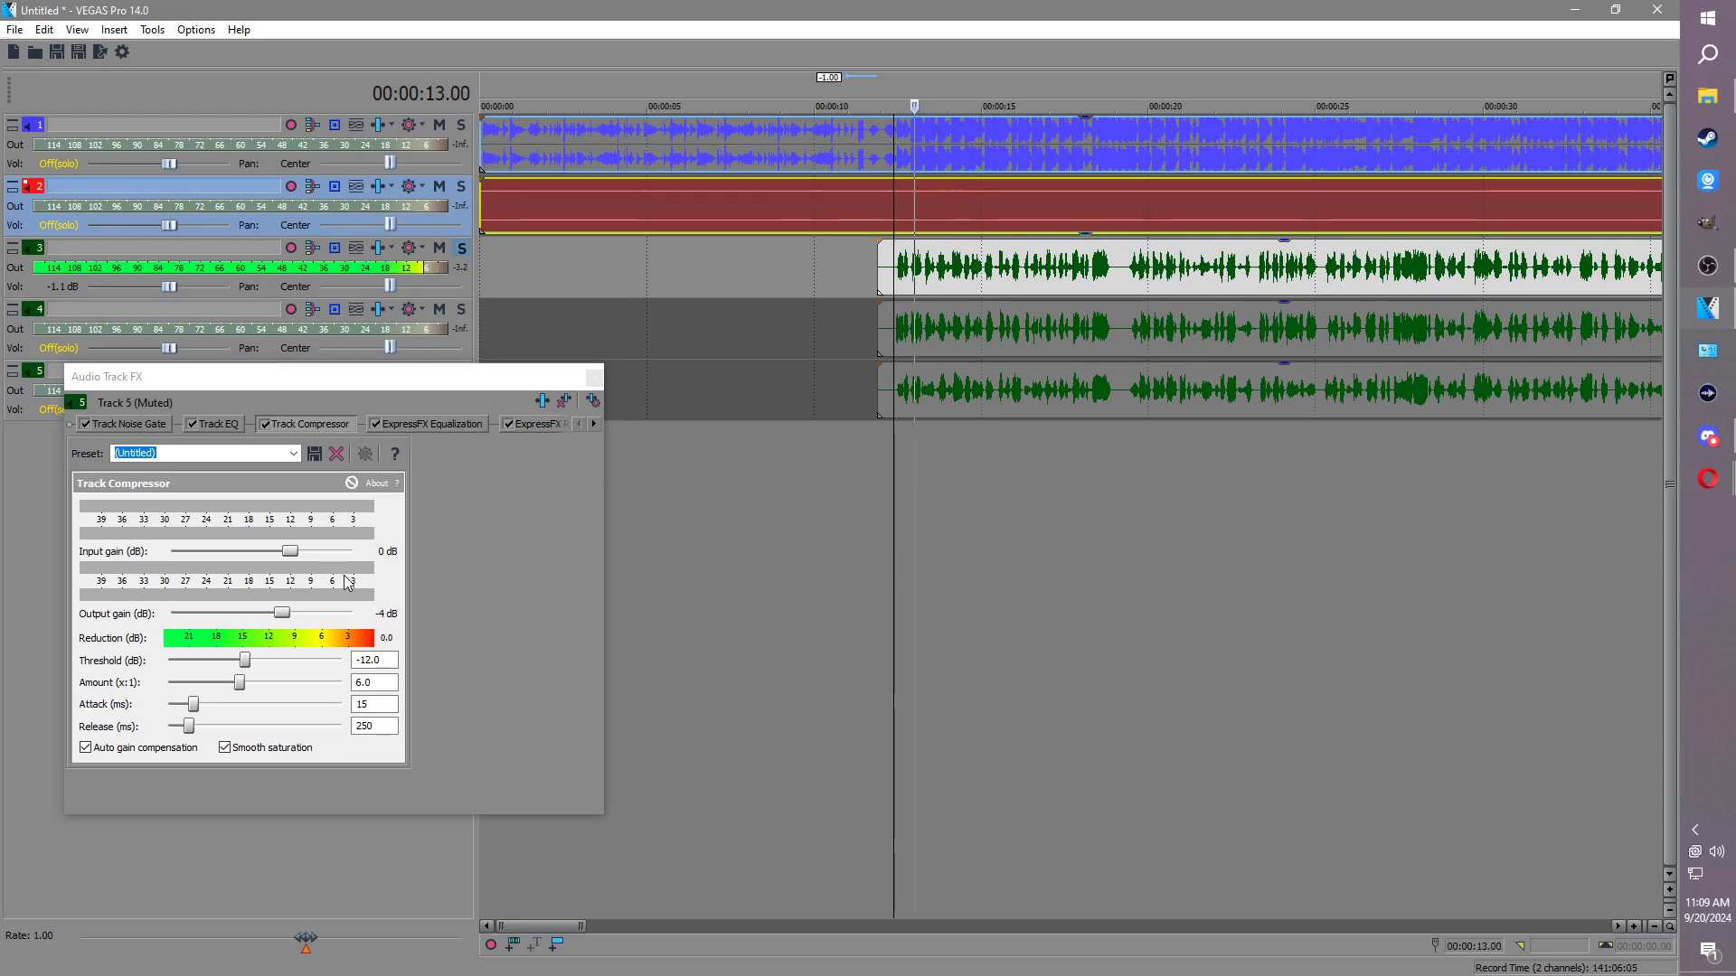
pyautogui.click(378, 248)
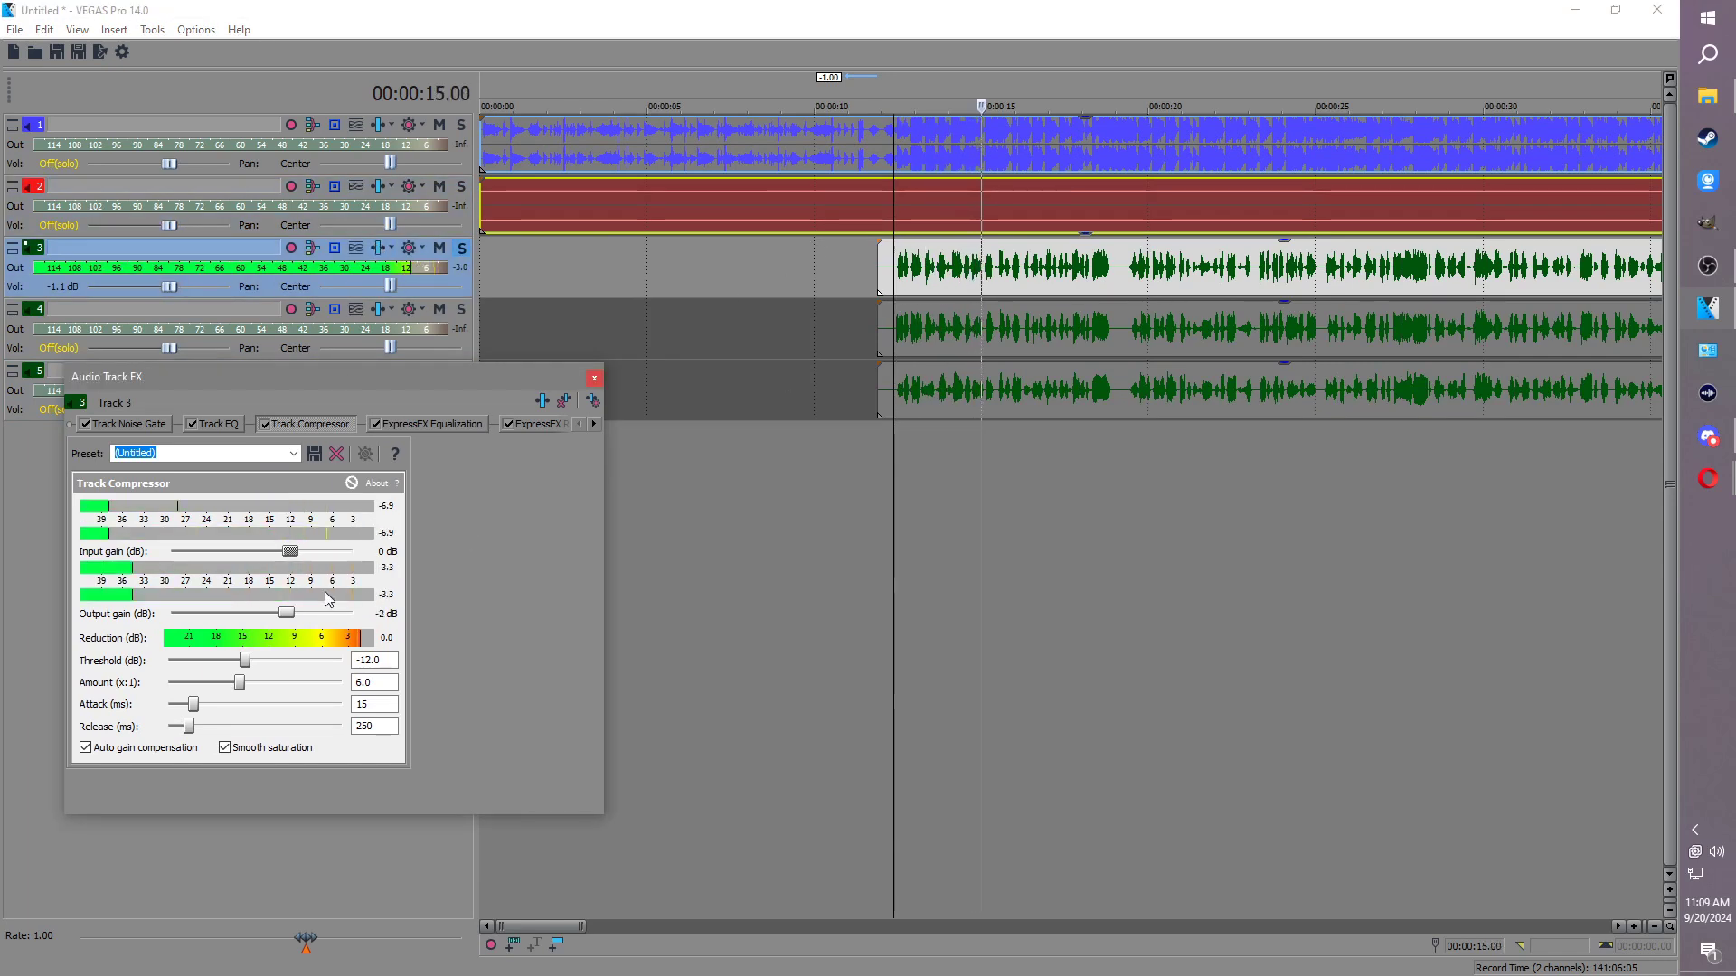
pyautogui.click(594, 377)
pyautogui.press('Return')
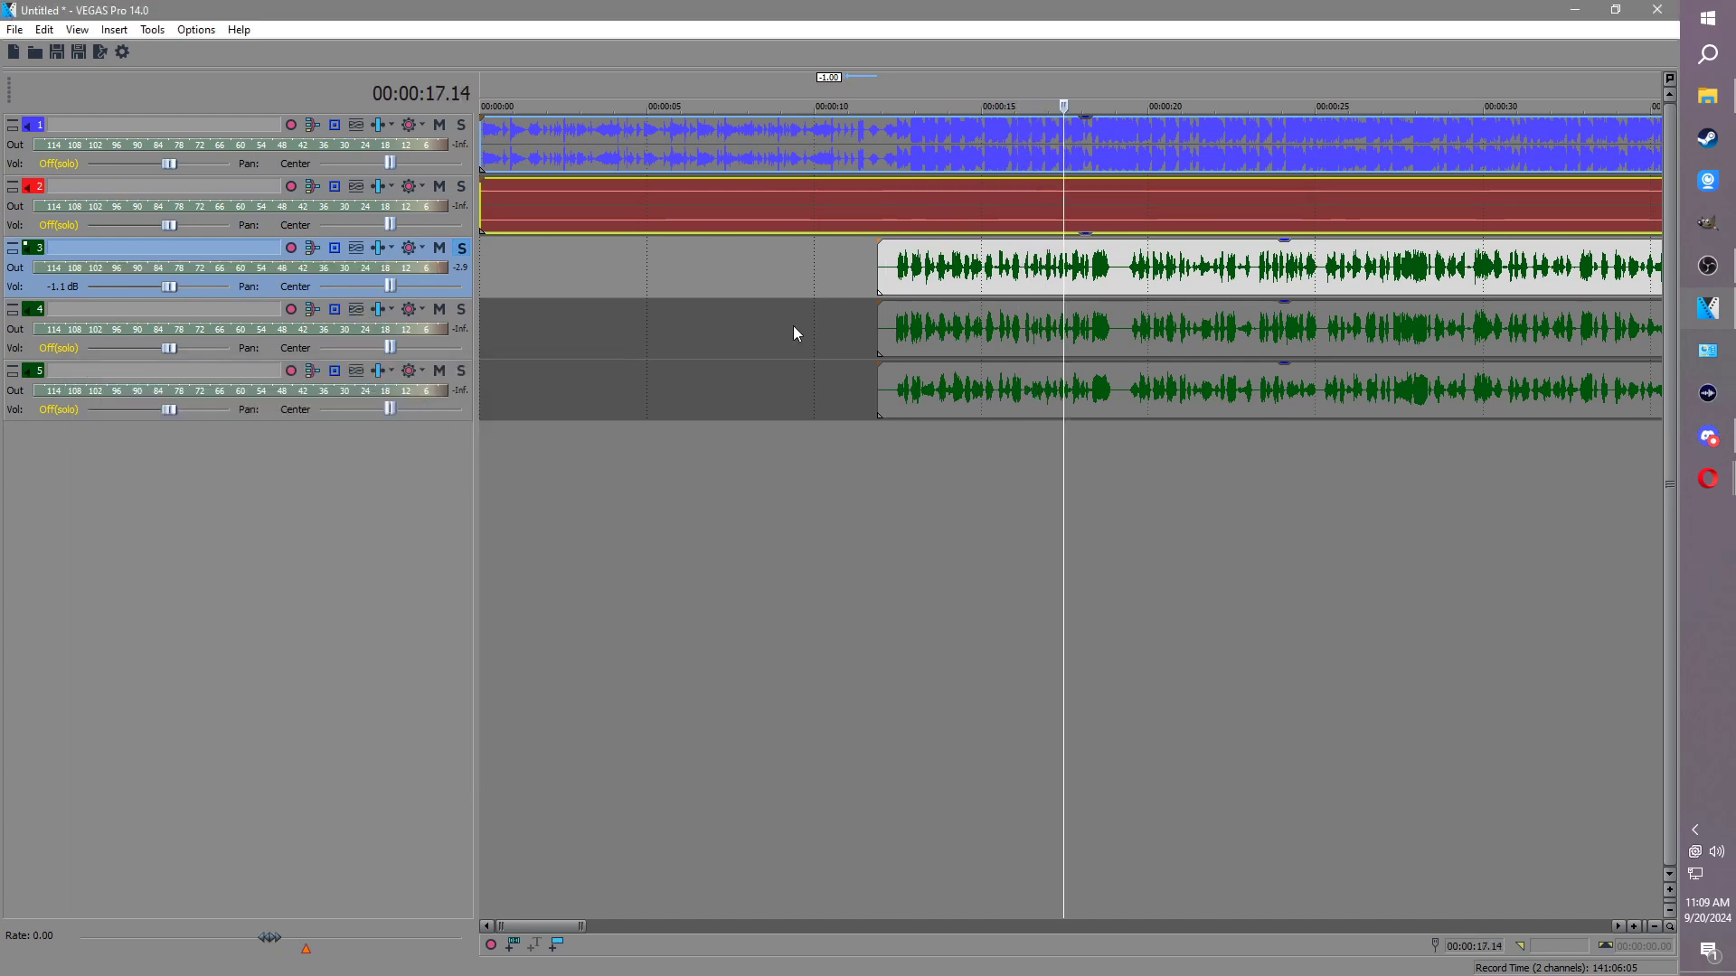
# Step: Solo only track 4, play its start to check the Track Compressor levels, and remove the solo
pyautogui.click(463, 311)
pyautogui.click(462, 250)
pyautogui.click(381, 309)
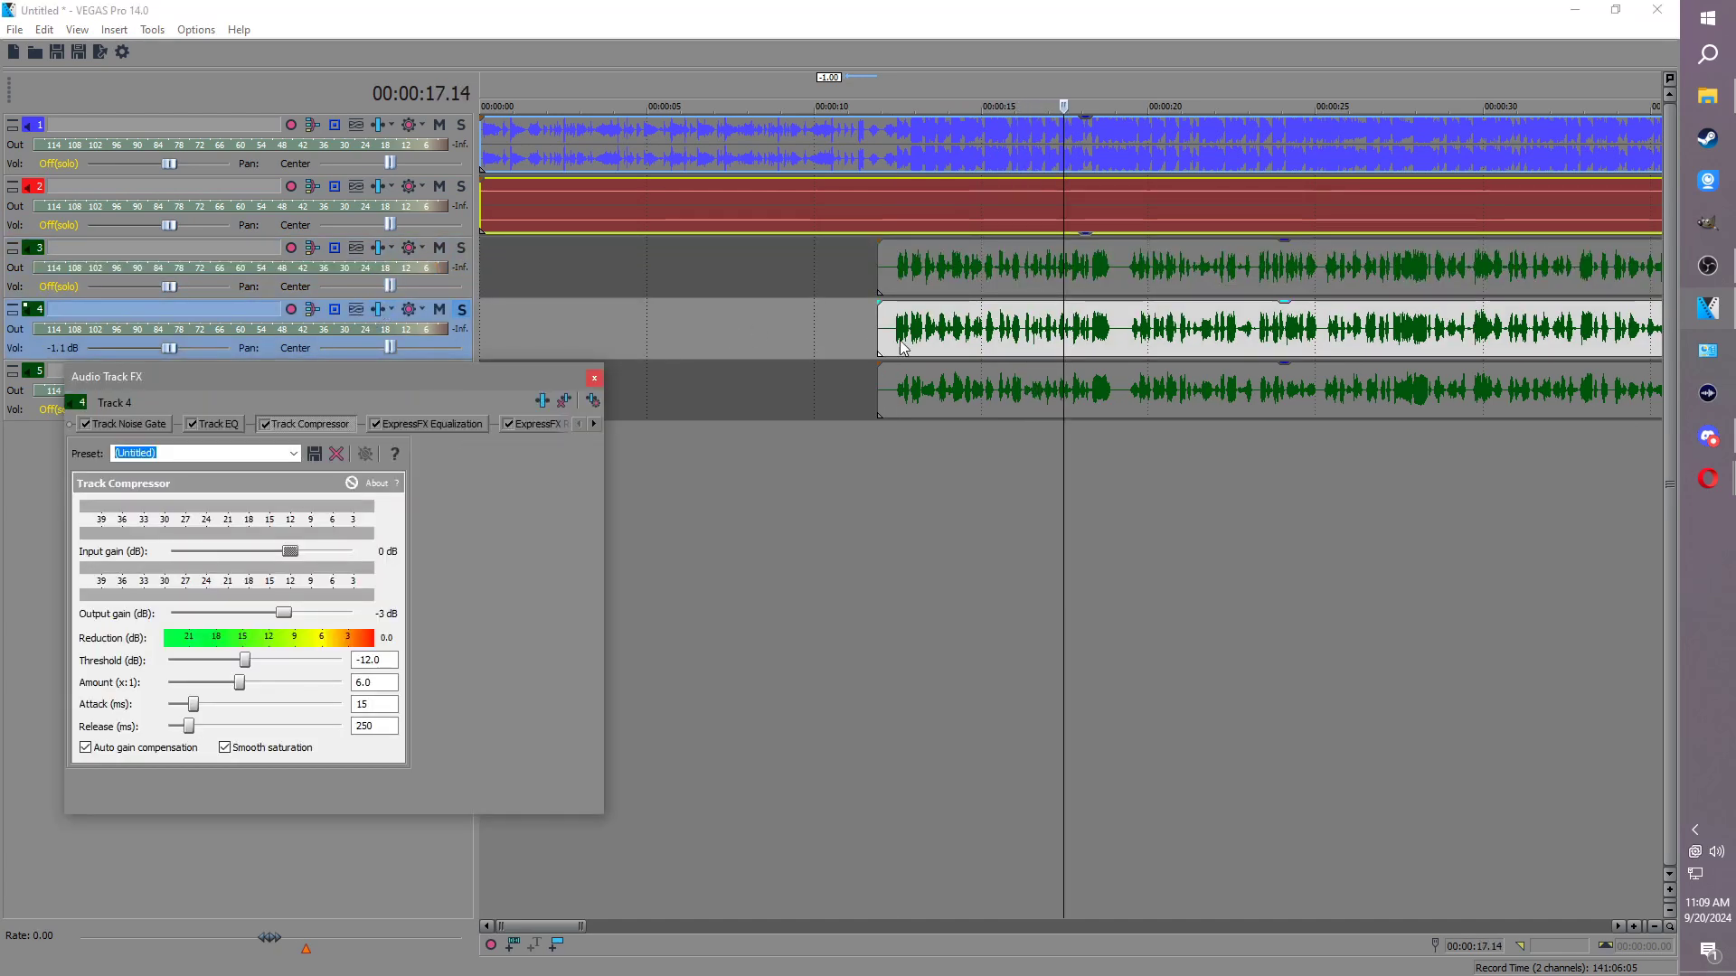
pyautogui.click(894, 334)
pyautogui.press('space')
pyautogui.moveTo(294, 612); pyautogui.dragTo(289, 613)
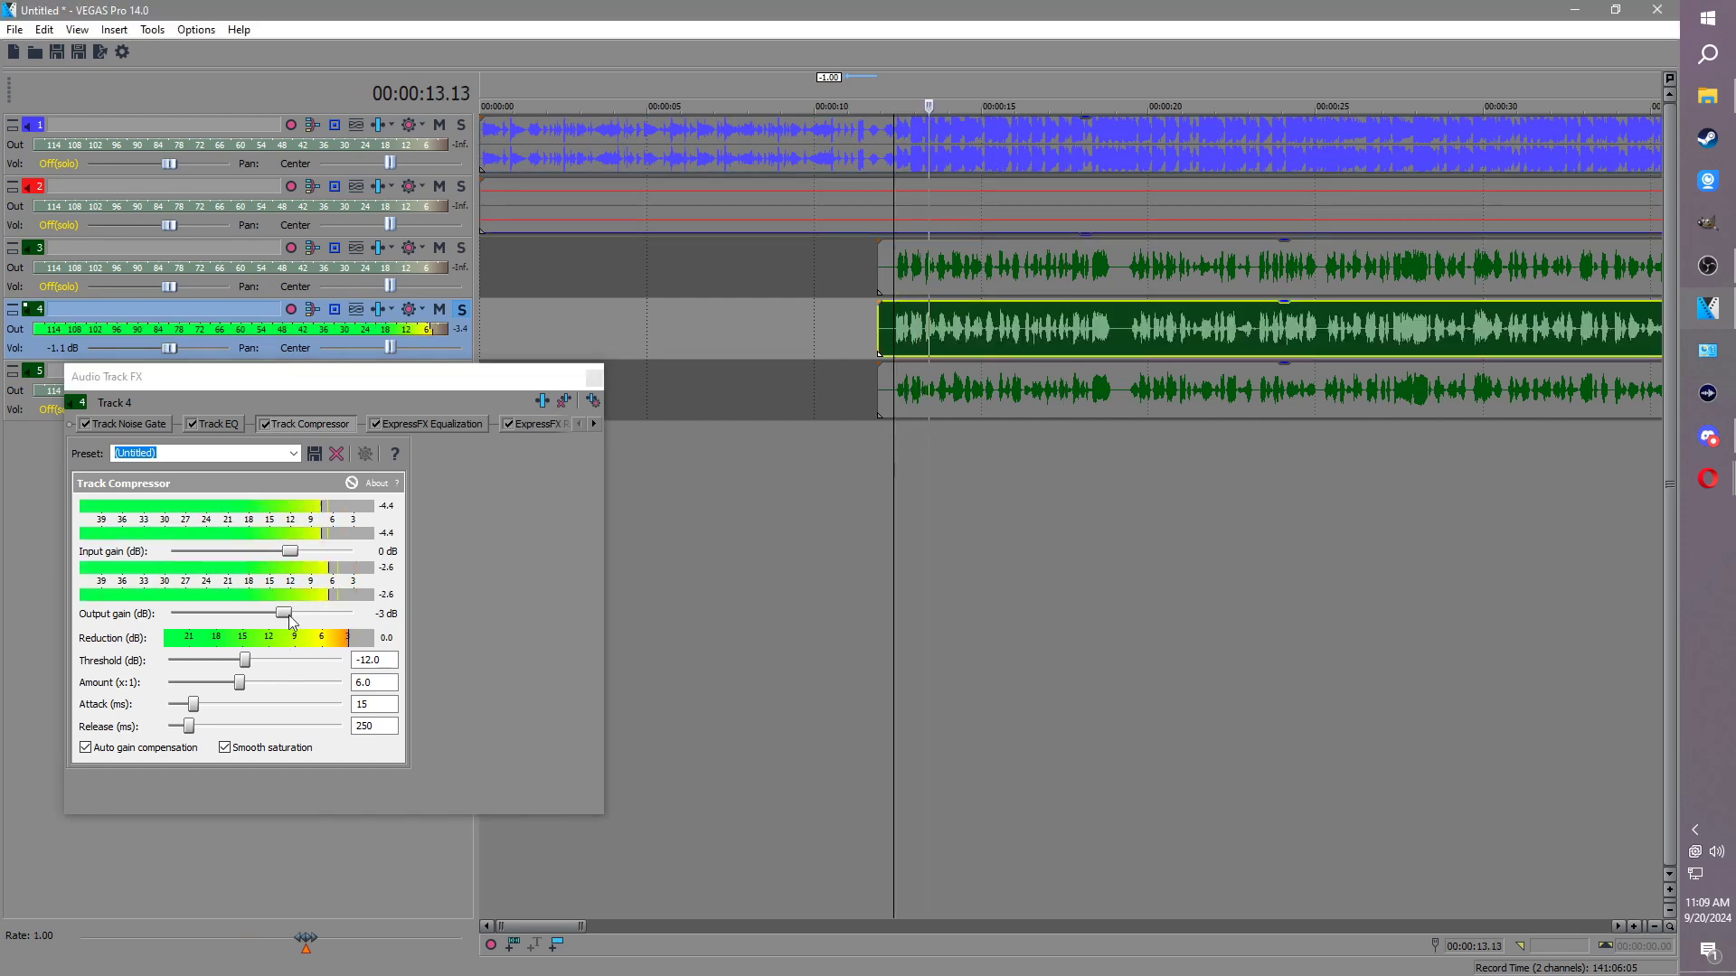
pyautogui.click(594, 378)
pyautogui.press('Return')
pyautogui.click(463, 310)
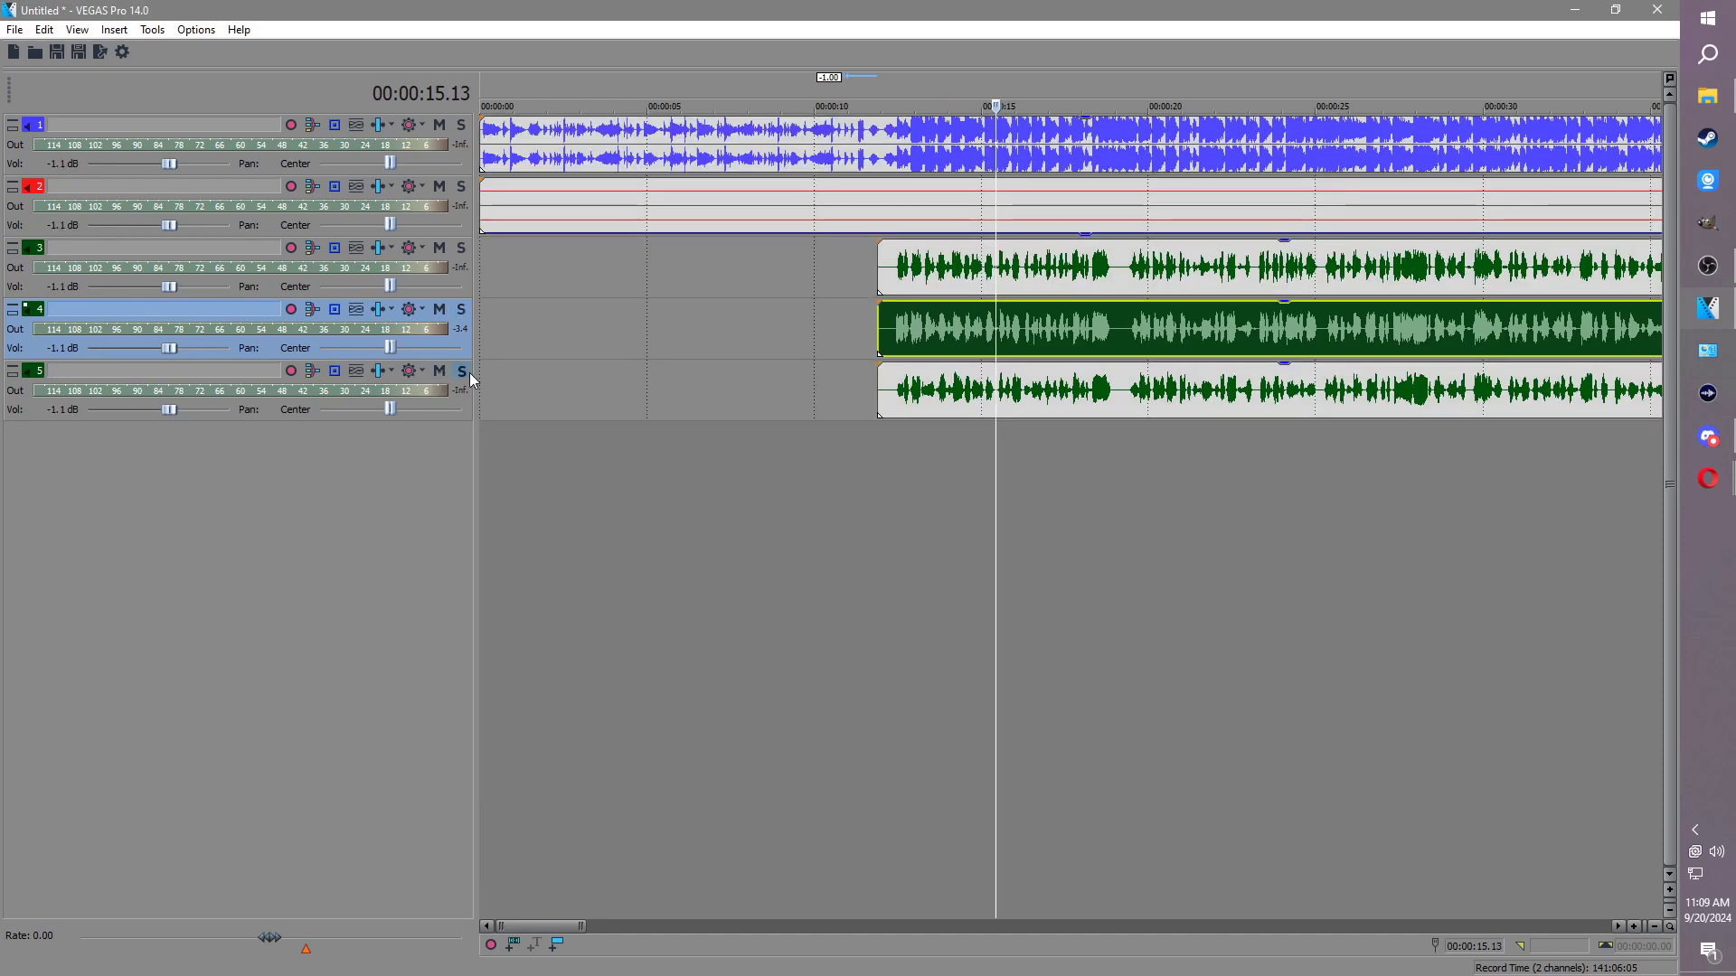
# Step: Solo track 5 and play its vocal from the start to check the Track Compressor levels
pyautogui.click(463, 372)
pyautogui.click(378, 372)
pyautogui.click(889, 389)
pyautogui.press('space')
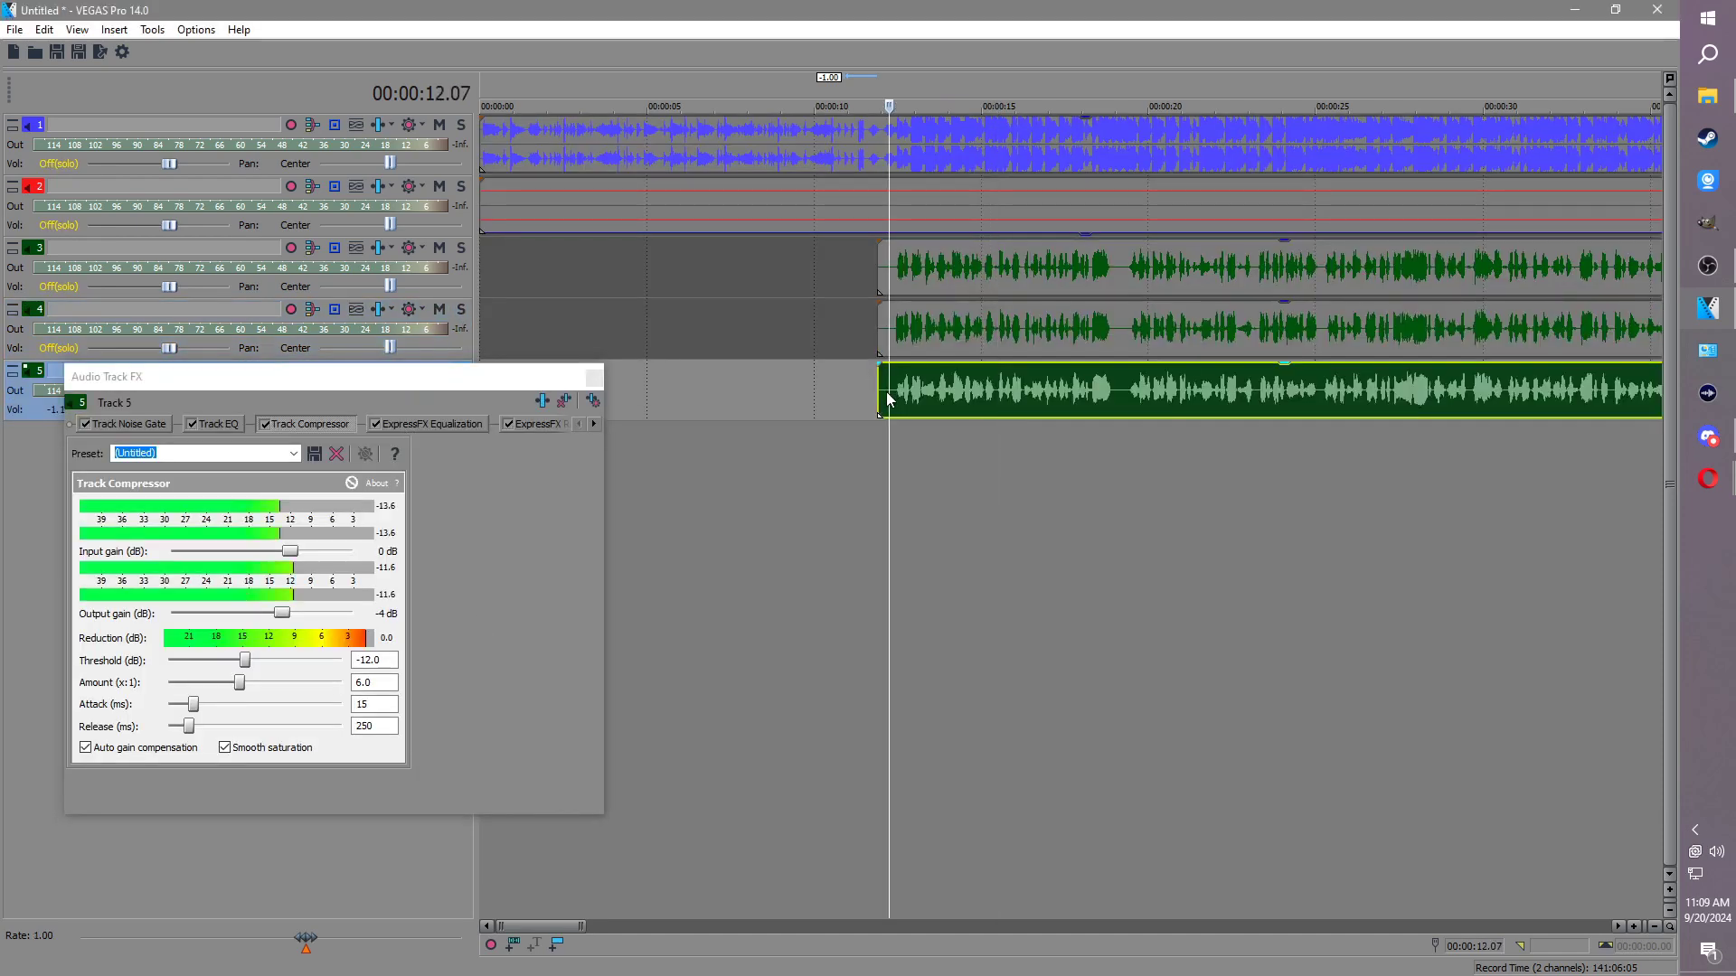
pyautogui.click(594, 377)
pyautogui.press('Return')
# Step: Trim the start of the track 5 vocal event to about 00:00:13.19 and play it from there
pyautogui.scroll(5, 941, 395)
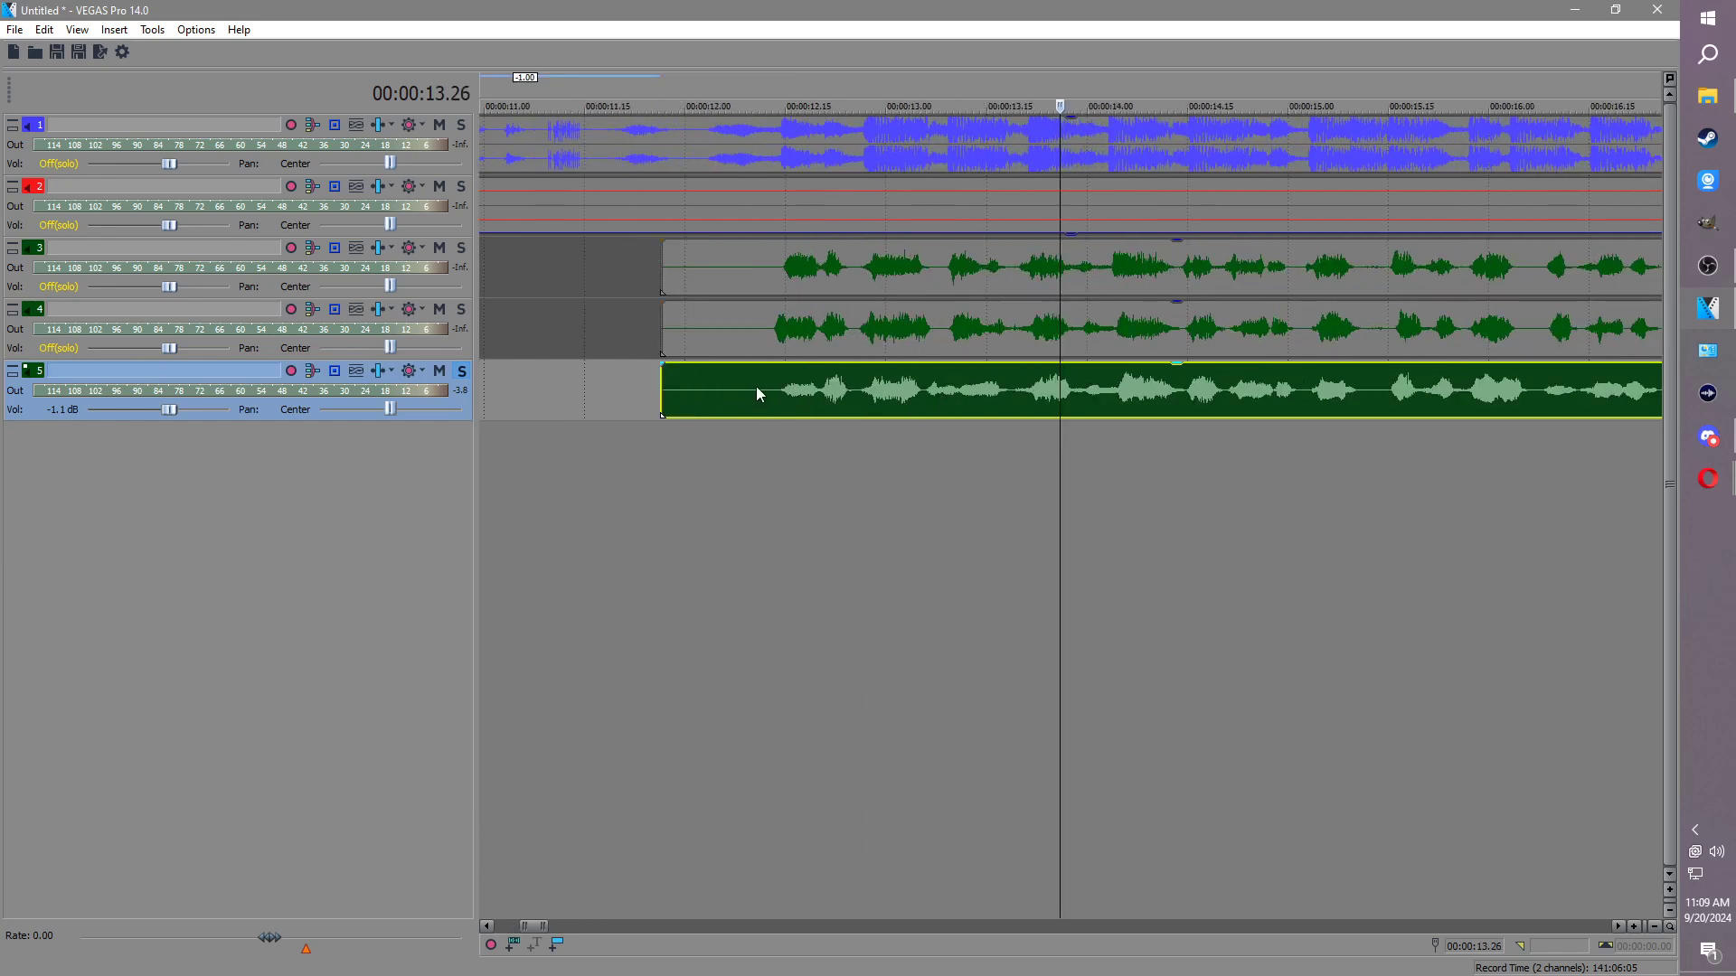
pyautogui.moveTo(664, 389); pyautogui.dragTo(1012, 412)
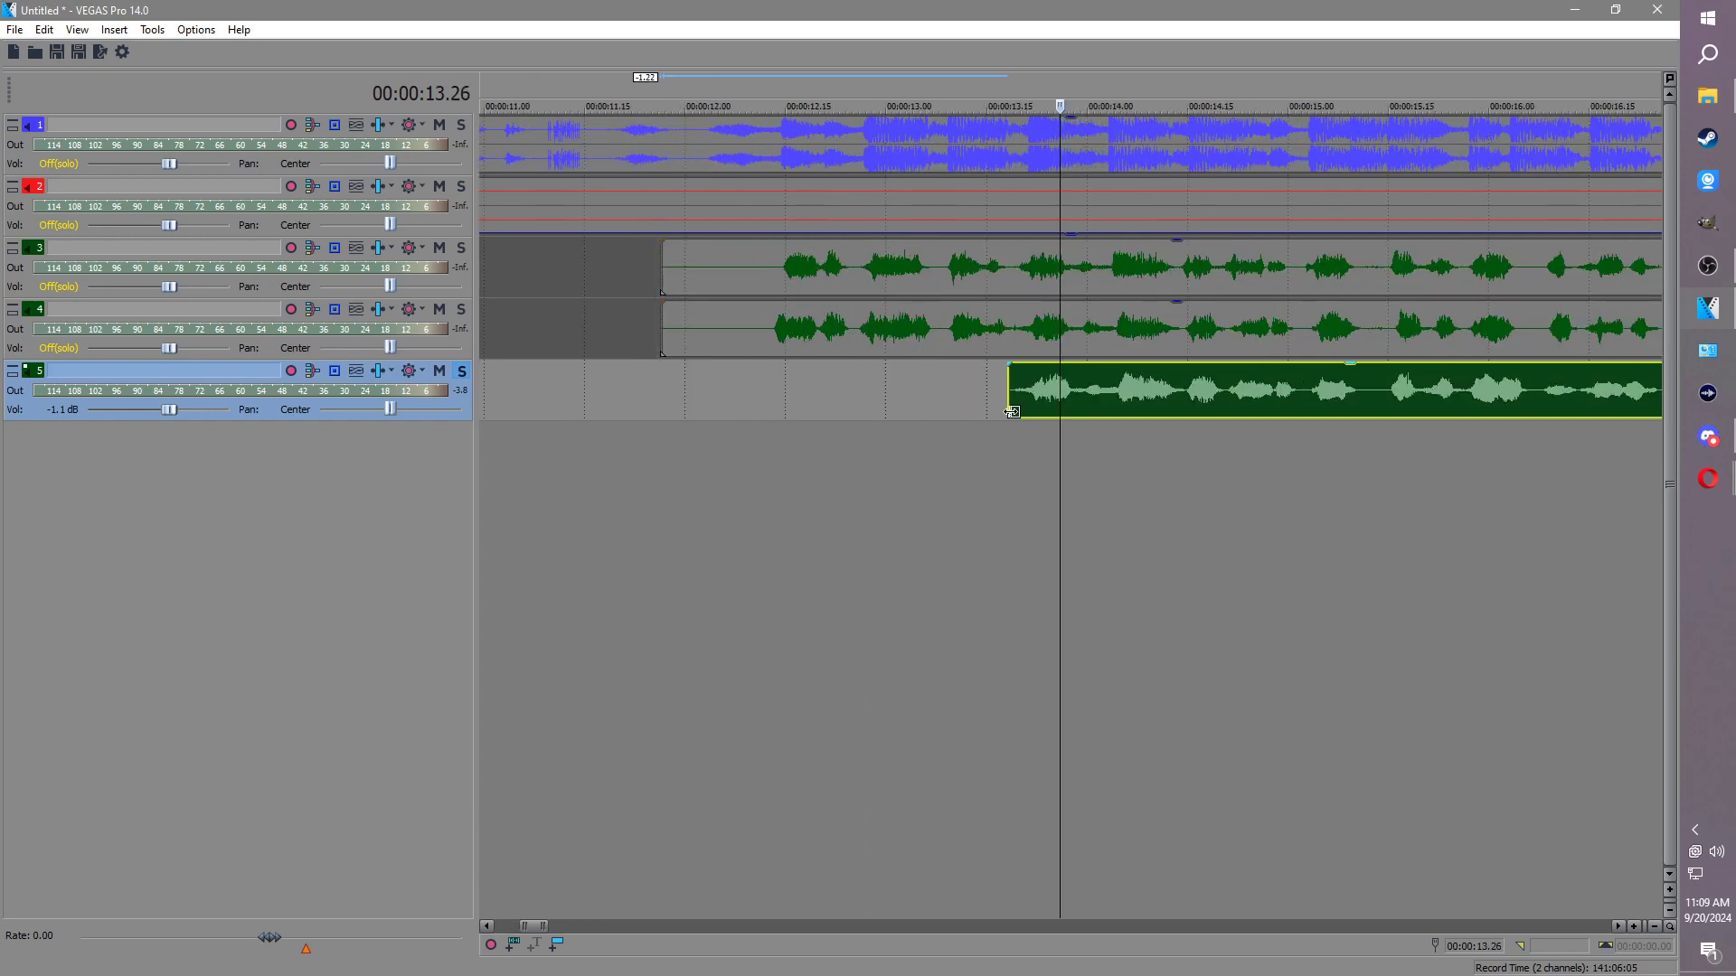
pyautogui.click(1014, 394)
pyautogui.press('space')
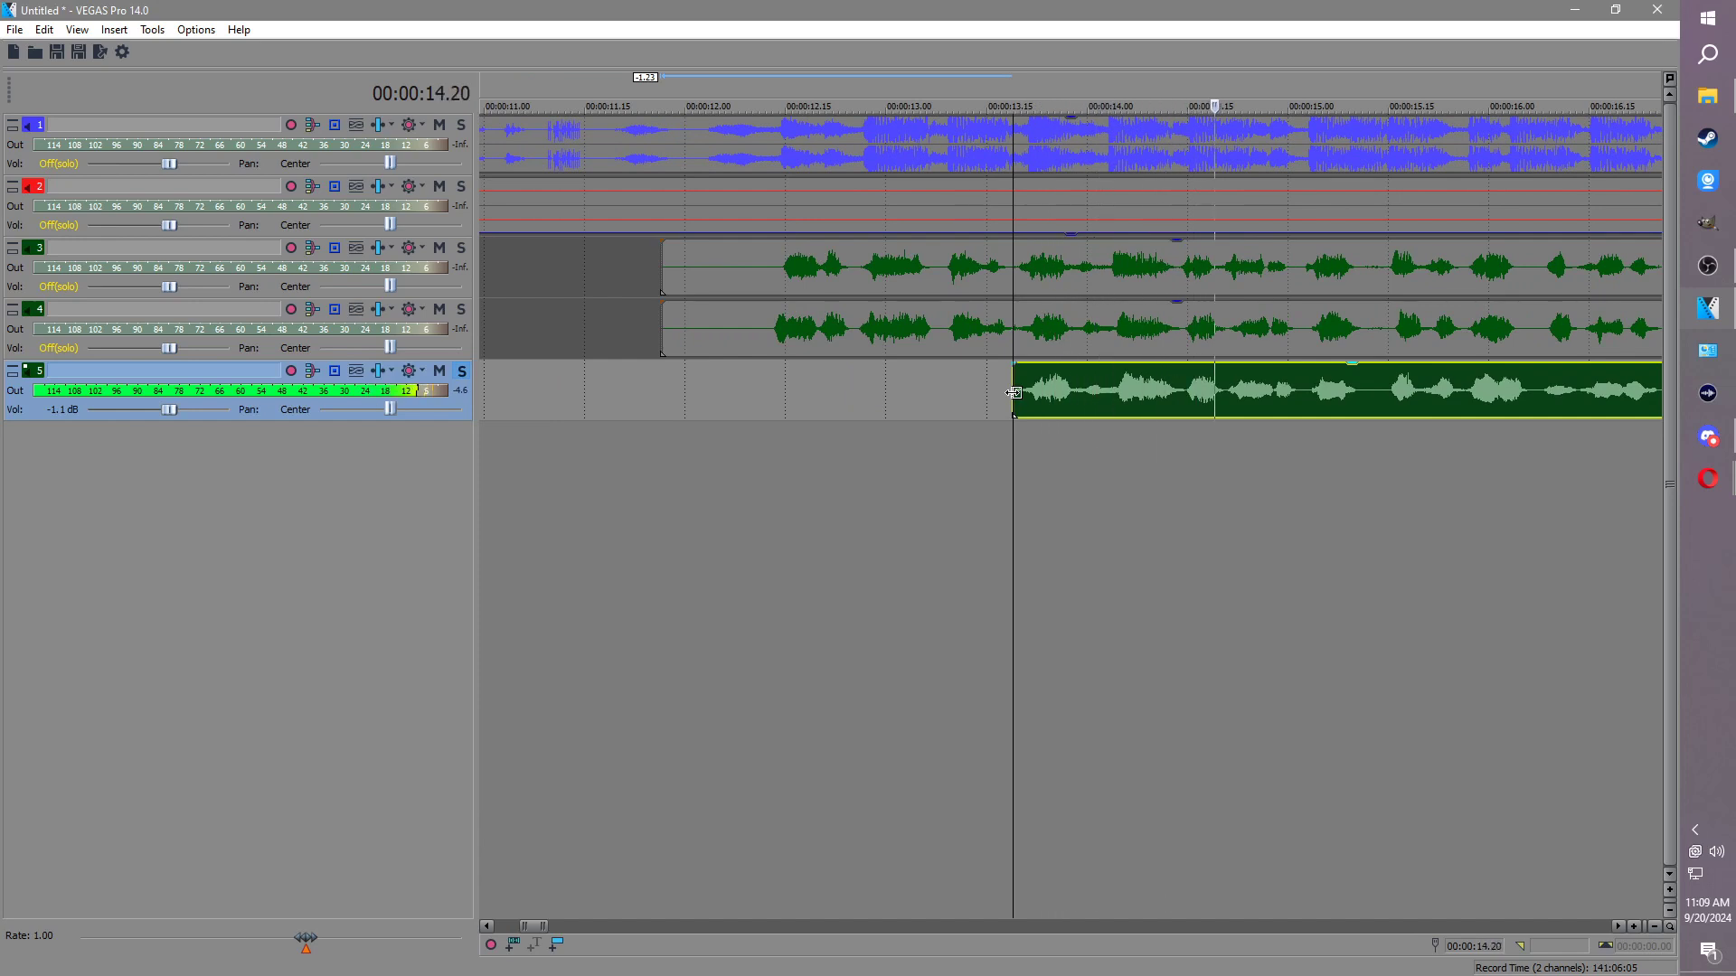
pyautogui.scroll(-5, 1013, 394)
pyautogui.press('Return')
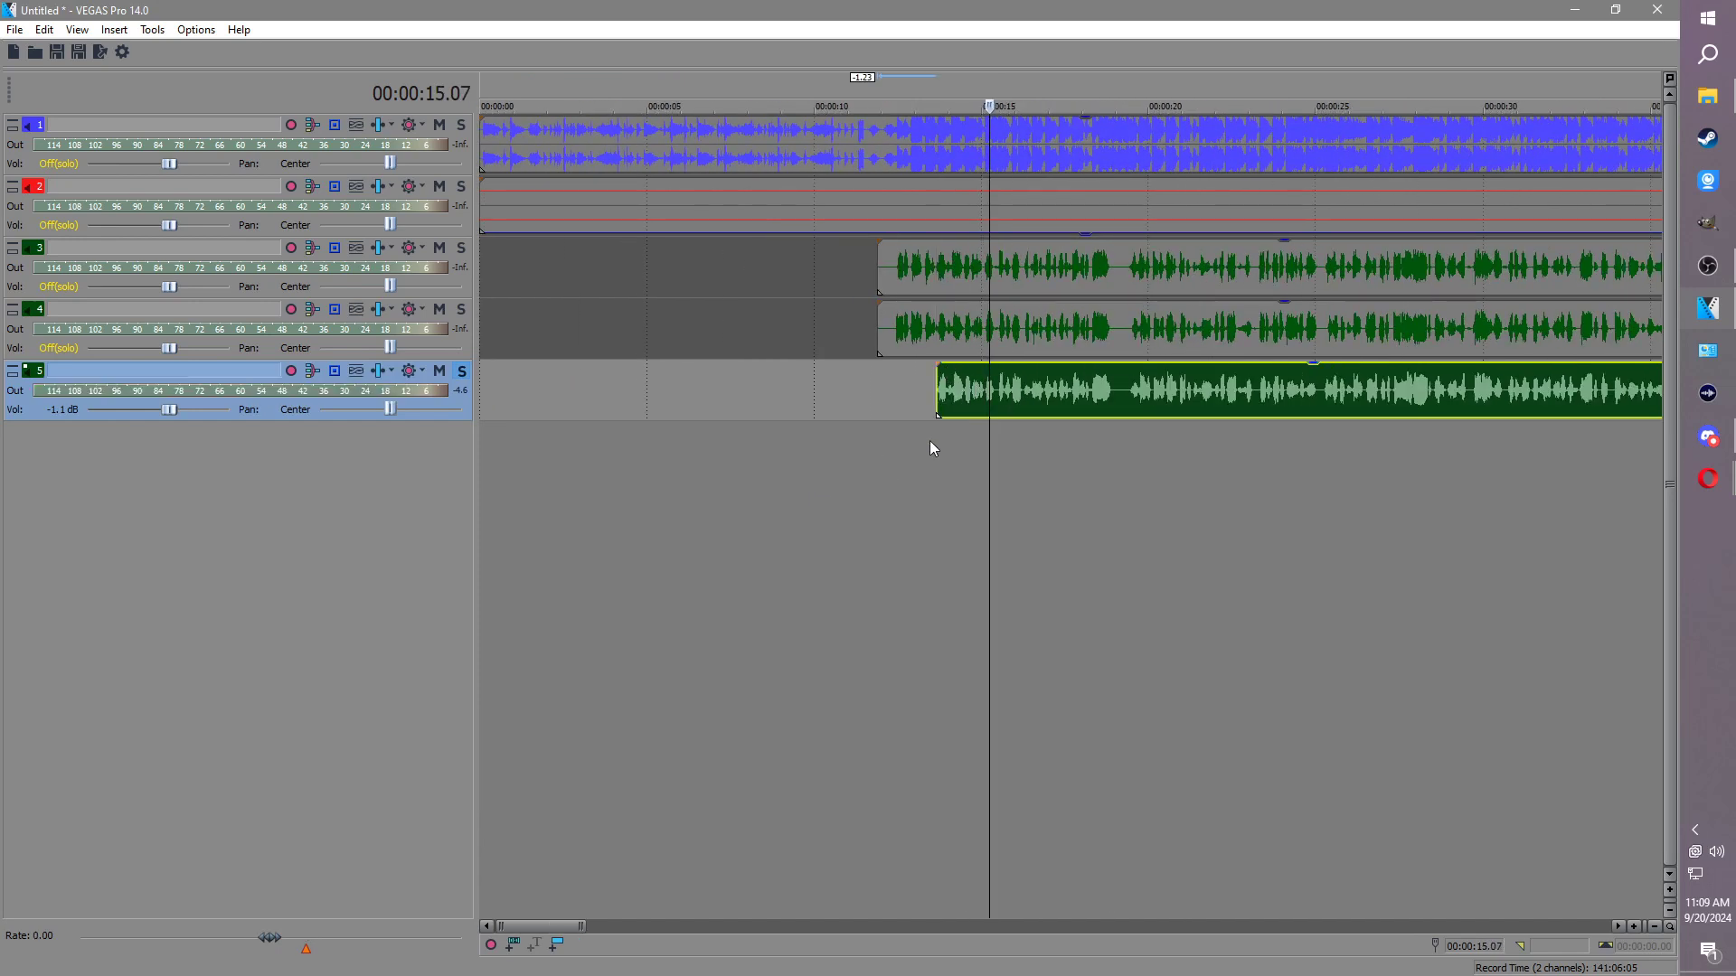
pyautogui.scroll(-4, 934, 449)
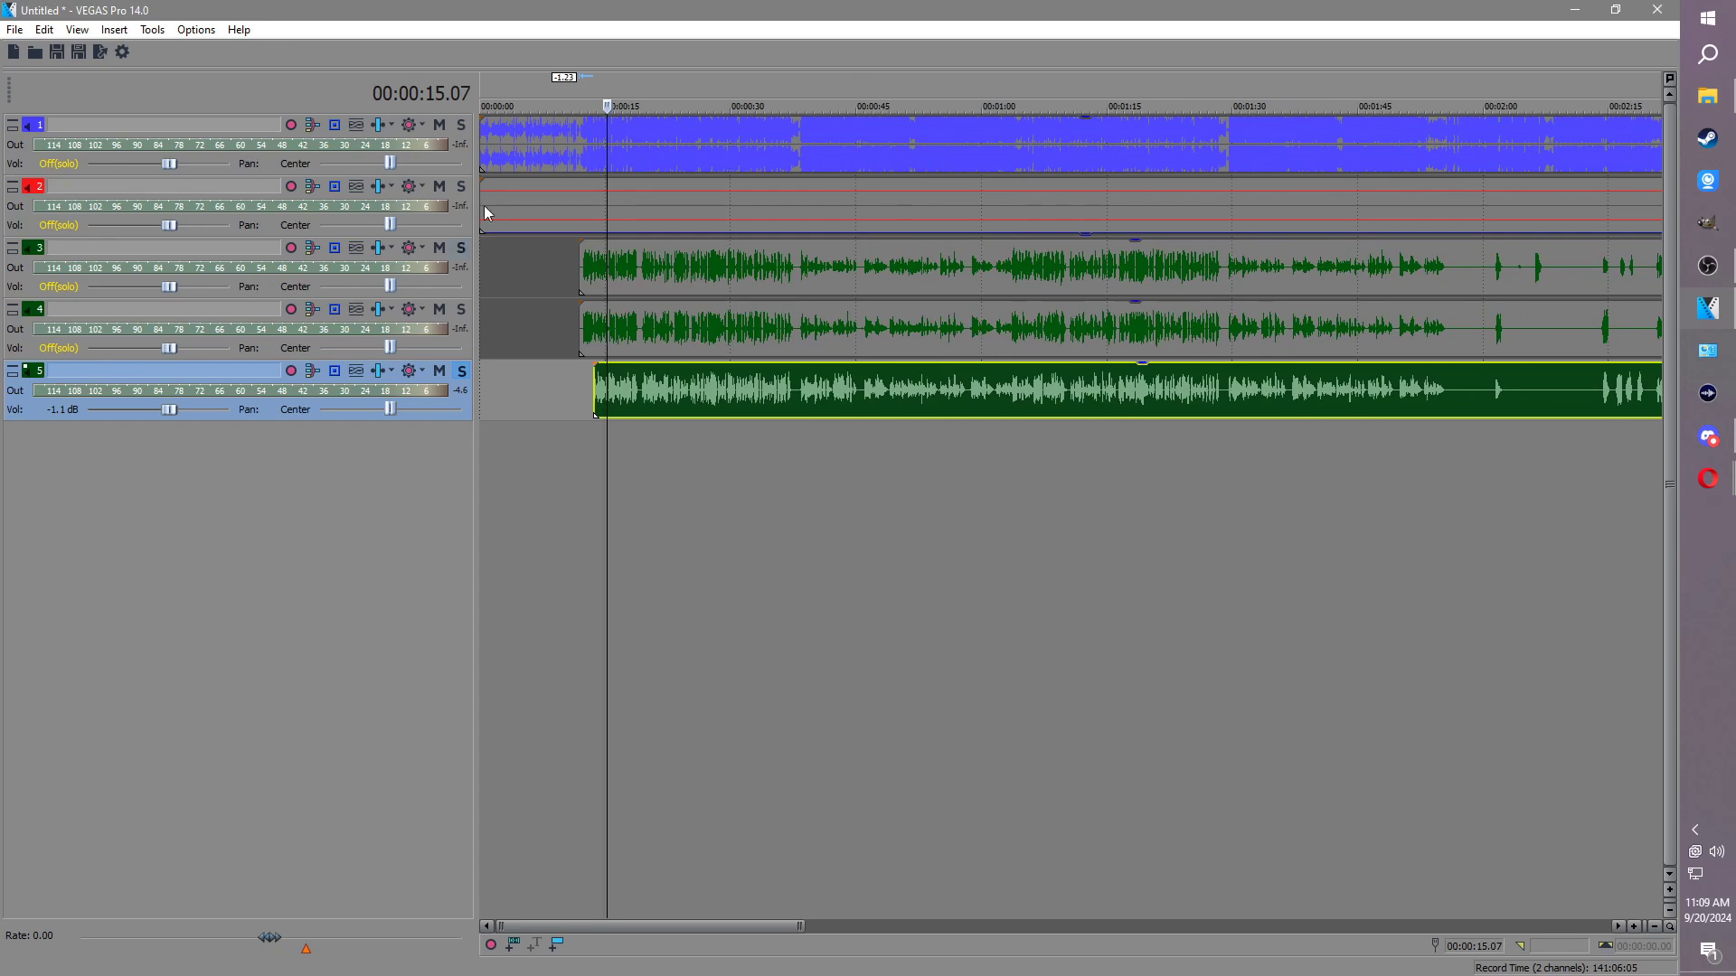
# Step: Unsolo track 5, then raise the track 2 event's gain to full and lower the track 1 event's gain to silence
pyautogui.click(461, 376)
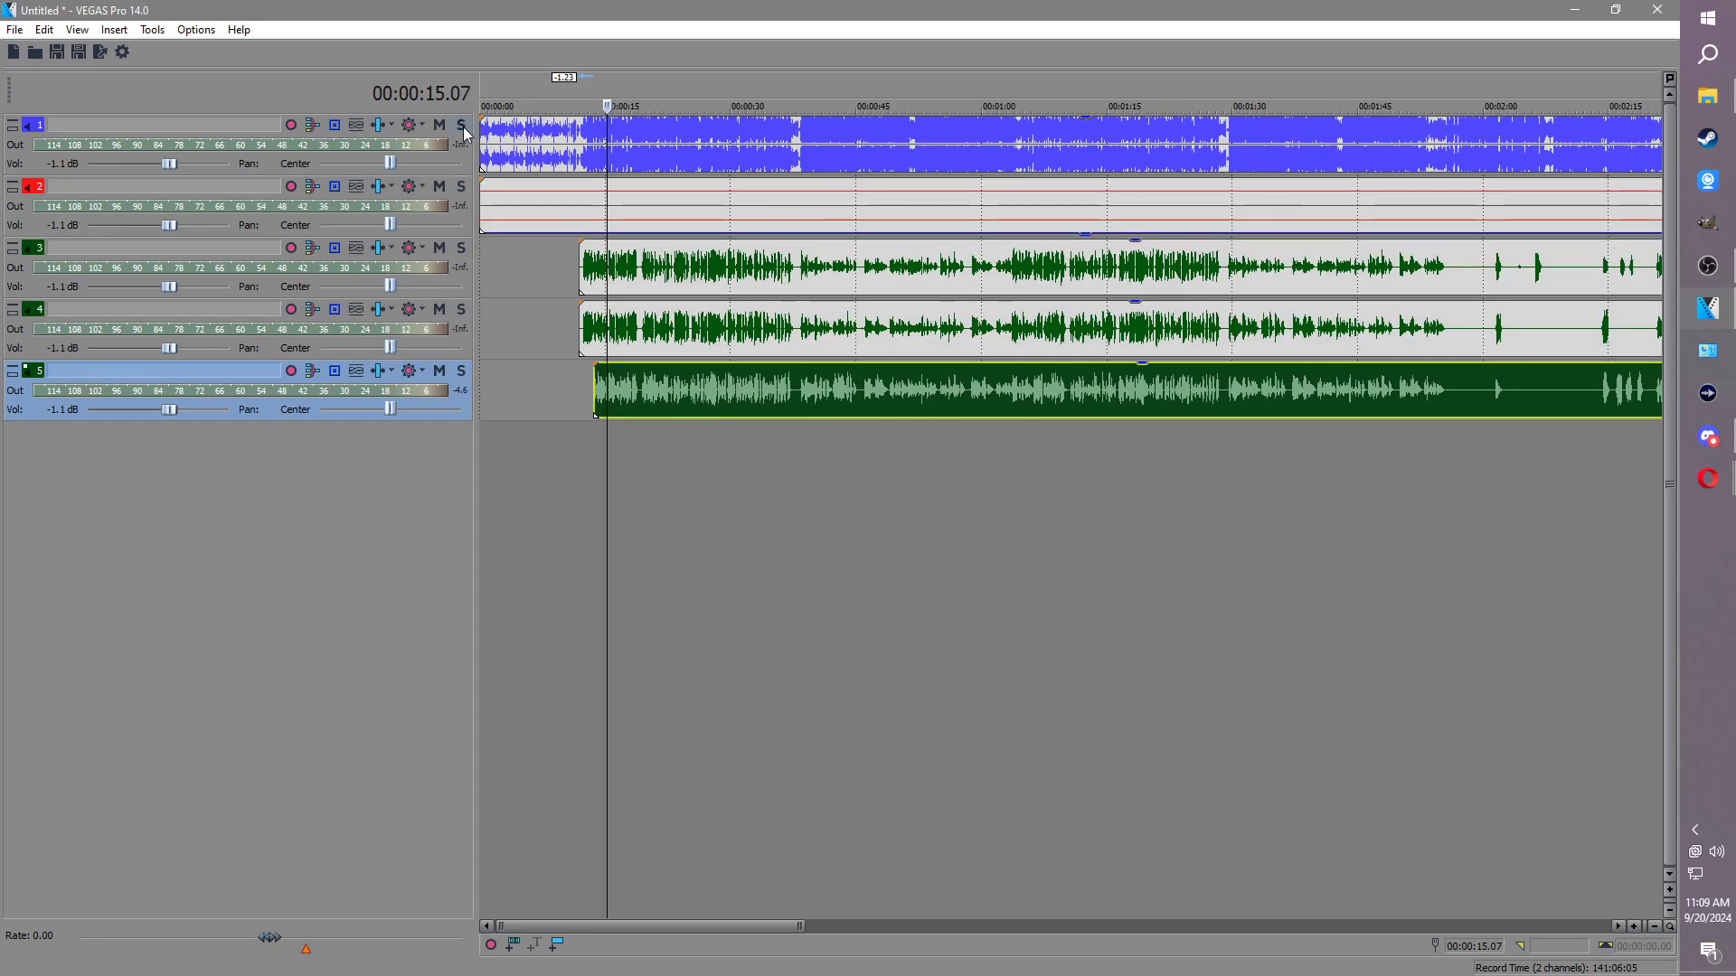
pyautogui.moveTo(594, 235); pyautogui.dragTo(593, 126)
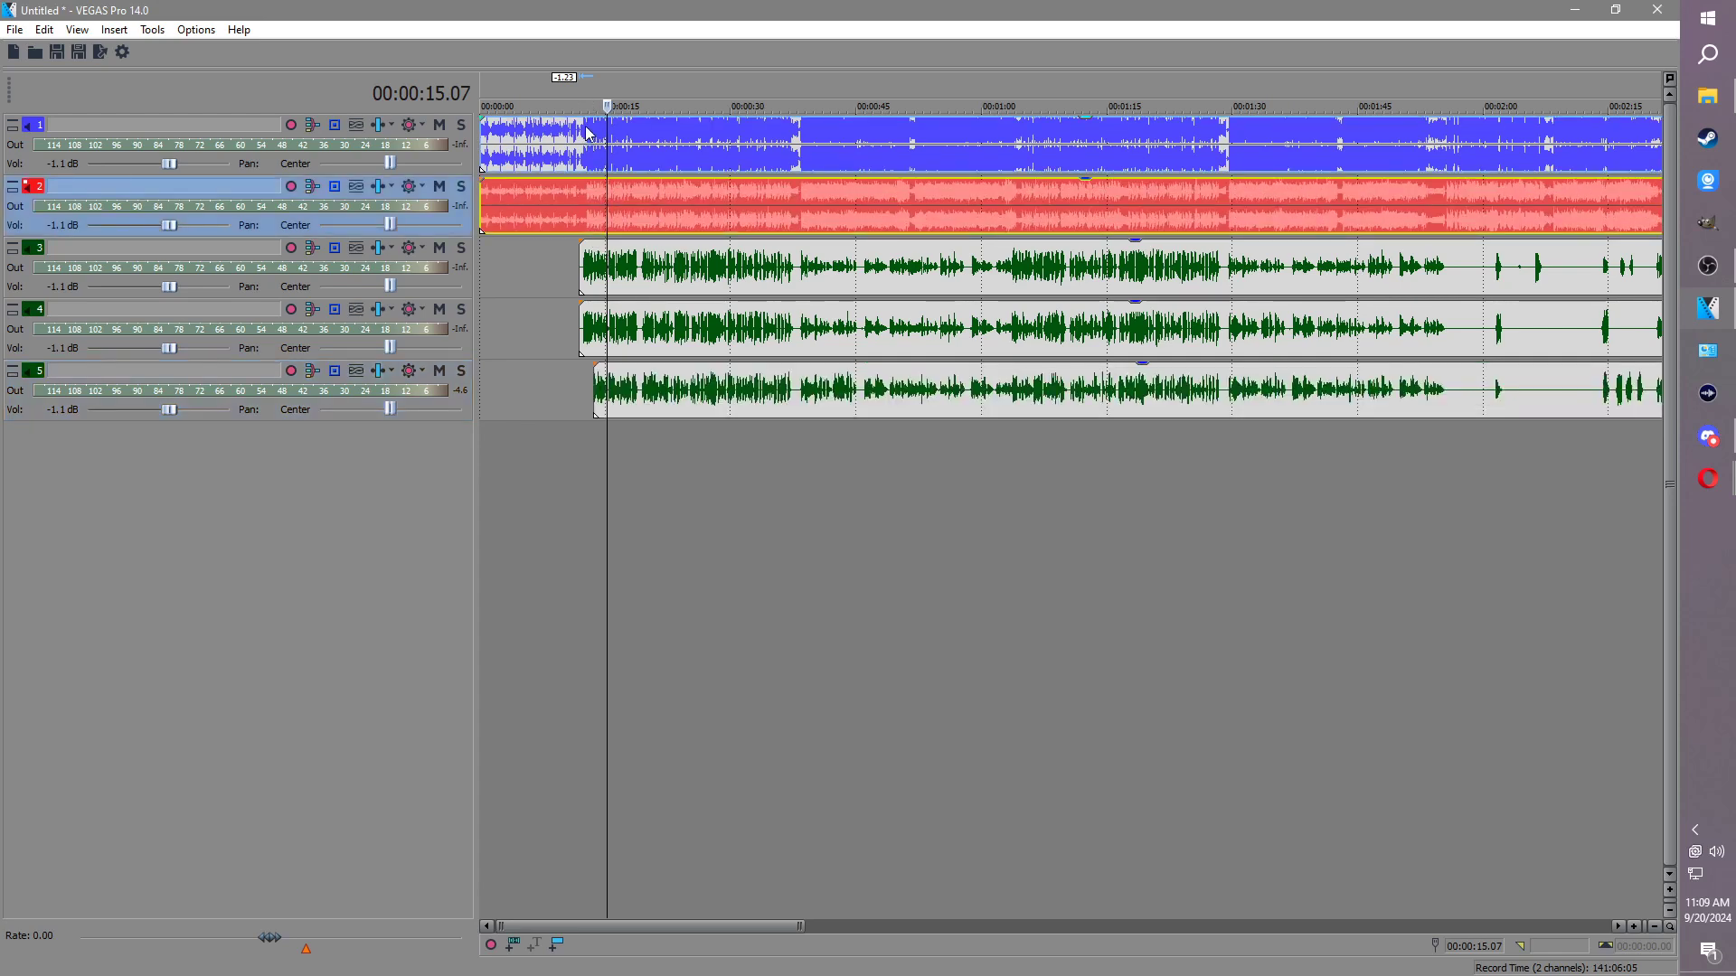
pyautogui.click(583, 131)
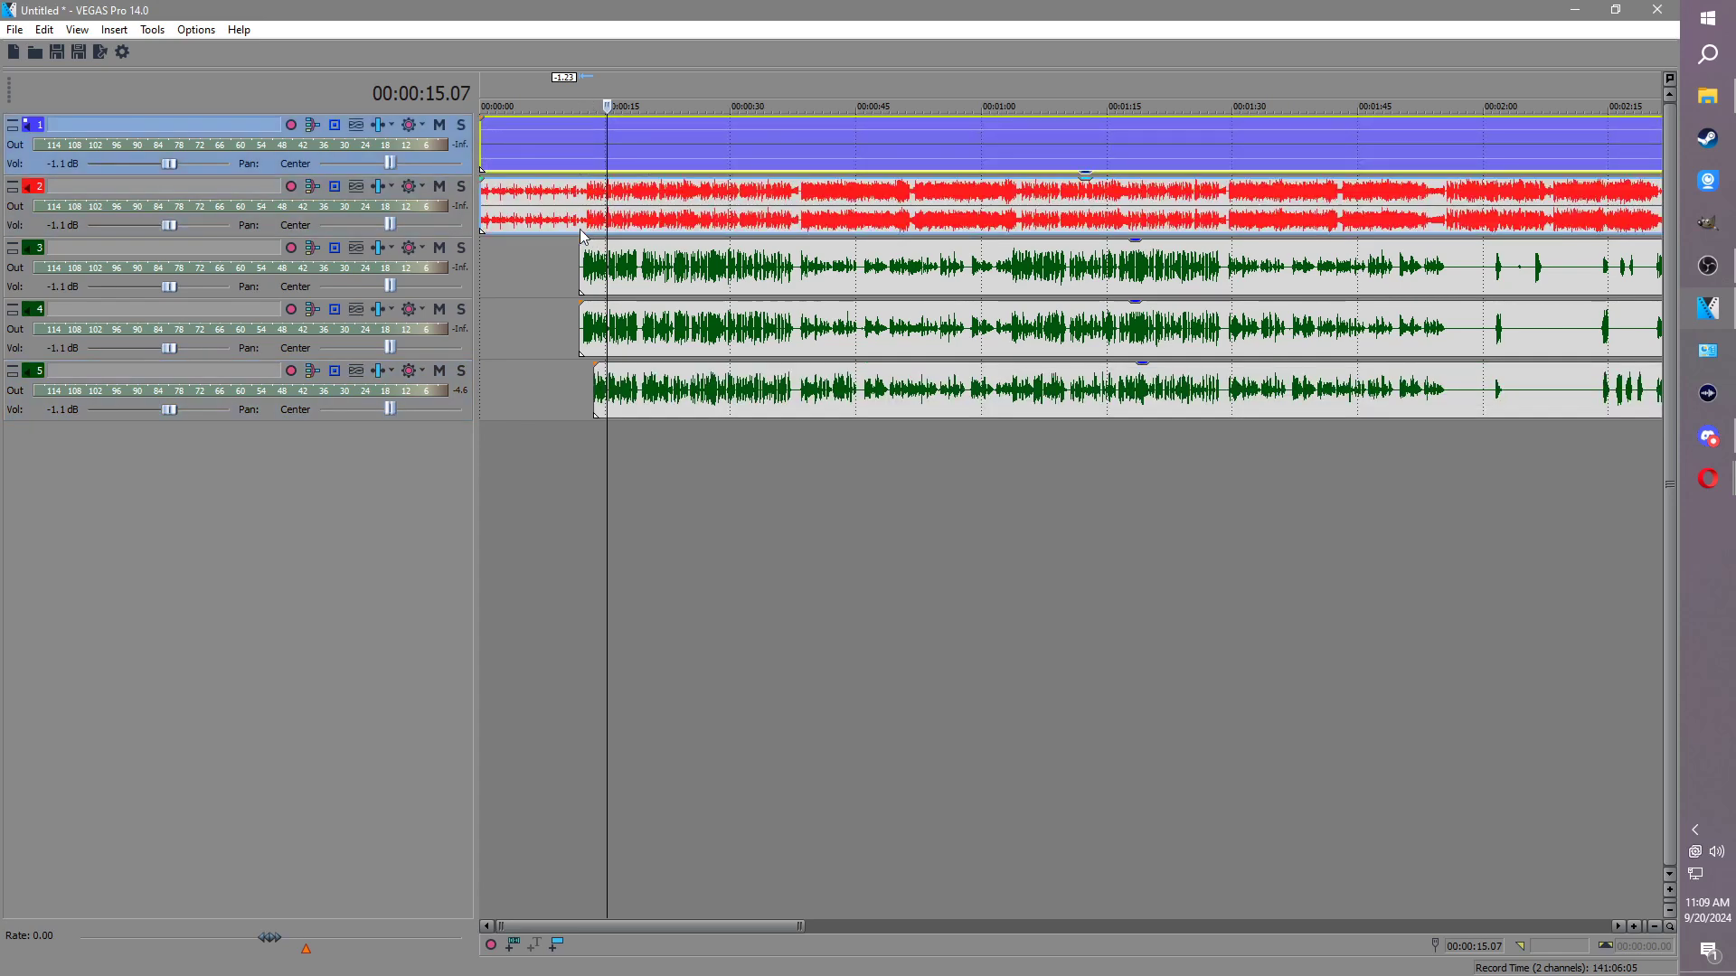
# Step: Solo tracks 2 and 3 and play the mix from the start of the vocals at about 00:00:11.26
pyautogui.click(462, 192)
pyautogui.click(462, 250)
pyautogui.click(581, 215)
pyautogui.scroll(4, 801, 382)
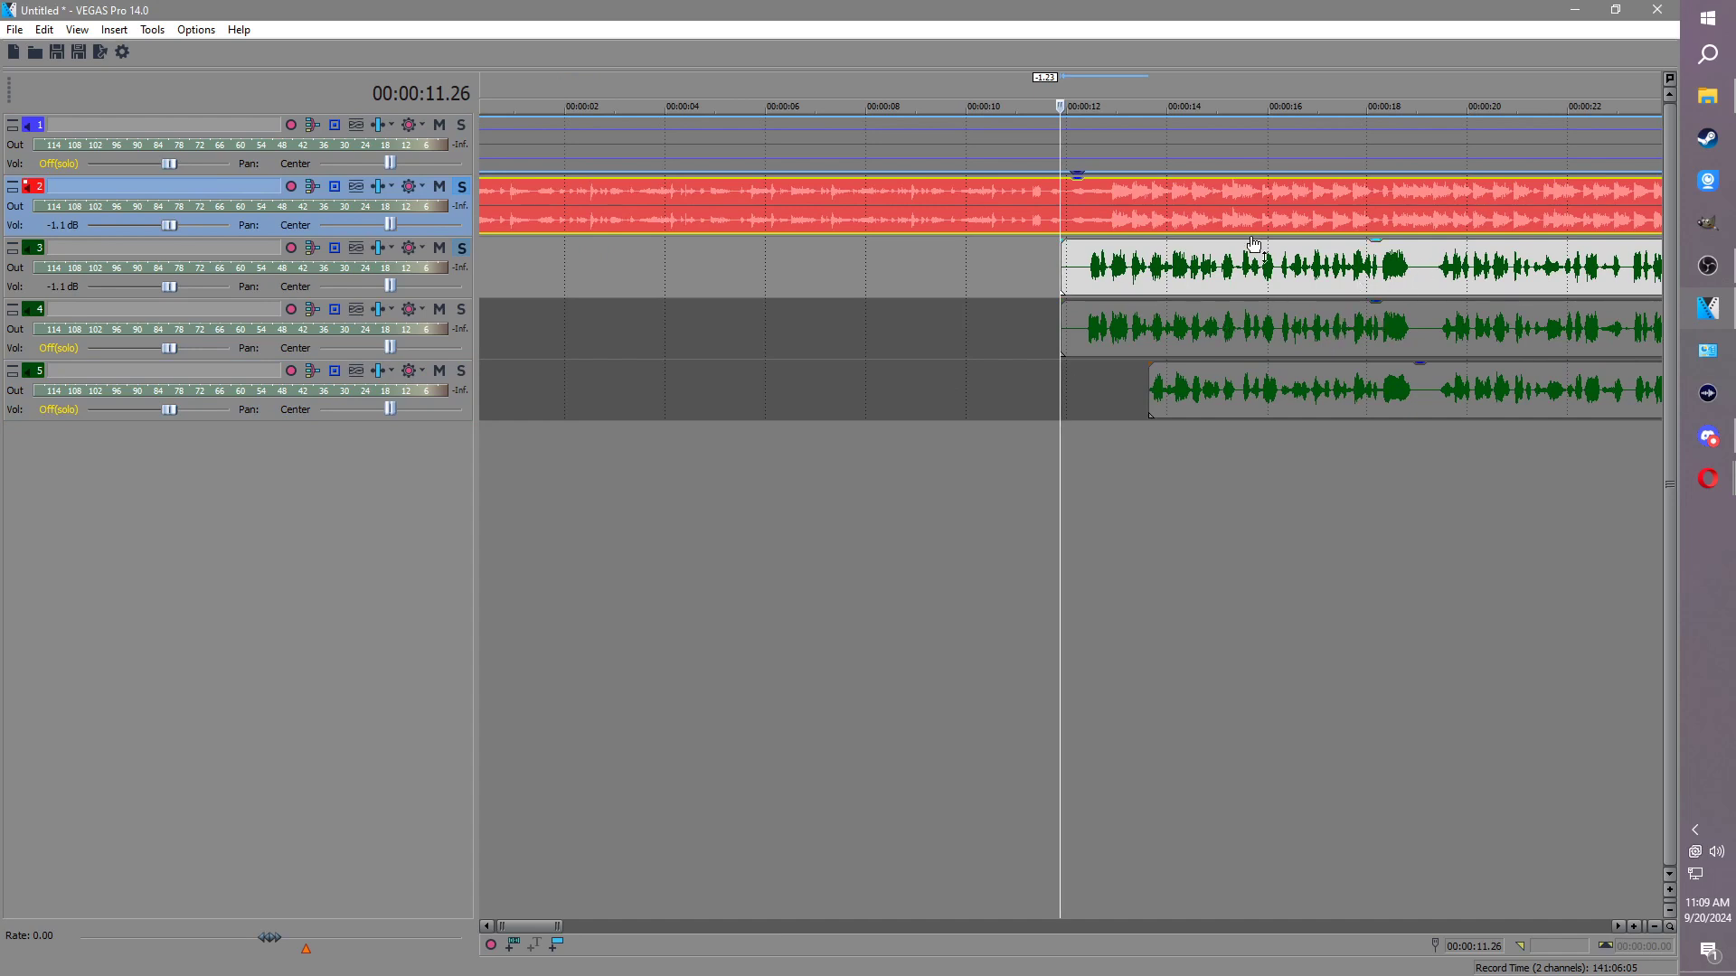
pyautogui.press('space')
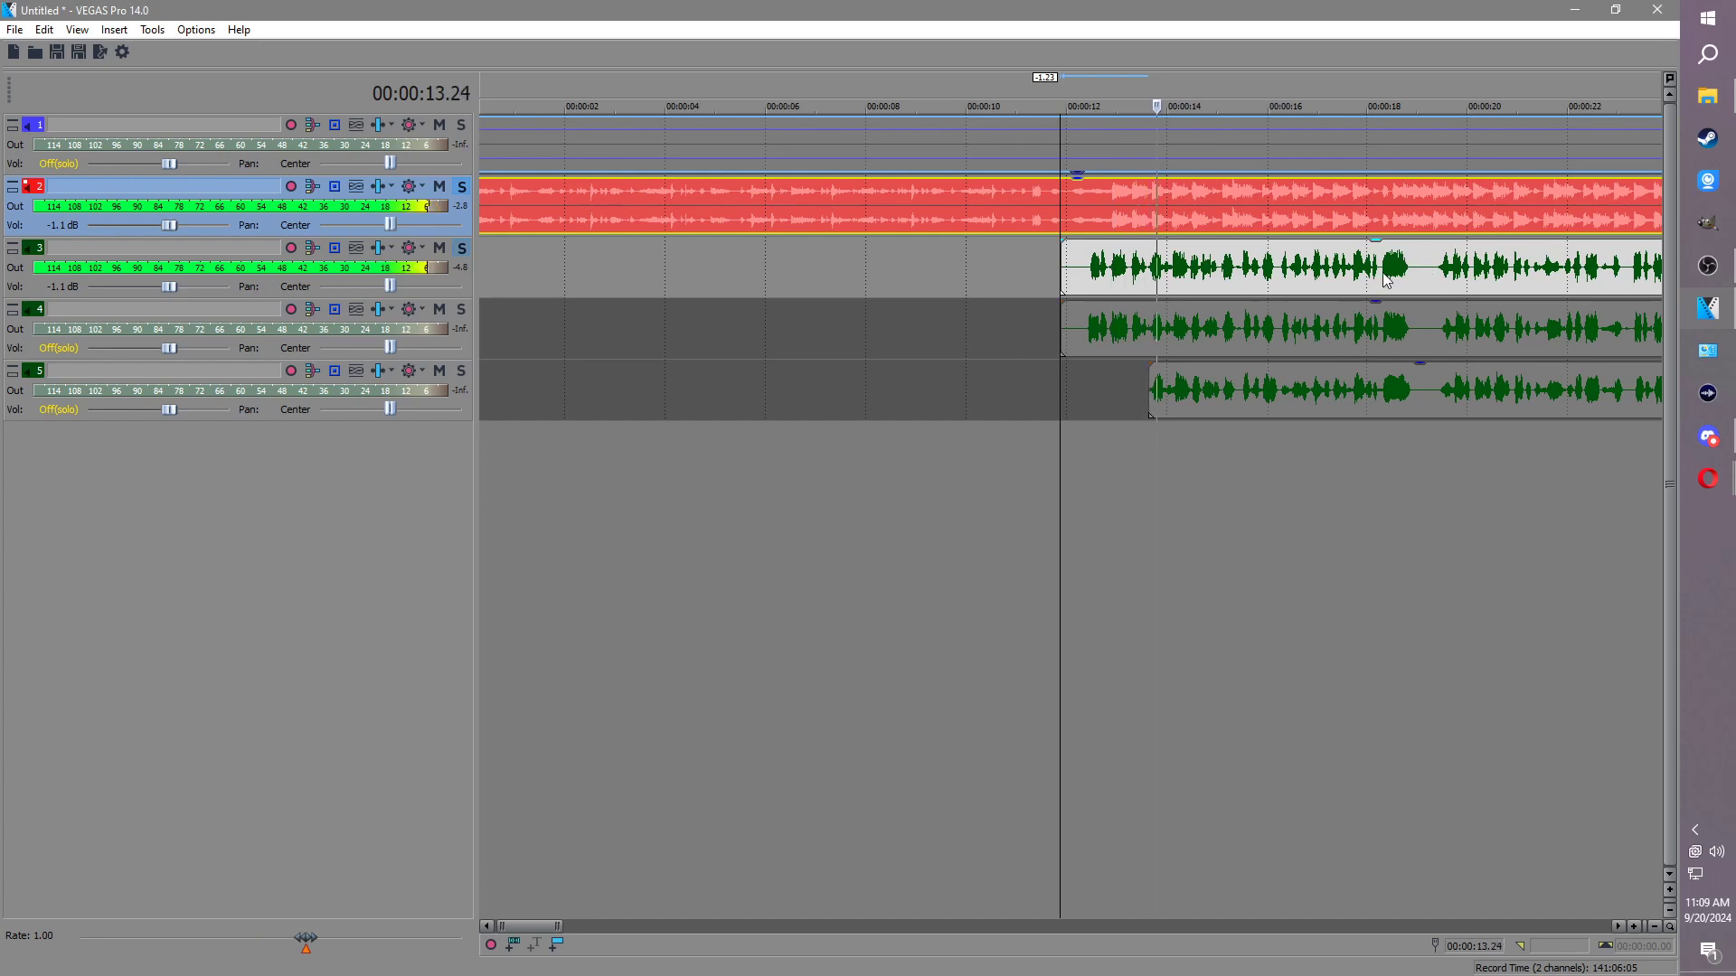
# Step: Split the vocal events on tracks 3, 4 and 5 in the pause at 00:00:19.05
pyautogui.click(1442, 266)
pyautogui.scroll(-1, 1483, 268)
pyautogui.scroll(2, 1265, 302)
pyautogui.scroll(-2, 1110, 328)
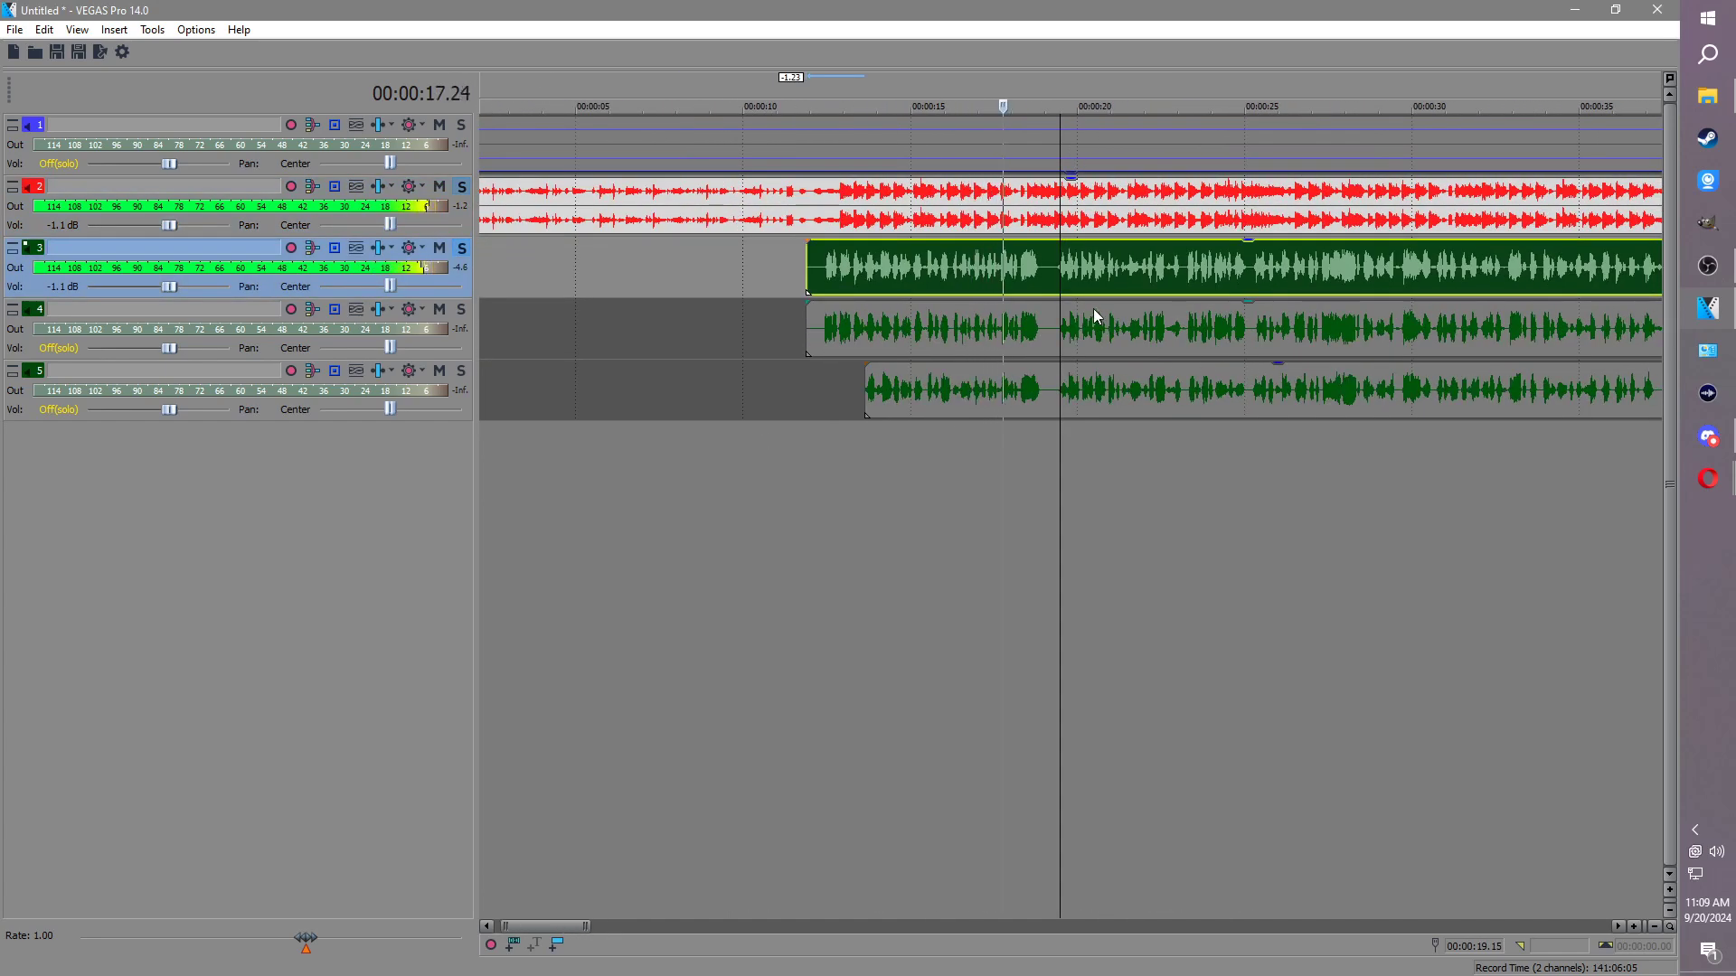
pyautogui.click(1051, 310)
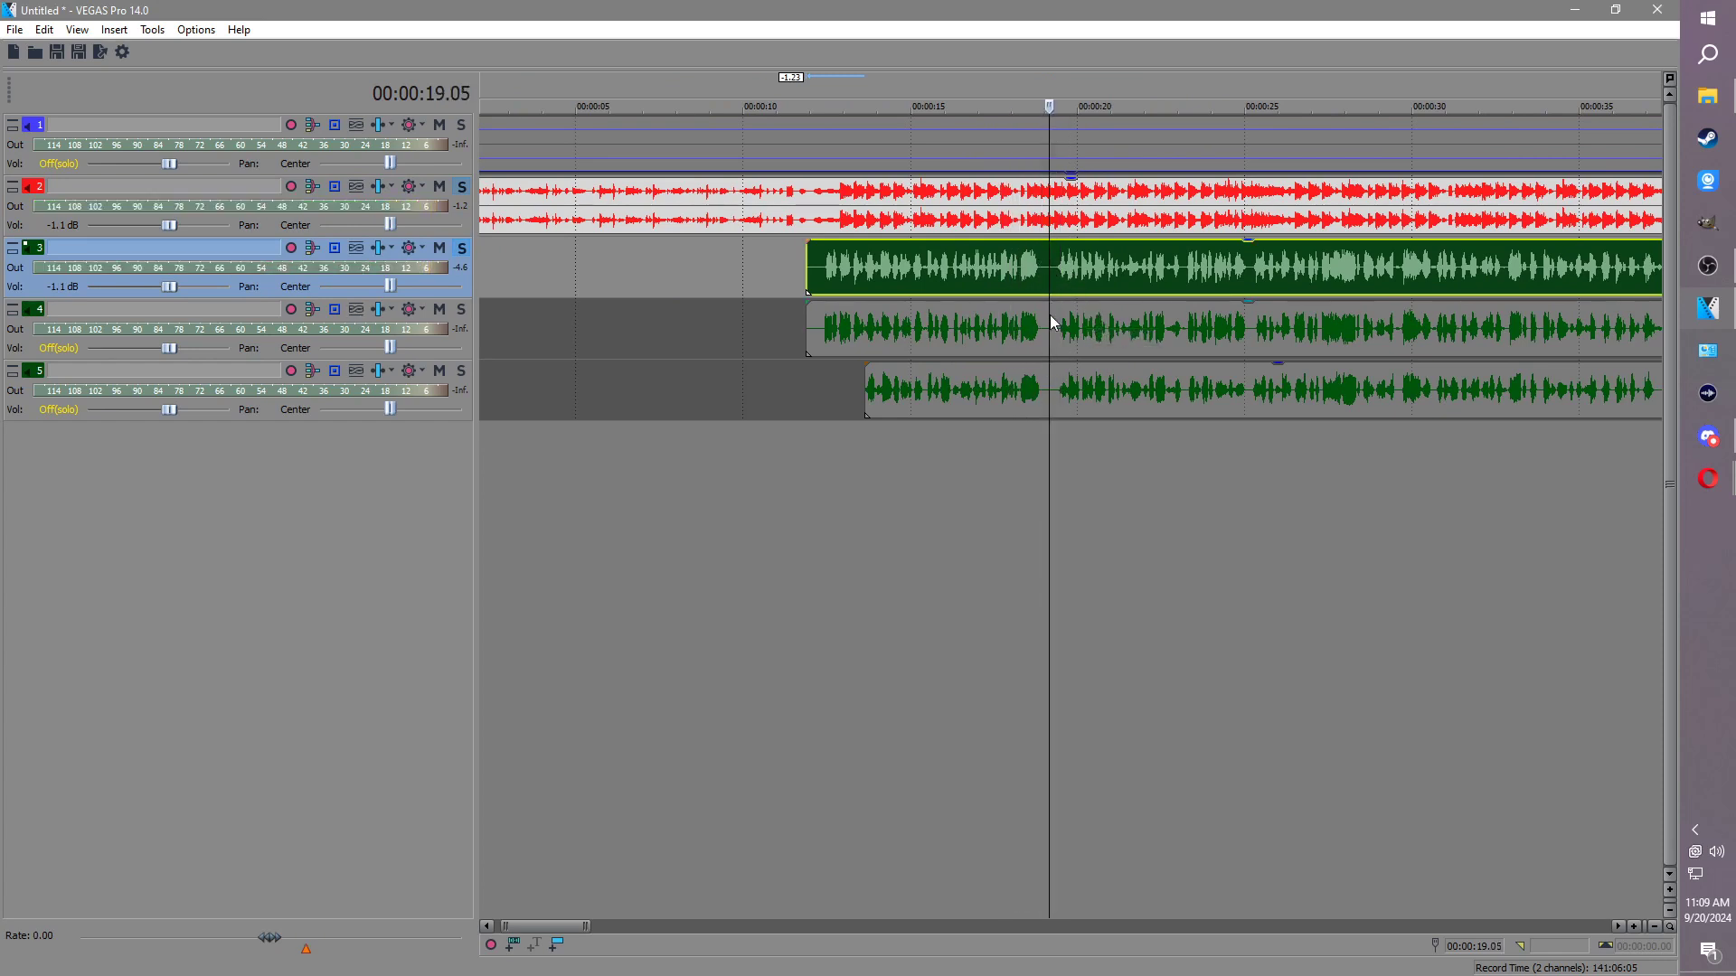
pyautogui.press('s')
pyautogui.click(1054, 311)
pyautogui.press('s')
pyautogui.click(1044, 398)
pyautogui.press('s')
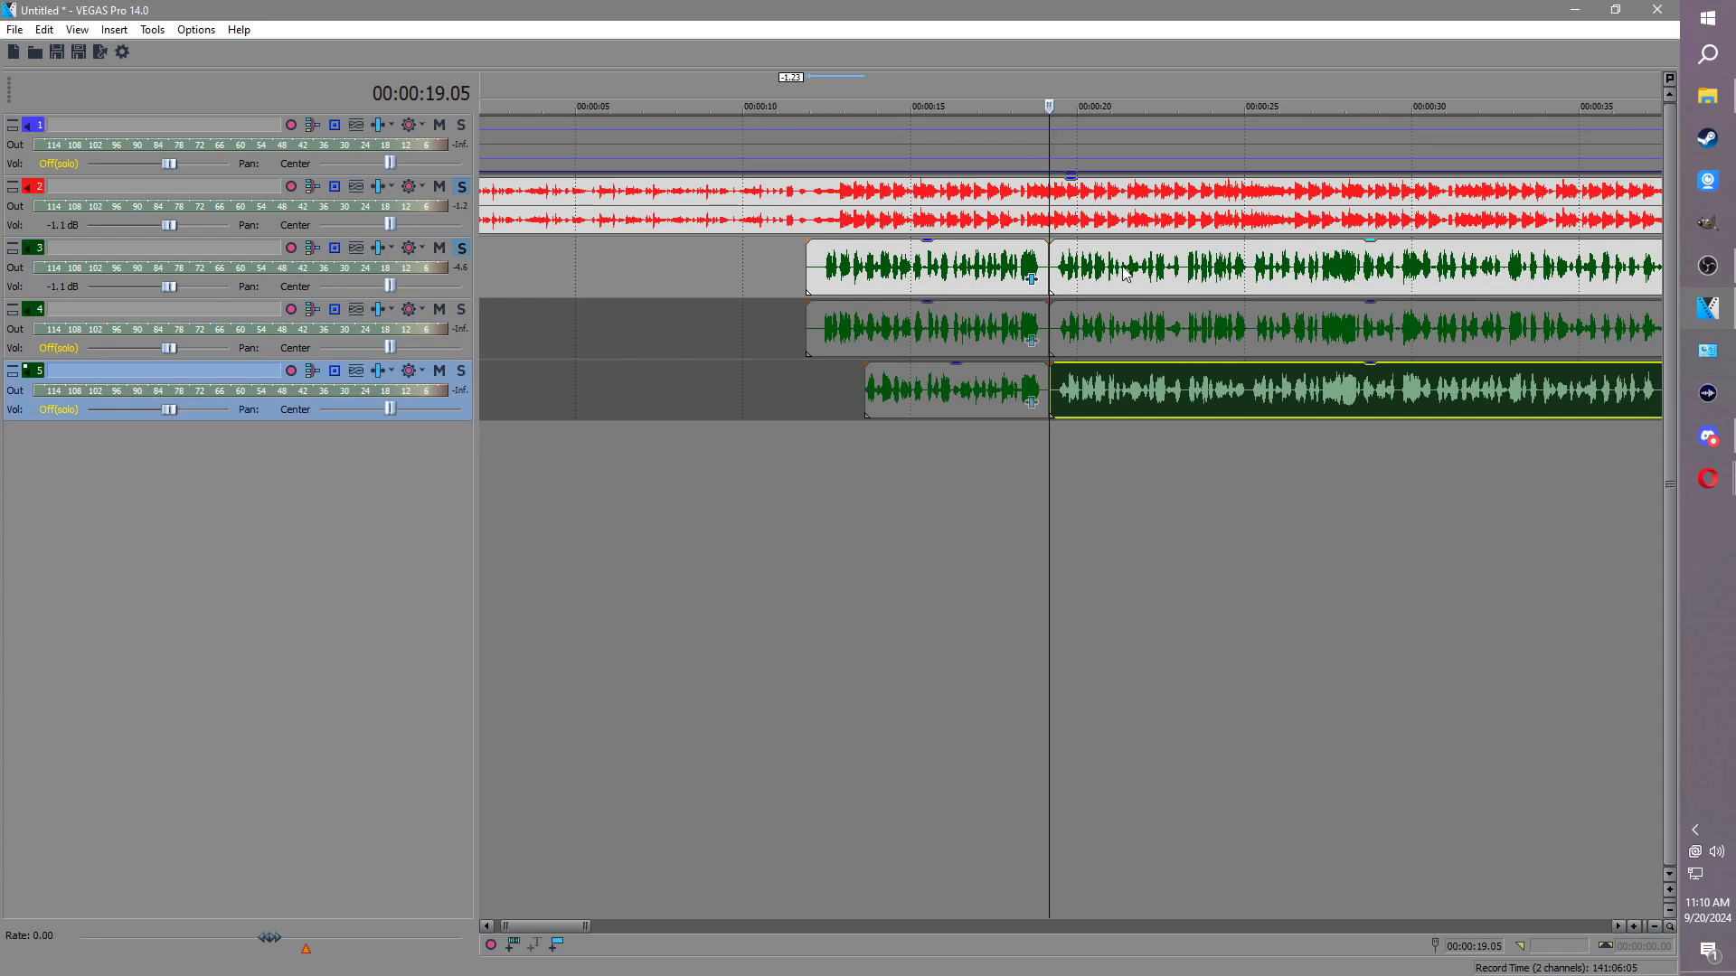
# Step: Play the soloed instrumental and track 3 vocal from about 00:00:19.17
pyautogui.click(1060, 263)
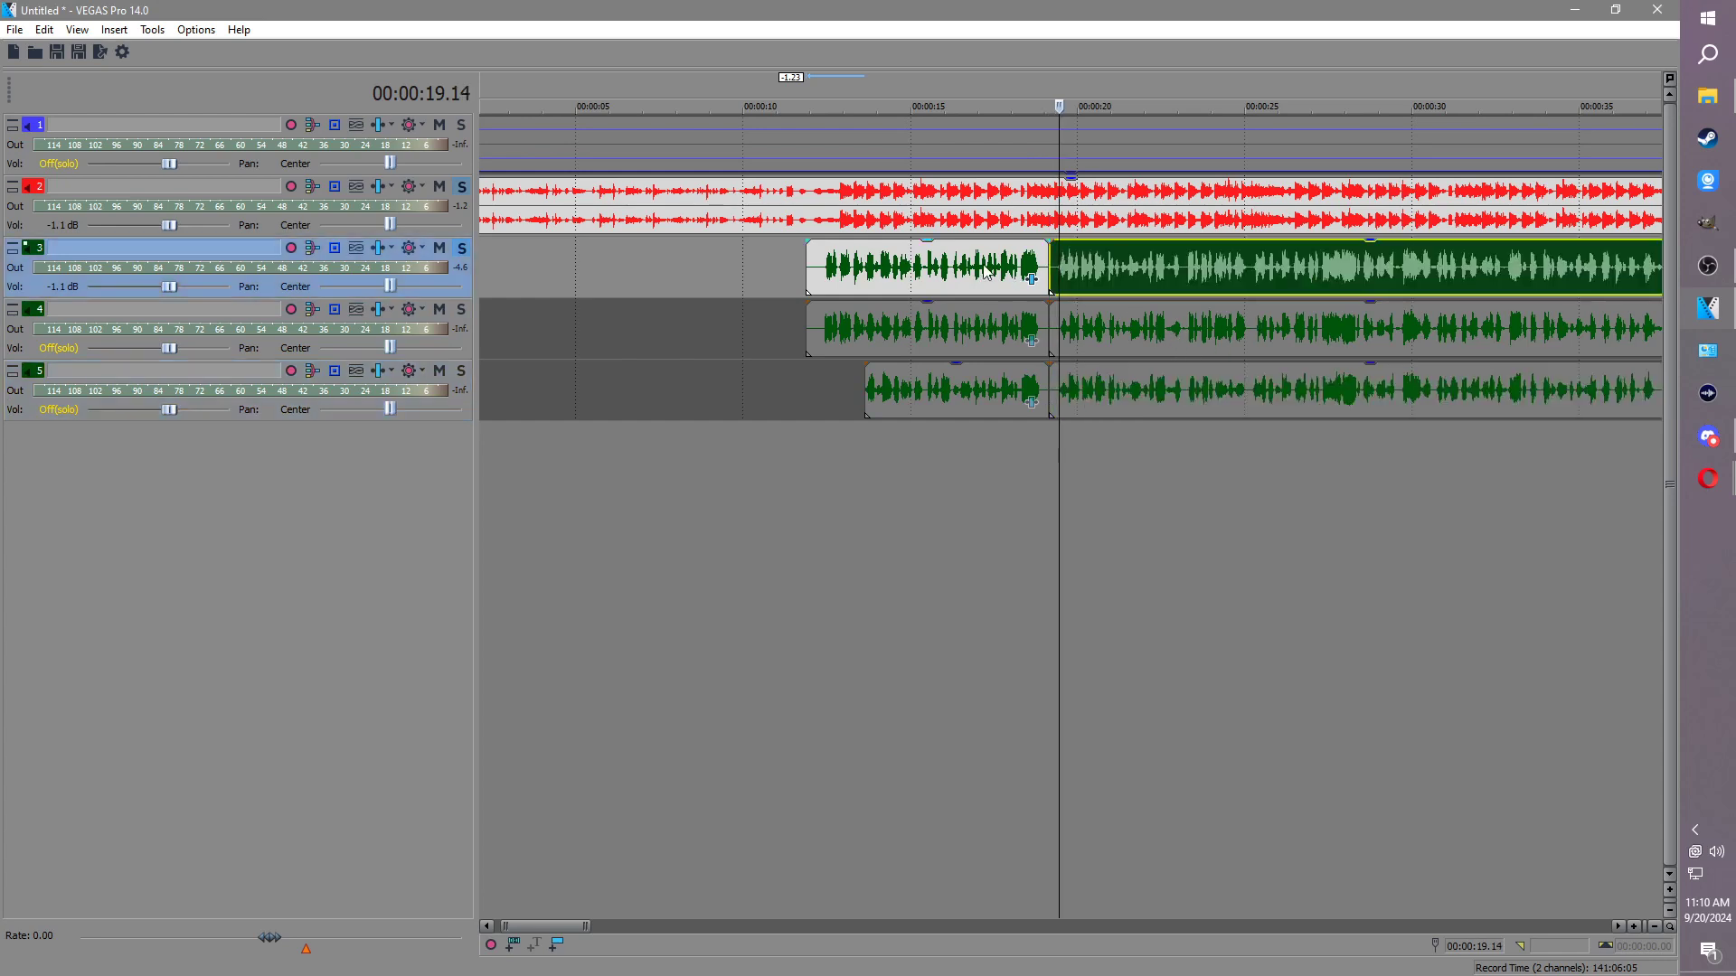
pyautogui.click(913, 257)
pyautogui.click(1062, 273)
pyautogui.press('space')
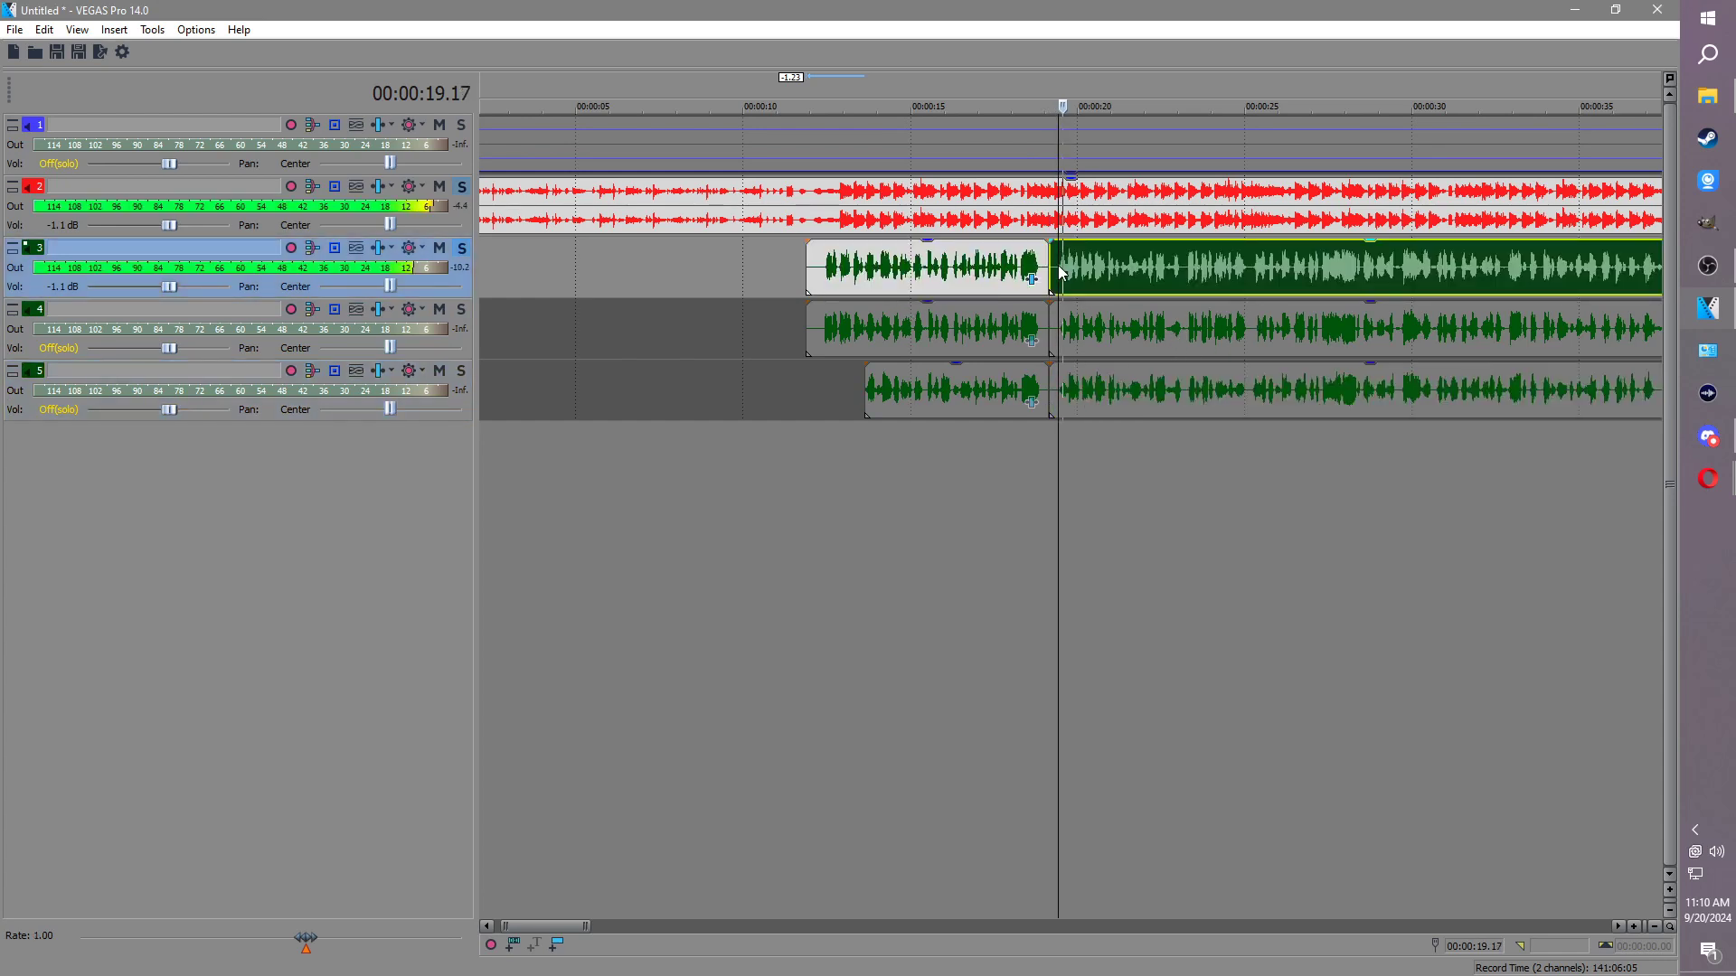
pyautogui.scroll(5, 1148, 271)
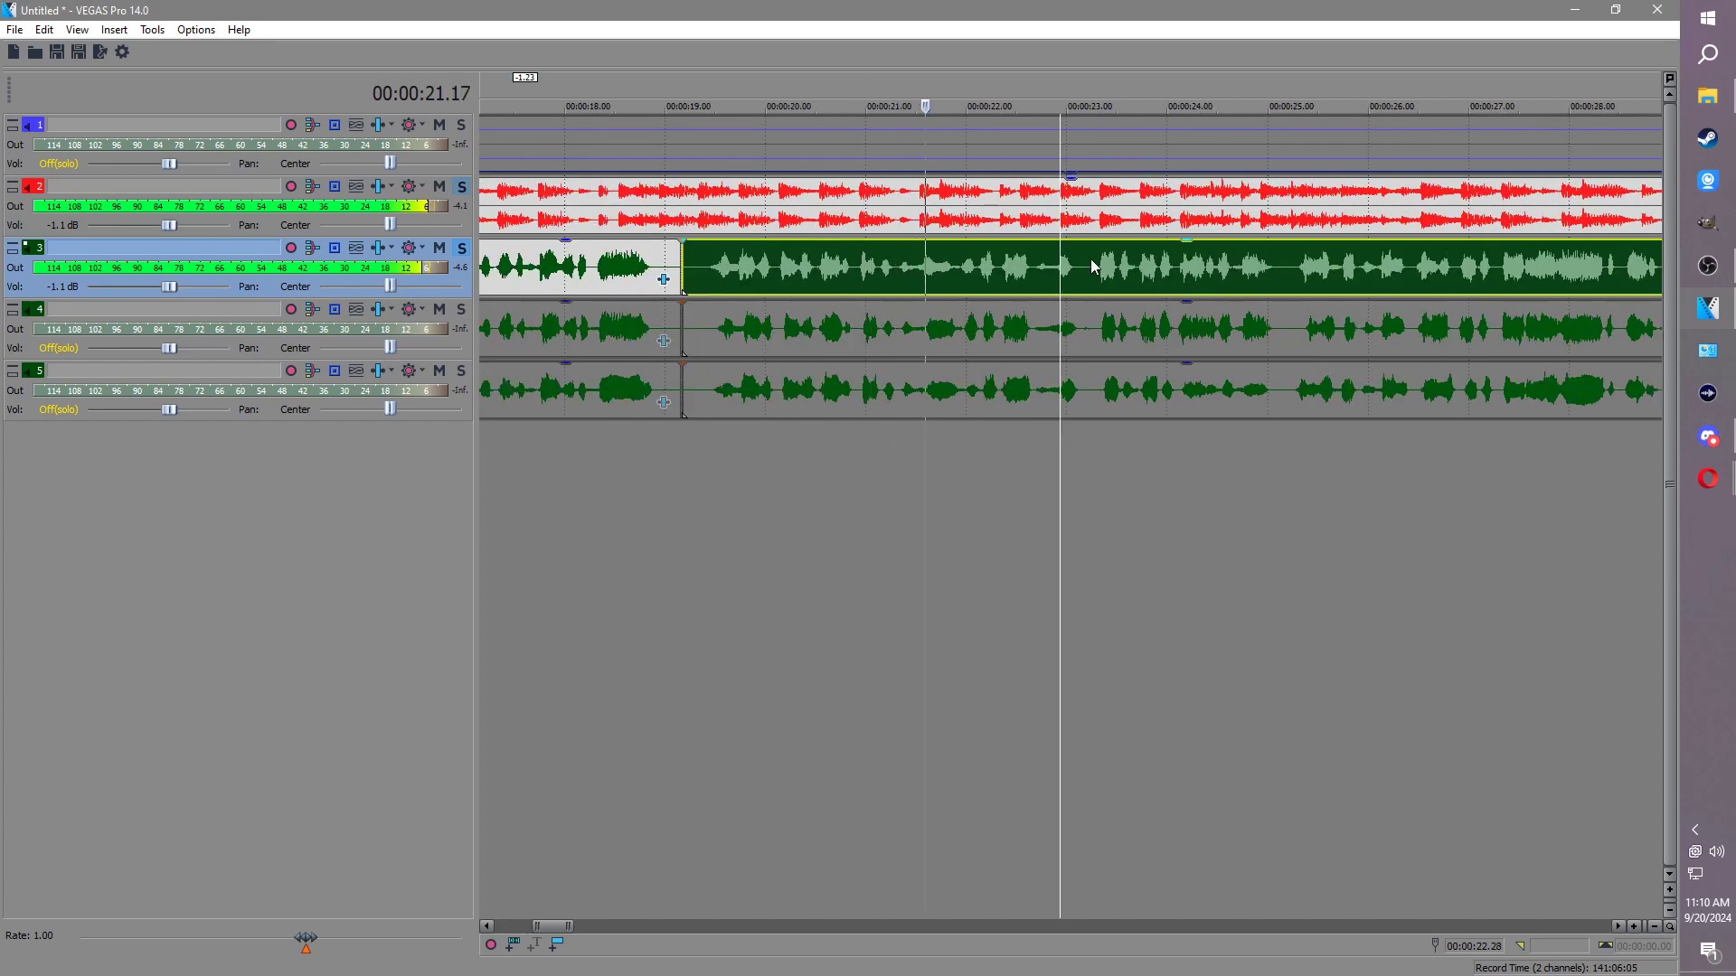
# Step: Split the vocal events on tracks 3, 4 and 5 at 00:00:25.05
pyautogui.click(1283, 282)
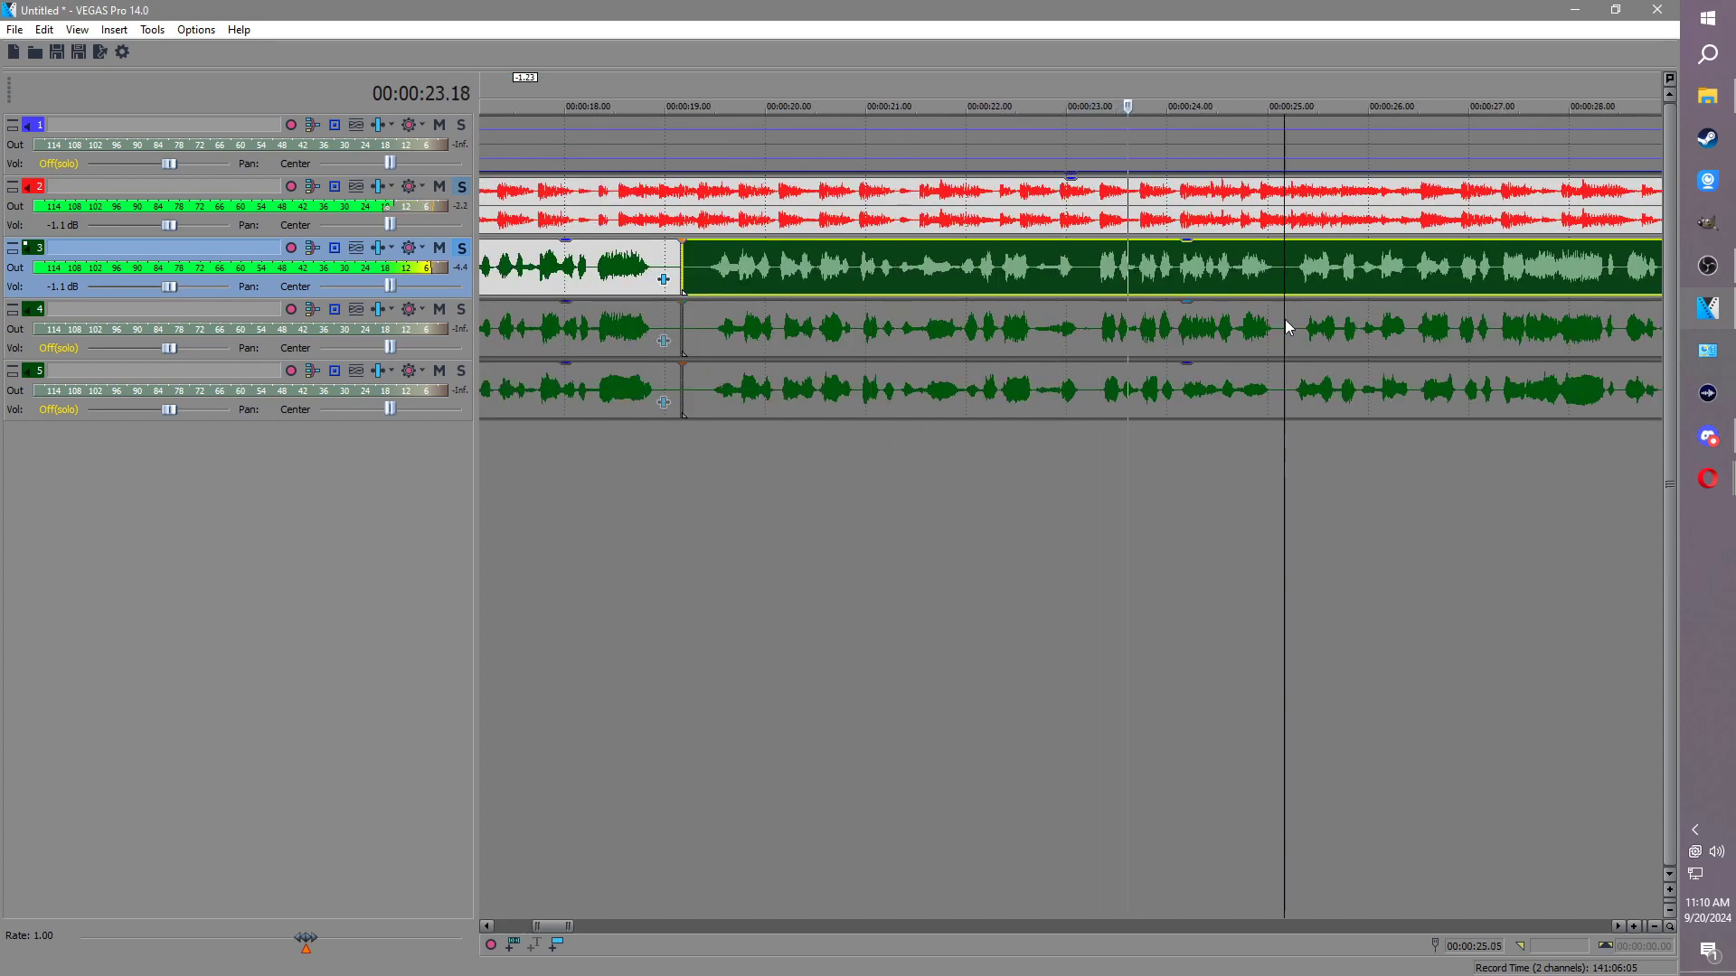
pyautogui.press('s')
pyautogui.click(1287, 328)
pyautogui.press('s')
pyautogui.click(1289, 389)
pyautogui.press('s')
# Step: Play on from about 00:00:25 and split the vocal events on tracks 3, 4 and 5 at 00:00:37.26
pyautogui.scroll(-5, 1293, 385)
pyautogui.press('Return')
pyautogui.press('space')
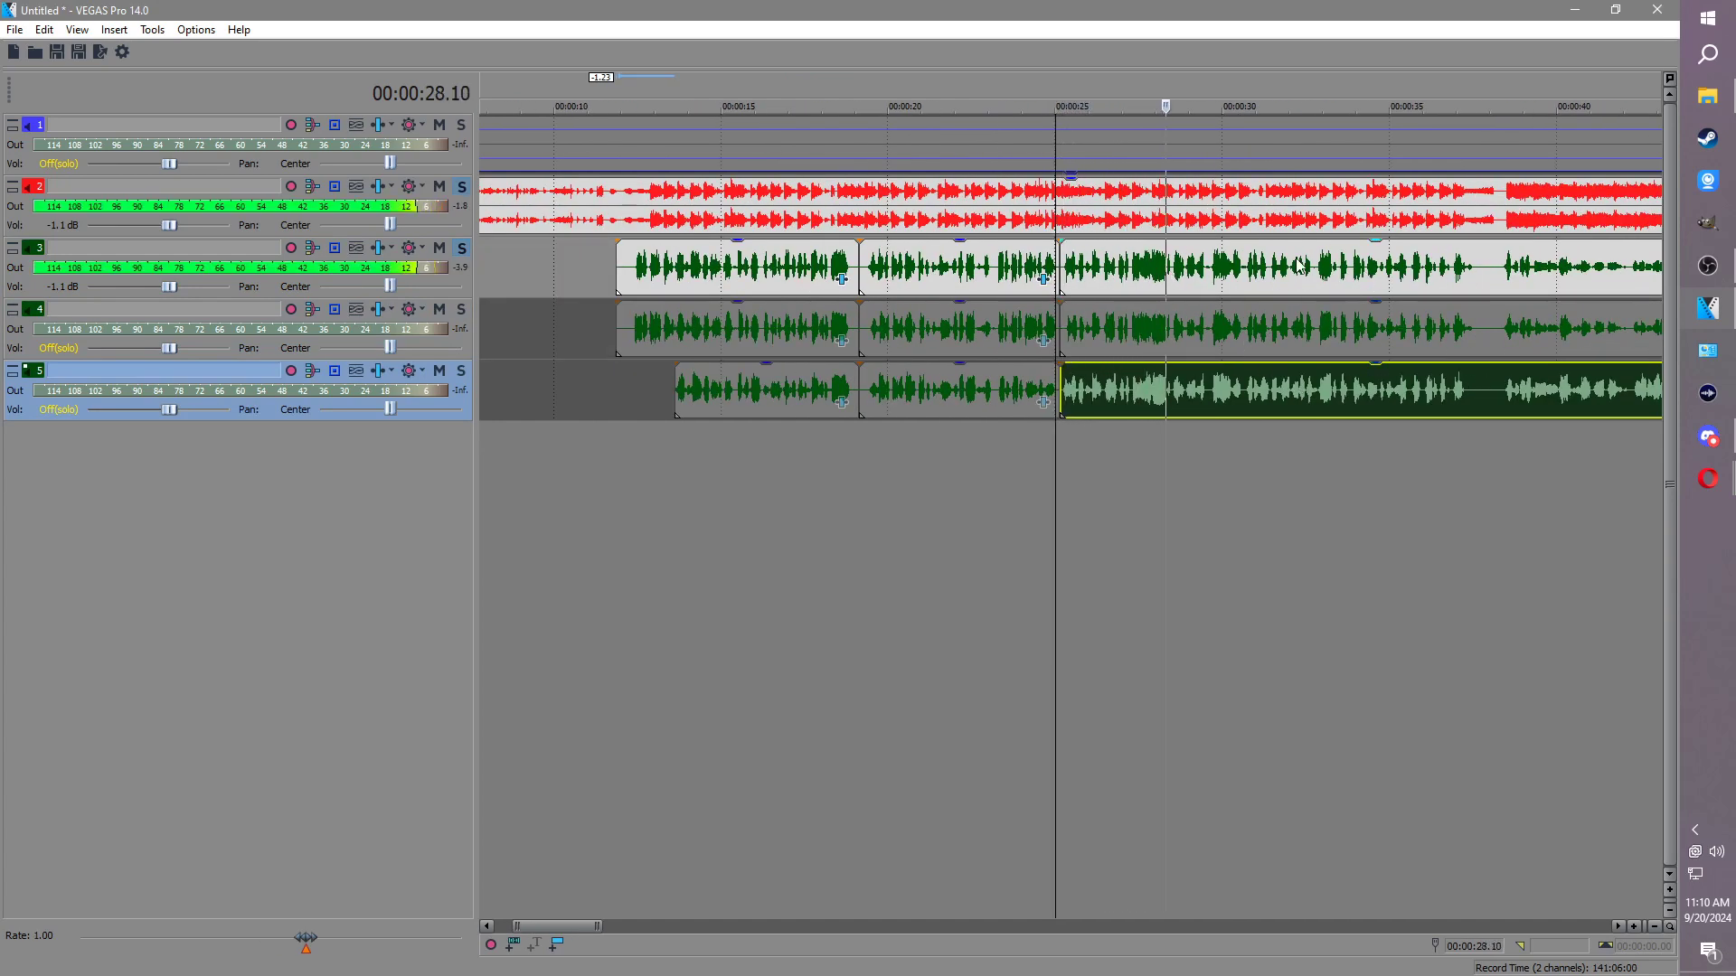
pyautogui.click(1300, 267)
pyautogui.scroll(3, 1307, 282)
pyautogui.scroll(-2, 1332, 312)
pyautogui.click(1335, 290)
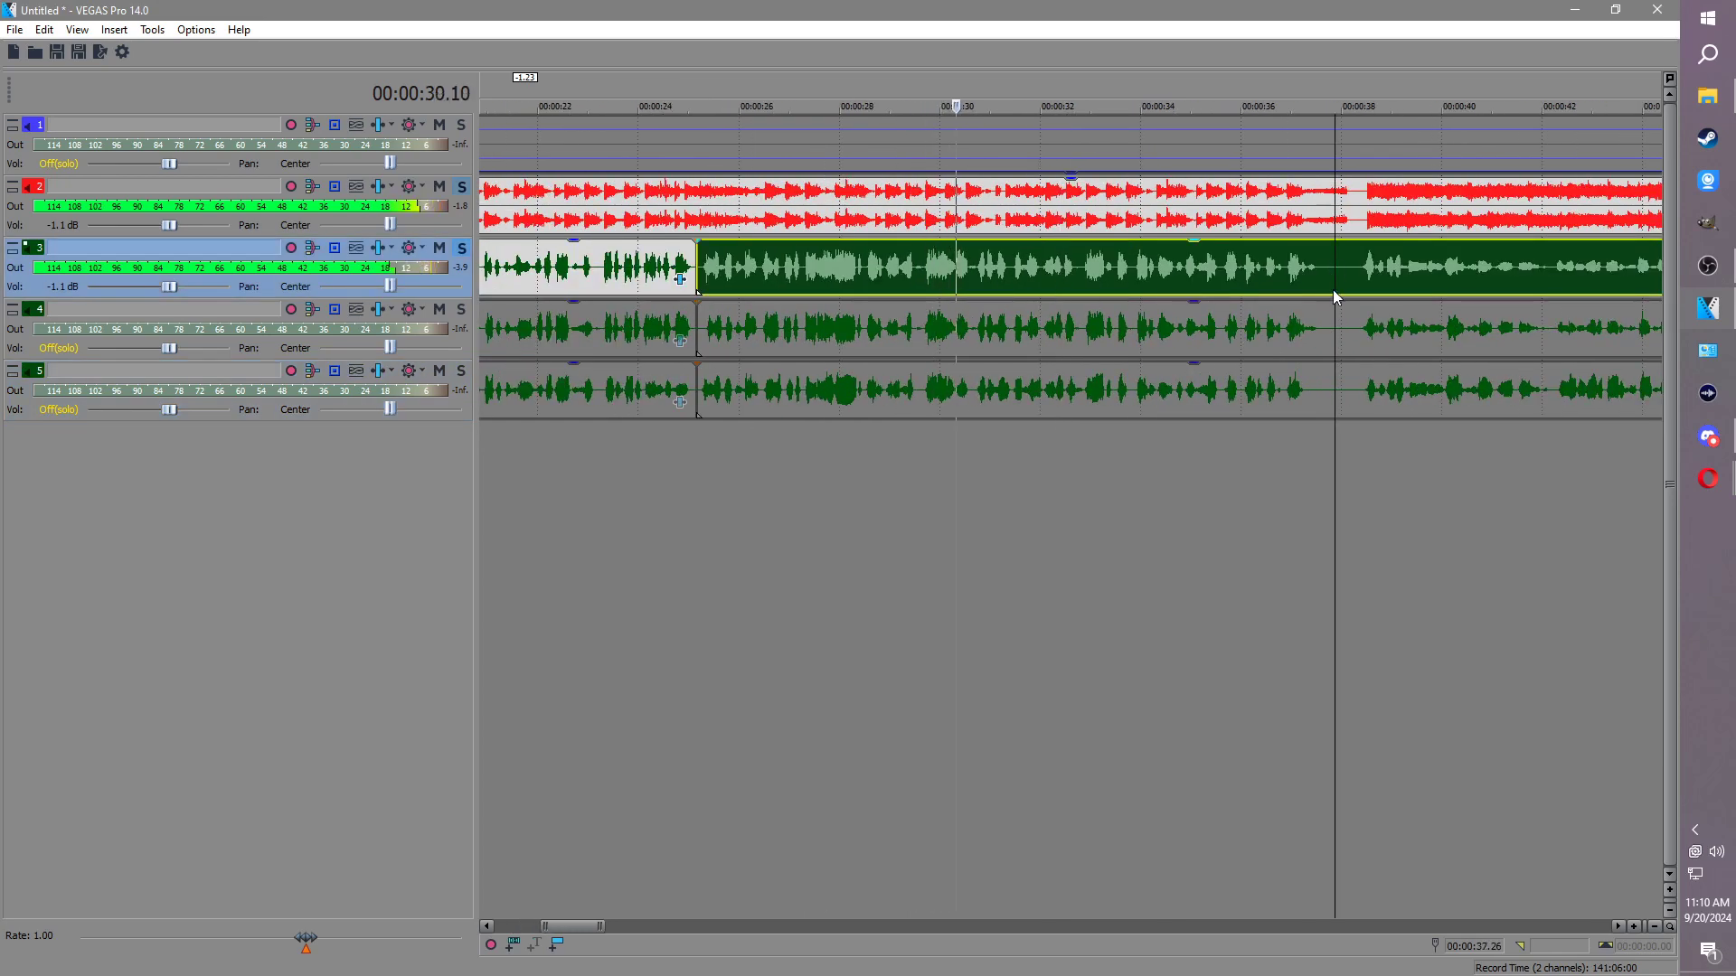
pyautogui.press('s')
pyautogui.click(1334, 327)
pyautogui.press('s')
pyautogui.click(1338, 399)
pyautogui.press('s')
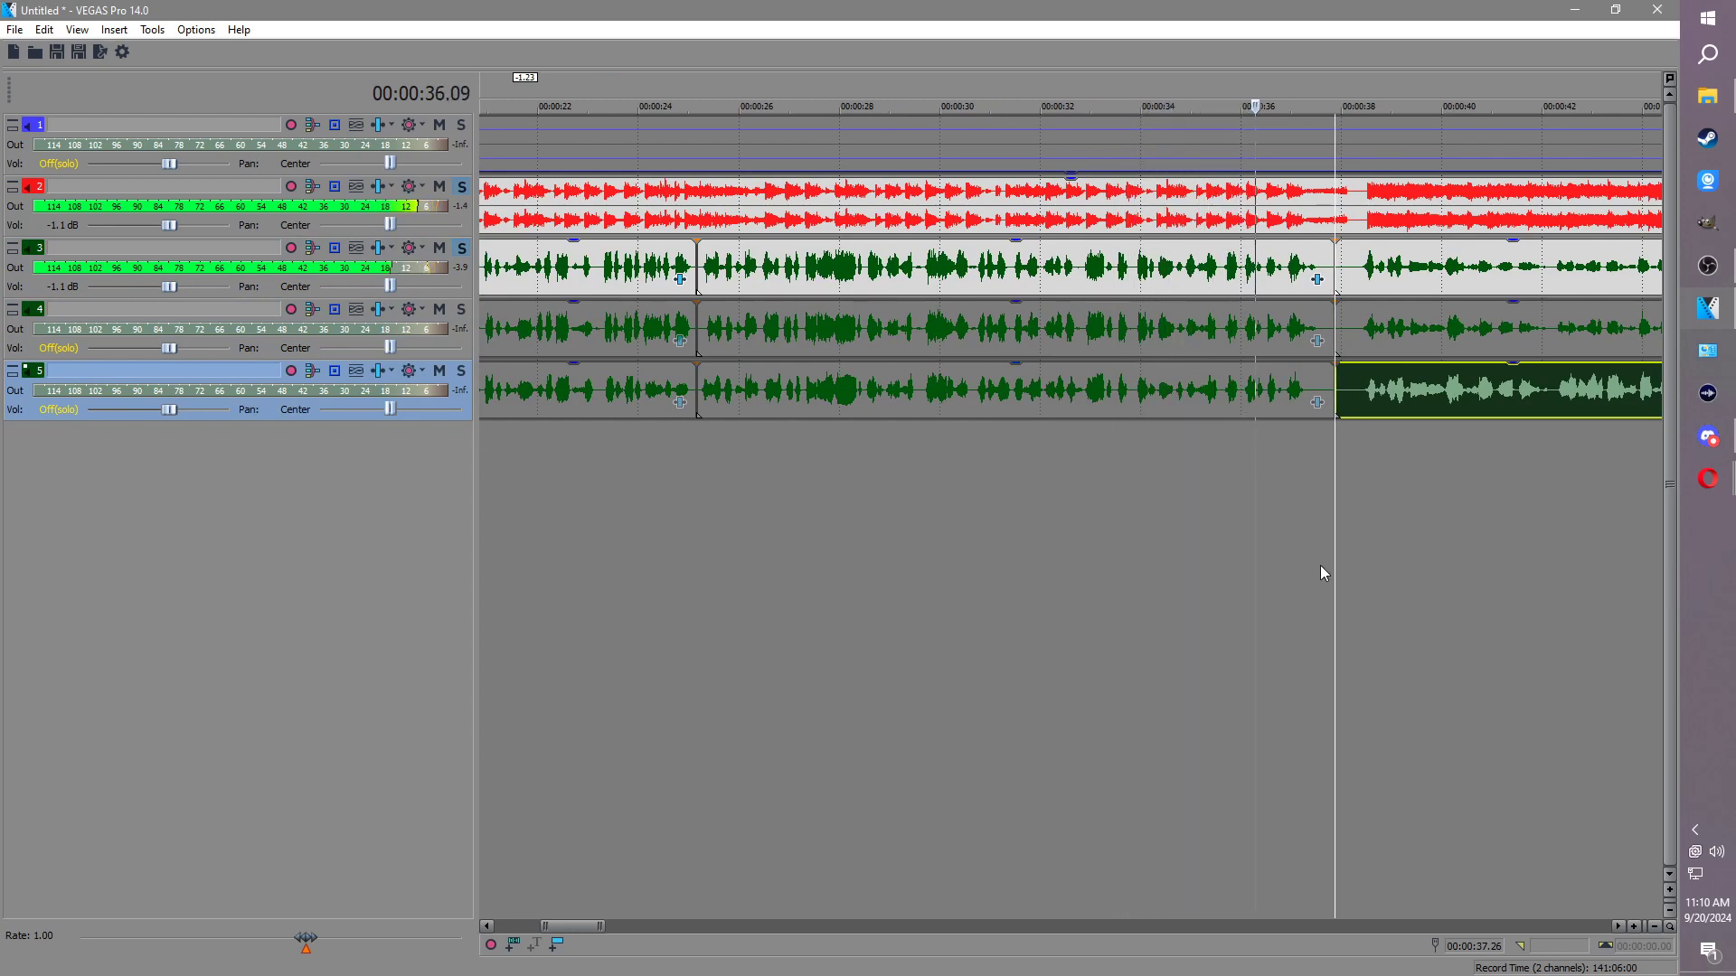
# Step: Pause playback and place the cursor on the track 2 instrumental at 00:00:37.26
pyautogui.press('Return')
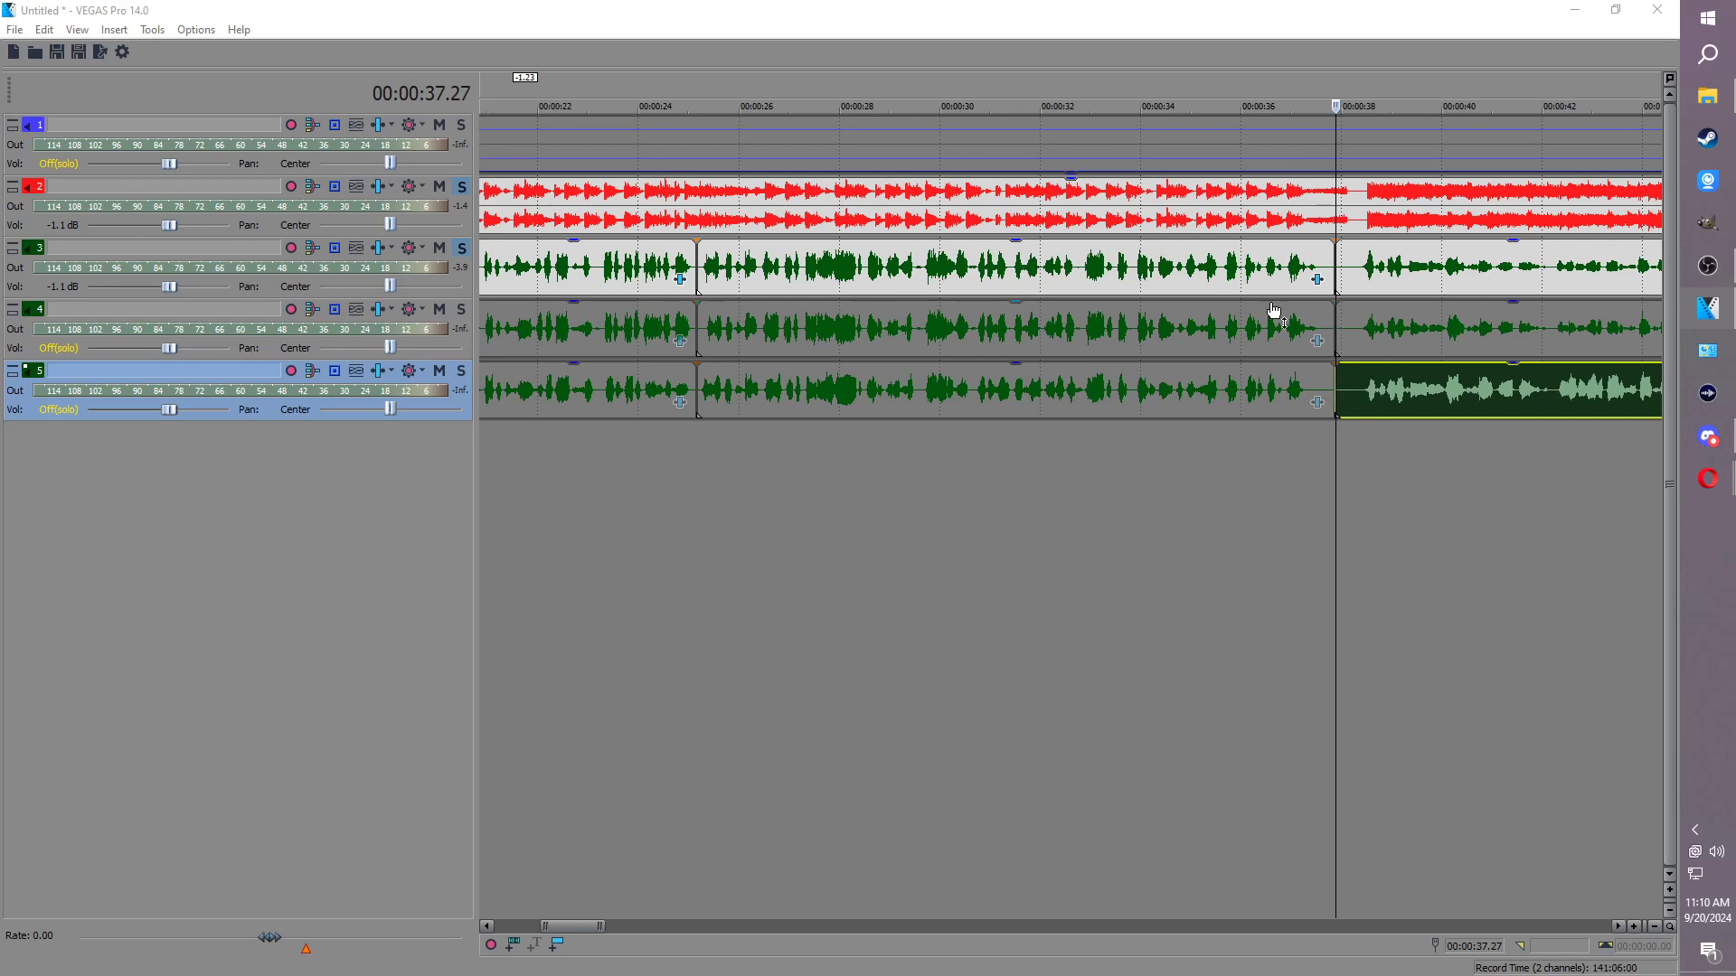
pyautogui.click(1136, 208)
pyautogui.press('Return')
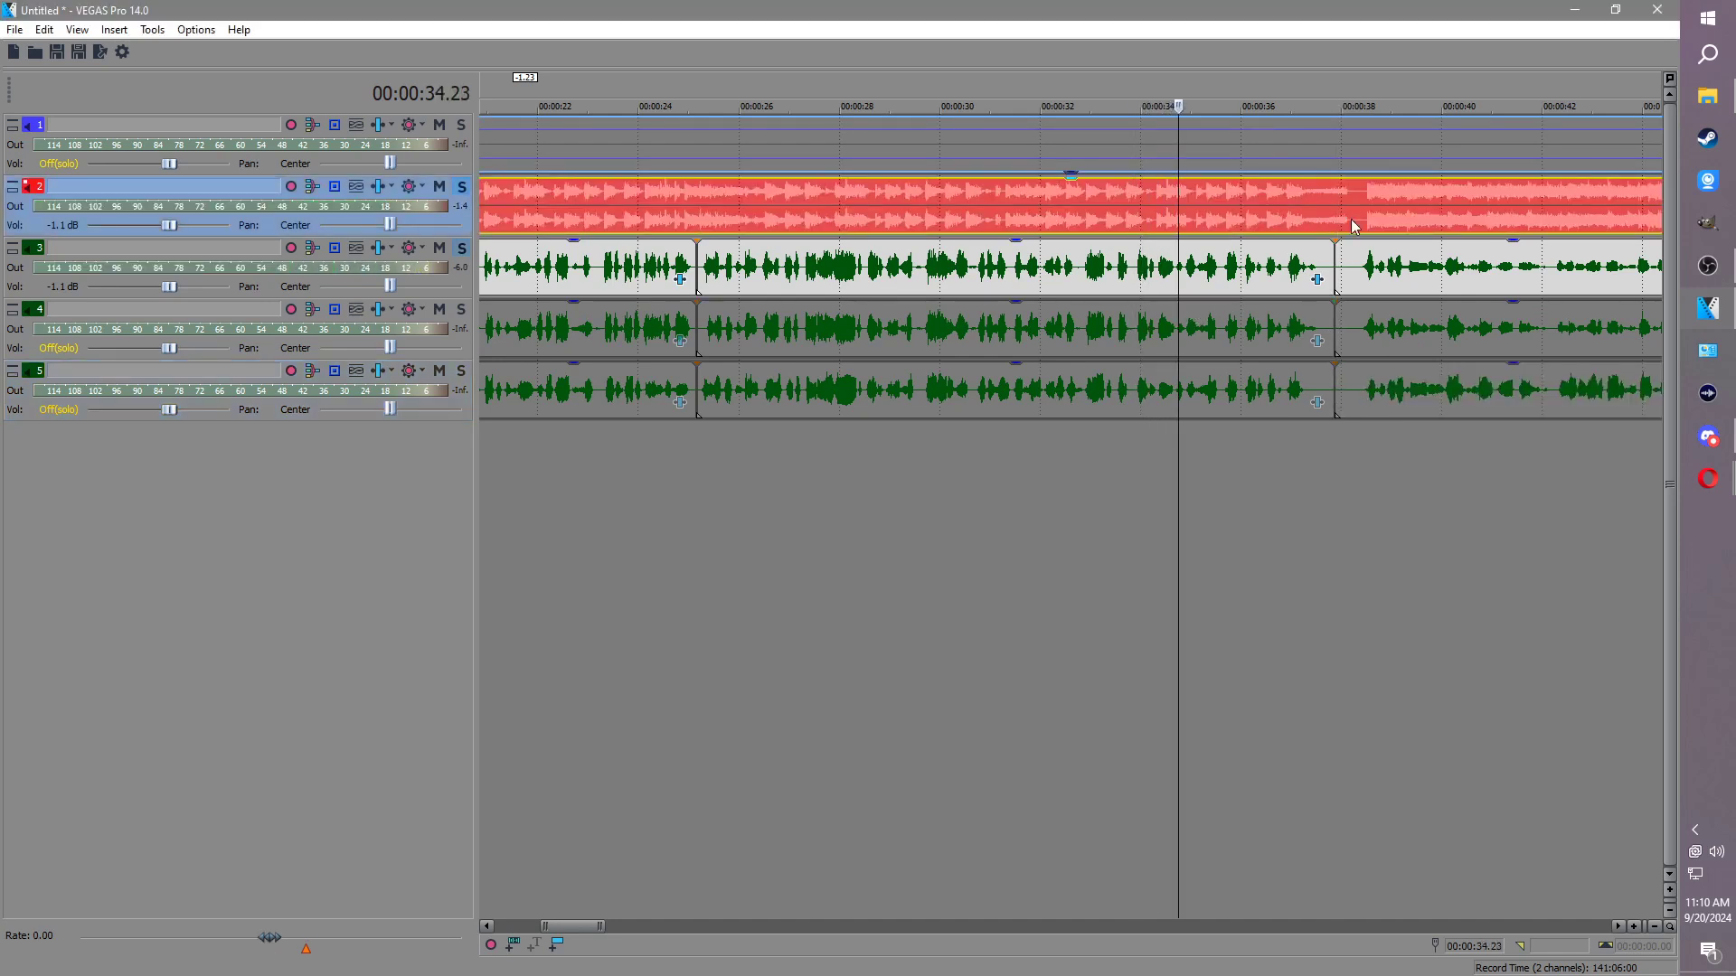
pyautogui.click(1334, 217)
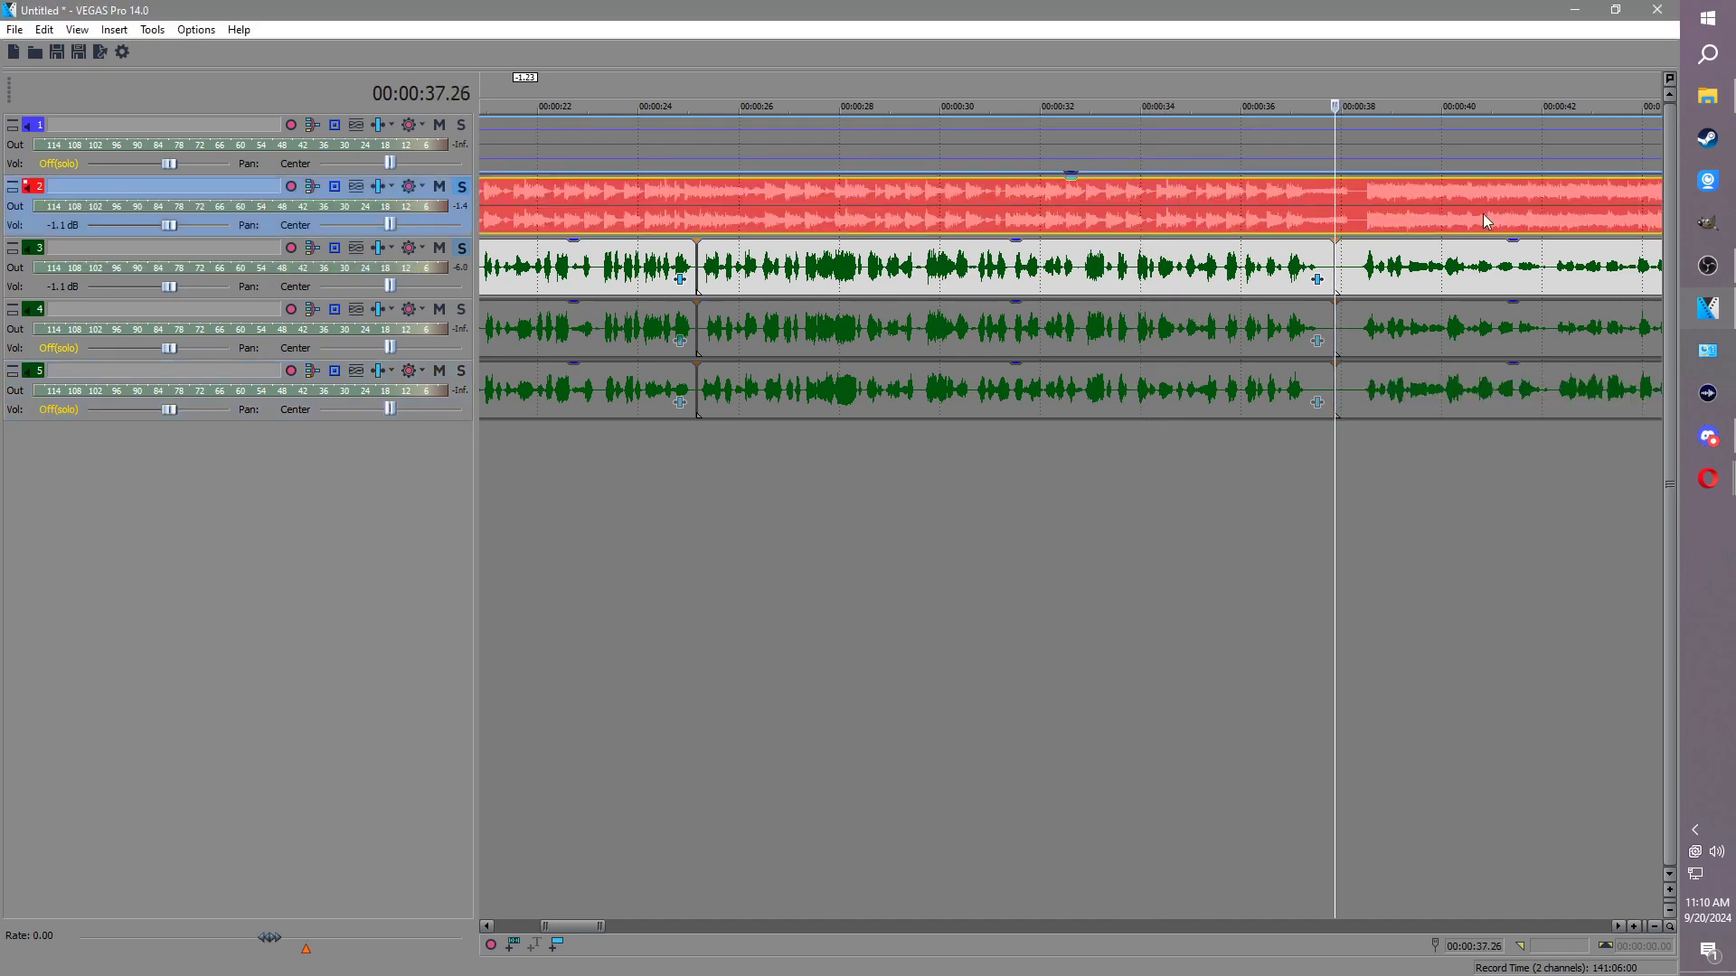
# Step: Switch to Wave Link, examine the Wave:1 microphone's input gain settings, and minimize the window
pyautogui.click(1707, 393)
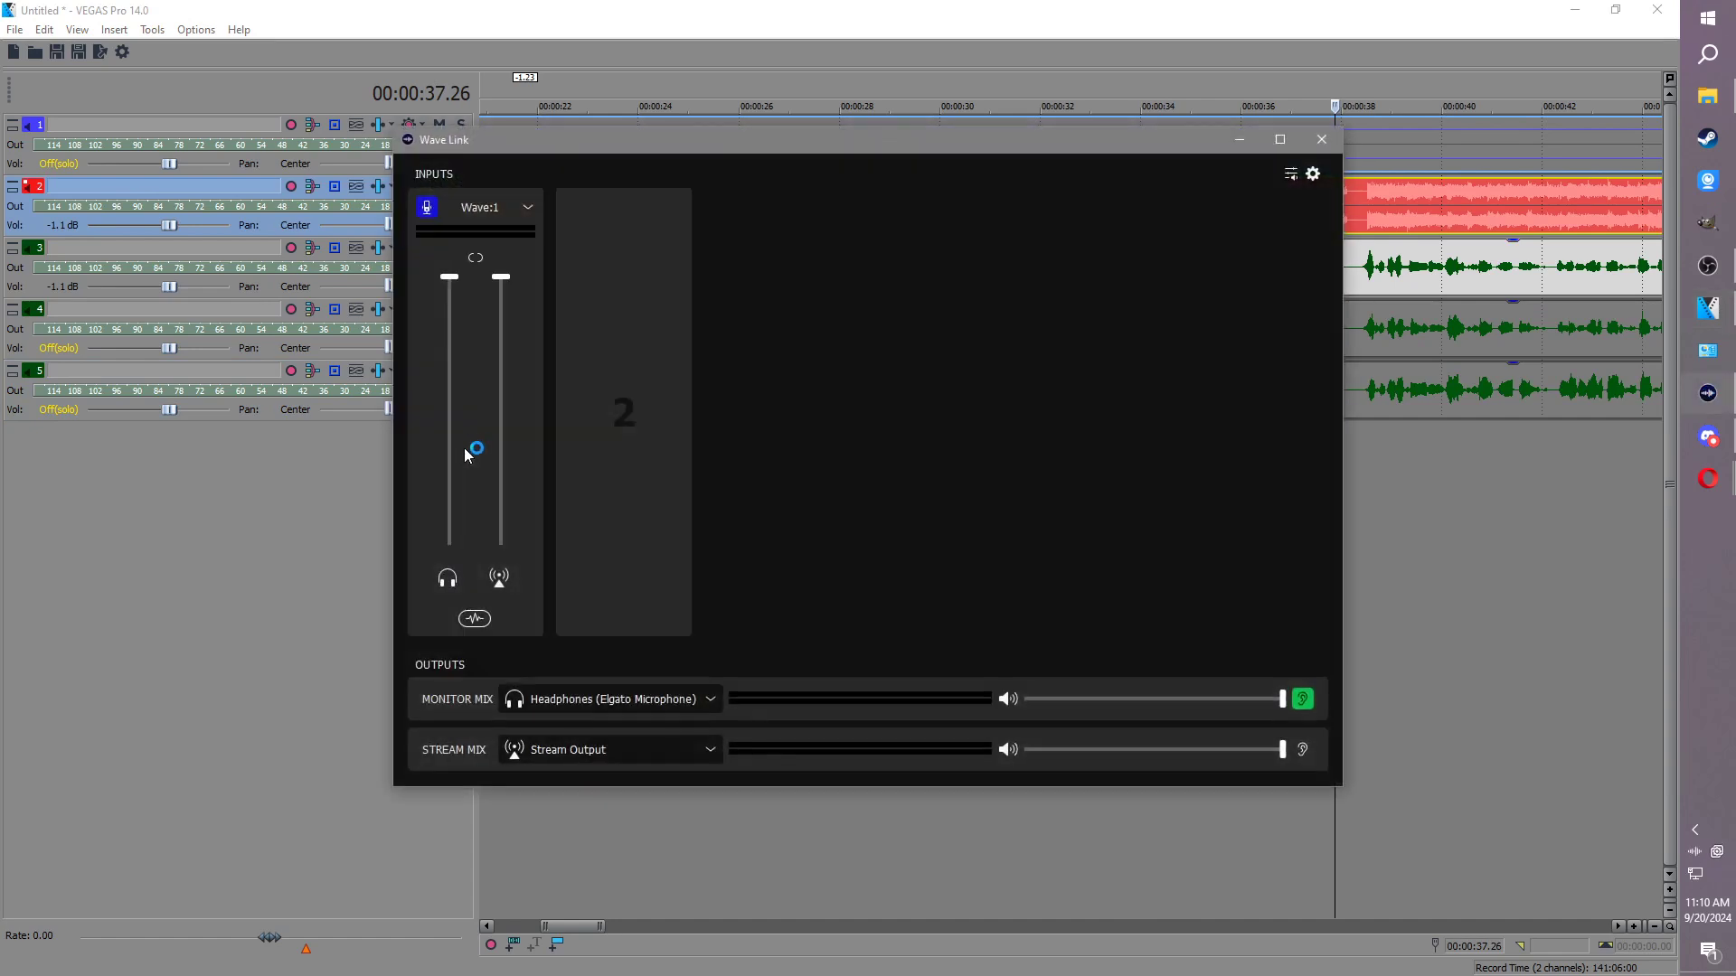
pyautogui.click(488, 208)
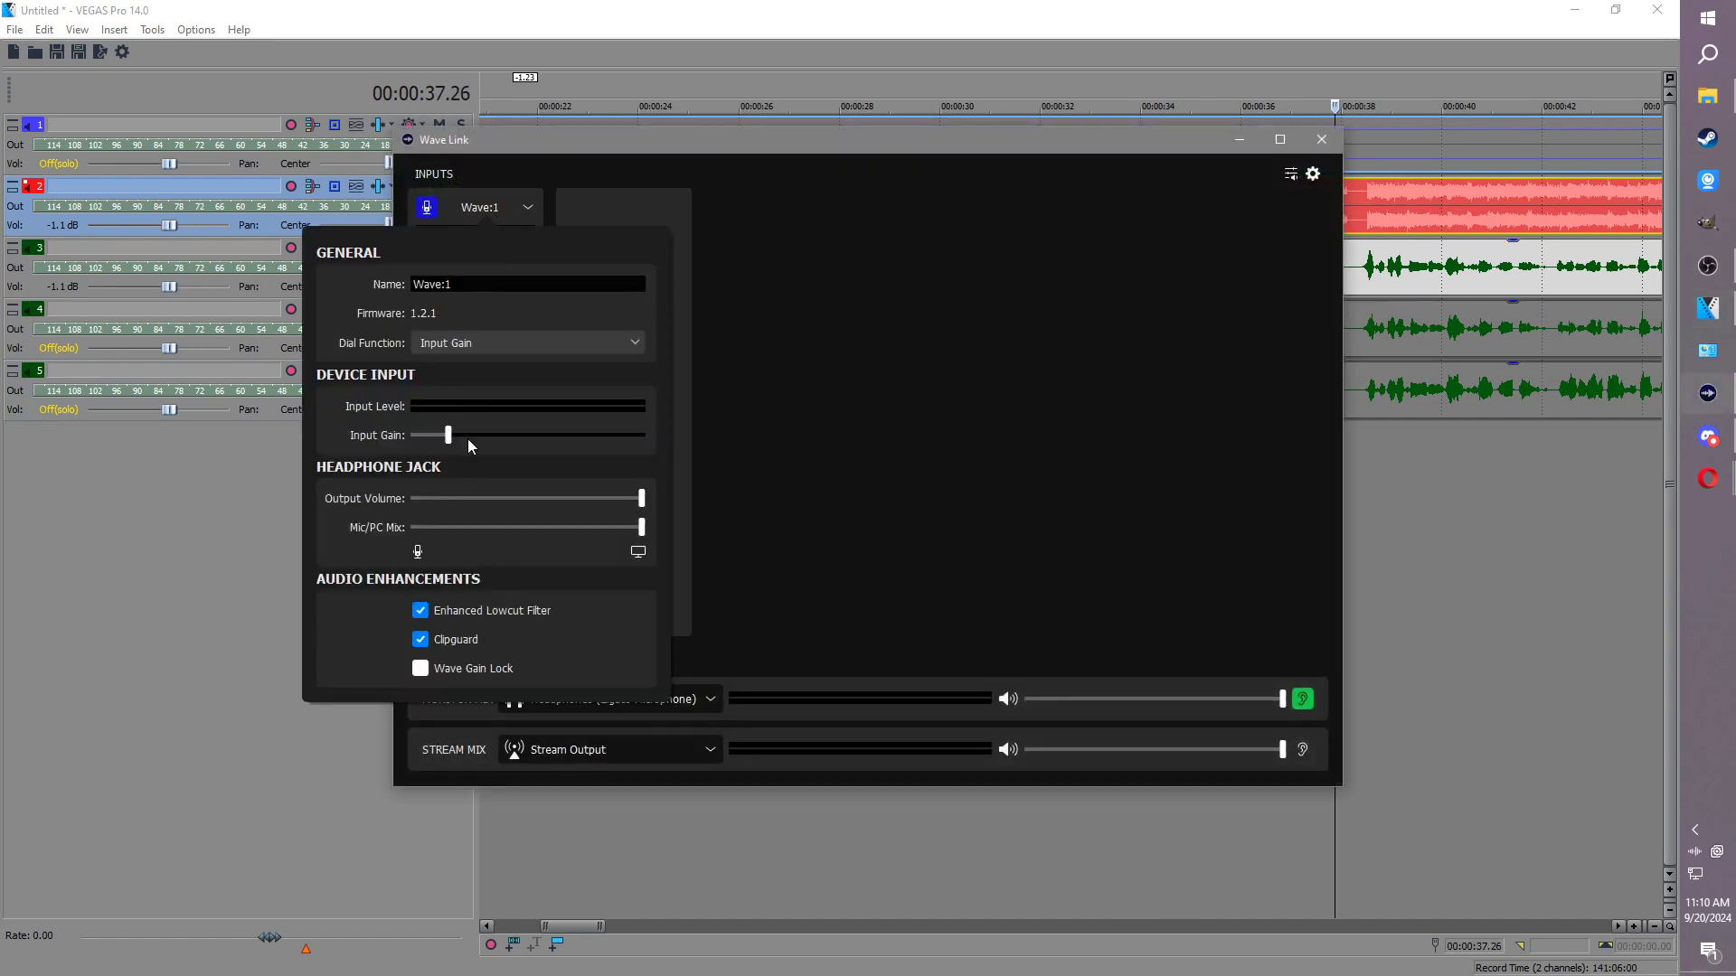
pyautogui.click(1207, 300)
pyautogui.click(1239, 139)
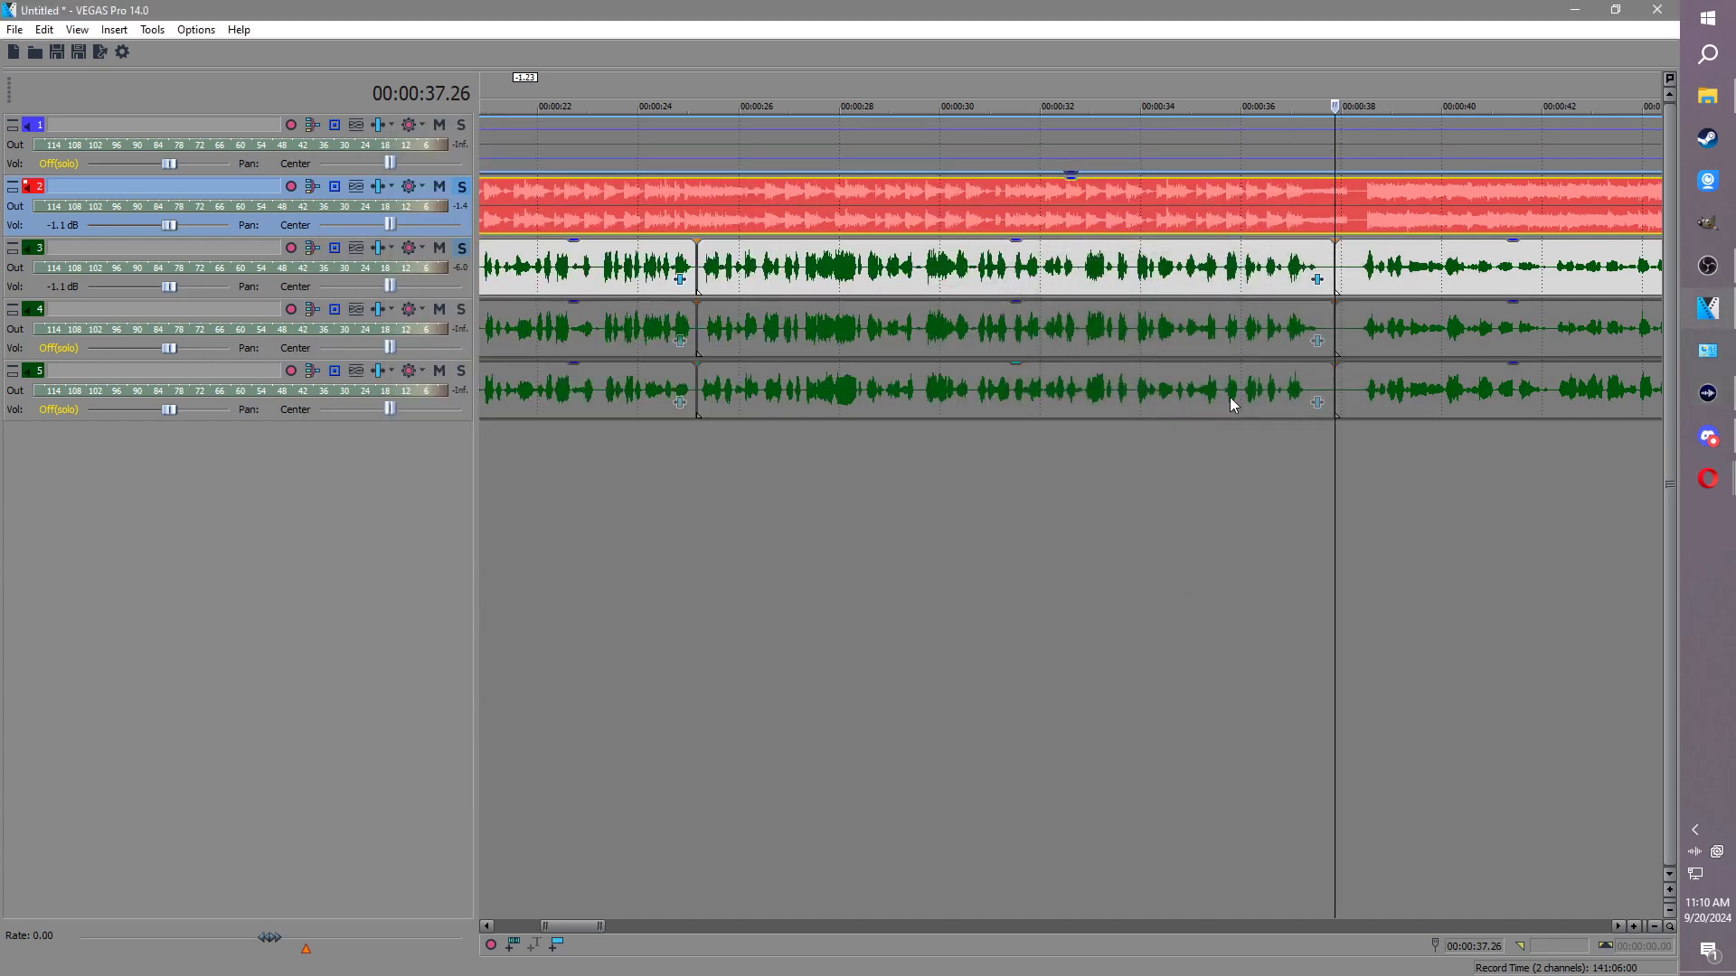
# Step: Play the soloed instrumental and track 3 vocal from 00:00:37.26
pyautogui.press('space')
pyautogui.scroll(-3, 1352, 305)
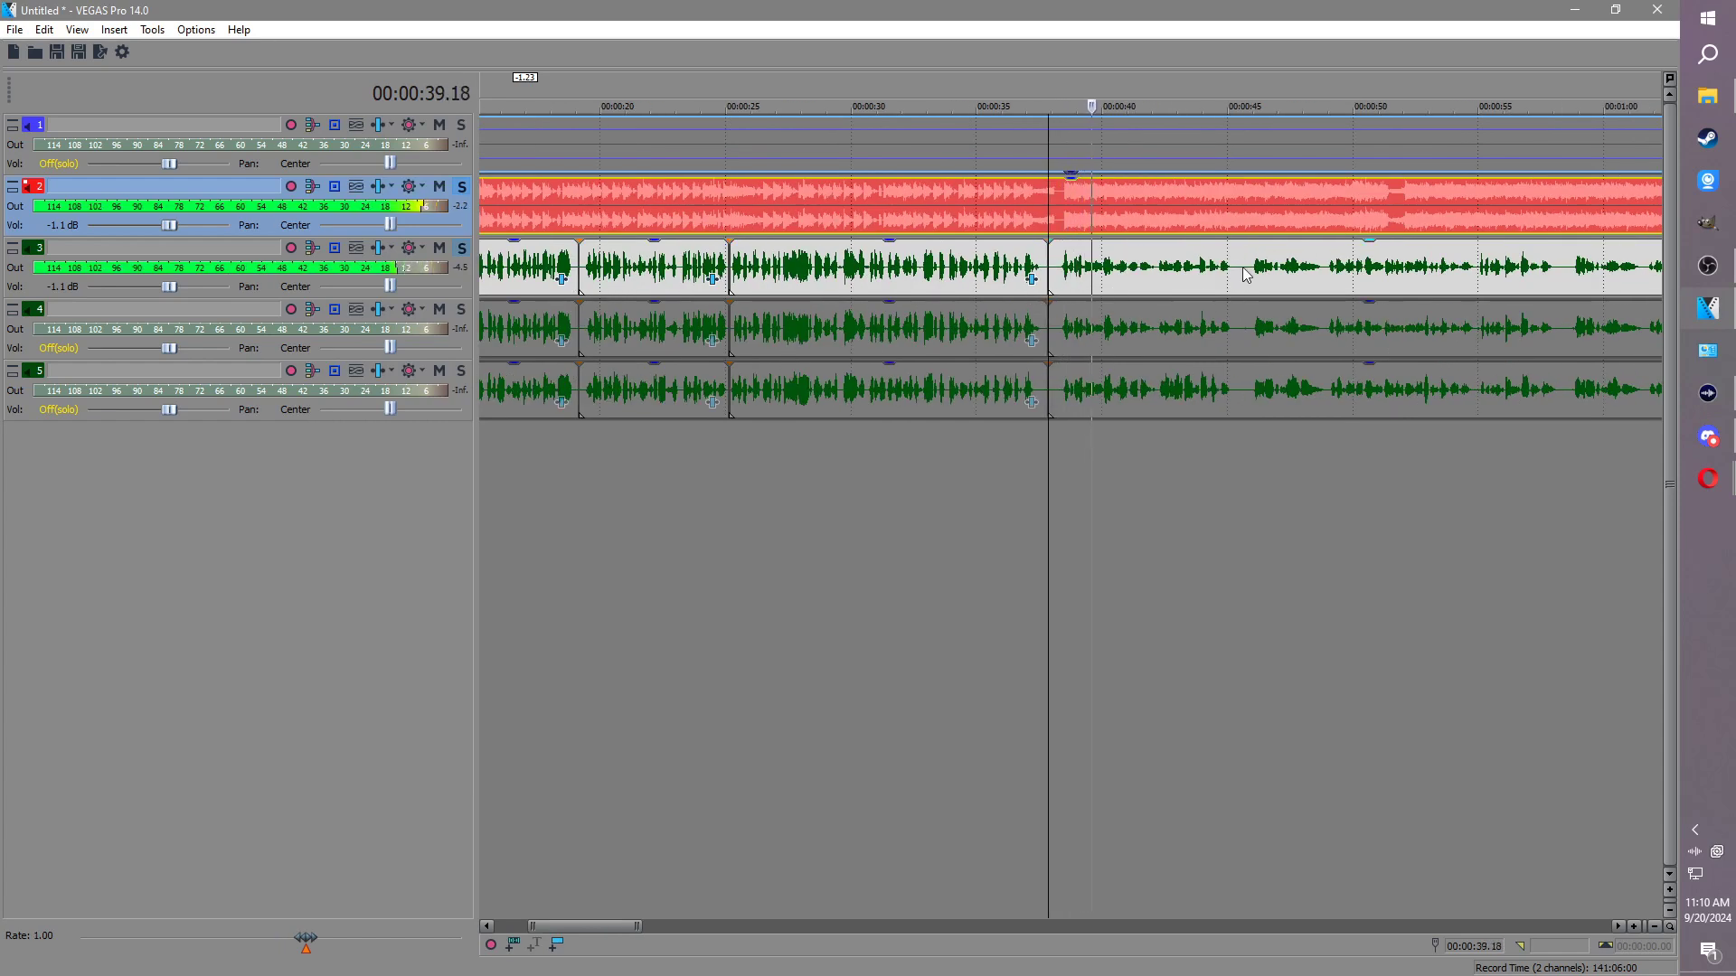
pyautogui.scroll(-2, 1271, 279)
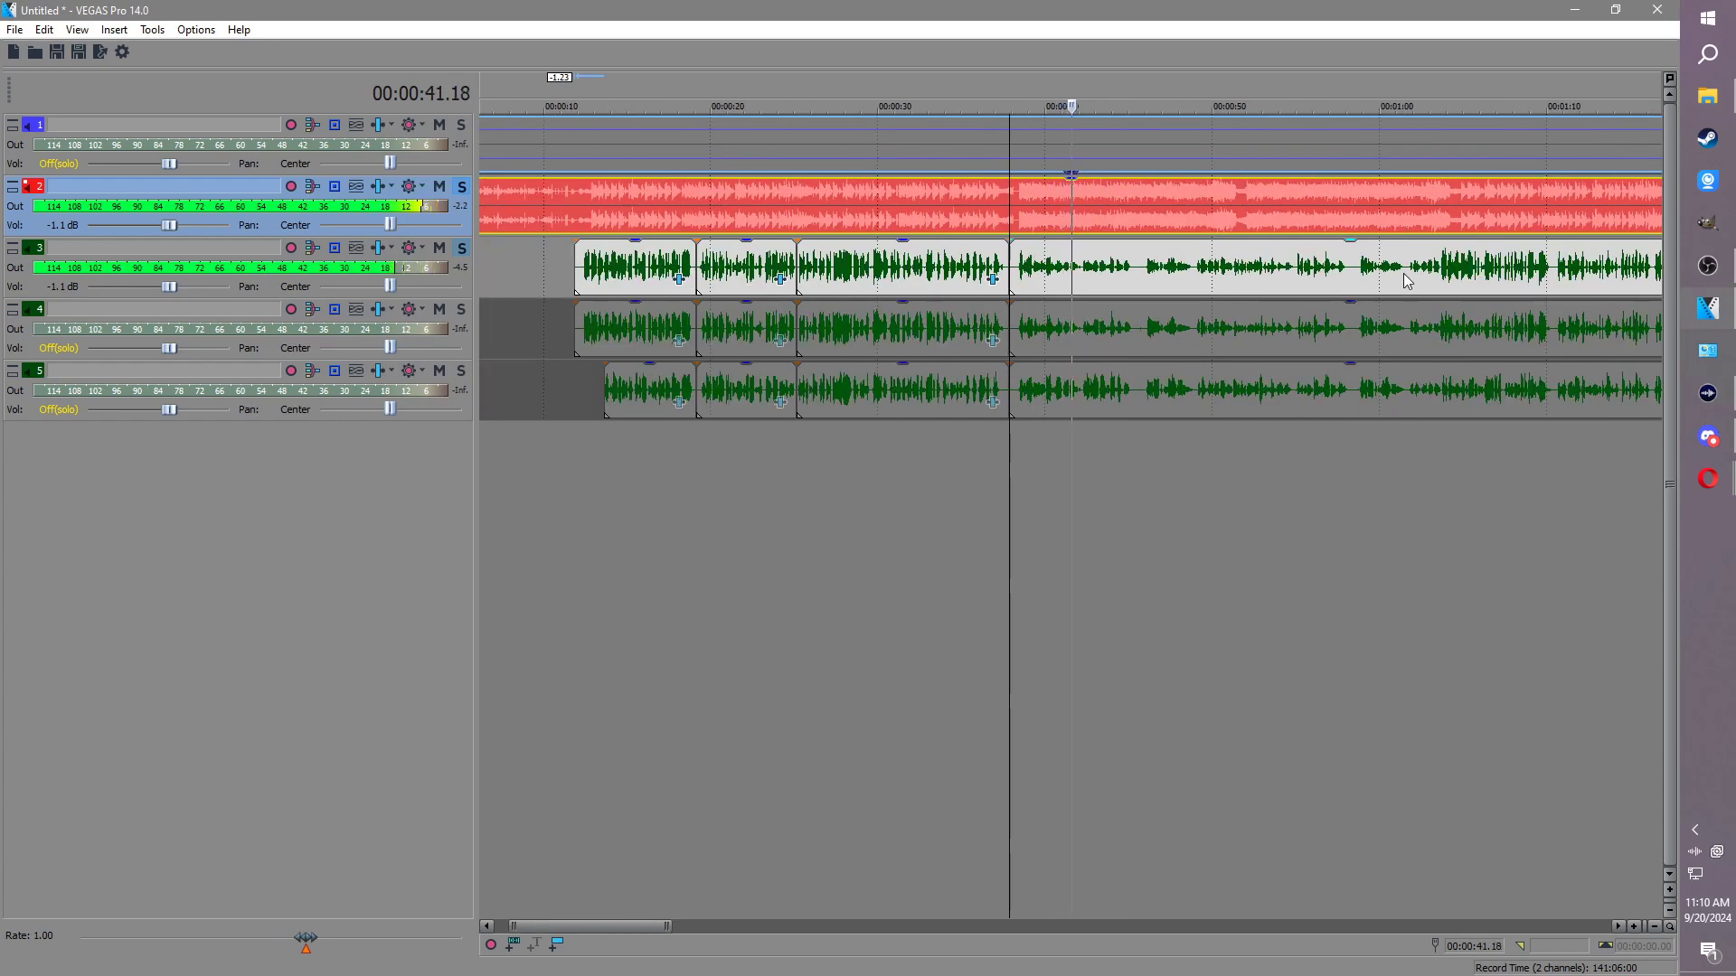
# Step: Find the end of the quieter vocal section and split the events on tracks 3, 4 and 5 at 00:01:03.21
pyautogui.click(1336, 268)
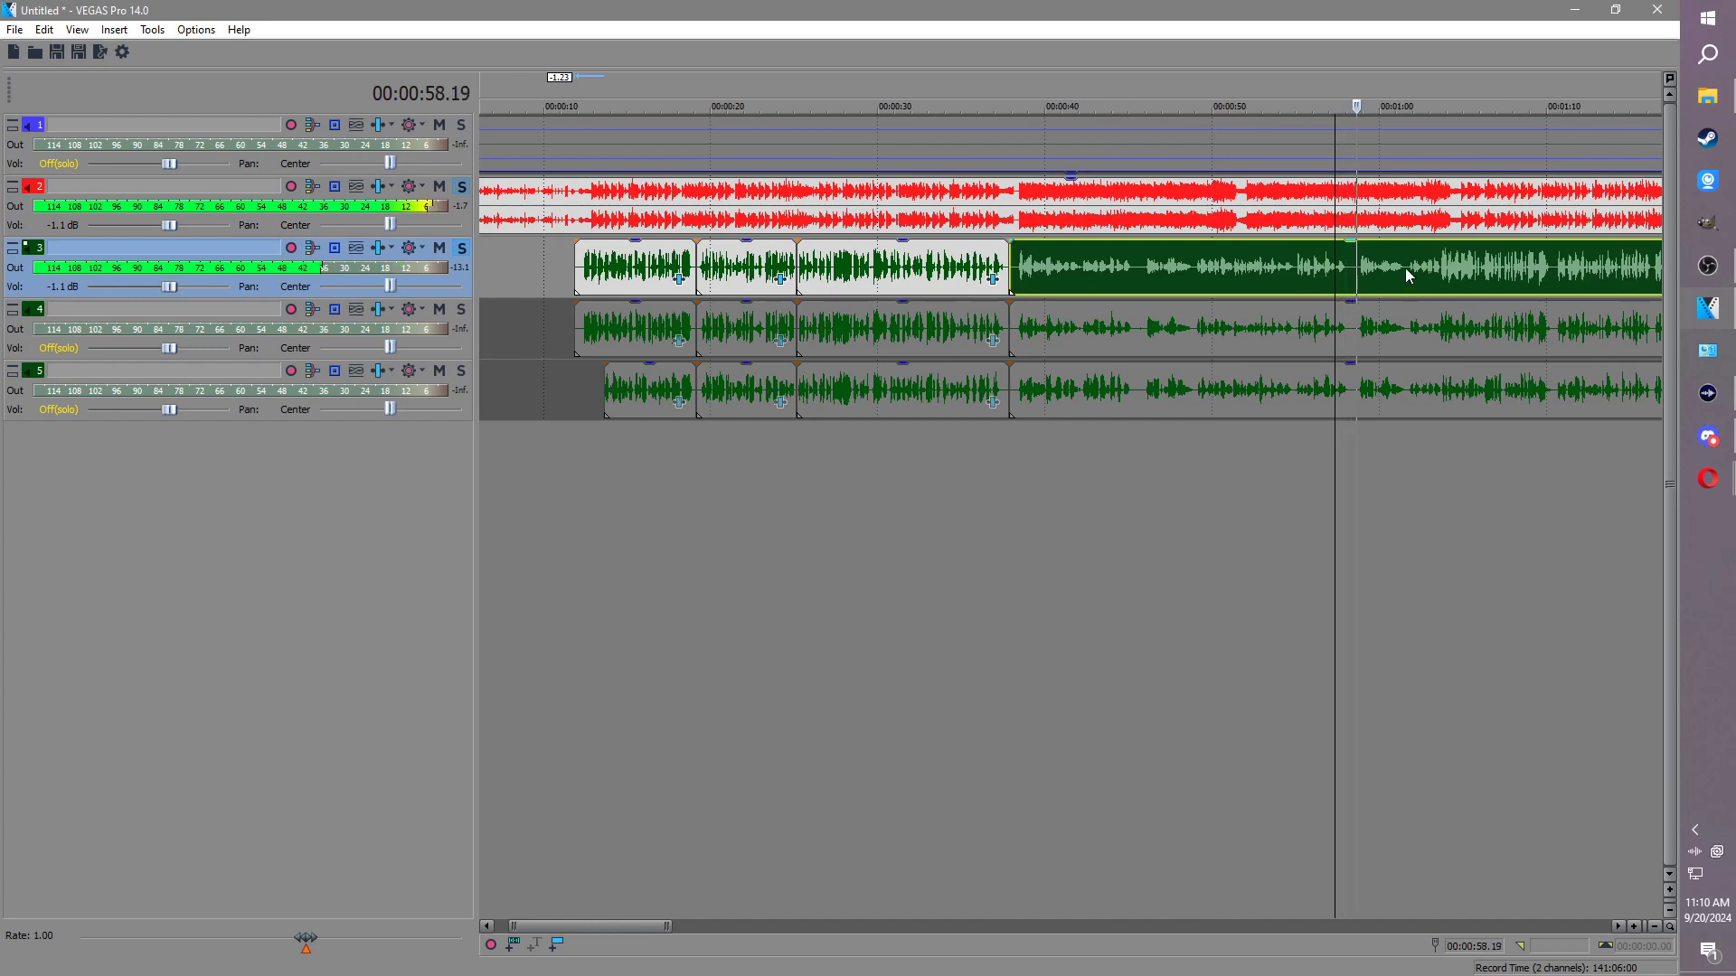
pyautogui.scroll(4, 1405, 268)
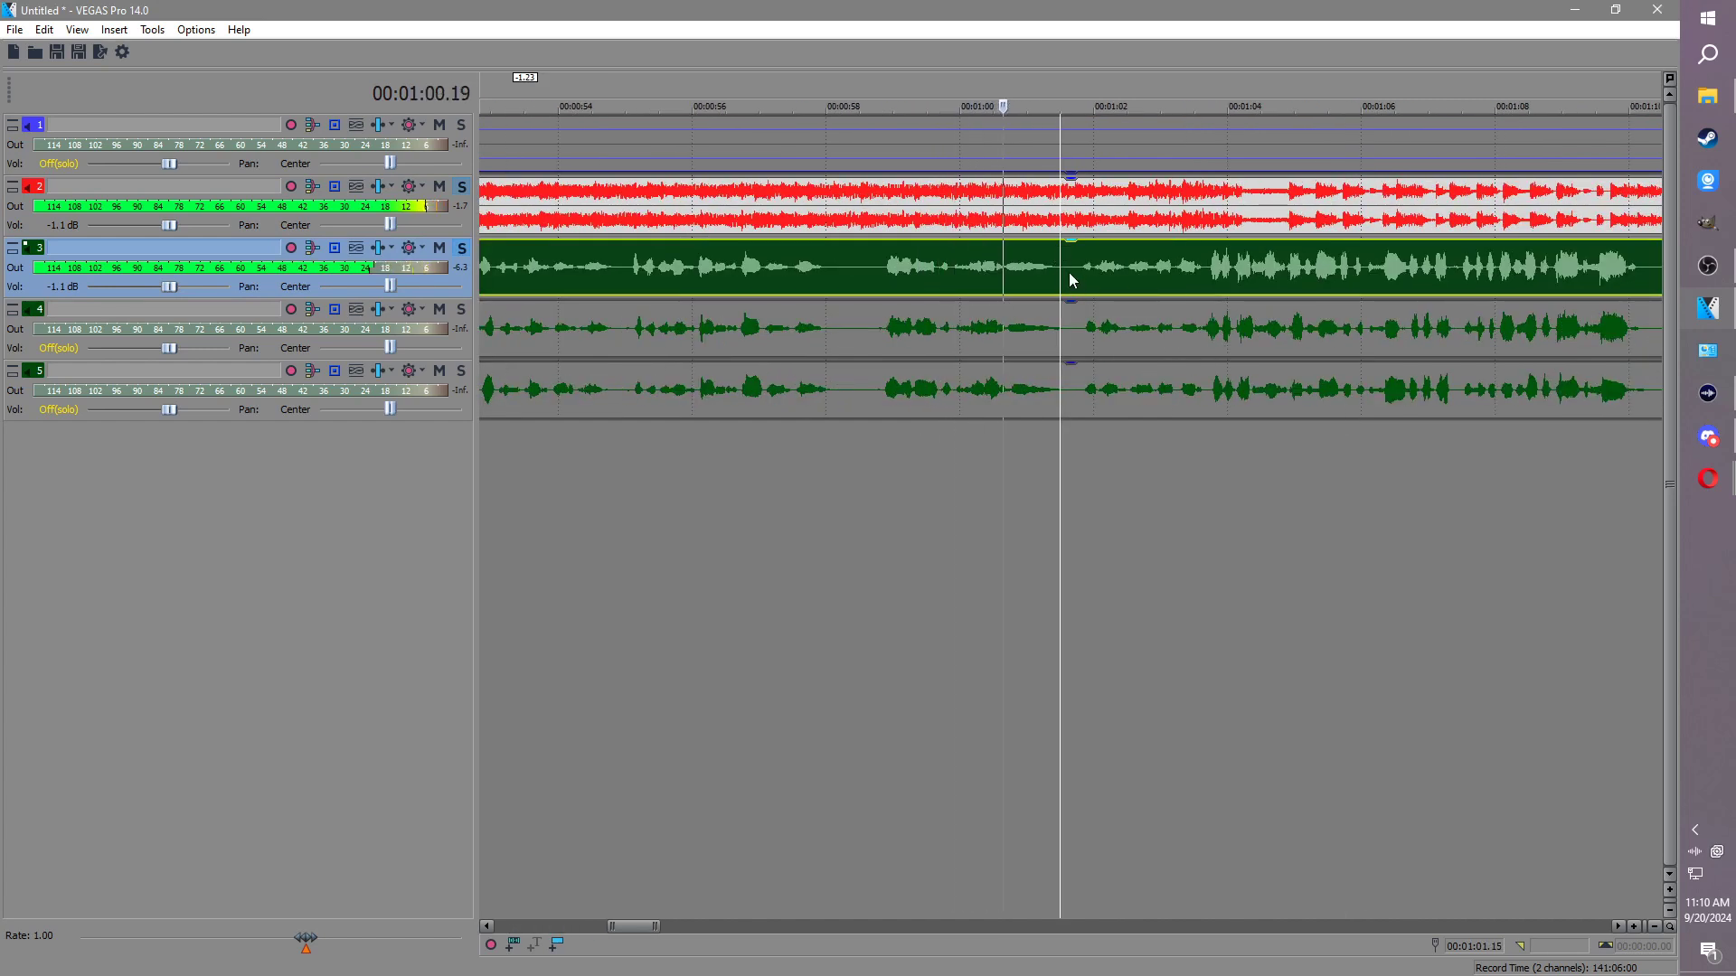
pyautogui.press('s')
pyautogui.click(1207, 337)
pyautogui.press('s')
pyautogui.press('space')
pyautogui.click(1206, 389)
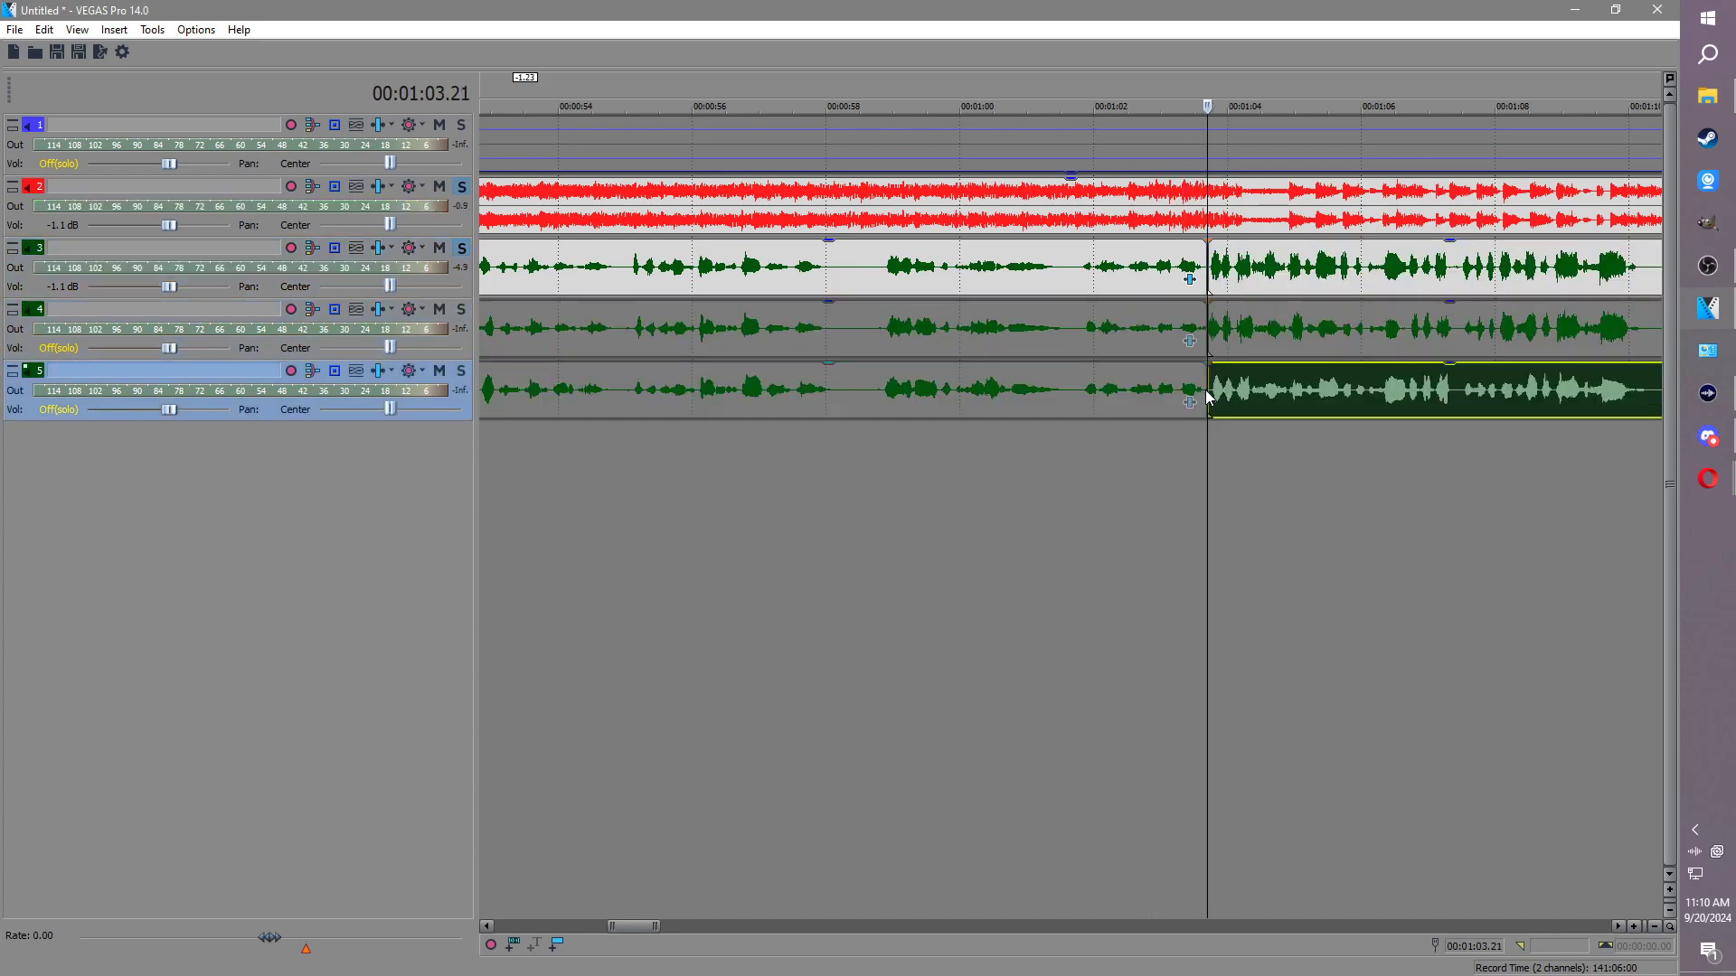
pyautogui.press('s')
# Step: Split the vocal events on tracks 3, 4 and 5 in the pause at 00:01:10.09
pyautogui.scroll(-4, 1206, 387)
pyautogui.click(682, 271)
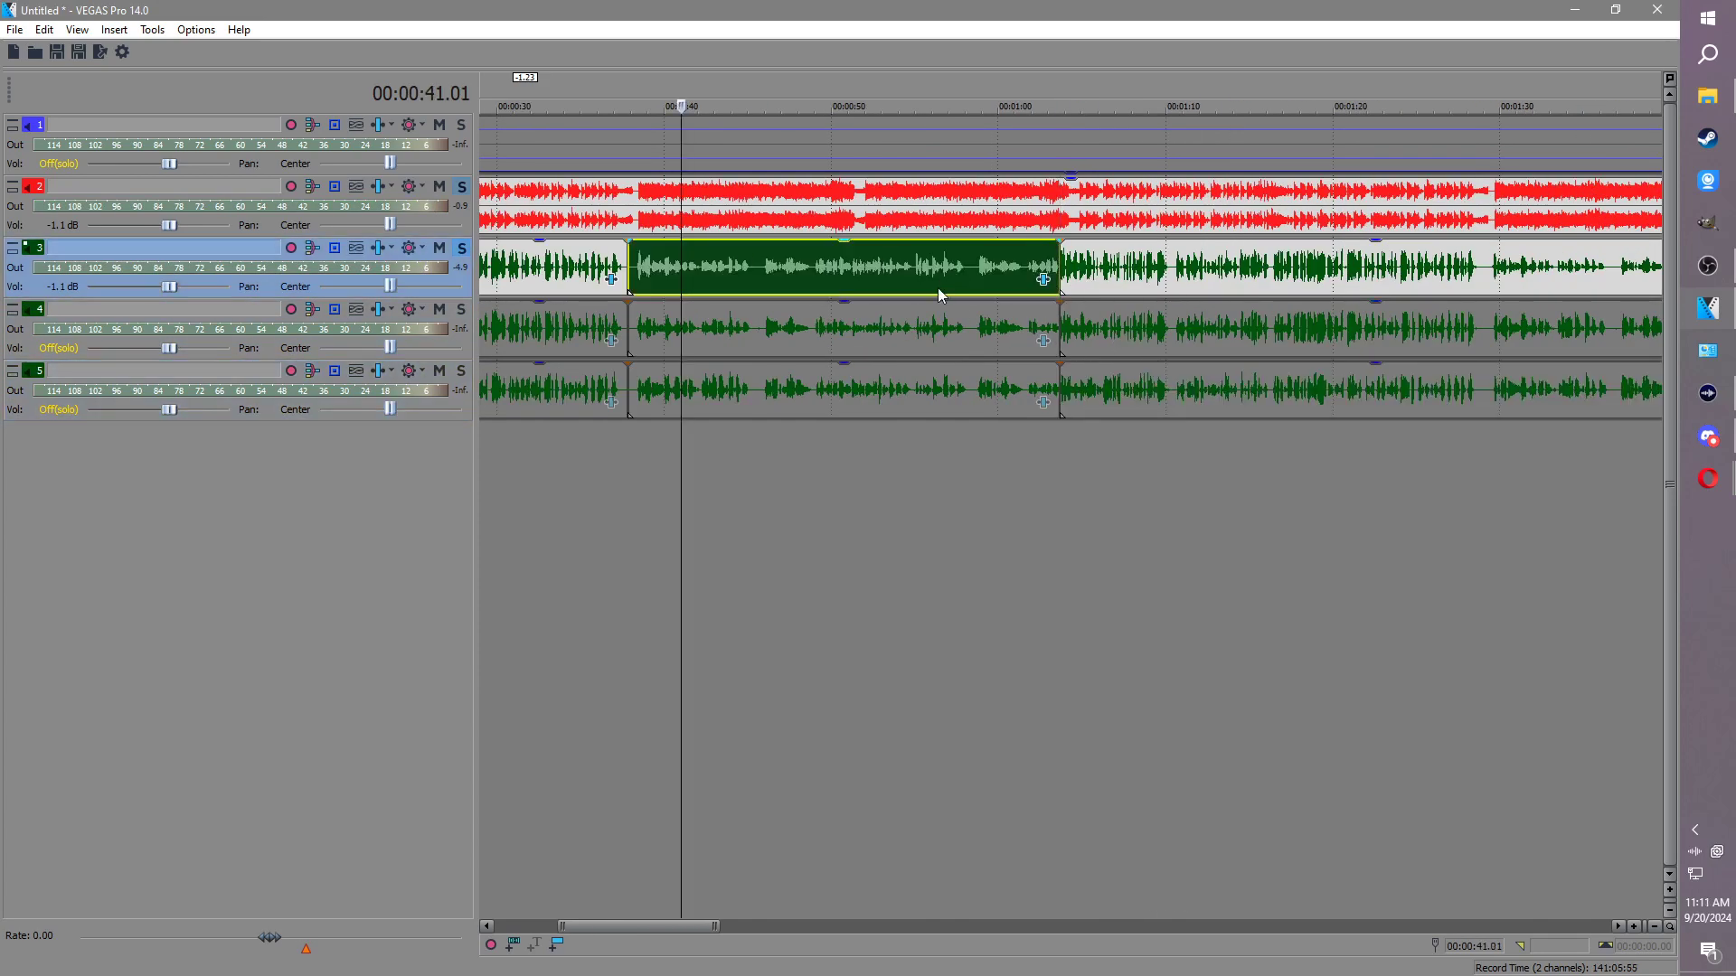
pyautogui.scroll(-4, 904, 307)
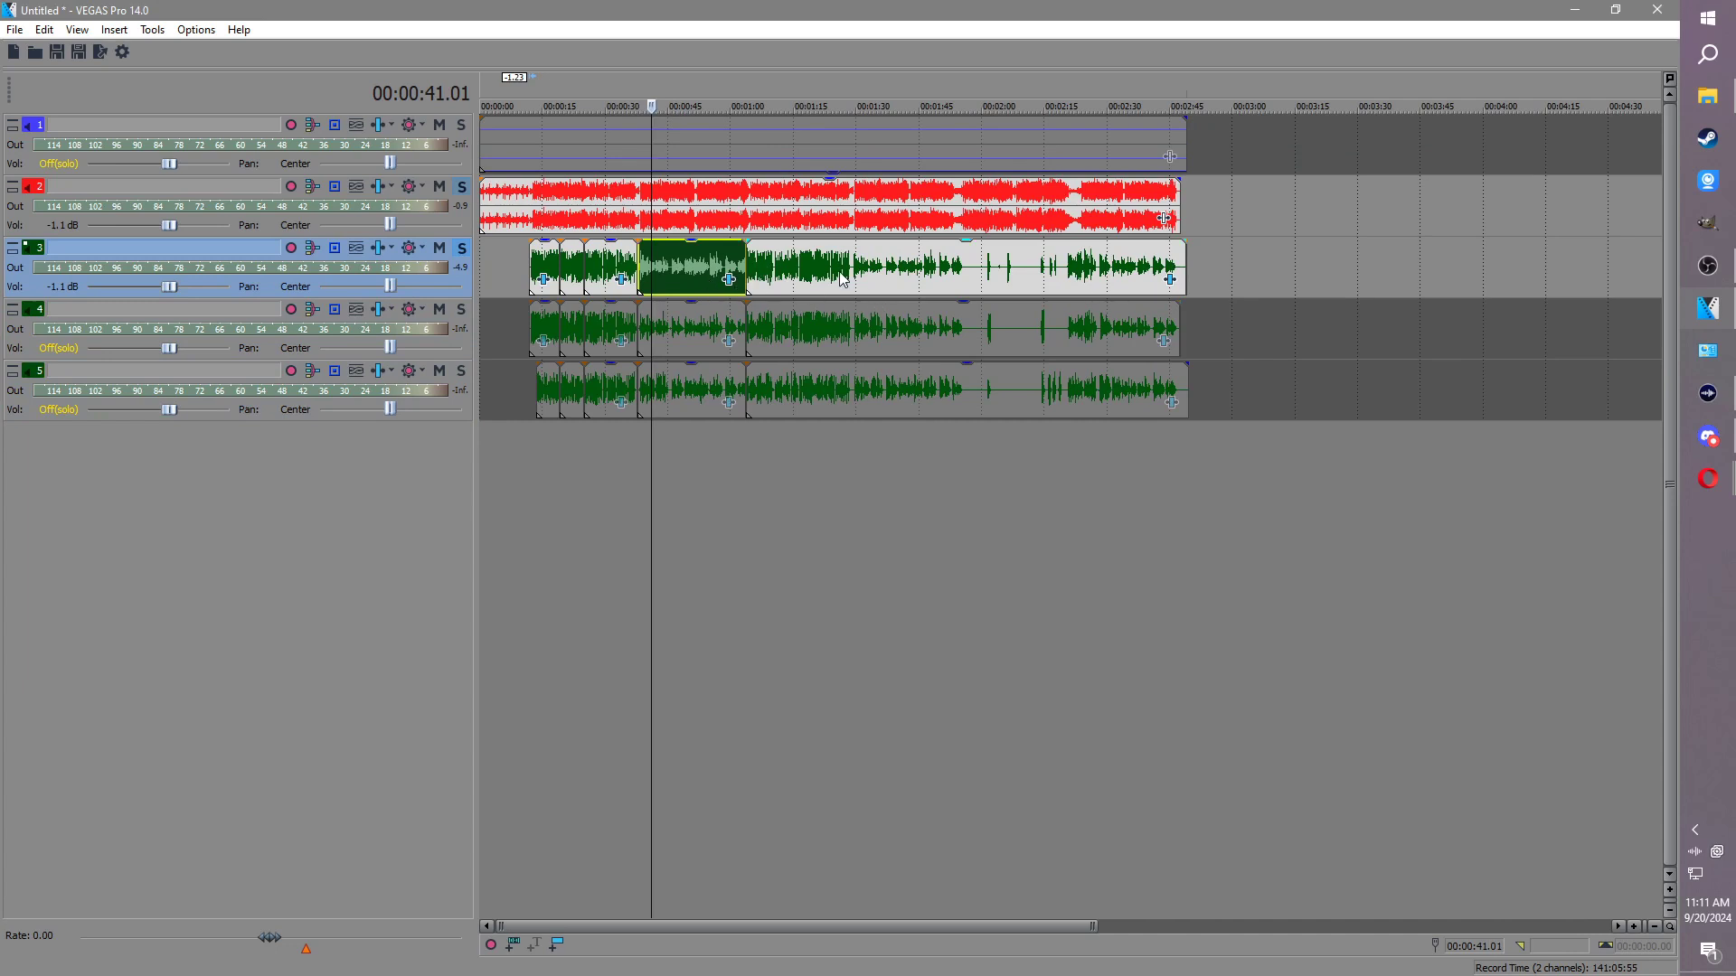
pyautogui.click(795, 276)
pyautogui.scroll(5, 1176, 311)
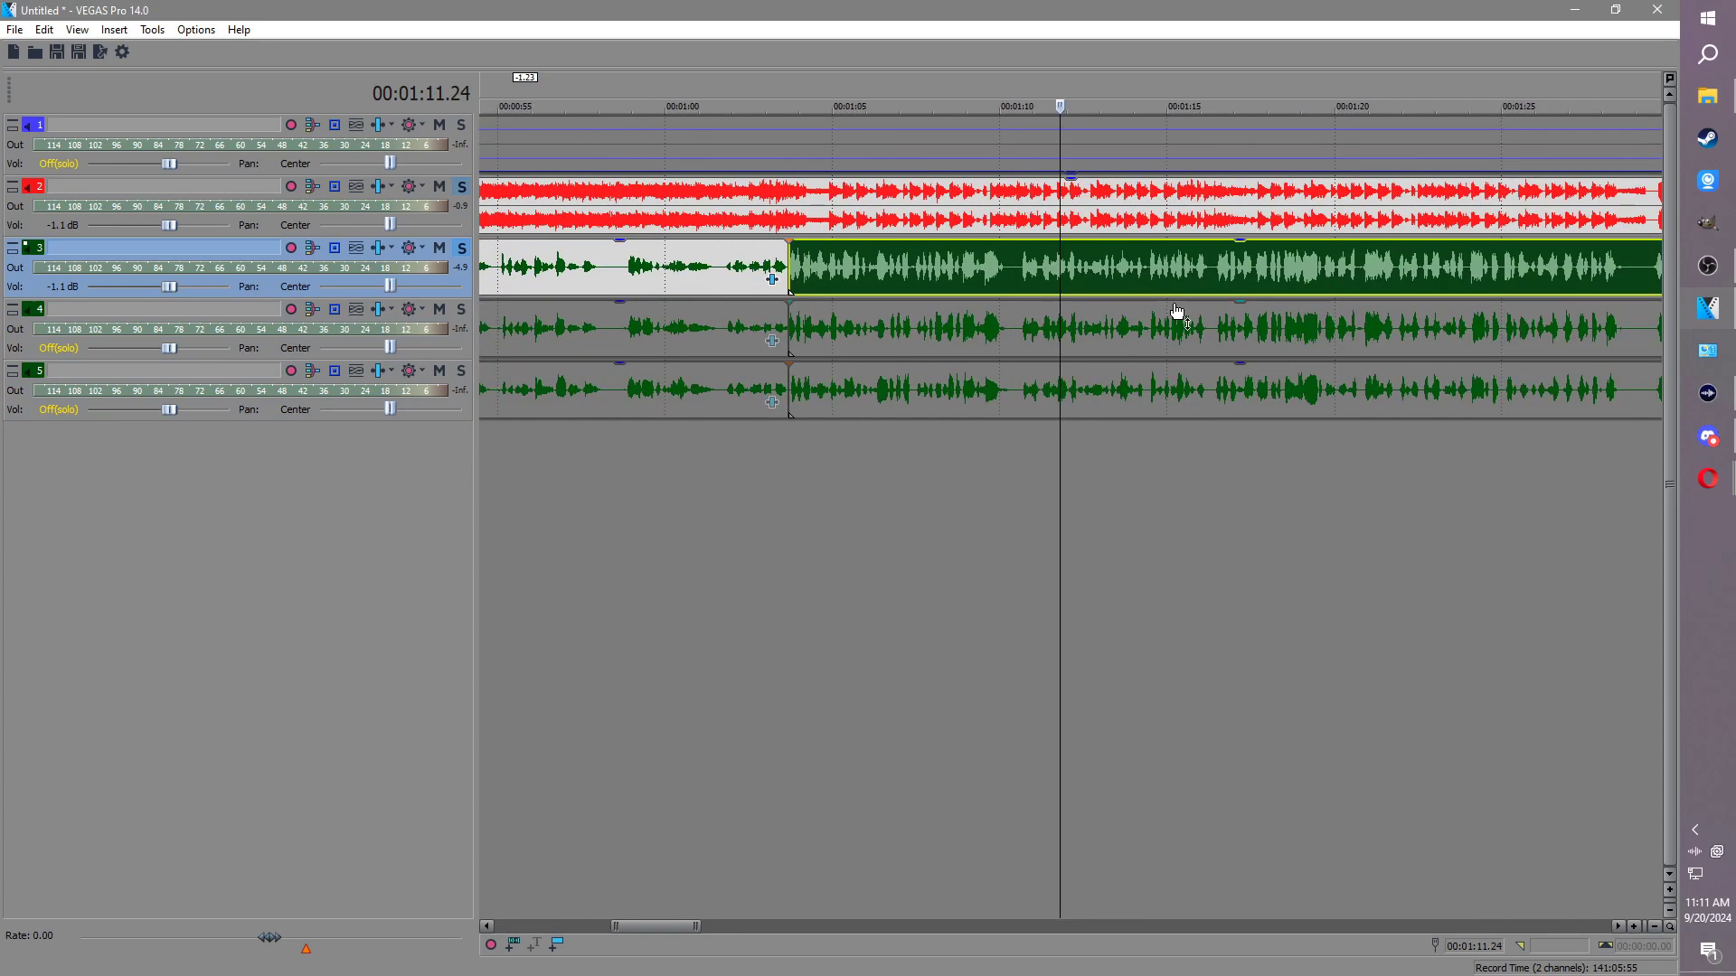
pyautogui.click(1011, 252)
pyautogui.press('s')
pyautogui.click(1014, 332)
pyautogui.press('s')
pyautogui.click(1017, 388)
pyautogui.press('s')
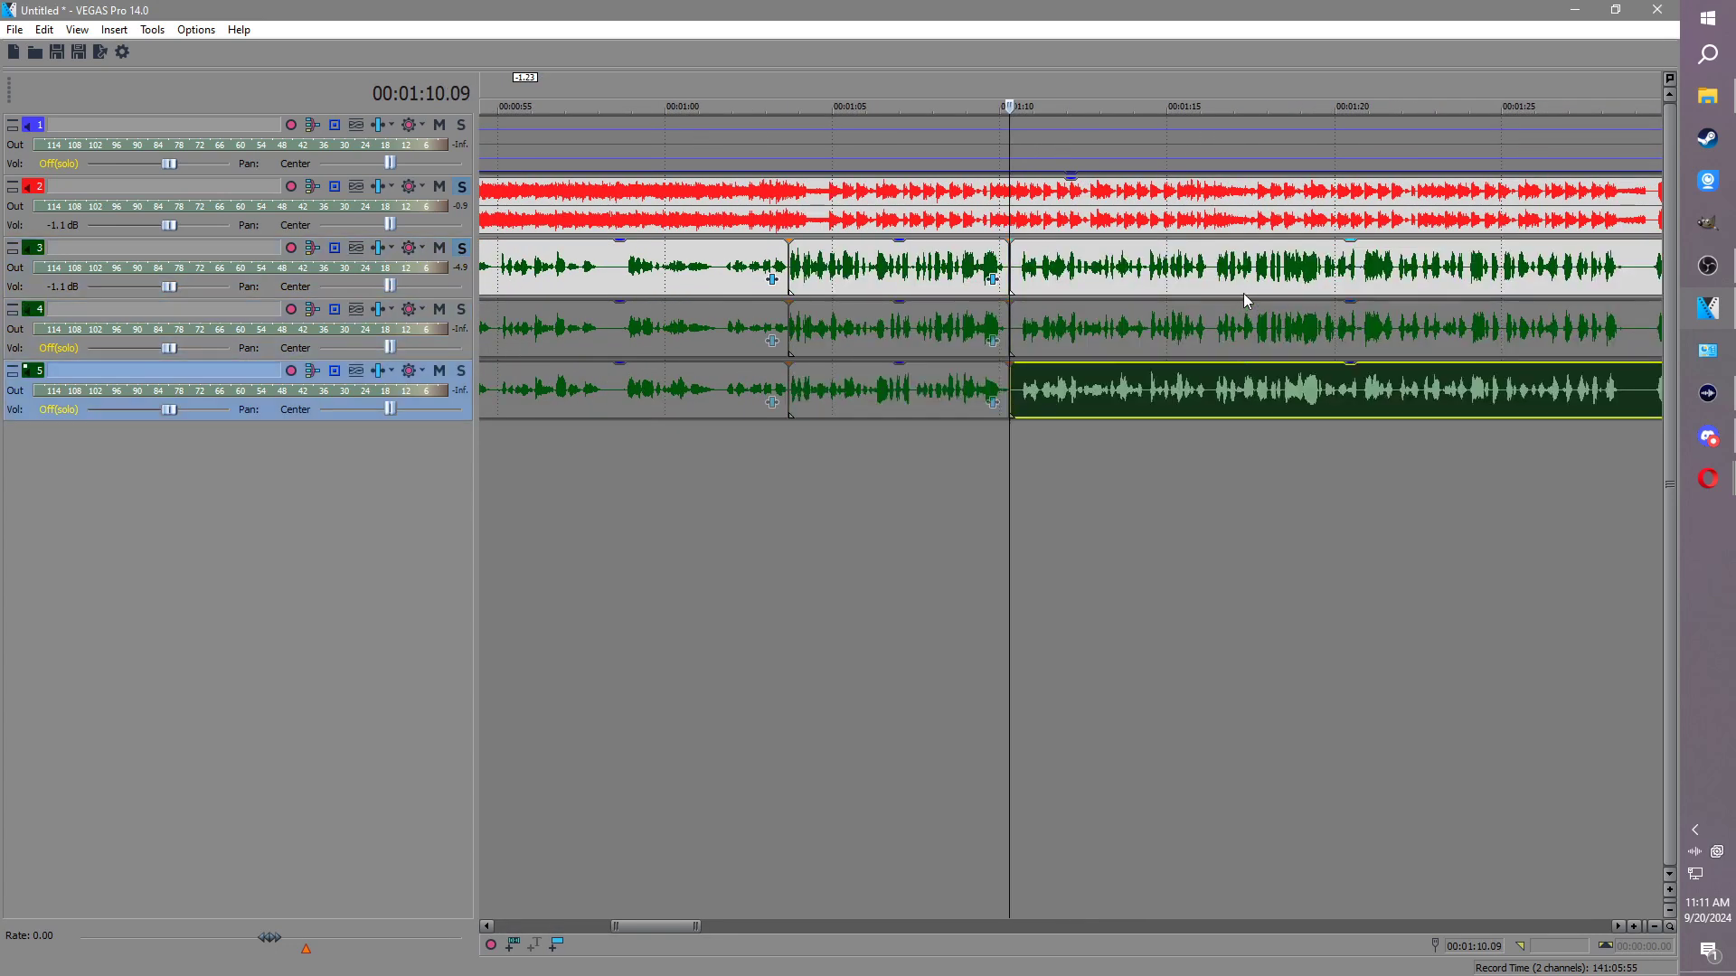
# Step: Split the vocal events on tracks 3, 4 and 5 at 00:01:16.08
pyautogui.click(1212, 262)
pyautogui.press('space')
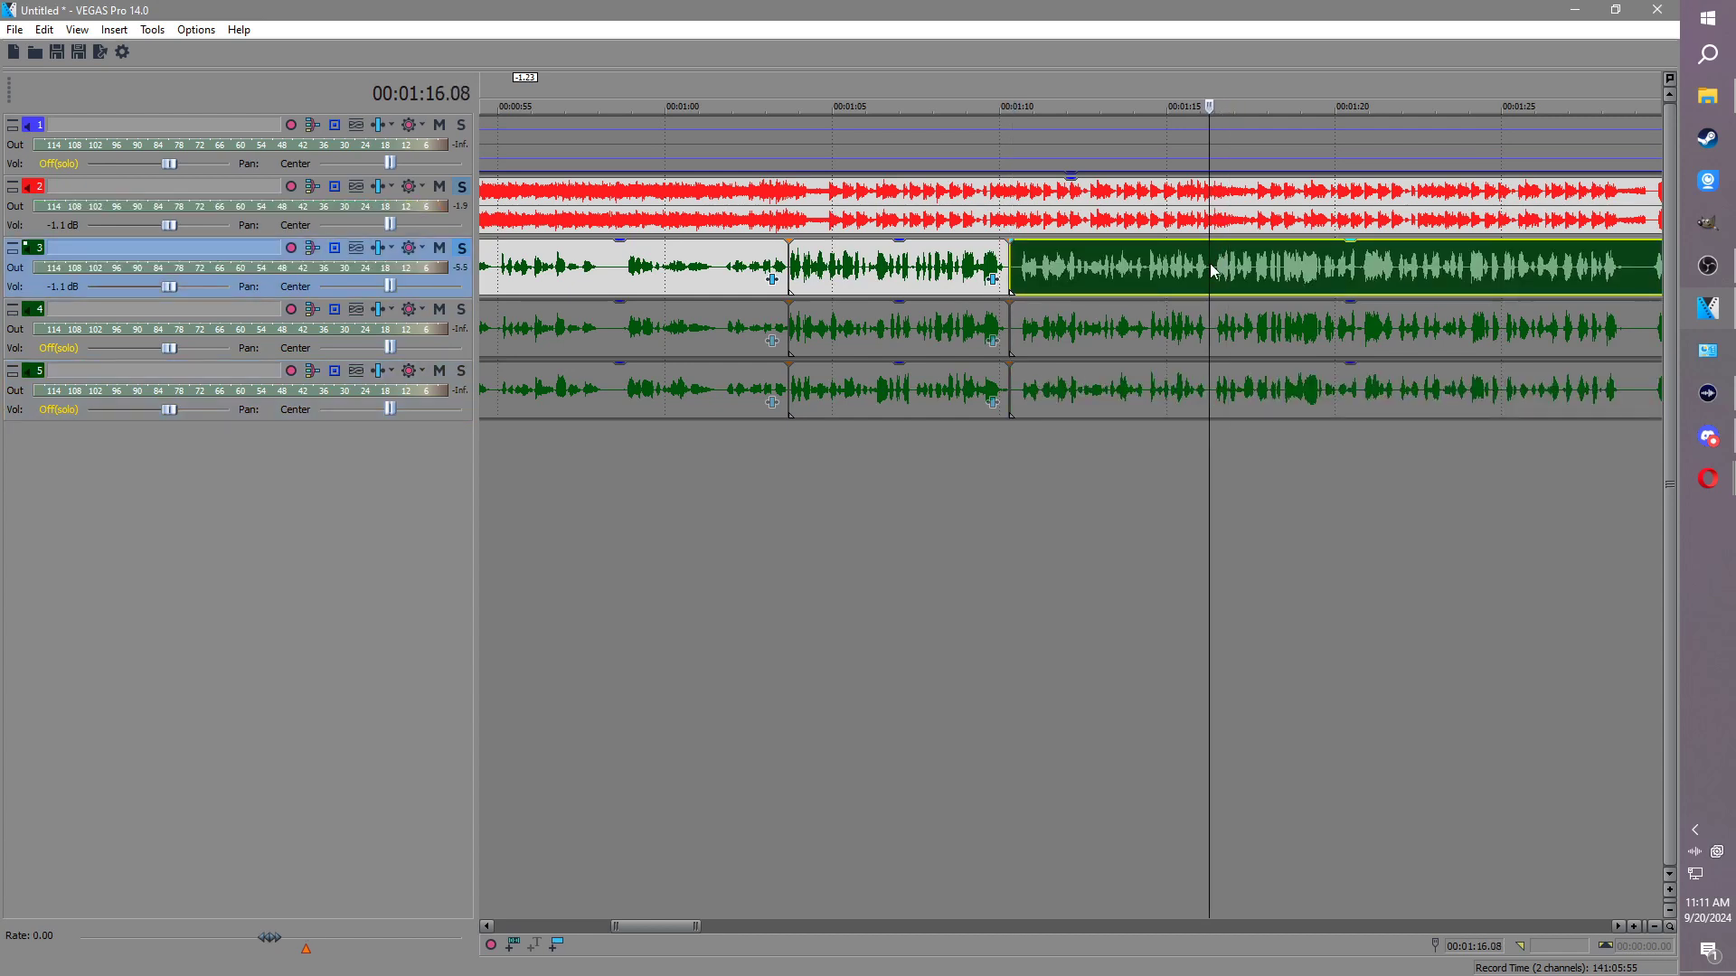
pyautogui.press('s')
pyautogui.click(1211, 333)
pyautogui.press('s')
pyautogui.click(1214, 398)
pyautogui.press('s')
# Step: Split the vocal events on tracks 3, 4 and 5 at about 00:01:29.07
pyautogui.click(1640, 271)
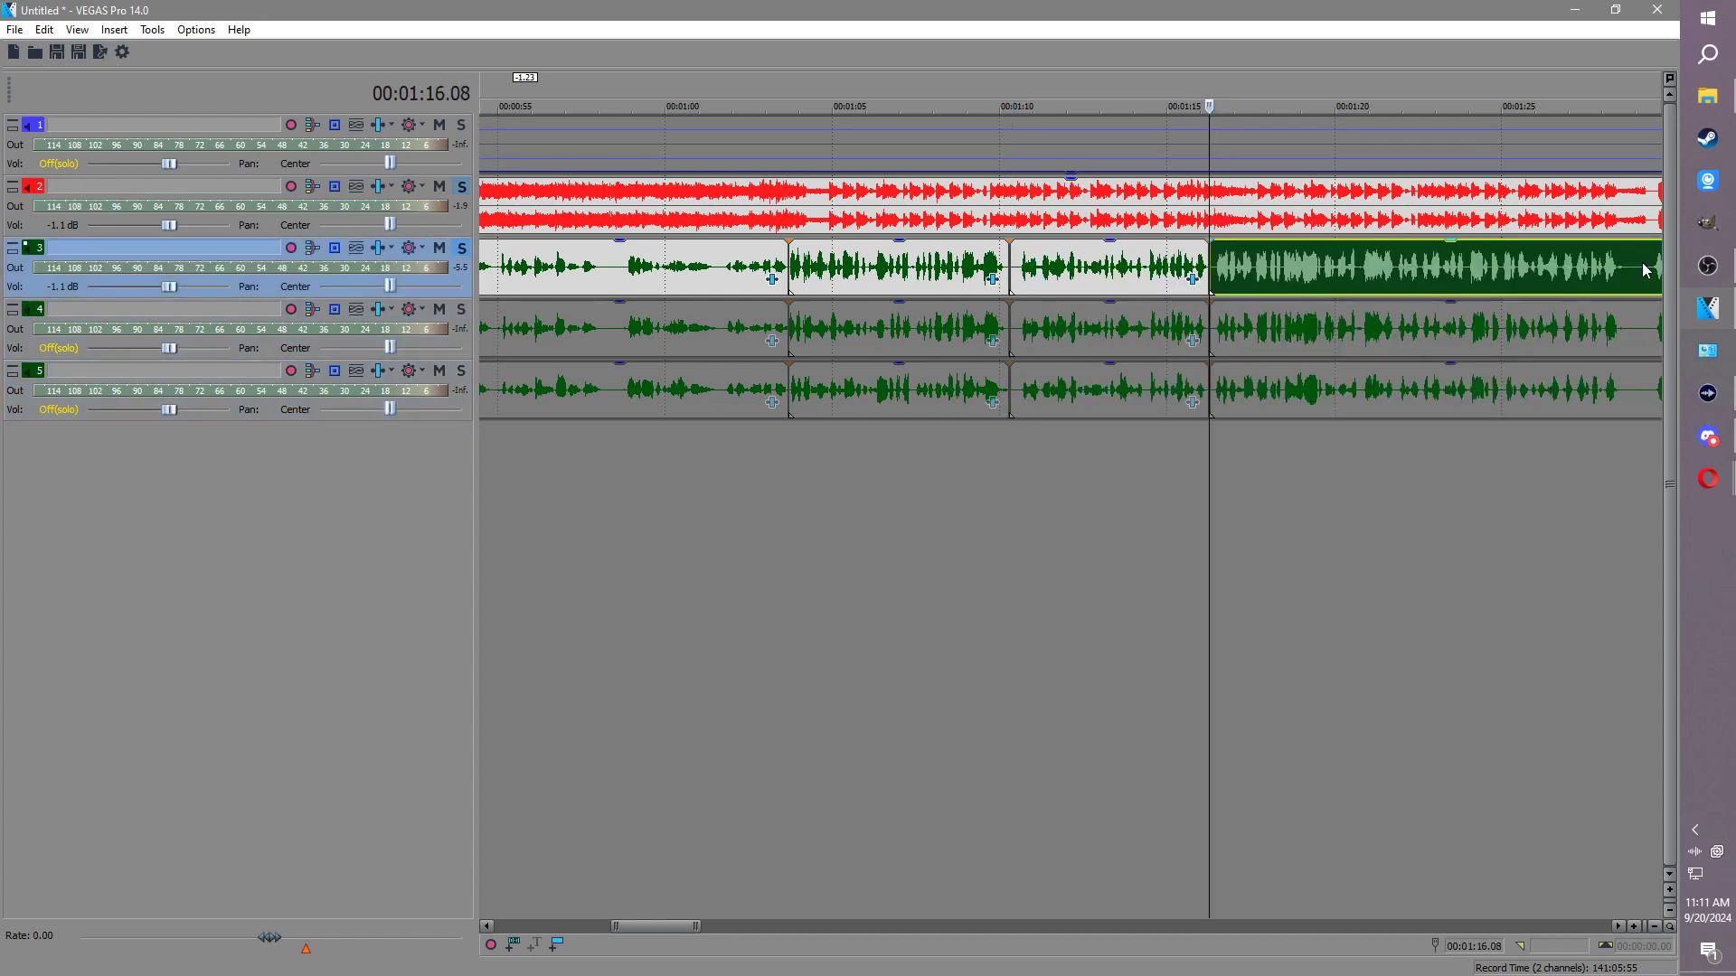
pyautogui.press('s')
pyautogui.click(1638, 320)
pyautogui.press('s')
pyautogui.click(1642, 398)
pyautogui.press('s')
# Step: Play parts of the following section and split the vocal events on tracks 3, 4 and 5 at 00:01:55.25
pyautogui.click(1137, 282)
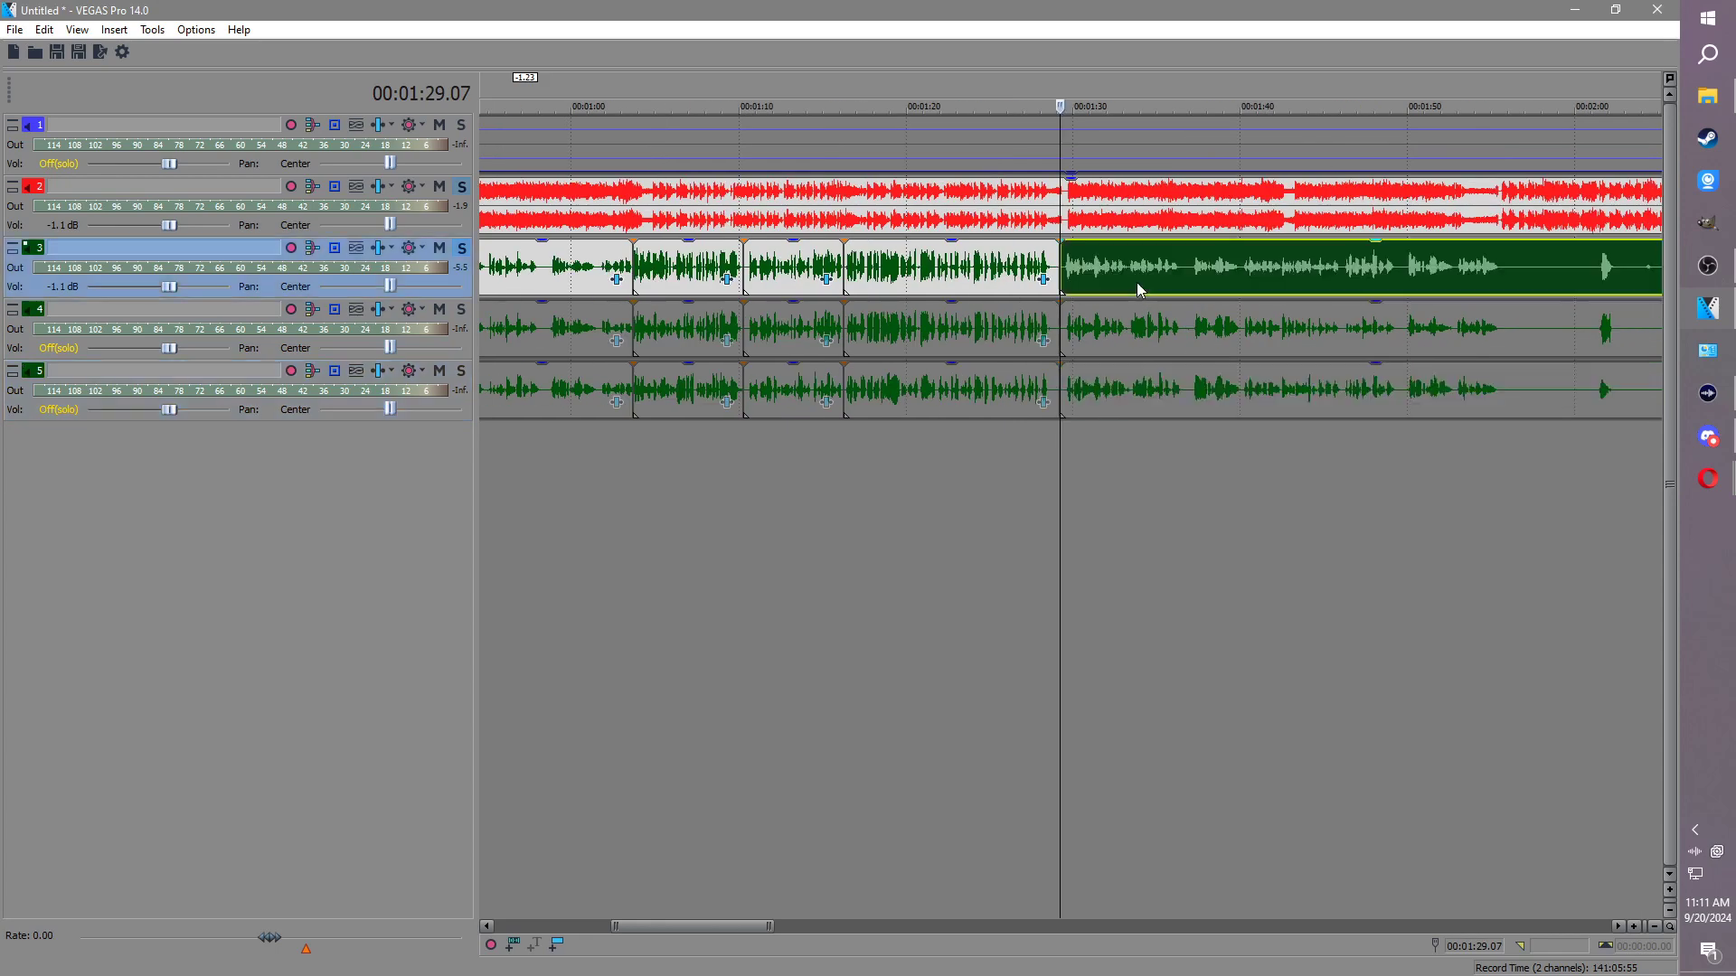
pyautogui.press('space')
pyautogui.scroll(-3, 1166, 279)
pyautogui.click(1401, 276)
pyautogui.press('space')
pyautogui.click(1421, 275)
pyautogui.press('s')
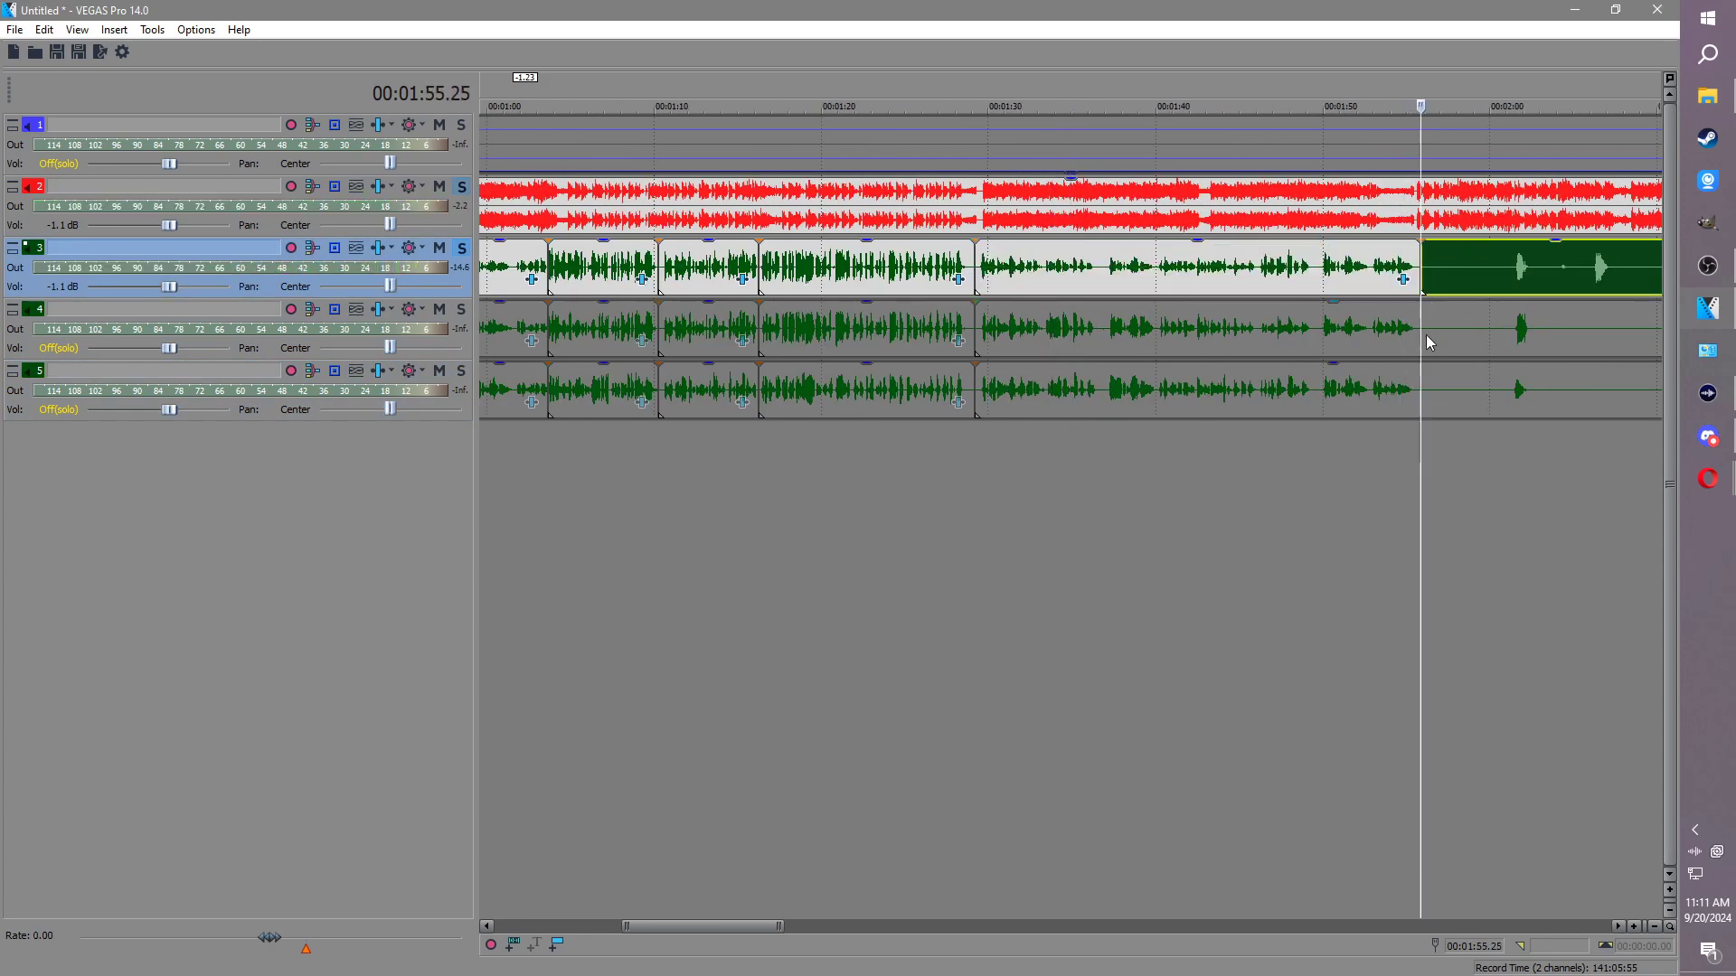
pyautogui.click(1425, 334)
pyautogui.press('s')
pyautogui.click(1424, 393)
pyautogui.press('s')
# Step: Split the vocal events on tracks 3 and 5 before the final vocal passage, at about 00:02:20
pyautogui.scroll(-1, 1423, 388)
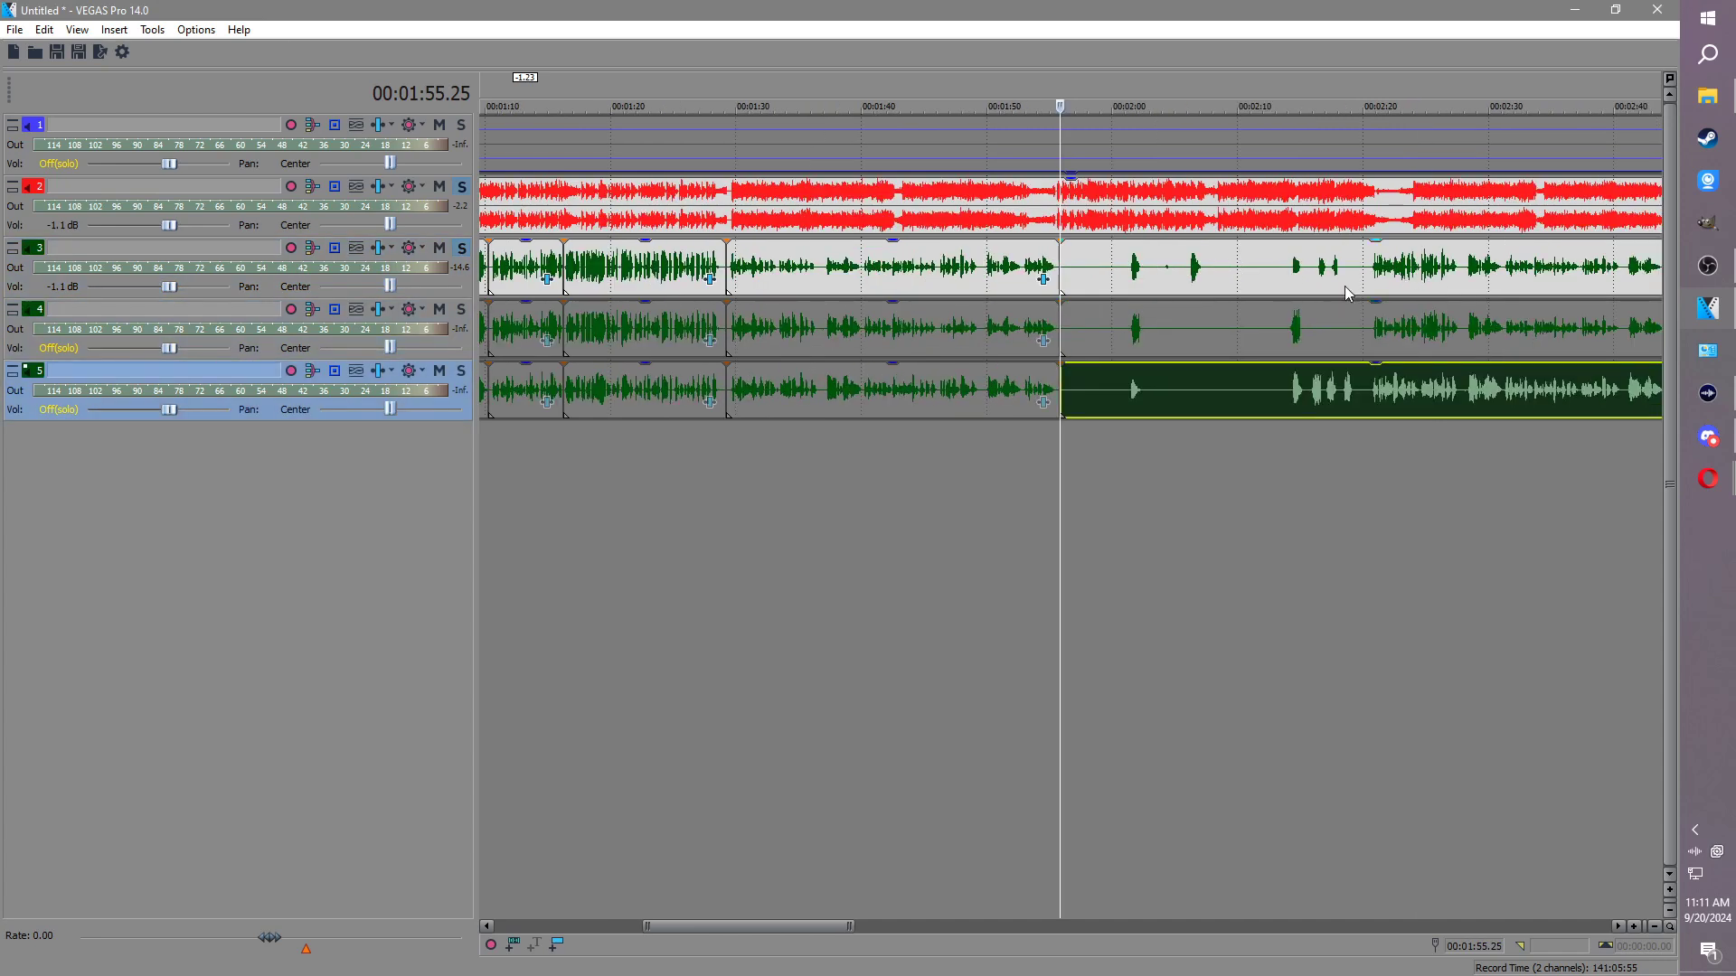
pyautogui.click(1368, 276)
pyautogui.press('s')
pyautogui.click(1370, 387)
pyautogui.press('s')
# Step: Split the vocal events on tracks 3, 4 and 5 at 00:02:27.23
pyautogui.click(1457, 270)
pyautogui.scroll(3, 1141, 333)
pyautogui.press('s')
pyautogui.click(1065, 325)
pyautogui.press('s')
pyautogui.click(1065, 393)
pyautogui.press('s')
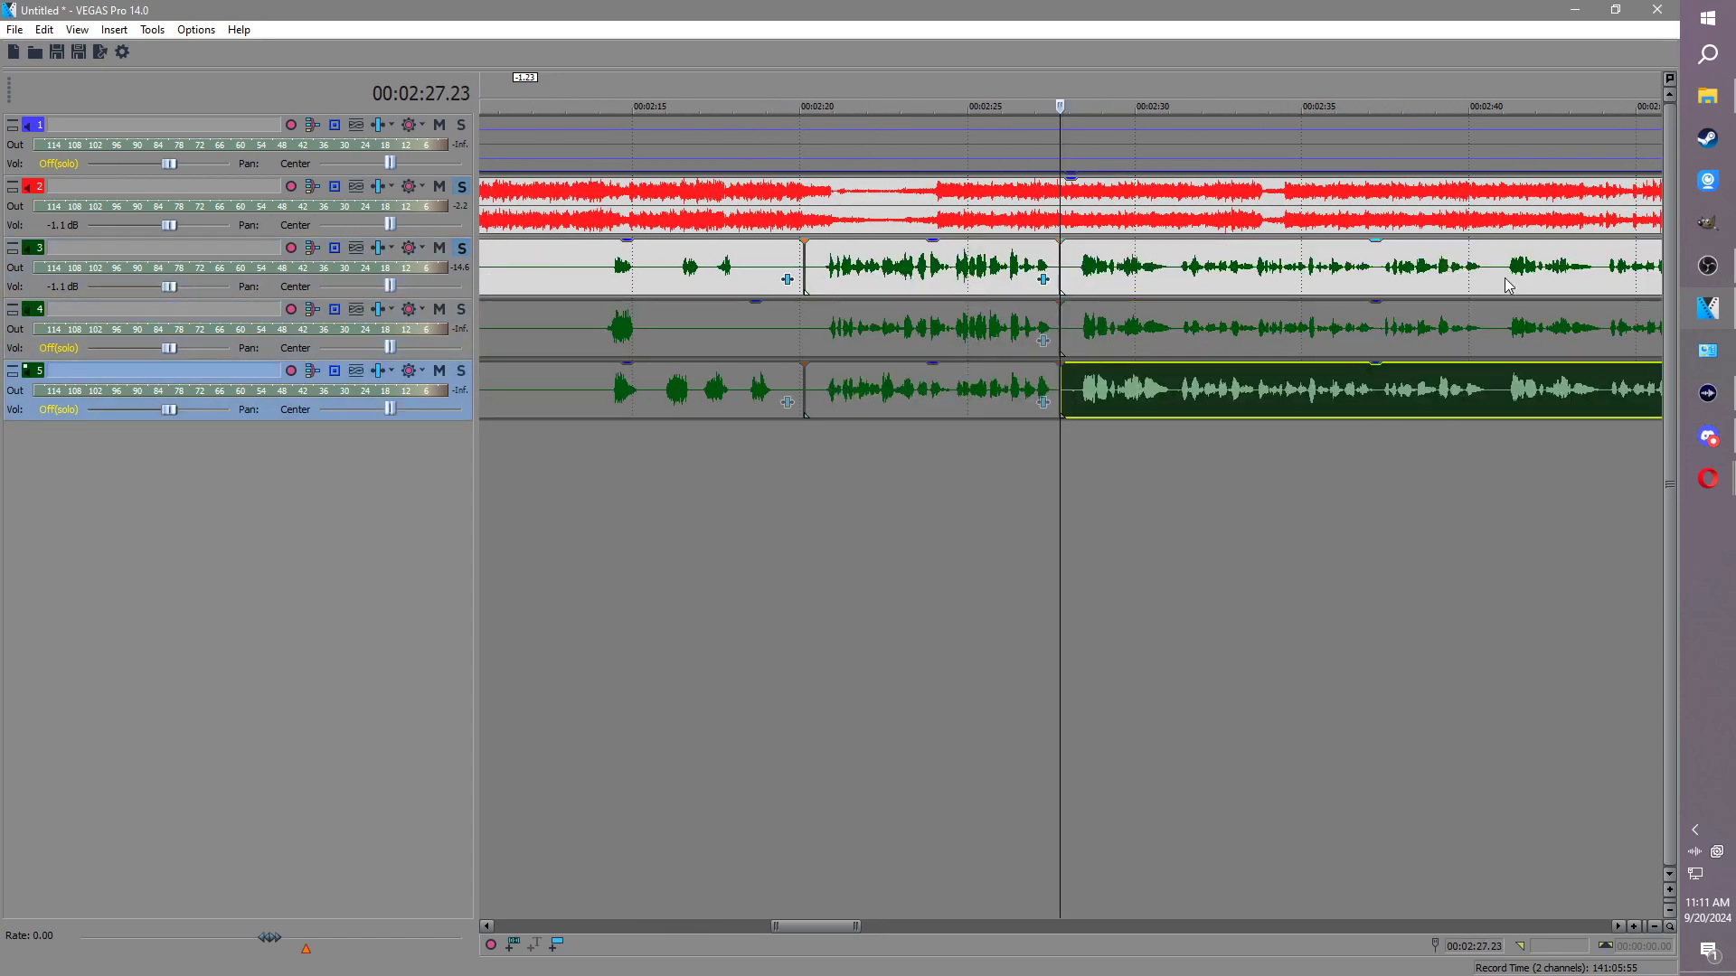
# Step: Play the final vocal section from about 00:02:36 and pause at 00:02:38.18
pyautogui.click(1499, 281)
pyautogui.click(1339, 275)
pyautogui.press('space')
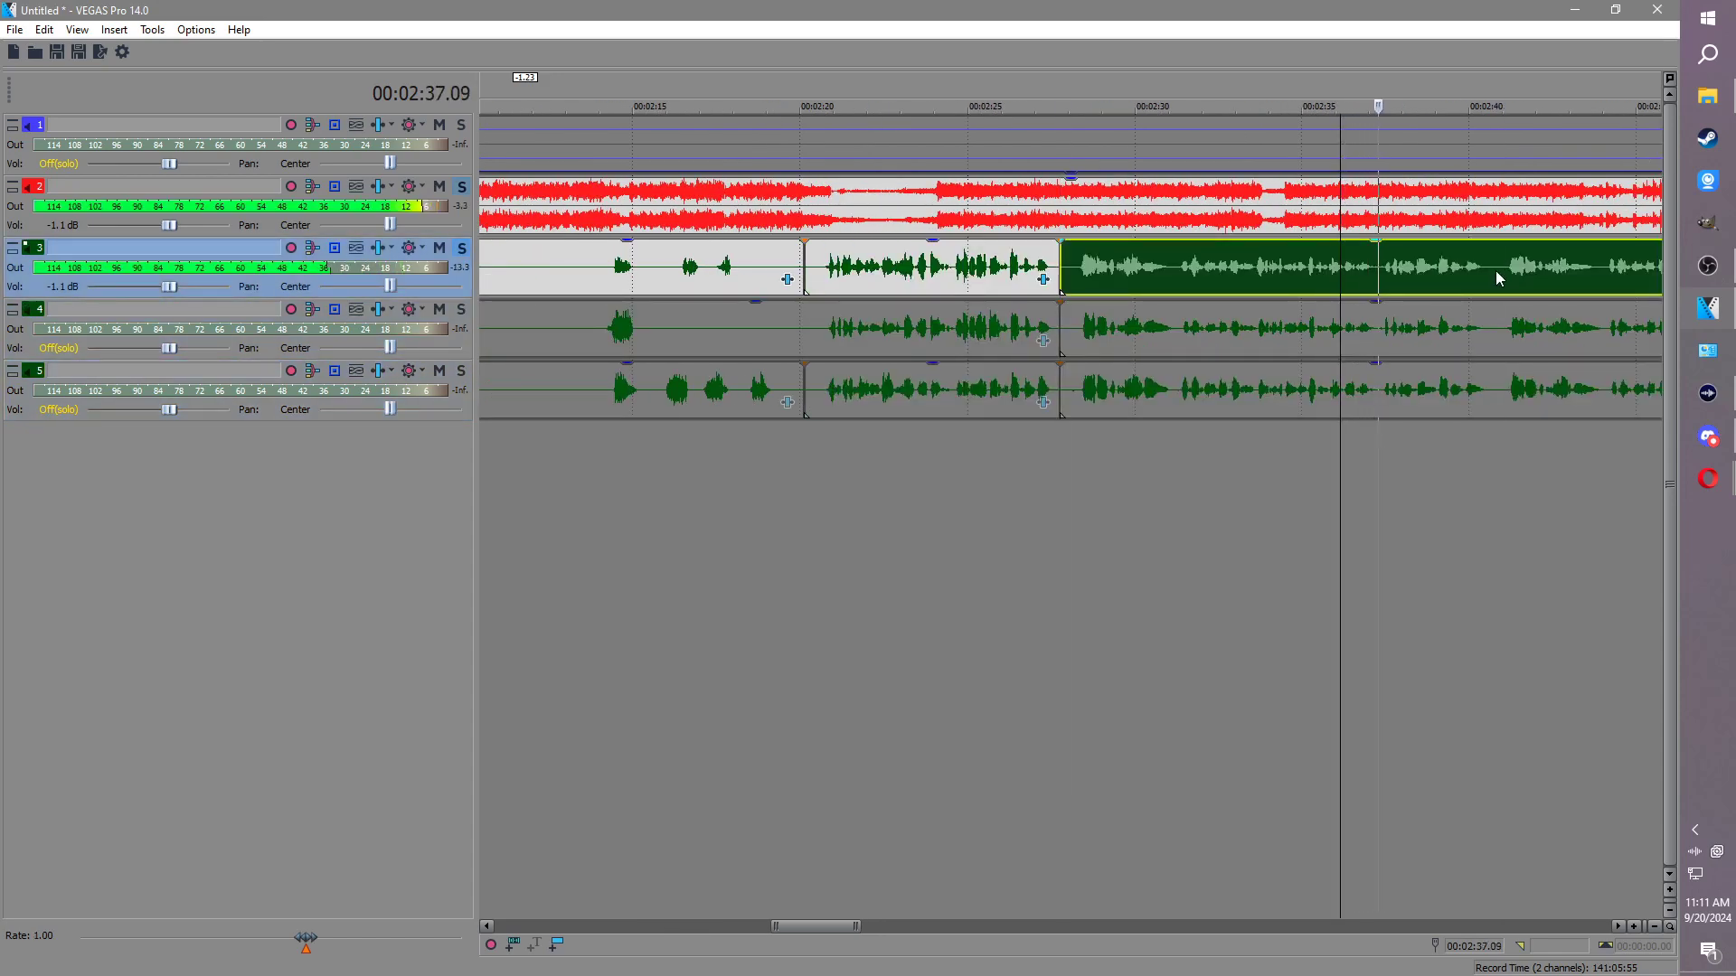
pyautogui.scroll(-3, 1496, 270)
pyautogui.press('space')
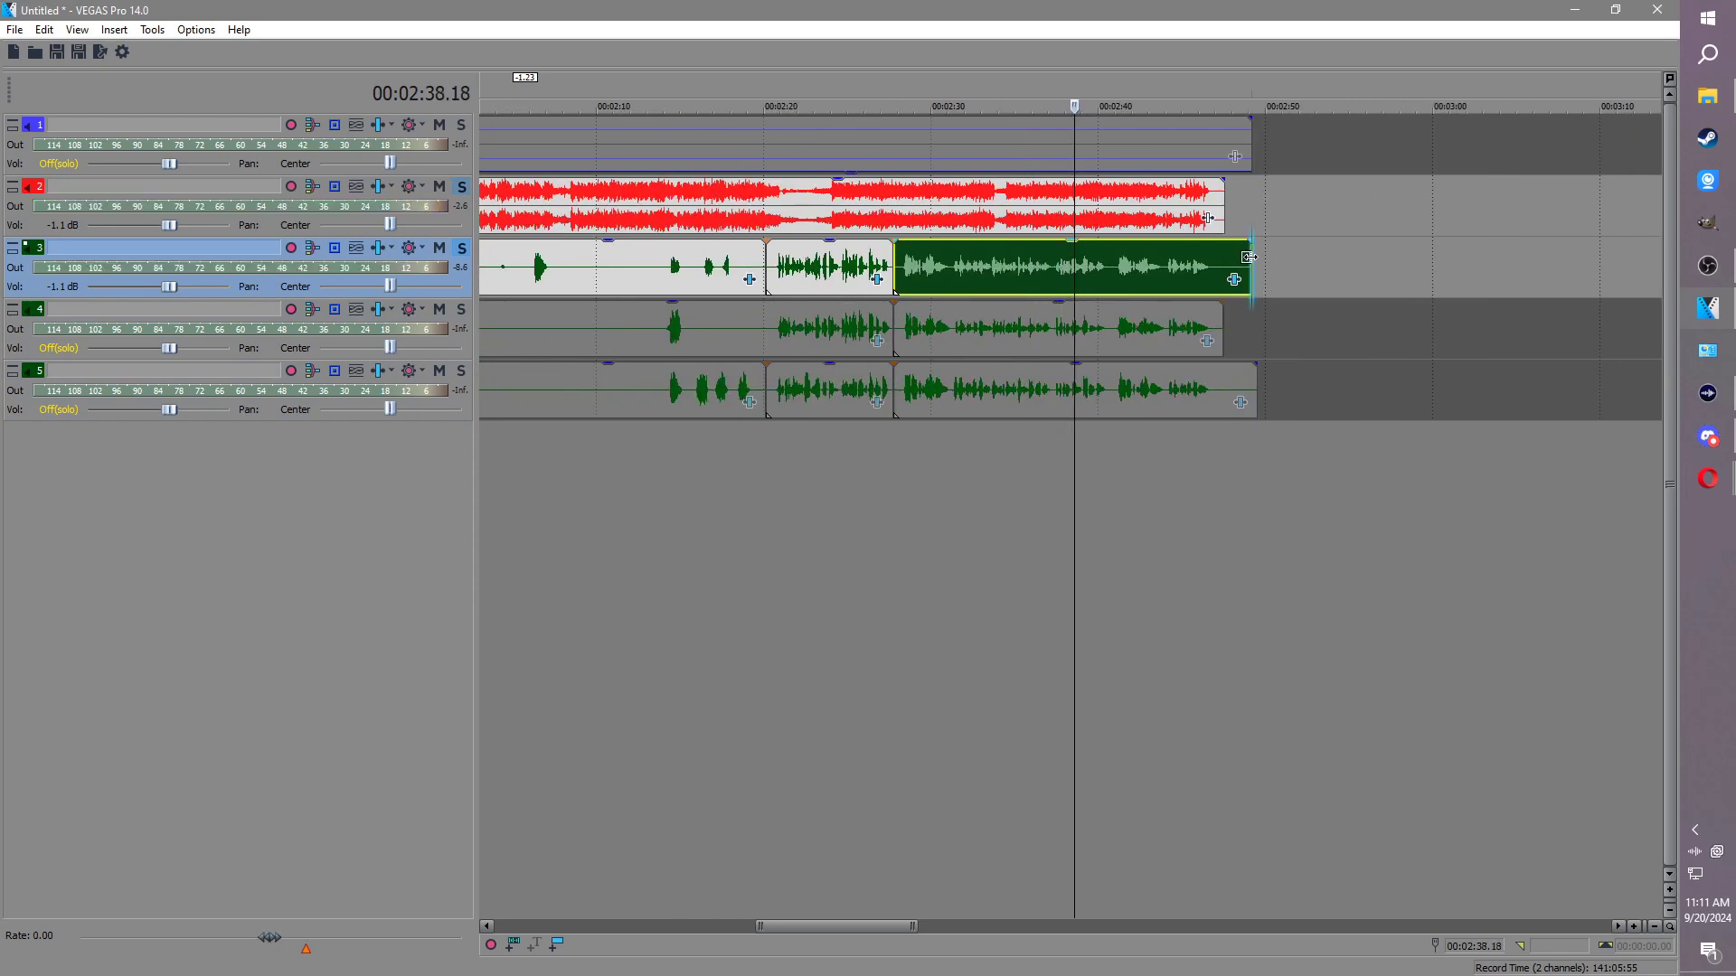
# Step: Trim the final vocal events on tracks 3 and 5 to the instrumental's end and toggle ExpressFX Reverb on tracks 3 and 4 there
pyautogui.moveTo(1249, 257); pyautogui.dragTo(1230, 289)
pyautogui.moveTo(1252, 385); pyautogui.dragTo(1216, 388)
pyautogui.click(1208, 280)
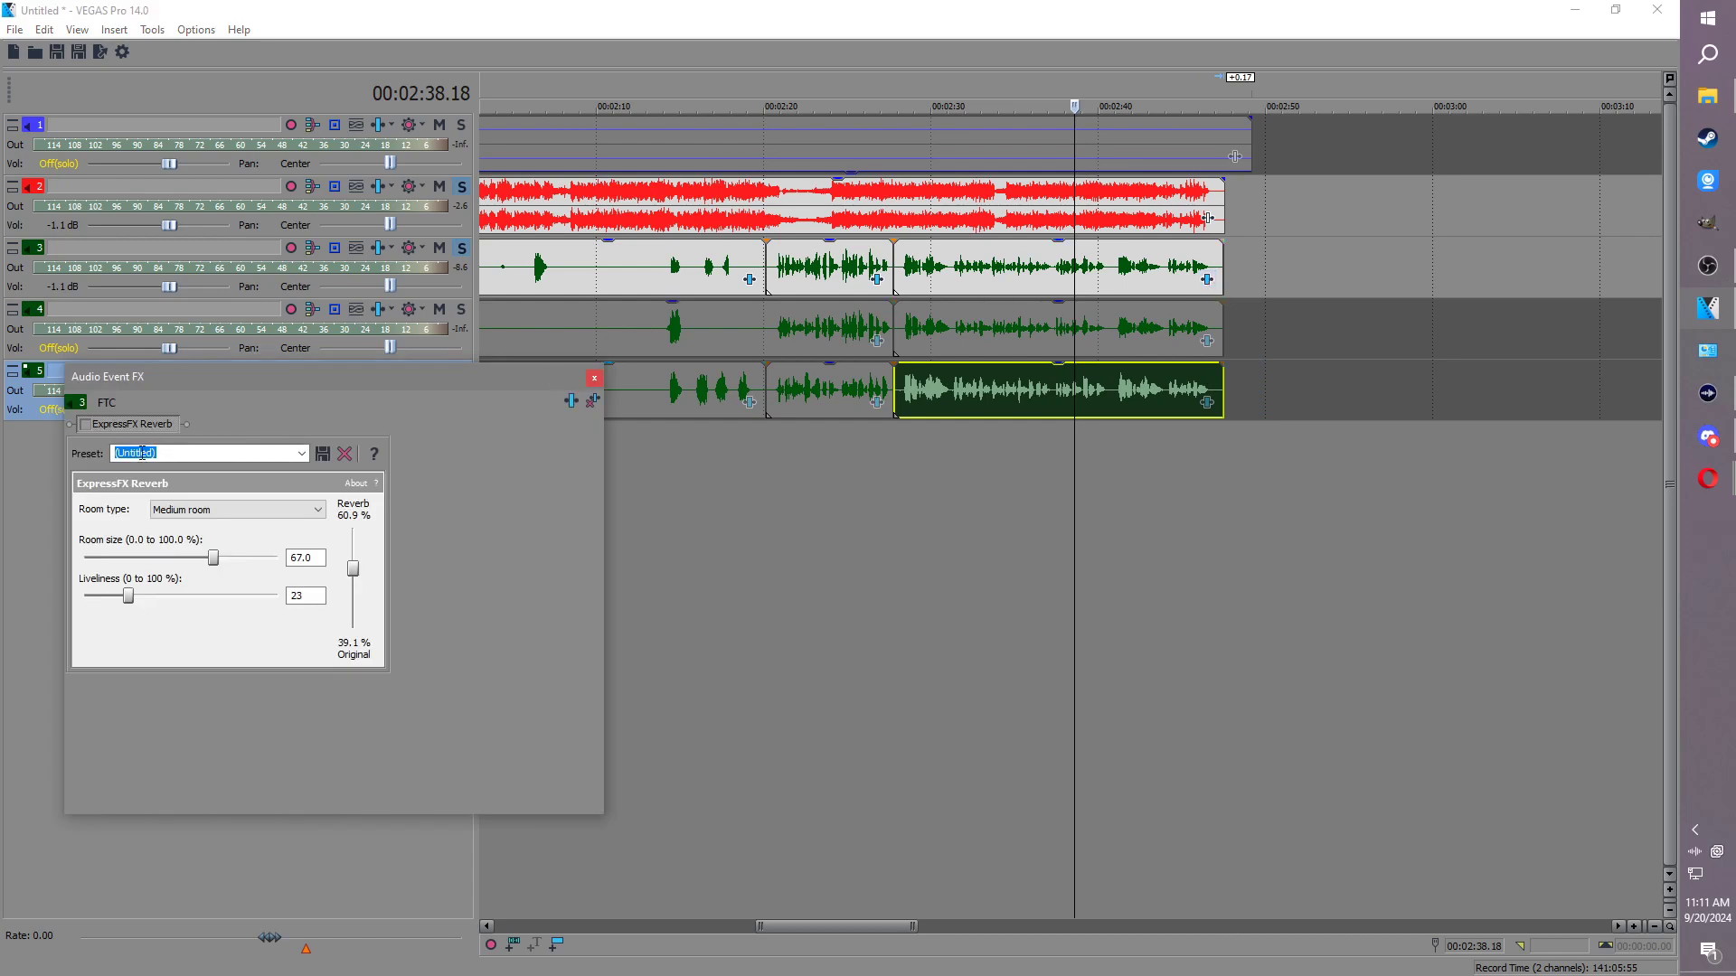
pyautogui.click(87, 425)
pyautogui.click(594, 378)
pyautogui.click(1207, 340)
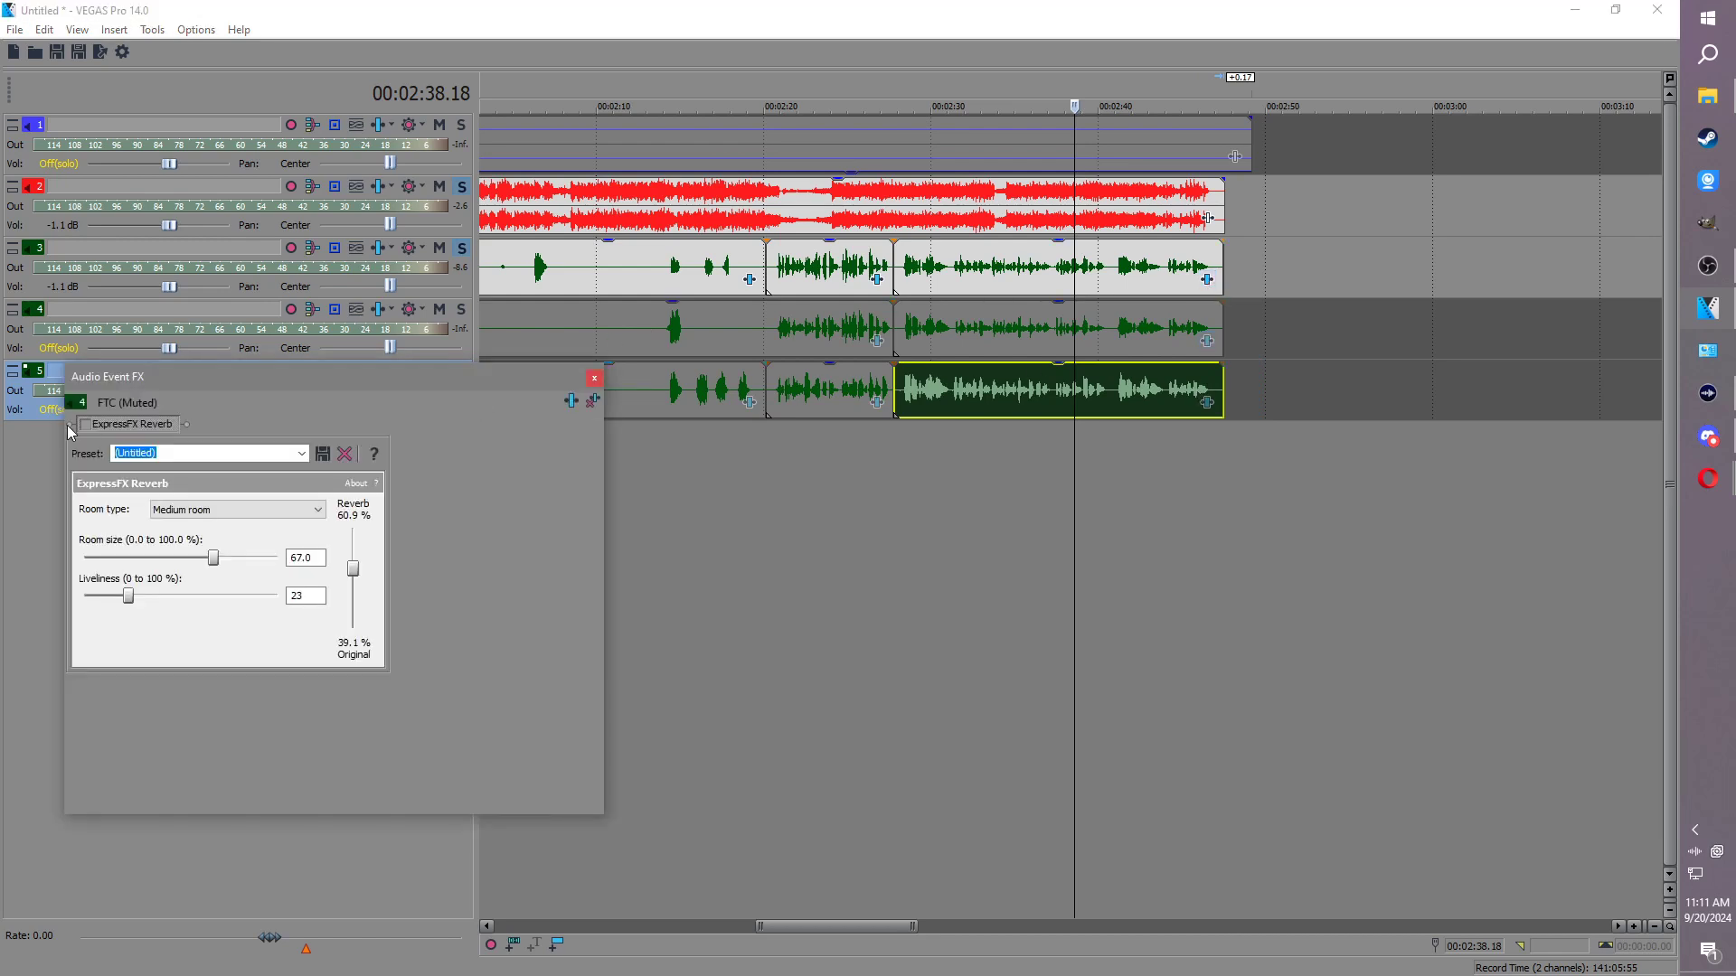
pyautogui.click(594, 377)
# Step: Toggle ExpressFX Reverb on the vocal events around 00:01:36.18 on tracks 3, 4 and 5
pyautogui.scroll(-3, 868, 337)
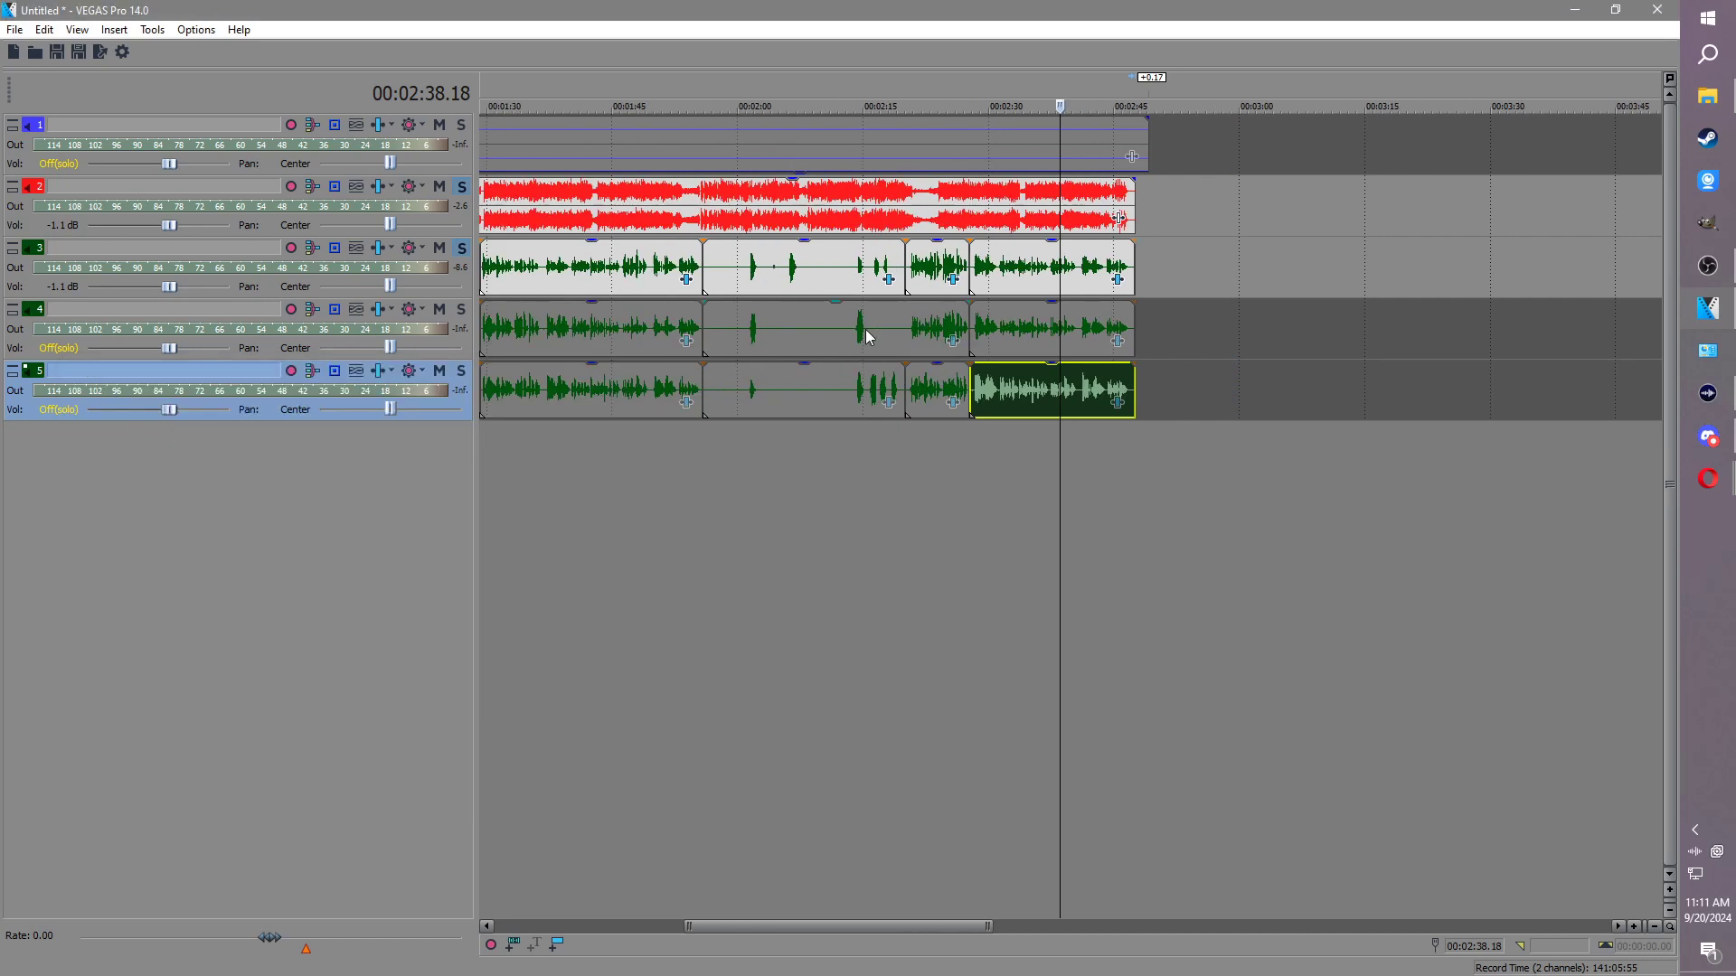
pyautogui.scroll(-2, 697, 310)
pyautogui.click(670, 269)
pyautogui.click(775, 280)
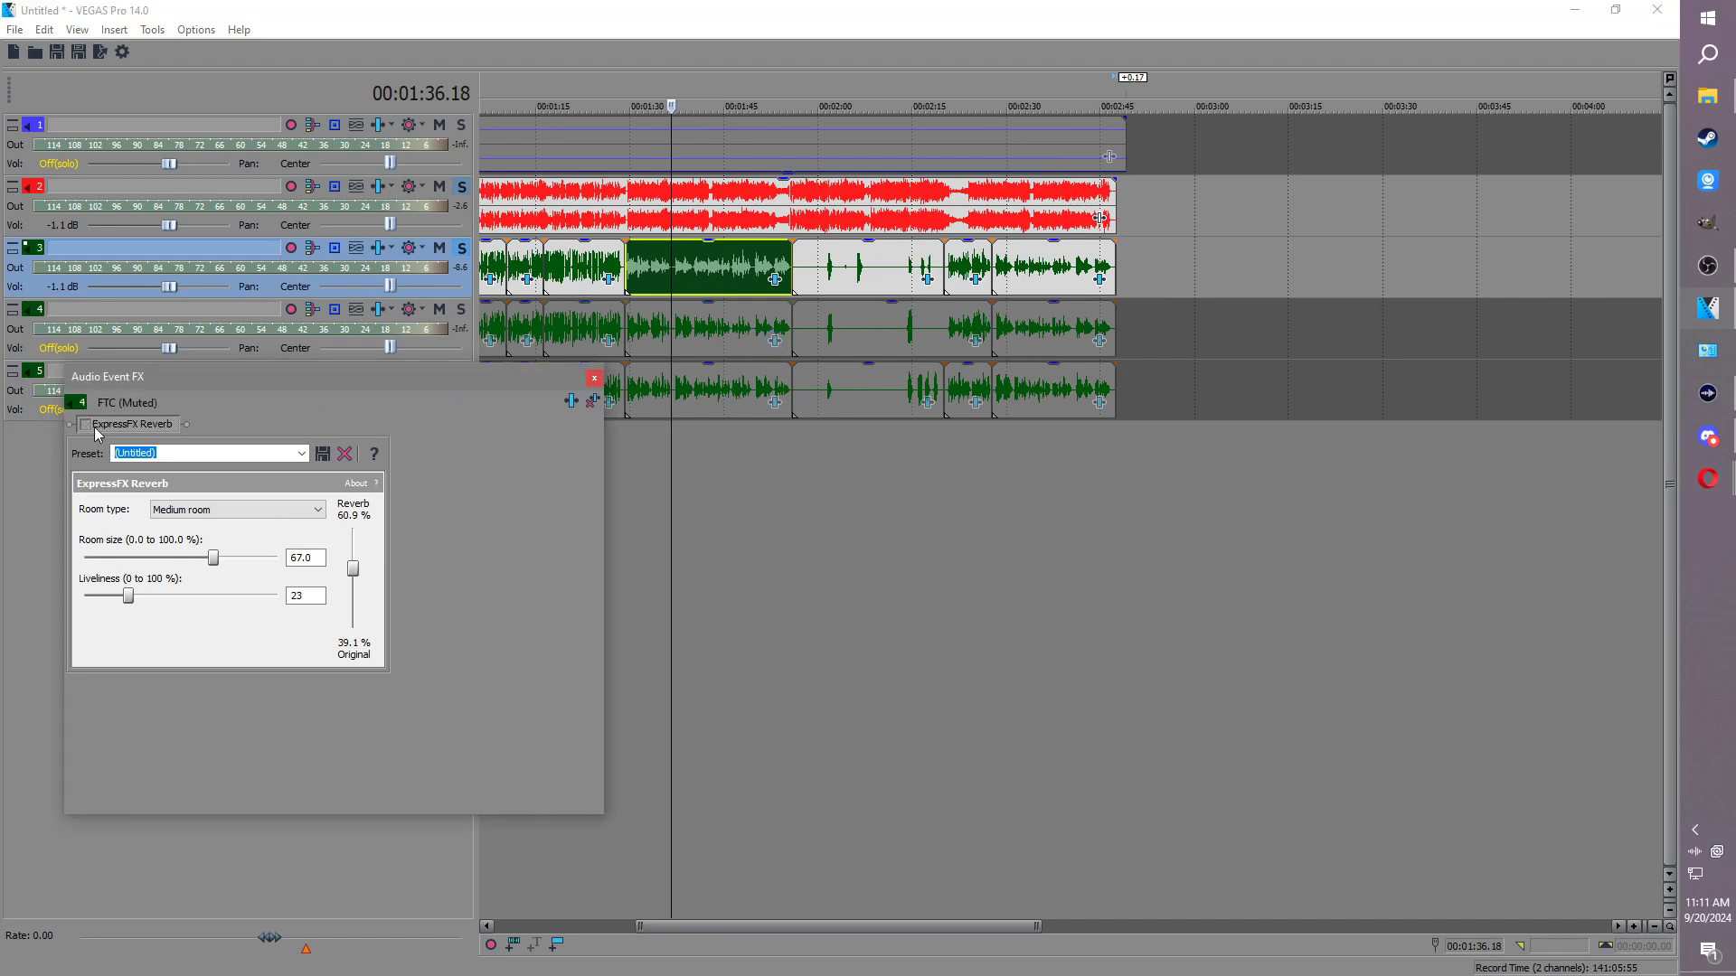
pyautogui.click(775, 409)
pyautogui.click(595, 378)
# Step: Play the first vocal section from 00:00:11.26 and lower the gain of track 3's first event to about -1.3 dB
pyautogui.scroll(-2, 770, 317)
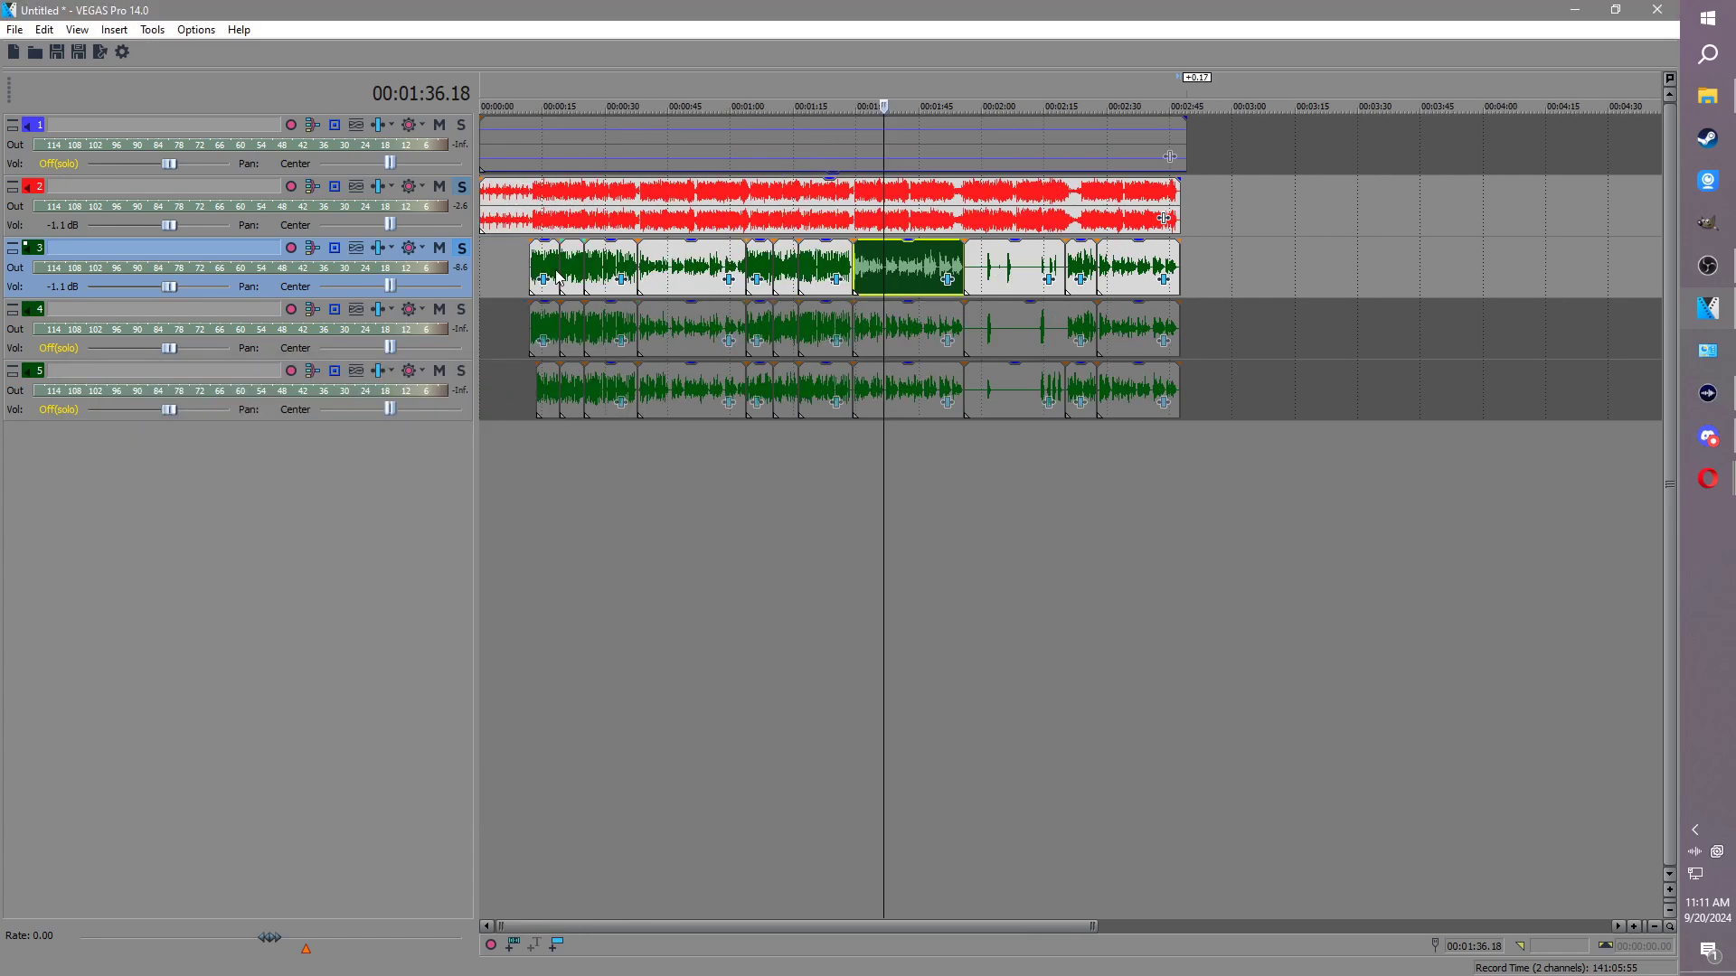
pyautogui.click(532, 260)
pyautogui.scroll(6, 642, 304)
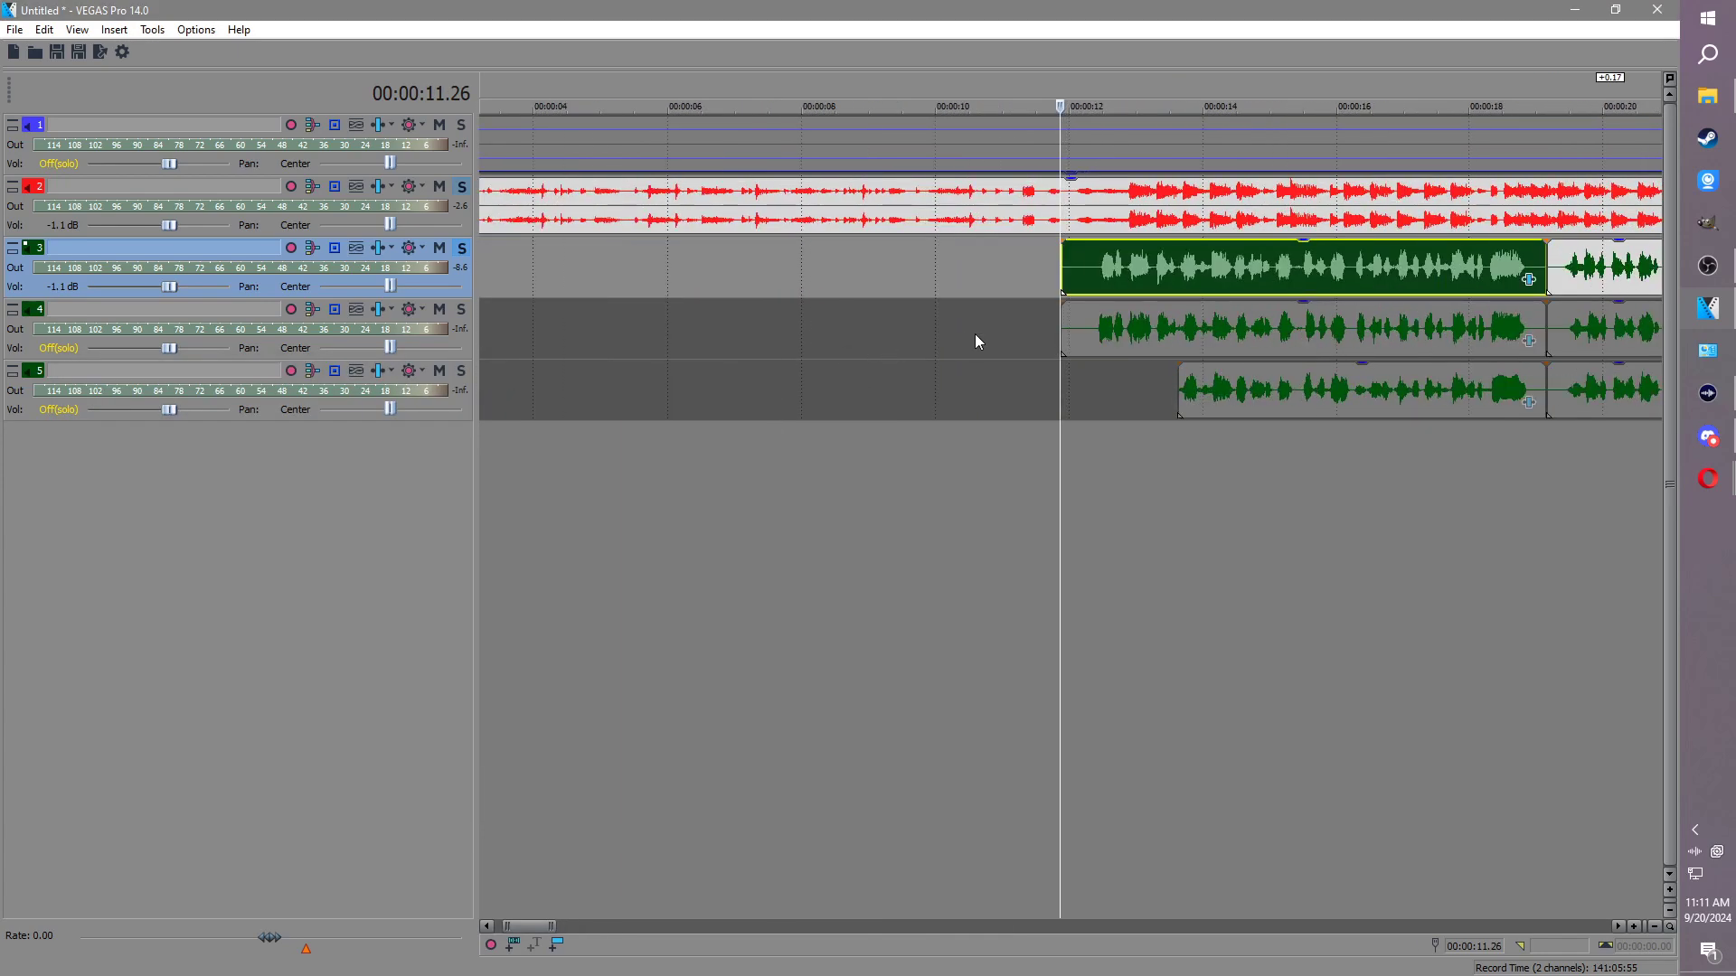
pyautogui.press('space')
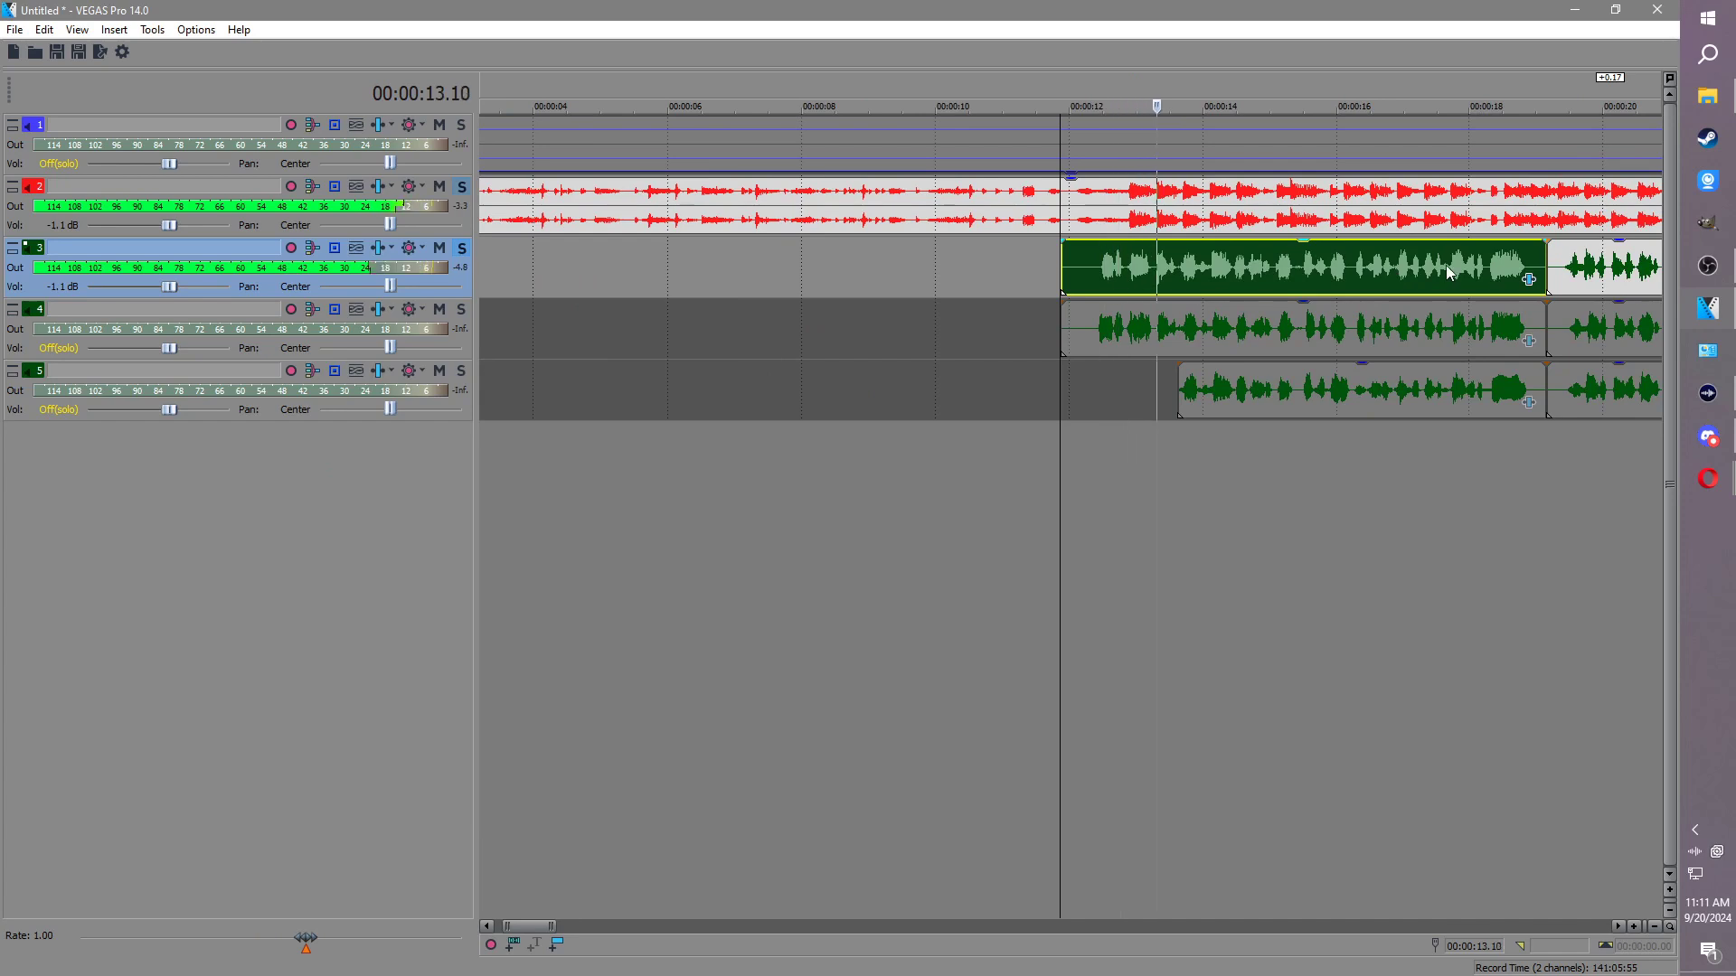
pyautogui.scroll(-1, 1446, 264)
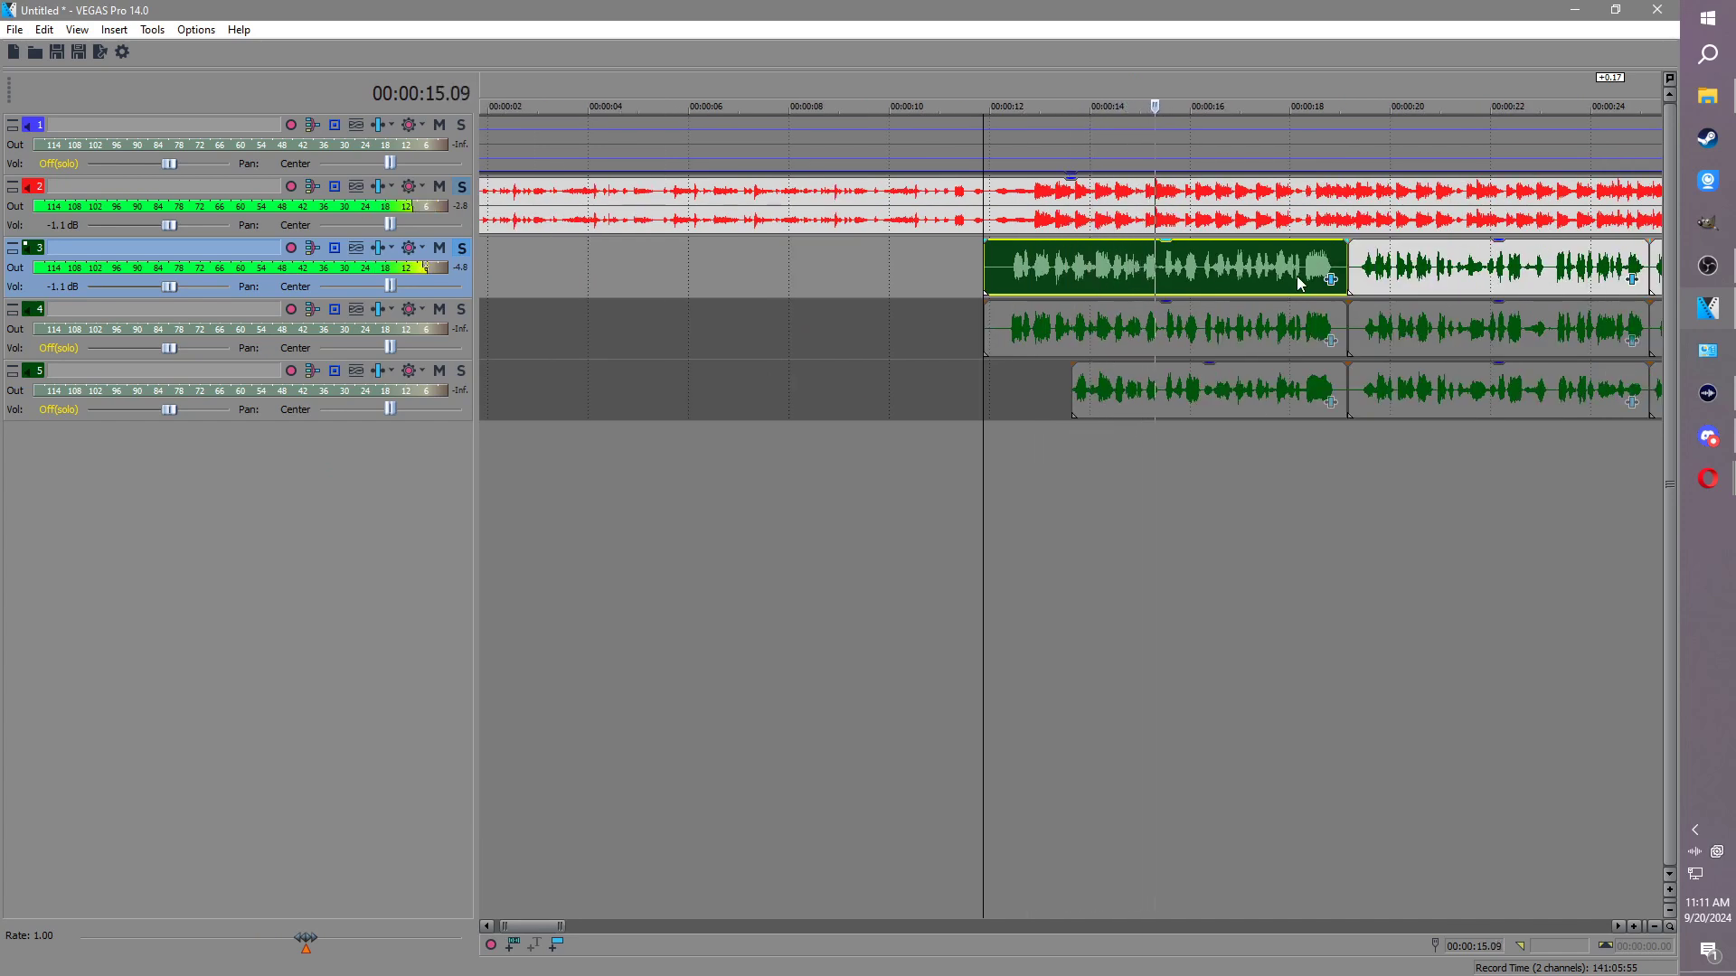
pyautogui.click(1349, 270)
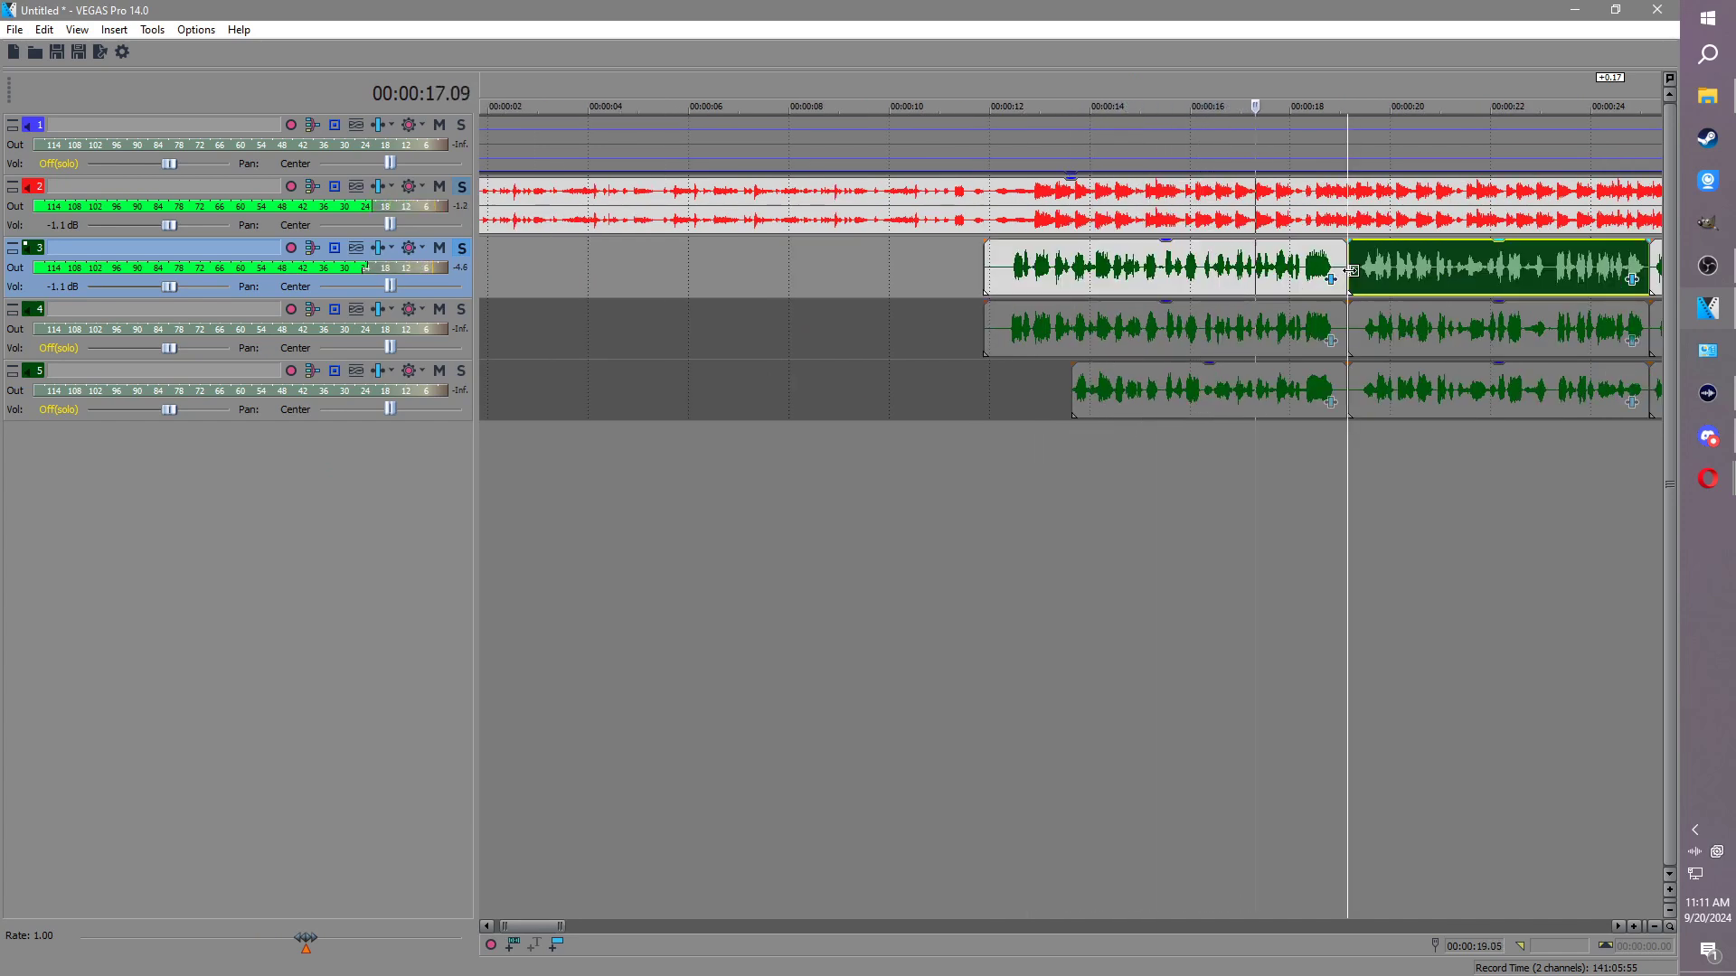
pyautogui.press('Return')
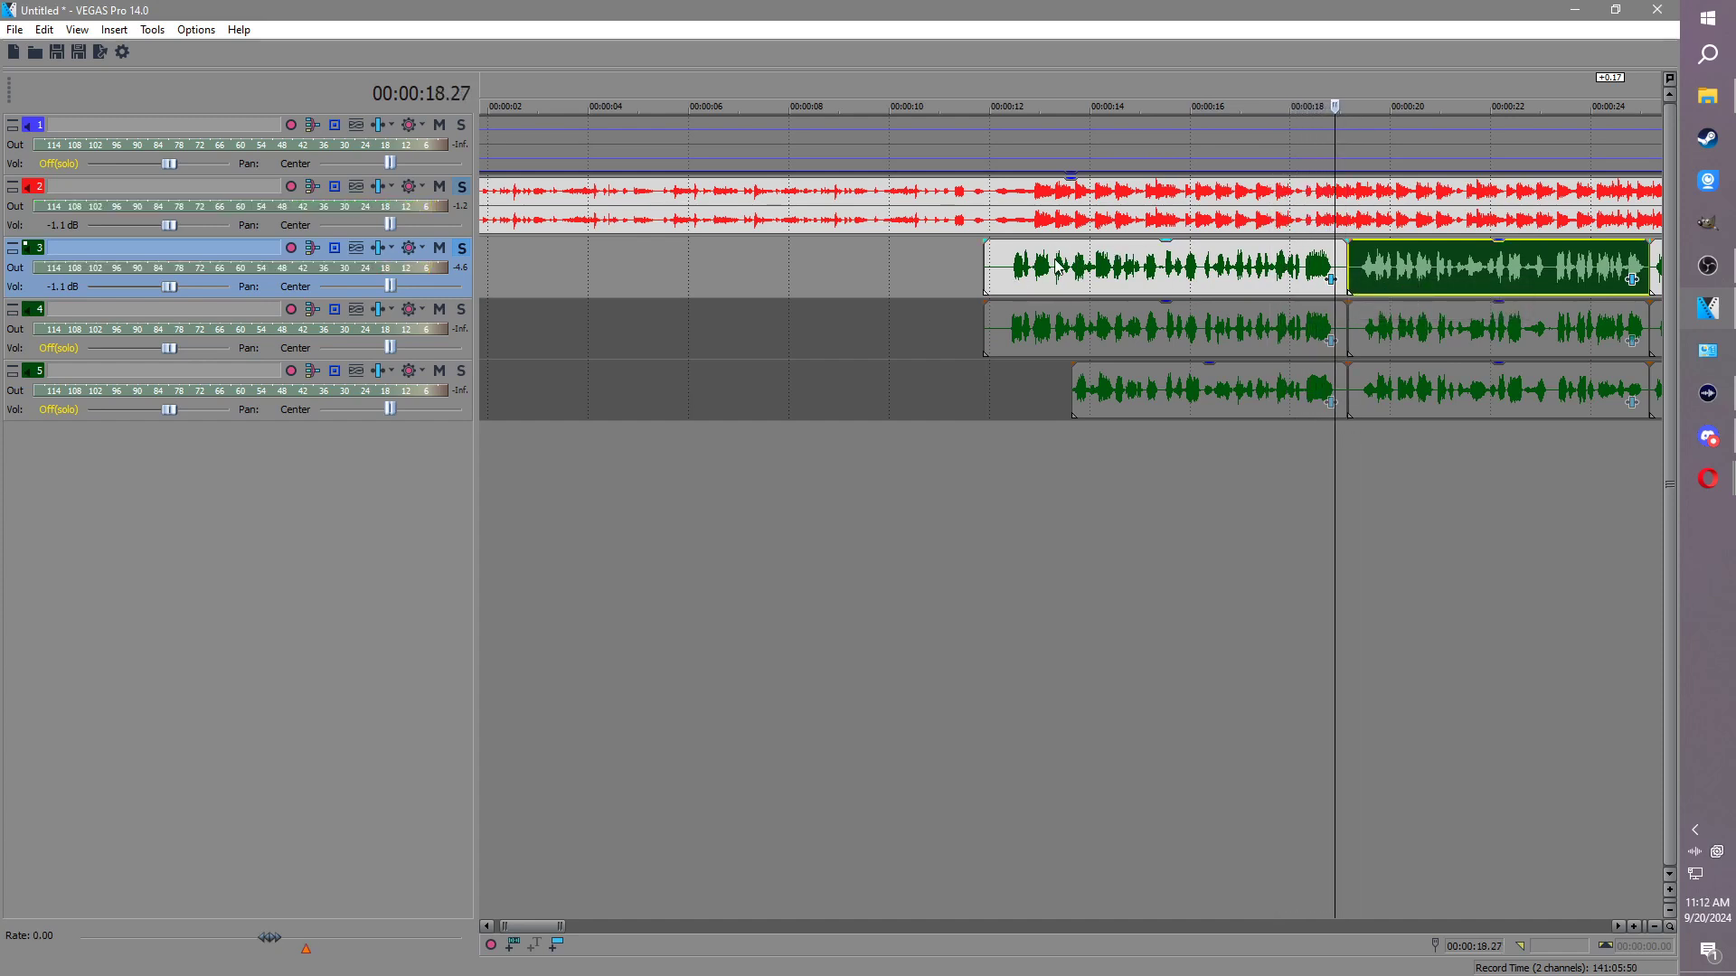
pyautogui.moveTo(1047, 246); pyautogui.dragTo(1059, 253)
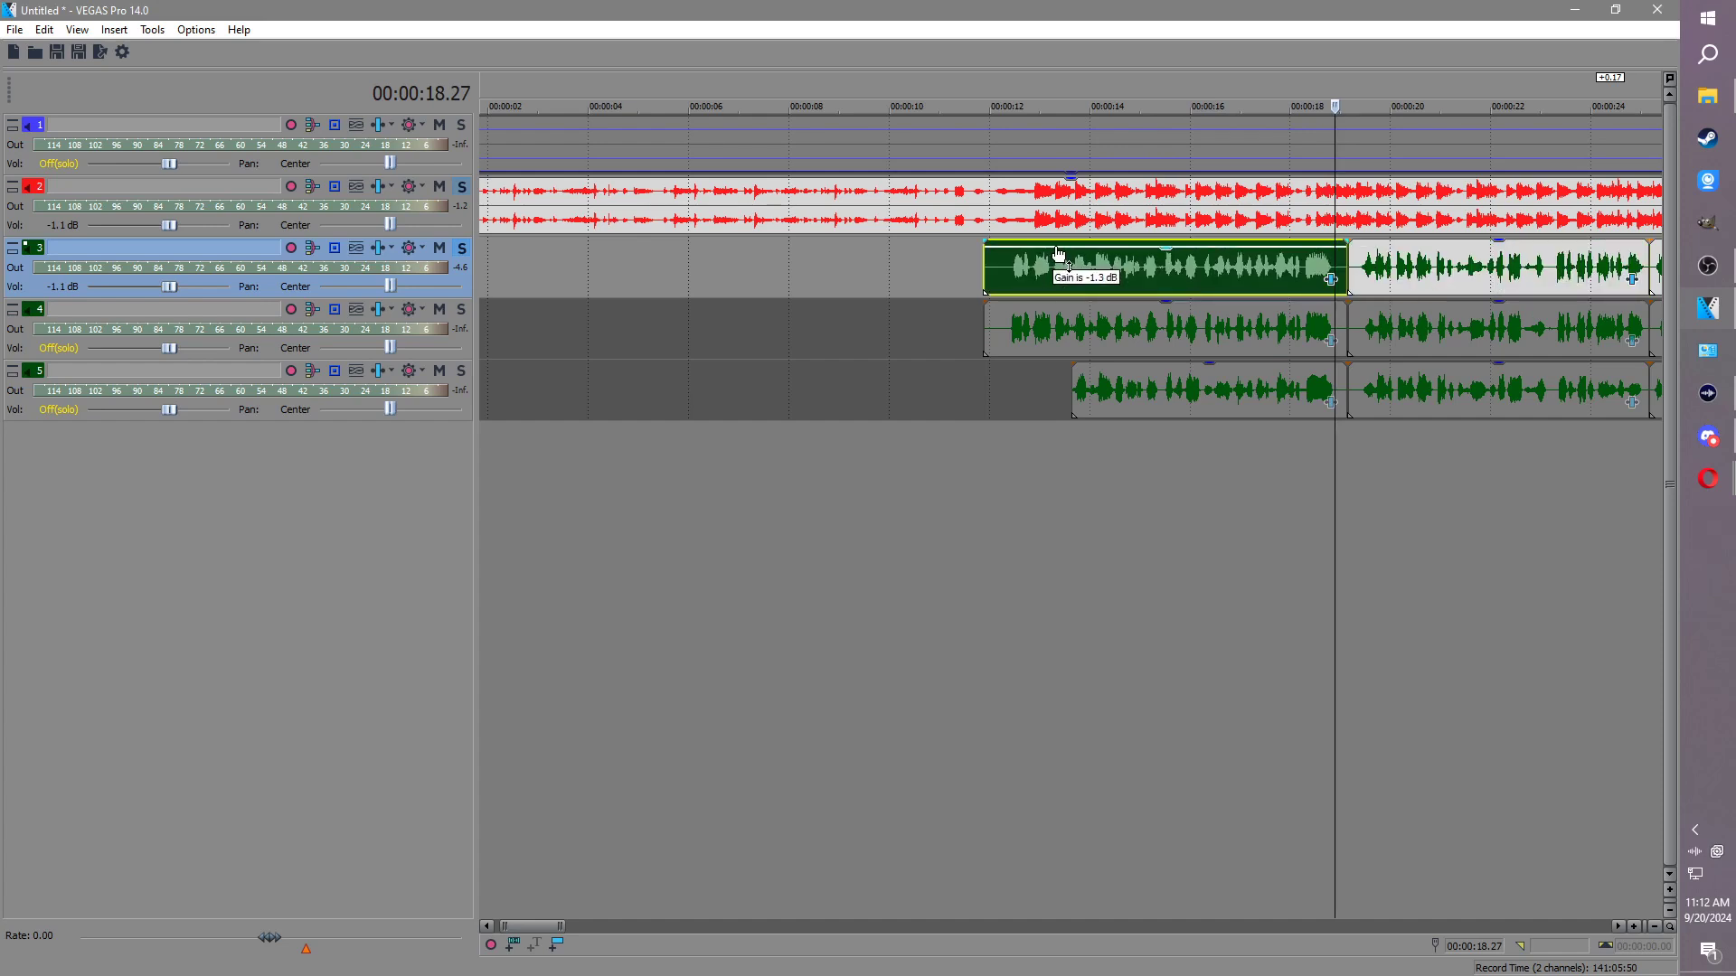
# Step: Solo track 4 instead of track 3, play the first vocal section and lower the gain of track 4's first event
pyautogui.click(461, 248)
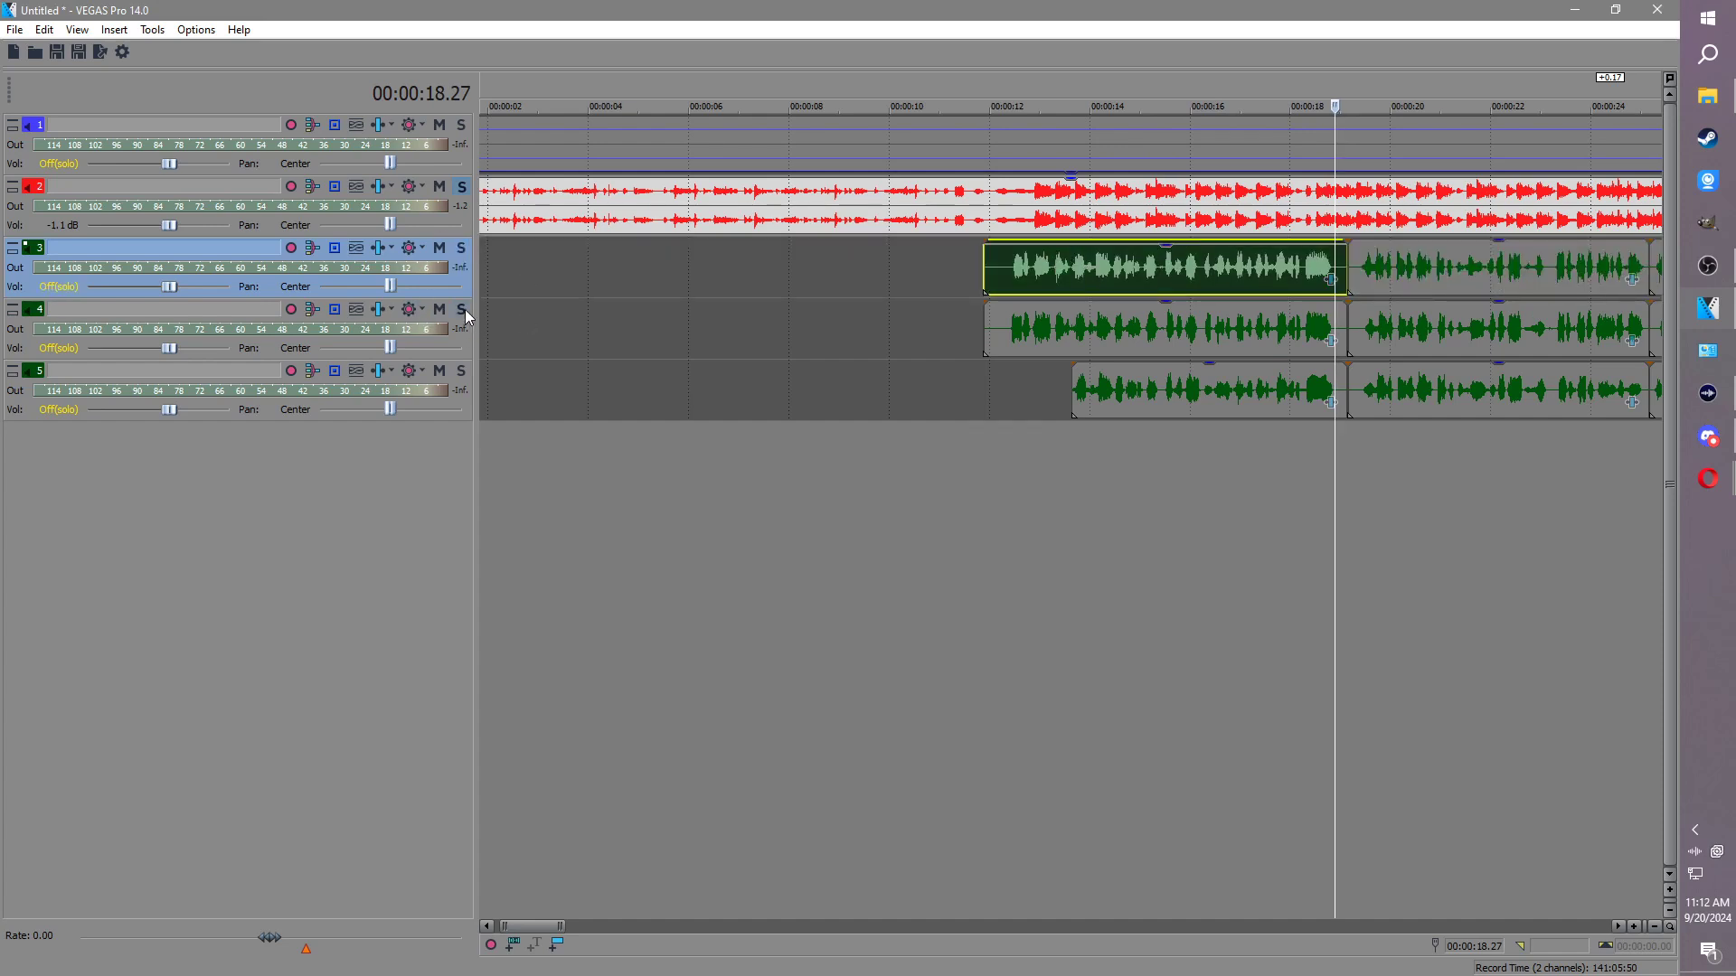
pyautogui.click(463, 310)
pyautogui.click(1008, 266)
pyautogui.press('space')
pyautogui.click(1256, 330)
pyautogui.scroll(-1, 1257, 330)
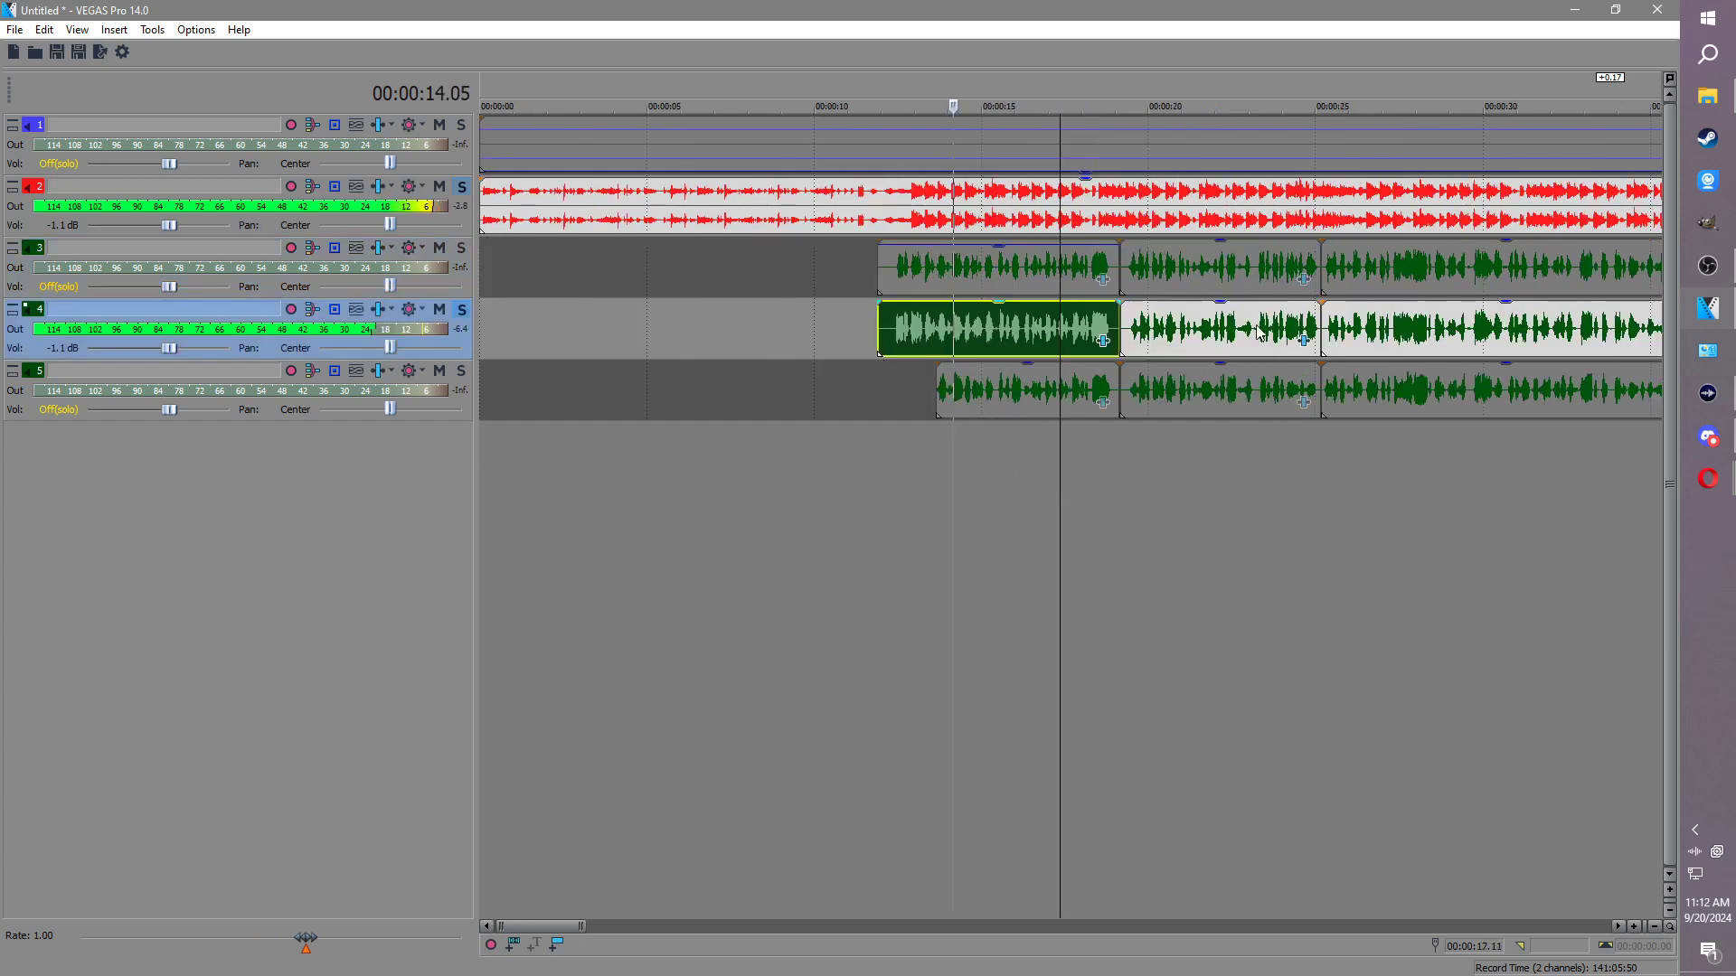
pyautogui.scroll(3, 1112, 352)
pyautogui.scroll(-1, 1023, 322)
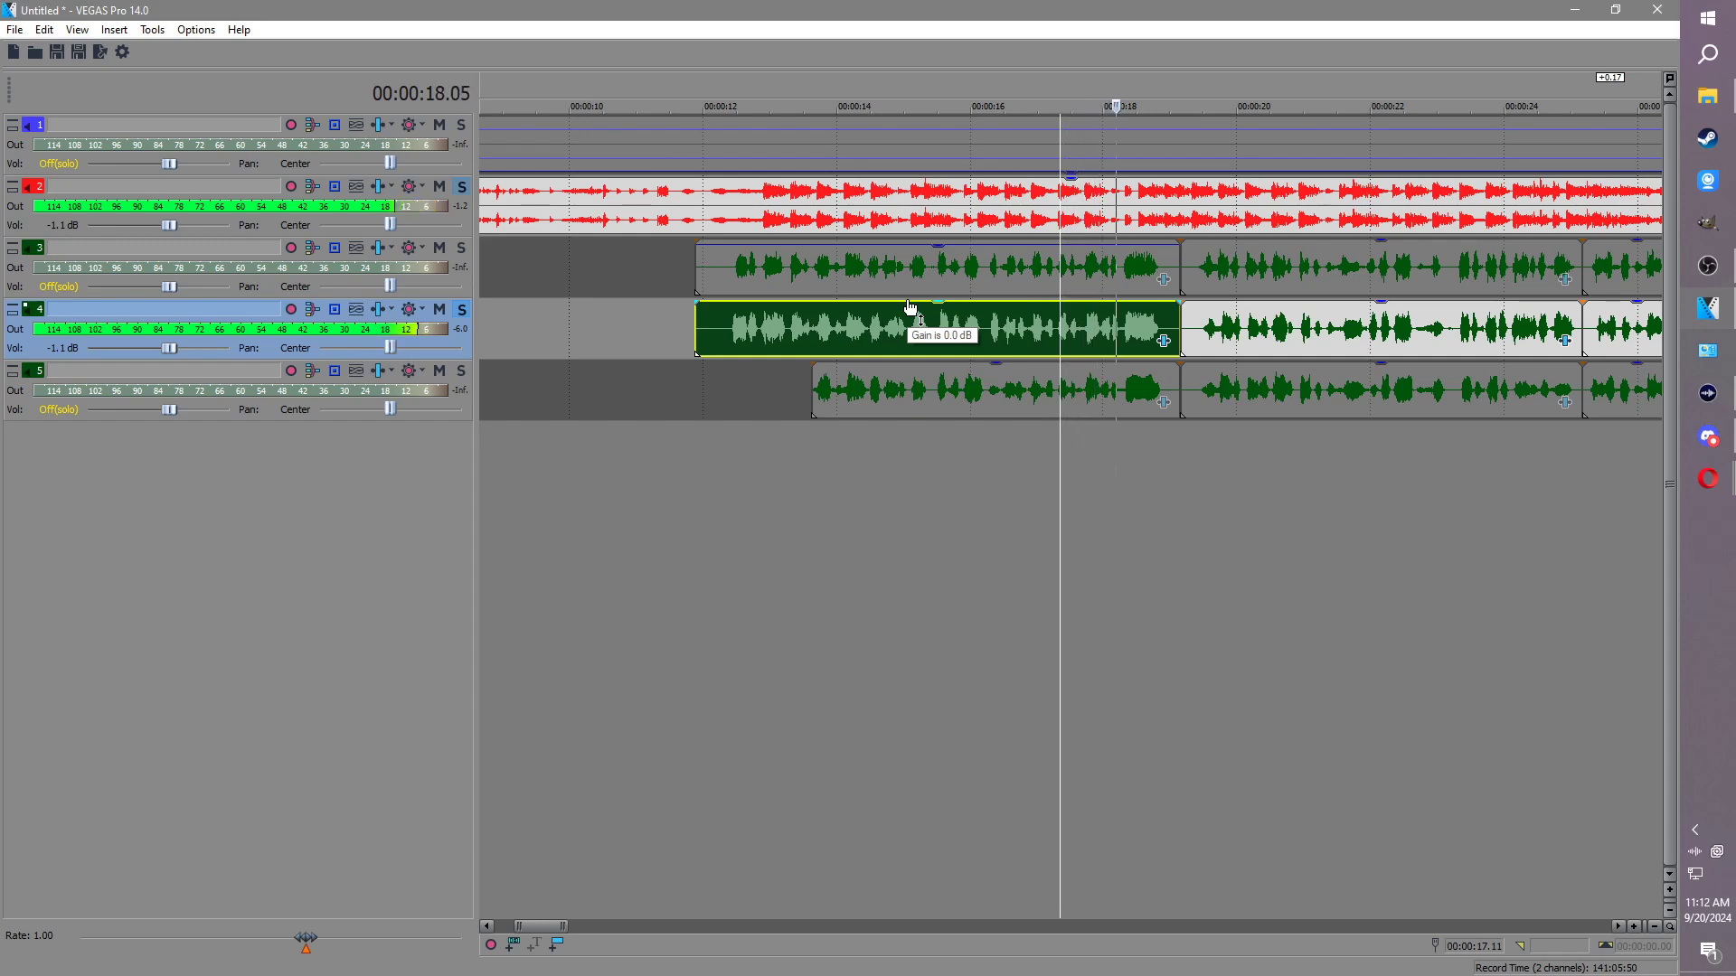
pyautogui.press('Return')
pyautogui.moveTo(909, 307); pyautogui.dragTo(930, 326)
# Step: Solo track 5 instead of track 4, play its first event and lower that event's gain to about -14.8 dB
pyautogui.click(461, 309)
pyautogui.click(462, 371)
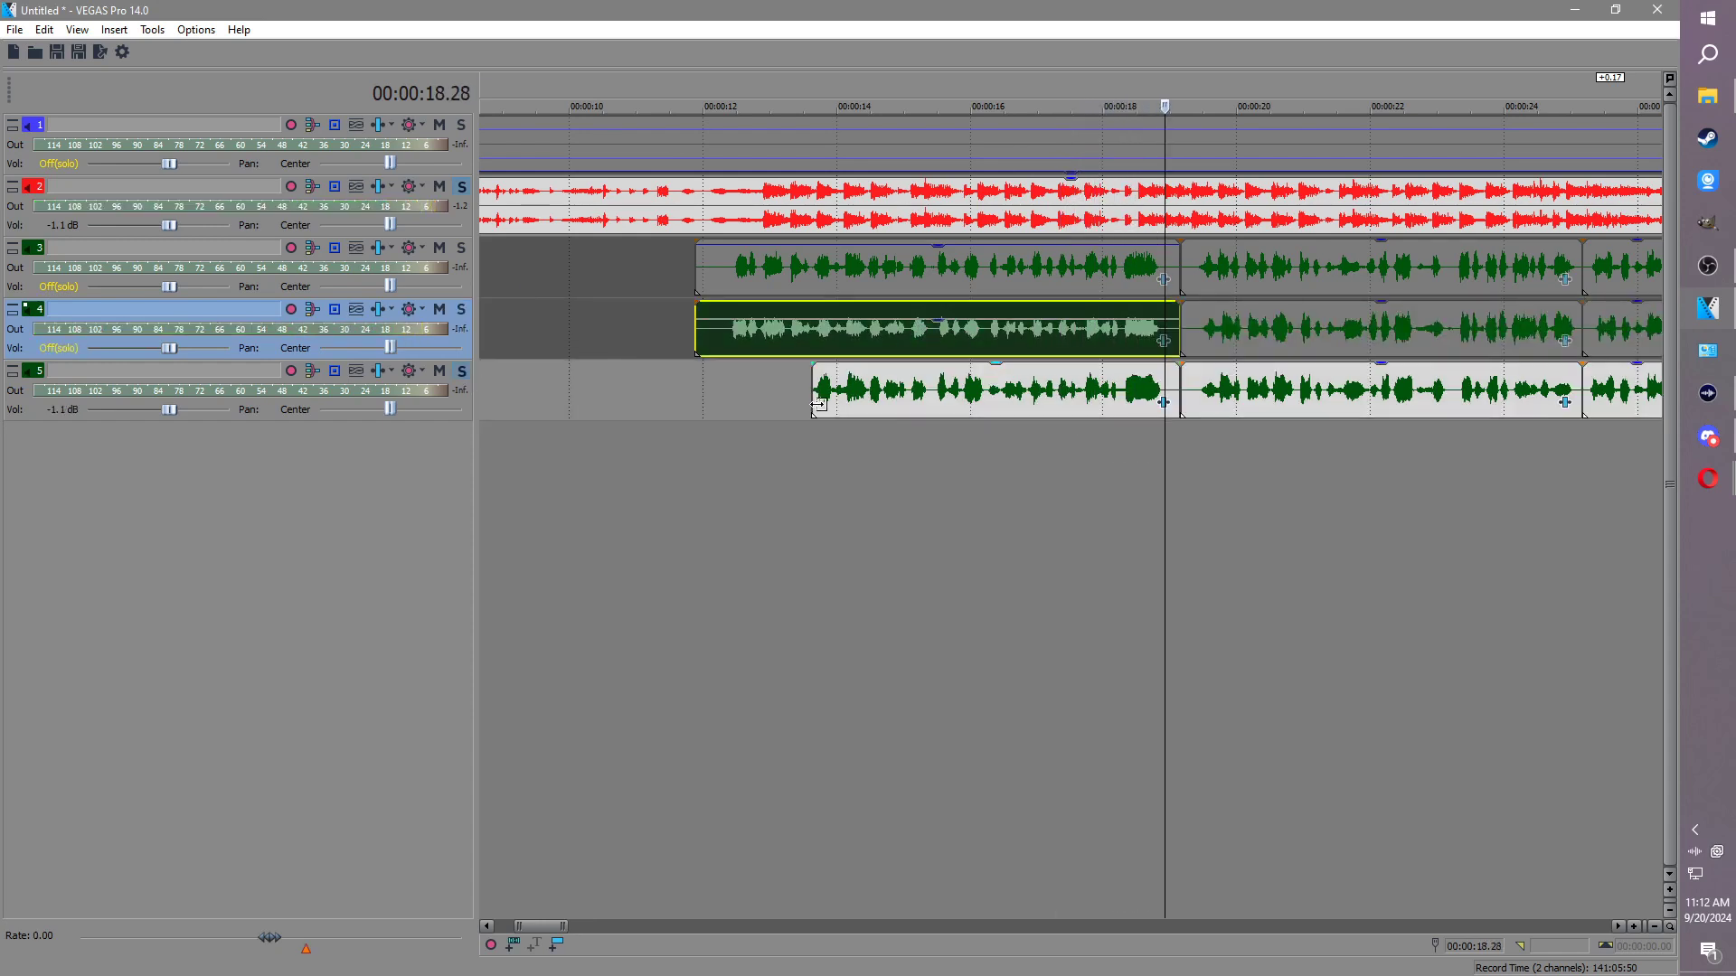
pyautogui.click(816, 387)
pyautogui.press('Return')
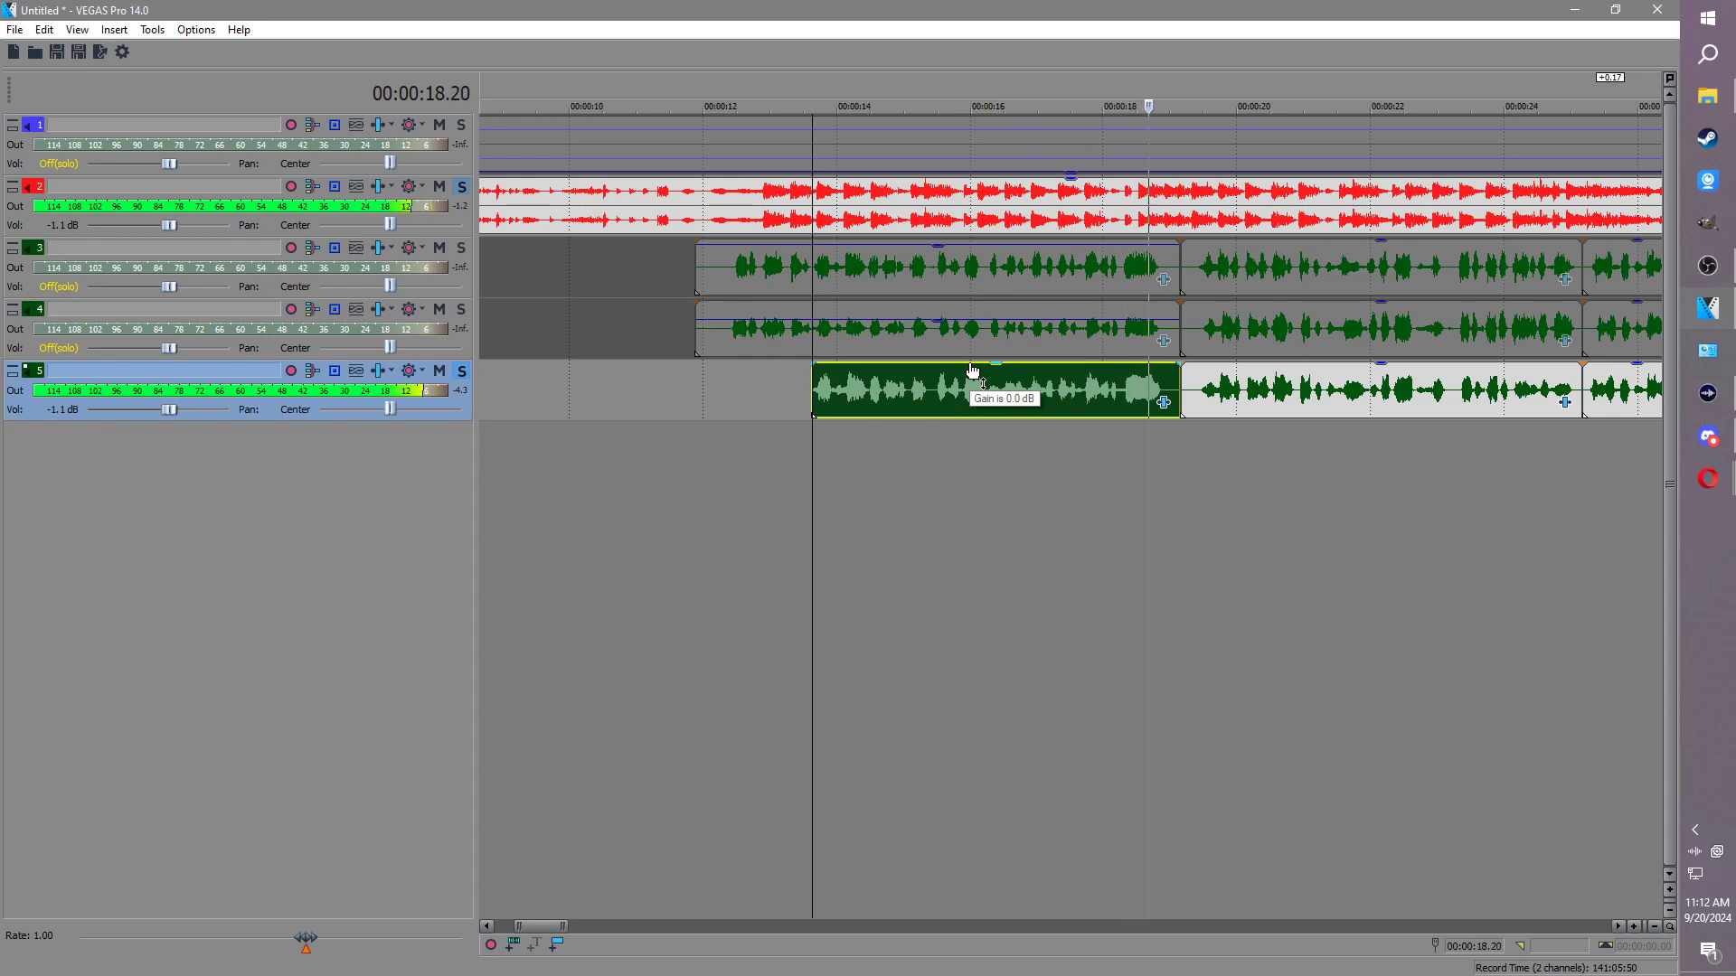
pyautogui.moveTo(973, 371); pyautogui.dragTo(991, 414)
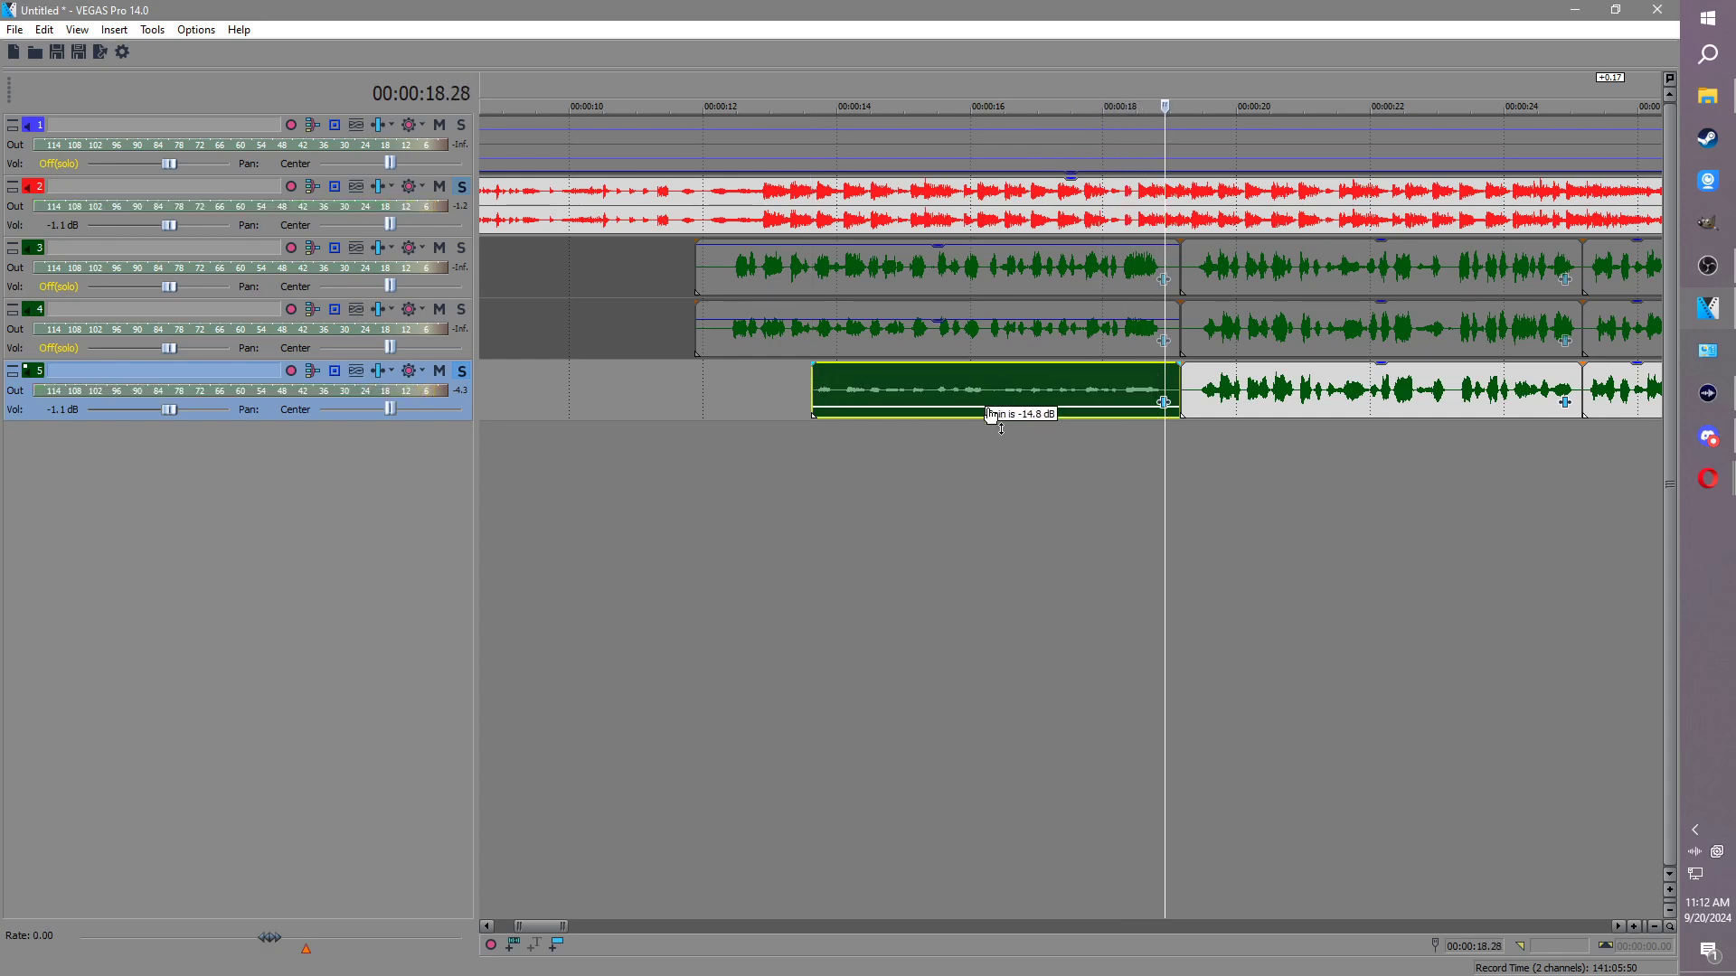
# Step: Lower the gain of track 3's first event further and play the section with all three vocal tracks soloed
pyautogui.moveTo(908, 242); pyautogui.dragTo(909, 263)
pyautogui.click(461, 309)
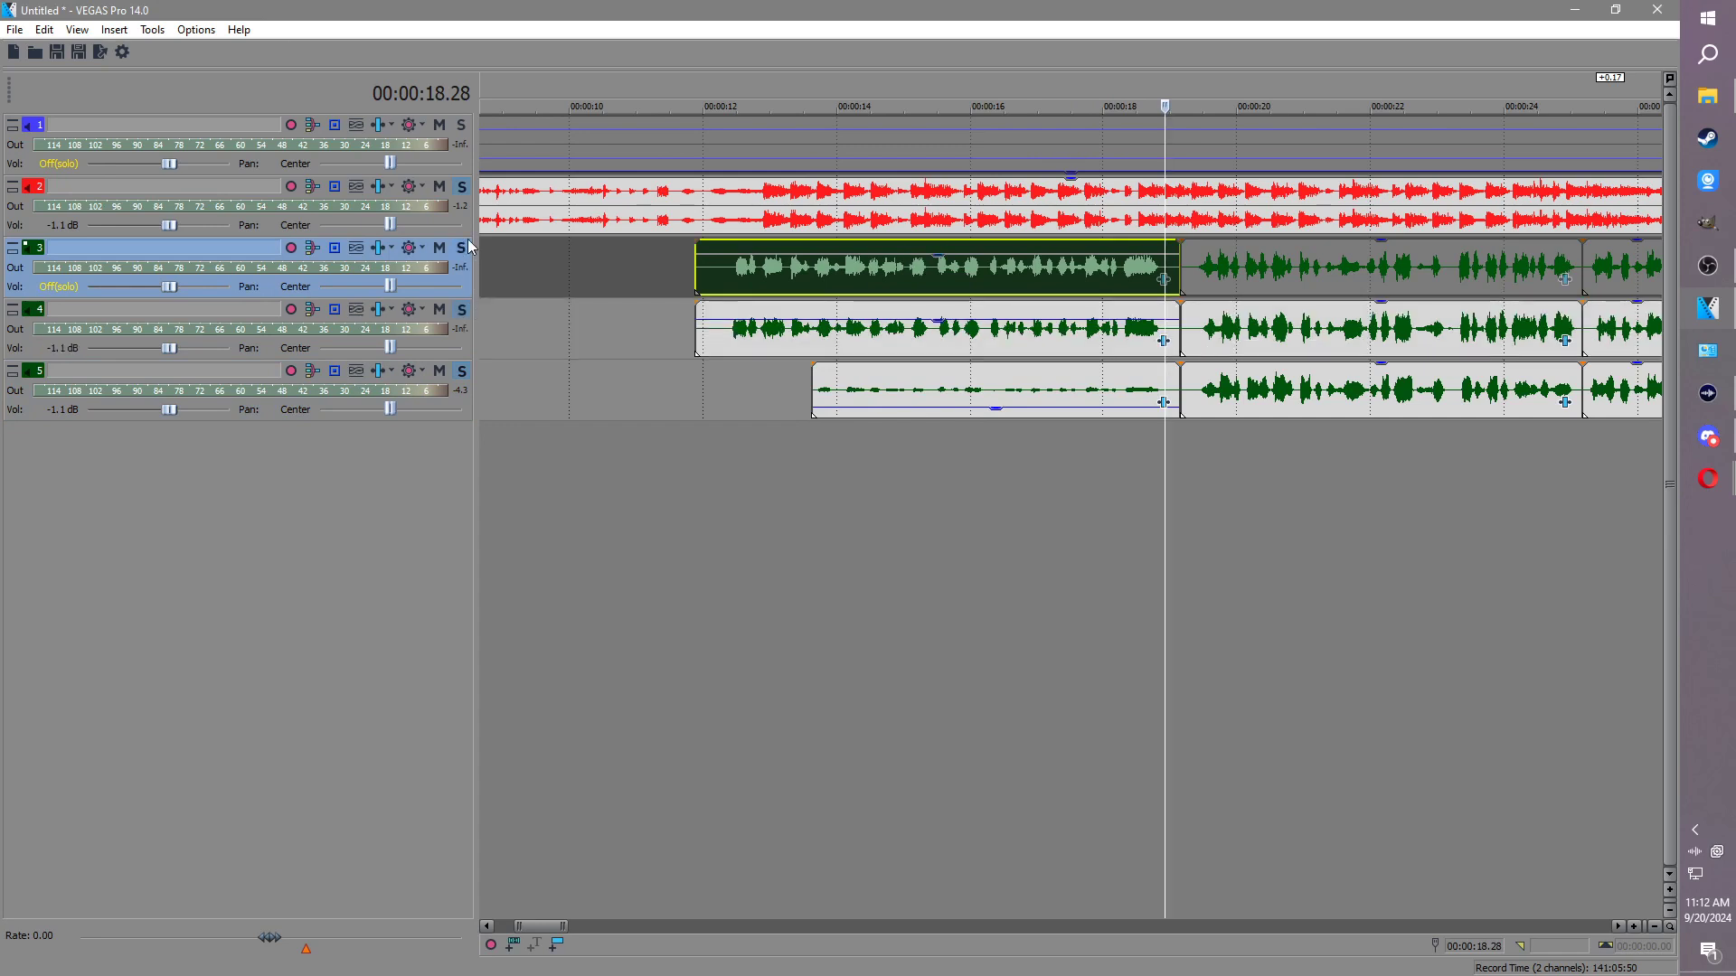
pyautogui.click(708, 220)
pyautogui.press('space')
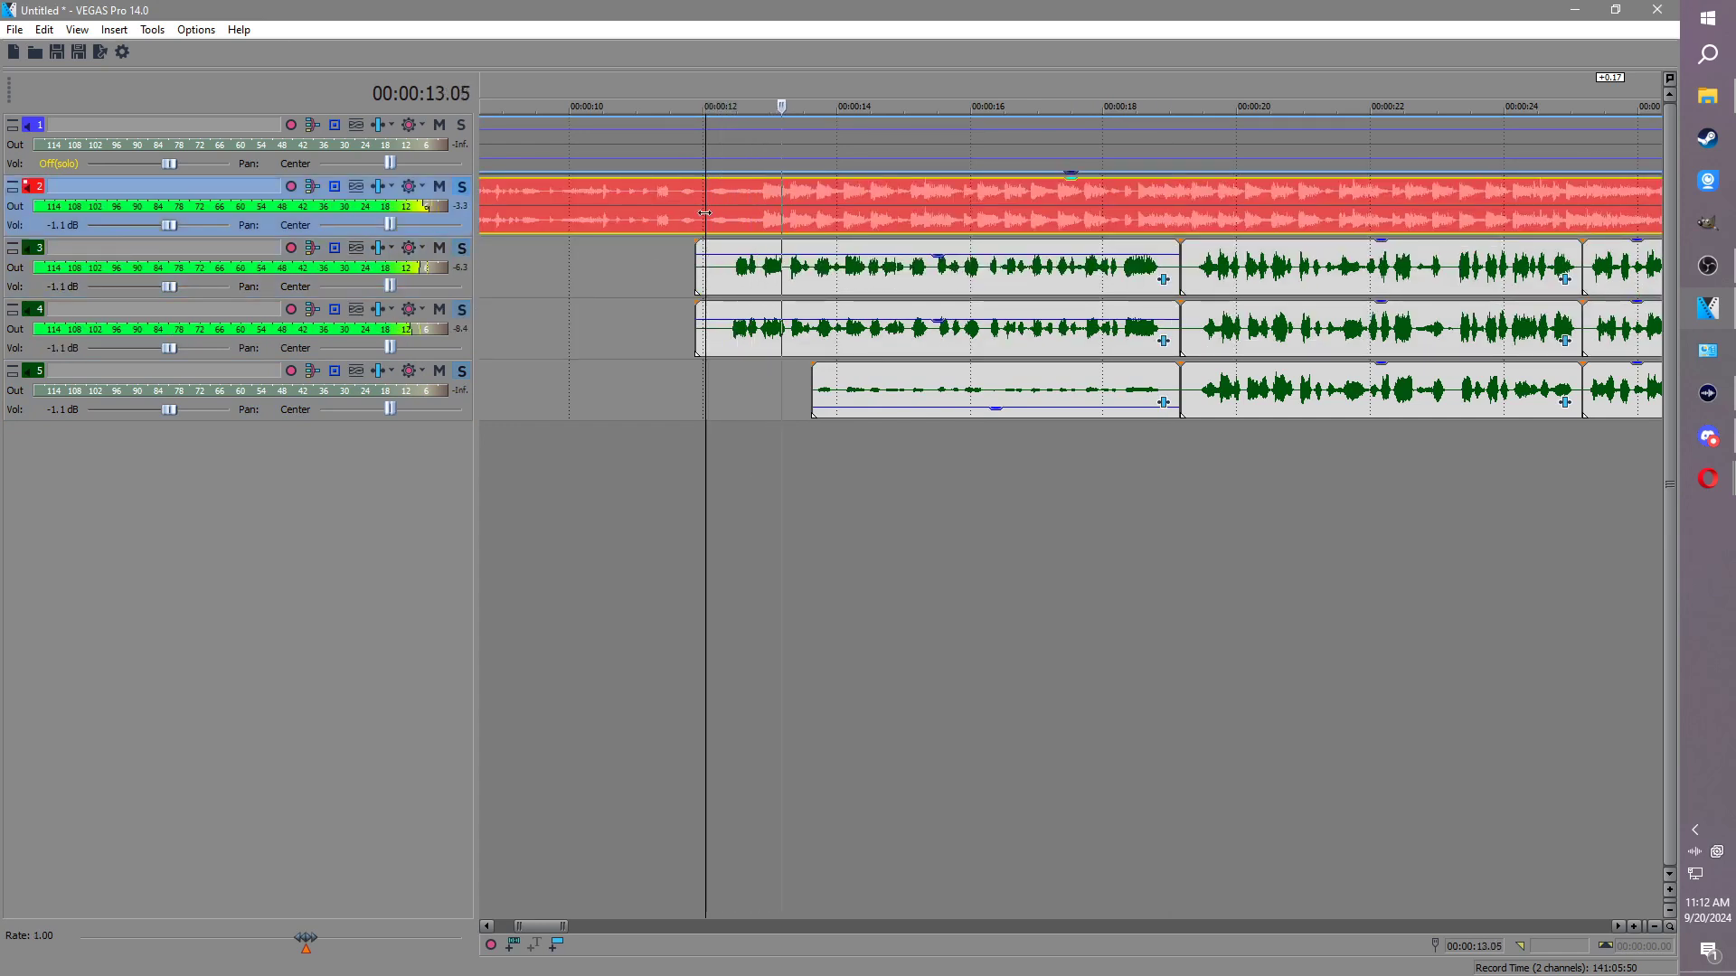
# Step: Shift the first vocal event on track 4 one frame earlier and replay the first vocal section
pyautogui.click(981, 342)
pyautogui.scroll(5, 981, 342)
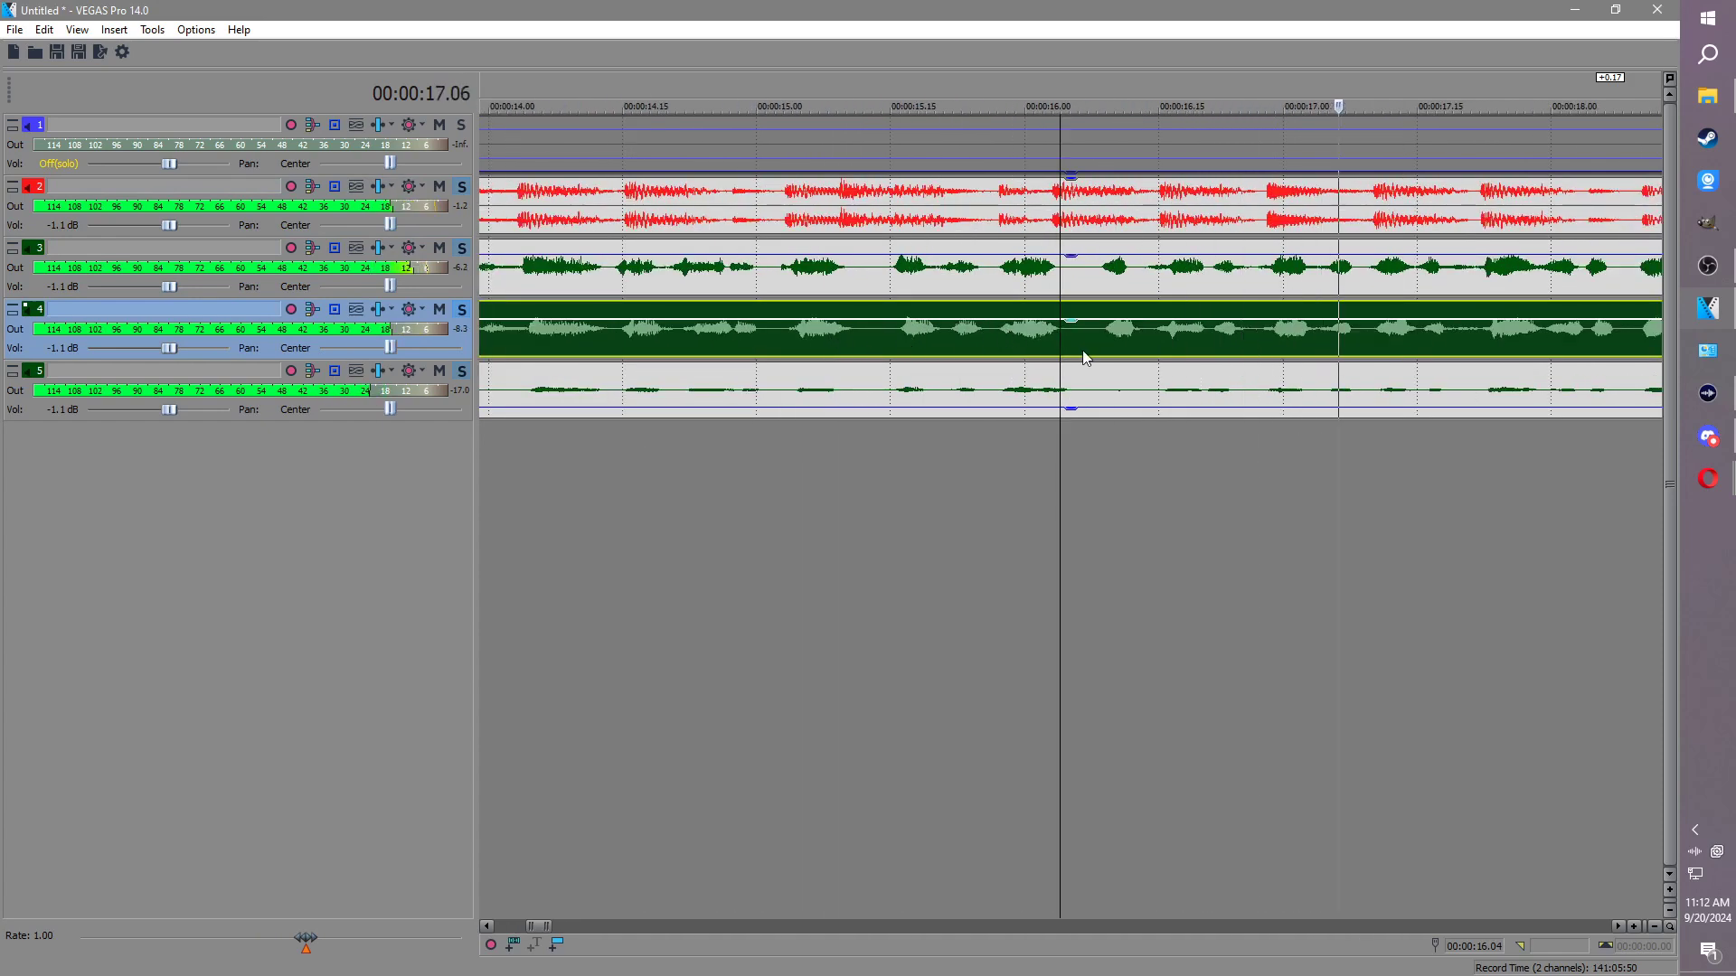
pyautogui.scroll(2, 1081, 353)
pyautogui.scroll(-3, 1076, 355)
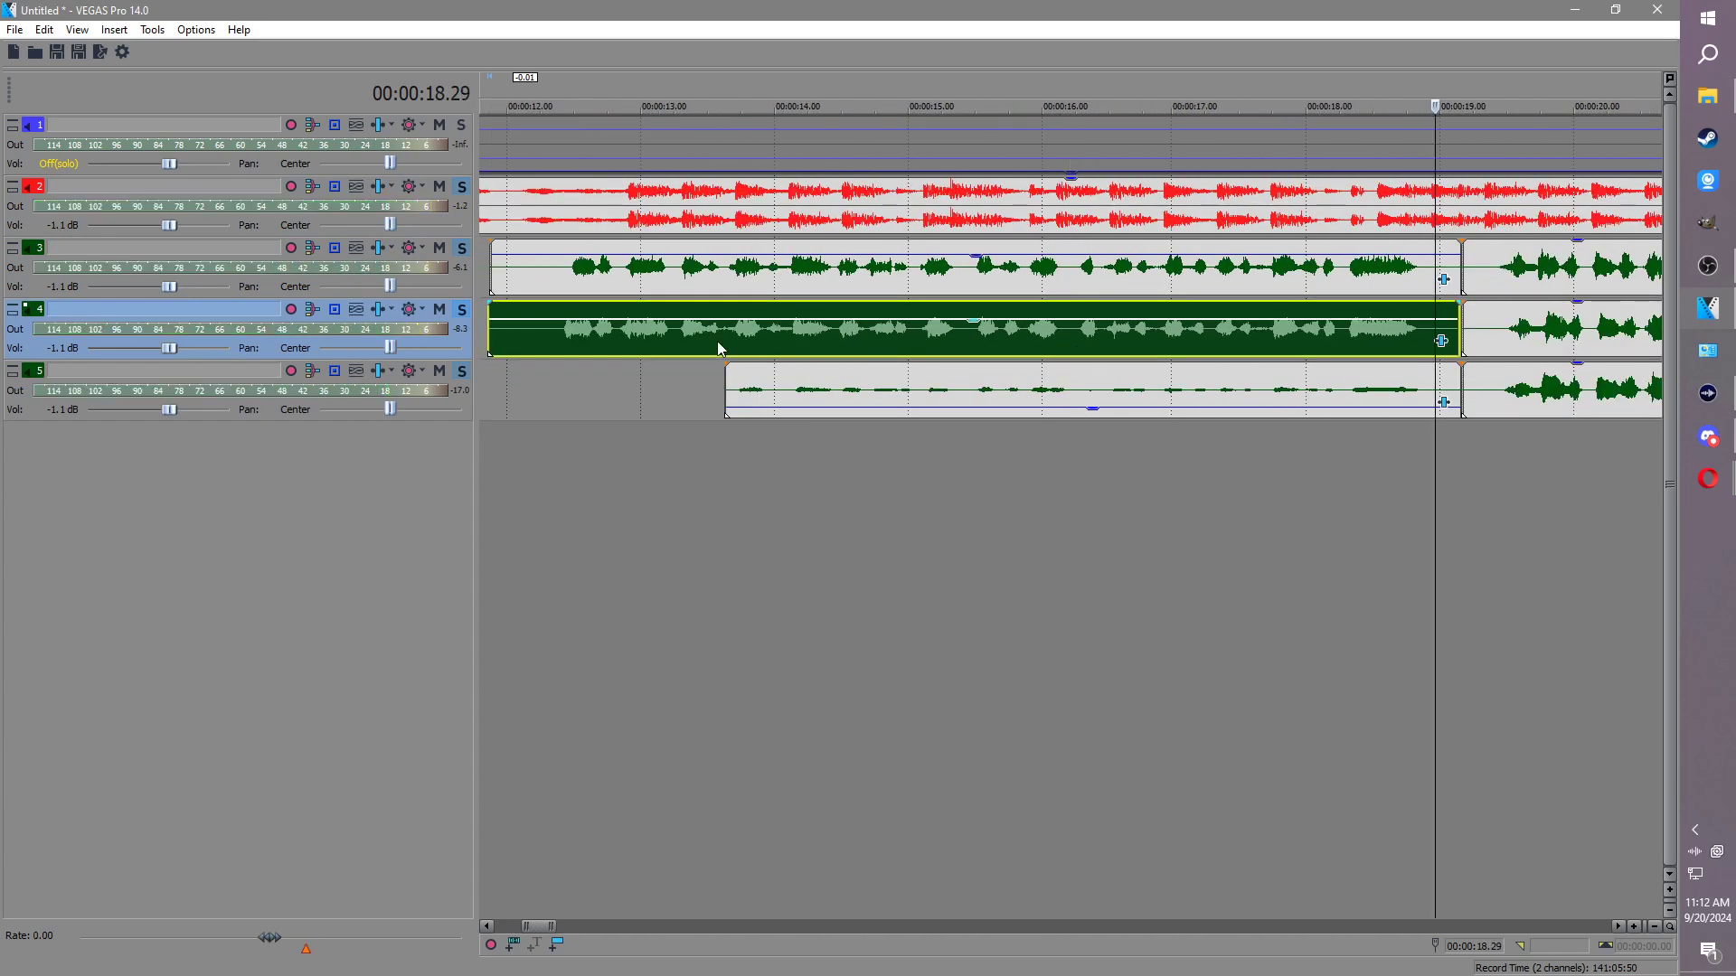
pyautogui.press('space')
# Step: Save the project to the Desktop as FTC
pyautogui.hotkey('ctrl', 's')
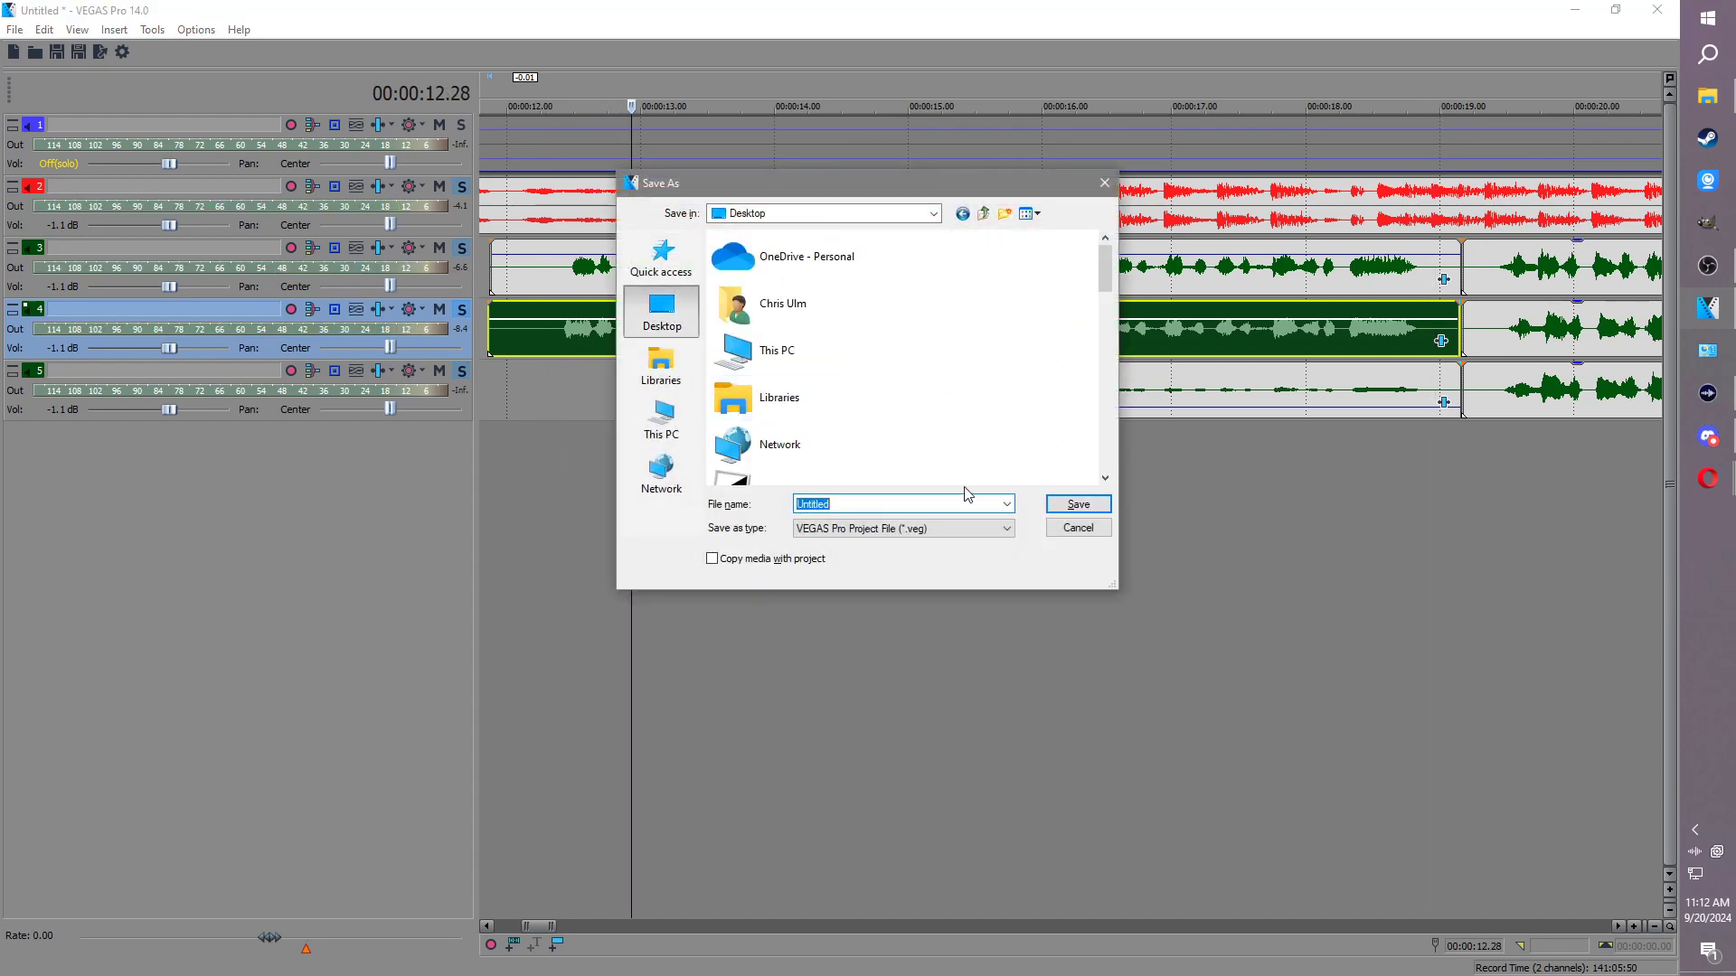
pyautogui.write('FTC')
pyautogui.press('Return')
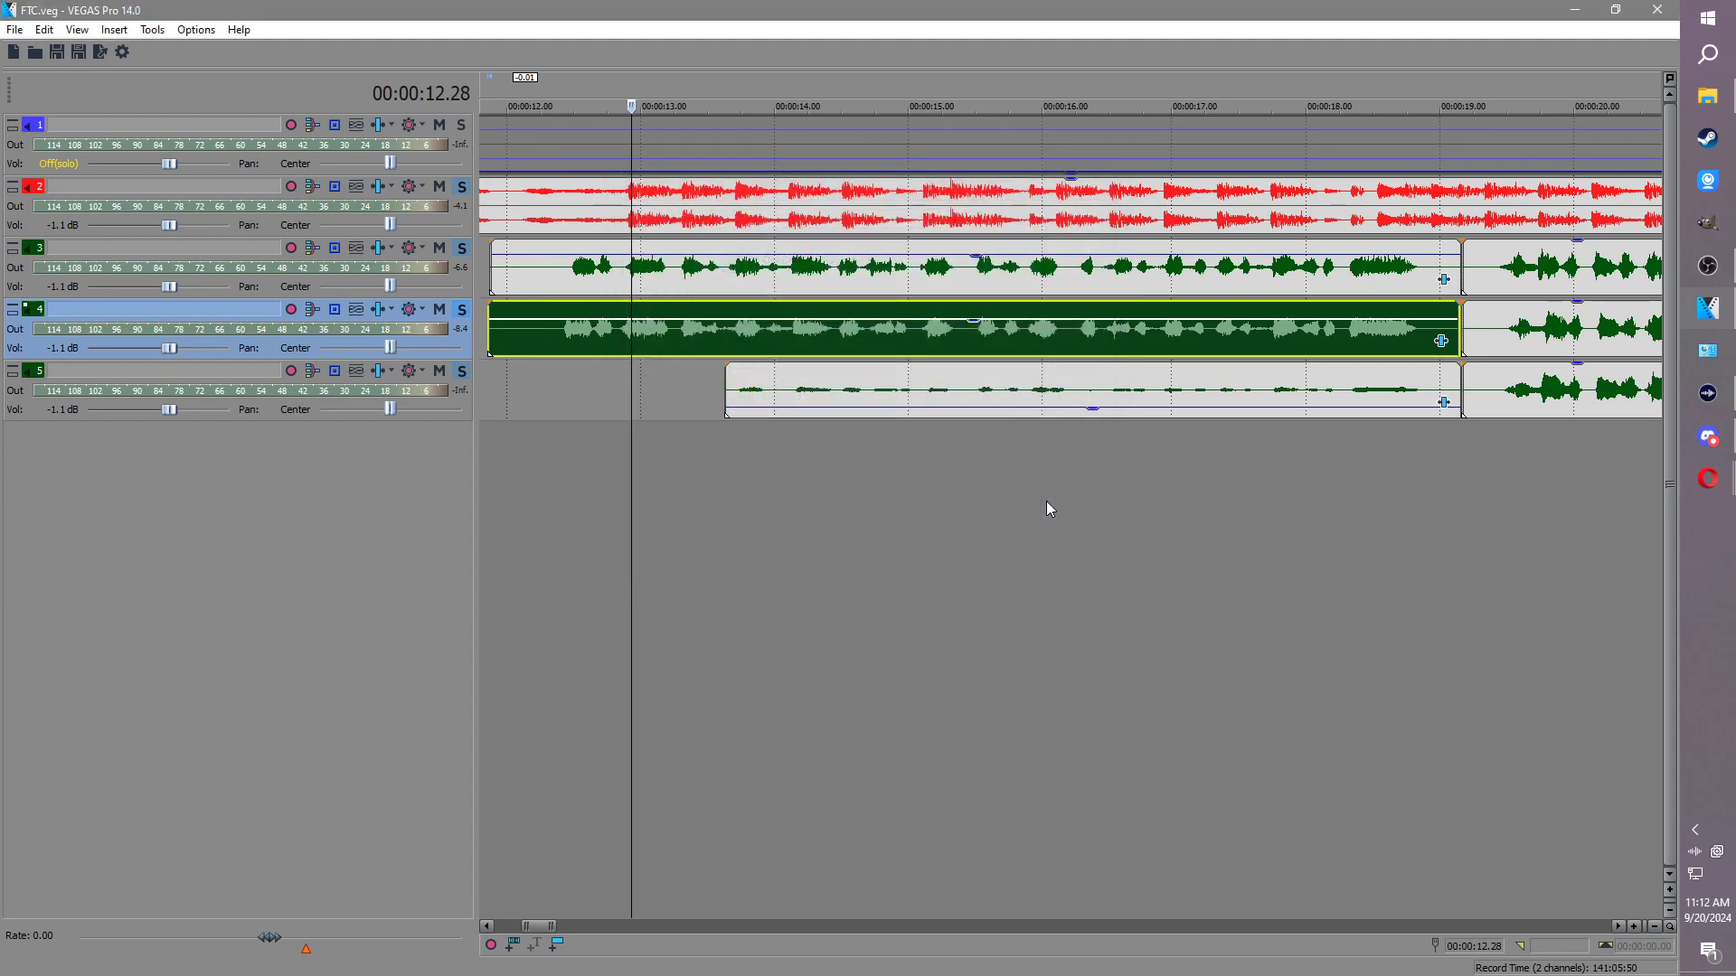
# Step: Play the first section with all vocals and stop with the cursor at the second section's start, 00:00:19.05
pyautogui.scroll(-3, 1049, 502)
pyautogui.press('space')
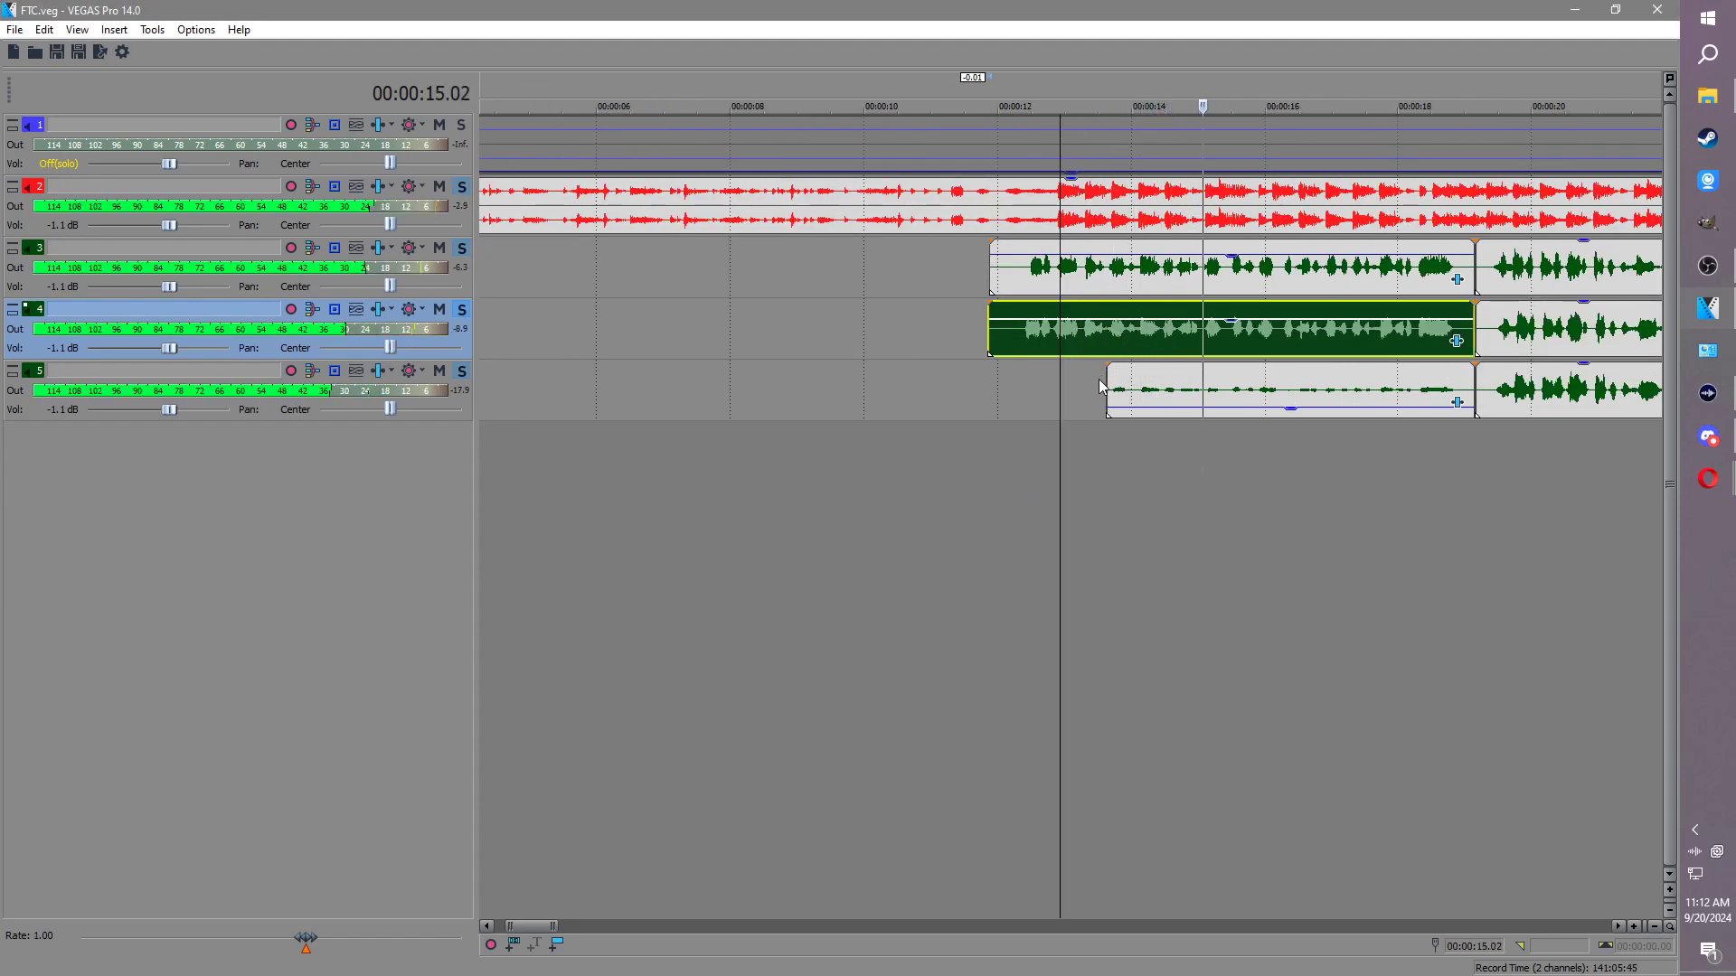
pyautogui.scroll(-4, 1100, 386)
pyautogui.click(1121, 267)
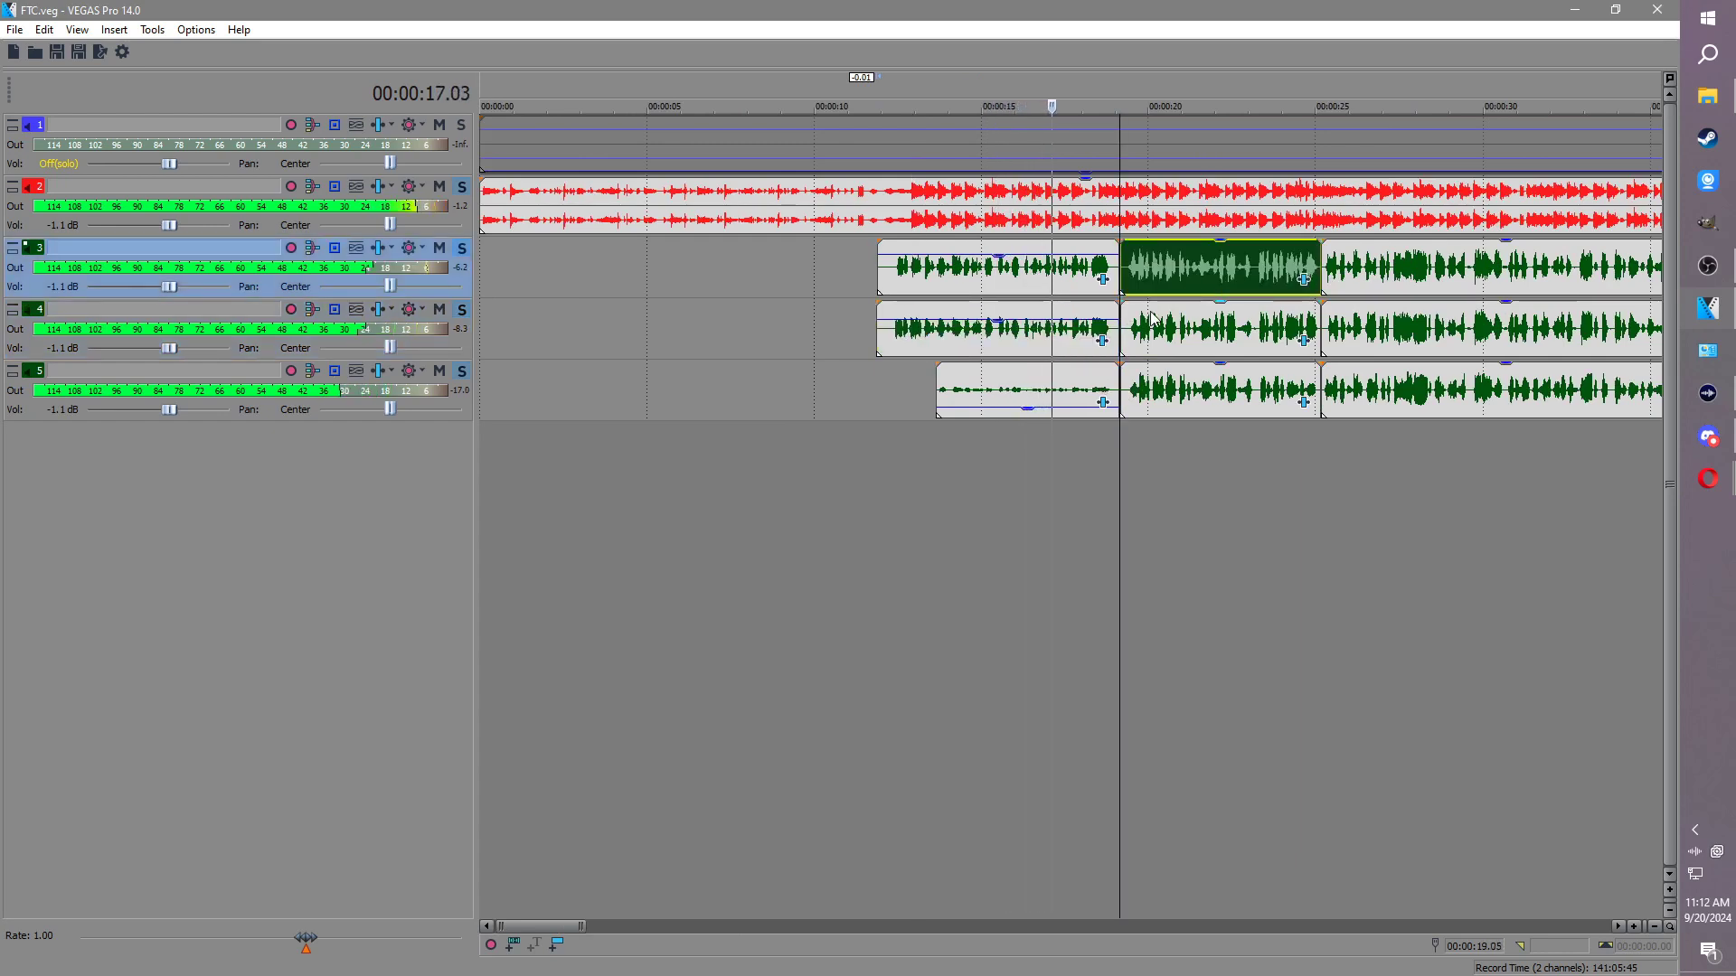
pyautogui.scroll(4, 1038, 425)
pyautogui.press('space')
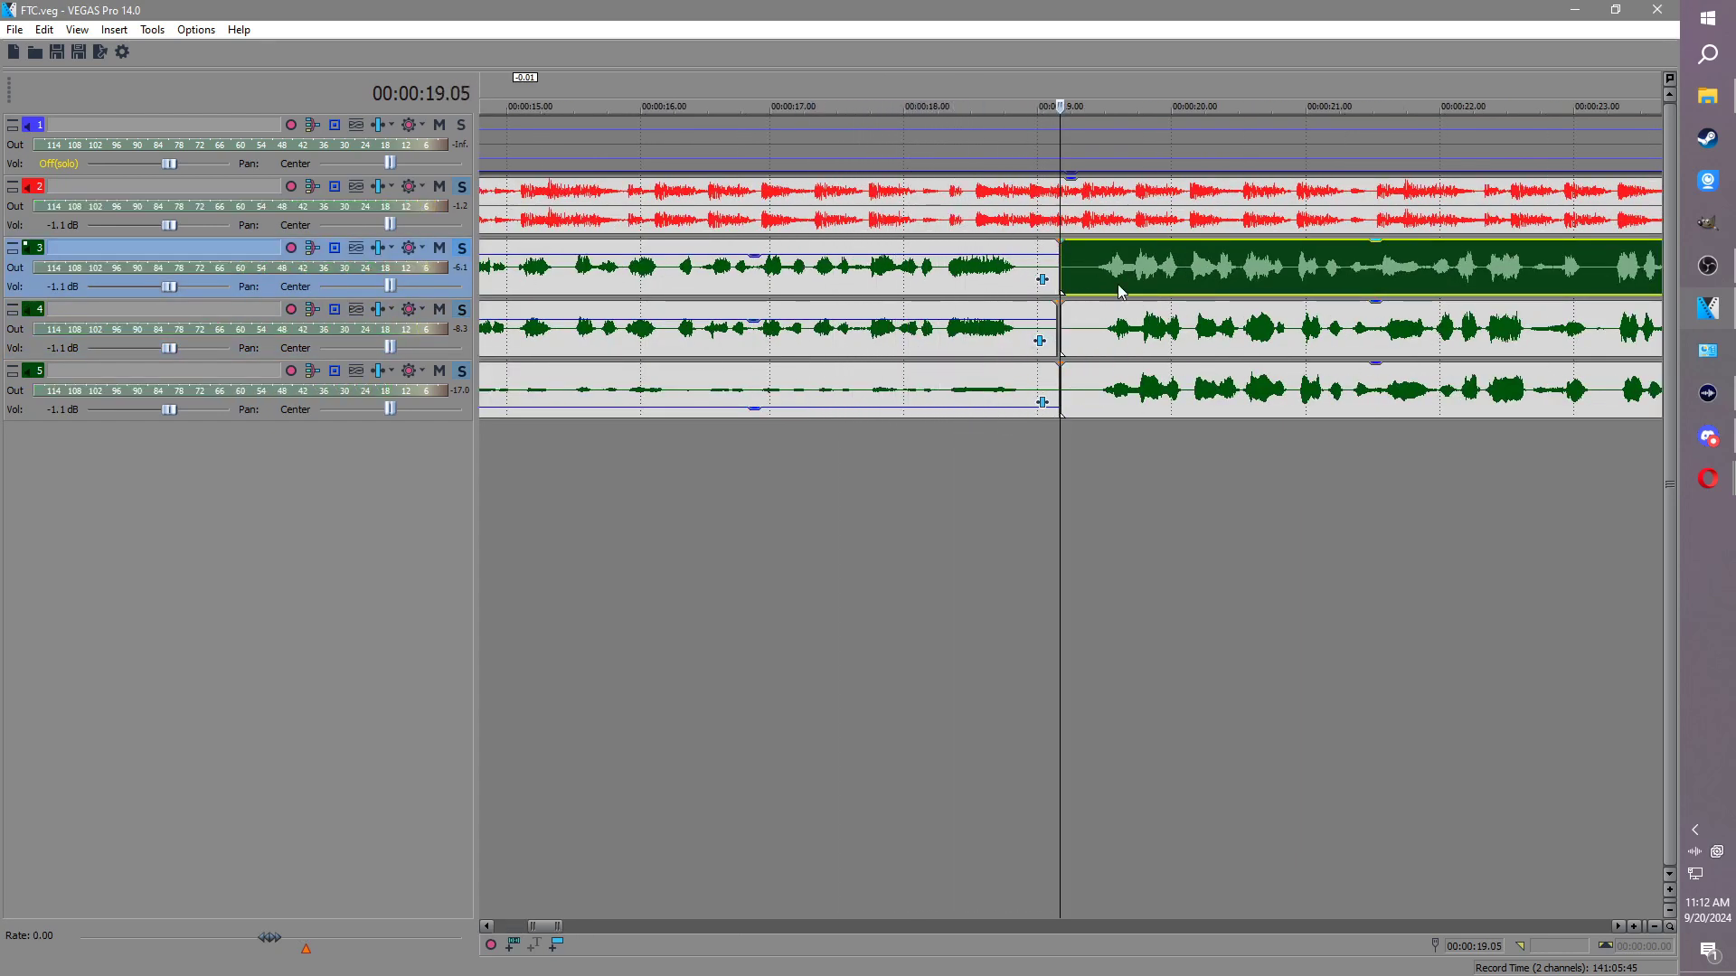
# Step: Unsolo tracks 4 and 5 and play the second vocal section with only track 3 and the instrumental
pyautogui.click(462, 309)
pyautogui.click(462, 370)
pyautogui.press('space')
pyautogui.scroll(-2, 1175, 290)
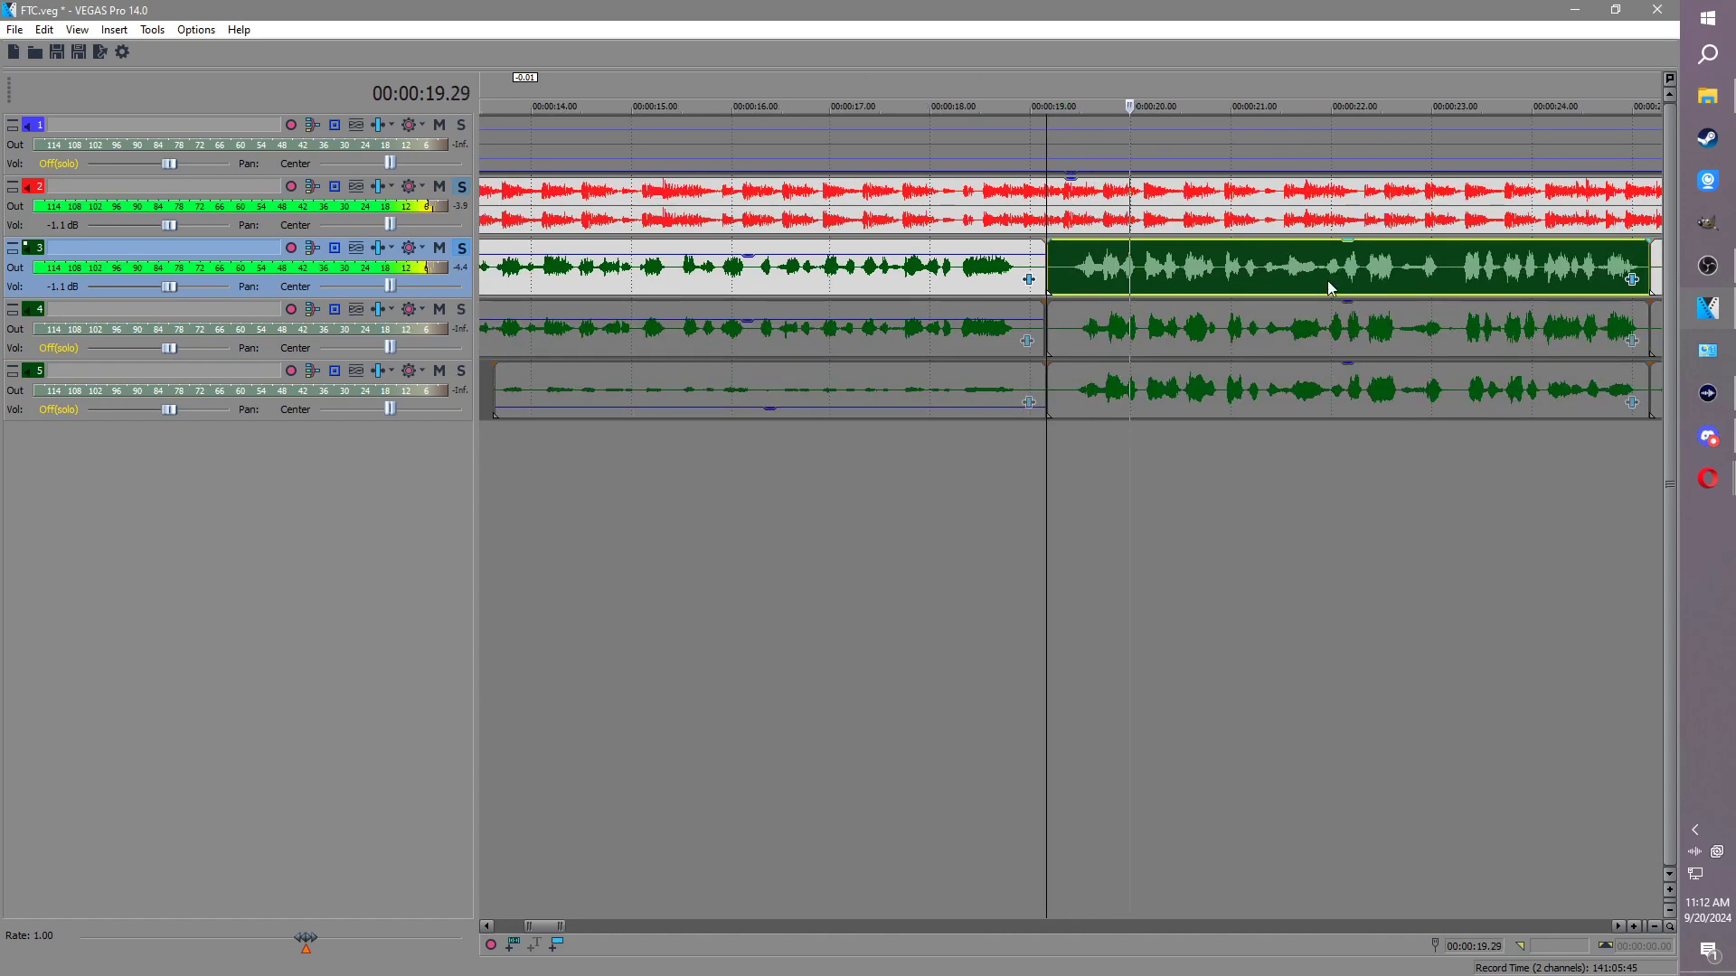
pyautogui.click(1471, 276)
pyautogui.scroll(-1, 1410, 298)
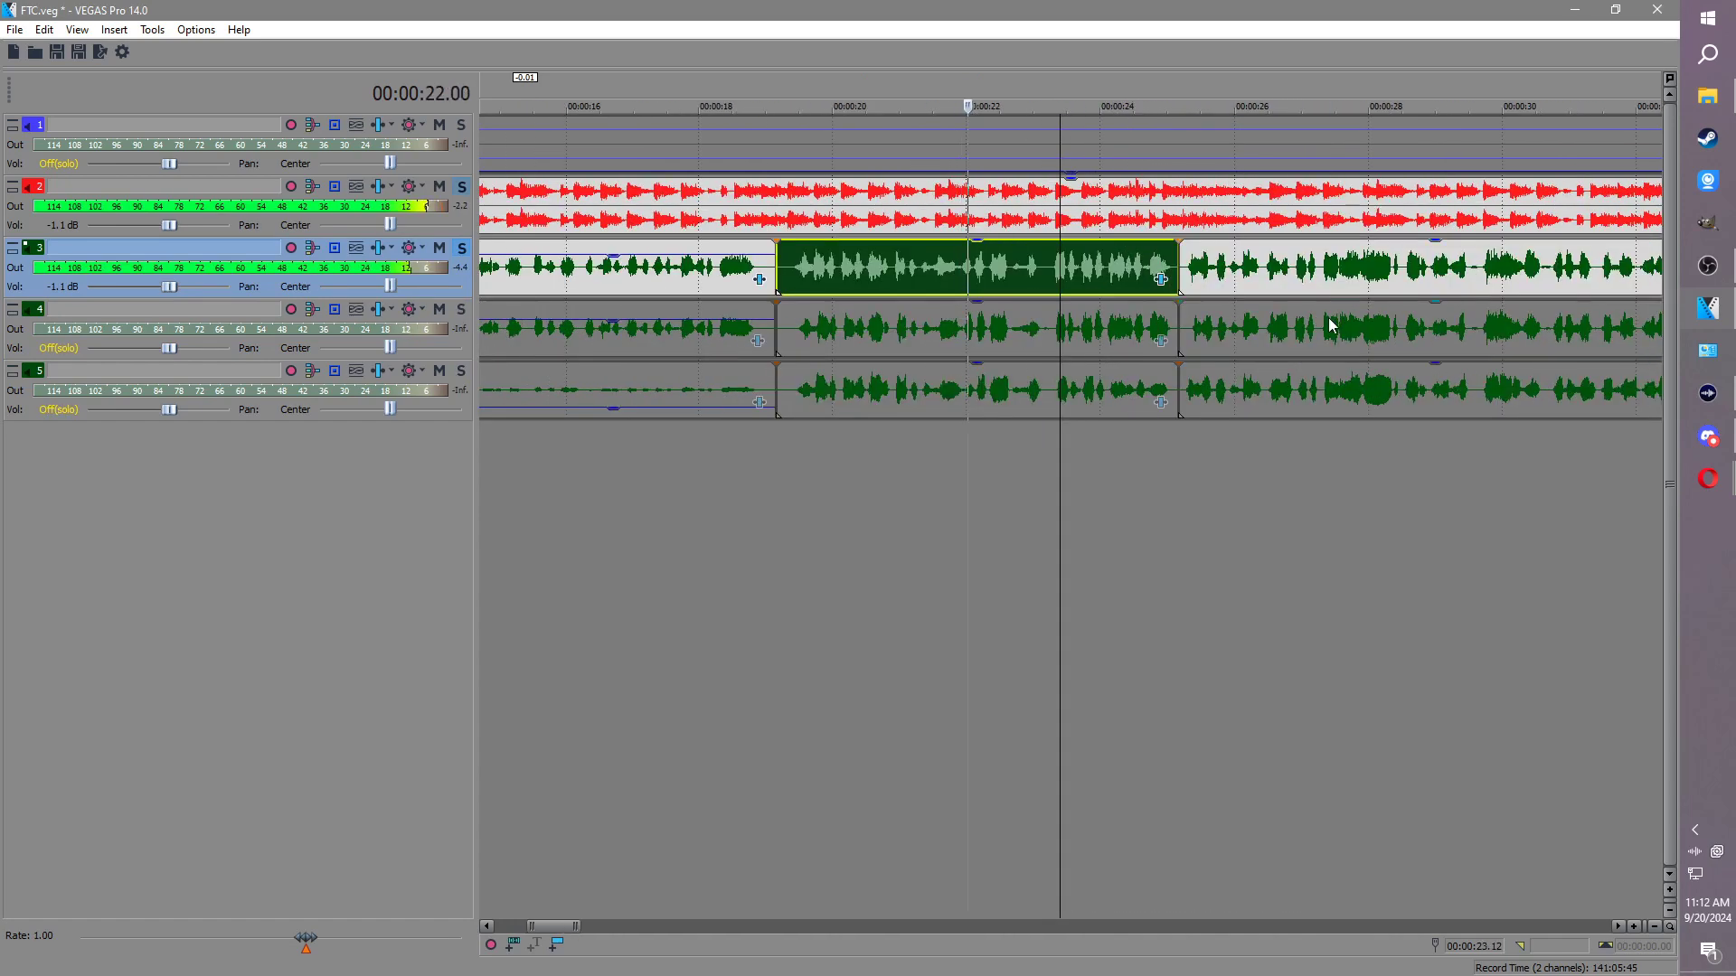
pyautogui.scroll(3, 1203, 303)
pyautogui.scroll(-1, 1000, 275)
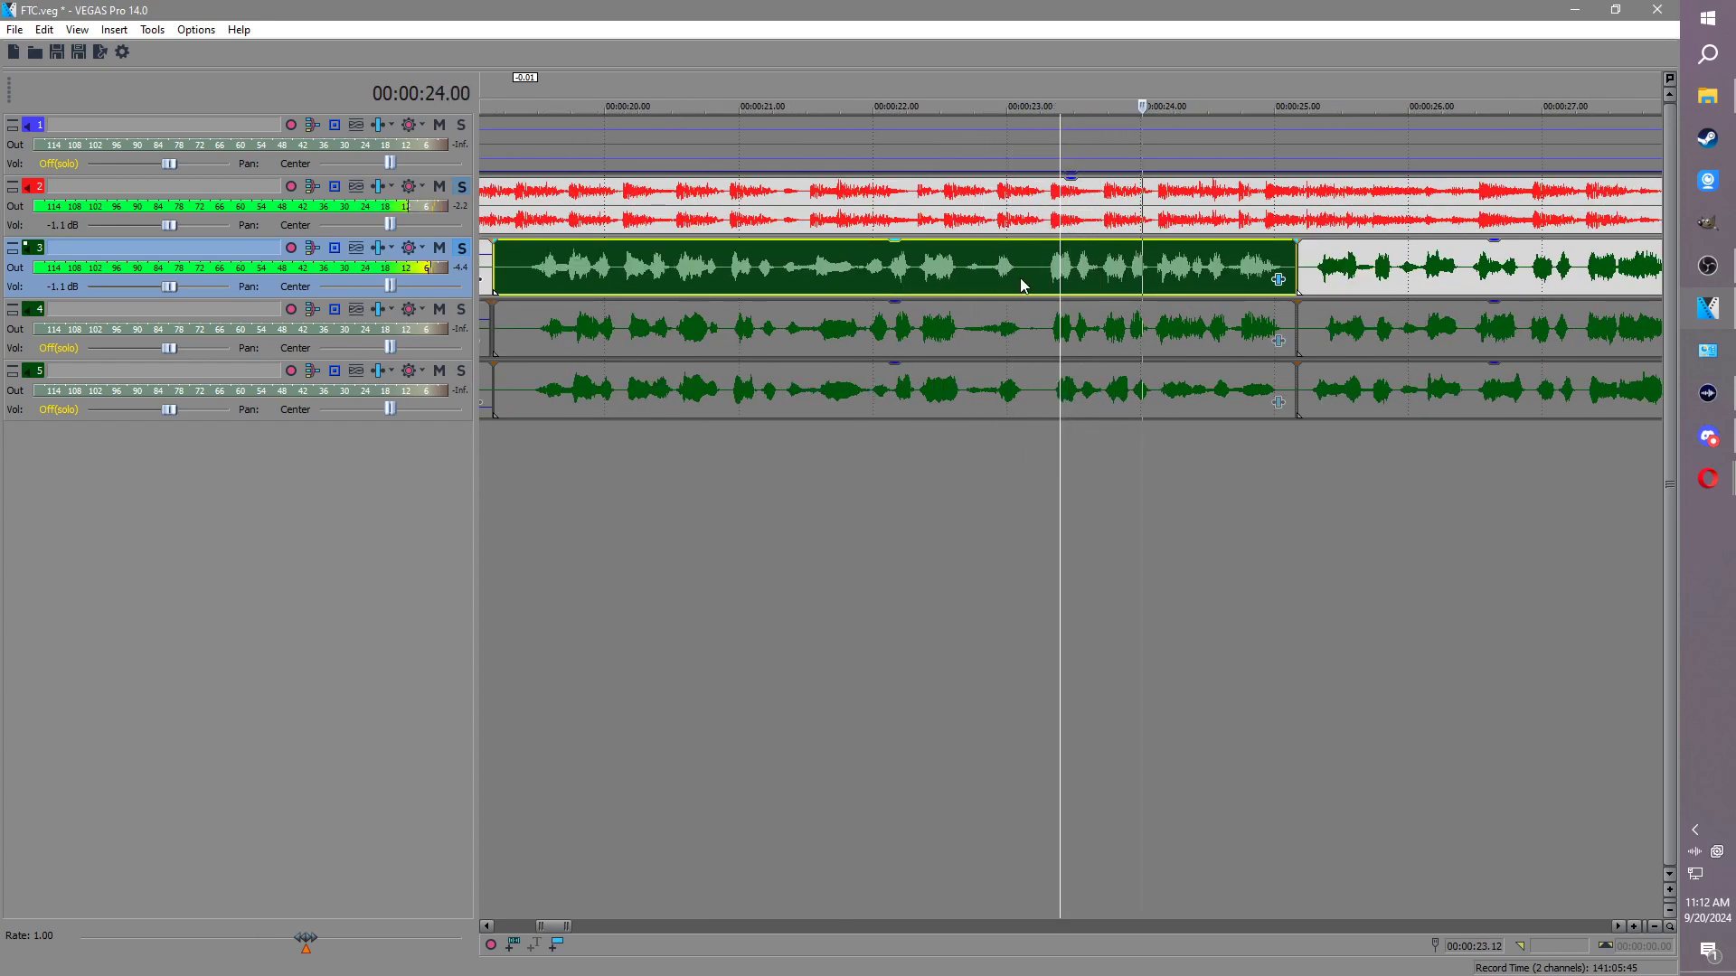
pyautogui.press('Return')
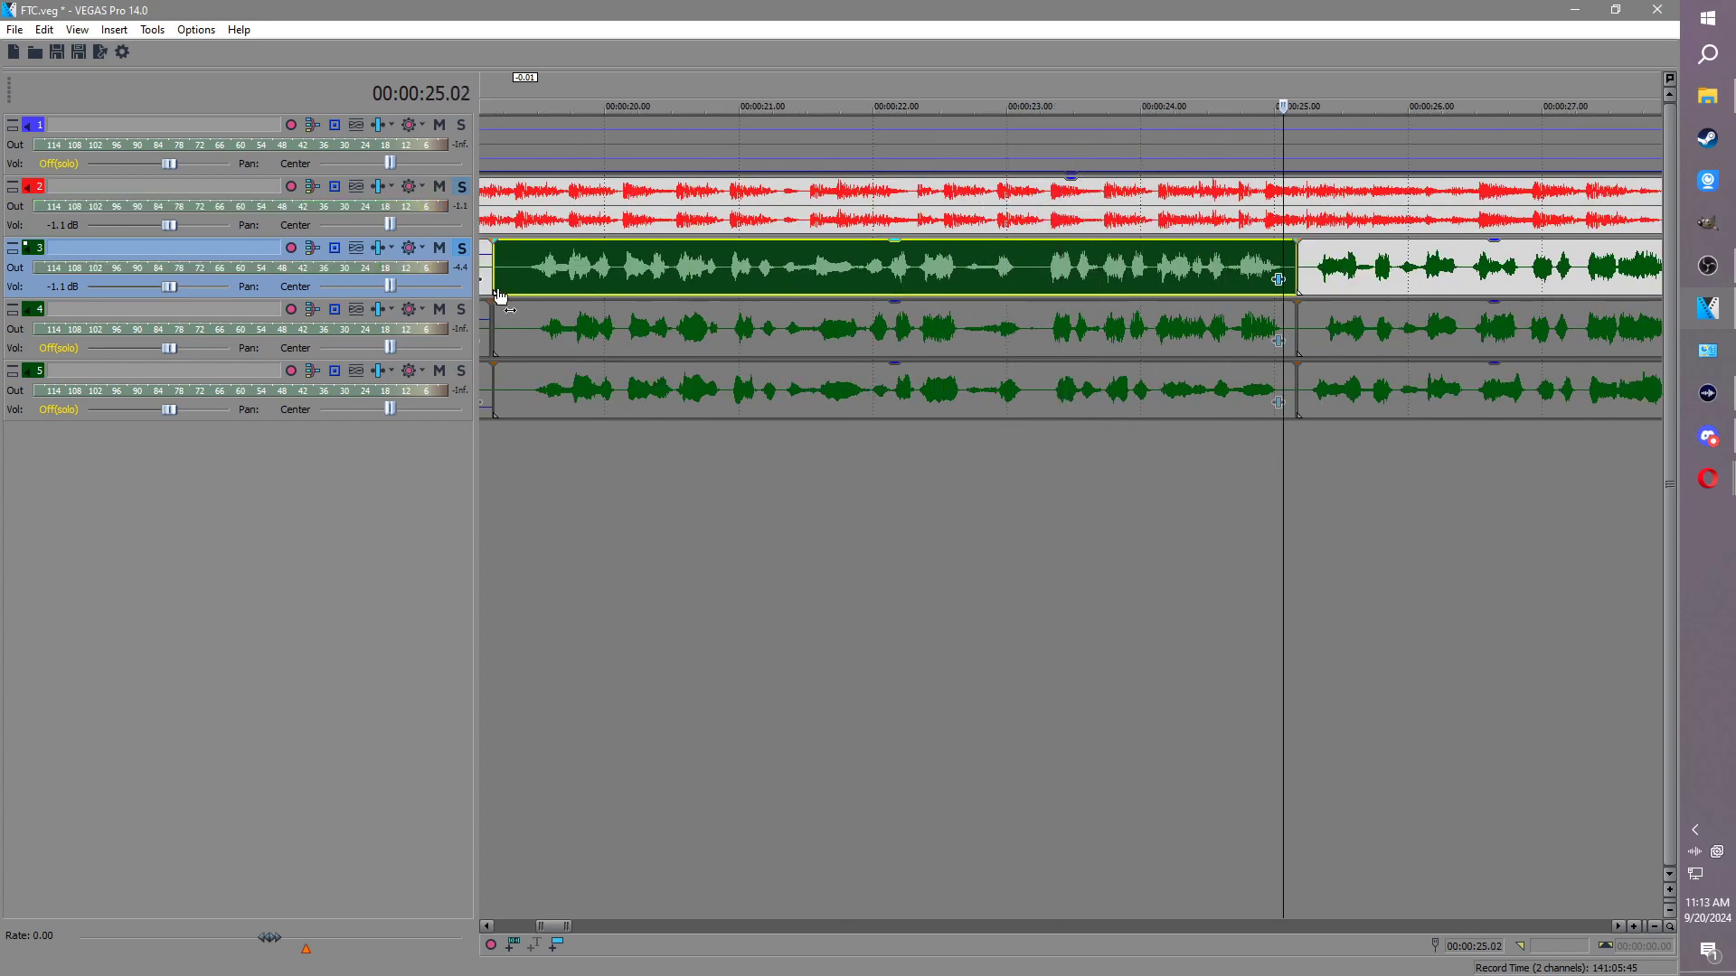
# Step: Solo track 4 instead of track 3, play its second event and lower that event's gain to about -1.9 dB
pyautogui.click(461, 248)
pyautogui.click(461, 311)
pyautogui.click(507, 258)
pyautogui.press('Return')
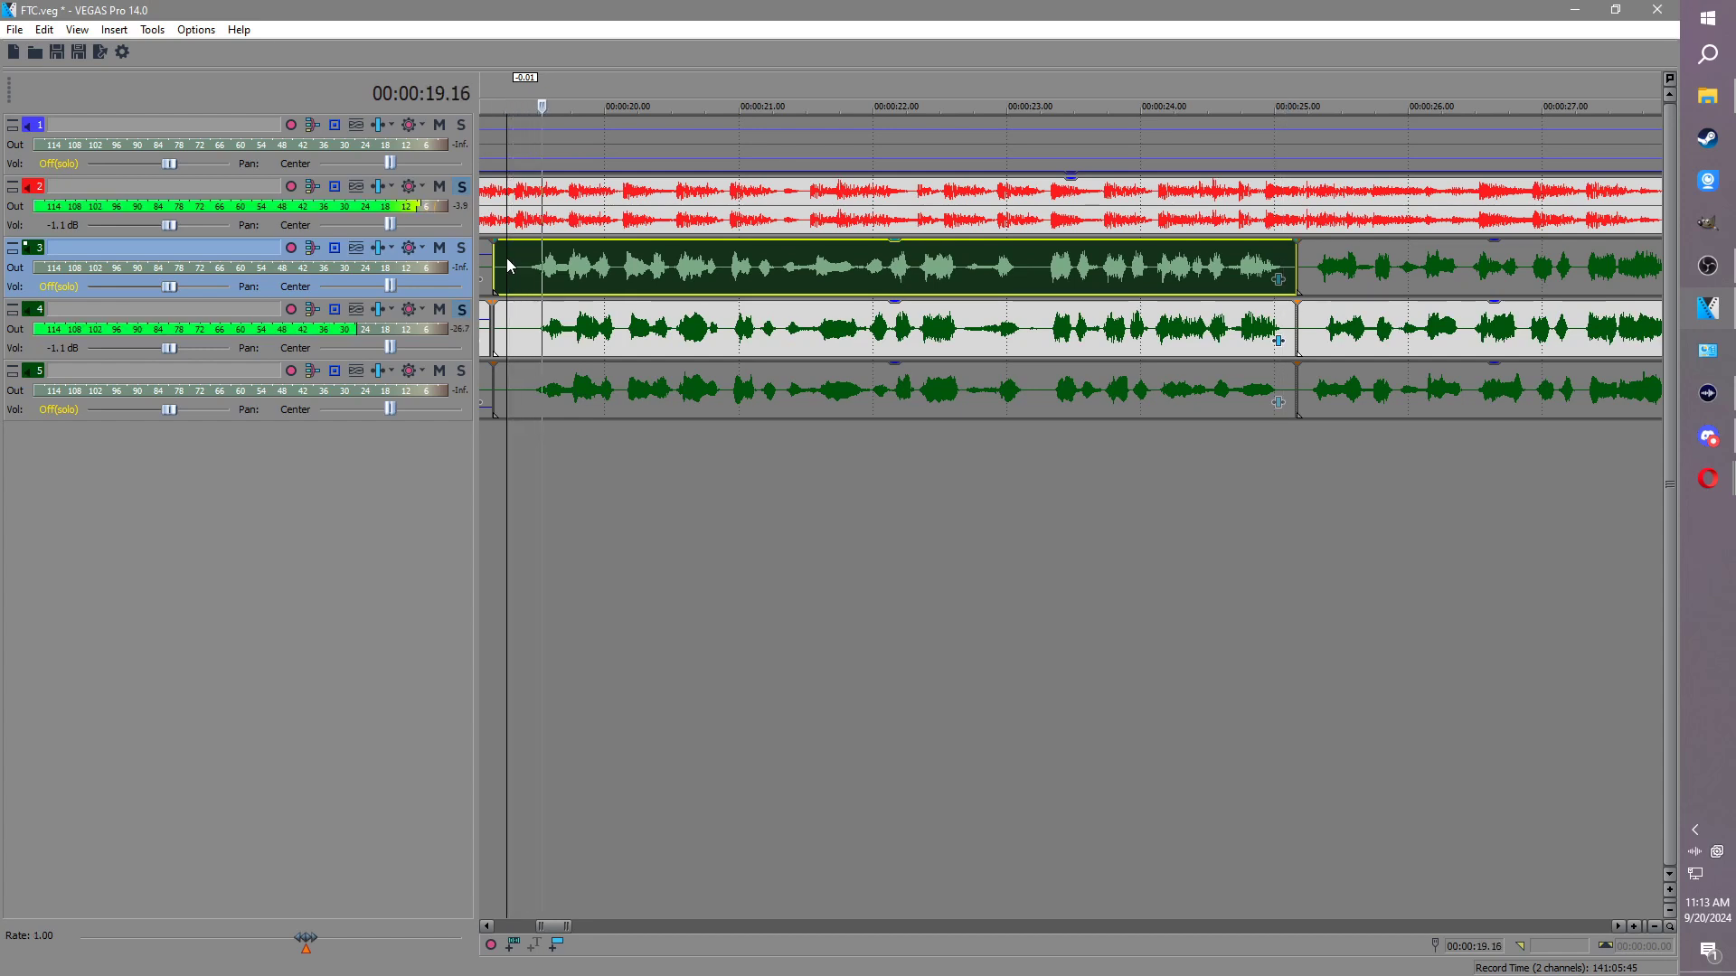
pyautogui.moveTo(696, 304); pyautogui.dragTo(698, 322)
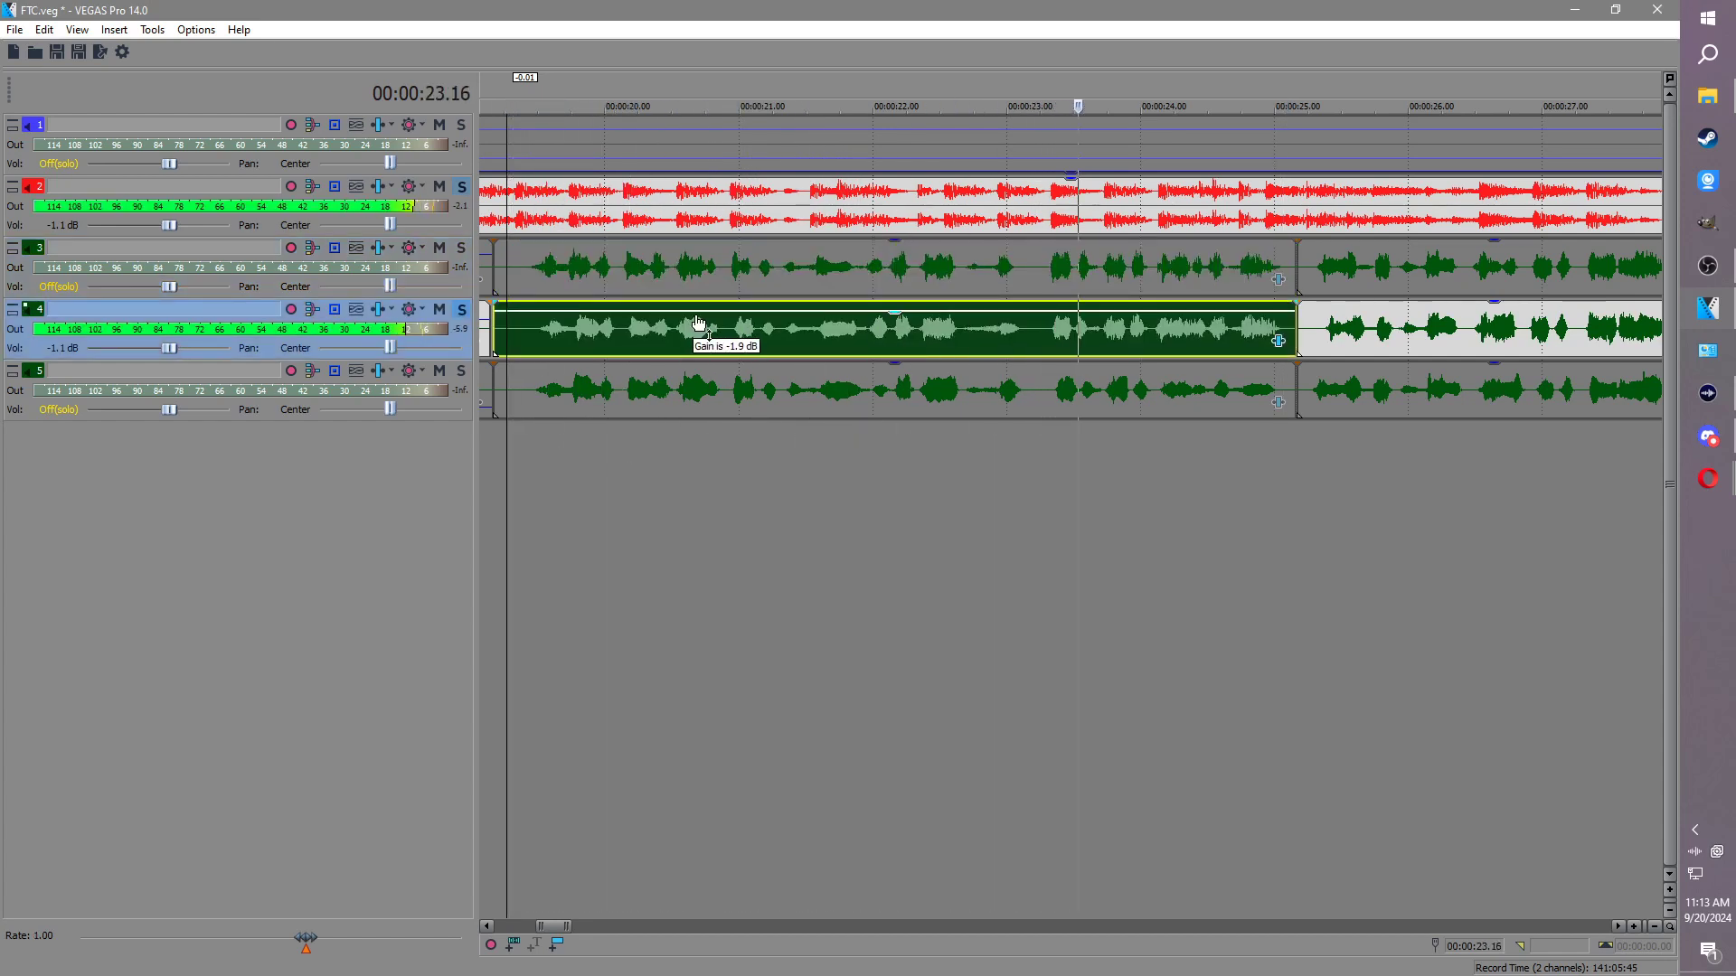
# Step: Solo track 5 instead of track 4, play its second event and lower that event's gain
pyautogui.click(462, 310)
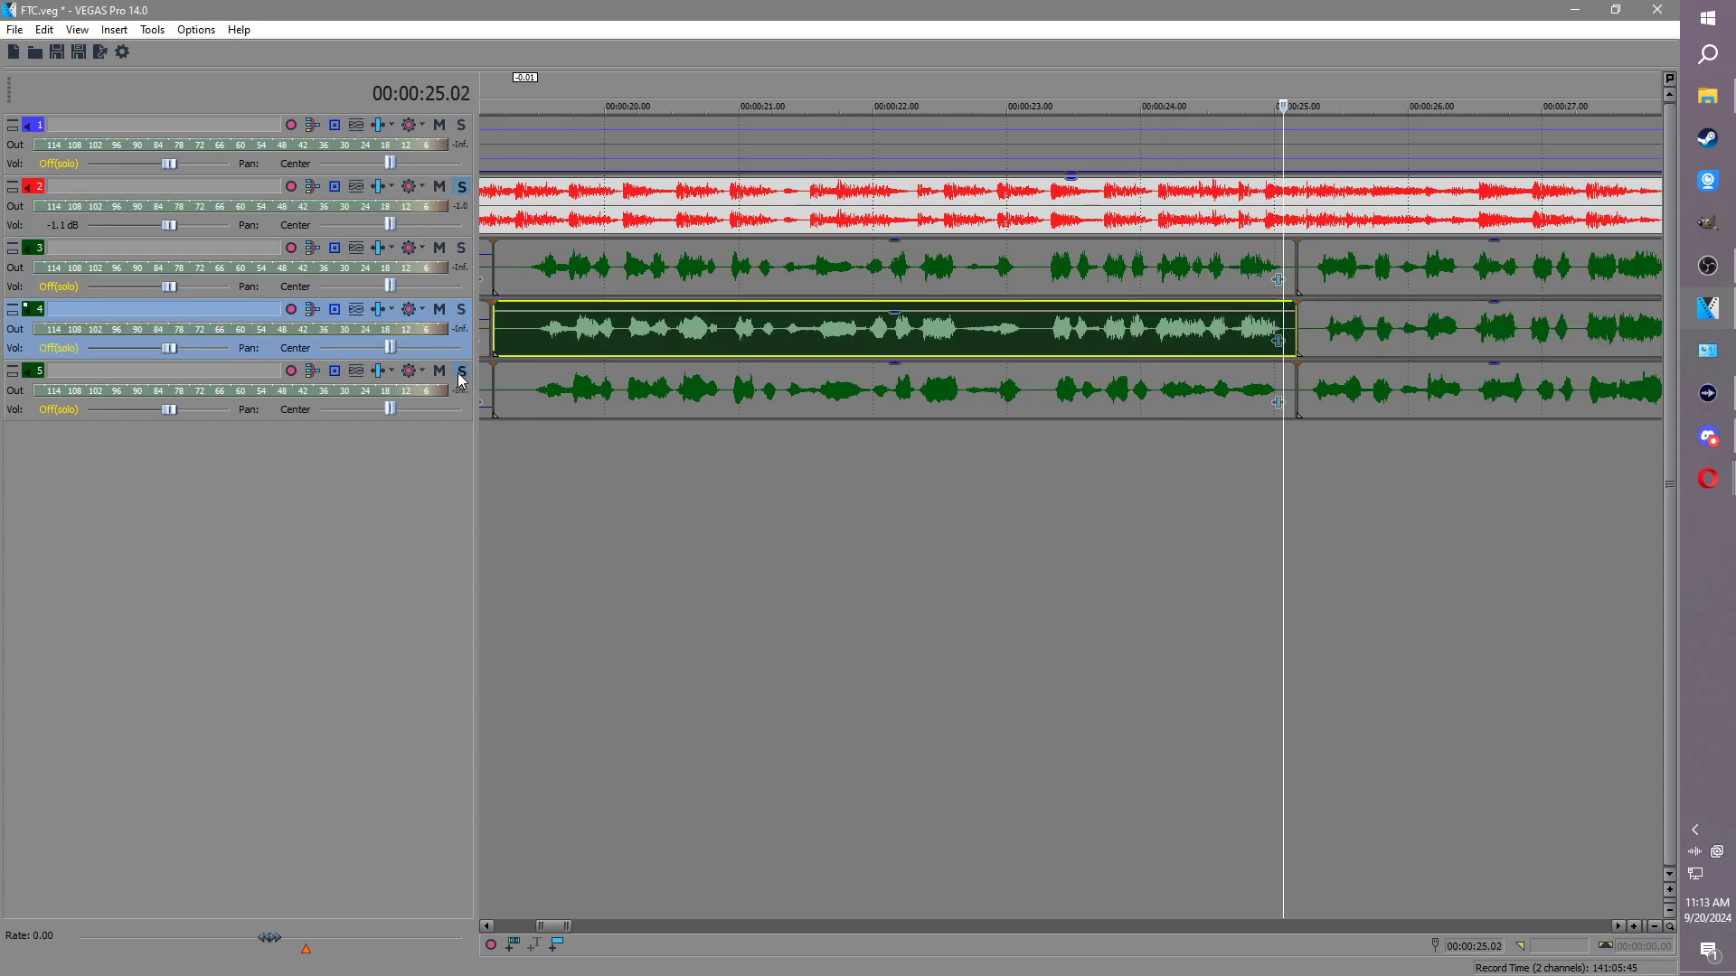
pyautogui.click(461, 371)
pyautogui.click(521, 398)
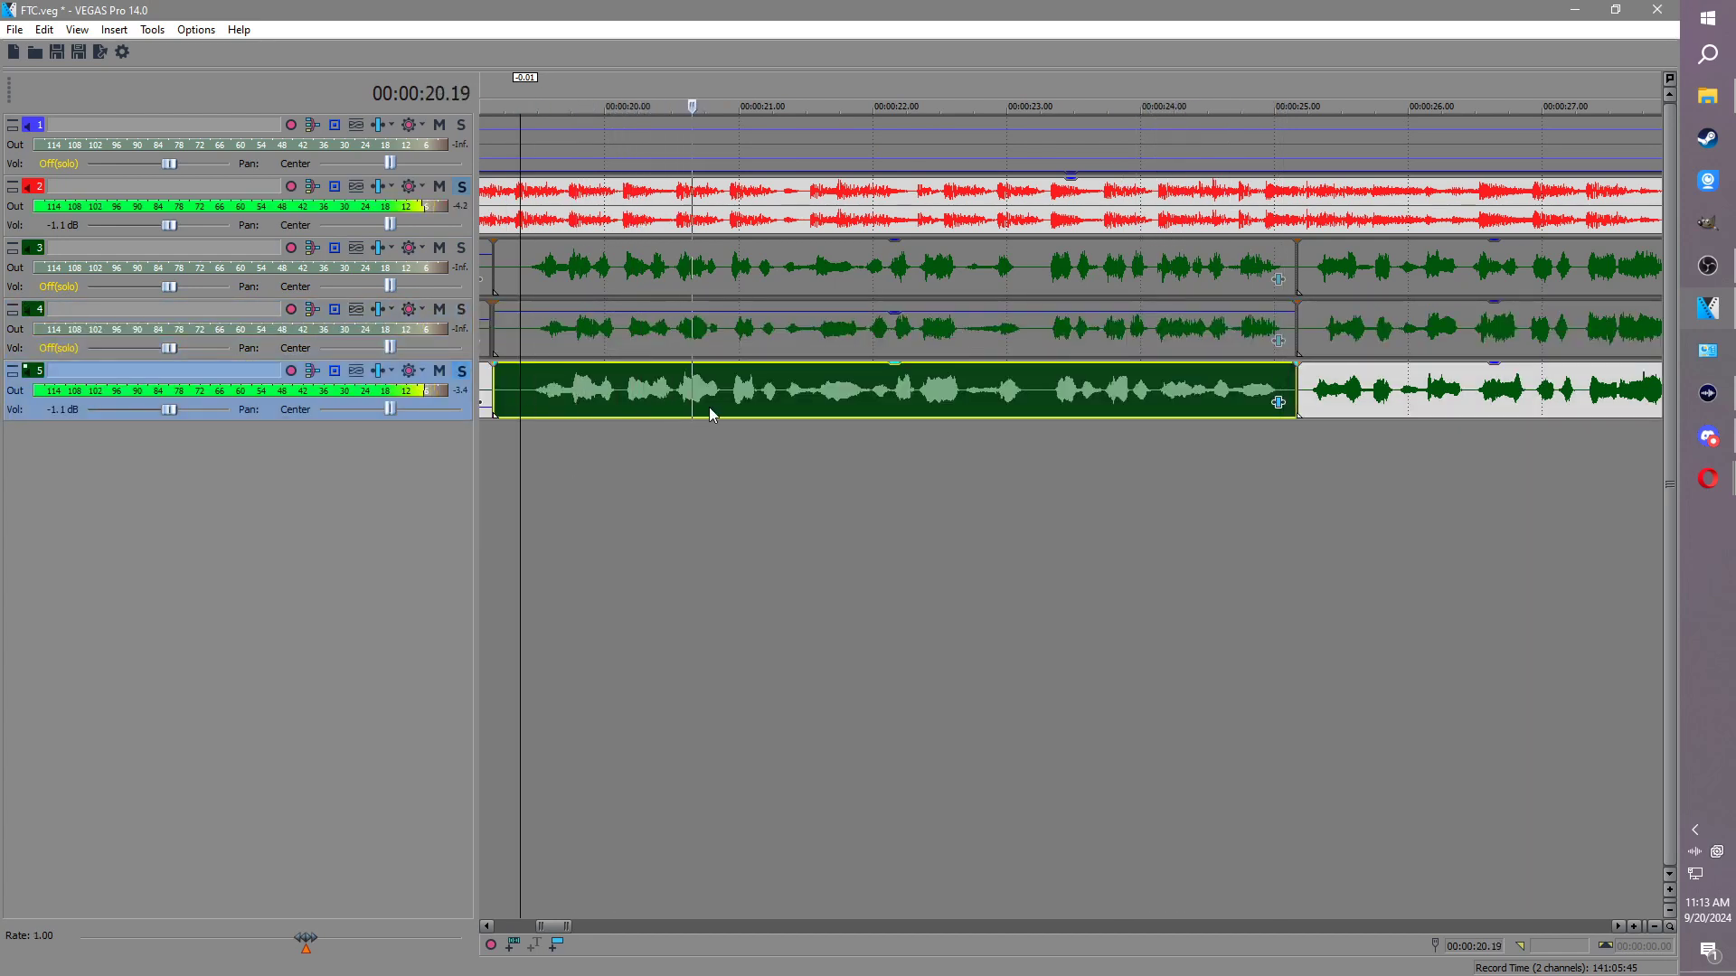
pyautogui.moveTo(914, 372); pyautogui.dragTo(931, 402)
pyautogui.press('Return')
# Step: Solo tracks 3 and 4 alongside track 5 and place the cursor at 00:00:19.20
pyautogui.click(462, 311)
pyautogui.click(464, 250)
pyautogui.click(560, 208)
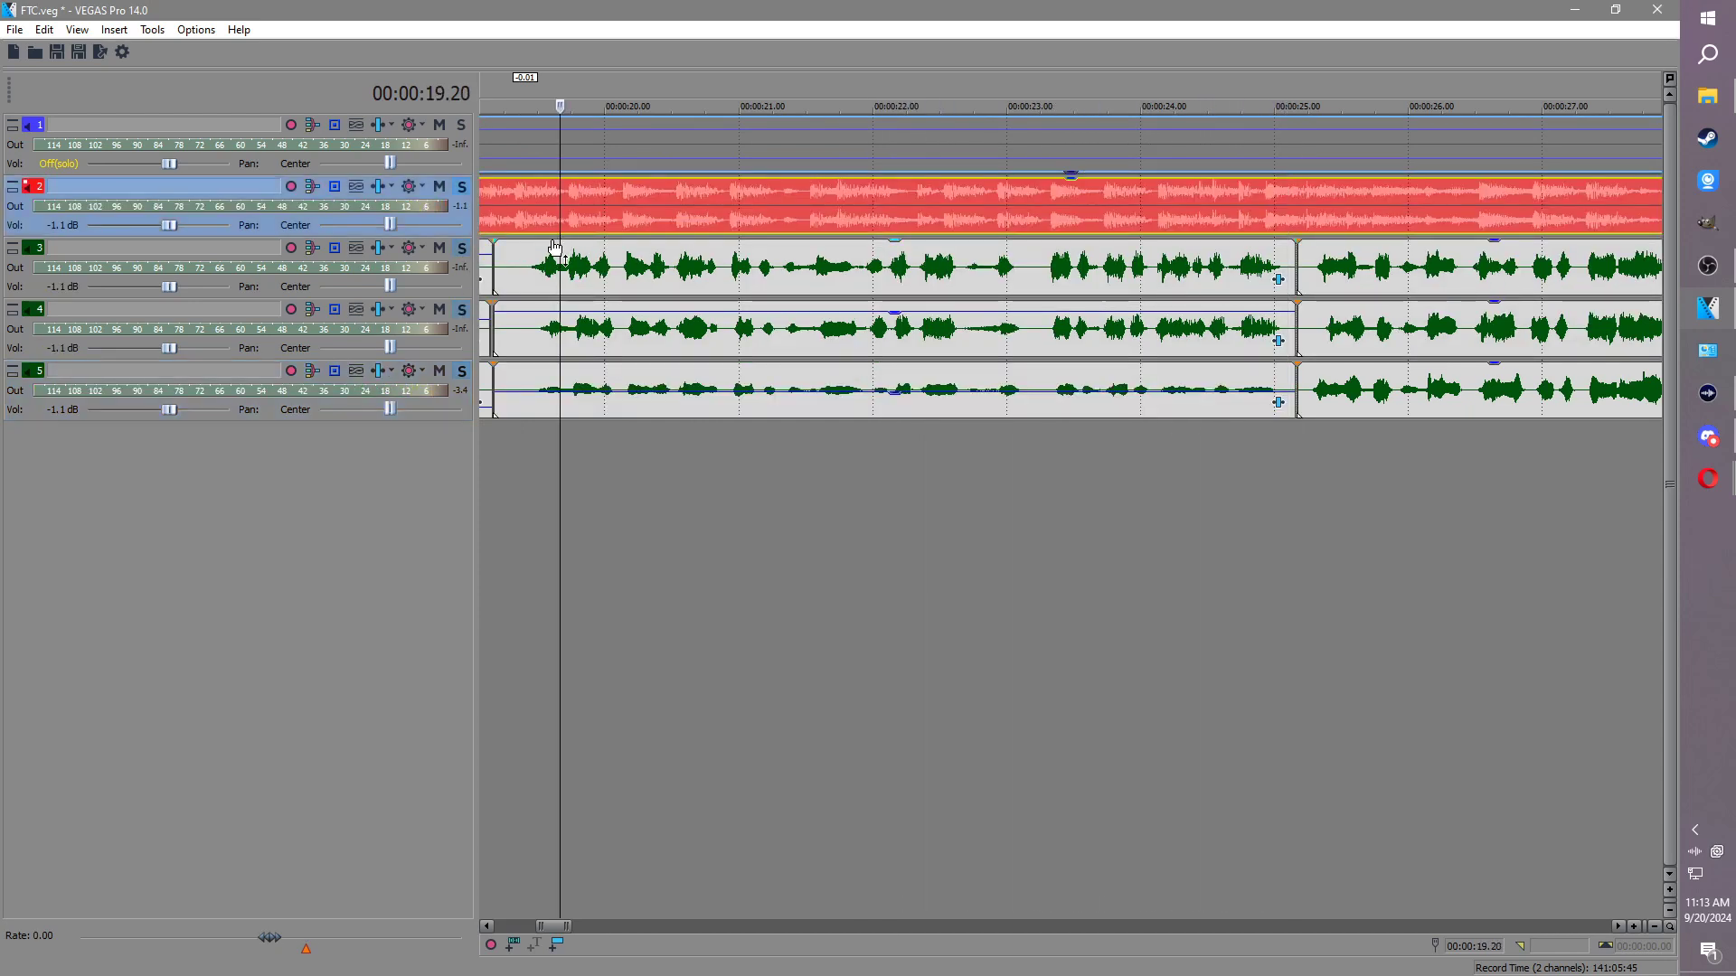
# Step: Play the second vocal section from near its start with all three vocal tracks soloed and save the project
pyautogui.click(556, 264)
pyautogui.click(517, 285)
pyautogui.press('space')
pyautogui.hotkey('ctrl', 's')
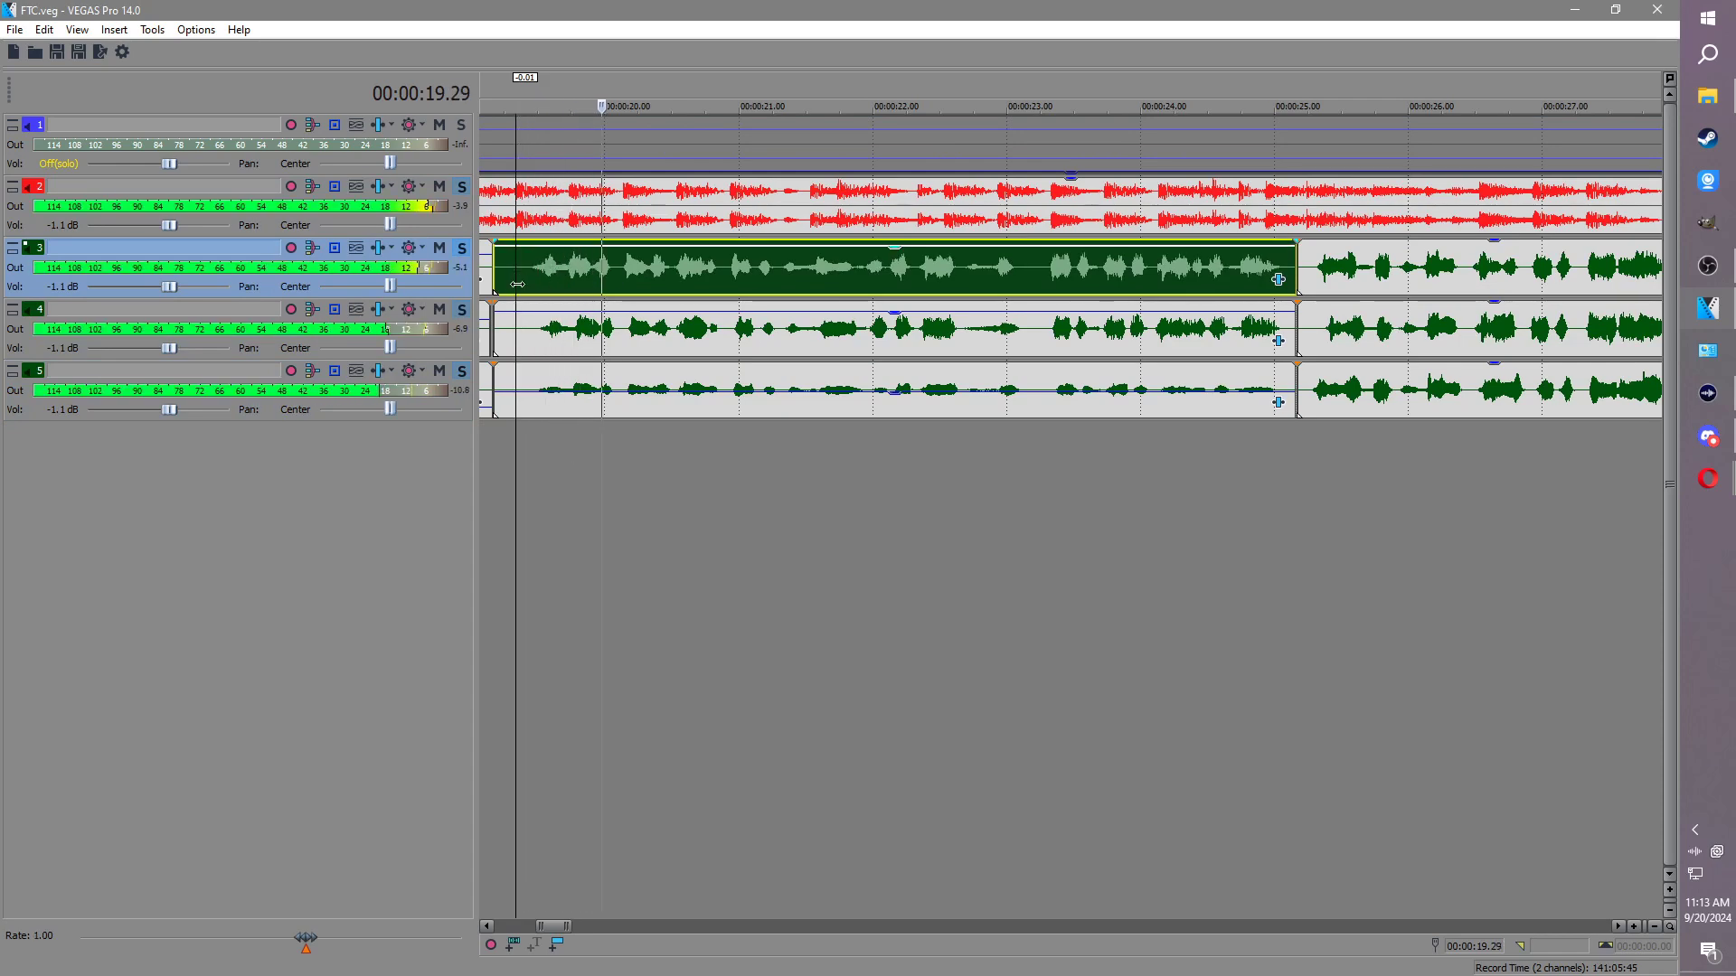
# Step: Lower the gain of track 4's second event further and stop playback
pyautogui.click(734, 312)
pyautogui.moveTo(735, 315); pyautogui.dragTo(742, 343)
pyautogui.press('Return')
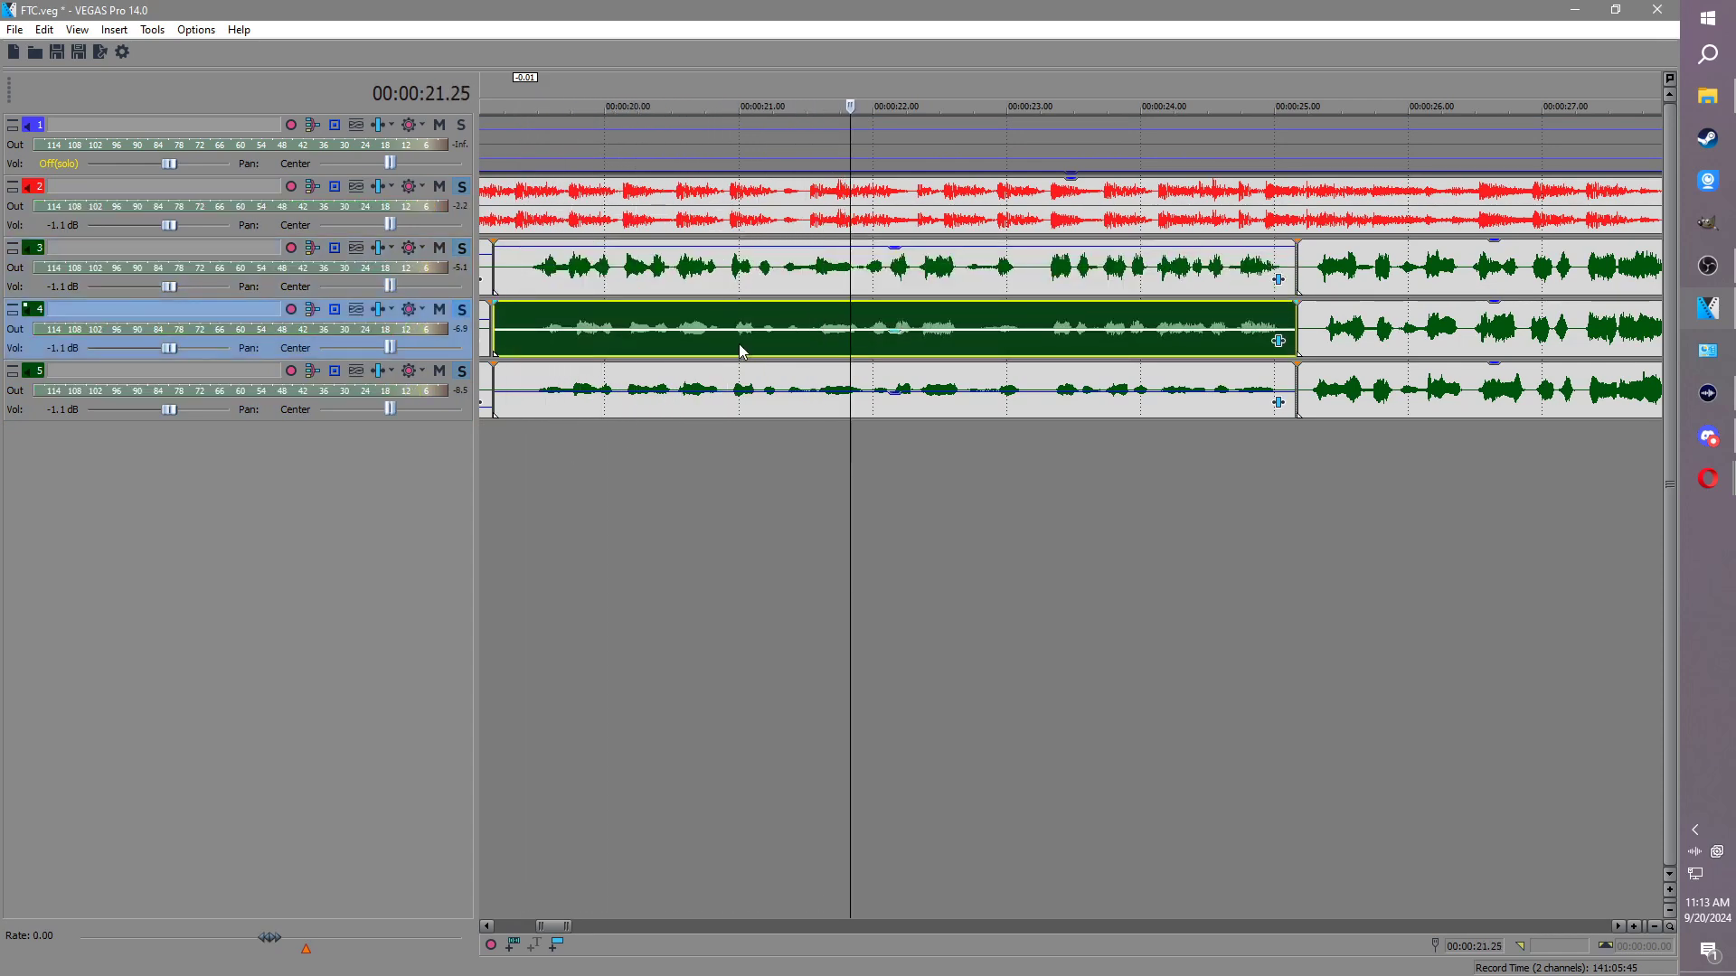
# Step: Replay the second section from its start and lower the gain of track 5's second event further
pyautogui.click(740, 347)
pyautogui.scroll(4, 741, 347)
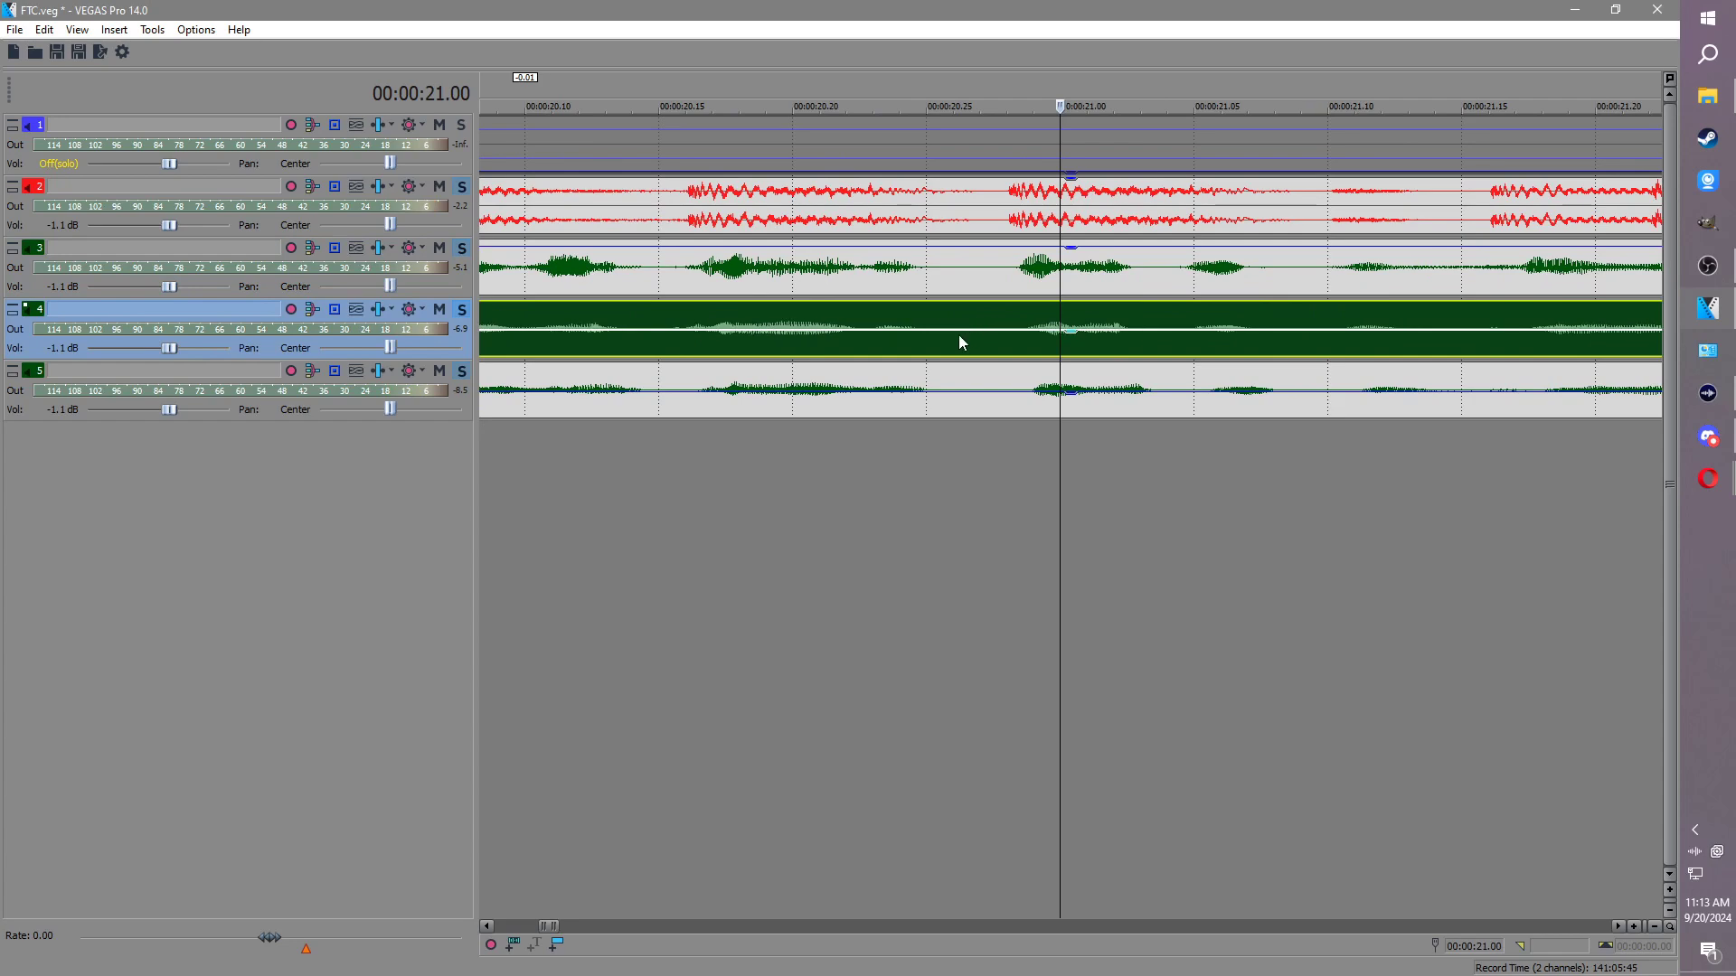
pyautogui.click(974, 399)
pyautogui.scroll(-5, 962, 408)
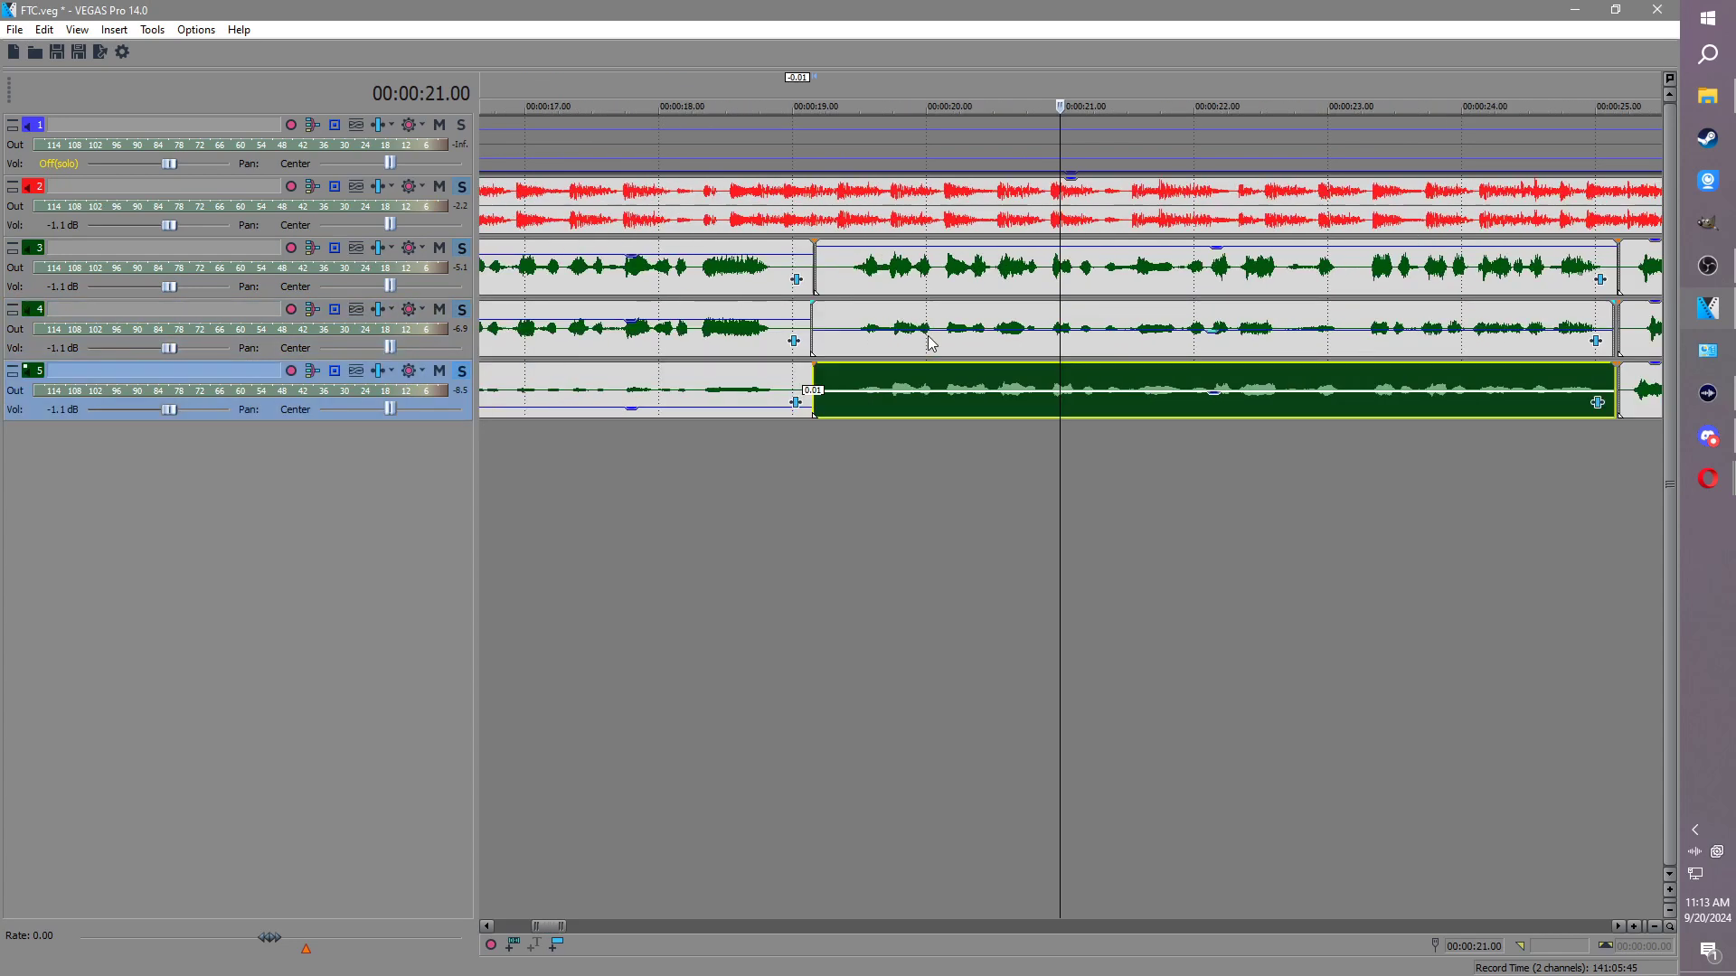
pyautogui.click(829, 224)
pyautogui.press('space')
pyautogui.click(1182, 341)
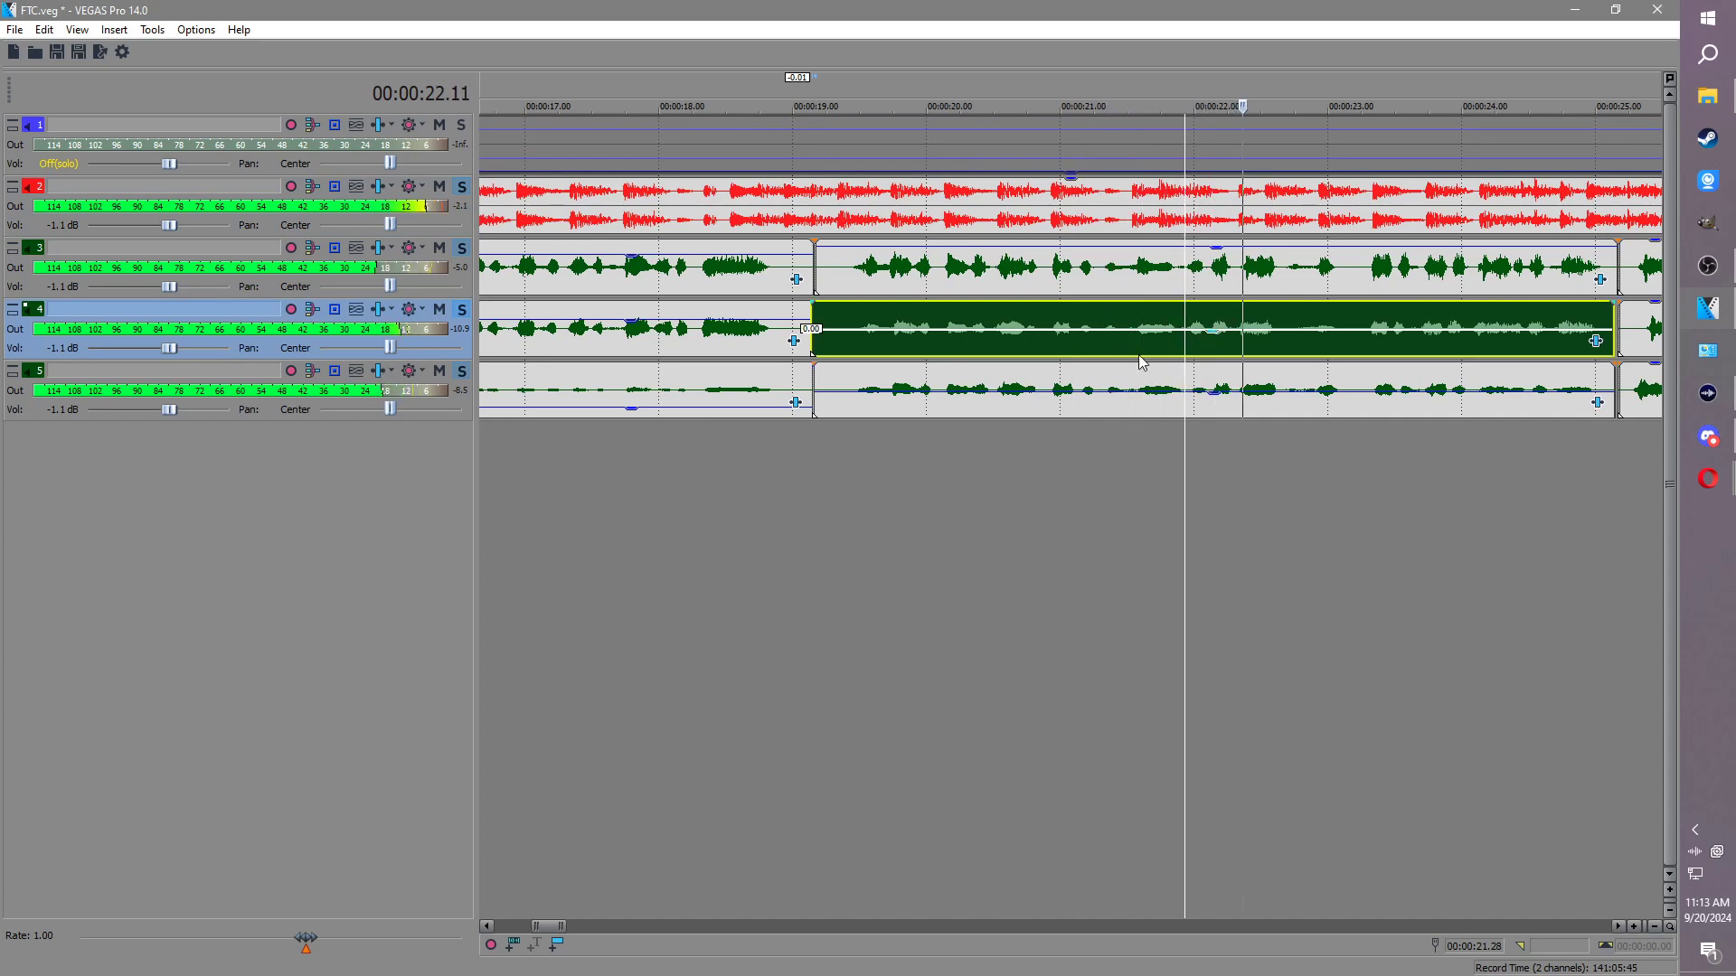
pyautogui.click(1149, 403)
pyautogui.scroll(-3, 1175, 389)
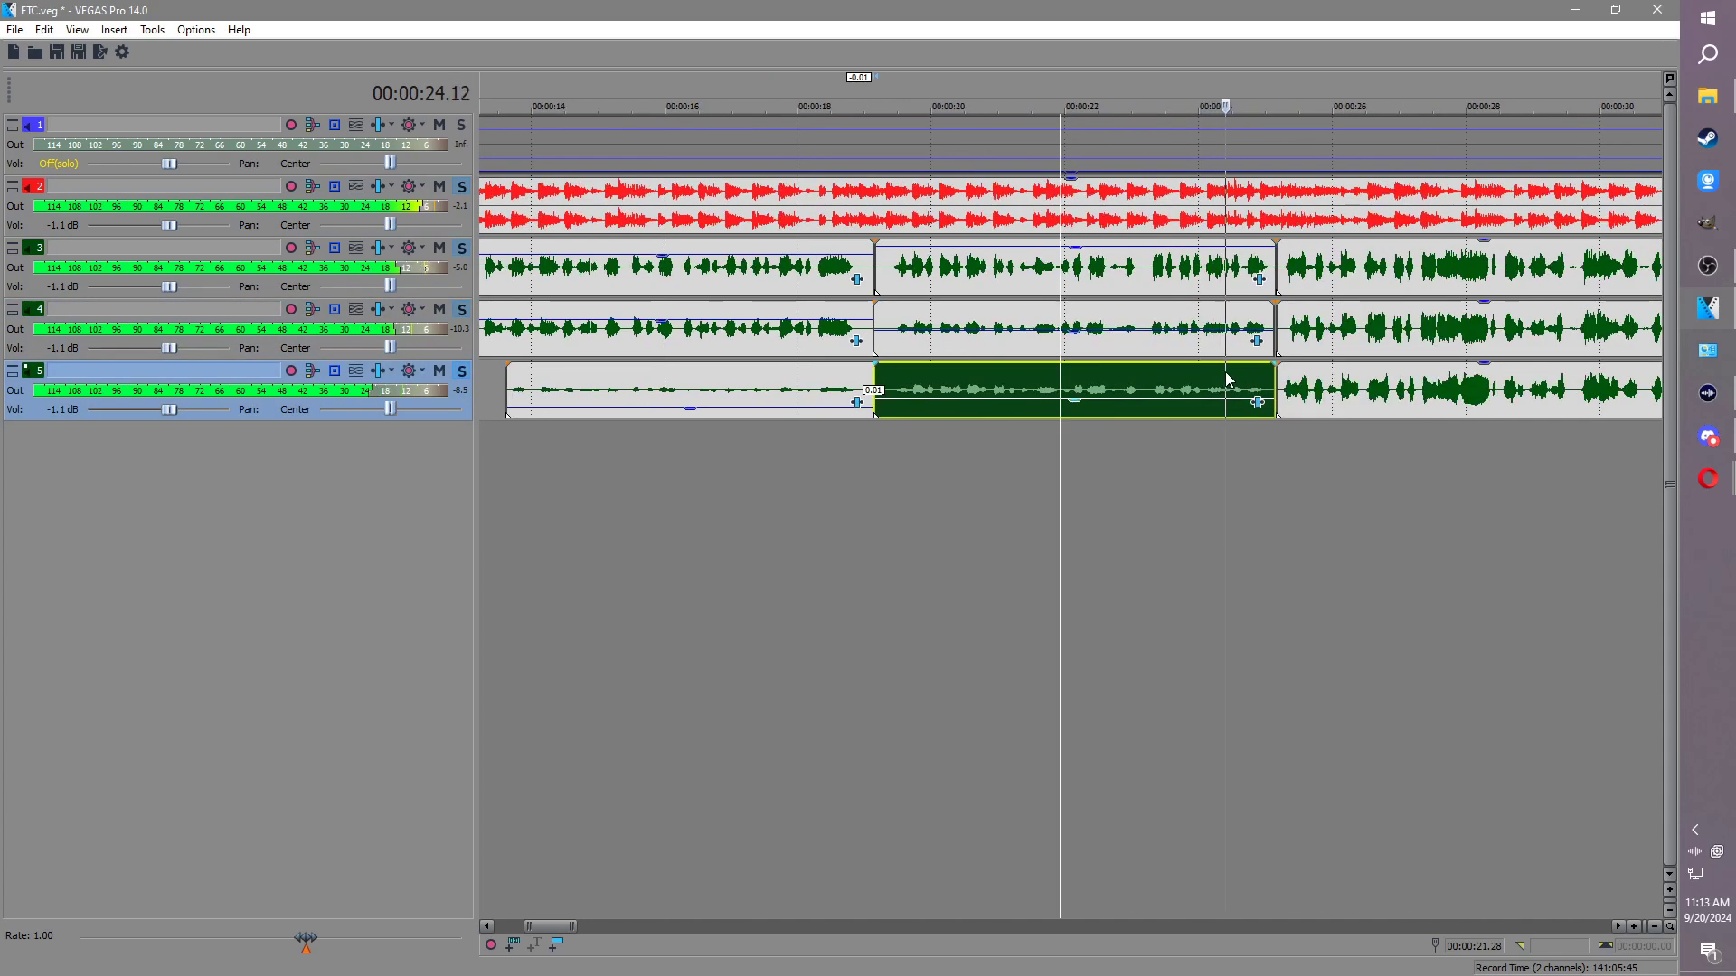
pyautogui.press('space')
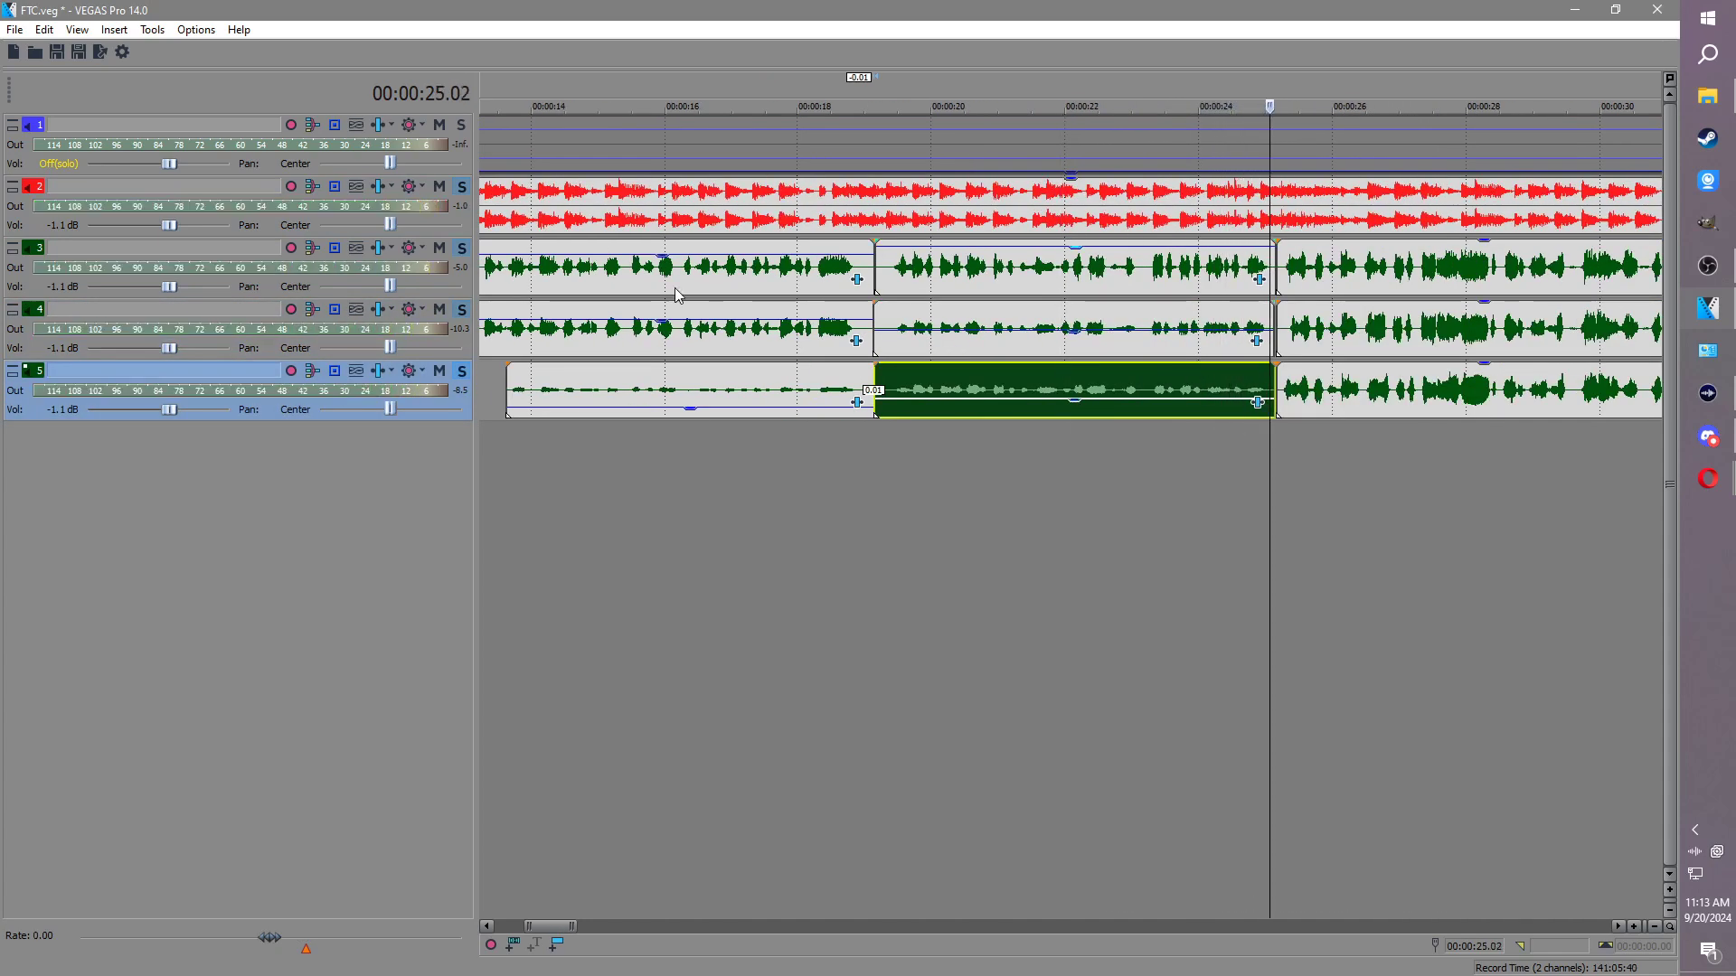
# Step: In track 5's effects, set ExpressFX Equalization to Mid -0.5 dB and Treble -1.9 dB, and lower a slider in the following ExpressFX effect
pyautogui.click(379, 374)
pyautogui.click(403, 424)
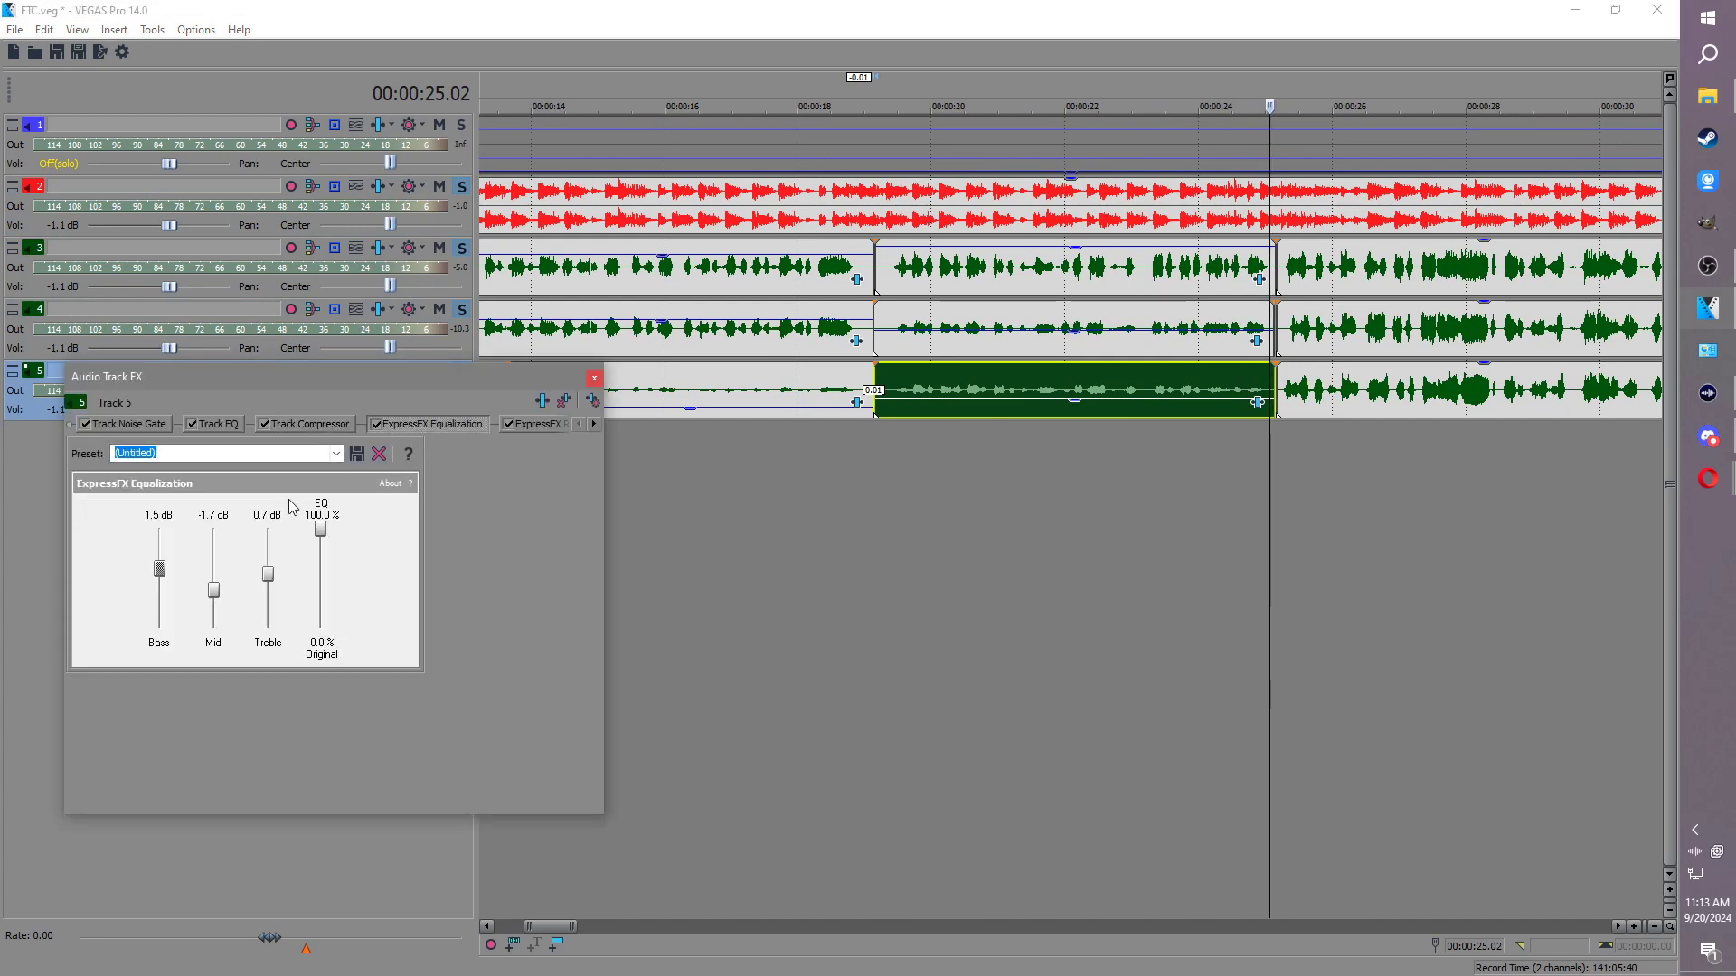
pyautogui.click(330, 426)
pyautogui.click(426, 425)
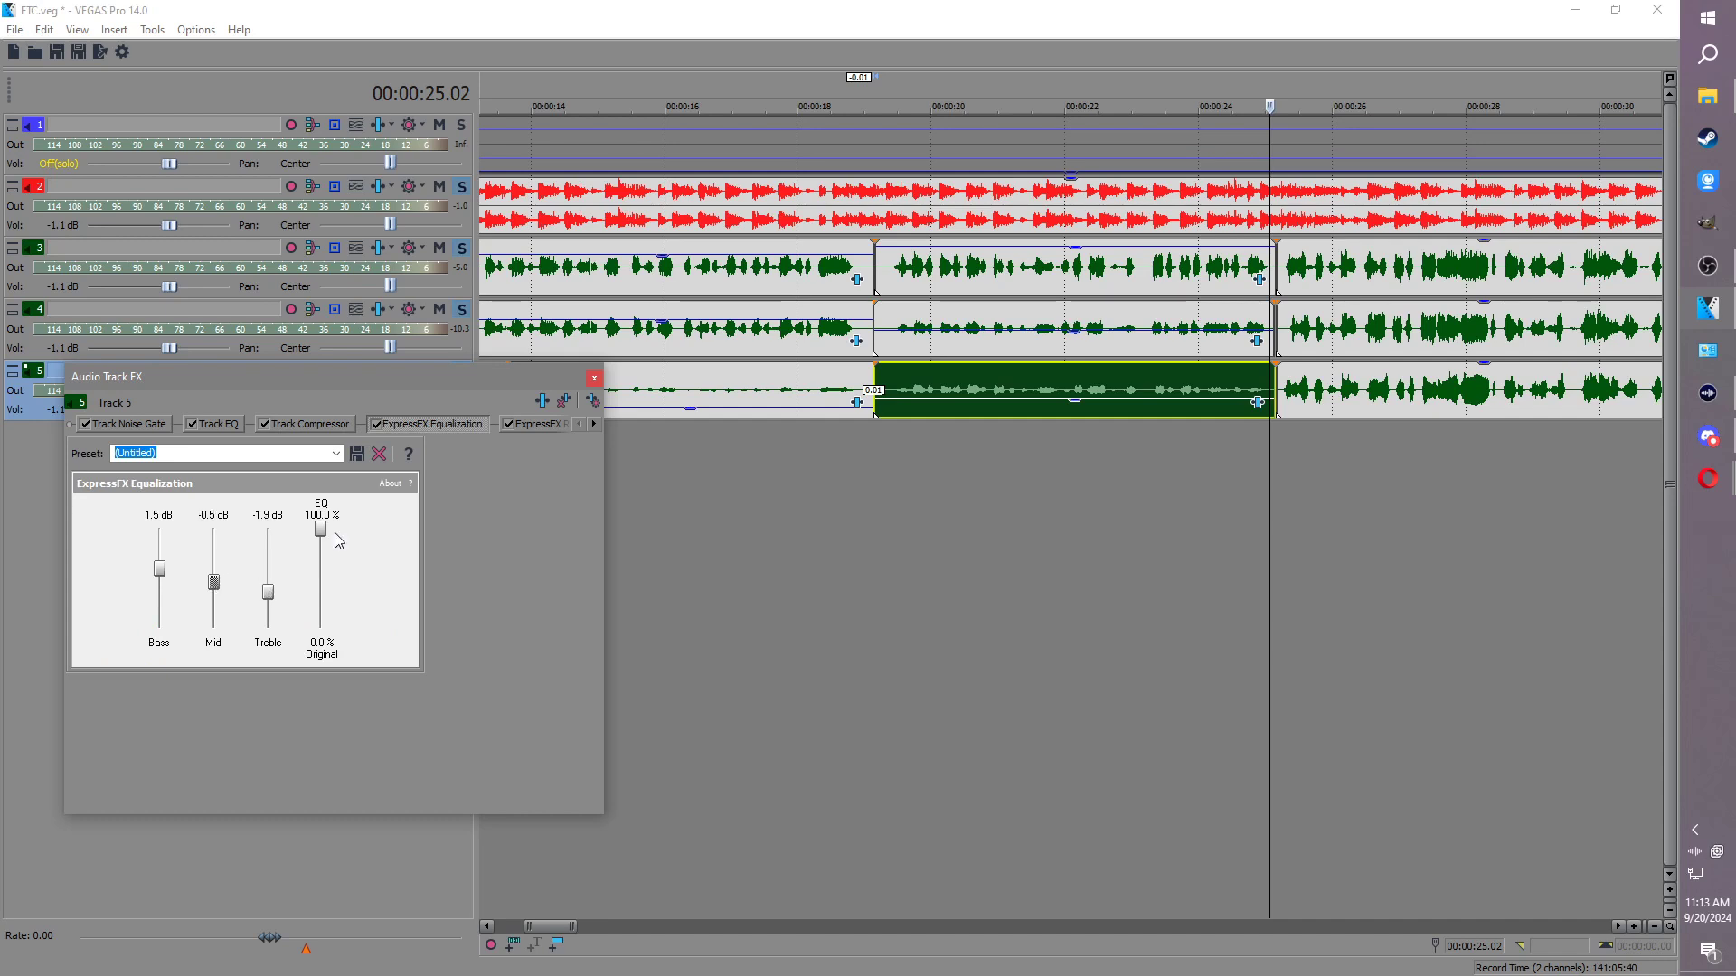
pyautogui.click(536, 424)
pyautogui.moveTo(356, 588); pyautogui.dragTo(358, 600)
pyautogui.click(594, 379)
# Step: Unsolo tracks 3 and 4, play track 5's second event and lower its gain slightly
pyautogui.click(462, 309)
pyautogui.click(462, 248)
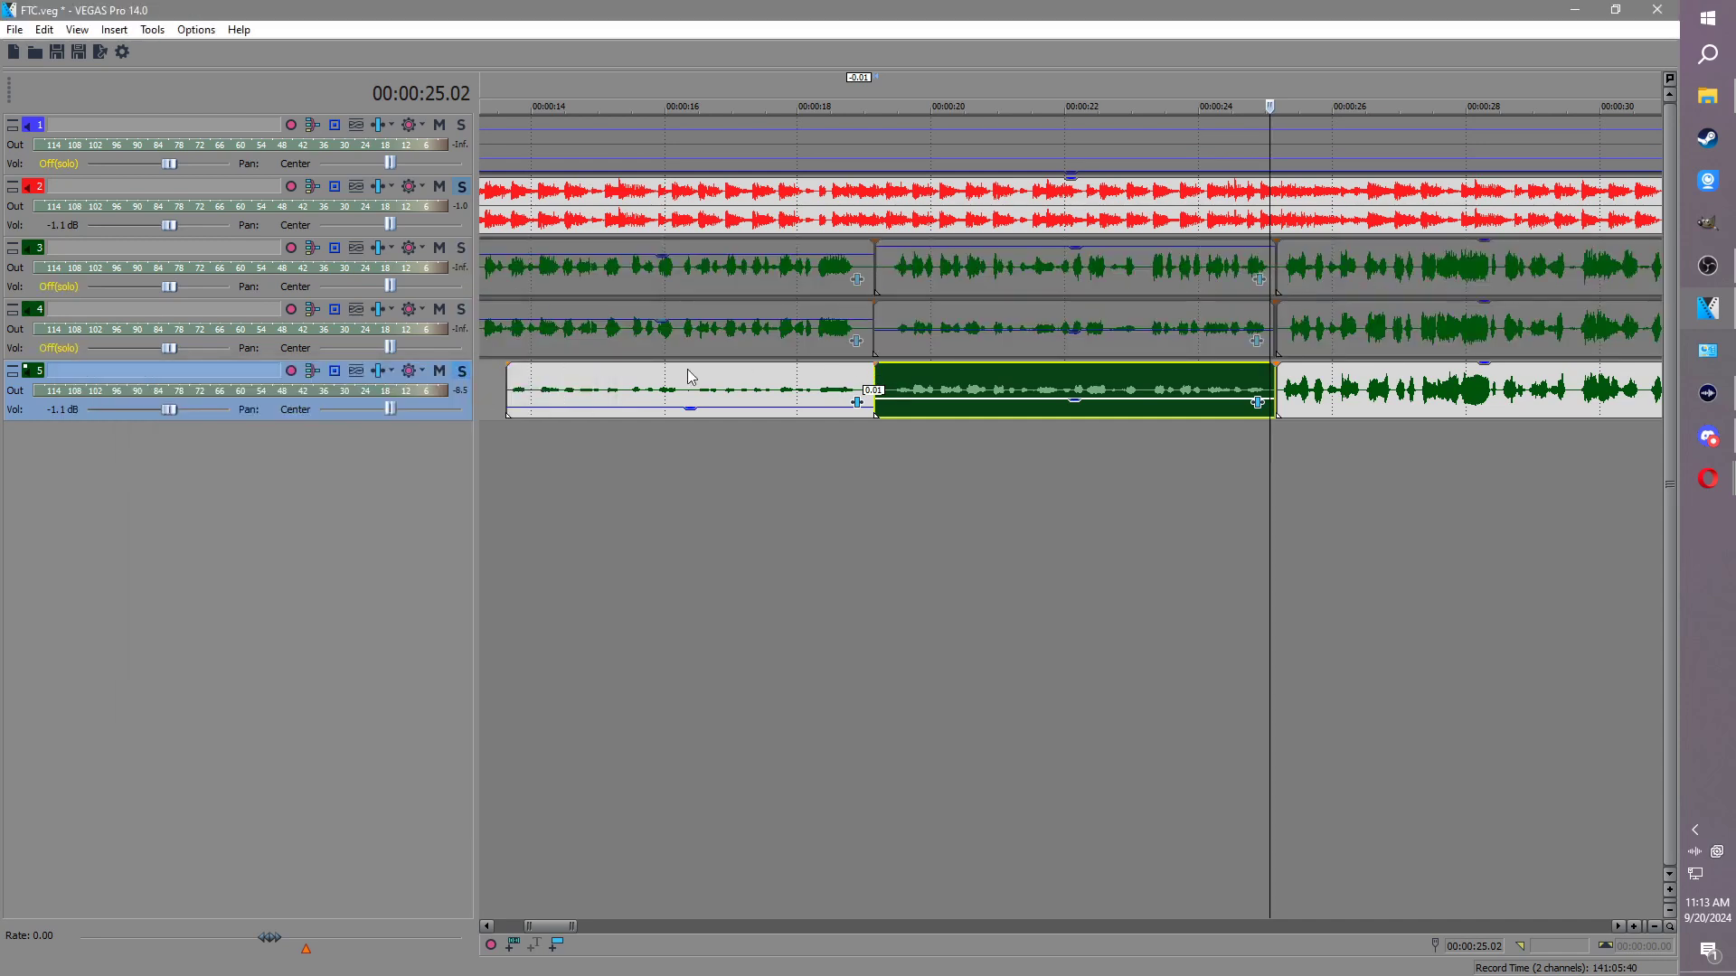
pyautogui.click(873, 390)
pyautogui.press('space')
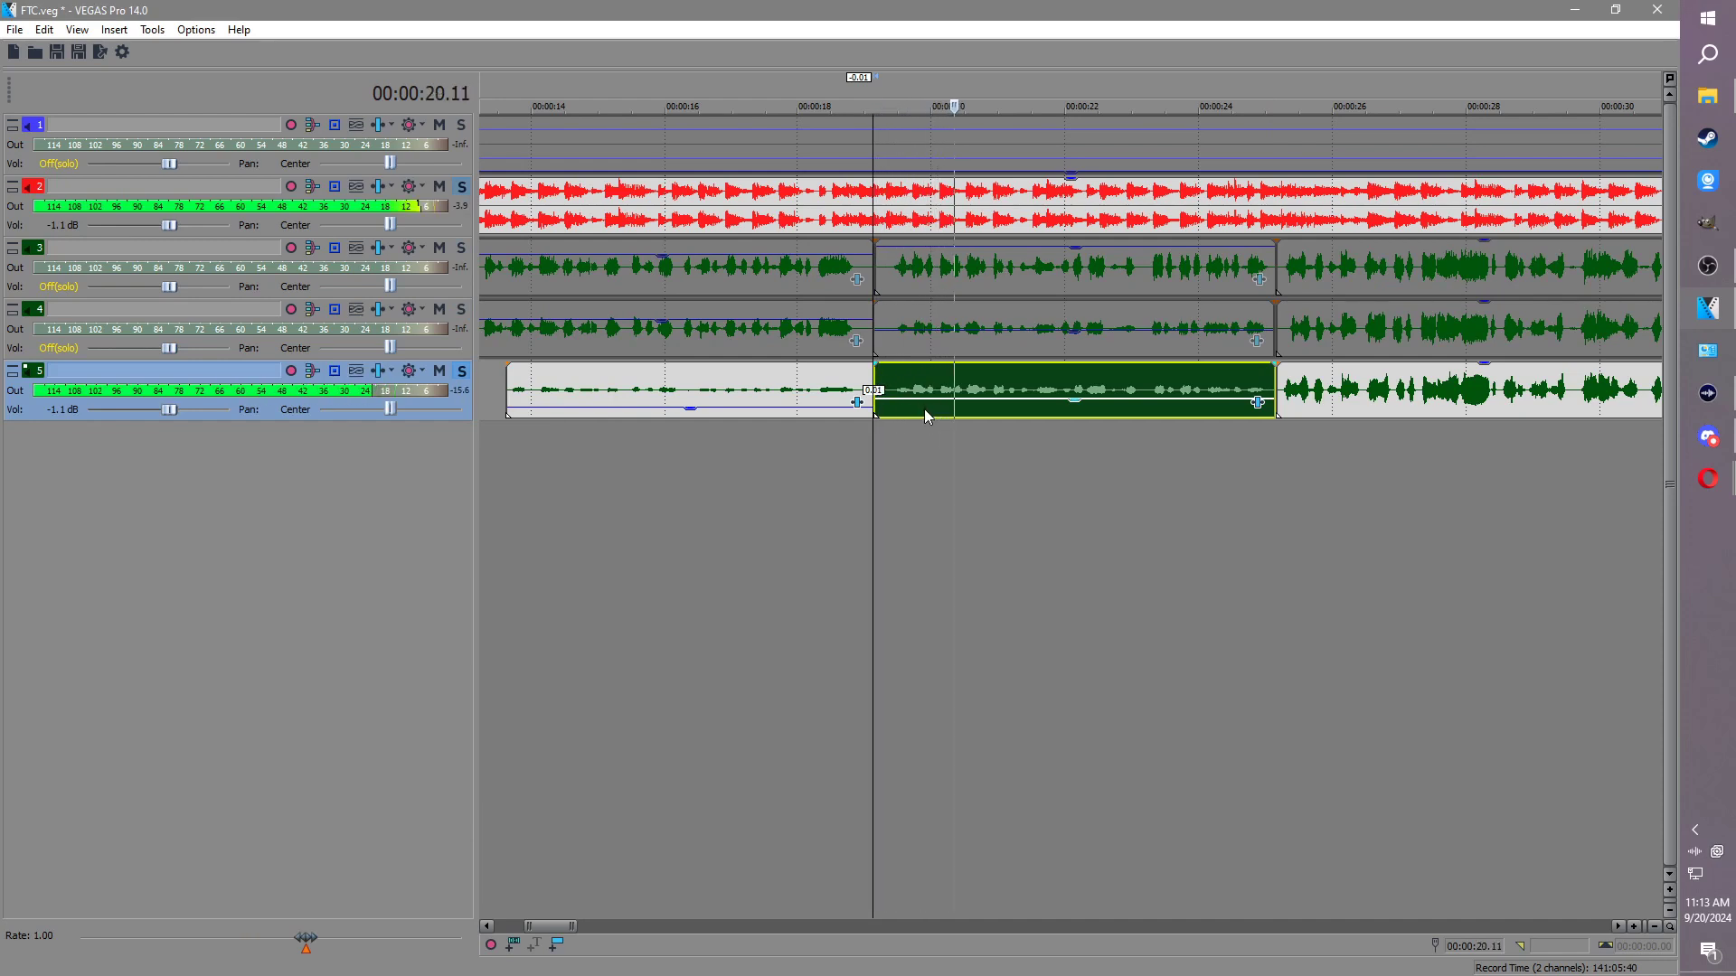
pyautogui.moveTo(931, 403); pyautogui.dragTo(974, 413)
pyautogui.press('Return')
# Step: Solo track 3 instead of track 5 and start playback at the beginning of the third vocal section
pyautogui.click(460, 310)
pyautogui.click(466, 256)
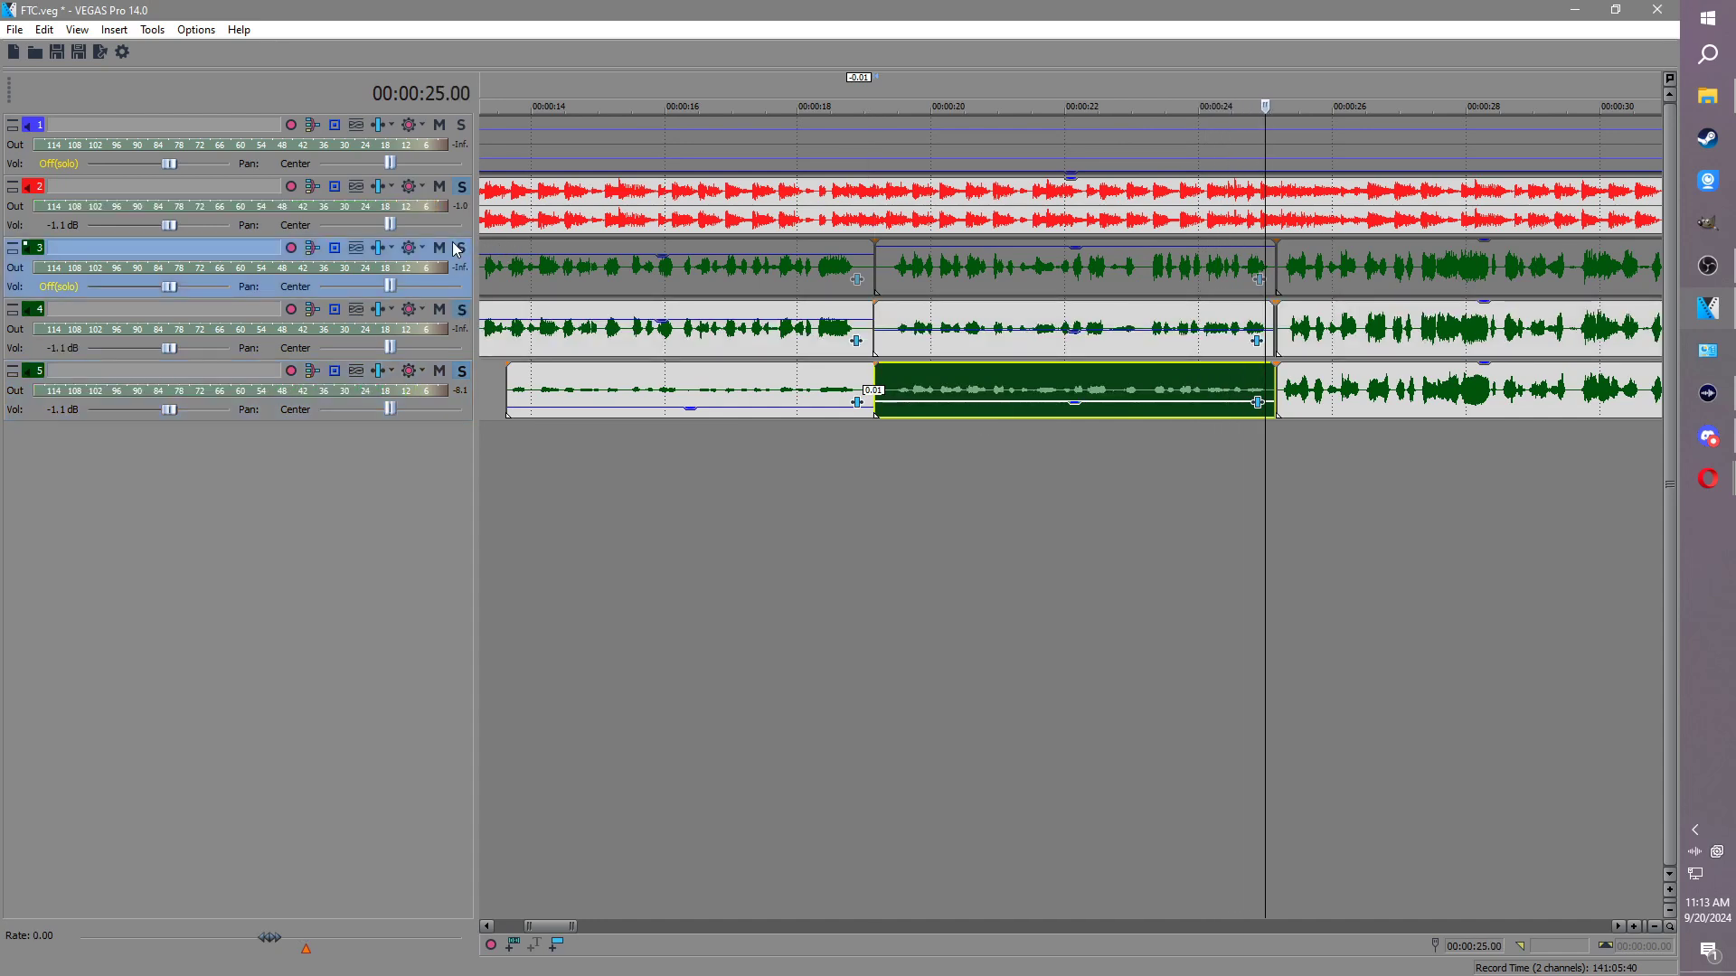
pyautogui.click(462, 310)
pyautogui.click(462, 370)
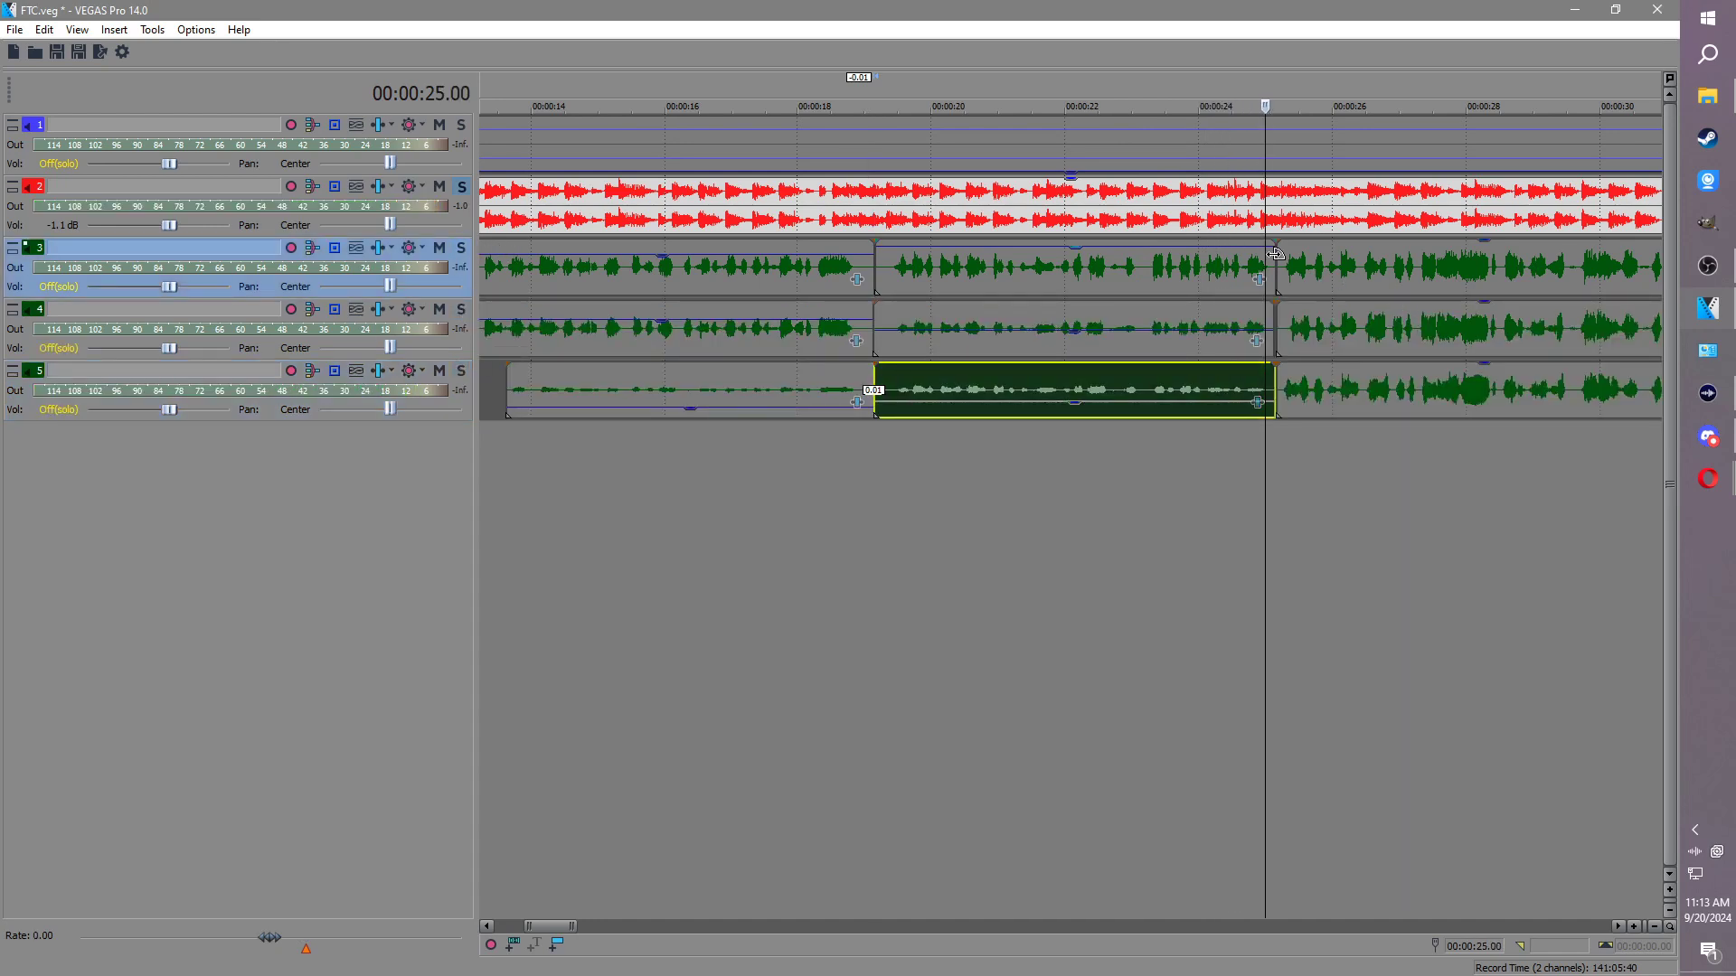
pyautogui.click(1275, 254)
pyautogui.press('Return')
pyautogui.scroll(-1, 1387, 279)
pyautogui.press('Return')
pyautogui.click(462, 249)
pyautogui.press('Return')
# Step: Select track 3's third event and listen to it through to its end
pyautogui.scroll(5, 1113, 315)
pyautogui.scroll(-4, 1115, 321)
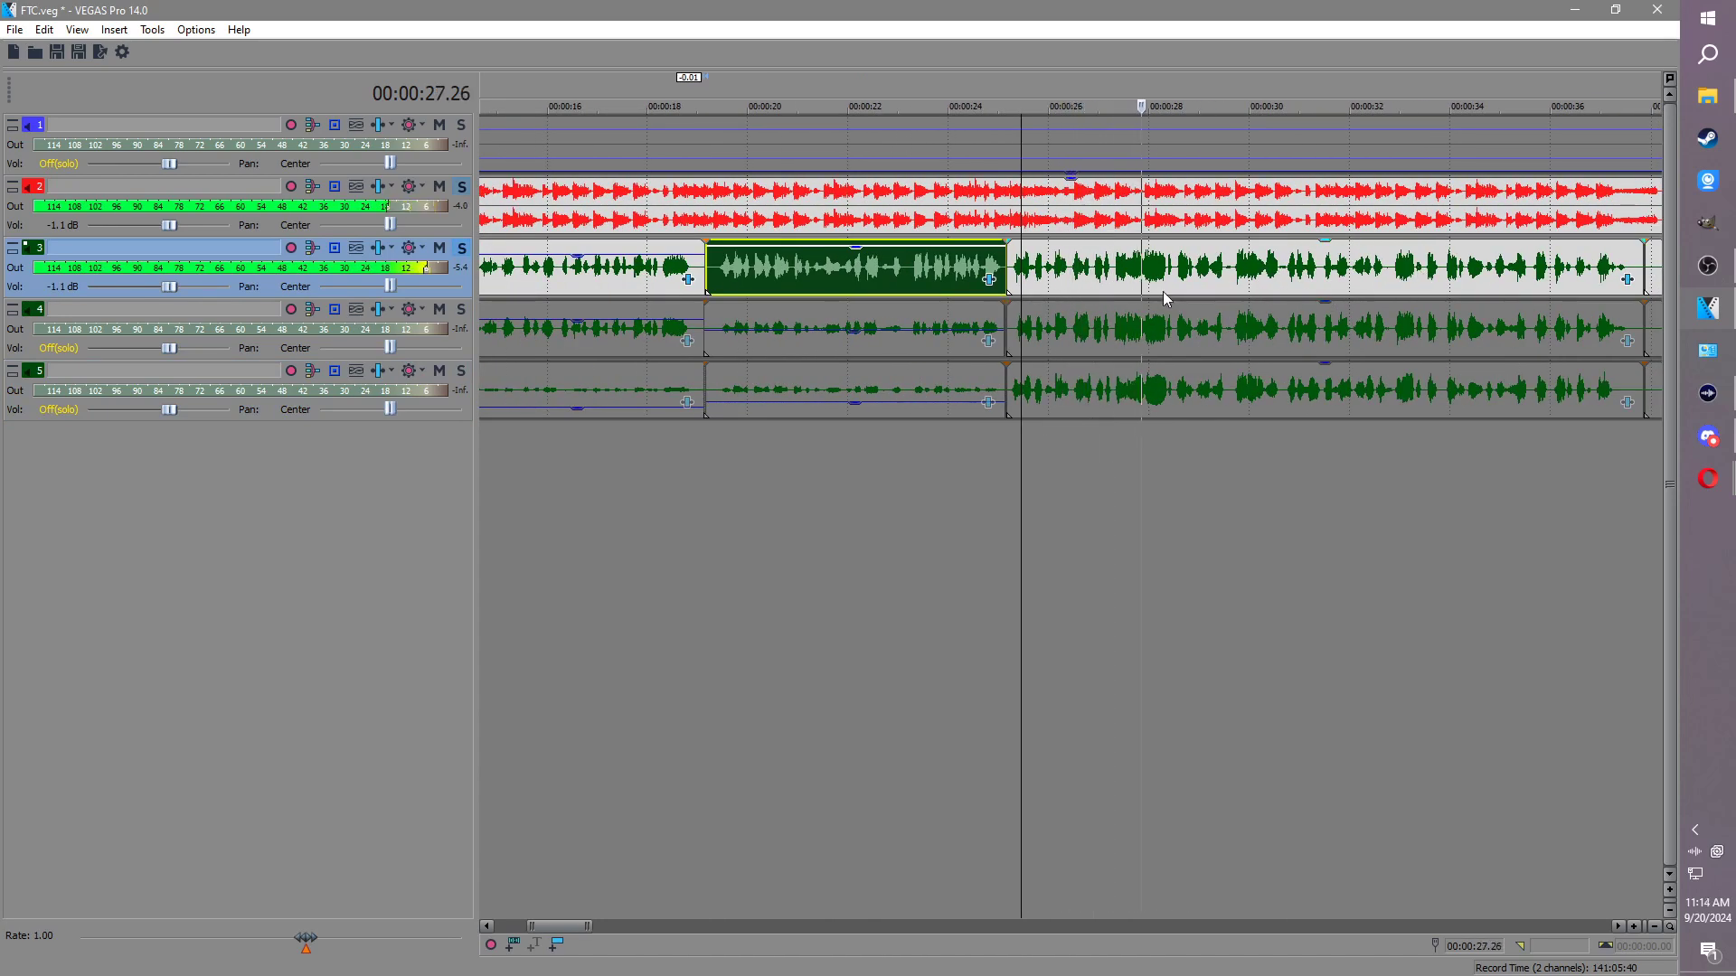
pyautogui.click(1213, 277)
pyautogui.scroll(2, 1112, 296)
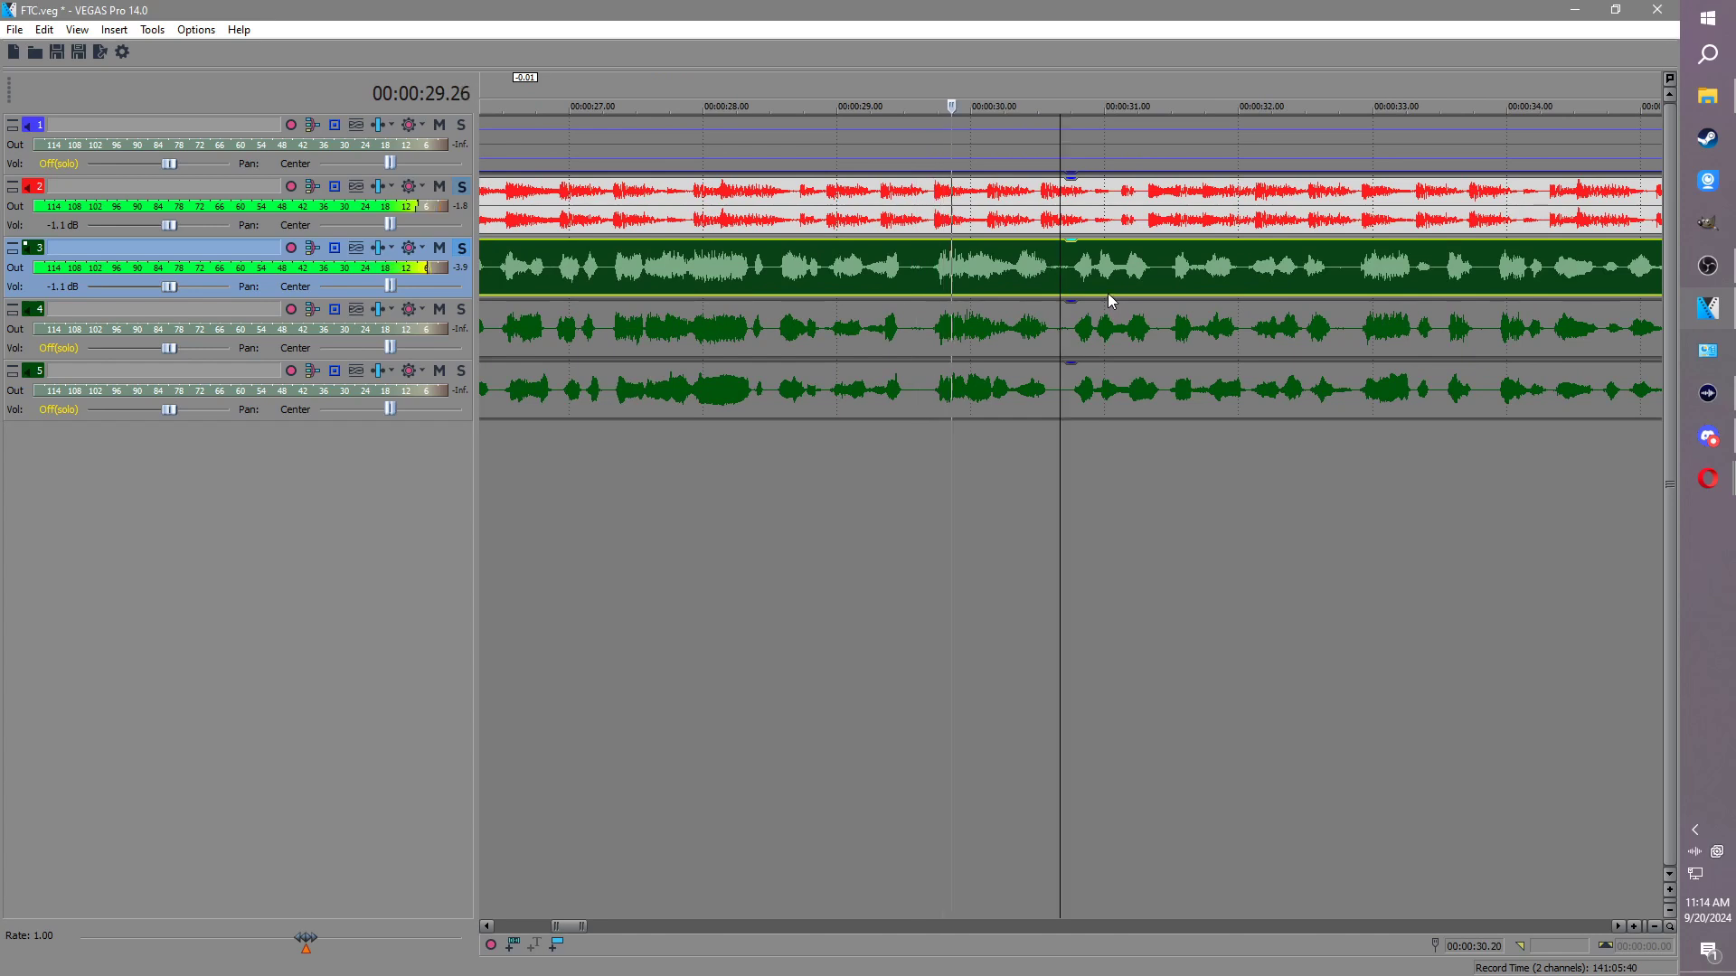
pyautogui.scroll(-1, 1085, 319)
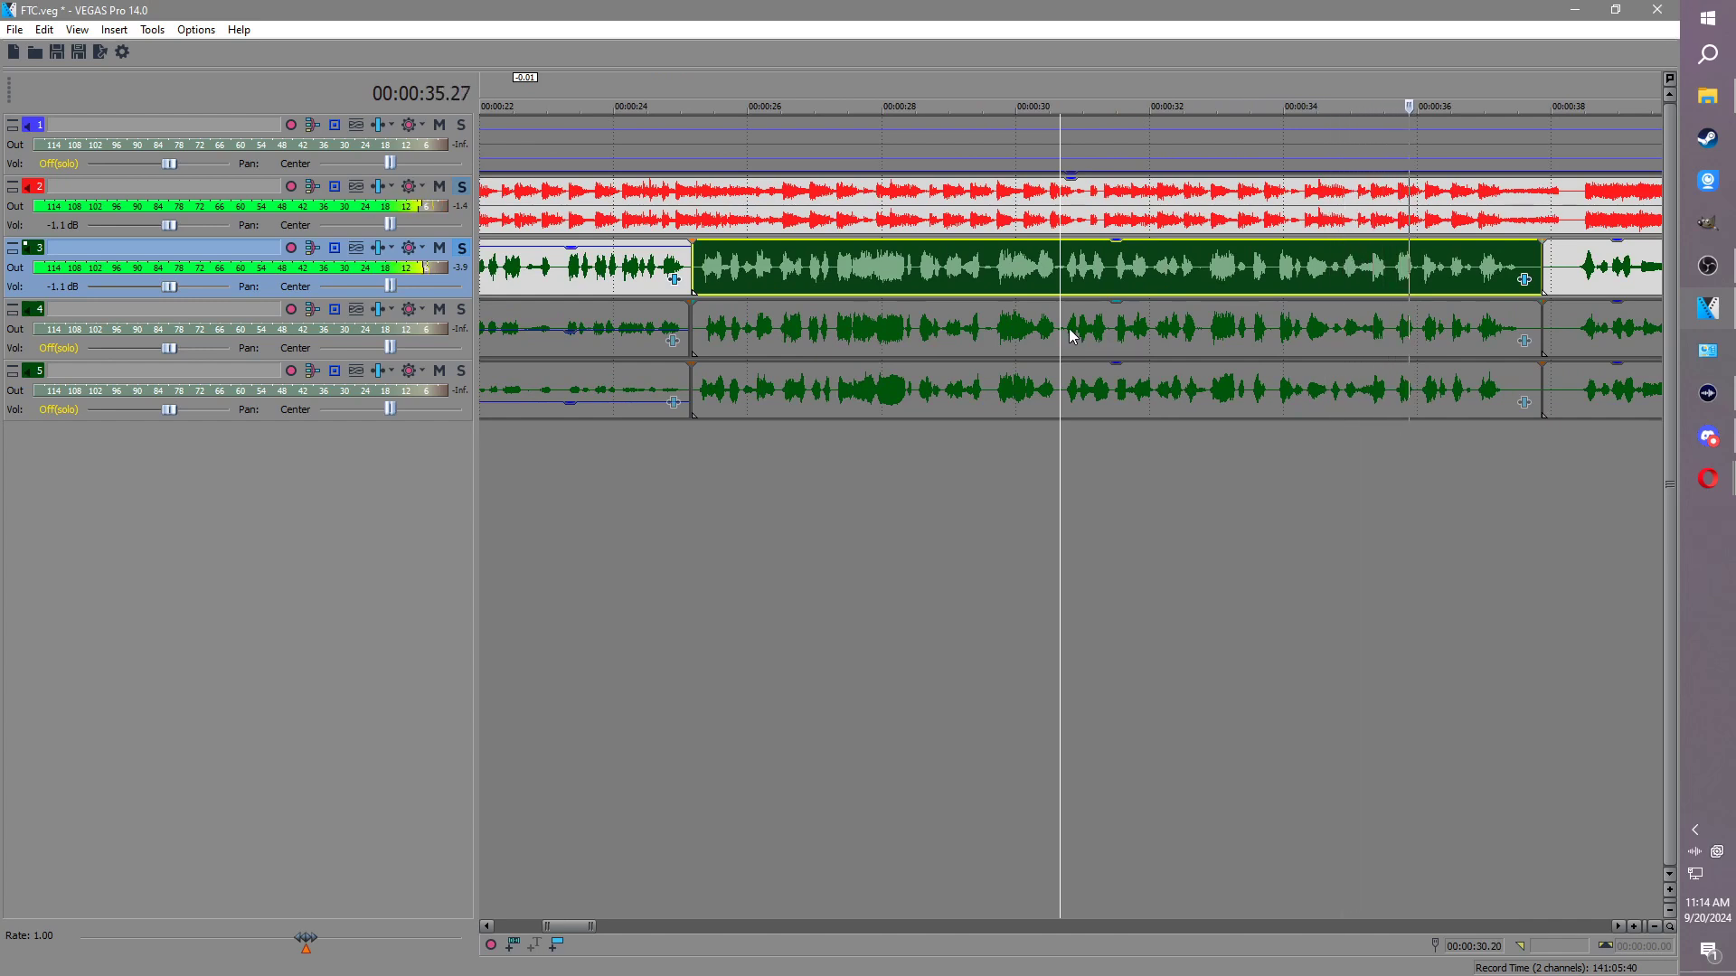
pyautogui.press('Return')
# Step: Solo track 4 instead of track 3, play the third section and slightly lower its event's gain
pyautogui.click(461, 248)
pyautogui.click(461, 309)
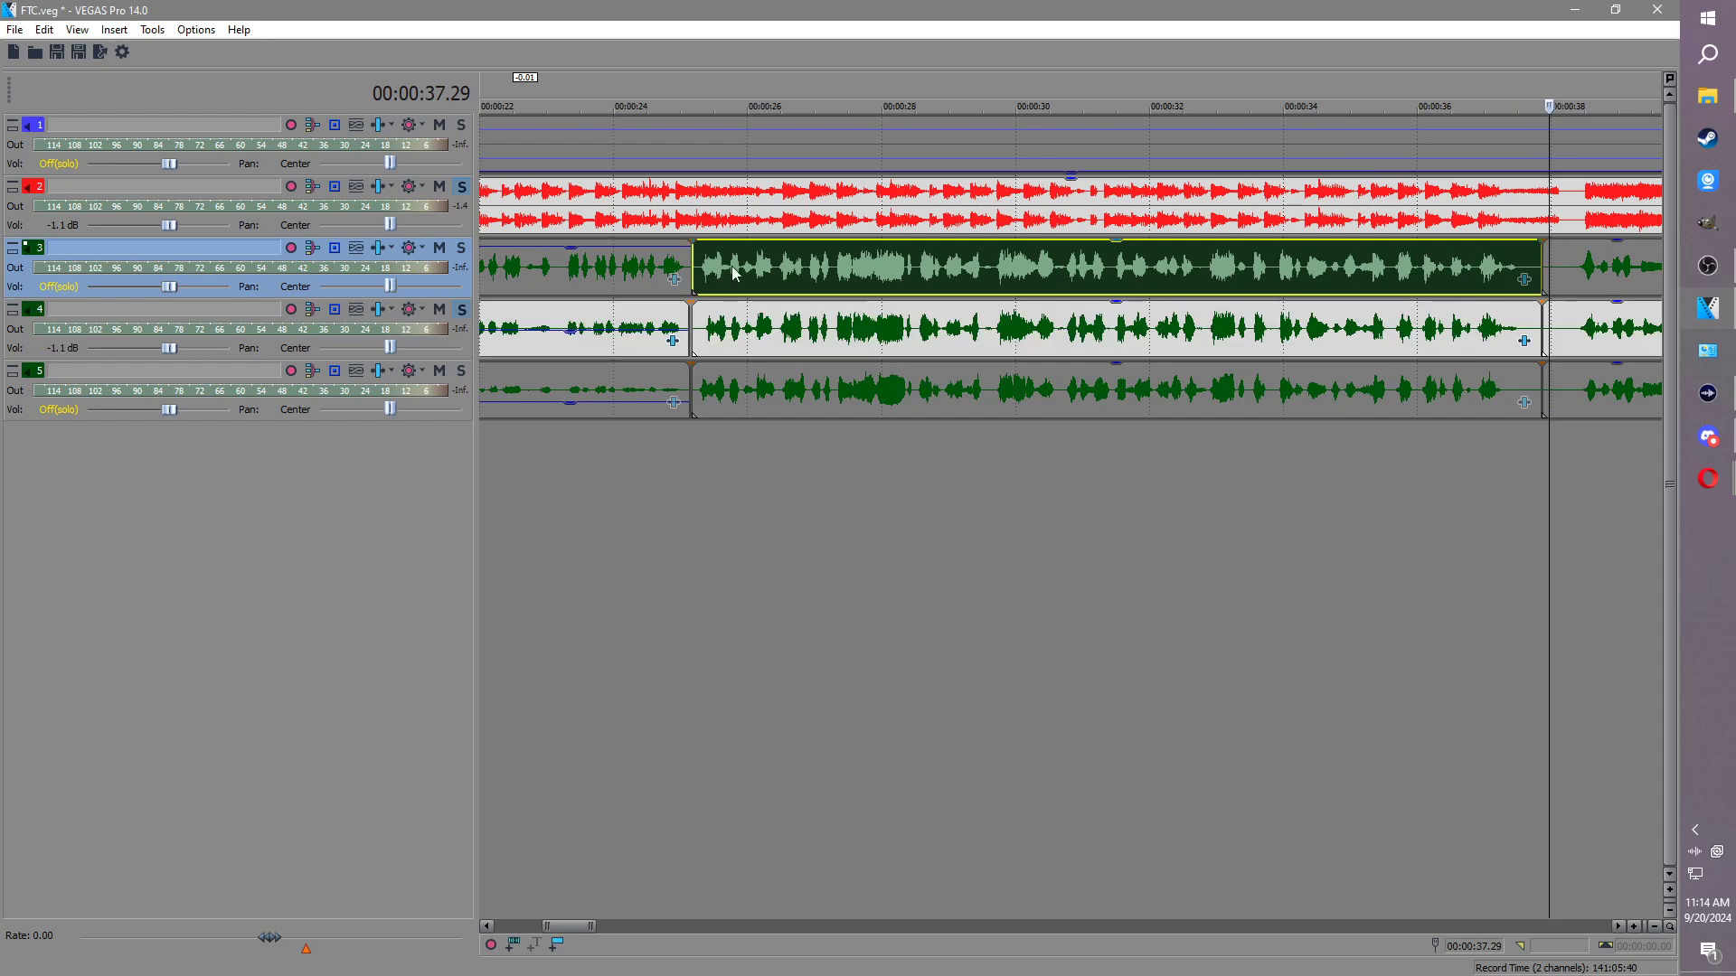
pyautogui.click(710, 270)
pyautogui.press('Return')
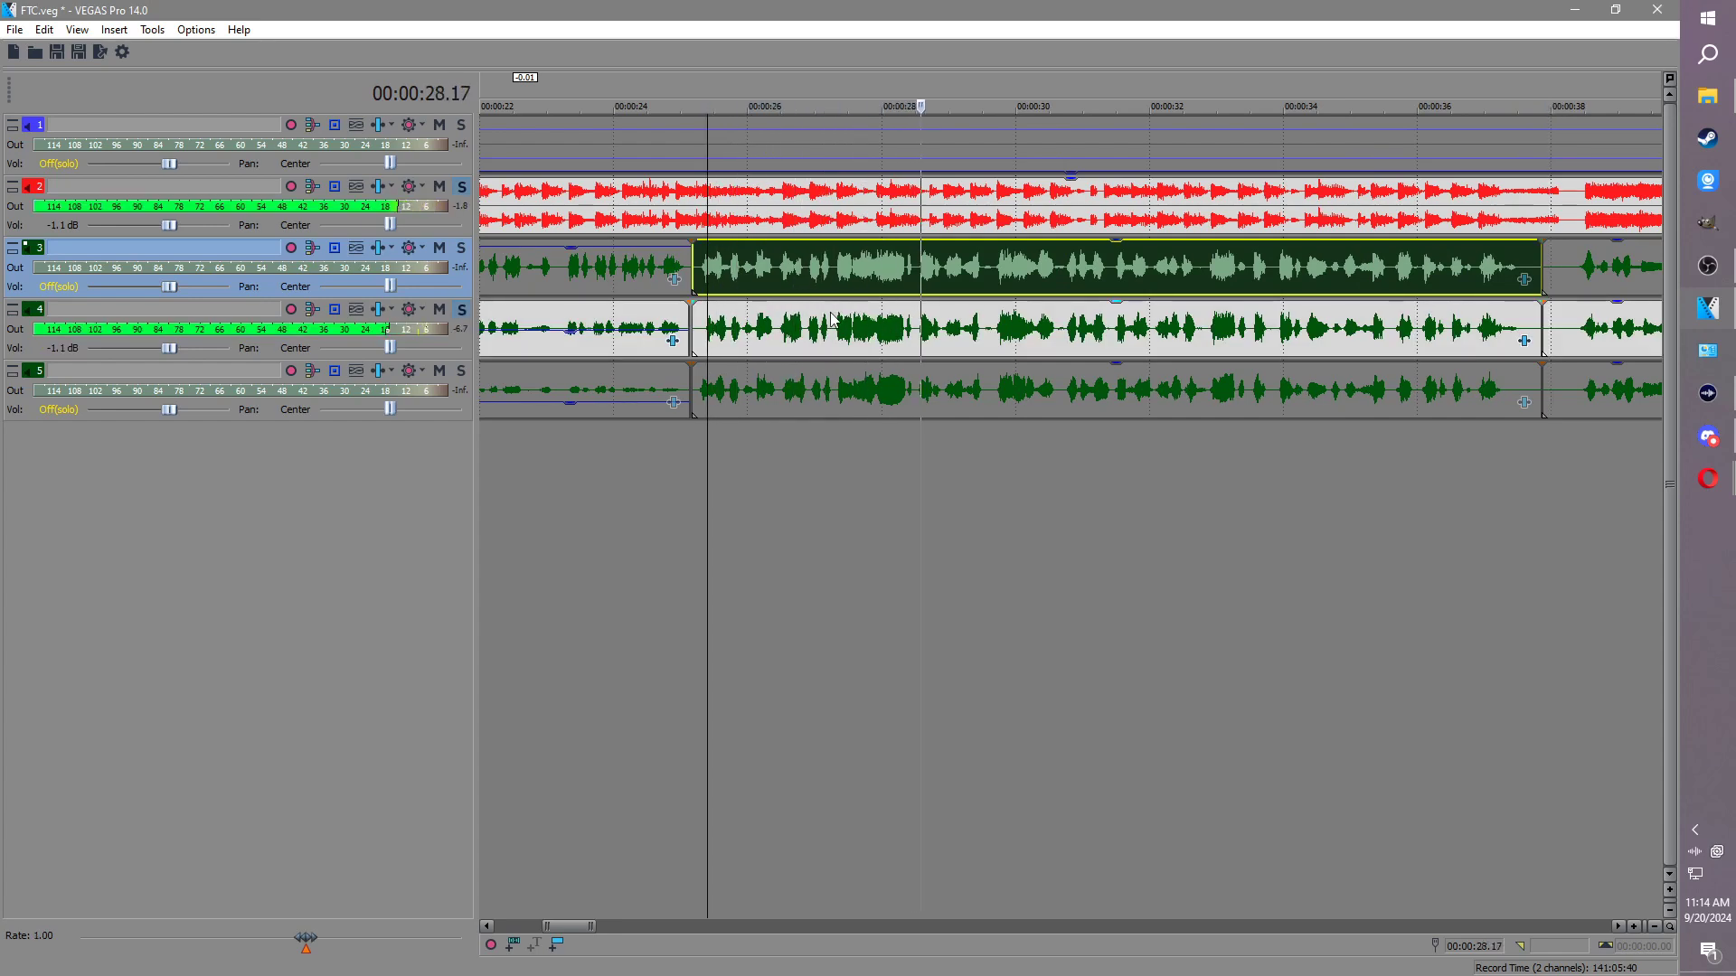
pyautogui.click(860, 328)
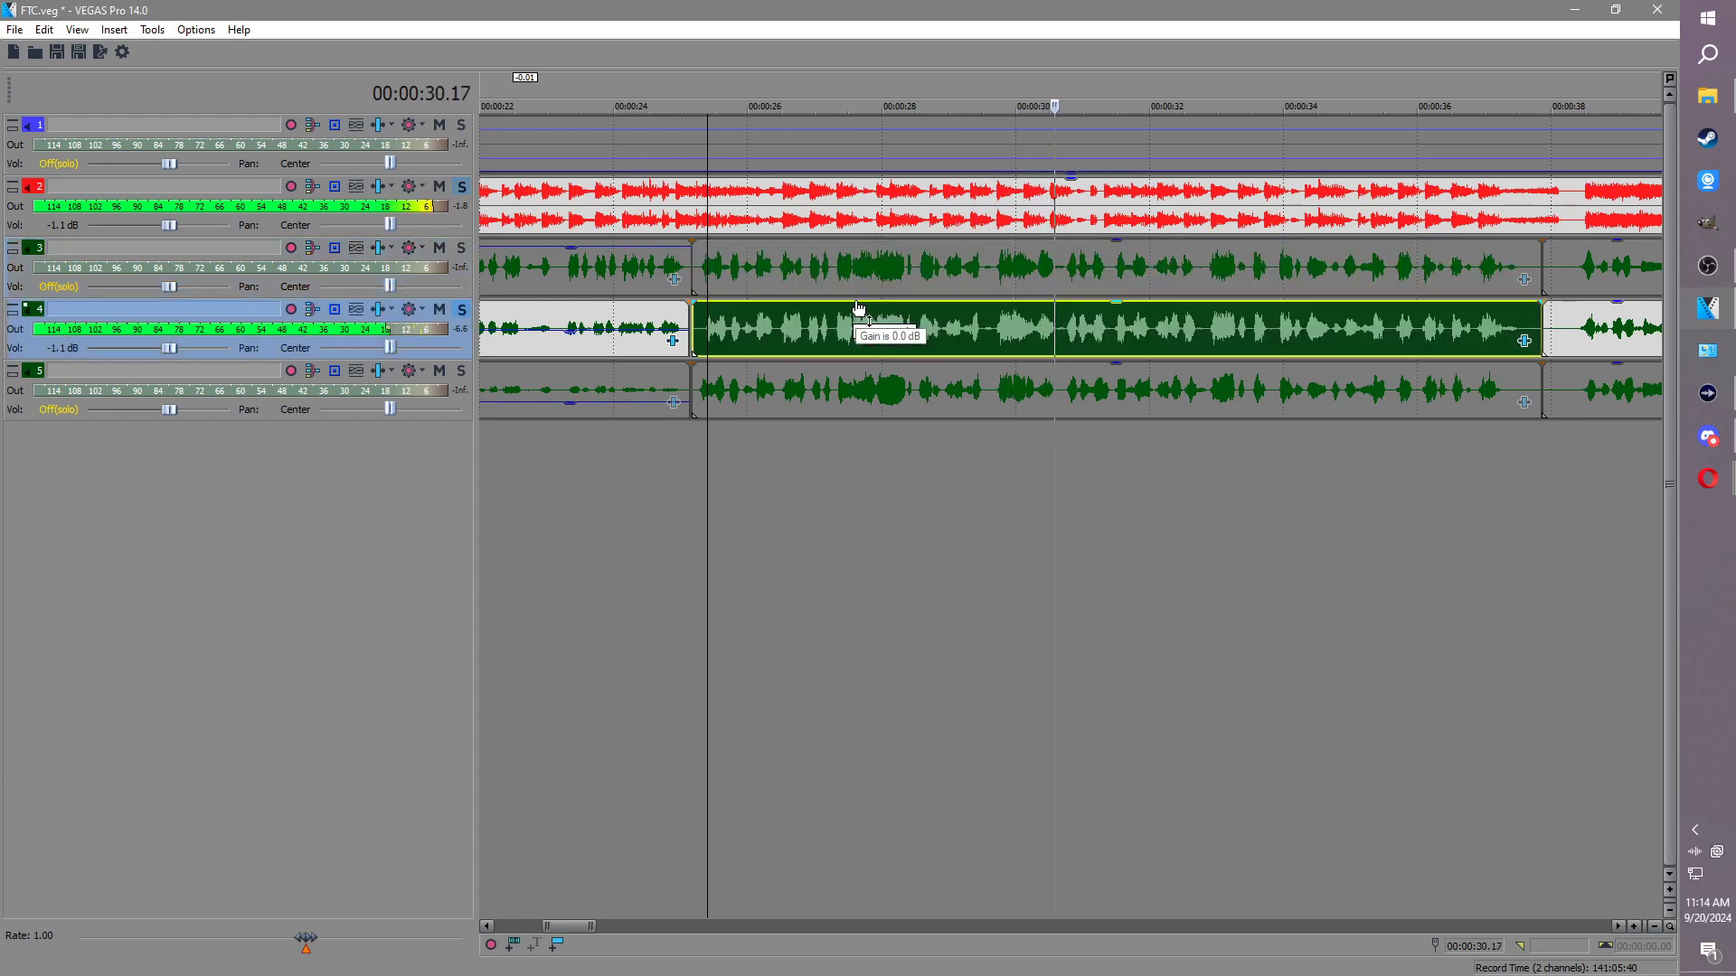
# Step: Split track 4's third event at 00:00:29.18 and lower the gain of the first part
pyautogui.click(989, 324)
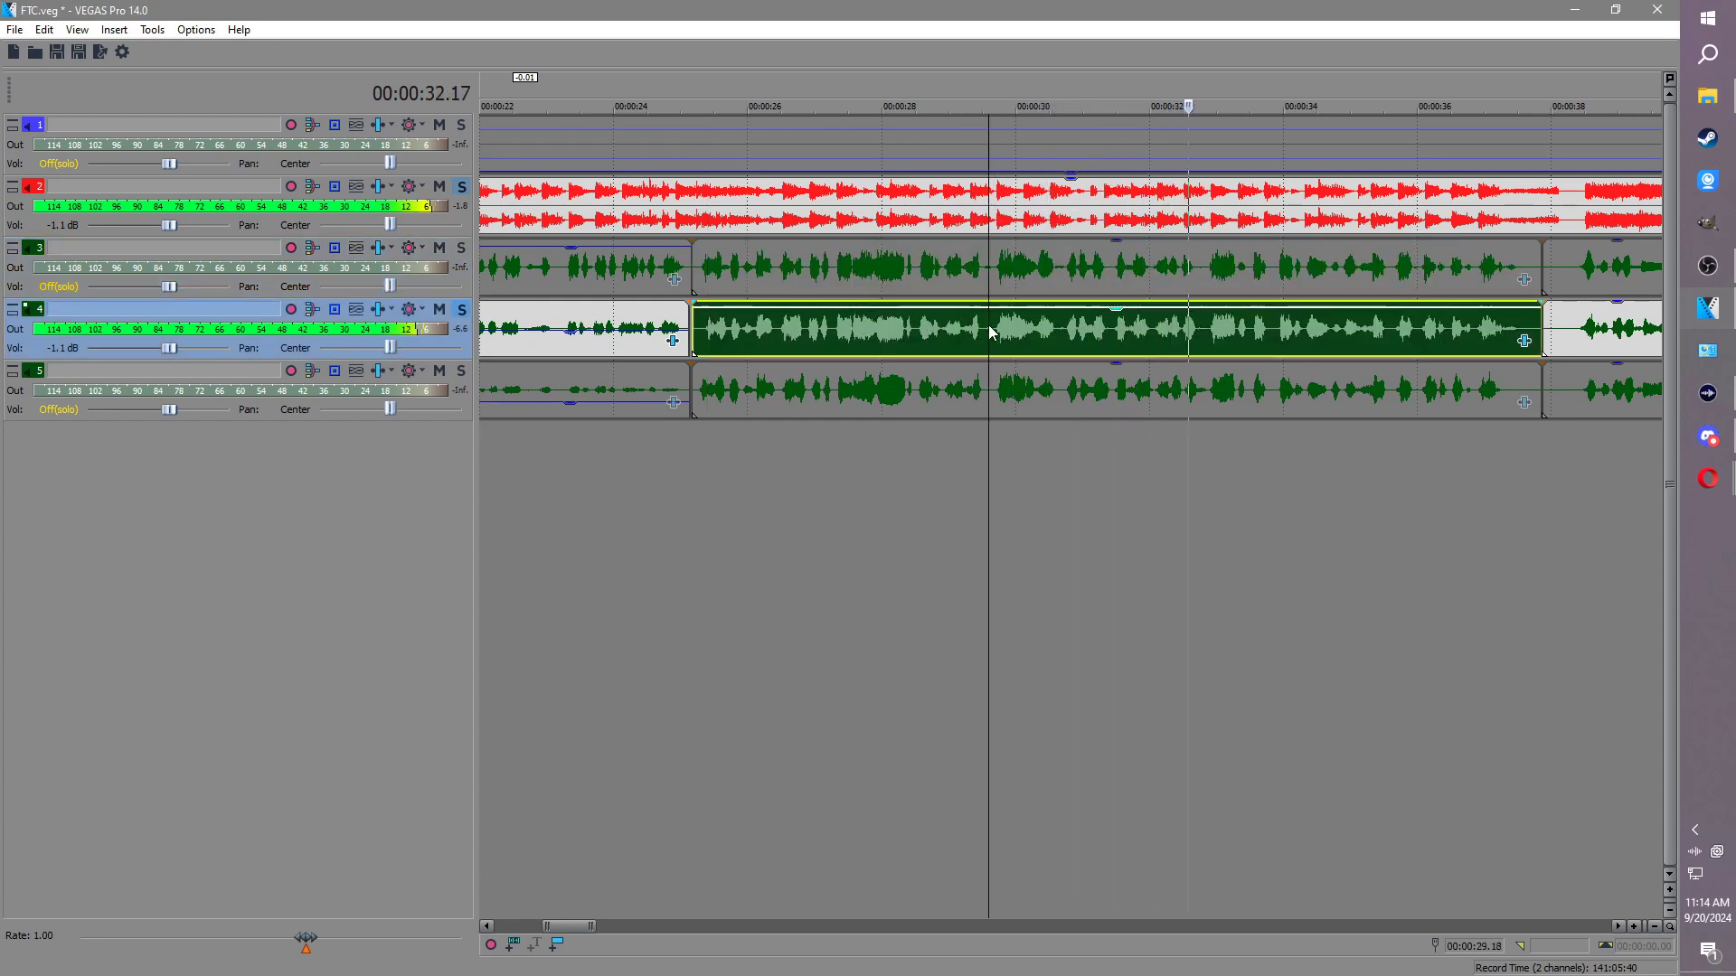
pyautogui.press('s')
pyautogui.click(961, 324)
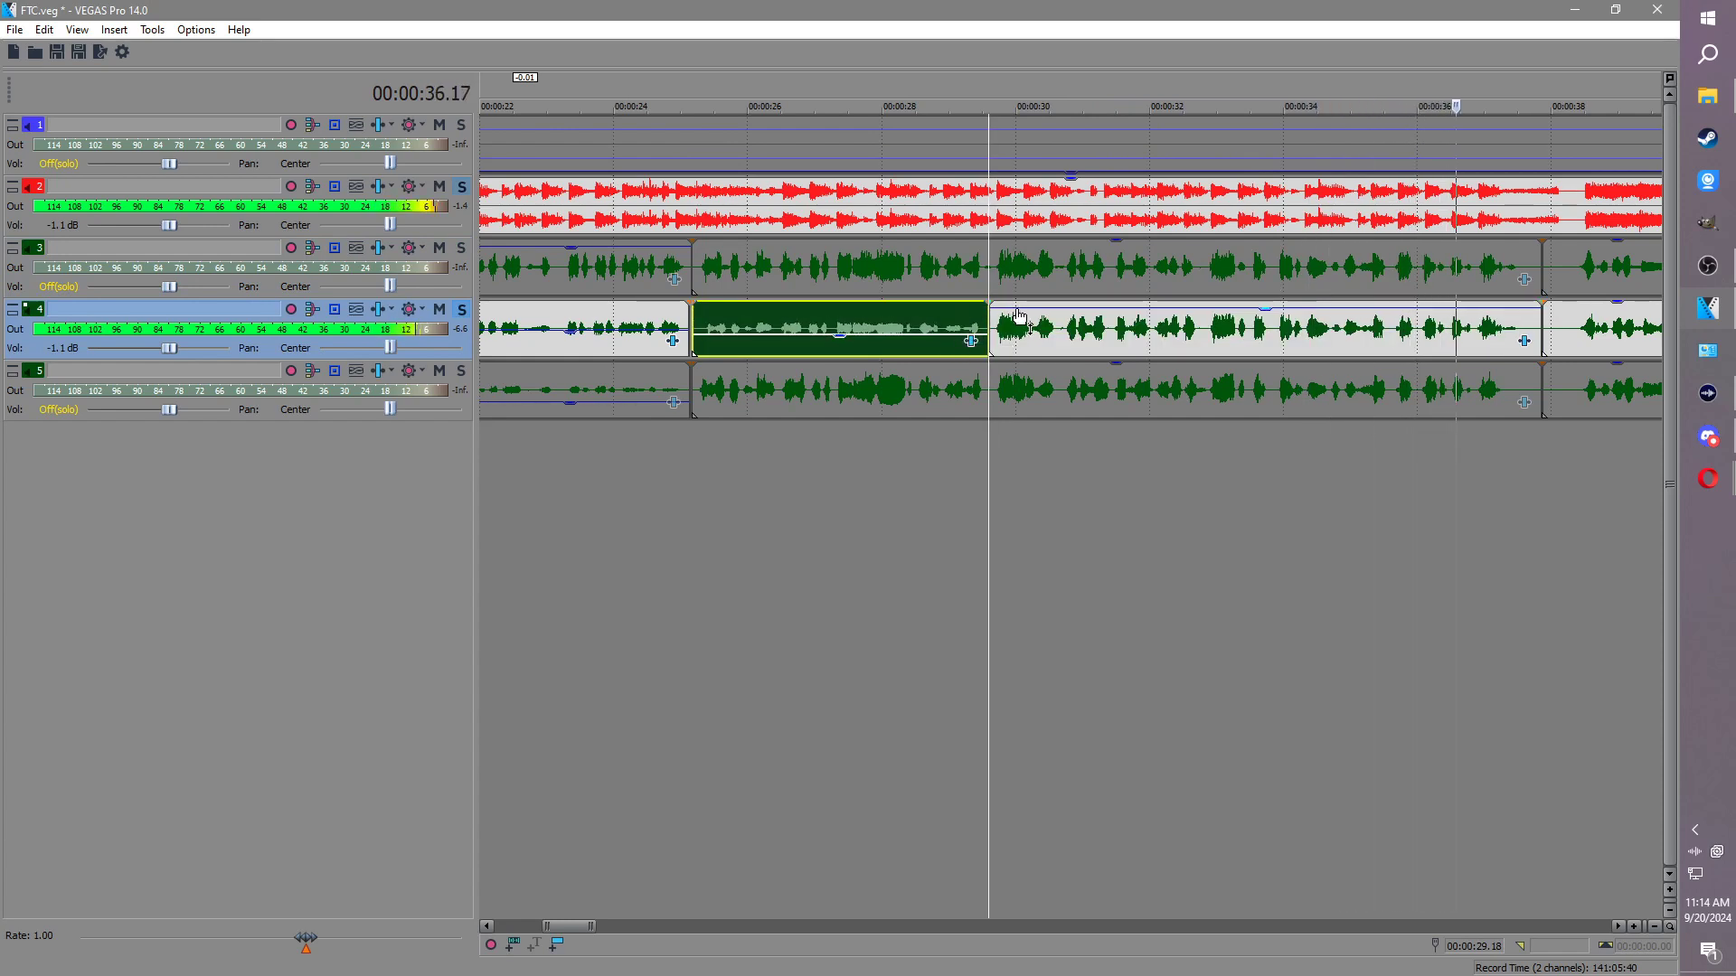
pyautogui.press('Return')
# Step: Solo track 5 instead of track 4 and play the third section from 00:00:25.05
pyautogui.click(462, 309)
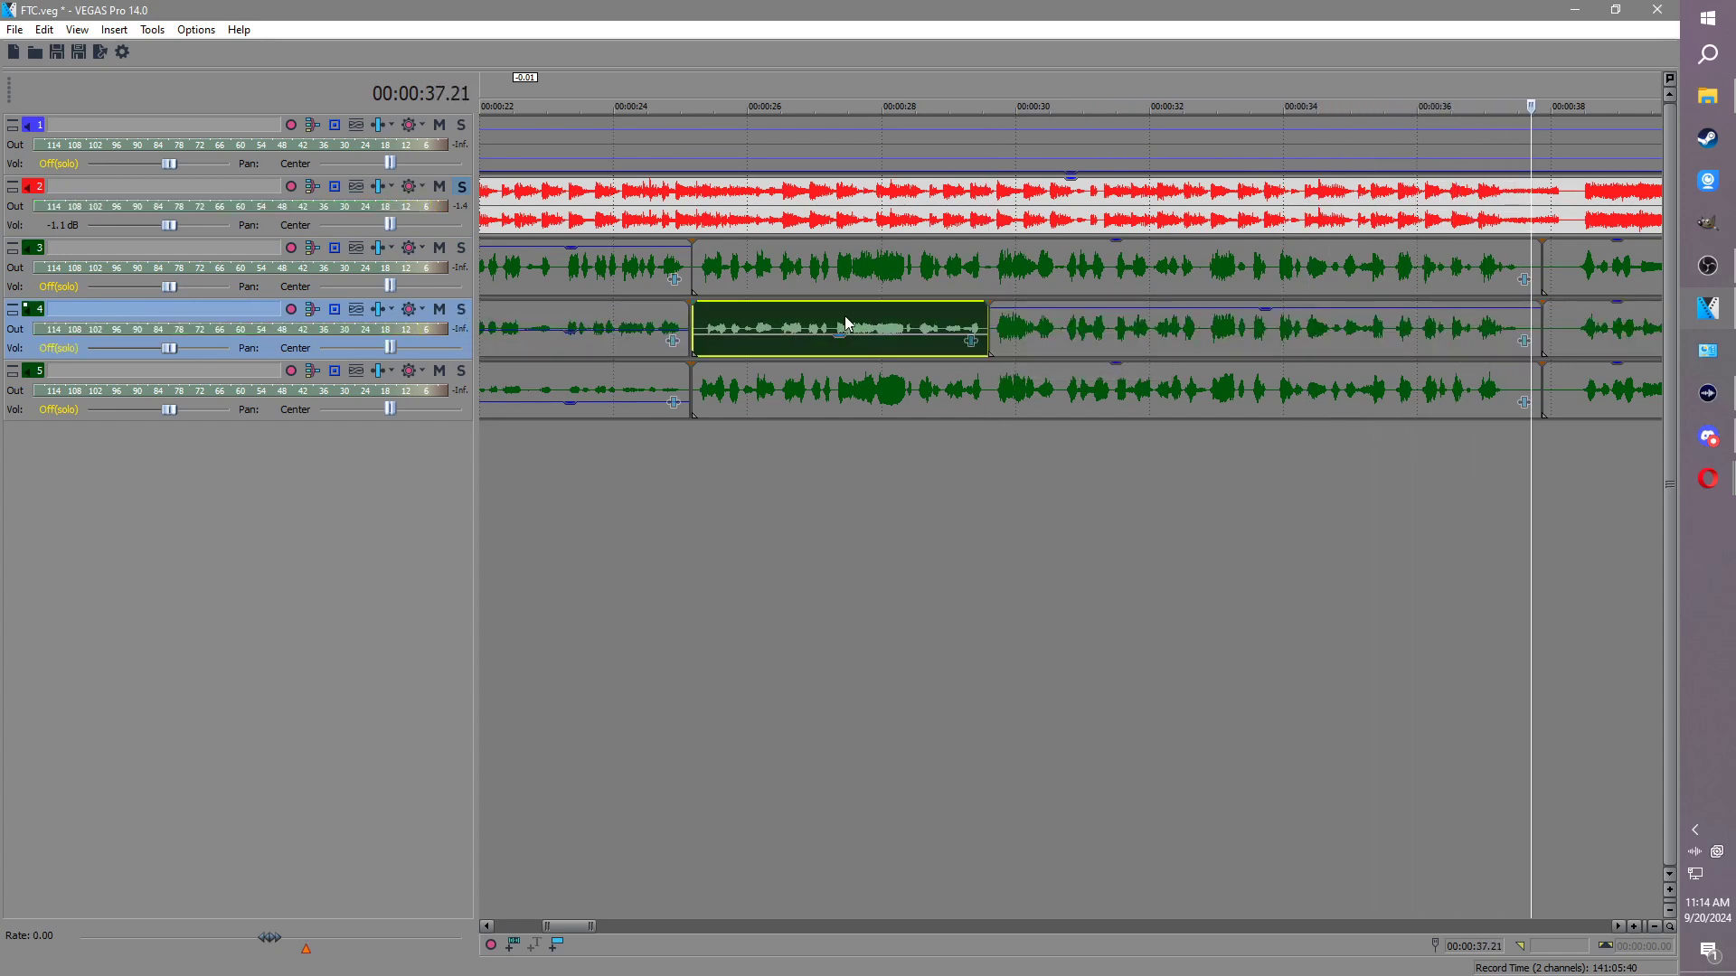
pyautogui.click(462, 370)
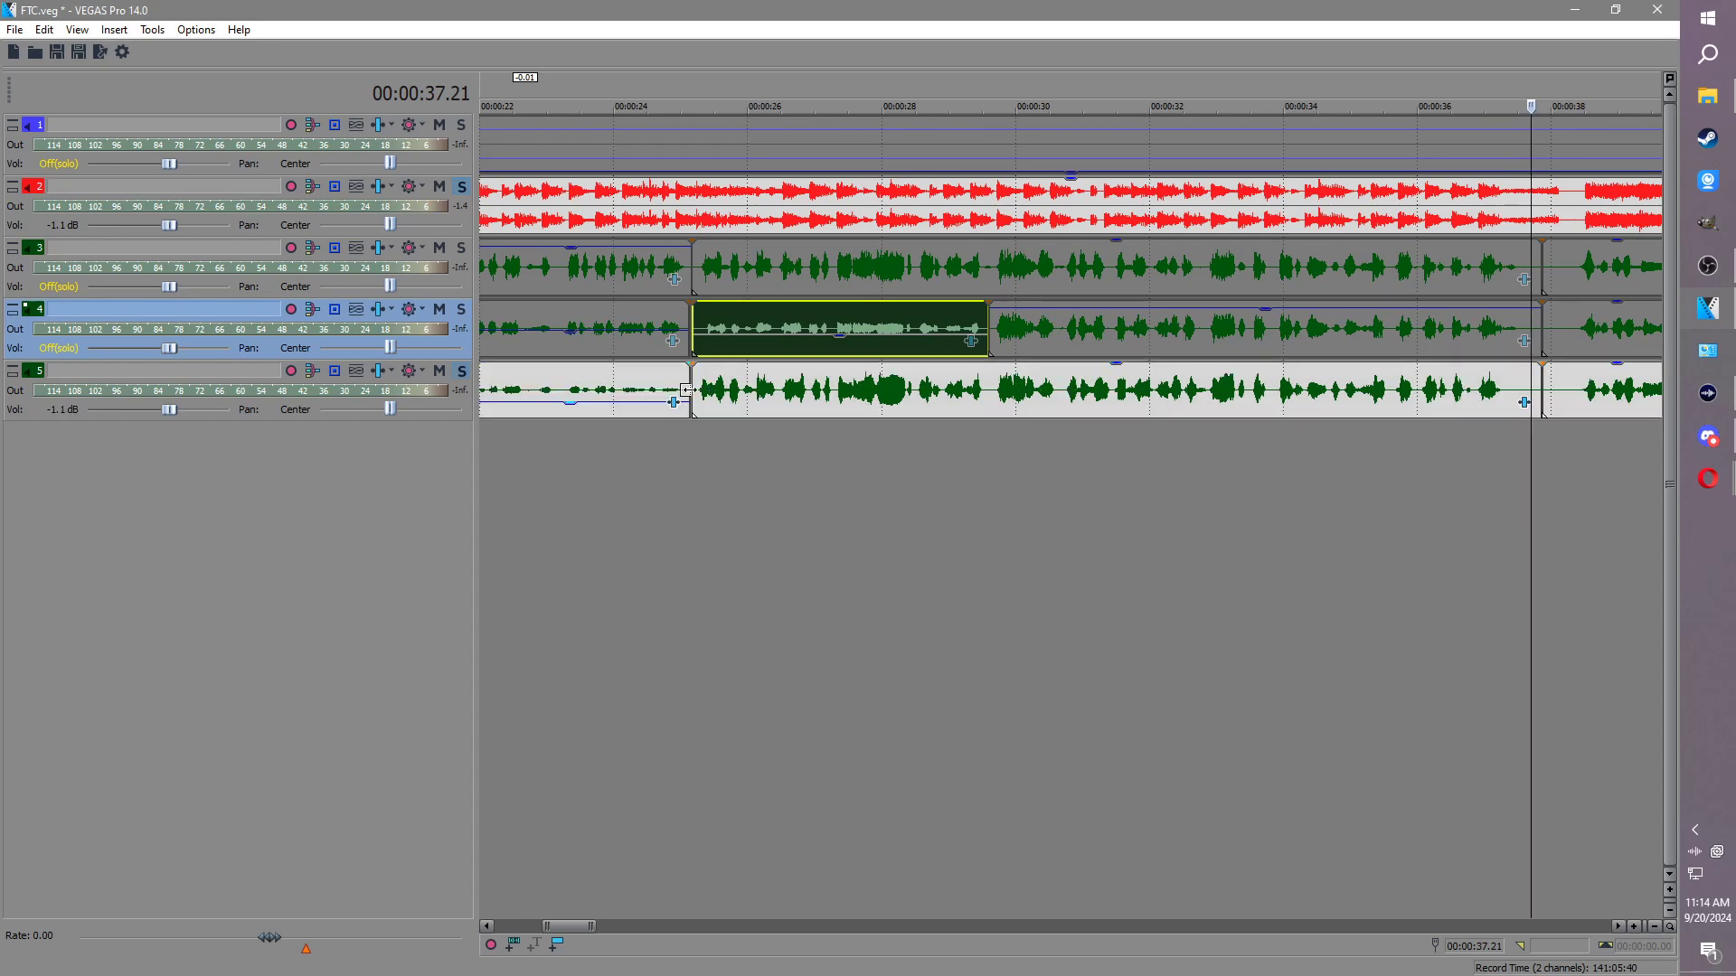
pyautogui.click(685, 390)
pyautogui.press('Return')
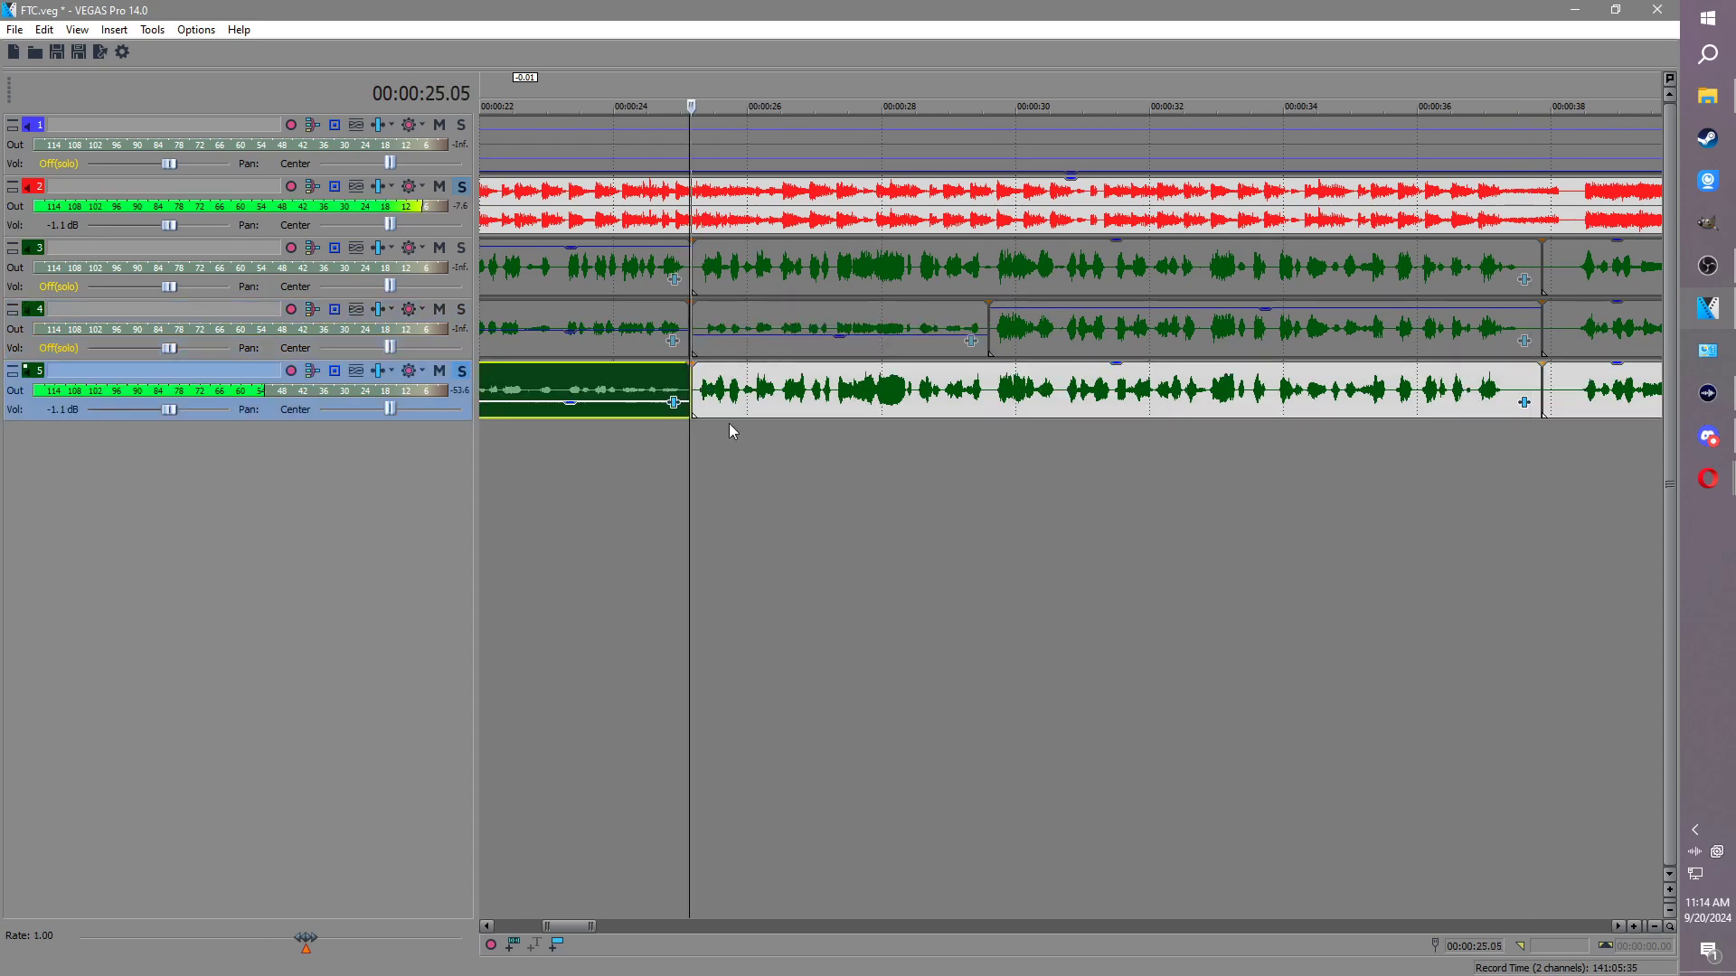
# Step: Split track 5's third event at 00:00:29.18 and 00:00:30.21 and lower the pieces' gains, the first to about -1.3 dB and the last to -8.4 dB
pyautogui.click(992, 386)
pyautogui.click(882, 386)
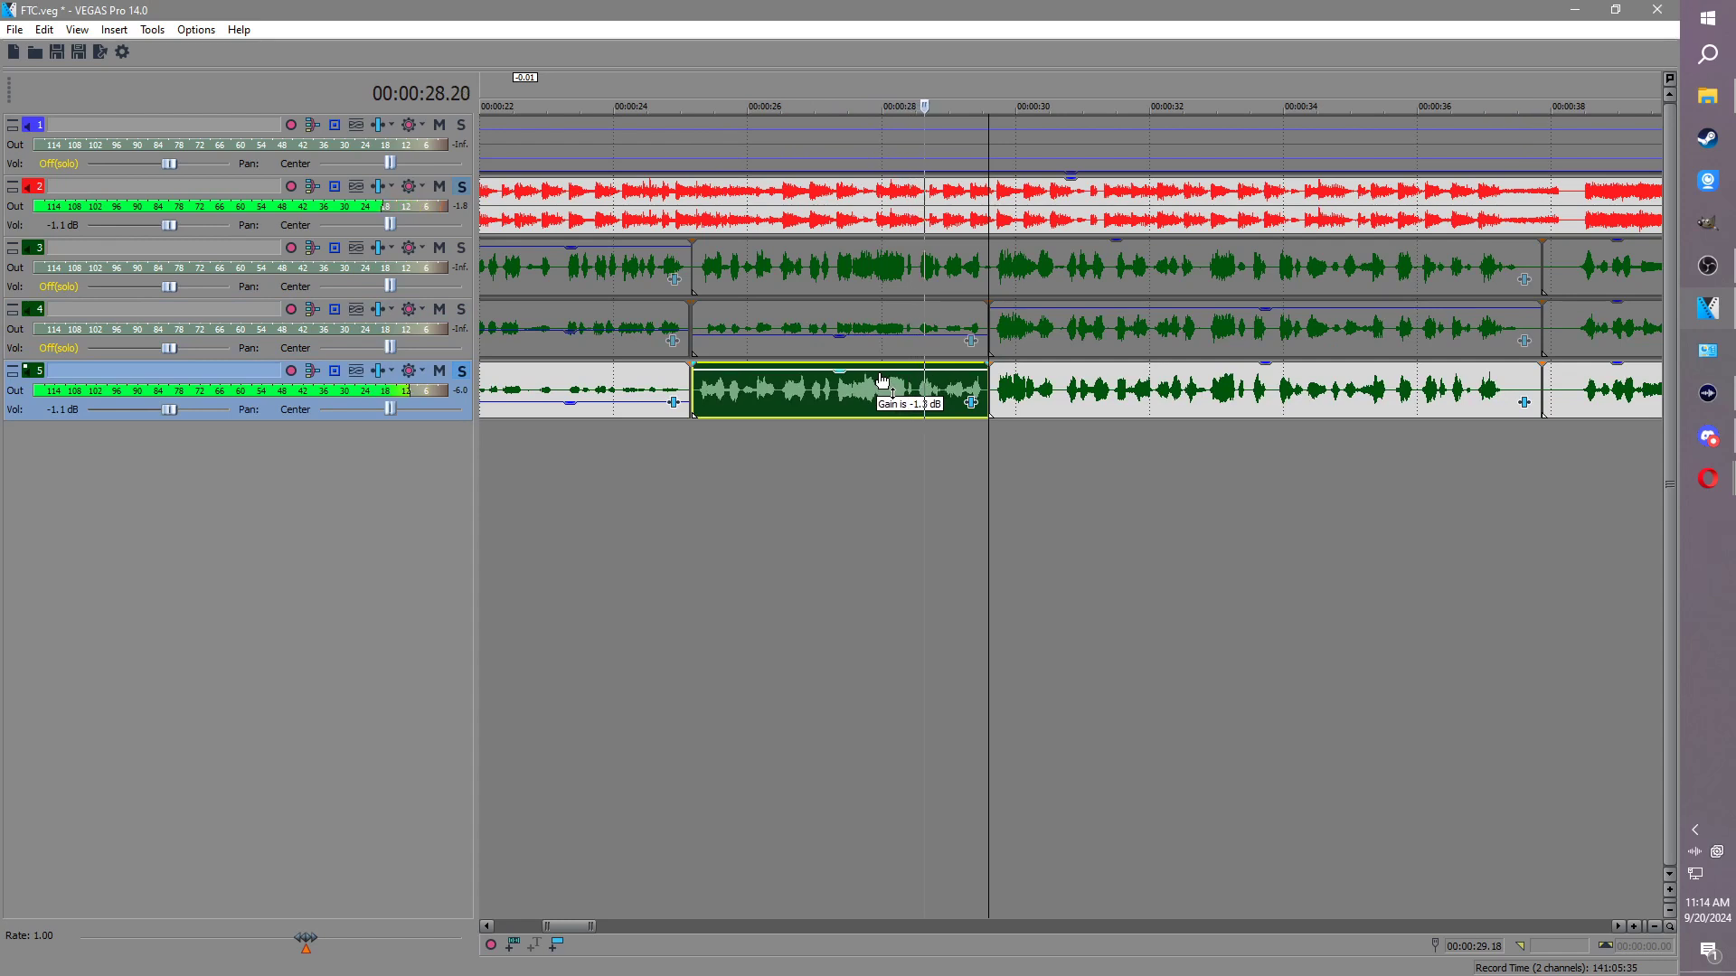
pyautogui.click(1062, 387)
pyautogui.press('s')
pyautogui.moveTo(1029, 365); pyautogui.dragTo(1029, 407)
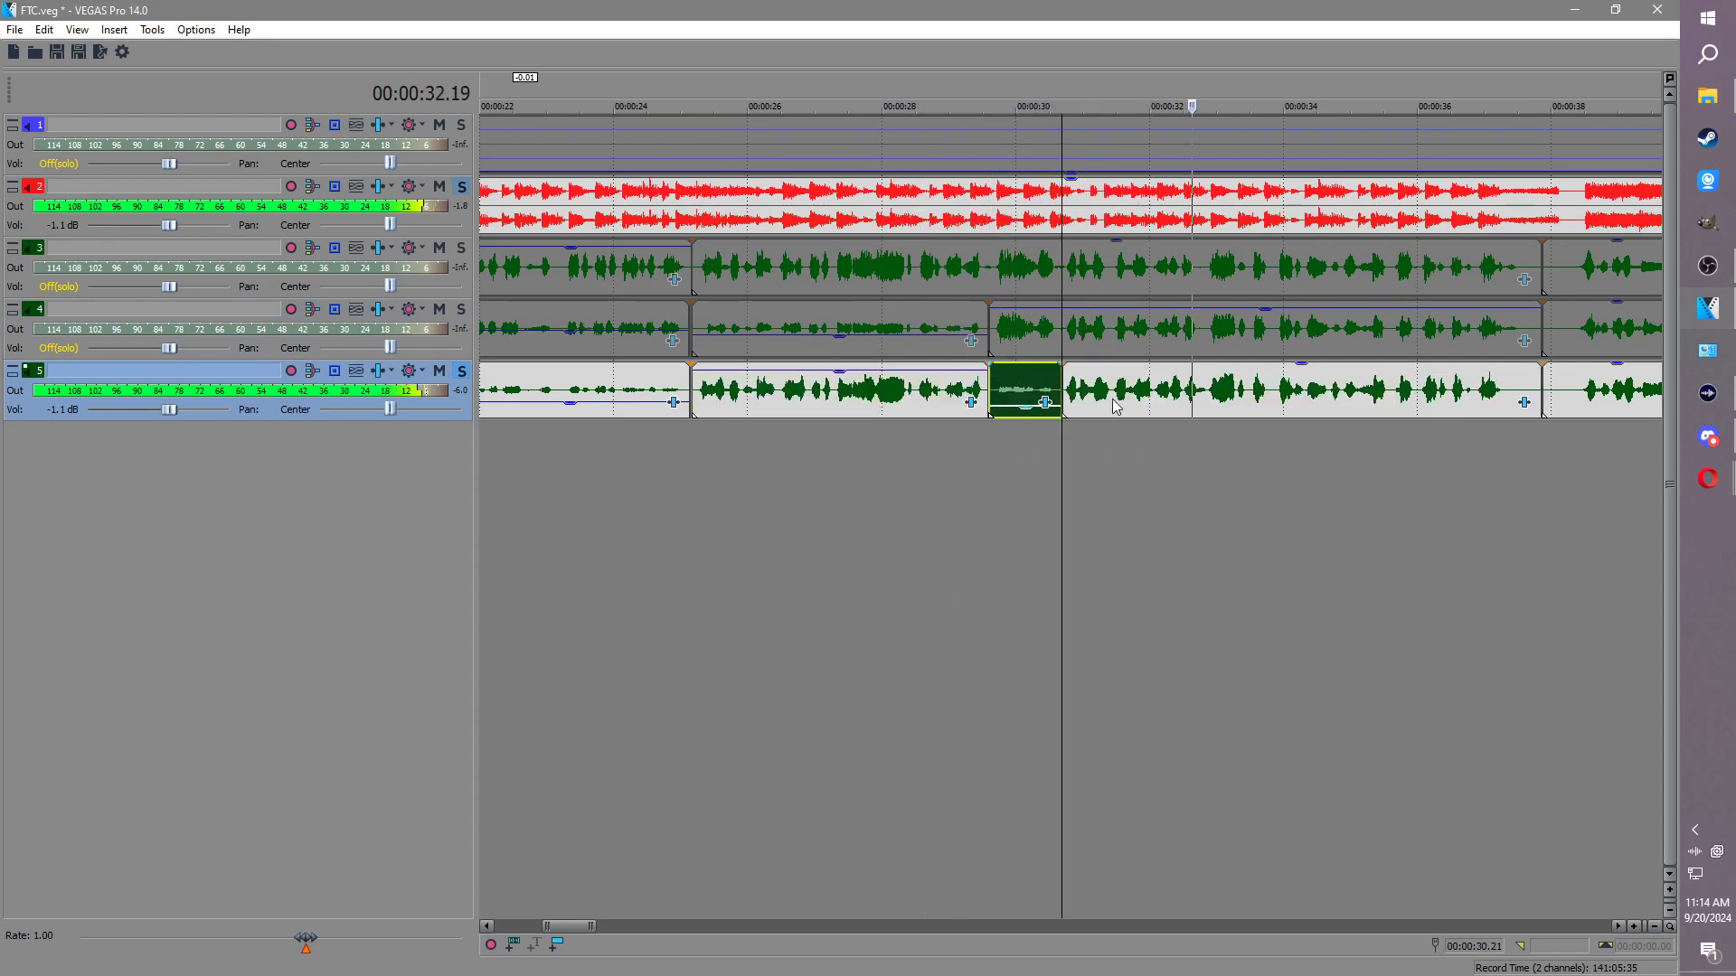
pyautogui.moveTo(1275, 365); pyautogui.dragTo(1284, 407)
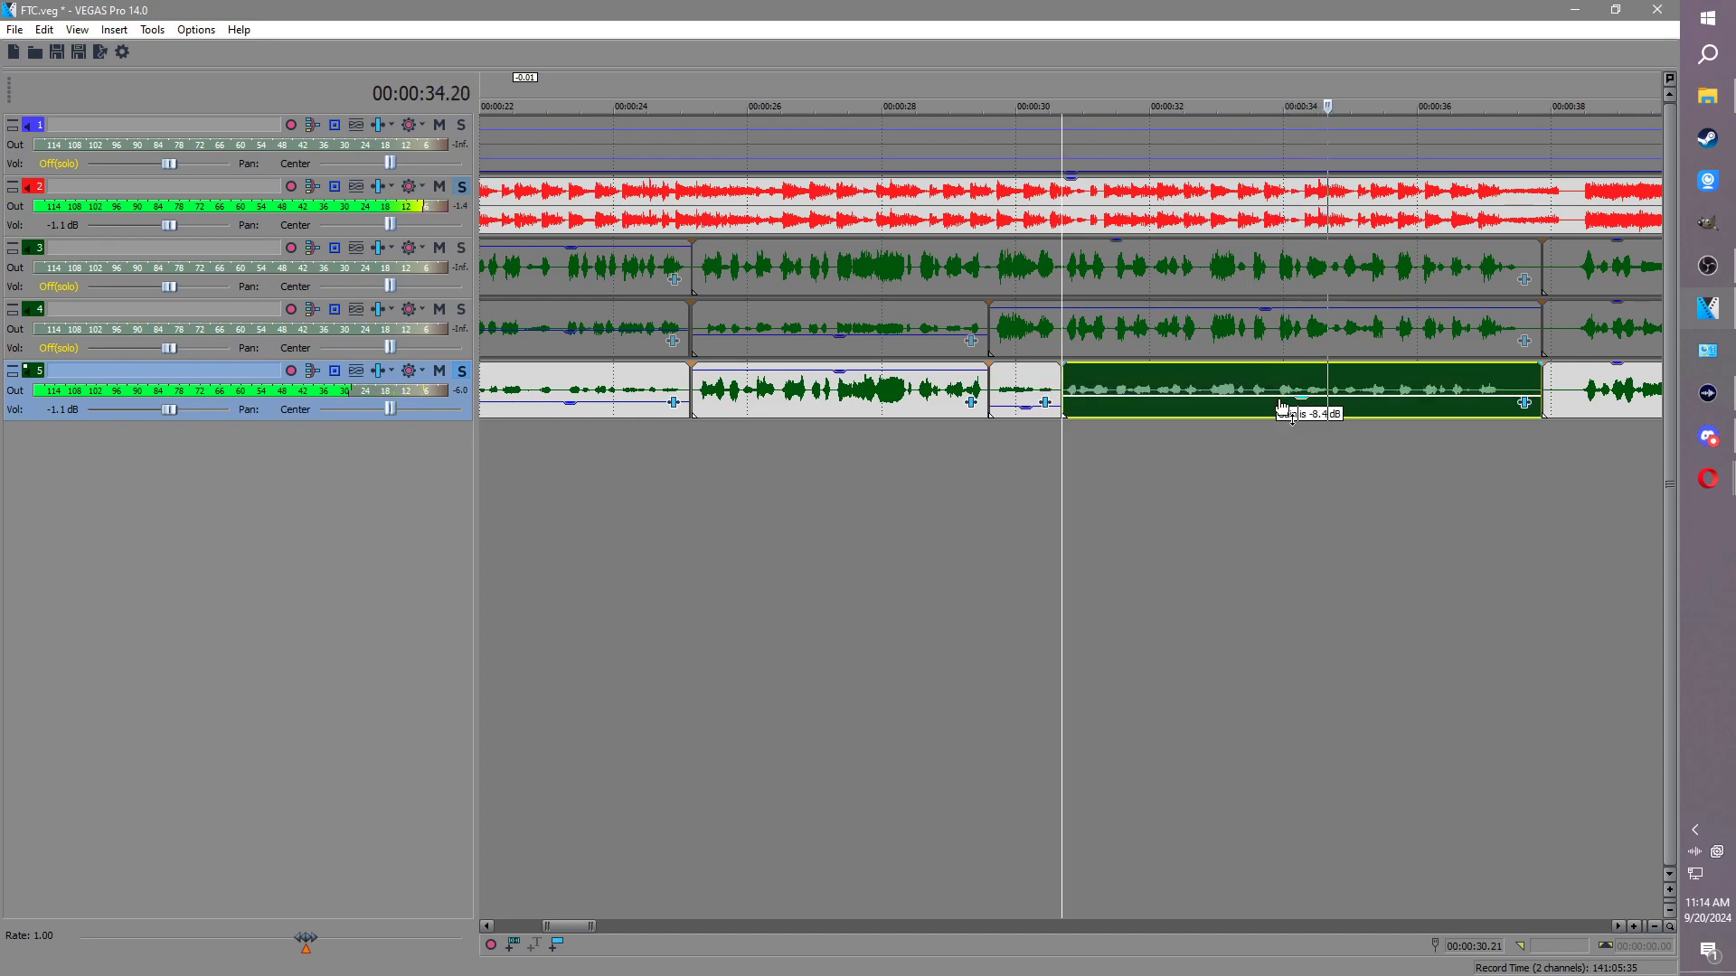
# Step: Split off the ends of the third section on tracks 5 and 4 at 00:00:36.25 and reset both end pieces' gain to 0.0 dB
pyautogui.click(1472, 383)
pyautogui.press('s')
pyautogui.press('Return')
pyautogui.doubleClick(1498, 396)
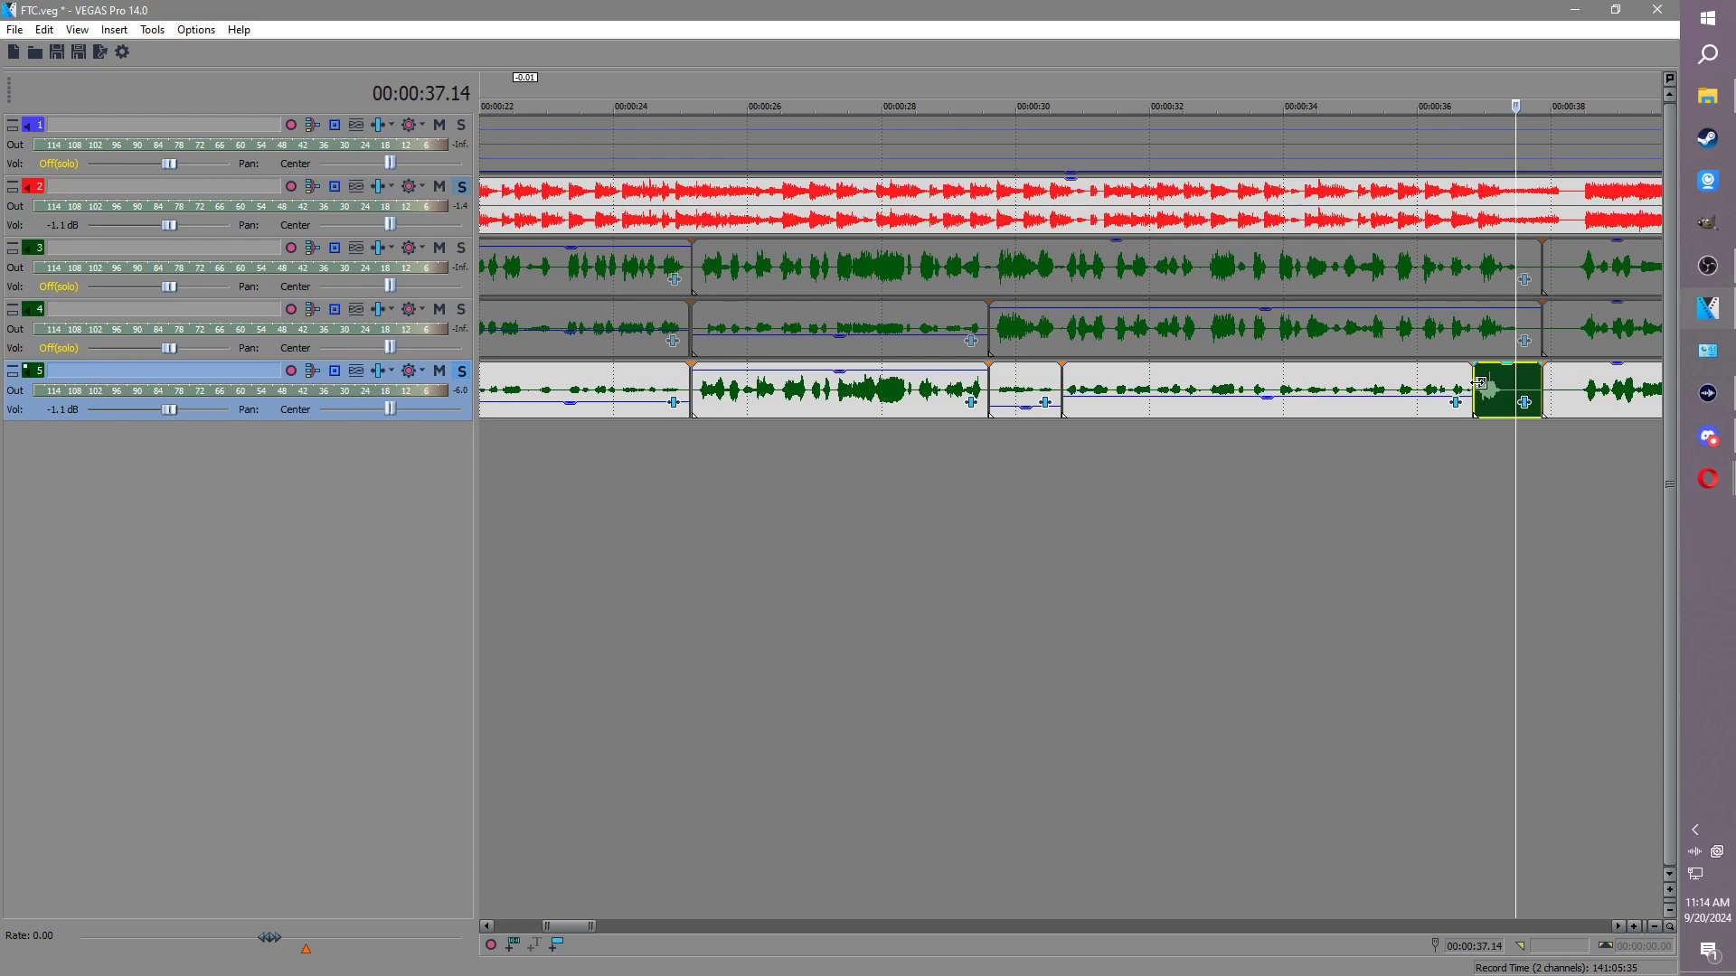
pyautogui.click(1476, 384)
pyautogui.press('space')
pyautogui.press('Return')
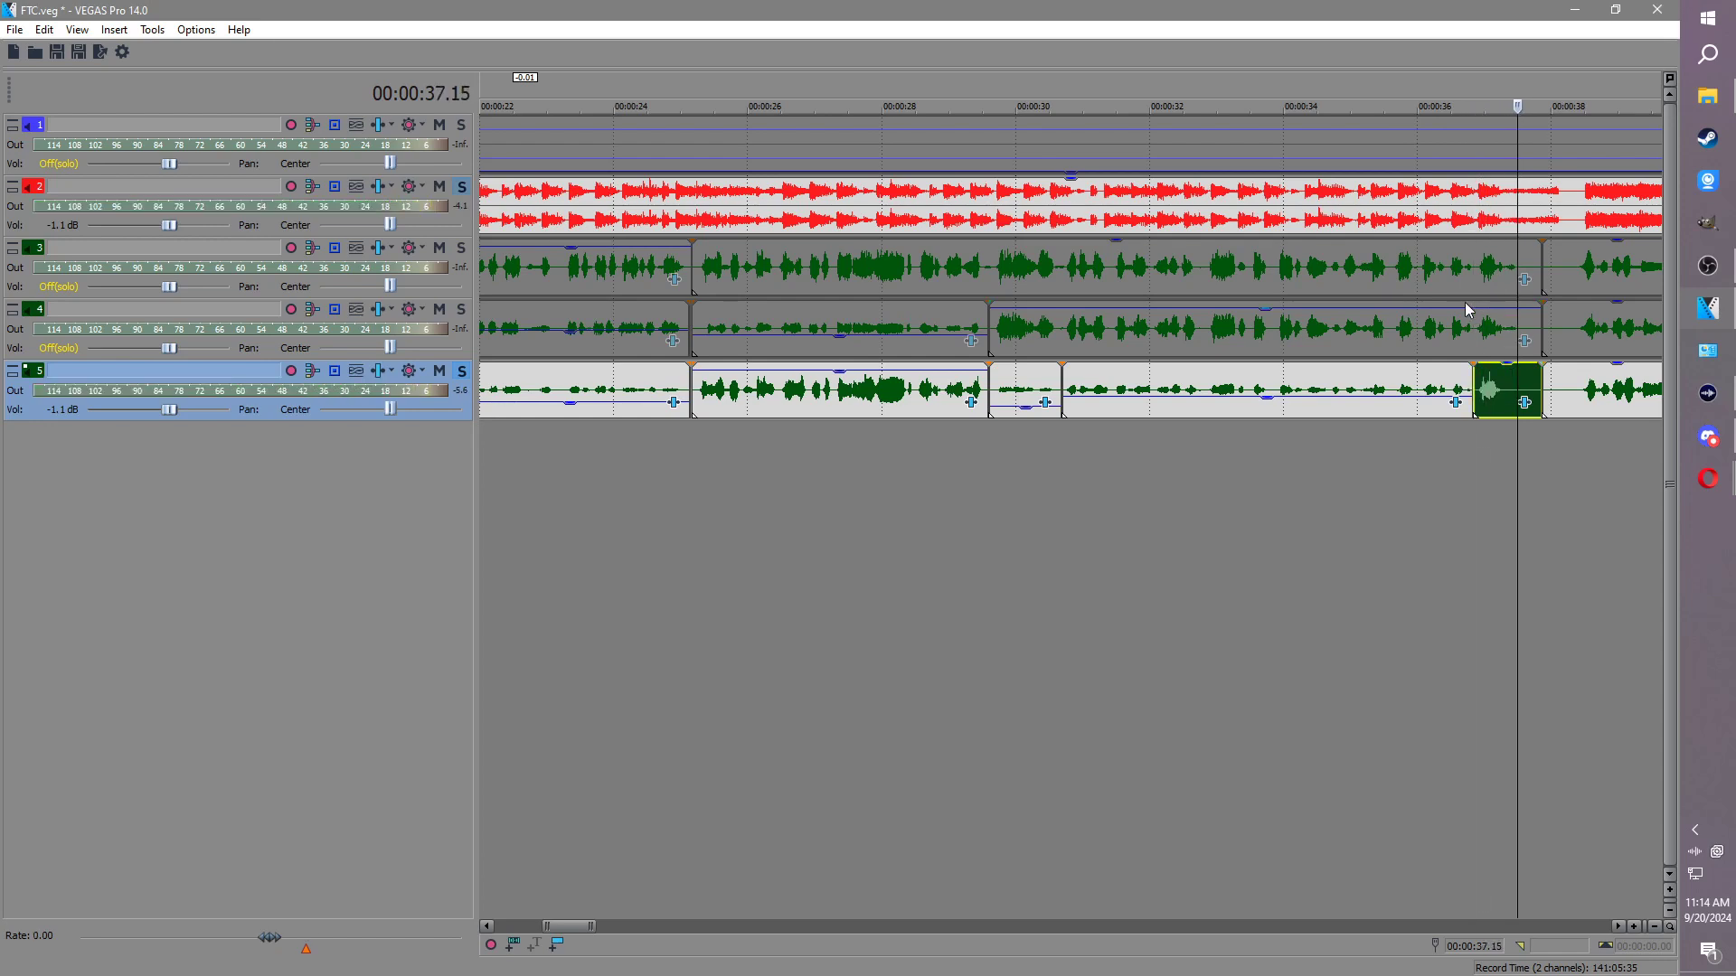
pyautogui.click(1477, 349)
pyautogui.moveTo(1487, 306); pyautogui.dragTo(1485, 283)
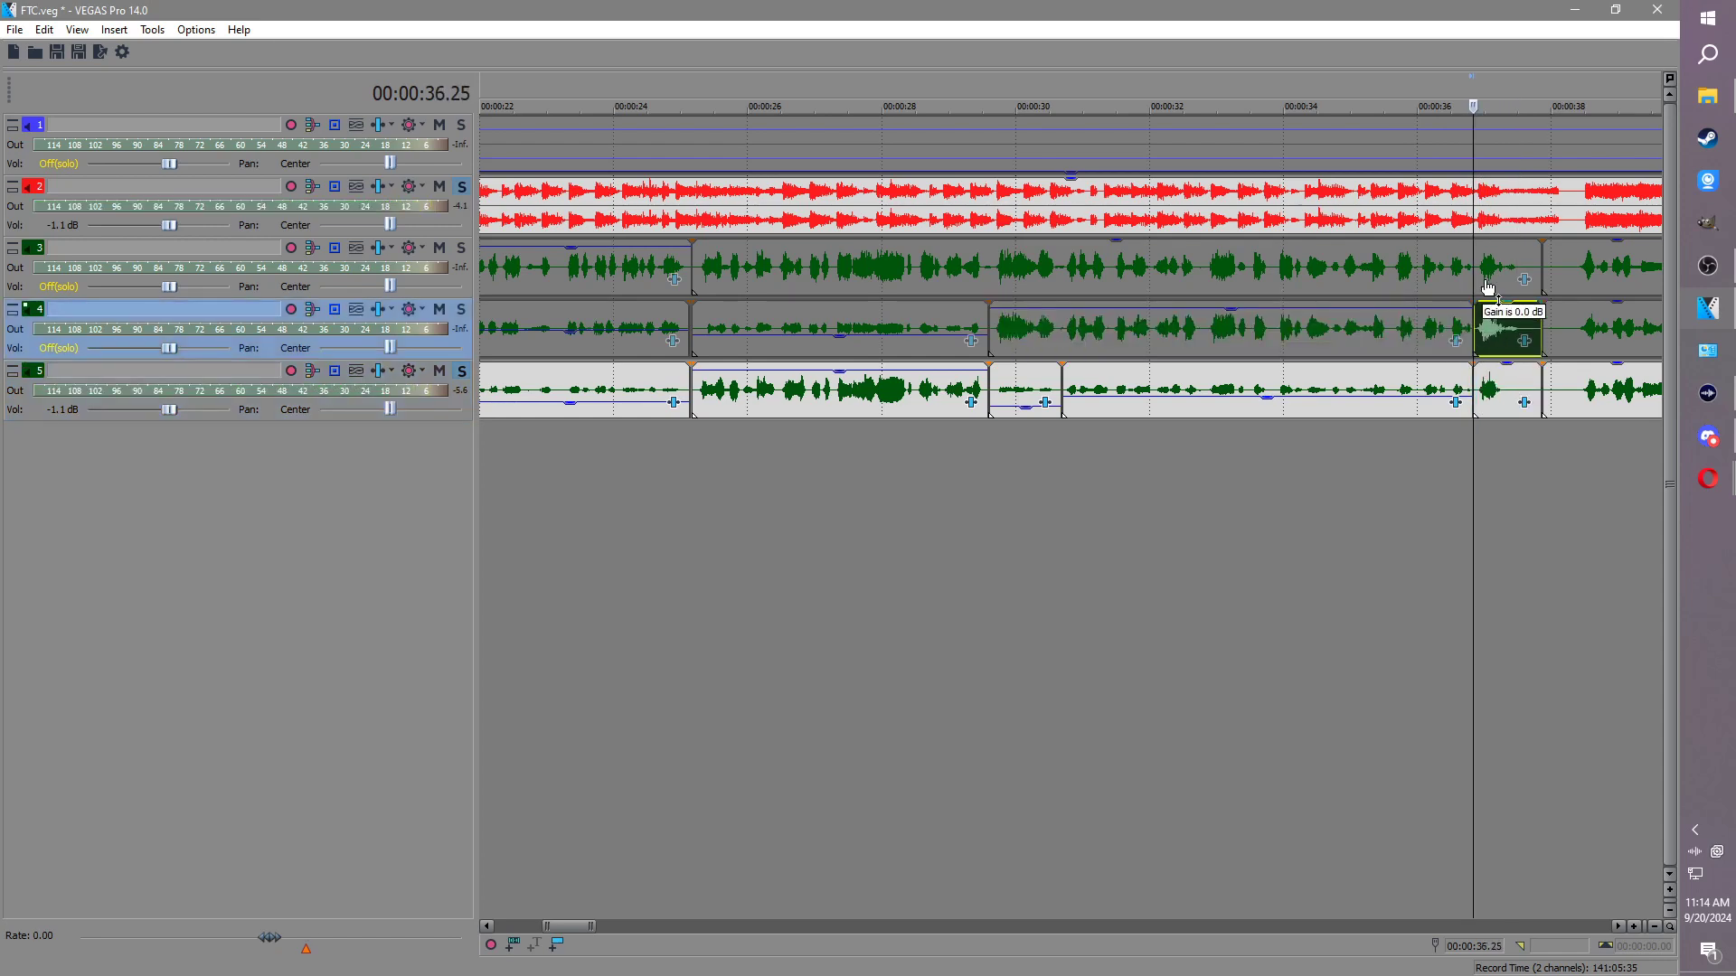
# Step: Solo tracks 3, 4 and 5 together and slightly lower the gain of track 3's third event
pyautogui.click(462, 371)
pyautogui.click(462, 248)
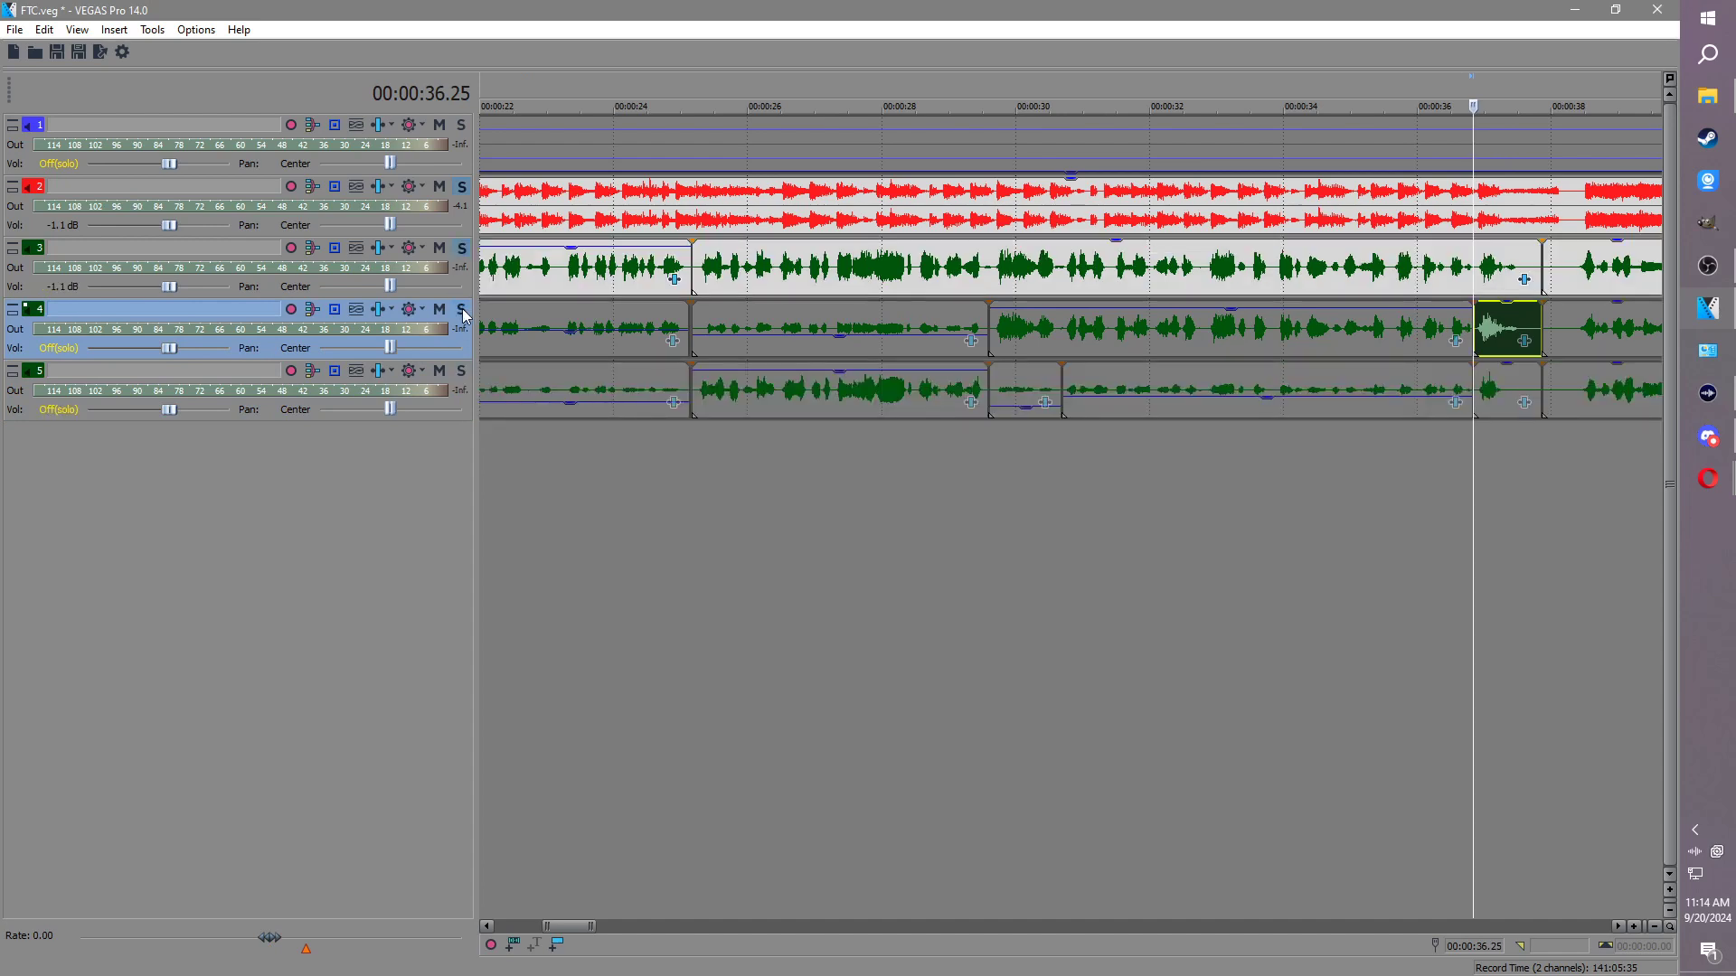
pyautogui.click(462, 309)
pyautogui.click(741, 235)
pyautogui.moveTo(741, 241); pyautogui.dragTo(738, 249)
pyautogui.click(462, 371)
# Step: Play the third section from its start with all vocal tracks and save the project
pyautogui.click(697, 269)
pyautogui.press('space')
pyautogui.hotkey('ctrl', 's')
pyautogui.click(992, 275)
pyautogui.scroll(-1, 992, 274)
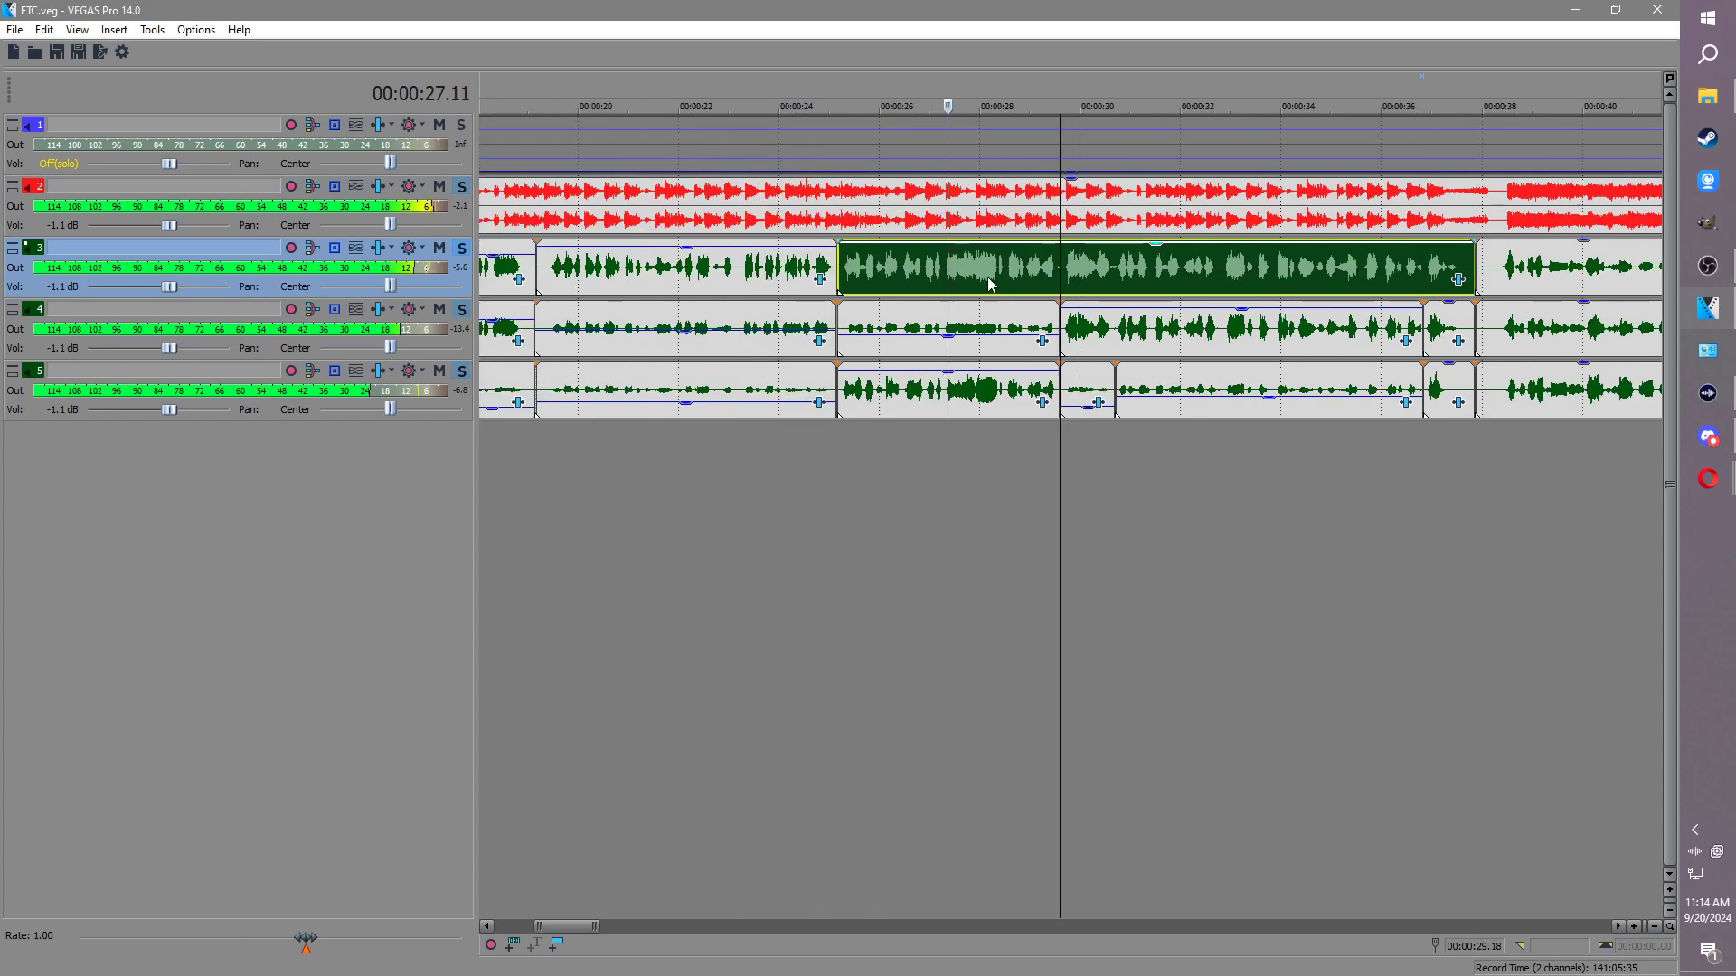
pyautogui.scroll(3, 950, 418)
pyautogui.scroll(-2, 1017, 401)
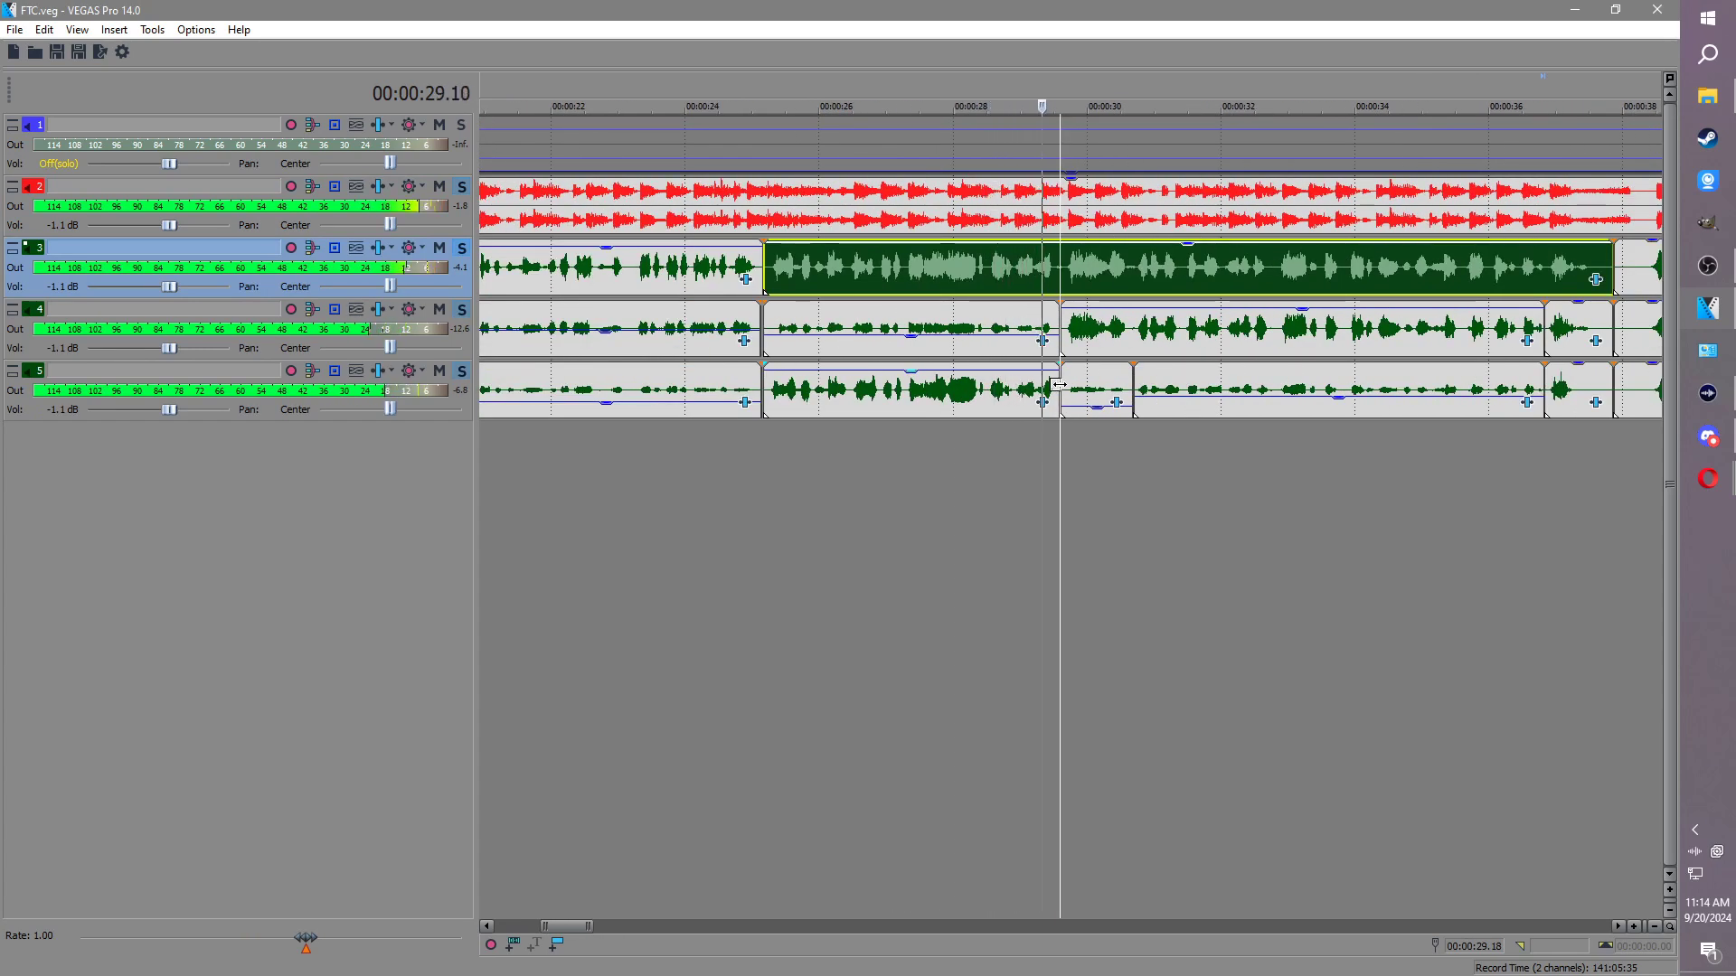
# Step: Lower the gains of track 4's piece after 00:00:29.18 and track 5's long piece after 00:00:30.21 during playback
pyautogui.click(1298, 332)
pyautogui.scroll(-2, 1265, 339)
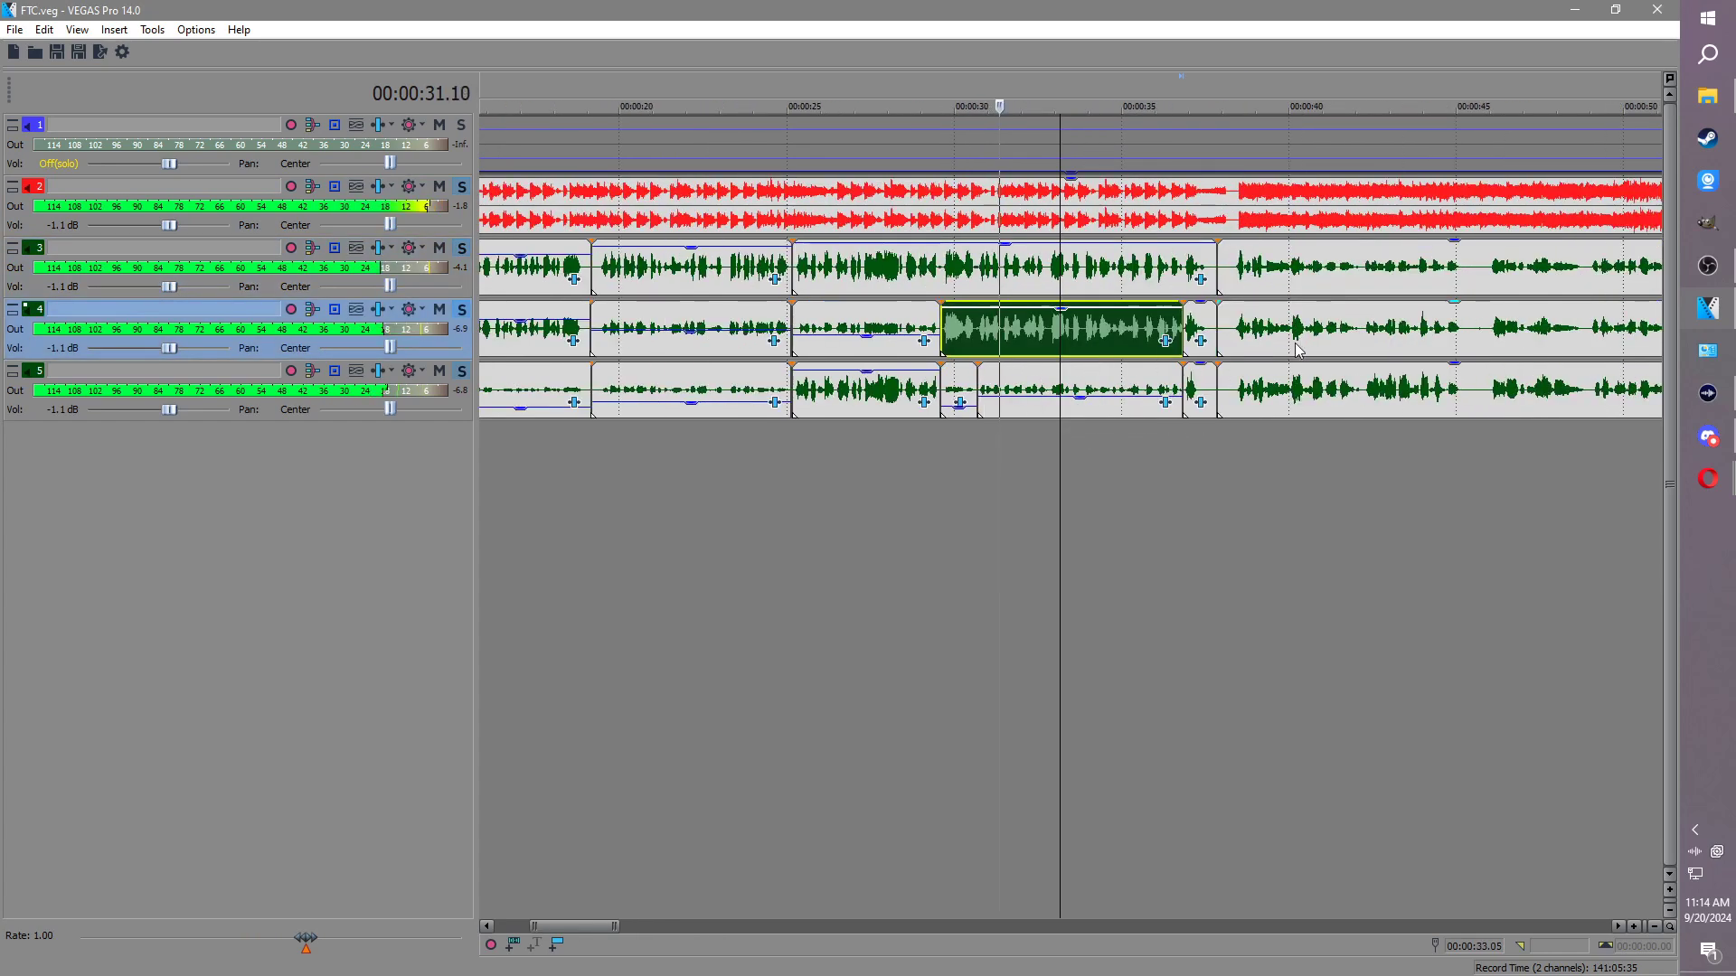
pyautogui.scroll(3, 919, 358)
pyautogui.moveTo(903, 398); pyautogui.dragTo(913, 411)
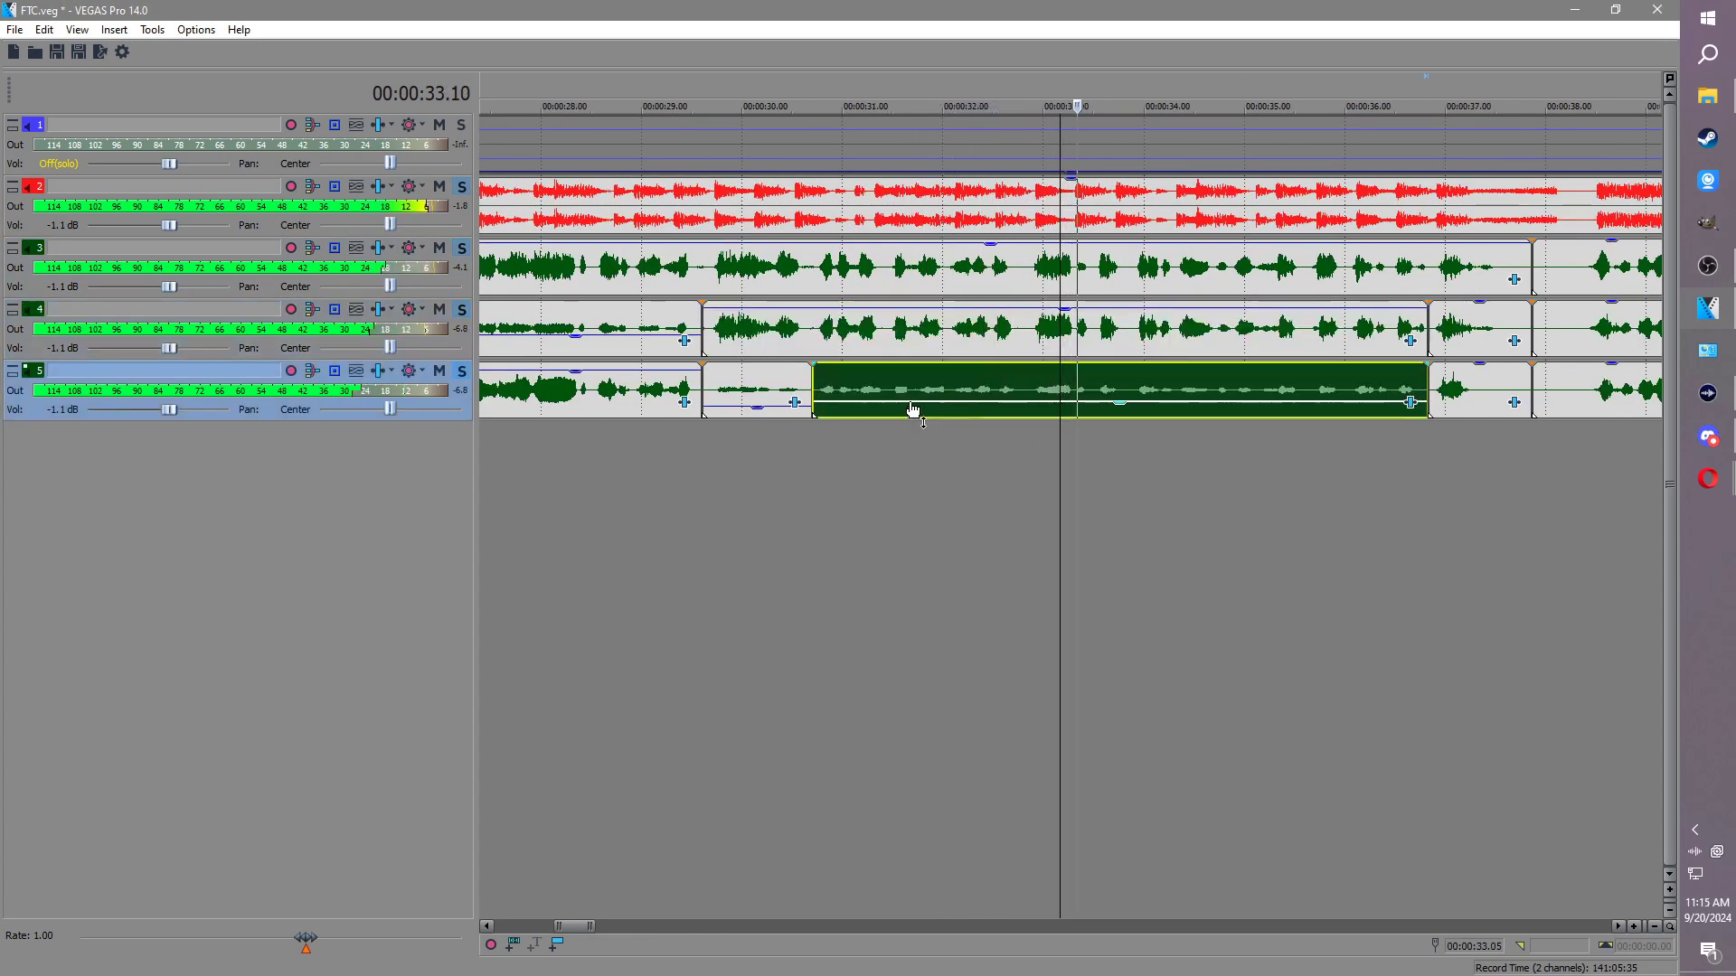
# Step: Split tracks 4 and 3 at about 00:00:30, near track 5's split, and lower the gain of track 4's long piece after it
pyautogui.click(819, 331)
pyautogui.press('s')
pyautogui.click(873, 322)
pyautogui.moveTo(873, 308); pyautogui.dragTo(875, 318)
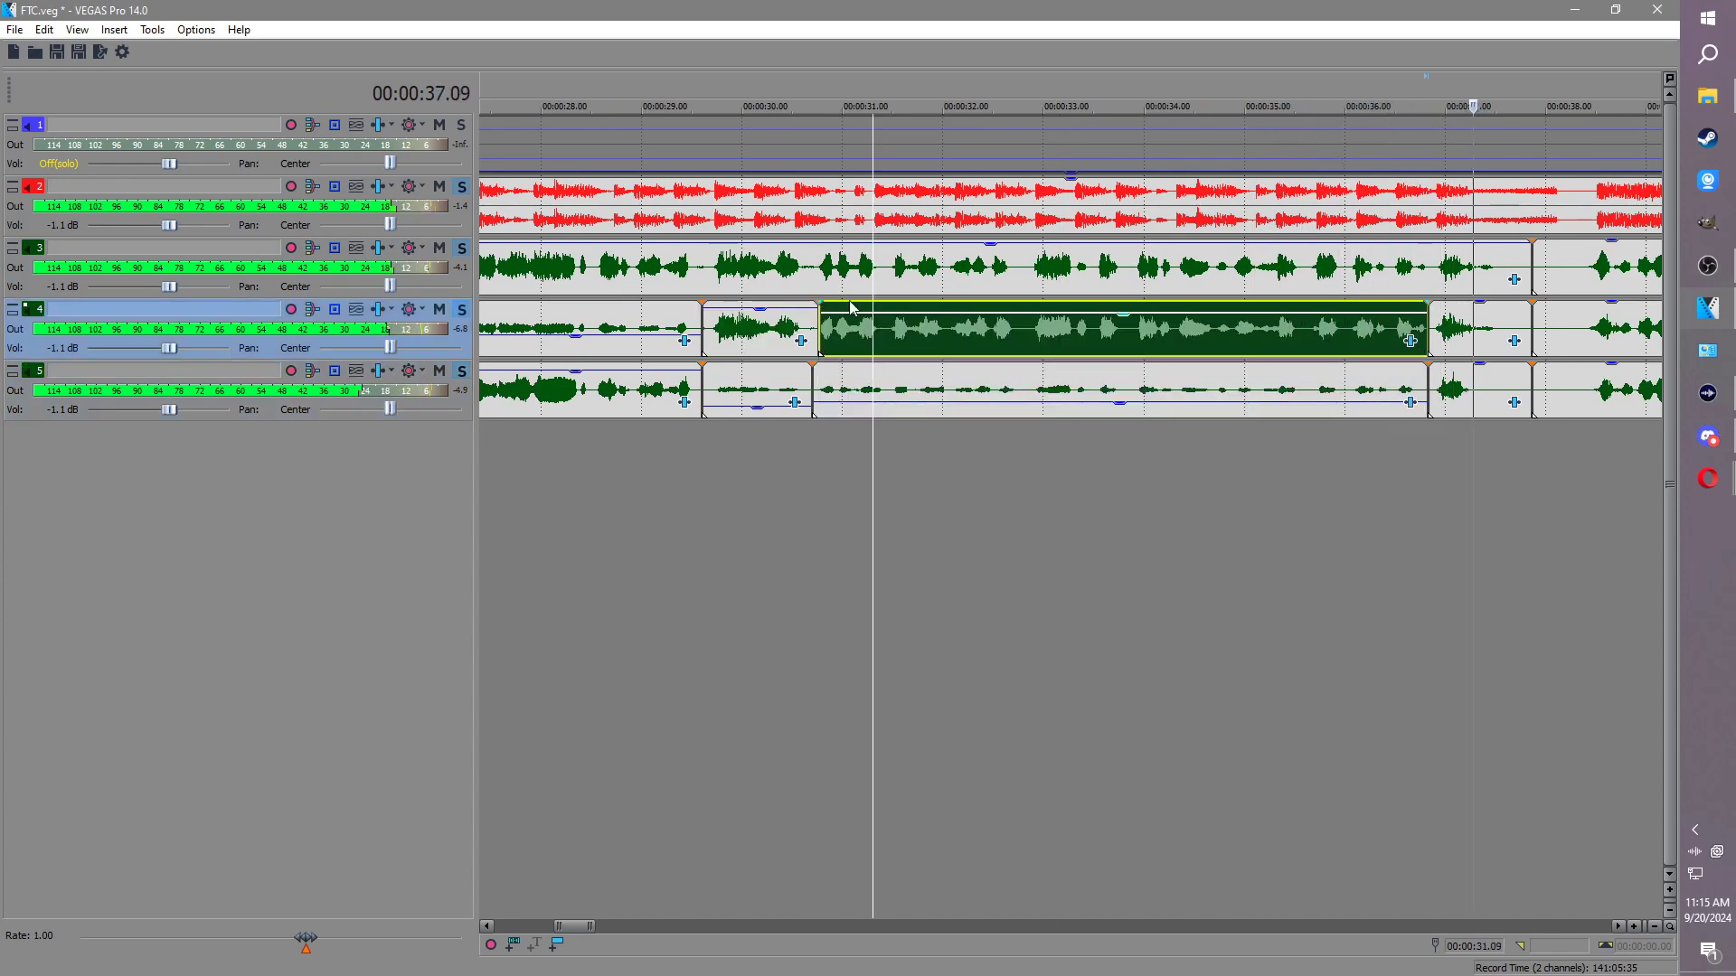
pyautogui.click(821, 263)
pyautogui.press('s')
pyautogui.scroll(-3, 1025, 317)
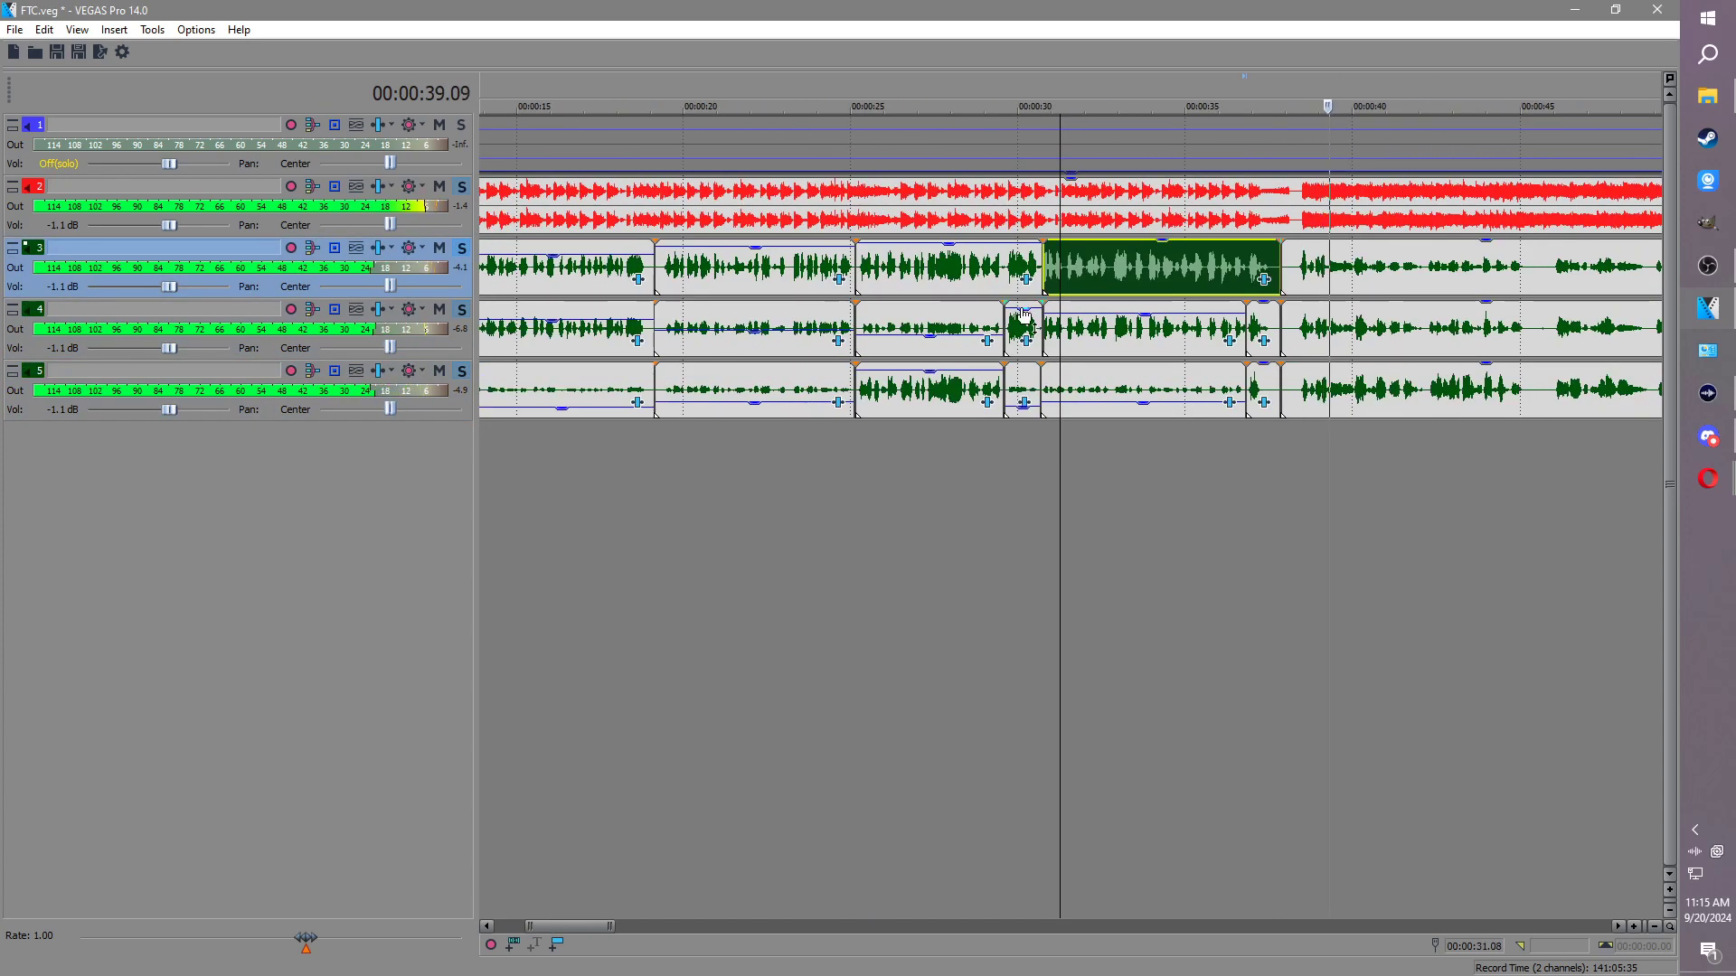
# Step: Play across the new splits, save the project, and check the playback from 00:00:36.25 at the section's end
pyautogui.press('Return')
pyautogui.click(1040, 267)
pyautogui.press('space')
pyautogui.hotkey('ctrl', 's')
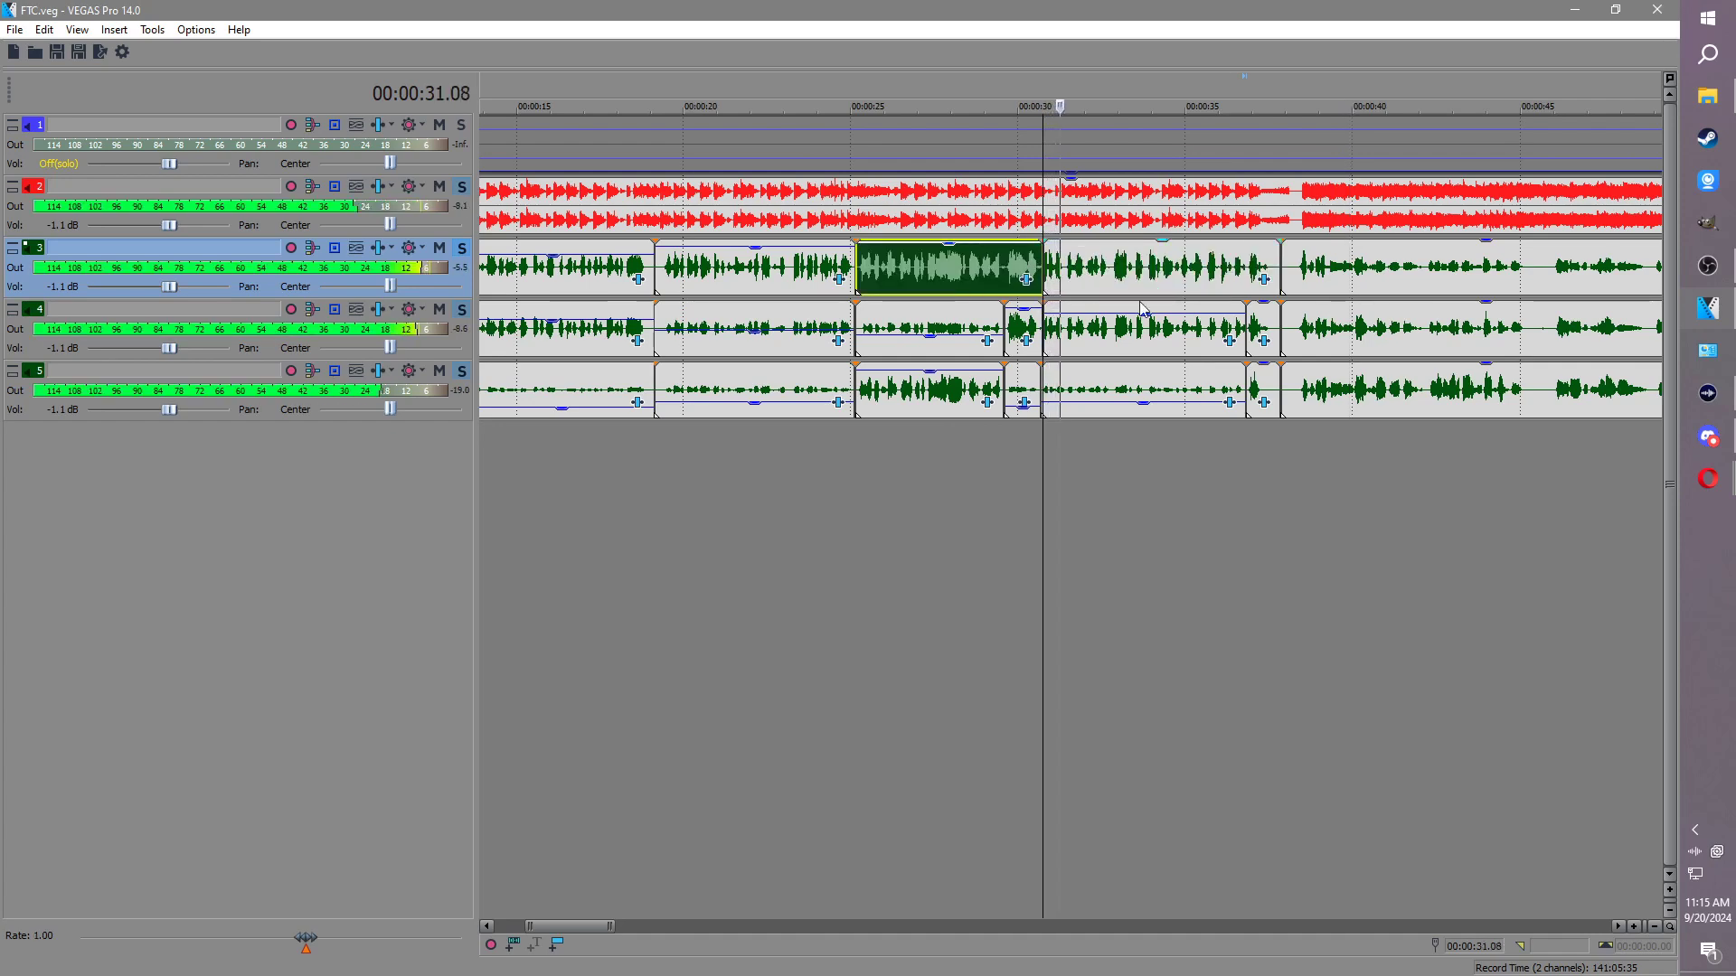
pyautogui.click(1244, 289)
pyautogui.scroll(2, 1245, 299)
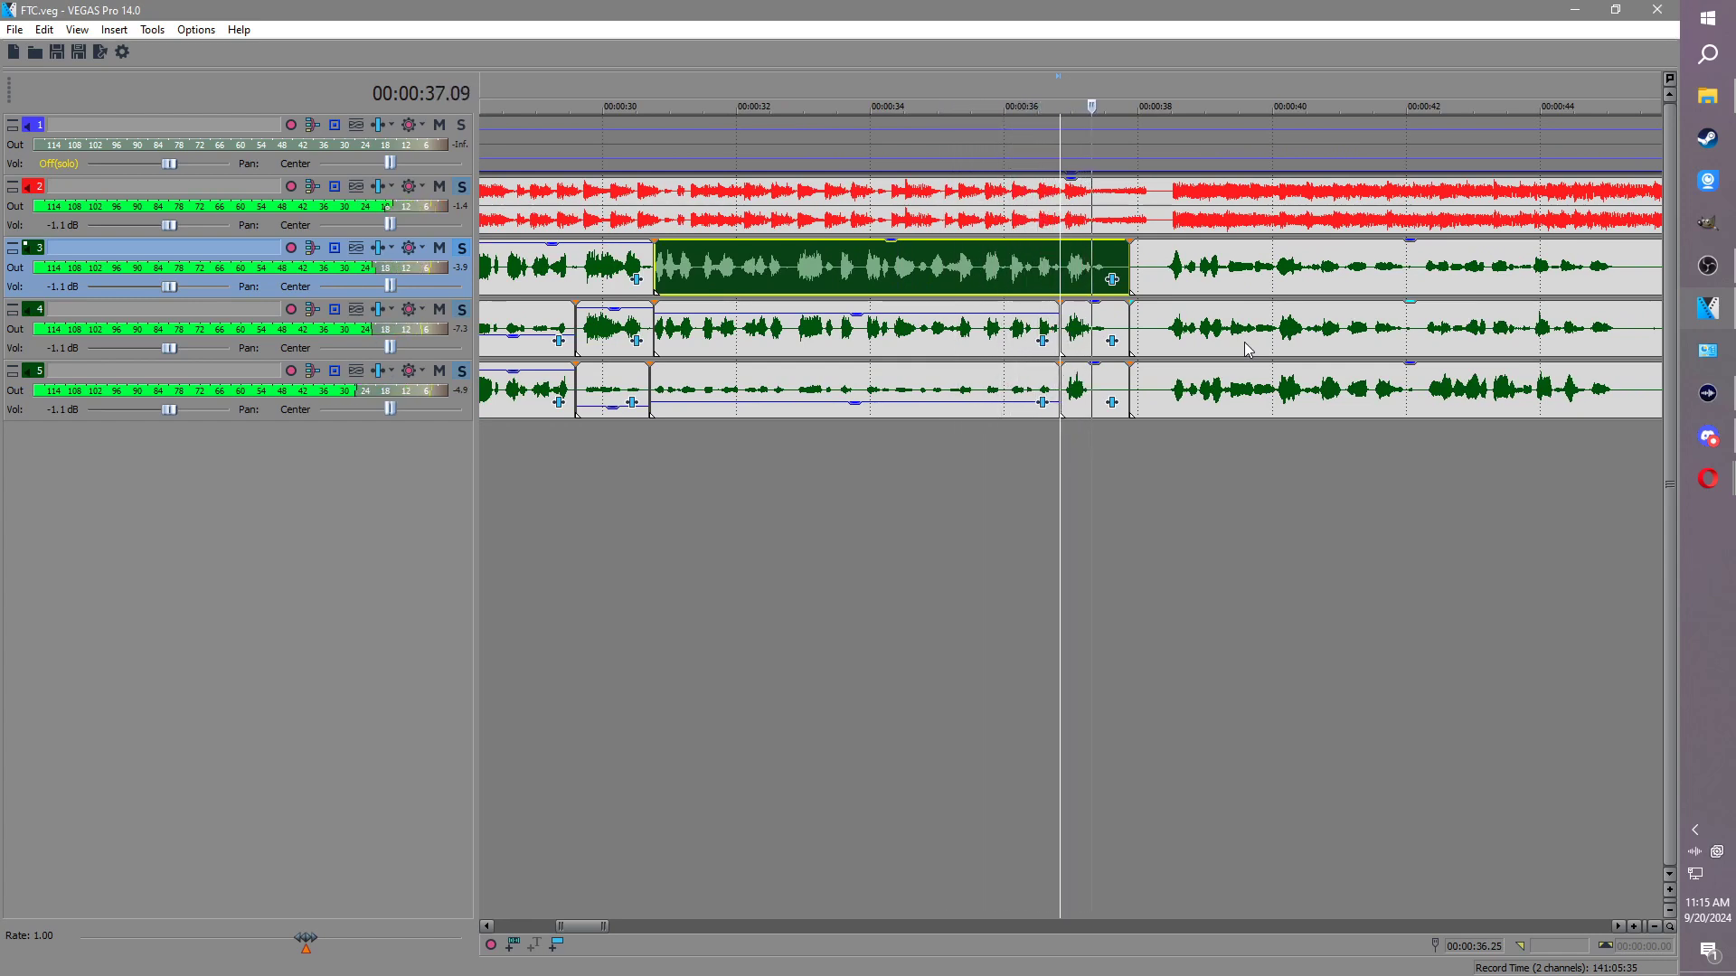
# Step: Shift track 5's short end piece after 00:00:36.25 slightly later and play the end of the section again
pyautogui.press('Return')
pyautogui.click(1067, 377)
pyautogui.scroll(5, 1085, 378)
pyautogui.moveTo(1188, 383)
pyautogui.mouseDown()
pyautogui.moveTo(1197, 339)
pyautogui.moveTo(1215, 389)
pyautogui.mouseUp()
pyautogui.click(1136, 269)
pyautogui.press('space')
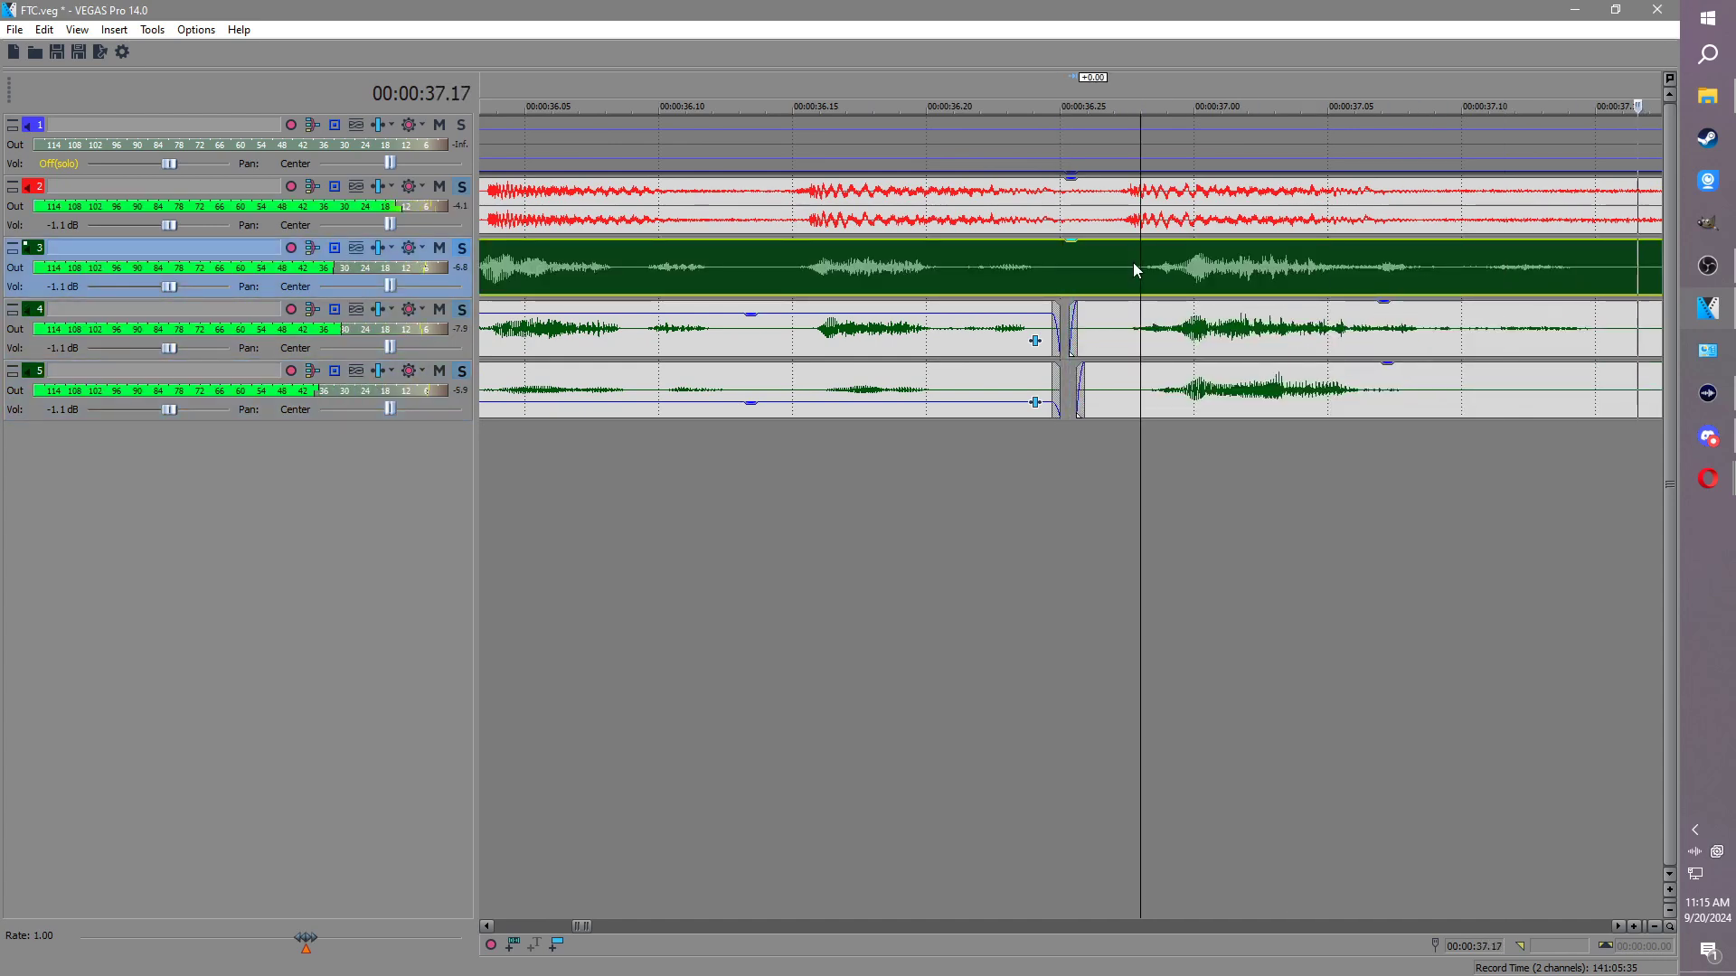
pyautogui.scroll(-4, 1132, 264)
pyautogui.click(860, 273)
pyautogui.press('space')
pyautogui.scroll(-4, 861, 273)
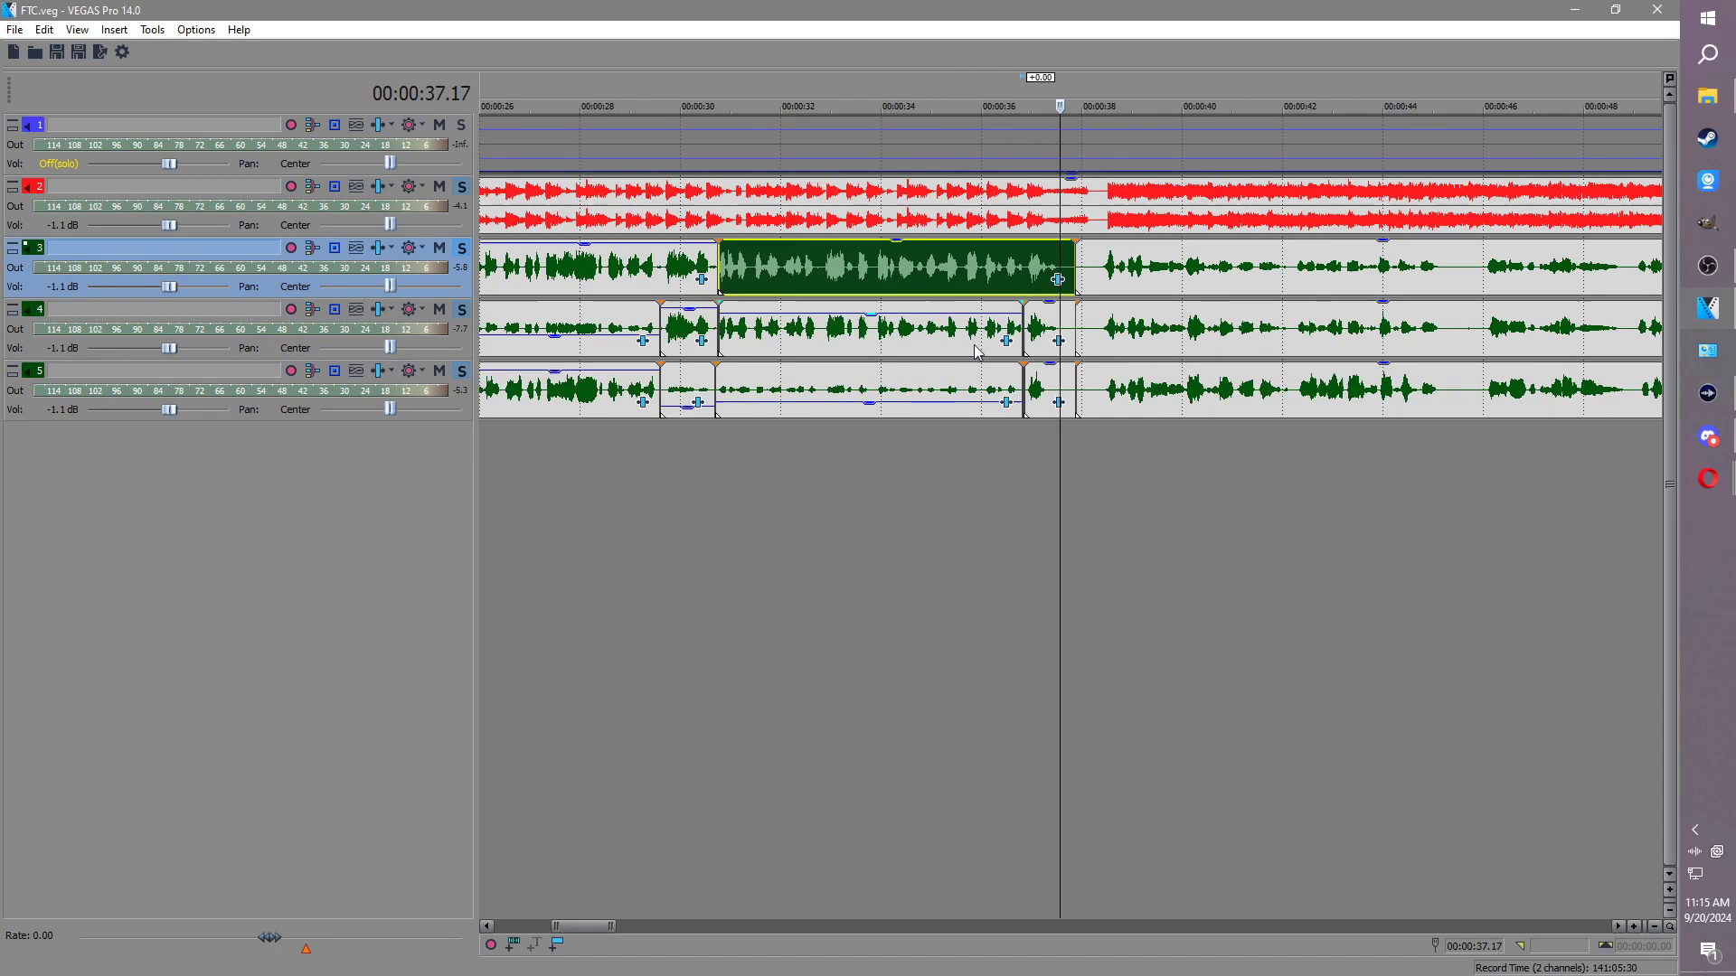
# Step: Unsolo tracks 4 and 5 and select the fourth section on track 3
pyautogui.click(460, 311)
pyautogui.click(461, 371)
pyautogui.click(1091, 285)
pyautogui.scroll(3, 1166, 312)
pyautogui.scroll(-5, 1187, 340)
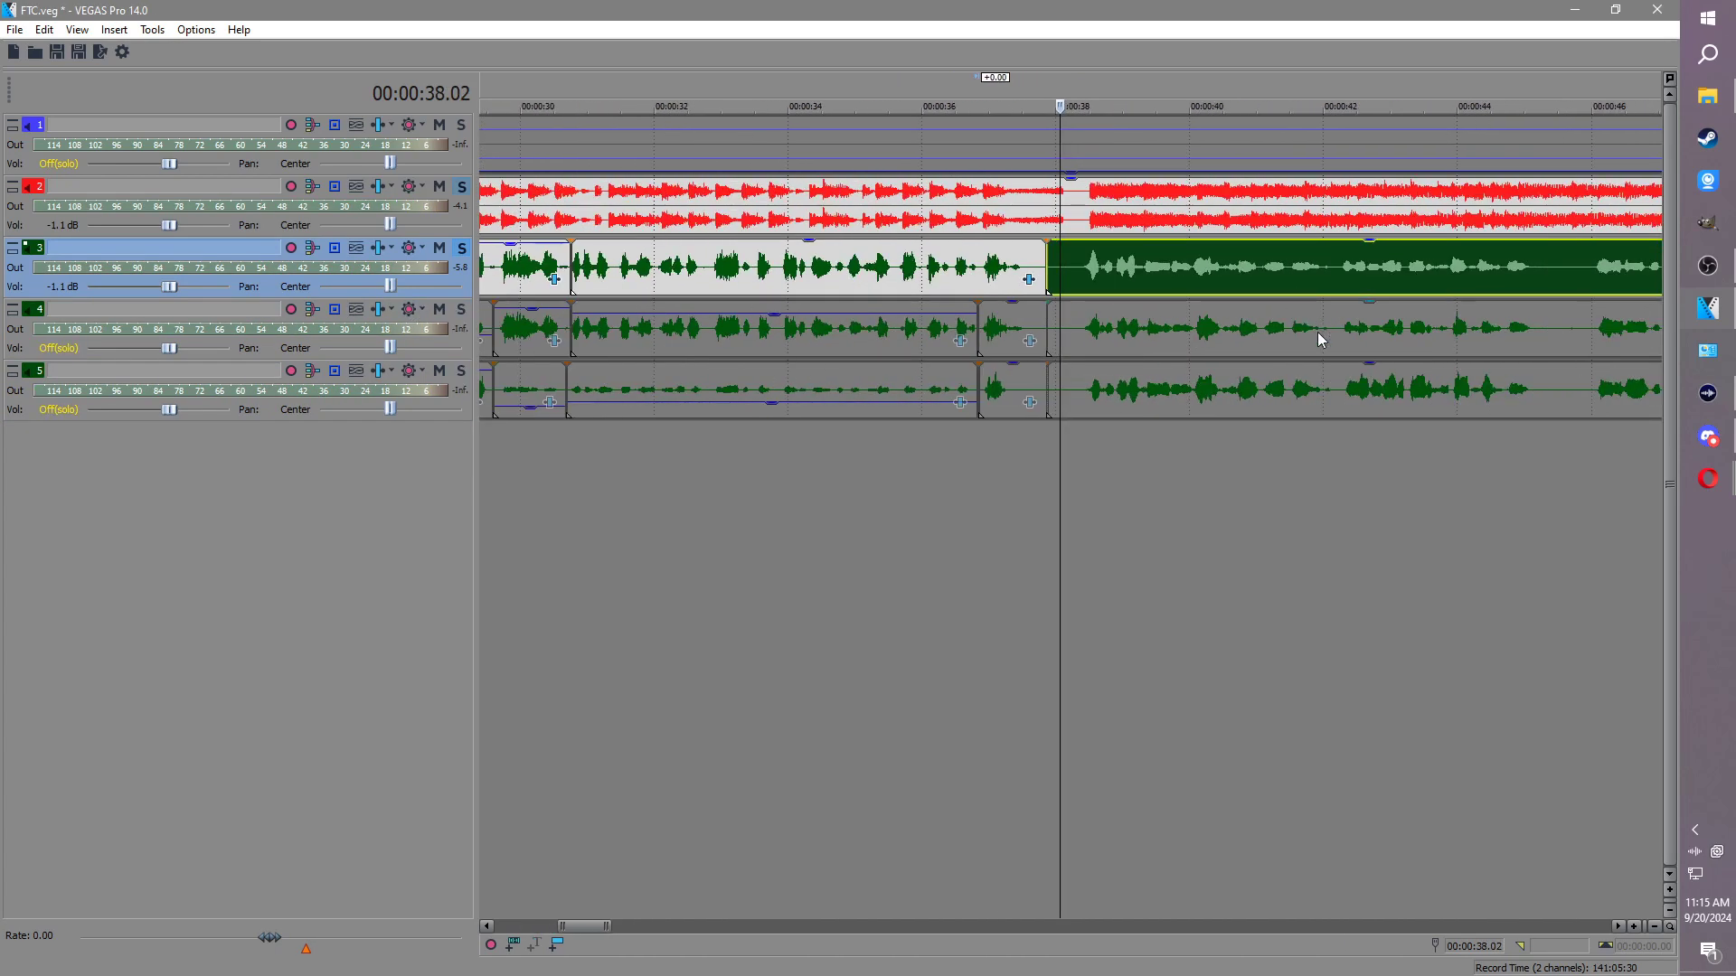
pyautogui.click(1246, 270)
pyautogui.press('s')
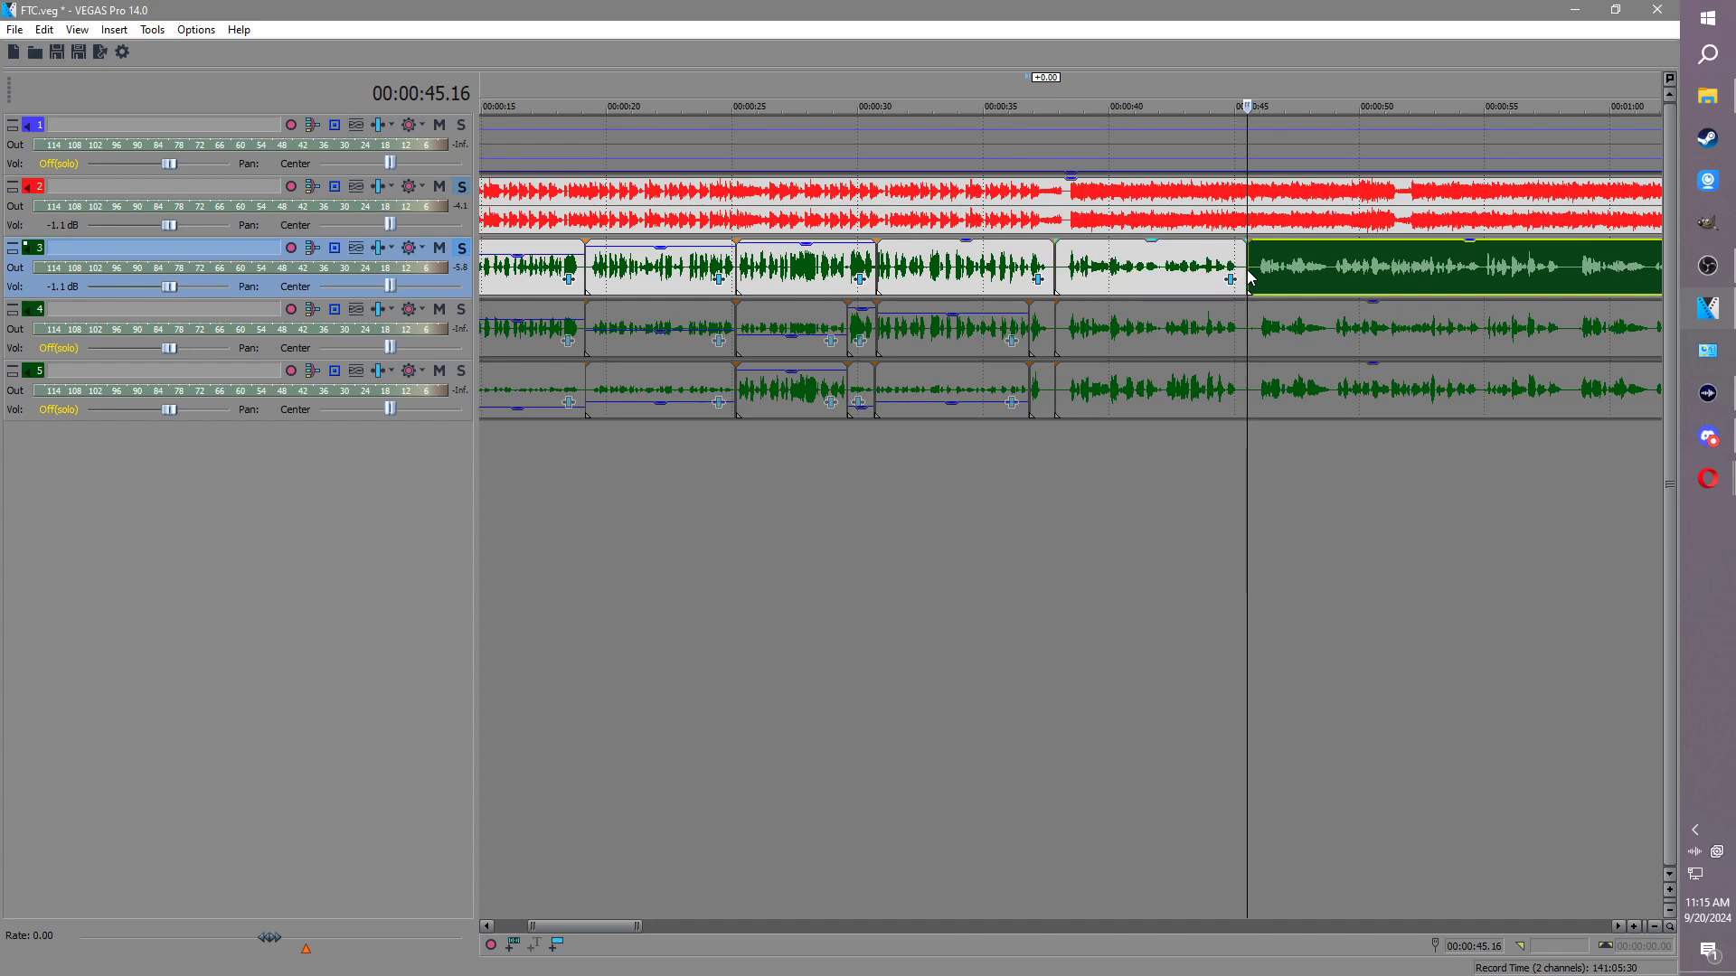
pyautogui.moveTo(1171, 241); pyautogui.dragTo(1073, 275)
pyautogui.click(1269, 265)
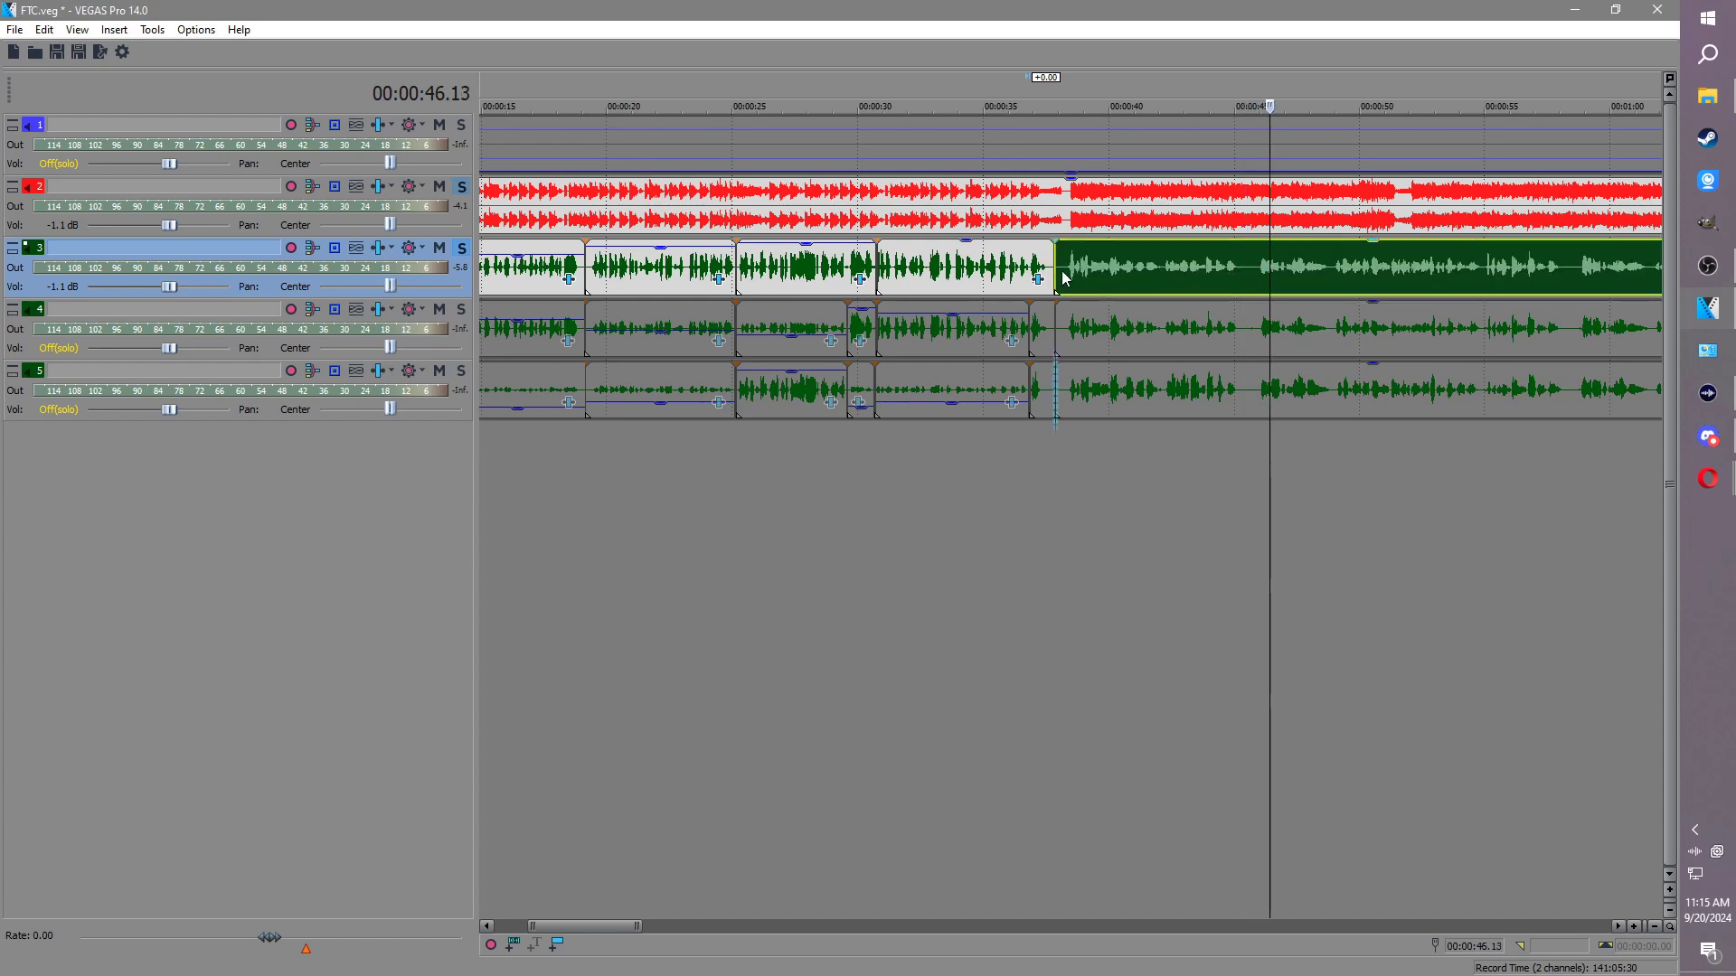
# Step: Play track 3's fourth section against the instrumental and review its ExpressFX Reverb settings
pyautogui.click(1062, 273)
pyautogui.press('space')
pyautogui.scroll(-1, 1304, 290)
pyautogui.scroll(-1, 1310, 297)
pyautogui.click(1063, 267)
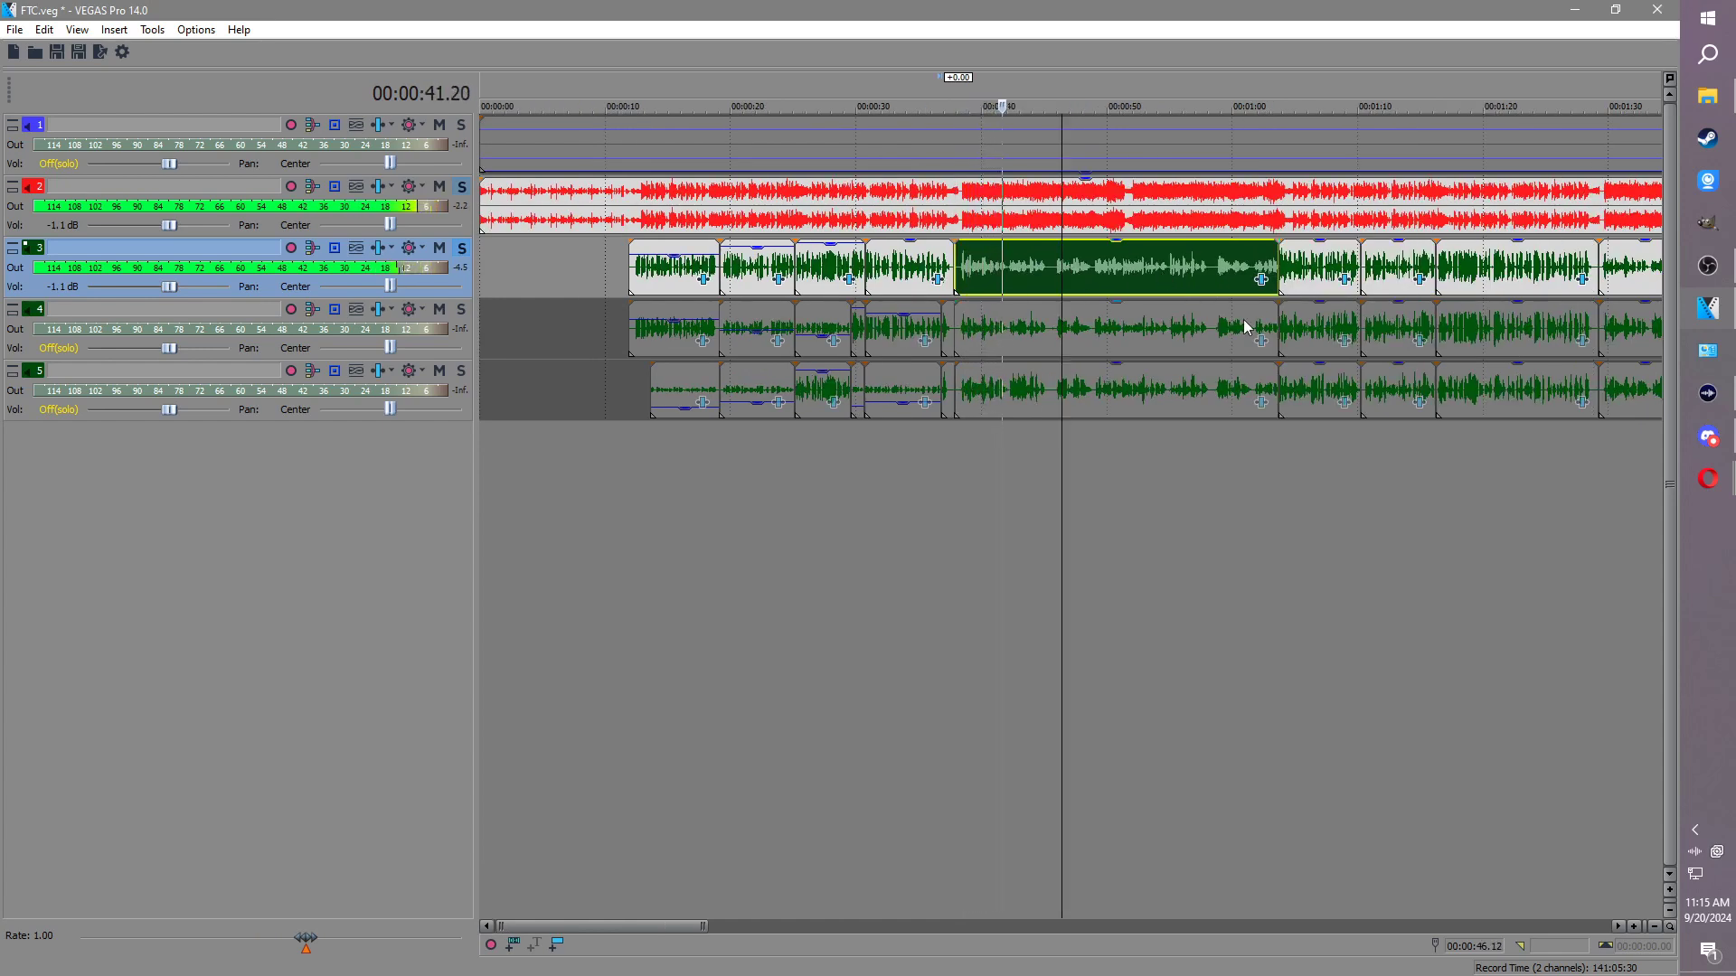
pyautogui.click(1264, 282)
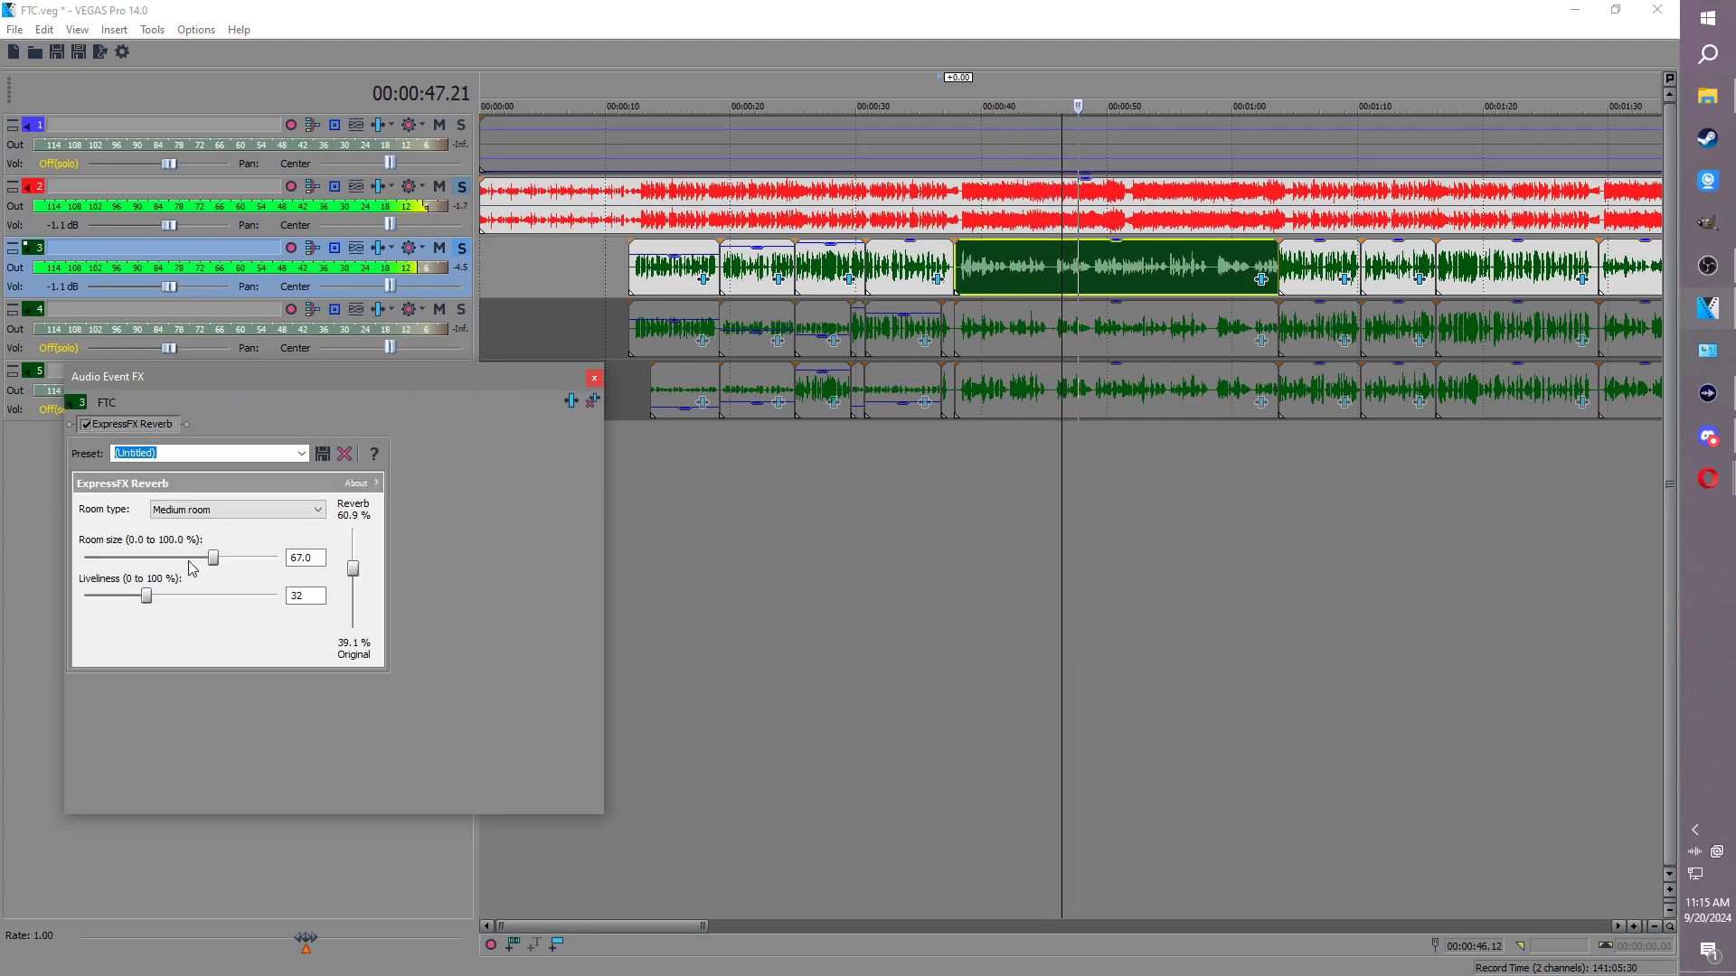
pyautogui.click(594, 377)
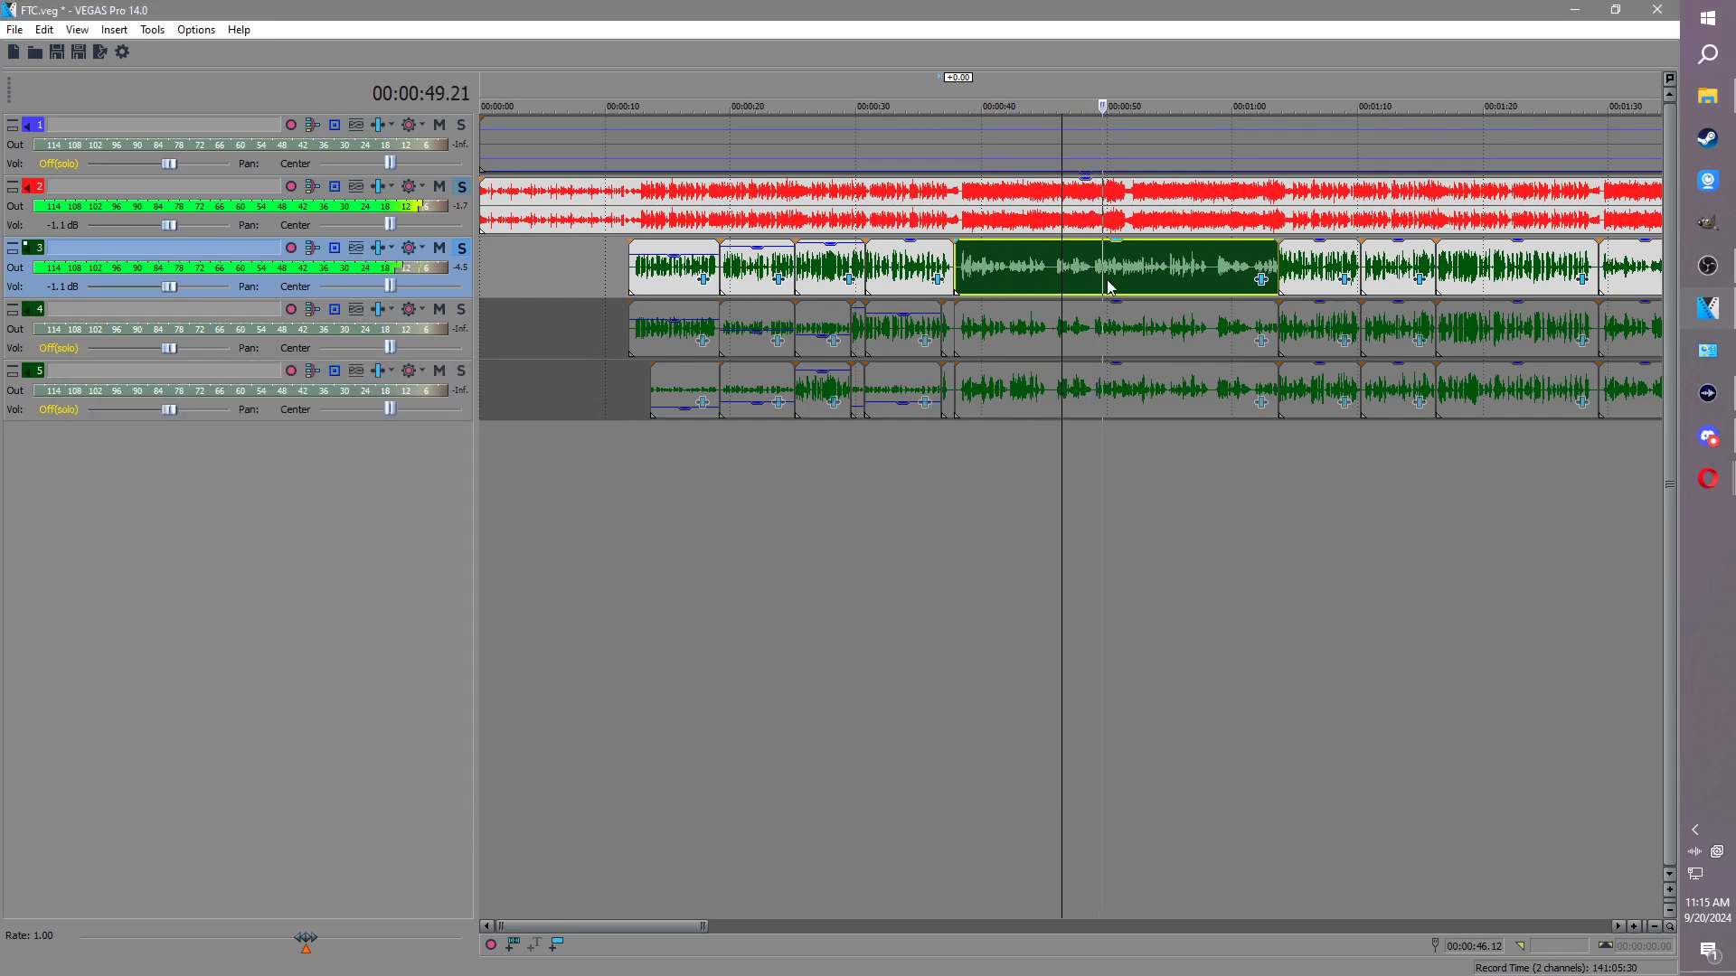
pyautogui.scroll(5, 1130, 285)
pyautogui.scroll(-3, 1131, 285)
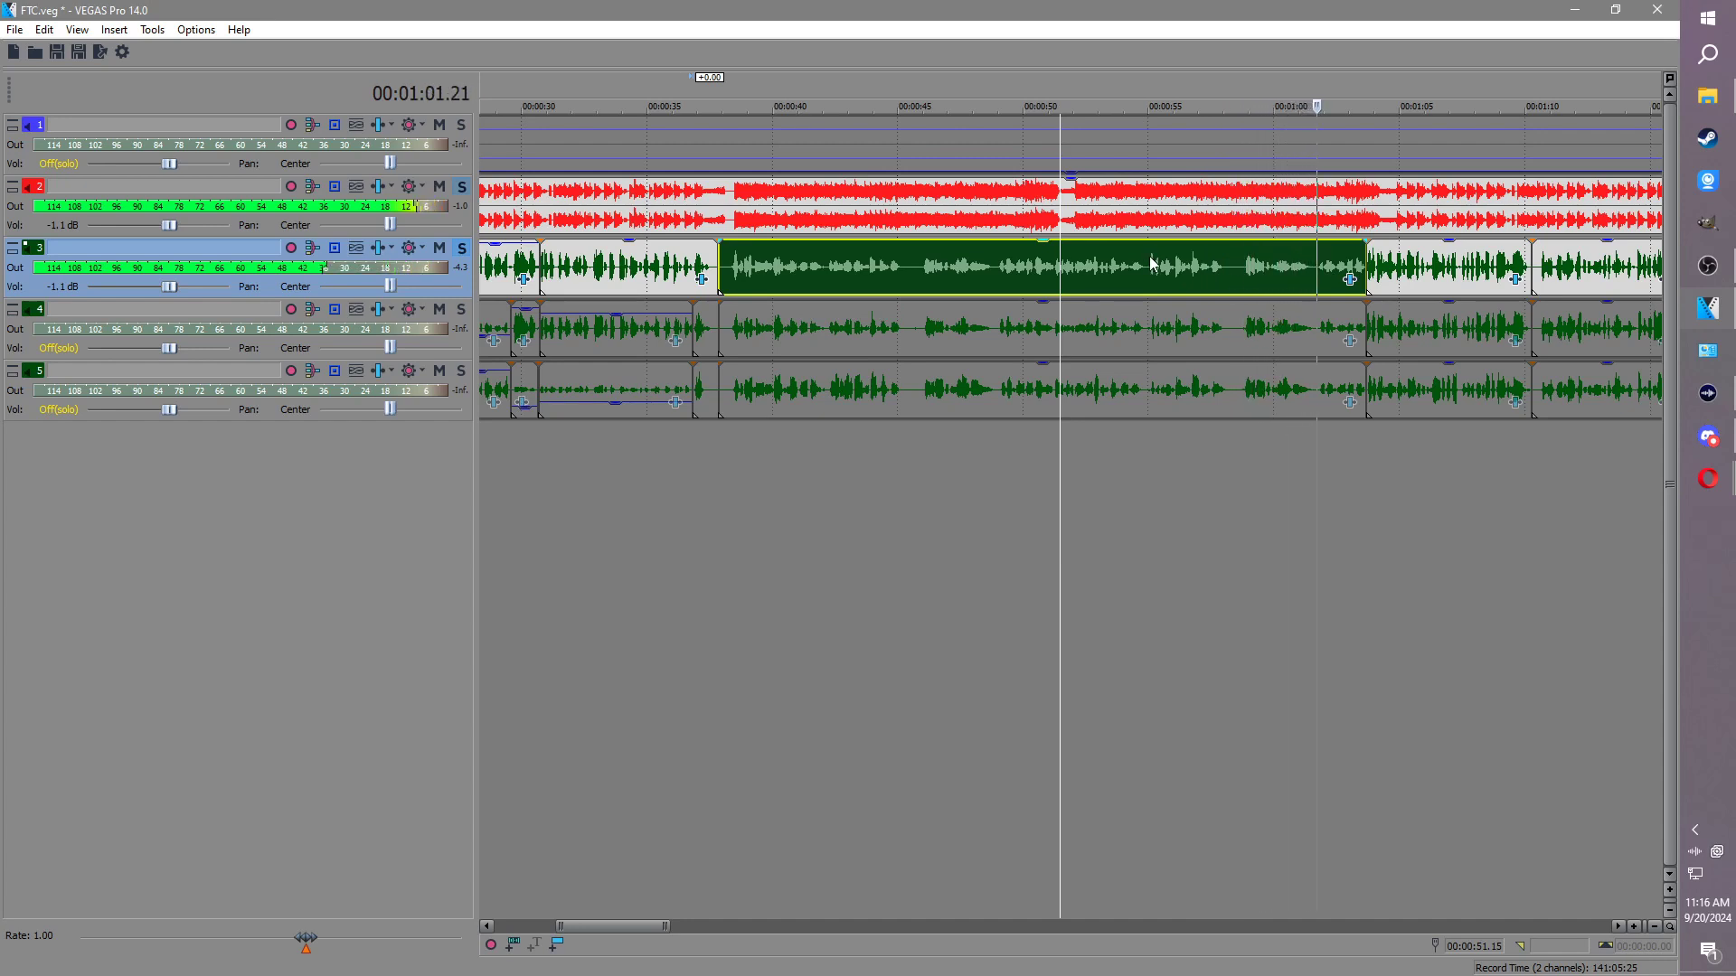
# Step: Split track 3's fourth section at about 00:00:58 and 00:00:45.21, and lower the gain of its first piece
pyautogui.click(1230, 249)
pyautogui.press('s')
pyautogui.click(1247, 253)
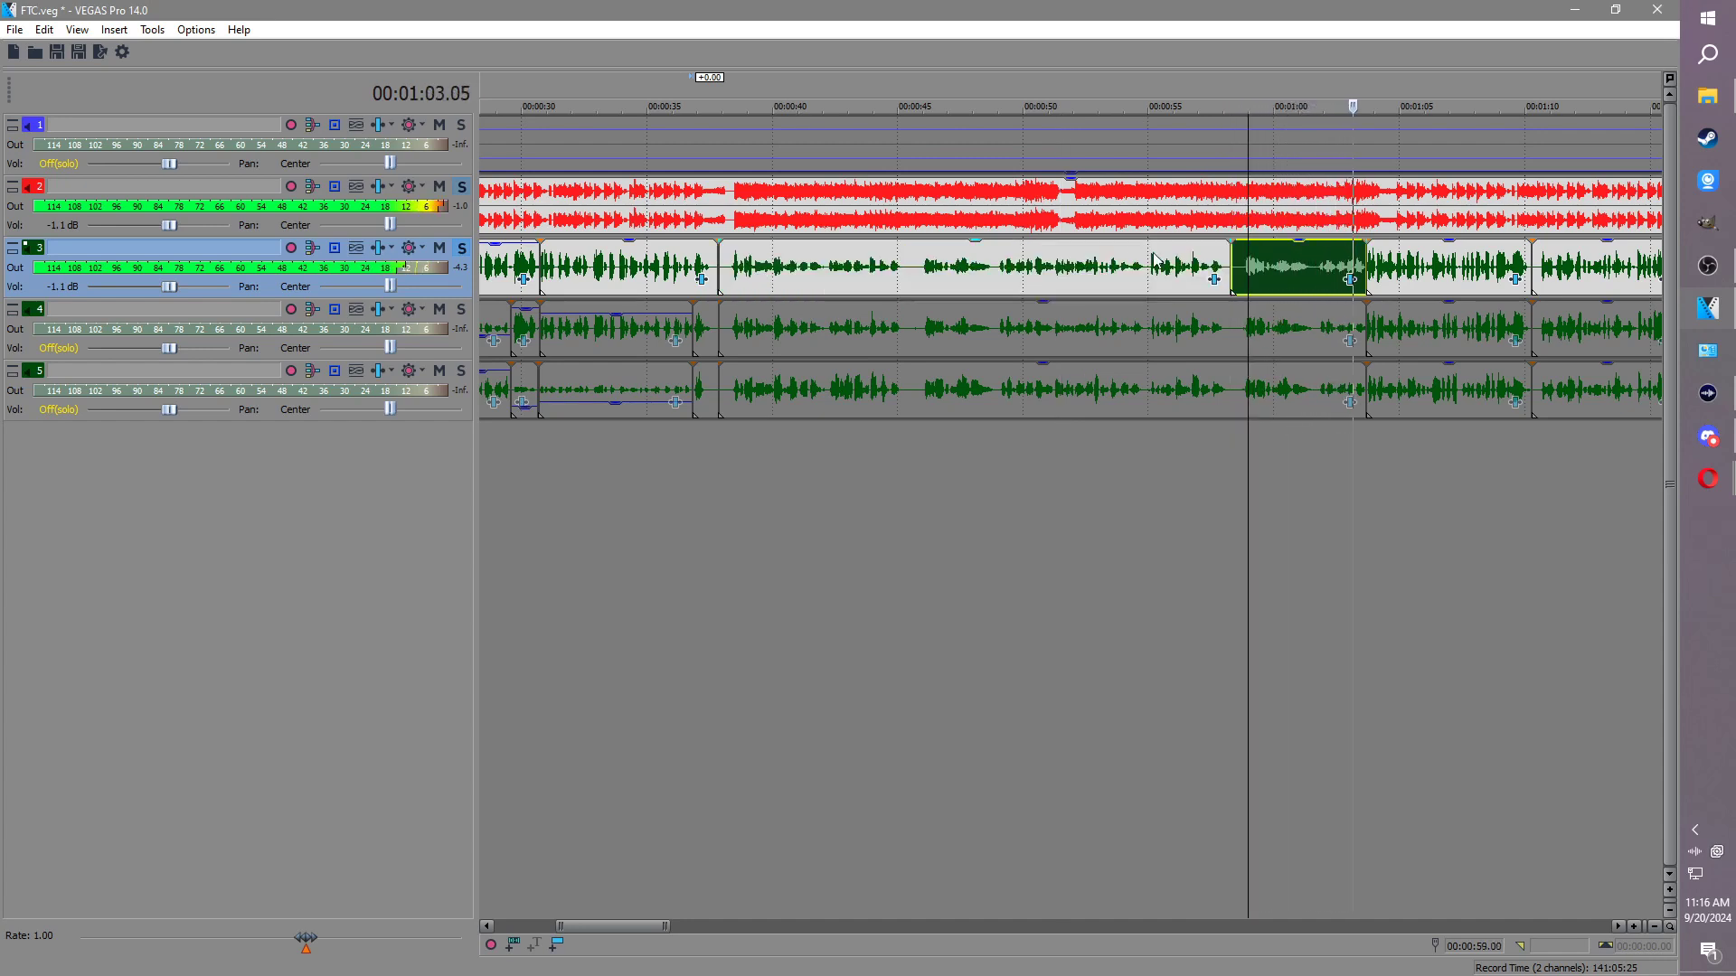
pyautogui.click(920, 264)
pyautogui.press('s')
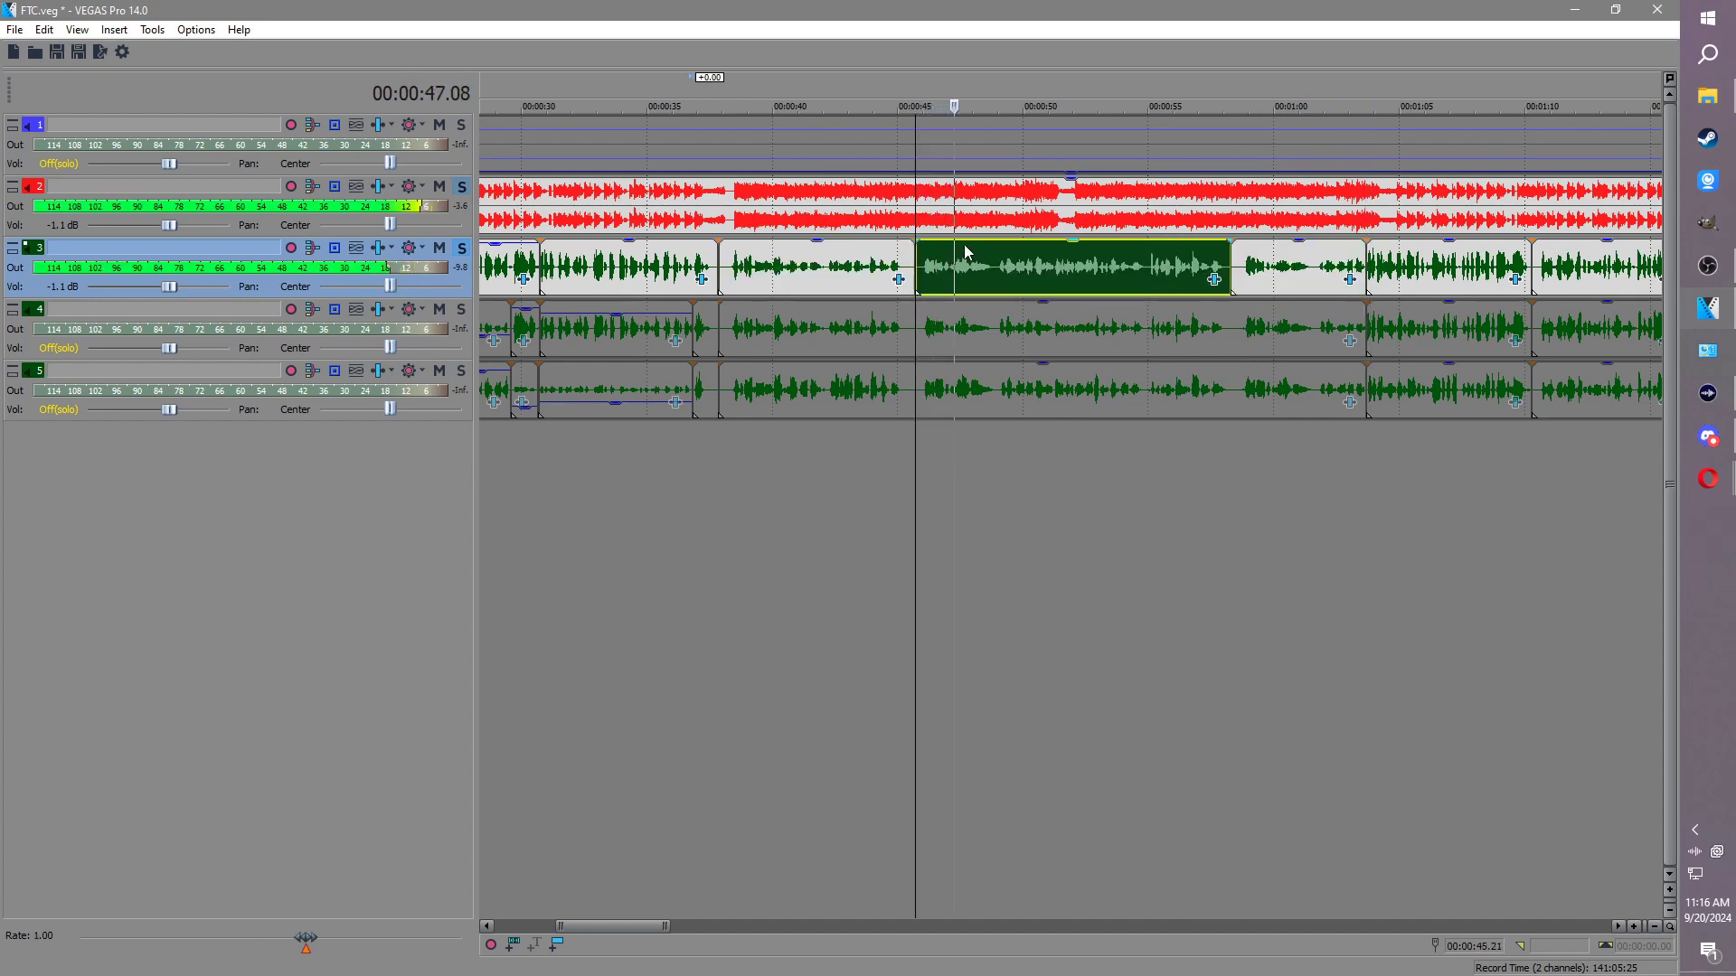
pyautogui.moveTo(821, 244); pyautogui.dragTo(822, 259)
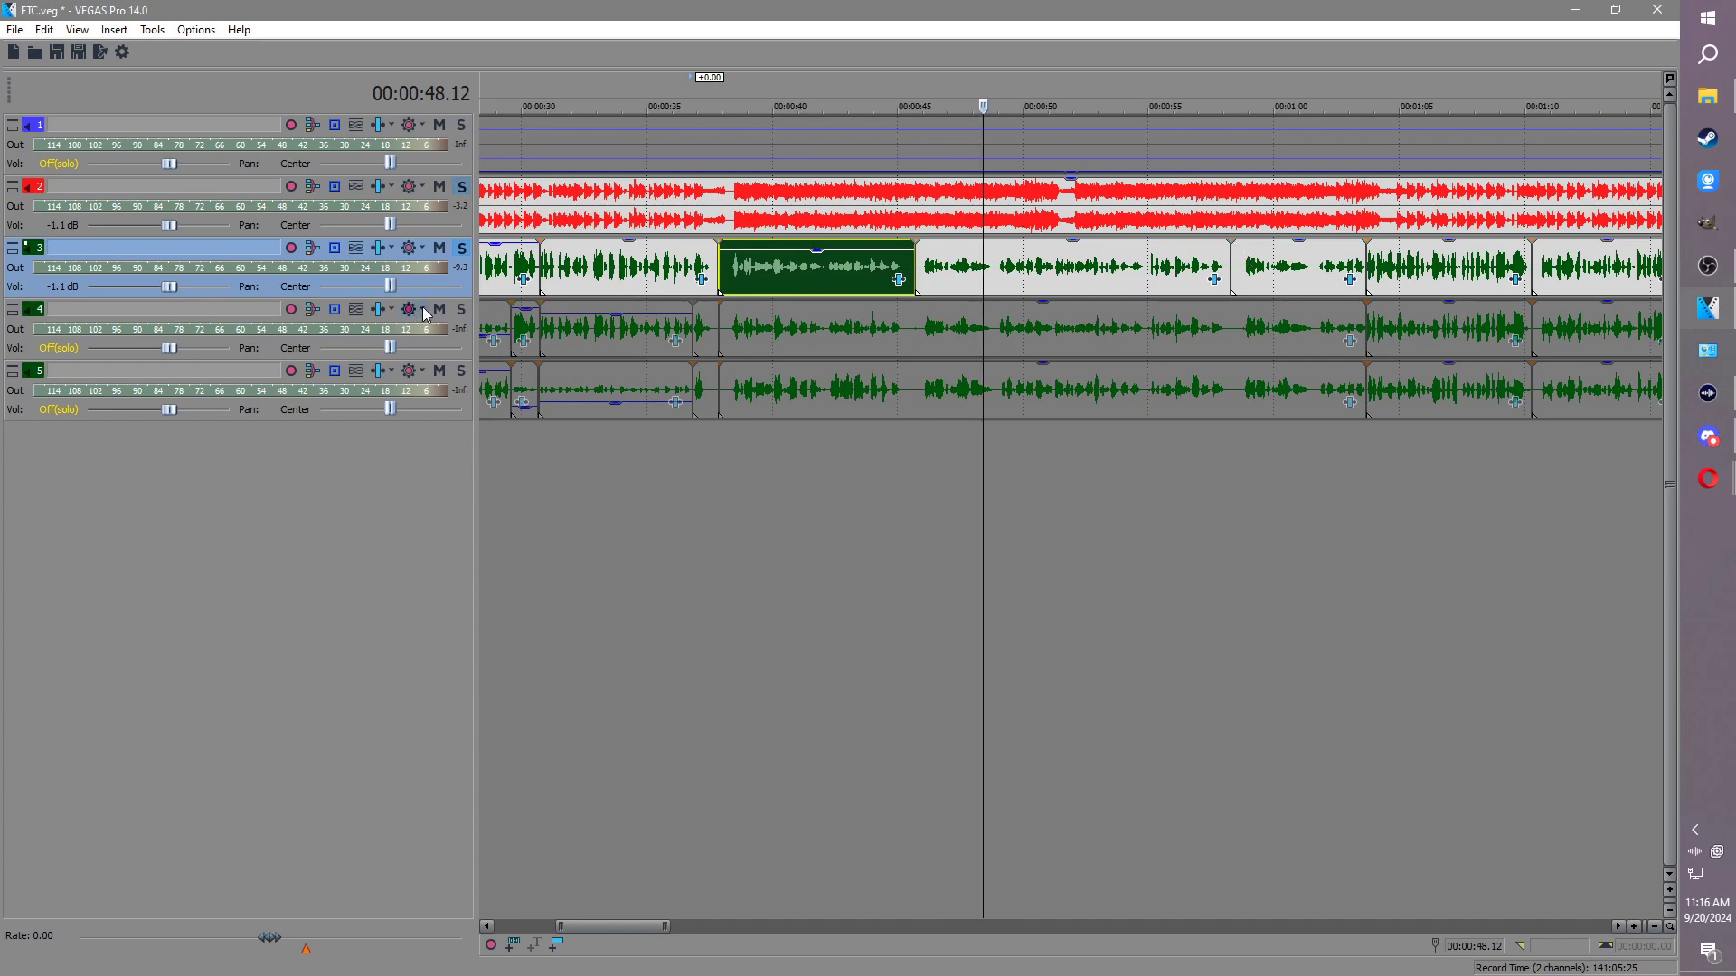
# Step: Solo track 4 instead of track 3 and play its fourth section from the start
pyautogui.click(451, 304)
pyautogui.click(464, 249)
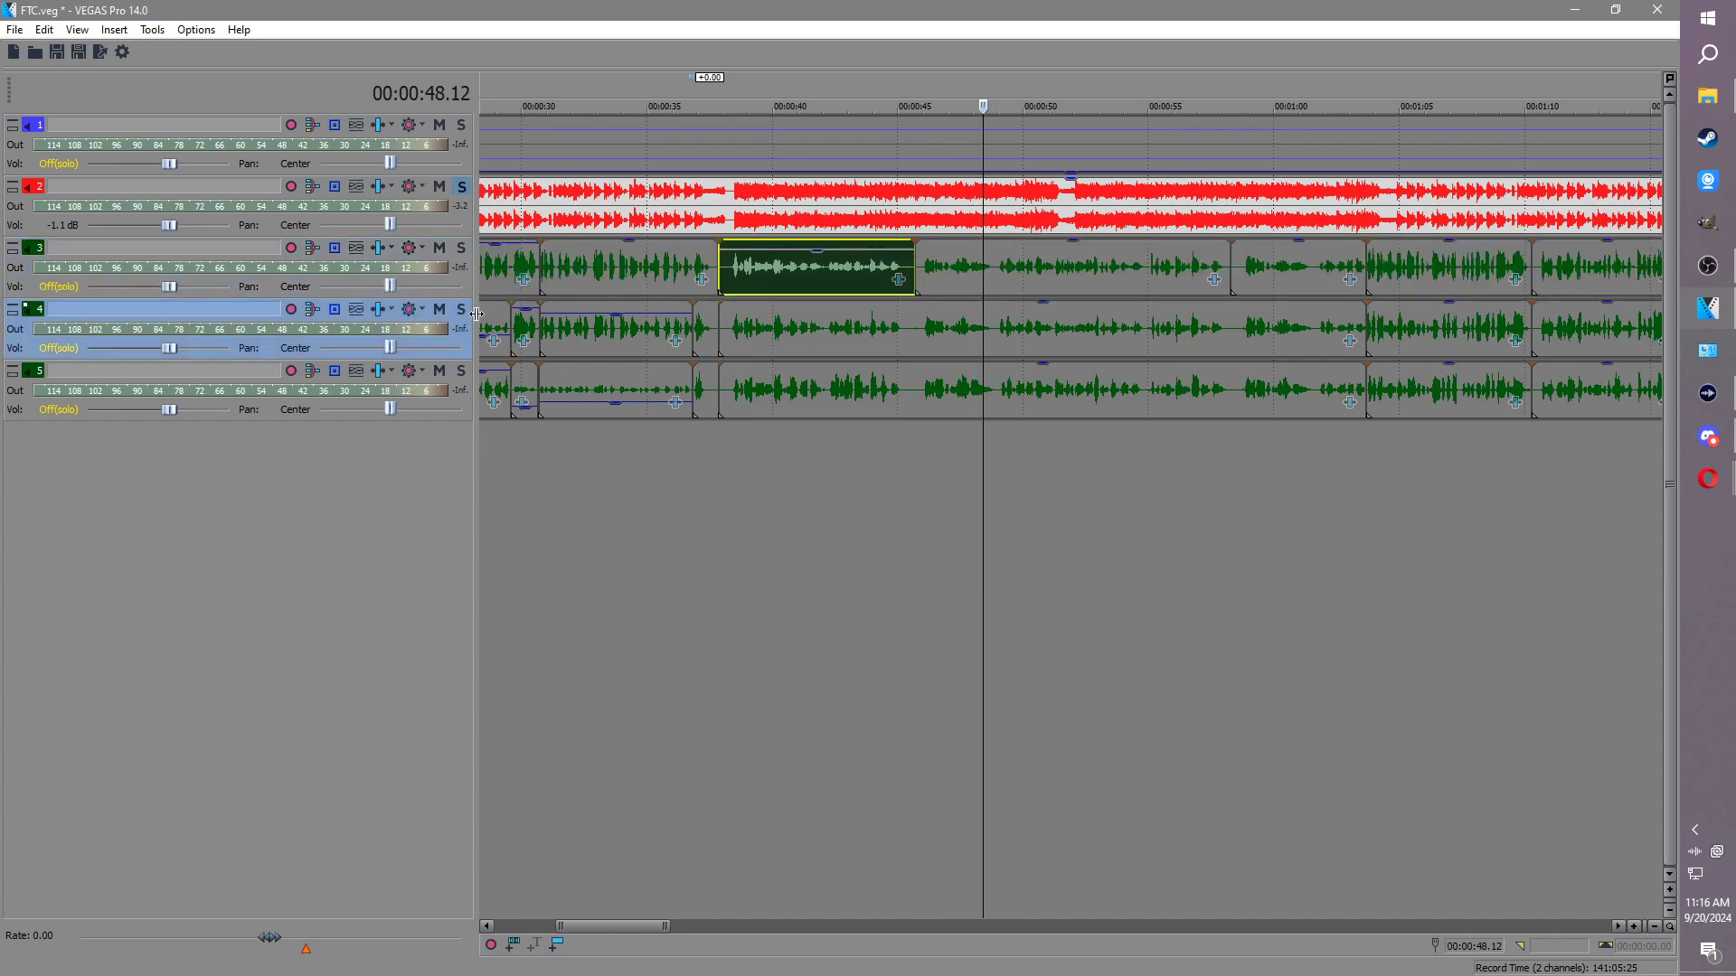
pyautogui.click(463, 309)
pyautogui.click(718, 284)
pyautogui.press('space')
pyautogui.scroll(3, 1114, 350)
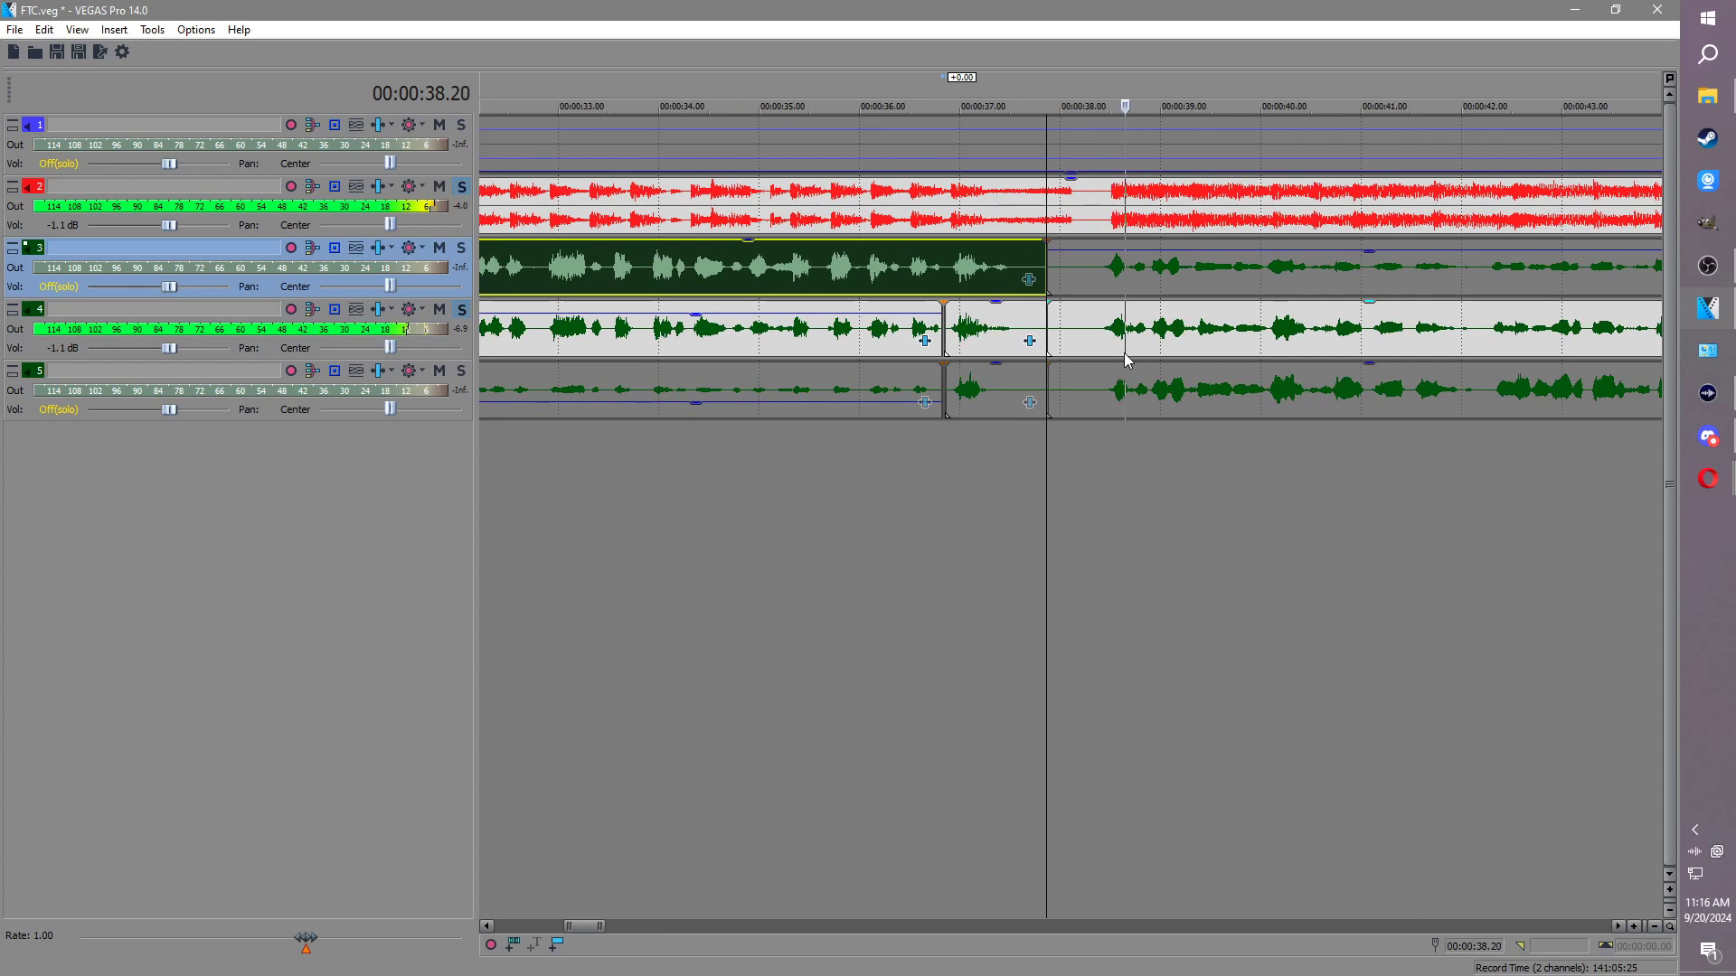
# Step: Split track 4 at 00:00:45.21 and about 00:00:42, and strongly lower the gain of the piece between the splits
pyautogui.scroll(-5, 1235, 351)
pyautogui.click(1285, 318)
pyautogui.press('s')
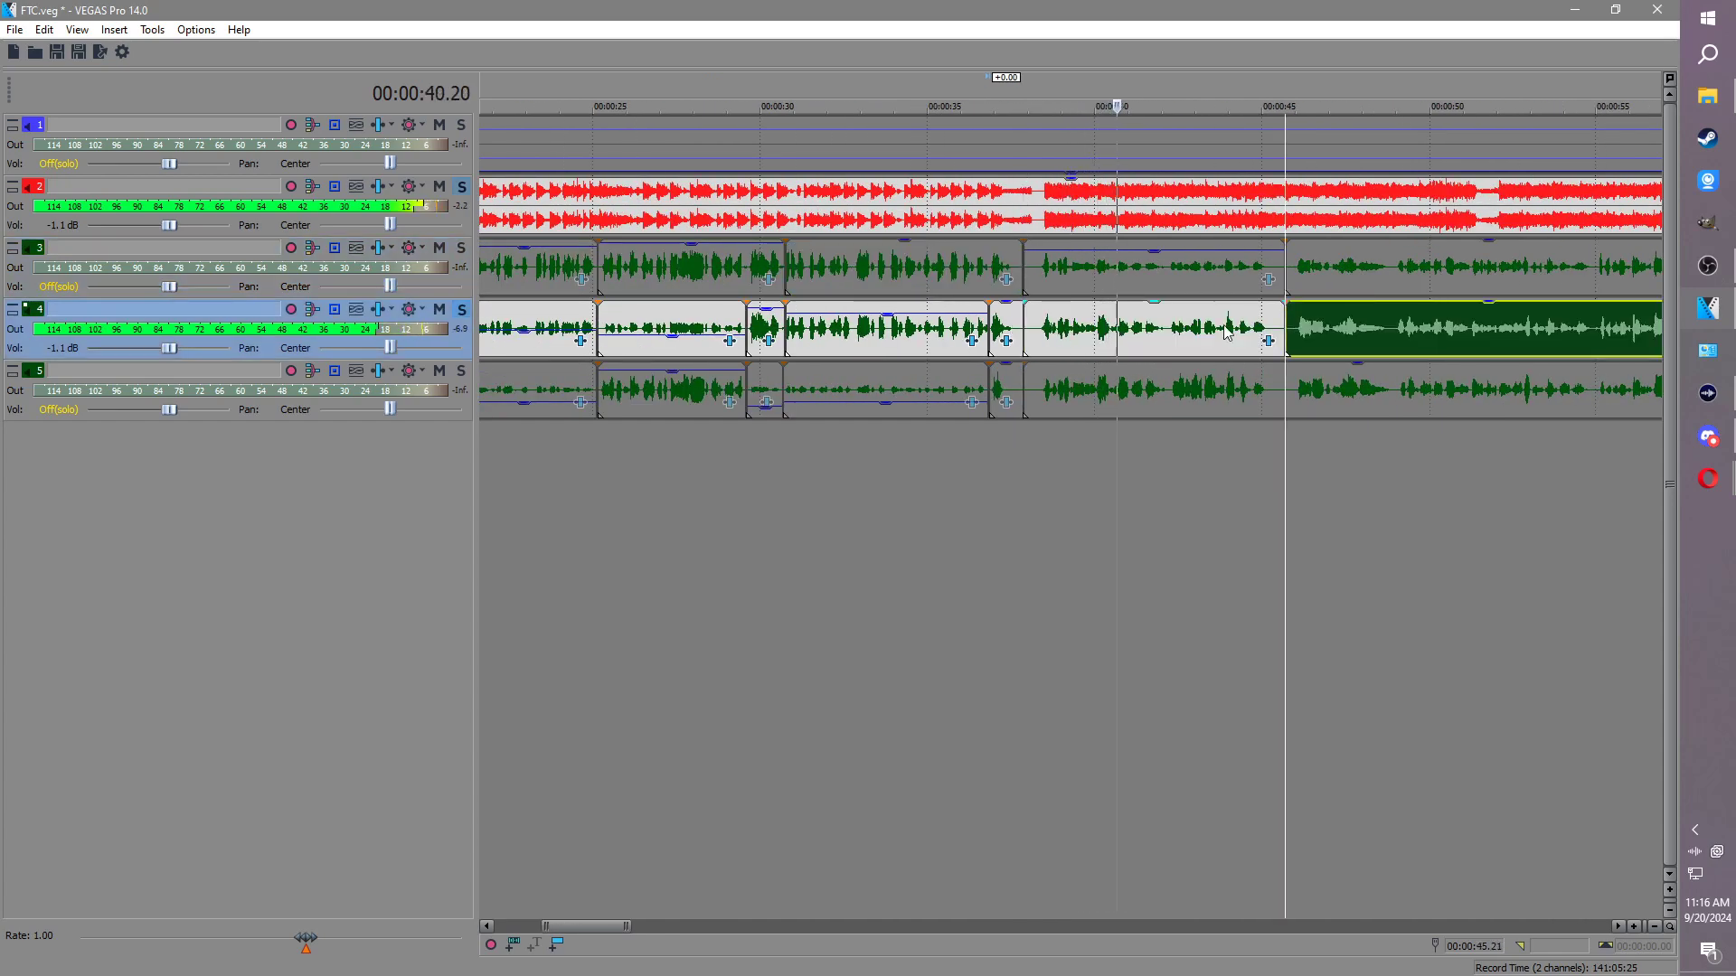
pyautogui.click(1166, 327)
pyautogui.scroll(3, 1184, 330)
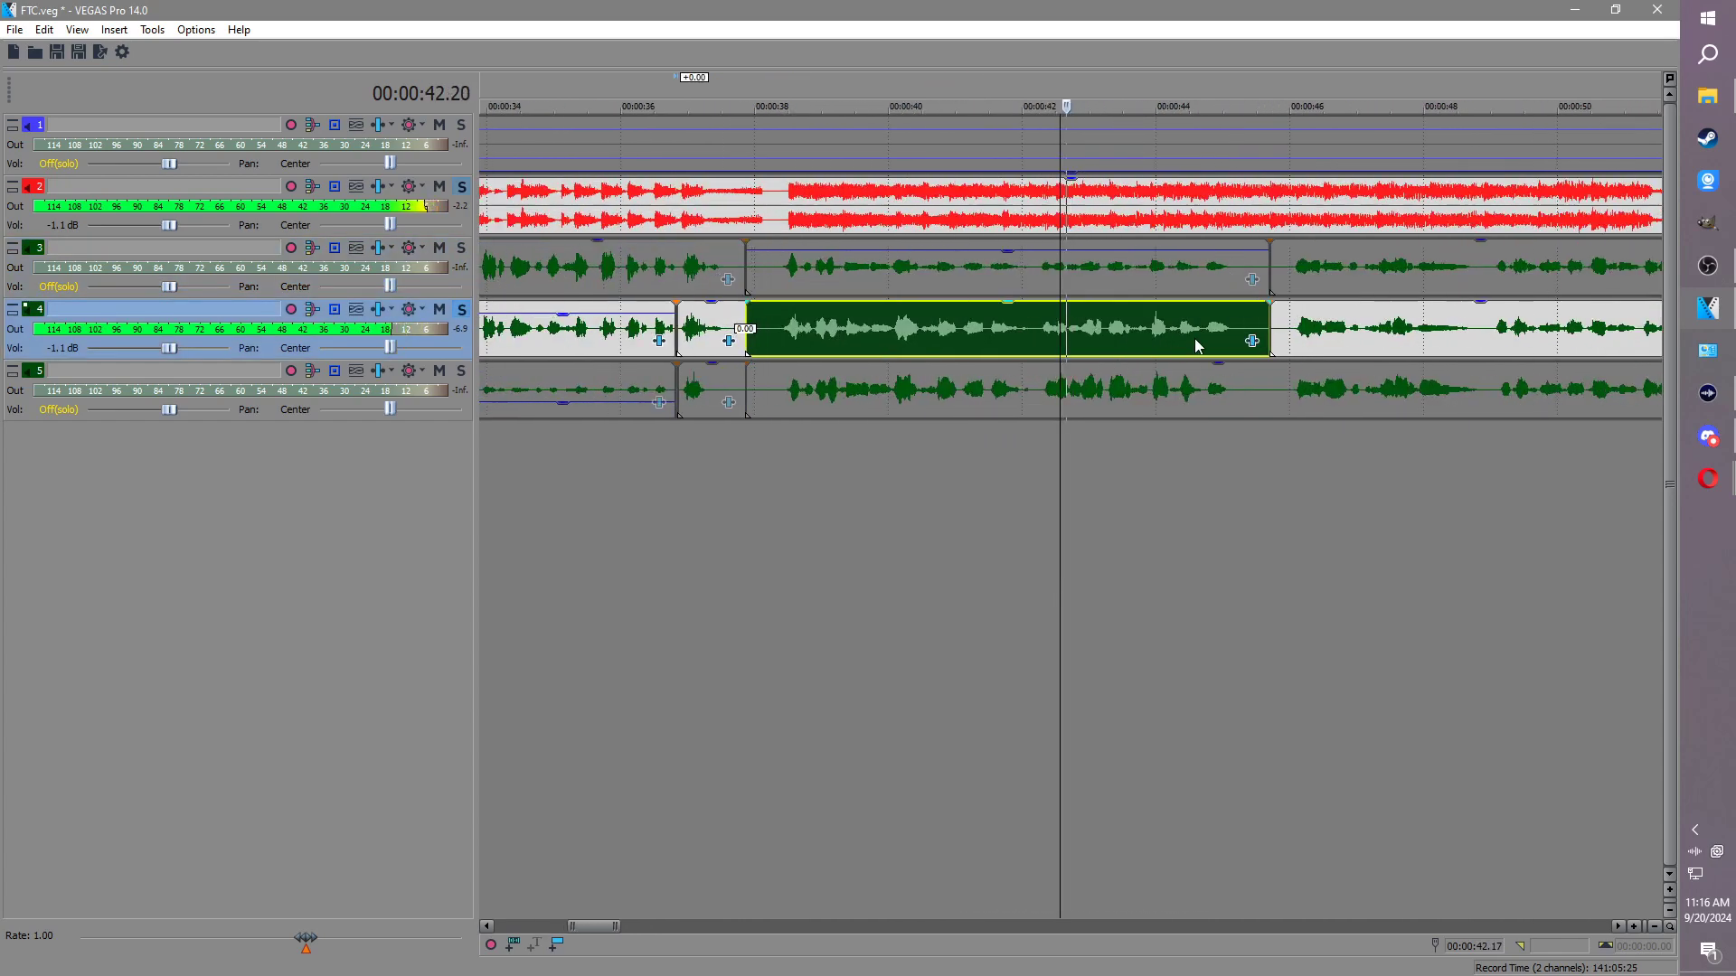
pyautogui.click(1036, 328)
pyautogui.press('s')
pyautogui.moveTo(1073, 303); pyautogui.dragTo(1089, 357)
pyautogui.scroll(-2, 1398, 336)
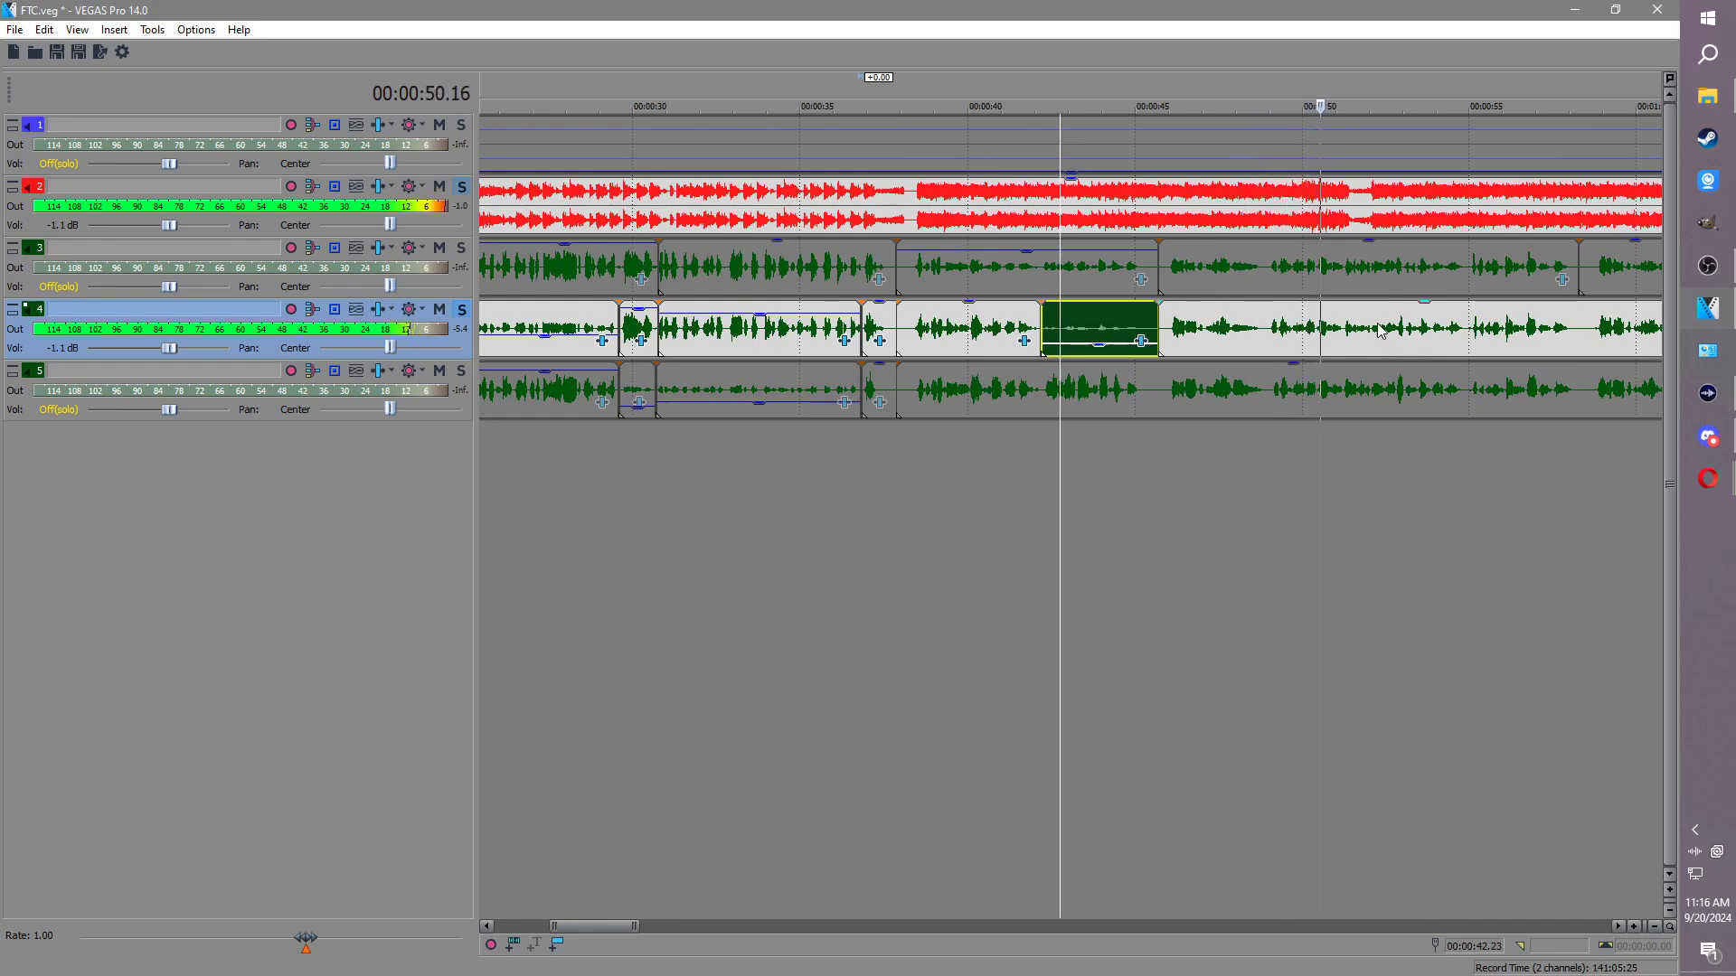
# Step: Play the rest of track 4's fourth section and compare its timing with tracks 3 and 5 around 00:00:55
pyautogui.click(1344, 318)
pyautogui.scroll(3, 1295, 355)
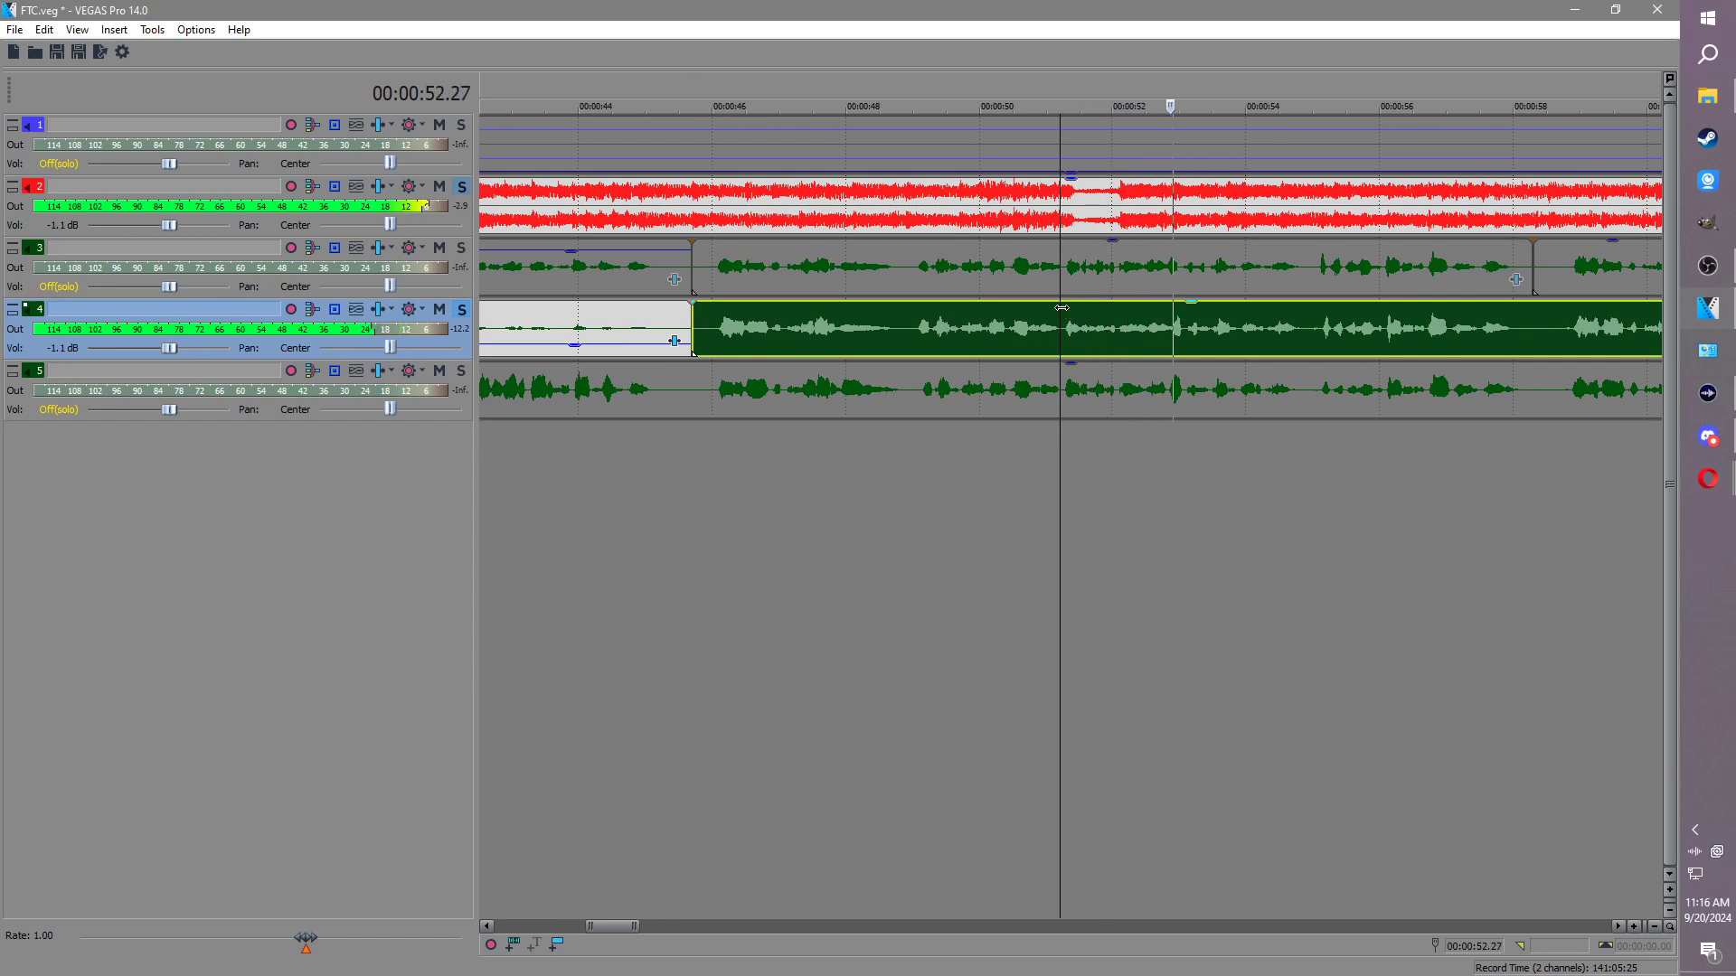
pyautogui.click(1323, 343)
pyautogui.scroll(4, 1128, 334)
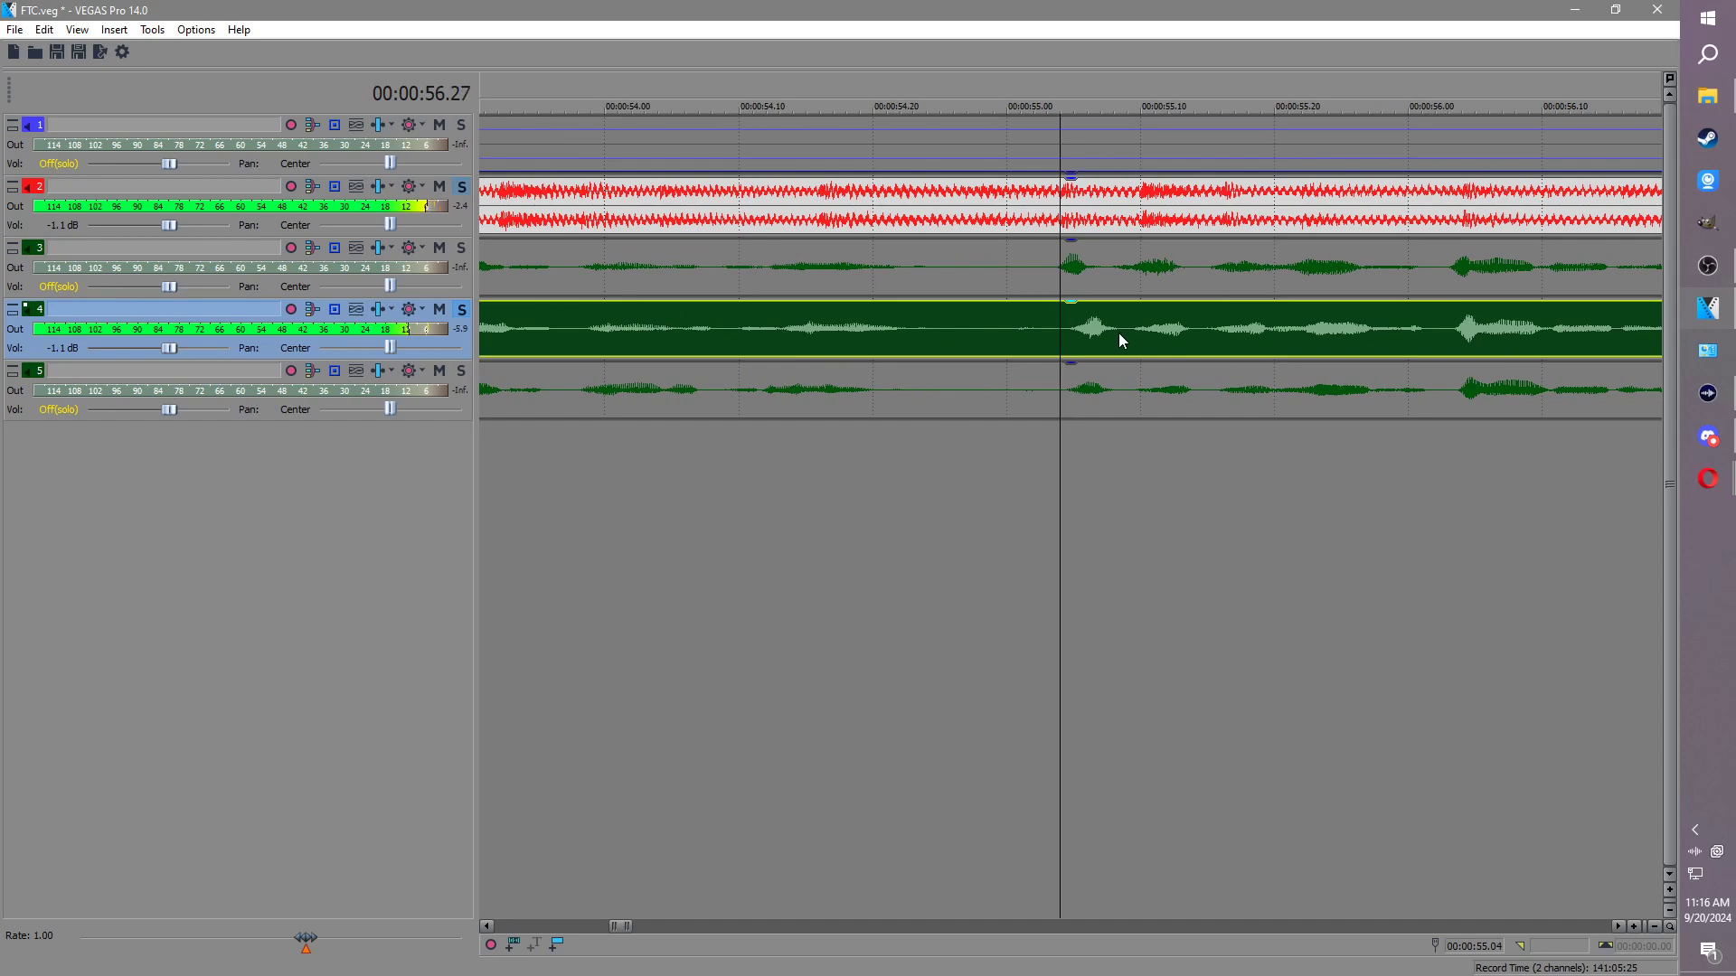
pyautogui.scroll(-3, 1119, 335)
pyautogui.scroll(3, 1175, 333)
pyautogui.moveTo(1198, 334); pyautogui.dragTo(1186, 334)
pyautogui.hotkey('ctrl', 'z')
pyautogui.click(1191, 335)
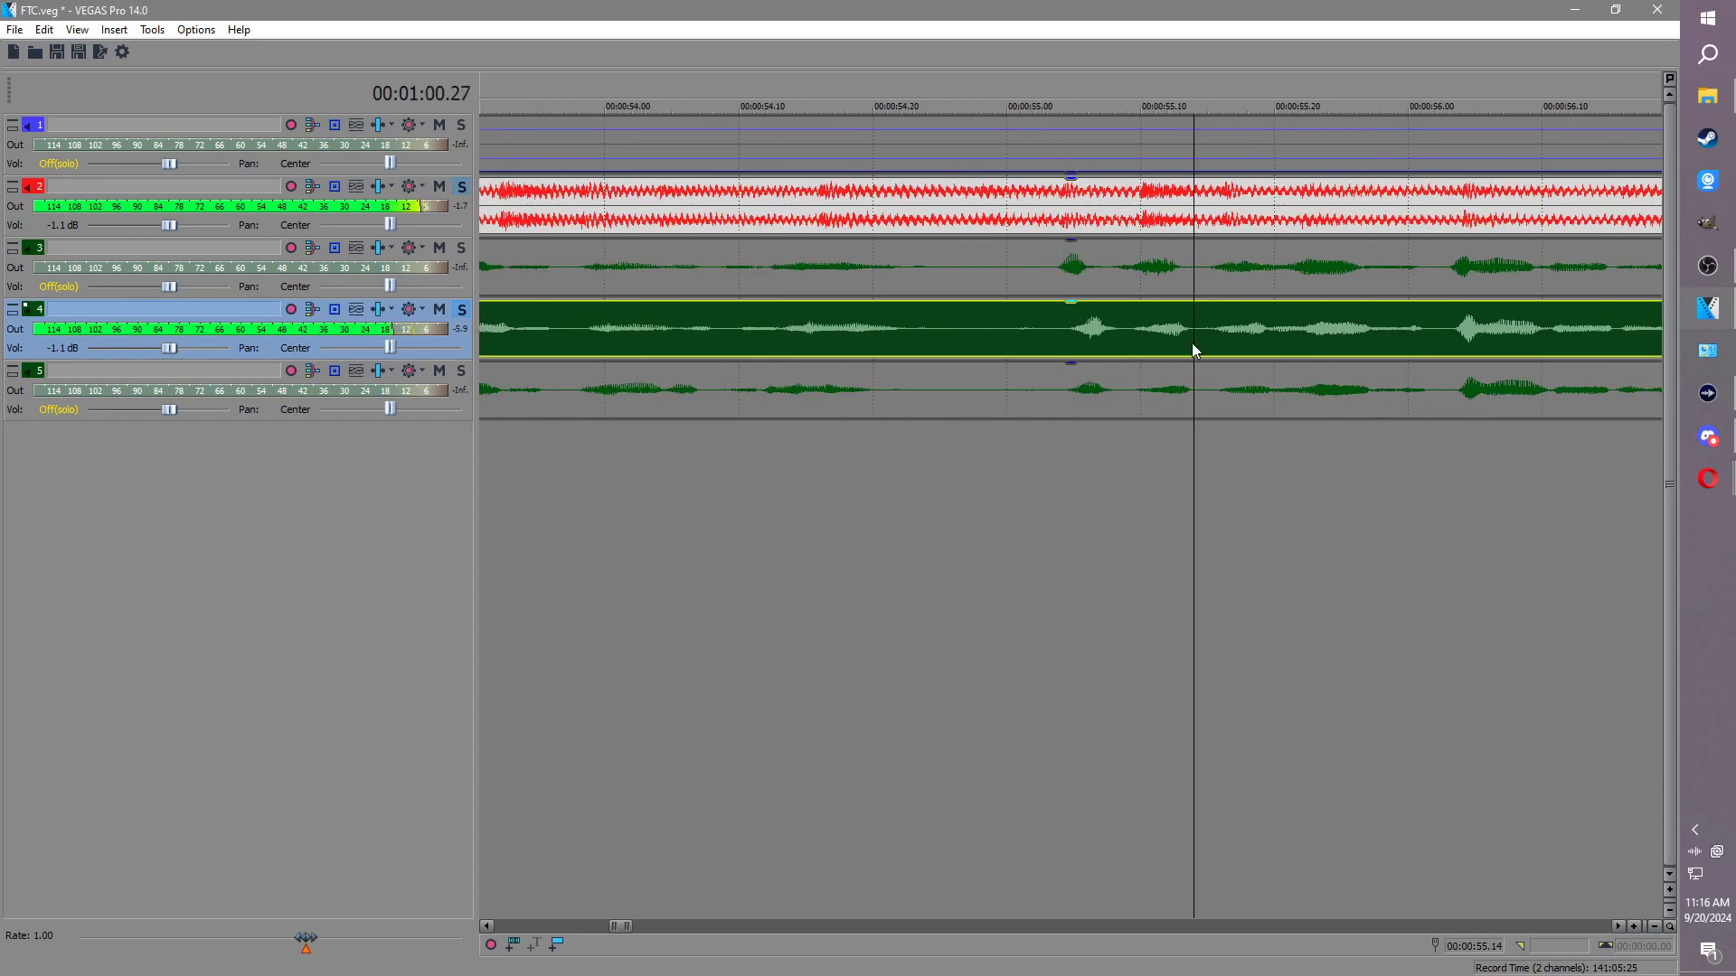
pyautogui.click(1169, 393)
pyautogui.scroll(-3, 1164, 396)
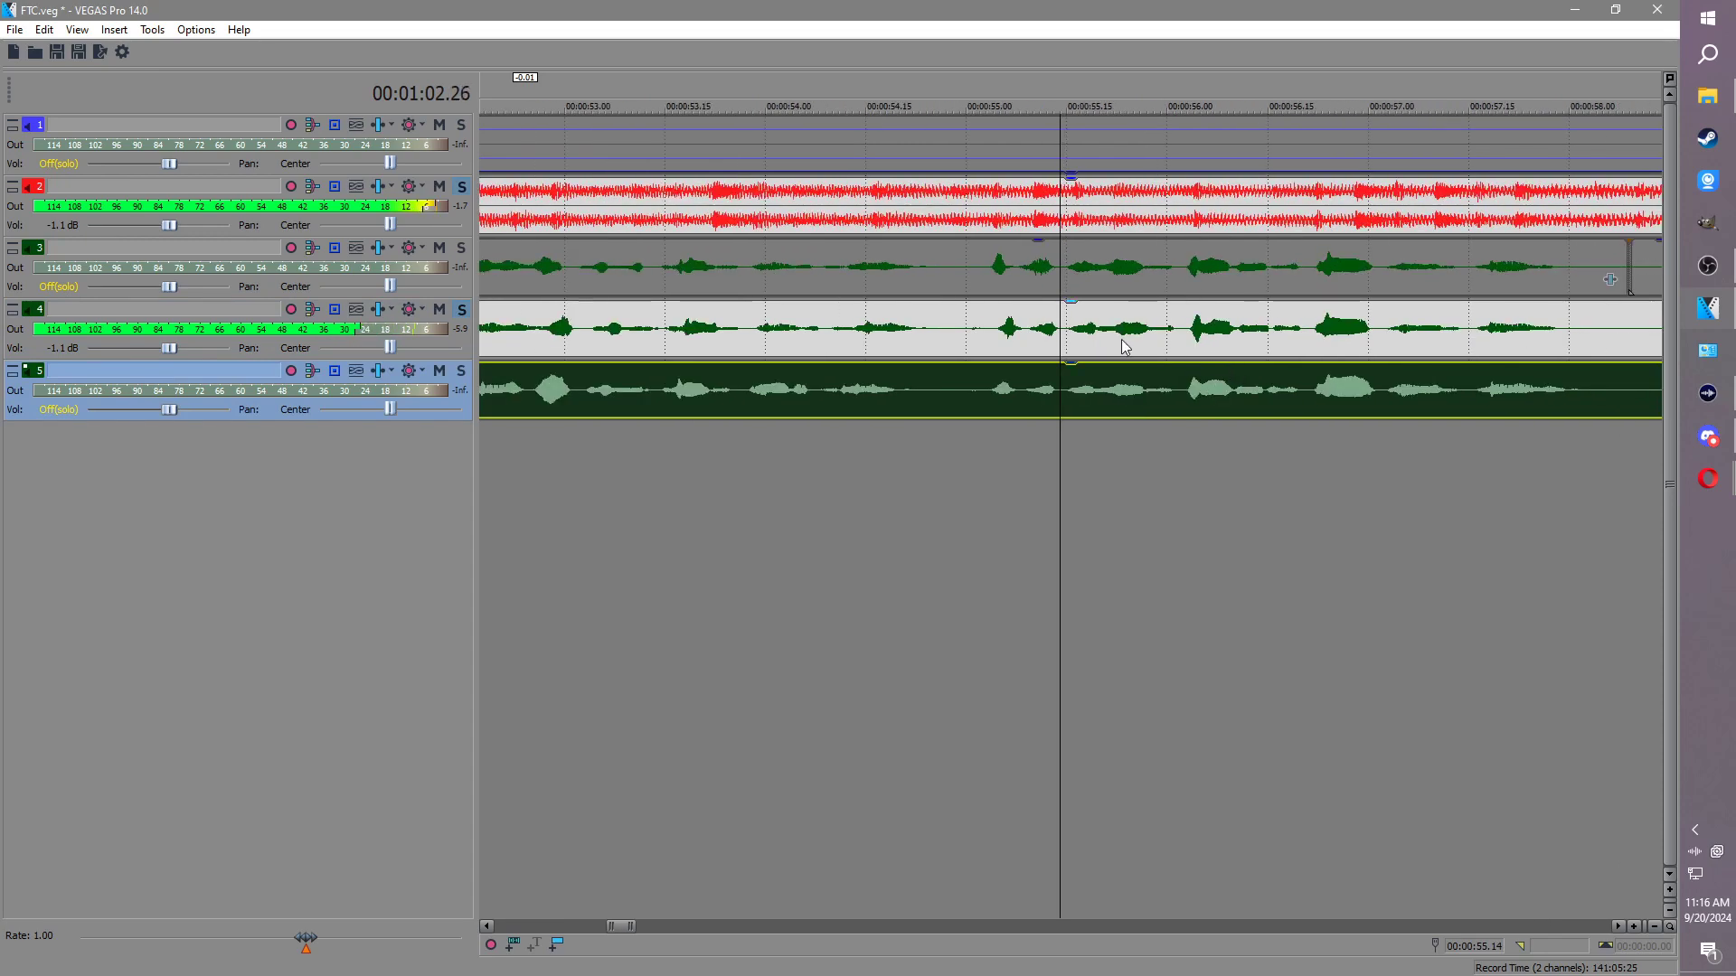
pyautogui.click(1020, 329)
pyautogui.scroll(-5, 1179, 325)
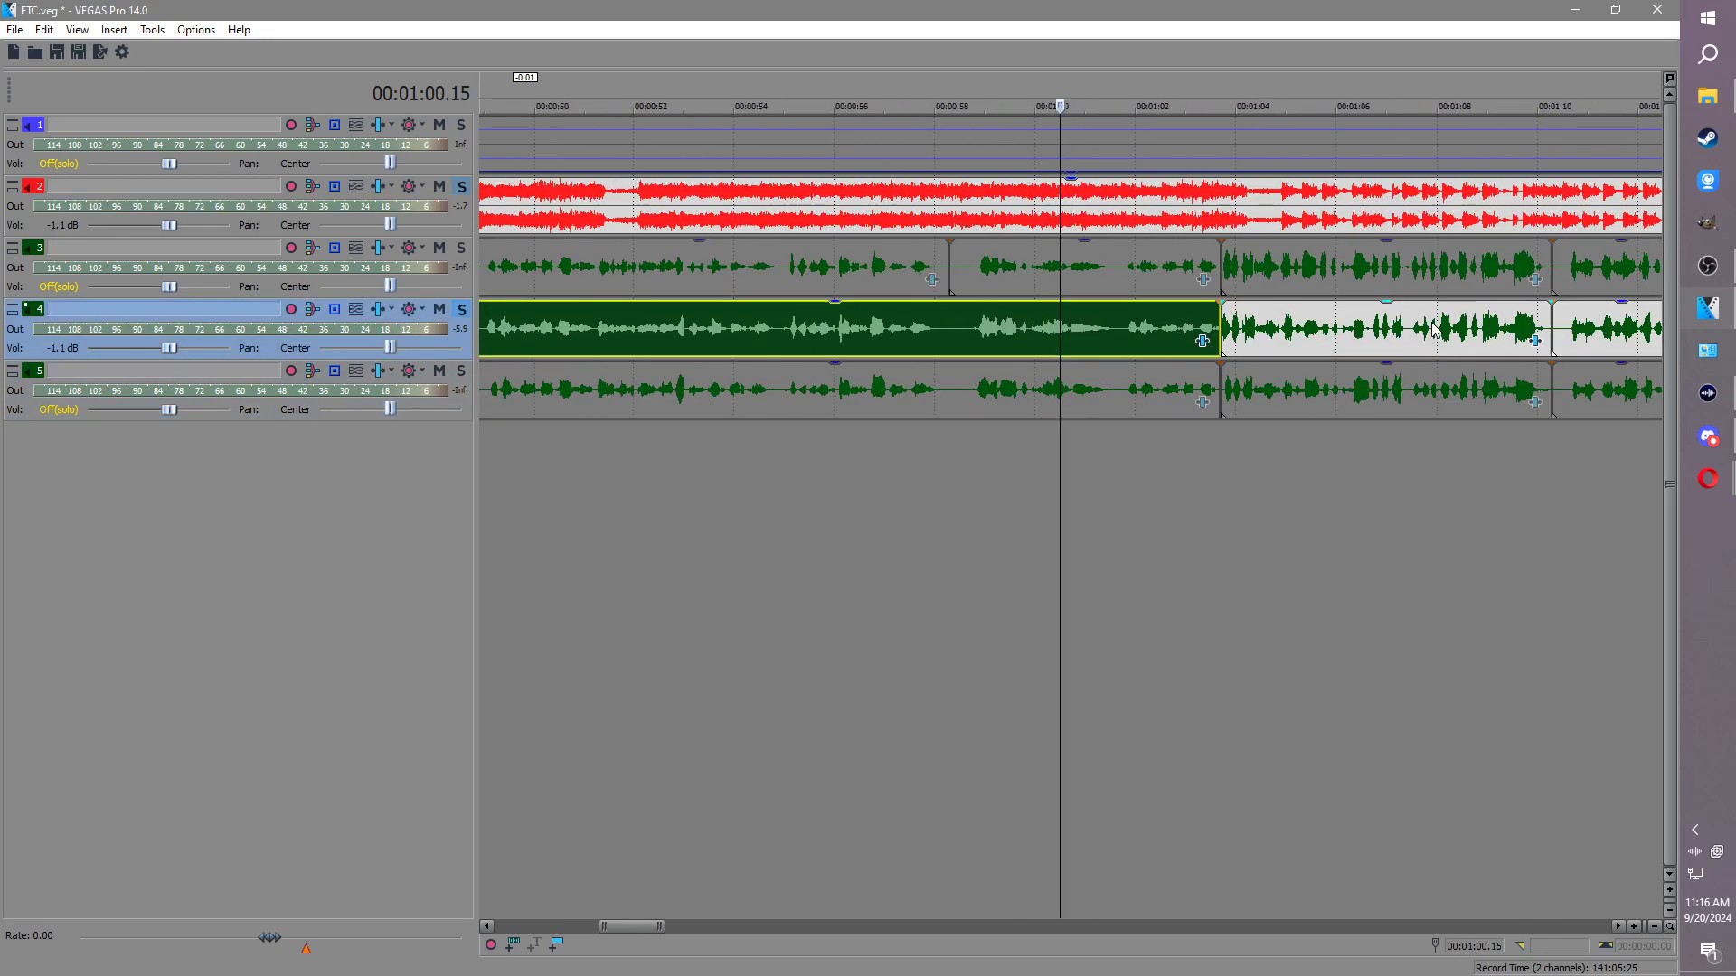
pyautogui.scroll(-4, 822, 333)
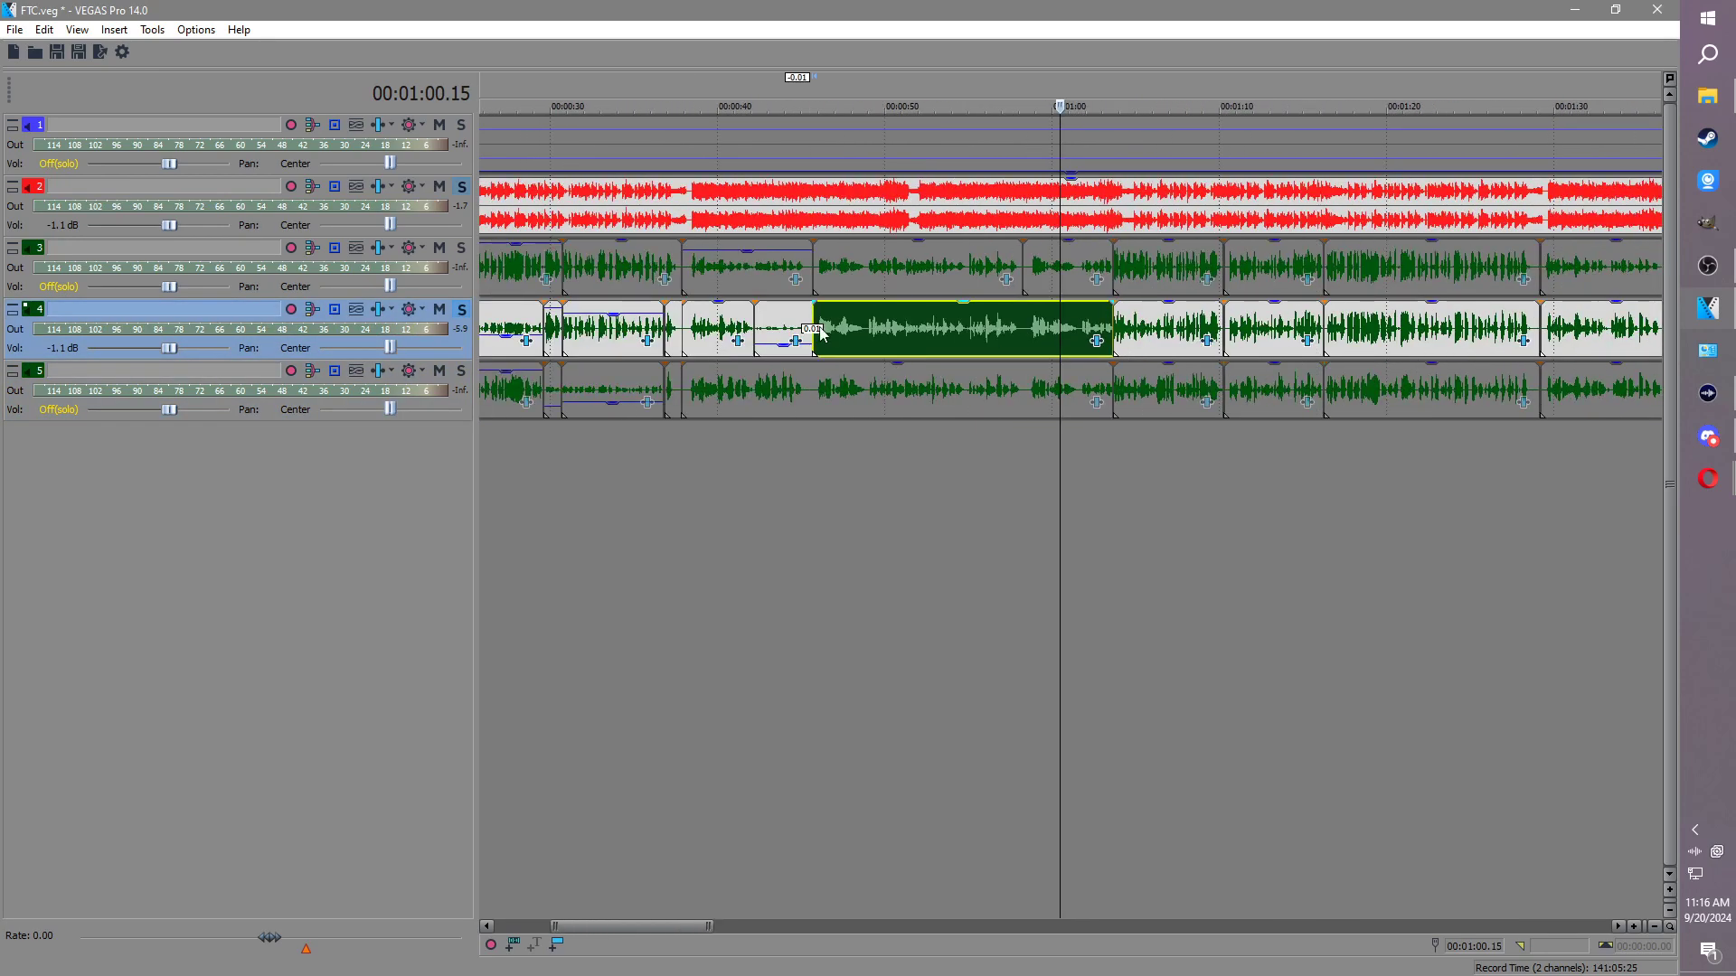
# Step: Solo track 5 instead of track 4 and play its fourth section from the start
pyautogui.click(462, 309)
pyautogui.click(461, 370)
pyautogui.click(689, 389)
pyautogui.press('space')
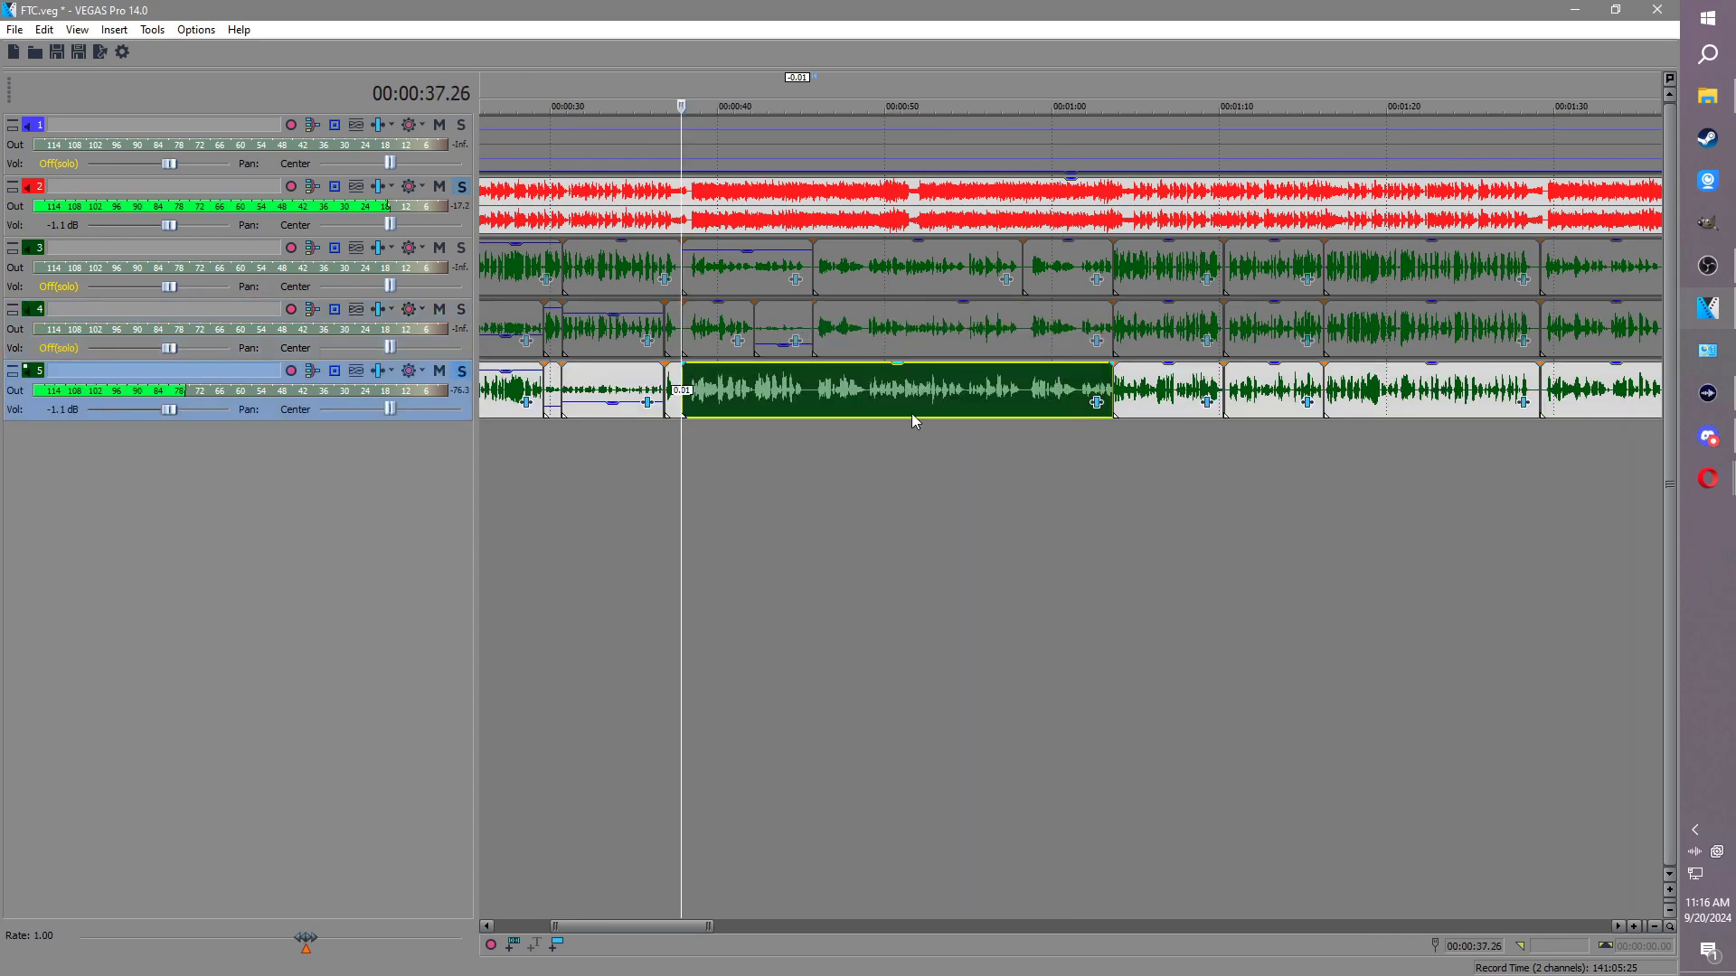
pyautogui.scroll(4, 1380, 438)
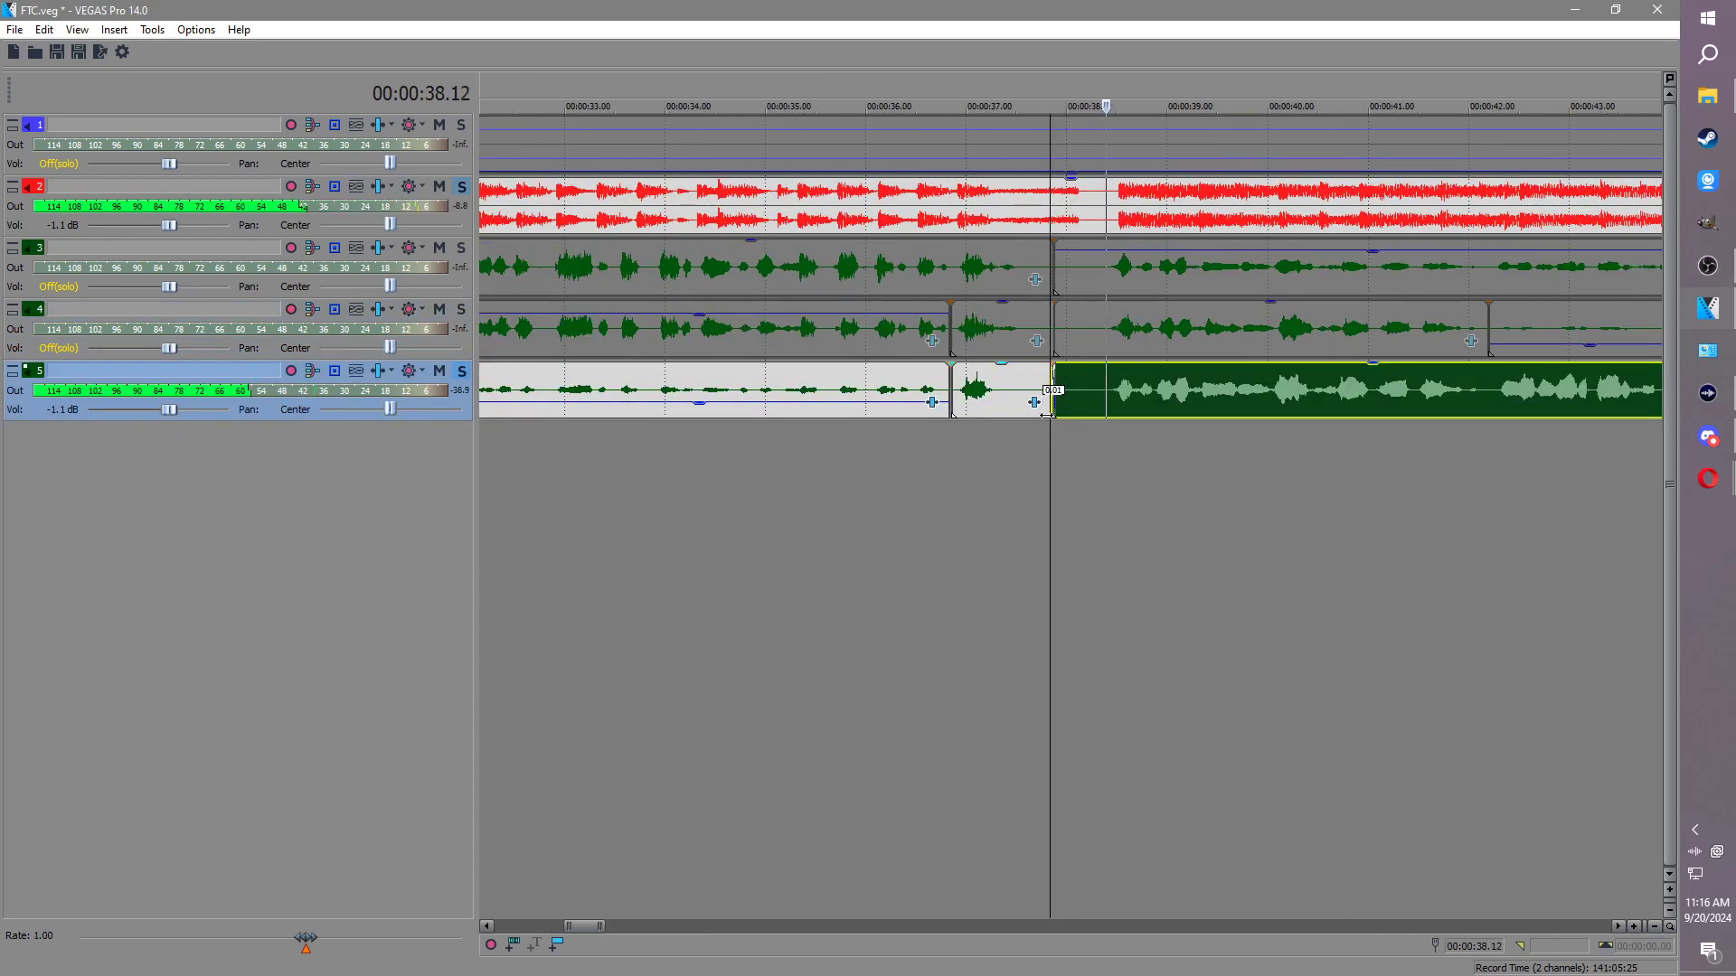
# Step: Split track 5 at about 00:00:45 and 00:00:42, and slightly lower the gain of the piece between the splits
pyautogui.click(1385, 384)
pyautogui.press('s')
pyautogui.click(1218, 391)
pyautogui.press('s')
pyautogui.click(1290, 384)
pyautogui.moveTo(1271, 367); pyautogui.dragTo(1272, 376)
pyautogui.scroll(-1, 1322, 396)
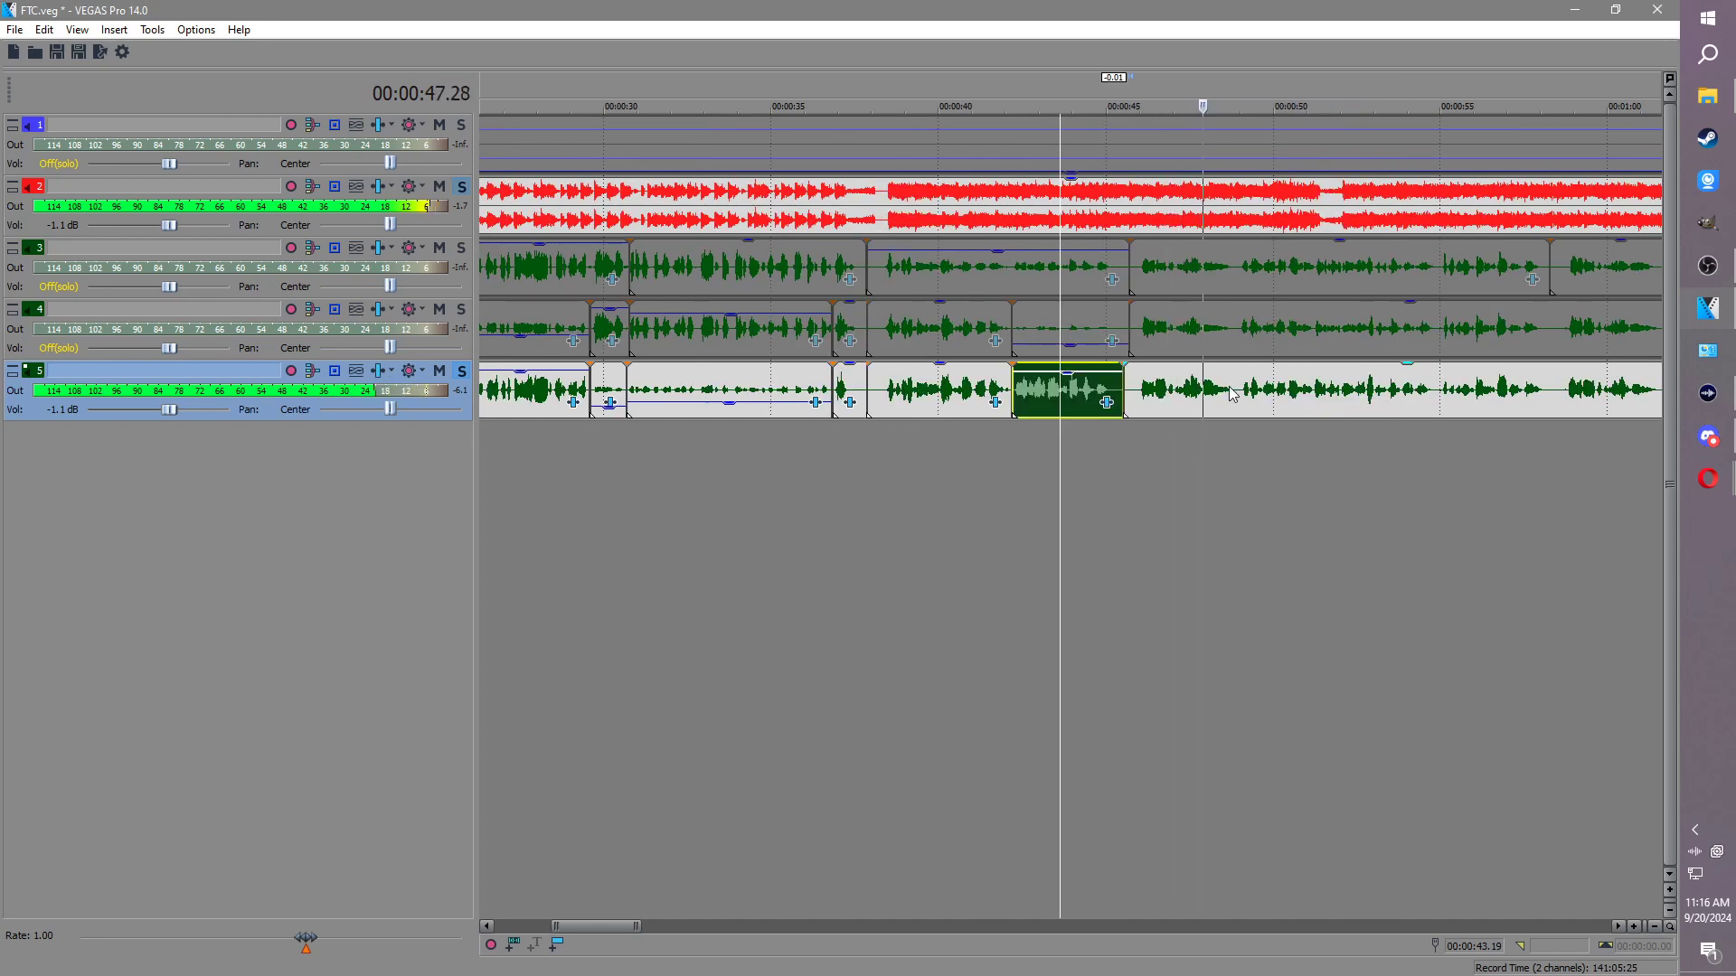
# Step: Split track 4 at 00:00:48.26 and lower the gain of the piece between 00:00:45.21 and that split
pyautogui.click(1235, 330)
pyautogui.press('s')
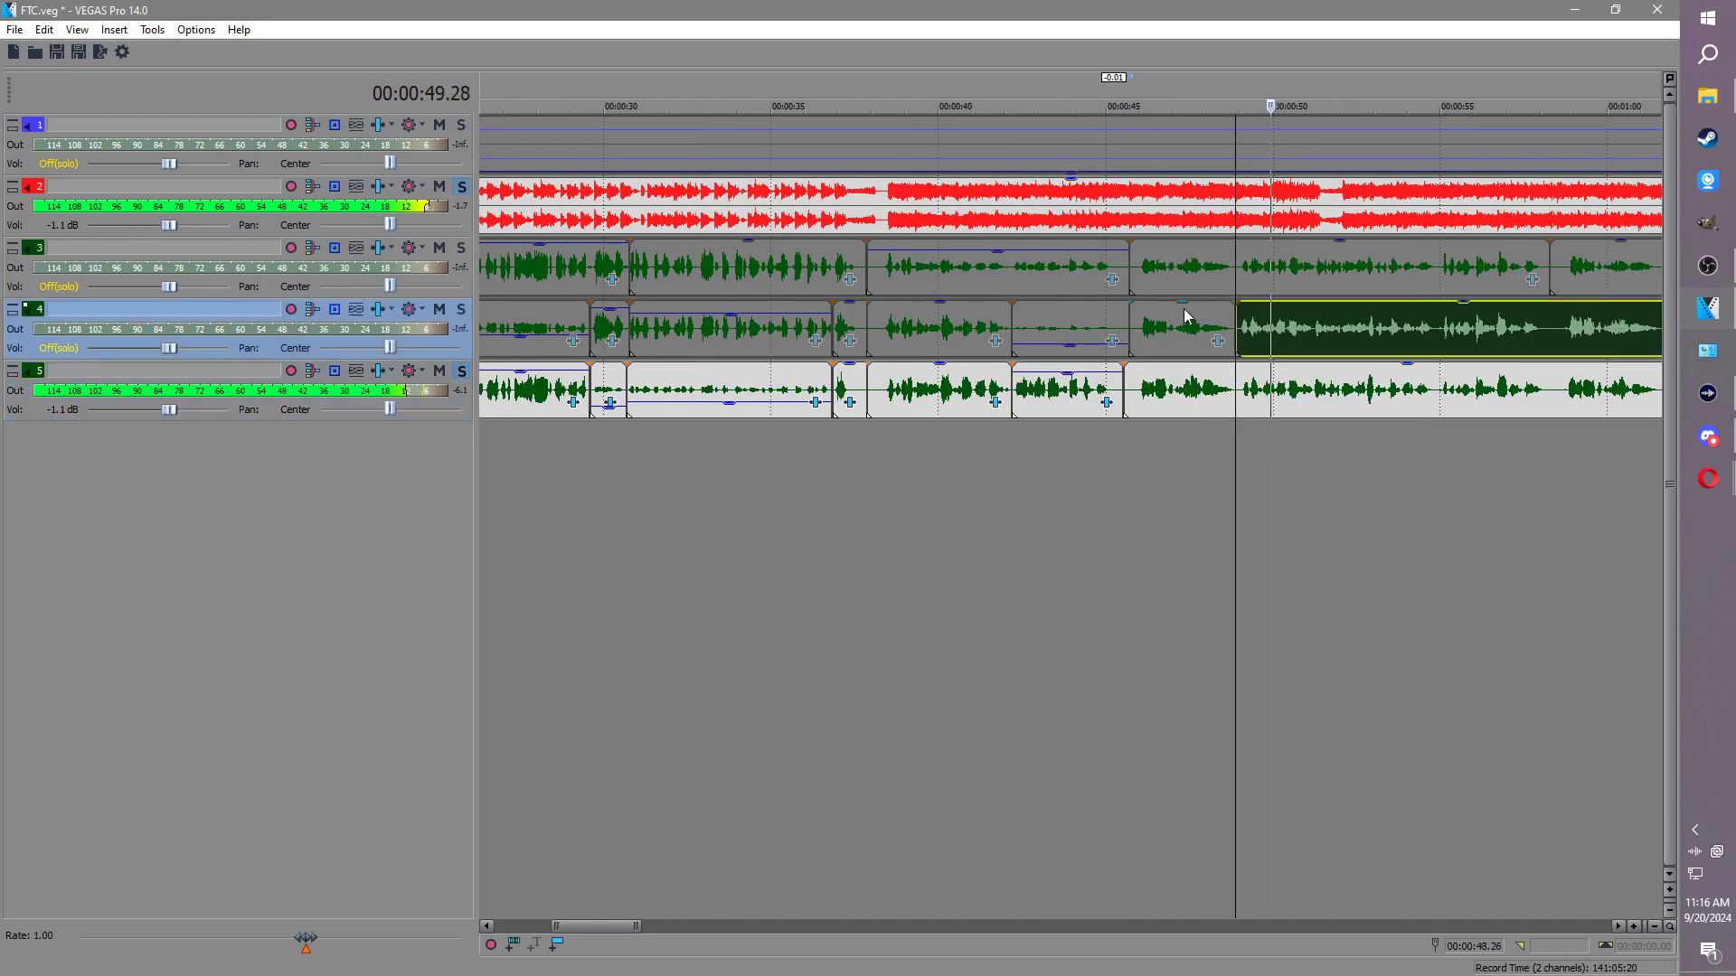
pyautogui.click(1177, 306)
pyautogui.moveTo(1174, 312); pyautogui.dragTo(1173, 318)
pyautogui.scroll(-1, 1453, 402)
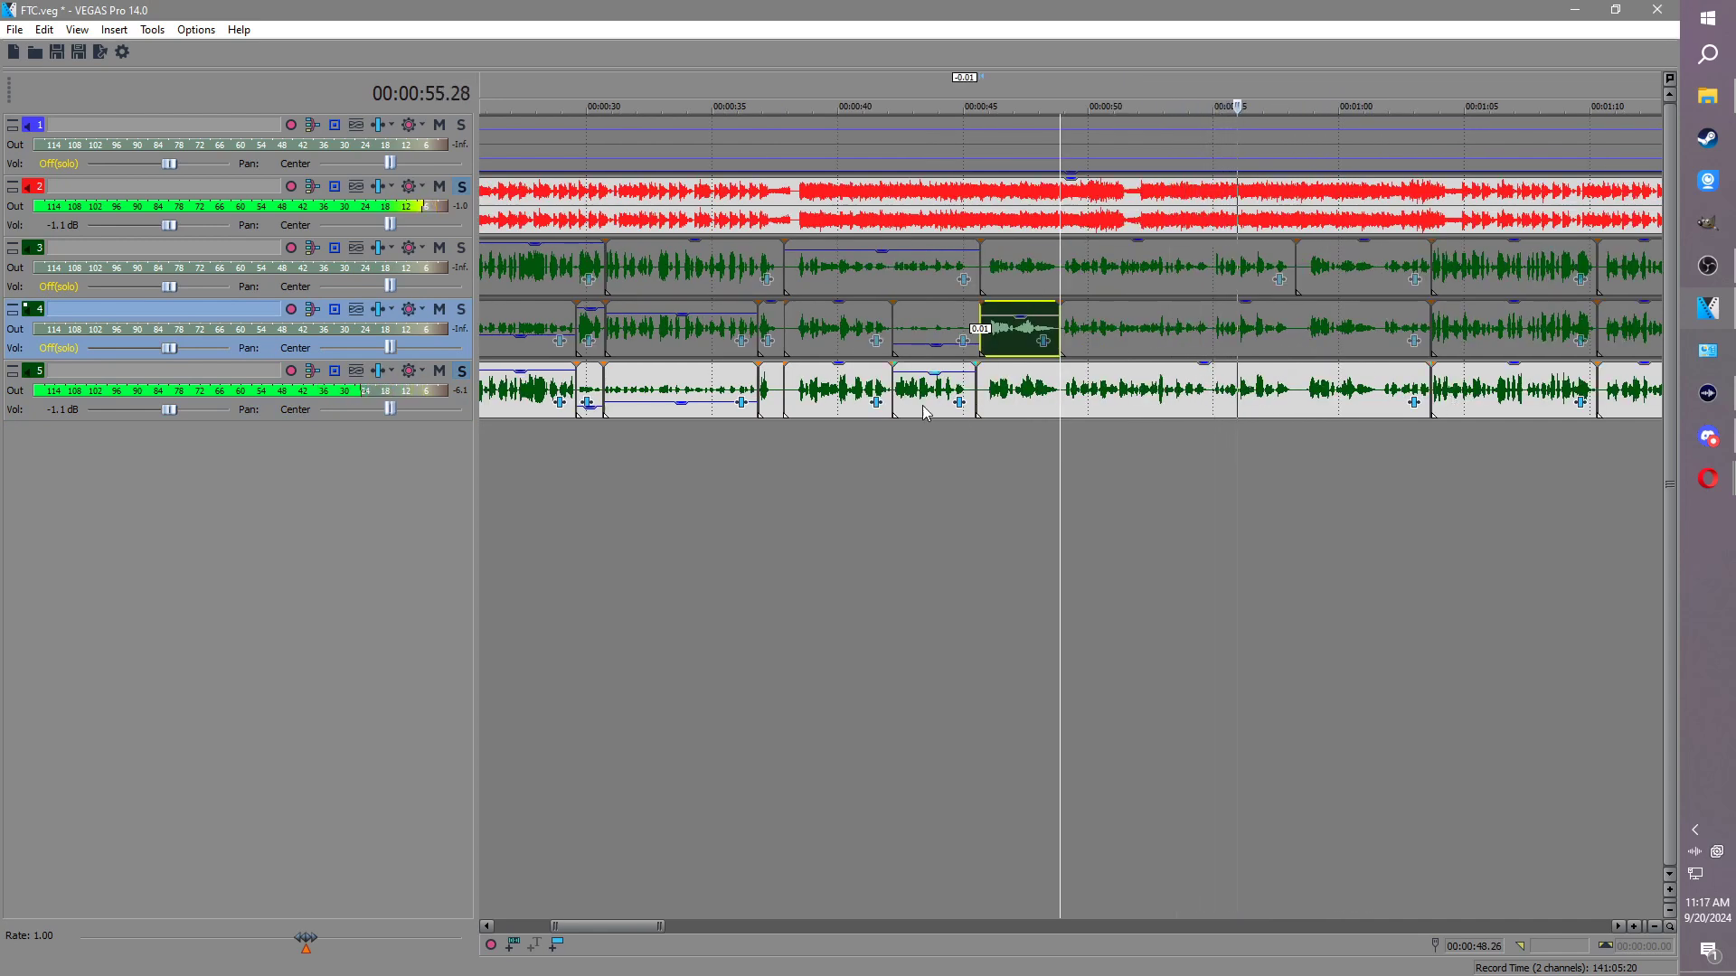
# Step: Listen to the rest of track 5's fourth section and stop playback at 00:01:03.20
pyautogui.click(1327, 416)
pyautogui.scroll(3, 1327, 416)
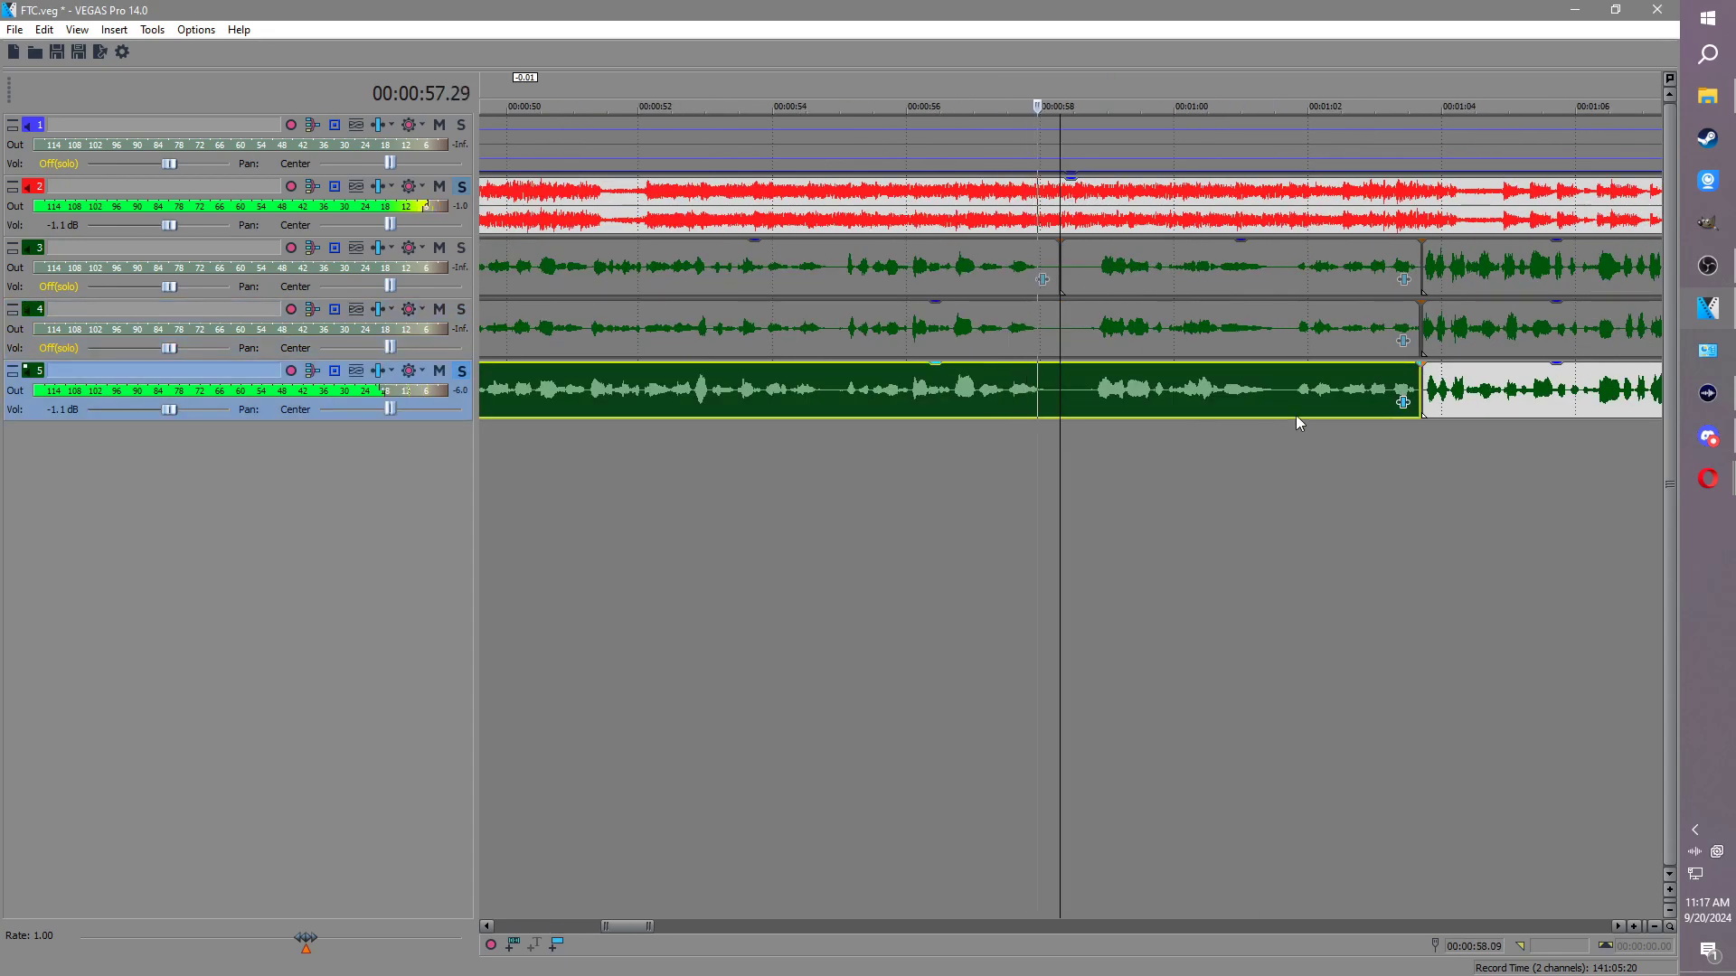
pyautogui.scroll(2, 1245, 425)
pyautogui.scroll(-2, 1253, 425)
pyautogui.scroll(-3, 1348, 412)
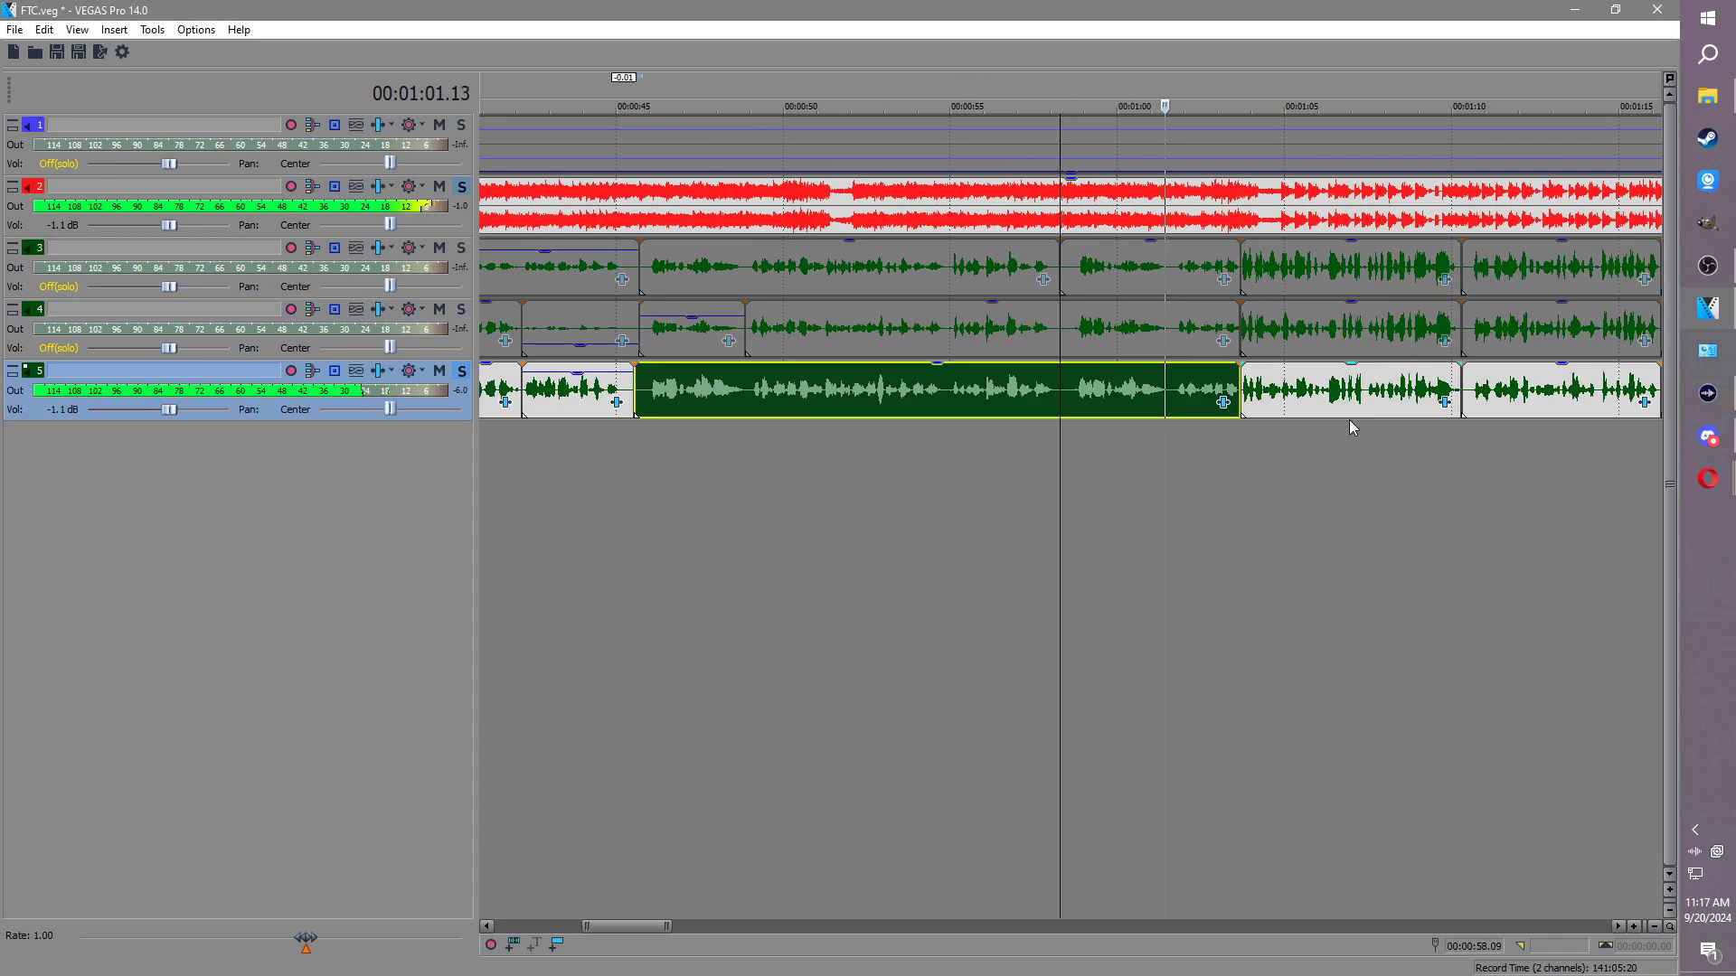
pyautogui.click(1181, 327)
pyautogui.scroll(-2, 511, 339)
pyautogui.press('space')
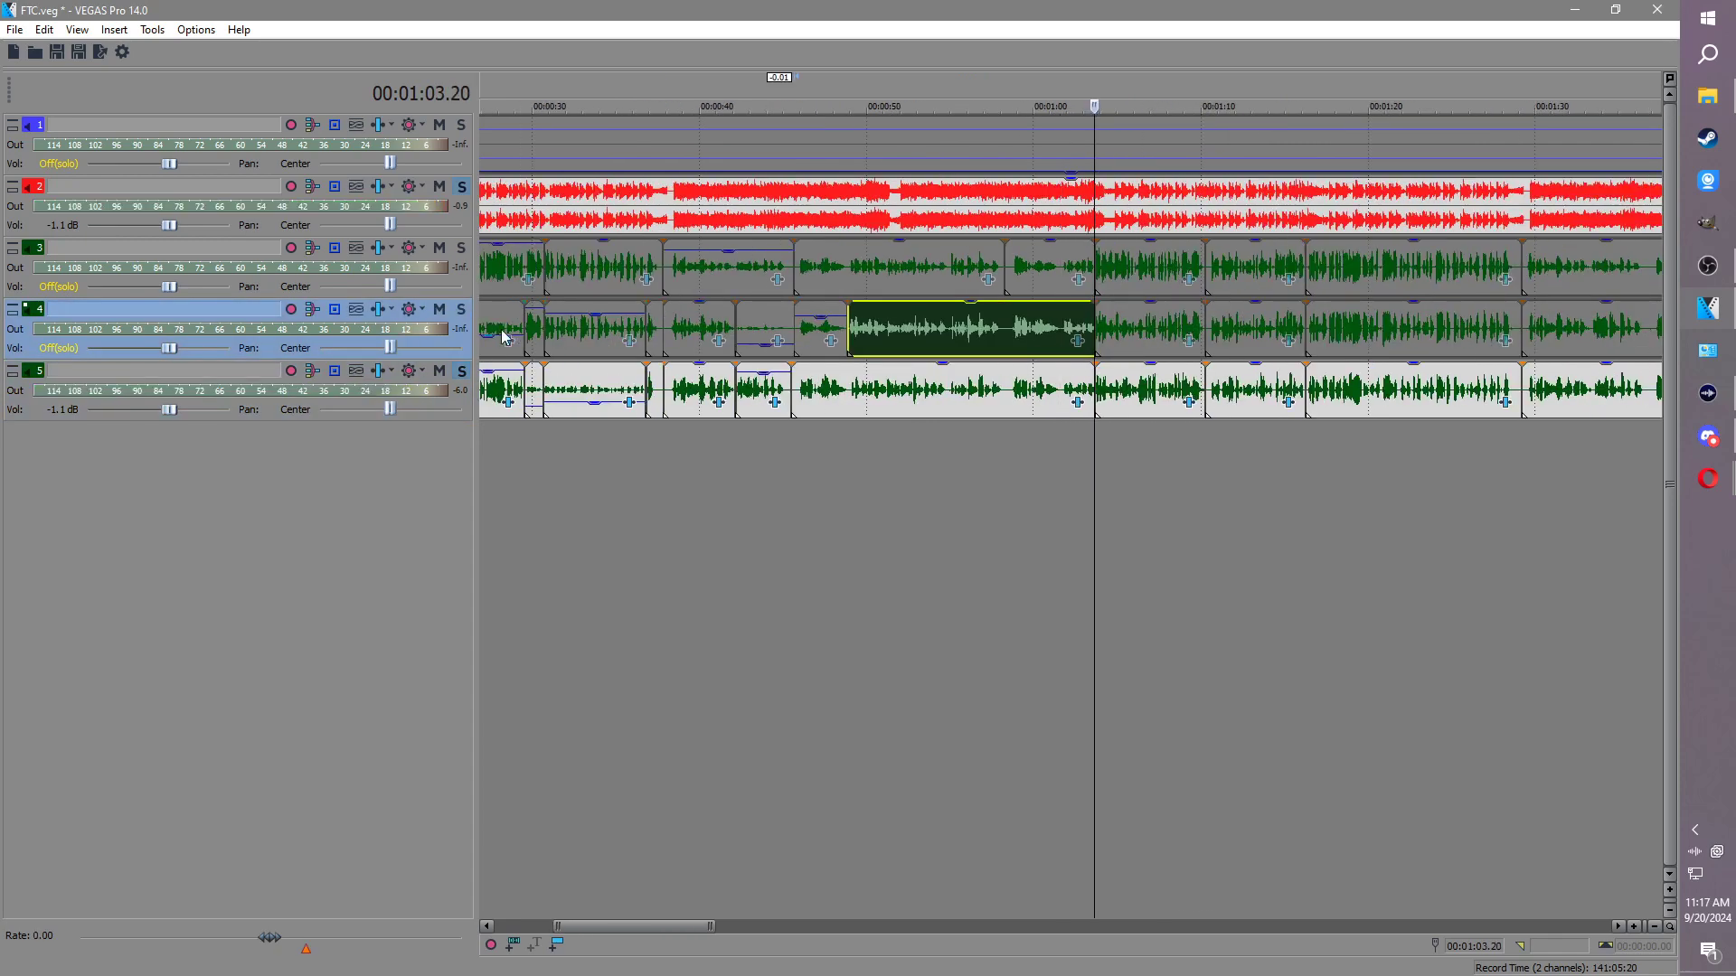
# Step: Solo vocal tracks 3 and 4 together with track 5 and save the project
pyautogui.click(461, 309)
pyautogui.click(461, 247)
pyautogui.click(797, 220)
pyautogui.hotkey('ctrl', 's')
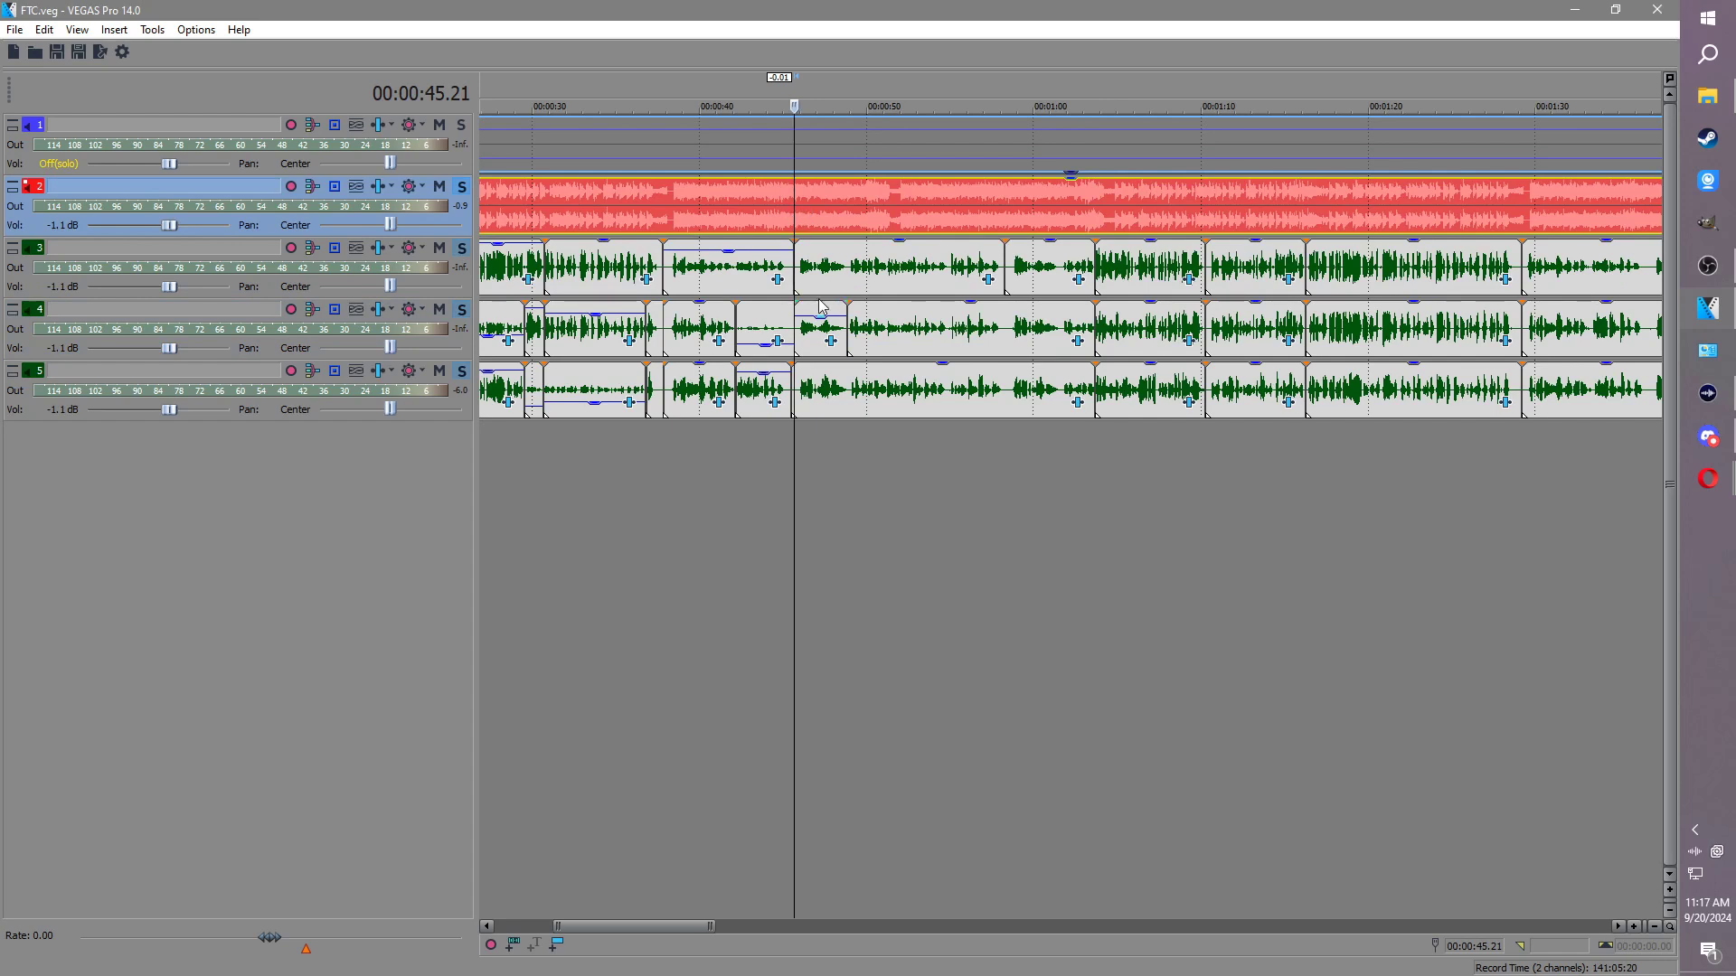
# Step: Play the combined vocals and instrumental from 00:00:37.26 to check the balance of the fourth section
pyautogui.click(663, 214)
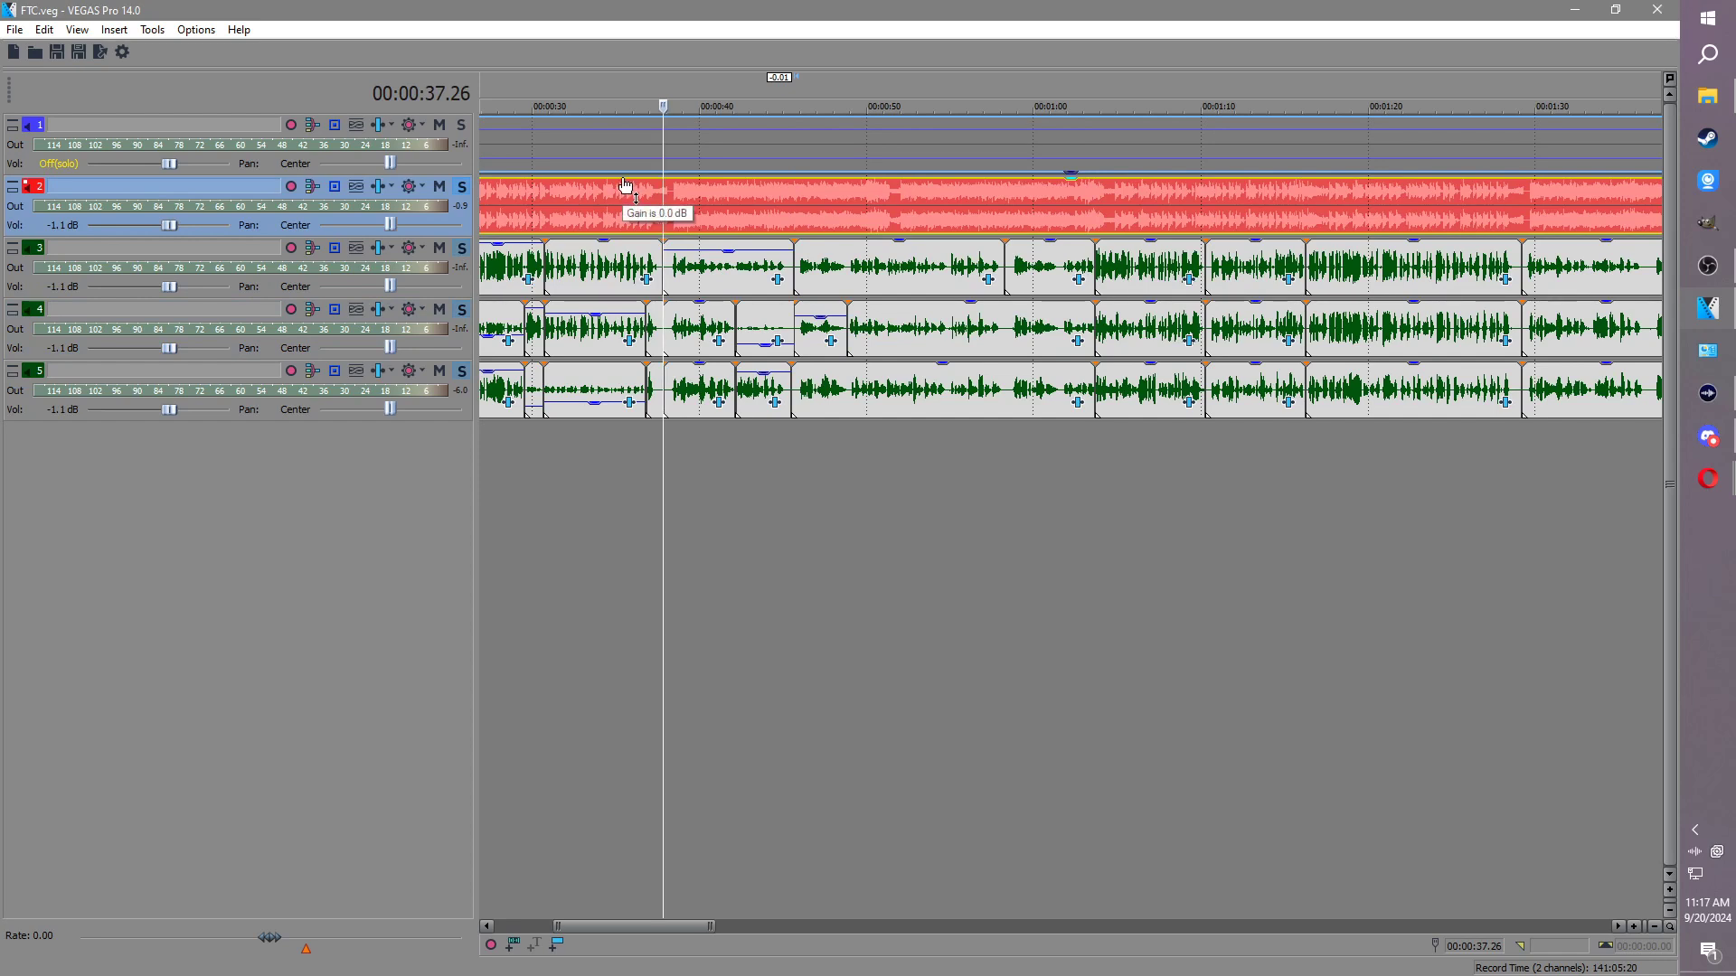
pyautogui.press('space')
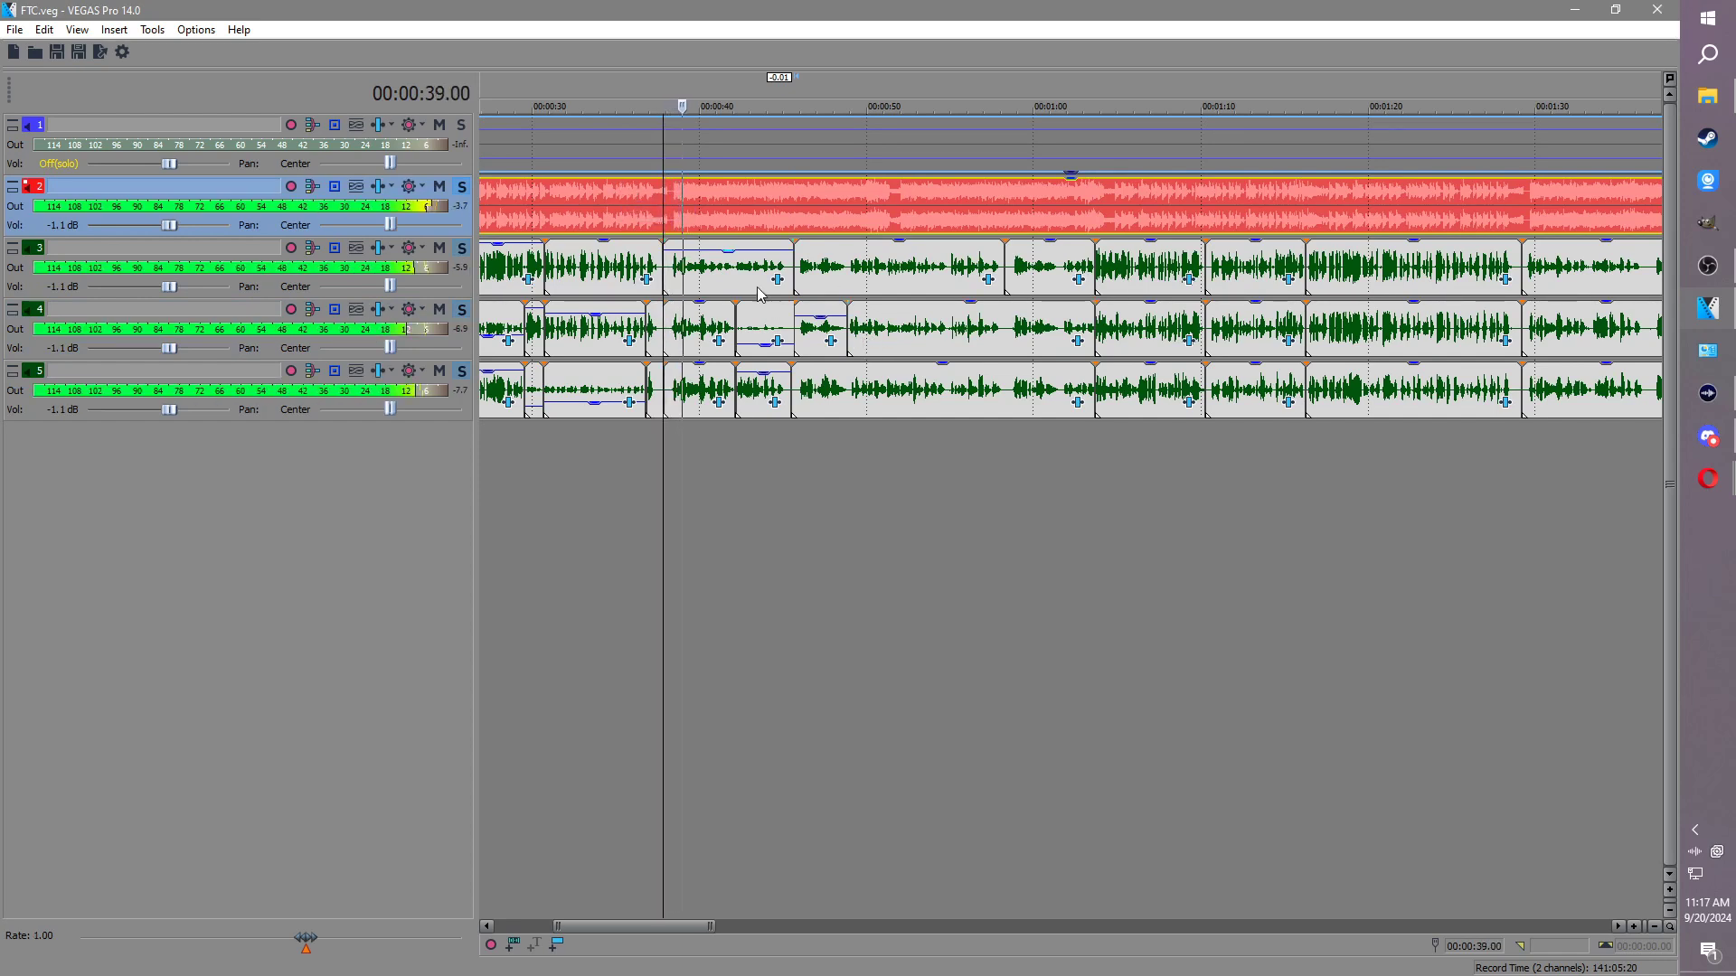
pyautogui.click(737, 219)
pyautogui.scroll(3, 737, 220)
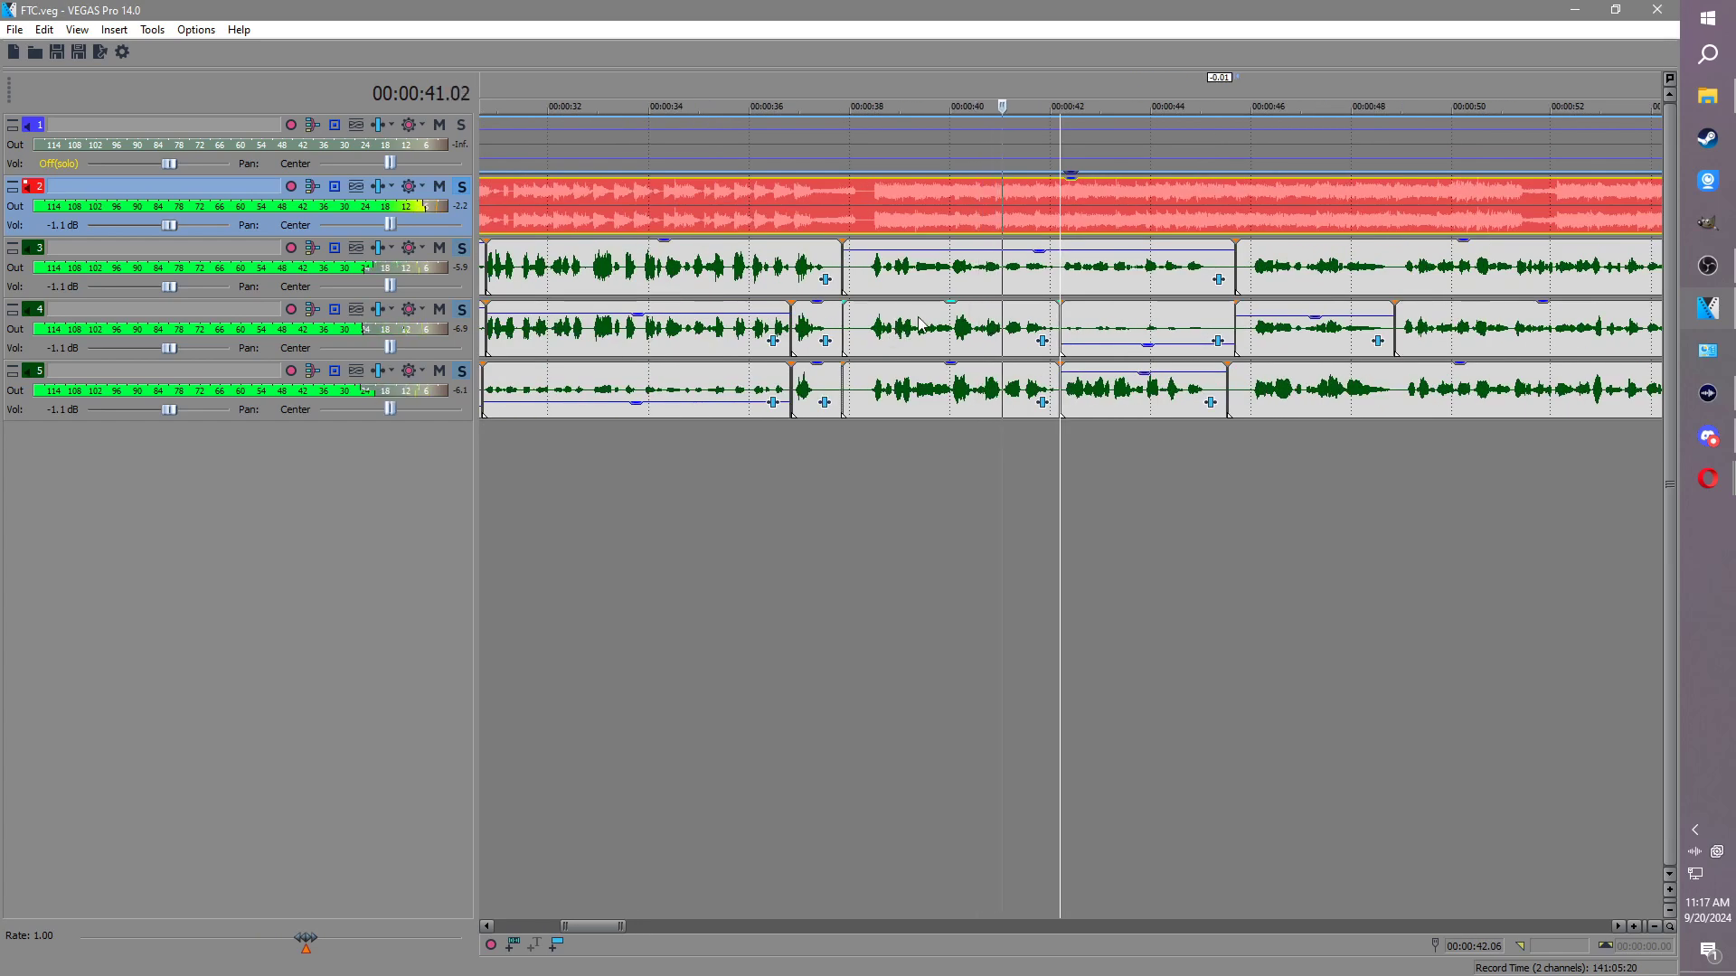
# Step: Set the reverb on track 3's clip ending at 00:00:45.21 to Live ambience with room size 53.5 and liveliness 23
pyautogui.click(1218, 280)
pyautogui.moveTo(149, 596); pyautogui.dragTo(128, 597)
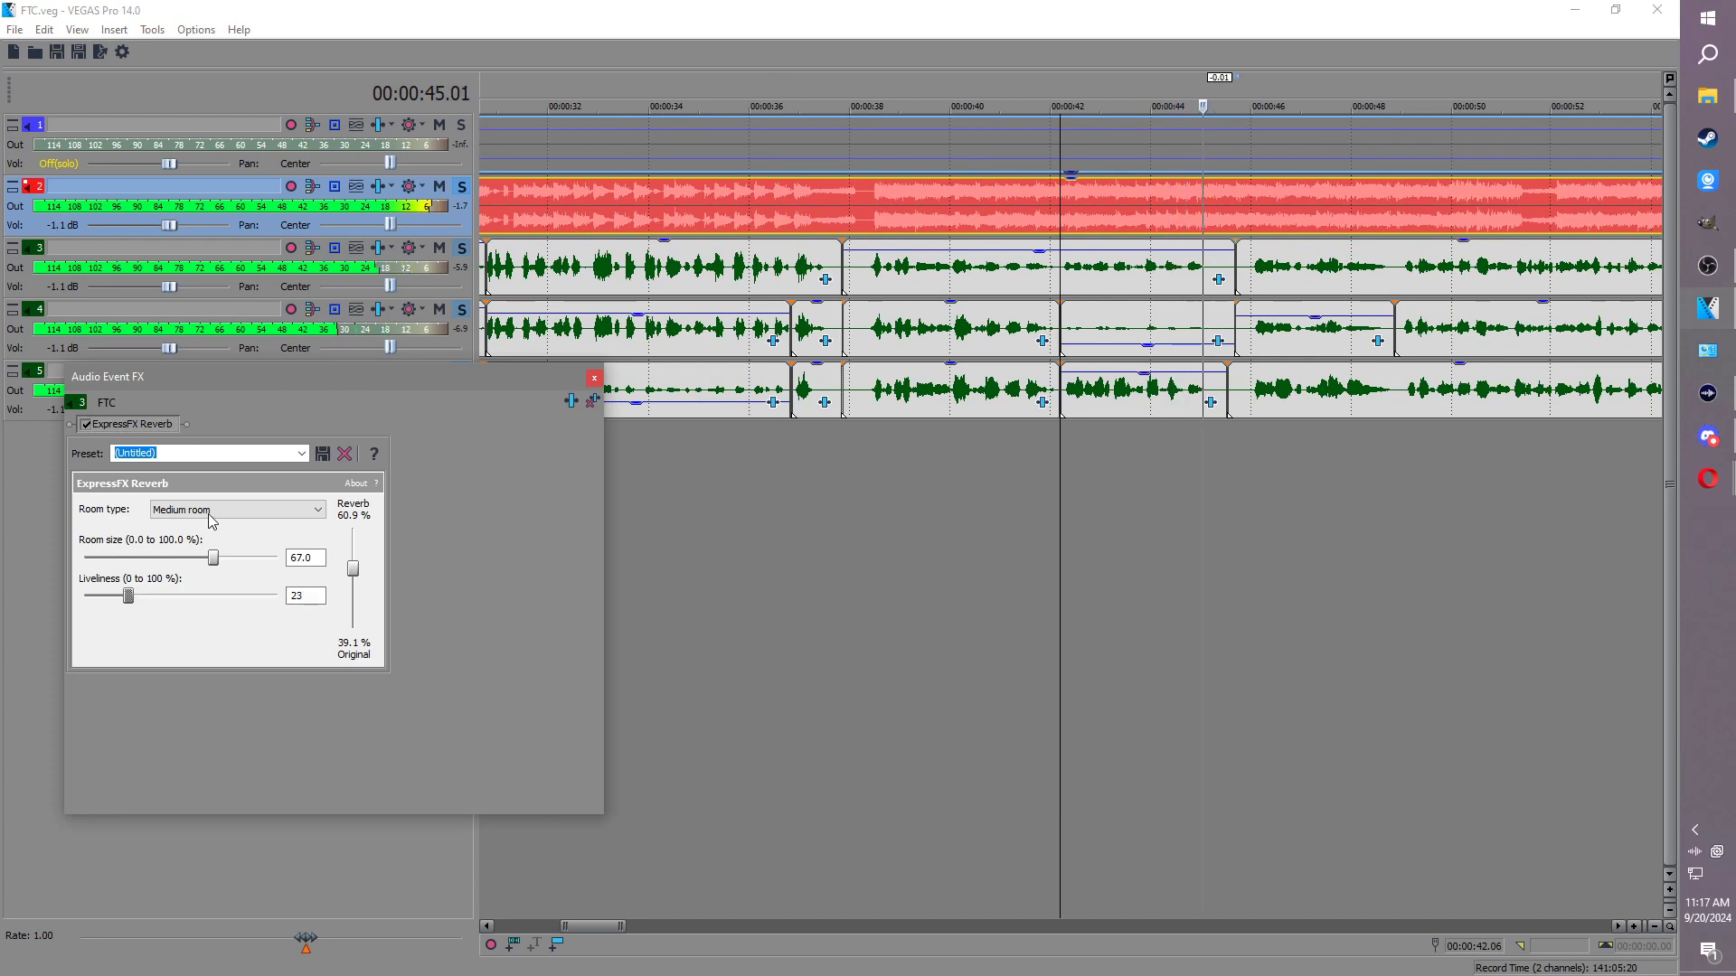
pyautogui.click(208, 515)
pyautogui.click(218, 568)
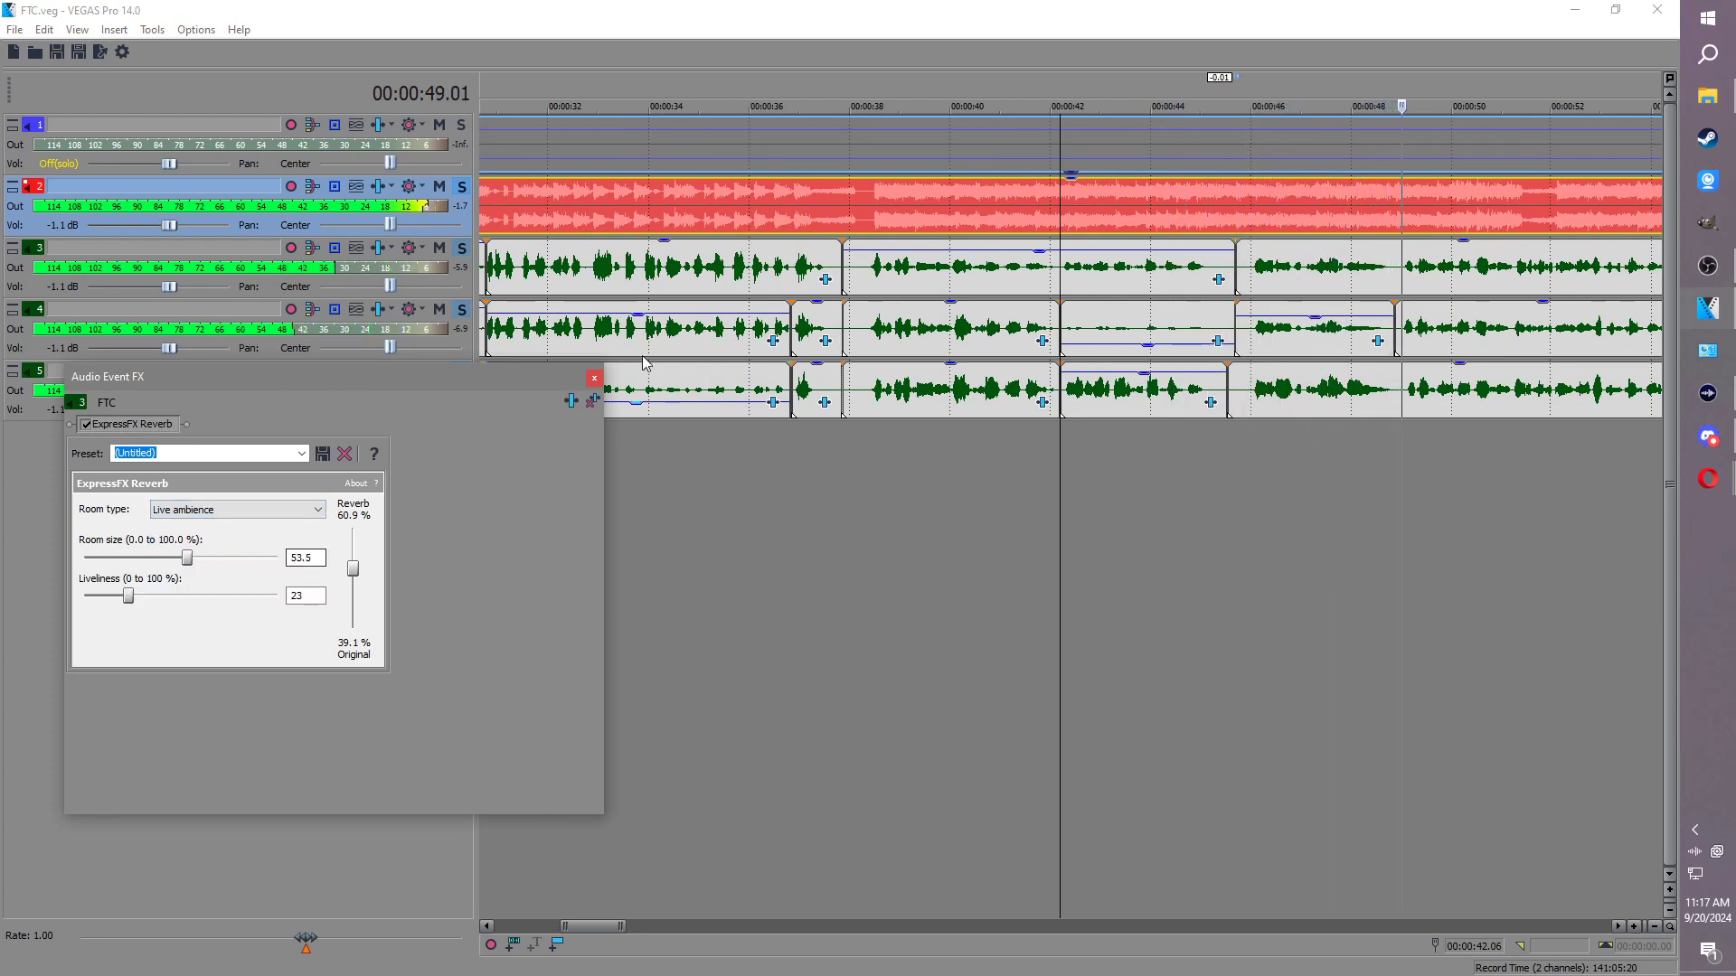
pyautogui.click(594, 378)
# Step: Set the reverb on track 5's clip ending near 00:01:03.20 to Wide open hall with room size 62.5, liveliness 33 and 60.8 % reverb
pyautogui.scroll(-2, 1398, 404)
pyautogui.scroll(-1, 1398, 404)
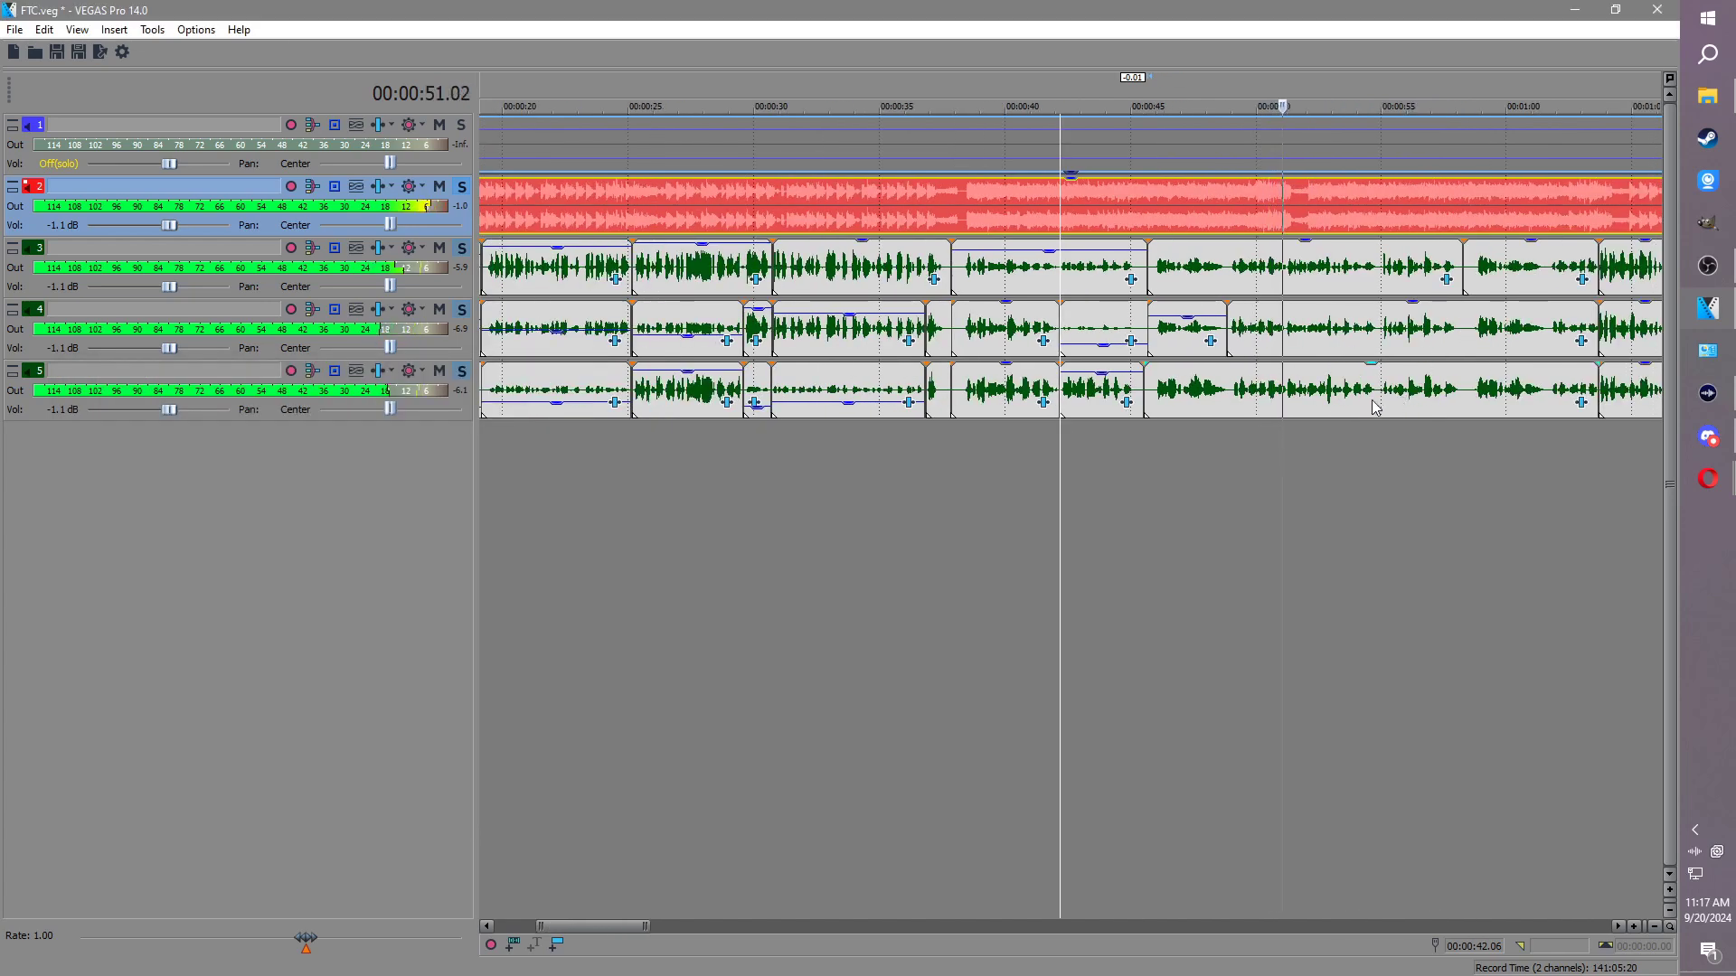
pyautogui.click(1582, 402)
pyautogui.click(237, 512)
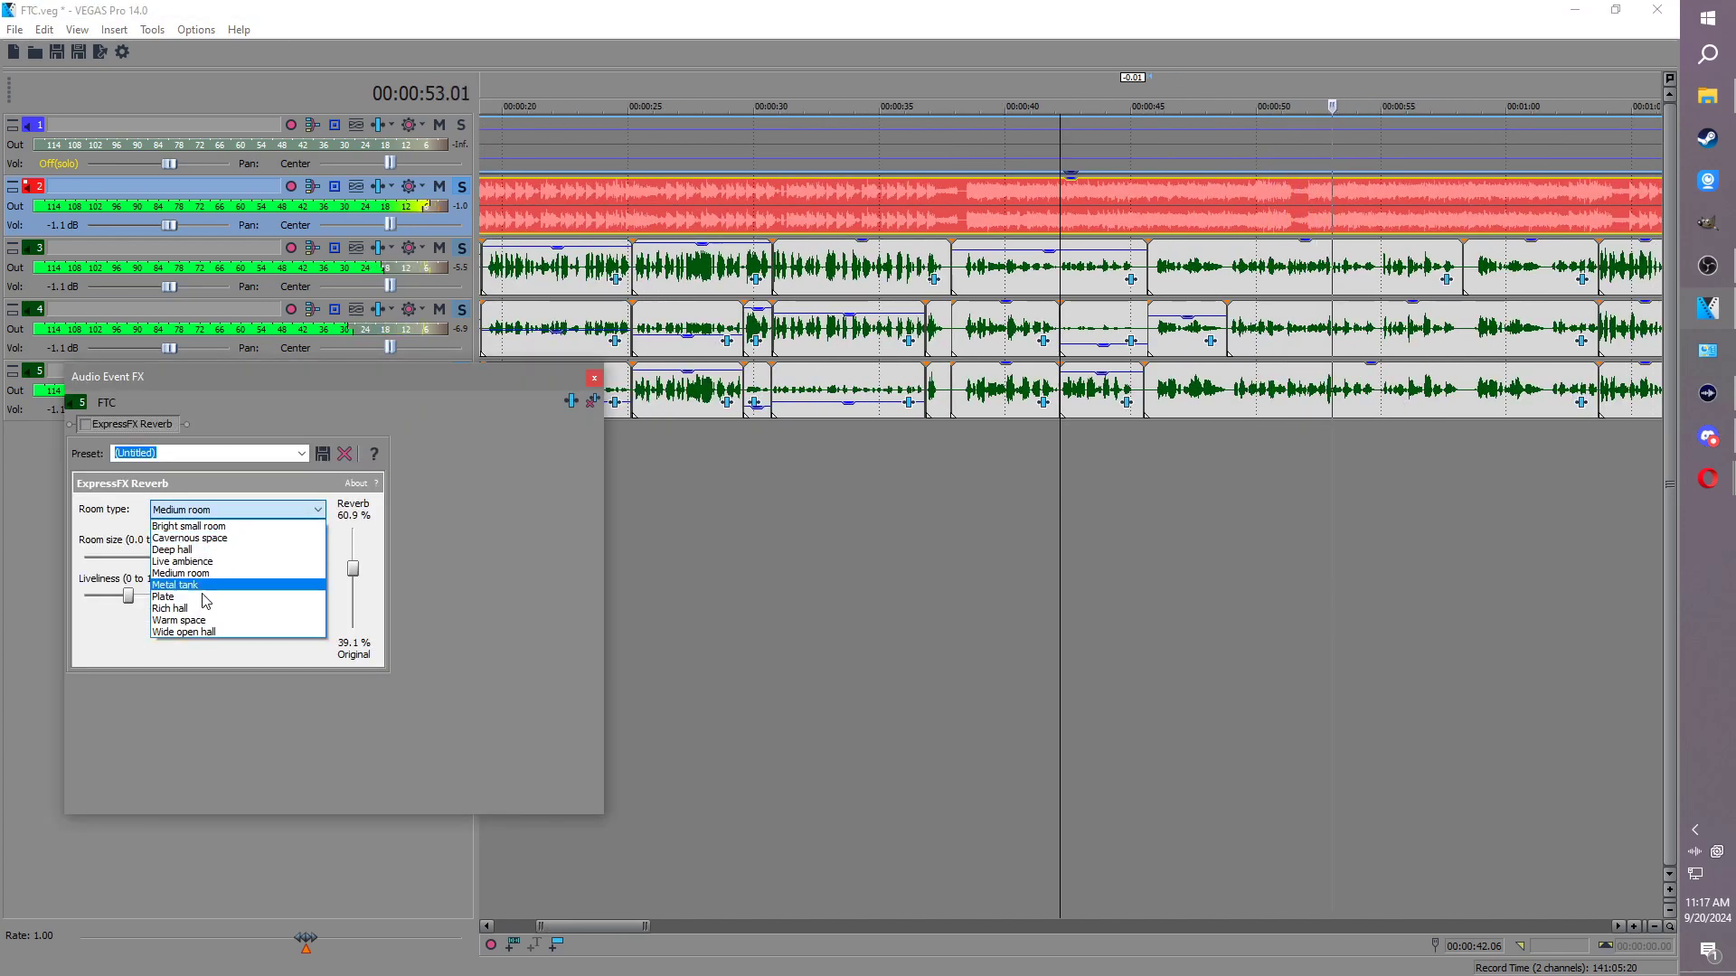
pyautogui.click(199, 637)
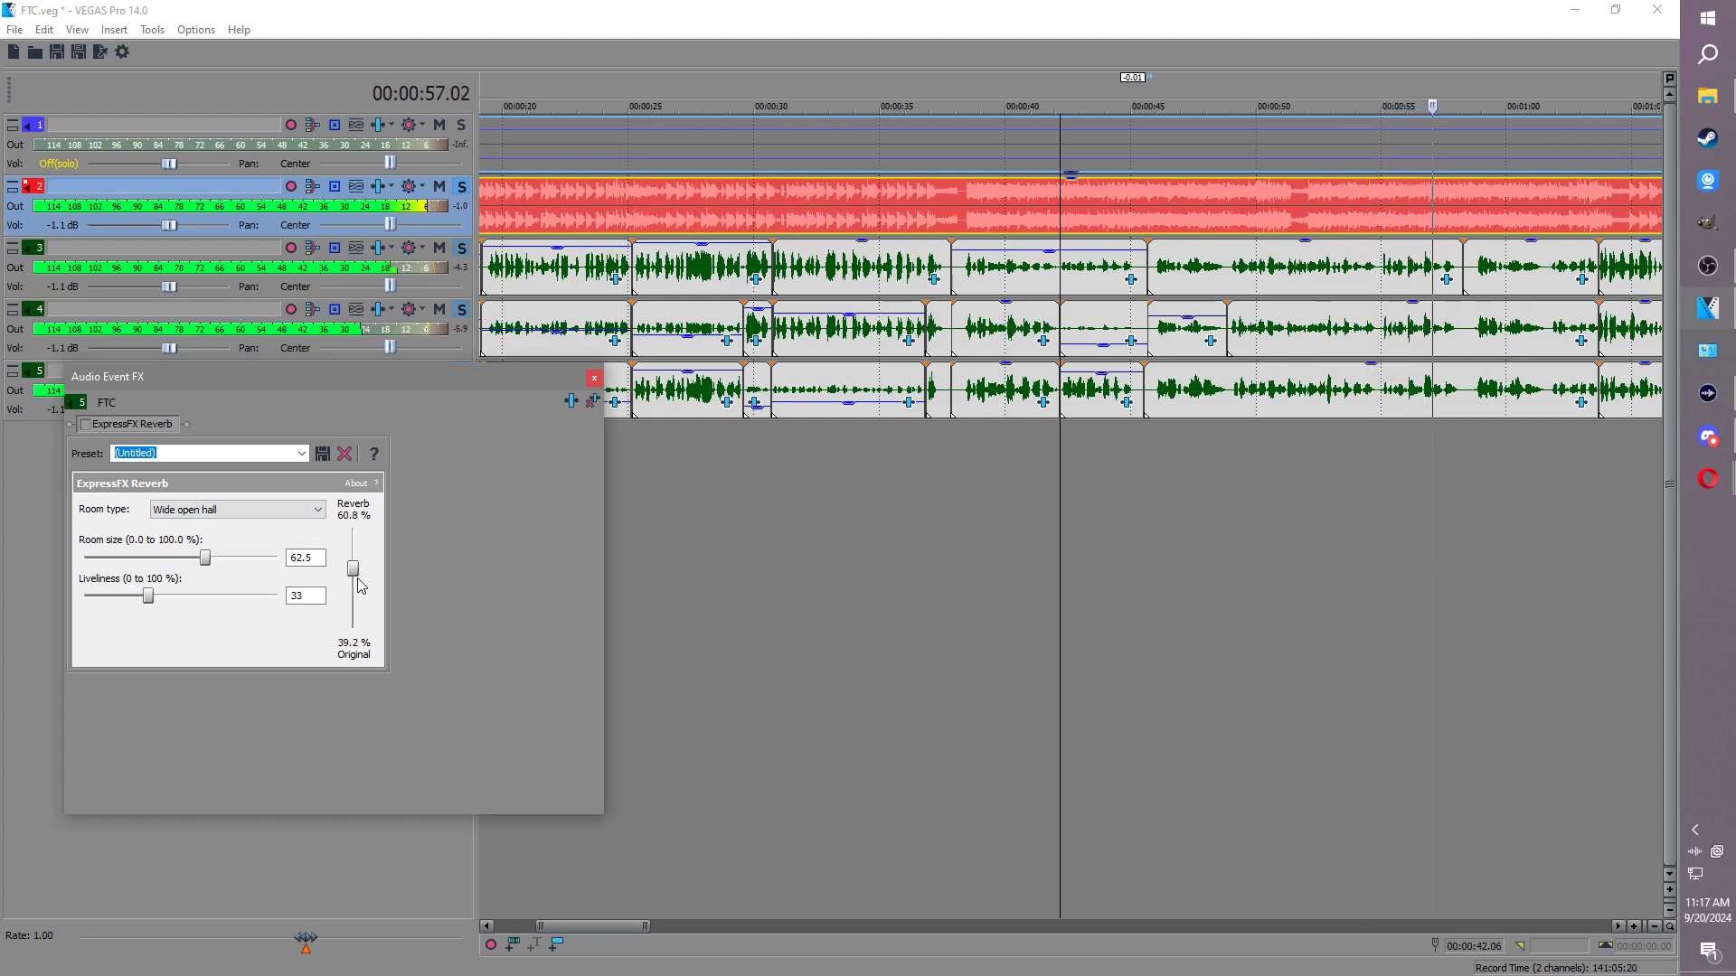
pyautogui.click(594, 378)
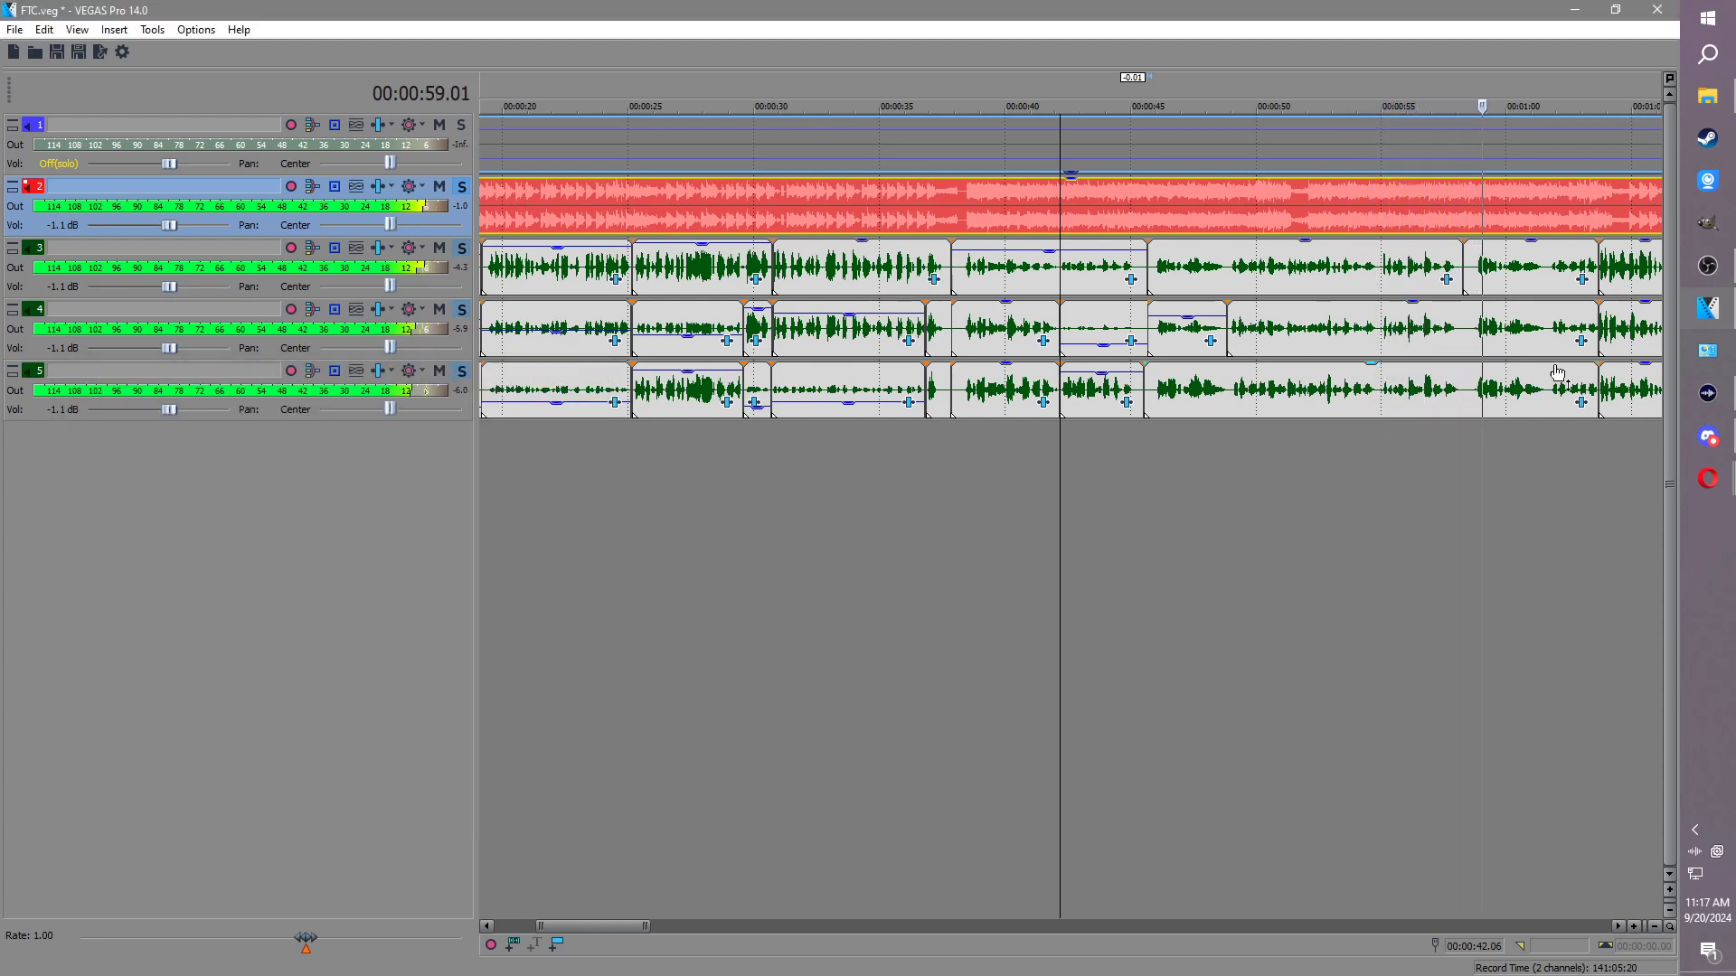
# Step: Save the project and listen to the end of the fourth section, stopping playback at 00:01:03.18
pyautogui.click(1570, 327)
pyautogui.scroll(2, 1254, 402)
pyautogui.hotkey('ctrl', 's')
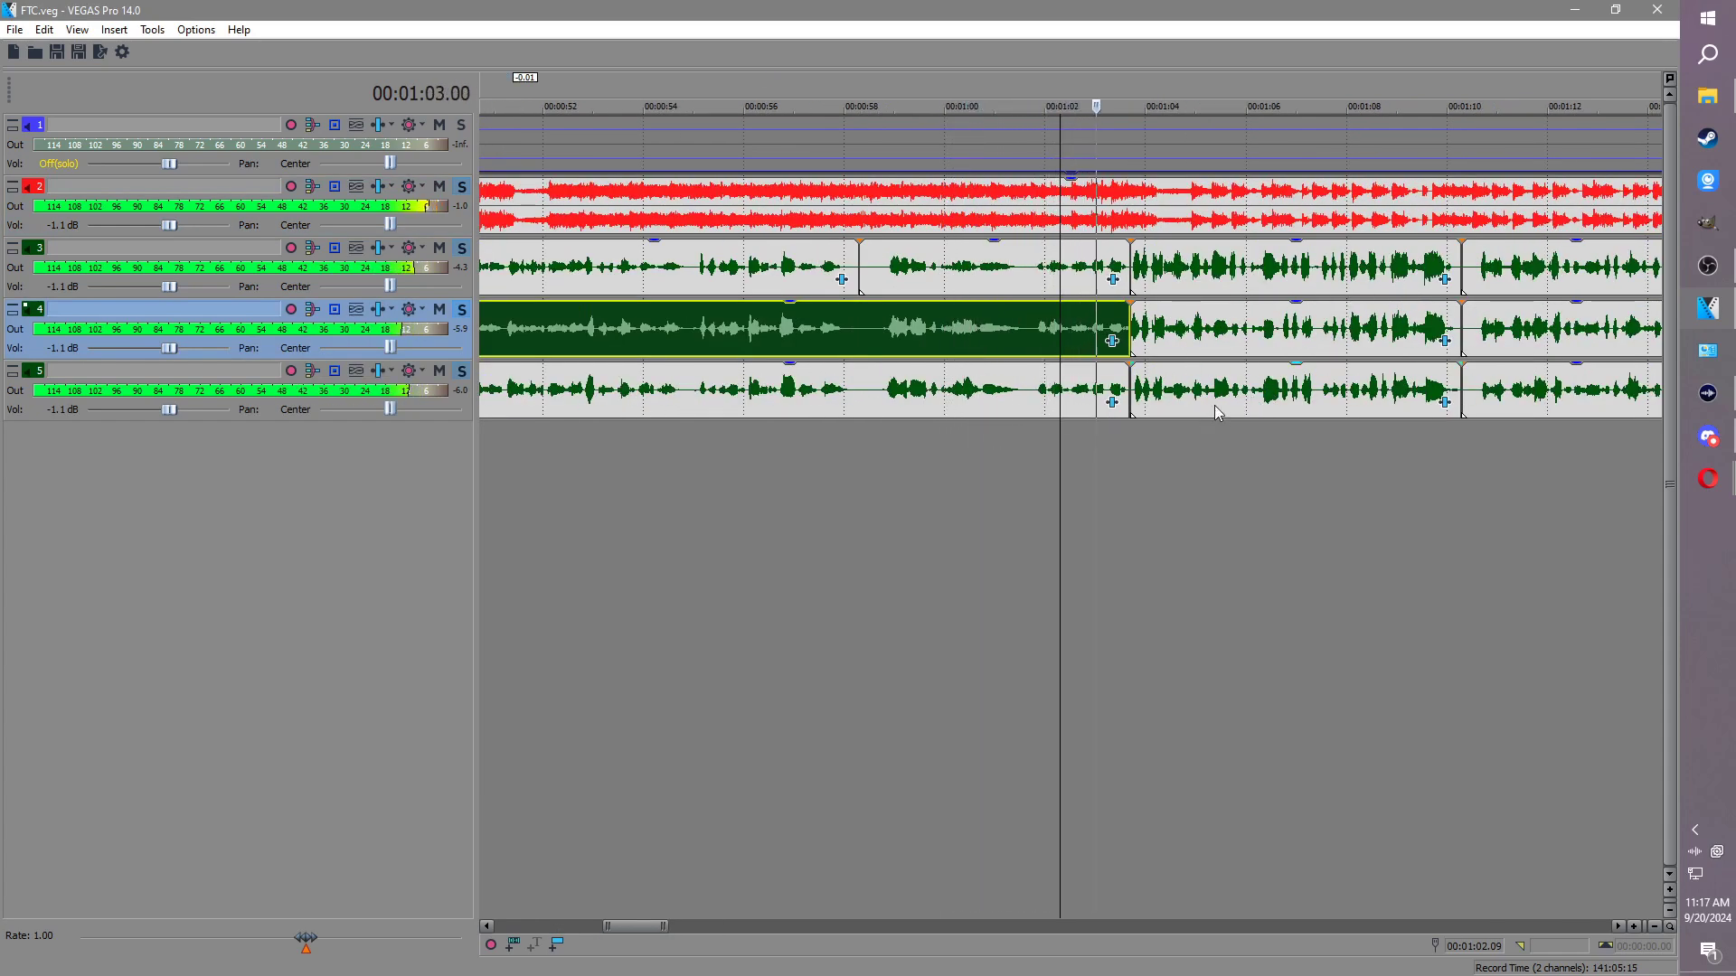
pyautogui.press('Return')
# Step: Remove the solo from tracks 5 and 4 and play track 3's fifth section with the instrumental
pyautogui.click(464, 372)
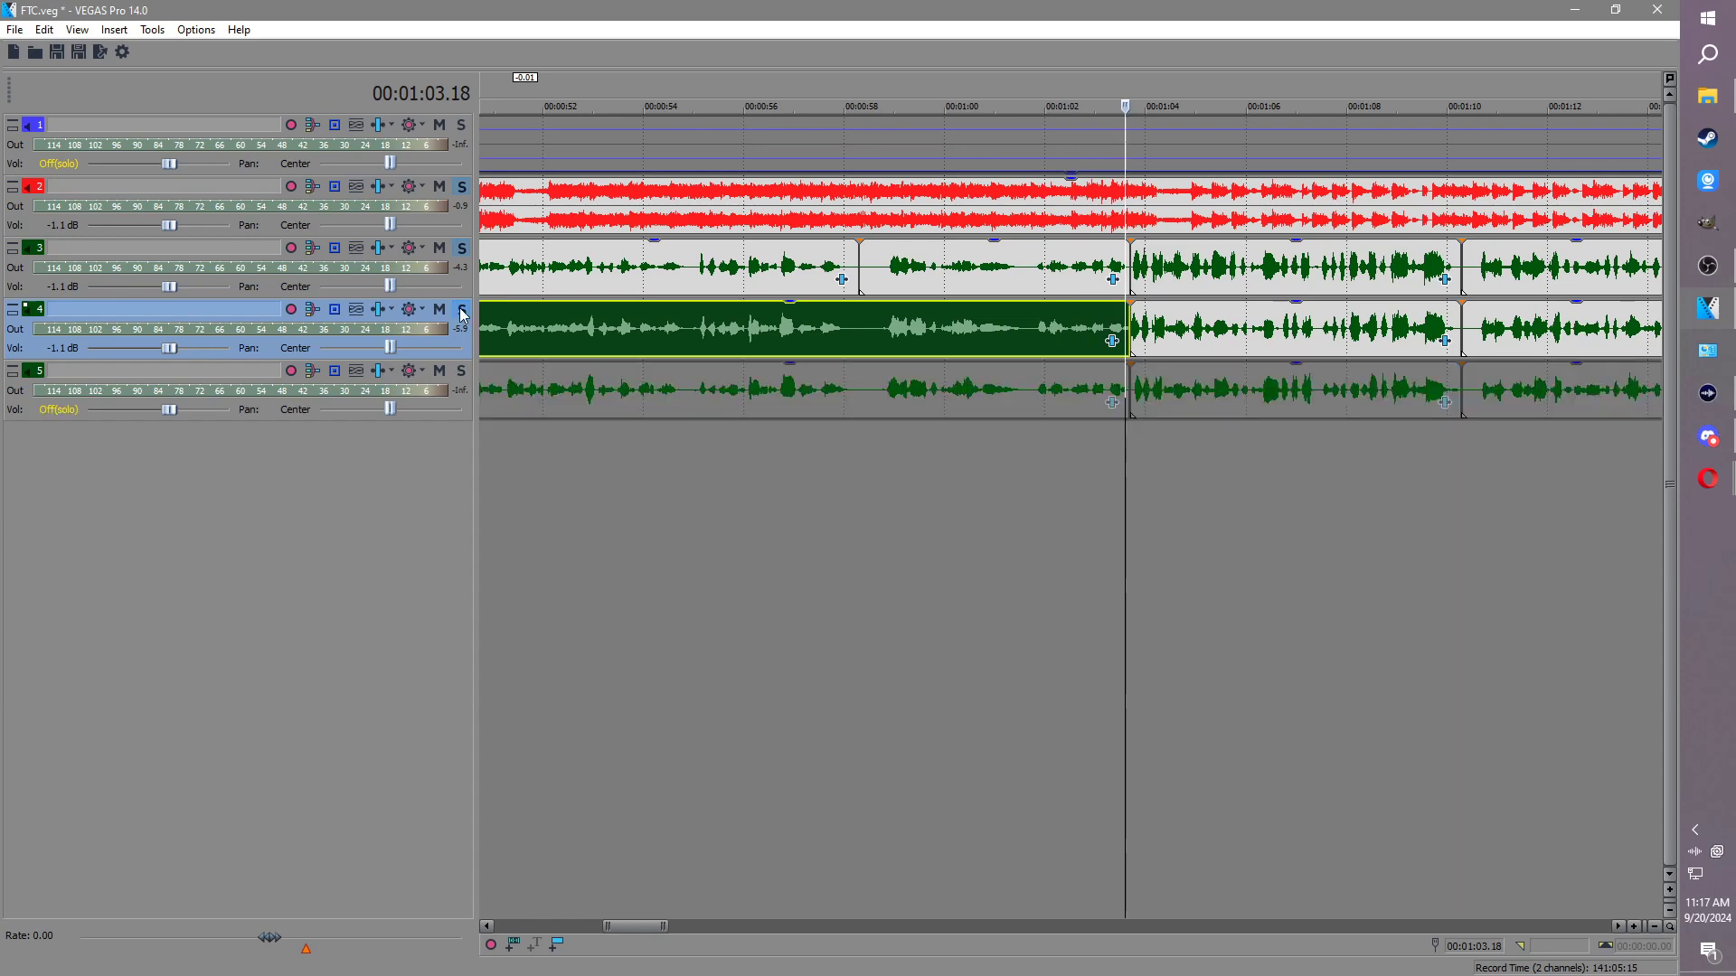
pyautogui.click(462, 310)
pyautogui.click(1137, 205)
pyautogui.press('space')
pyautogui.scroll(2, 1354, 333)
pyautogui.scroll(-3, 1353, 332)
pyautogui.click(1255, 268)
pyautogui.scroll(3, 1006, 260)
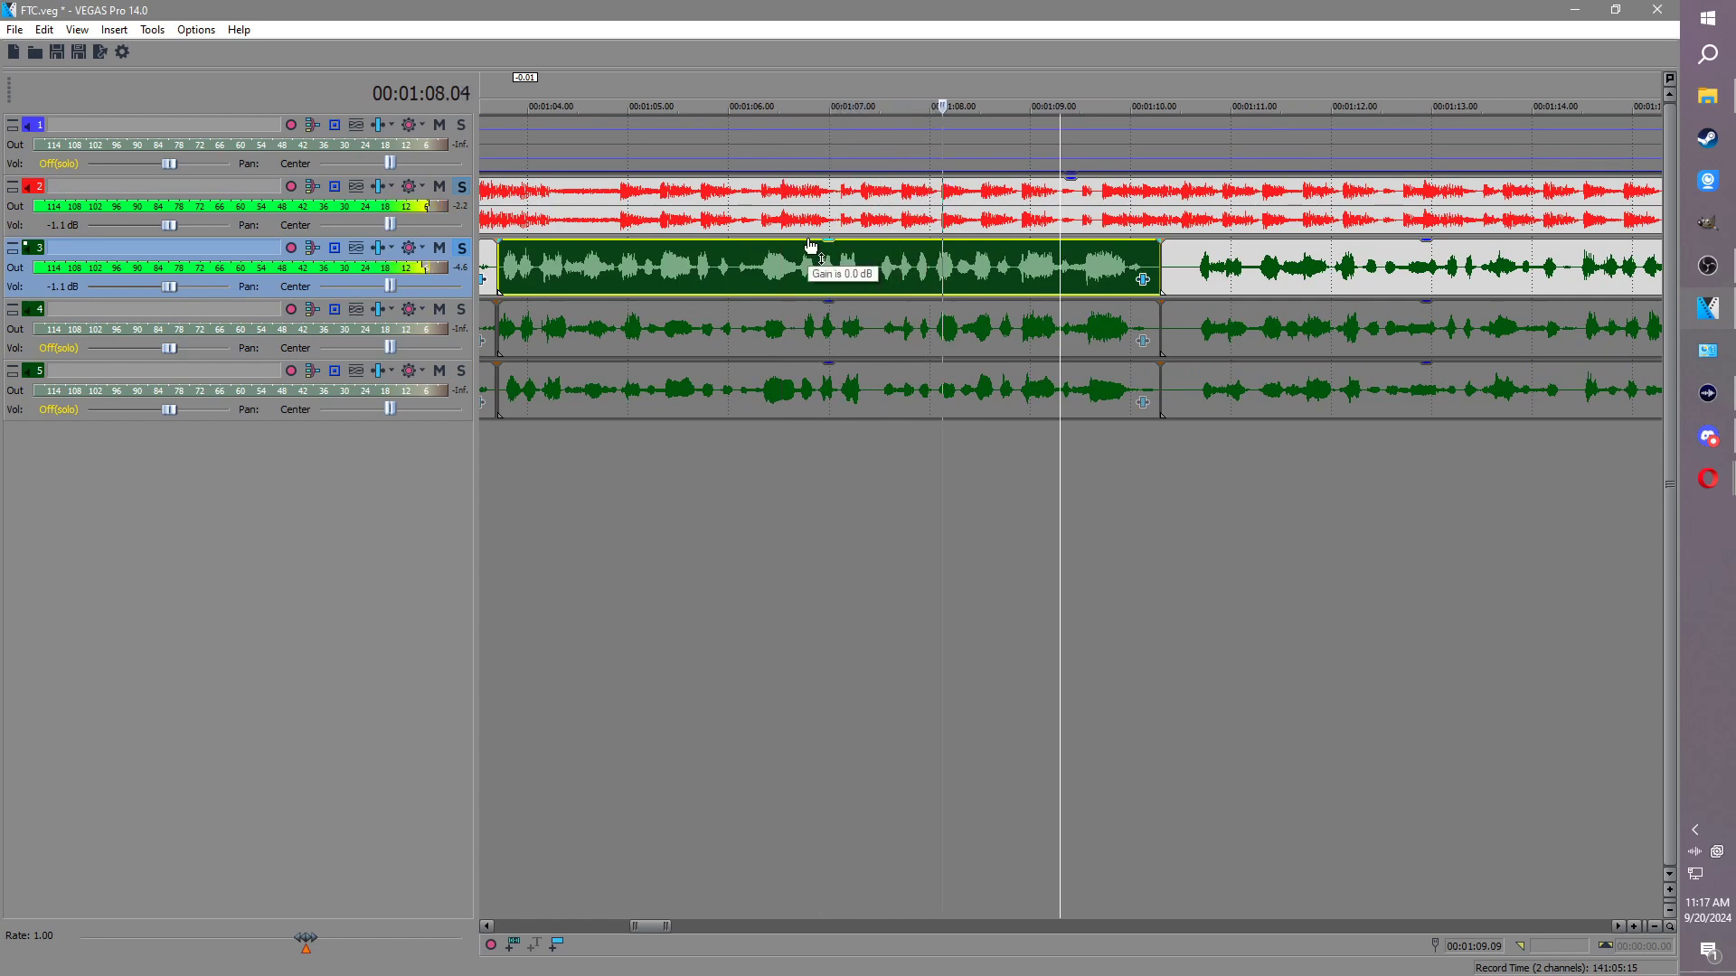
# Step: Split track 3's clip at 00:01:08.26, slightly lower the gain before the split and restore full gain after it
pyautogui.press('Return')
pyautogui.moveTo(794, 242); pyautogui.dragTo(796, 250)
pyautogui.click(1016, 267)
pyautogui.press('s')
pyautogui.click(1037, 260)
pyautogui.moveTo(1037, 251); pyautogui.dragTo(1037, 241)
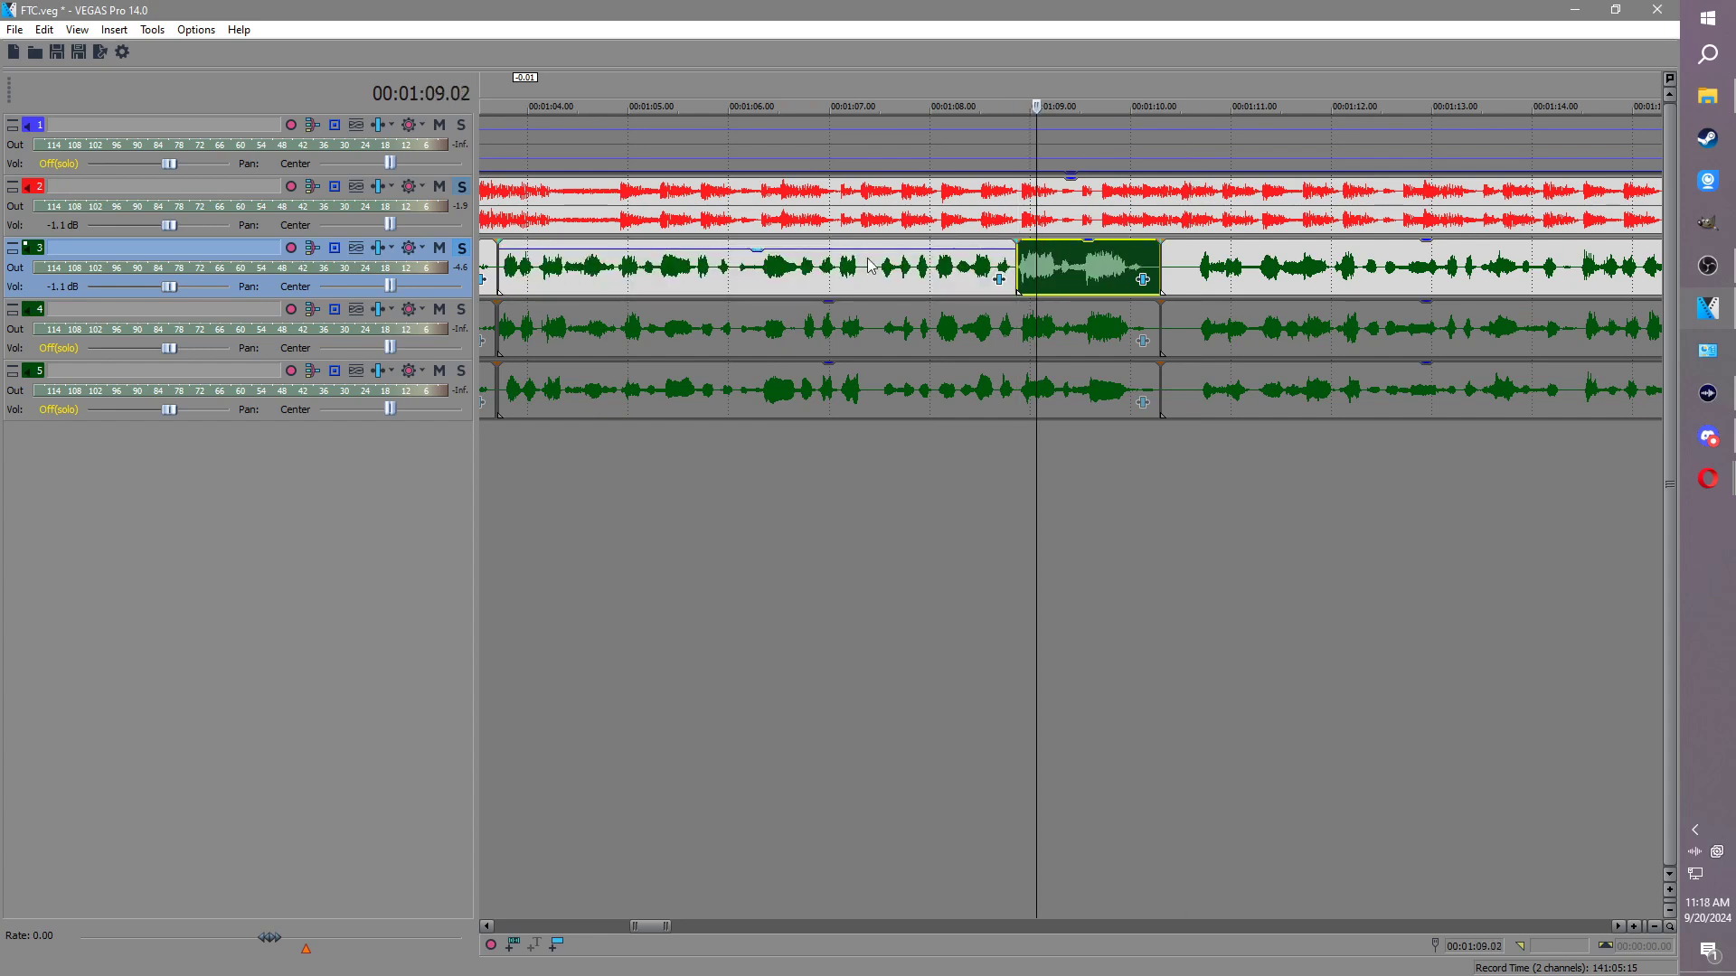
pyautogui.click(757, 253)
pyautogui.moveTo(758, 259); pyautogui.dragTo(759, 262)
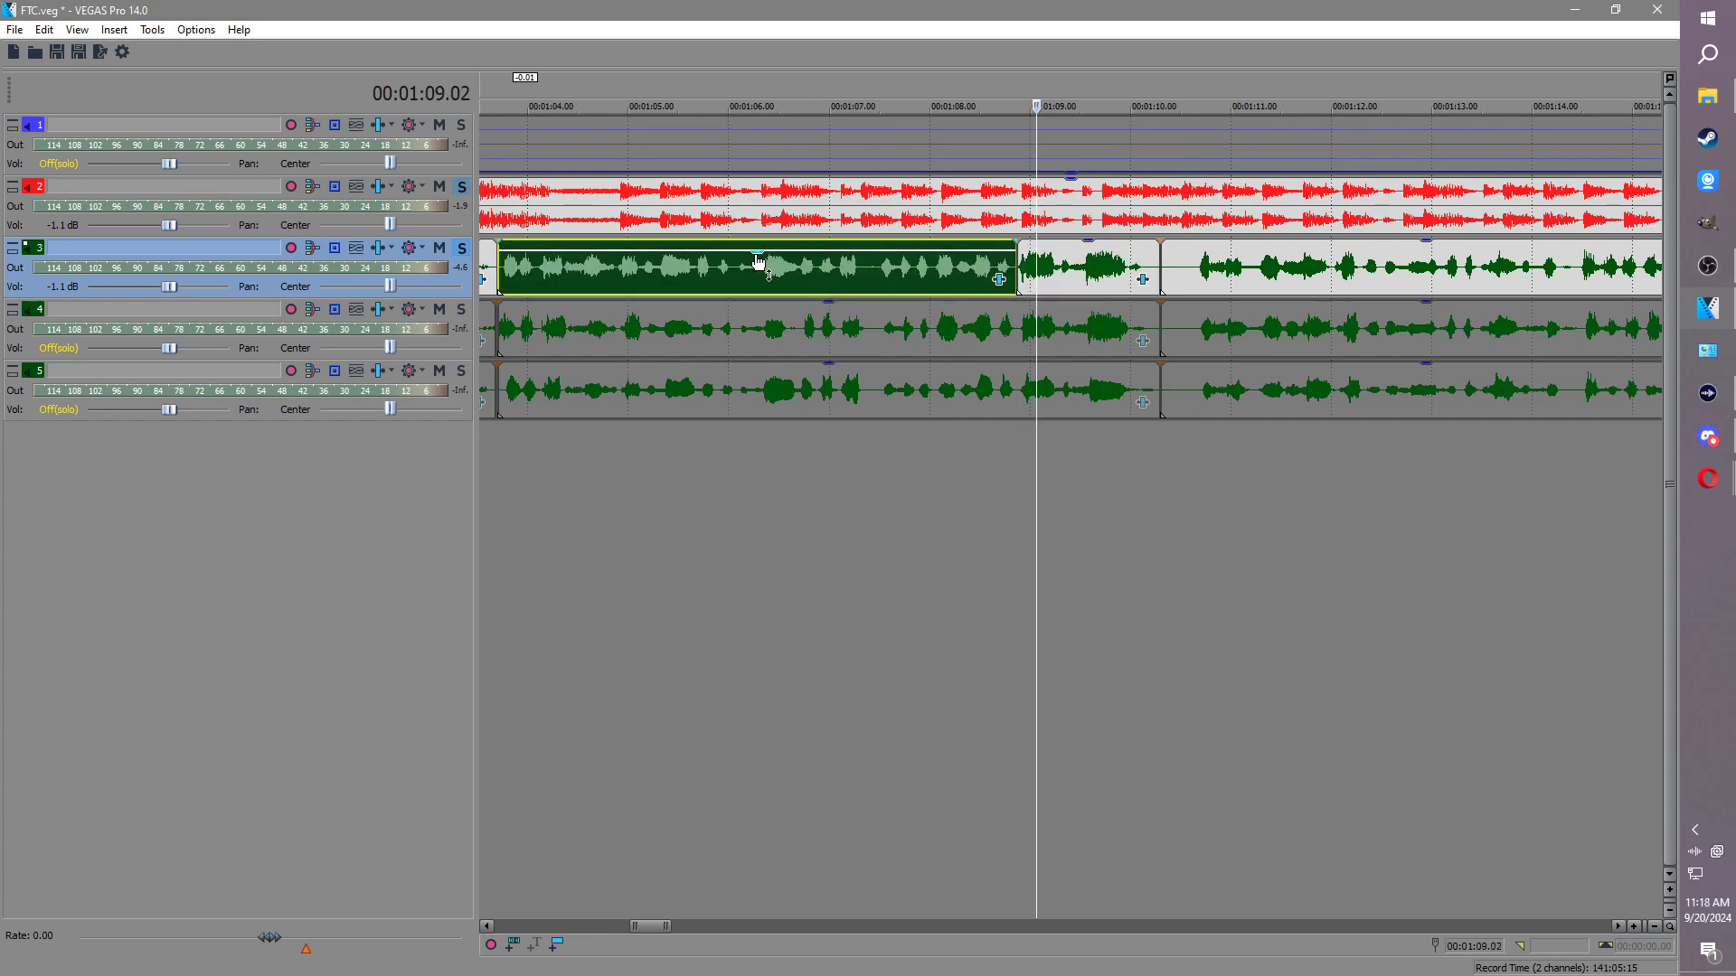
# Step: Play track 3's fifth section from 00:01:03.21 with the instrumental to check the lowered gain
pyautogui.click(508, 226)
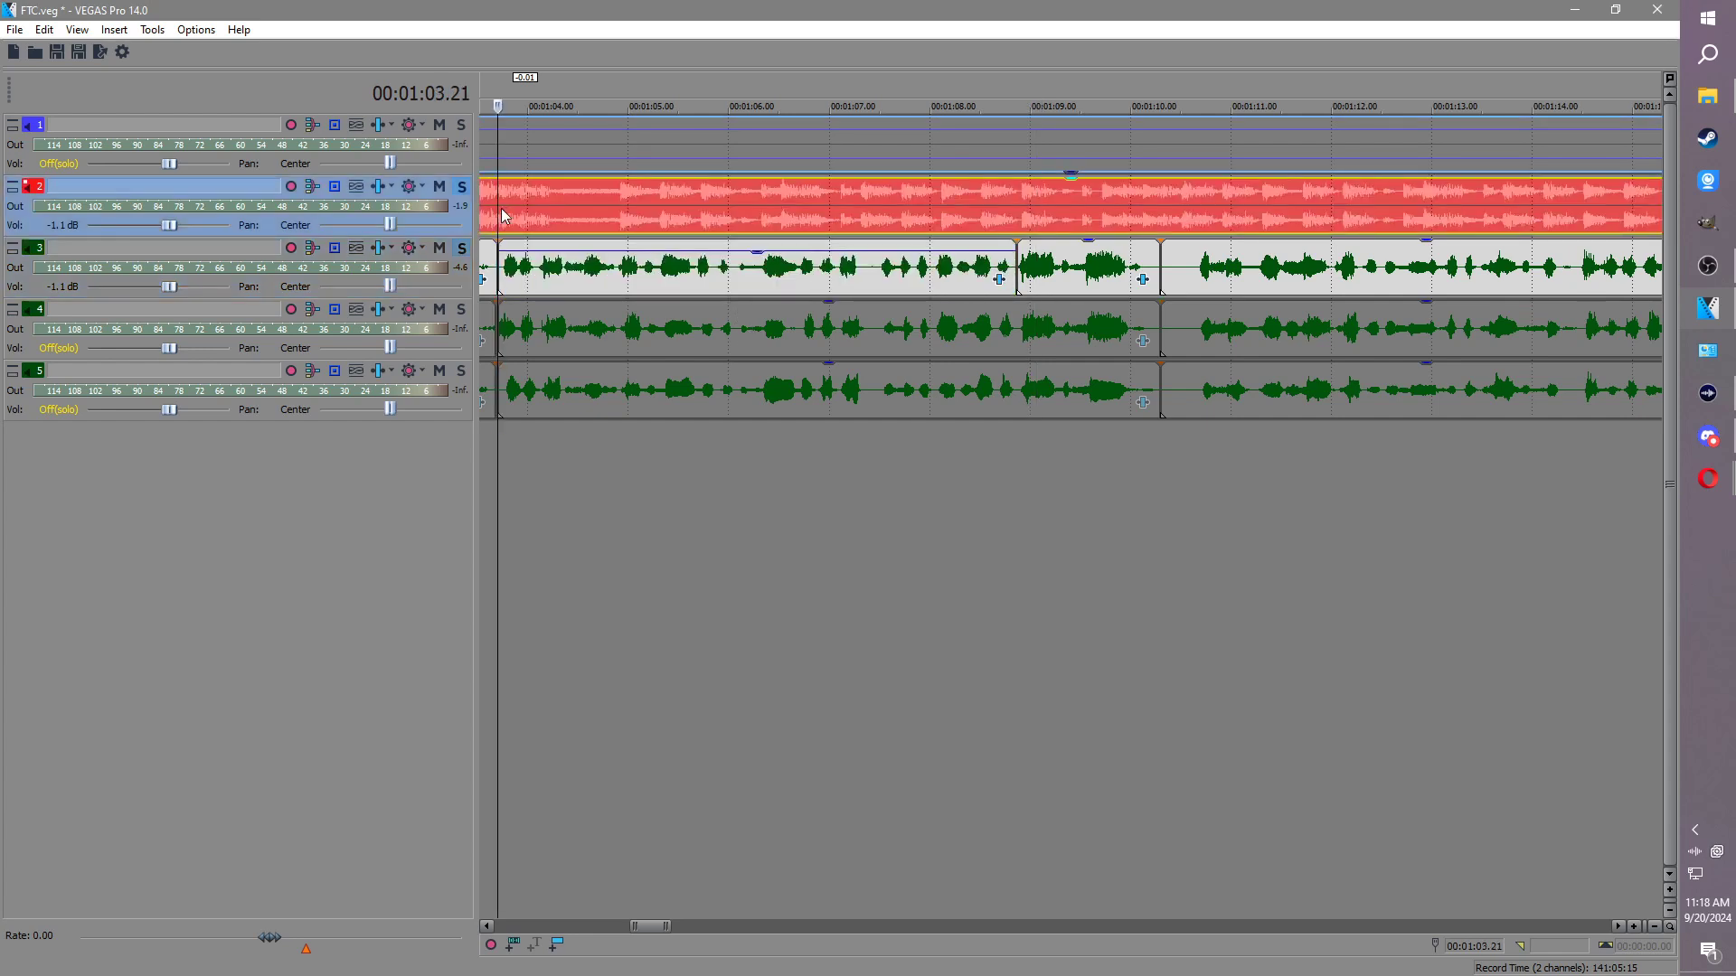
pyautogui.press('space')
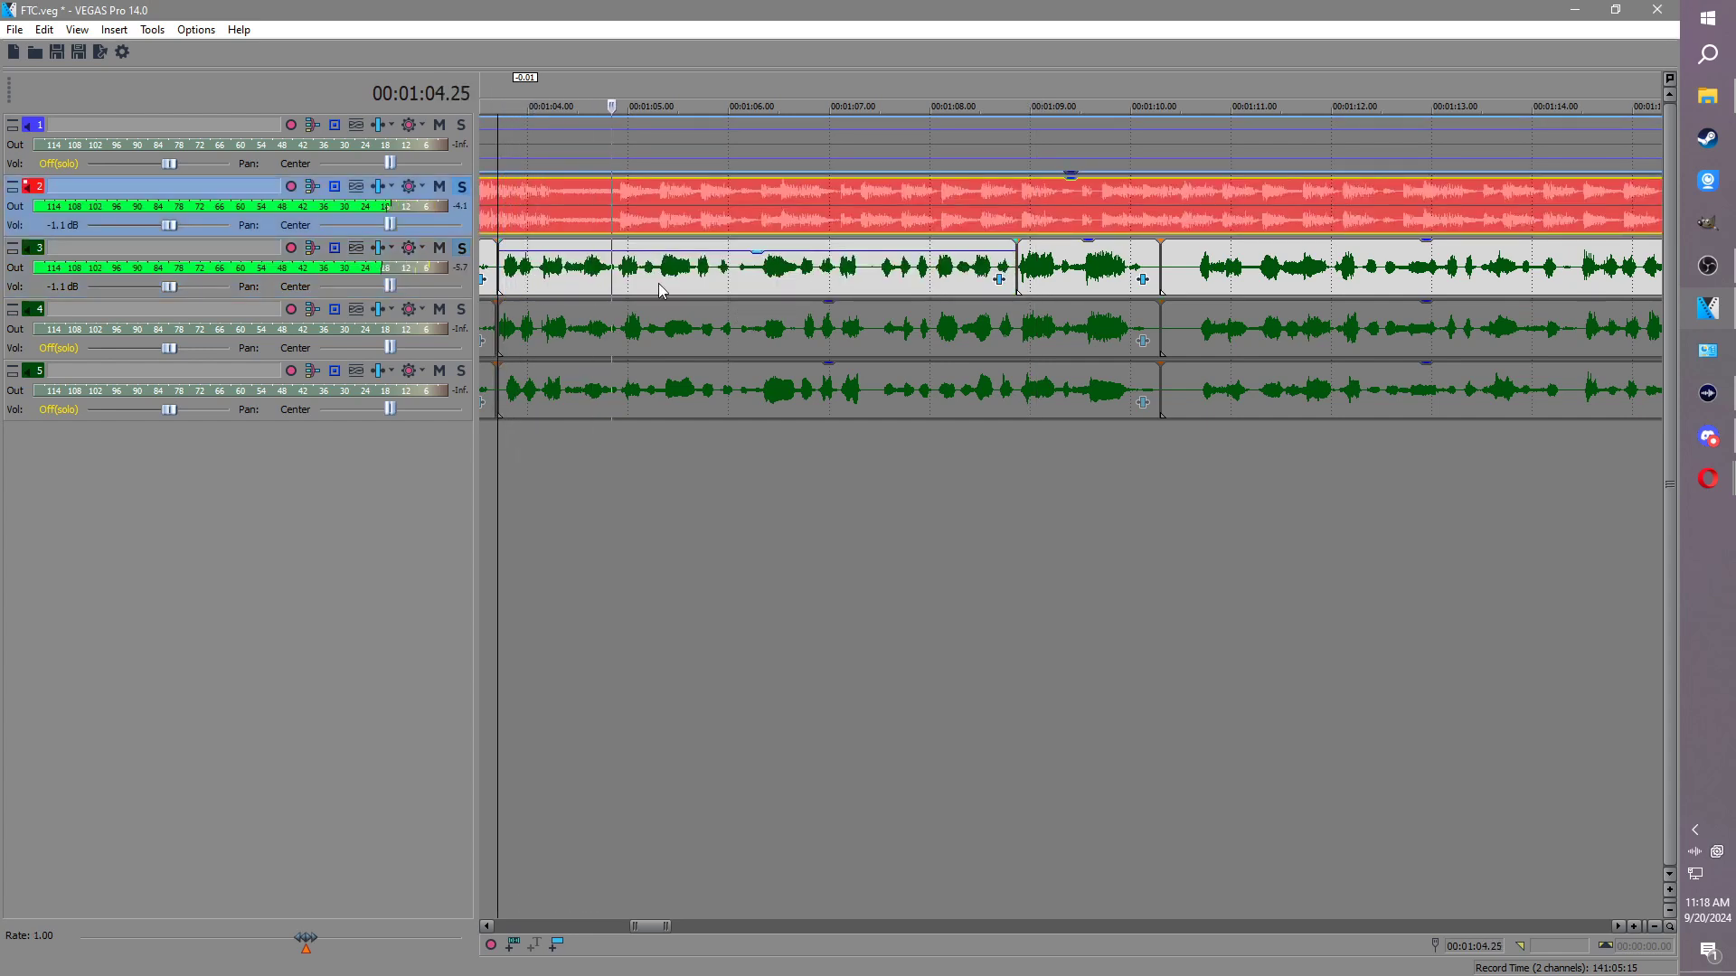
pyautogui.press('Return')
pyautogui.press('space')
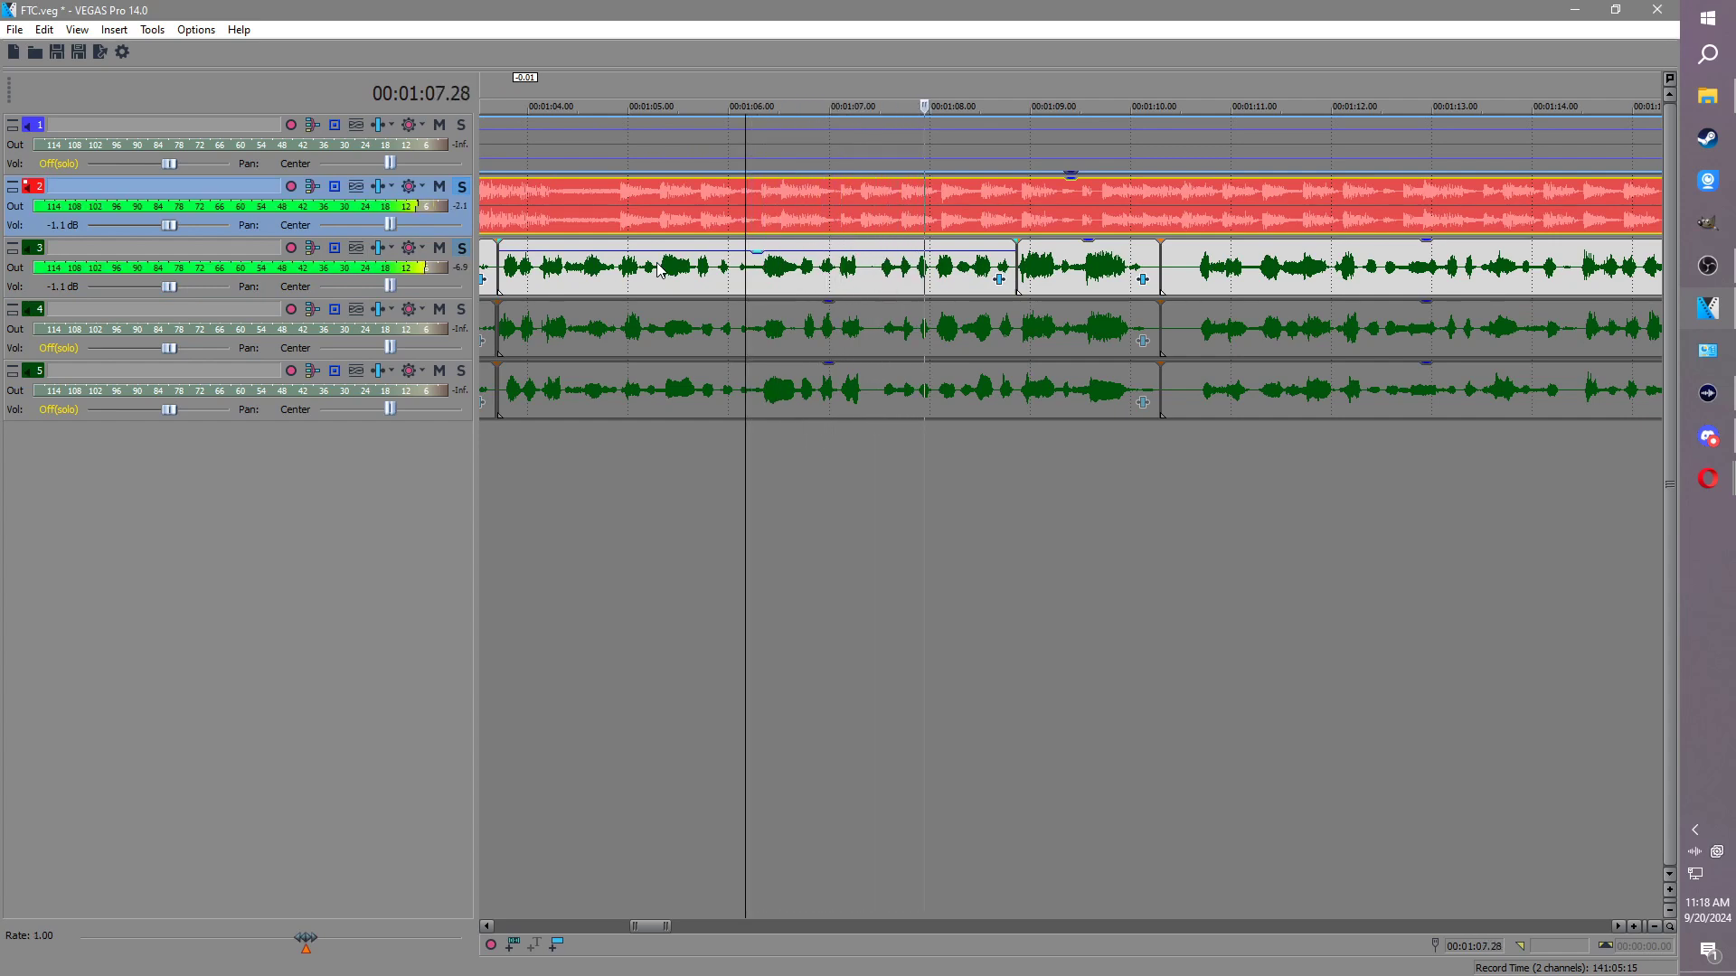
pyautogui.press('Return')
# Step: Solo track 4 instead of track 3, play its fifth section from the start and select its clip at 00:01:08.26
pyautogui.click(461, 310)
pyautogui.click(505, 215)
pyautogui.press('space')
pyautogui.click(1021, 332)
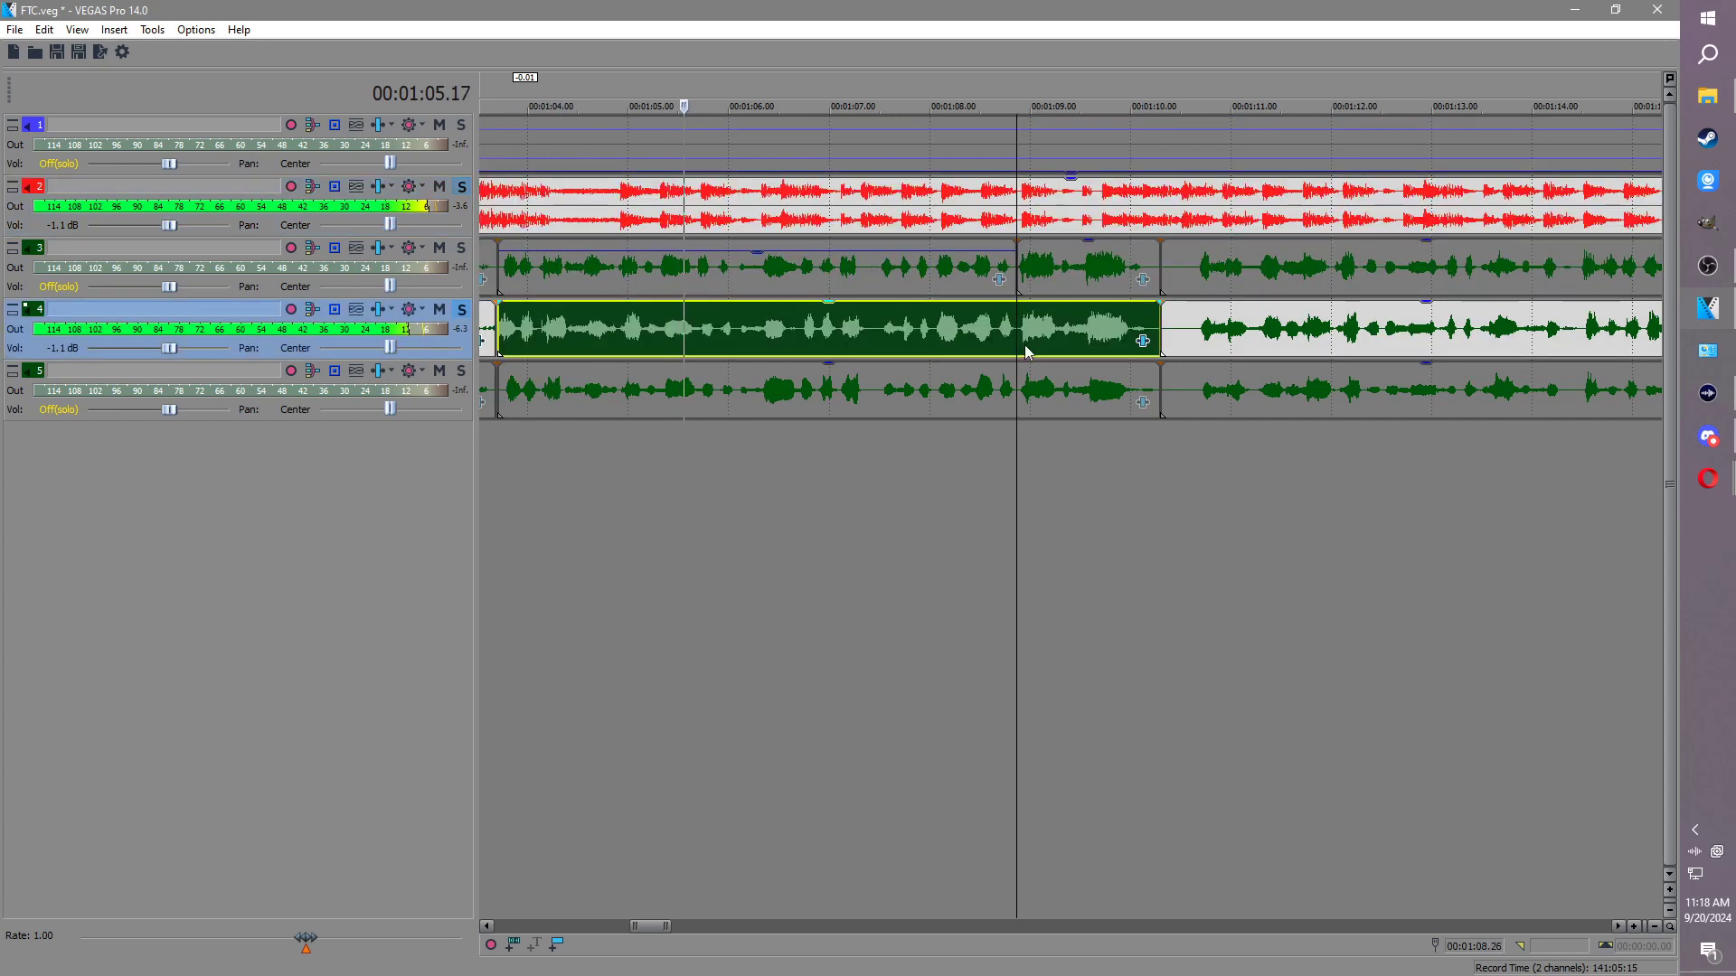
# Step: Split the clips on tracks 4 and 5 at 1:08.26
pyautogui.press('s')
pyautogui.click(1021, 390)
pyautogui.press('s')
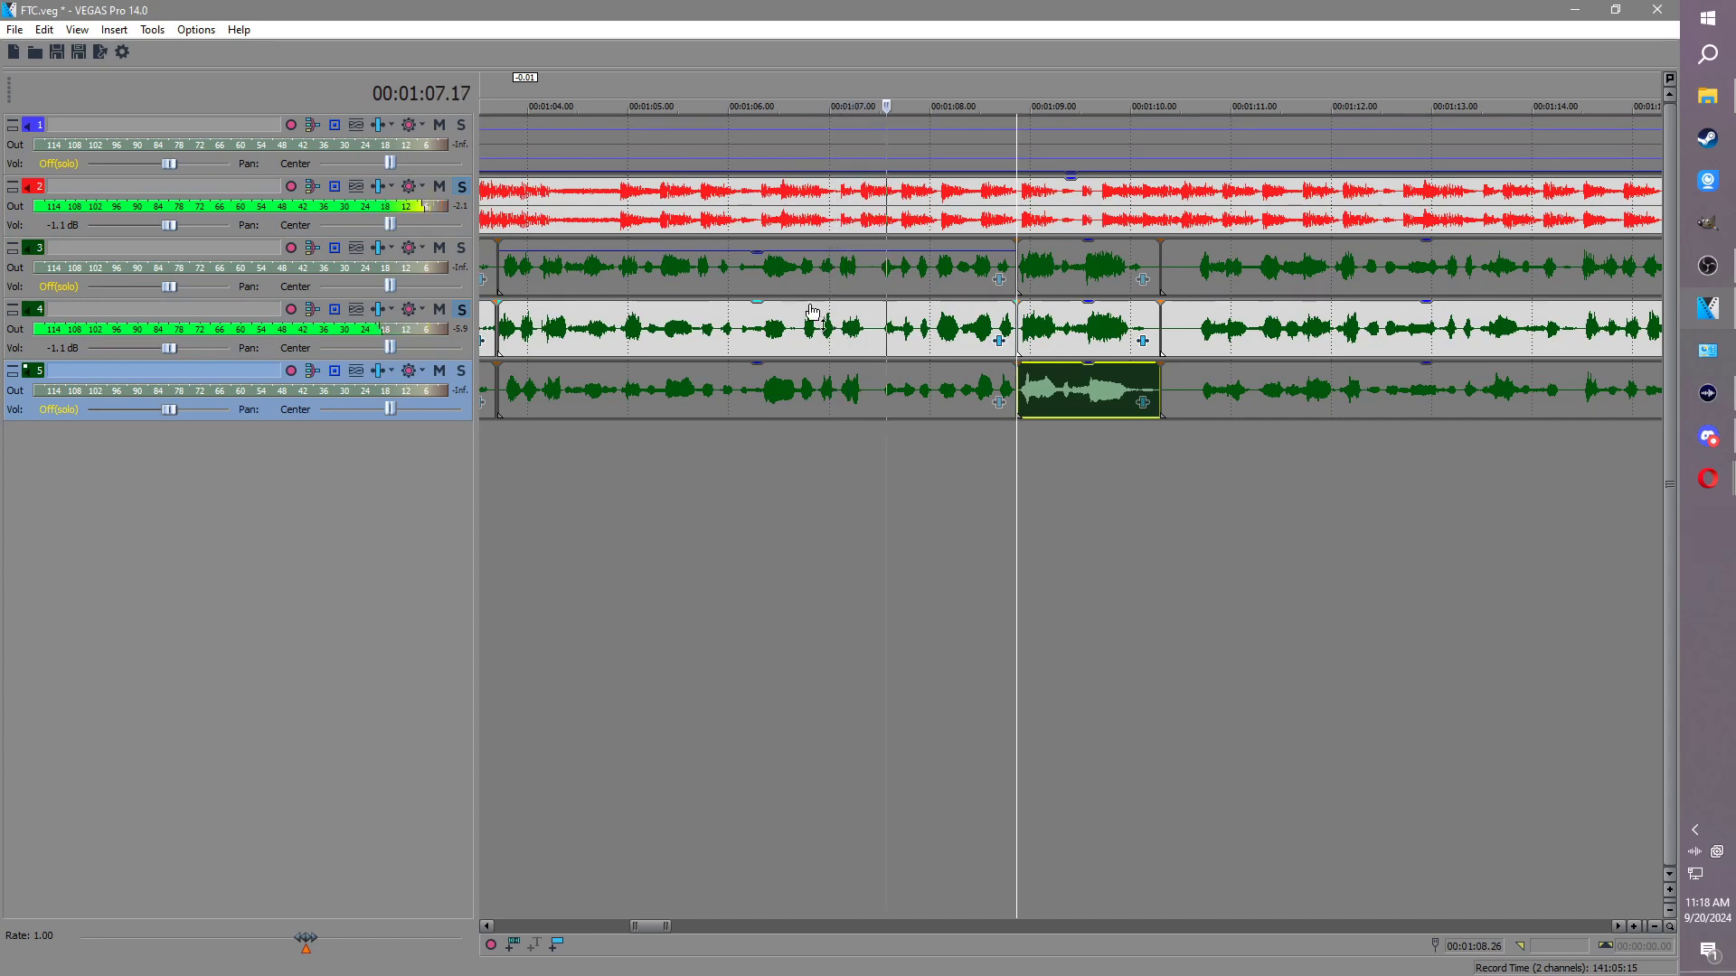
# Step: Lower the gain of the two track 4 clips before and after the 1:08.26 split, and stop playback
pyautogui.moveTo(1063, 308); pyautogui.dragTo(1067, 333)
pyautogui.press('Return')
pyautogui.moveTo(524, 304)
pyautogui.mouseDown()
pyautogui.moveTo(524, 336)
pyautogui.moveTo(525, 312)
pyautogui.mouseUp()
# Step: Solo track 5 in place of track 4 and play it with the music from the clip start near 1:03.21
pyautogui.click(461, 309)
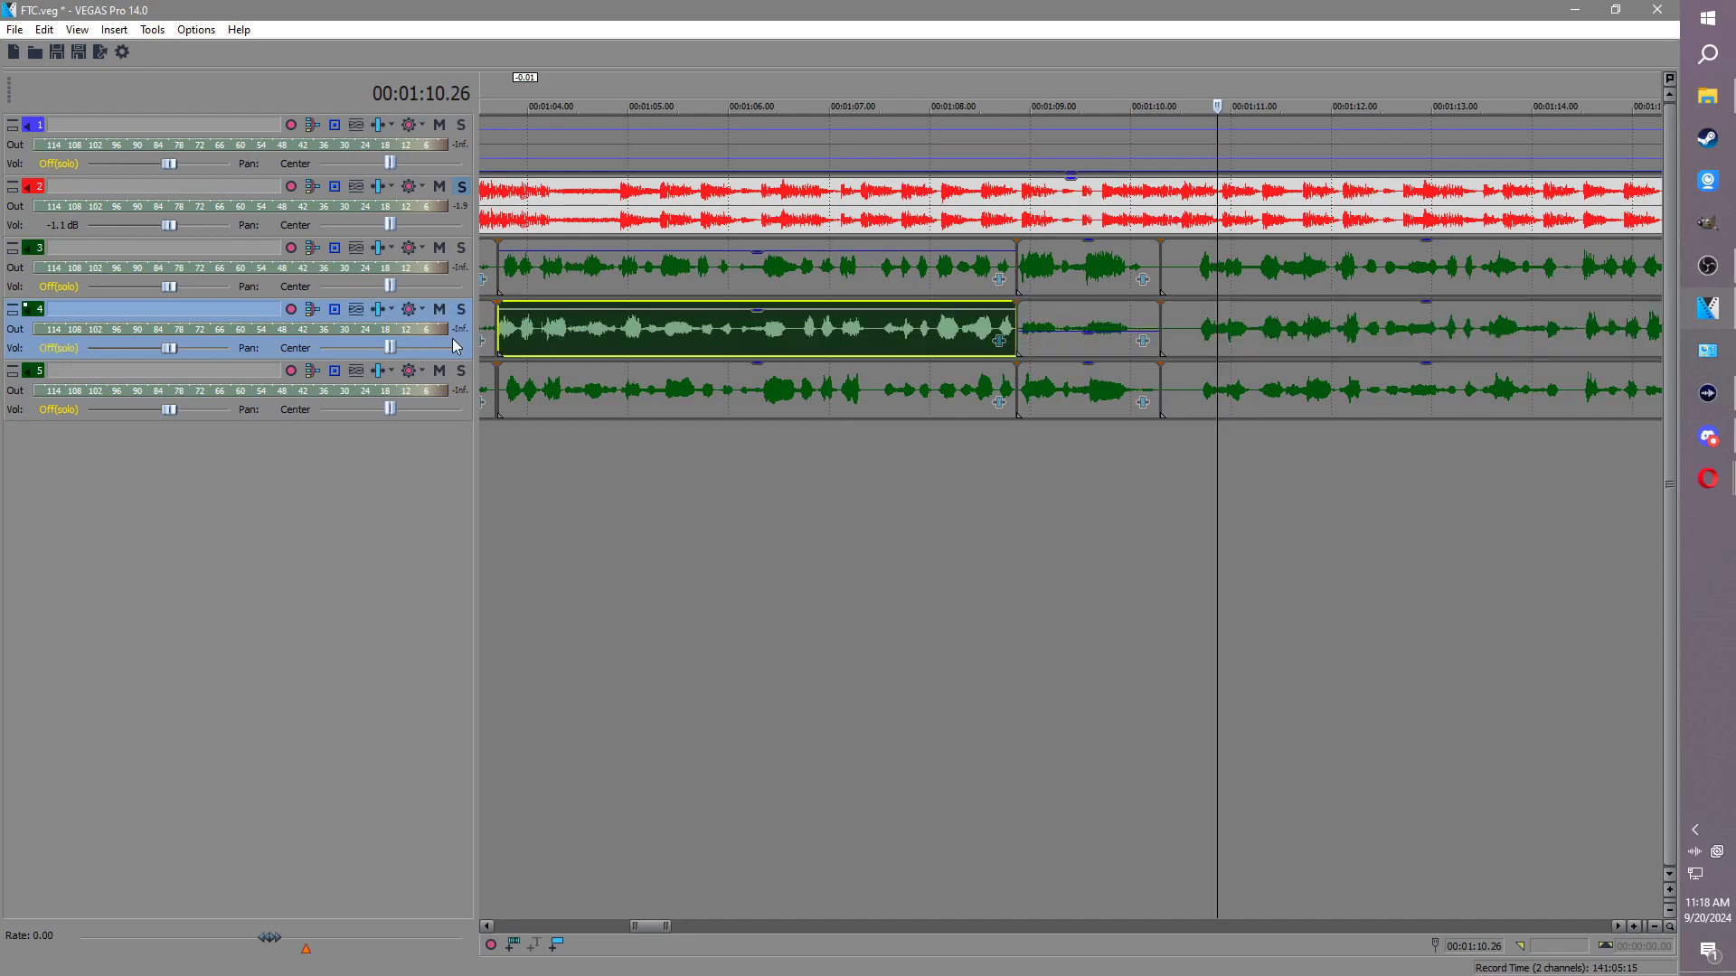
pyautogui.click(461, 372)
pyautogui.click(500, 335)
pyautogui.press('space')
# Step: Lower the gain of the two track 5 clips spanning about 1:03.21 to 1:10
pyautogui.click(590, 380)
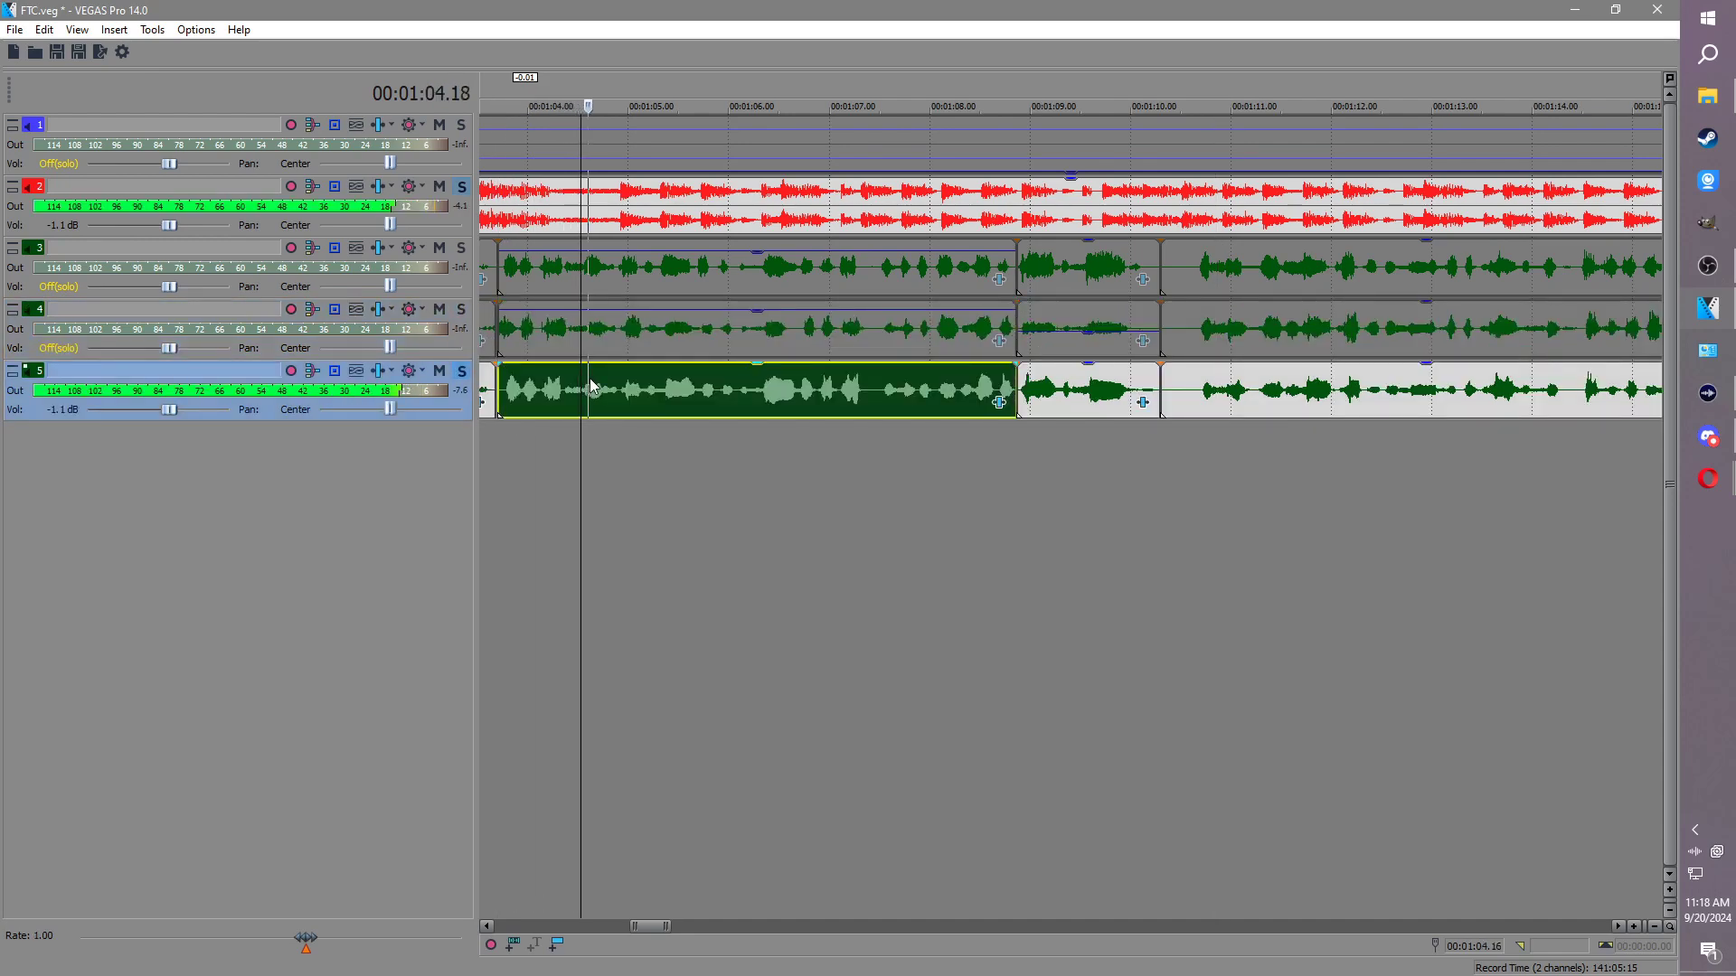
pyautogui.scroll(6, 590, 381)
pyautogui.click(811, 369)
pyautogui.click(811, 343)
pyautogui.scroll(-5, 814, 348)
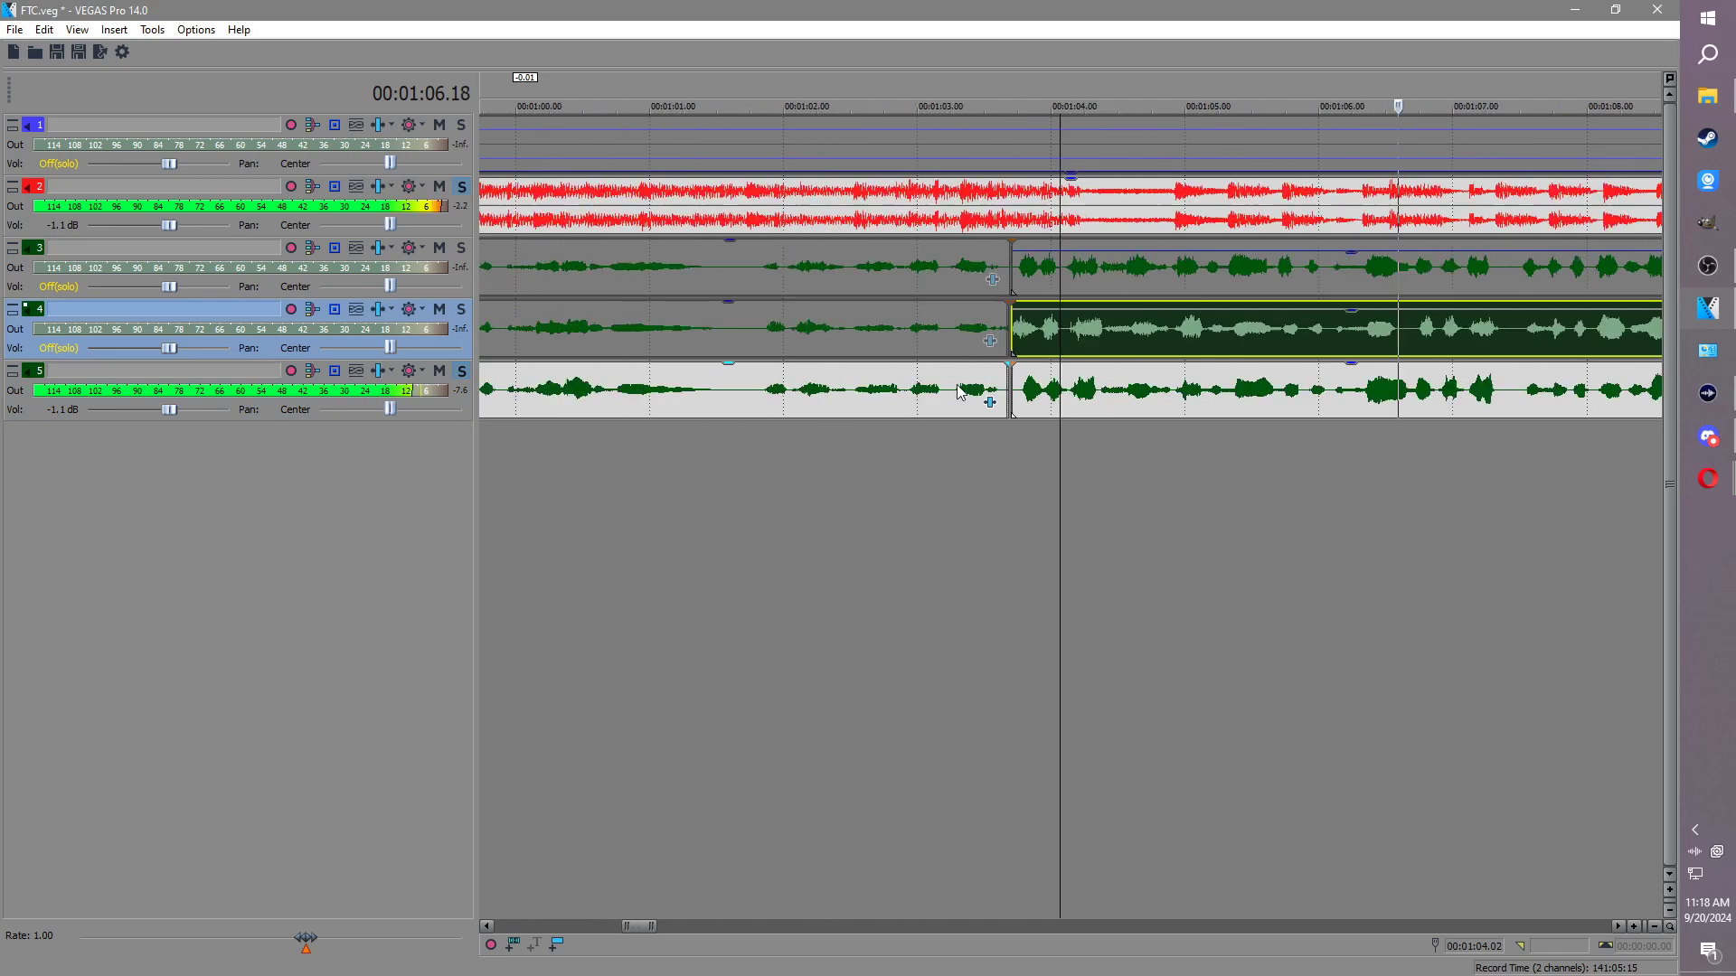
pyautogui.scroll(-3, 960, 391)
pyautogui.click(1225, 374)
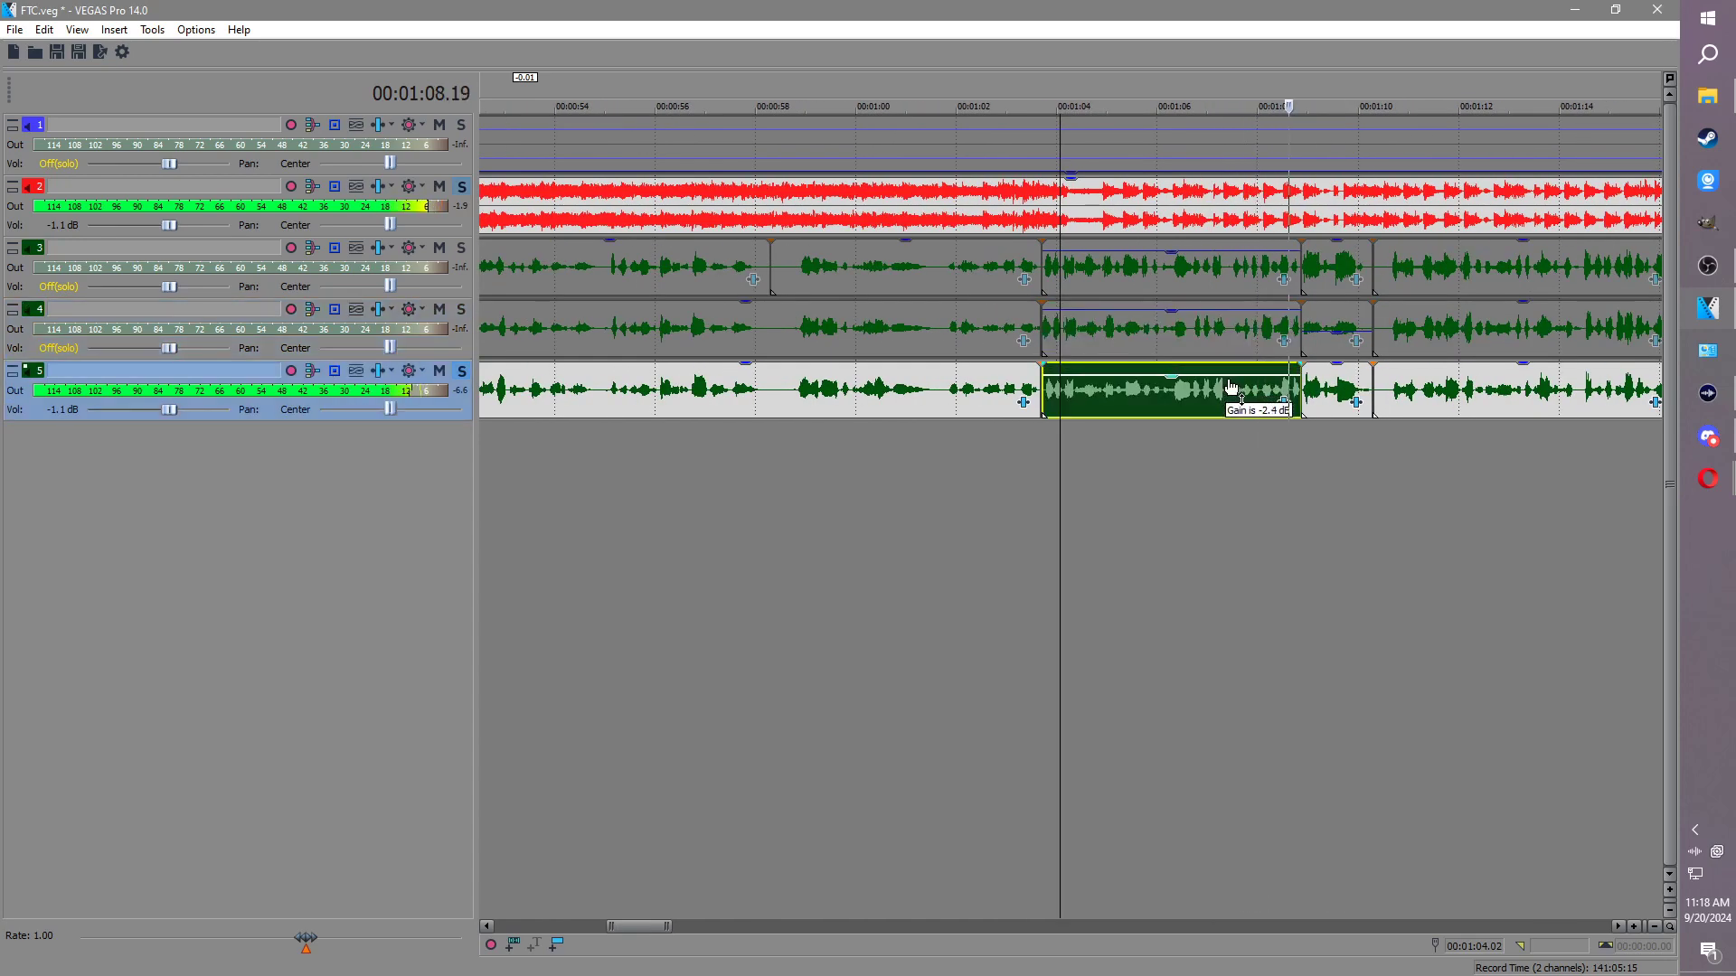
pyautogui.click(1325, 387)
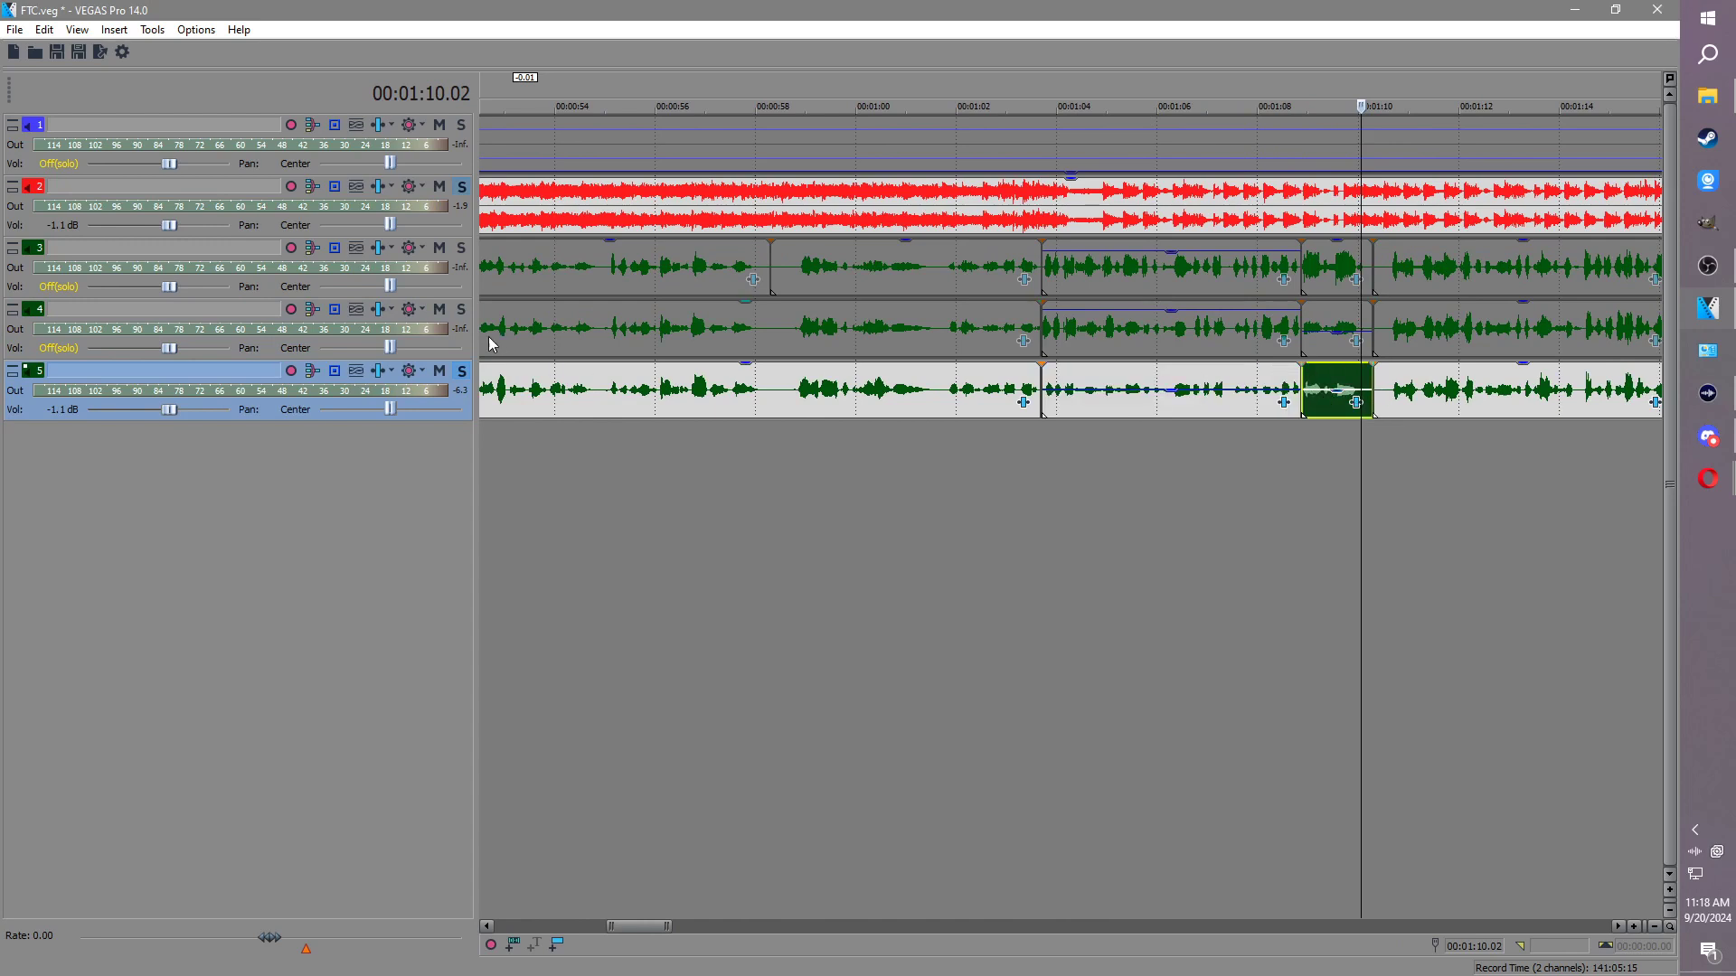
# Step: Solo tracks 3 and 4 along with track 5 and place the cursor at the clip boundary near 1:03.21
pyautogui.click(463, 310)
pyautogui.click(462, 247)
pyautogui.click(771, 220)
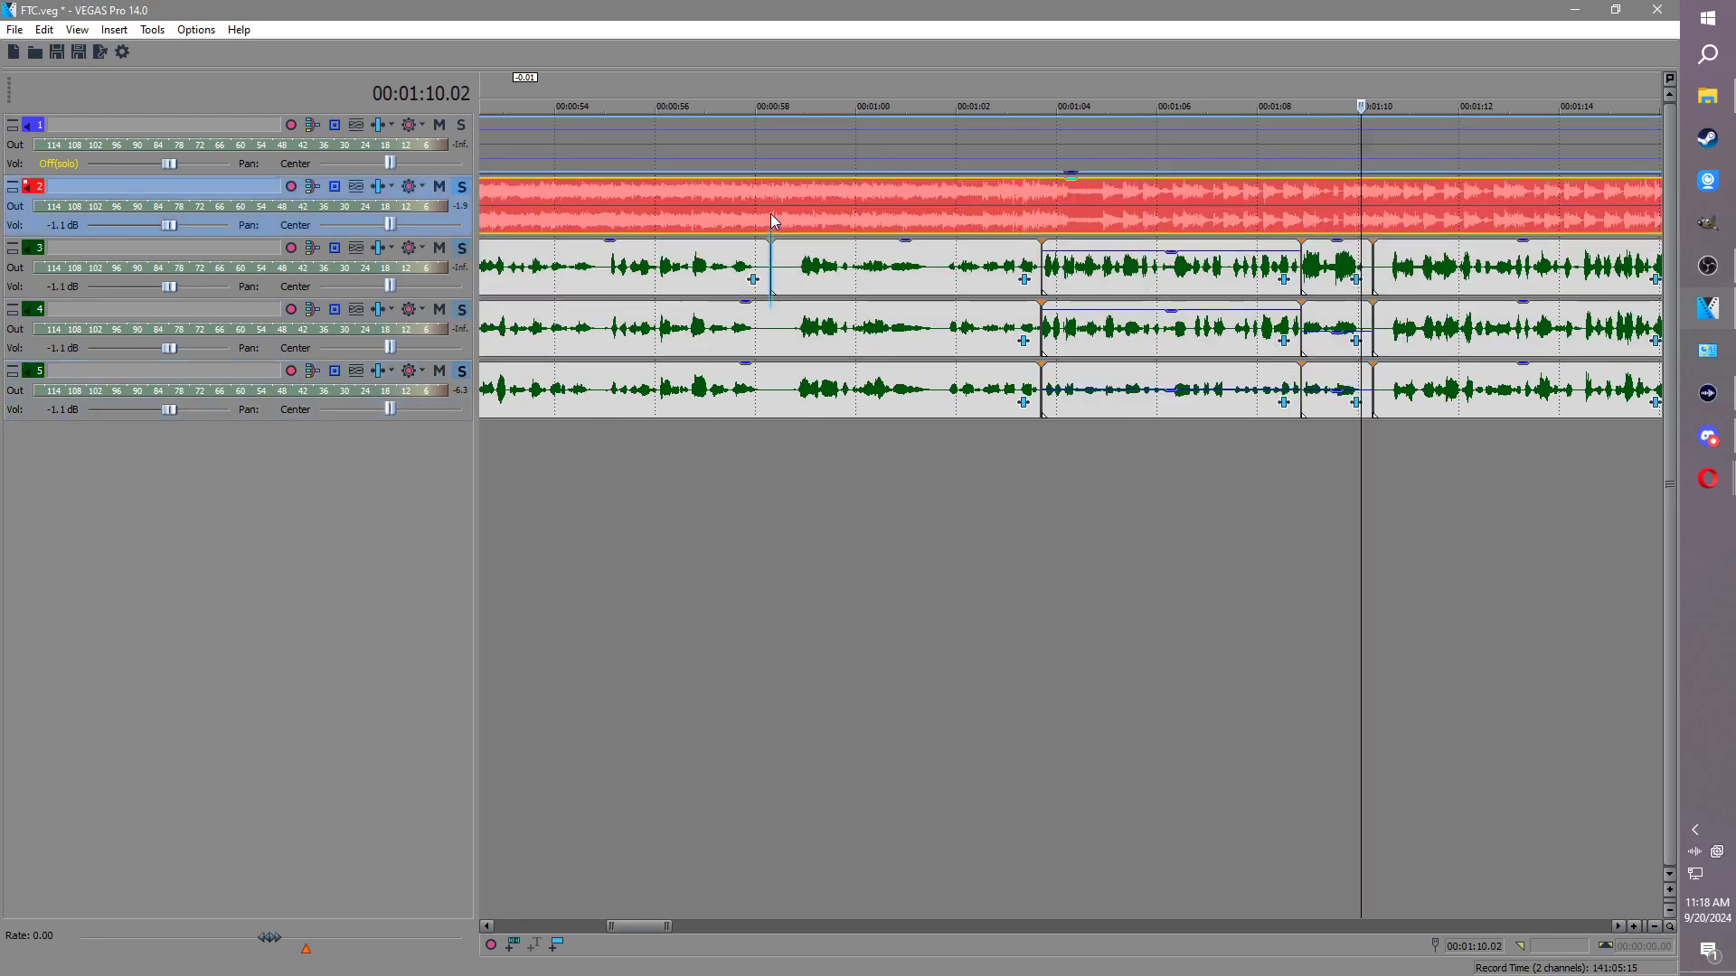
pyautogui.click(1045, 214)
pyautogui.press('s')
pyautogui.press('space')
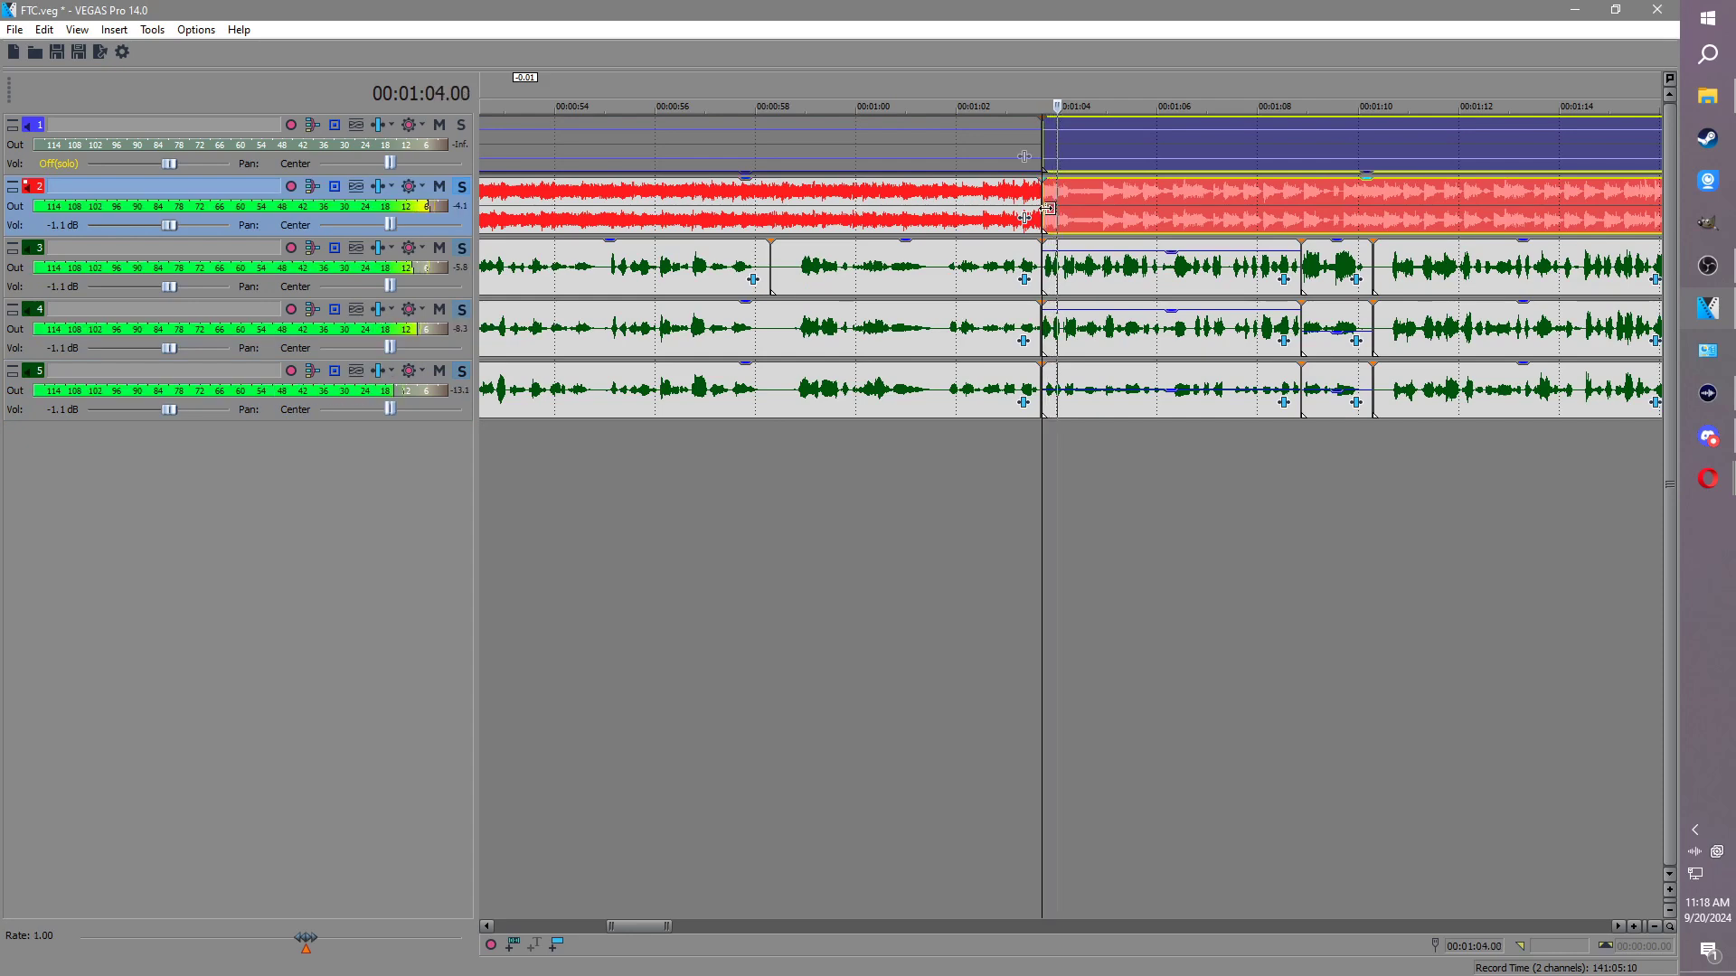
pyautogui.scroll(-1, 1047, 217)
pyautogui.hotkey('ctrl', 'z')
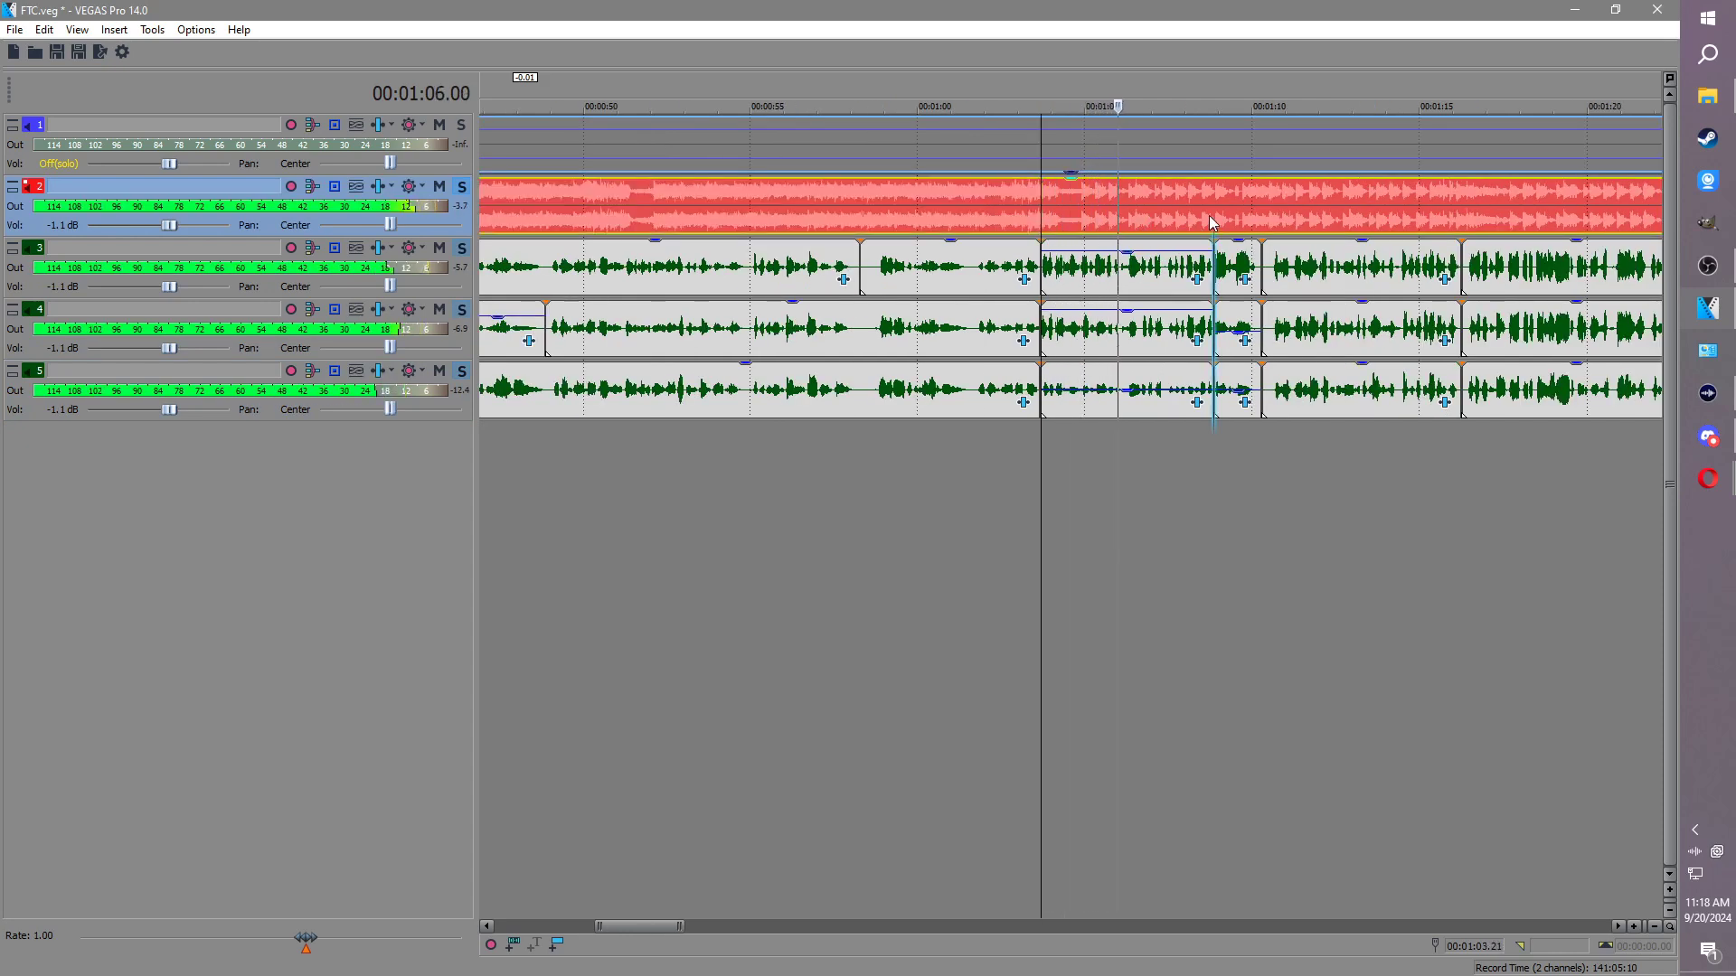
# Step: Stop playback, save the project, and unsolo tracks 4 and 5 so only track 3 plays with the music
pyautogui.scroll(3, 1130, 280)
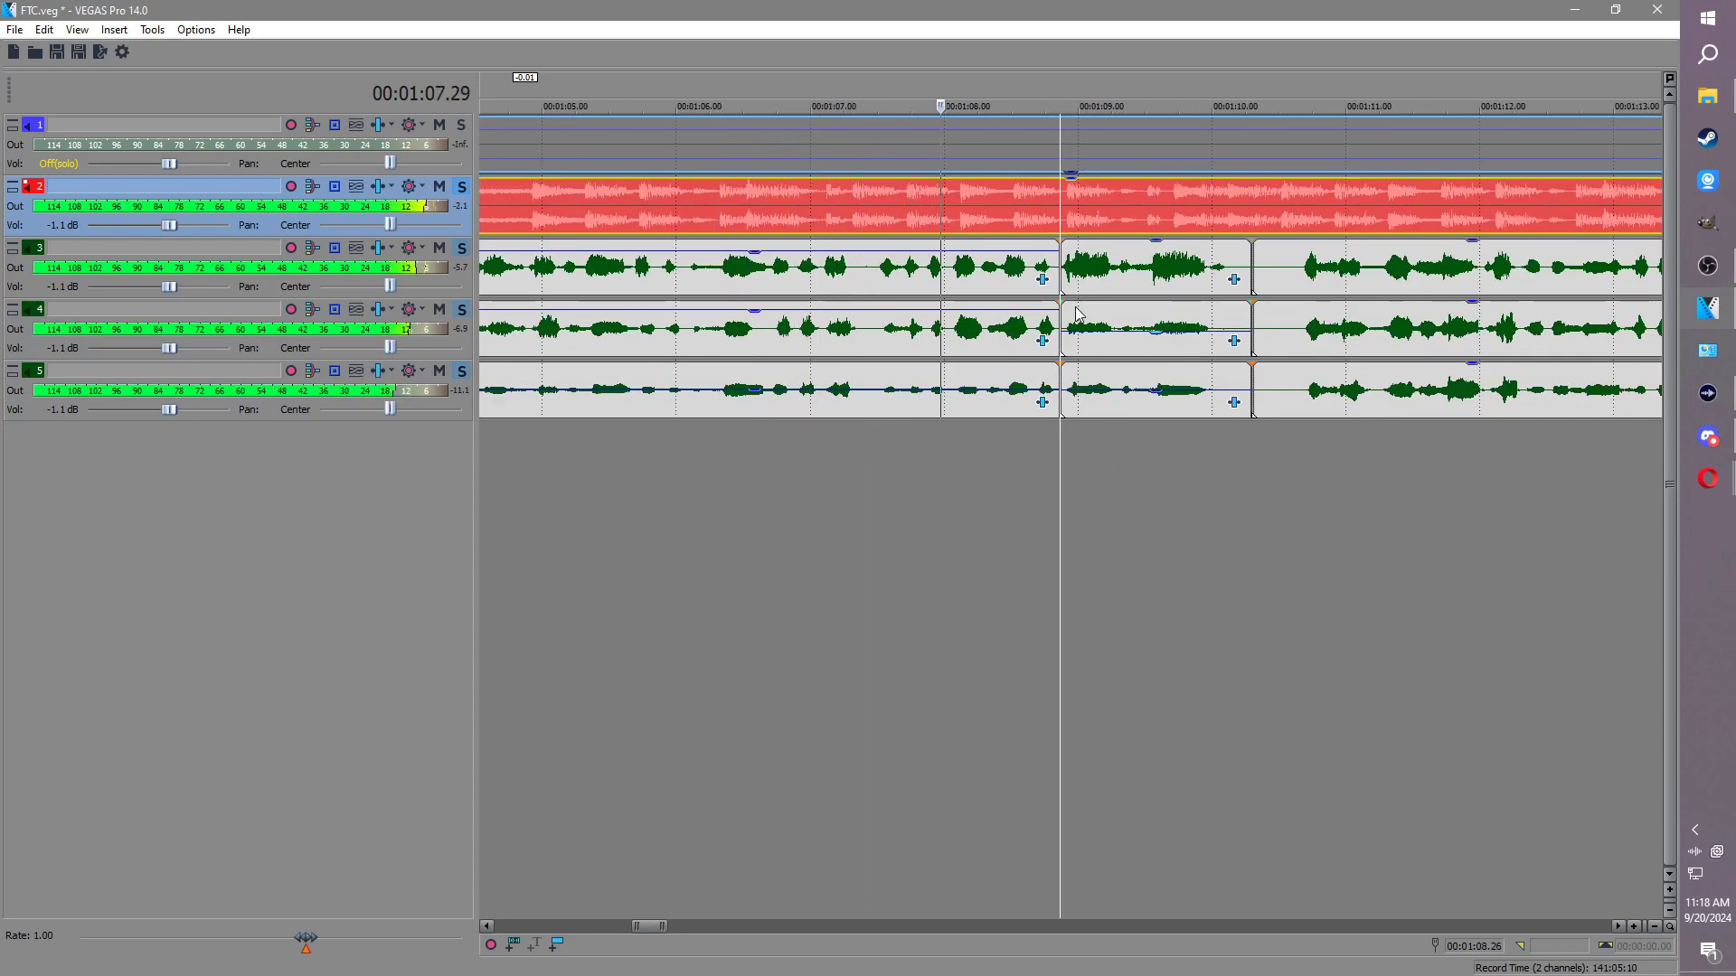
pyautogui.scroll(-2, 1077, 313)
pyautogui.press('Return')
pyautogui.hotkey('ctrl', 's')
pyautogui.click(464, 373)
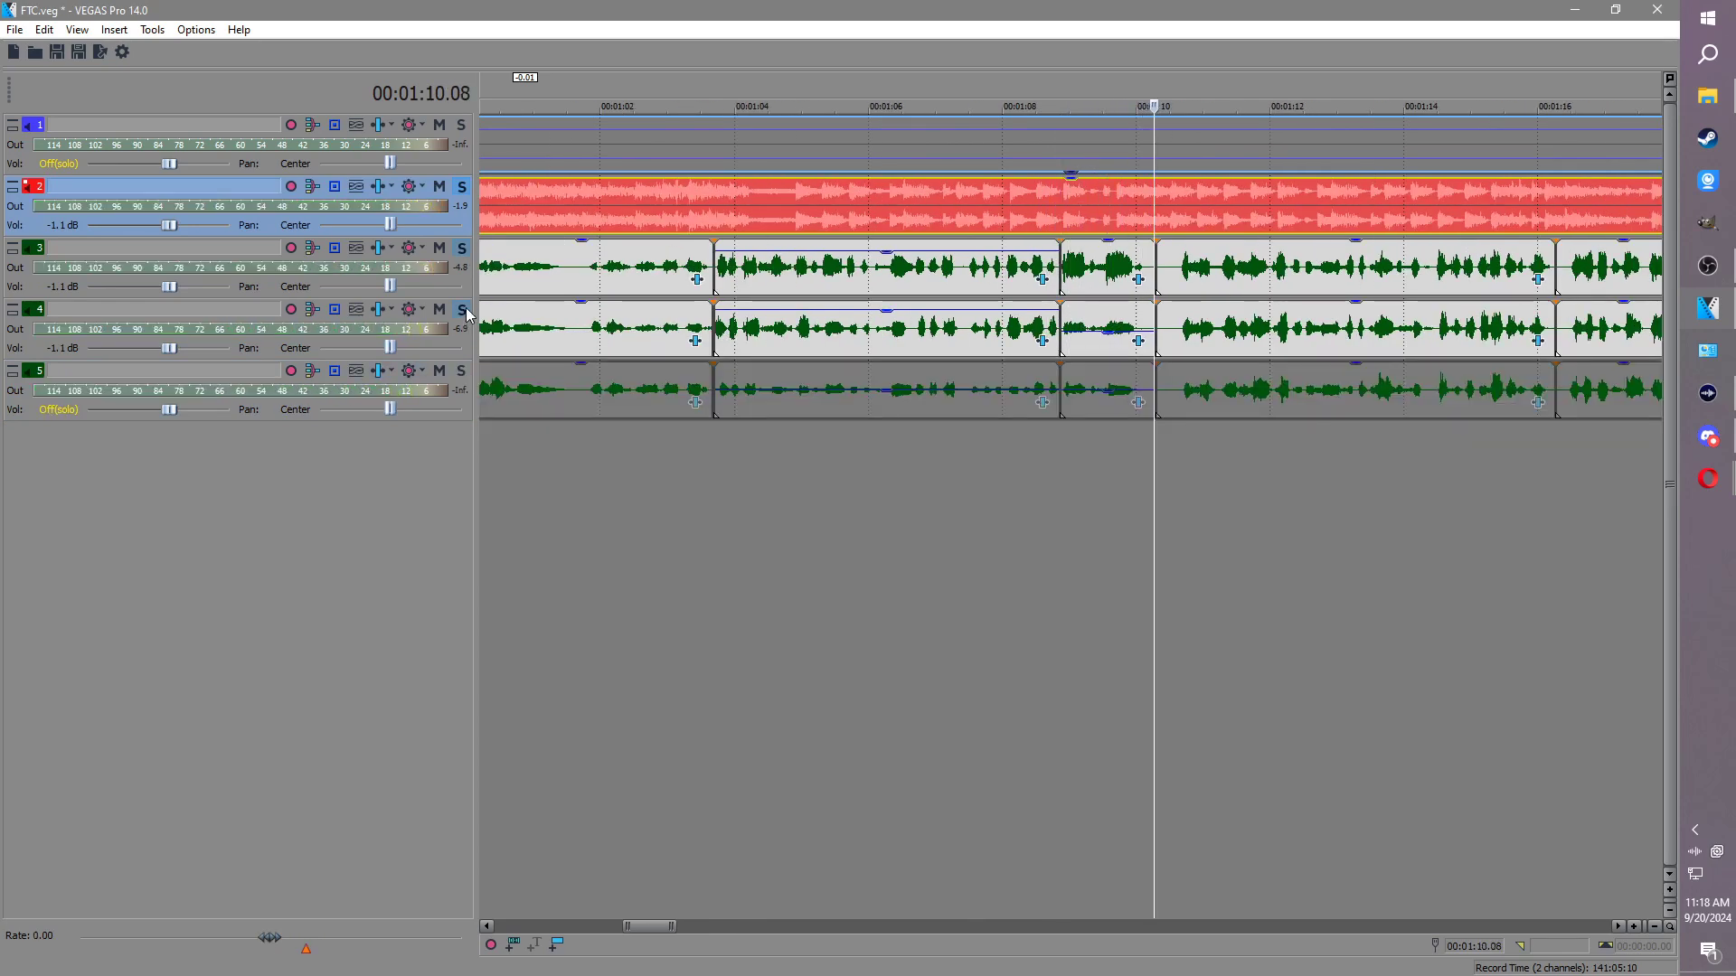
pyautogui.click(463, 312)
# Step: Split the track 3 clip at 1:14.13 and lower the gain of its first part to -5.3 dB
pyautogui.press('space')
pyautogui.click(1398, 254)
pyautogui.scroll(2, 1050, 313)
pyautogui.scroll(-2, 1051, 313)
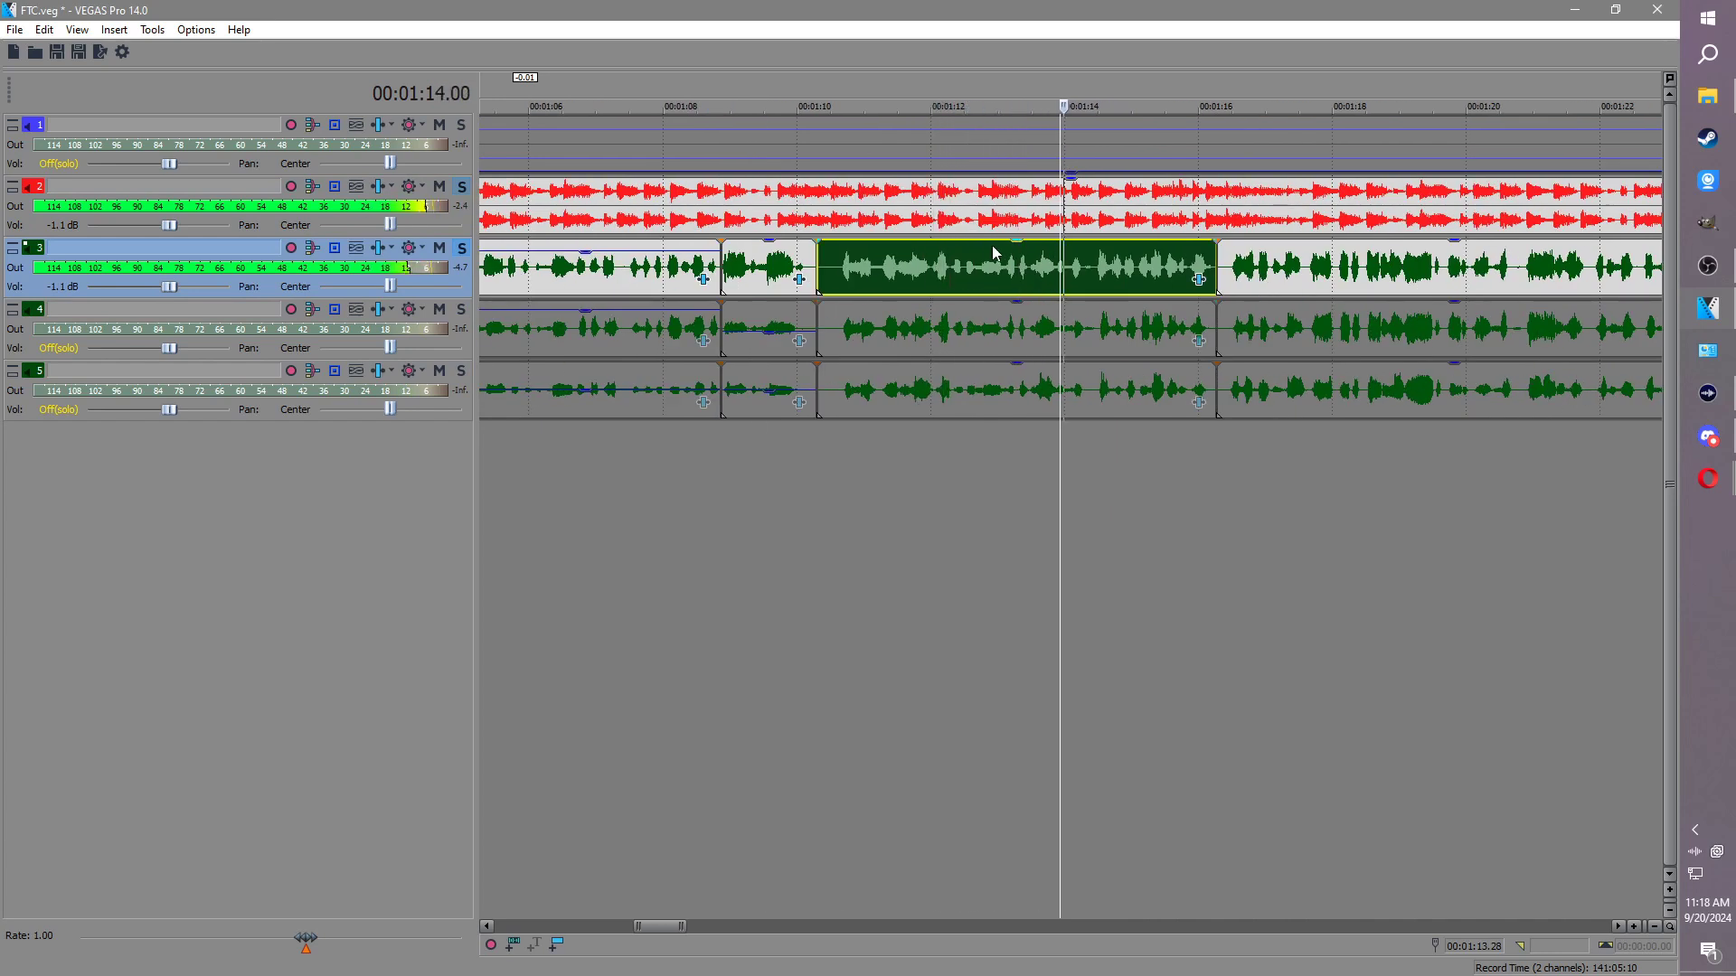
pyautogui.click(1094, 256)
pyautogui.press('s')
pyautogui.press('space')
pyautogui.moveTo(1003, 242); pyautogui.dragTo(1003, 270)
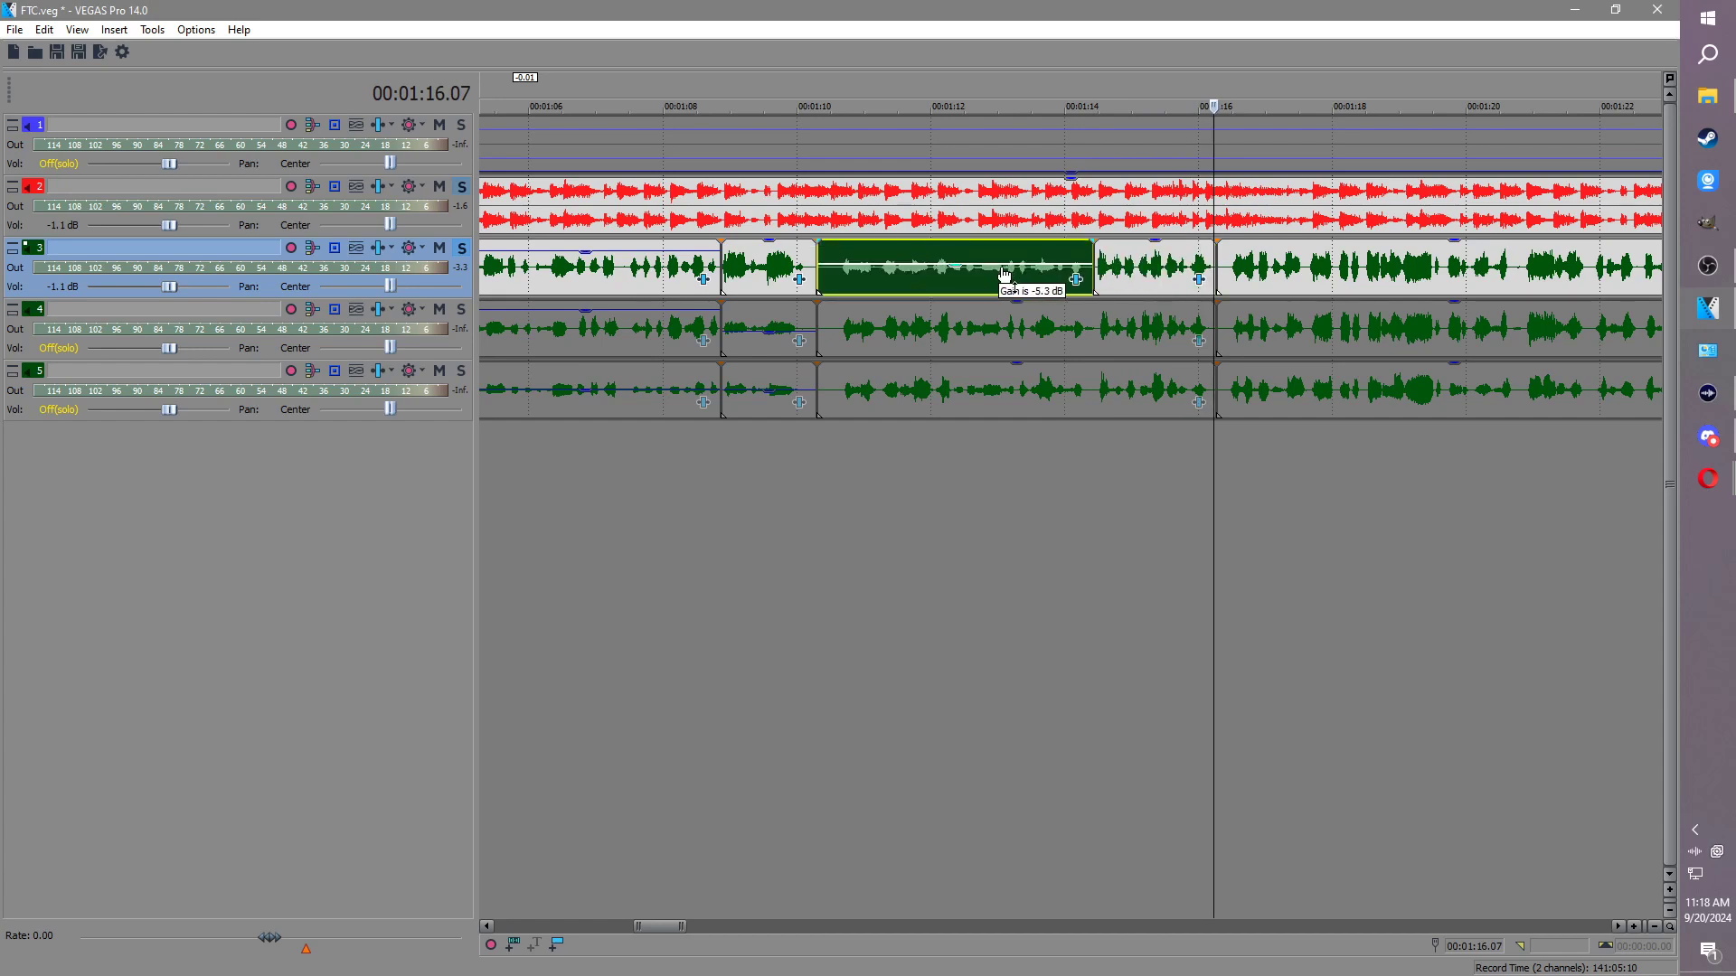
# Step: Solo track 4 in place of track 3 and play it with the music from the clip boundary at about 1:10
pyautogui.click(461, 309)
pyautogui.click(462, 247)
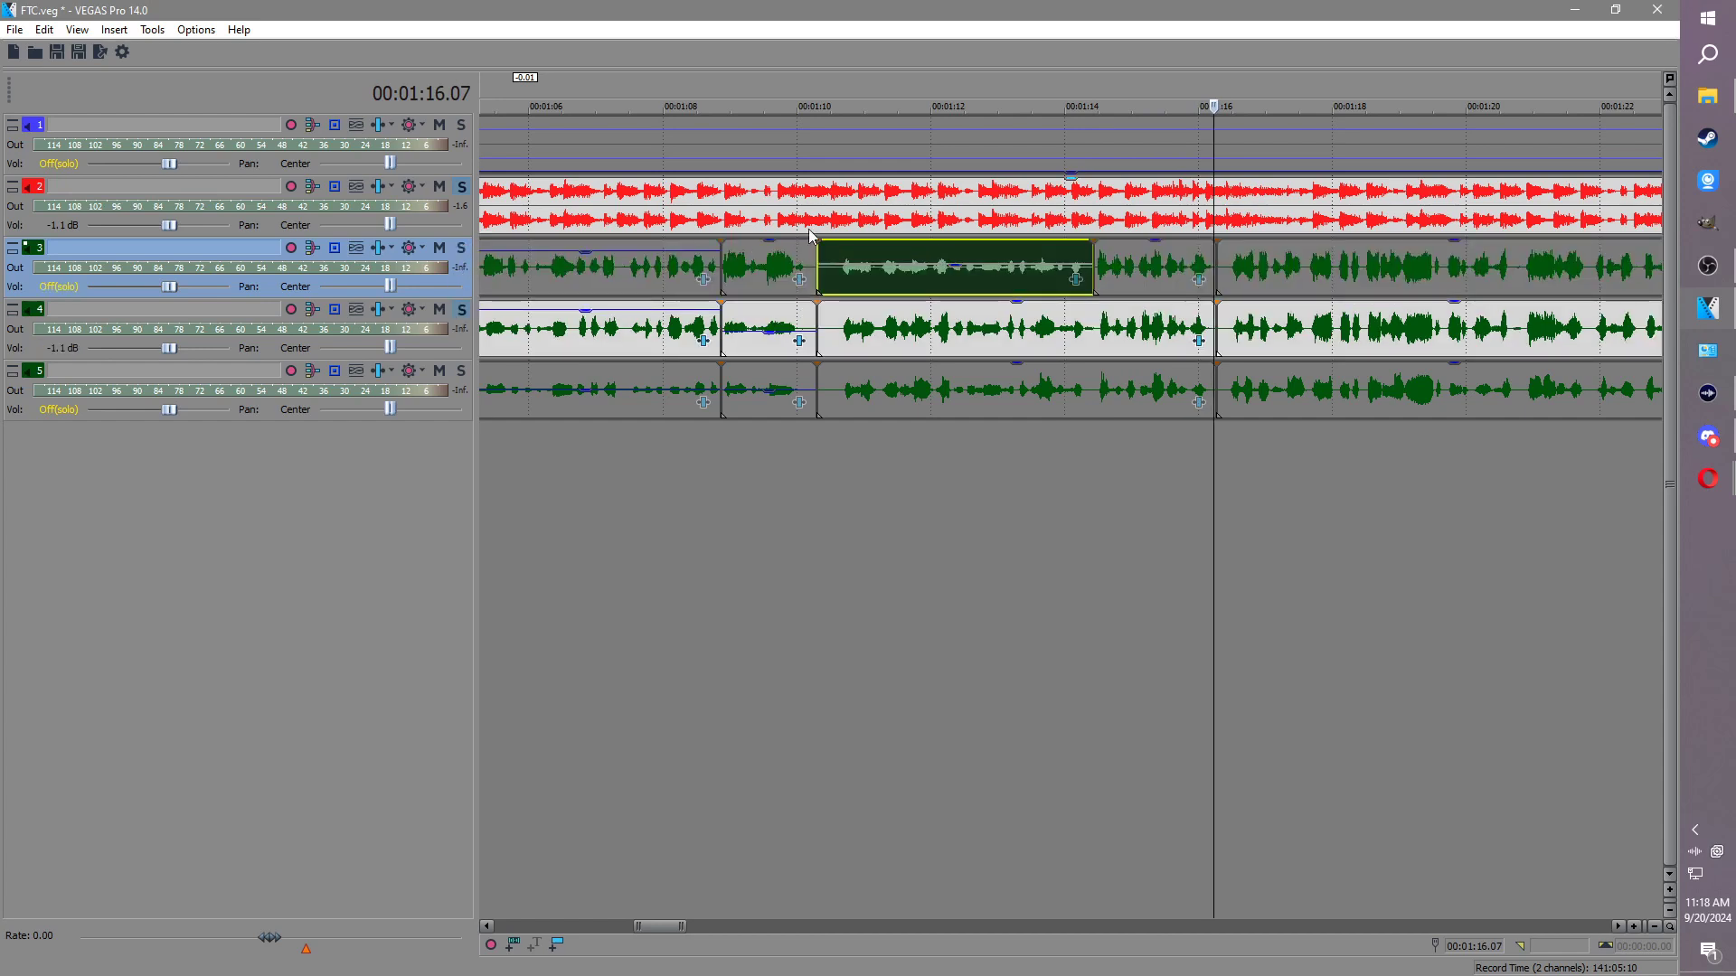
pyautogui.click(816, 231)
pyautogui.press('space')
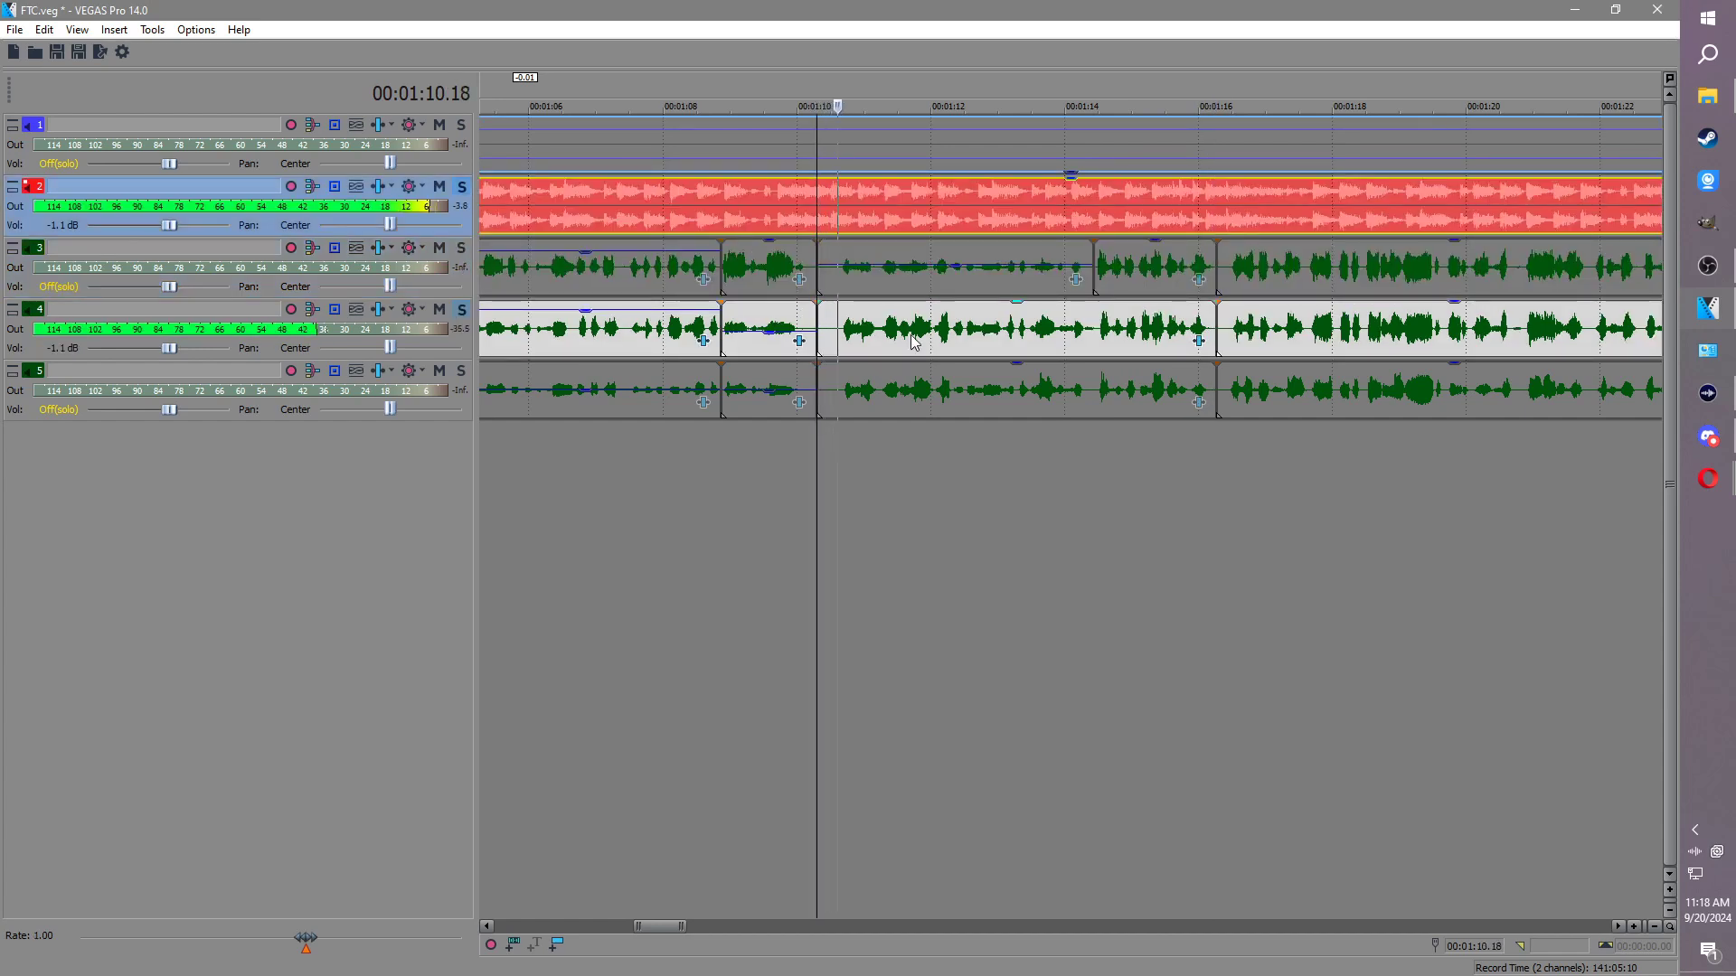
# Step: Split the track 4 and 5 clips at 1:14.13 and lower the gain of track 4's first part to -1.7 dB
pyautogui.click(1087, 324)
pyautogui.press('s')
pyautogui.click(1083, 387)
pyautogui.press('s')
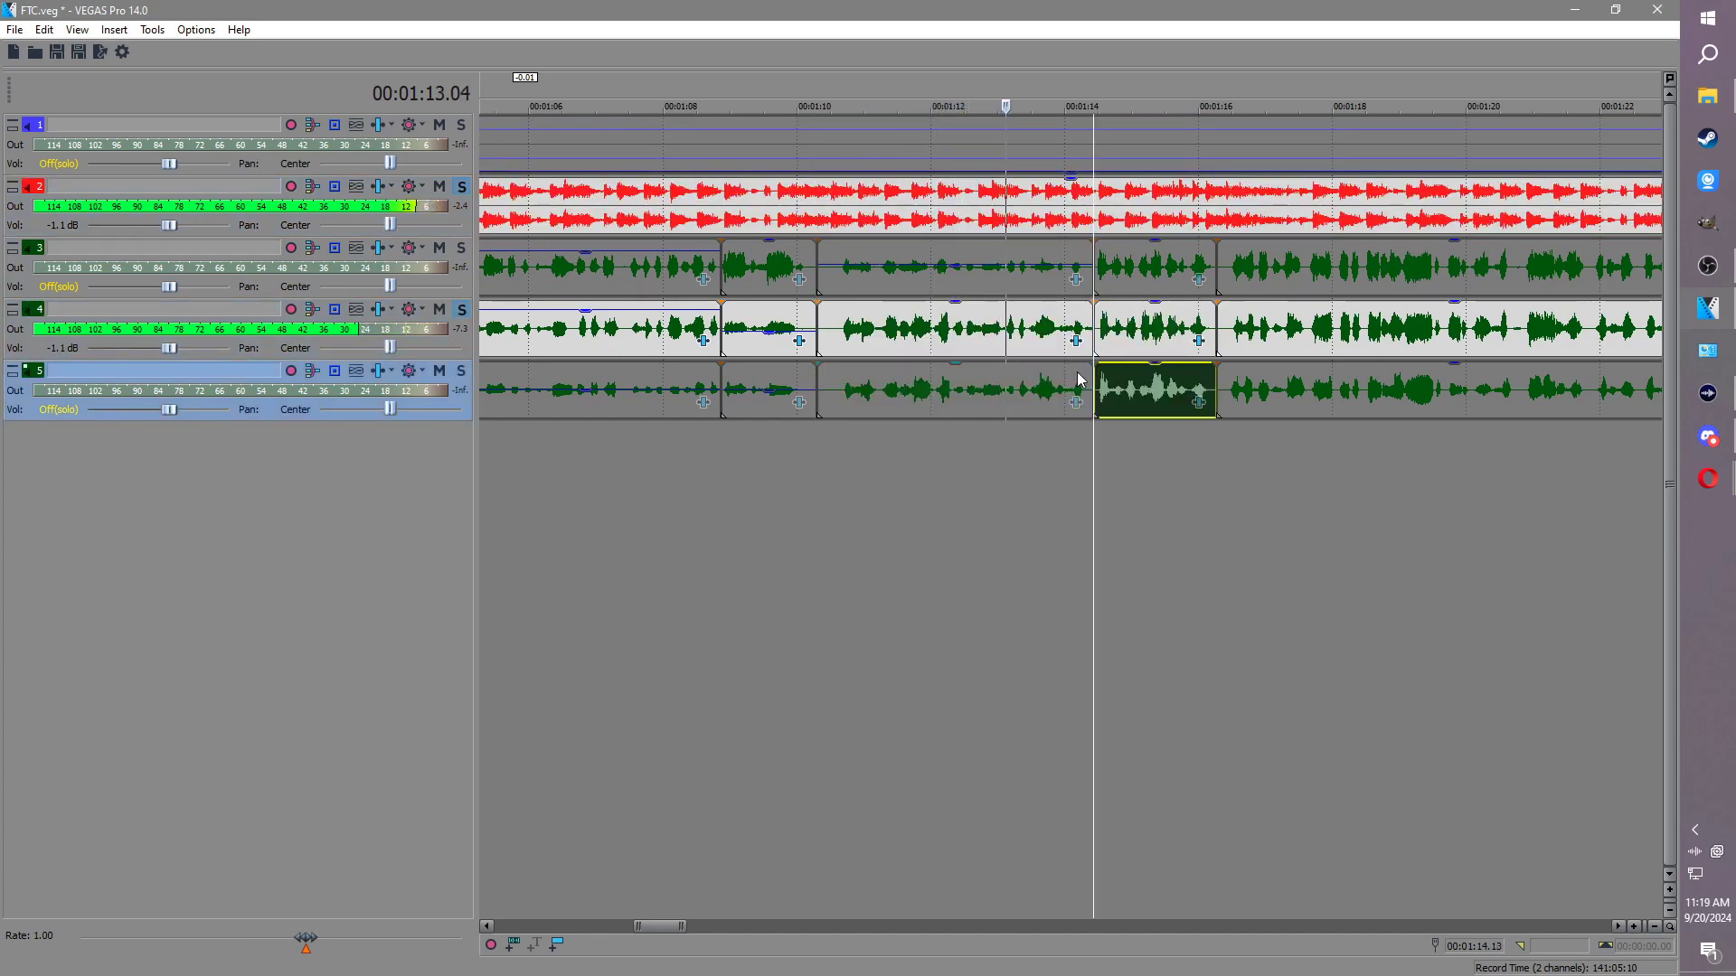
pyautogui.click(1014, 310)
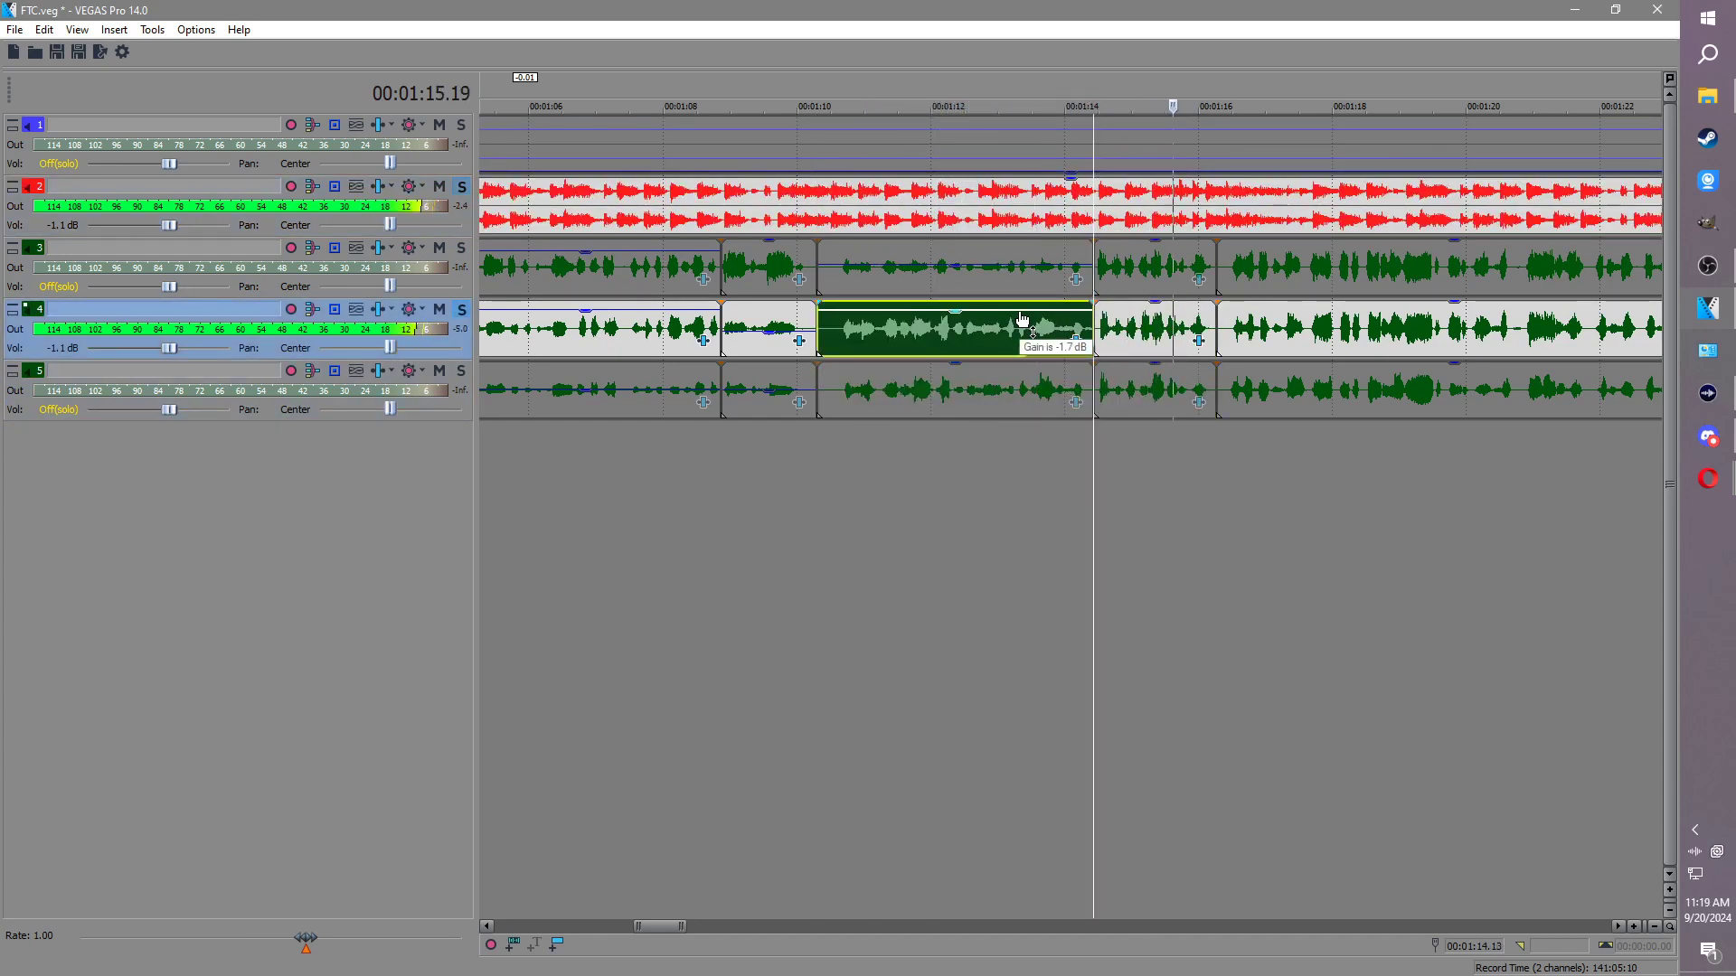
pyautogui.press('Return')
# Step: Solo track 5 in place of track 4 and play it with the music from 1:10.27
pyautogui.click(462, 311)
pyautogui.click(461, 372)
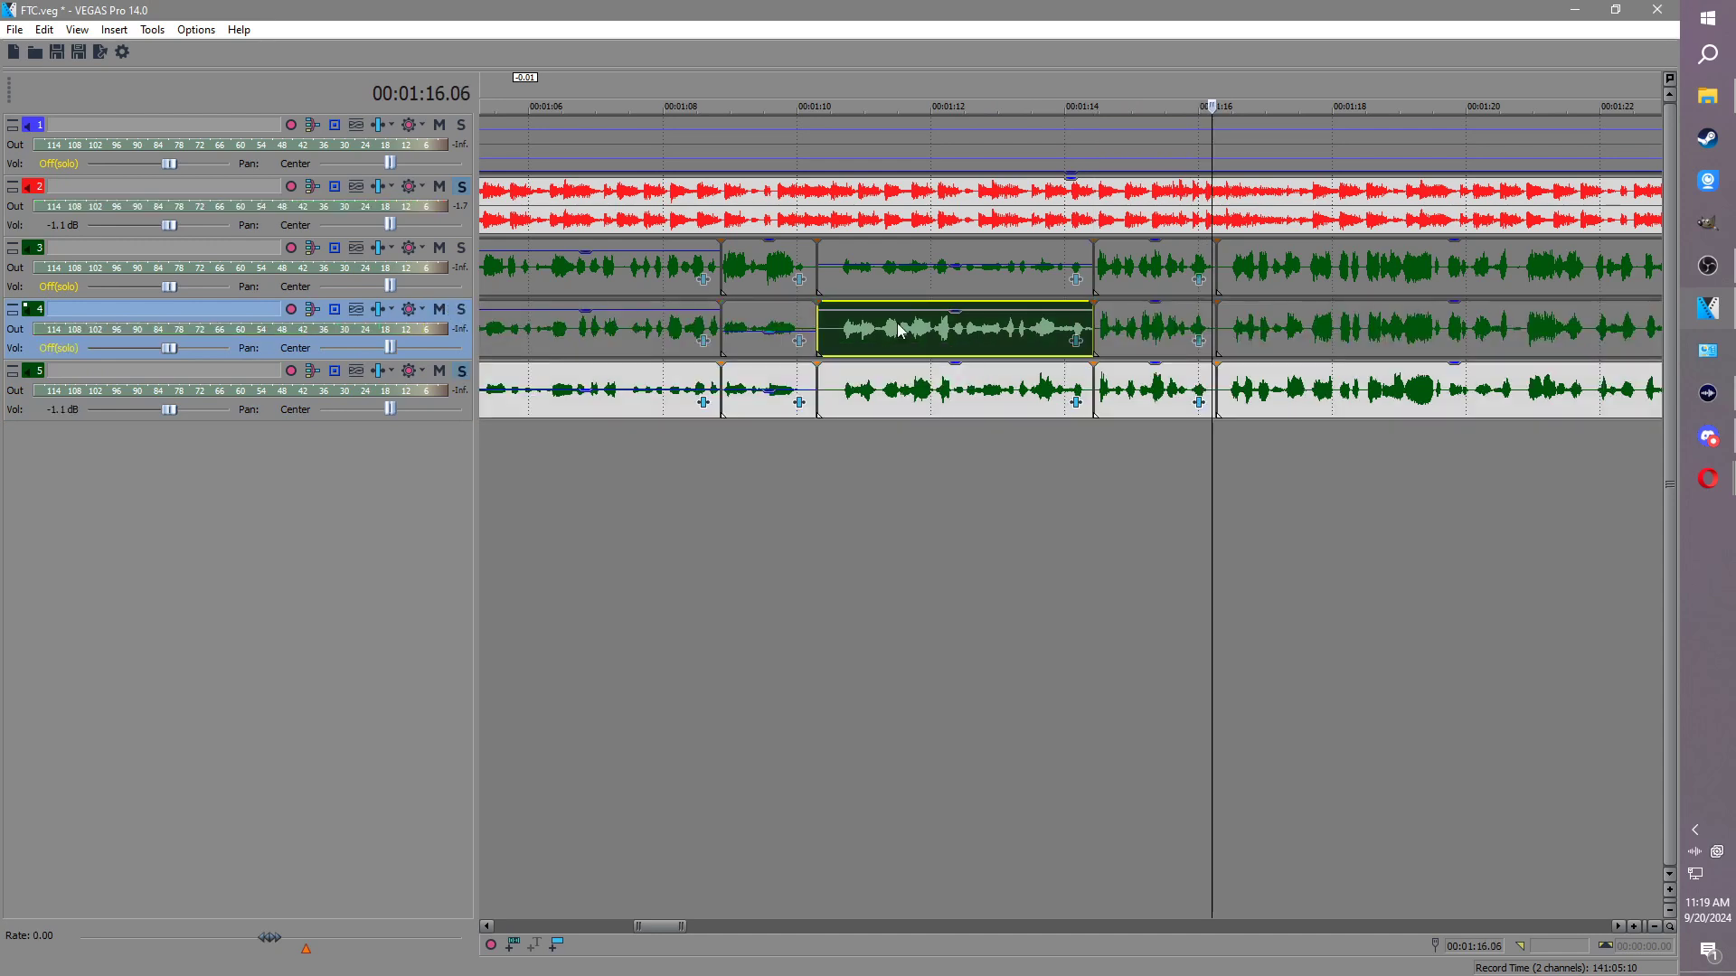
pyautogui.click(842, 351)
pyautogui.press('space')
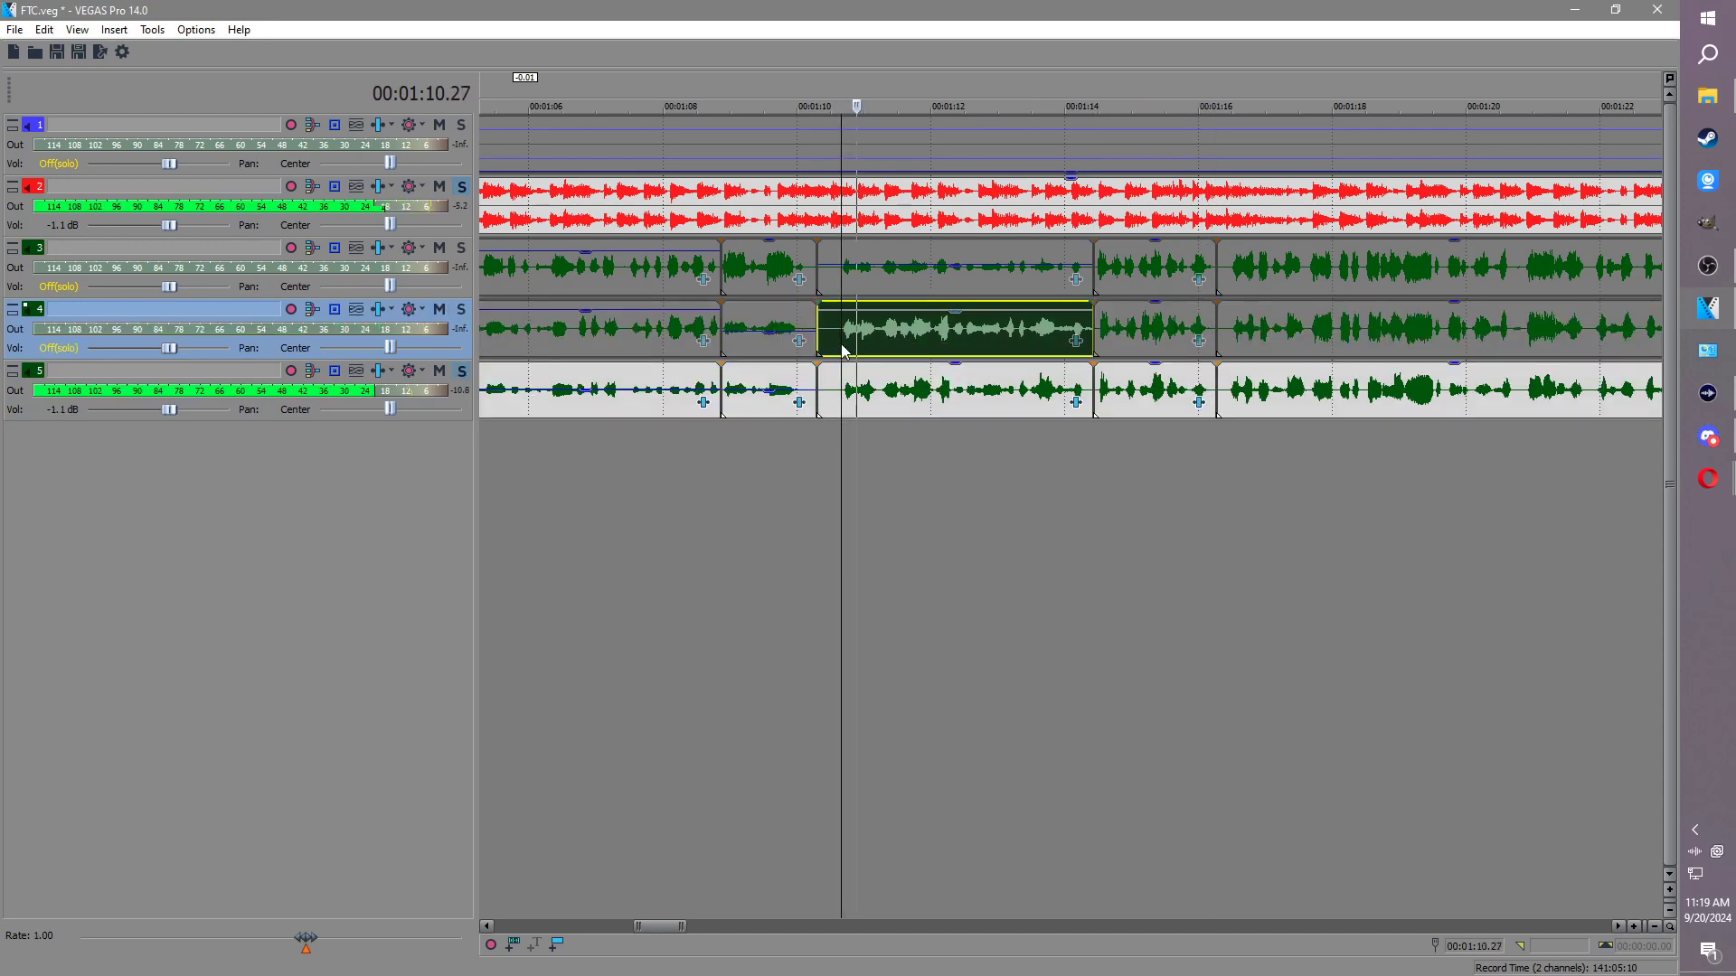
# Step: Lower the gain of the track 5 clip between about 1:10 and 1:14.13
pyautogui.click(975, 375)
pyautogui.press('Return')
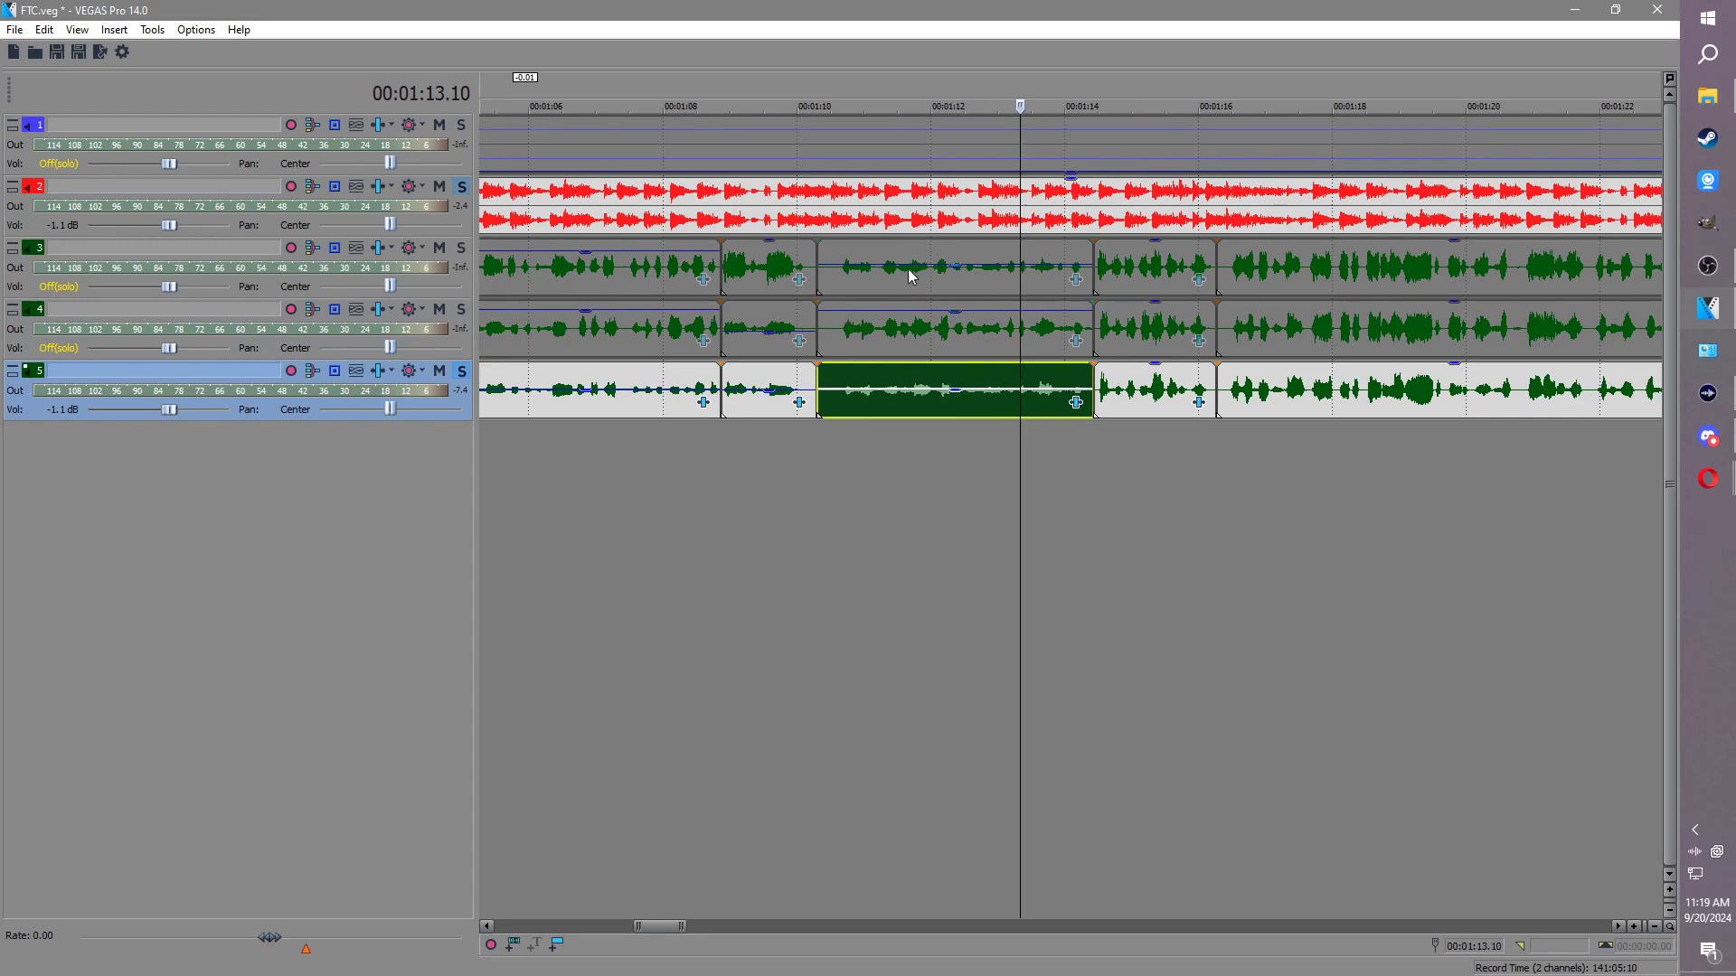
pyautogui.moveTo(896, 390); pyautogui.dragTo(896, 395)
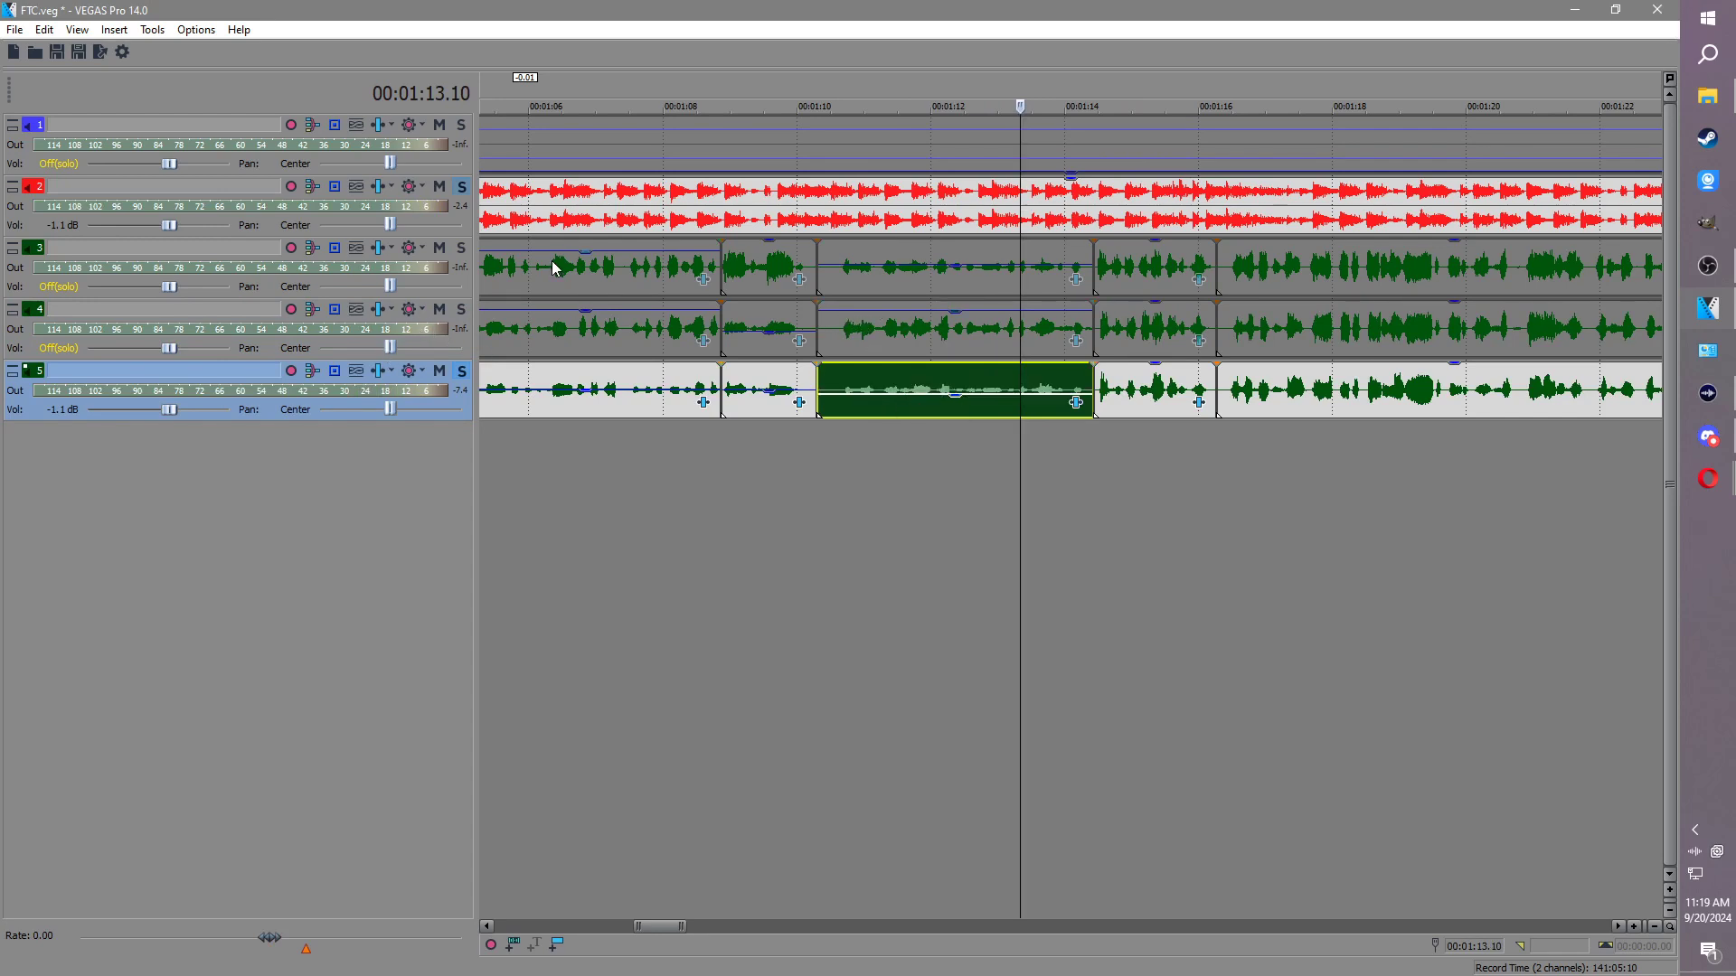
# Step: Solo tracks 3 and 4 alongside track 5 and play the full mix from 1:10.09
pyautogui.click(461, 311)
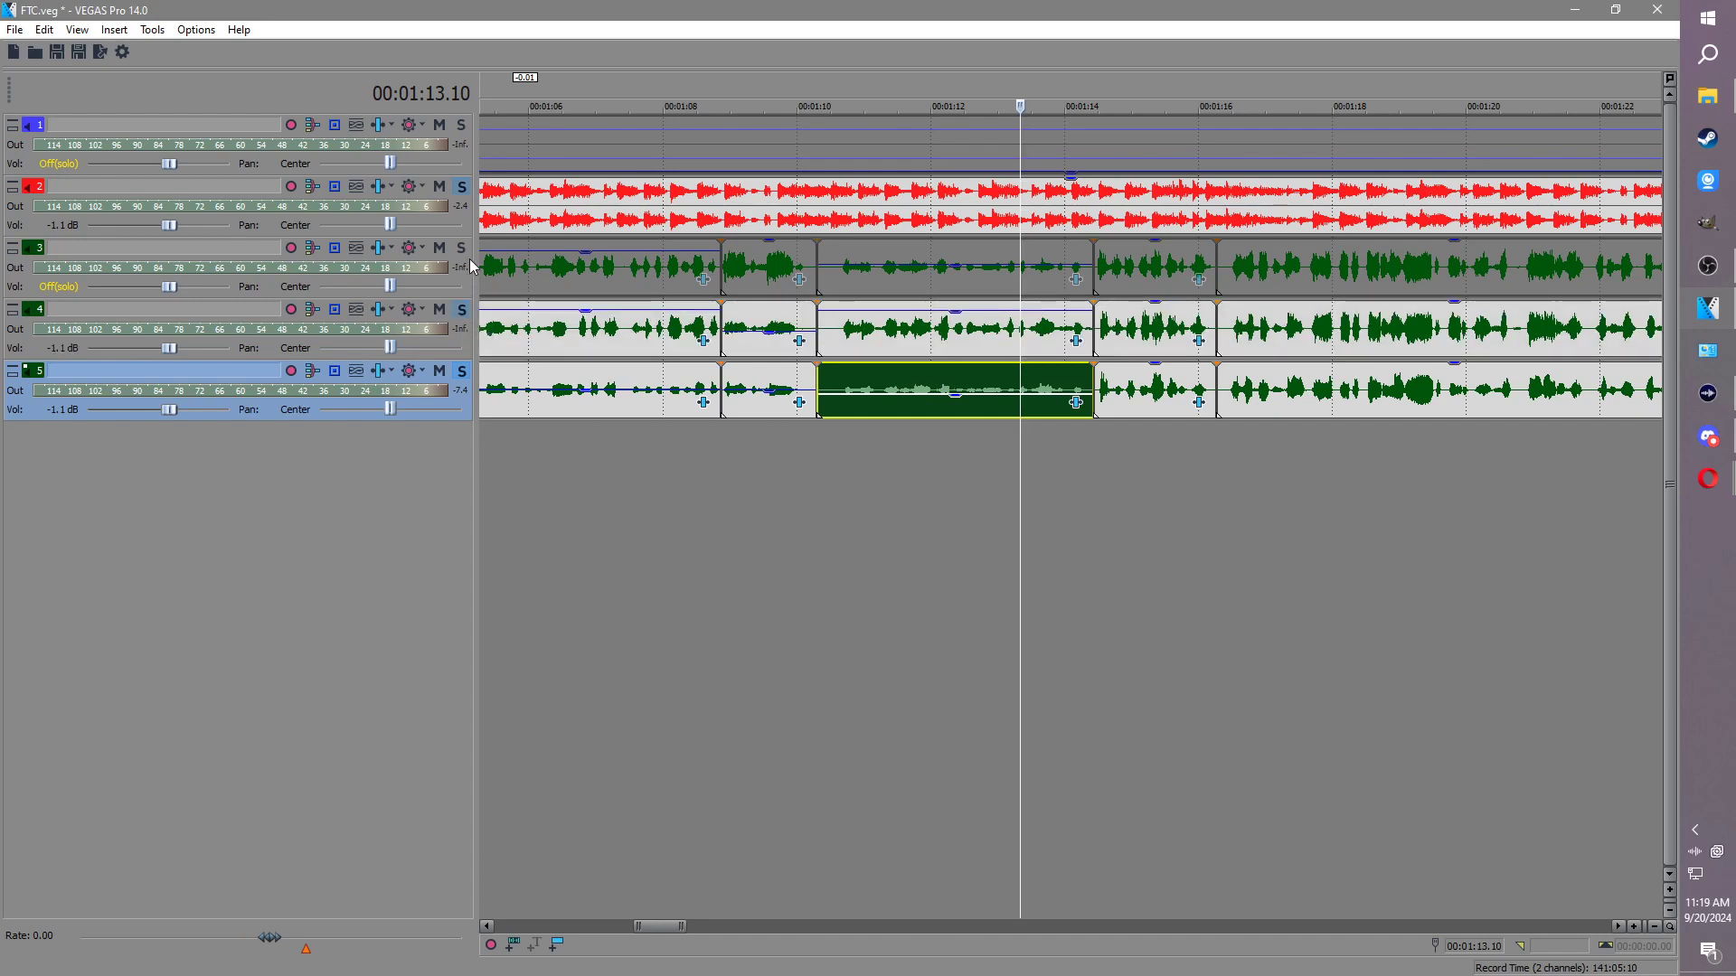
pyautogui.click(462, 248)
pyautogui.click(827, 220)
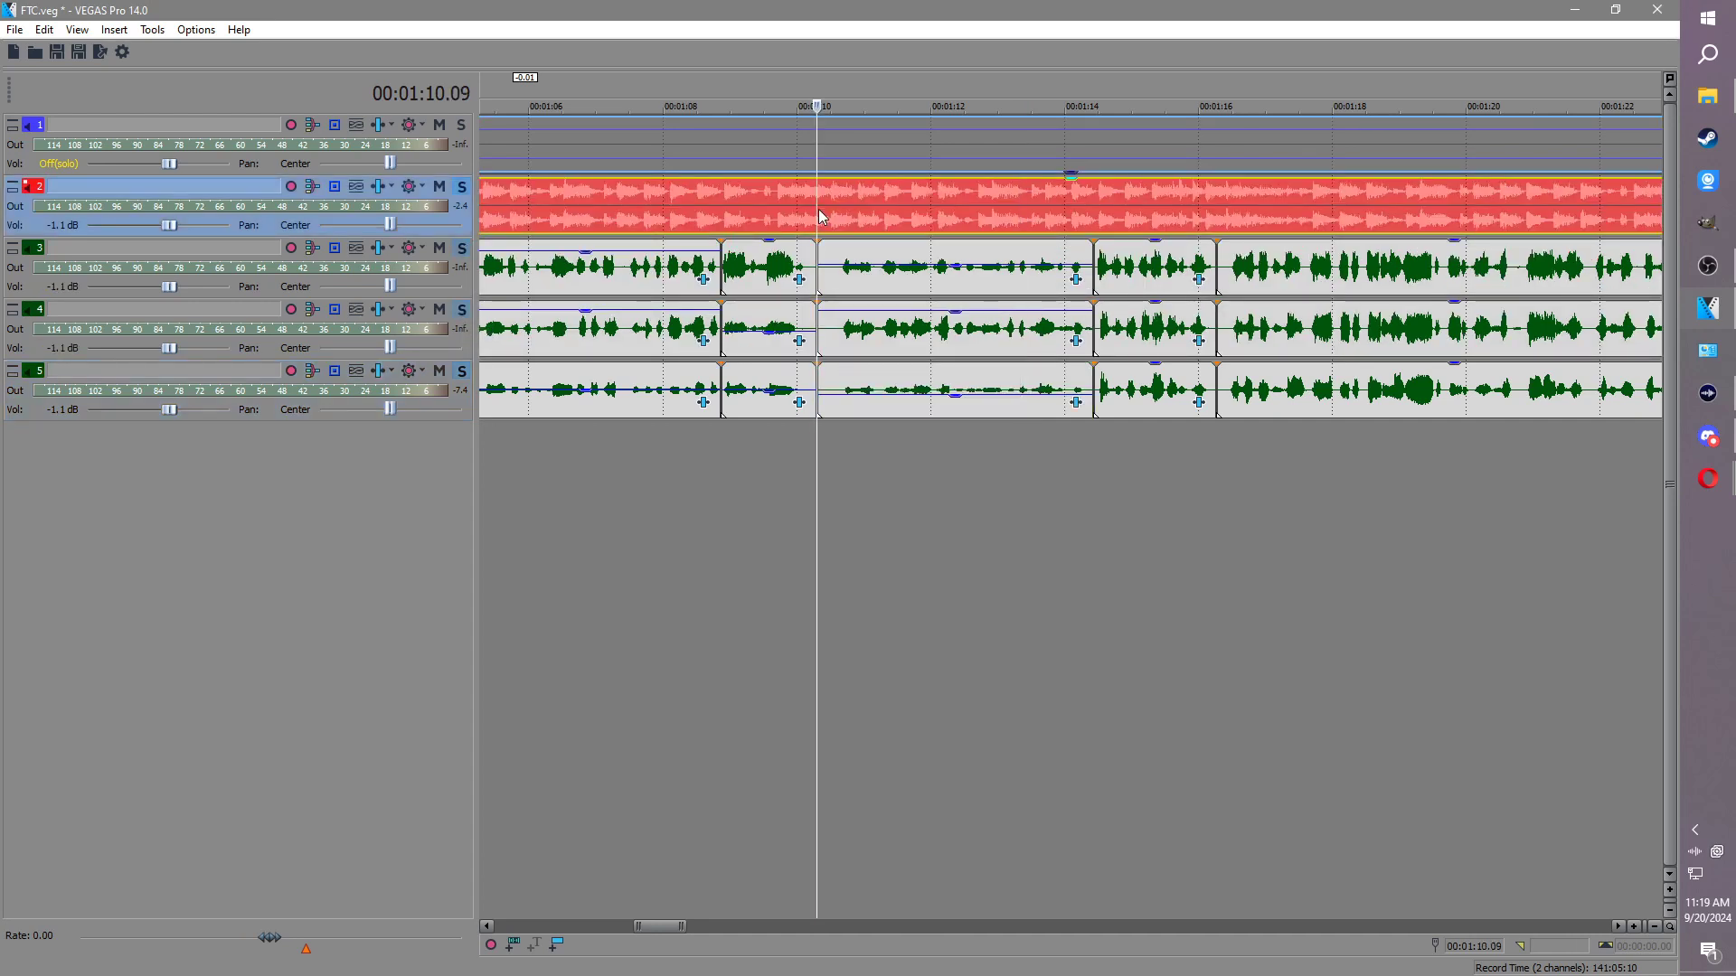
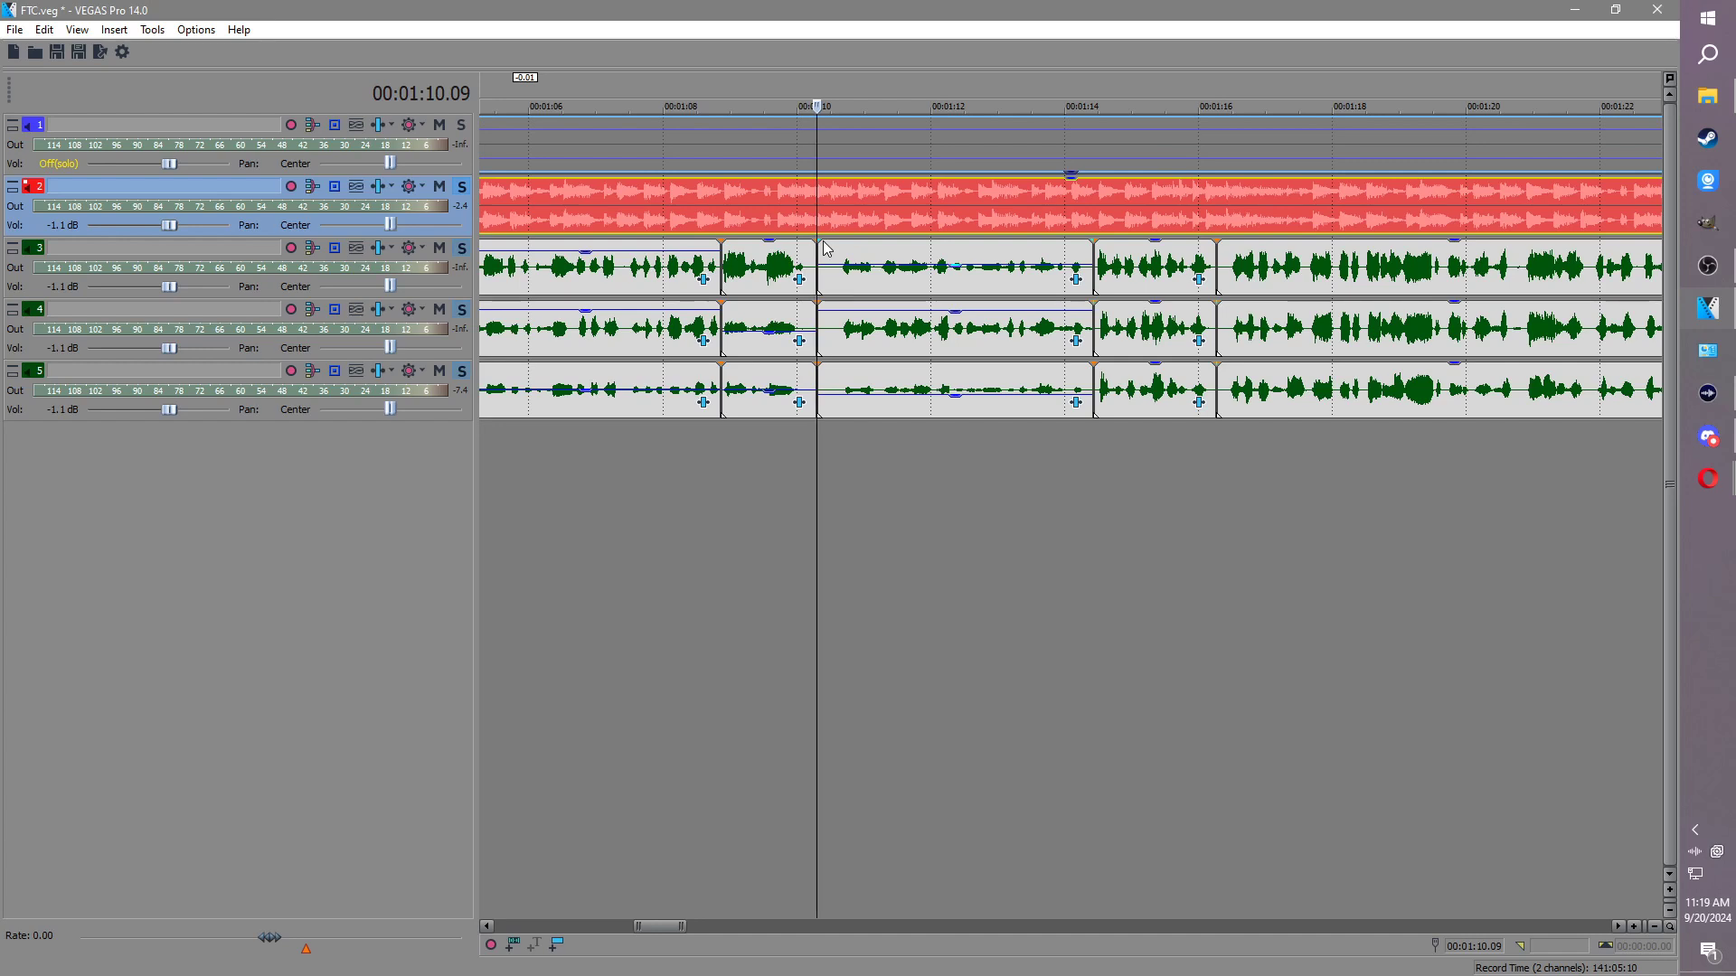
pyautogui.press('space')
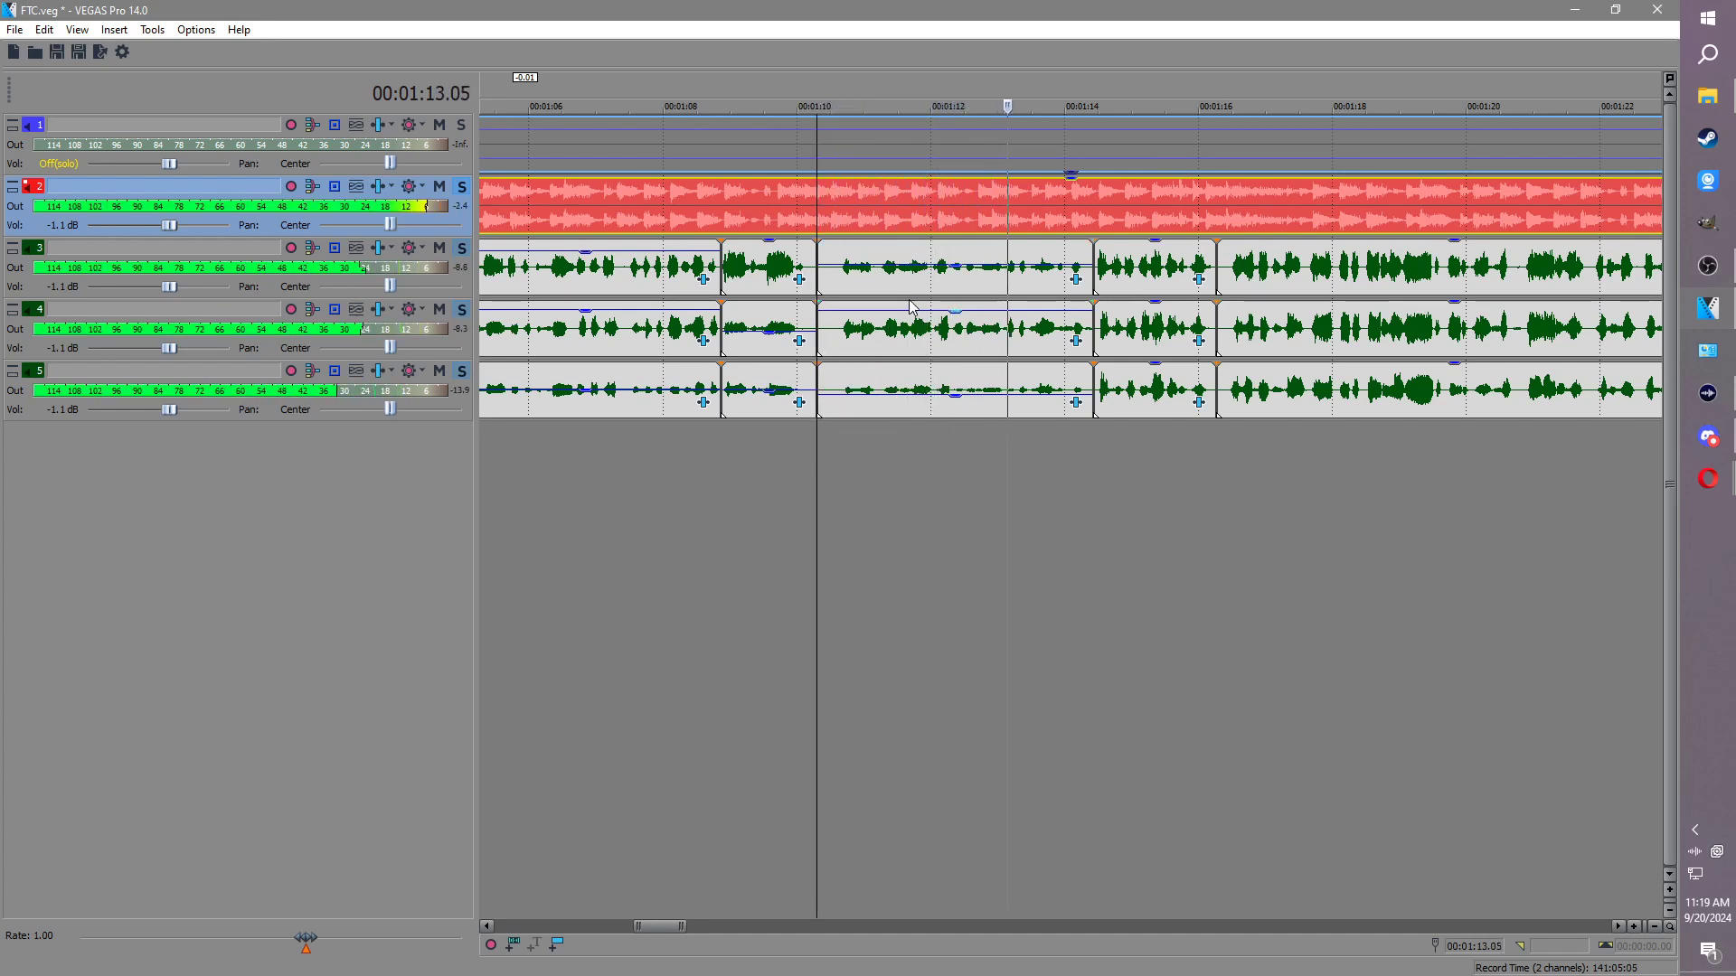
# Step: Lower the track 5 clip before 1:14.13 to near silence and set the short clip after it to -10.1 dB
pyautogui.moveTo(957, 366); pyautogui.dragTo(957, 420)
pyautogui.press('Return')
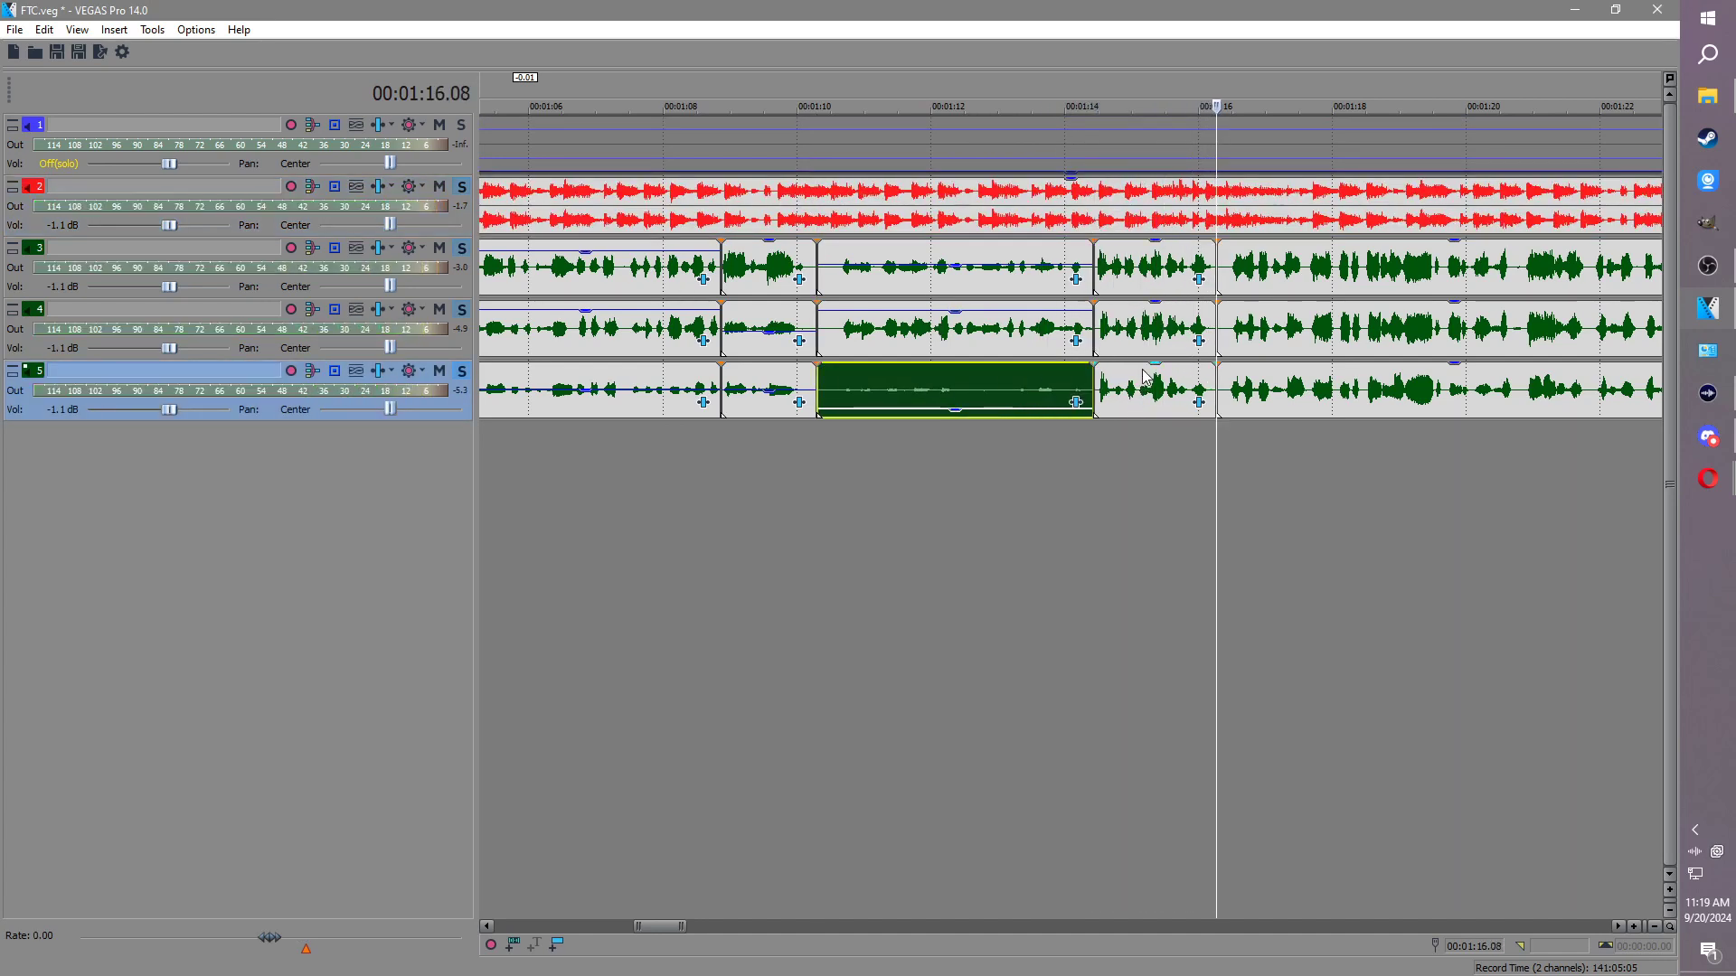
pyautogui.moveTo(1155, 364); pyautogui.dragTo(1163, 407)
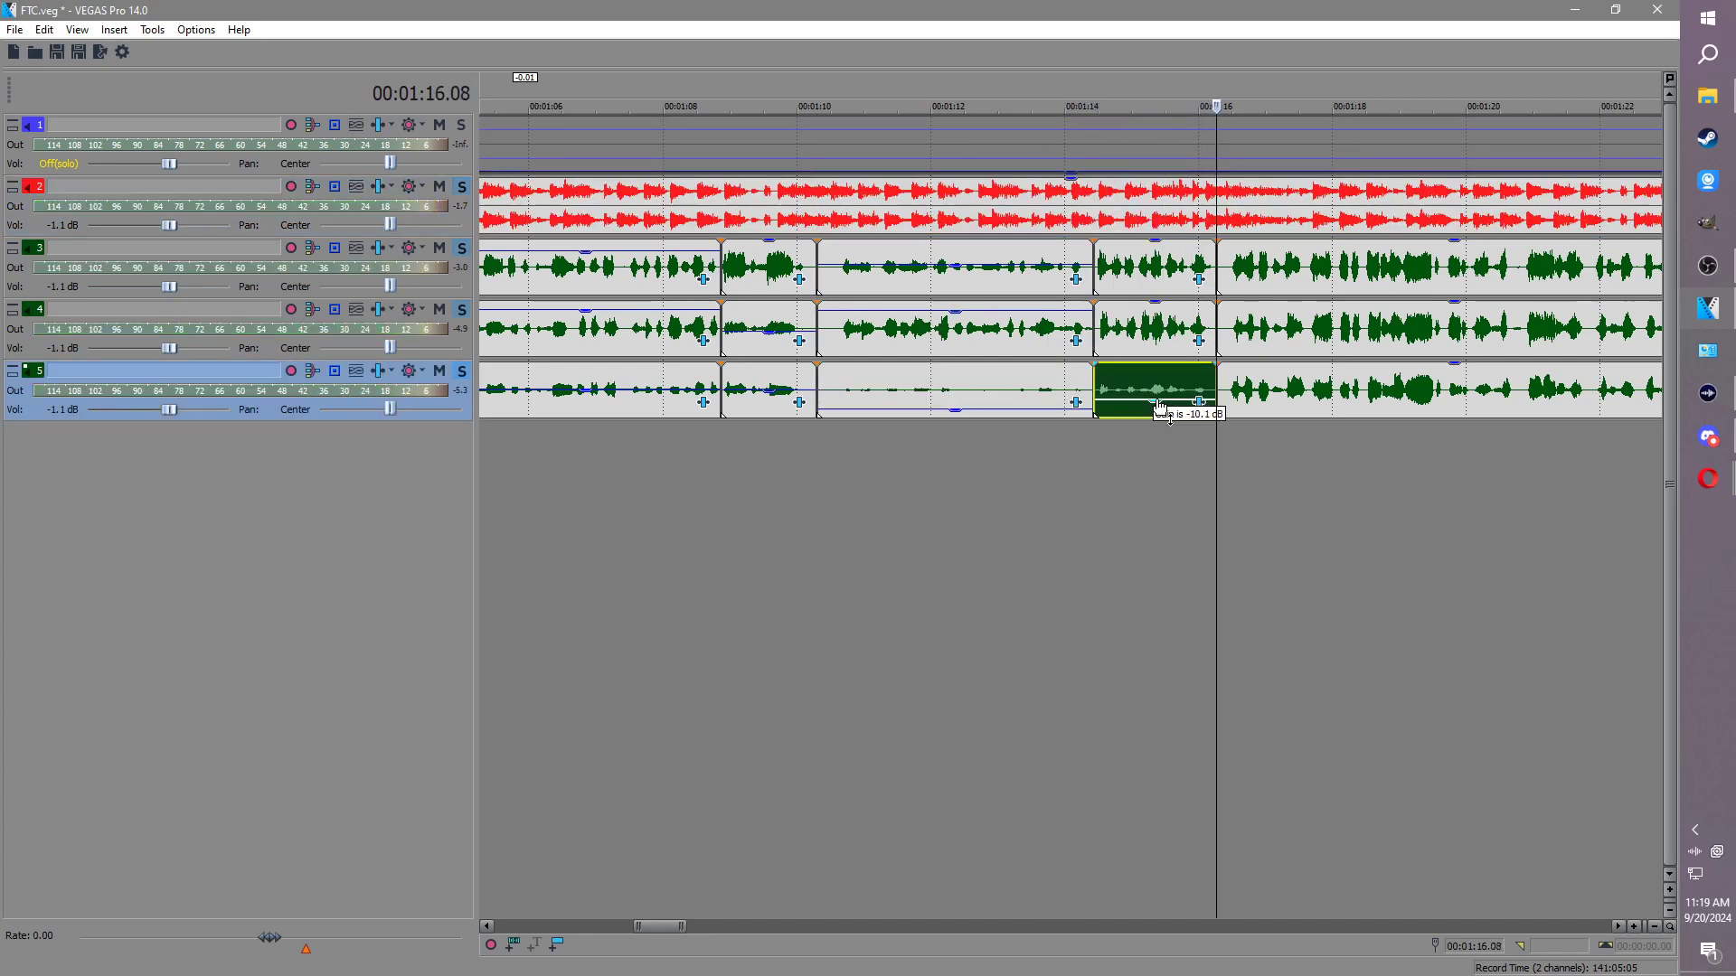
# Step: Slightly lower the gain of the short track 4 clip after 1:14.13 and save the project
pyautogui.click(1118, 314)
pyautogui.hotkey('ctrl', 's')
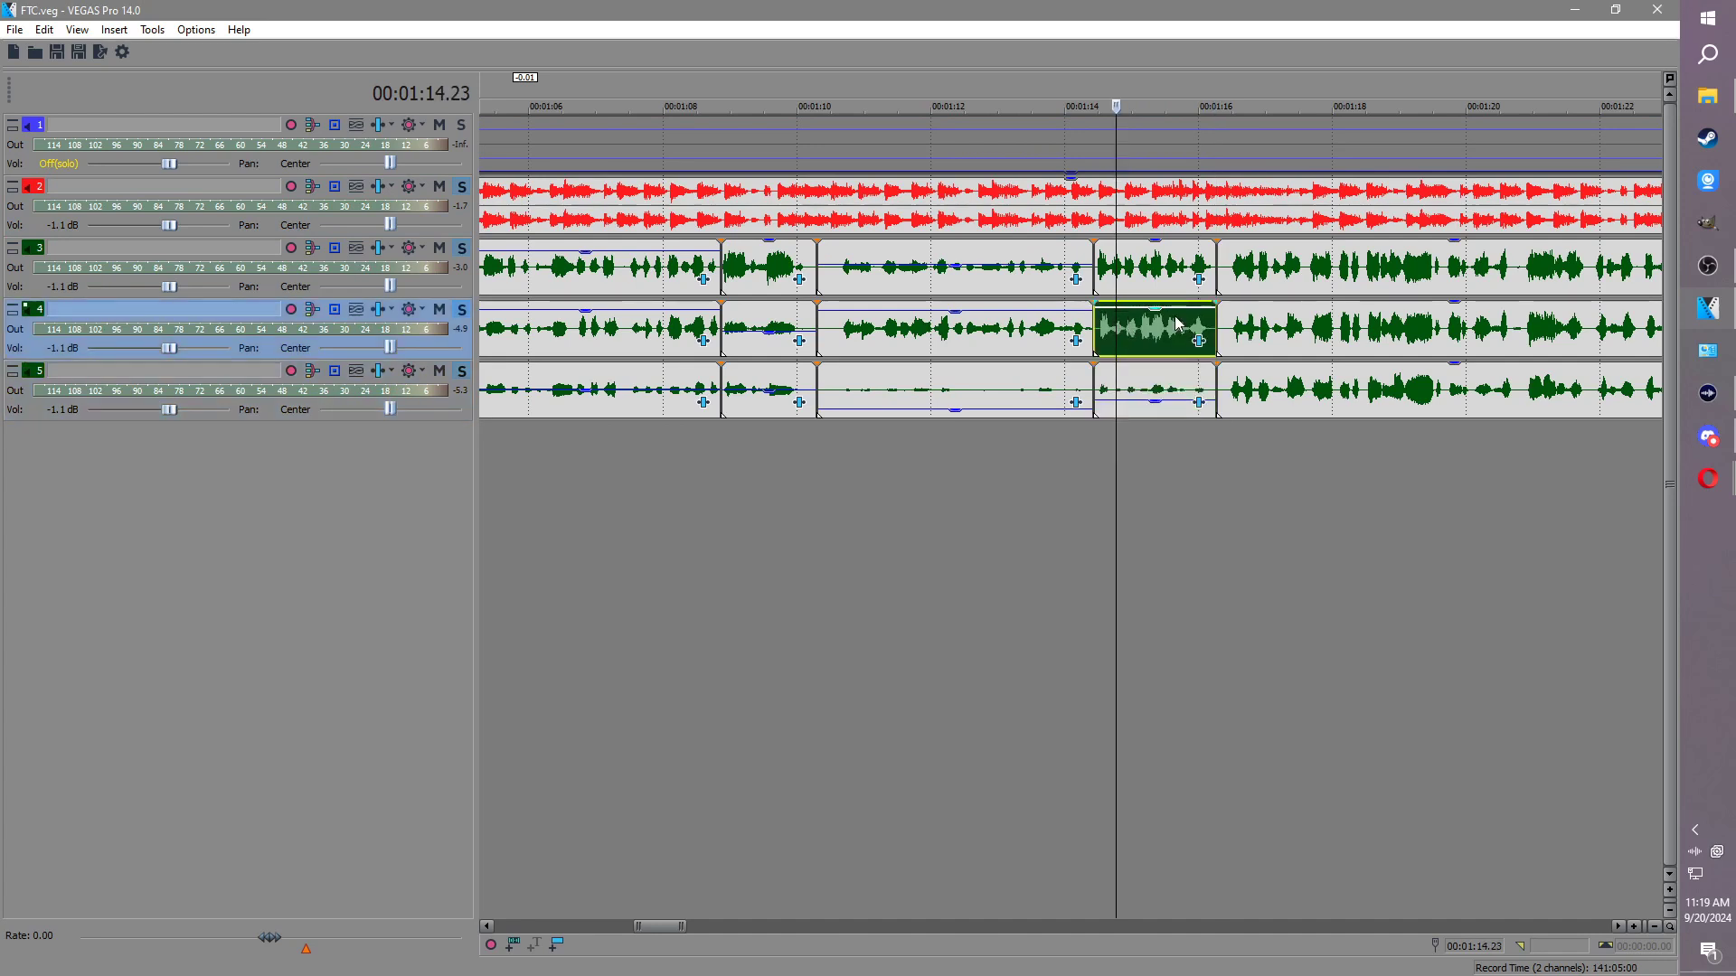
# Step: Unsolo tracks 4 and 5 and play track 3 with the music from the clip boundary at 1:16.08
pyautogui.click(1225, 226)
pyautogui.click(462, 311)
pyautogui.click(471, 373)
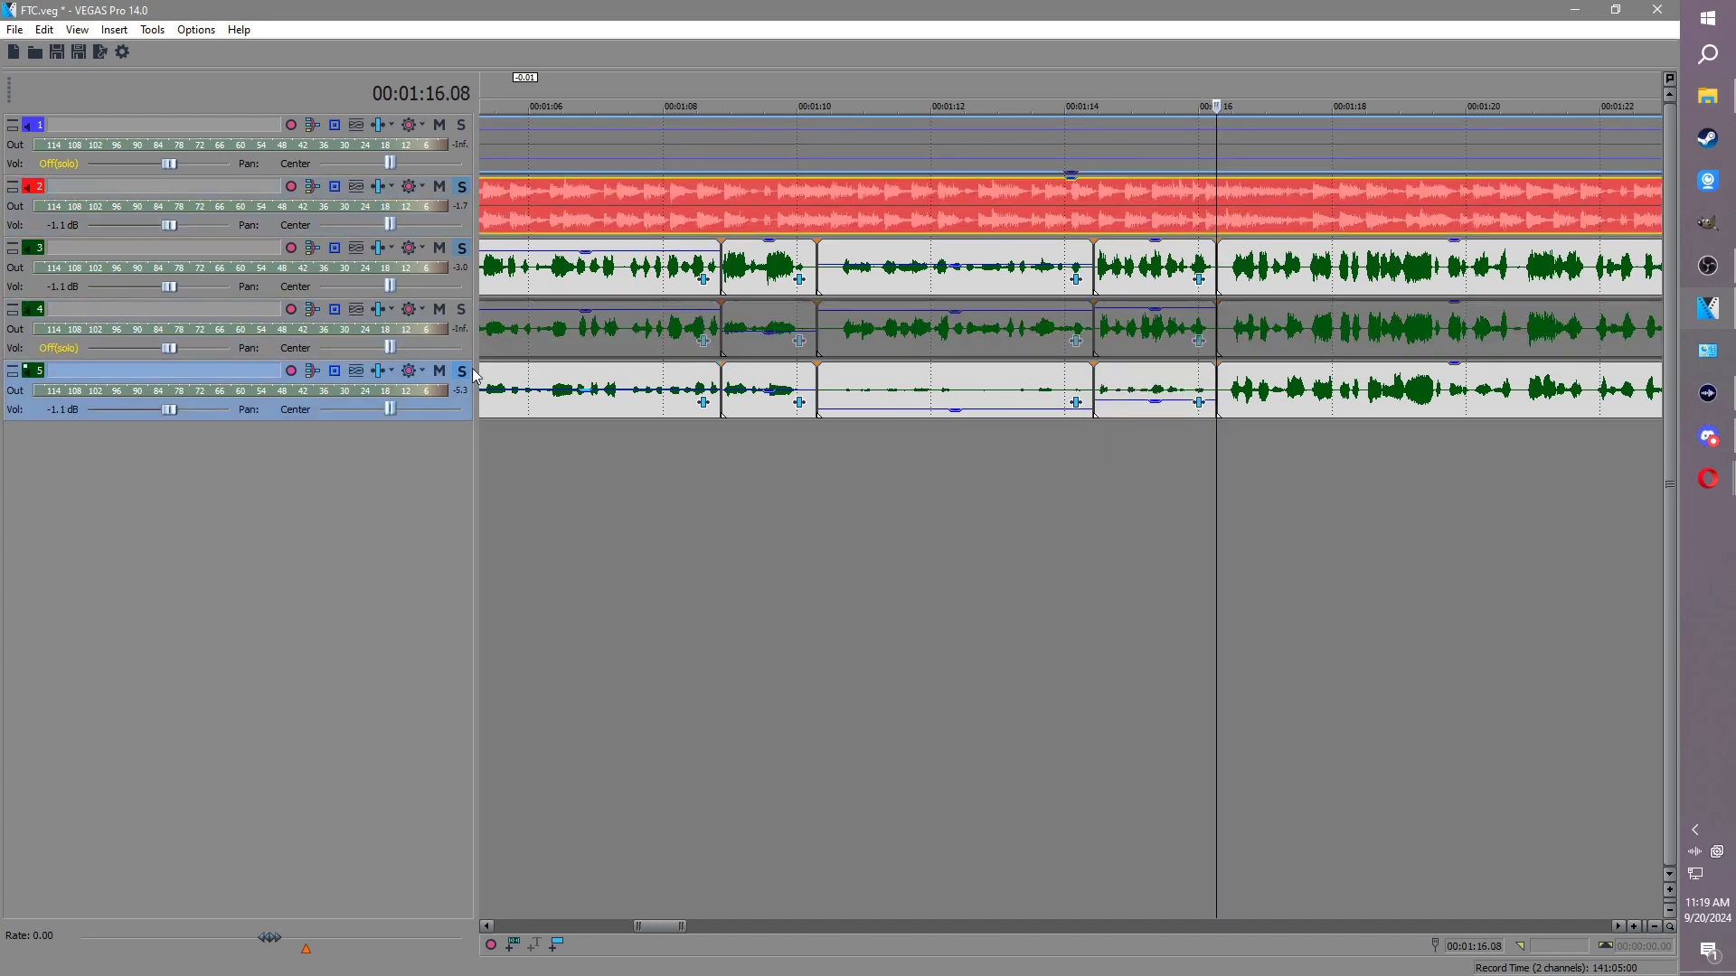
pyautogui.click(460, 374)
pyautogui.press('space')
# Step: Slightly lower the gain of the long track 3 clip that starts at 1:16.08
pyautogui.scroll(-1, 1416, 346)
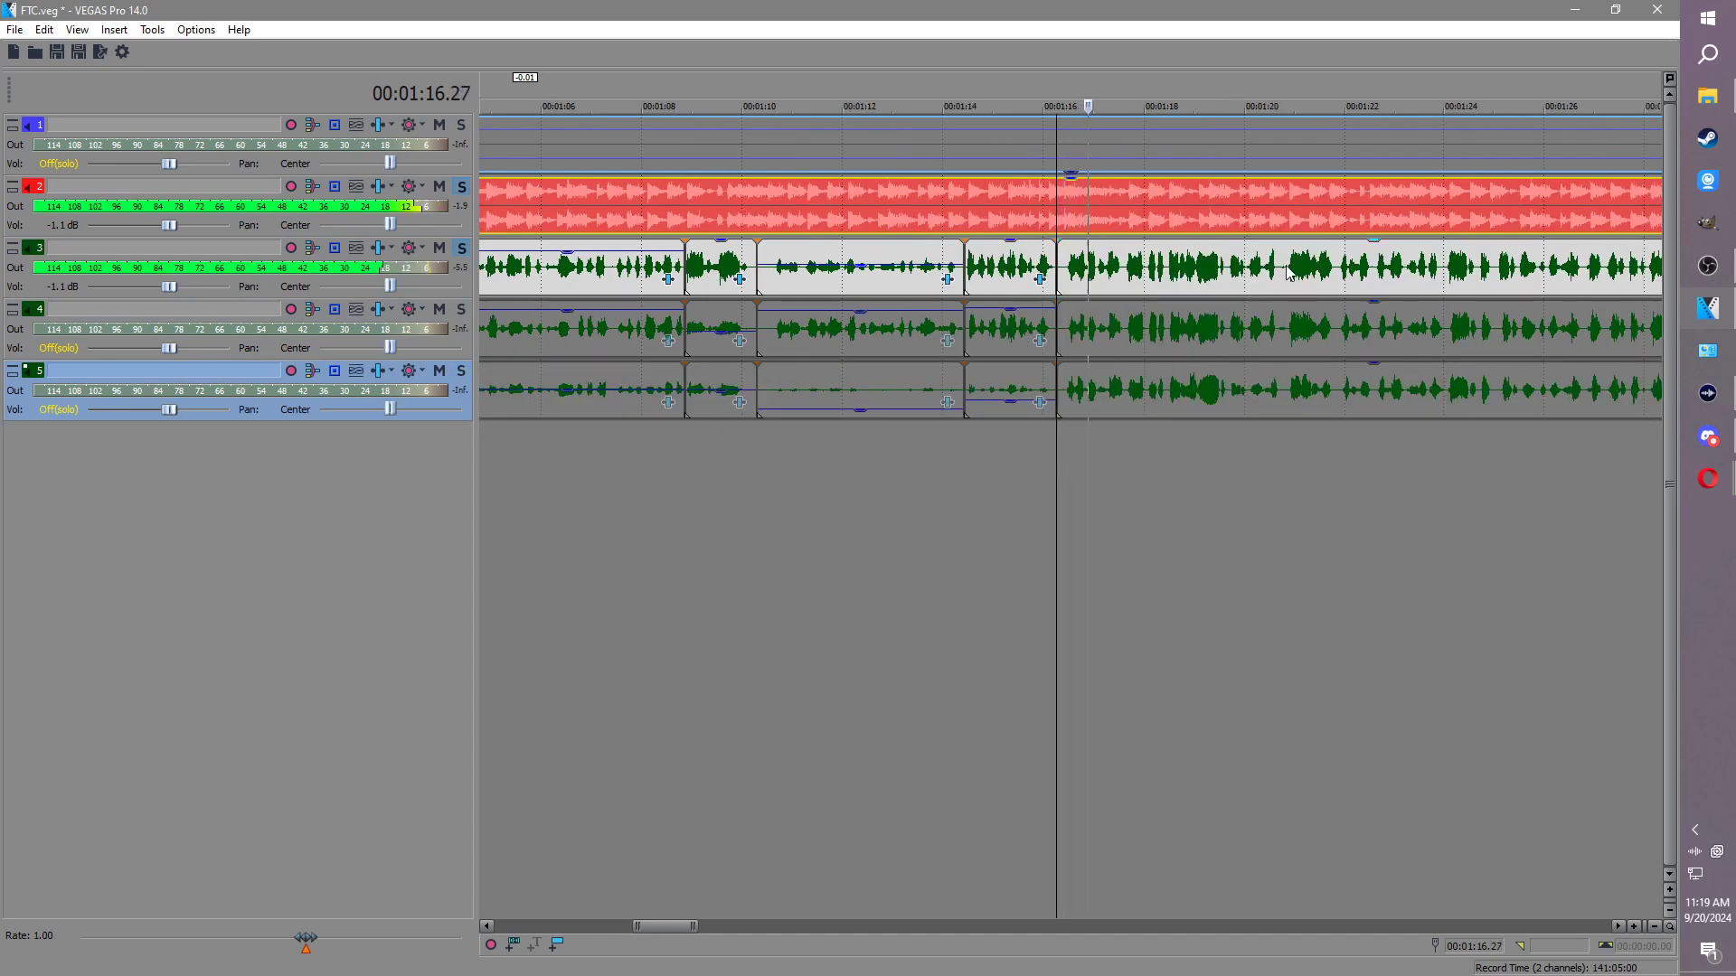
pyautogui.click(1290, 282)
pyautogui.scroll(-1, 1273, 311)
pyautogui.scroll(3, 1193, 325)
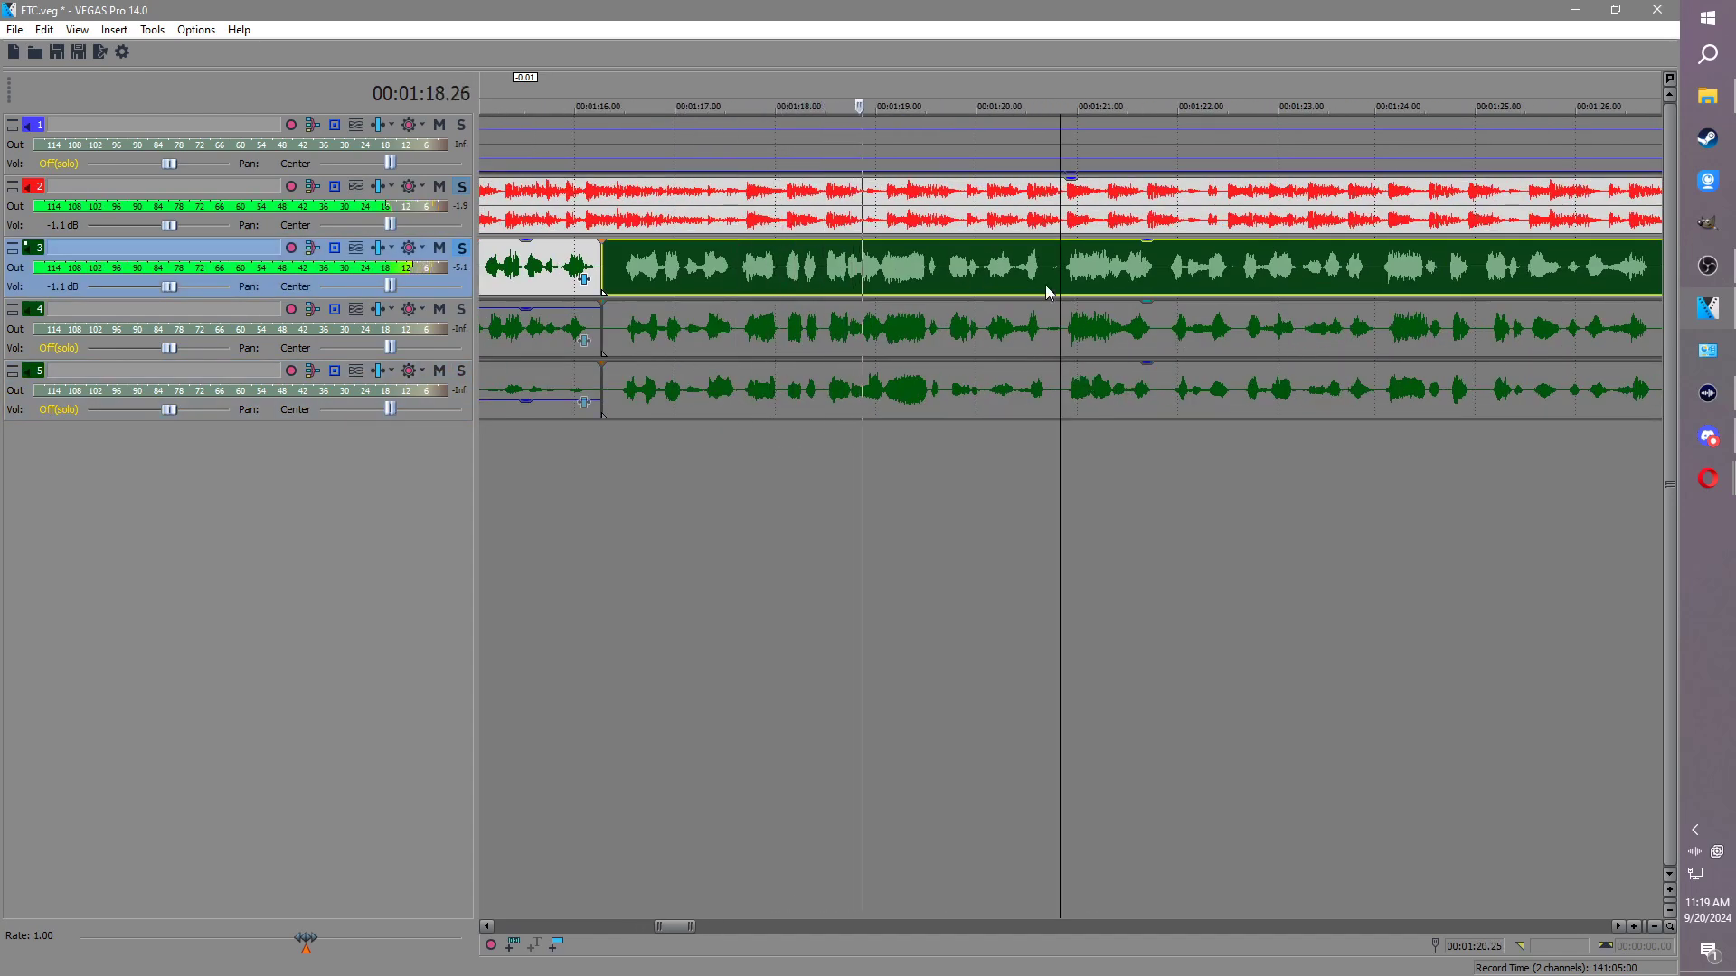
pyautogui.scroll(-3, 1327, 284)
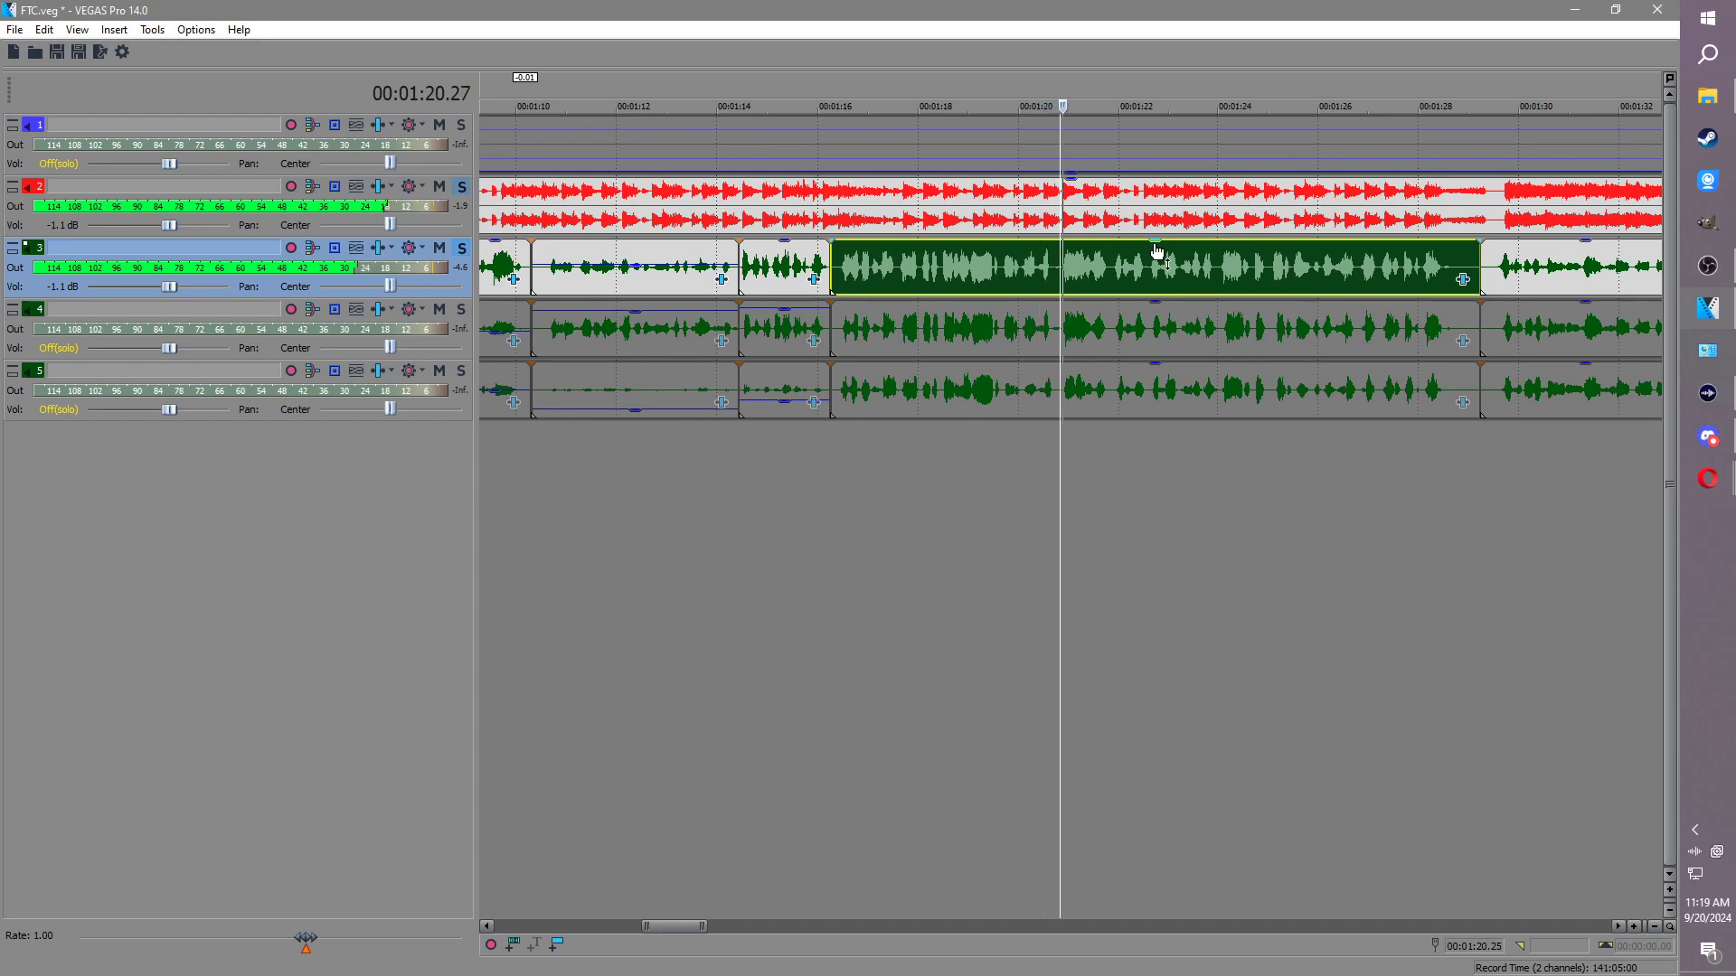
pyautogui.moveTo(1156, 250); pyautogui.dragTo(1159, 262)
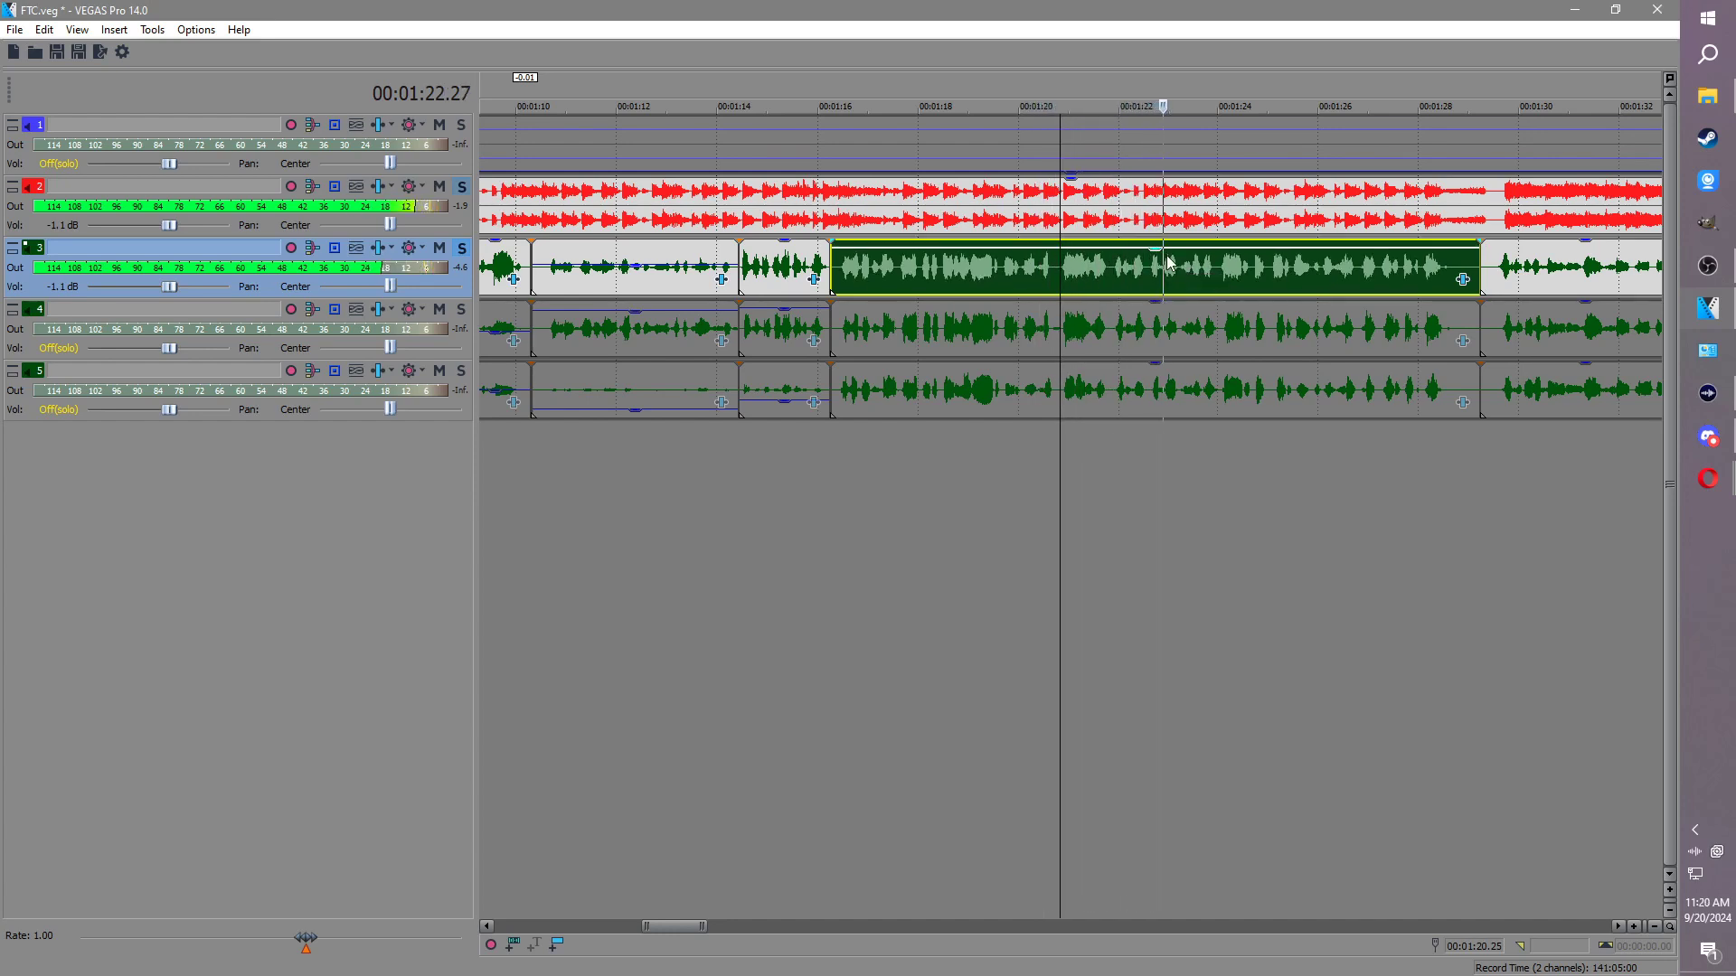
# Step: Split the long track 3 clip at about 1:22 and at 1:24.01
pyautogui.click(1110, 270)
pyautogui.press('s')
pyautogui.click(1135, 267)
pyautogui.click(1219, 265)
pyautogui.press('s')
# Step: Lower the gain of the middle track 3 piece, raise the last piece back to full gain, and stop playback
pyautogui.moveTo(1184, 253); pyautogui.dragTo(1259, 264)
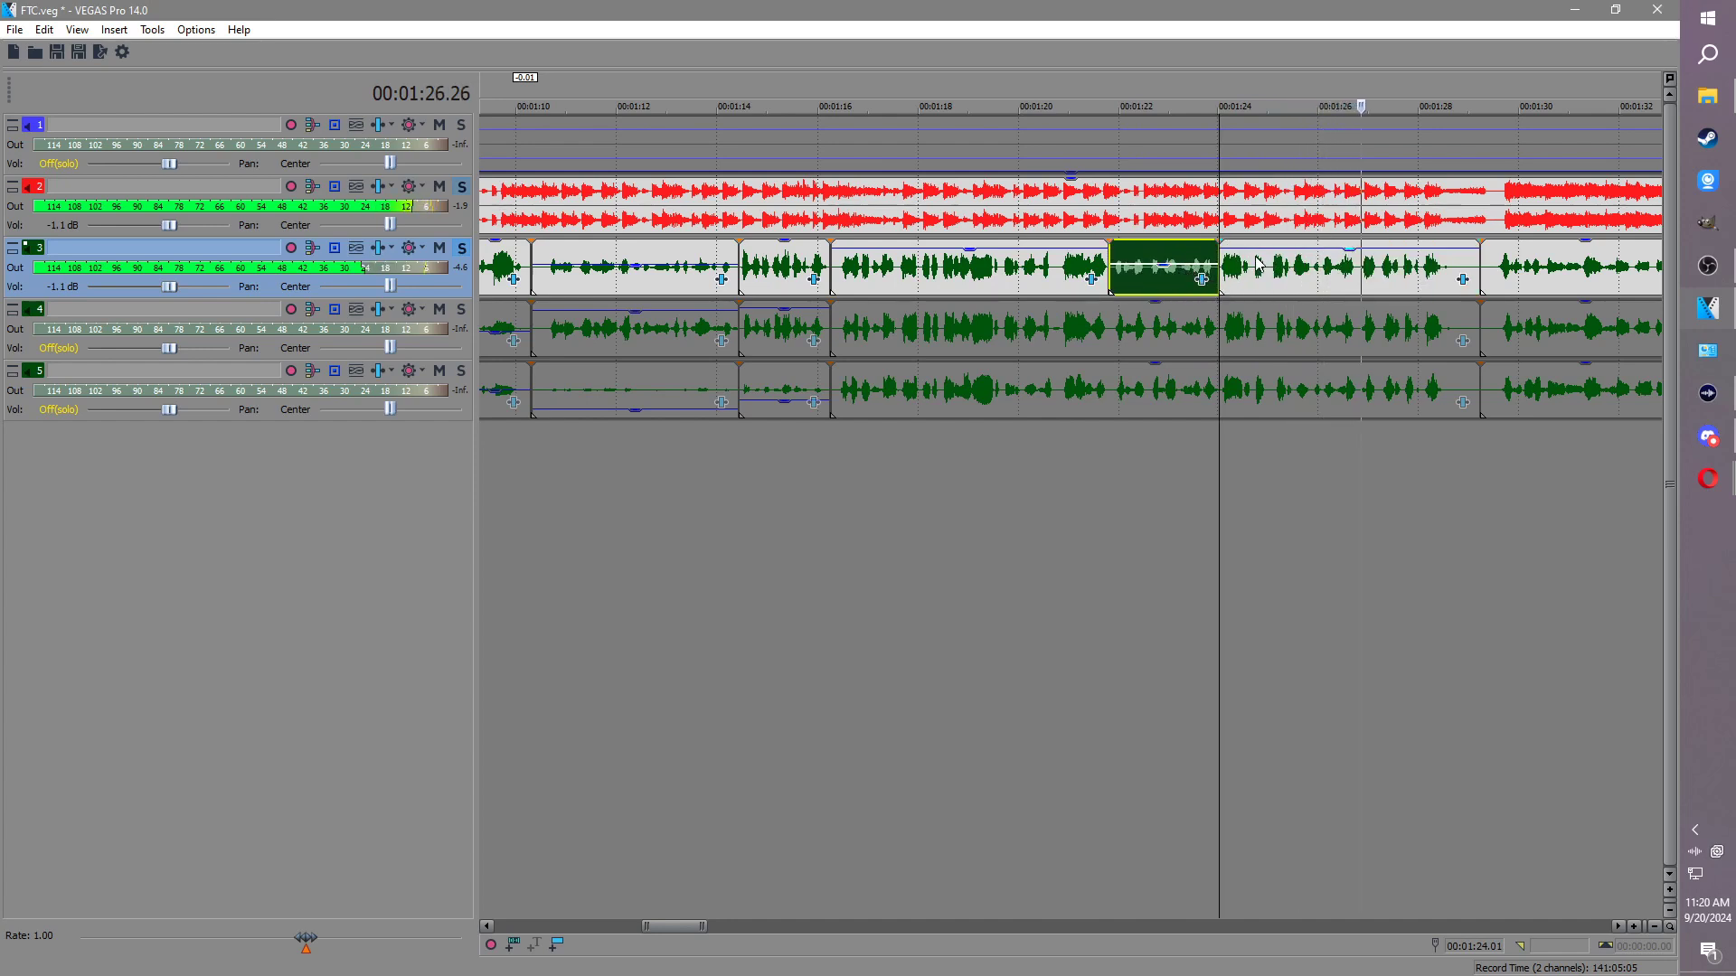
pyautogui.click(1264, 251)
pyautogui.press('Return')
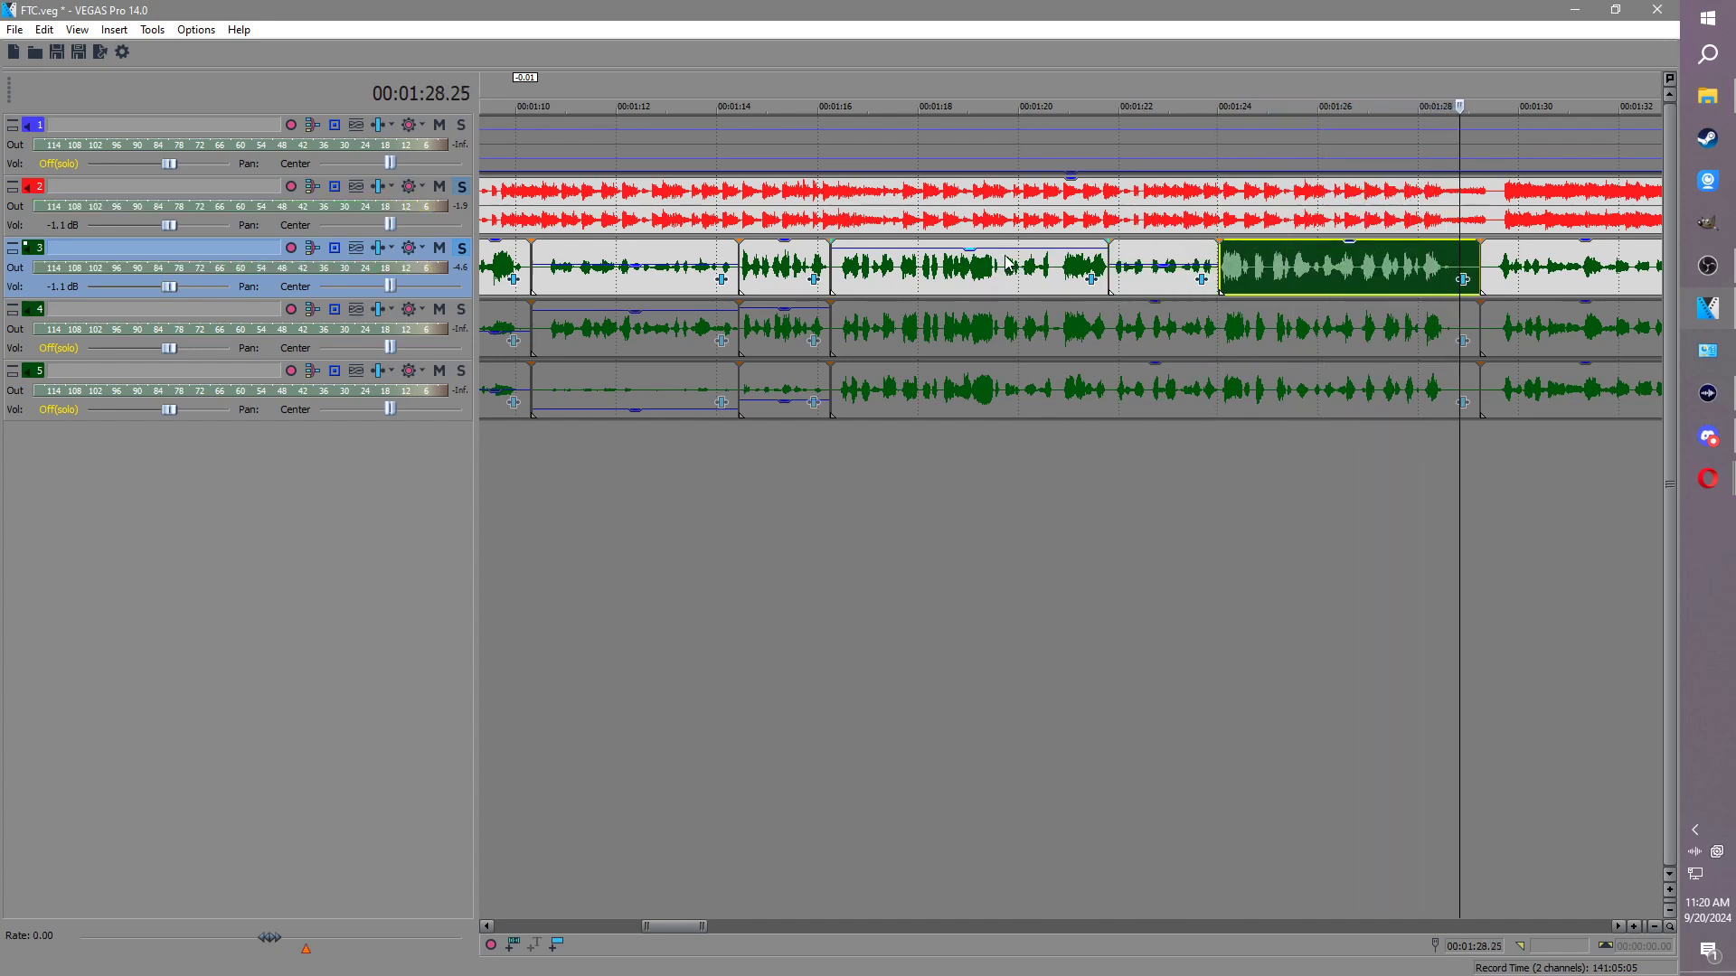
# Step: Adjust the gain of the track 3 clip at 1:16, and with track 4 soloed instead, lower the gain of its long clip
pyautogui.moveTo(1001, 243); pyautogui.dragTo(1005, 257)
pyautogui.click(462, 310)
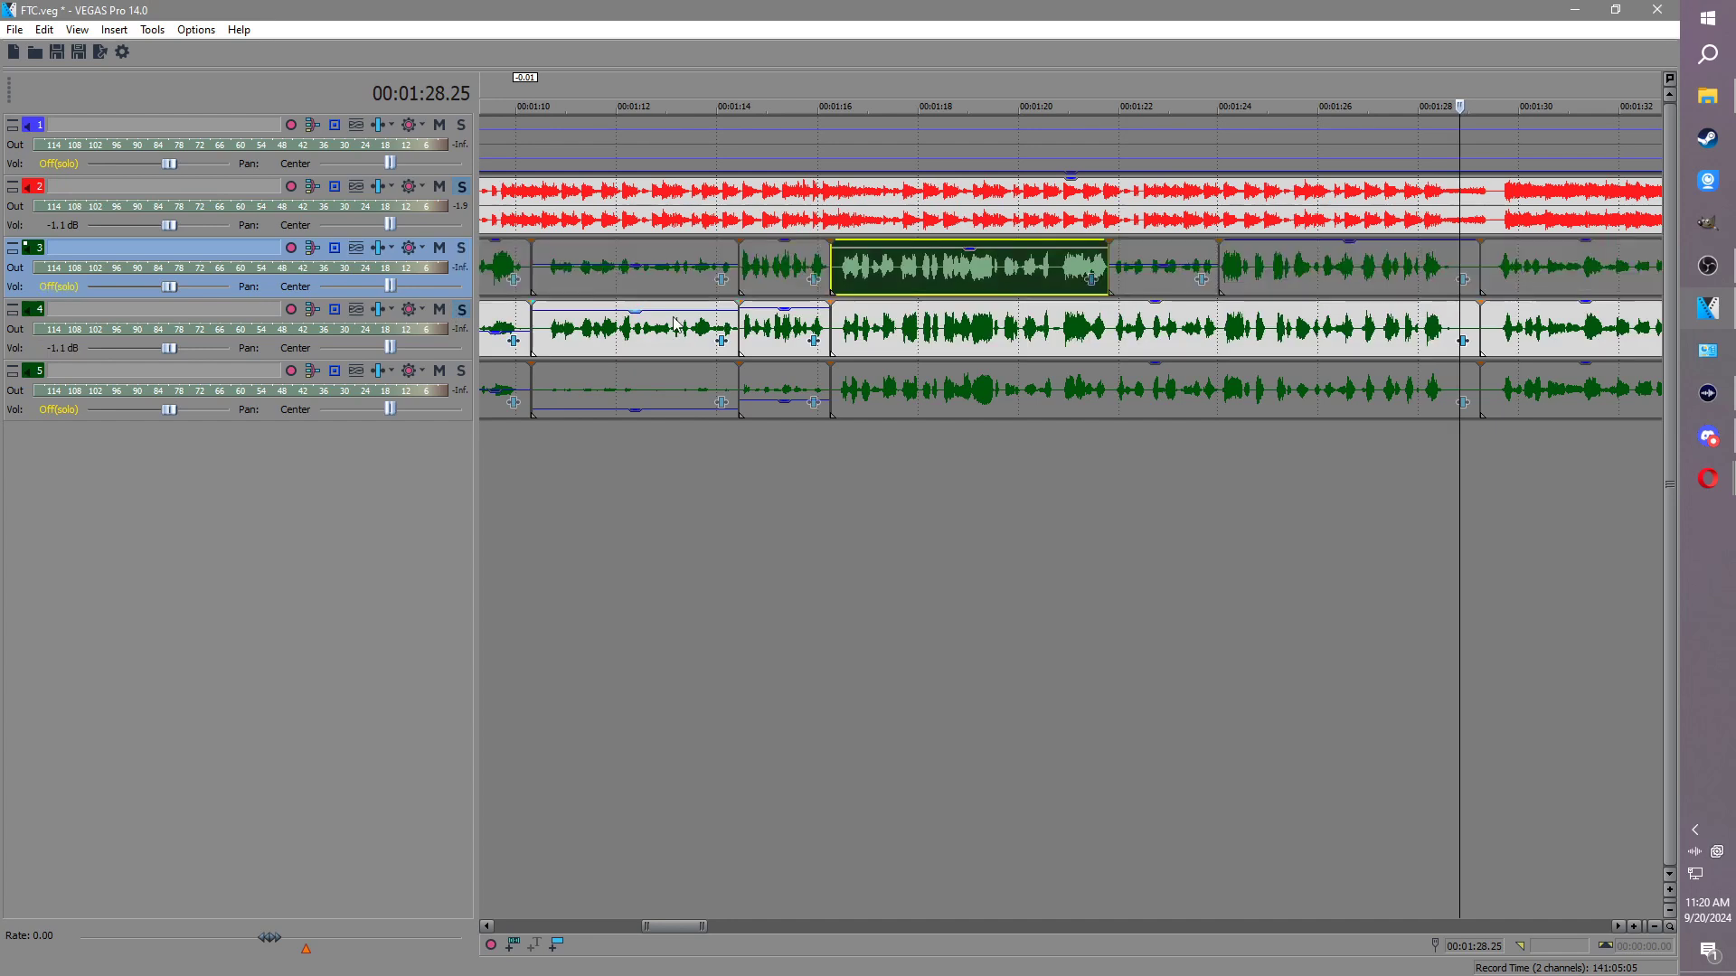
pyautogui.click(840, 323)
pyautogui.press('space')
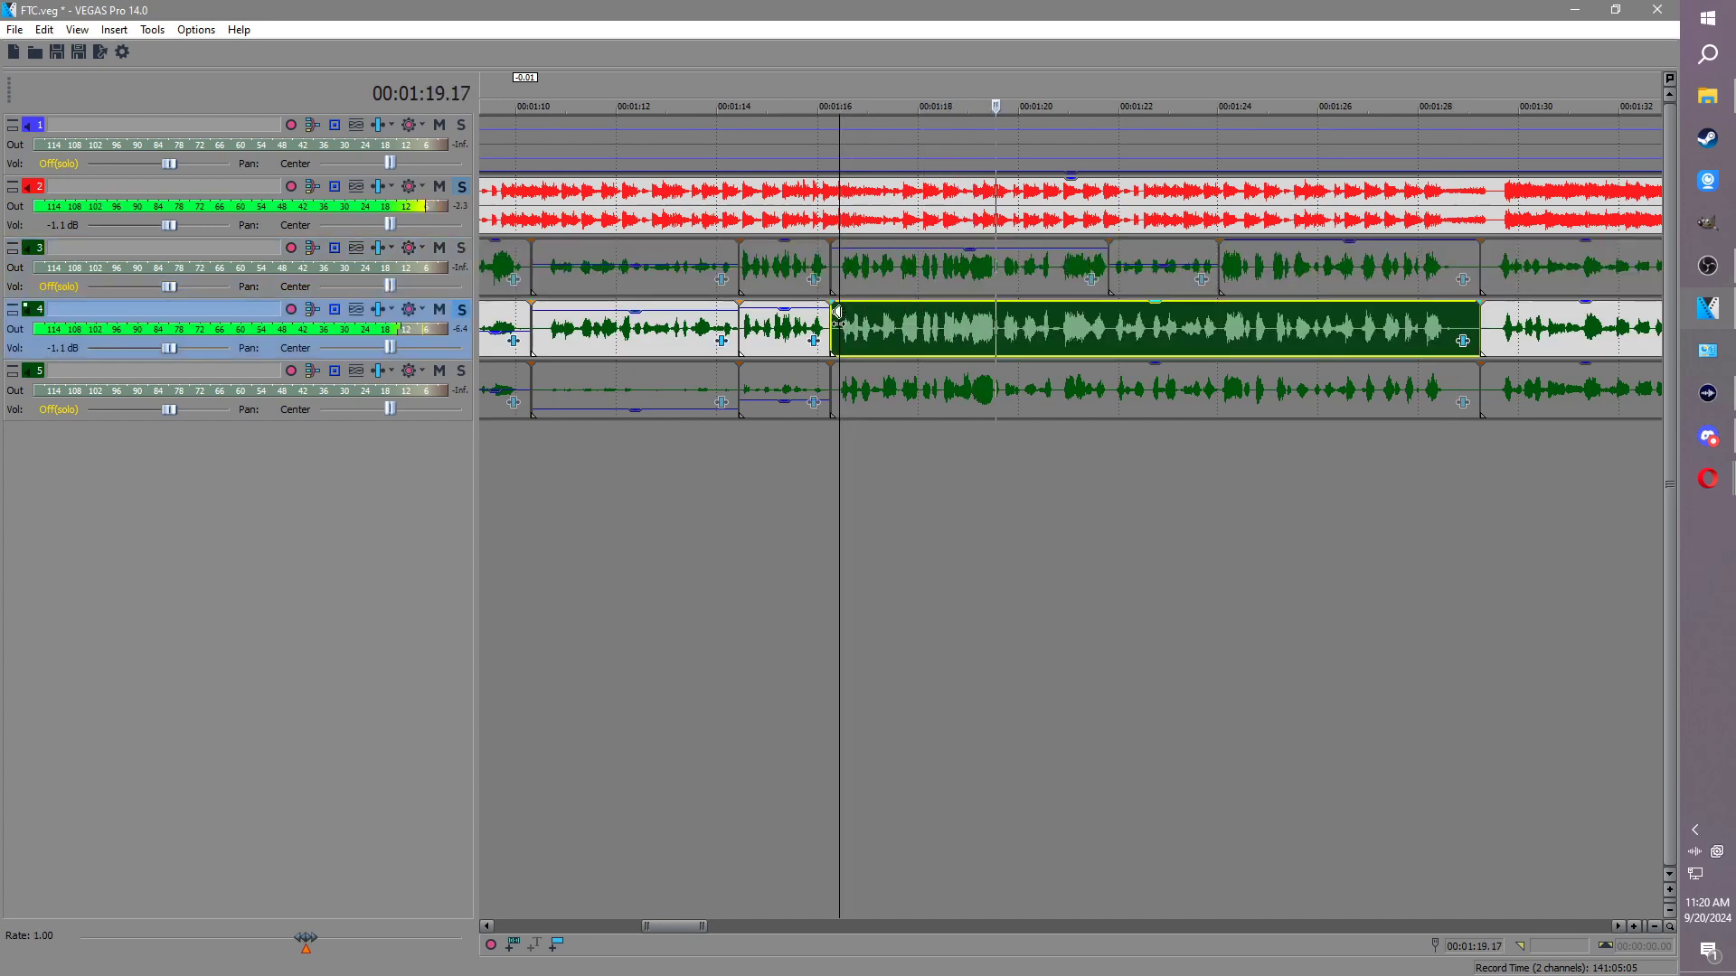
pyautogui.click(1109, 313)
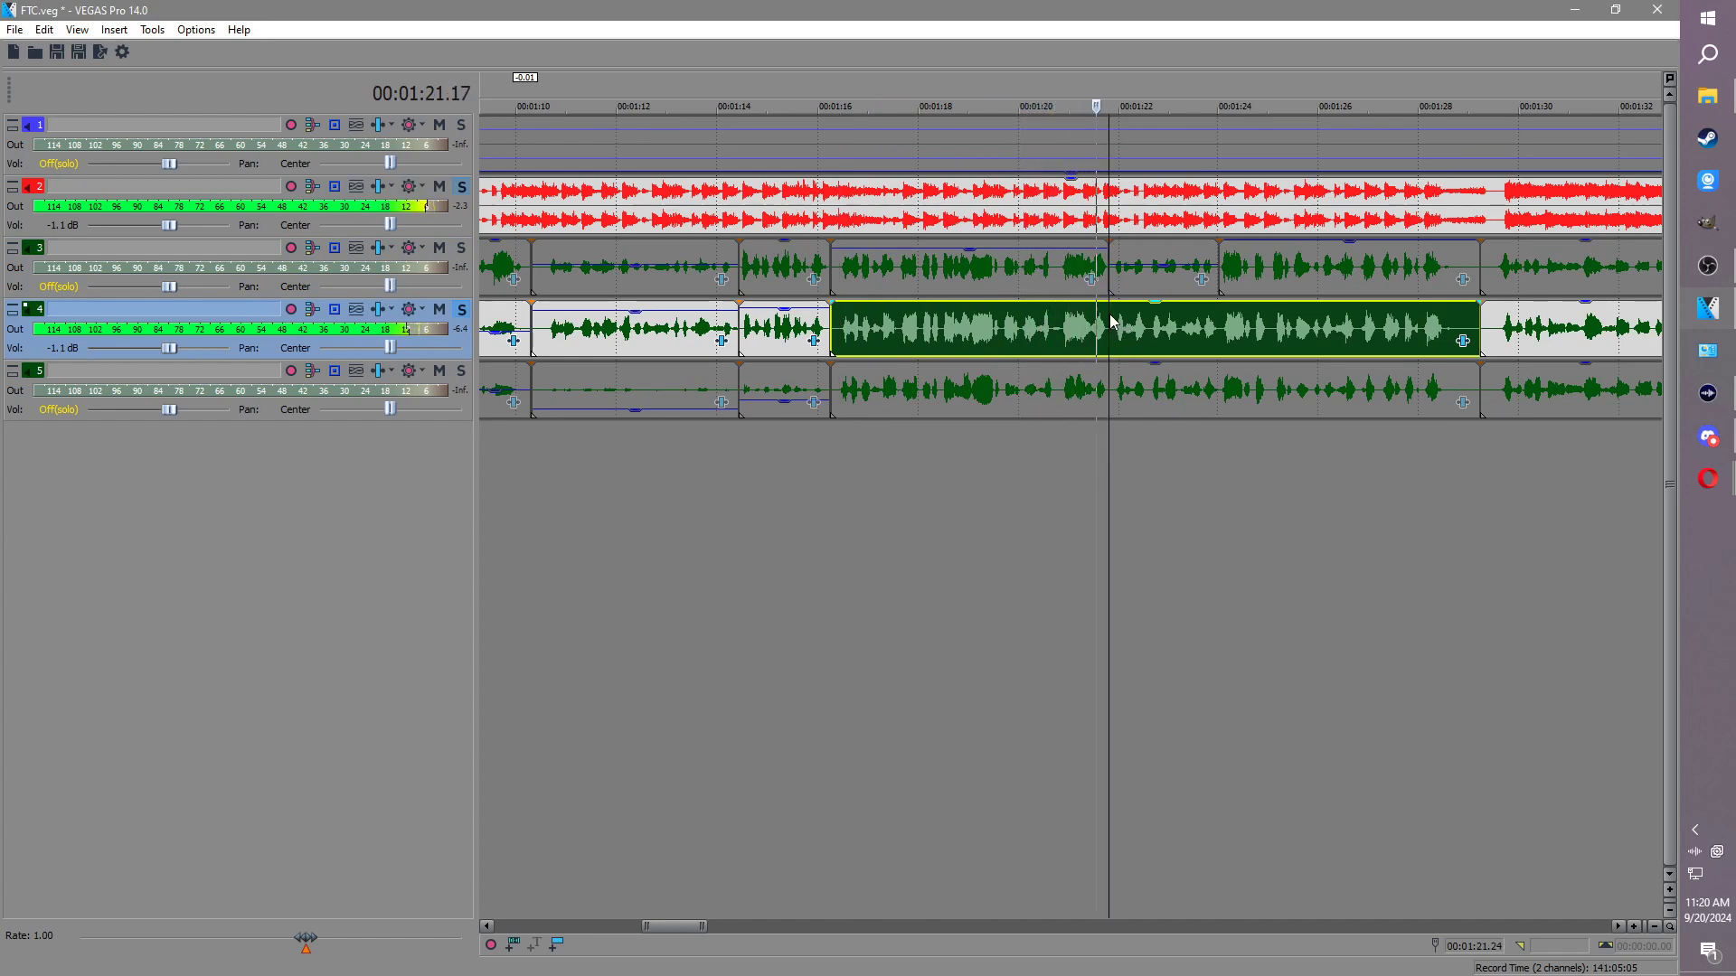
pyautogui.moveTo(1127, 304); pyautogui.dragTo(1127, 325)
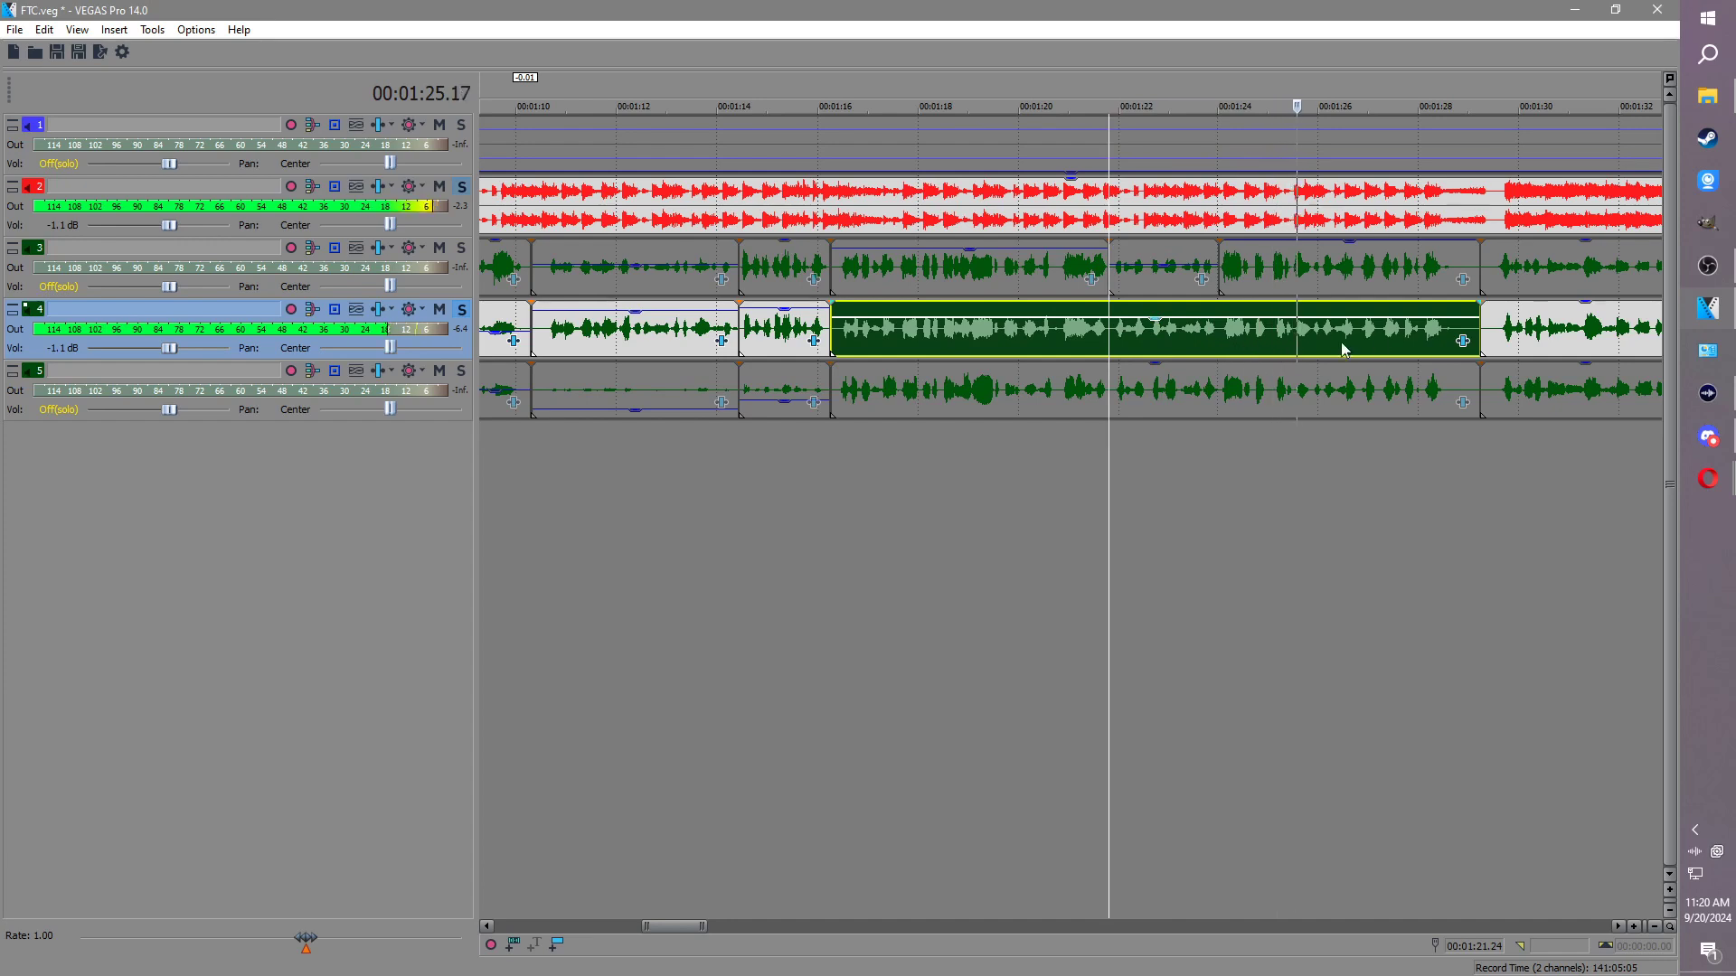
# Step: Split the long track 4 clip at about 1:28.02 and raise the short last piece back to full gain, stopping playback
pyautogui.click(1422, 331)
pyautogui.press('s')
pyautogui.click(1442, 326)
pyautogui.moveTo(1443, 324); pyautogui.dragTo(1443, 296)
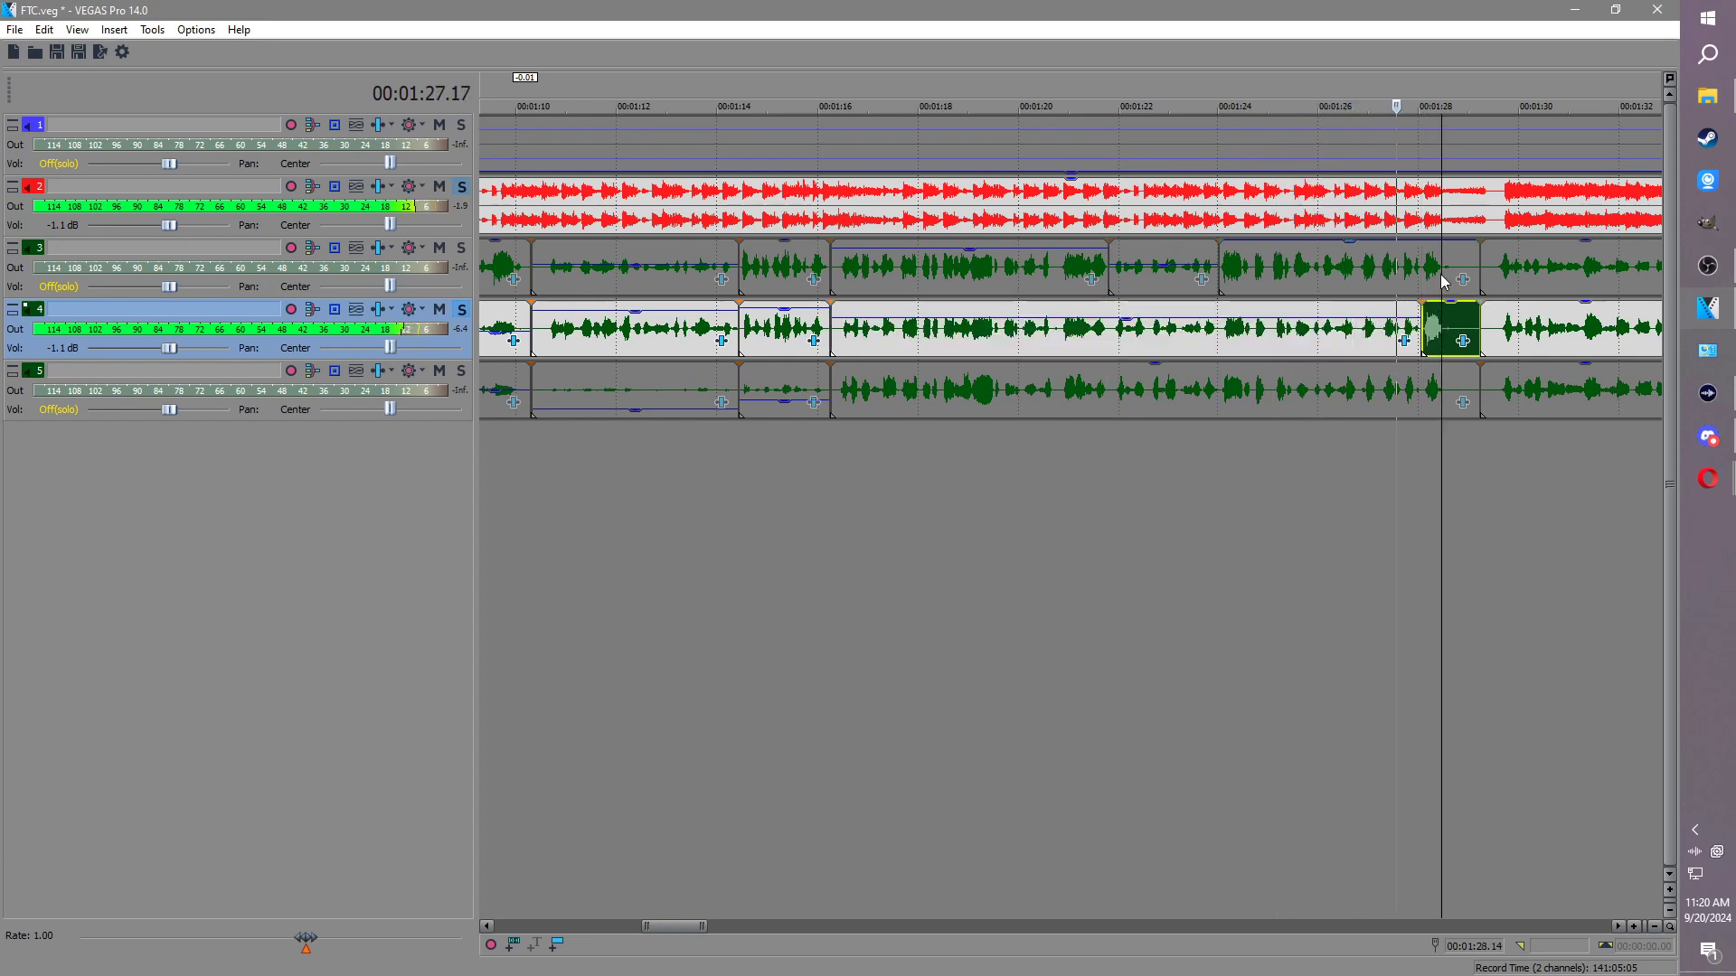
pyautogui.press('Return')
# Step: Solo track 5 instead of track 4, play from 1:16, and lower the gain of its long clip
pyautogui.click(461, 310)
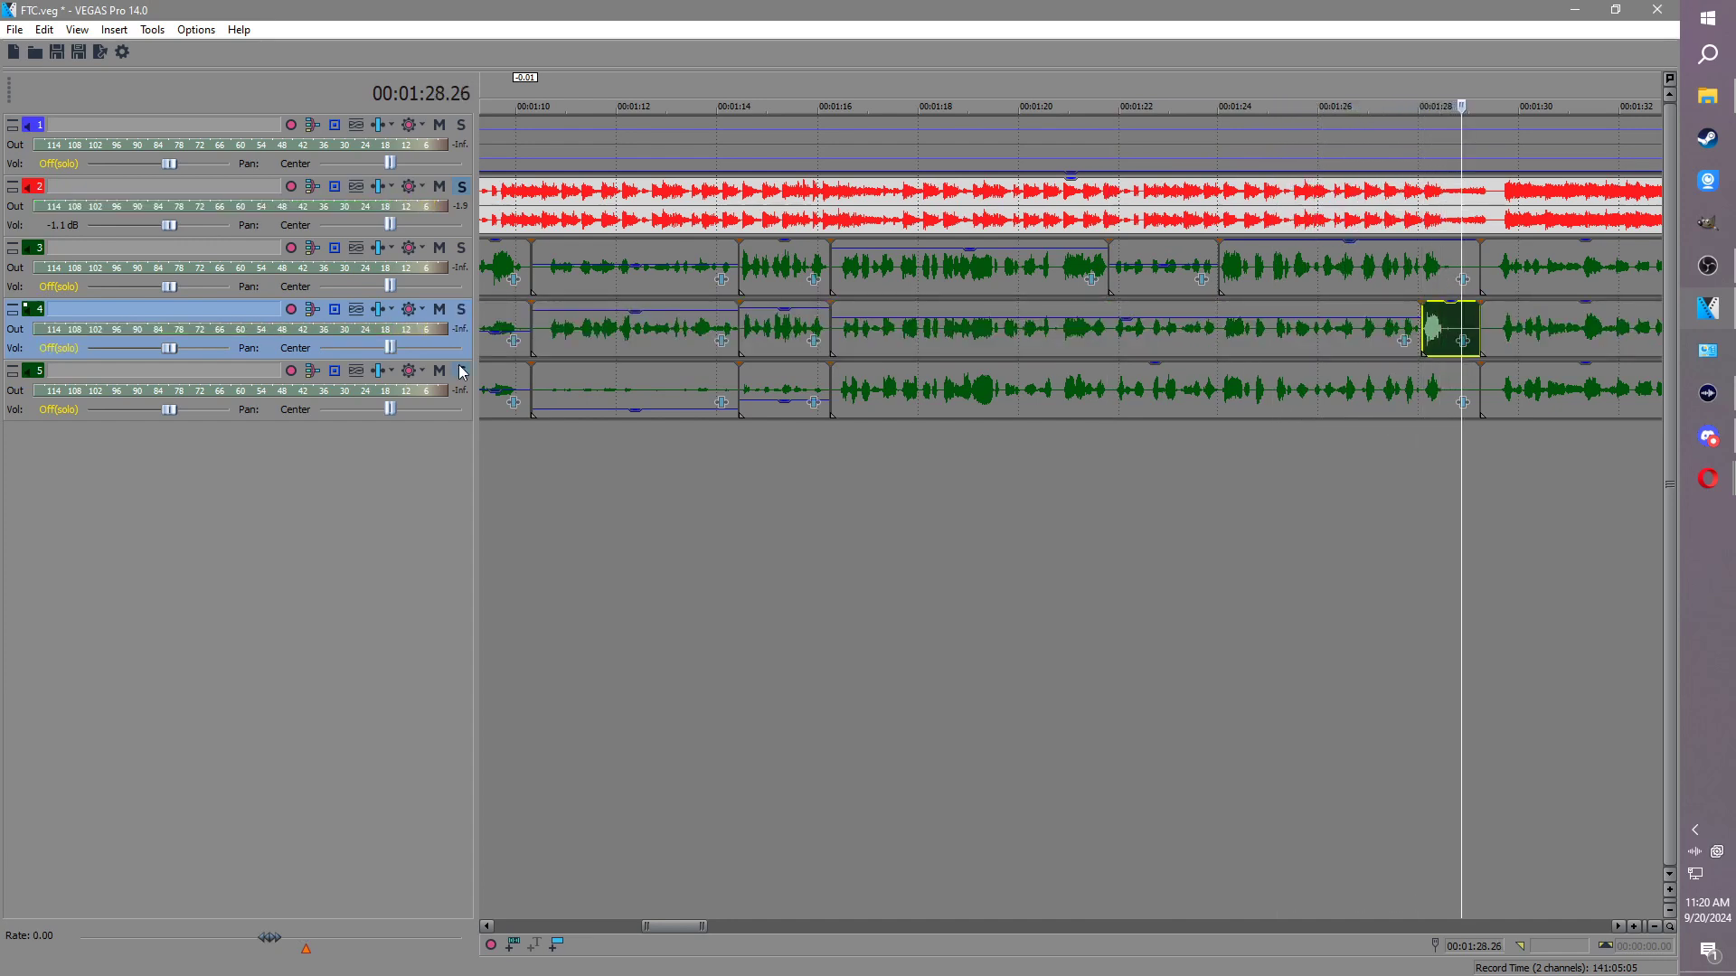
pyautogui.click(461, 371)
pyautogui.click(833, 347)
pyautogui.press('space')
pyautogui.click(1017, 389)
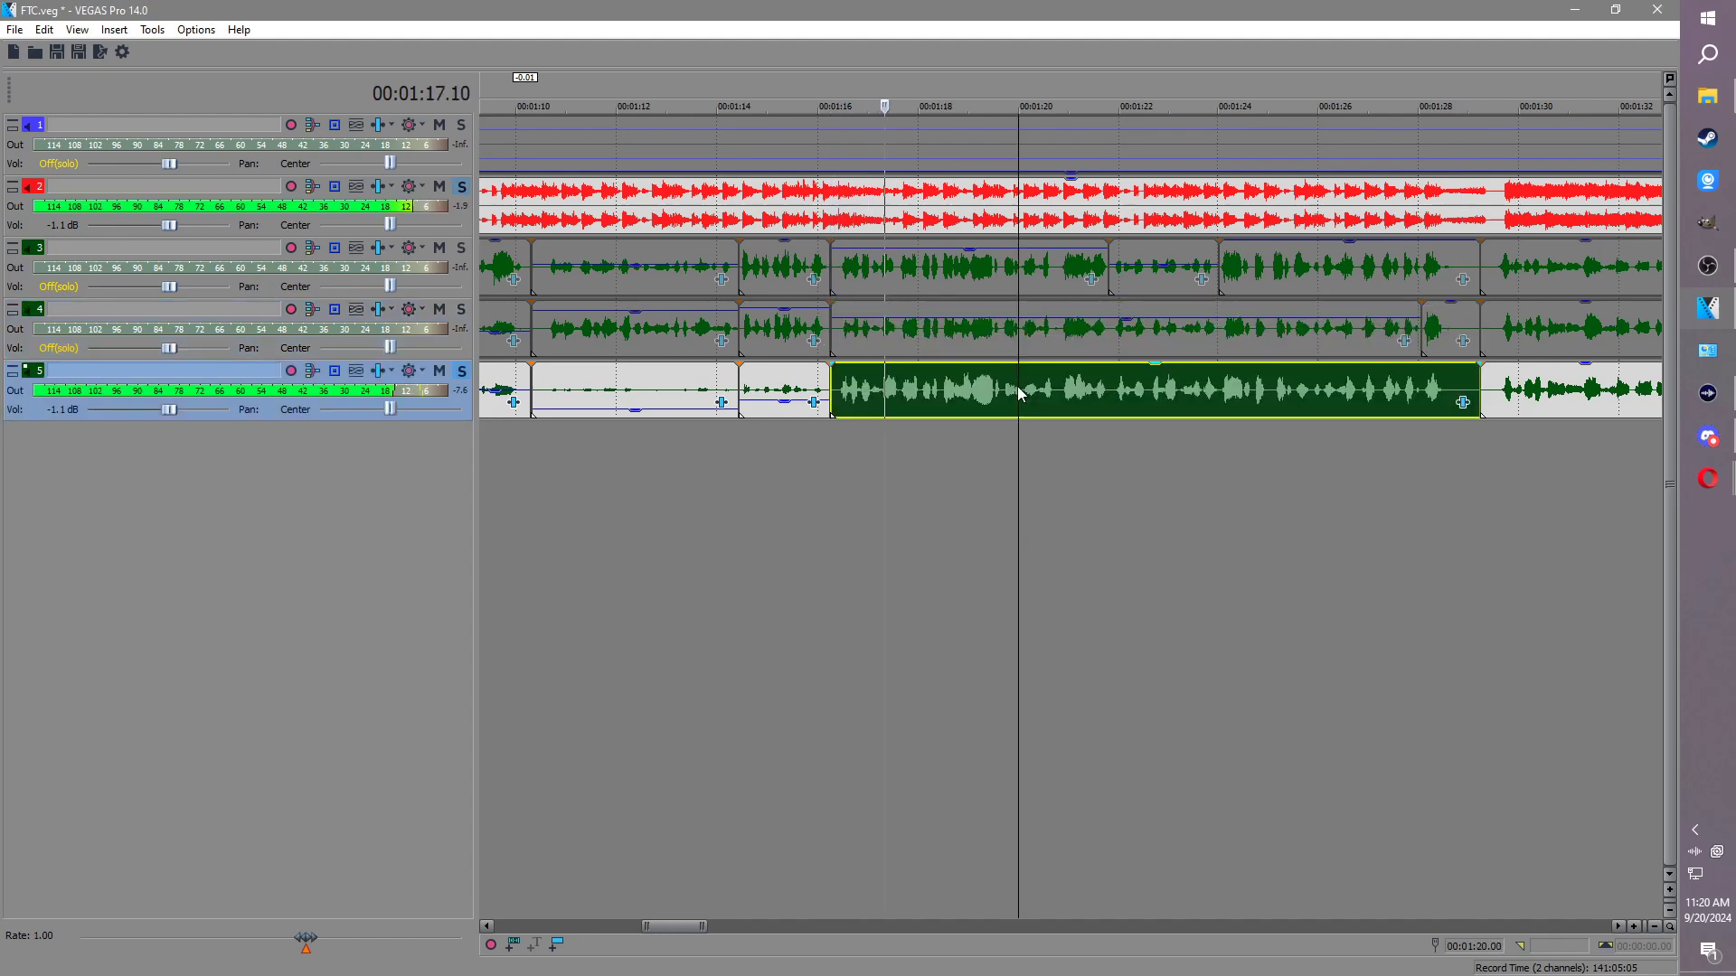
pyautogui.scroll(2, 1066, 356)
pyautogui.moveTo(1065, 366); pyautogui.dragTo(1081, 399)
pyautogui.click(1173, 390)
pyautogui.scroll(-1, 1483, 393)
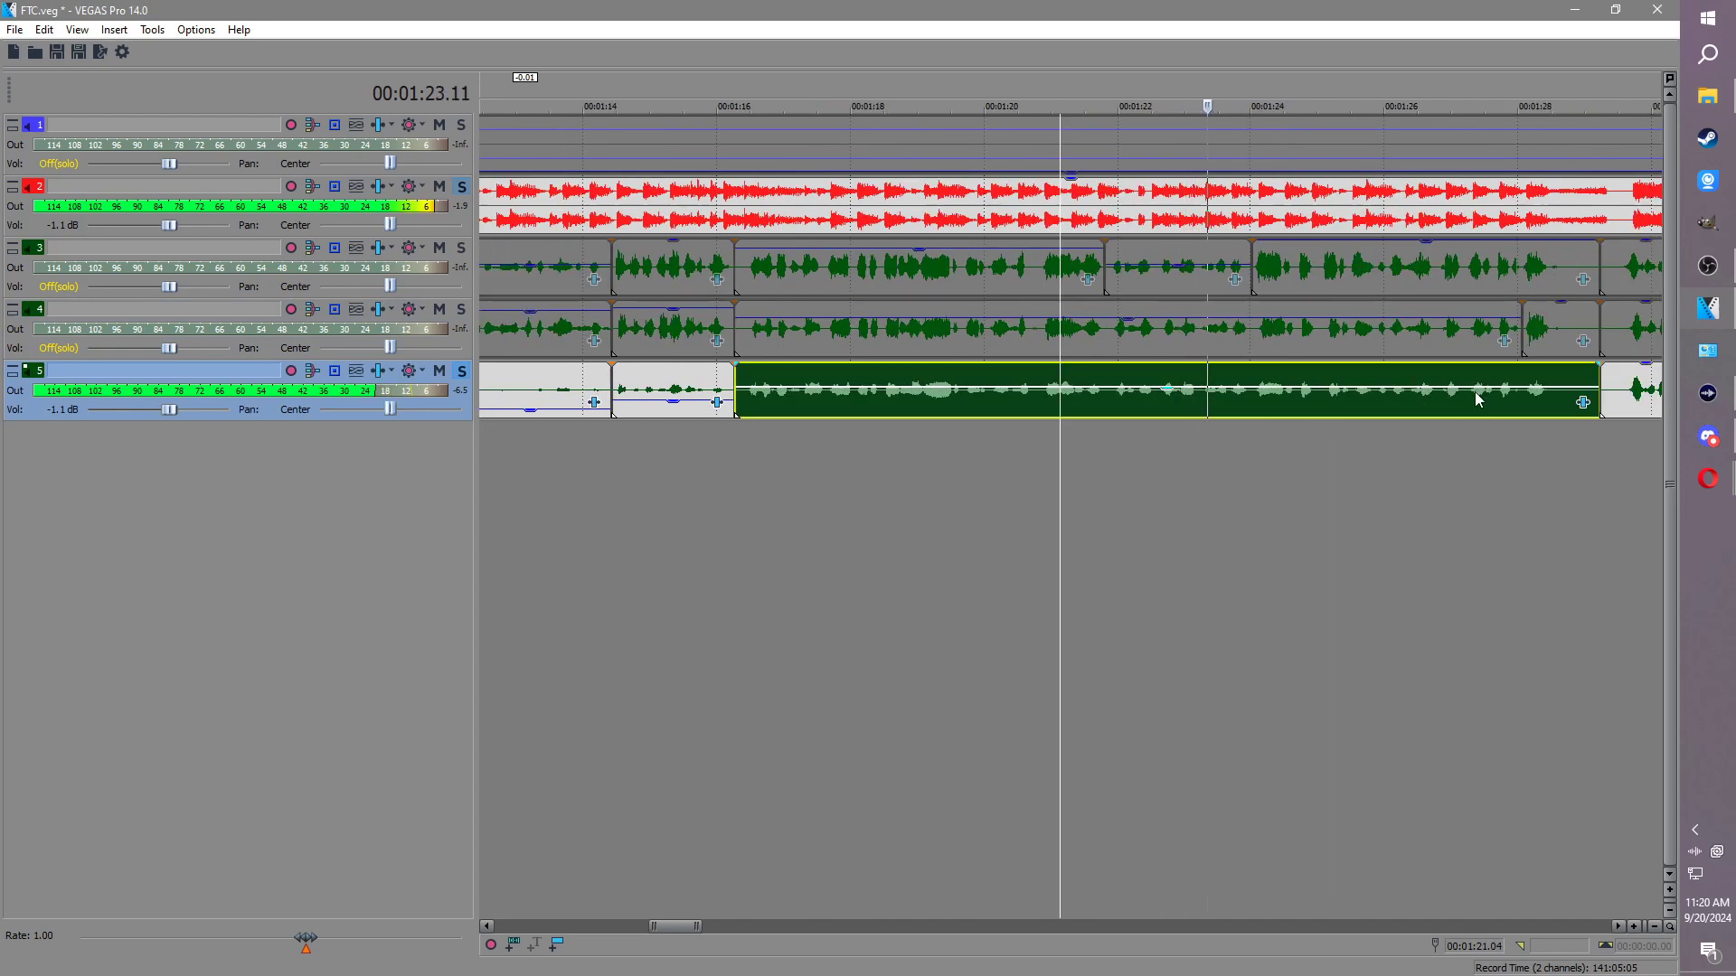
# Step: Stop playback, split the long track 5 clip at 1:24.01, and set the second piece's gain to -3.0 dB
pyautogui.press('Return')
pyautogui.click(1256, 399)
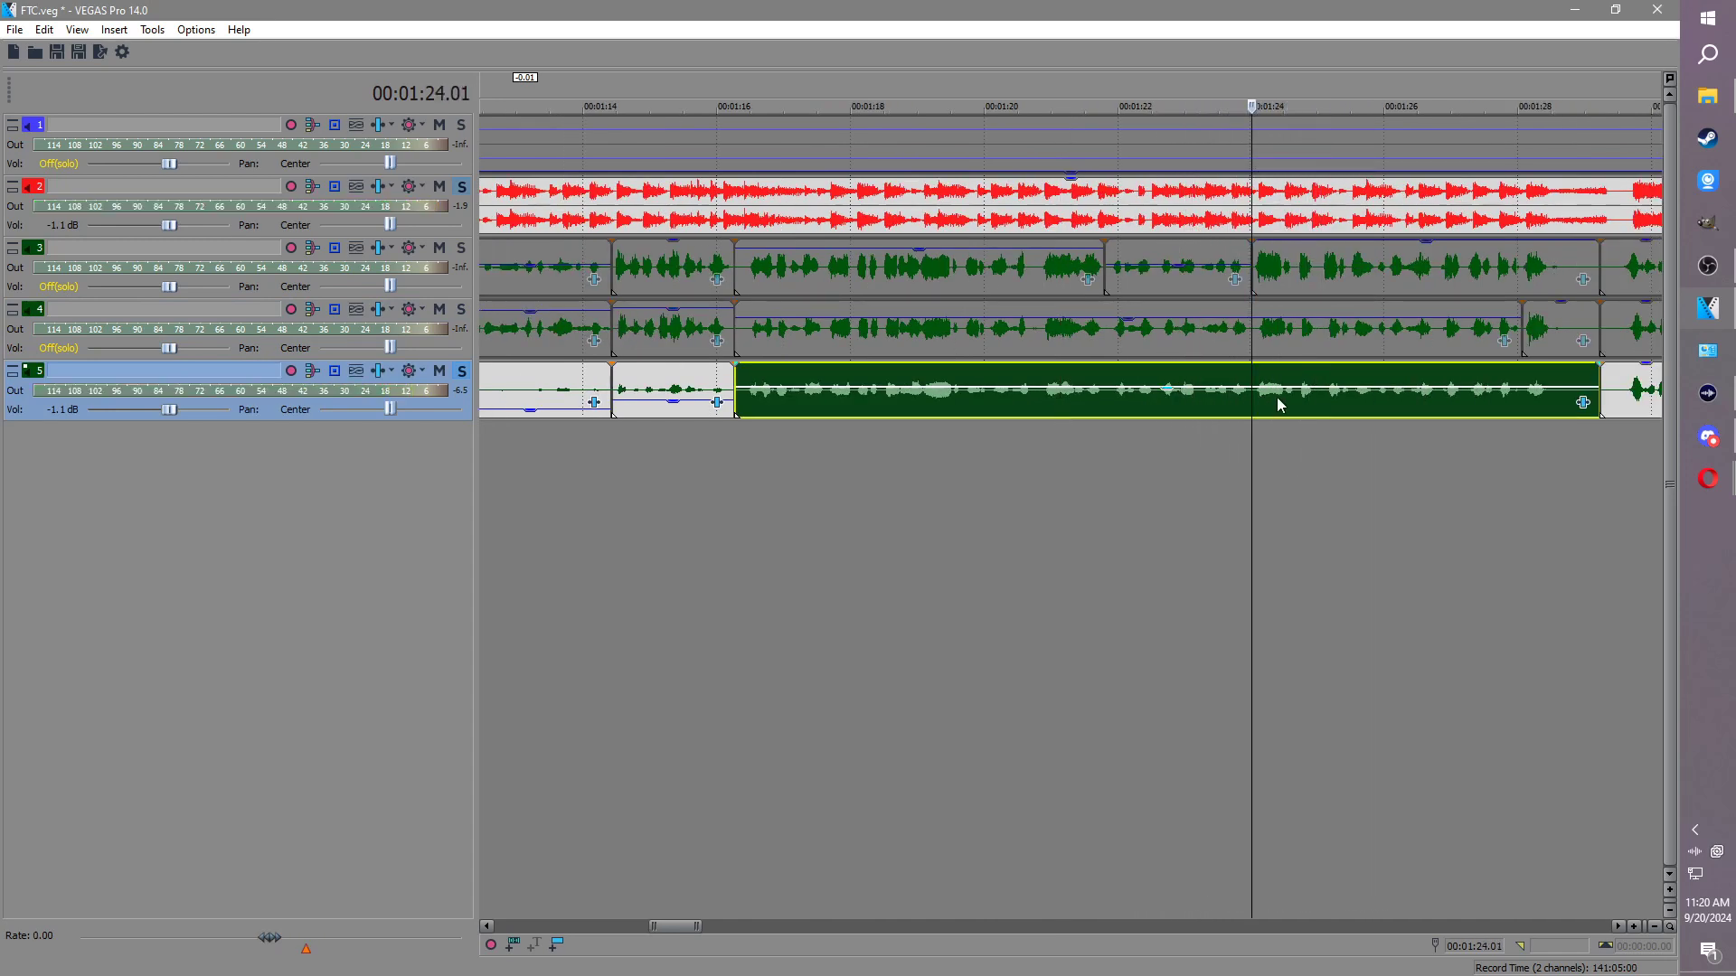
pyautogui.press('s')
pyautogui.click(1312, 403)
pyautogui.moveTo(1304, 392); pyautogui.dragTo(1304, 383)
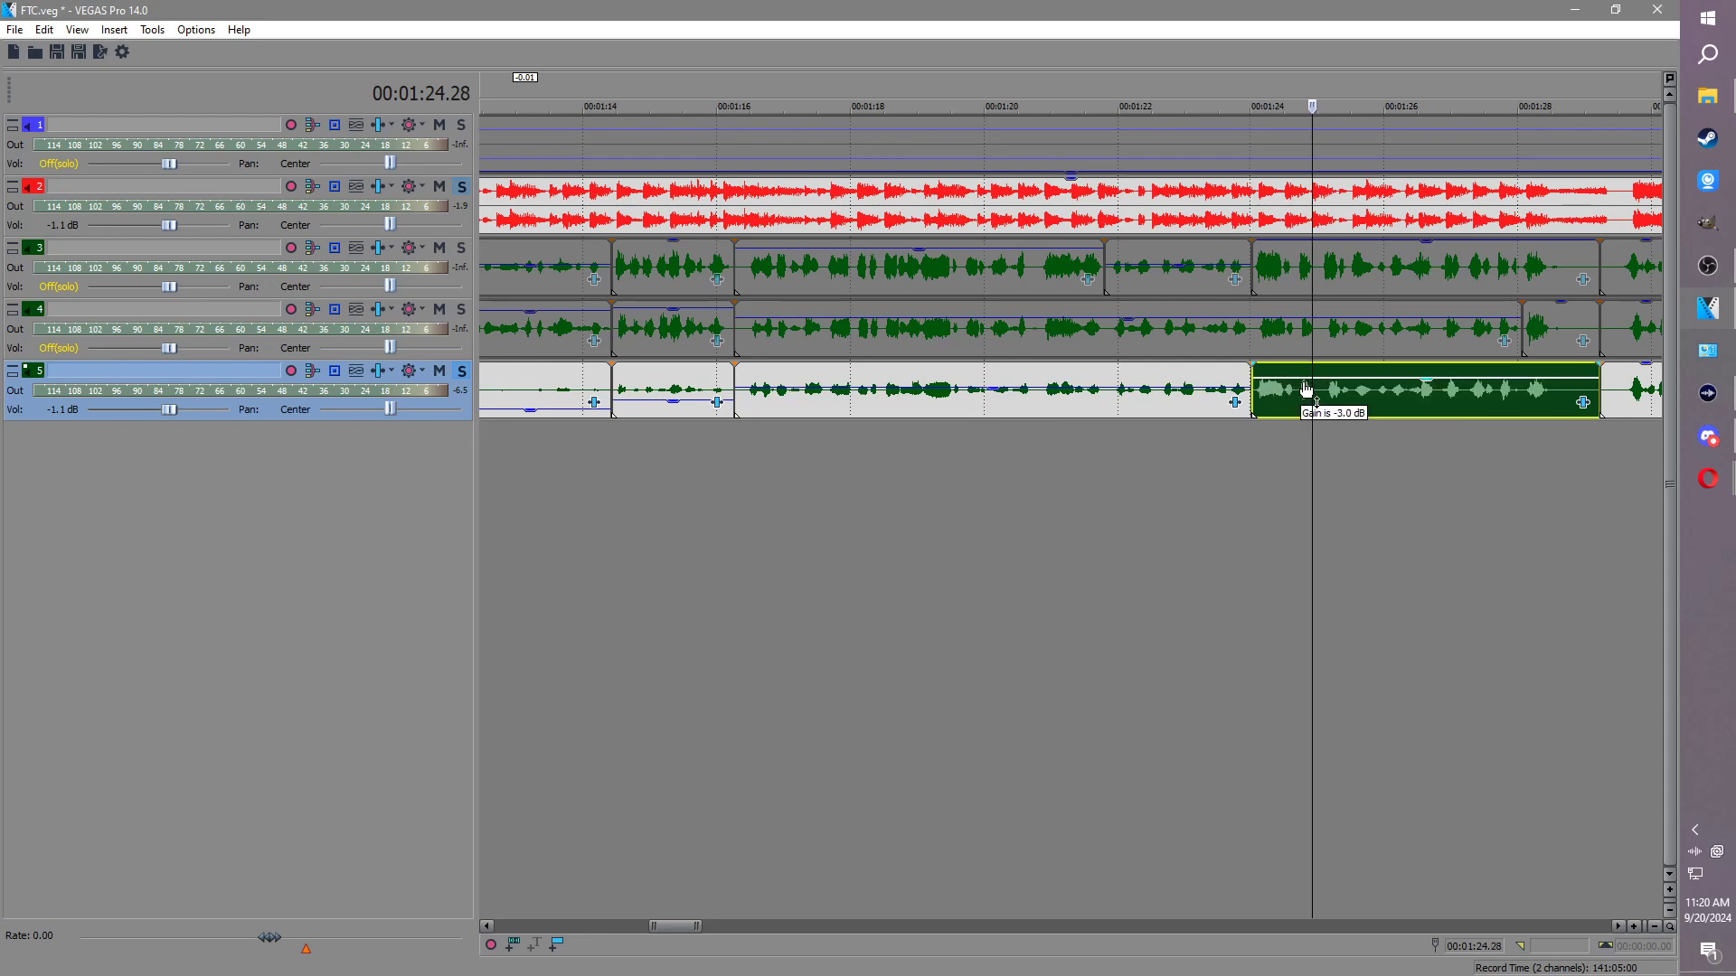
# Step: Play from 1:24, split the last track 5 piece at about 1:25, and set the gain of the remainder to -5.3 dB
pyautogui.click(1259, 343)
pyautogui.press('space')
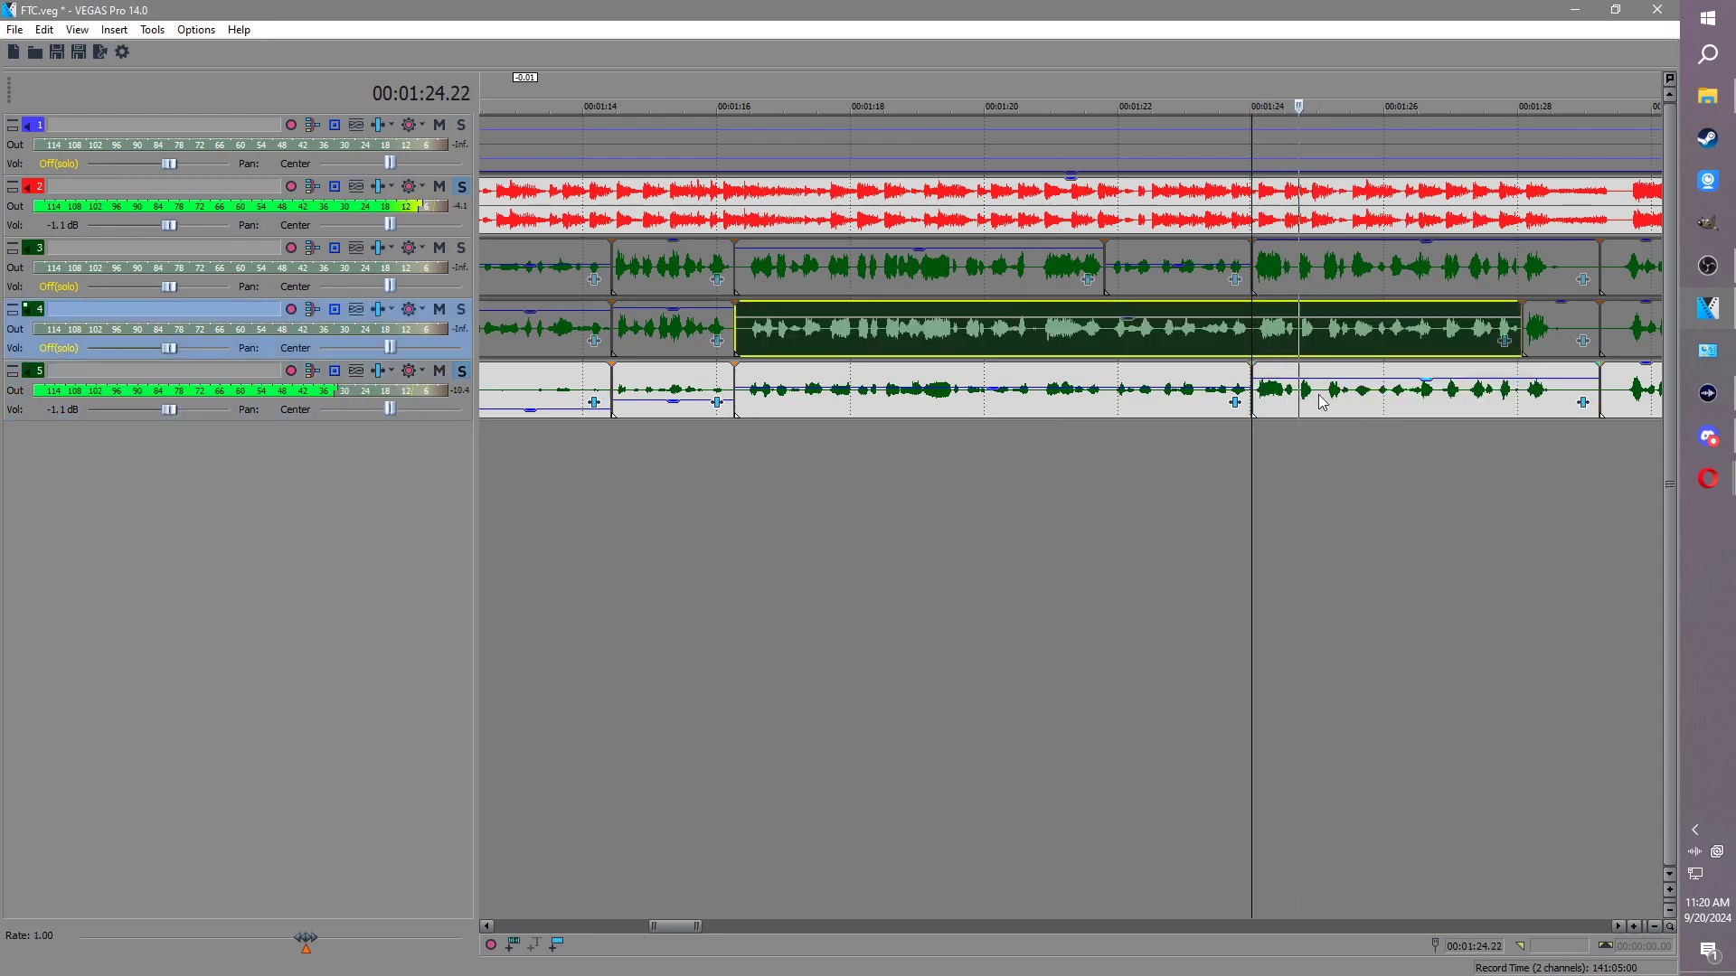
pyautogui.click(1321, 396)
pyautogui.press('s')
pyautogui.click(1350, 399)
pyautogui.moveTo(1346, 381); pyautogui.dragTo(1345, 392)
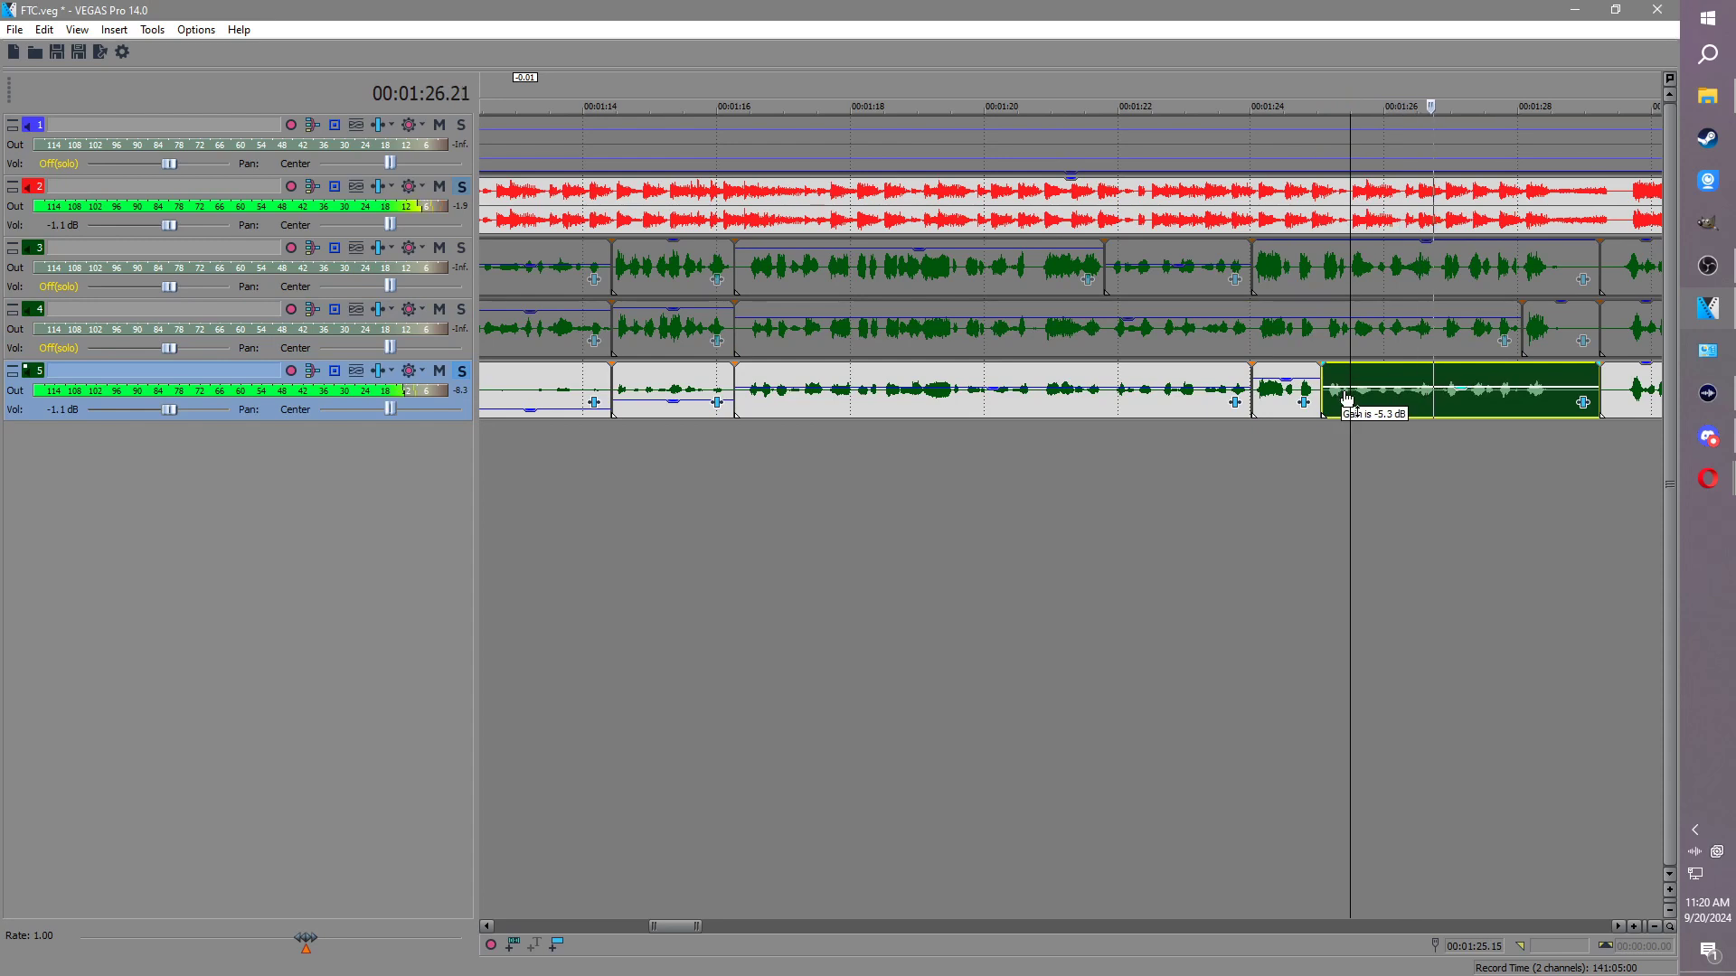
# Step: Split the last track 5 piece at 1:28.02 and slightly raise the short end piece's gain, stopping playback
pyautogui.click(1523, 398)
pyautogui.press('s')
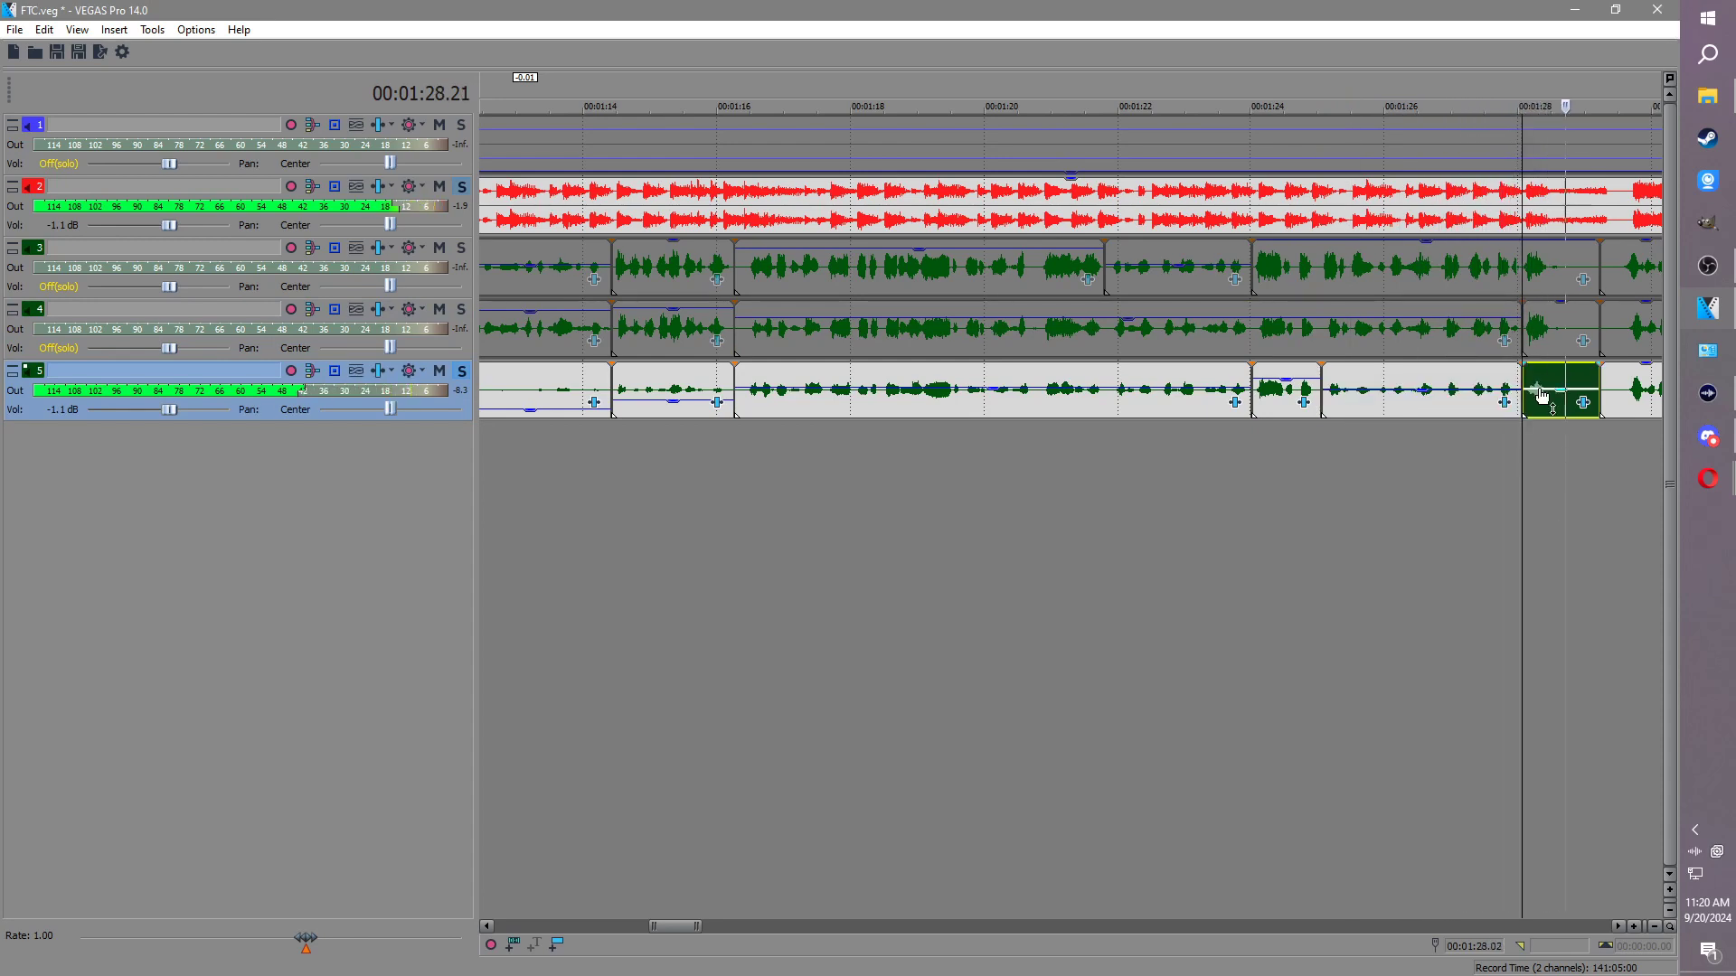
pyautogui.press('Return')
# Step: Solo tracks 3 and 4 along with track 5 and play the full vocal mix from about 1:14
pyautogui.click(462, 309)
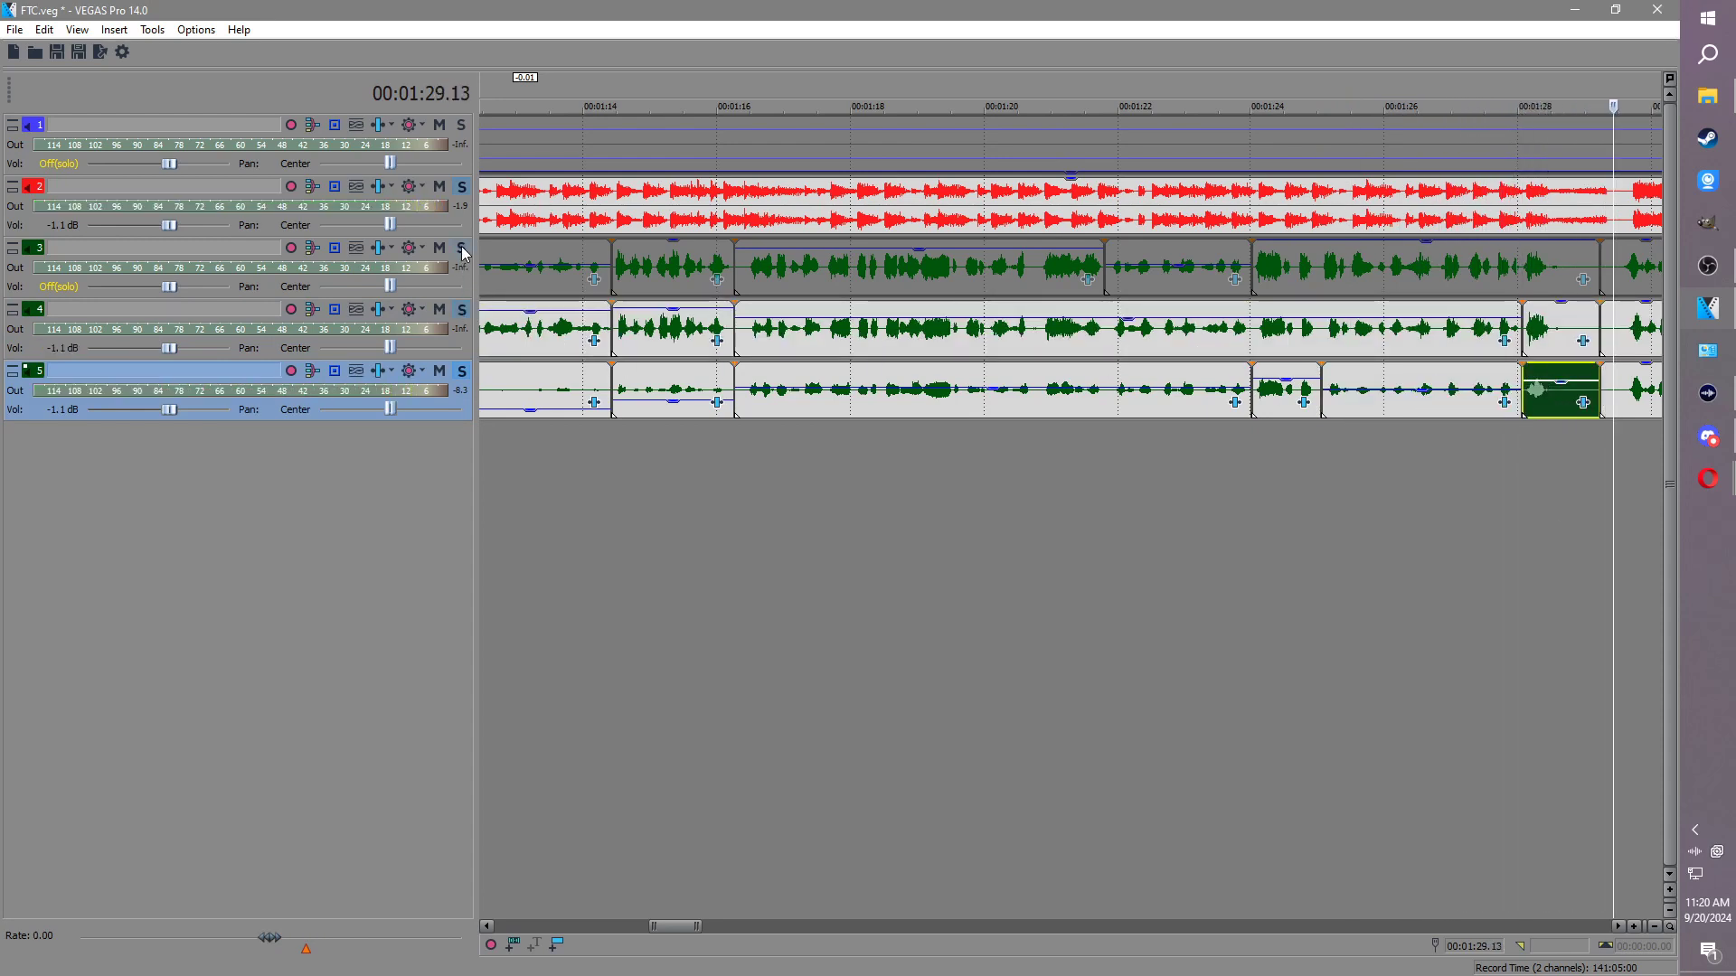
pyautogui.click(462, 248)
pyautogui.click(622, 206)
pyautogui.press('space')
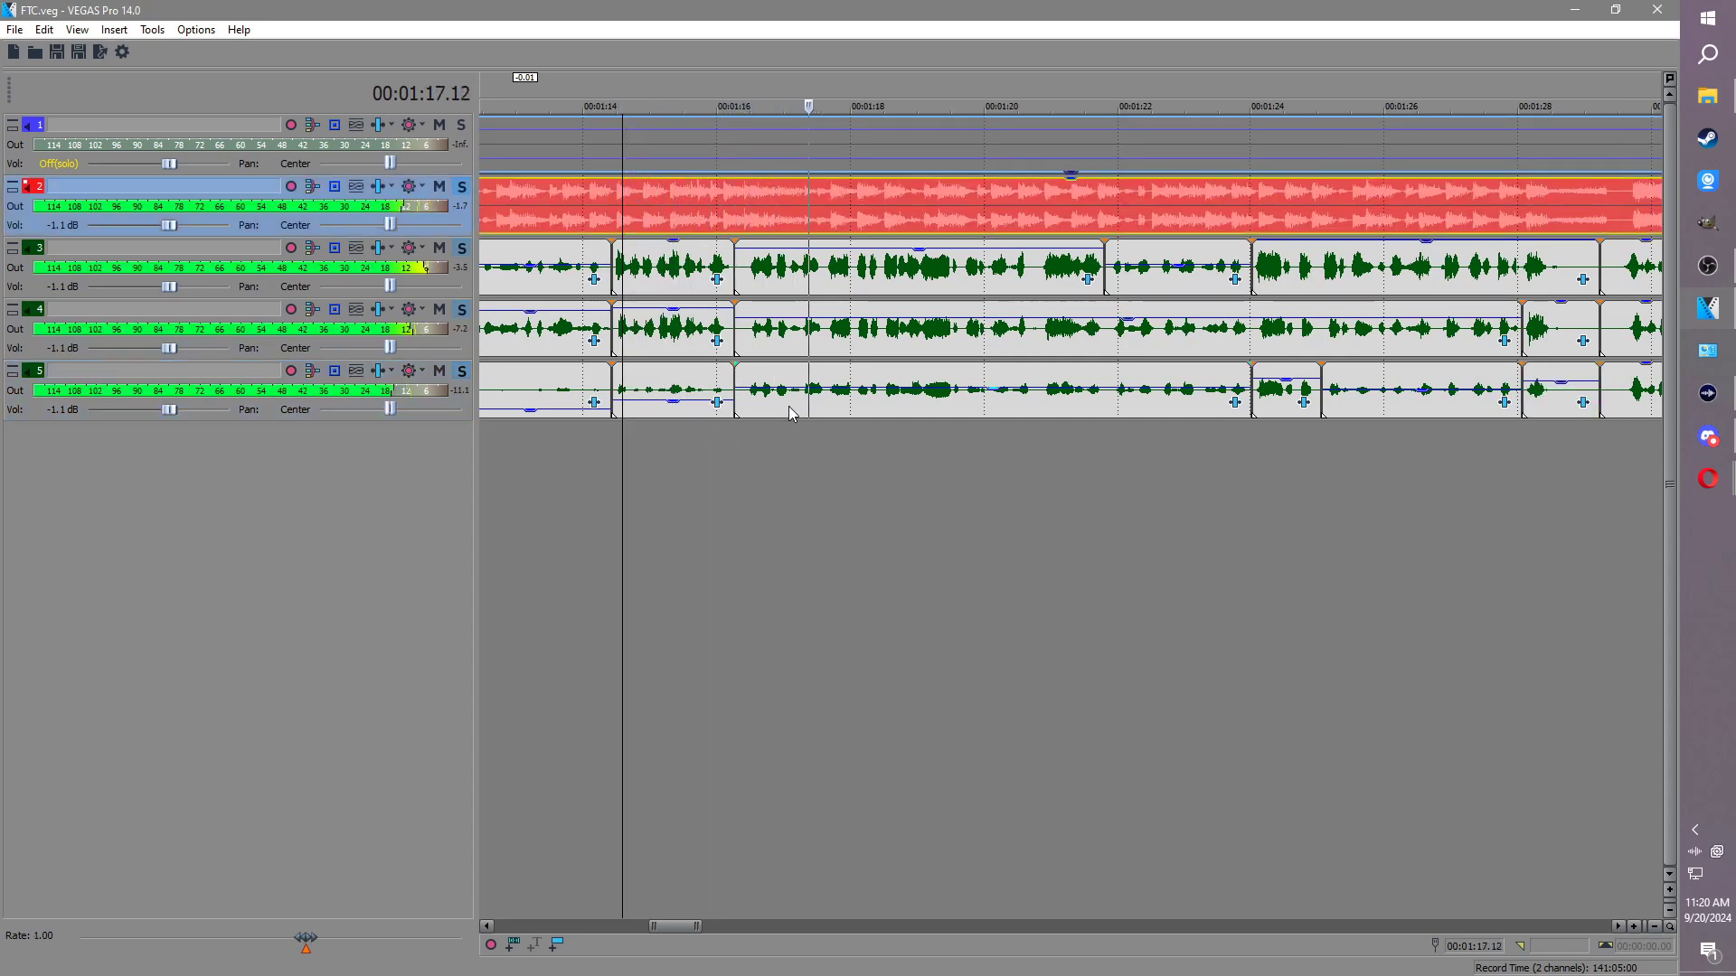
# Step: Split the track 5 clip at 1:21.24 and lower the gain of the piece ending at 1:24 and of the matching track 3 piece
pyautogui.click(1104, 344)
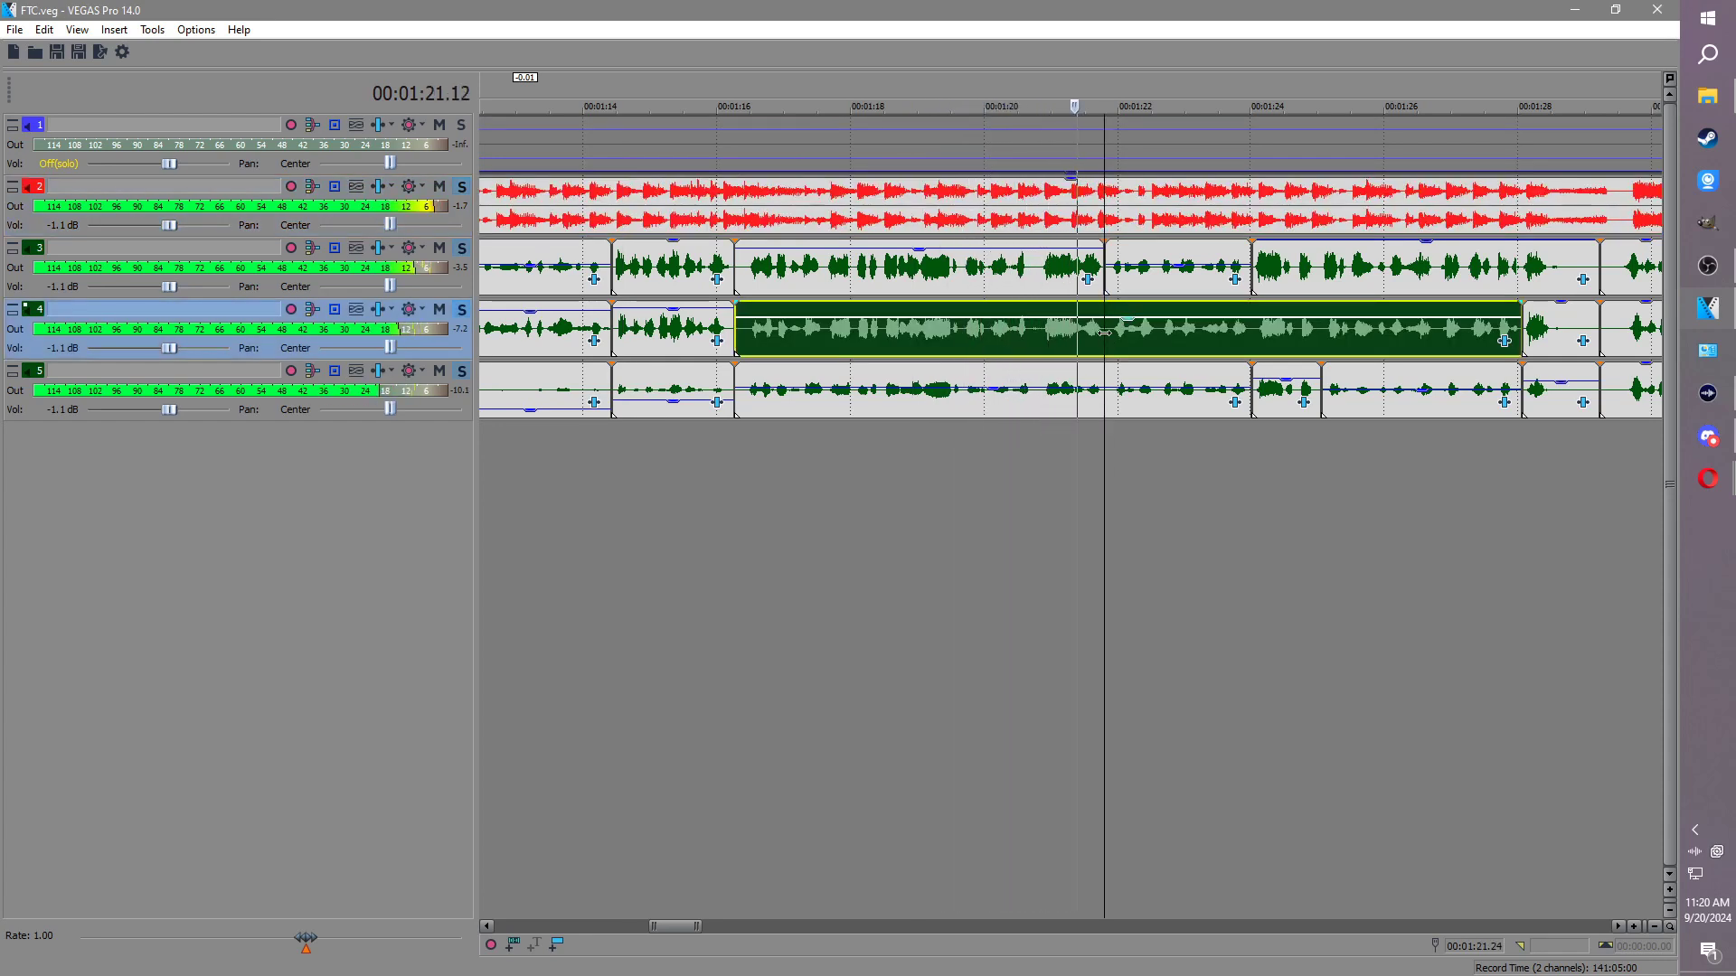
pyautogui.click(1104, 406)
pyautogui.press('s')
pyautogui.moveTo(1145, 390); pyautogui.dragTo(1160, 402)
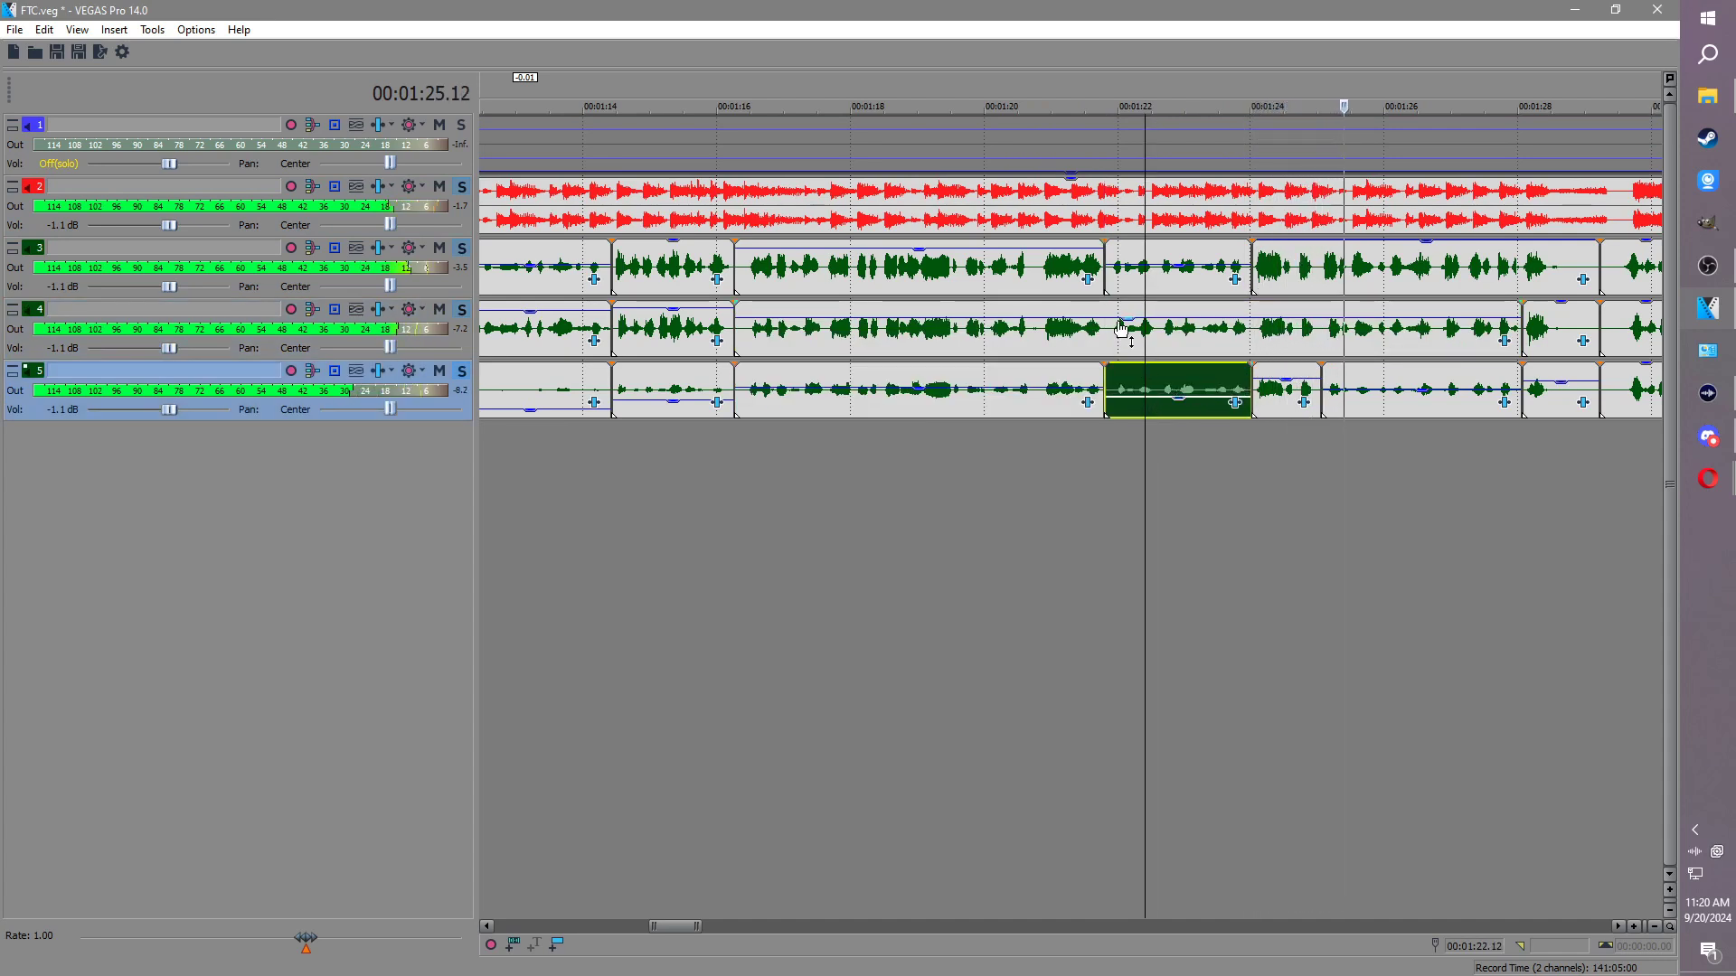
pyautogui.click(1147, 276)
# Step: Split the long track 4 clip at about 1:24 and 1:21.24, and set the middle piece's gain to -1.9 dB
pyautogui.click(1252, 335)
pyautogui.press('s')
pyautogui.click(1107, 334)
pyautogui.press('s')
pyautogui.click(1134, 325)
pyautogui.moveTo(1139, 305); pyautogui.dragTo(1140, 318)
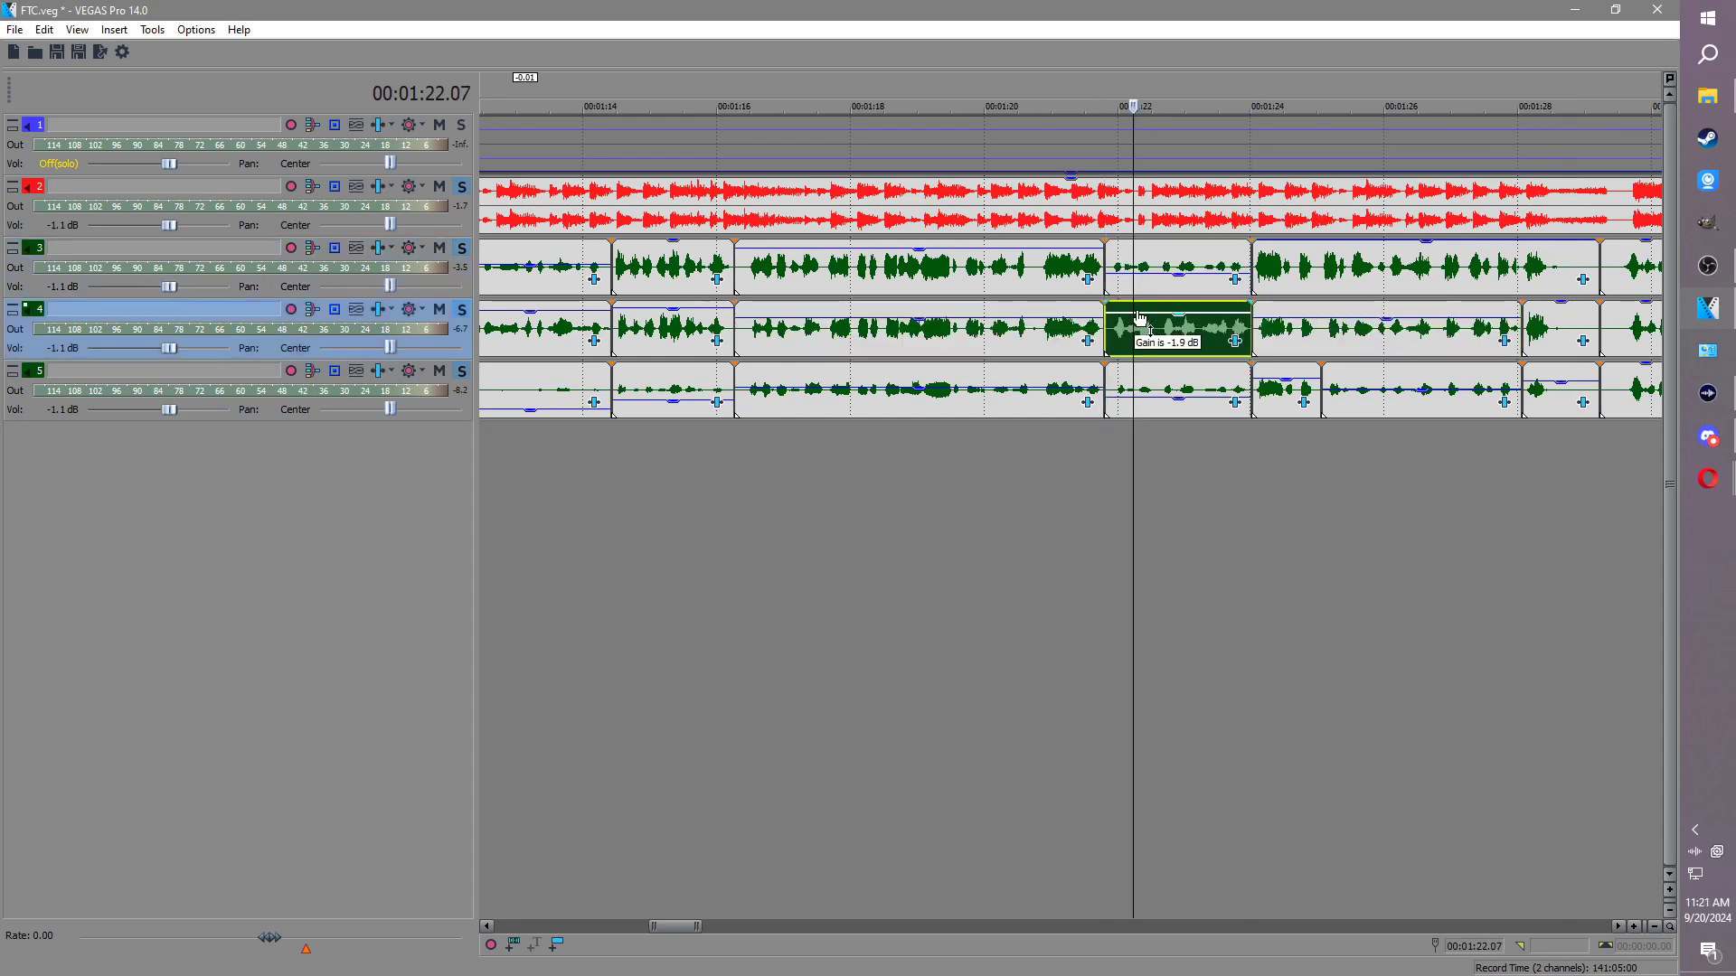
# Step: Play the mix from 1:21.24, set the gain of the track 5 piece there to -6.7 dB, and stop playback
pyautogui.click(1110, 256)
pyautogui.press('space')
pyautogui.click(1170, 382)
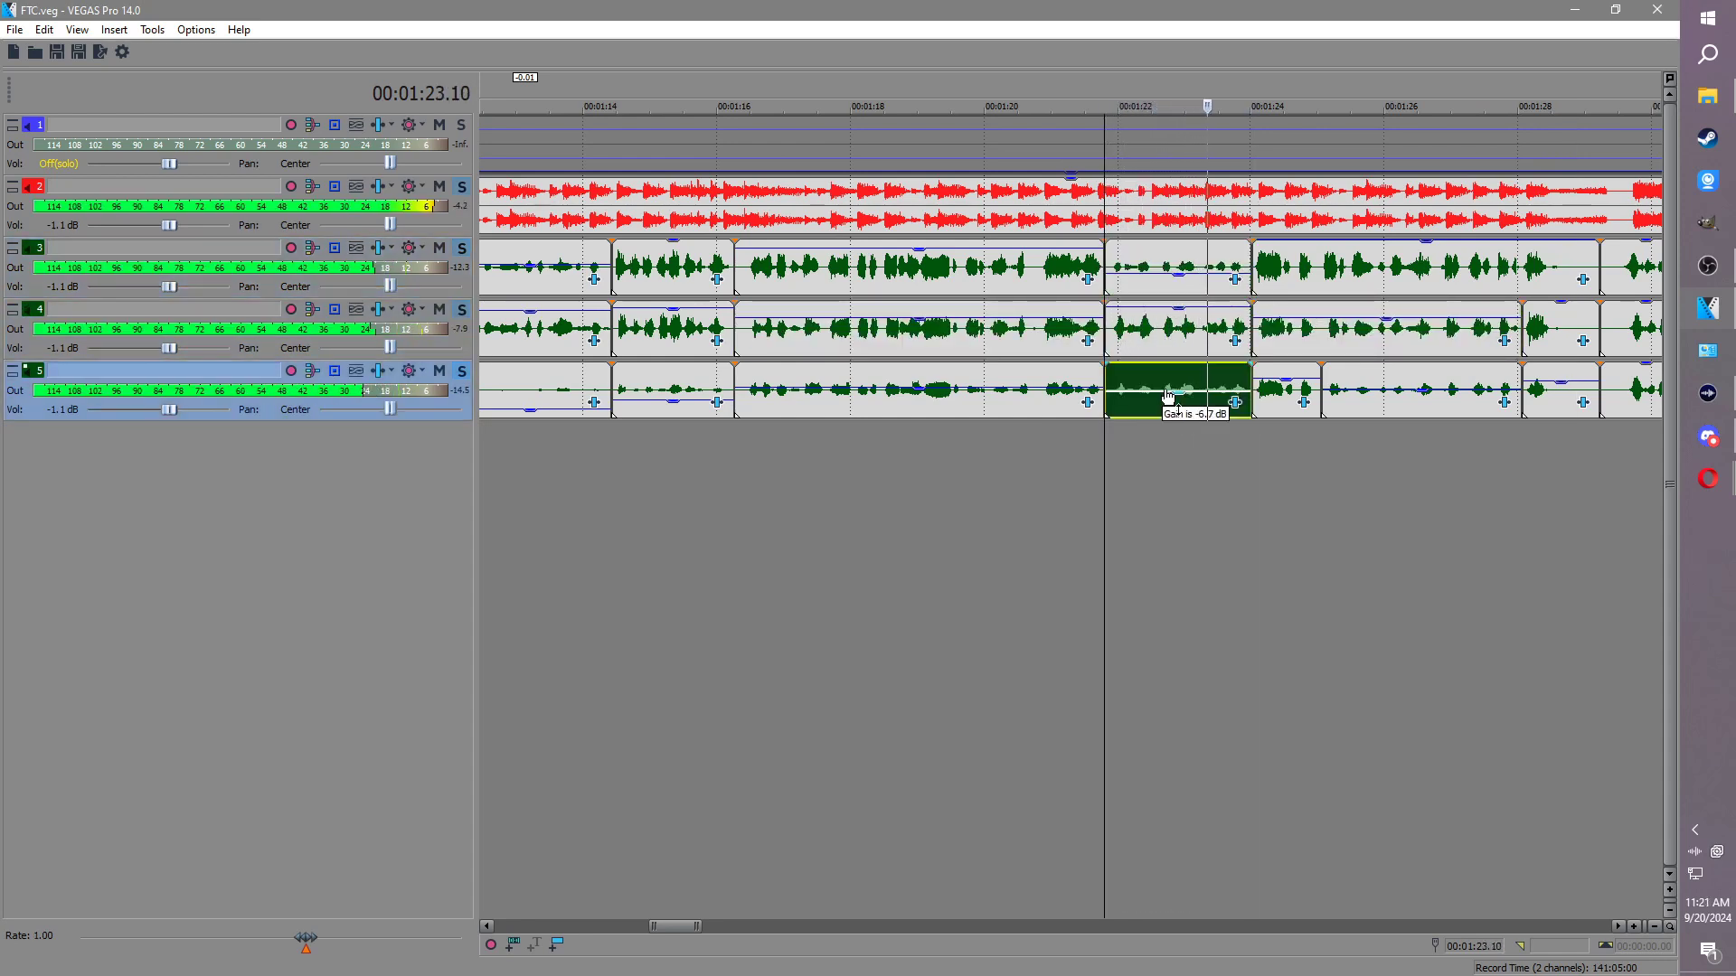
pyautogui.press('Return')
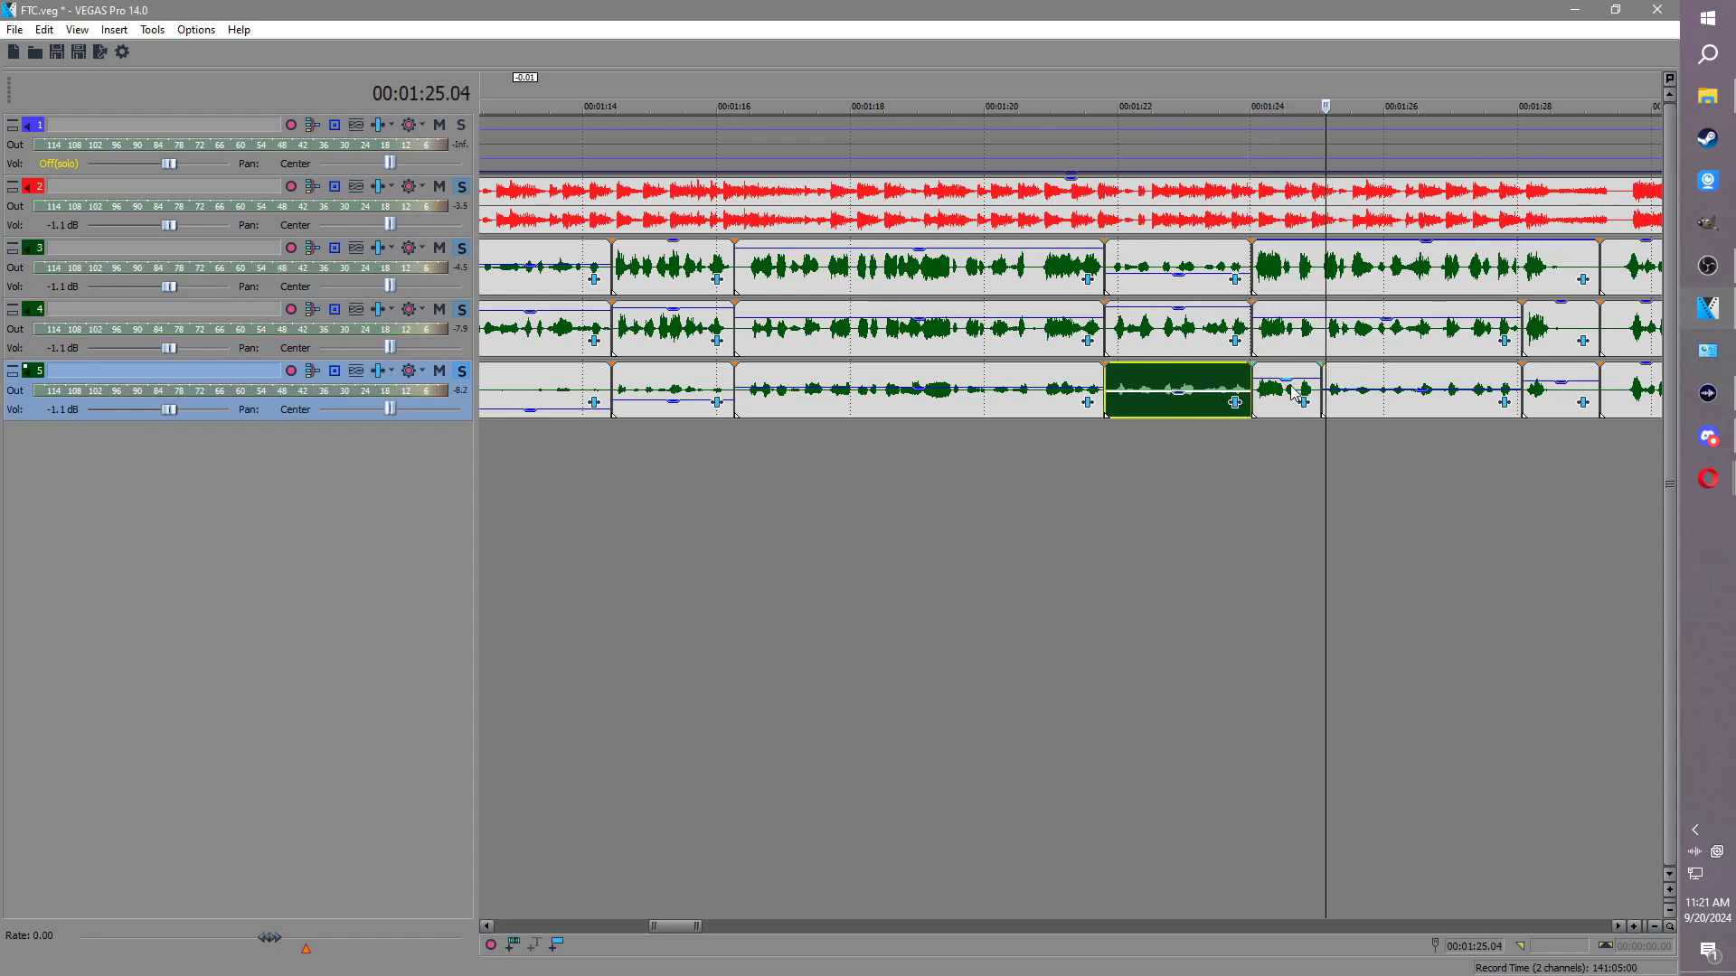
# Step: Lower the gain of the short track 5 piece at 1:24 to silence and replay the mix from 1:21.24
pyautogui.click(1289, 395)
pyautogui.click(1100, 339)
pyautogui.press('space')
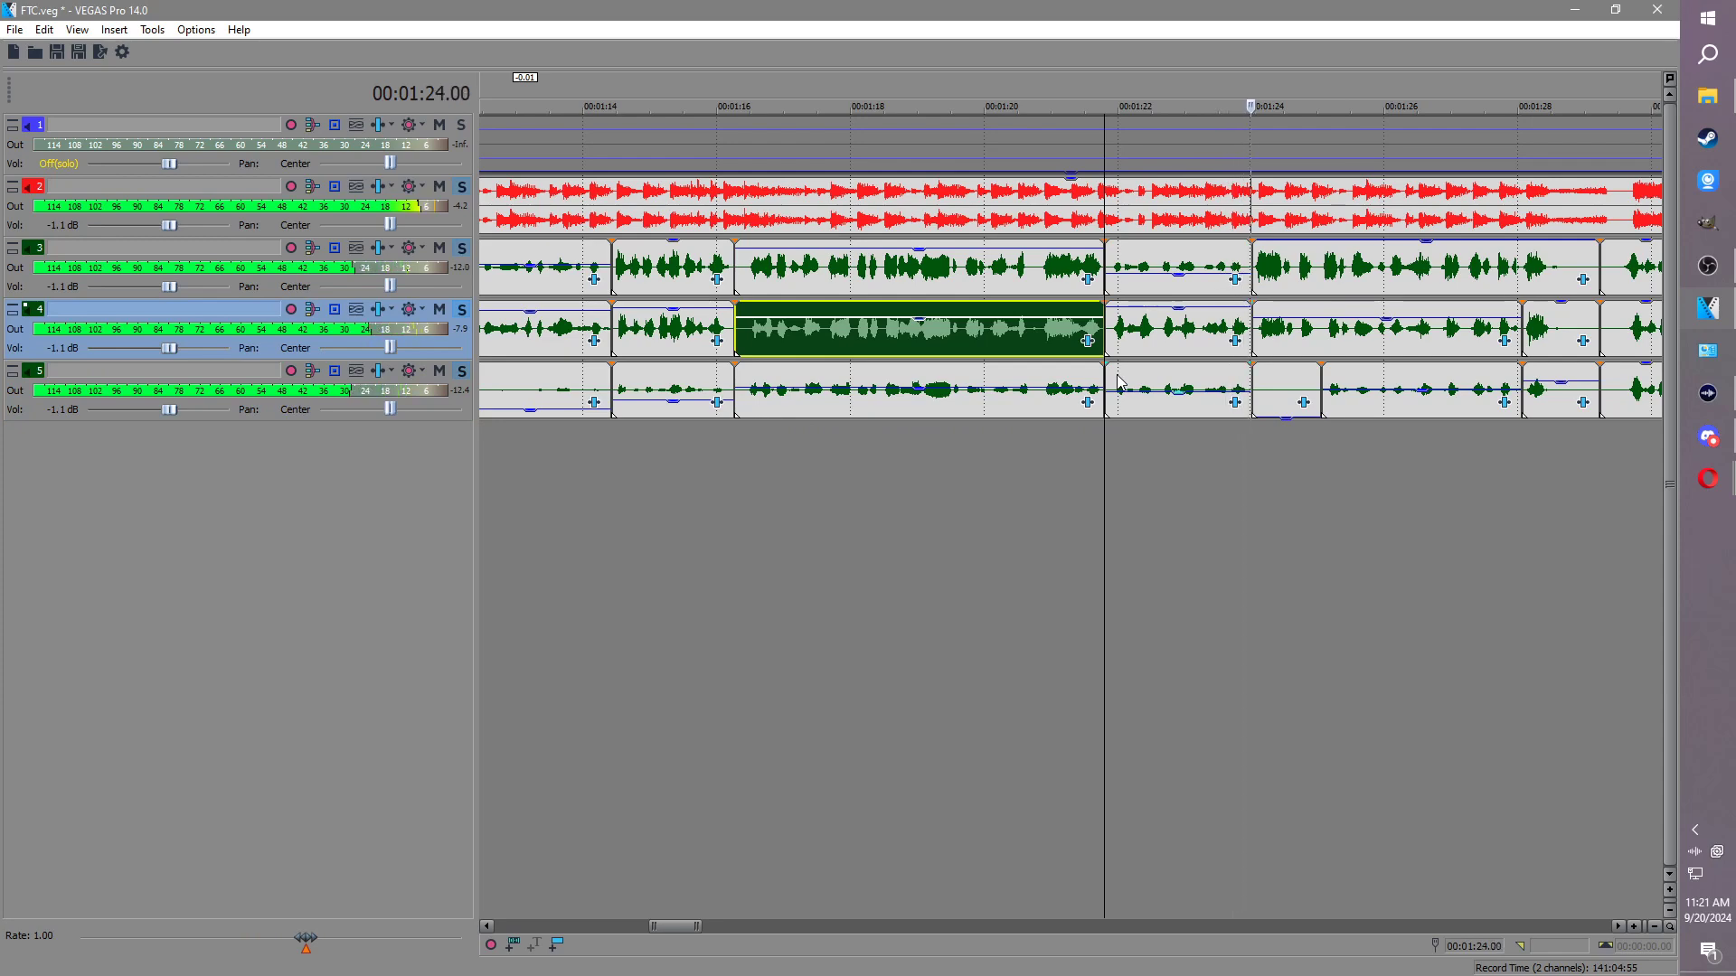
# Step: Split the track 4 clip at about 1:24.22 and save the project, stopping playback
pyautogui.click(1299, 336)
pyautogui.press('s')
pyautogui.scroll(-2, 1293, 362)
pyautogui.hotkey('ctrl', 's')
pyautogui.press('Return')
# Step: Nudge the short clips at 1:28.02 on tracks 4 and 5 slightly earlier to crossfade with the preceding pieces
pyautogui.click(1171, 404)
pyautogui.scroll(5, 1184, 403)
pyautogui.moveTo(1190, 407); pyautogui.dragTo(1173, 407)
pyautogui.moveTo(1118, 318); pyautogui.dragTo(1106, 326)
pyautogui.moveTo(1119, 401); pyautogui.dragTo(1111, 405)
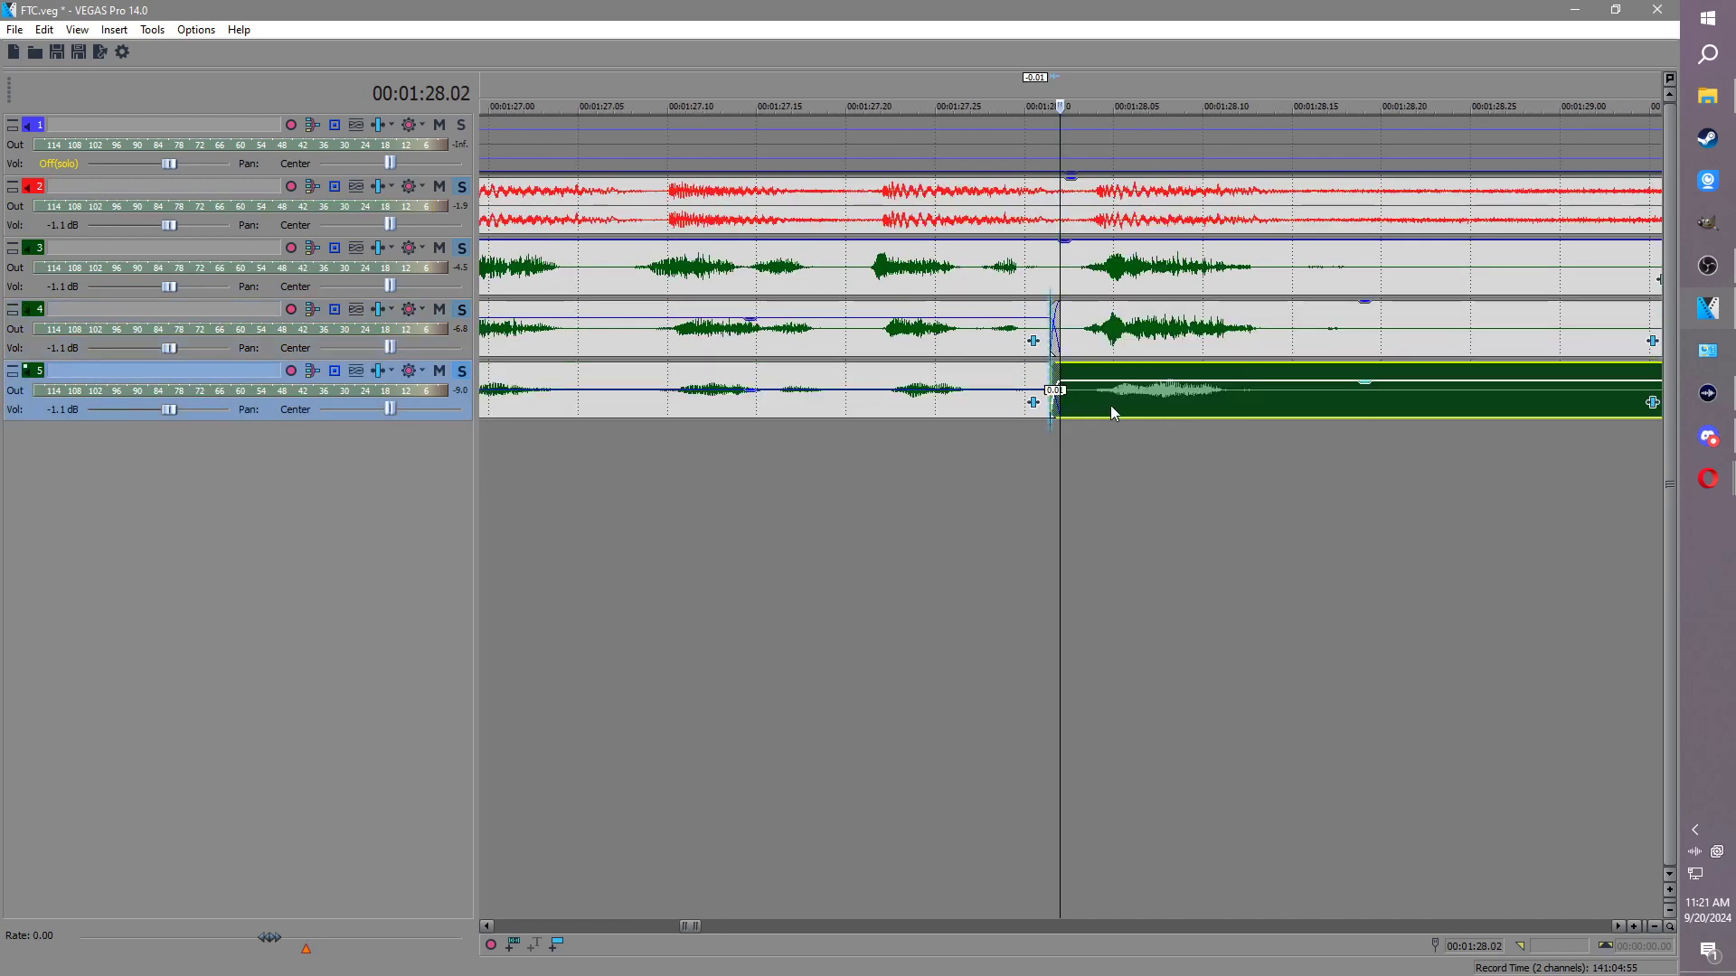
# Step: Unsolo tracks 4 and 5 and play track 3 with the music from the clip boundary just after 1:29
pyautogui.press('space')
pyautogui.scroll(-3, 1099, 326)
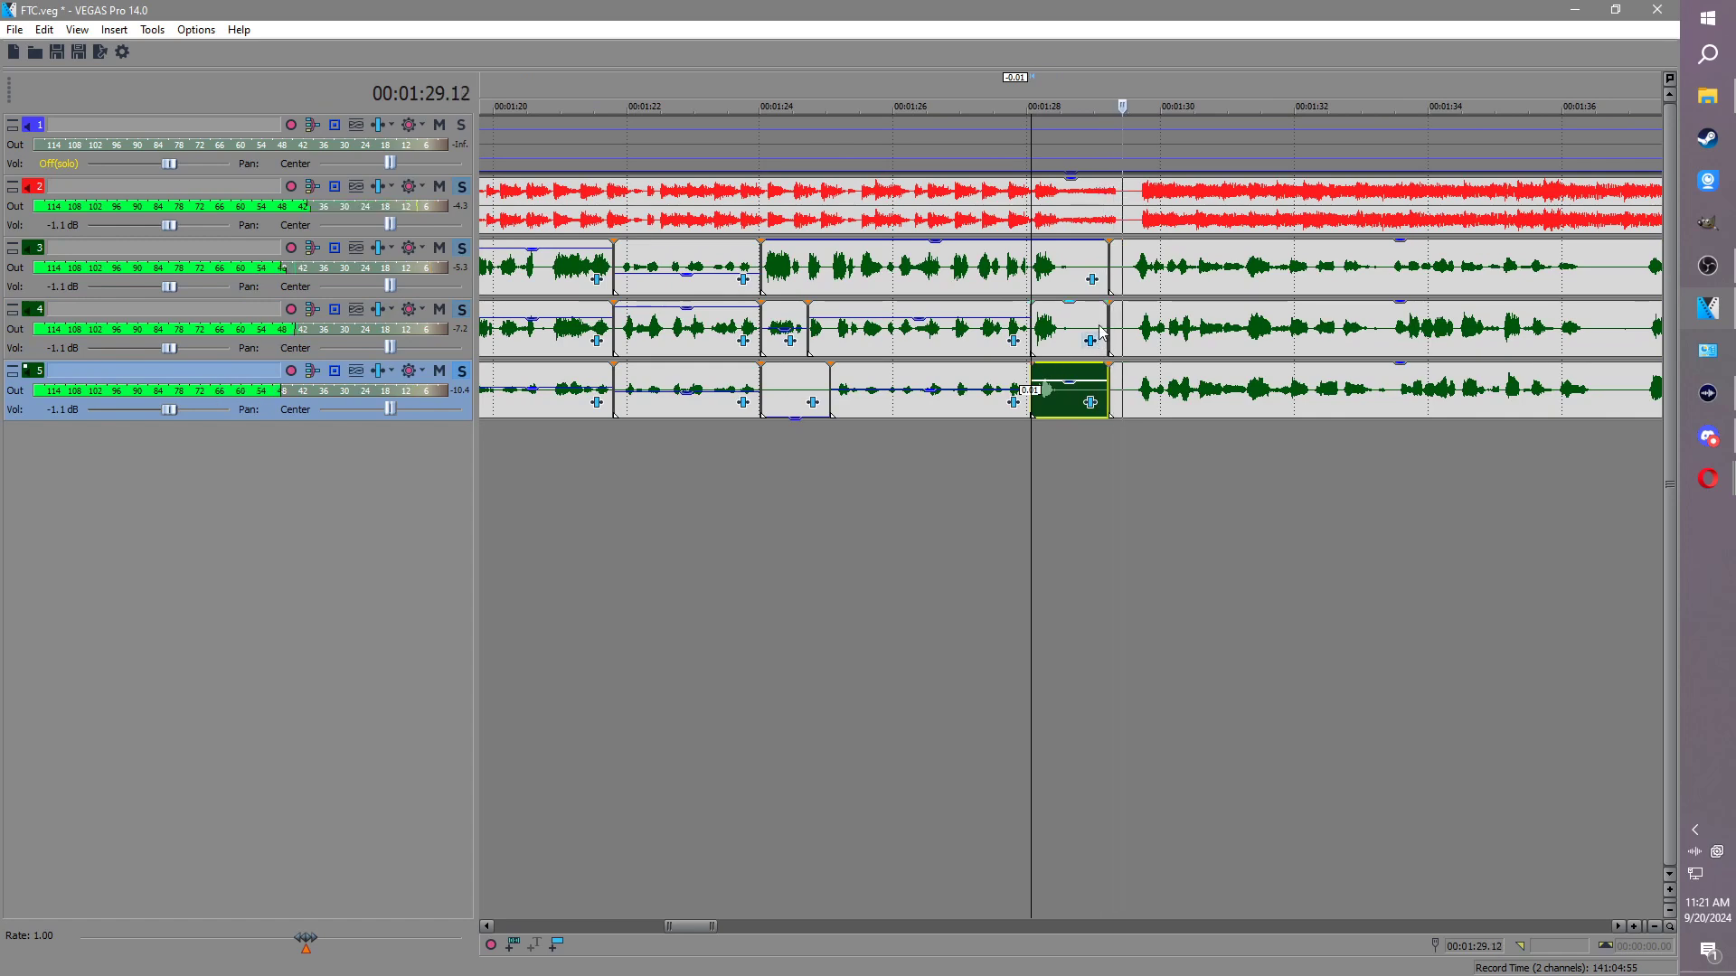
pyautogui.click(462, 311)
pyautogui.click(462, 371)
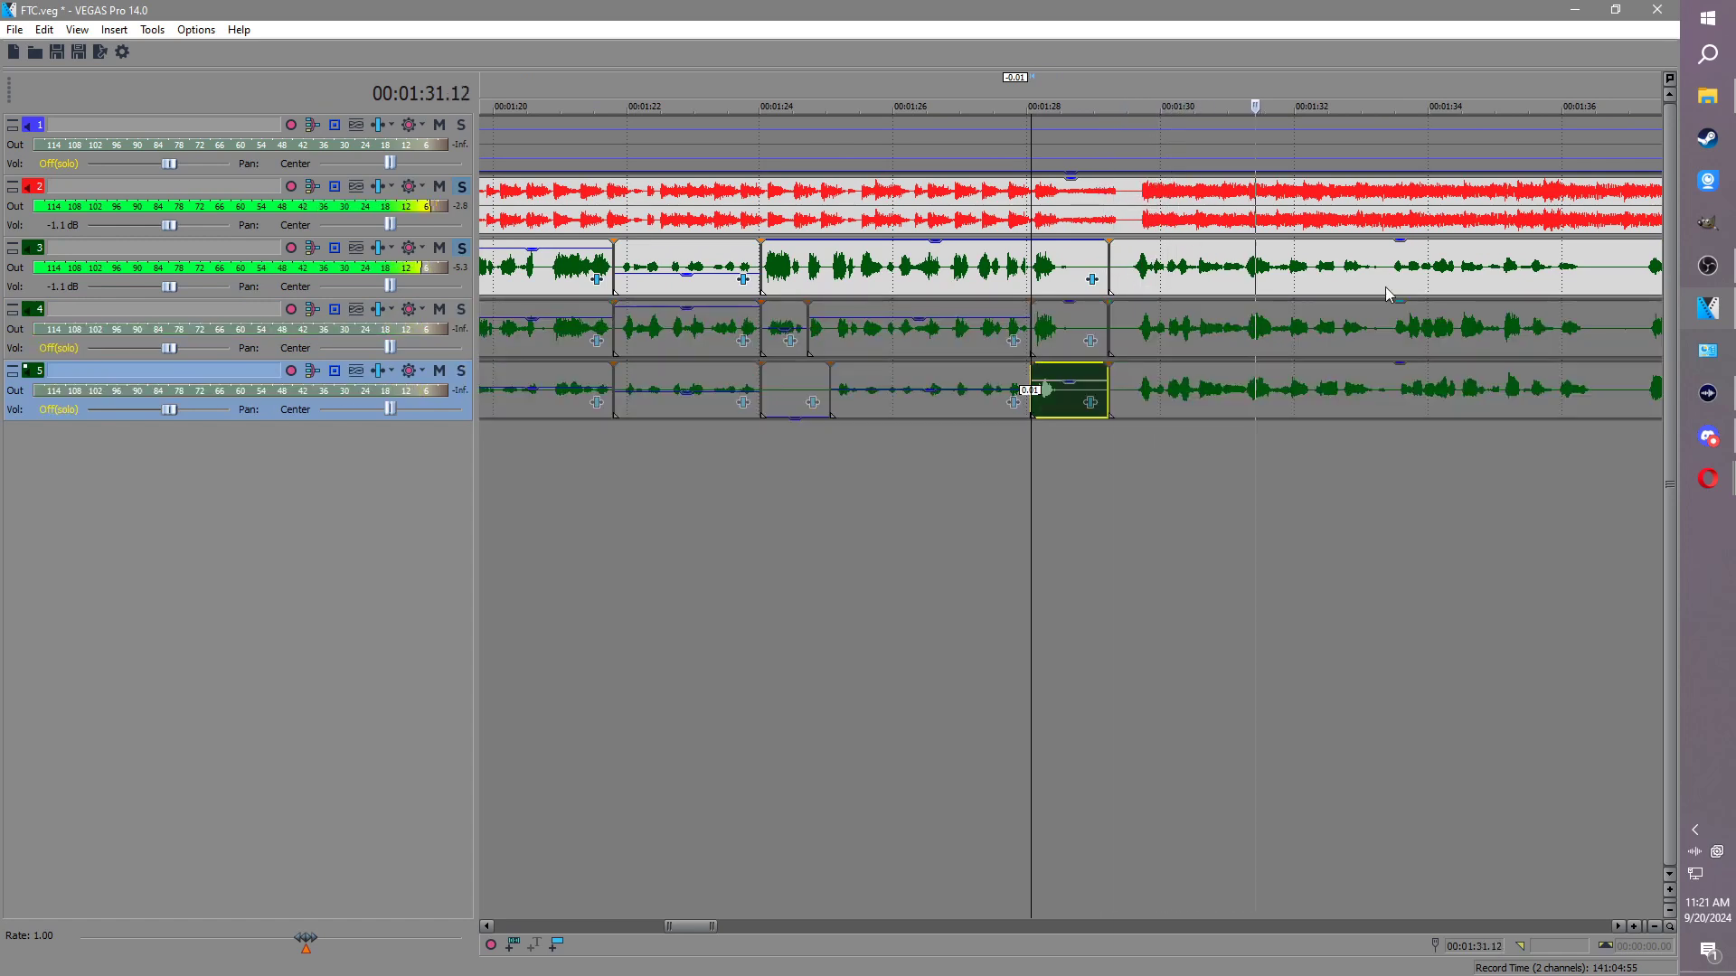
pyautogui.scroll(-4, 1389, 294)
pyautogui.click(1441, 282)
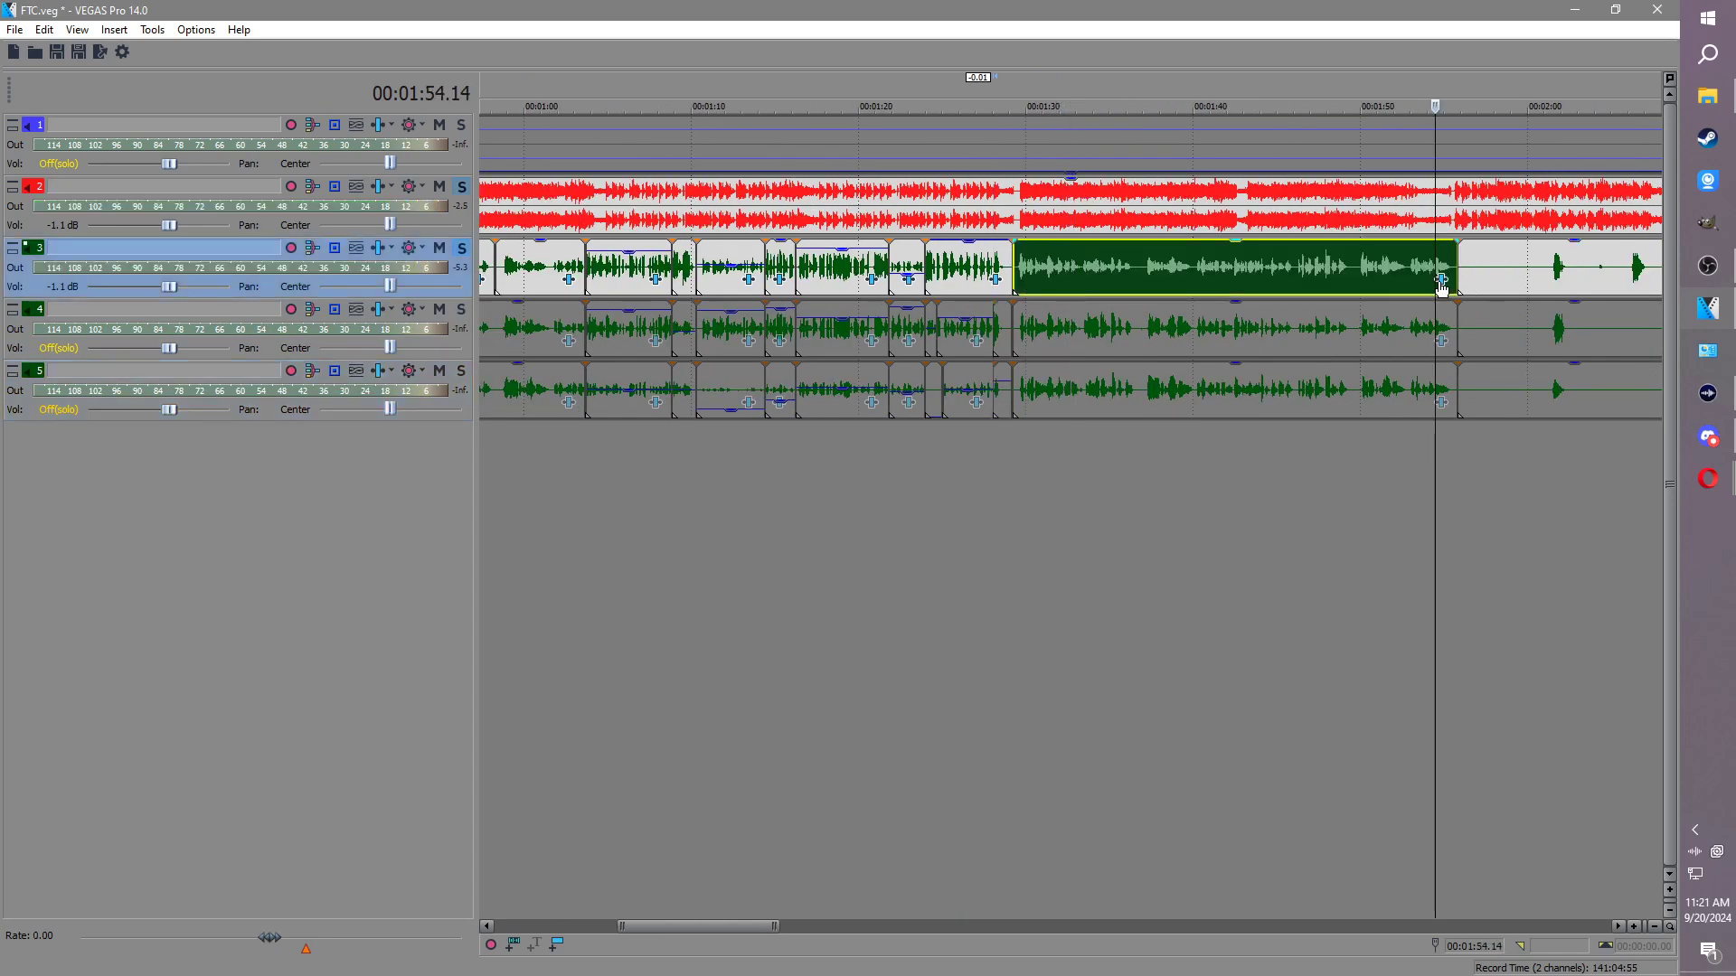
pyautogui.click(595, 377)
pyautogui.click(1010, 224)
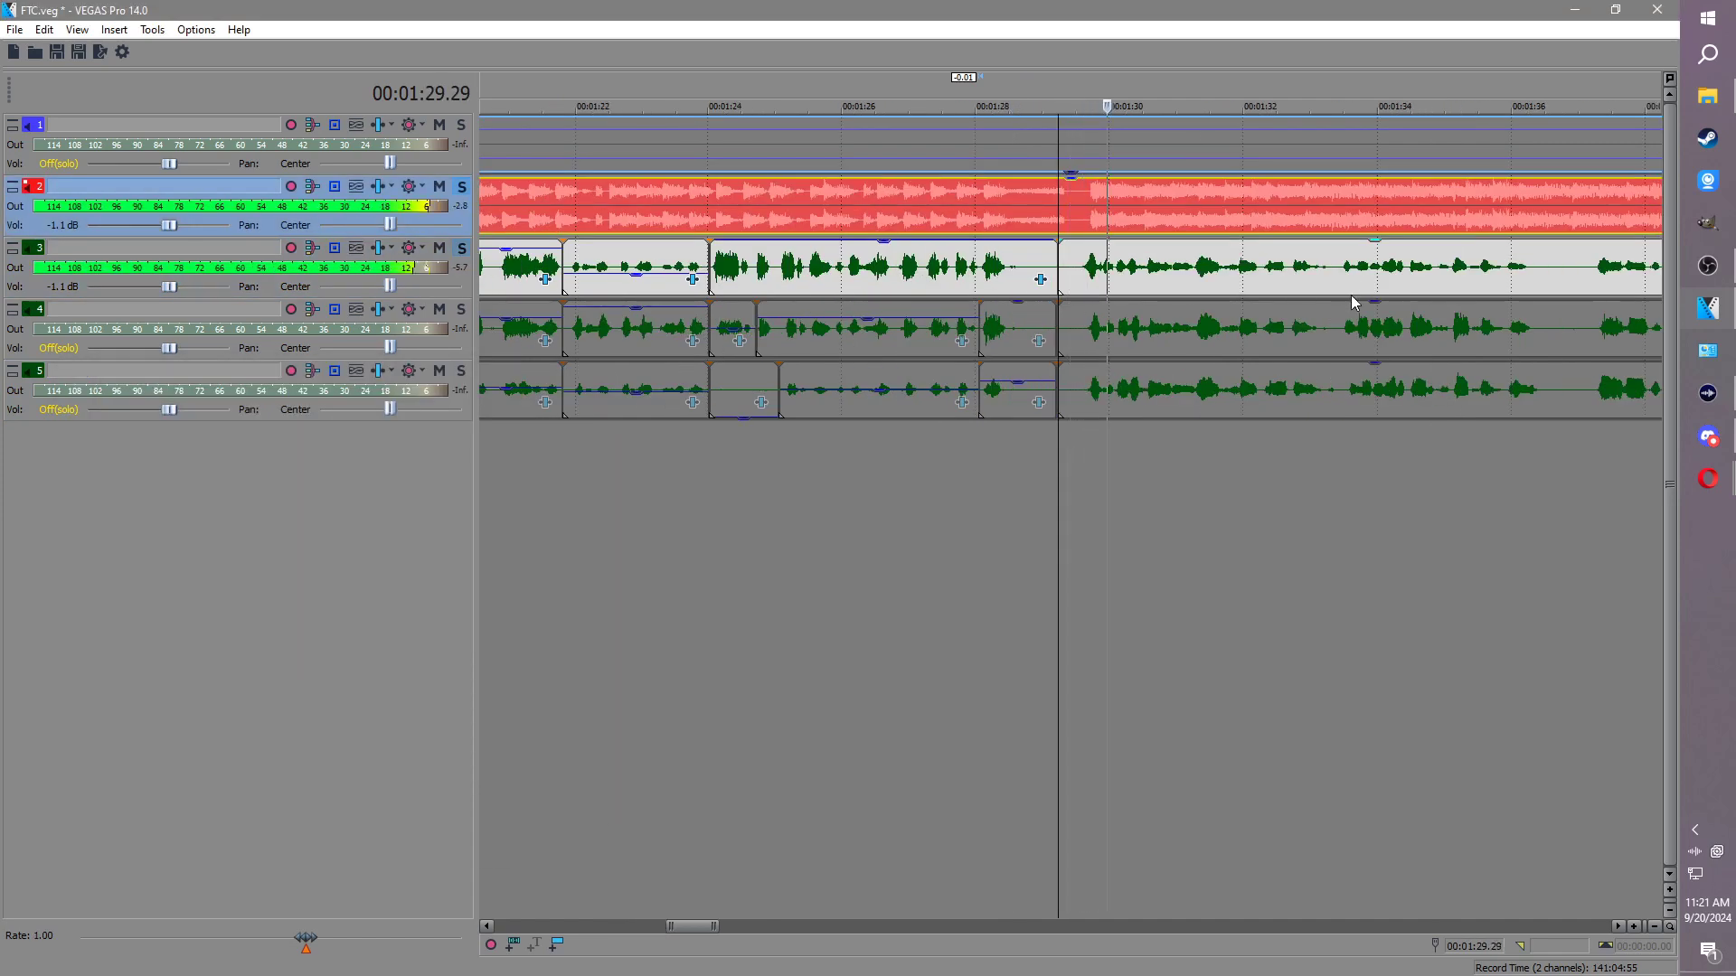
# Step: Listen to the long track 3 clip from 1:29 to about 1:36 and compare its waveform with tracks 4 and 5
pyautogui.scroll(-1, 1320, 291)
pyautogui.click(1374, 264)
pyautogui.scroll(2, 1320, 328)
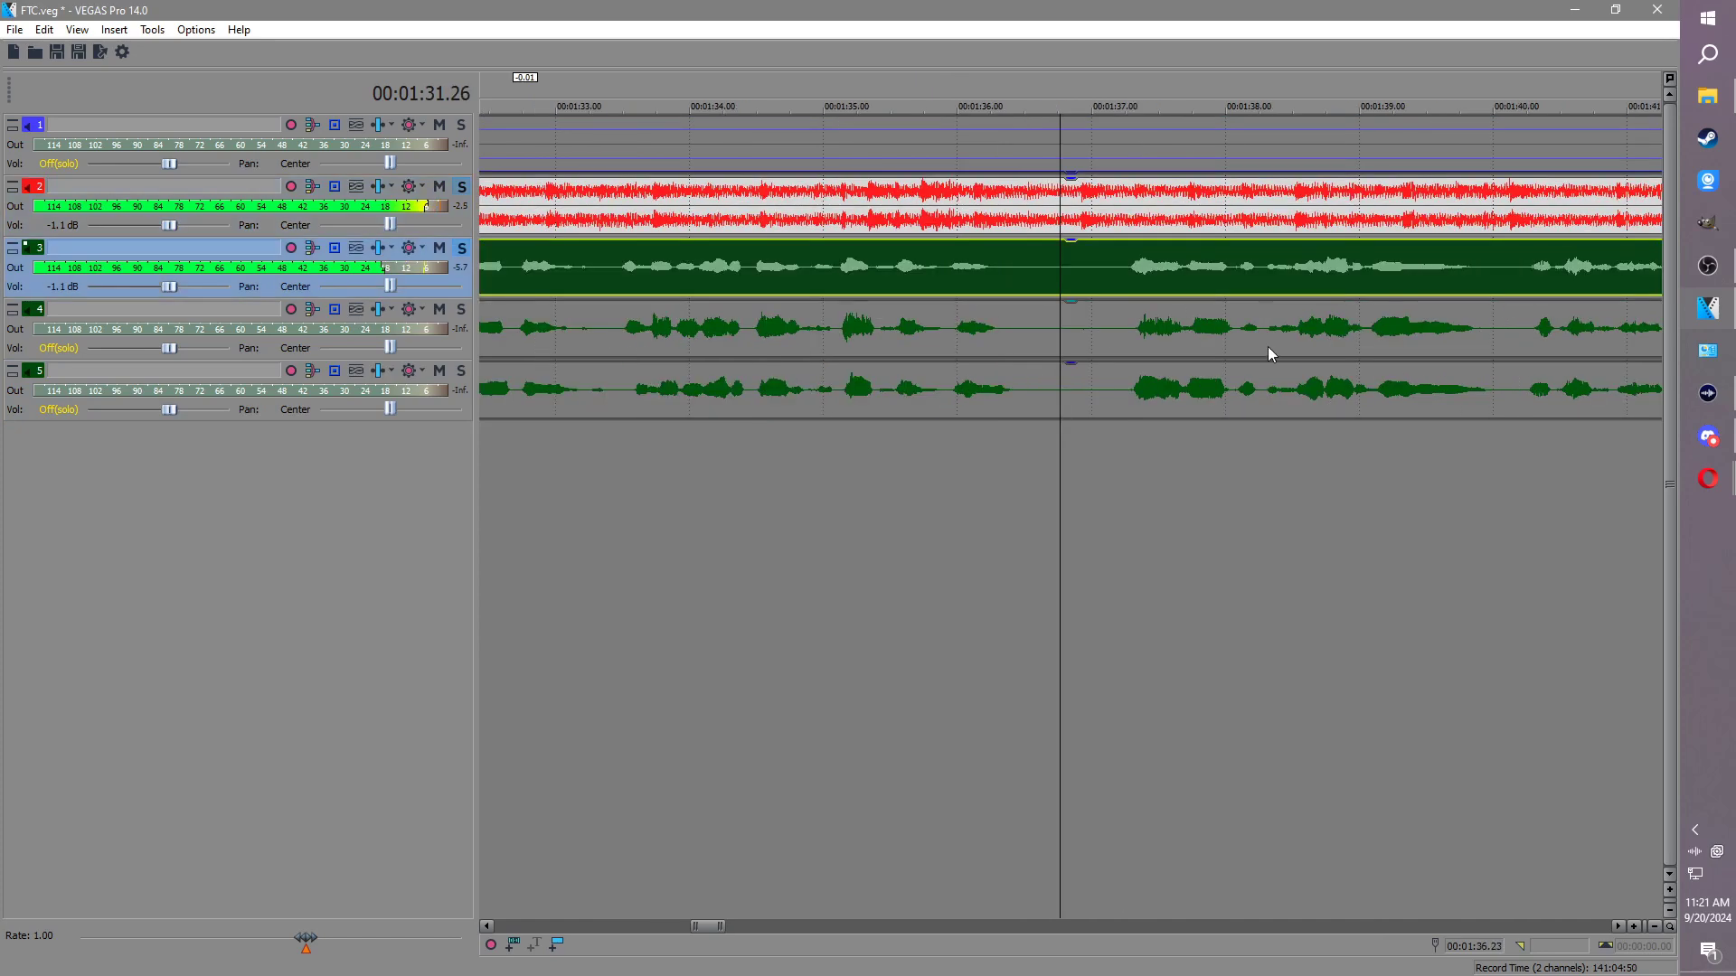
pyautogui.click(876, 333)
pyautogui.click(888, 382)
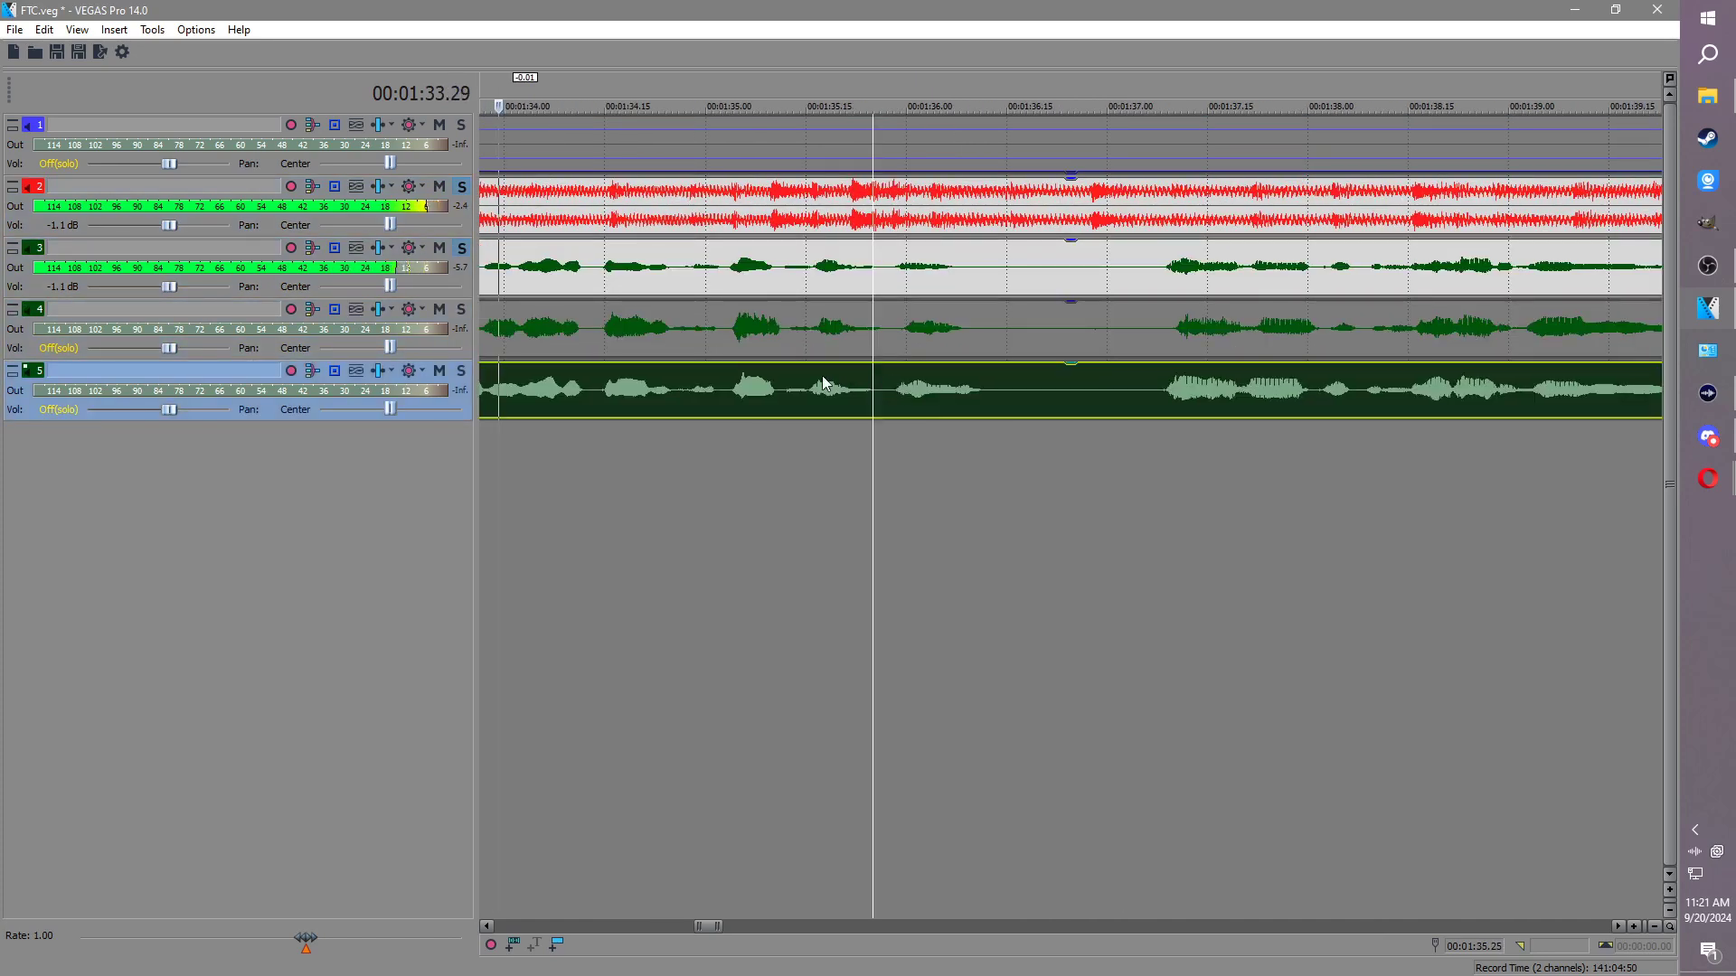
pyautogui.scroll(-1, 1003, 304)
pyautogui.scroll(-1, 1096, 282)
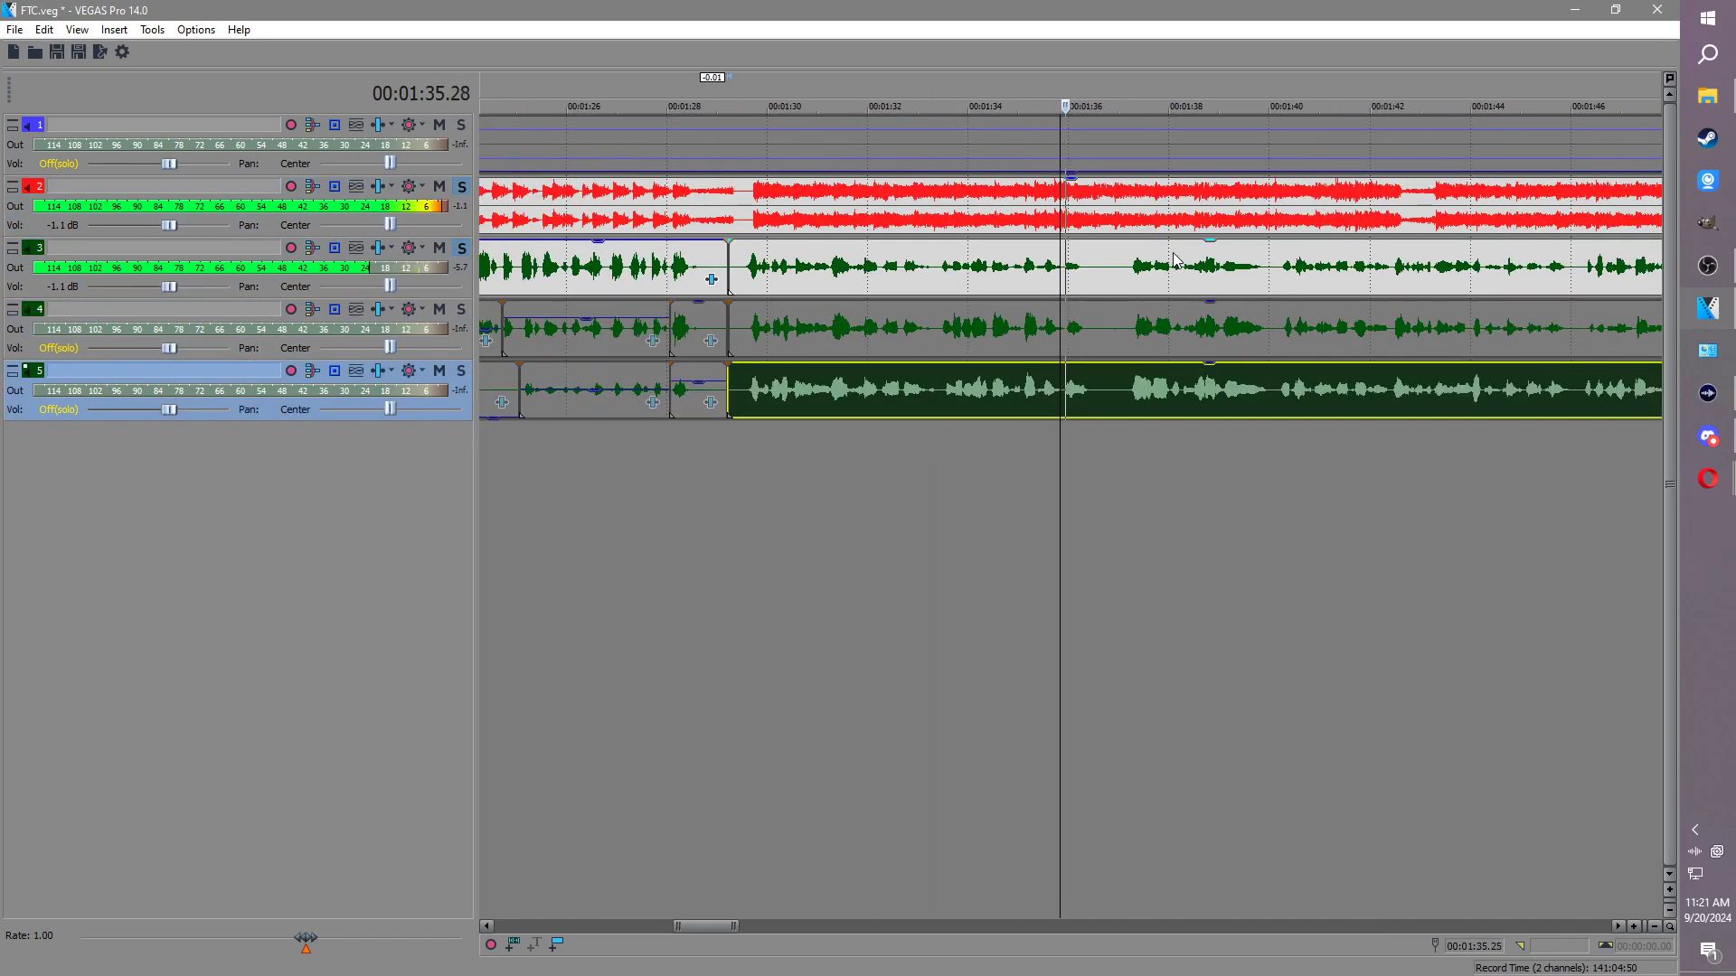
pyautogui.scroll(-1, 1096, 272)
# Step: Split the long track 3 clip at about 1:37 and lower the gain of the piece before the cut
pyautogui.click(1101, 267)
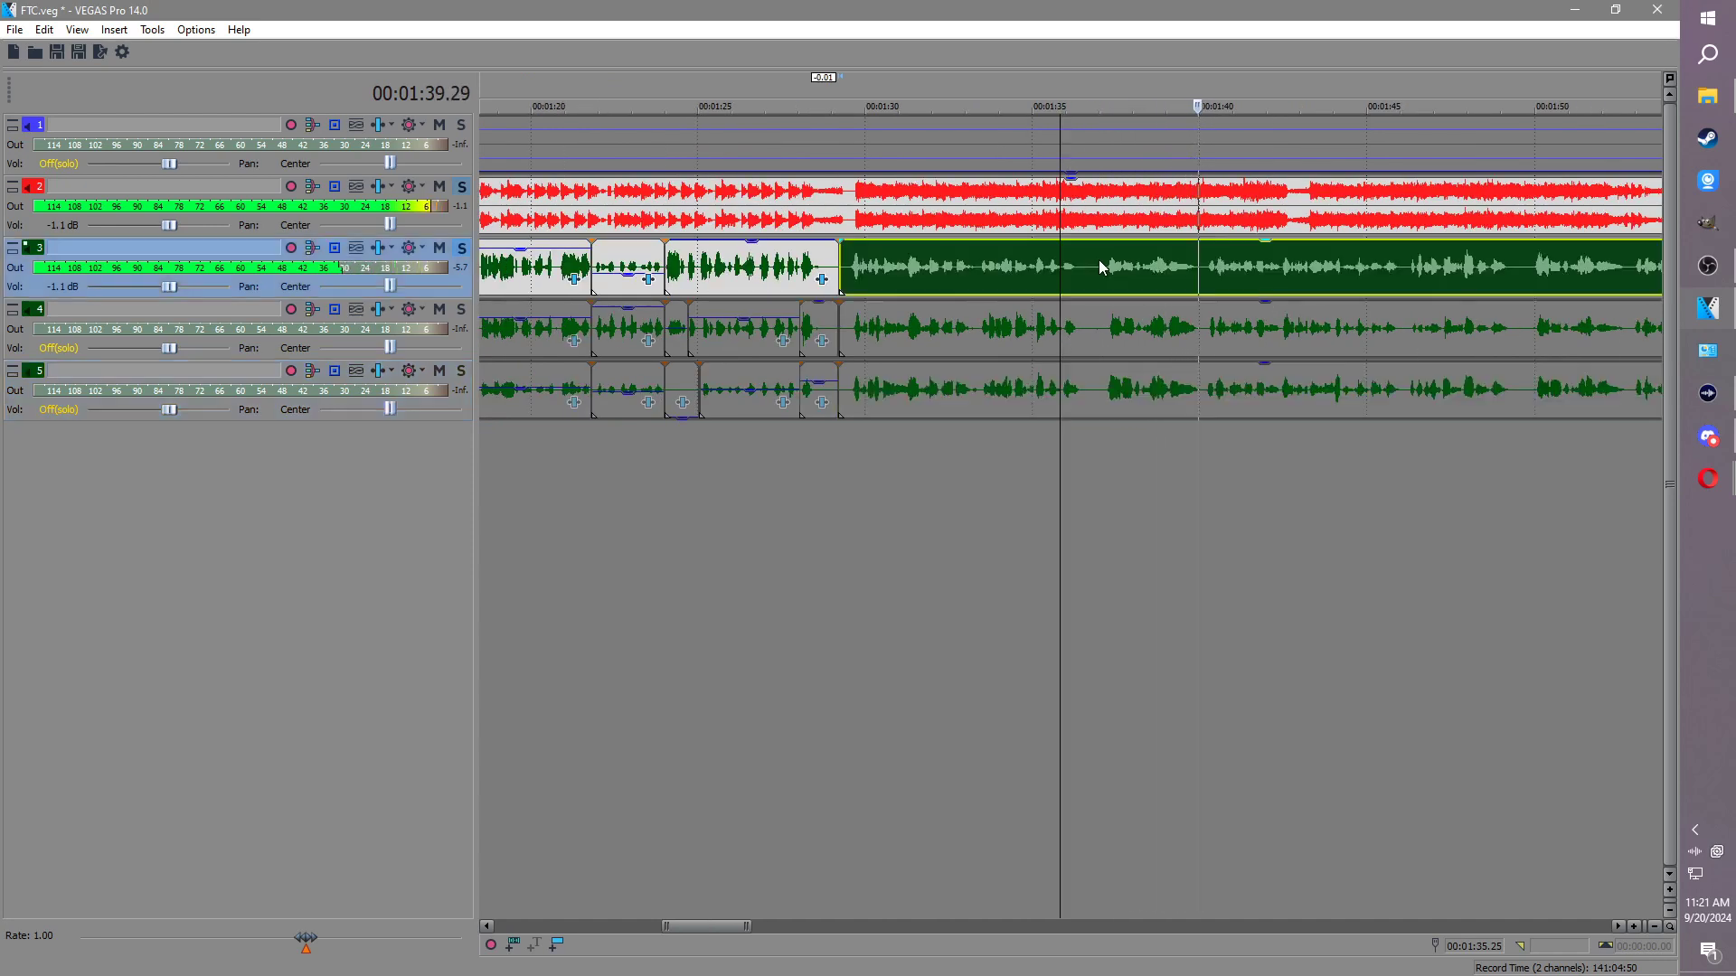
pyautogui.press('s')
pyautogui.click(1206, 258)
pyautogui.press('s')
pyautogui.press('Return')
pyautogui.hotkey('ctrl', 'z')
# Step: Split the track 3 clip at 1:42.12 and listen to the last piece with the music
pyautogui.click(1280, 248)
pyautogui.press('s')
pyautogui.press('space')
pyautogui.moveTo(1396, 244); pyautogui.dragTo(1375, 250)
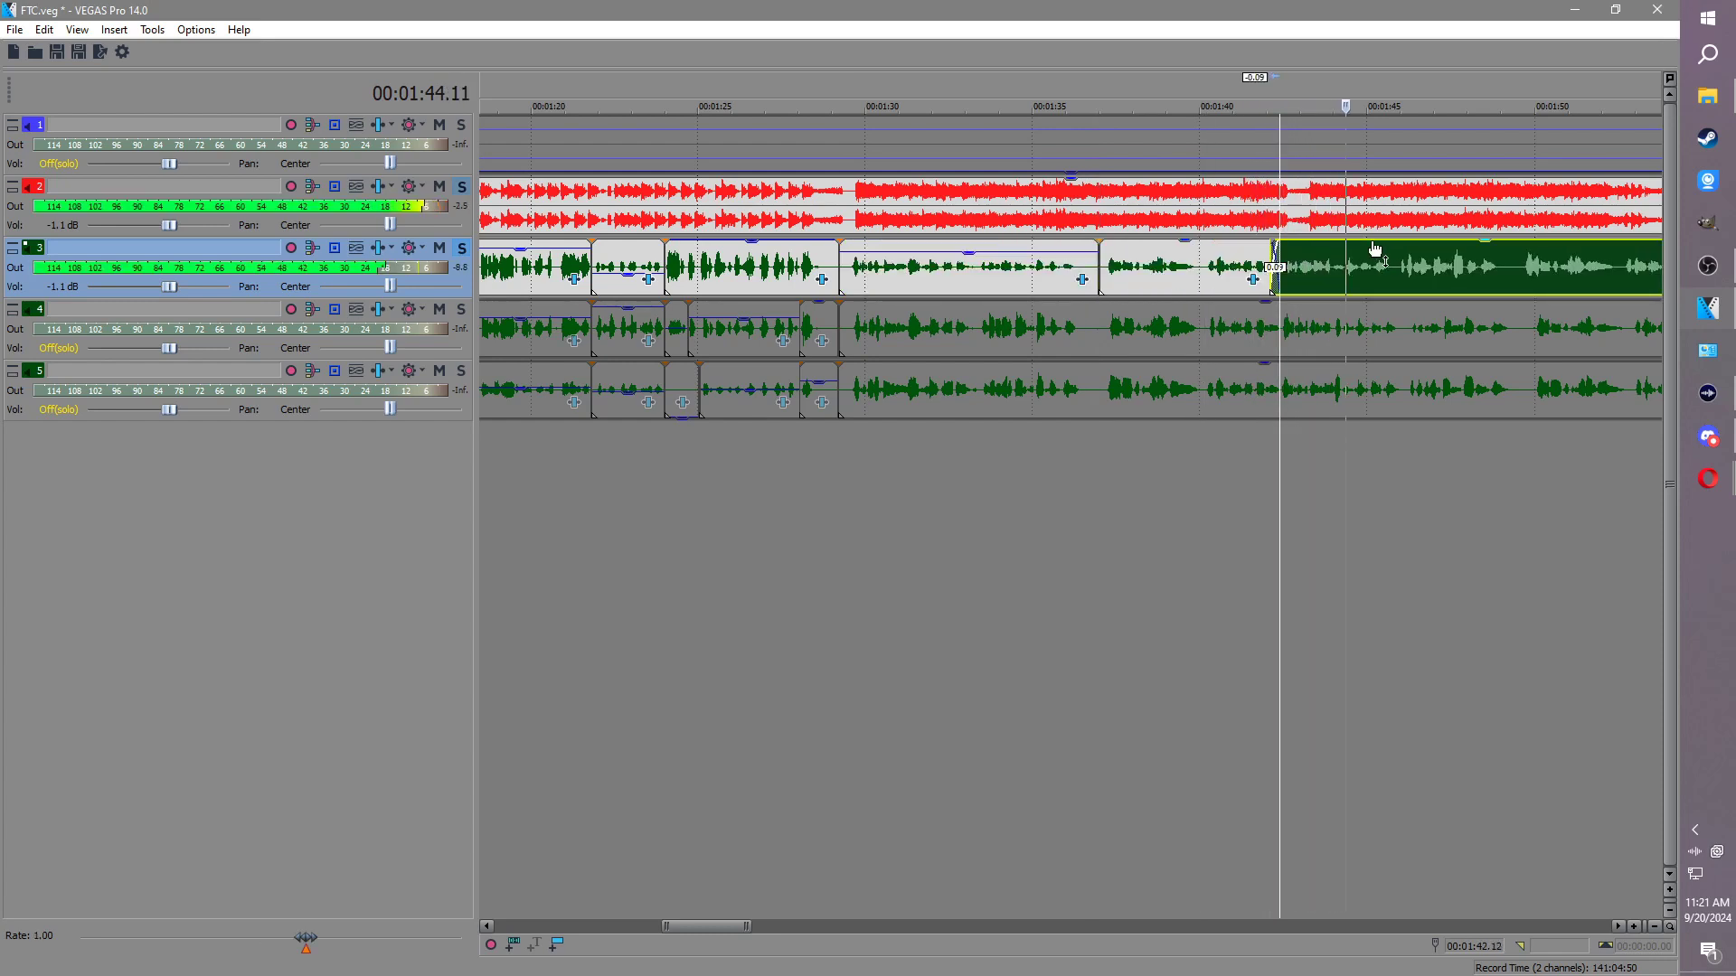
pyautogui.scroll(3, 1186, 323)
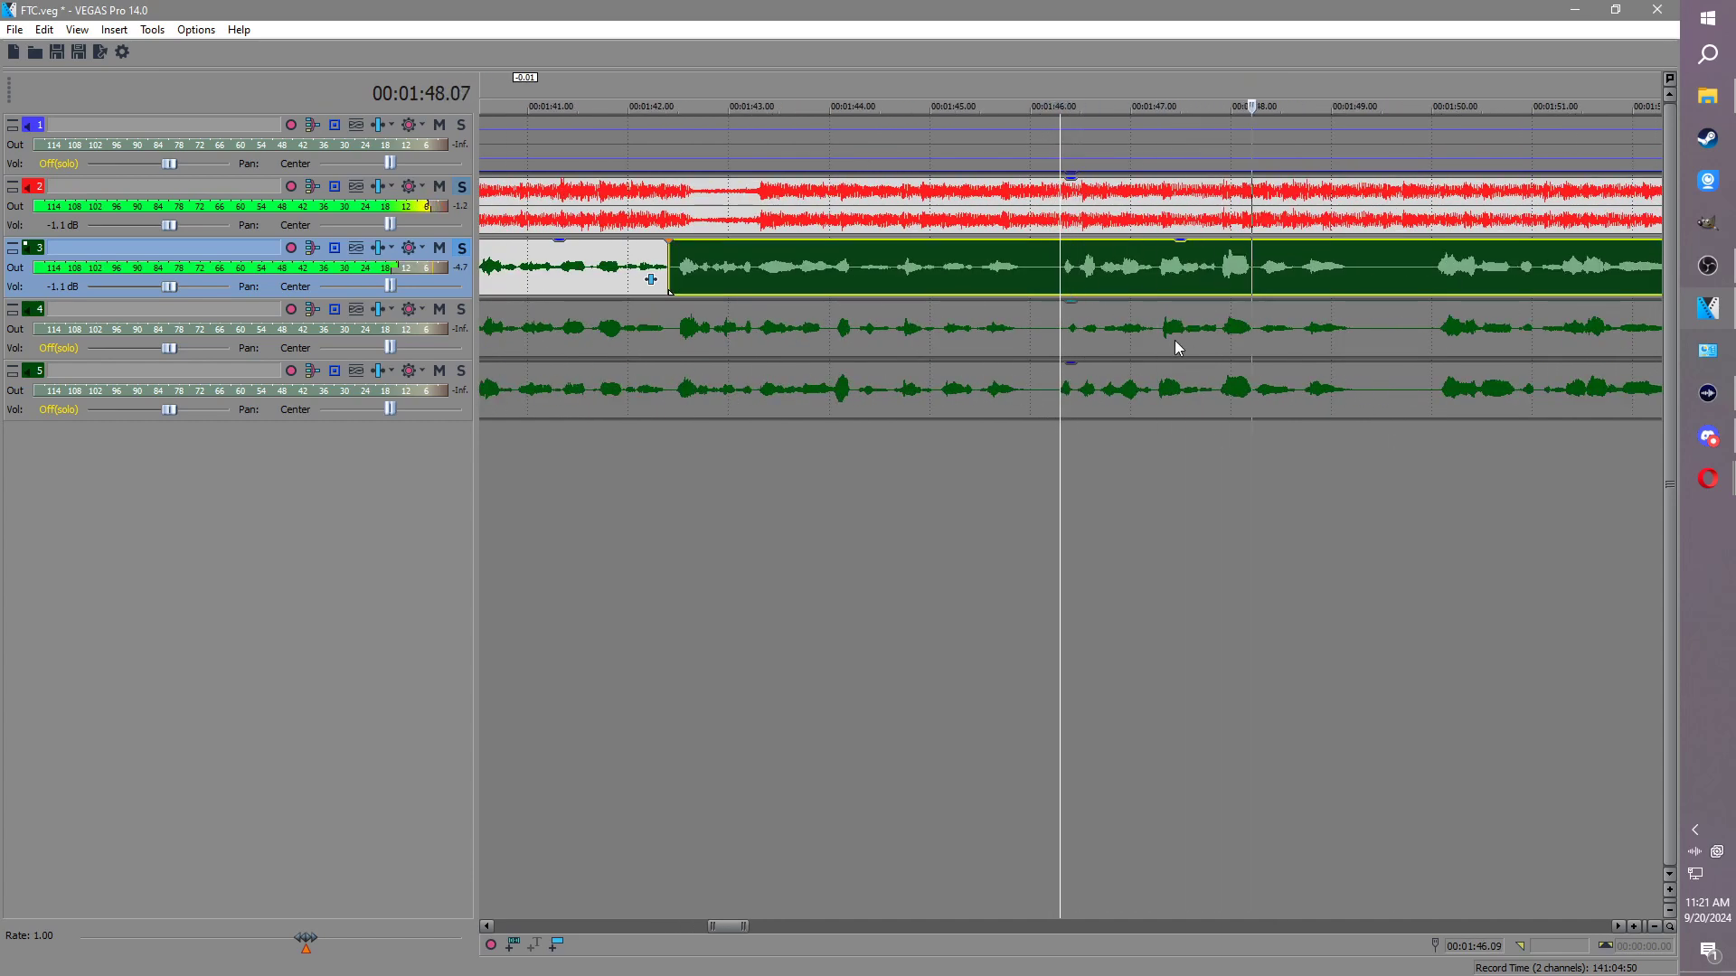
pyautogui.scroll(-2, 1191, 333)
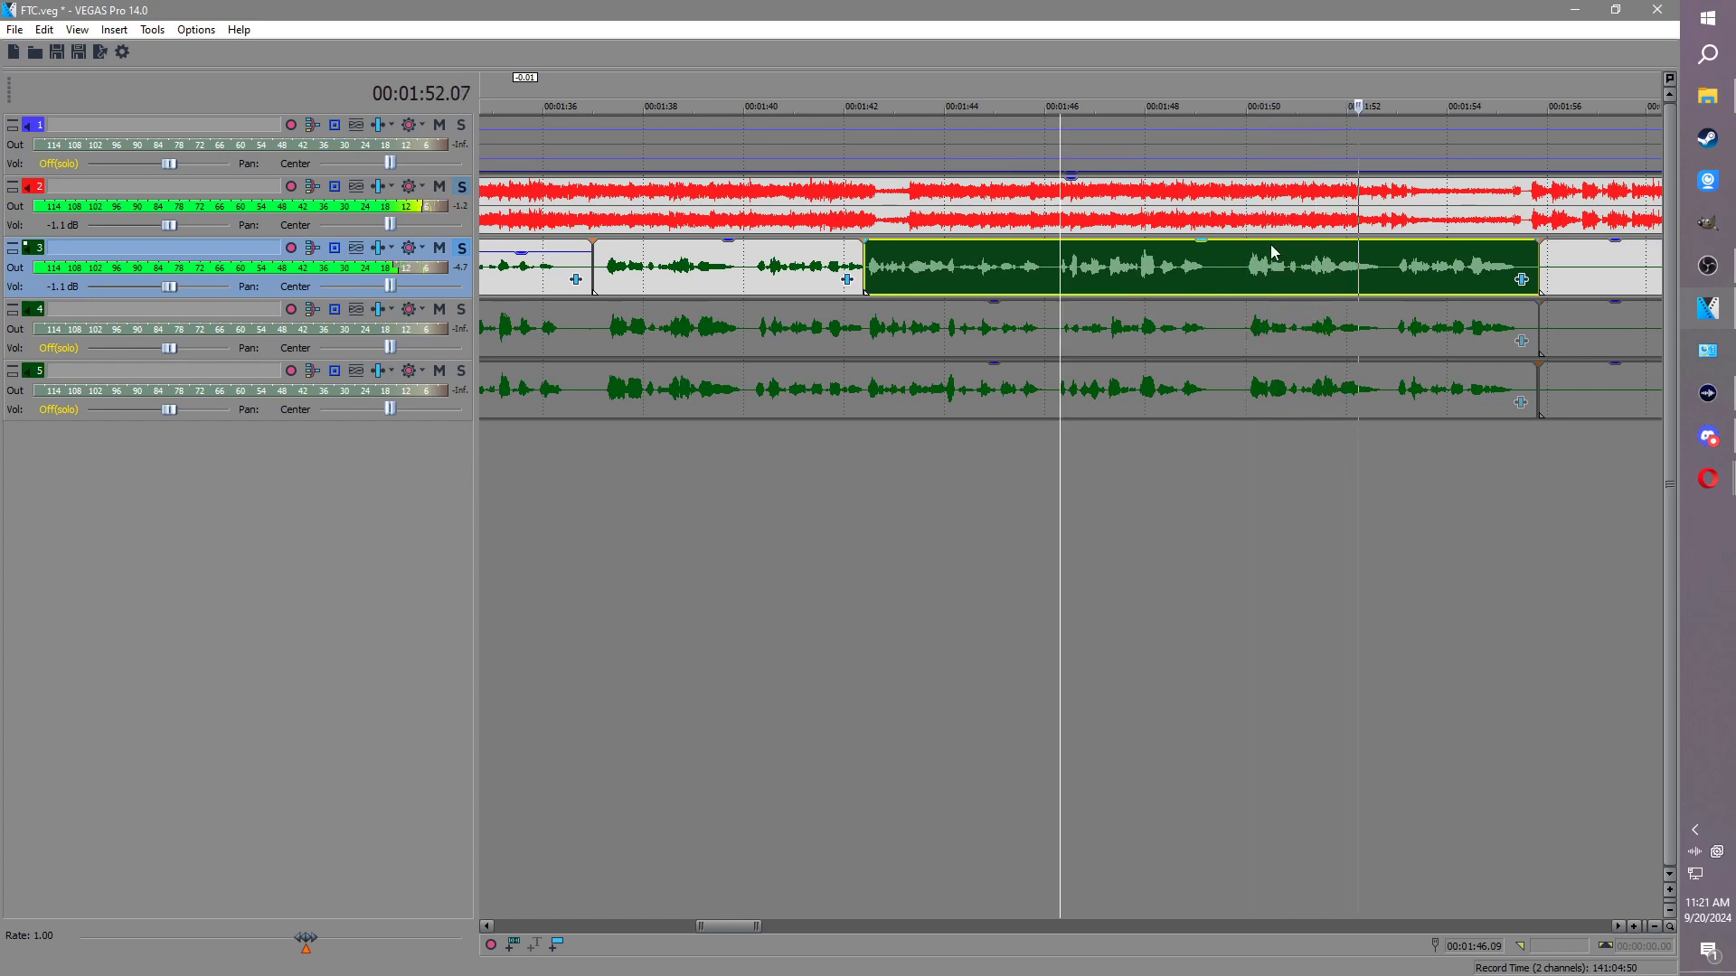
# Step: Split the last track 3 piece at about 1:53 and stop playback
pyautogui.click(1394, 266)
pyautogui.press('s')
pyautogui.press('Return')
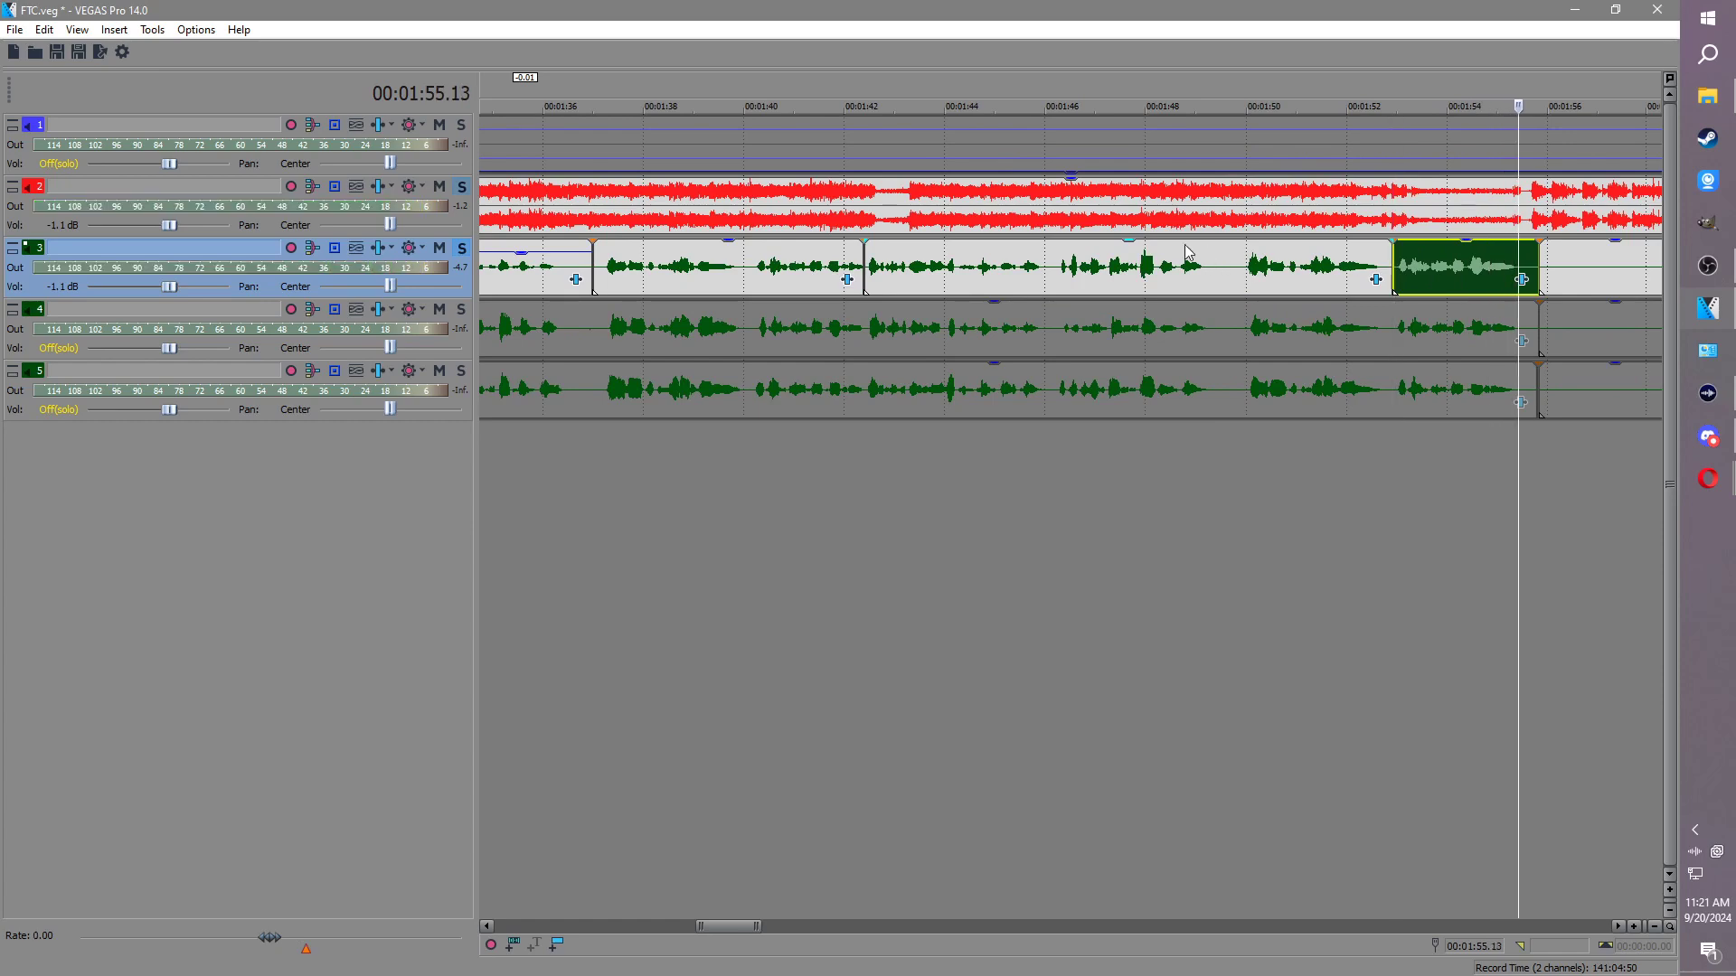
# Step: Solo track 4 instead of track 3 and play it with the music from the clip boundary just after 1:29
pyautogui.click(461, 249)
pyautogui.click(461, 310)
pyautogui.scroll(-1, 603, 312)
pyautogui.scroll(-2, 601, 309)
pyautogui.click(617, 268)
pyautogui.press('space')
pyautogui.scroll(5, 993, 344)
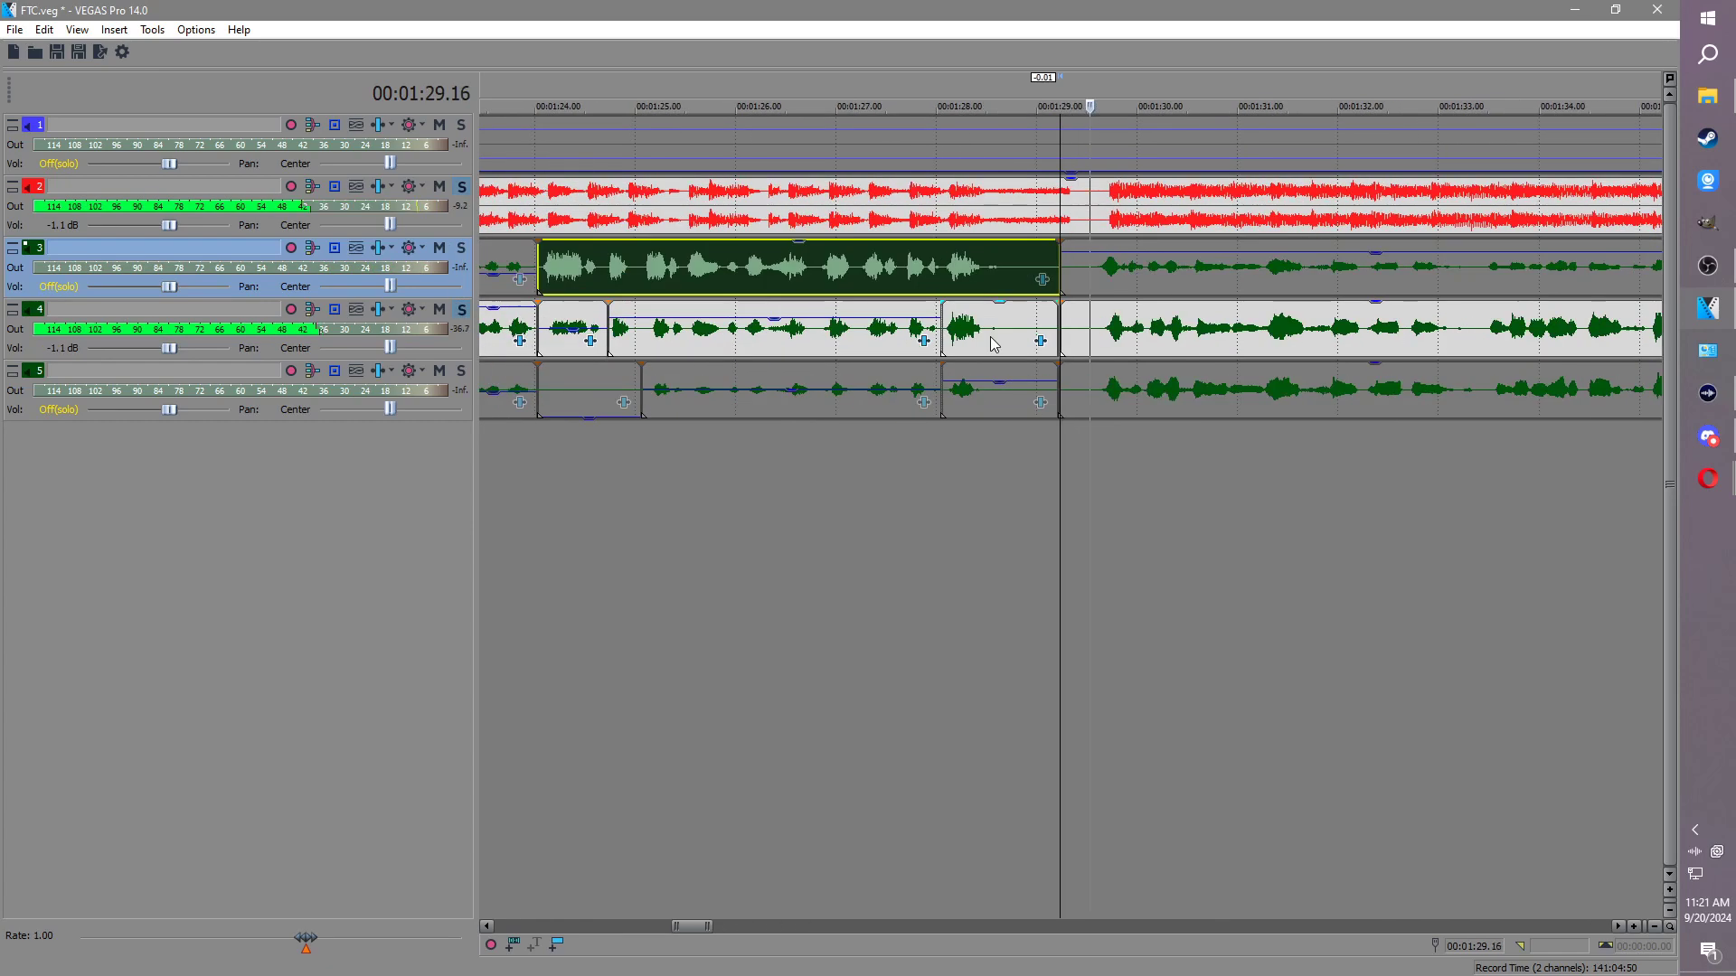
# Step: Play track 4 onward from 1:29 and lower the gain of the track 3 clip between about 1:29 and 1:37
pyautogui.click(1447, 339)
pyautogui.scroll(1, 1420, 342)
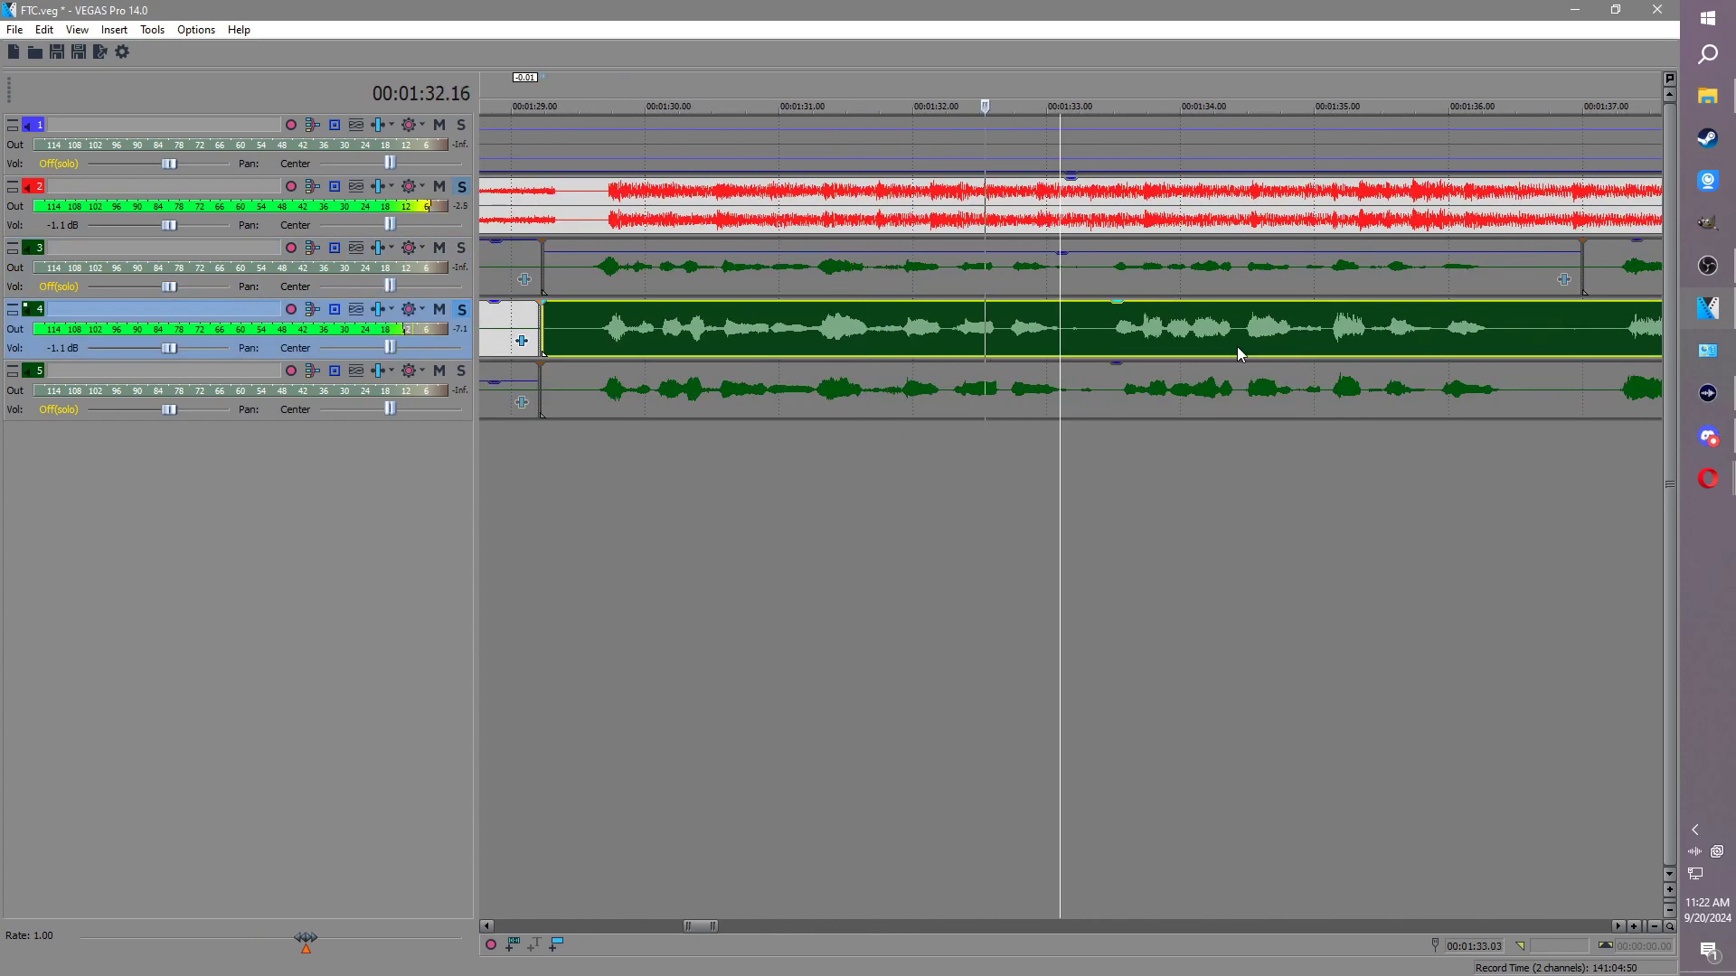
pyautogui.click(1104, 267)
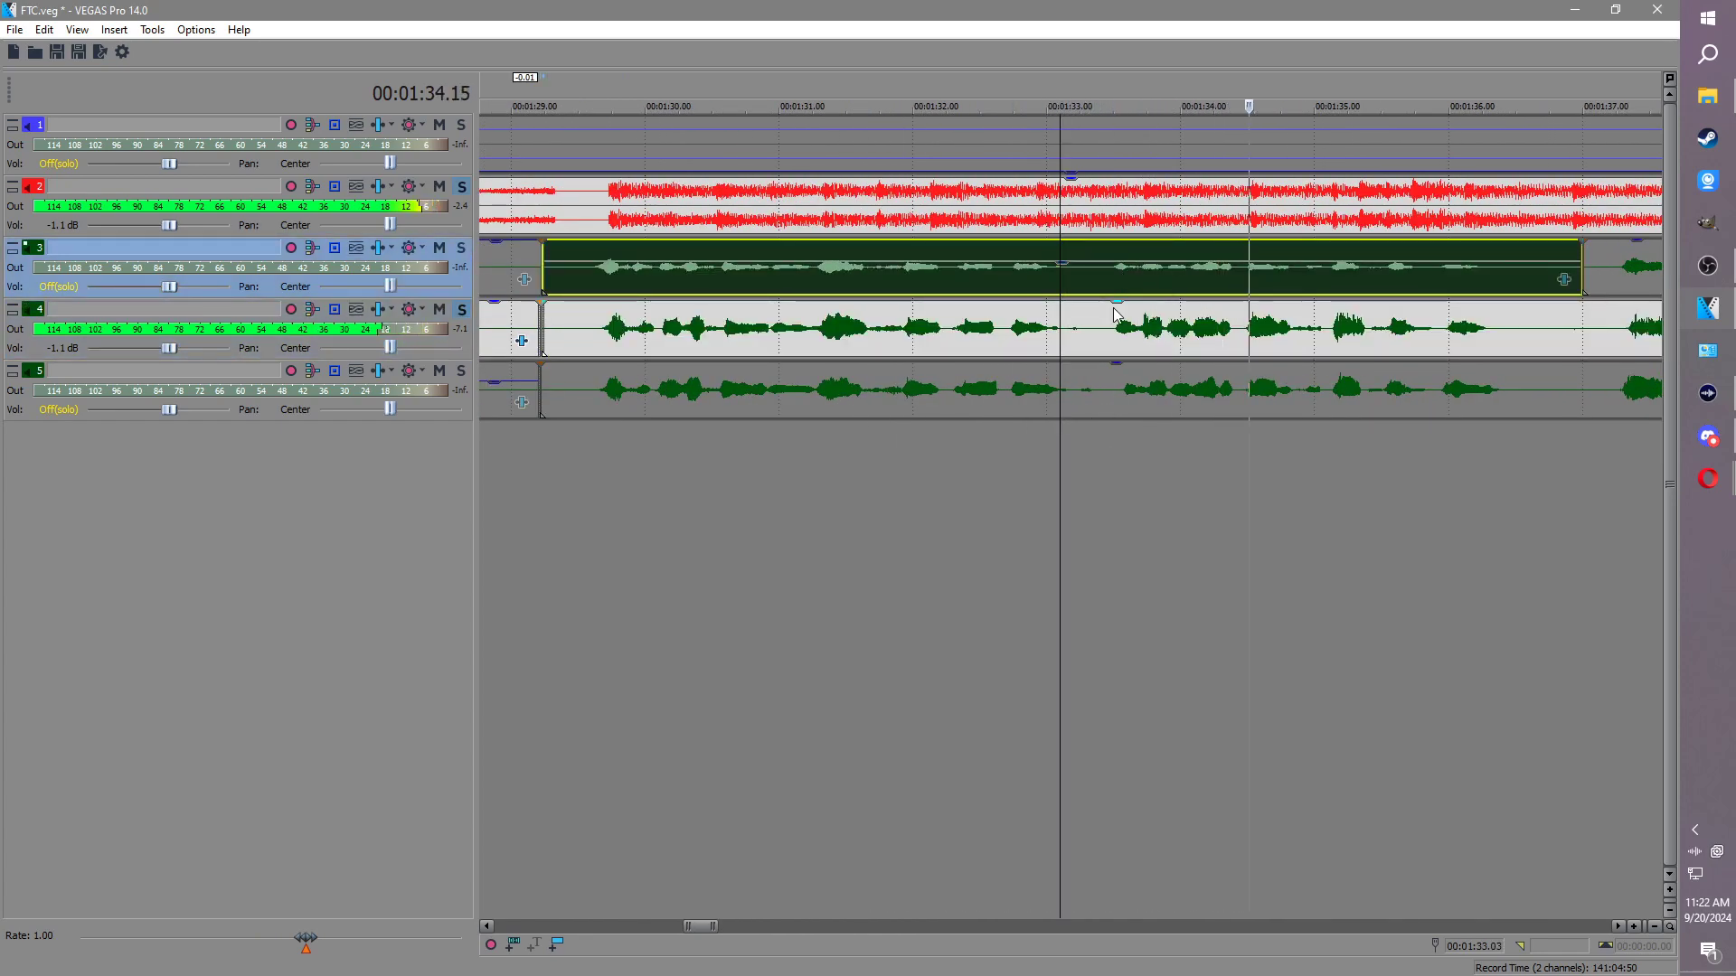
# Step: Split the track 4 clip at about 1:33 and 1:37 and lower the gain of the piece between the cuts
pyautogui.click(1087, 333)
pyautogui.press('s')
pyautogui.click(1566, 326)
pyautogui.press('s')
pyautogui.press('Return')
pyautogui.moveTo(1180, 305); pyautogui.dragTo(1178, 335)
# Step: Split the track 3 clip at about 1:33 and raise the gain of the piece after the cut
pyautogui.click(1093, 279)
pyautogui.press('s')
pyautogui.click(1434, 266)
pyautogui.press('space')
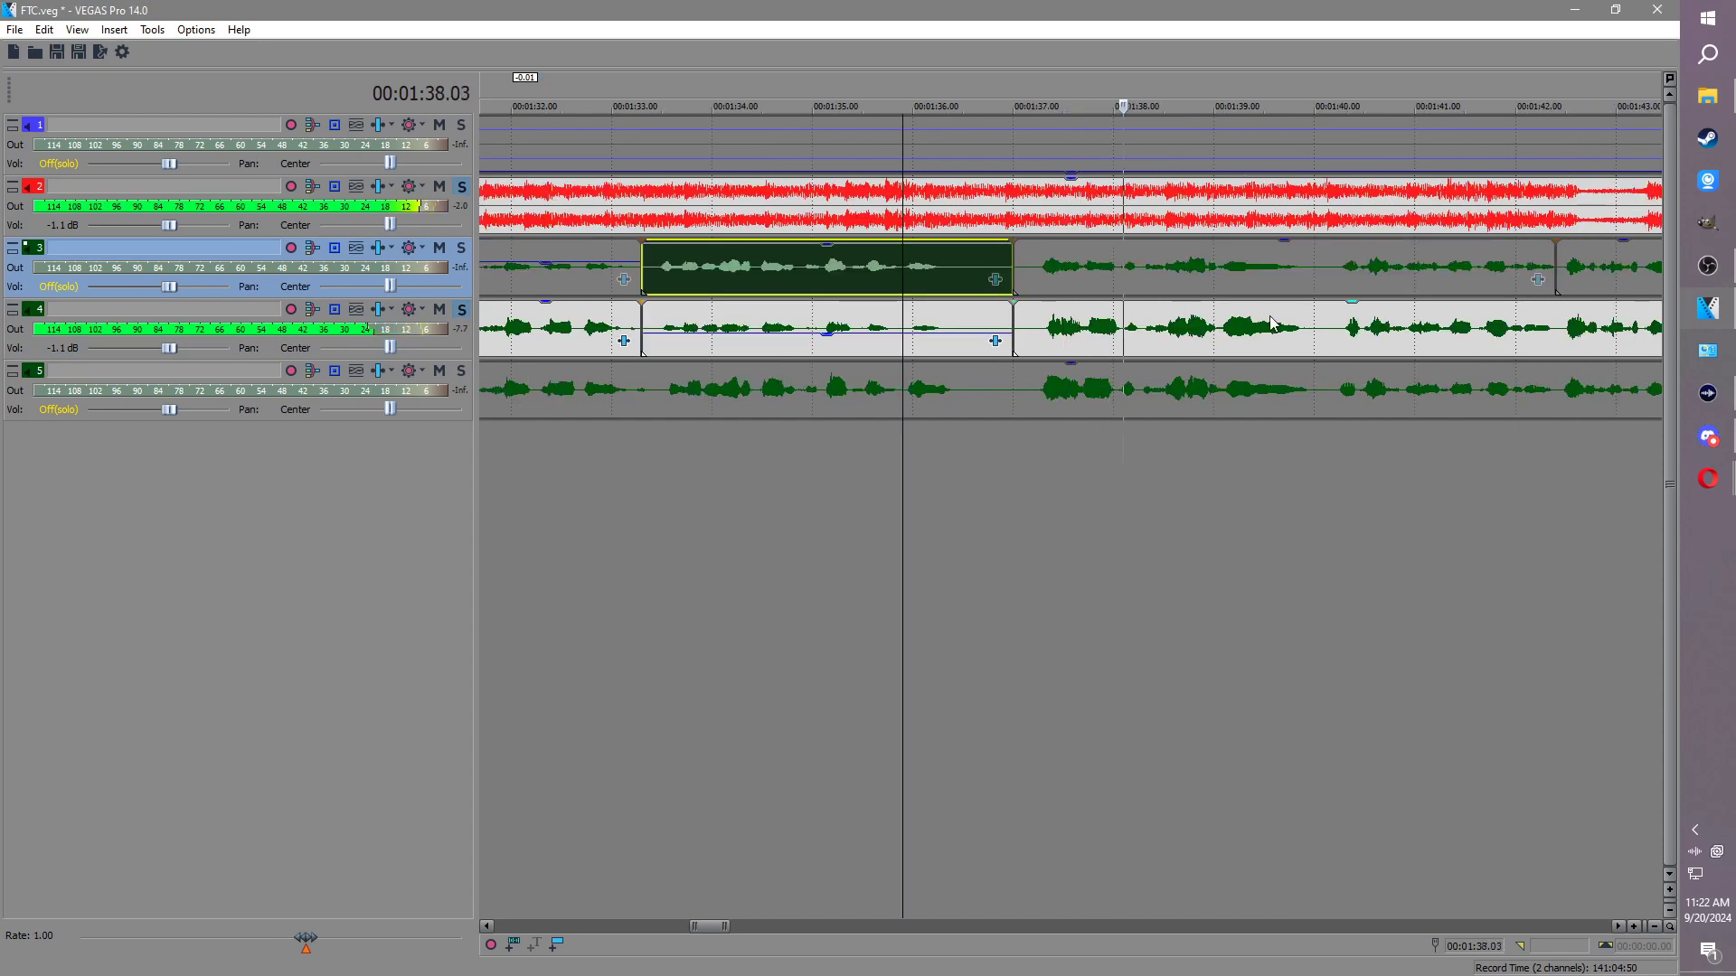
# Step: Open the event effects of the track 4 clip from 1:37 to 1:55 and change its ExpressFX Reverb room type
pyautogui.click(1334, 336)
pyautogui.scroll(-3, 1334, 336)
pyautogui.scroll(-2, 1396, 357)
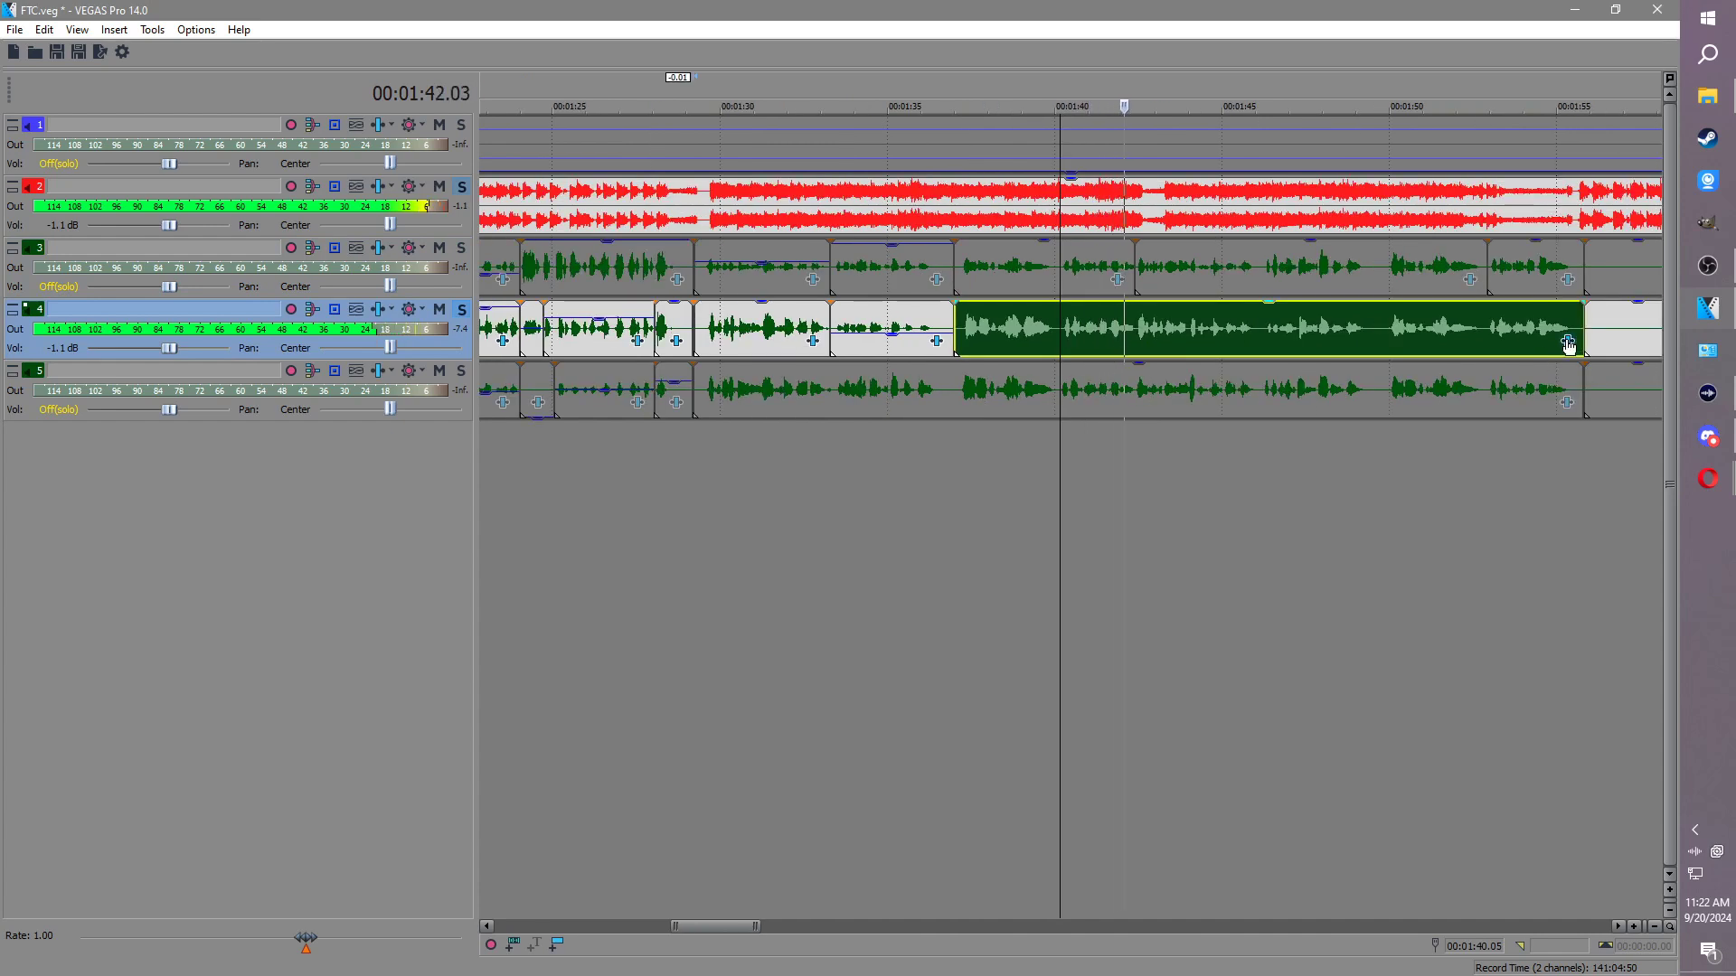
pyautogui.click(1569, 344)
pyautogui.click(594, 378)
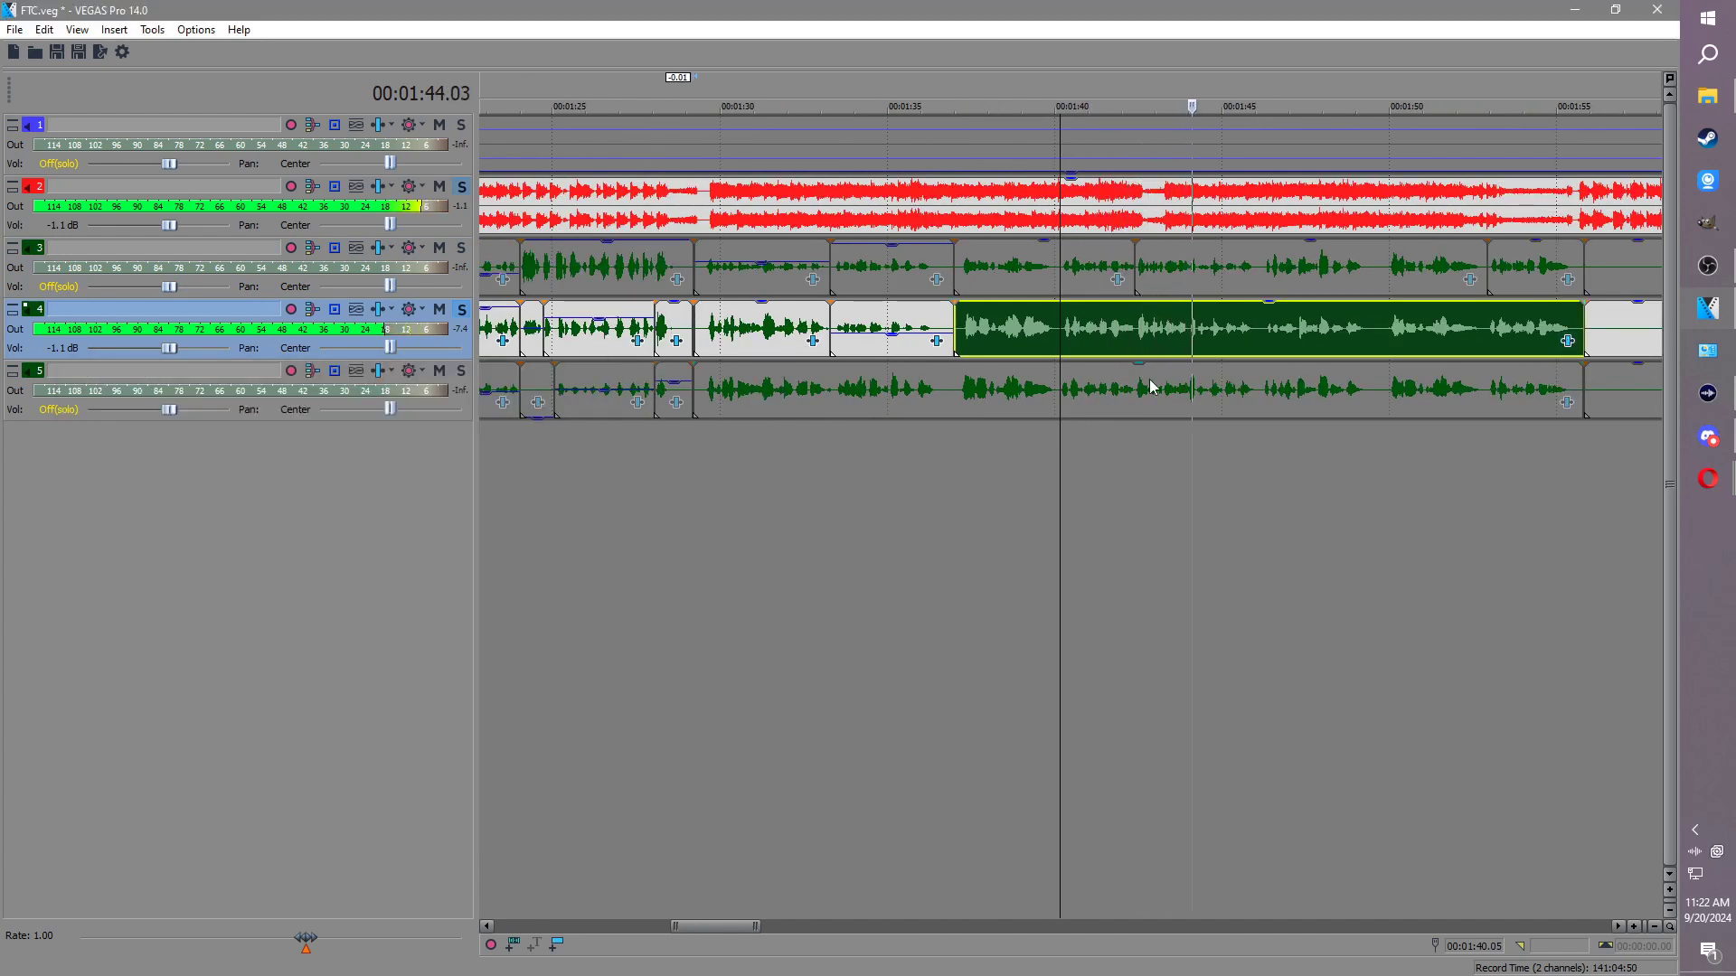
pyautogui.click(1567, 341)
pyautogui.click(225, 509)
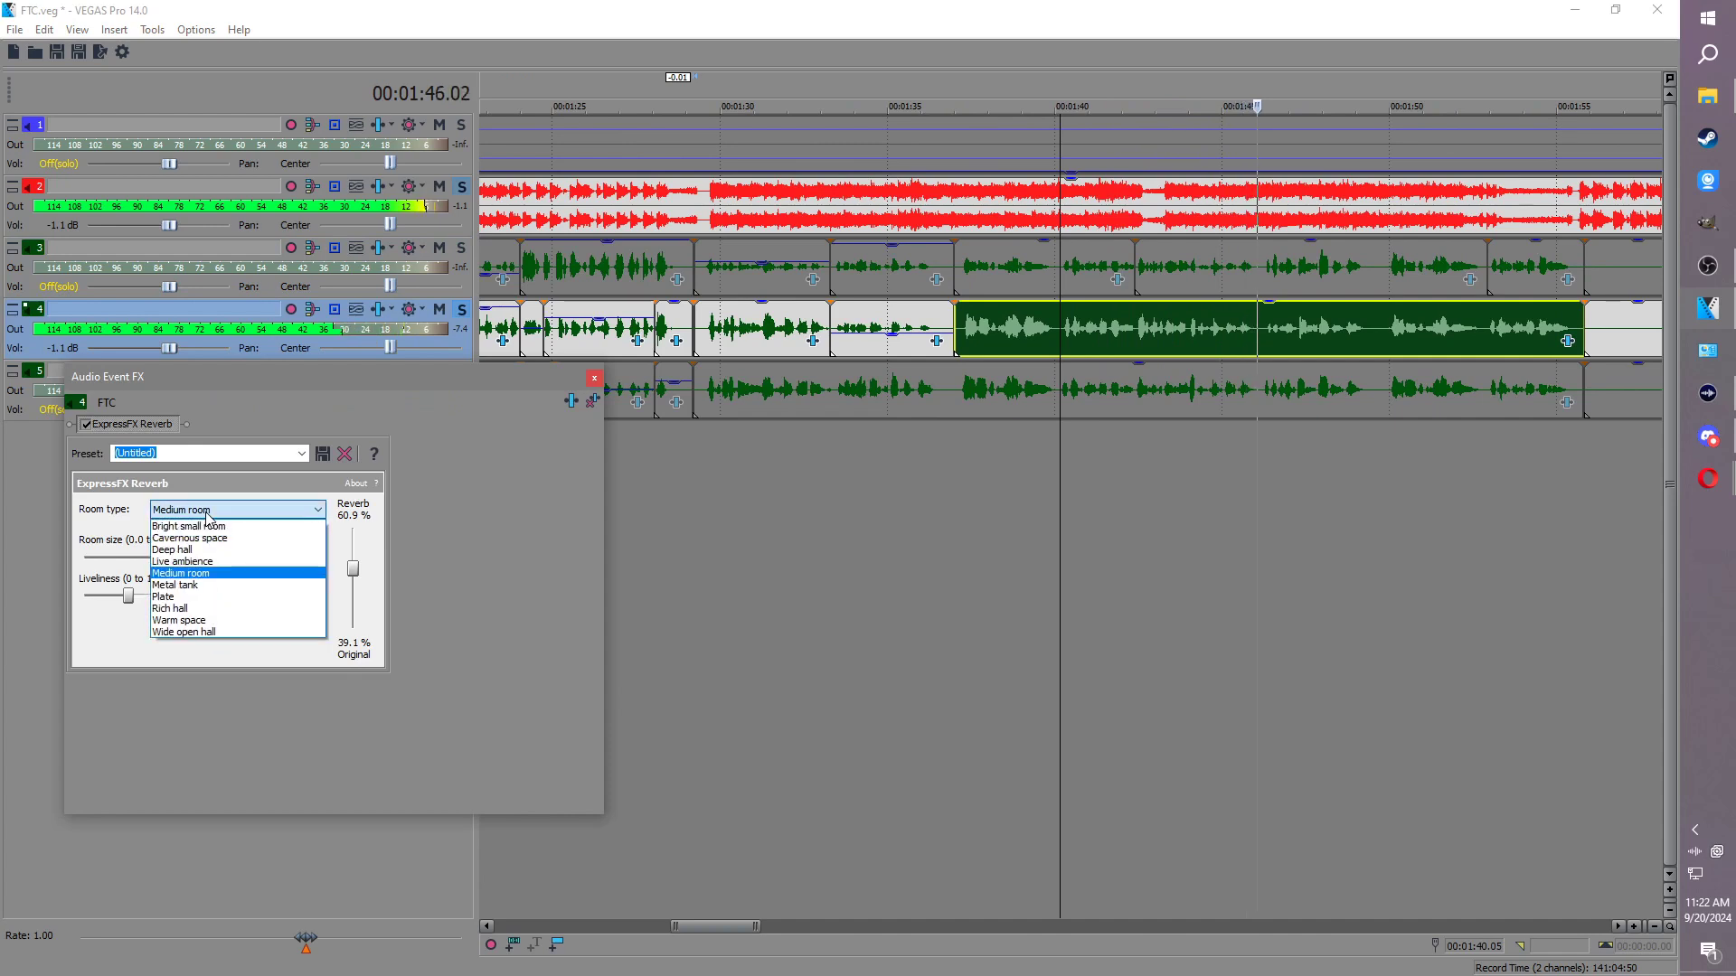
pyautogui.click(208, 604)
pyautogui.click(594, 378)
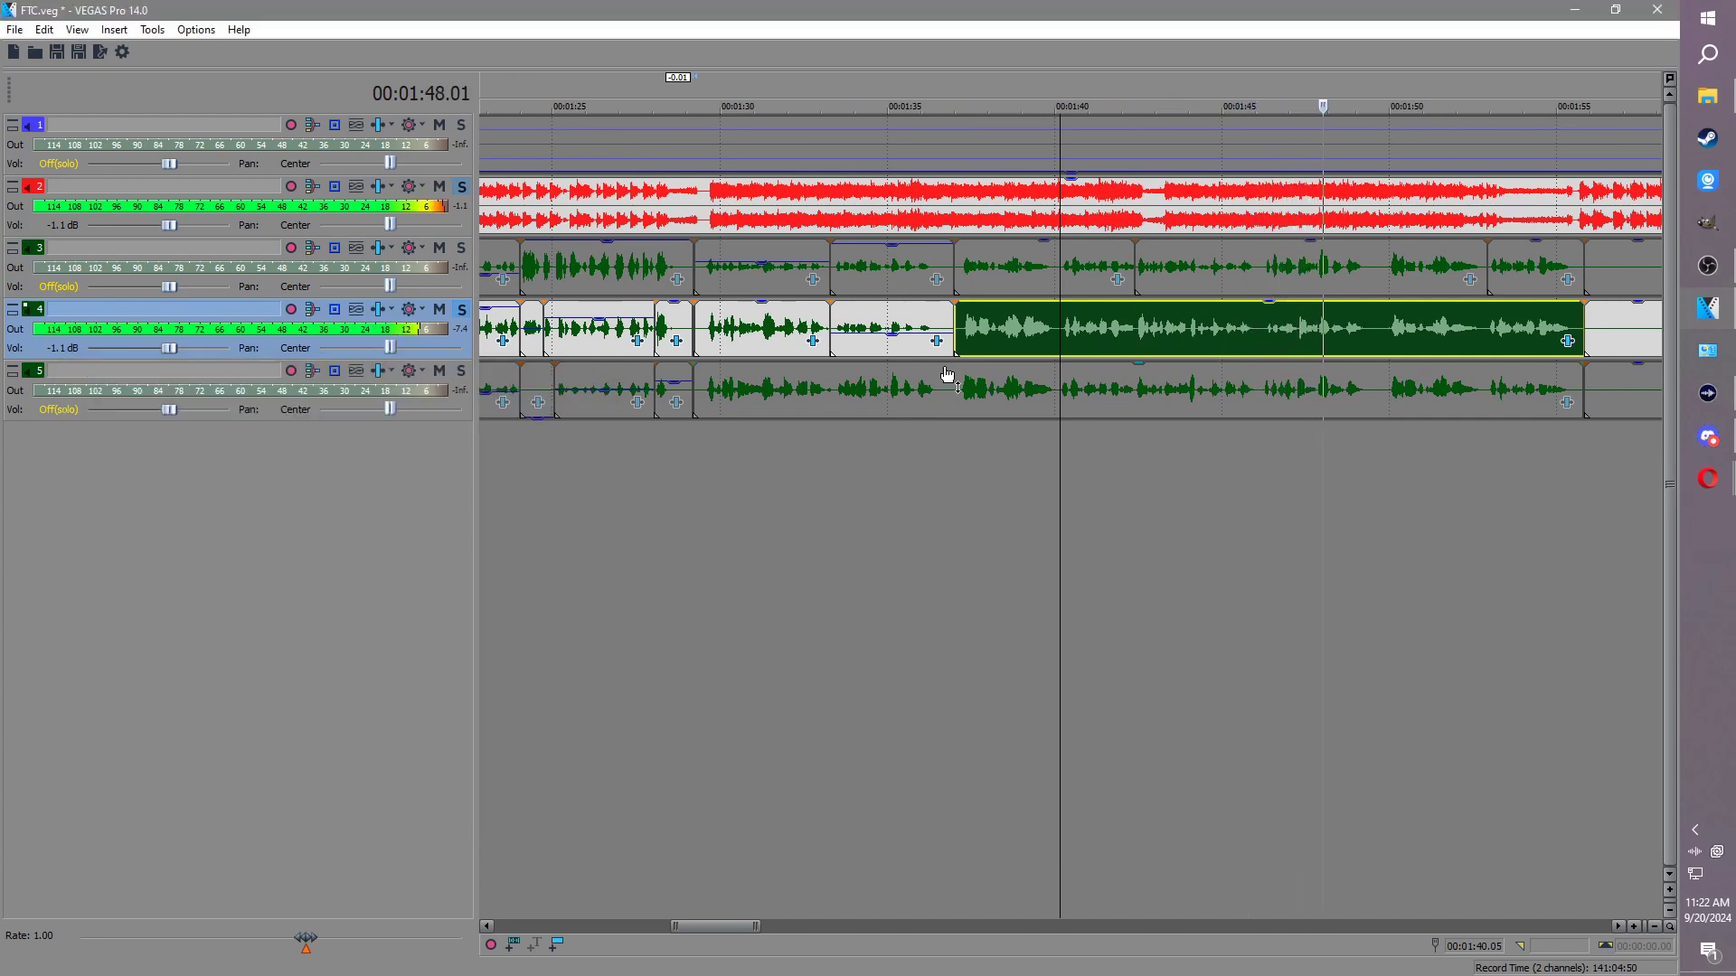
# Step: Solo track 5 instead of track 4 and play it with the music from just after 1:29
pyautogui.click(1377, 324)
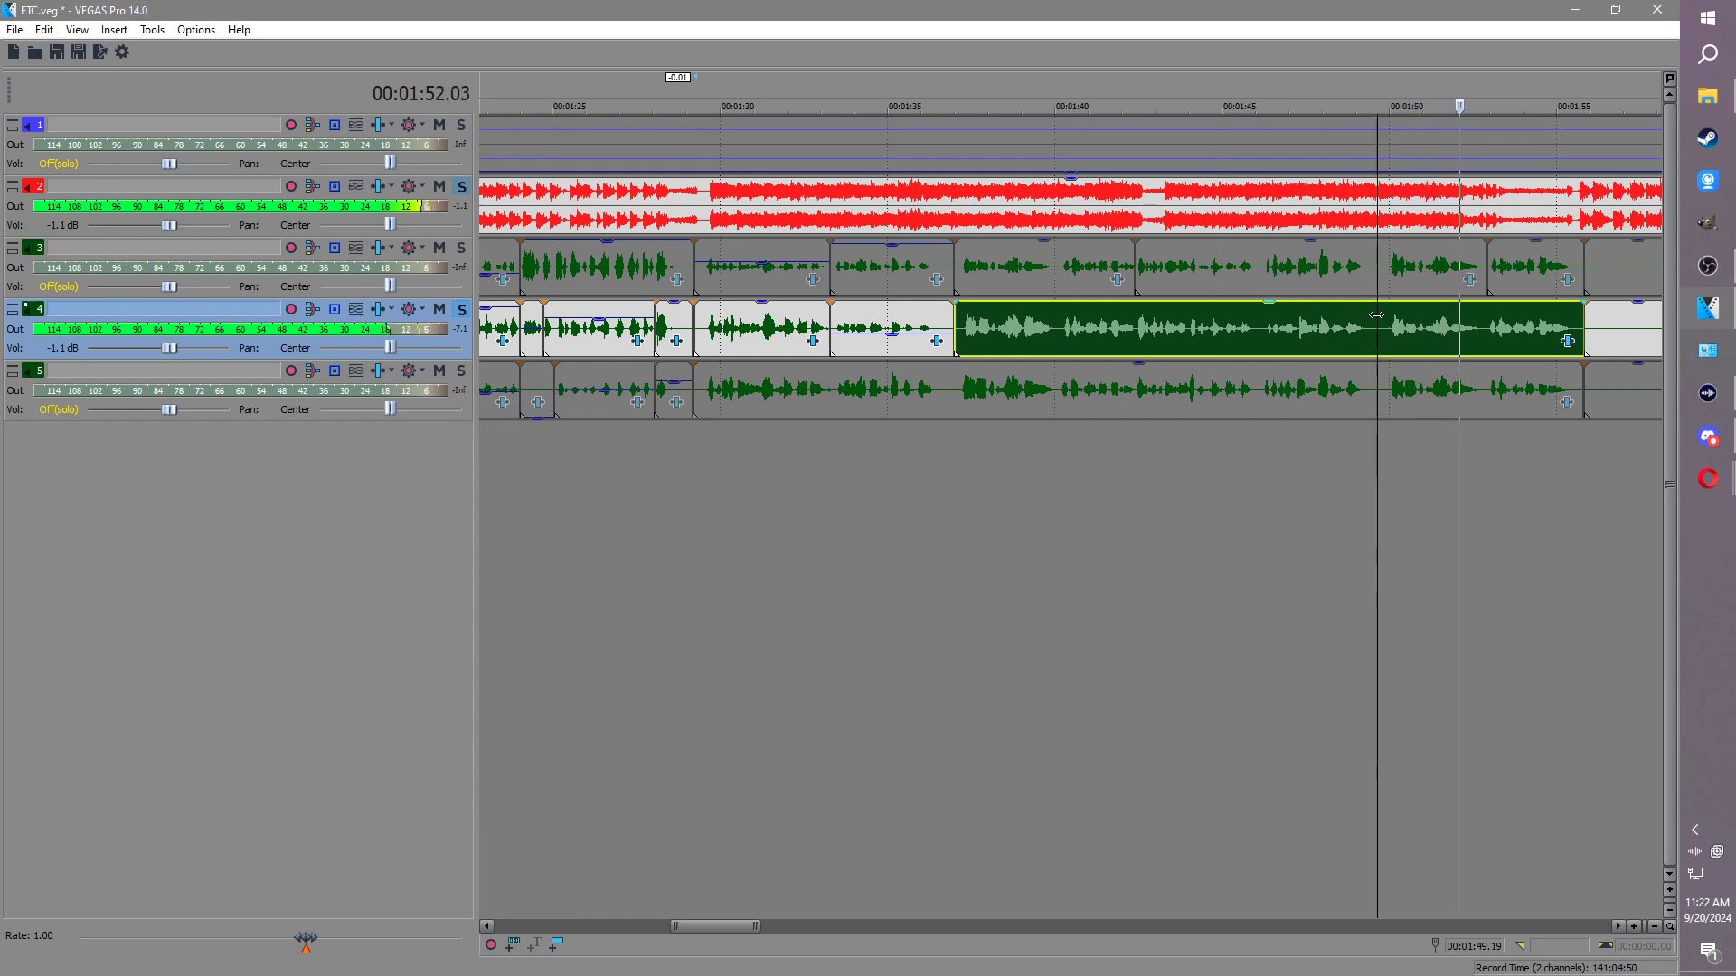
pyautogui.click(1487, 324)
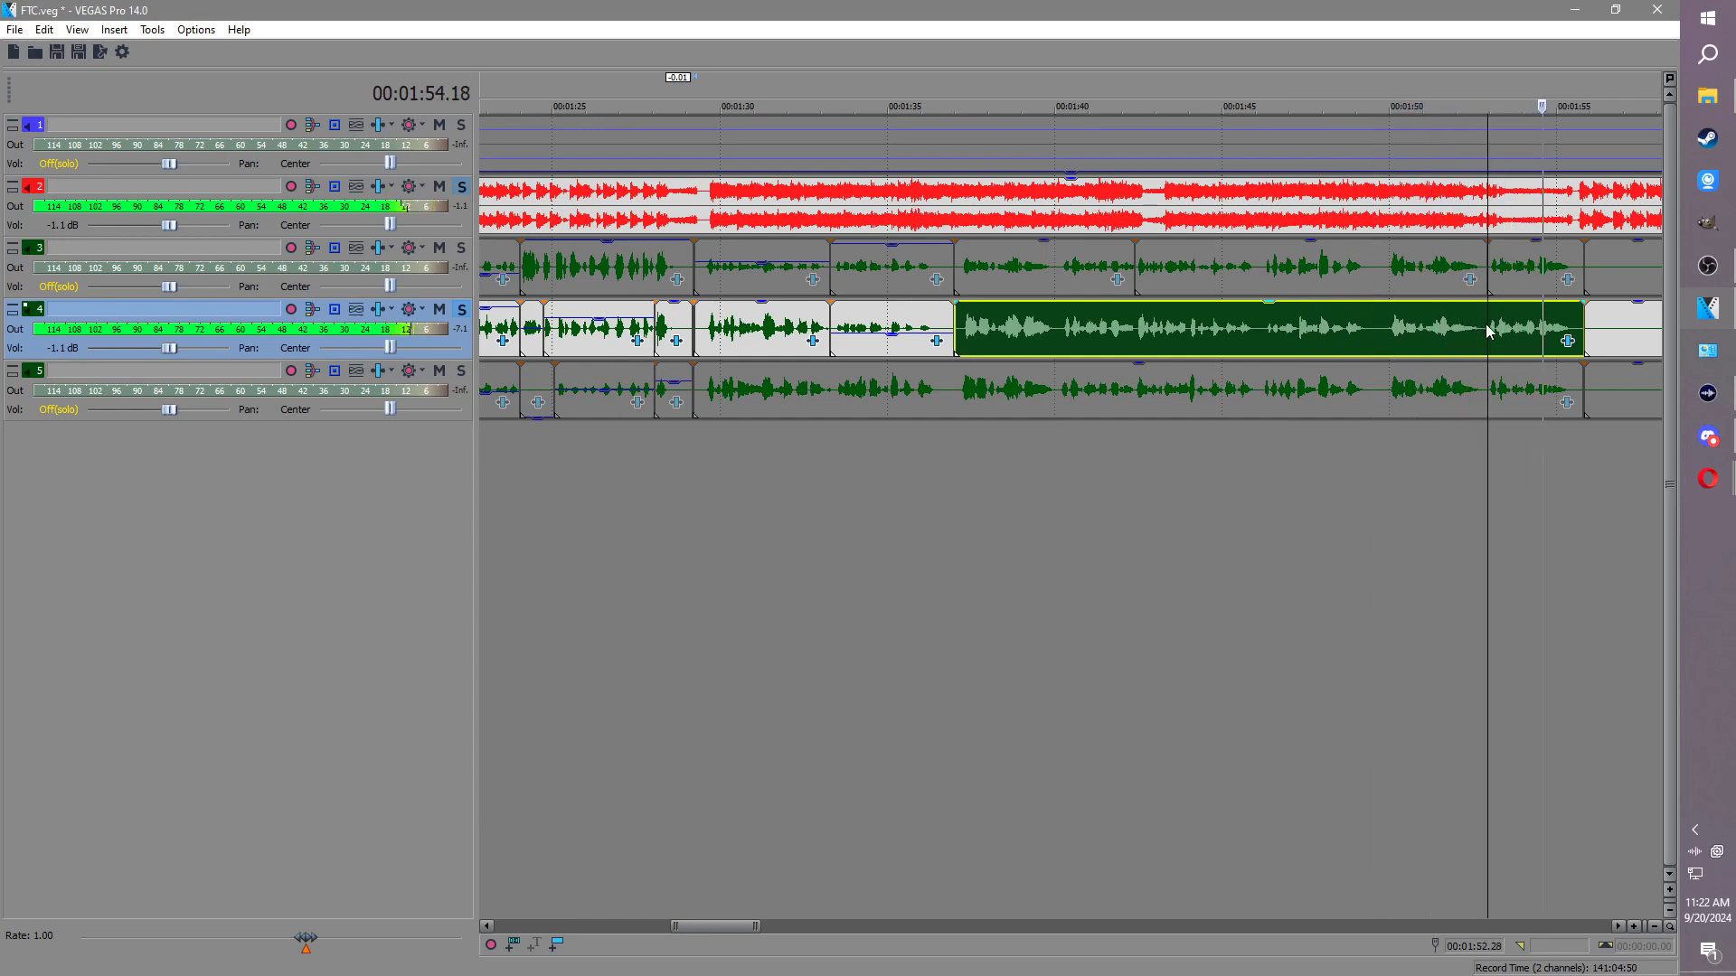
pyautogui.click(462, 310)
pyautogui.click(461, 370)
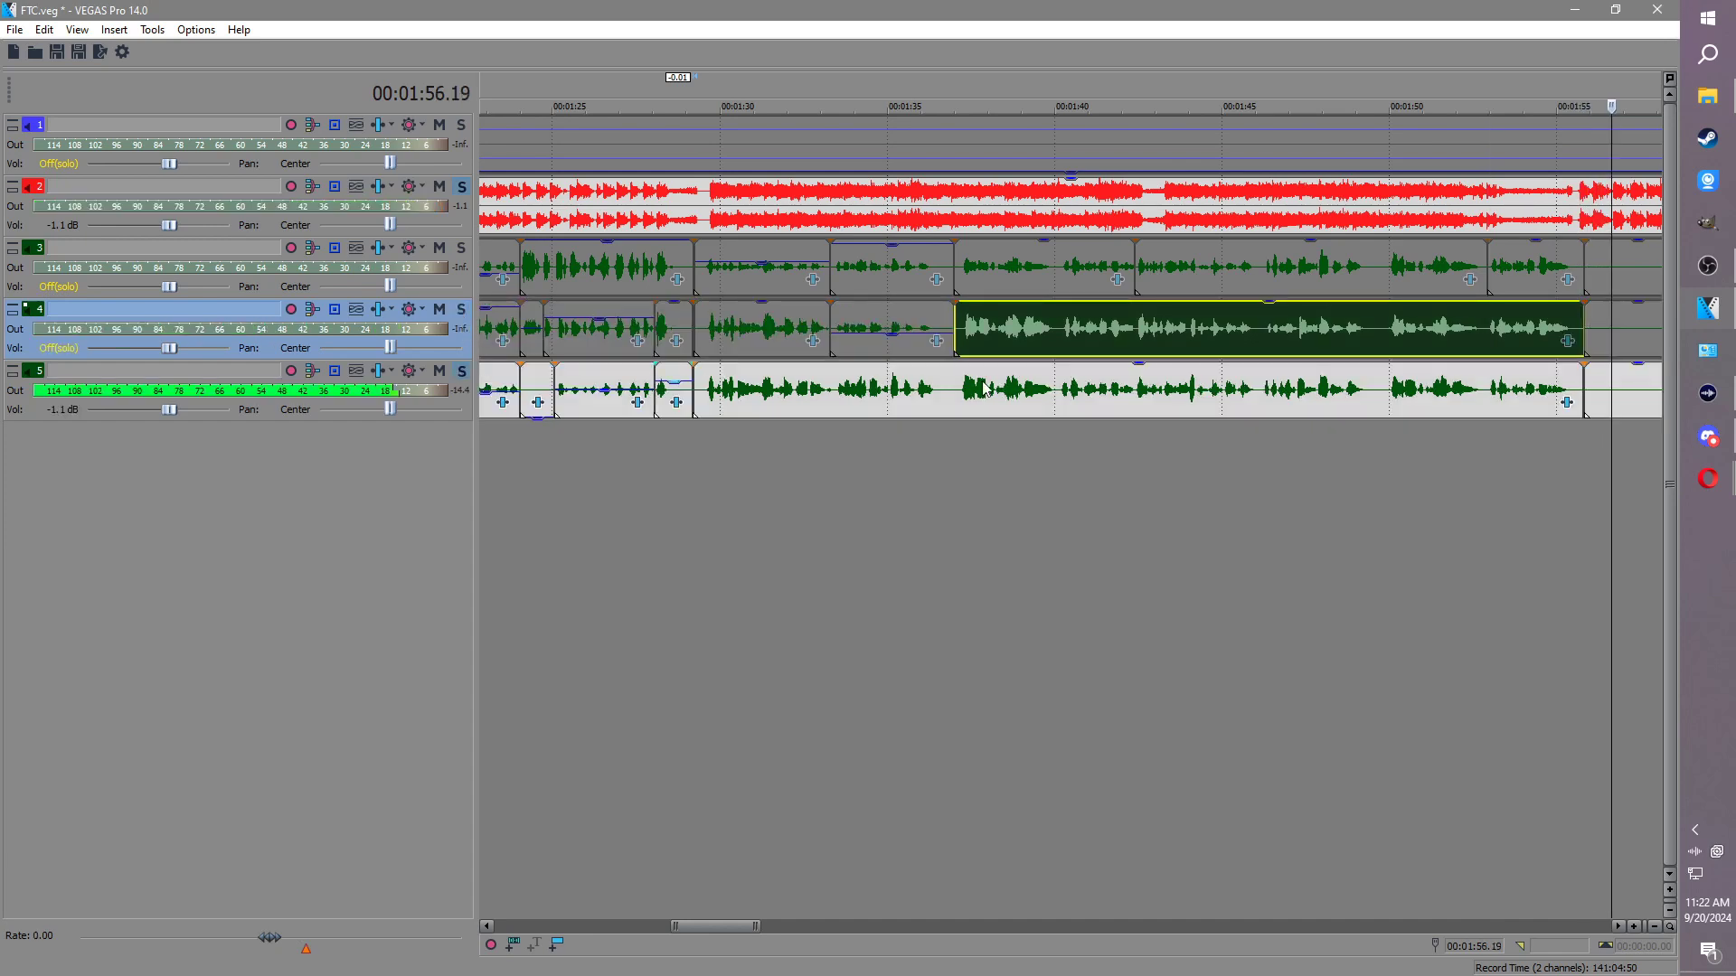
pyautogui.click(701, 385)
pyautogui.press('space')
pyautogui.scroll(2, 1166, 428)
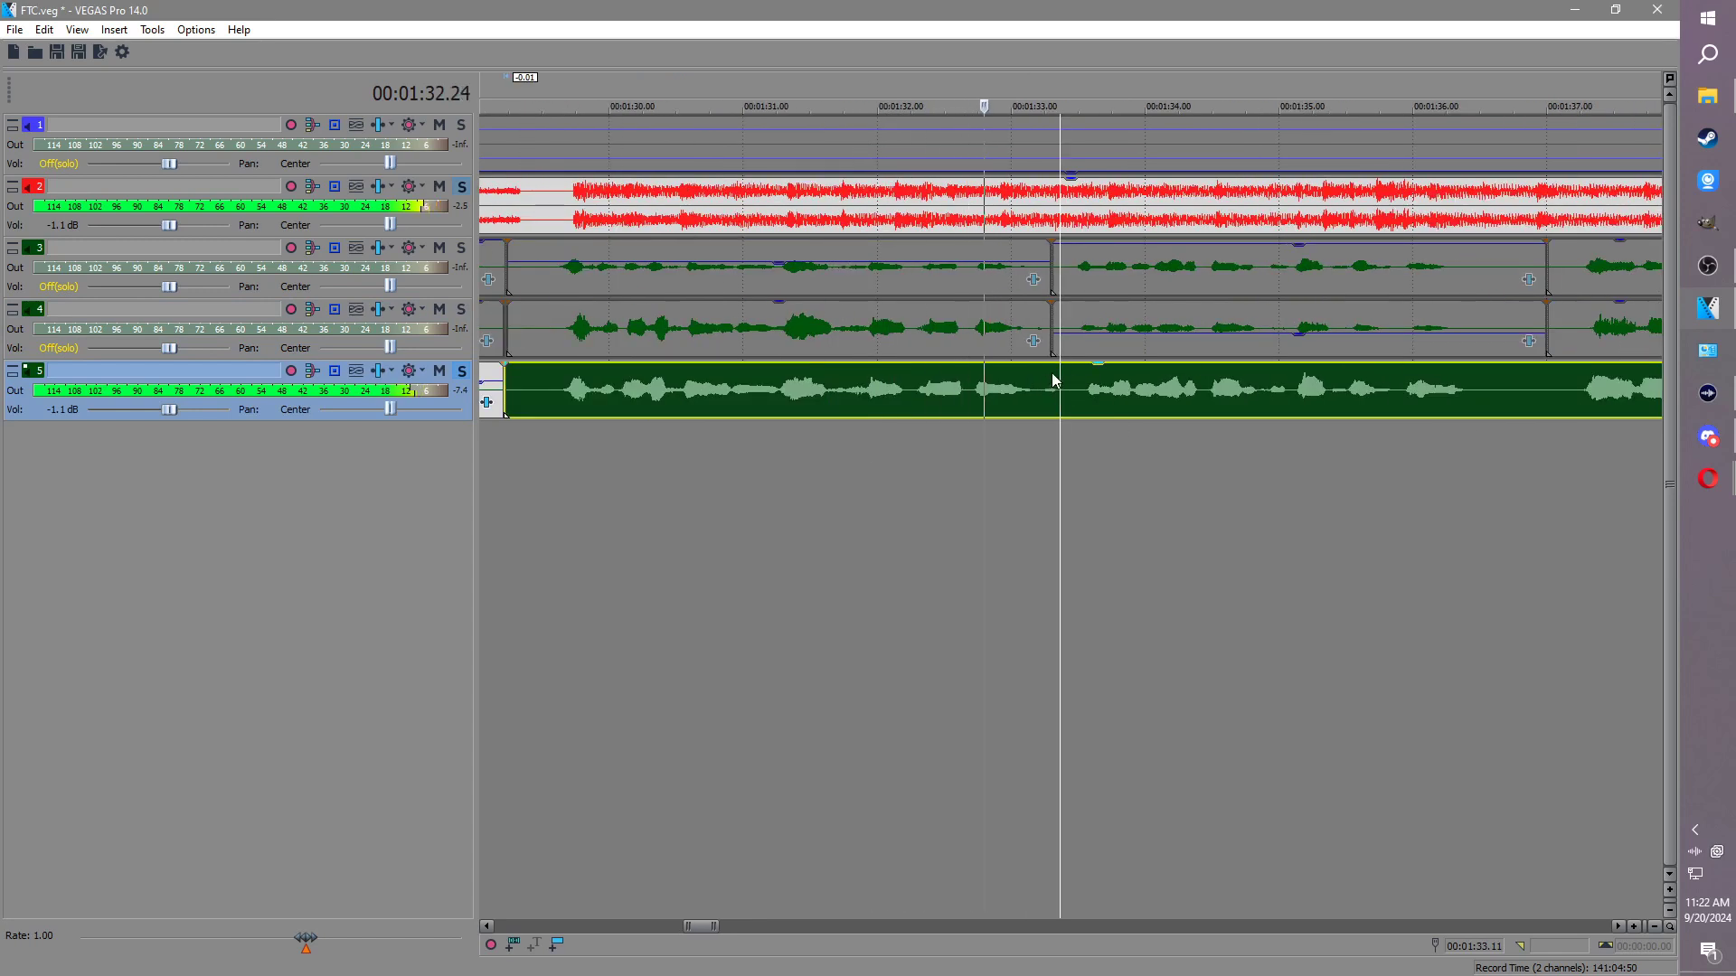
# Step: Split the track 5 clip at about 1:33 and 1:37, setting the first piece's gain to -2.0 dB and slightly lowering the second's
pyautogui.click(972, 374)
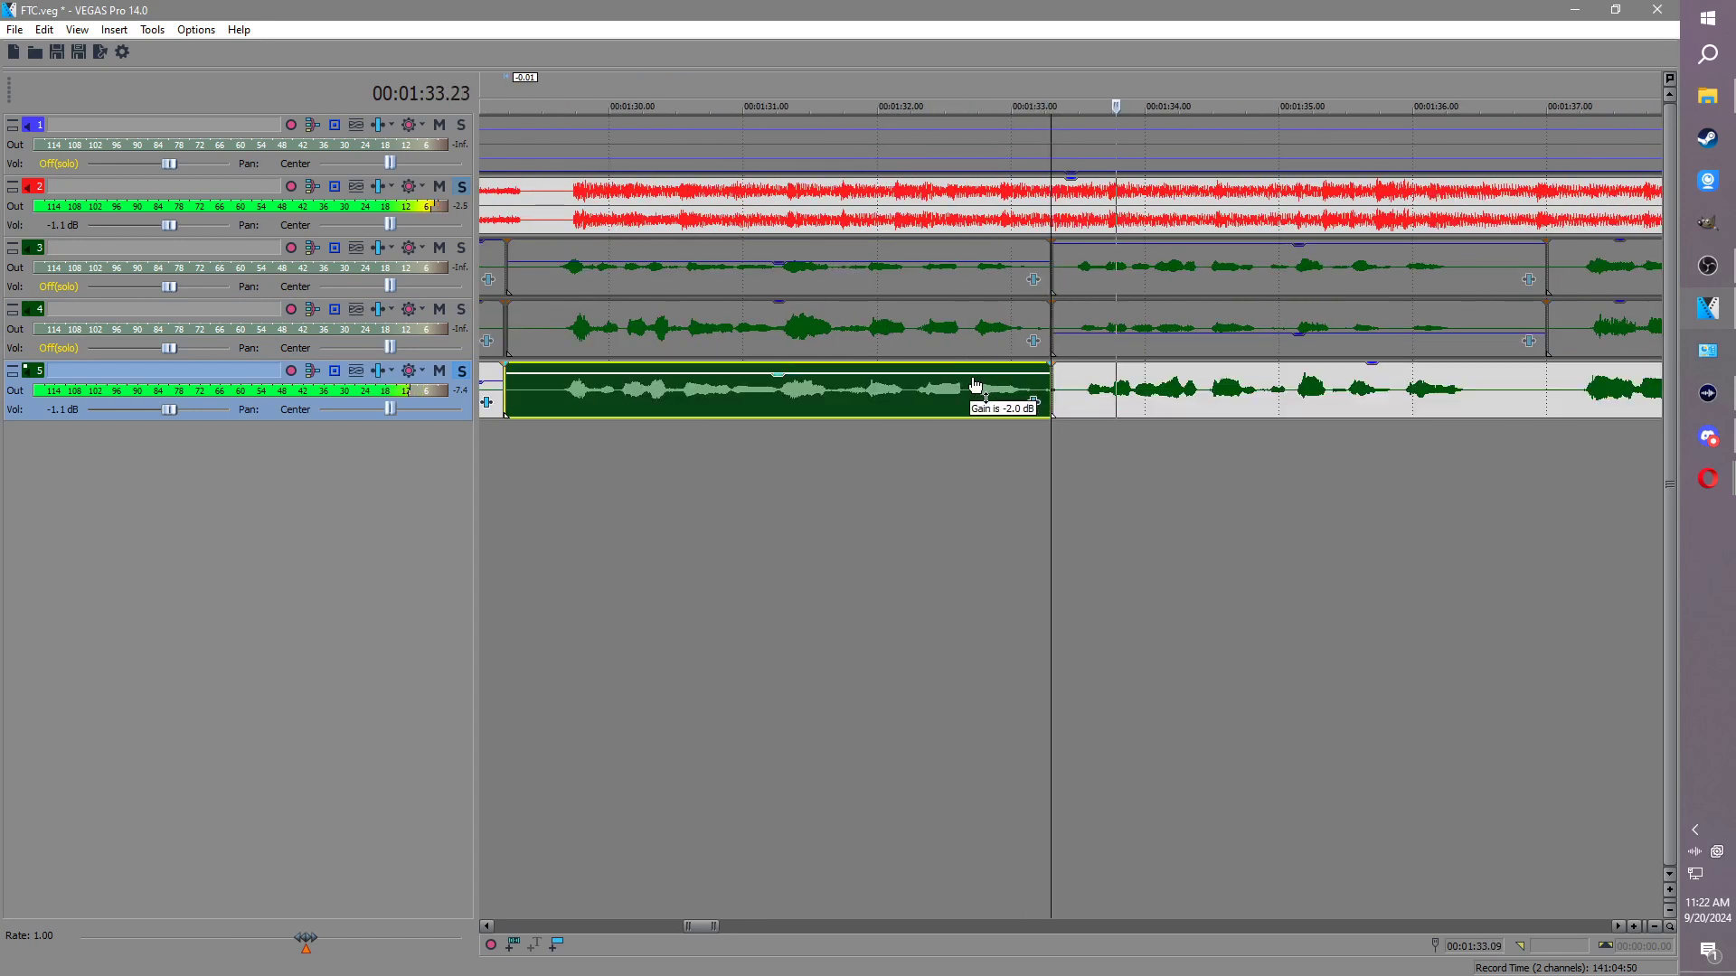
pyautogui.click(1540, 372)
pyautogui.click(1320, 376)
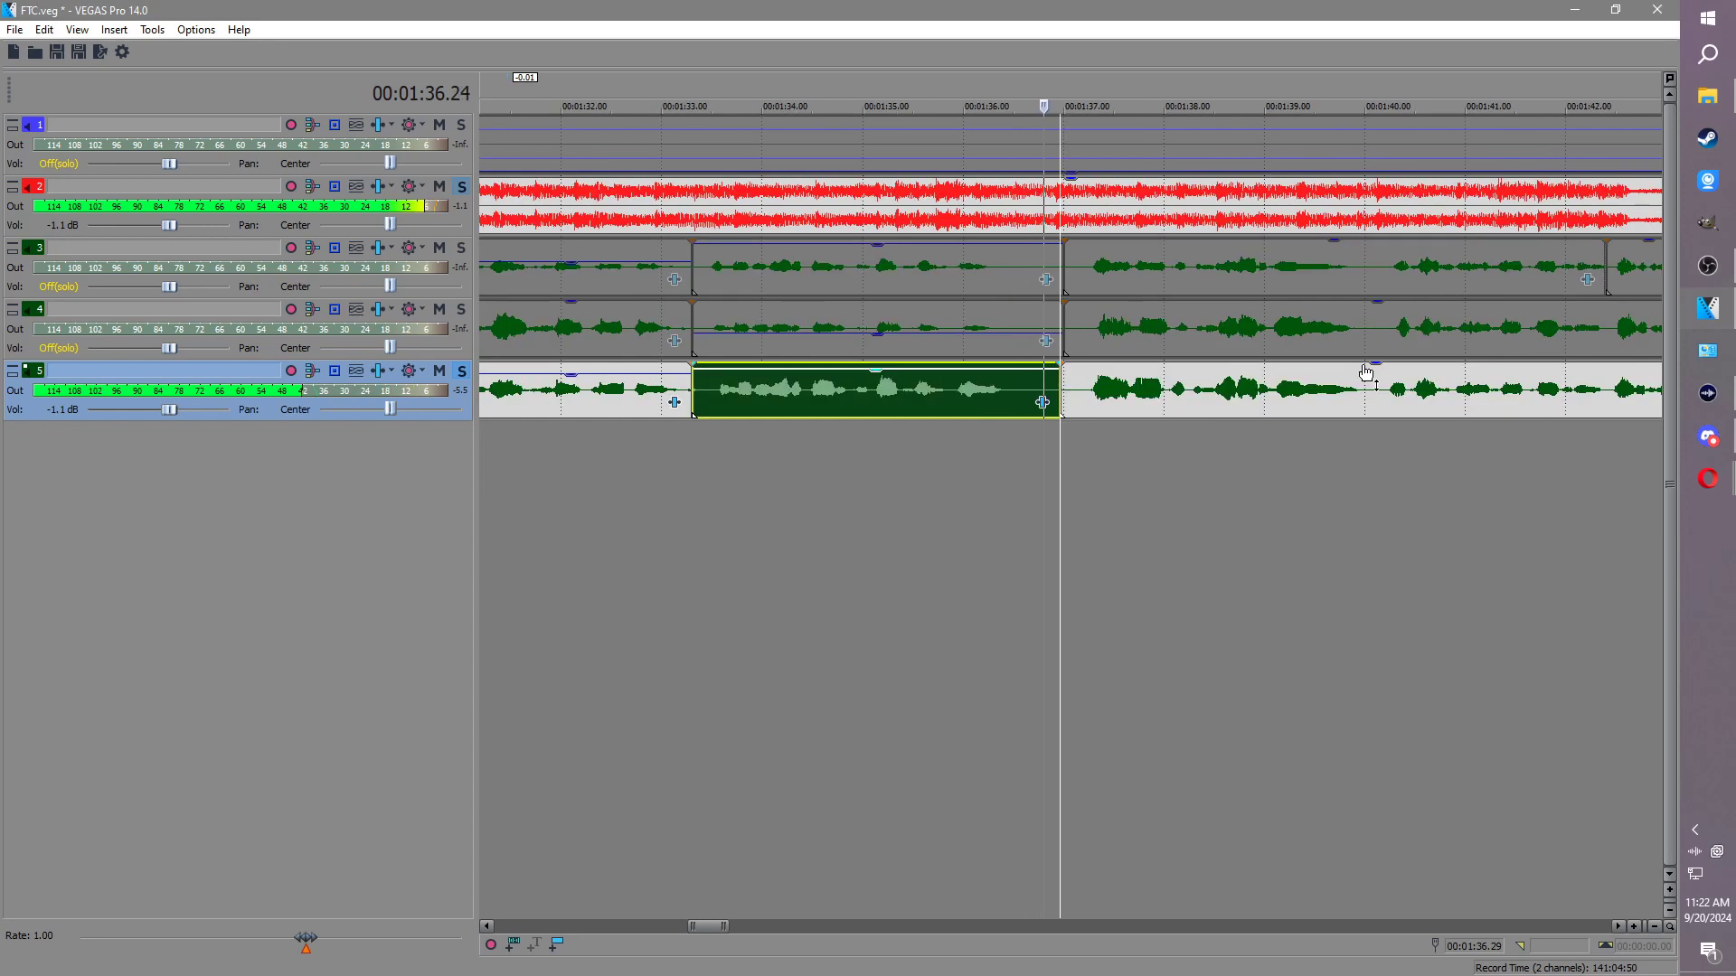
# Step: Split the track 3 clip at 1:40.02 and strongly lower the gain of the piece before the cut
pyautogui.click(1321, 372)
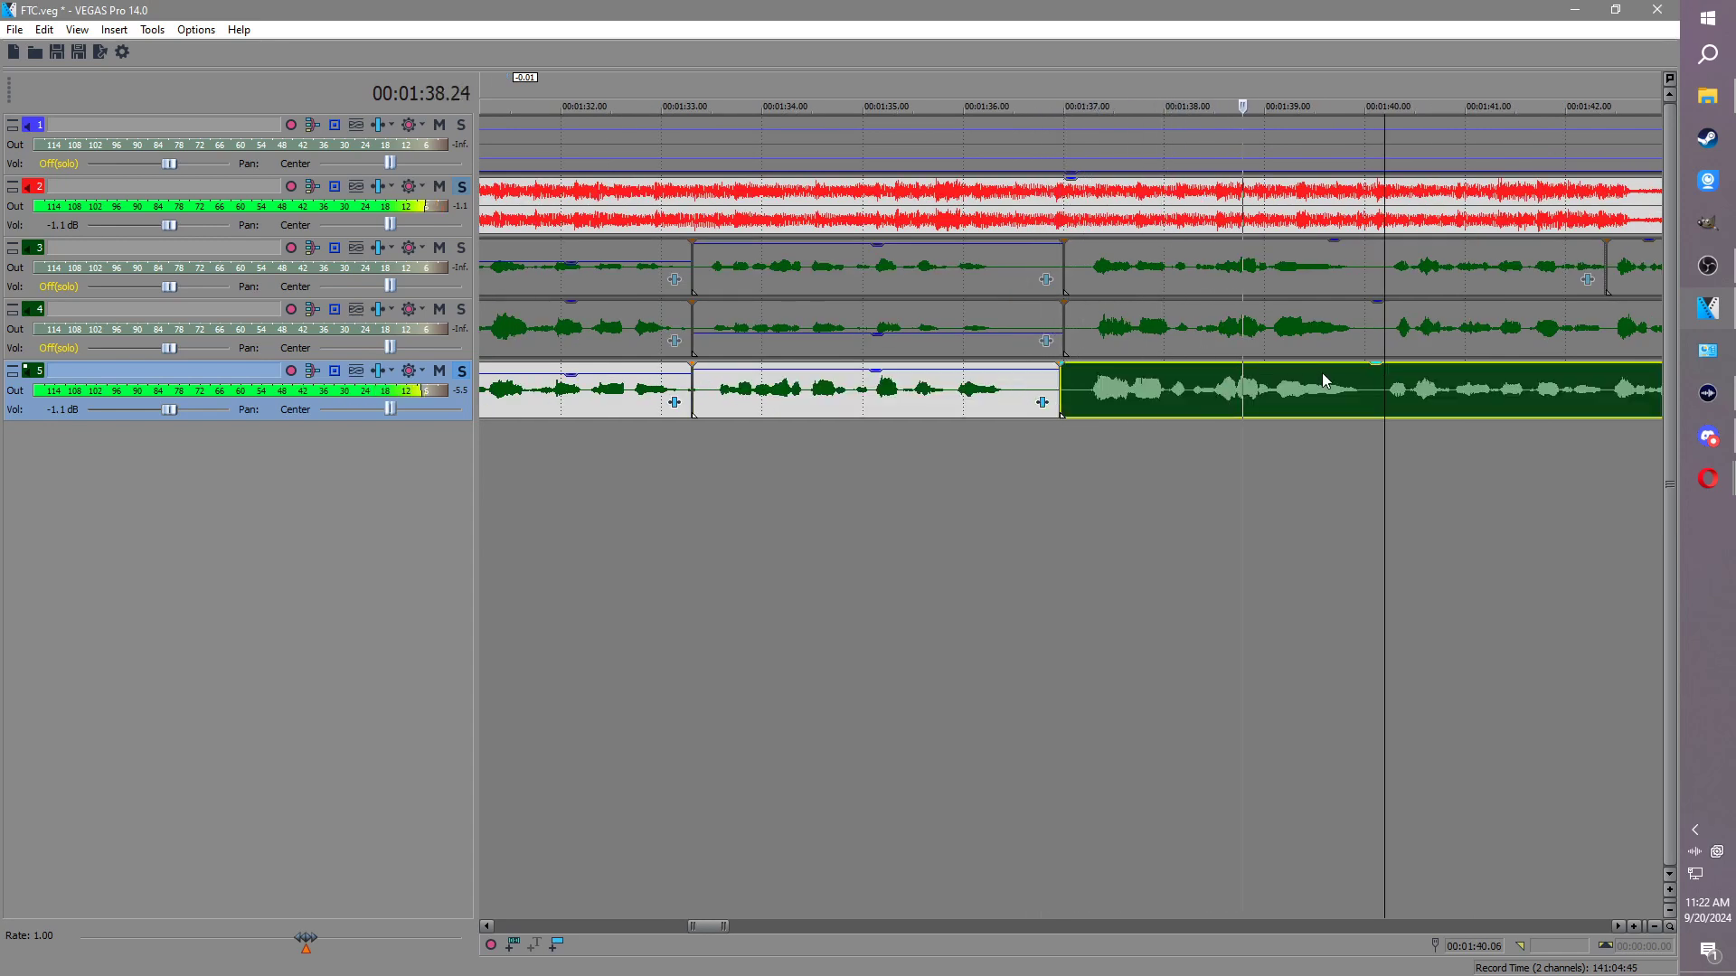
pyautogui.click(1355, 269)
pyautogui.press('s')
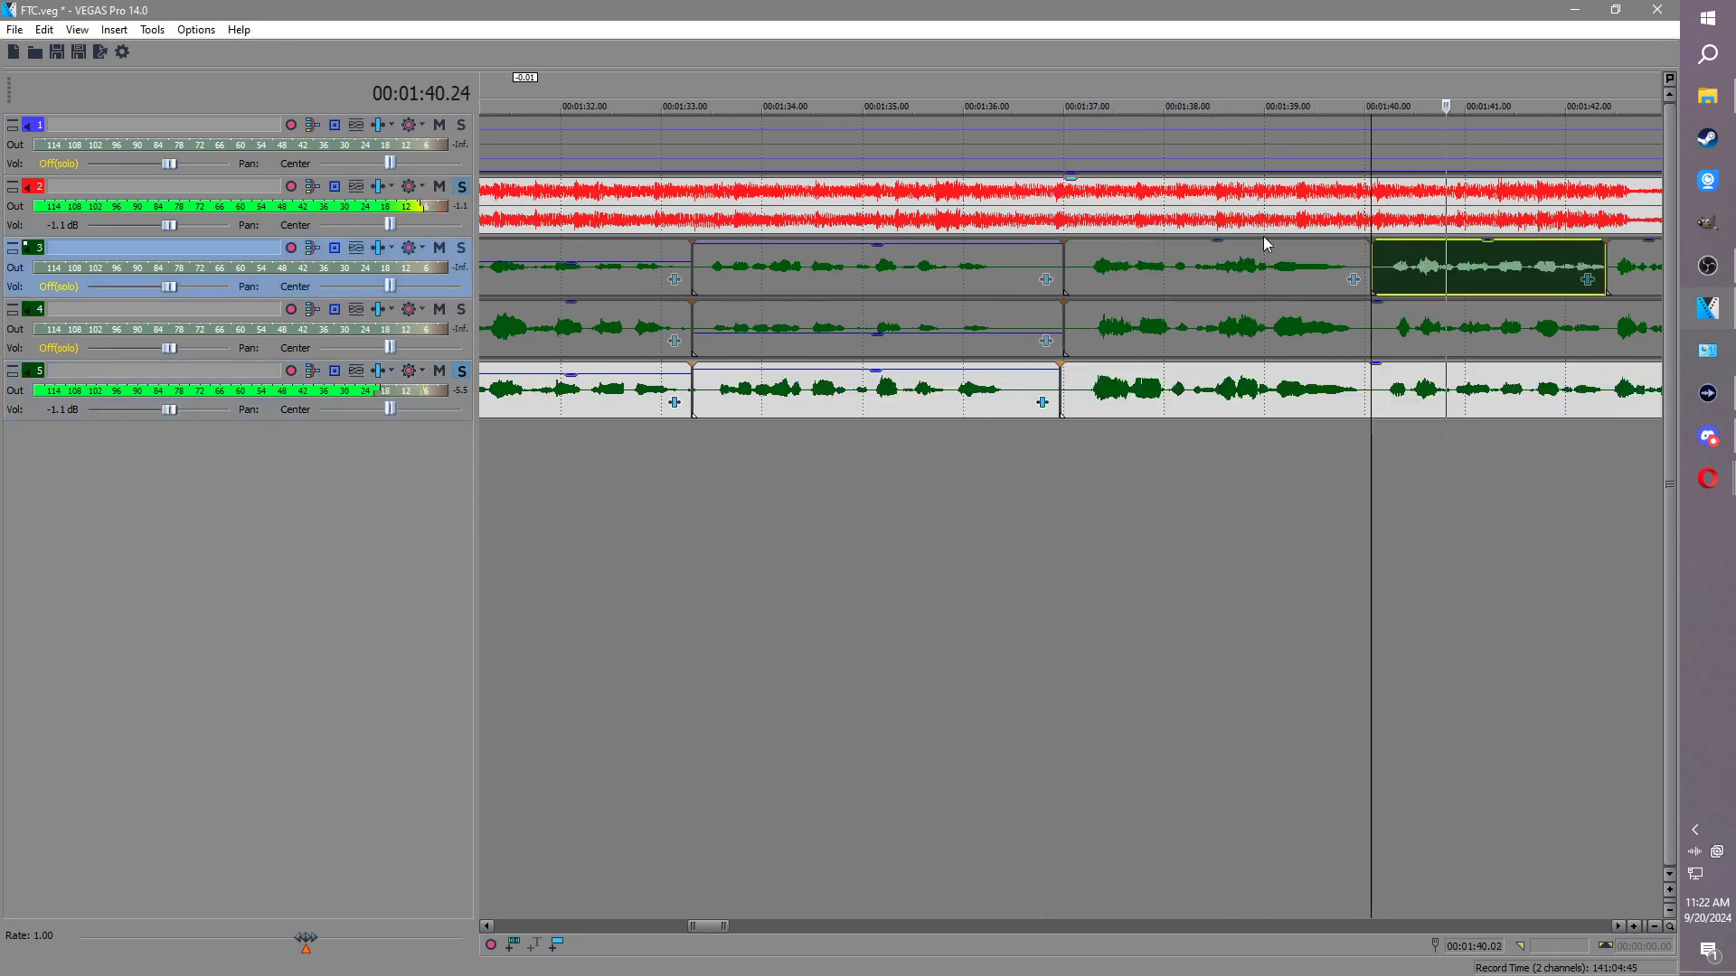
pyautogui.click(1264, 267)
pyautogui.scroll(-2, 1277, 379)
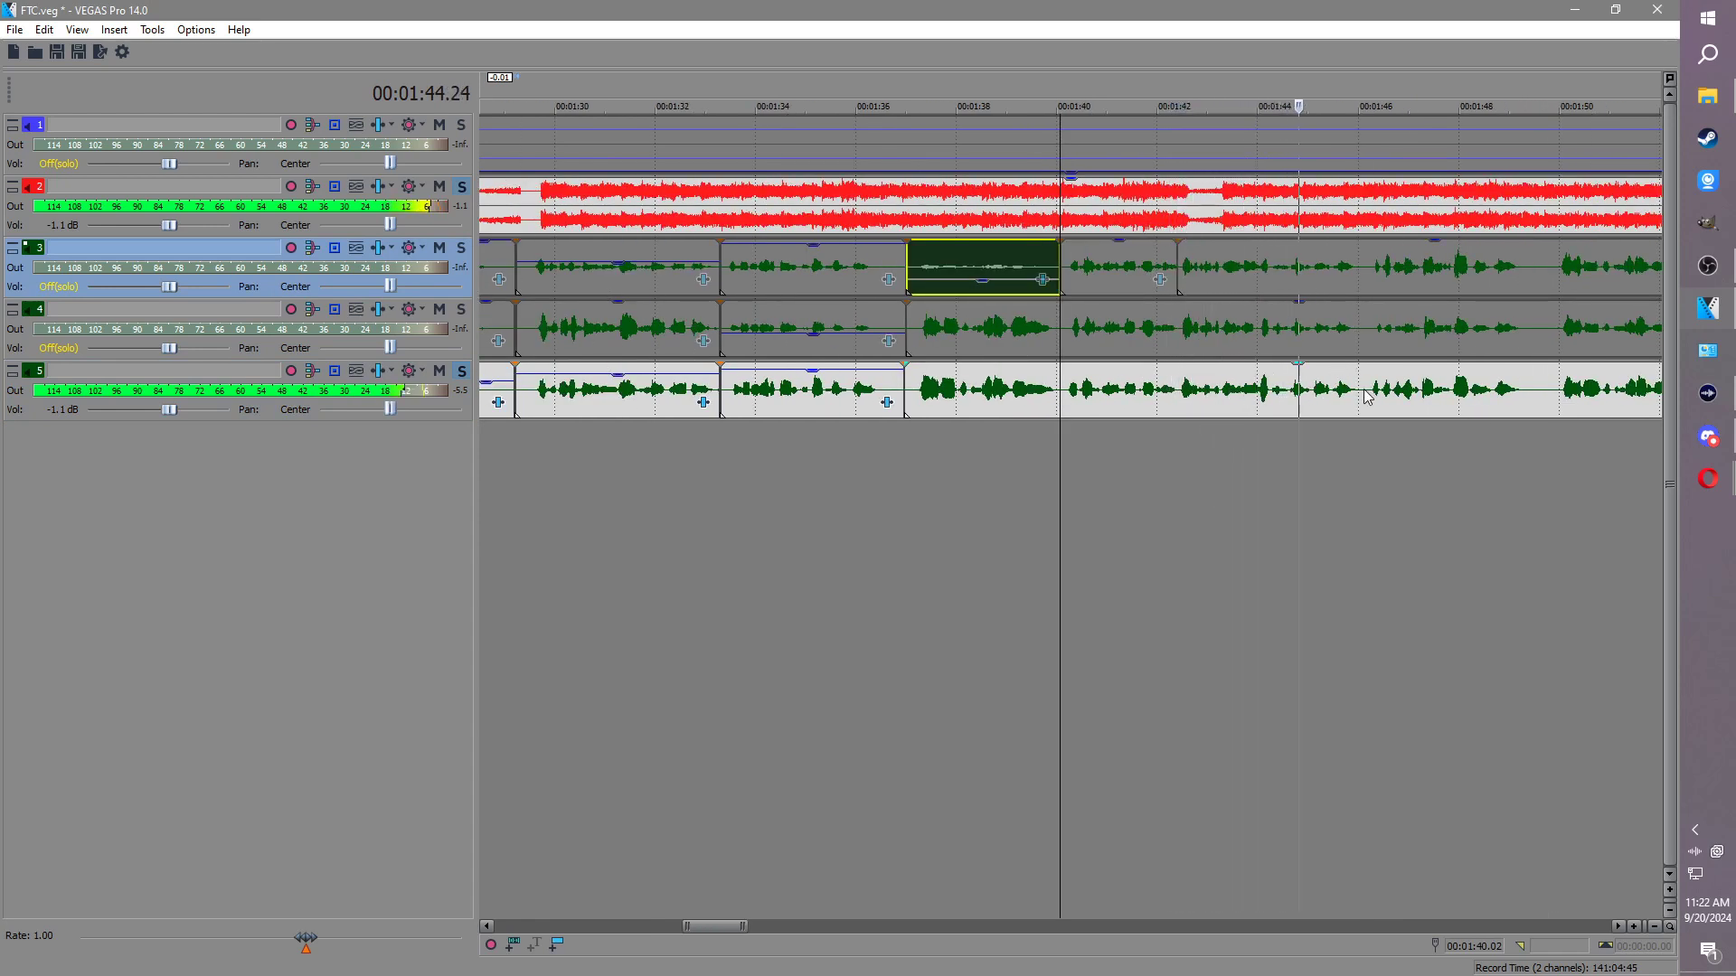
# Step: Set the gain of the track 3 piece from 1:40 to 1:42 to about -4.3 dB and lower the following piece's gain
pyautogui.click(1130, 258)
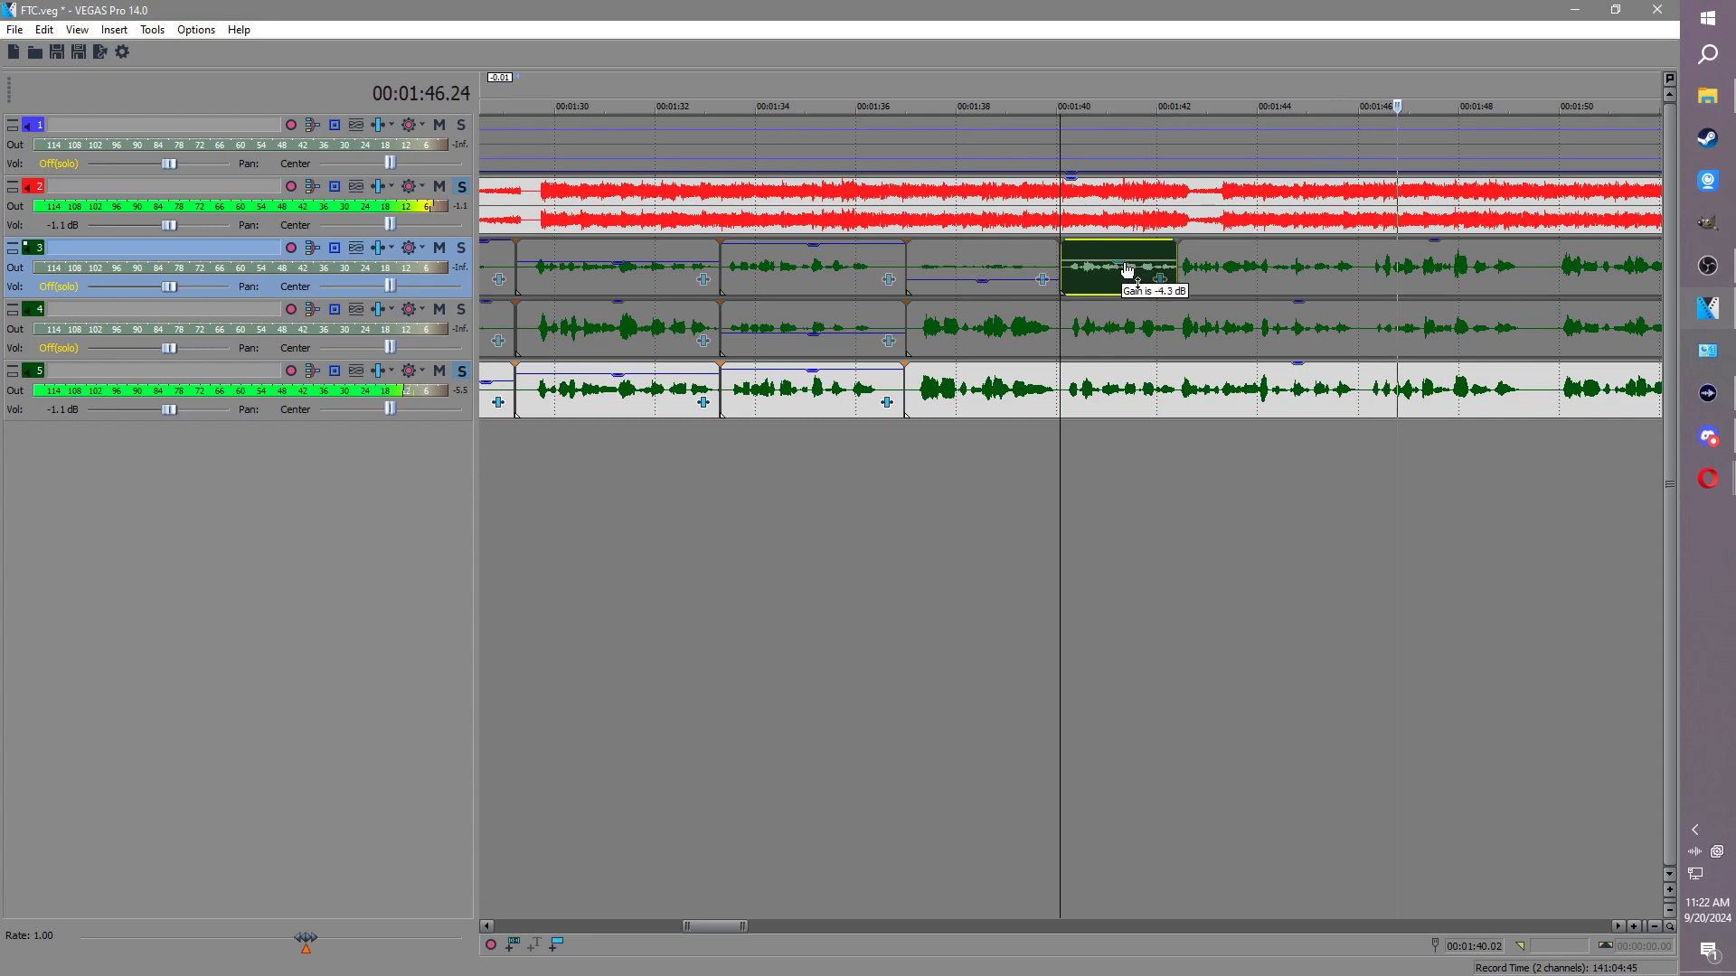
pyautogui.click(1200, 247)
pyautogui.scroll(-2, 1414, 354)
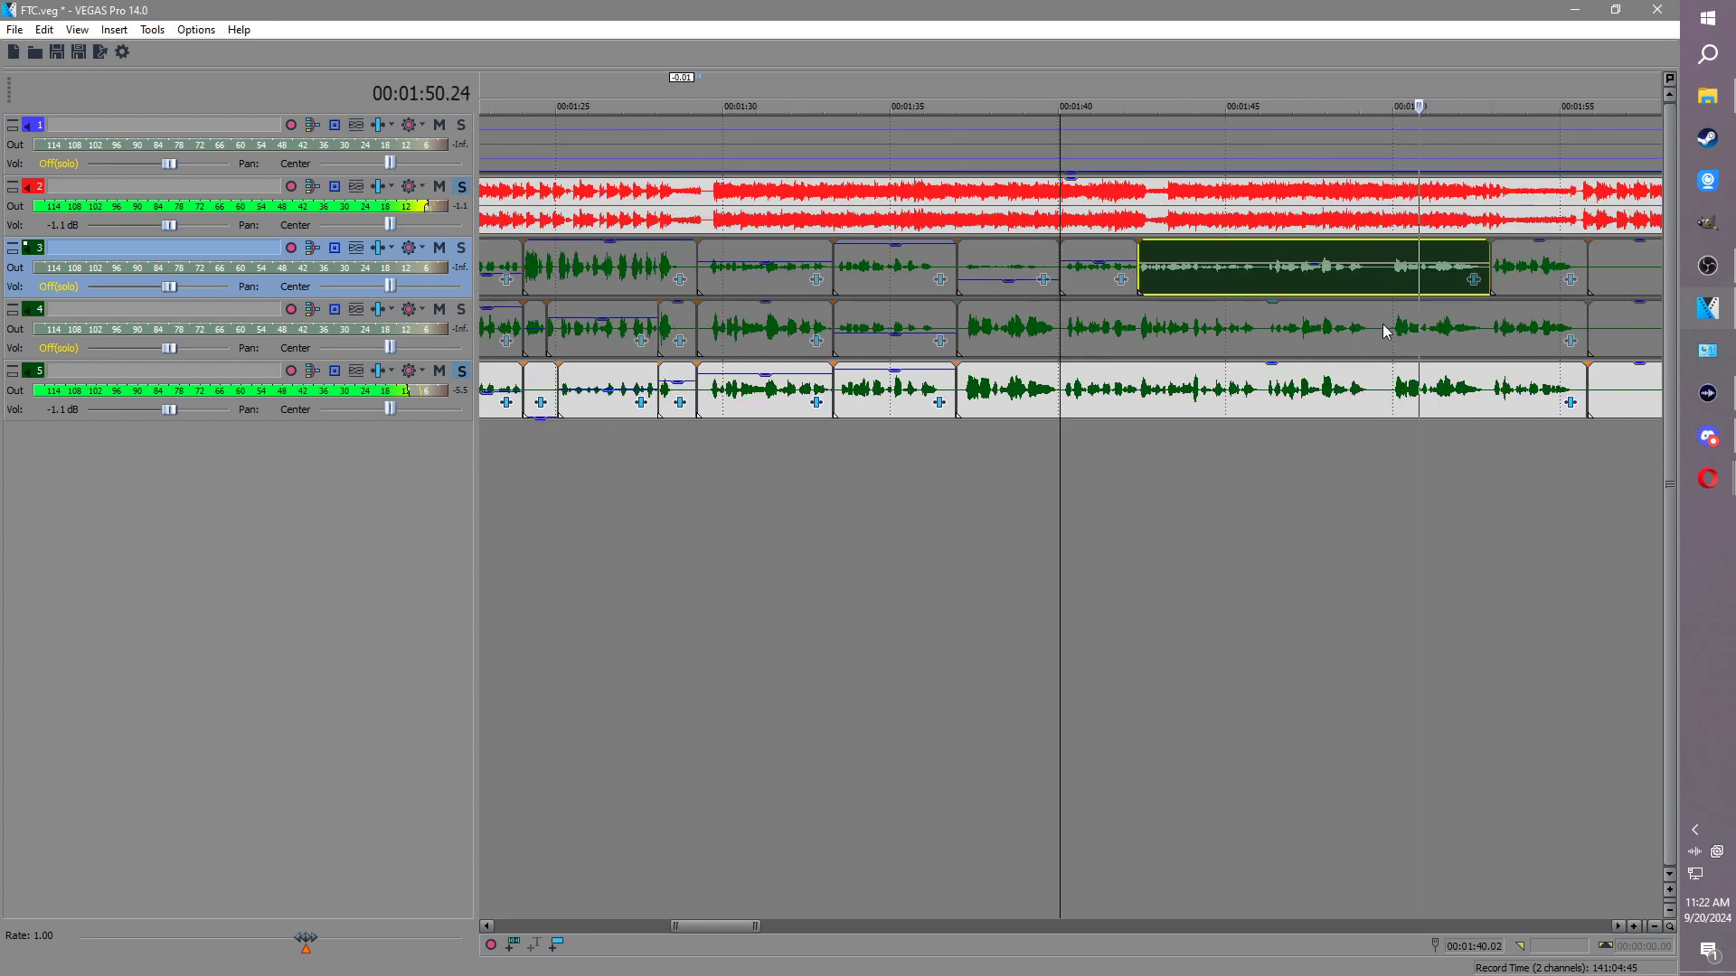
# Step: Split the track 5 clip at about 1:53 and strongly lower the gain of the short piece after the cut
pyautogui.click(1494, 383)
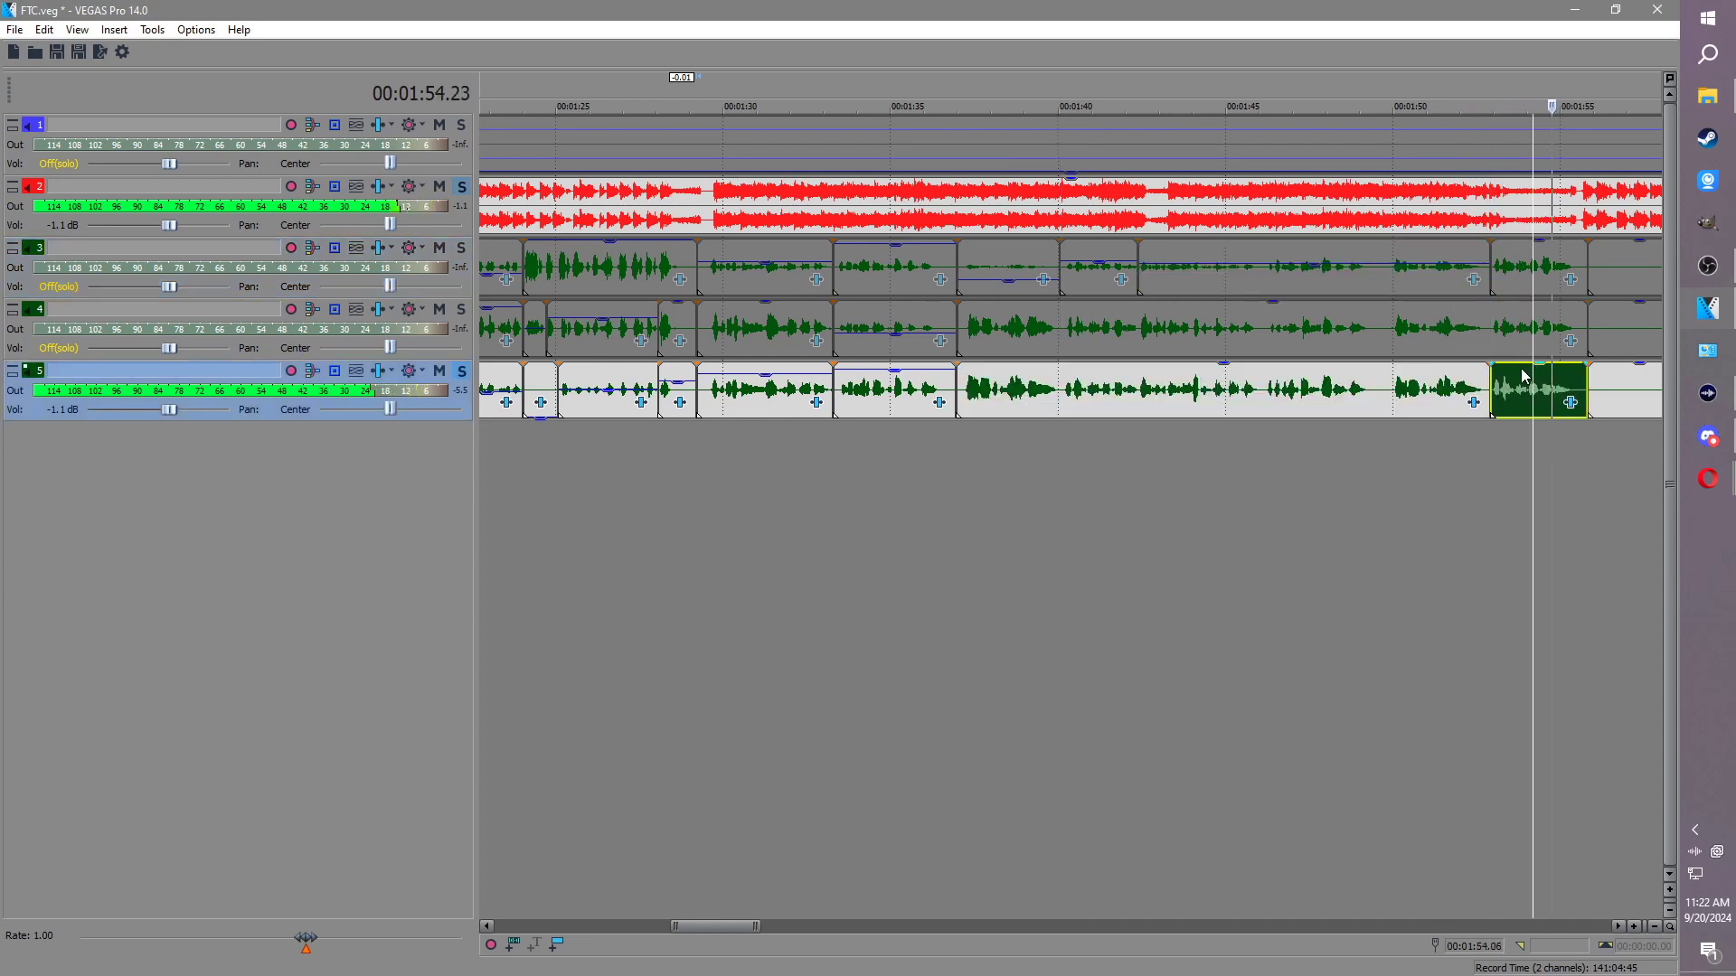
pyautogui.press('Return')
pyautogui.moveTo(1519, 371); pyautogui.dragTo(1520, 400)
# Step: Solo tracks 3 and 4 as well, save the project and play all vocals from about 1:29
pyautogui.click(462, 310)
pyautogui.click(462, 248)
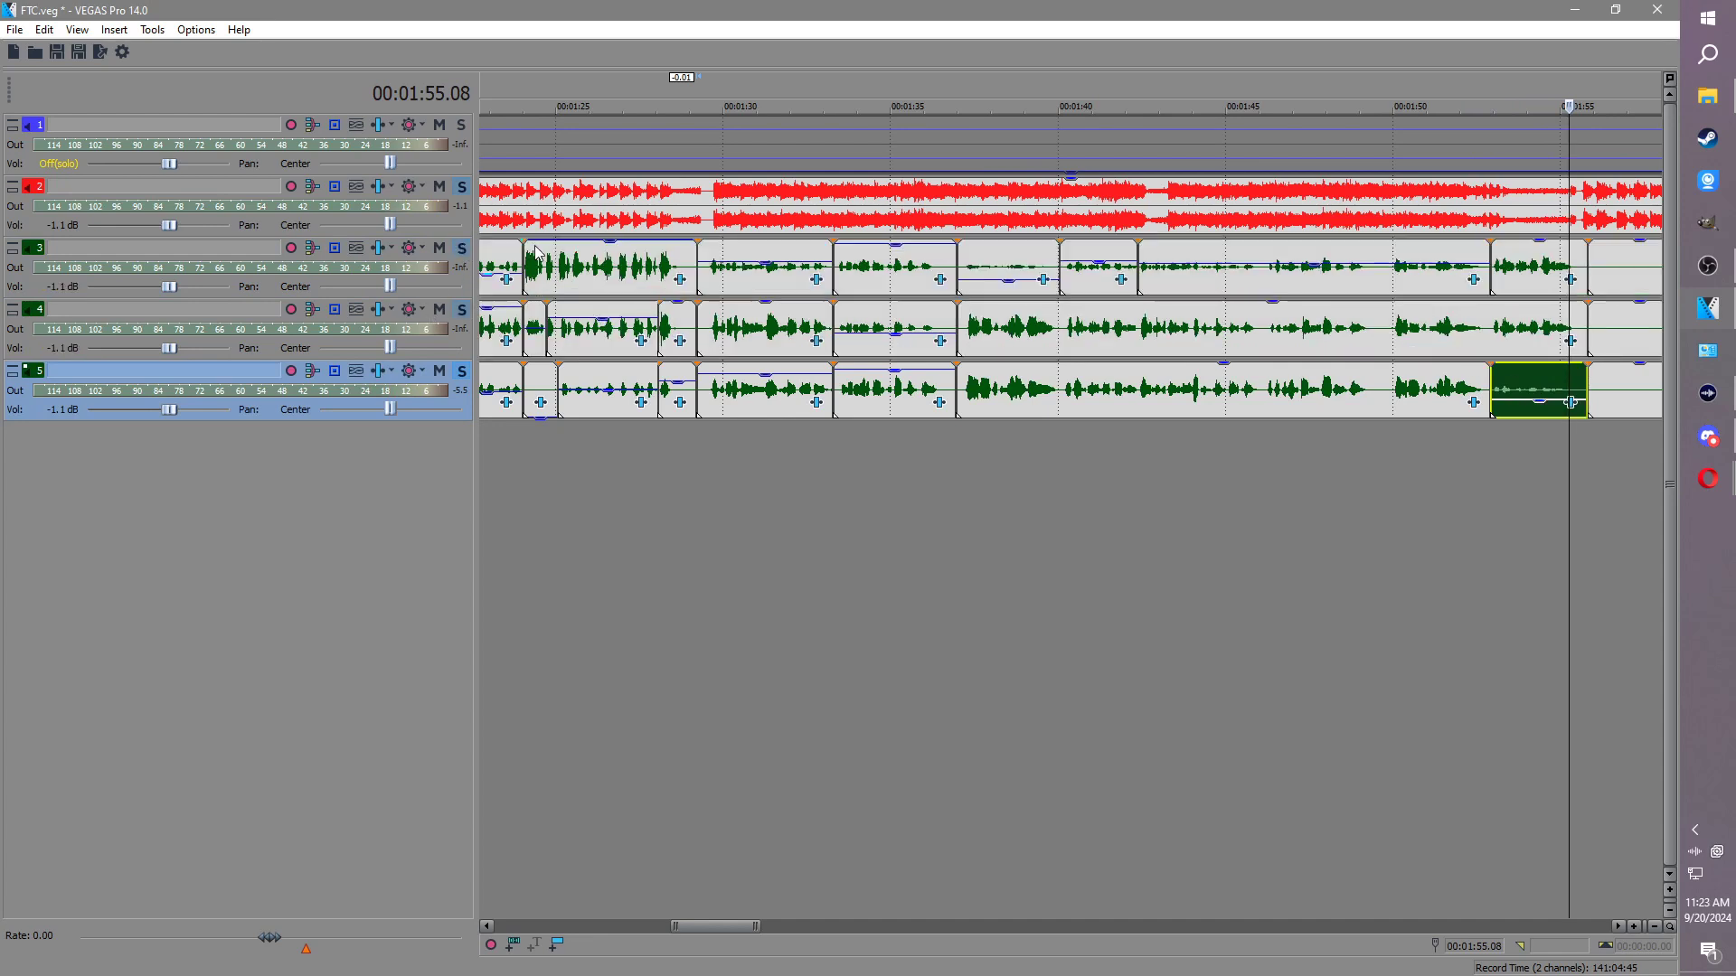
pyautogui.click(528, 213)
pyautogui.press('space')
pyautogui.hotkey('ctrl', 's')
pyautogui.press('space')
pyautogui.click(690, 213)
pyautogui.press('space')
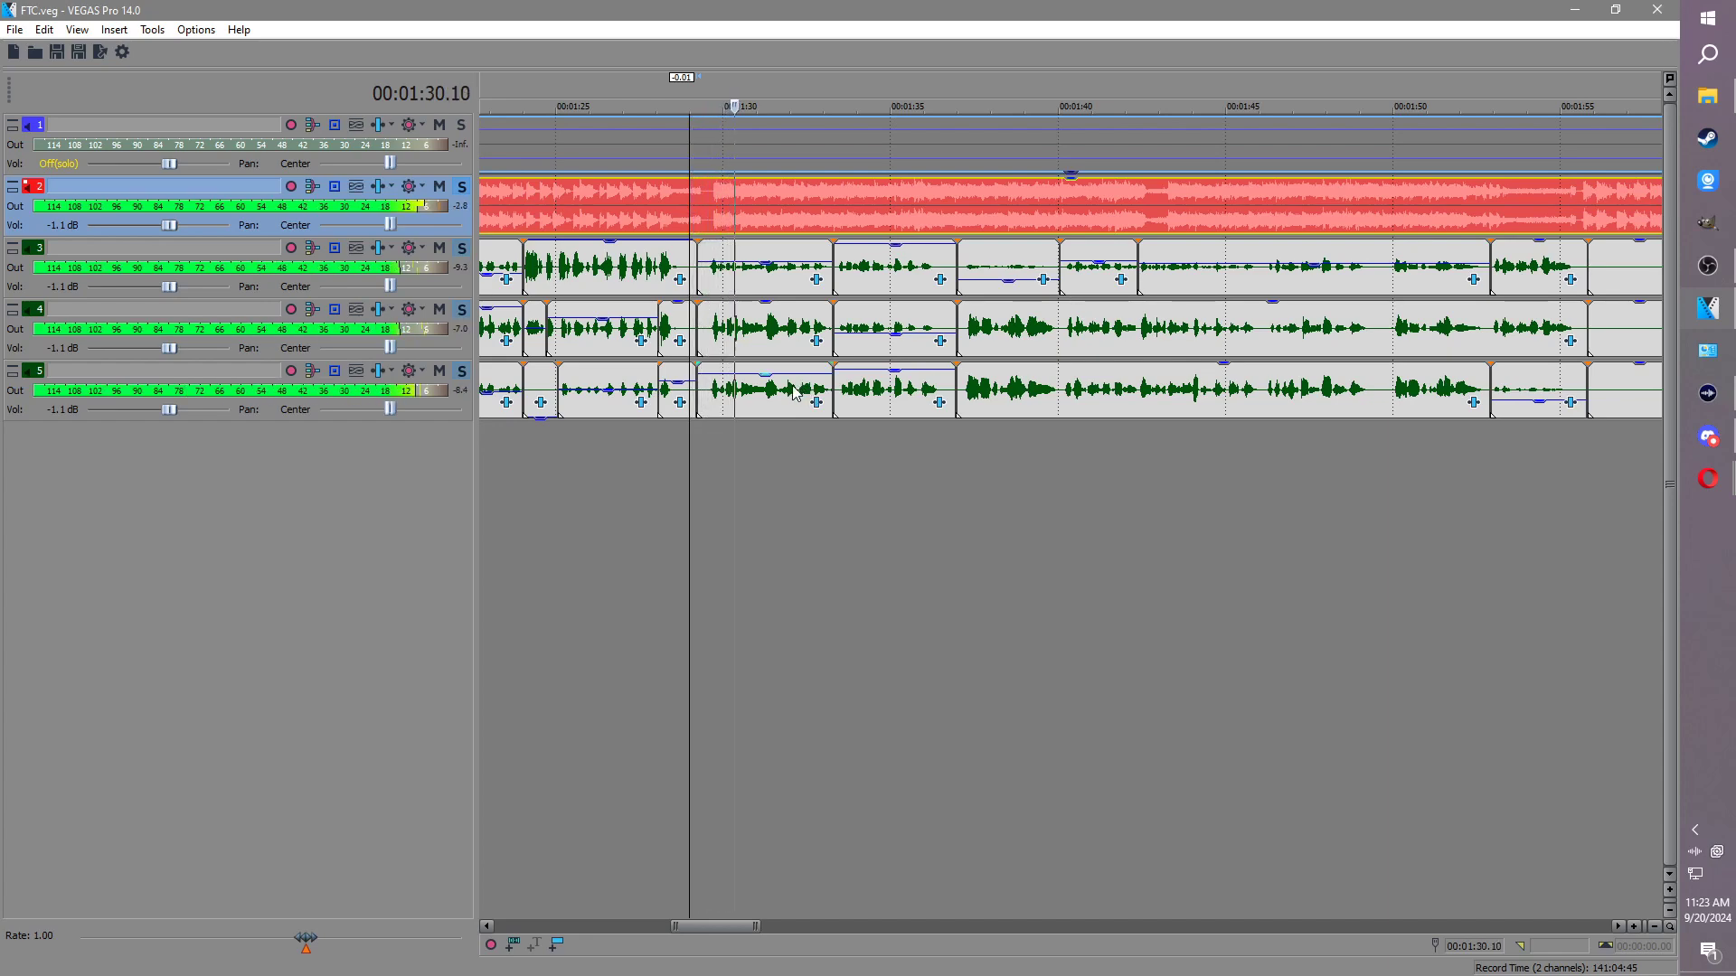
# Step: Shift the track 5 pieces starting at about 1:29, 1:33 and 1:37 one frame later to align with track 4
pyautogui.click(768, 327)
pyautogui.scroll(8, 911, 360)
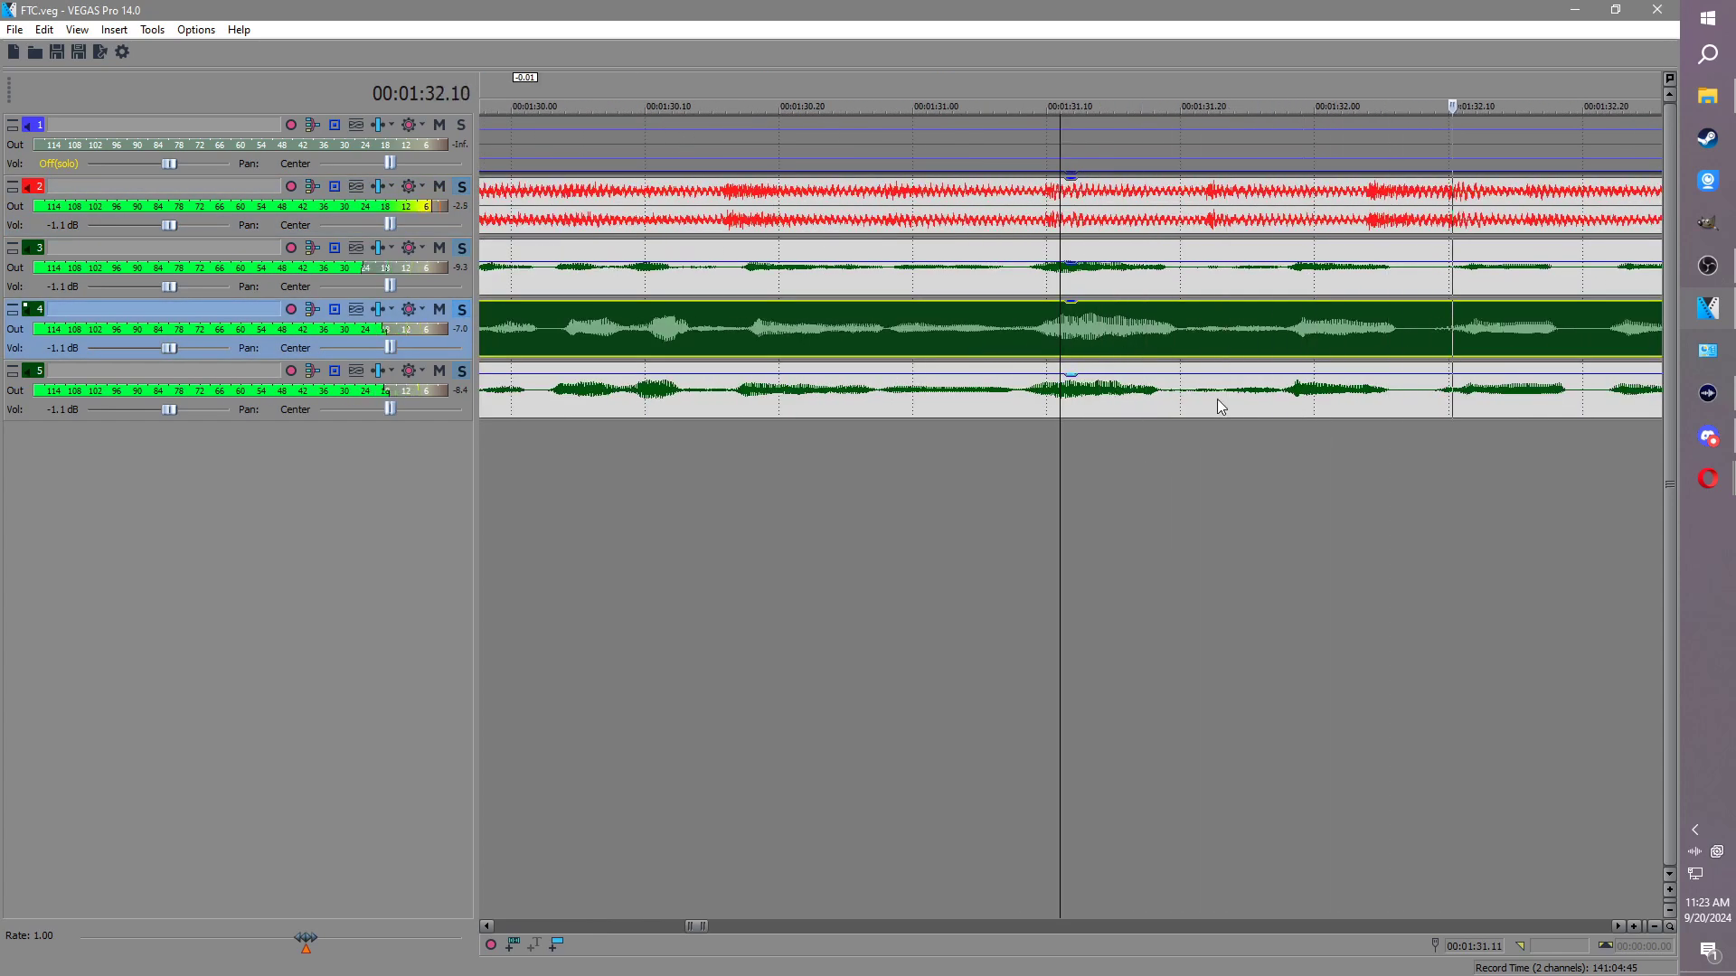
pyautogui.click(1231, 320)
pyautogui.click(1312, 404)
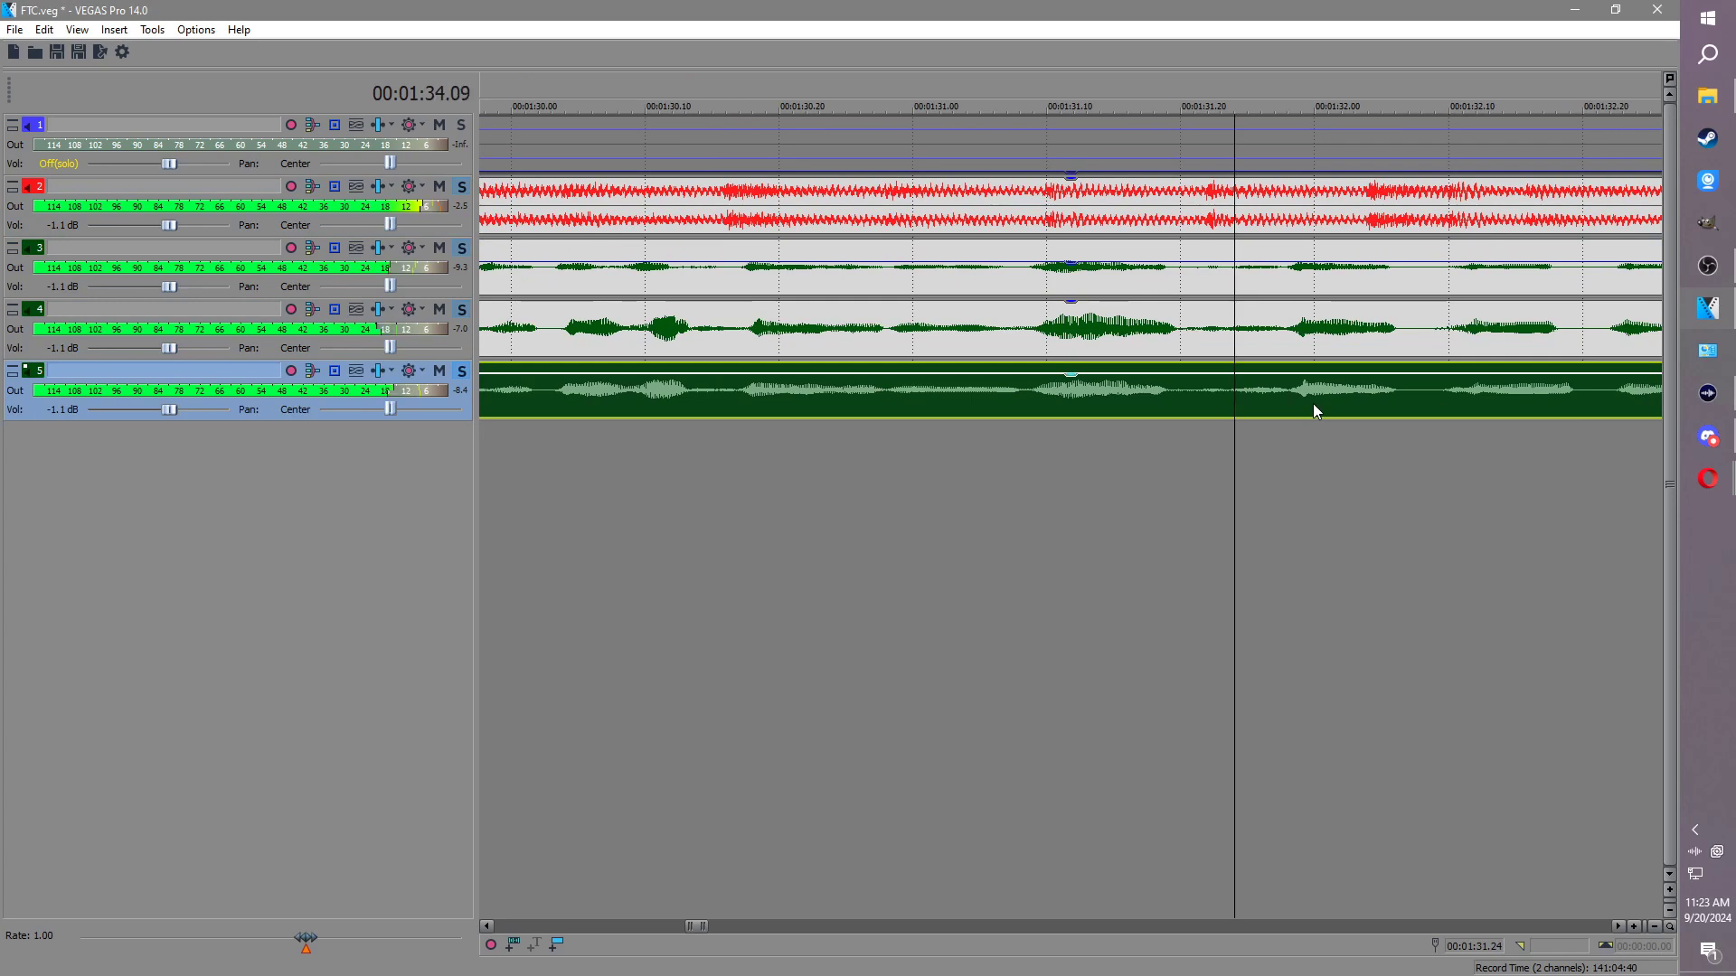
pyautogui.scroll(-4, 1318, 403)
pyautogui.click(1325, 398)
pyautogui.scroll(4, 1327, 396)
pyautogui.scroll(-3, 1267, 401)
pyautogui.click(1397, 396)
pyautogui.scroll(4, 1302, 392)
pyautogui.scroll(-2, 1397, 401)
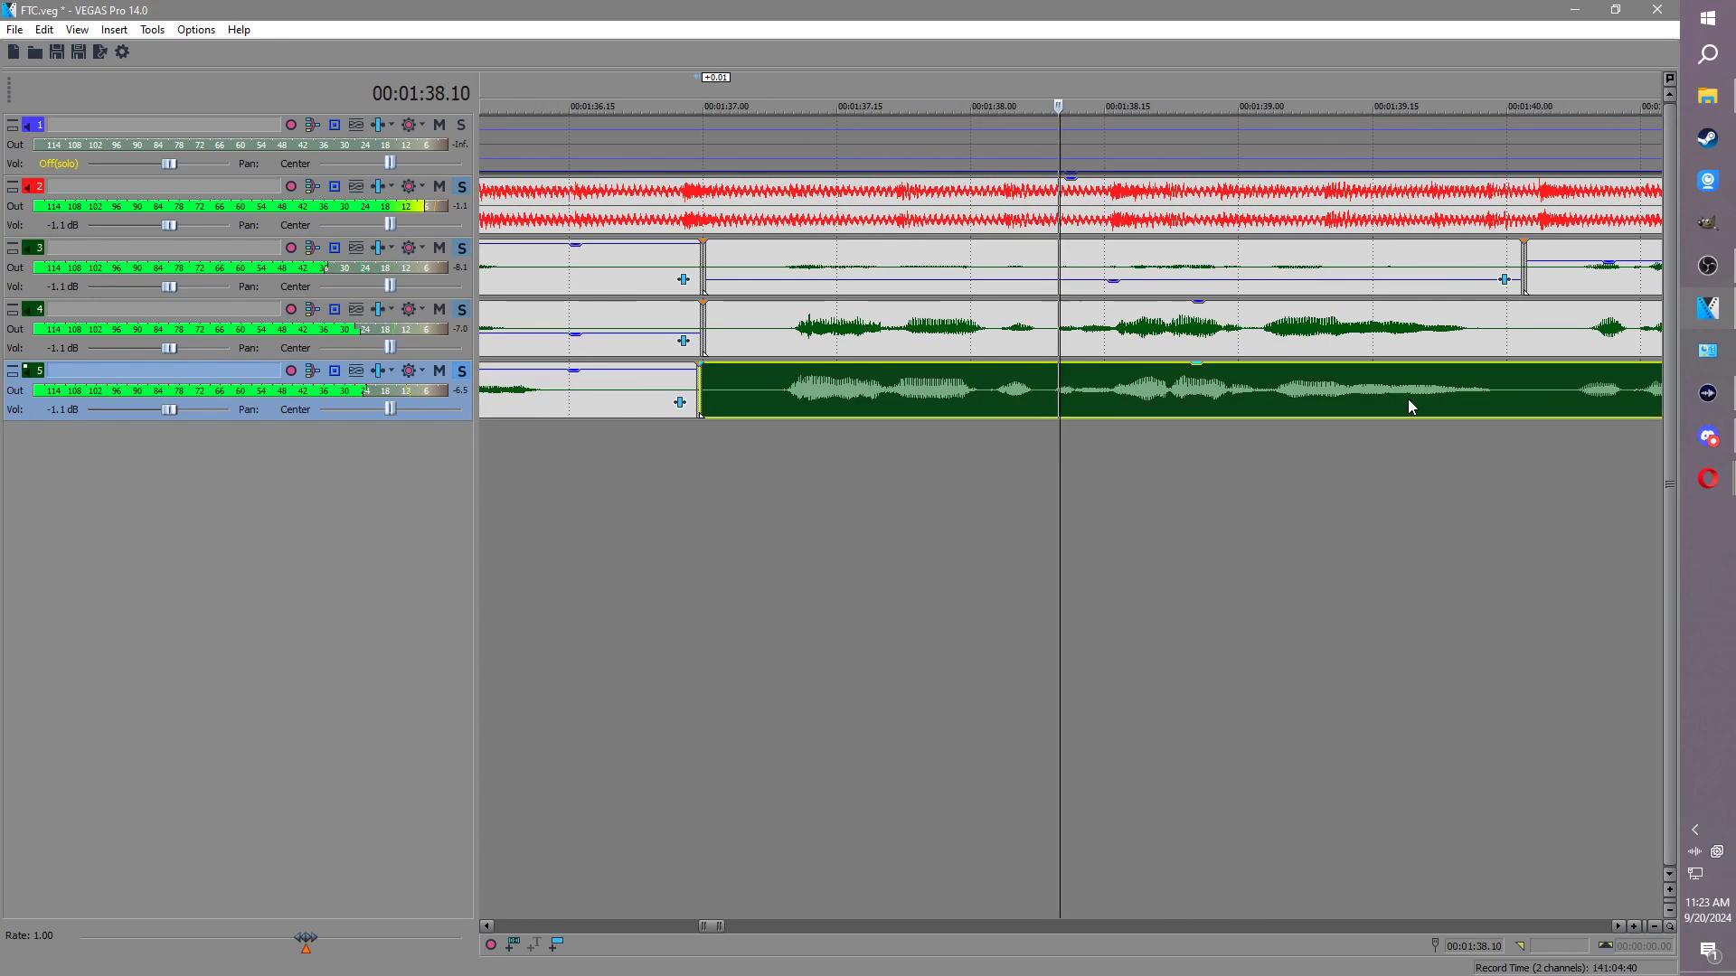
# Step: Align the quiet track 5 piece starting at about 1:53 with the vocals on tracks 3 and 4
pyautogui.scroll(-4, 1410, 401)
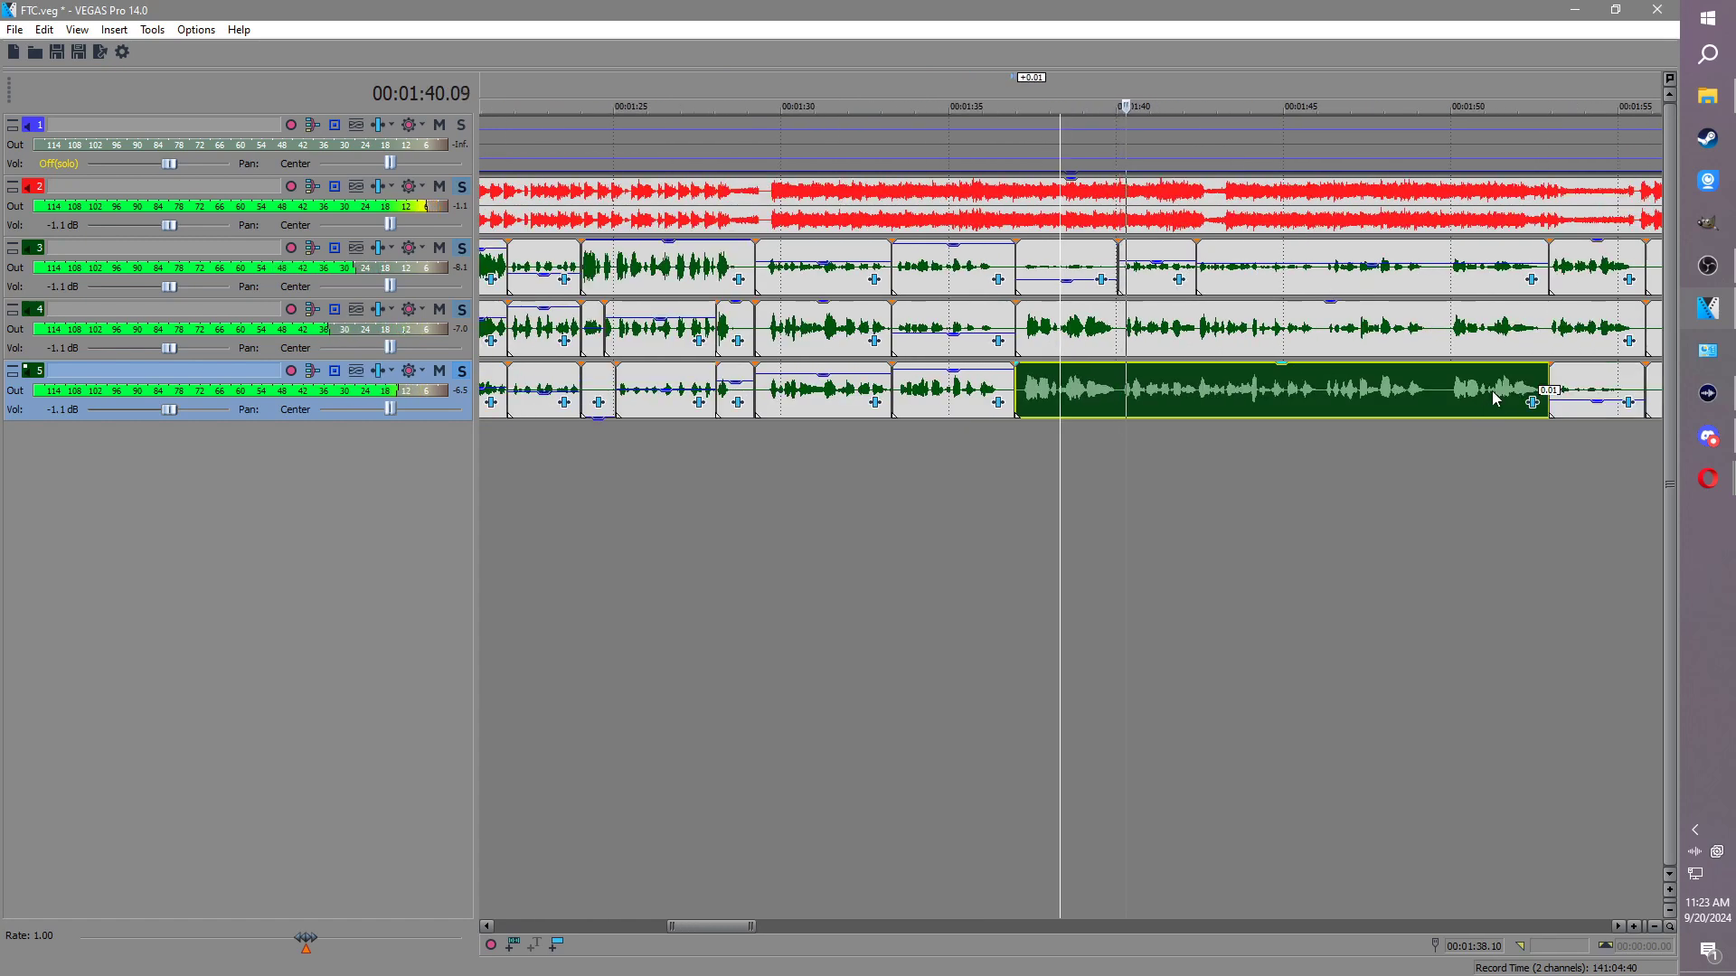
pyautogui.click(1591, 389)
pyautogui.scroll(4, 1589, 389)
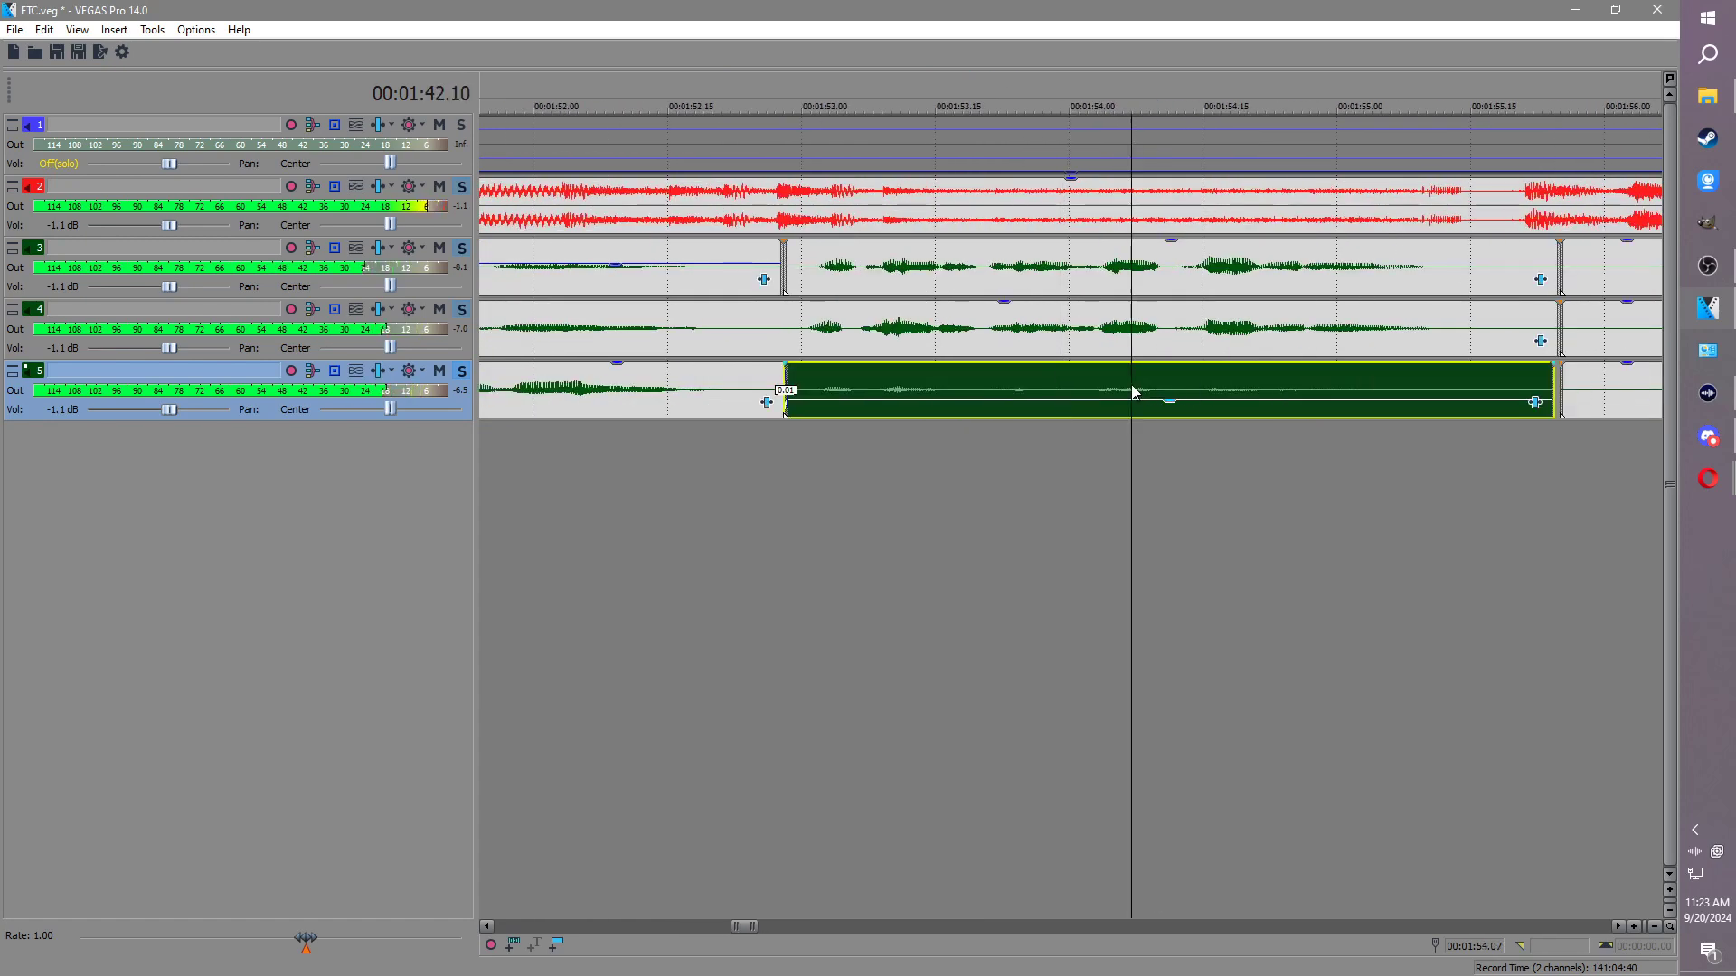
pyautogui.scroll(3, 1131, 387)
# Step: Listen to all vocal tracks together with the music through to about 1:56
pyautogui.scroll(-6, 1118, 387)
pyautogui.scroll(-2, 1114, 387)
pyautogui.click(653, 282)
pyautogui.scroll(-1, 705, 303)
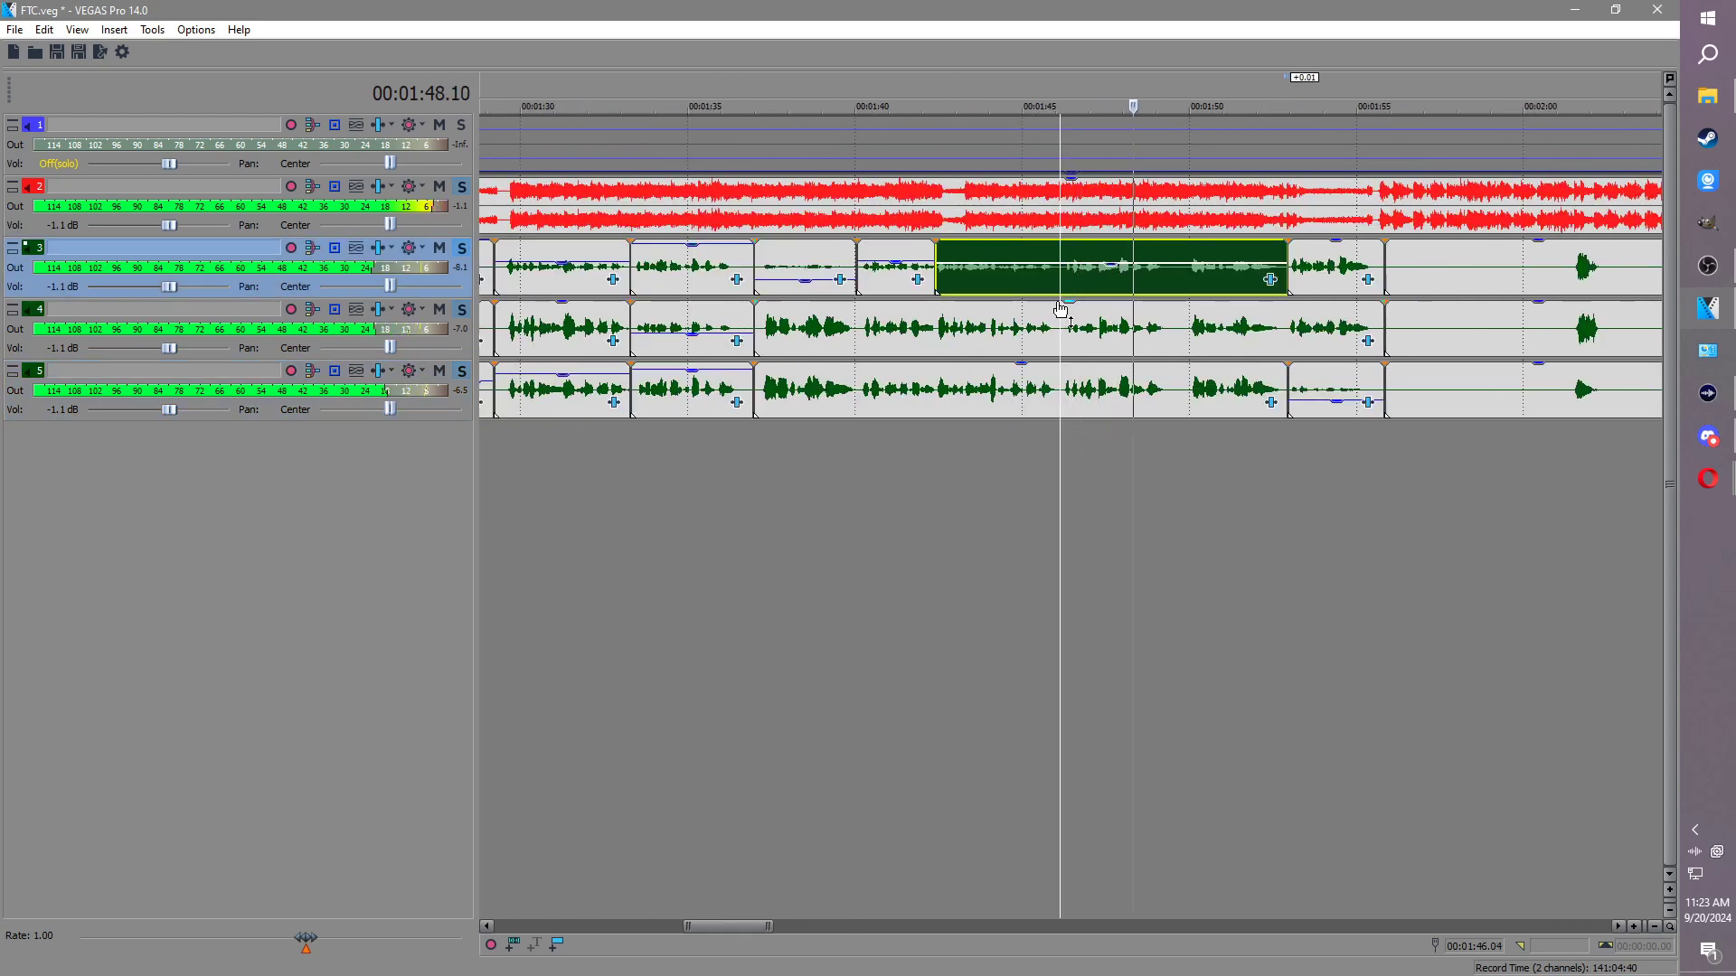
pyautogui.click(1185, 327)
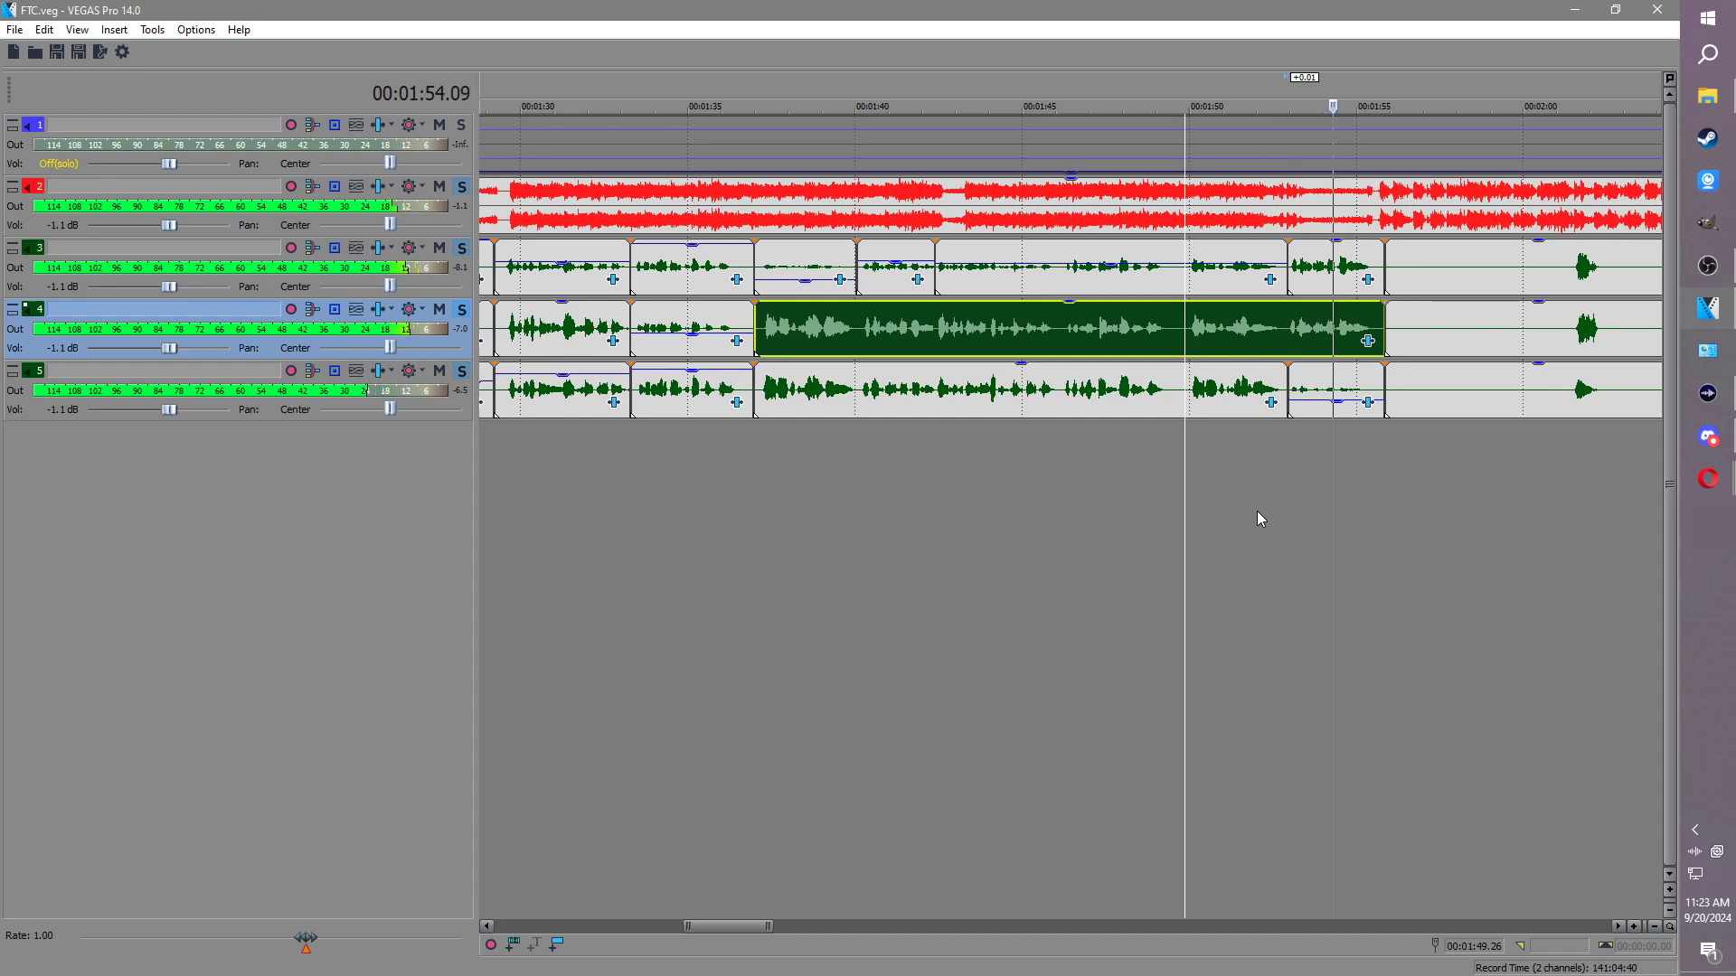
pyautogui.press('Return')
# Step: Trim the start of the track 3, 4 and 5 clips after 1:55 to about 2:01, removing the silence
pyautogui.moveTo(1388, 334); pyautogui.dragTo(1558, 330)
pyautogui.moveTo(1388, 263); pyautogui.dragTo(1557, 264)
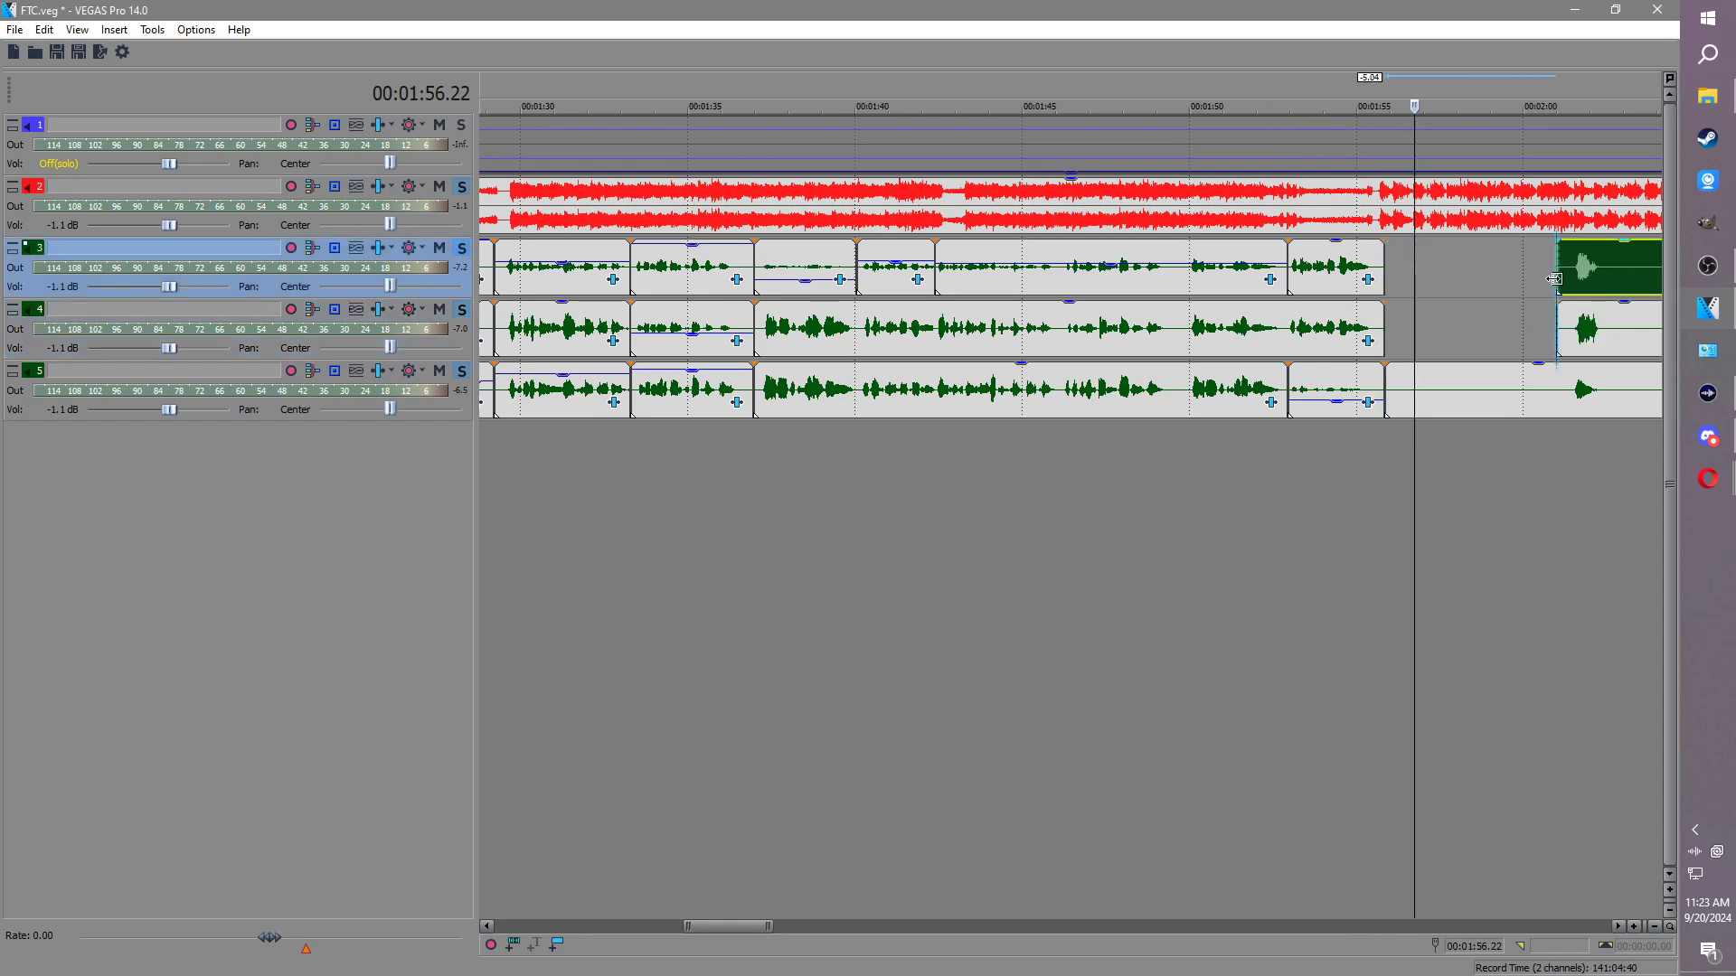
pyautogui.moveTo(1391, 398); pyautogui.dragTo(1557, 397)
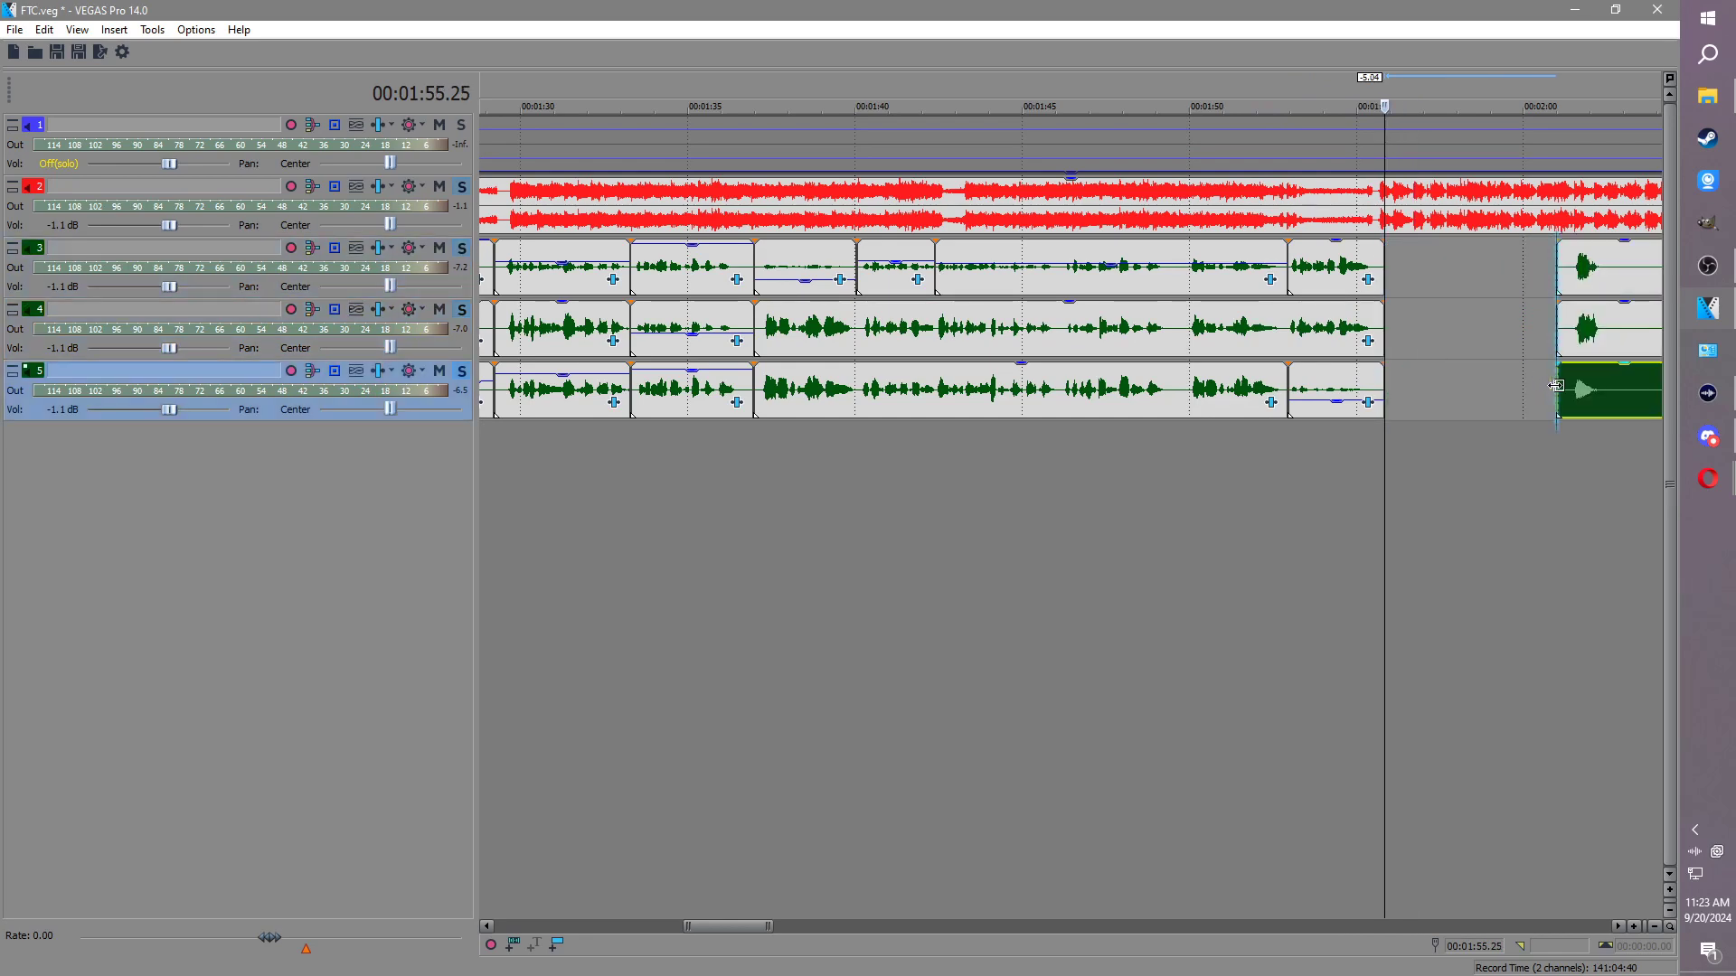
# Step: Play the clips starting at about 2:01 and shift the track 5 clip two frames later to line up its first vocal
pyautogui.scroll(-2, 1345, 391)
pyautogui.click(1363, 389)
pyautogui.click(1389, 389)
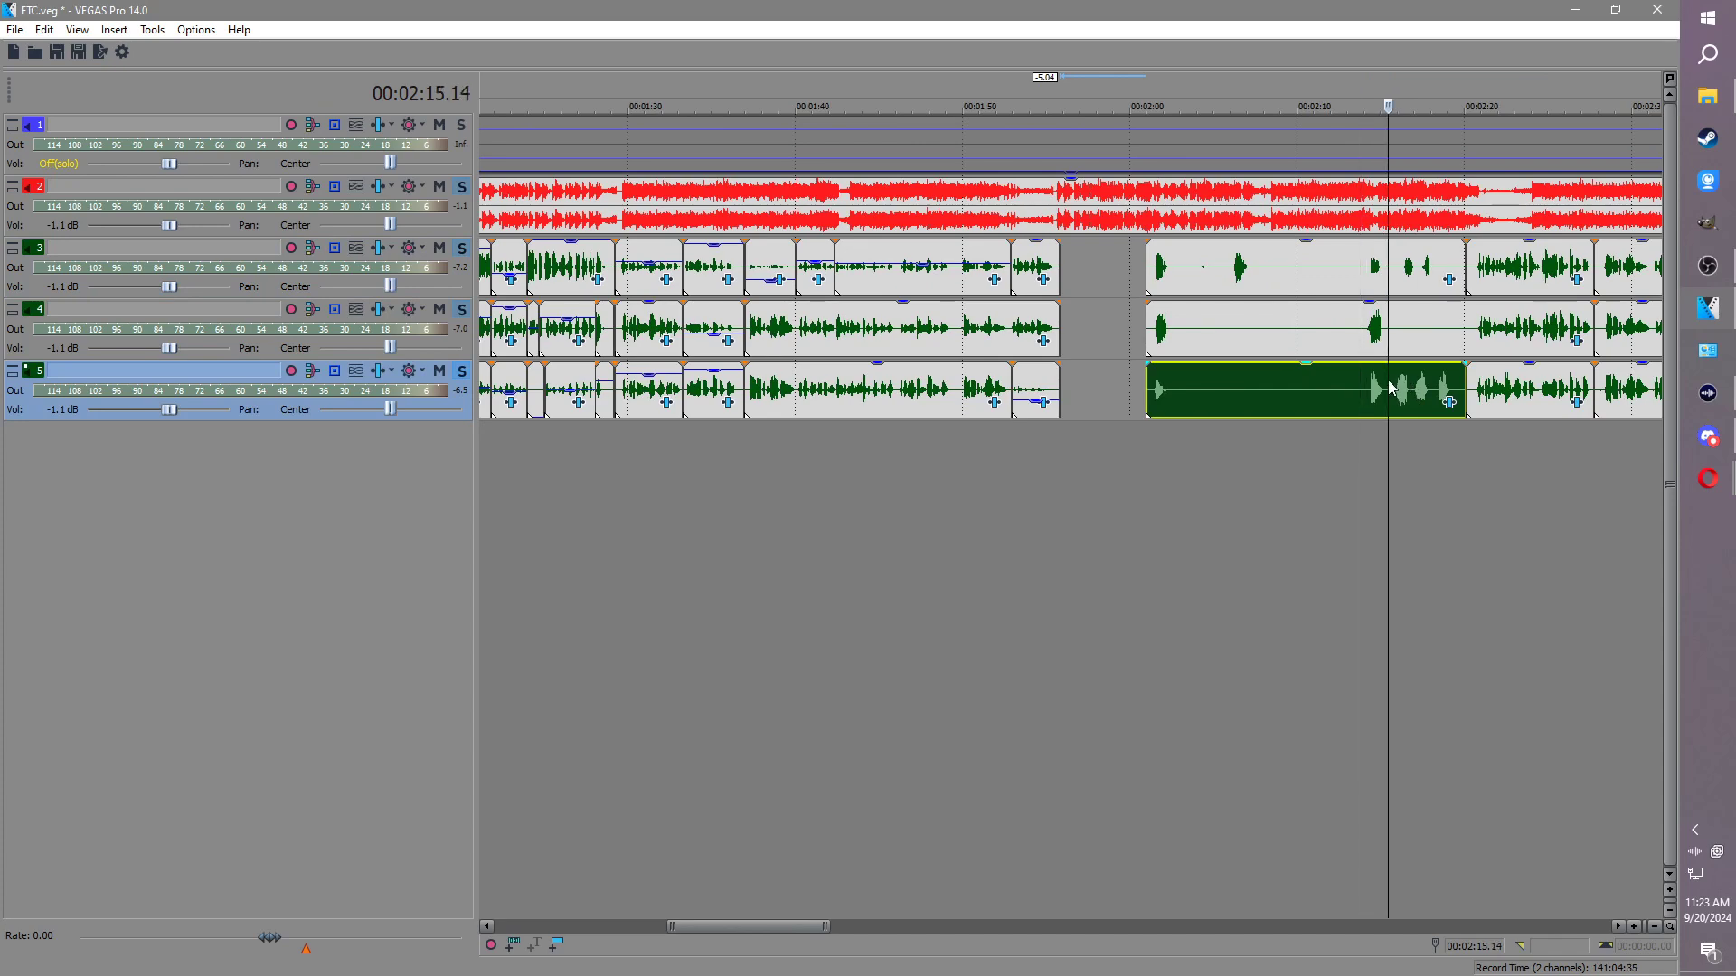
pyautogui.click(1147, 257)
pyautogui.scroll(2, 1302, 312)
pyautogui.press('space')
pyautogui.press('Return')
pyautogui.scroll(3, 929, 376)
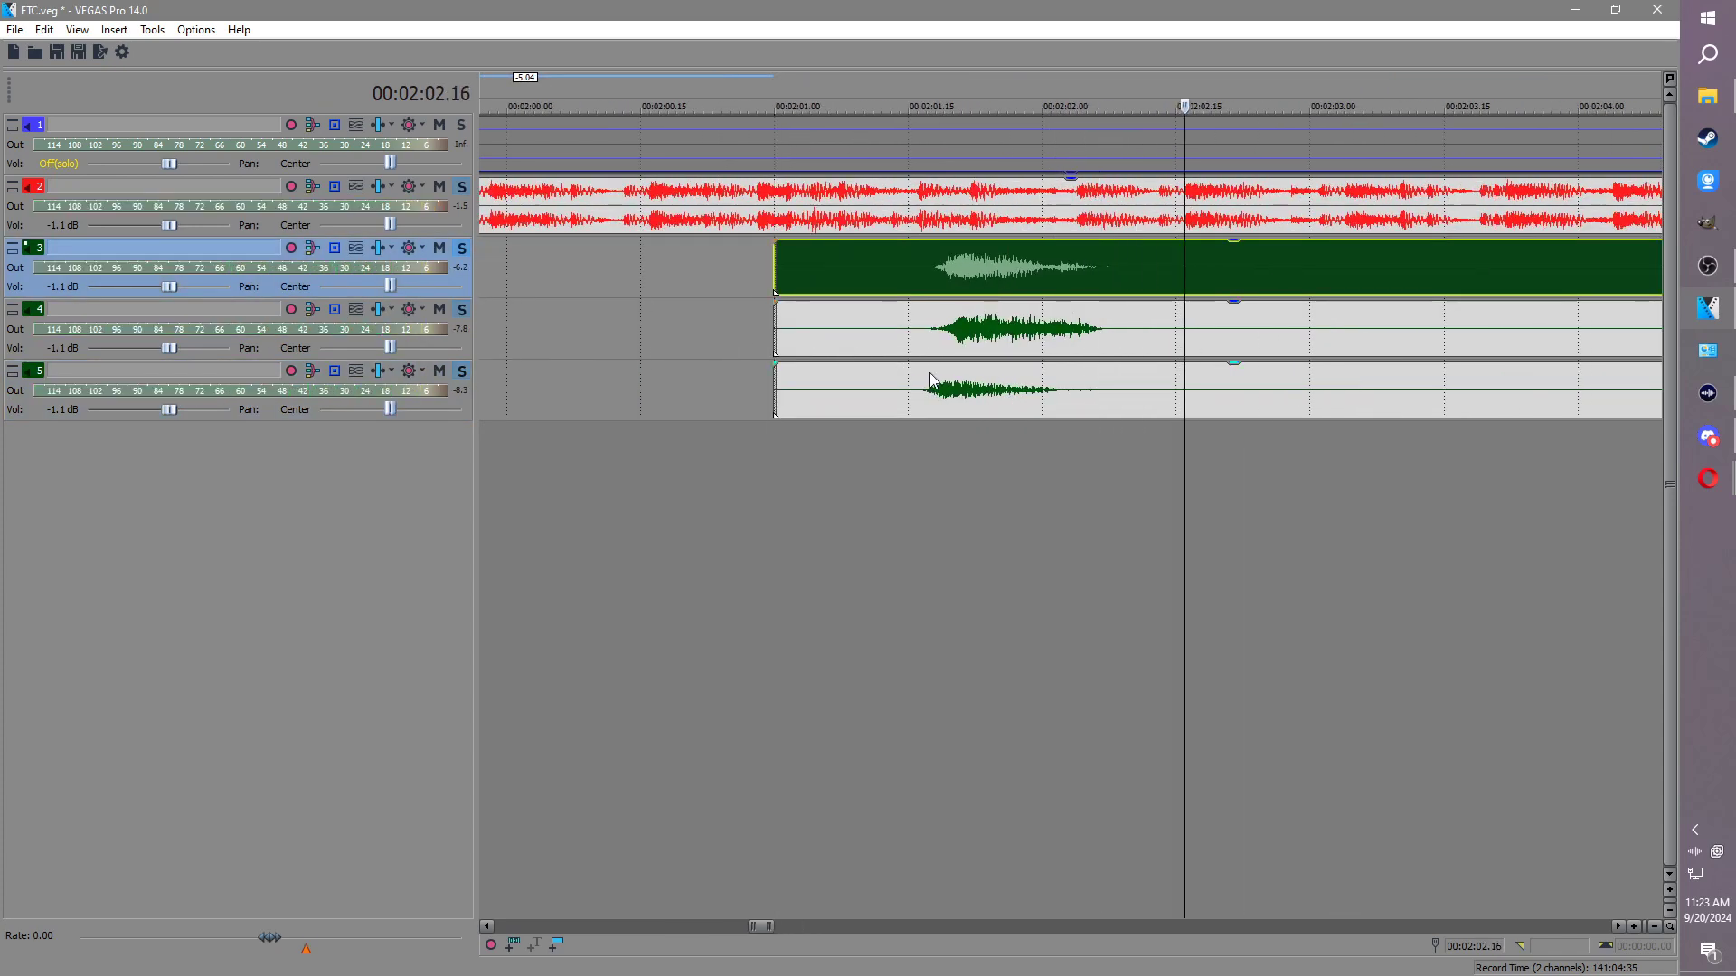
pyautogui.click(948, 384)
pyautogui.click(907, 257)
pyautogui.press('space')
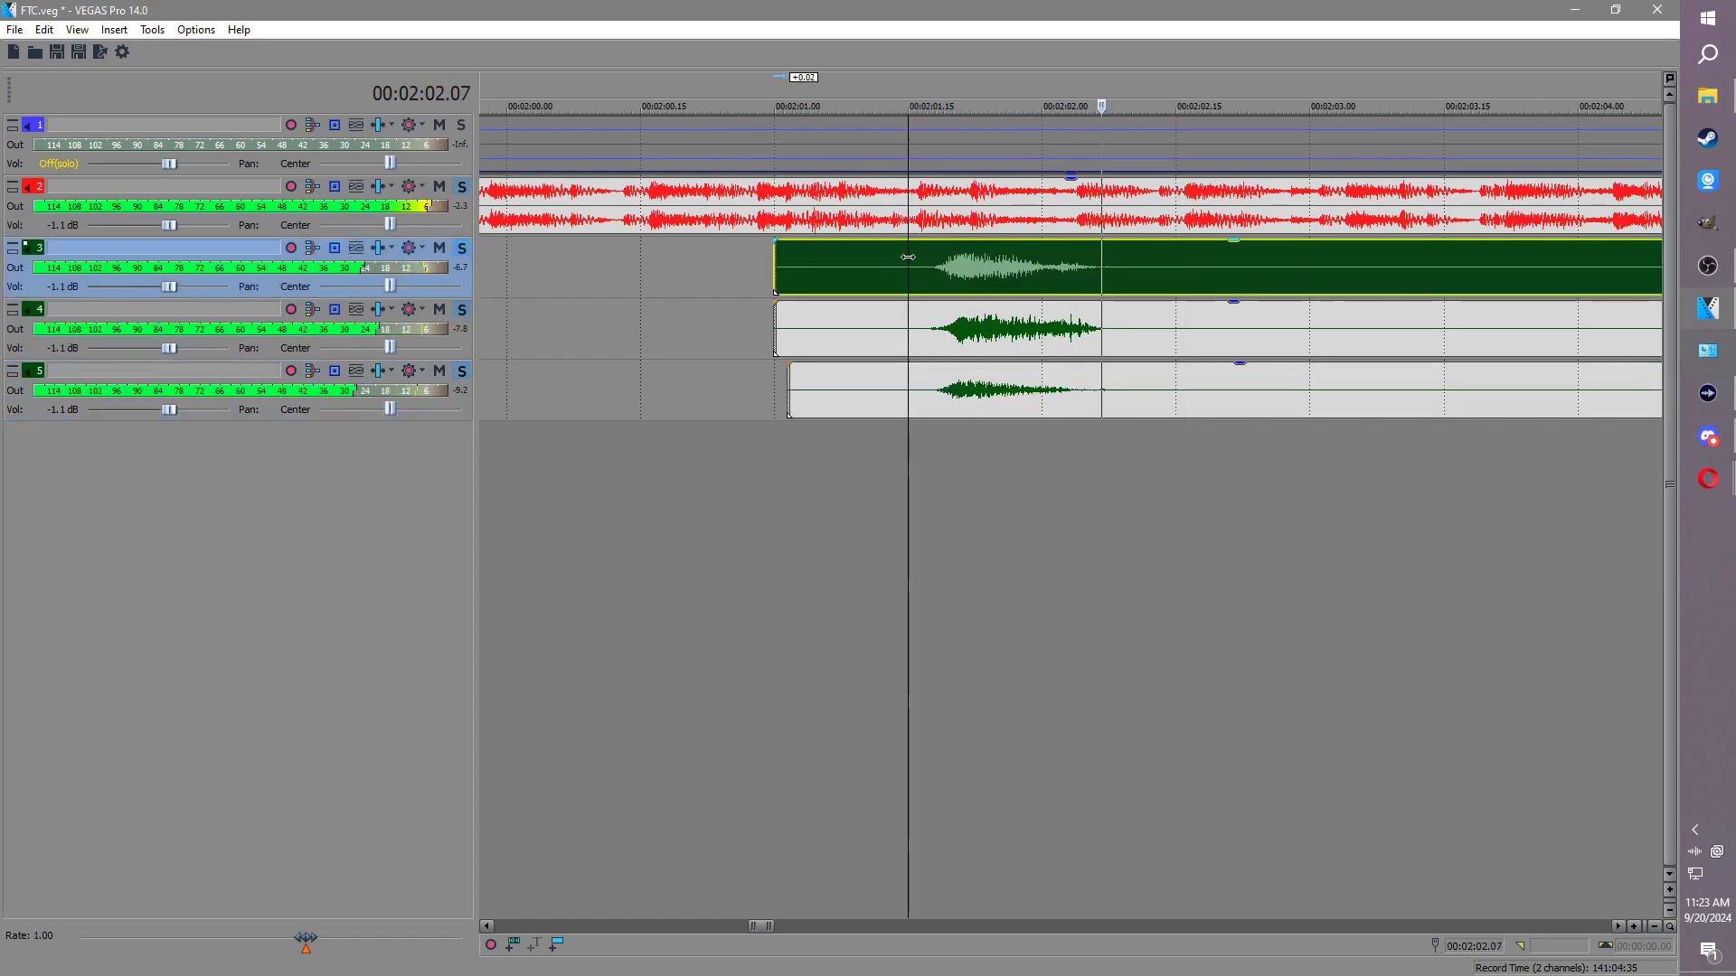
# Step: Split the track 3 clip at 2:02.14 and trim the start of the second piece to about 2:14
pyautogui.scroll(-3, 1067, 296)
pyautogui.scroll(-3, 1067, 296)
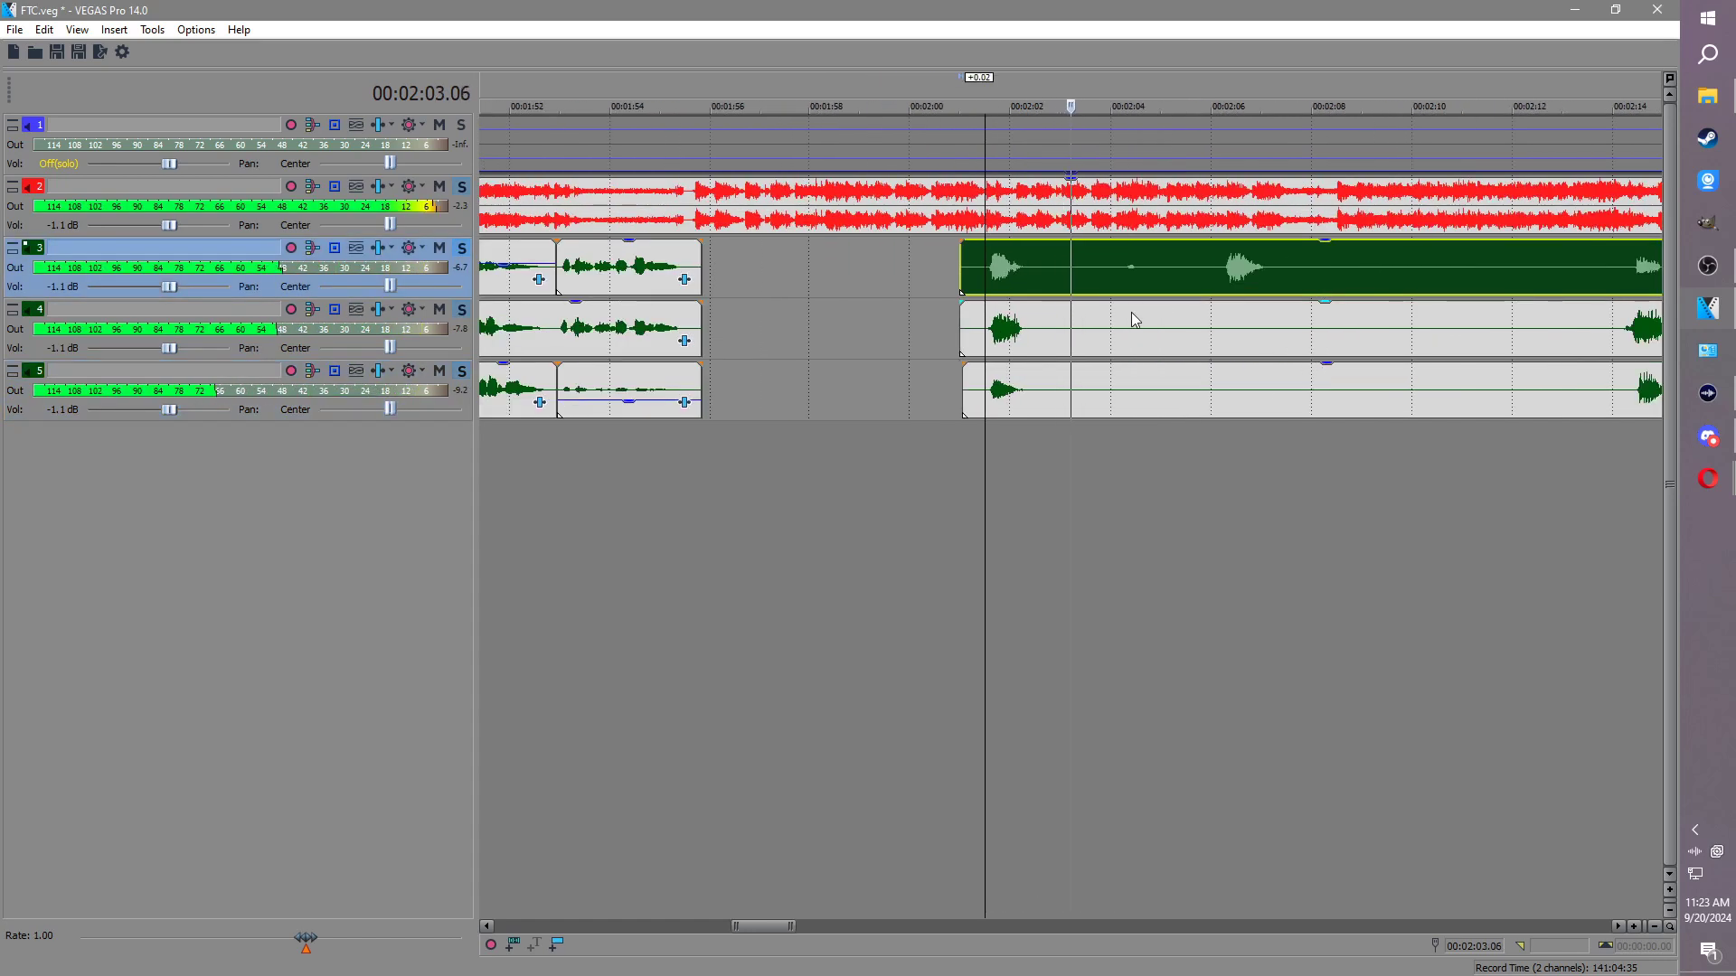
pyautogui.click(1032, 268)
pyautogui.press('s')
pyautogui.moveTo(1037, 264); pyautogui.dragTo(1616, 273)
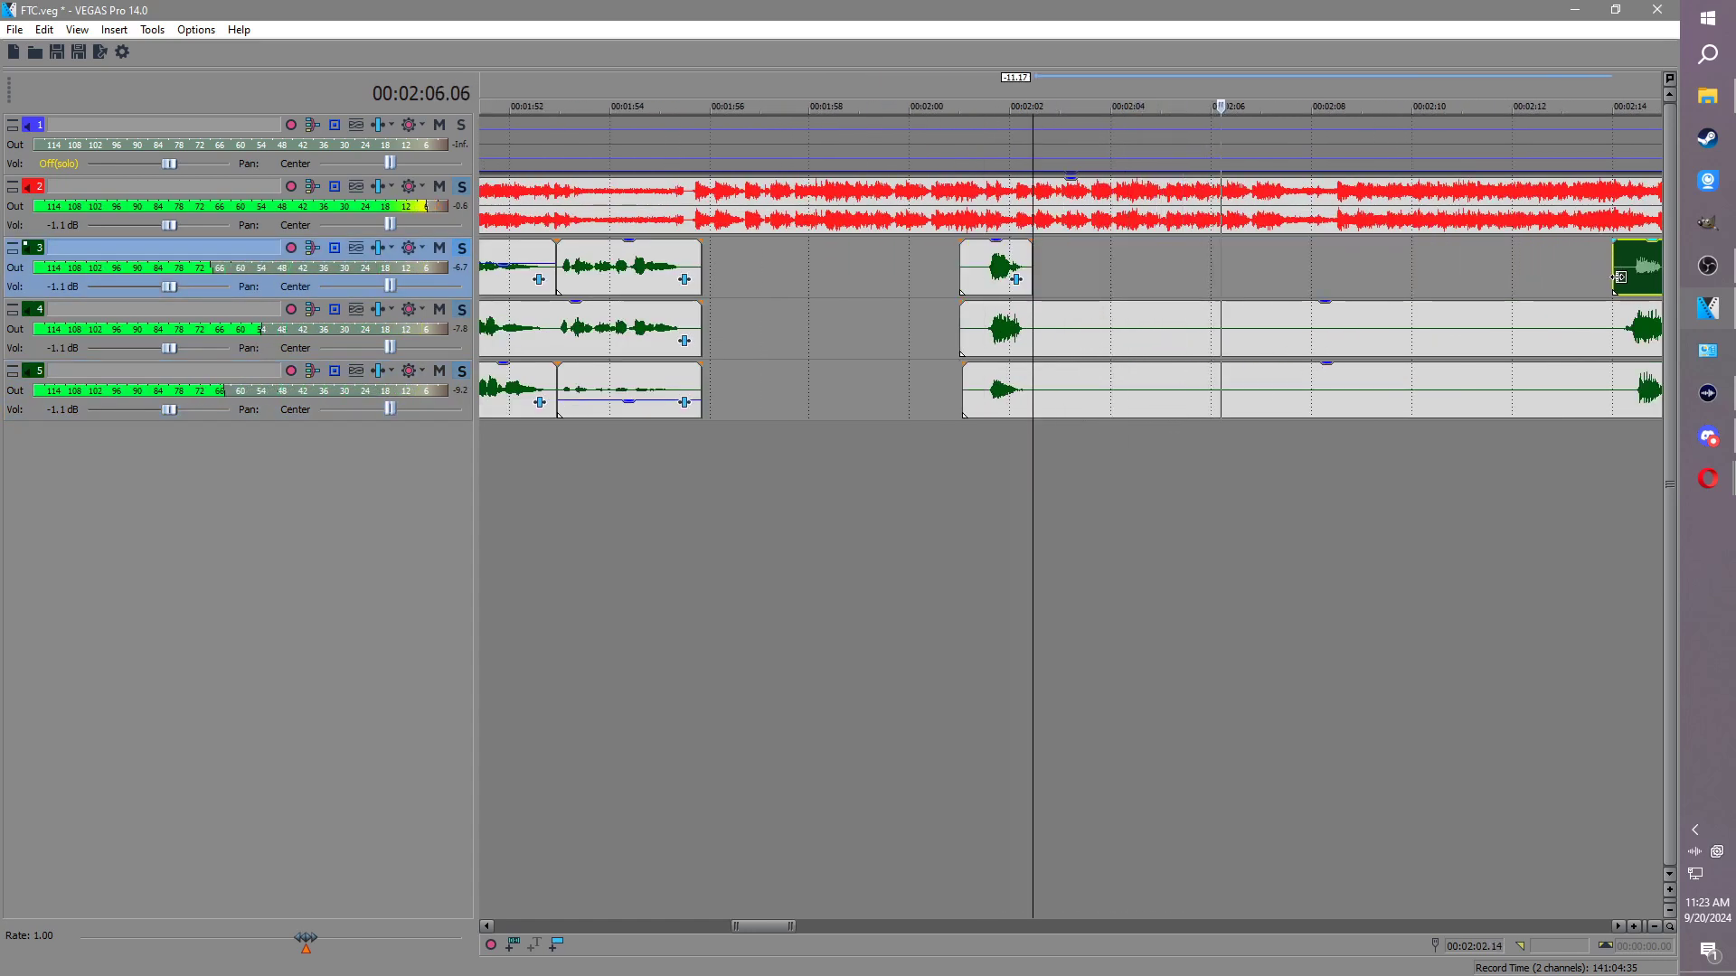
# Step: Split the track 4 and track 5 clips at 2:02.14 and trim the start of each second piece to about 2:14
pyautogui.click(1040, 330)
pyautogui.press('s')
pyautogui.moveTo(1040, 330); pyautogui.dragTo(1617, 346)
pyautogui.click(1040, 389)
pyautogui.press('s')
pyautogui.moveTo(1040, 389); pyautogui.dragTo(1621, 390)
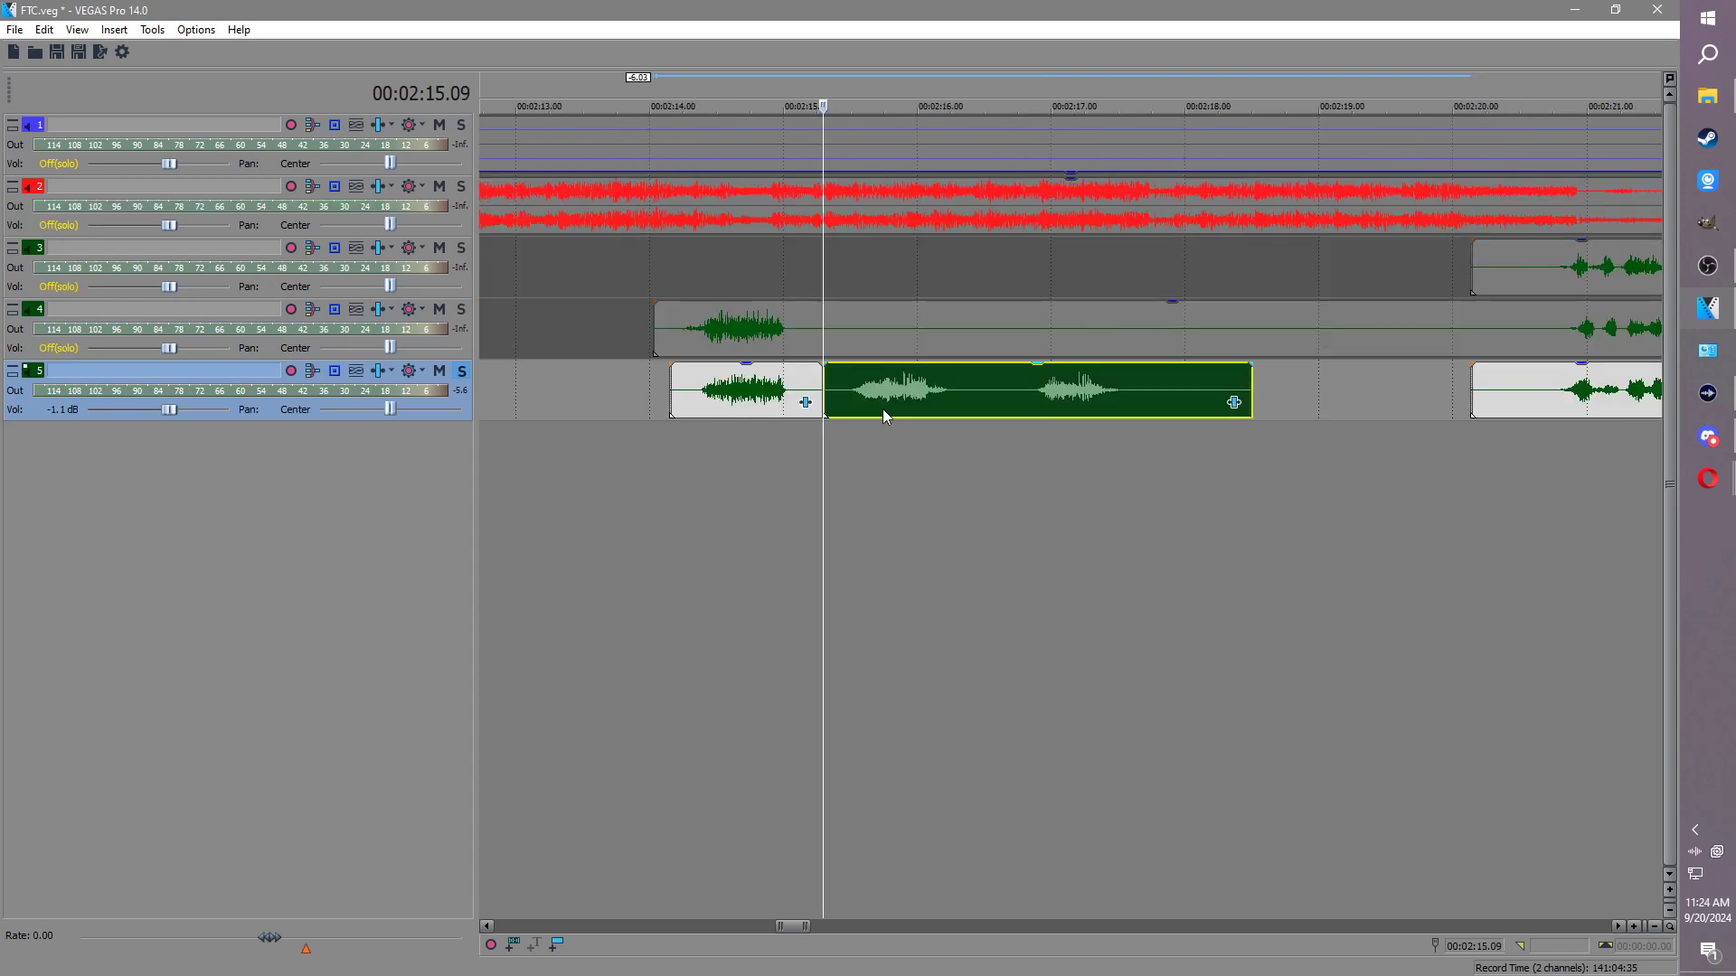
# Step: Delete the track 5 piece after 2:15.09 and move the short clip before it up to track 3
pyautogui.press('Delete')
pyautogui.moveTo(682, 371); pyautogui.dragTo(723, 288)
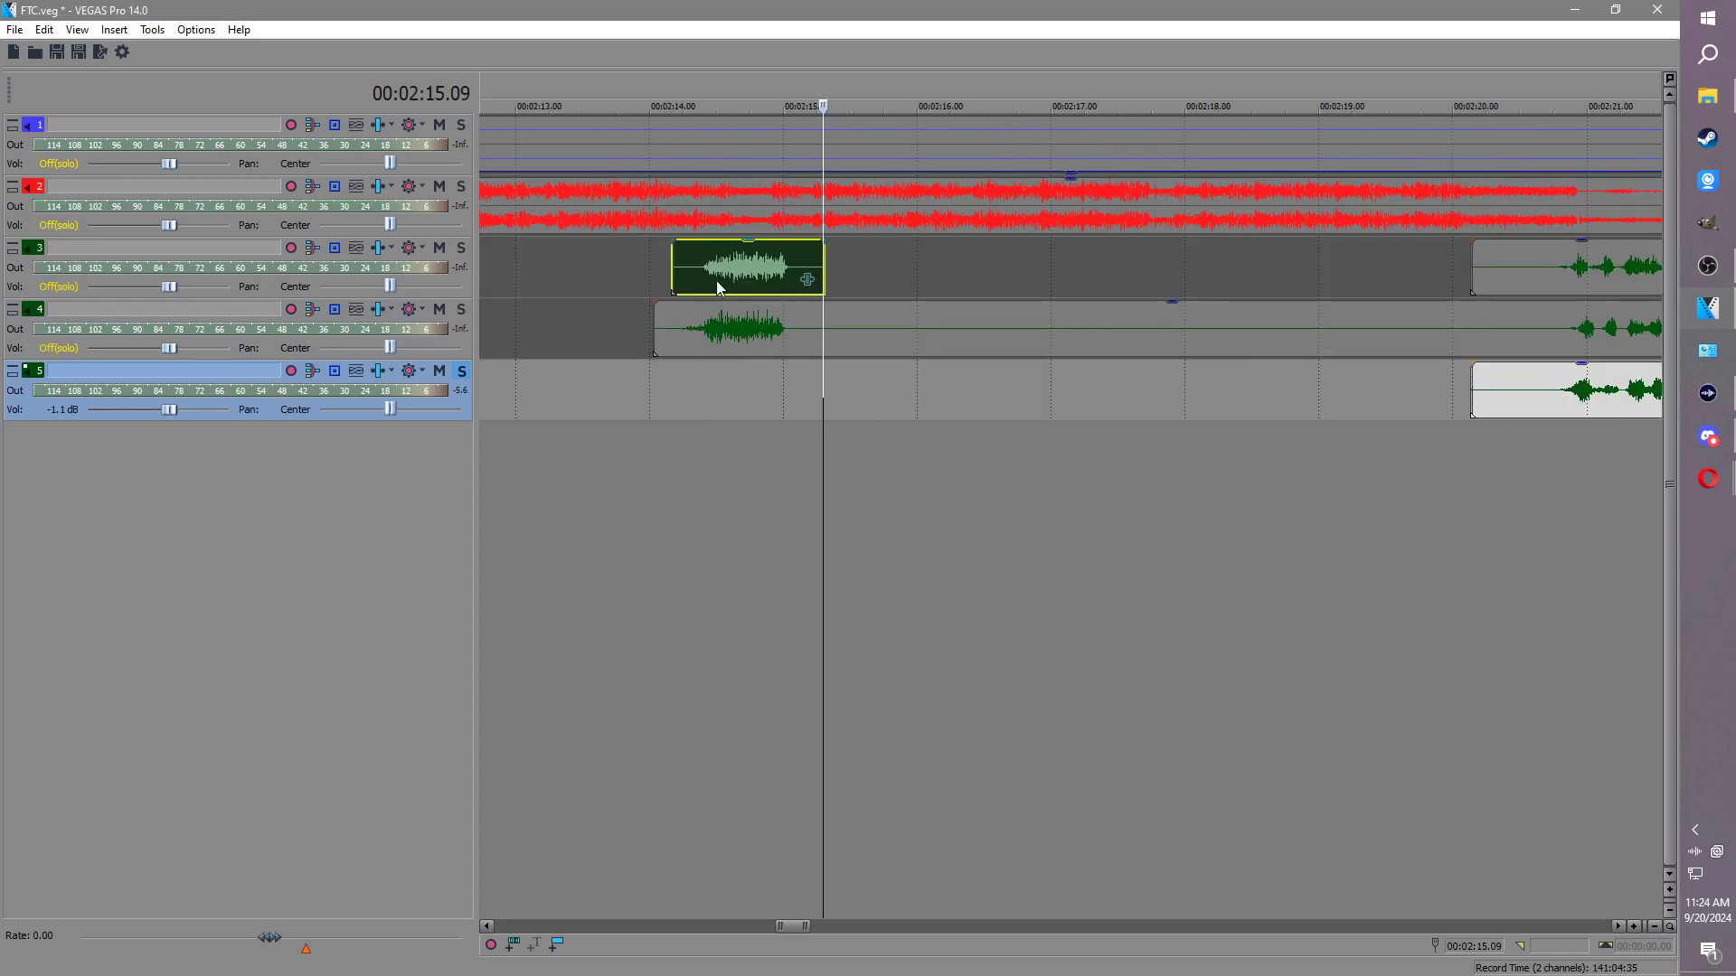
# Step: Solo tracks 3 and 4 too and shift the track 3 clip at 2:14 one frame earlier, playing it against track 4
pyautogui.click(461, 248)
pyautogui.click(461, 309)
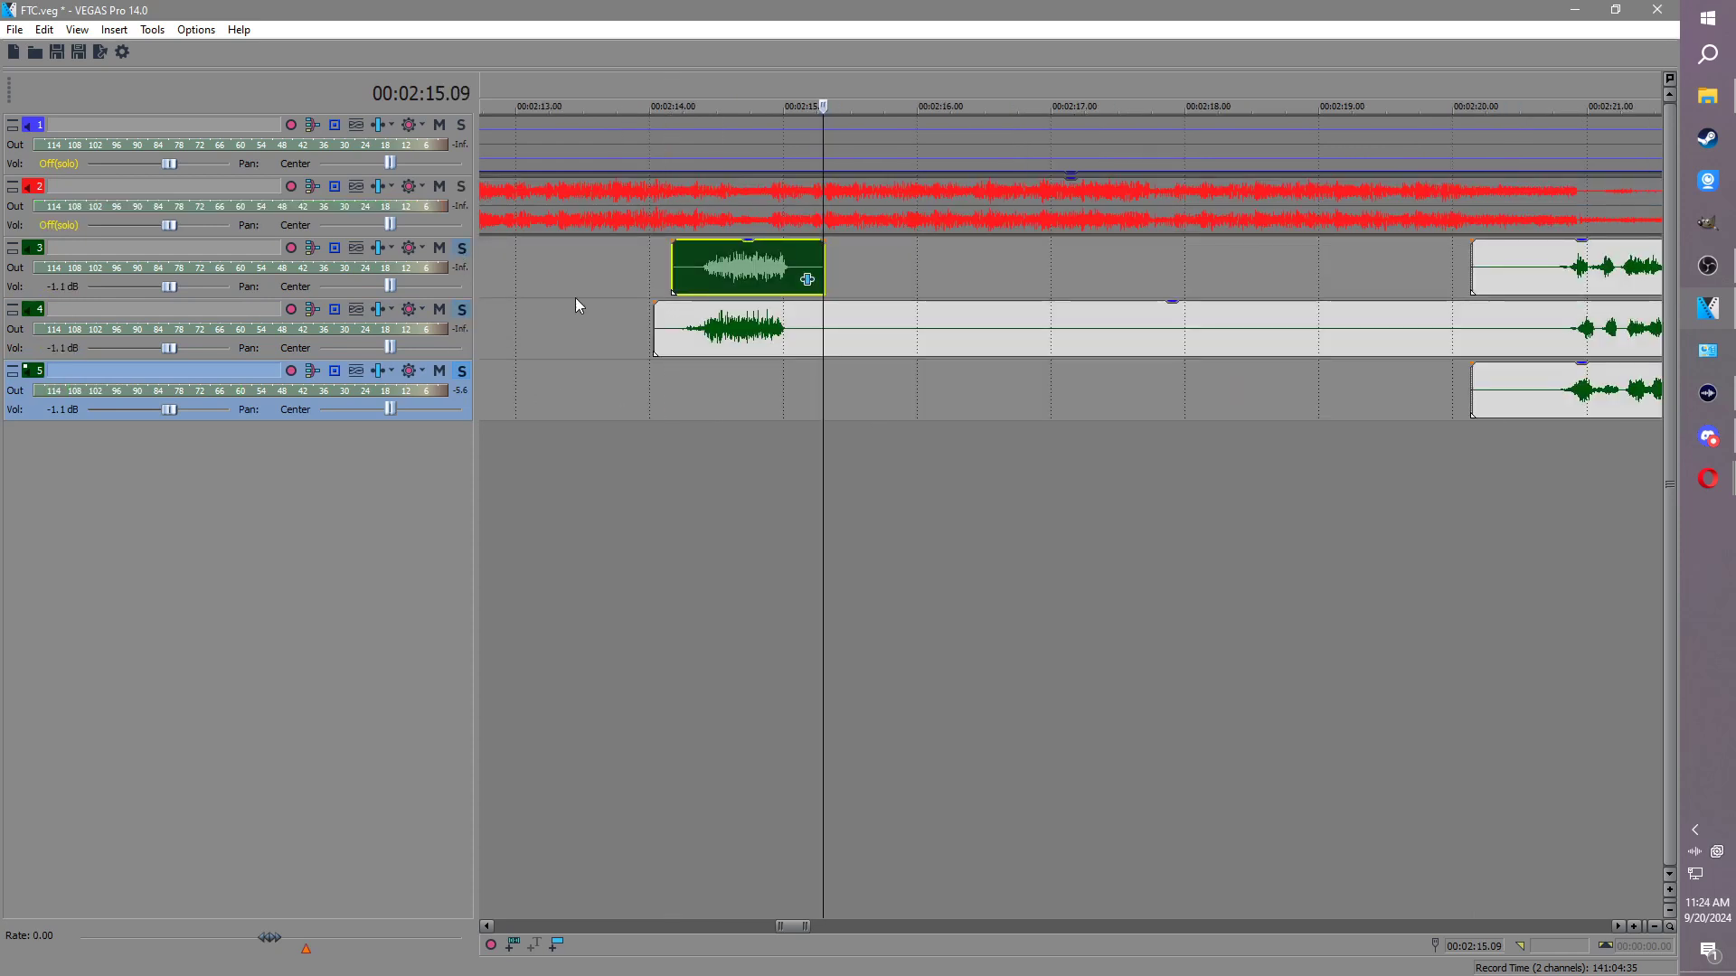
pyautogui.click(682, 210)
pyautogui.scroll(3, 683, 212)
pyautogui.click(1160, 277)
pyautogui.press('space')
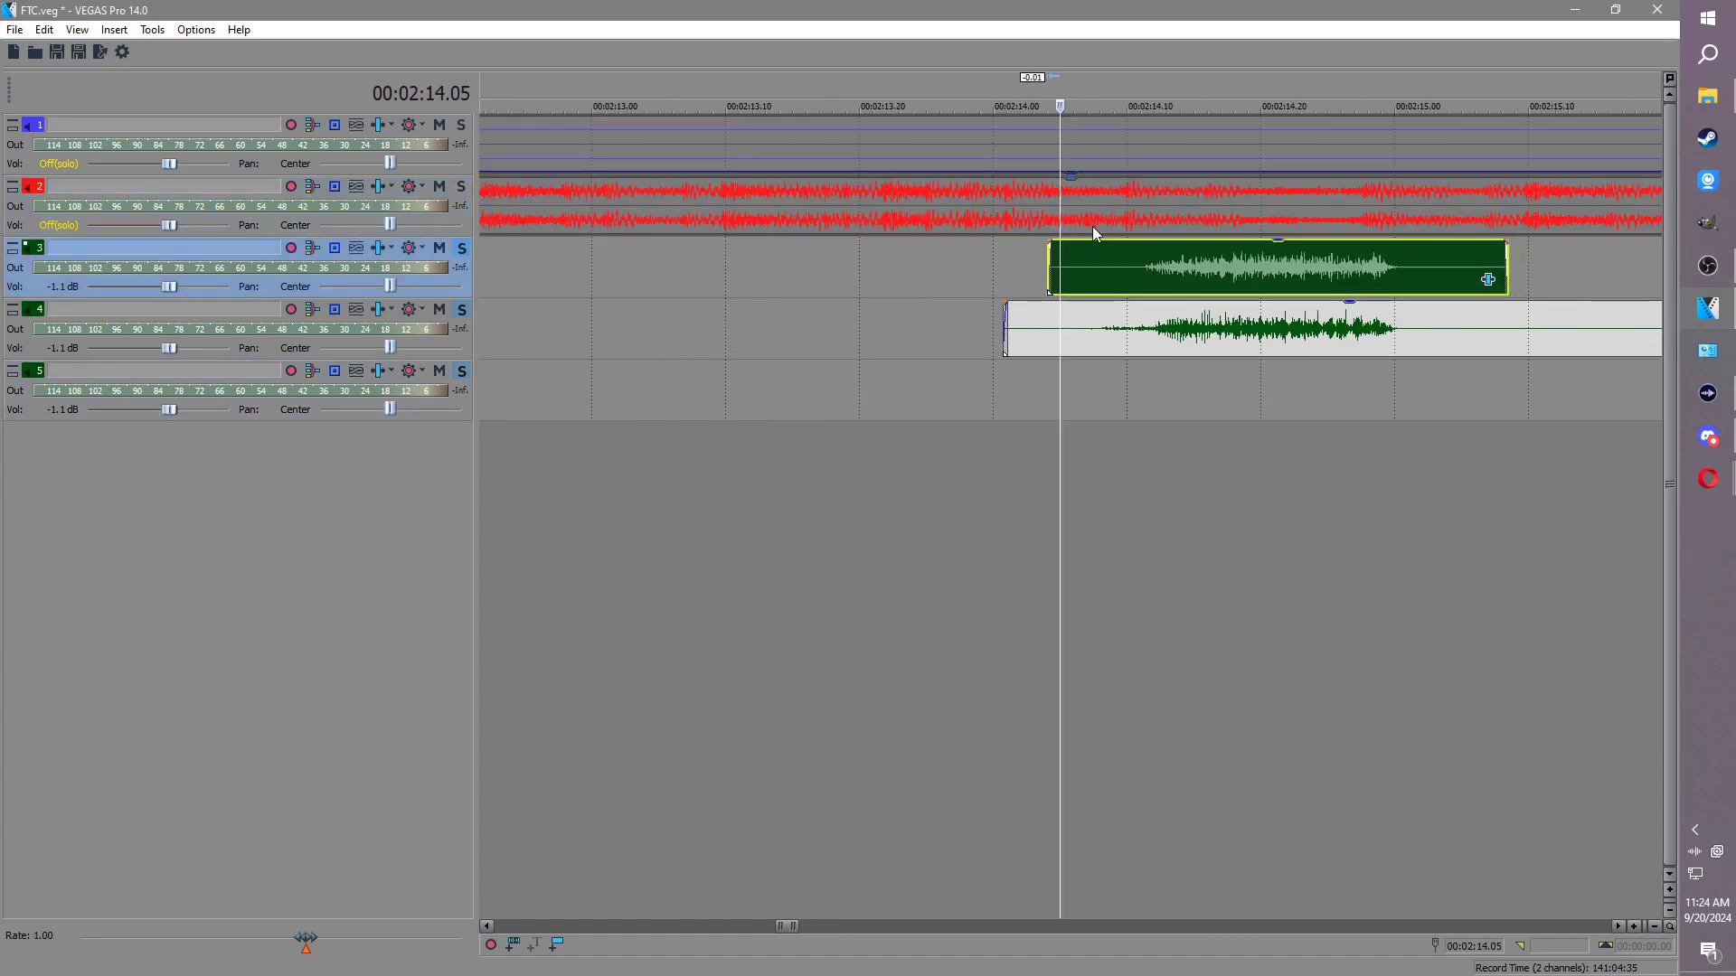
pyautogui.press('space')
# Step: Solo the music track as well and play the section from just before 2:14
pyautogui.click(461, 188)
pyautogui.scroll(-3, 813, 194)
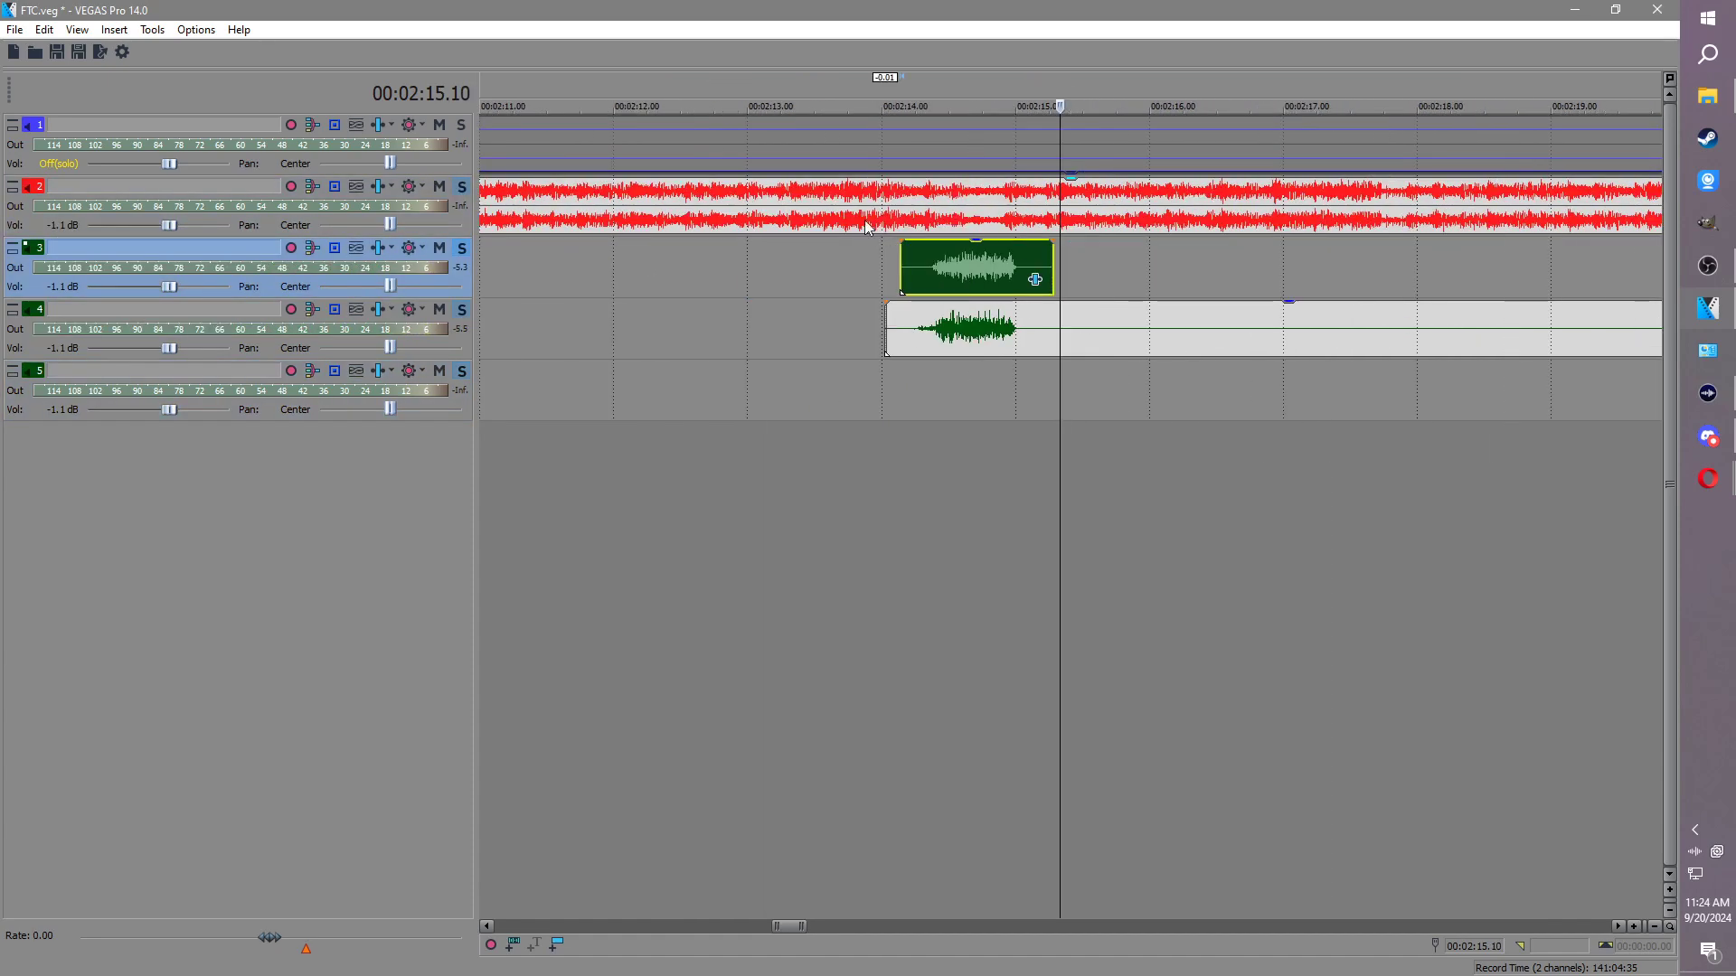
pyautogui.click(862, 192)
pyautogui.press('space')
# Step: Split the track 4 clip at 2:15.07 and trim the start of the second piece to just after 2:20
pyautogui.click(1039, 323)
pyautogui.press('s')
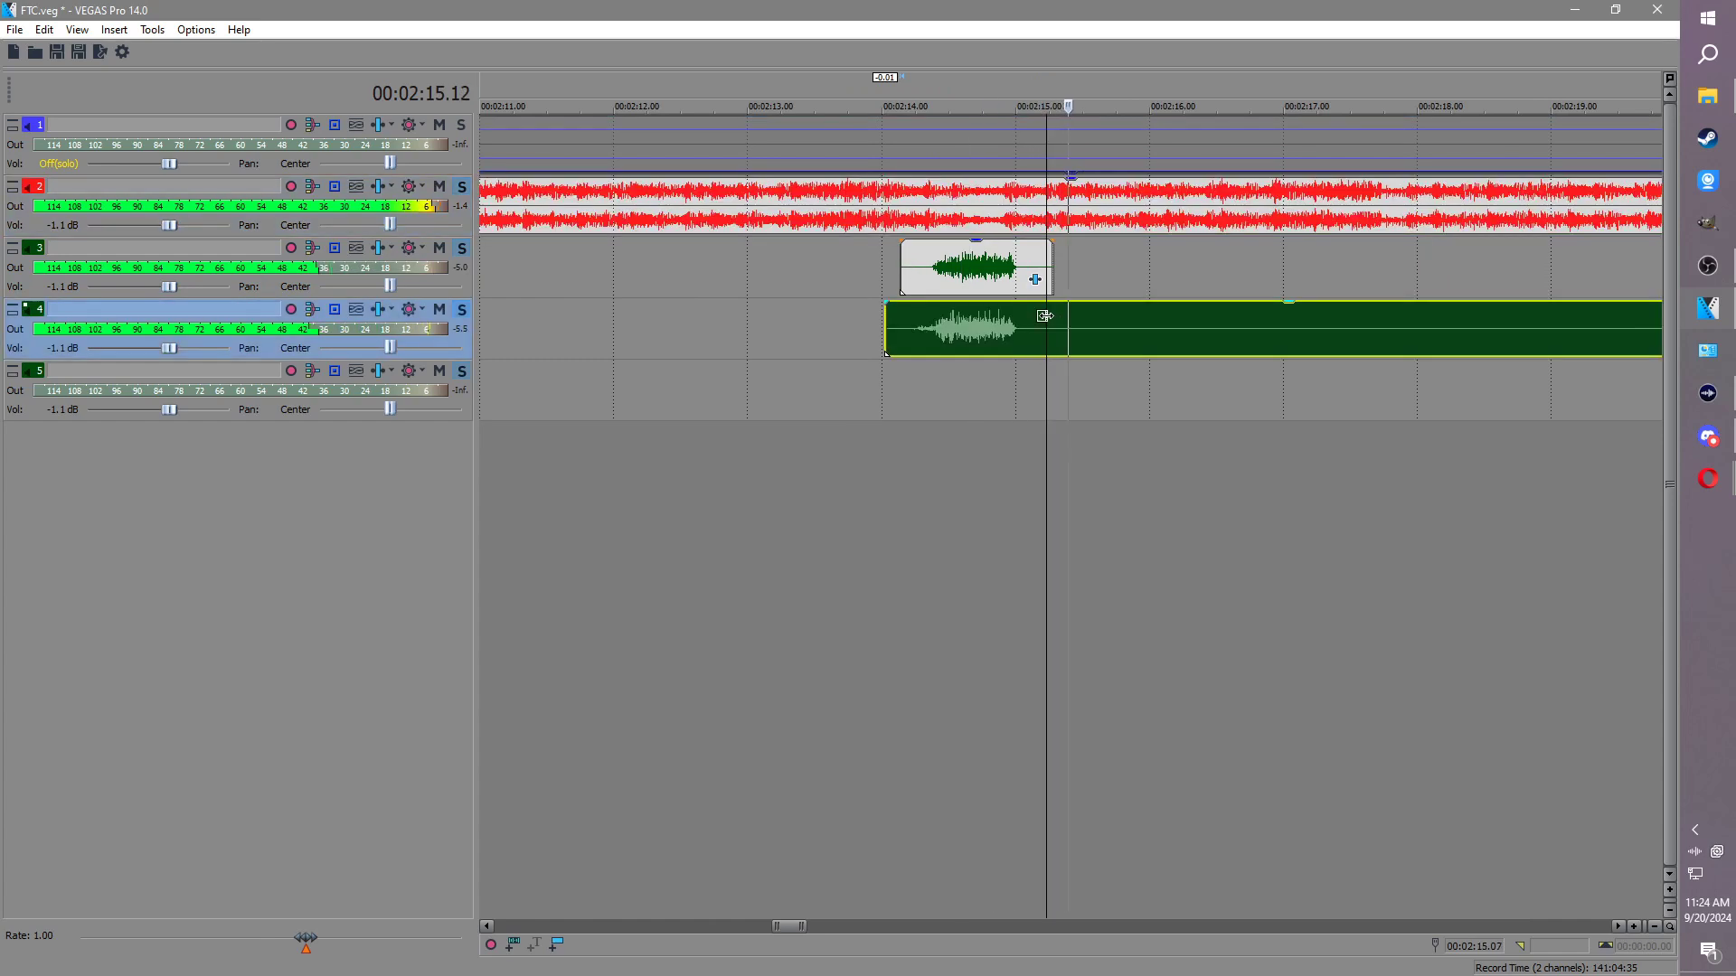
pyautogui.scroll(-3, 1049, 334)
pyautogui.moveTo(1064, 318); pyautogui.dragTo(1320, 348)
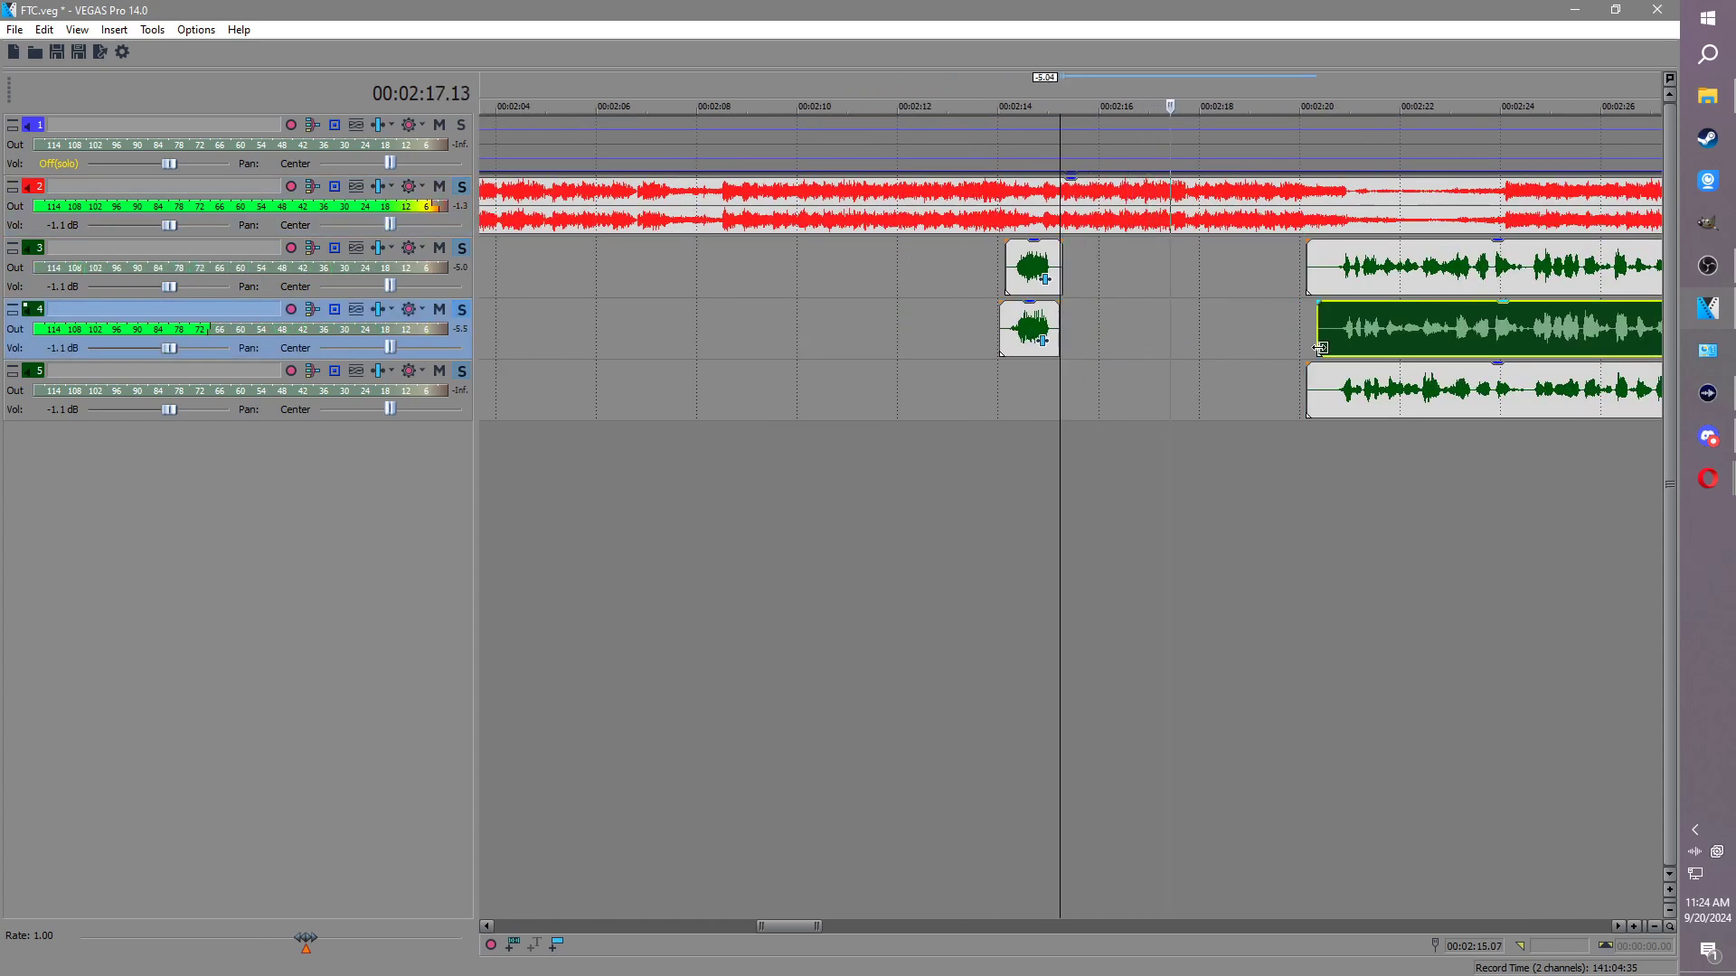
# Step: Take tracks 4 and 5 out of solo and select the track 3 clip that starts at about 2:20
pyautogui.click(462, 309)
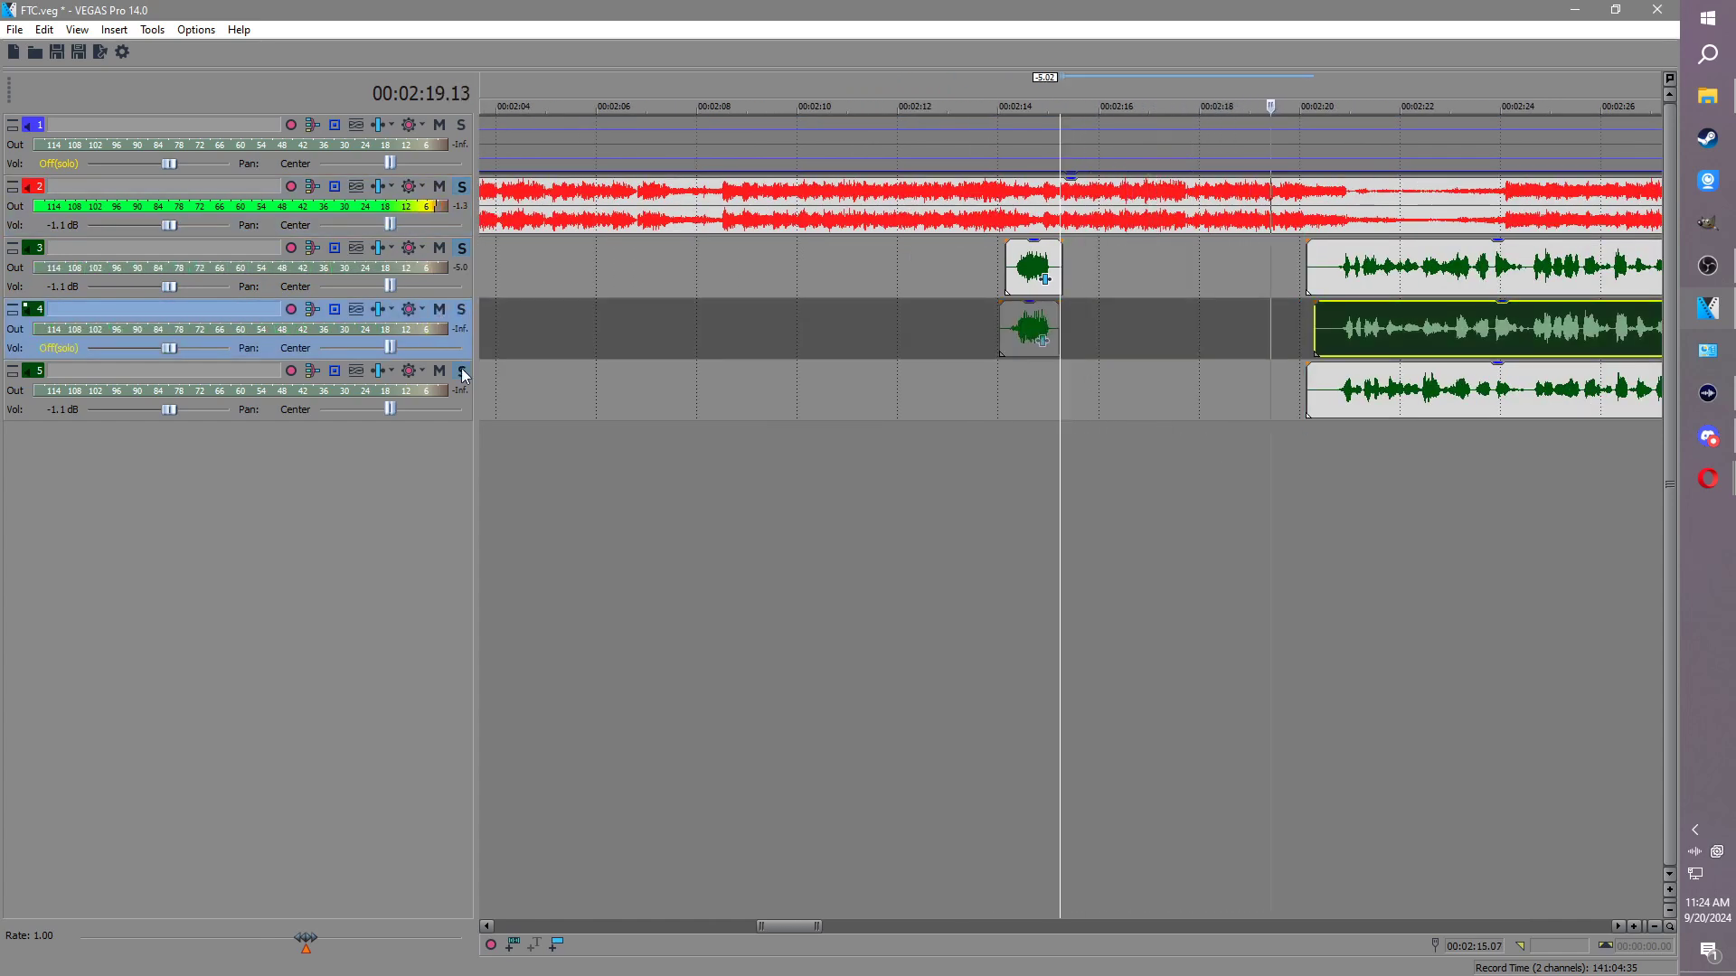
pyautogui.click(462, 371)
pyautogui.scroll(-3, 1318, 278)
pyautogui.click(1212, 269)
pyautogui.scroll(5, 1246, 272)
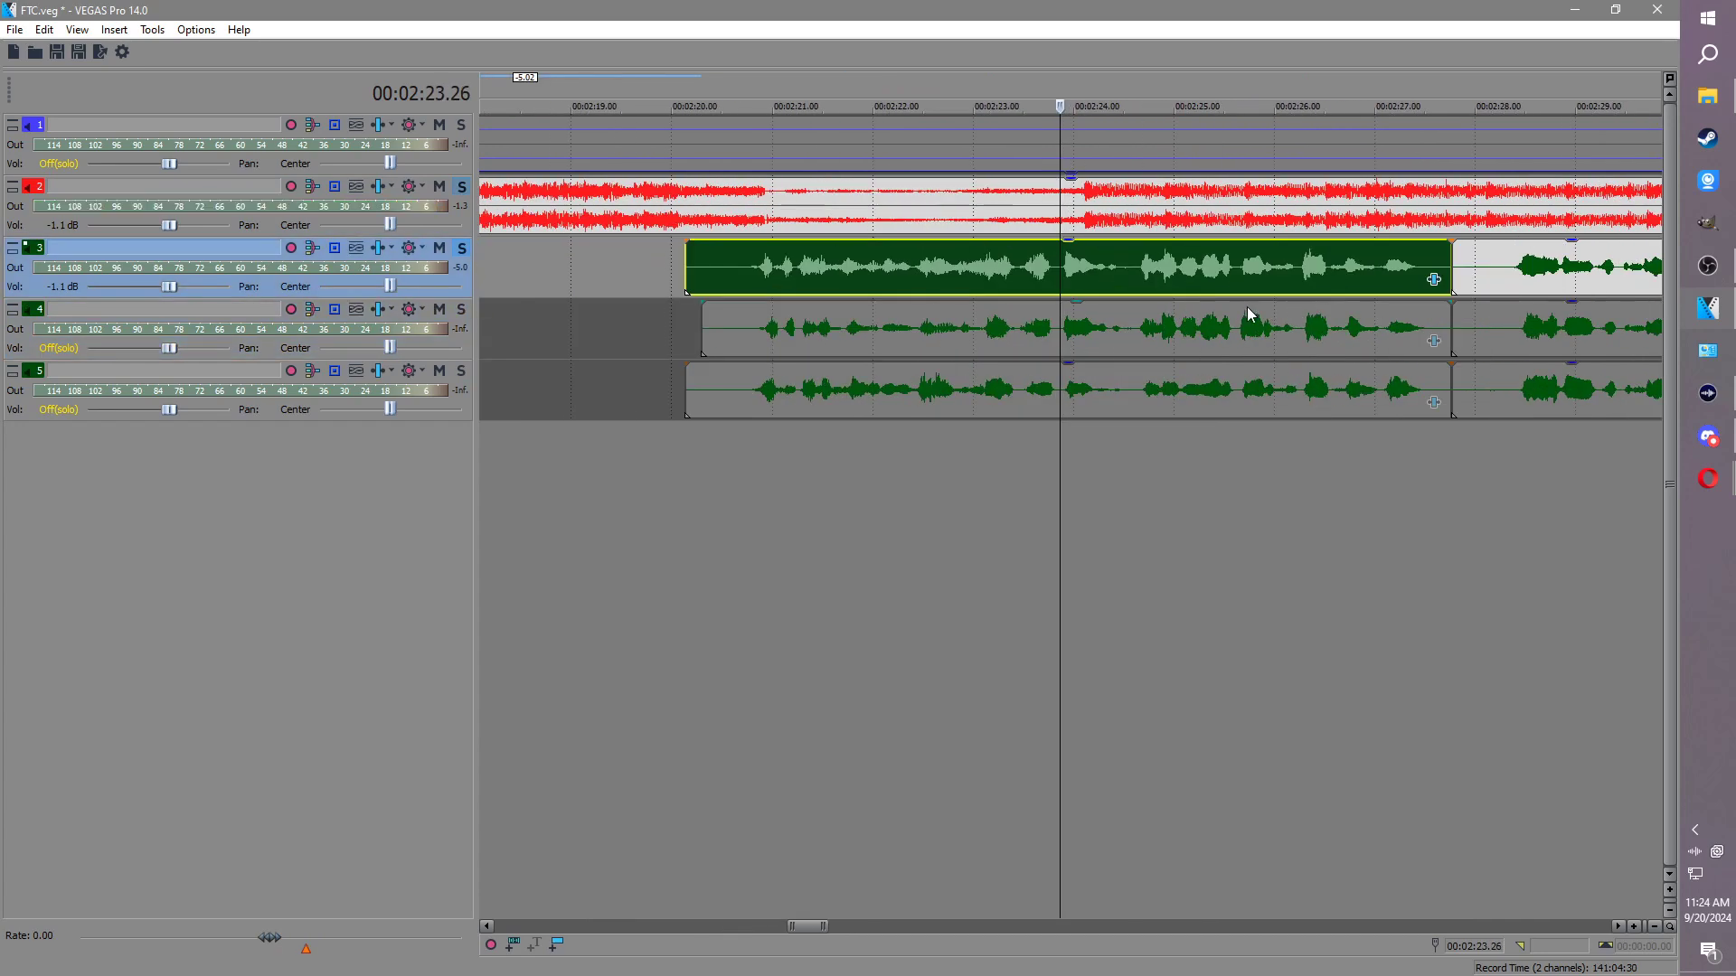
pyautogui.click(1433, 280)
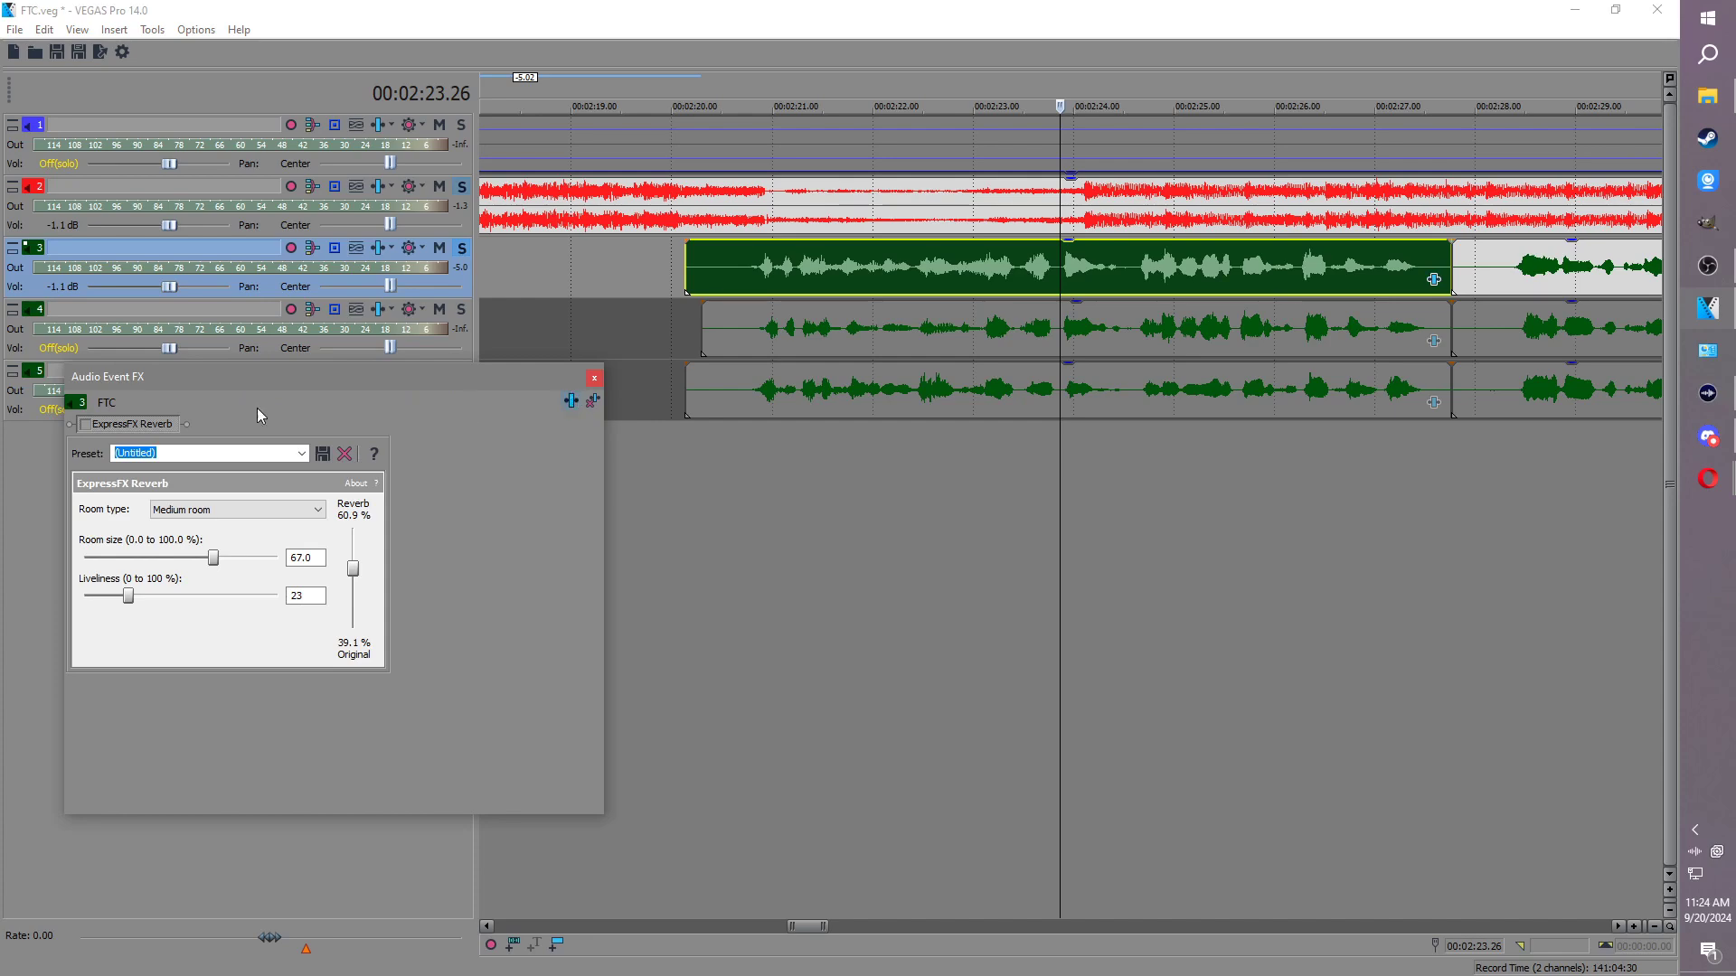
pyautogui.click(570, 400)
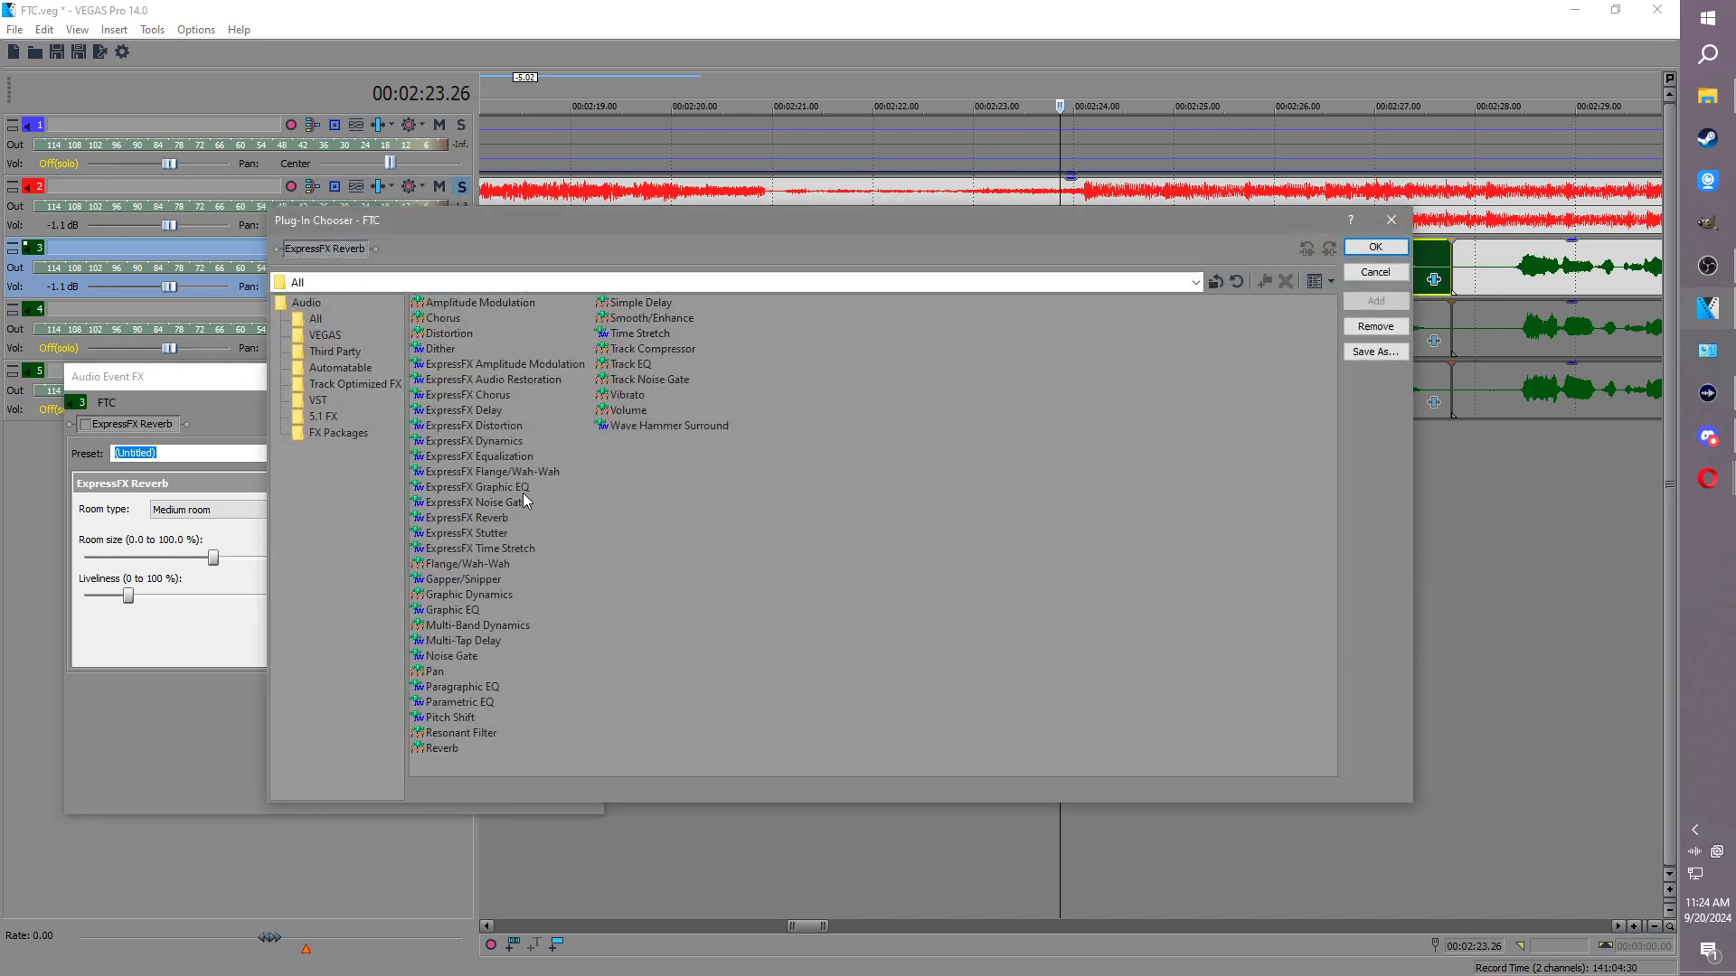
pyautogui.doubleClick(496, 457)
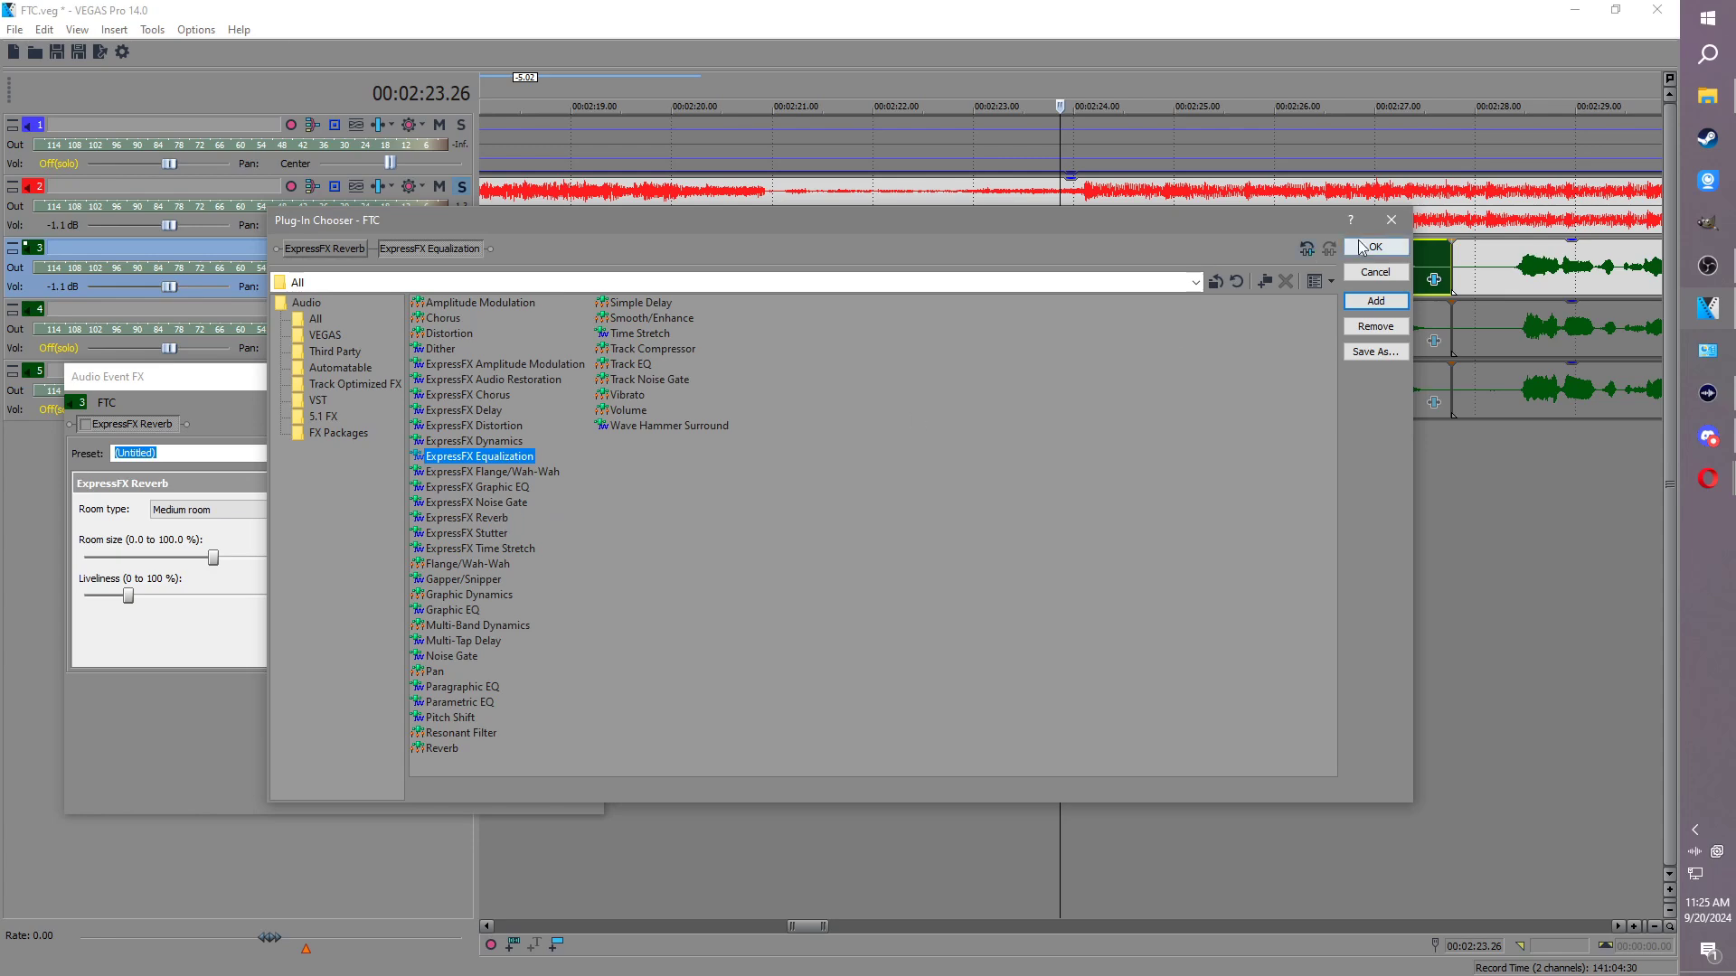
pyautogui.click(1390, 226)
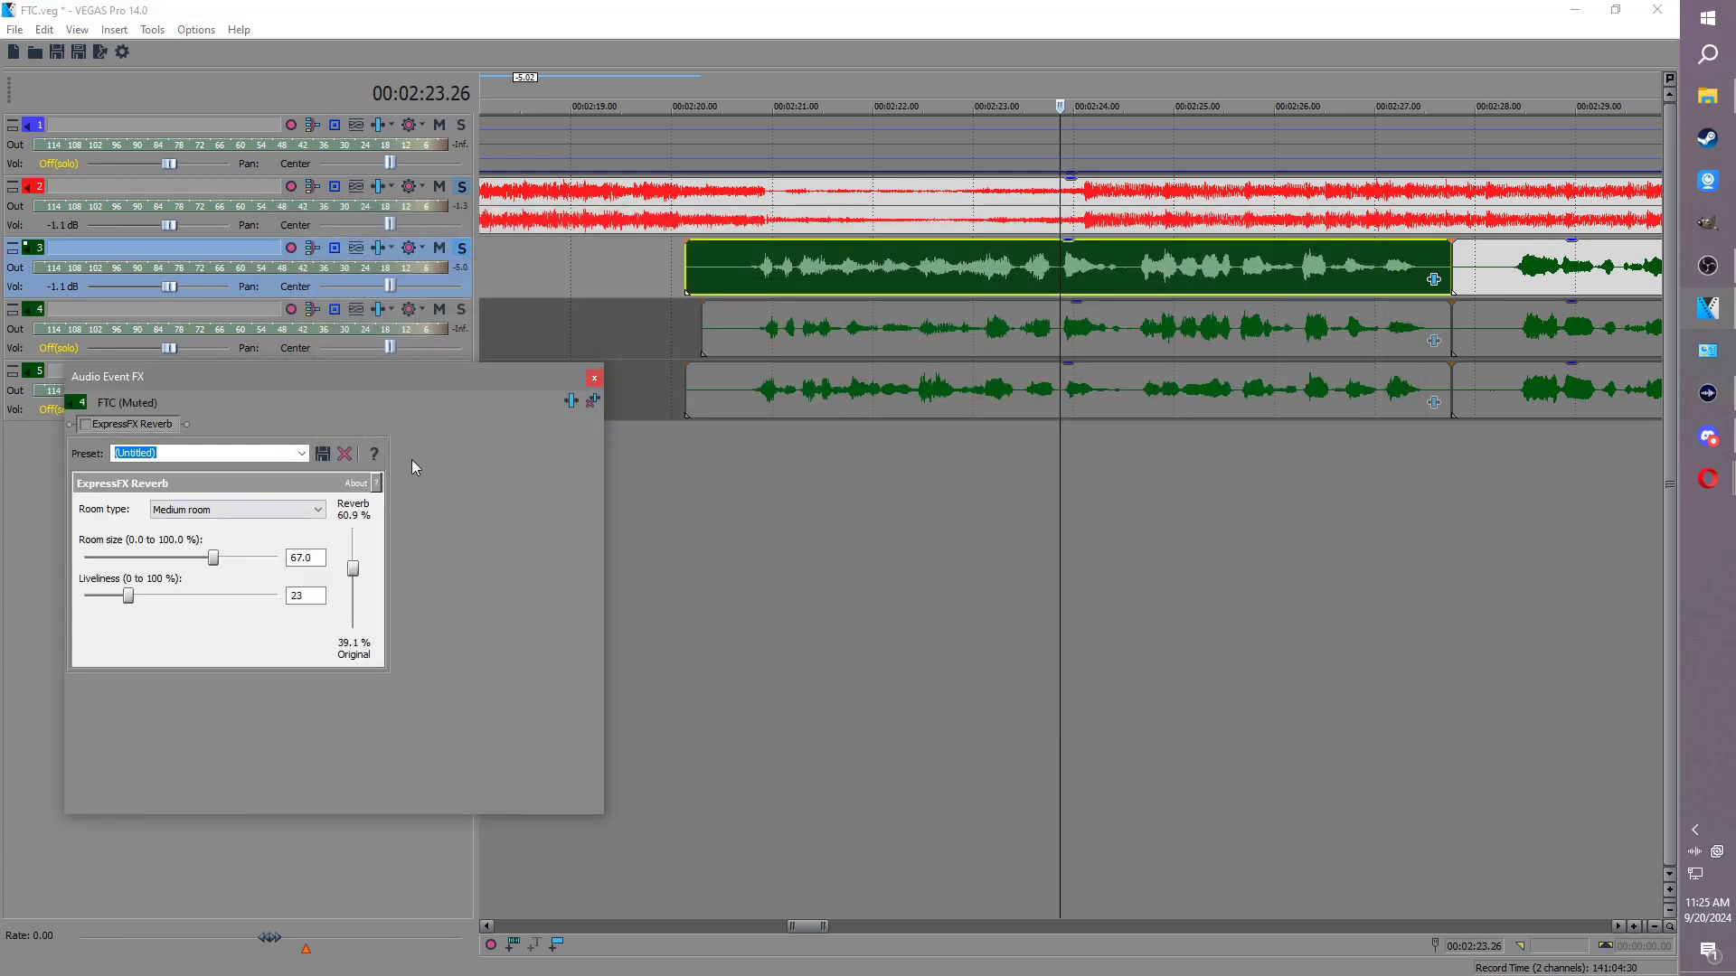
# Step: Add the ExpressFX Equalization effect to the track 4 and track 5 clips that start at about 2:20
pyautogui.click(571, 401)
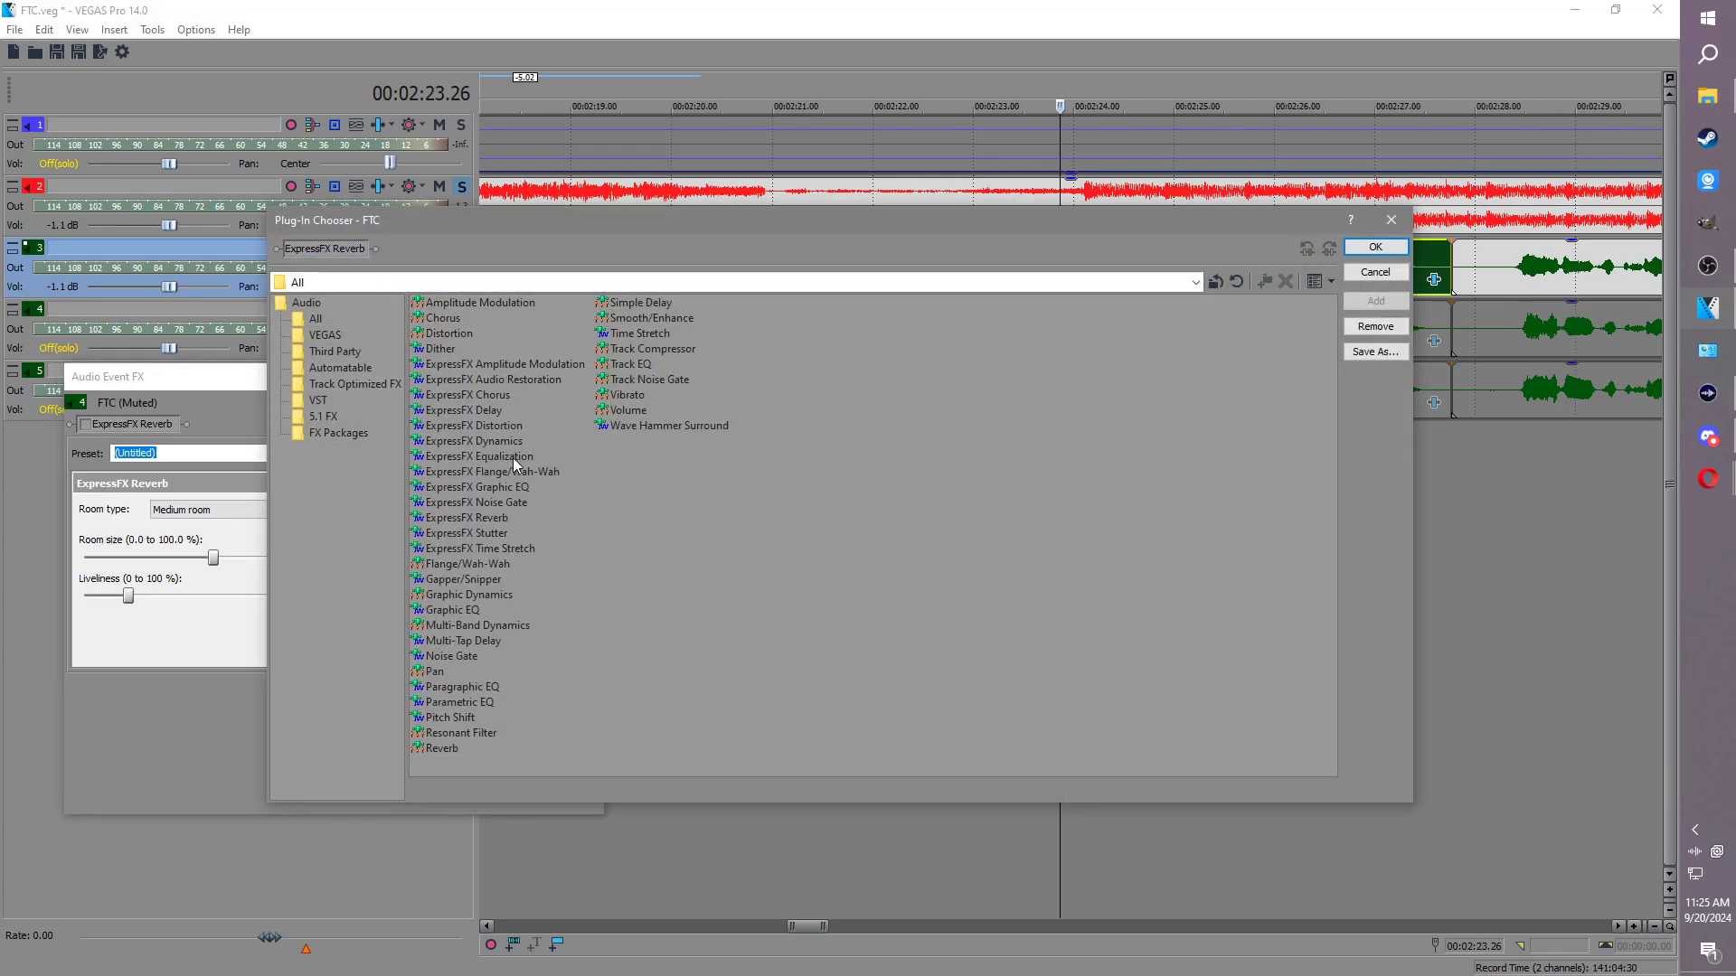
pyautogui.doubleClick(513, 457)
pyautogui.click(1375, 246)
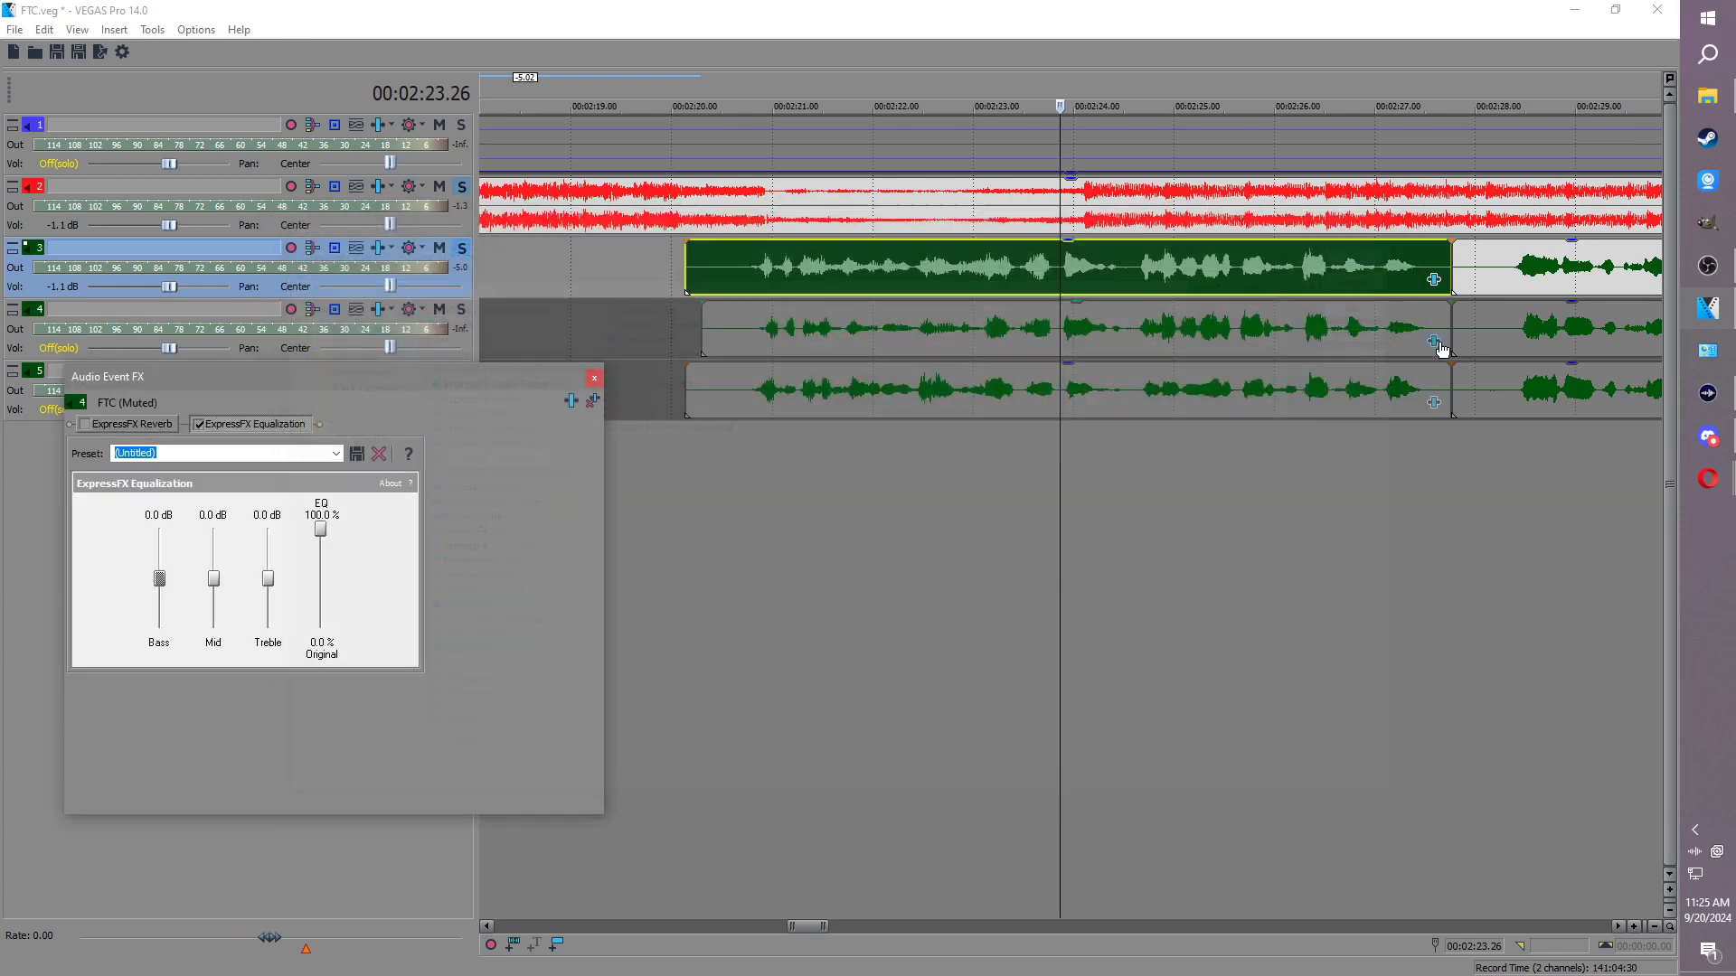
pyautogui.click(1432, 404)
pyautogui.click(571, 401)
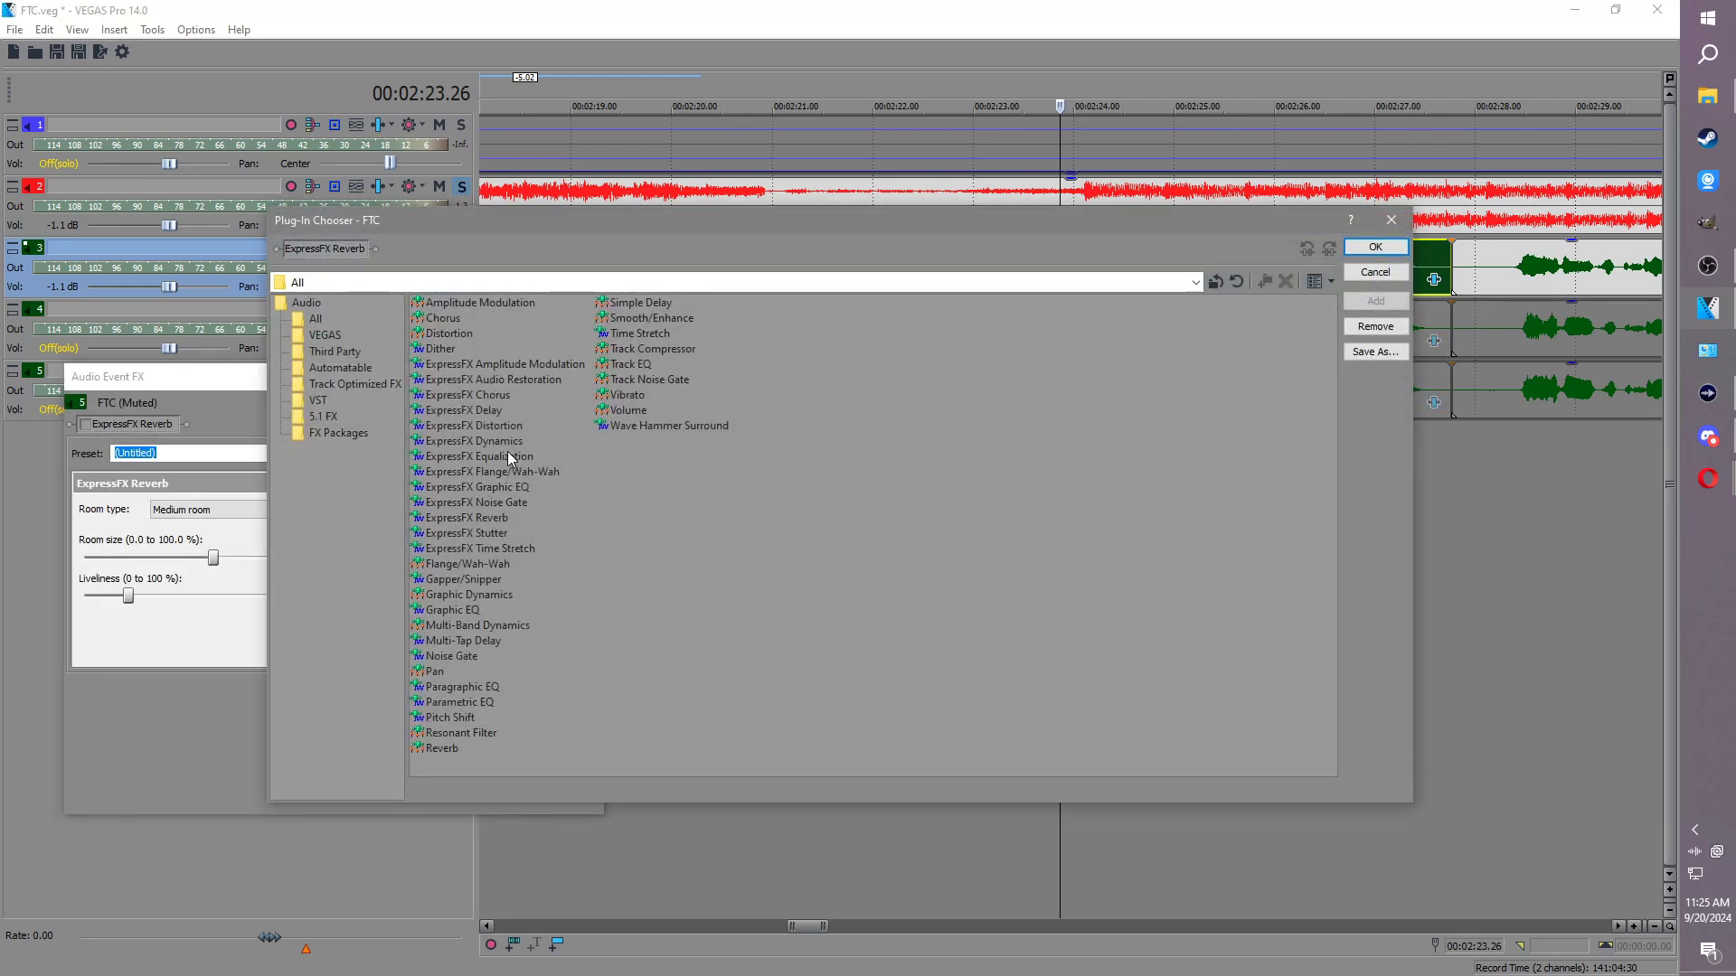
pyautogui.doubleClick(506, 456)
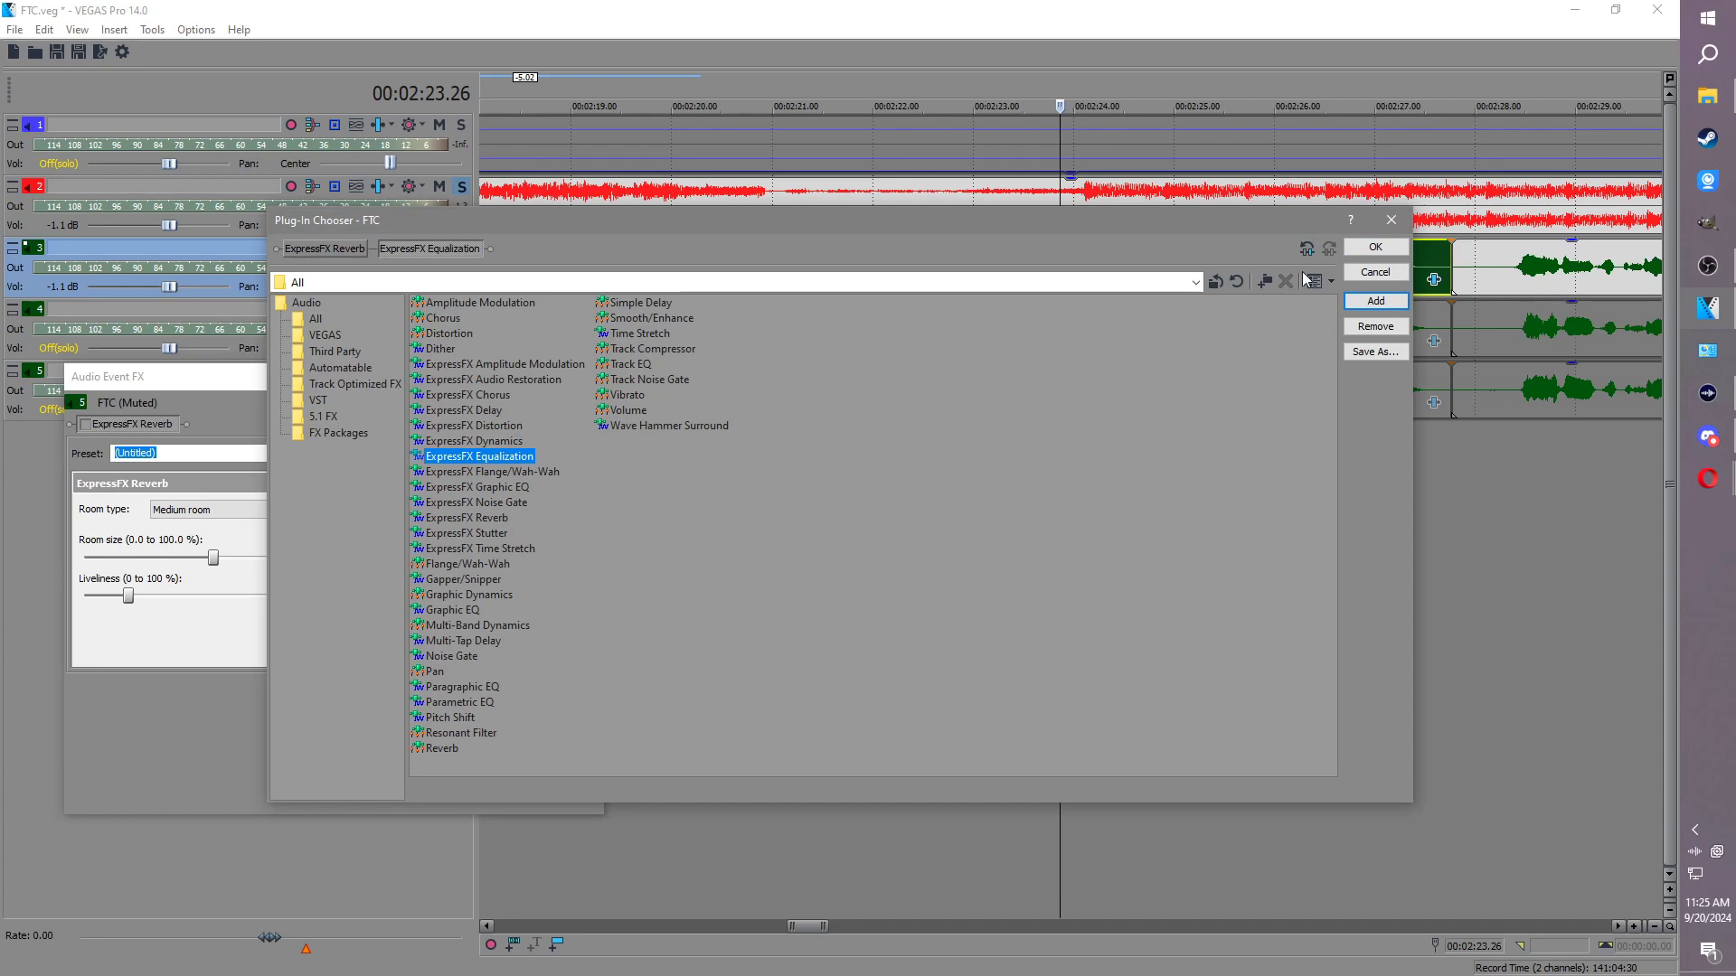
pyautogui.click(1375, 246)
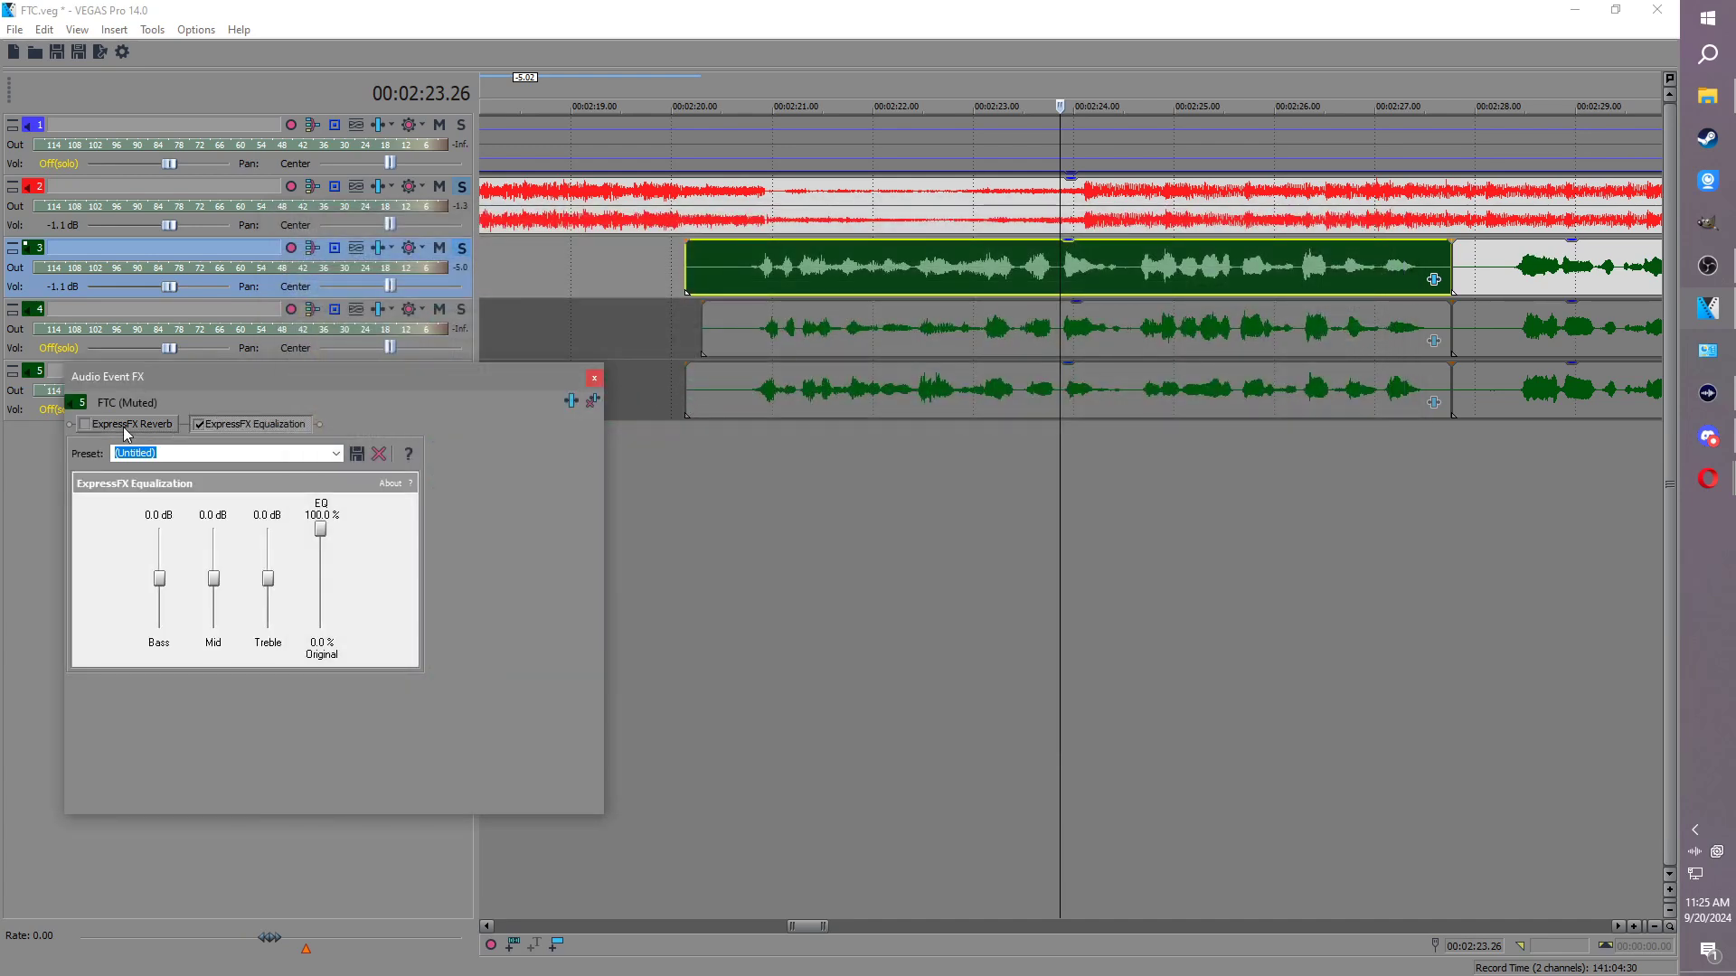
pyautogui.click(84, 424)
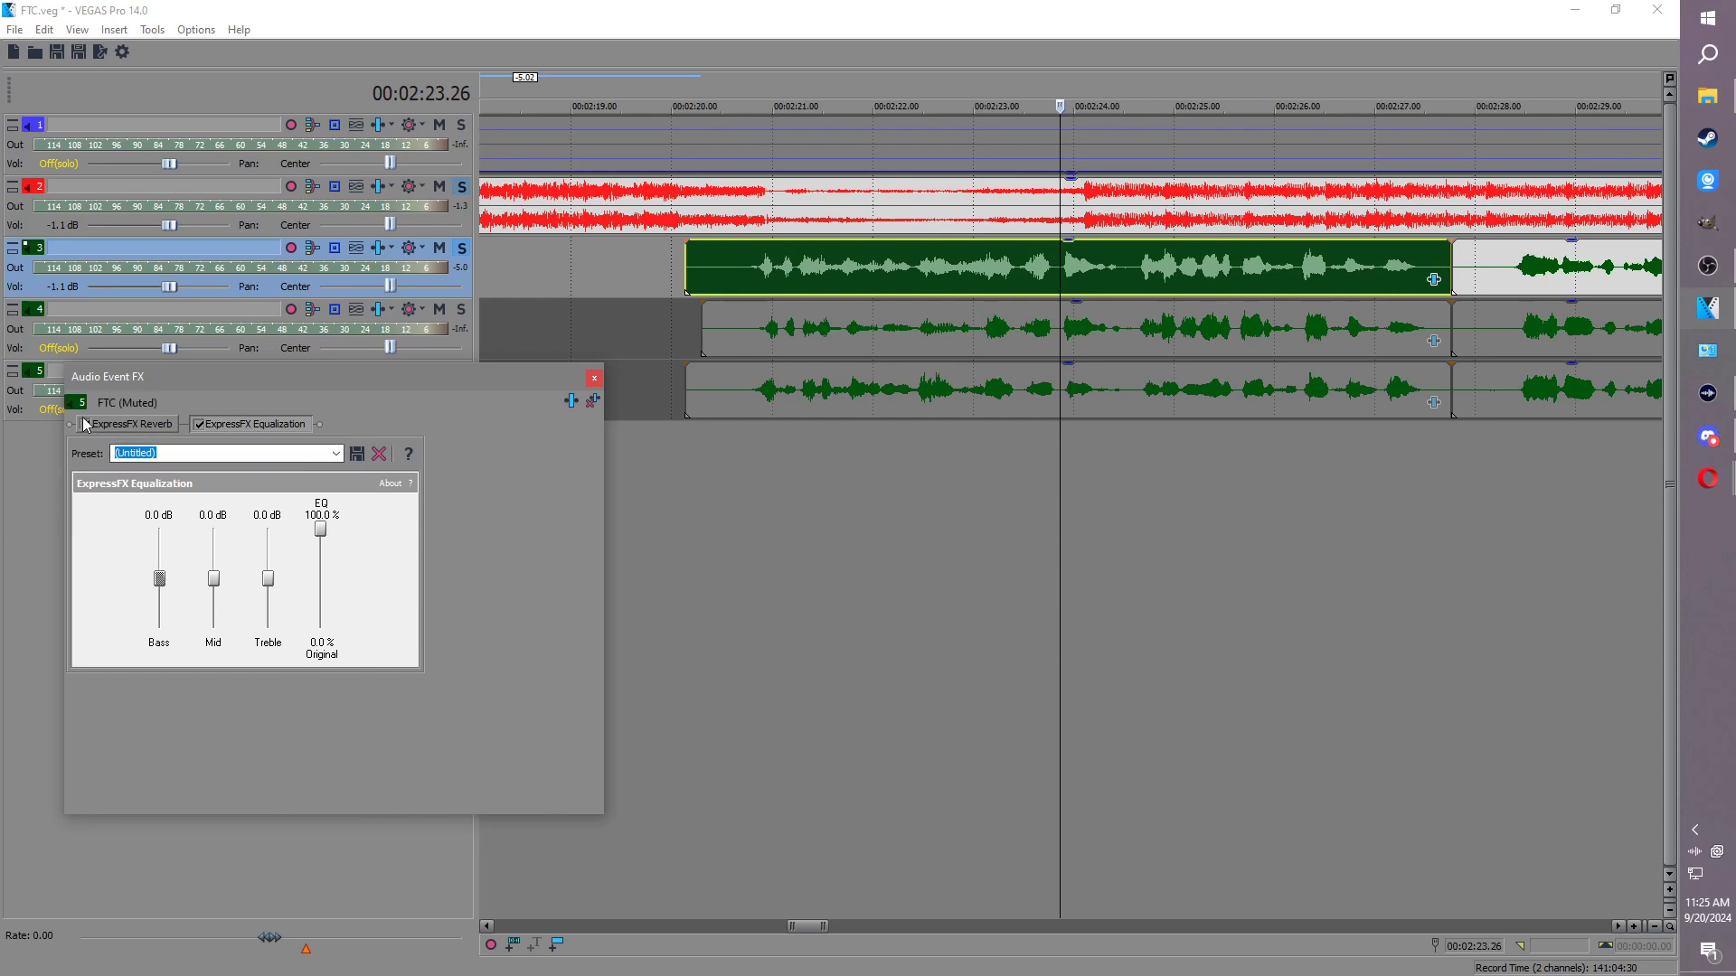
pyautogui.click(594, 378)
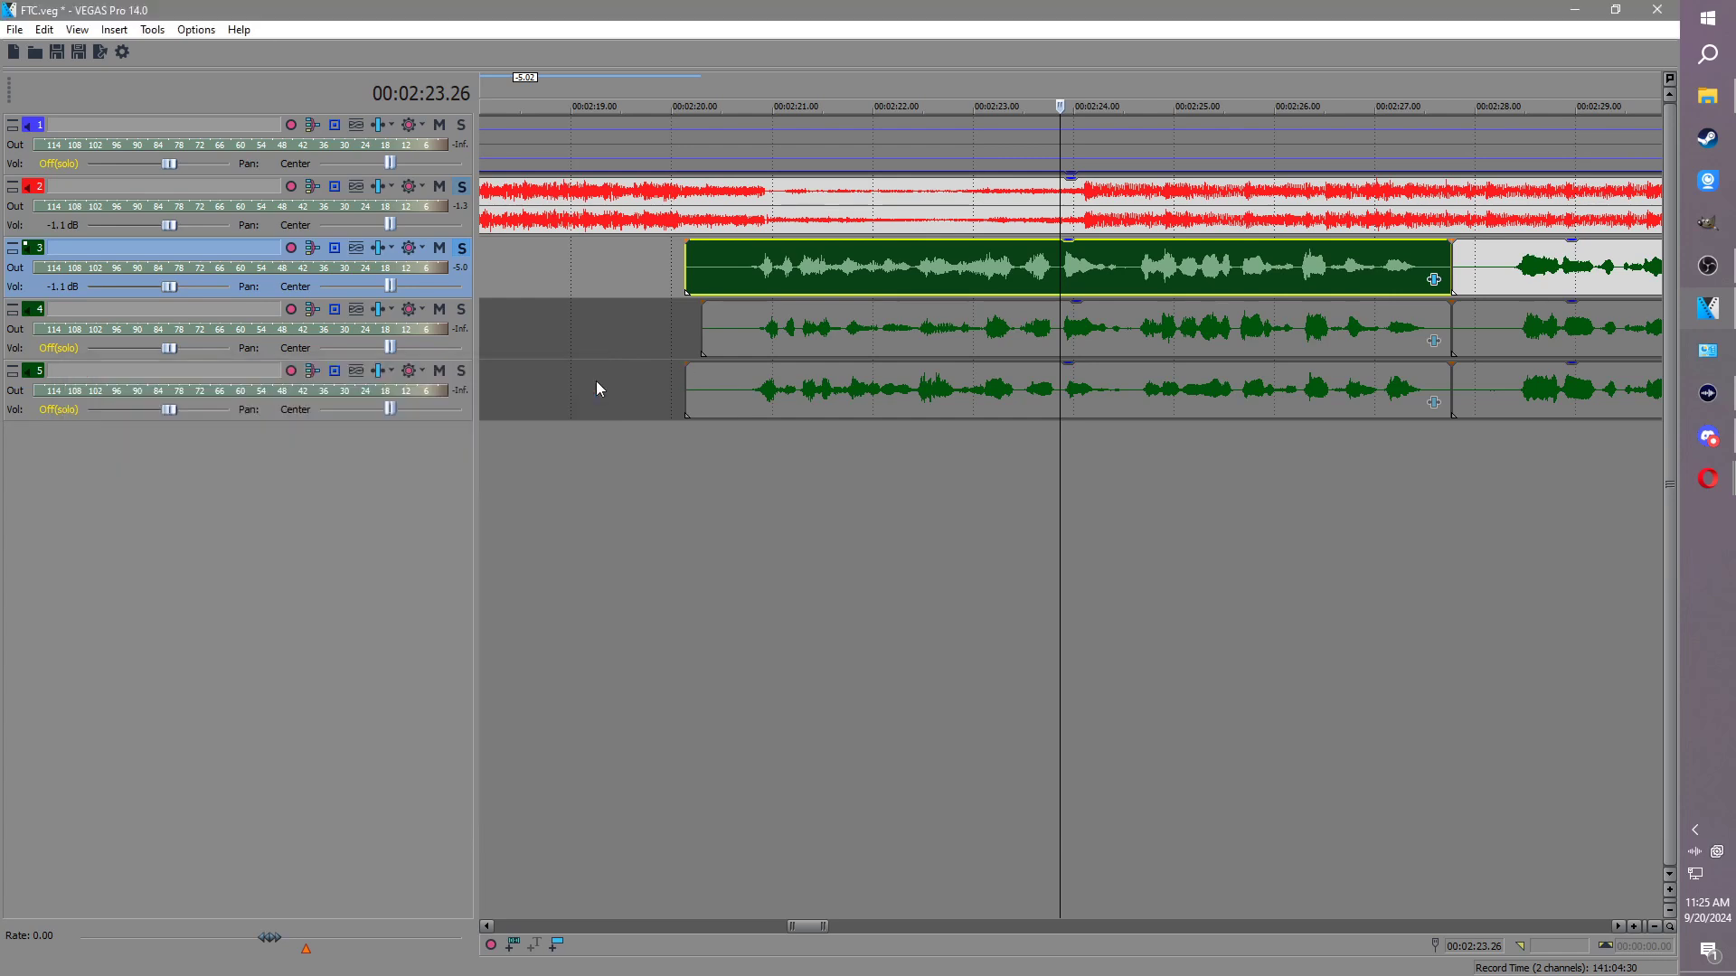
# Step: Play the track 3 clip with the music from just before 2:21 to about 2:27
pyautogui.click(746, 219)
pyautogui.press('space')
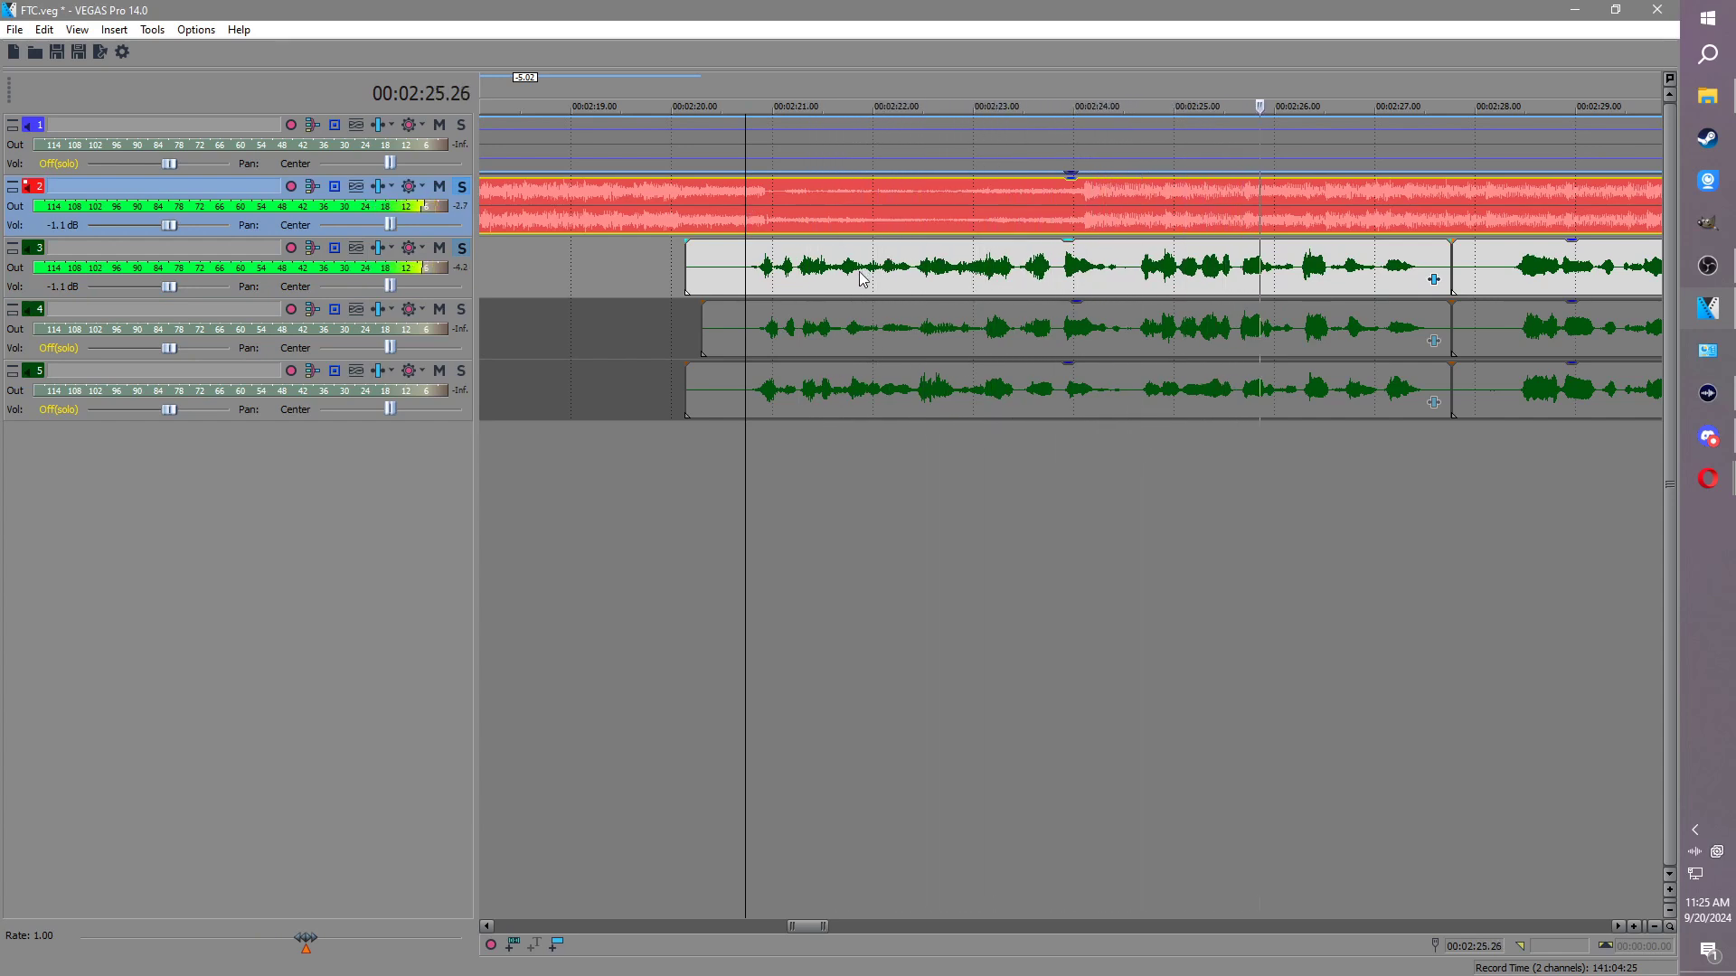
pyautogui.press('space')
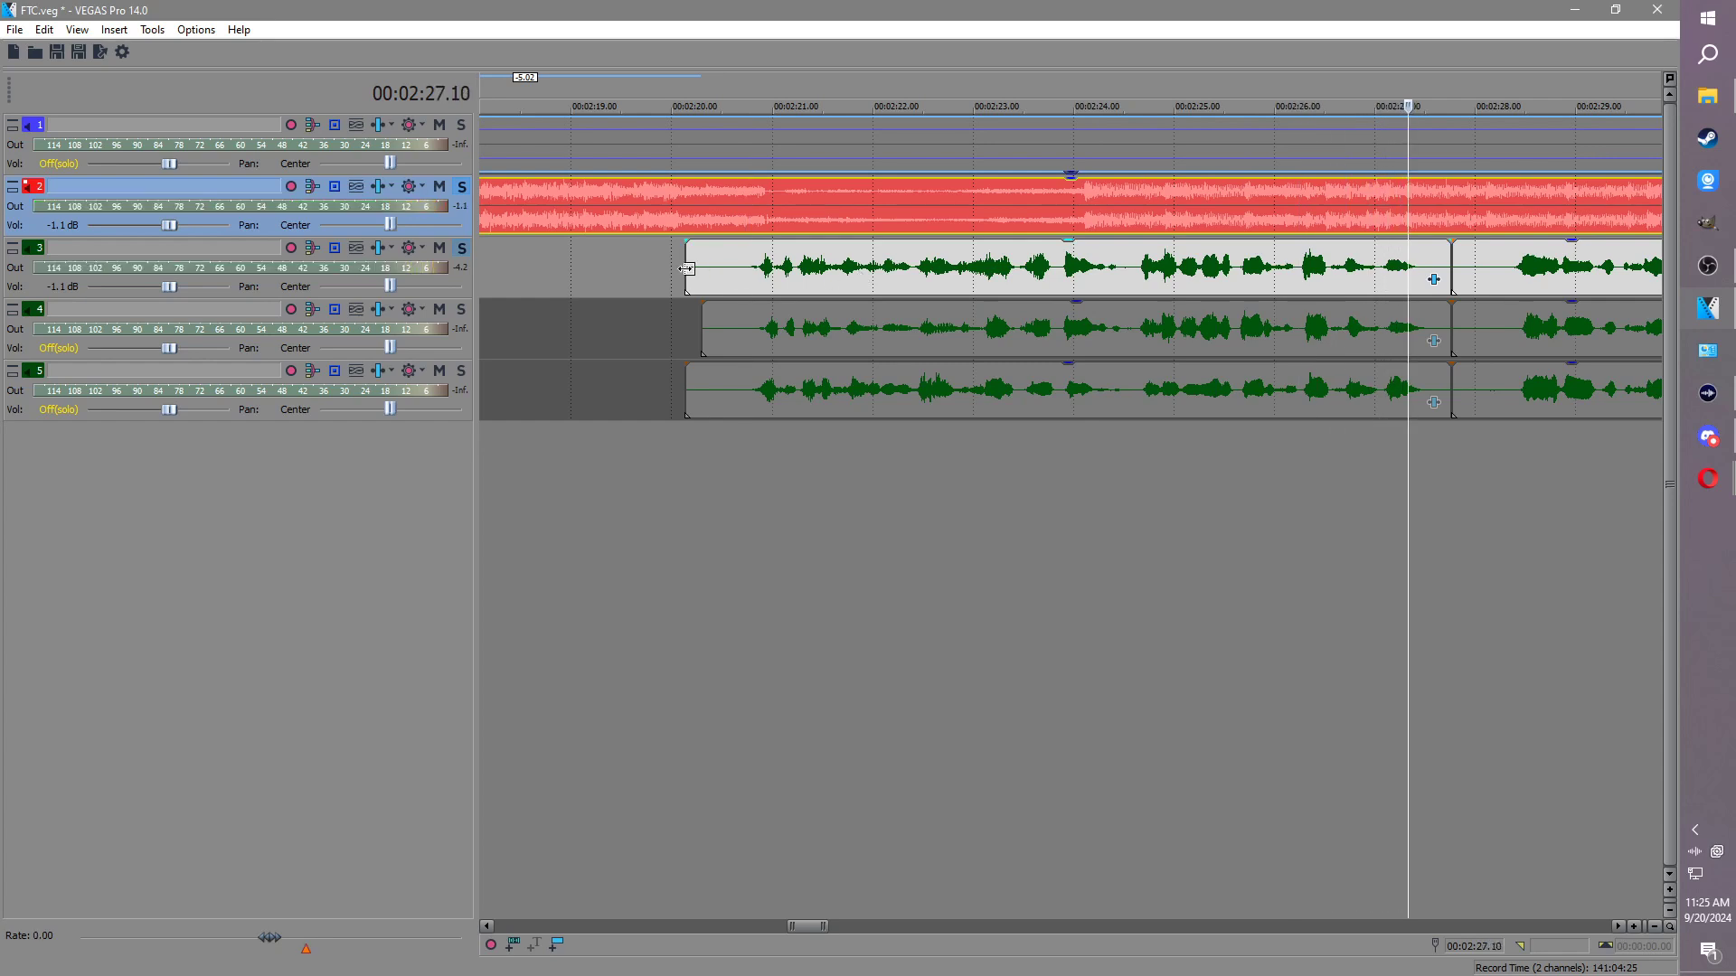
# Step: Trim the track 3 clip's start to just before 2:21 and give it an S-shaped fade-in ending at about 2:22.5
pyautogui.moveTo(687, 267); pyautogui.dragTo(928, 242)
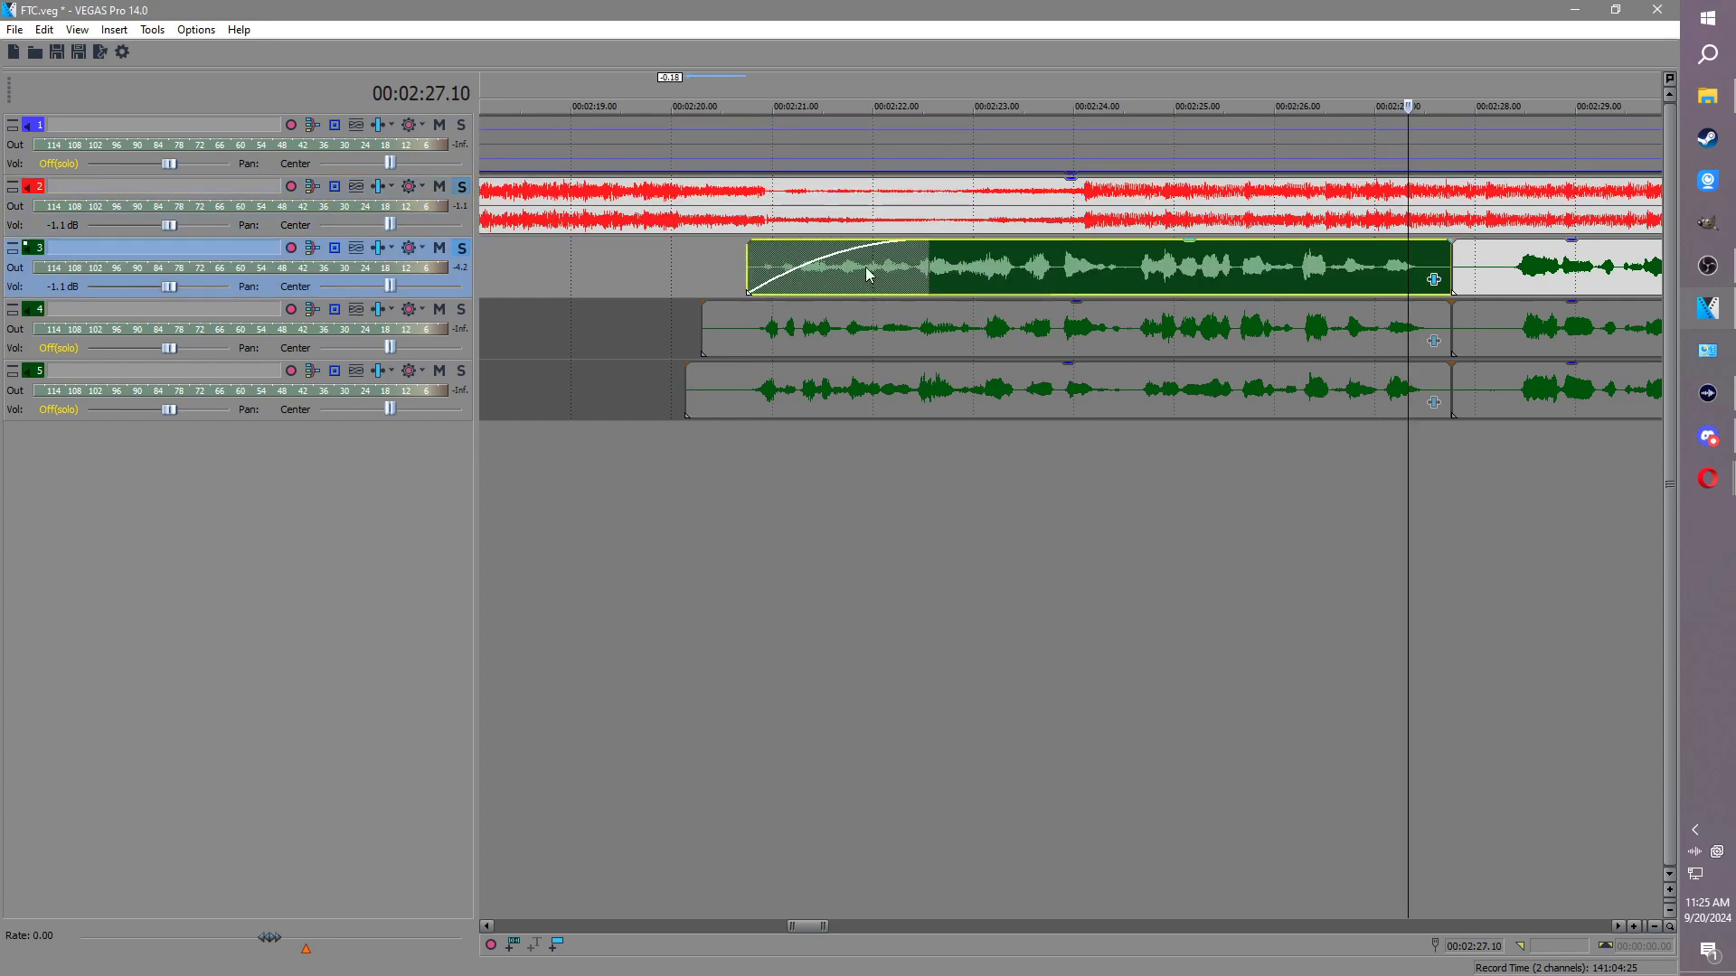
pyautogui.rightClick(927, 264)
pyautogui.moveTo(923, 282)
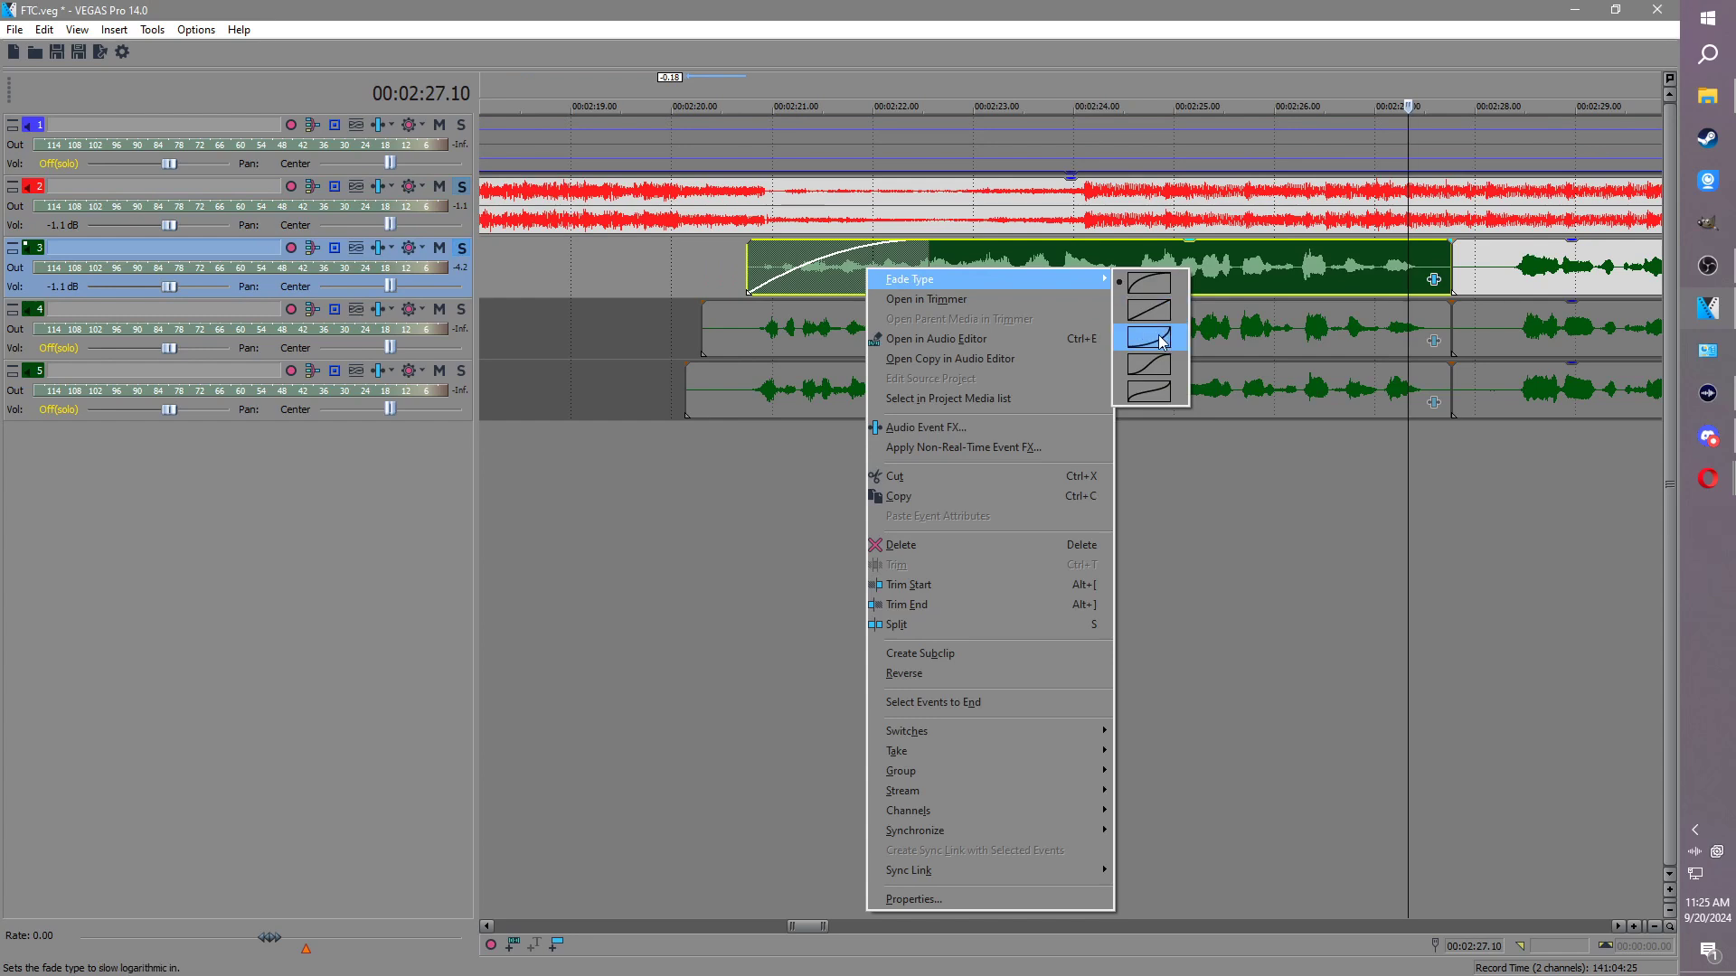
pyautogui.click(1164, 369)
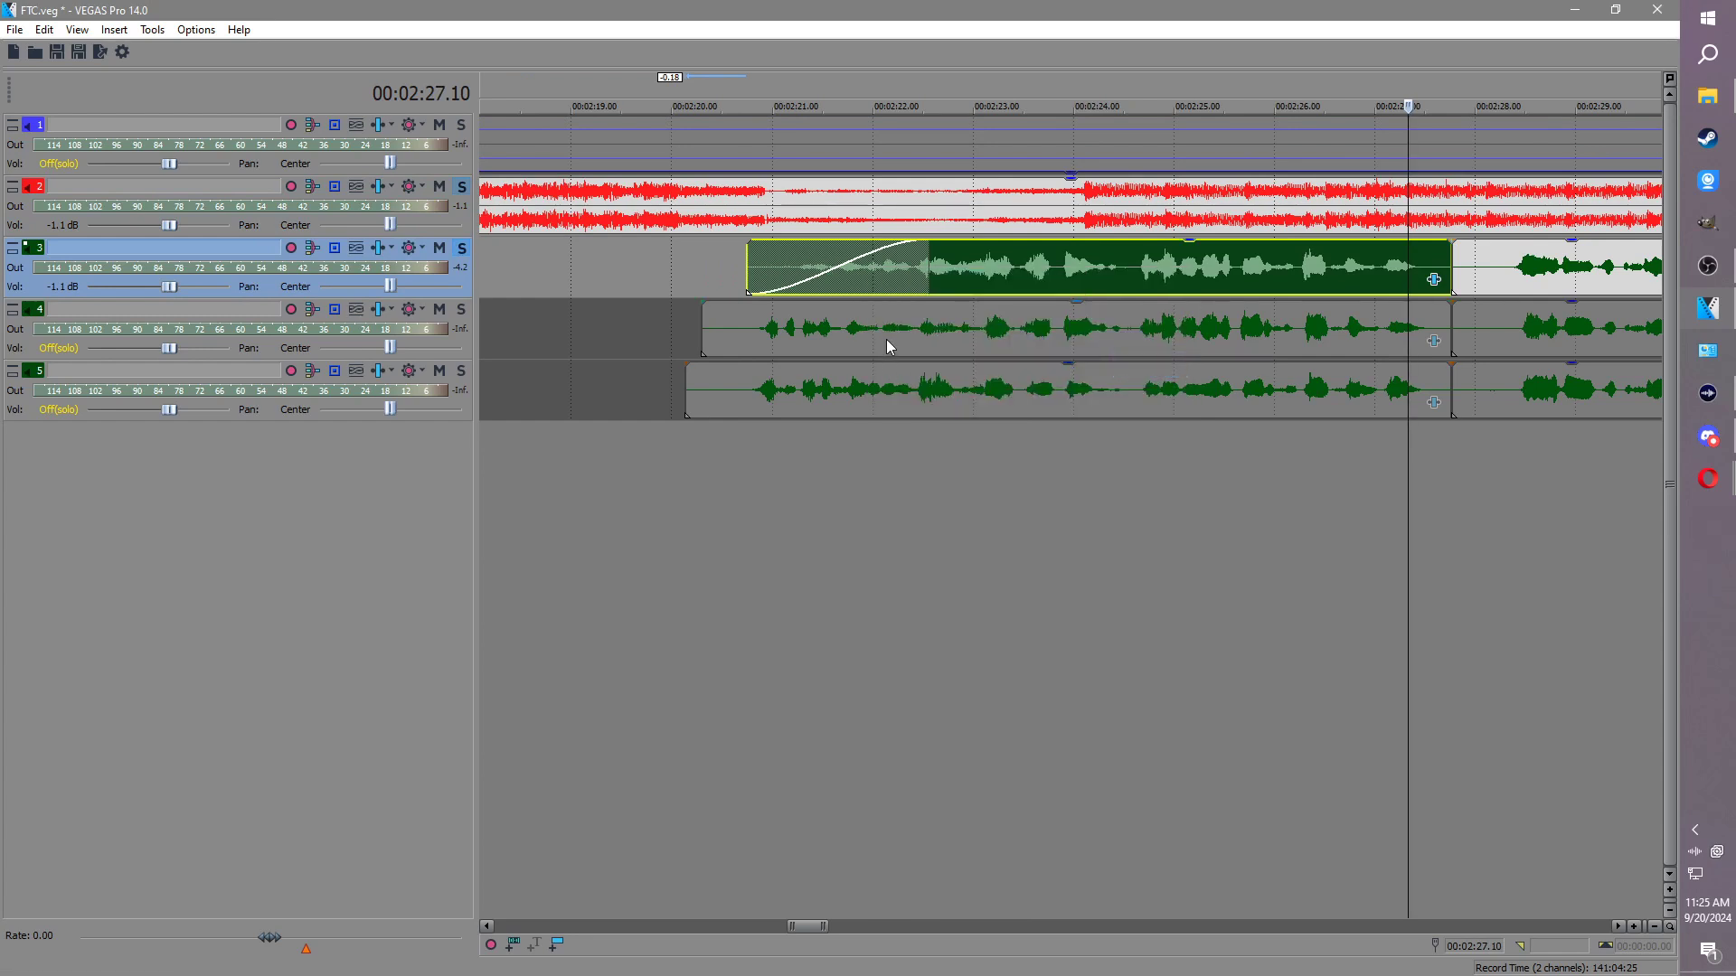
# Step: Add ExpressFX Equalization to the track 3 clip with bass -3.7 dB, mid 4.7 dB and treble 4.5 dB, and play it
pyautogui.click(1434, 280)
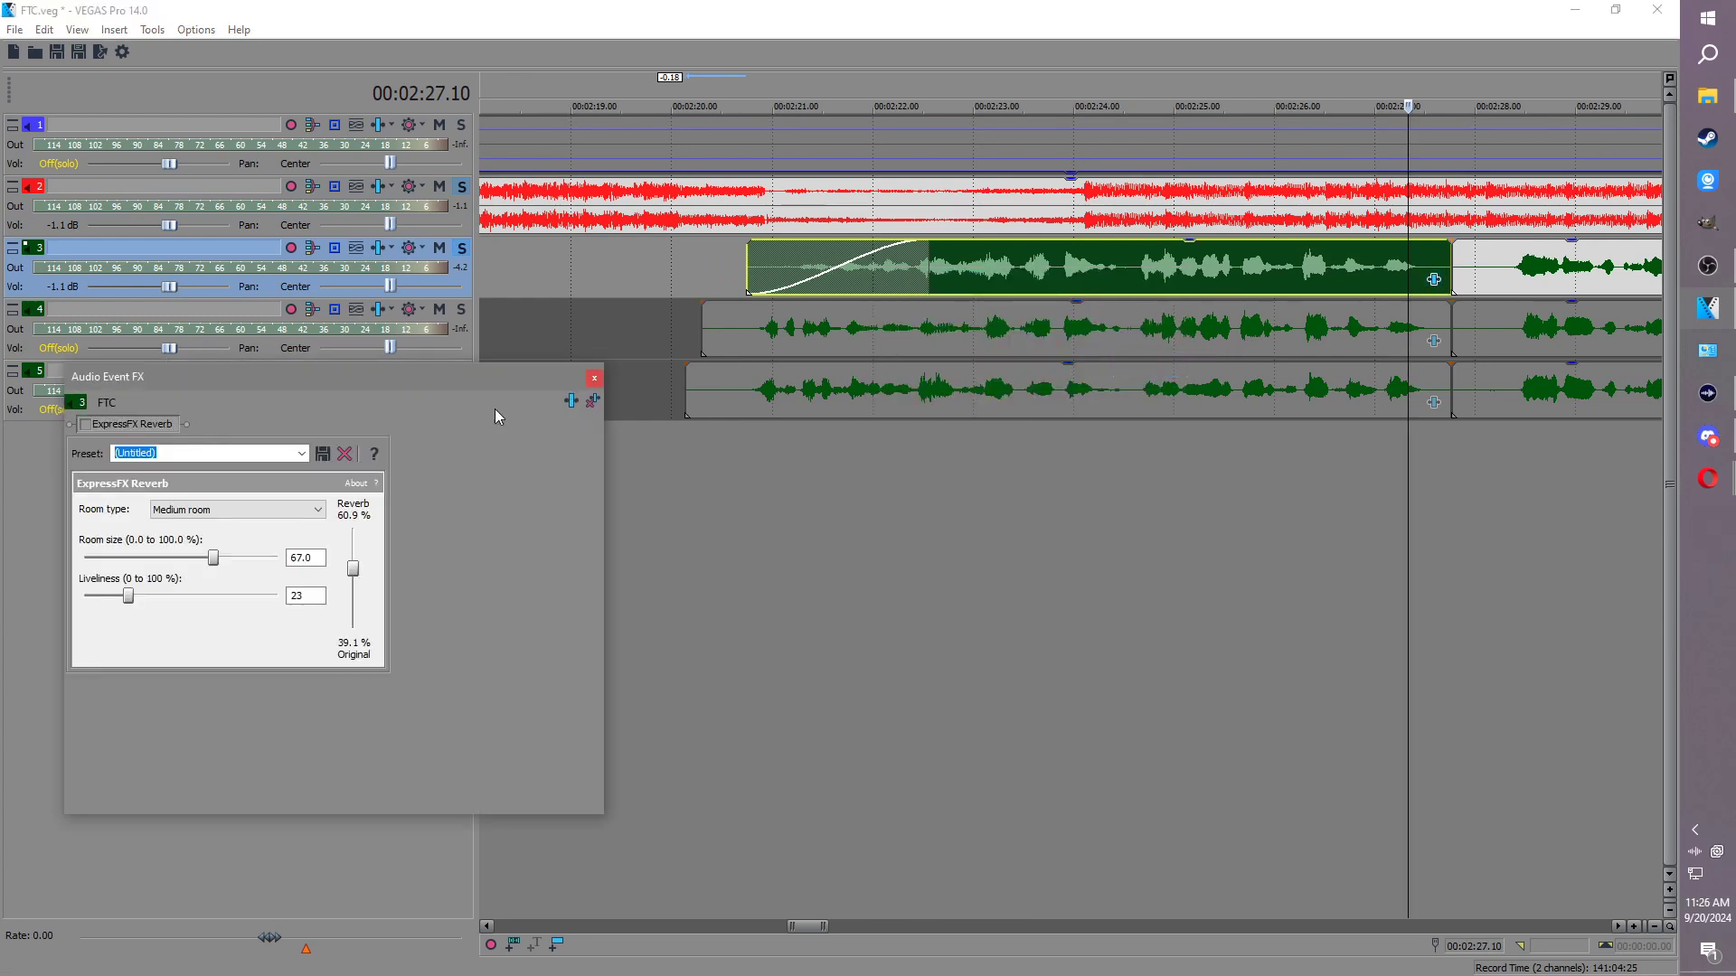
pyautogui.click(568, 400)
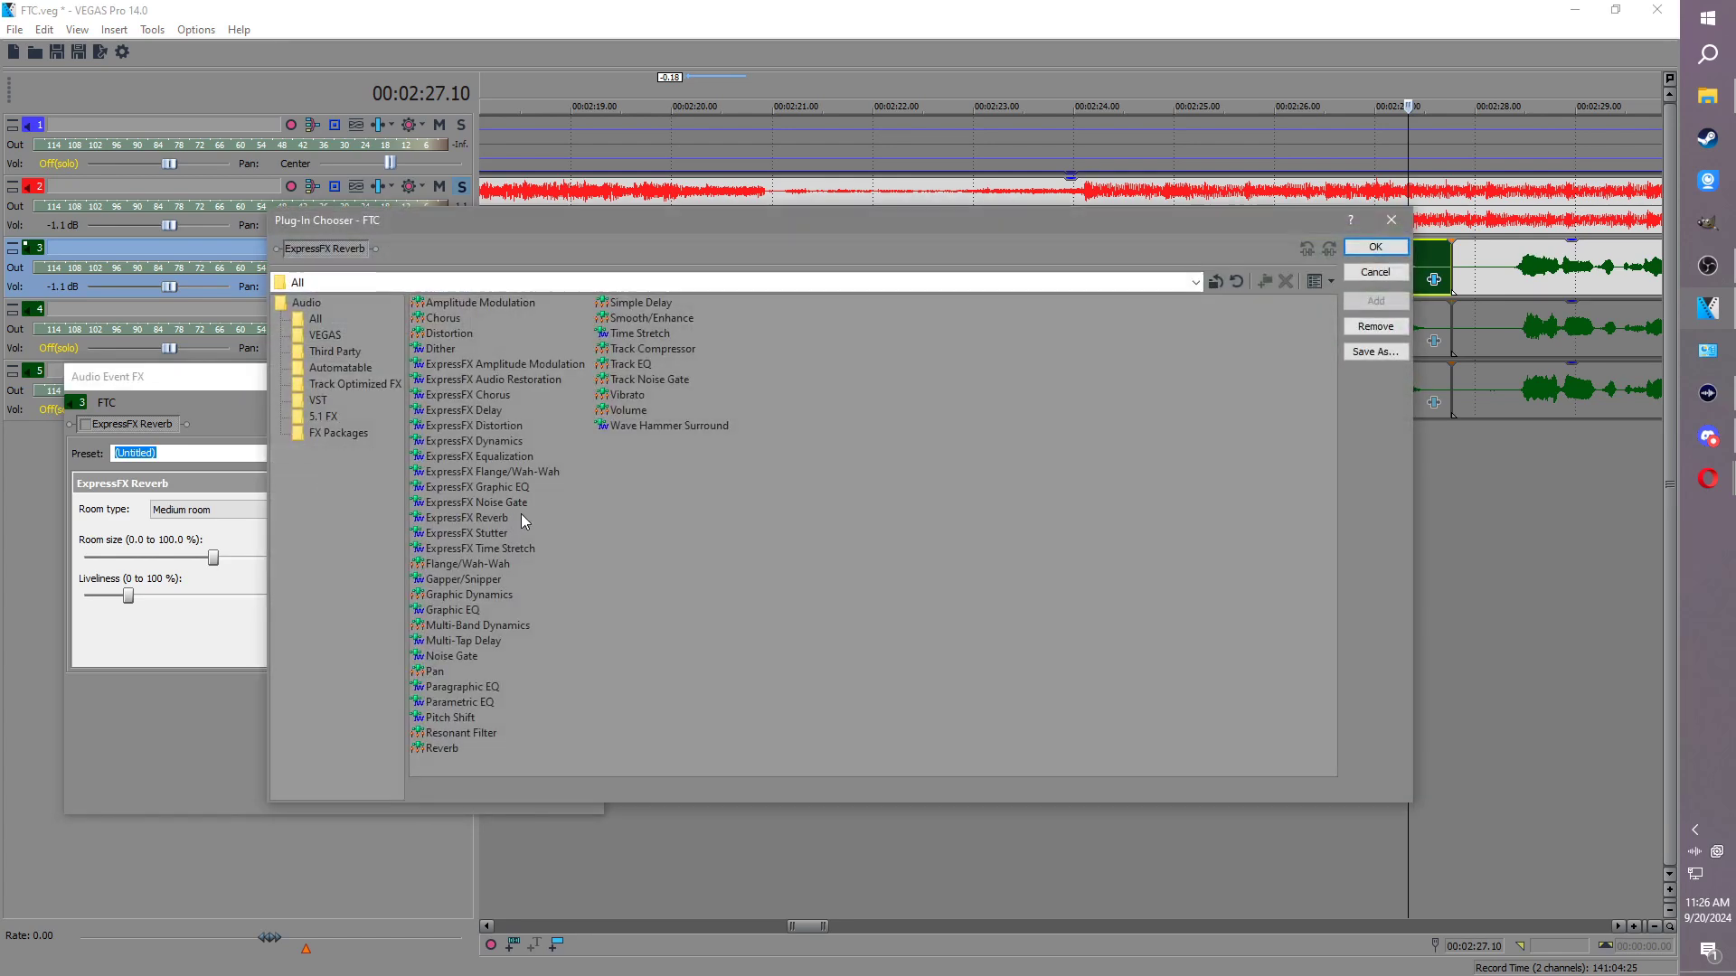
pyautogui.doubleClick(503, 459)
pyautogui.click(1375, 247)
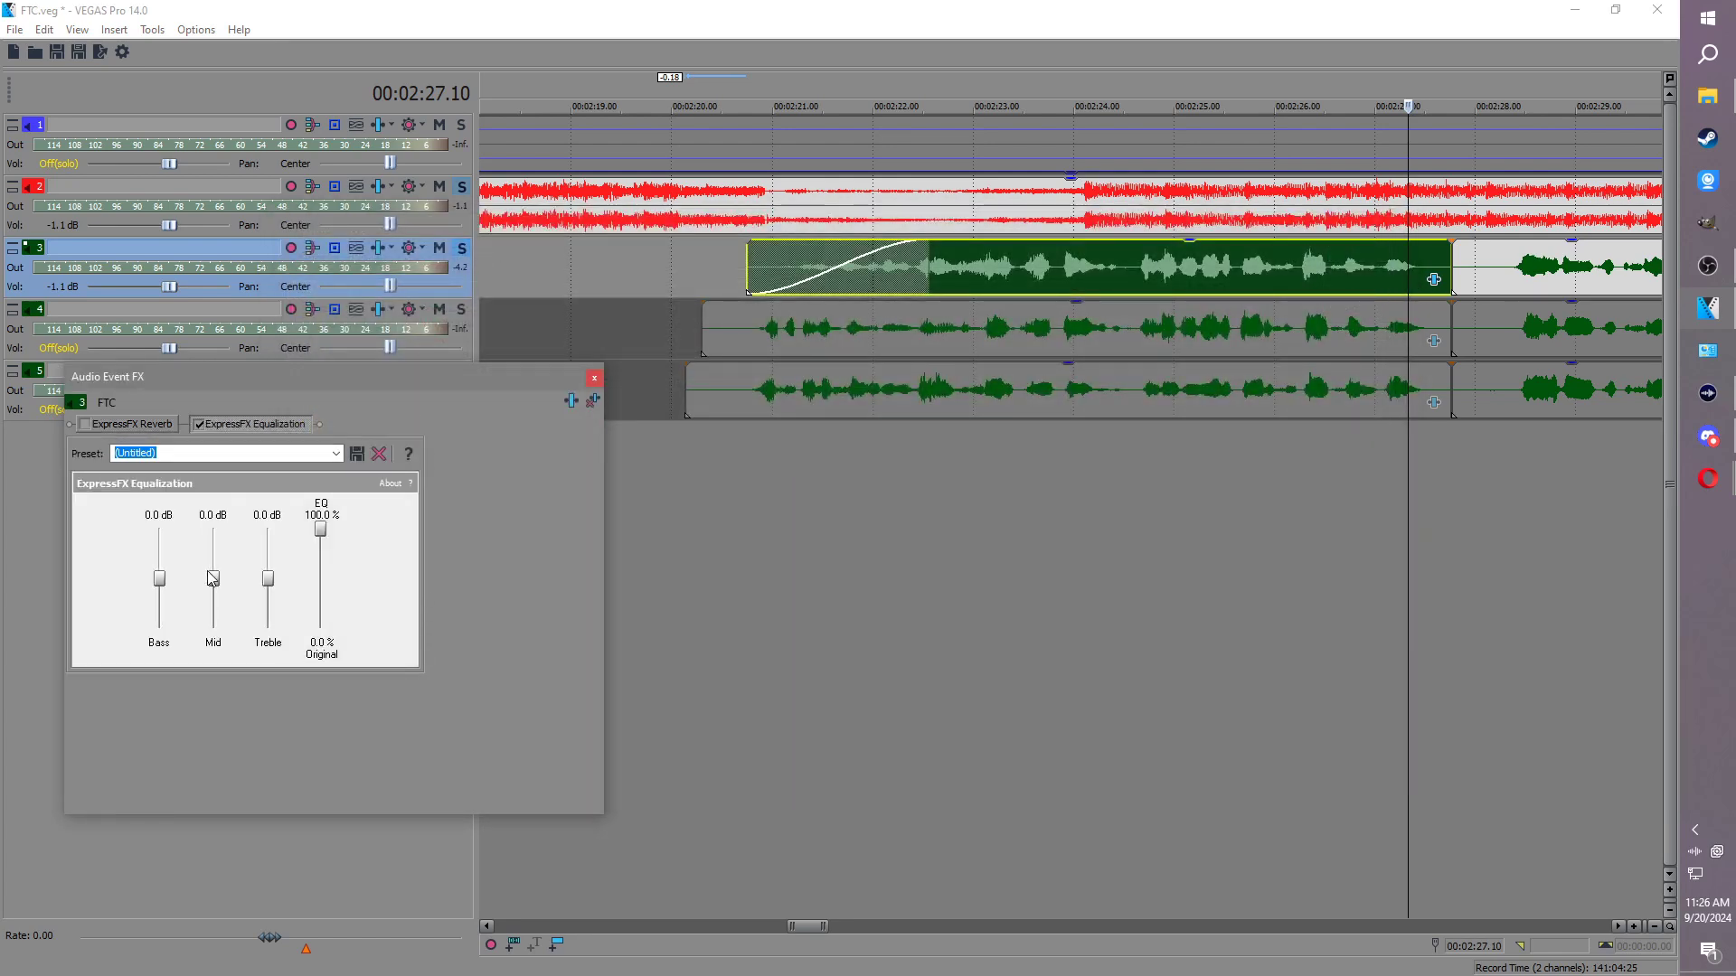
pyautogui.moveTo(214, 578); pyautogui.dragTo(215, 554)
pyautogui.click(762, 271)
pyautogui.press('space')
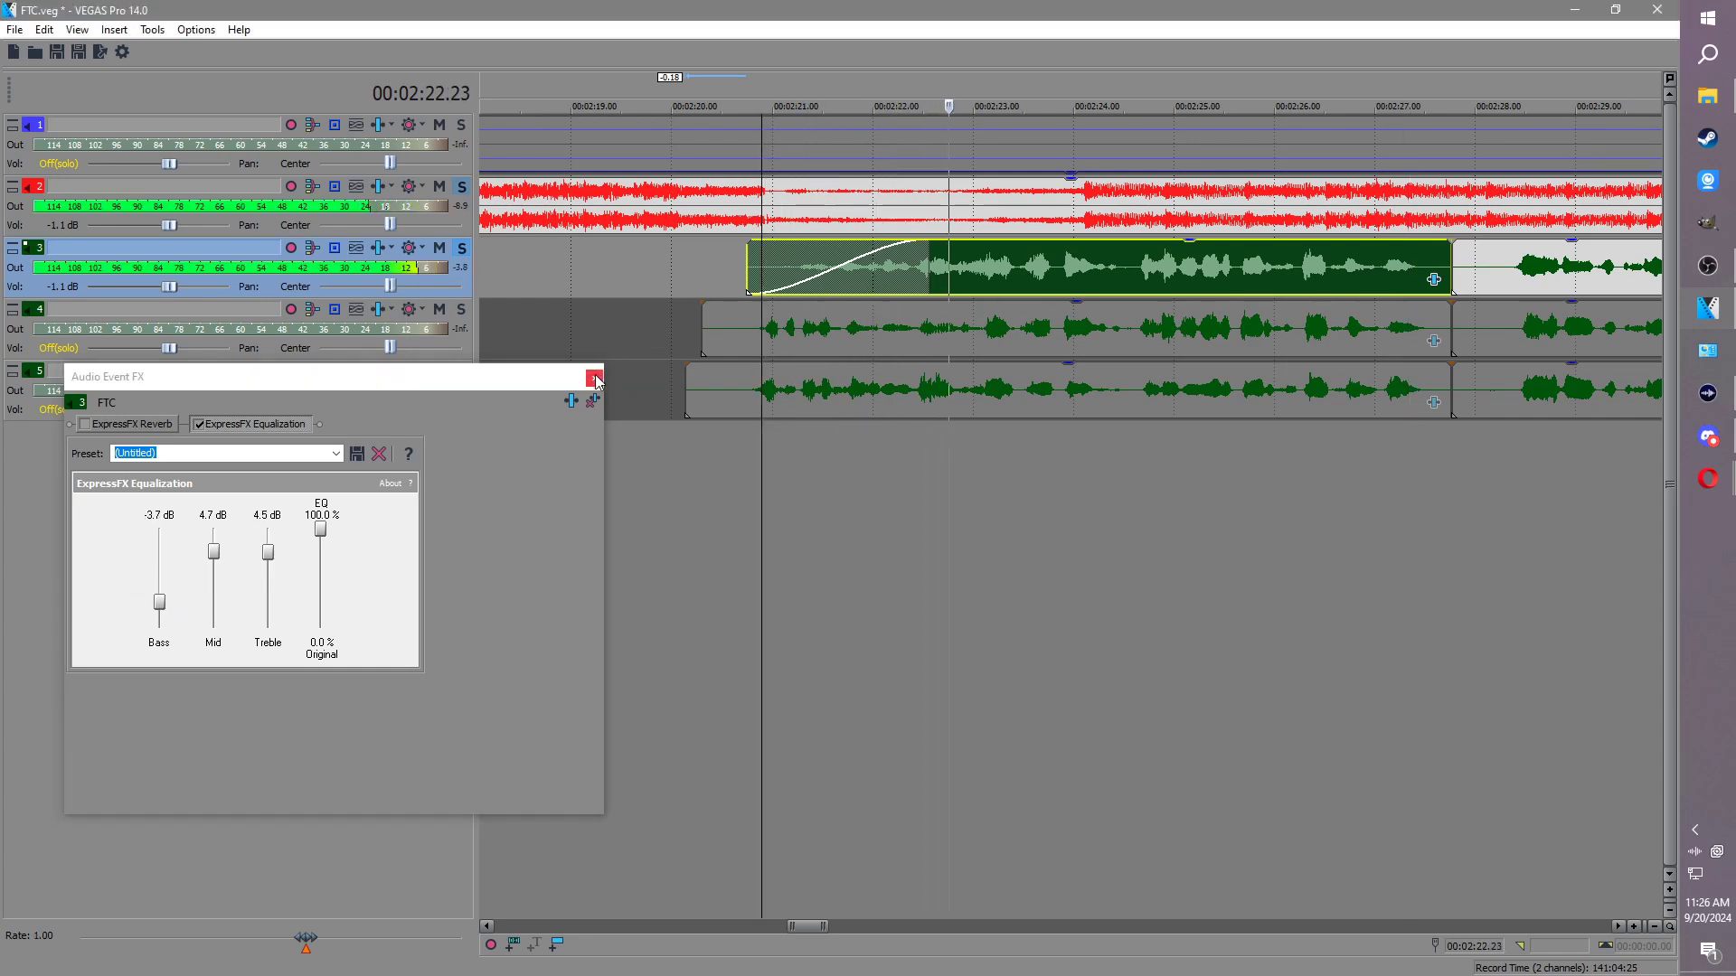
# Step: Lower the track 3 clip's gain to about -1.3 dB and solo track 4 in place of track 3
pyautogui.click(594, 378)
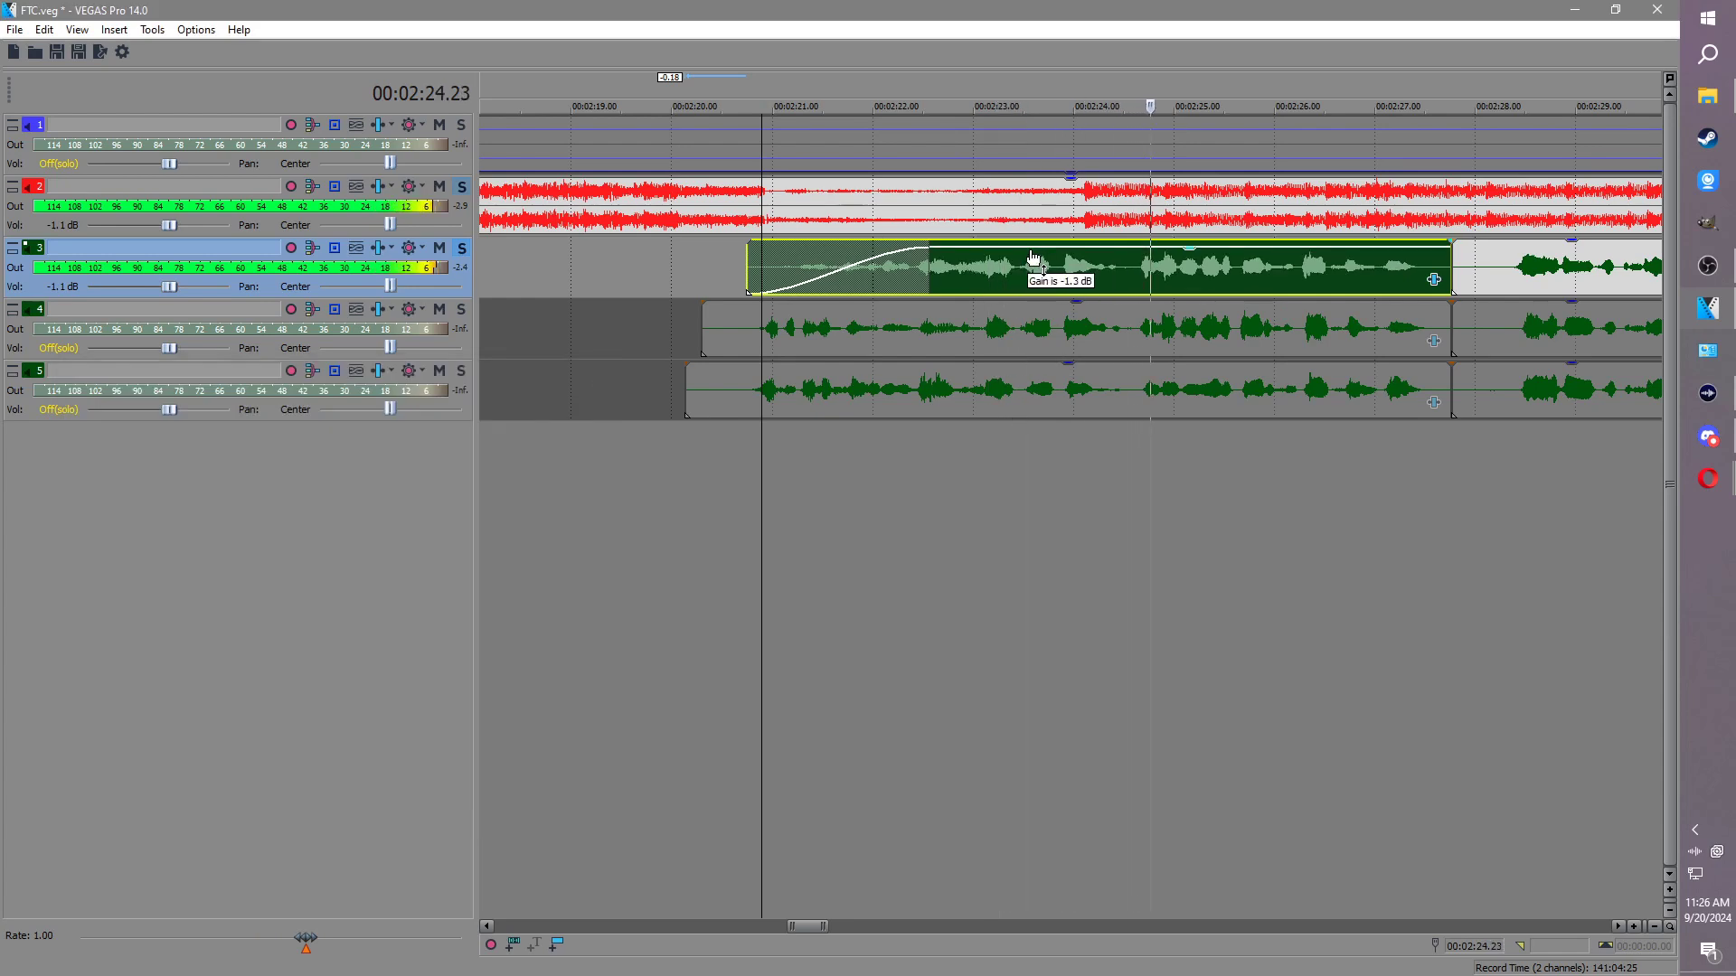
pyautogui.press('Return')
pyautogui.click(462, 249)
pyautogui.click(462, 310)
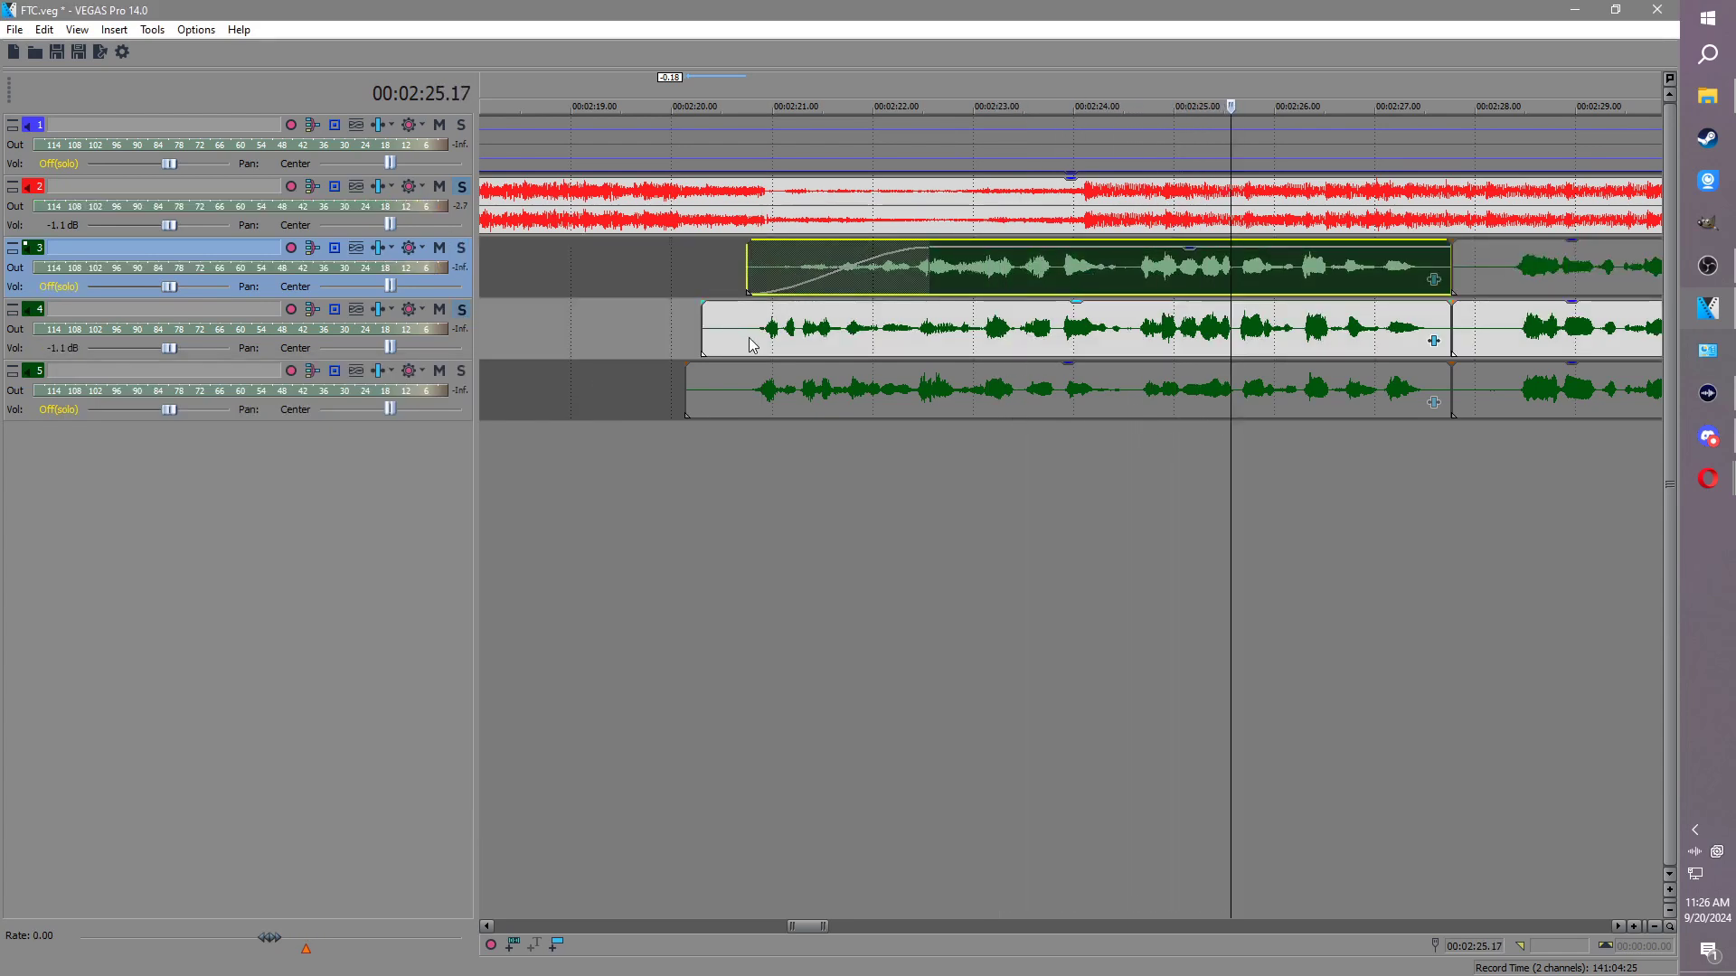
# Step: Trim the track 4 clip's start to match track 3 and add a fade-in to about 2:22.9 with the flat-middle sharp curve
pyautogui.moveTo(704, 329); pyautogui.dragTo(963, 308)
pyautogui.rightClick(901, 318)
pyautogui.moveTo(935, 334)
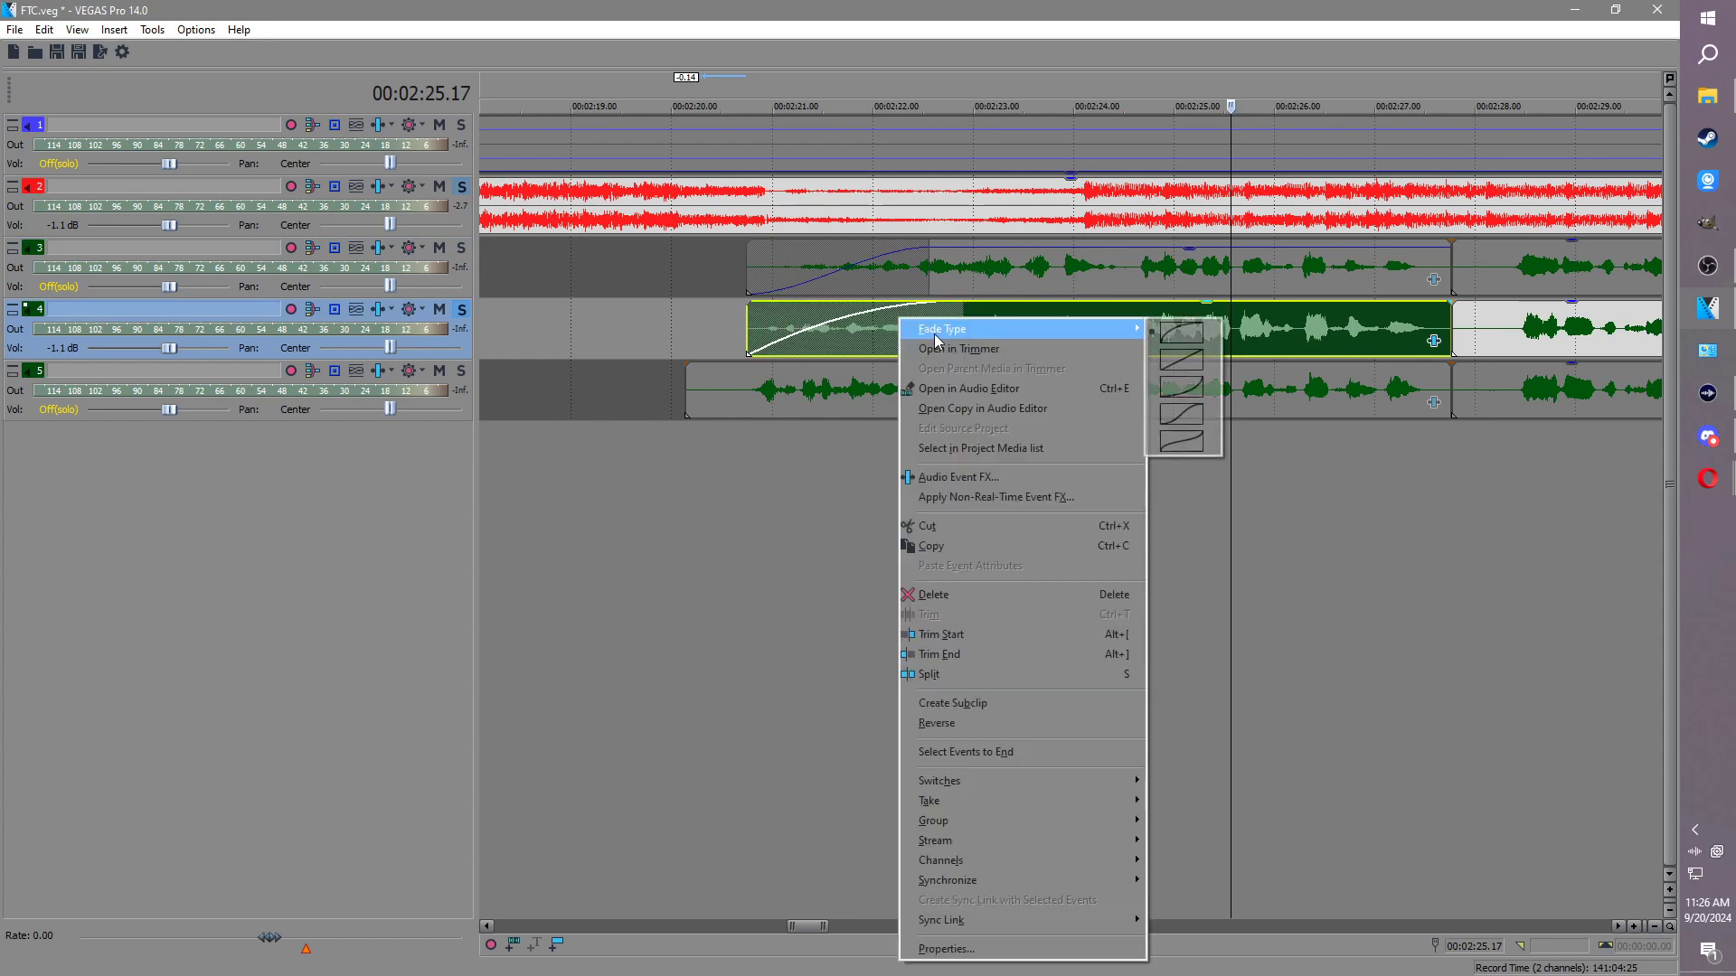
pyautogui.click(1181, 441)
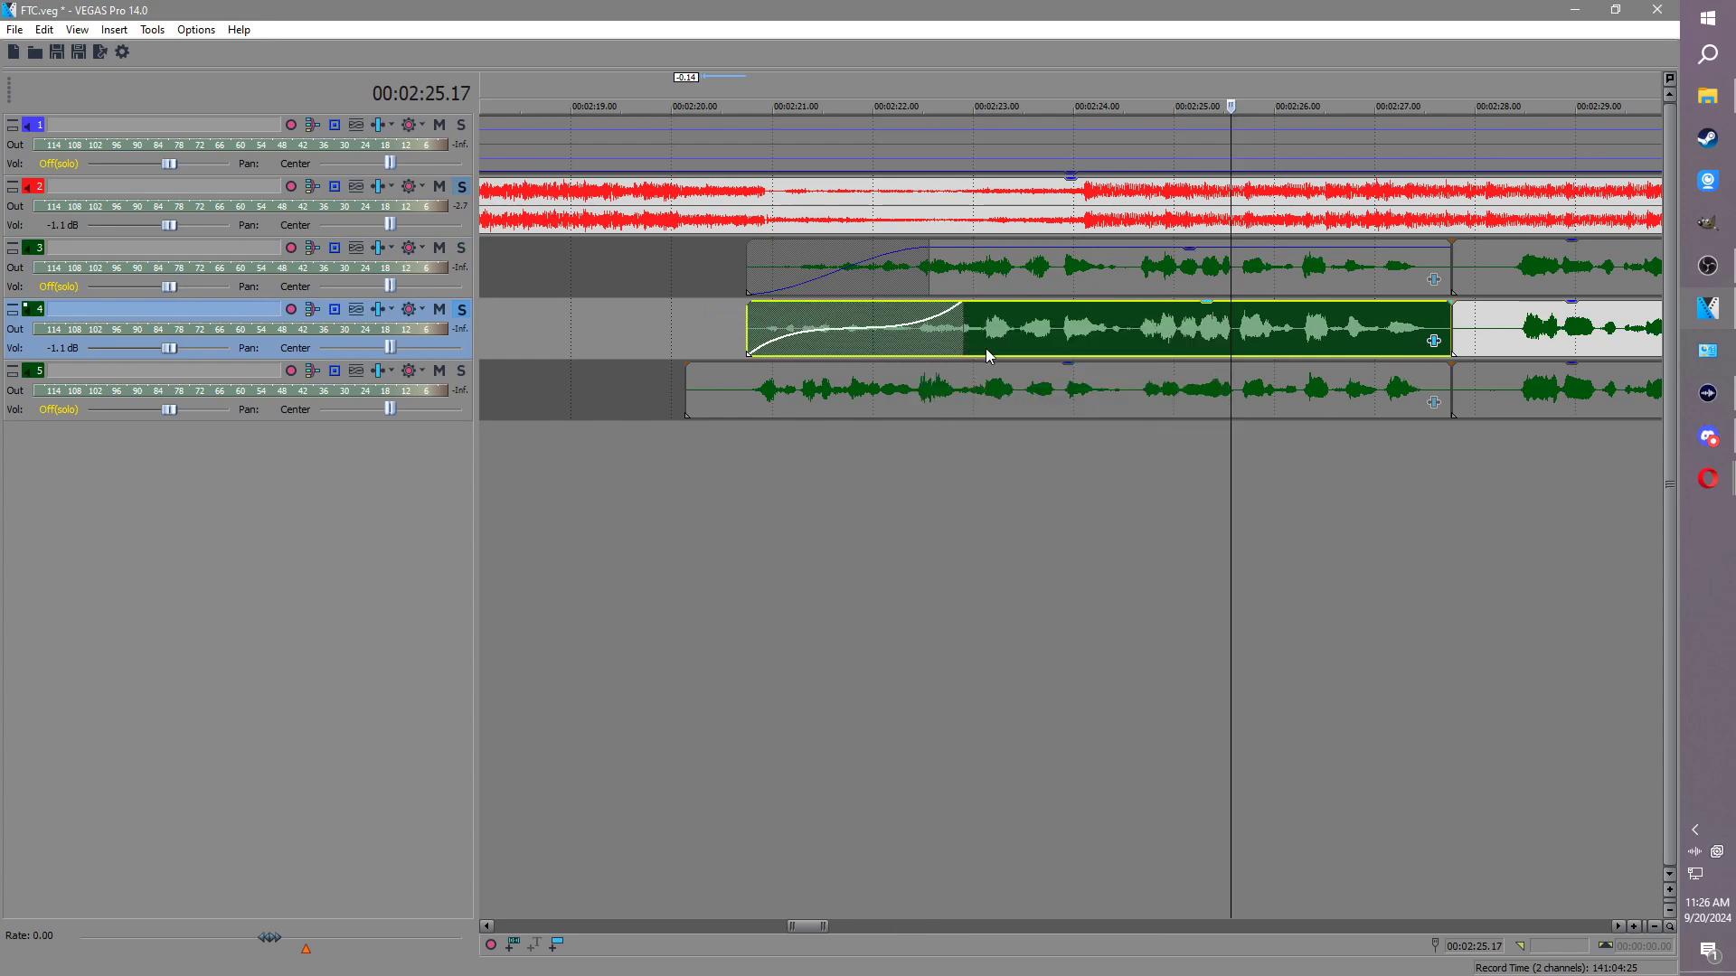
# Step: Set the track 4 clip's ExpressFX Equalization mid to 10.8 dB and play the clip from near its start
pyautogui.click(749, 322)
pyautogui.press('space')
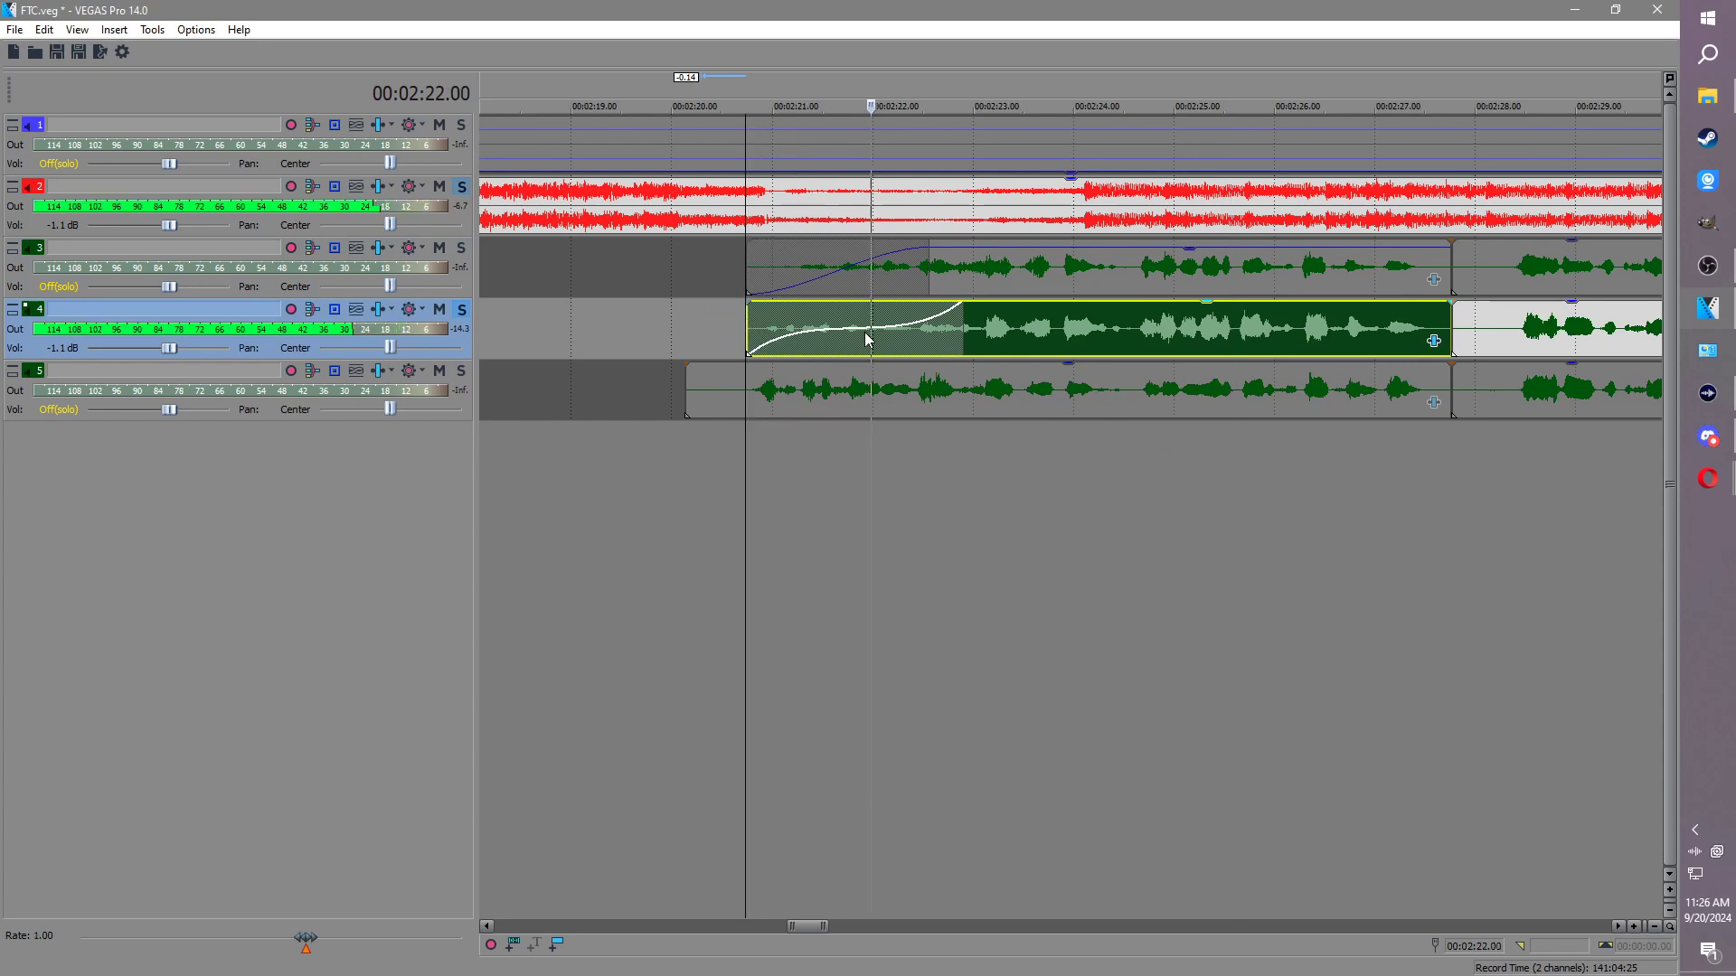
pyautogui.click(1434, 341)
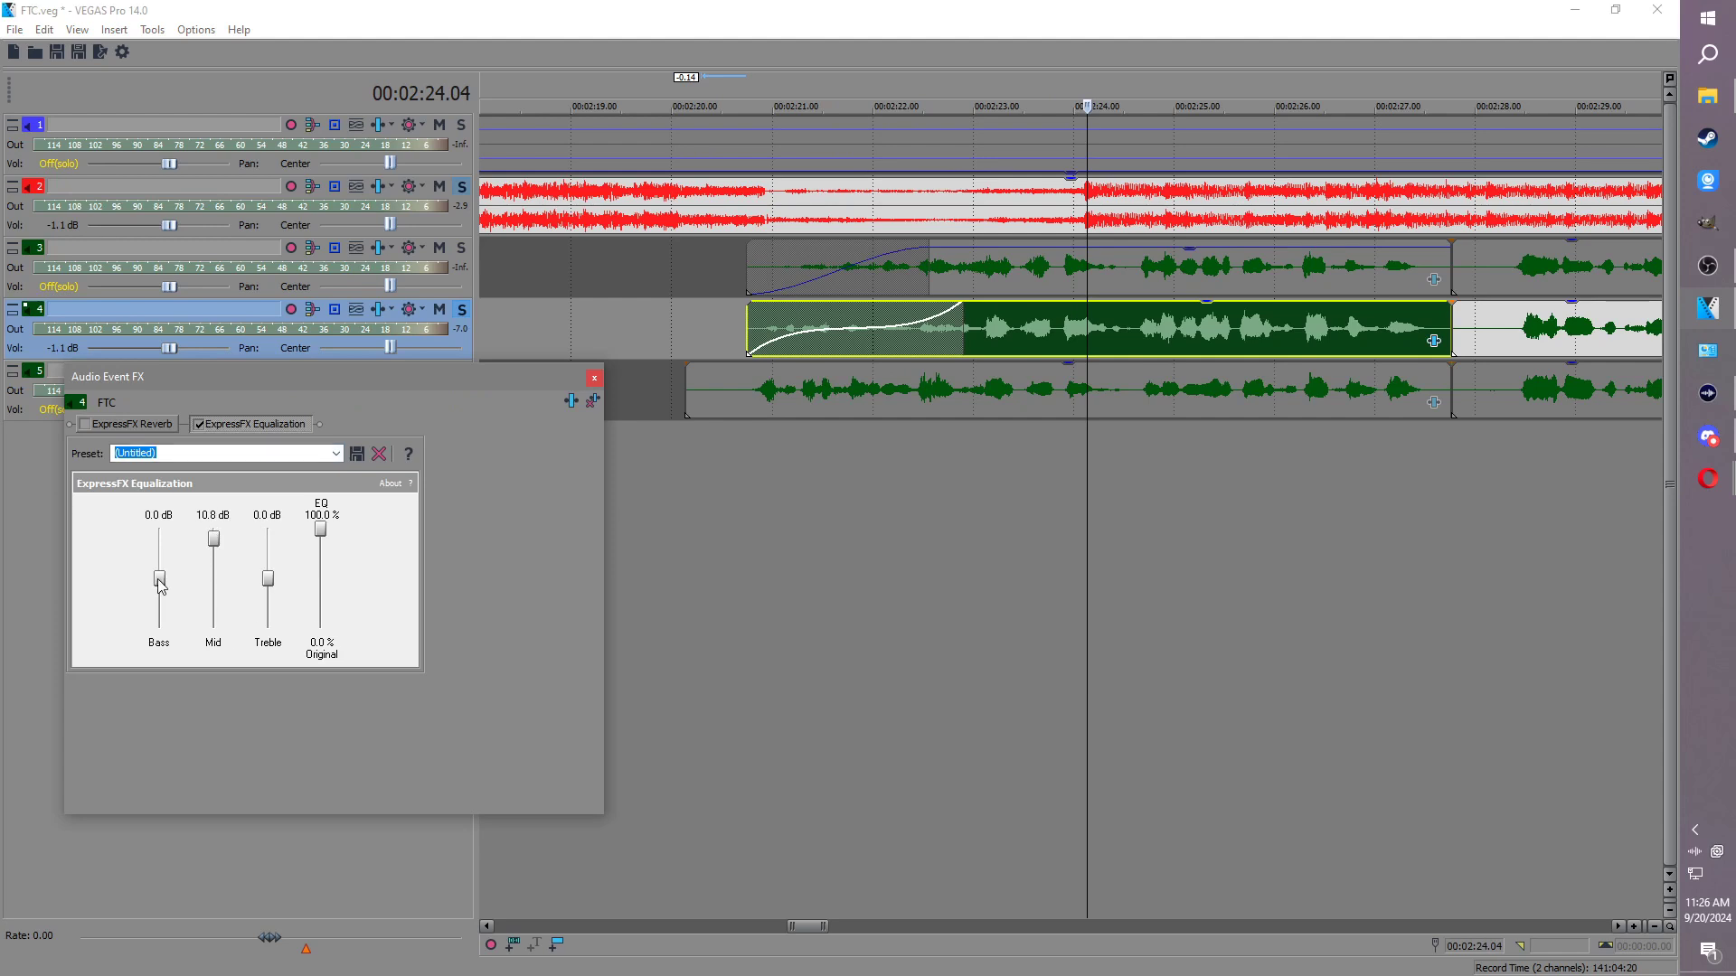
pyautogui.click(594, 378)
pyautogui.click(762, 341)
pyautogui.press('space')
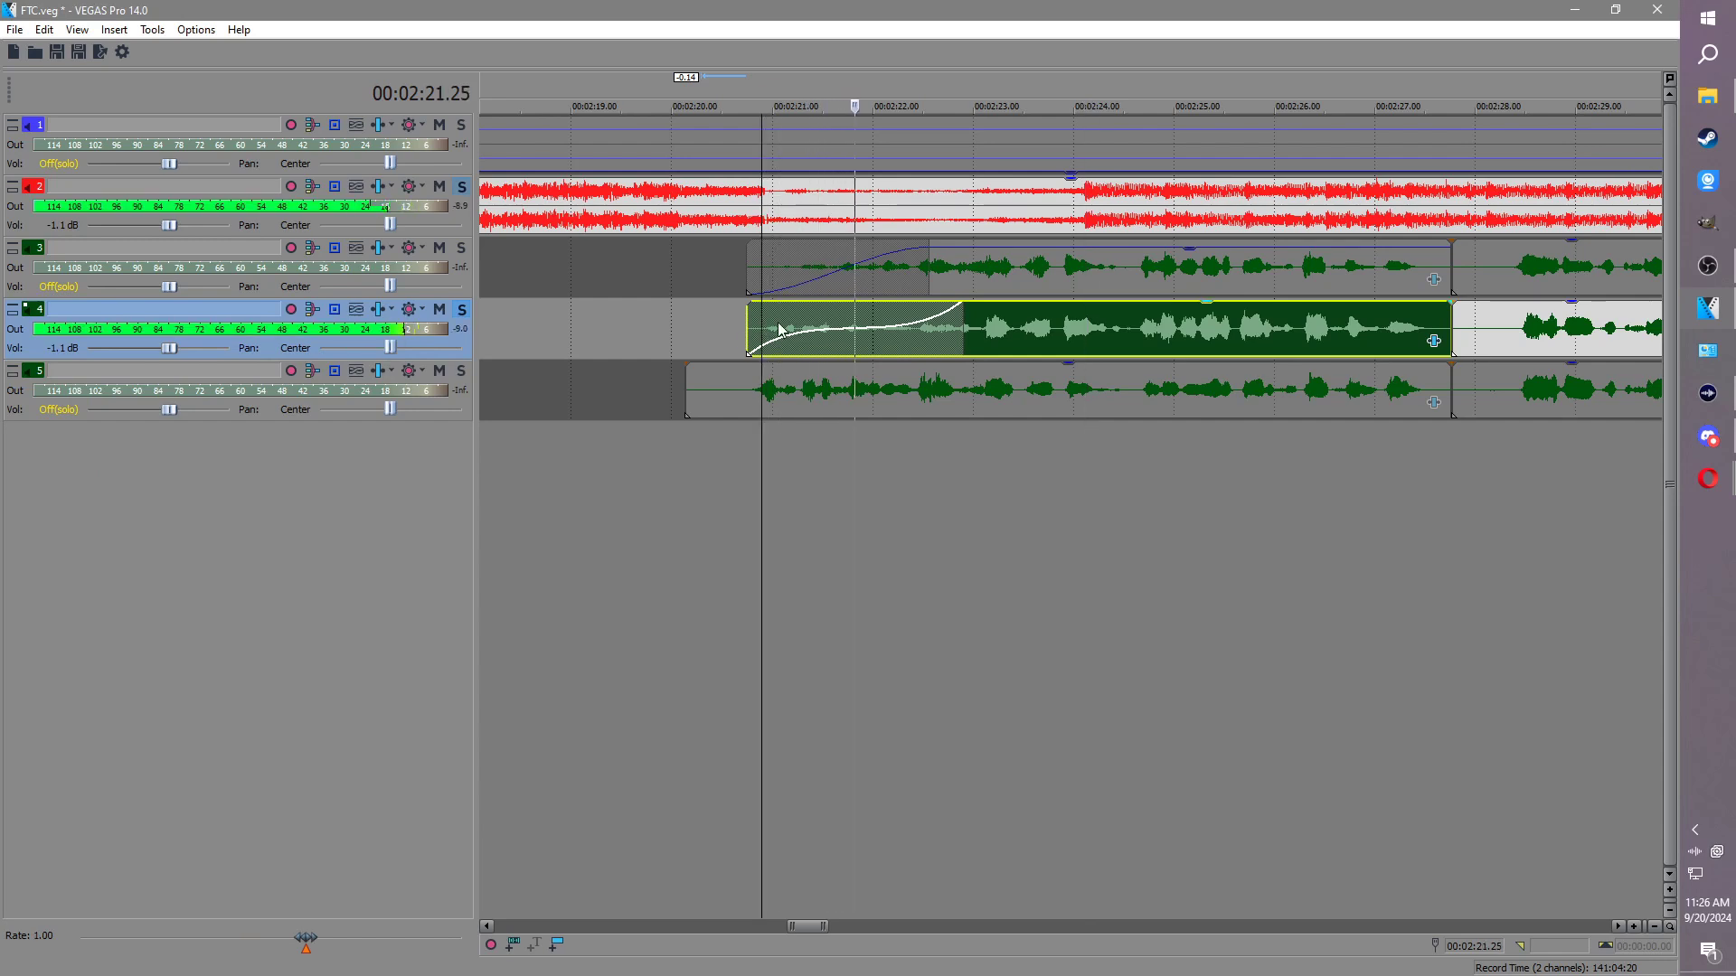
# Step: Lower the track 4 clip's gain slightly and extend the fade-ins to about 2:23.3 on track 4 and 2:23.1 on track 3
pyautogui.moveTo(995, 304); pyautogui.dragTo(1006, 331)
pyautogui.press('Return')
pyautogui.moveTo(938, 275); pyautogui.dragTo(1012, 284)
pyautogui.press('space')
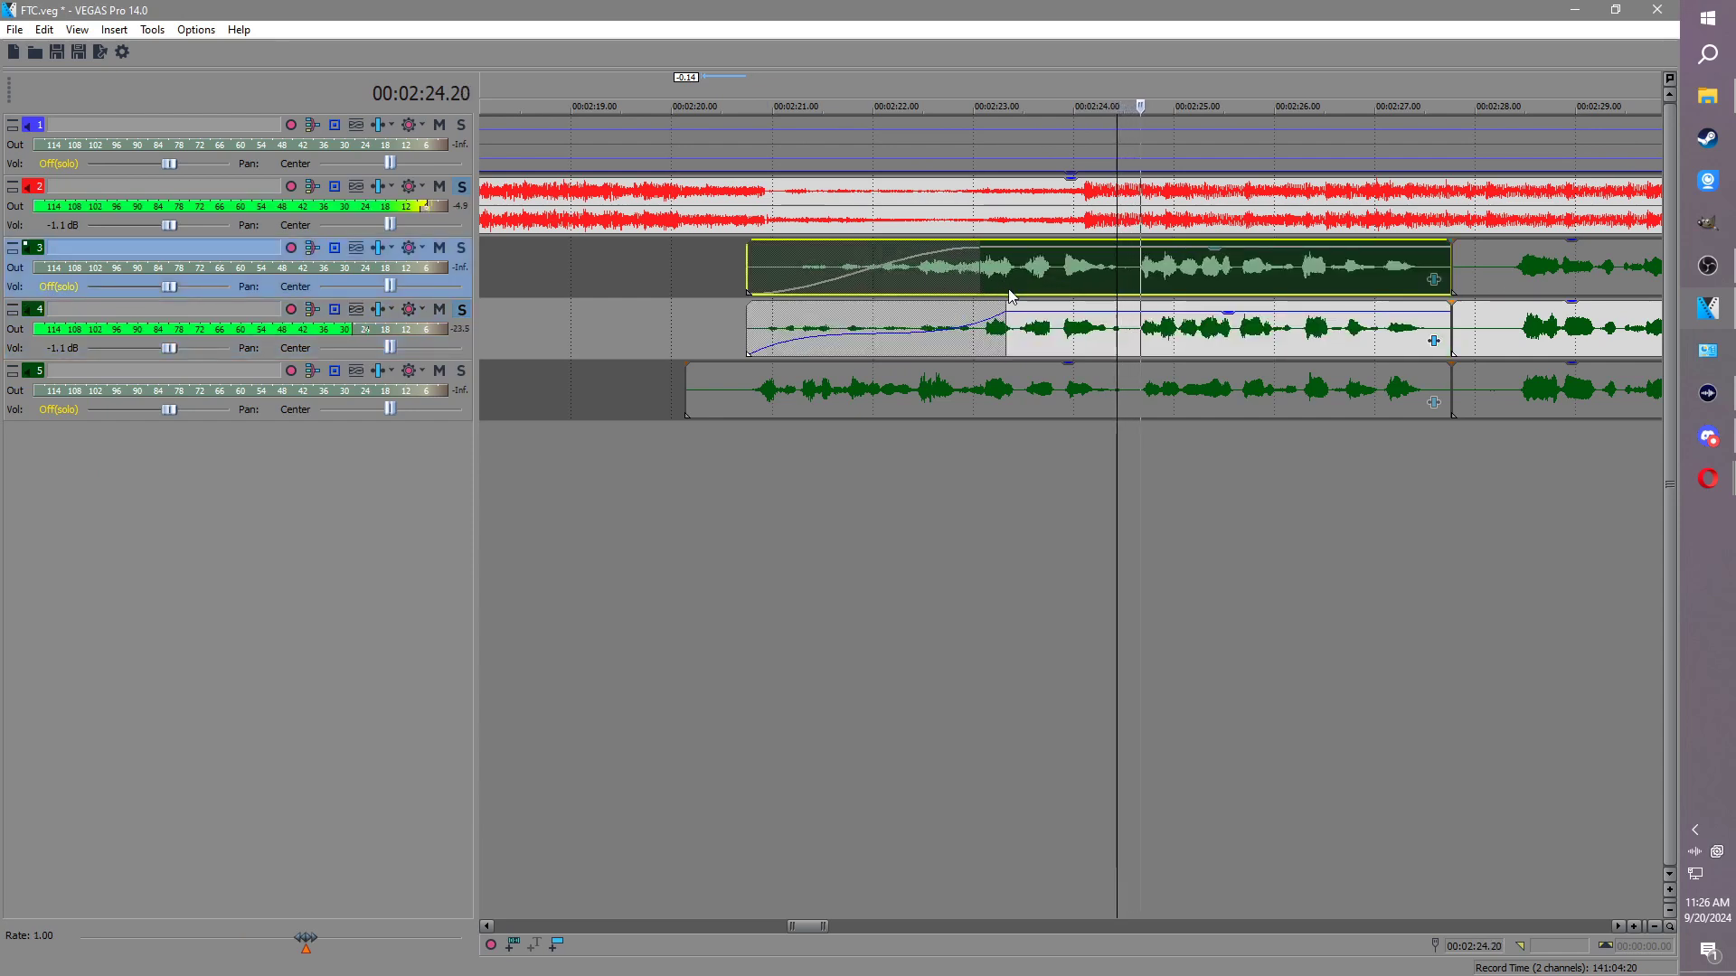
pyautogui.click(1180, 329)
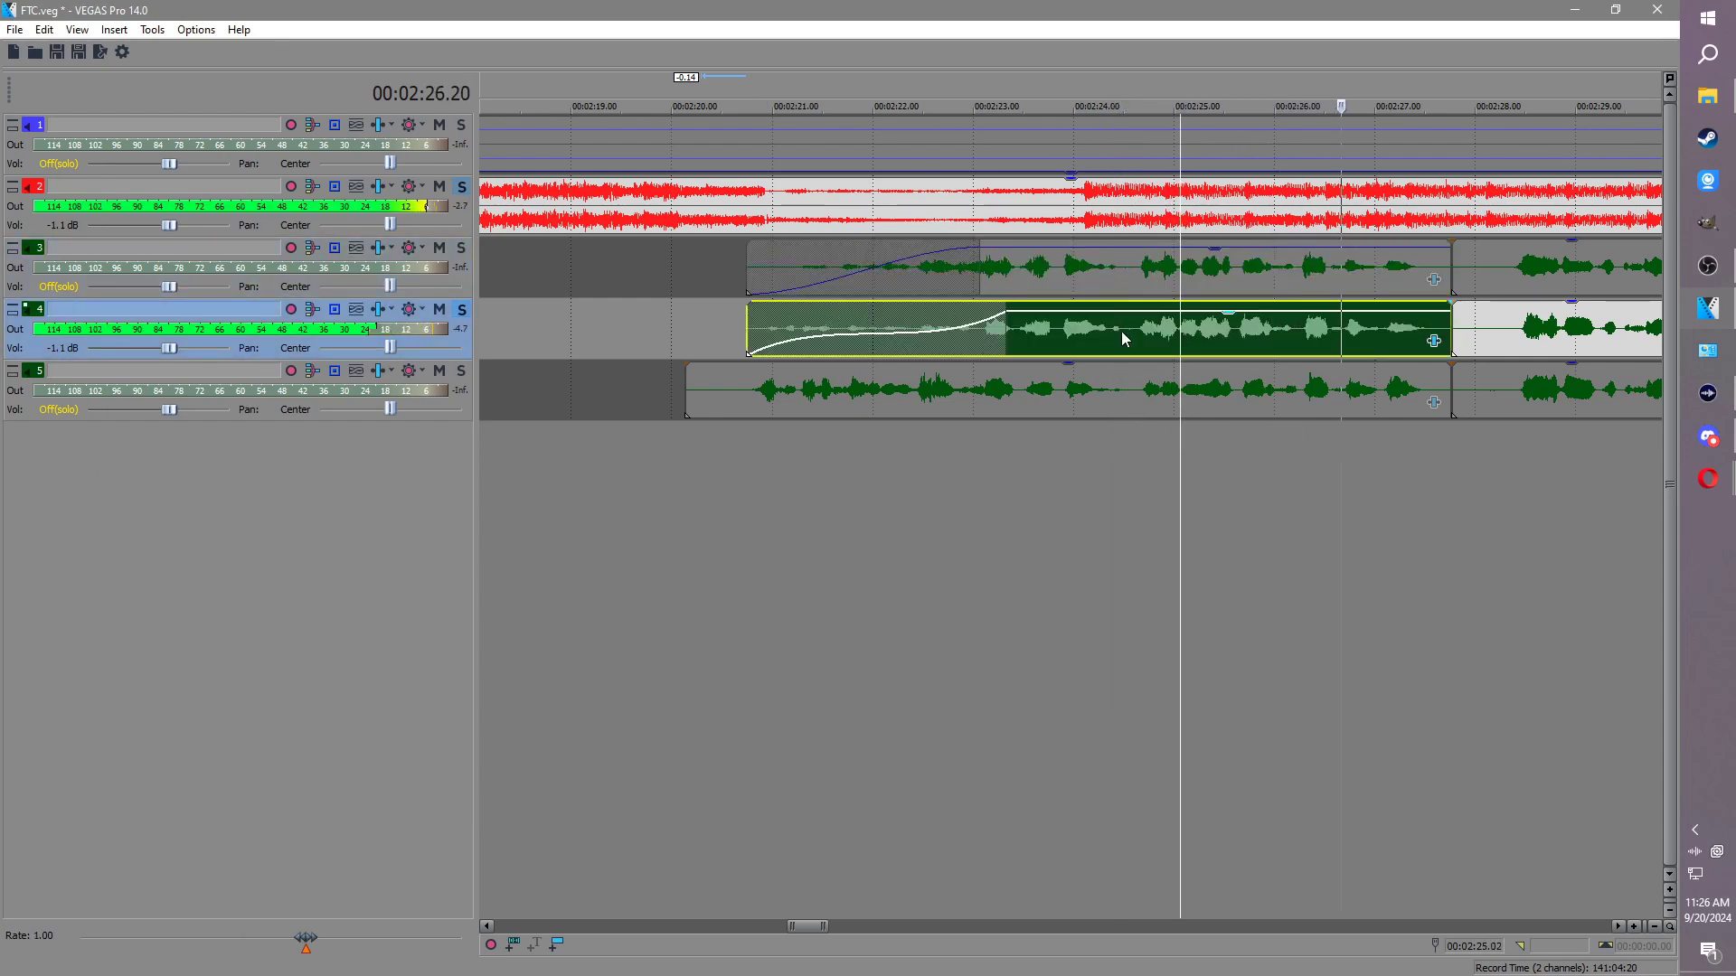
# Step: Split the track 4 clip at about 2:24.6 and lower the gain of its second part
pyautogui.click(1136, 335)
pyautogui.press('s')
pyautogui.moveTo(1156, 312); pyautogui.dragTo(1165, 330)
pyautogui.press('Return')
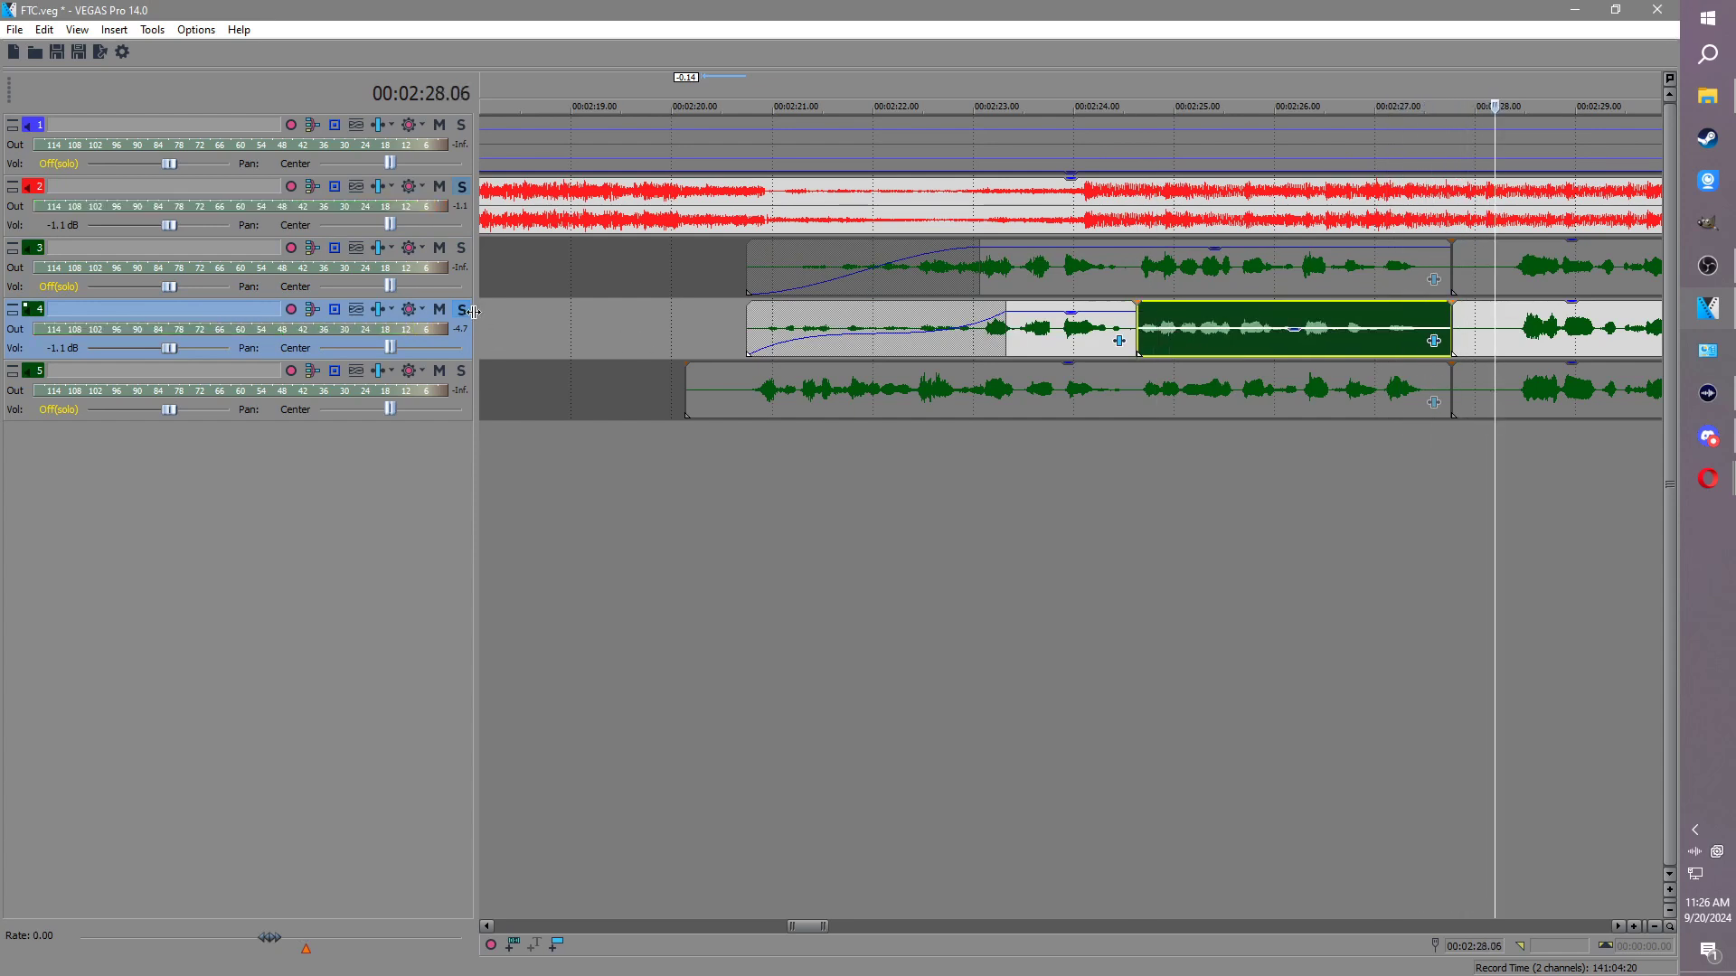
# Step: Solo track 5 in place of track 4 and give its clip a slow-curve fade-in ending at about 2:22.4
pyautogui.click(462, 309)
pyautogui.click(461, 370)
pyautogui.click(697, 389)
pyautogui.moveTo(697, 389); pyautogui.dragTo(908, 389)
pyautogui.rightClick(908, 389)
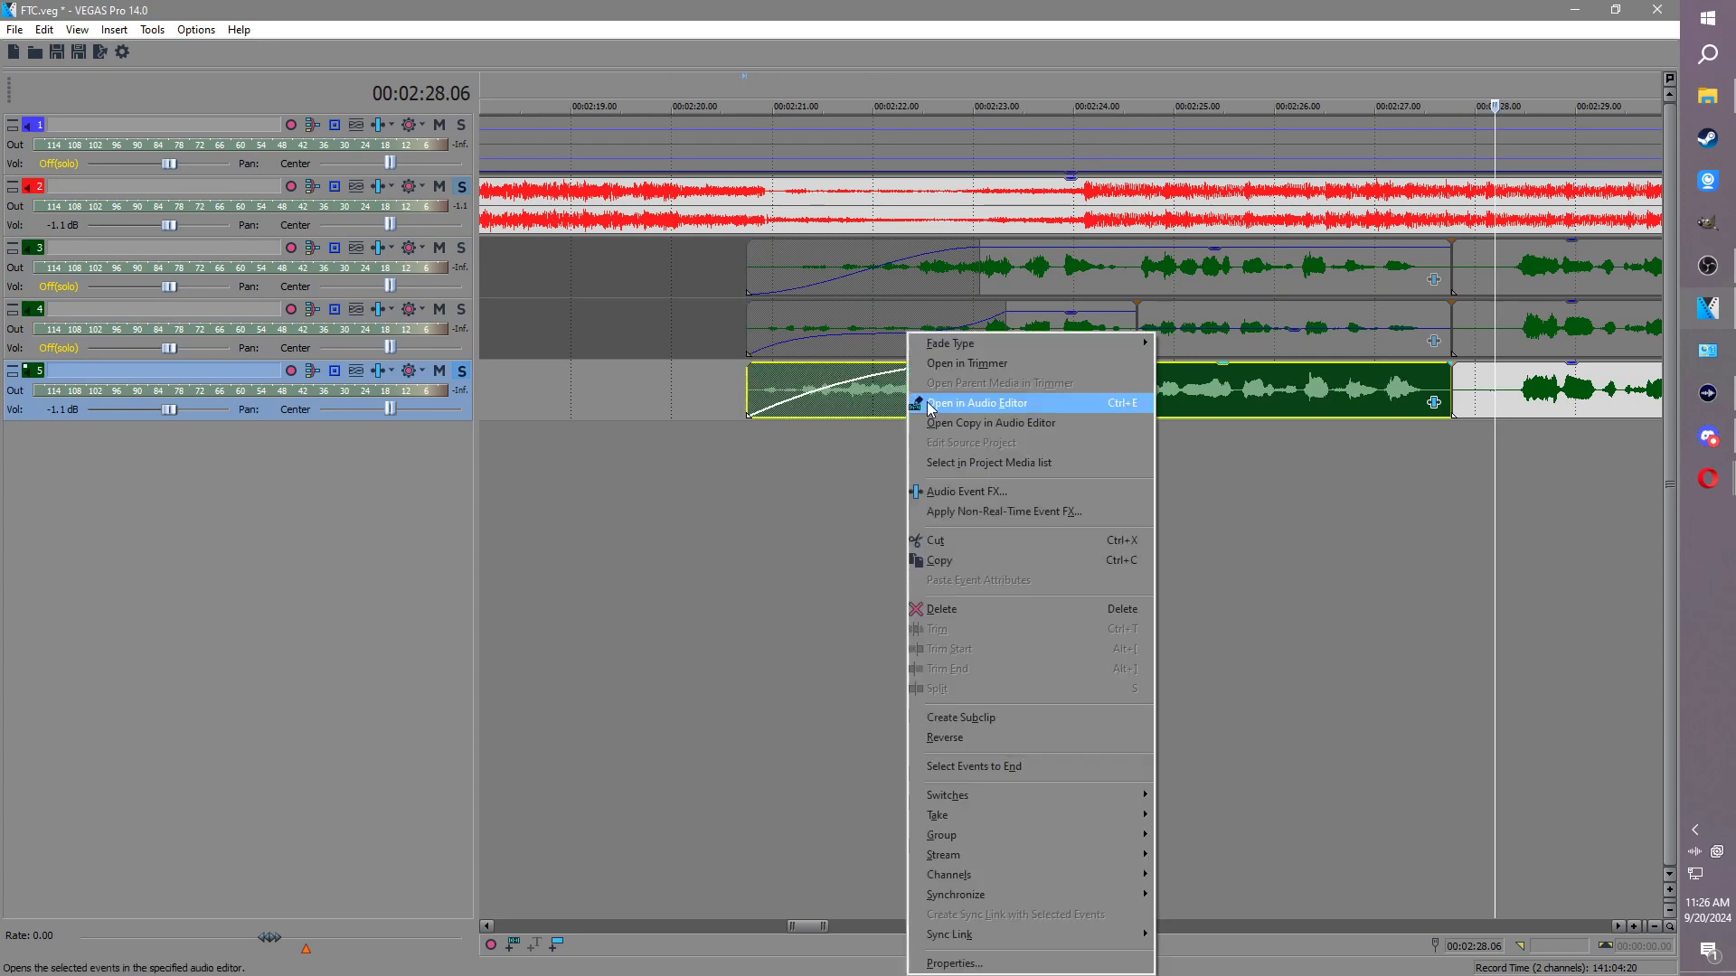
pyautogui.moveTo(977, 351)
pyautogui.click(1190, 401)
# Step: Extend the track 5 clip's start back to about 2:19.9 and play the fade-in
pyautogui.click(753, 391)
pyautogui.moveTo(750, 393); pyautogui.dragTo(660, 404)
pyautogui.press('space')
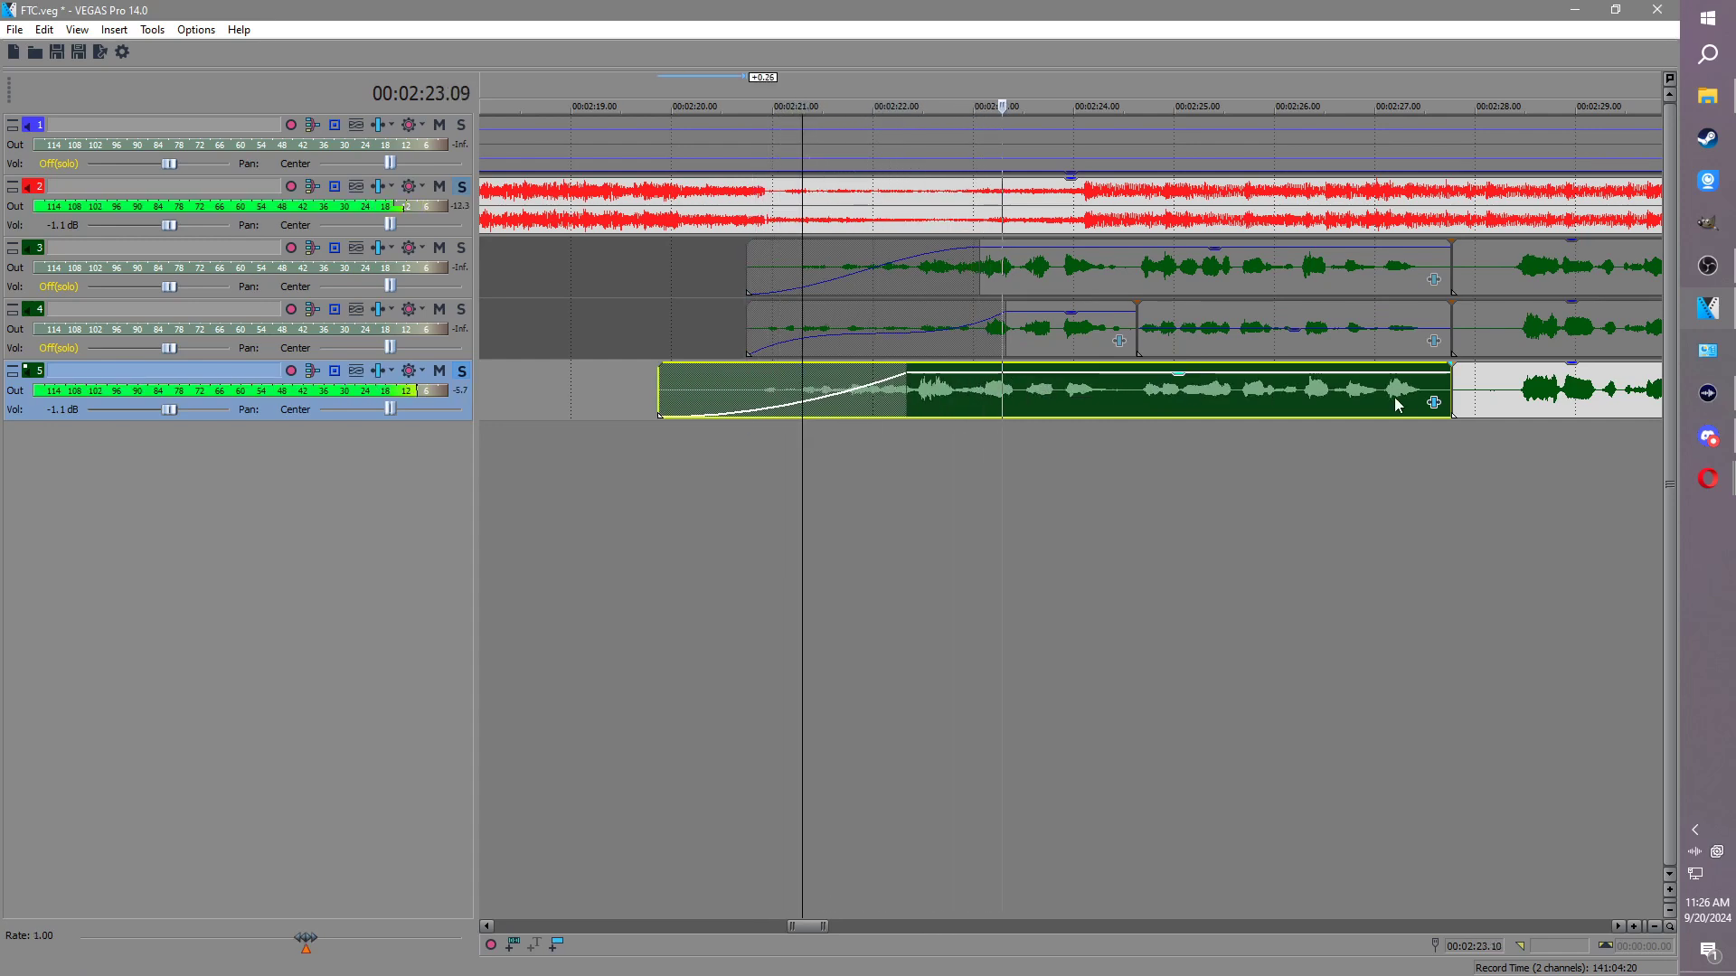
# Step: Apply ExpressFX Equalization (bass -1.5 dB, treble 5.3 dB) and Plate ExpressFX Reverb at 26.3% to the track 5 clip, and play it
pyautogui.click(1434, 402)
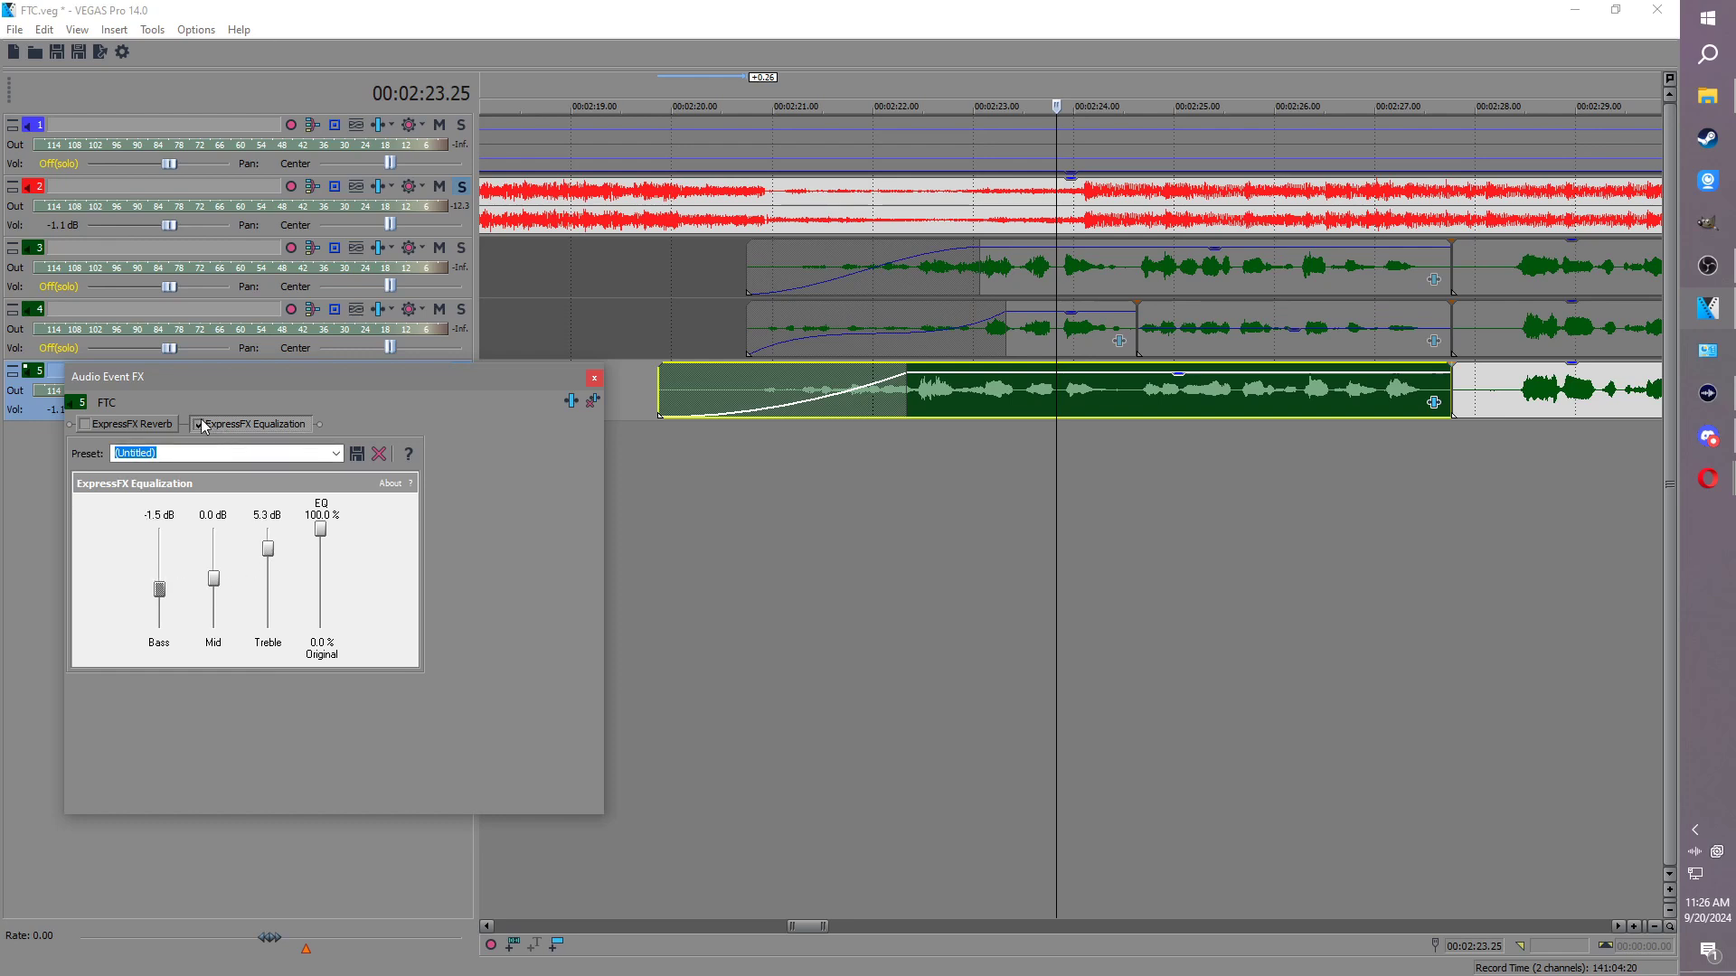
pyautogui.click(85, 425)
pyautogui.click(154, 426)
pyautogui.click(247, 503)
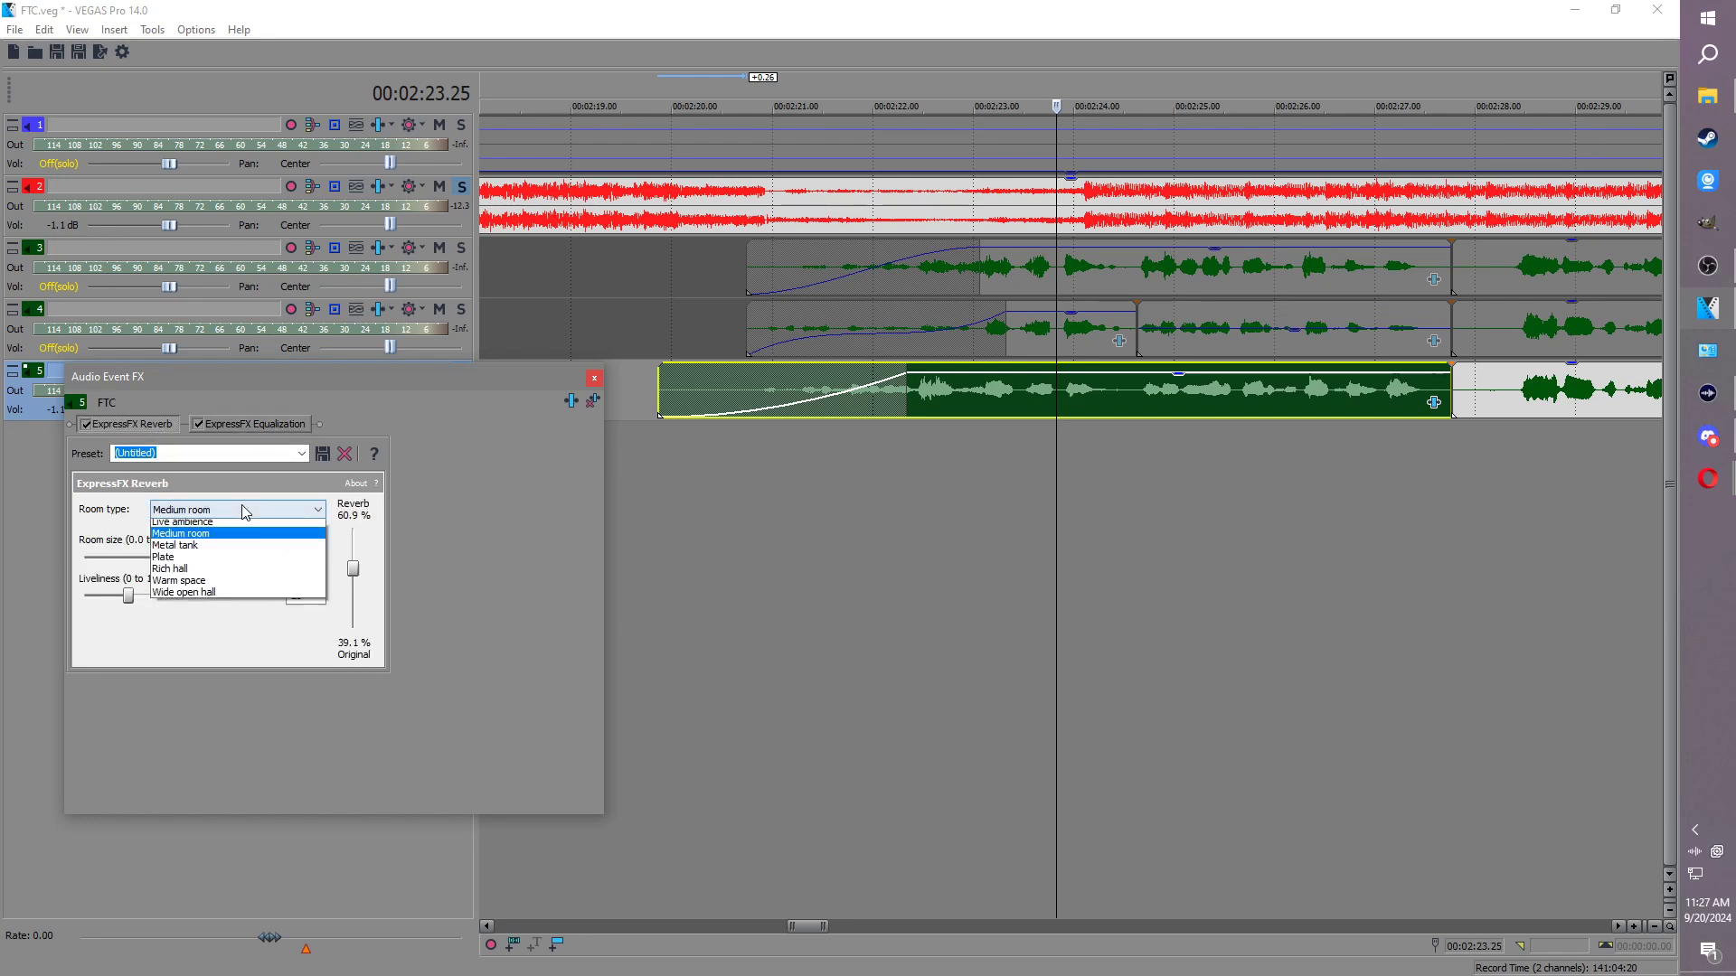
pyautogui.click(163, 597)
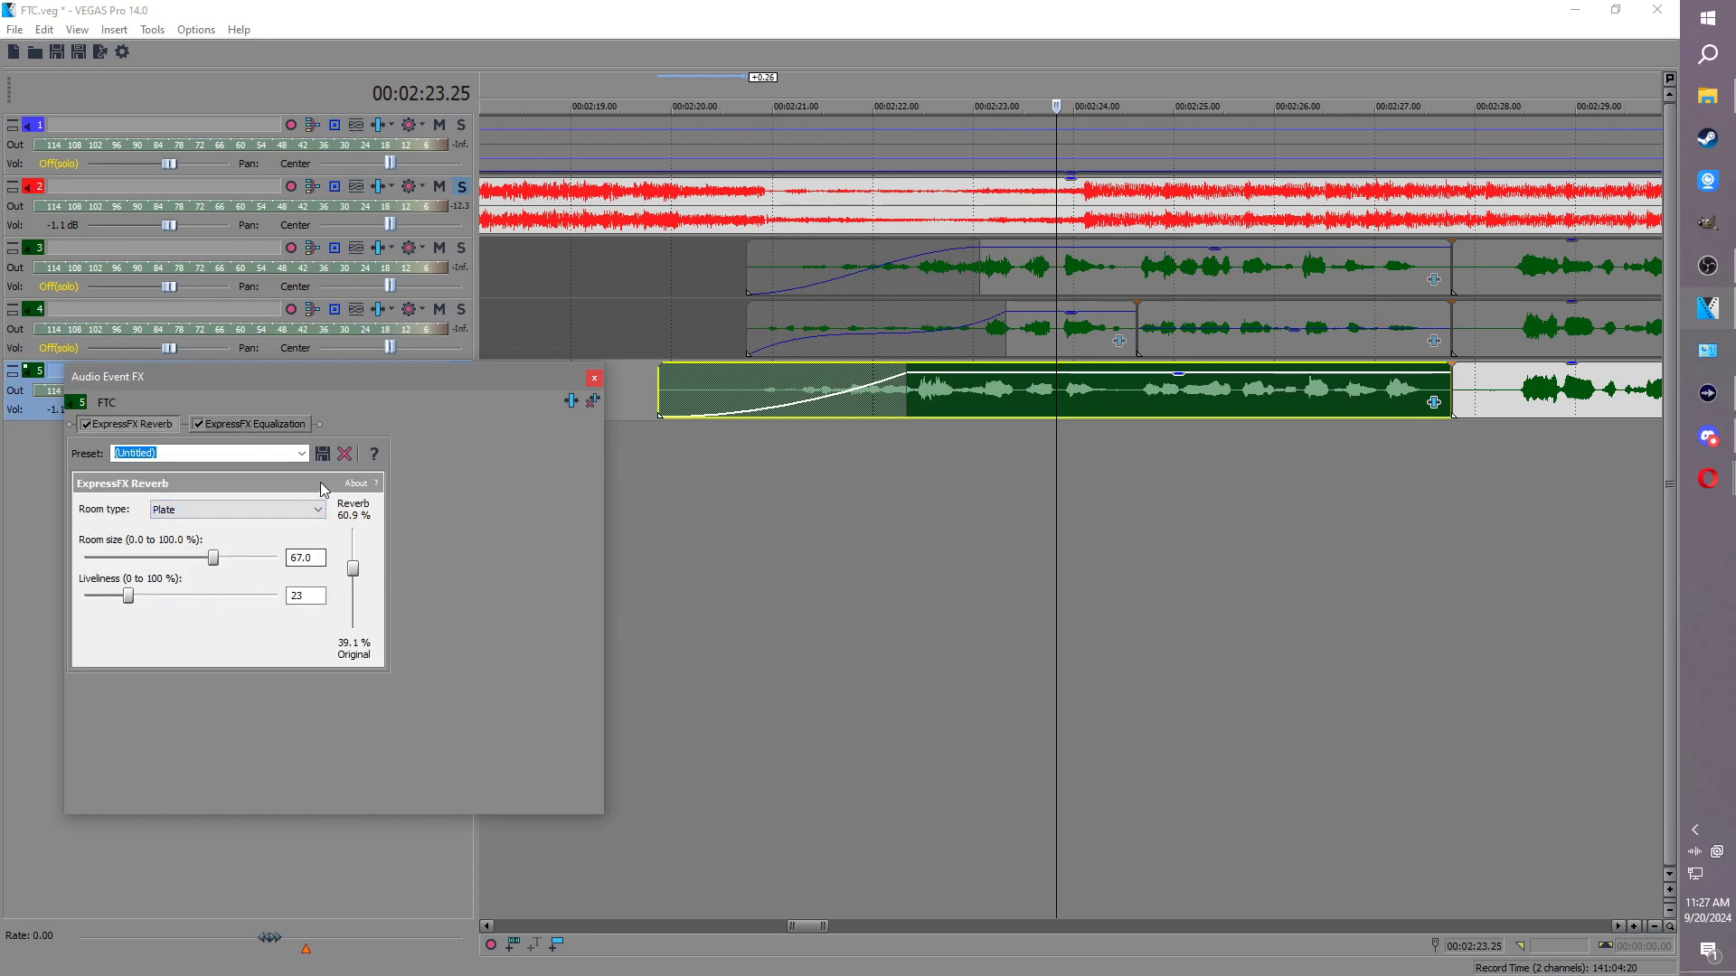
pyautogui.click(594, 378)
pyautogui.press('space')
pyautogui.click(710, 391)
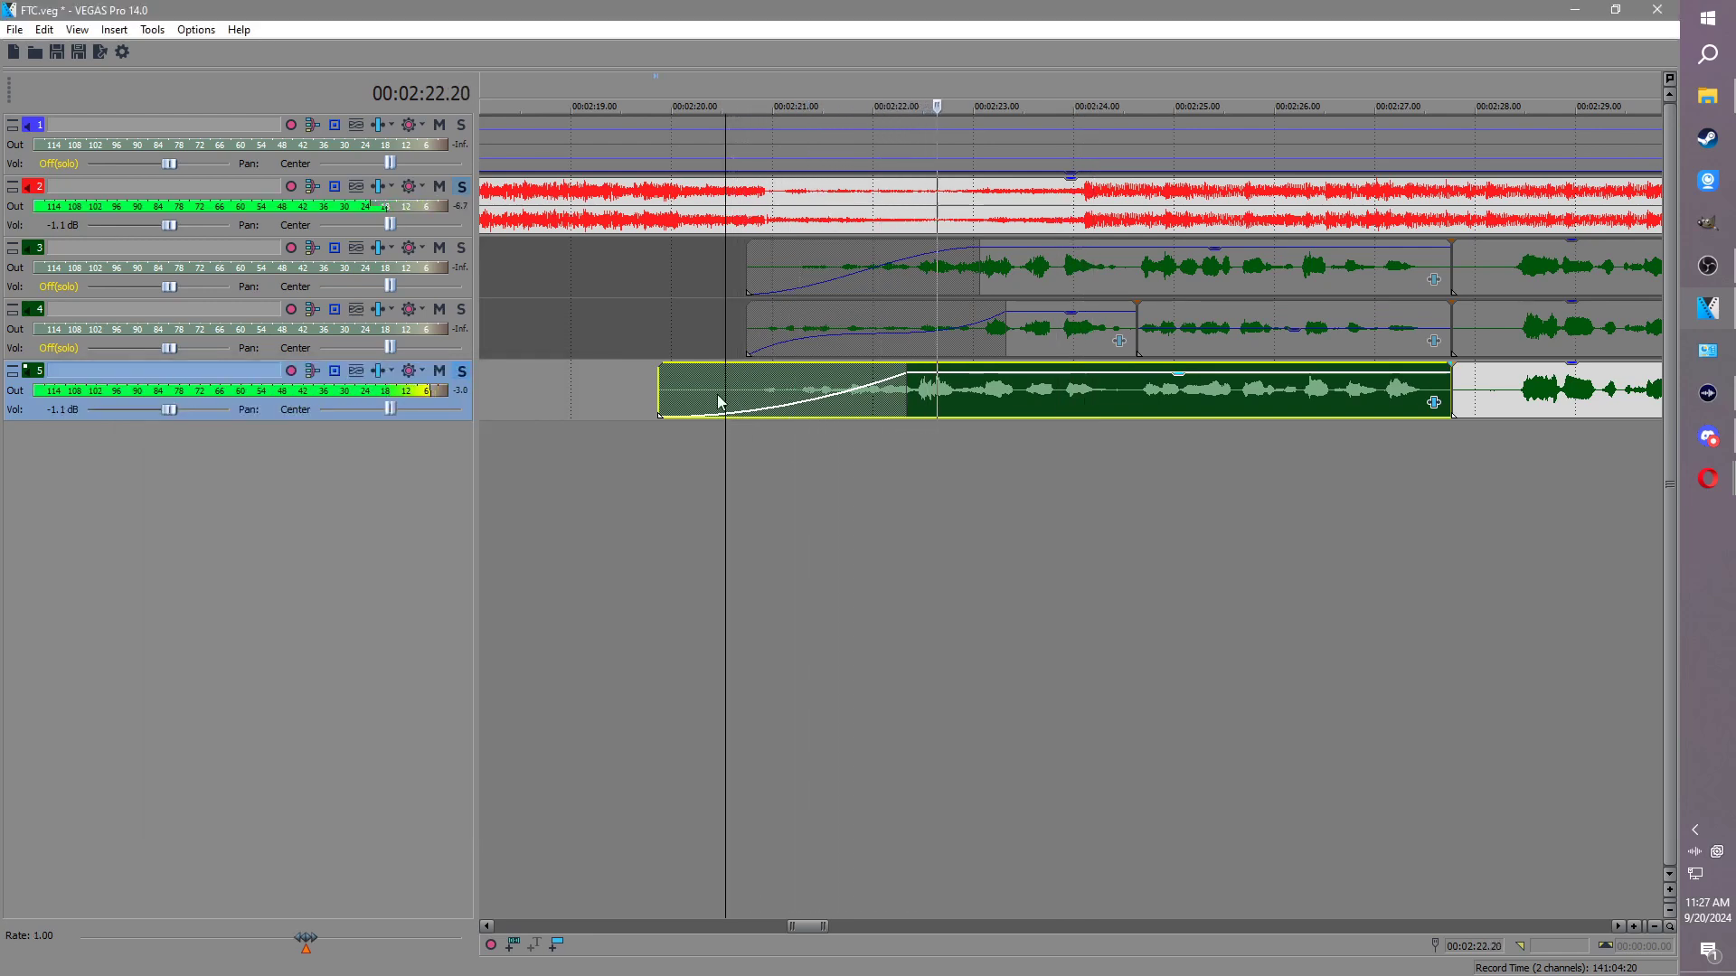
pyautogui.press('Return')
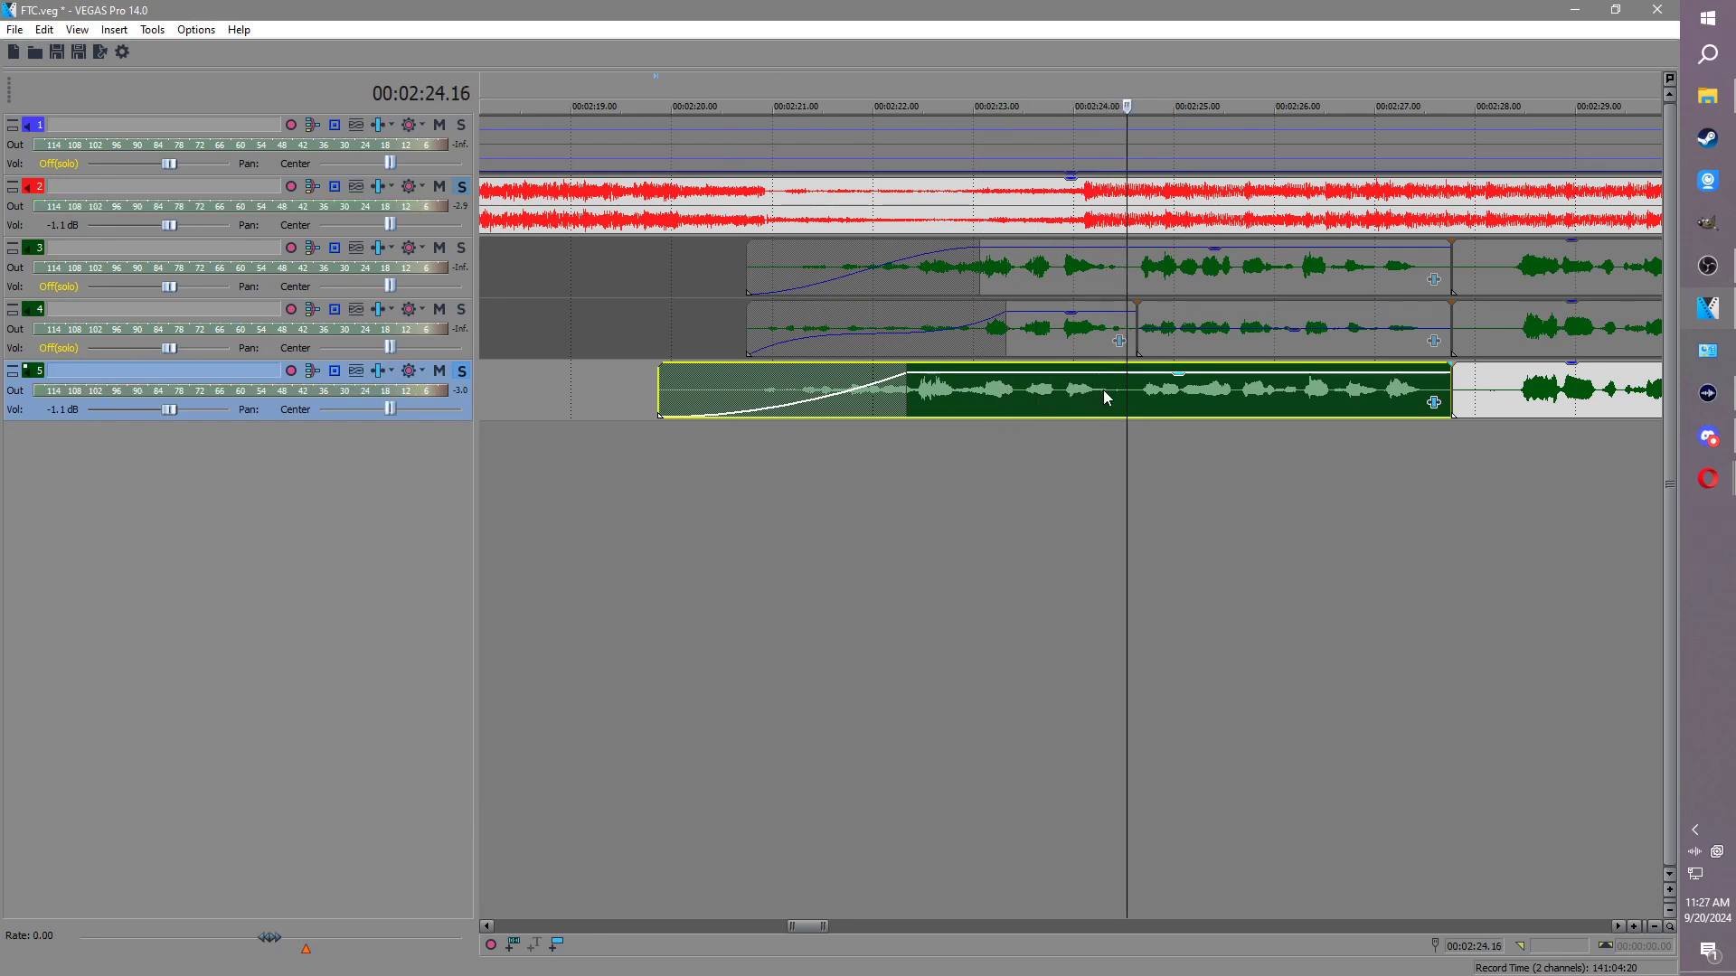
# Step: Split the track 5 clip at about 2:24.5 and disable Reverb and Equalization on the second parts of tracks 5 and 4
pyautogui.press('s')
pyautogui.click(1444, 398)
pyautogui.click(1434, 403)
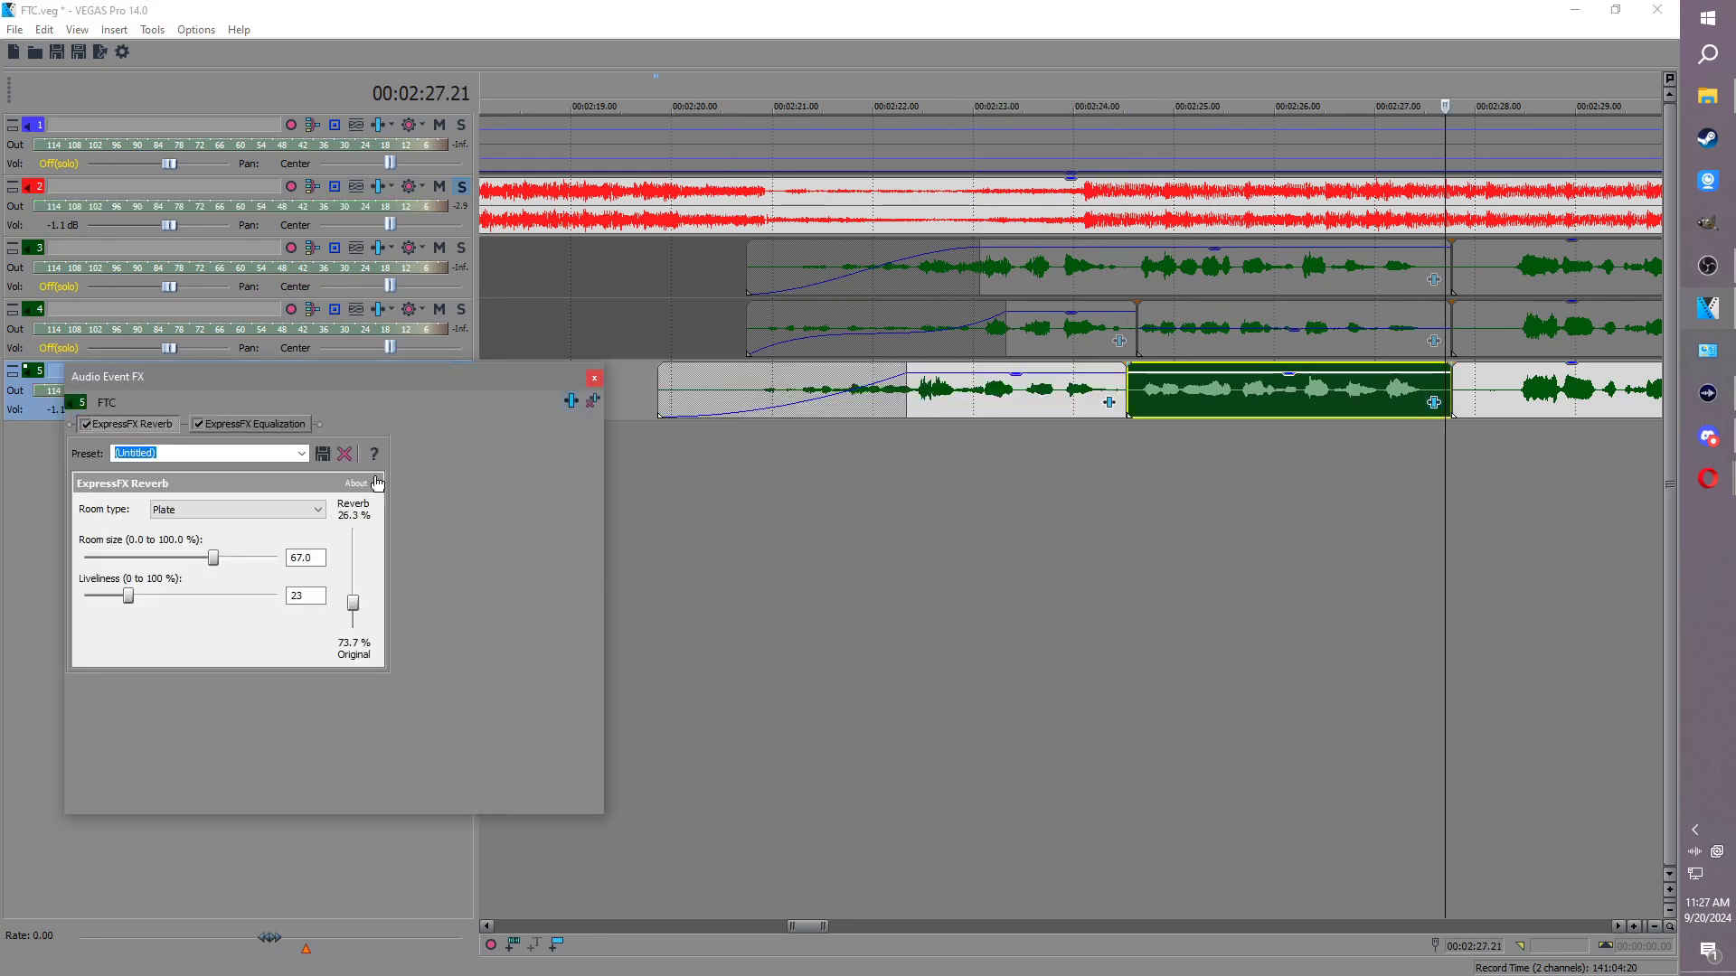
pyautogui.click(198, 424)
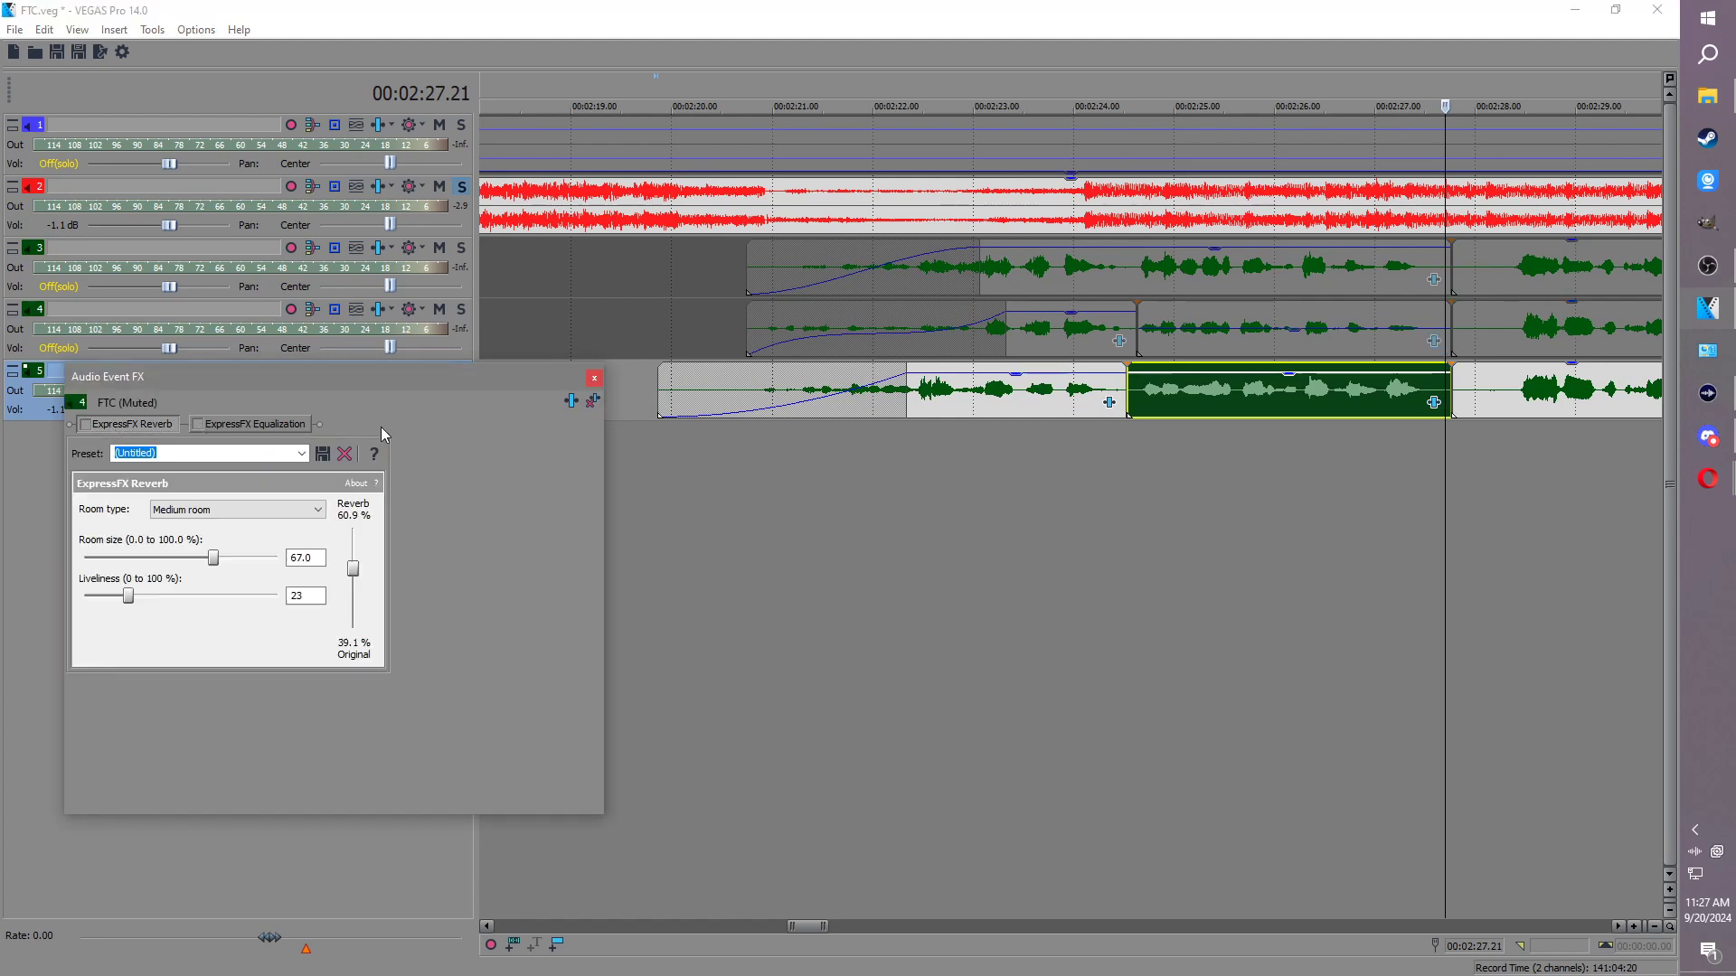
# Step: Split the track 3 clip at about 2:24.6 and disable Reverb and Equalization on its second part
pyautogui.click(1141, 286)
pyautogui.press('s')
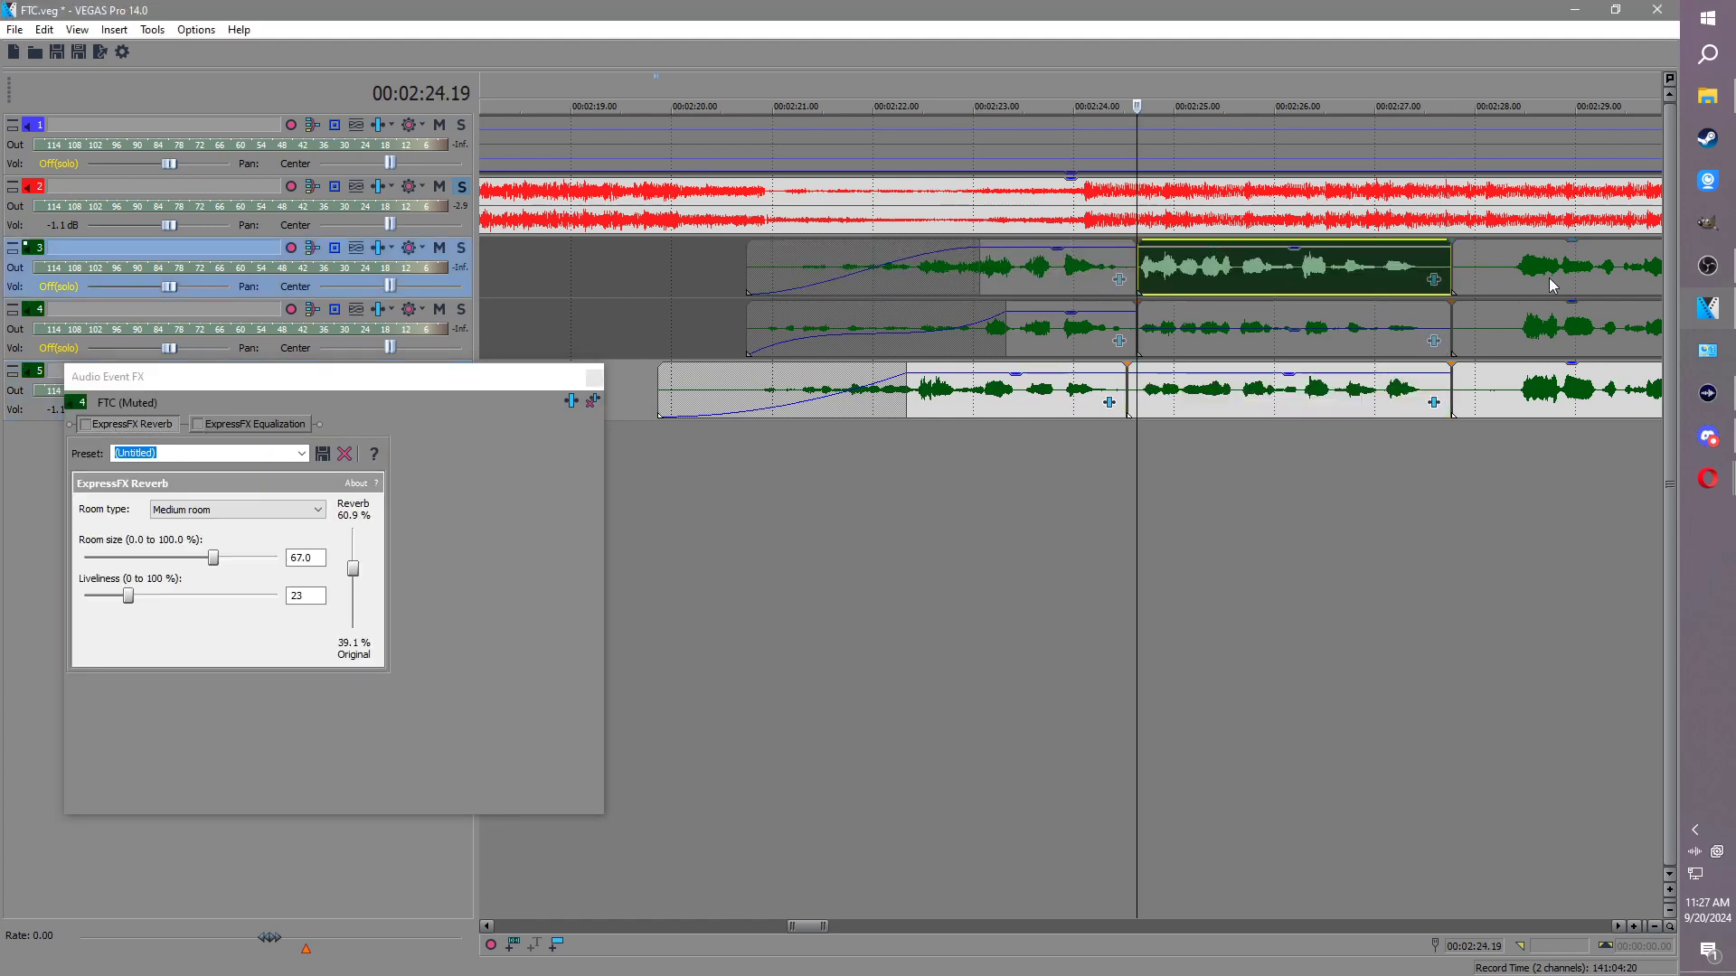
pyautogui.click(206, 455)
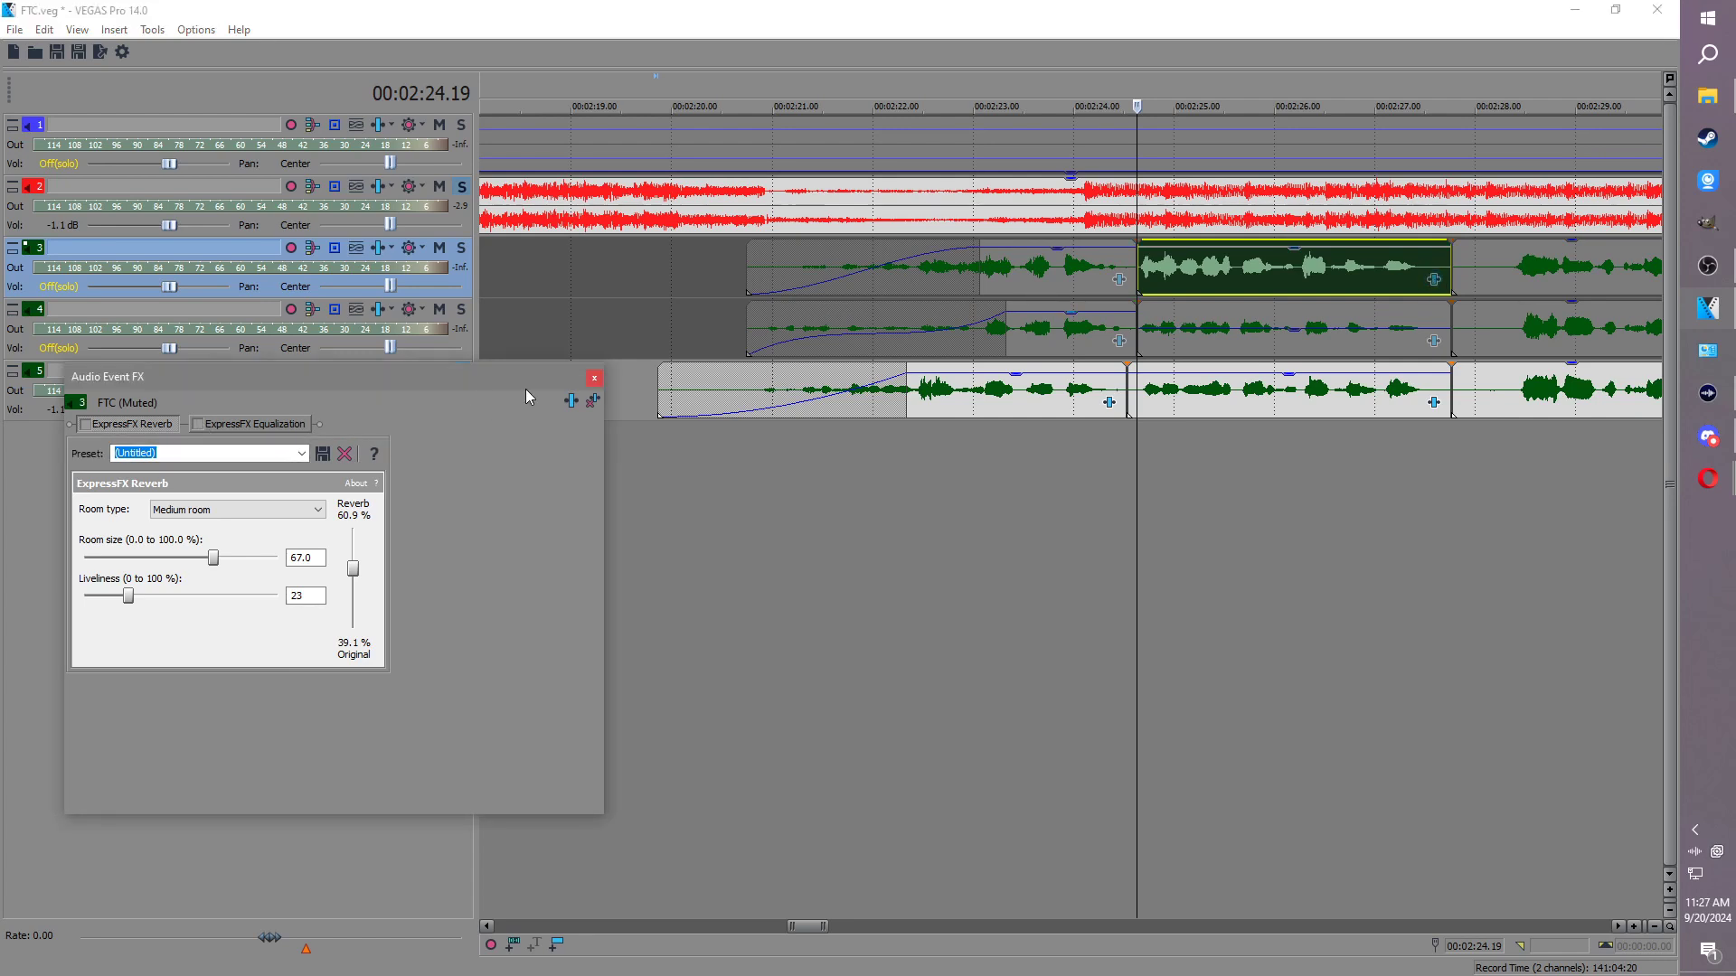
pyautogui.click(594, 378)
# Step: Solo tracks 3 and 4 together with track 5 and play them from about 2:20.7
pyautogui.click(748, 276)
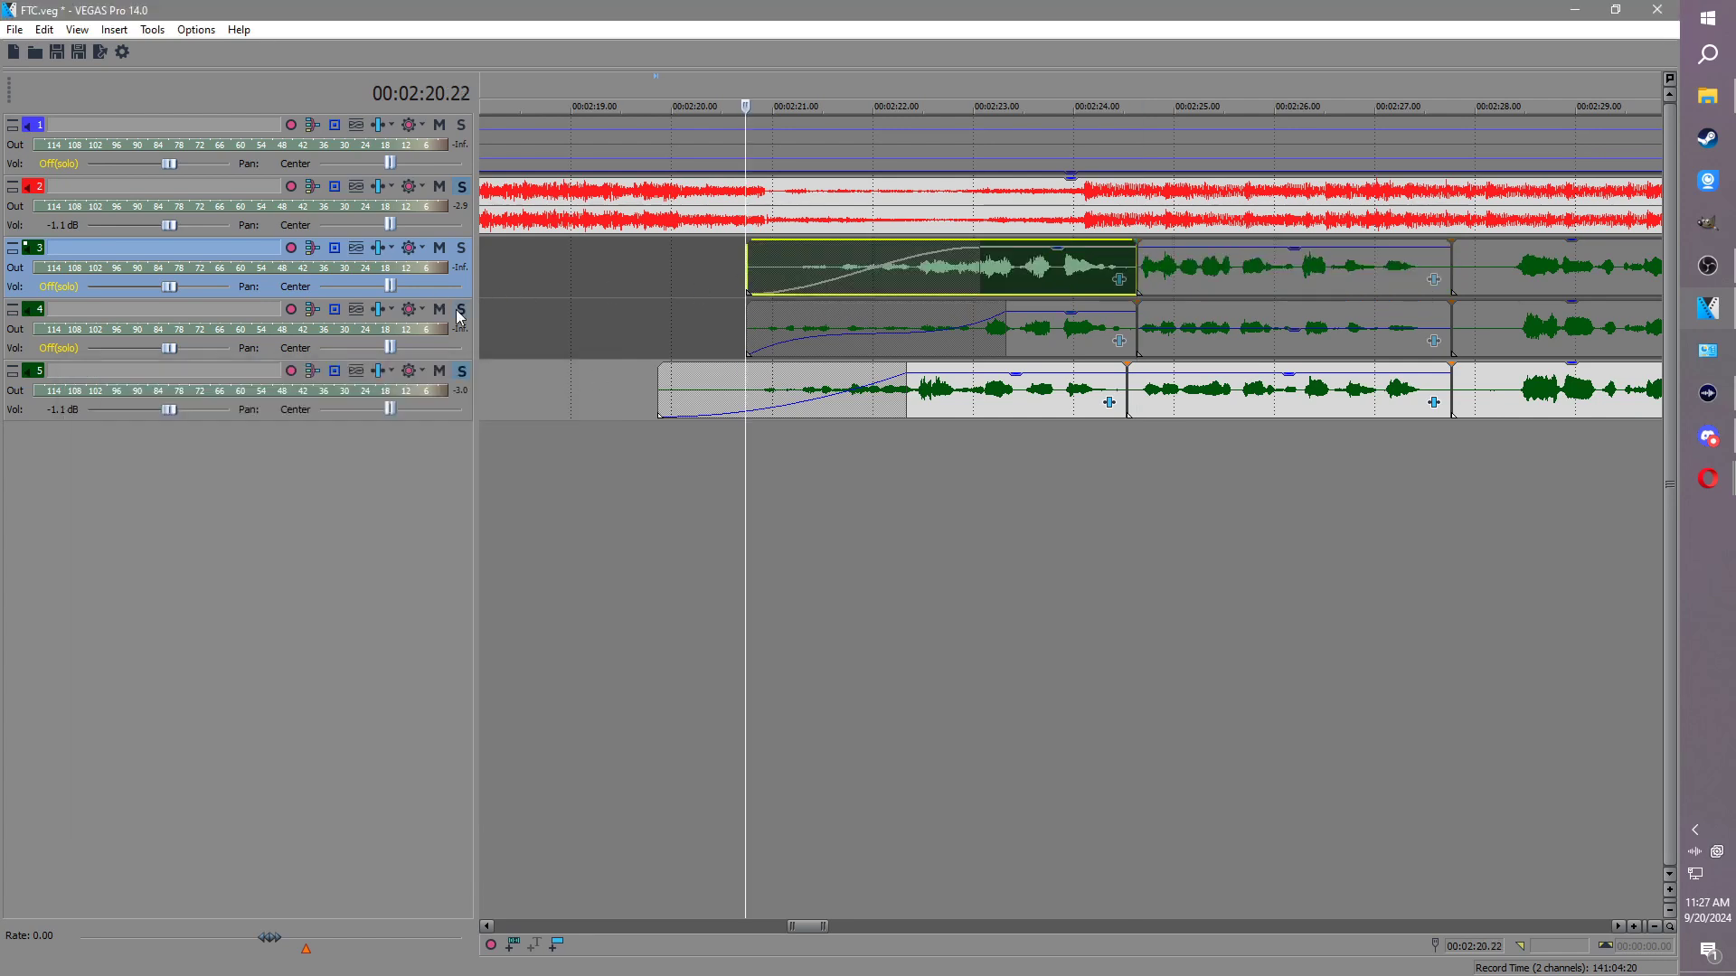
pyautogui.click(461, 309)
pyautogui.click(462, 247)
pyautogui.press('space')
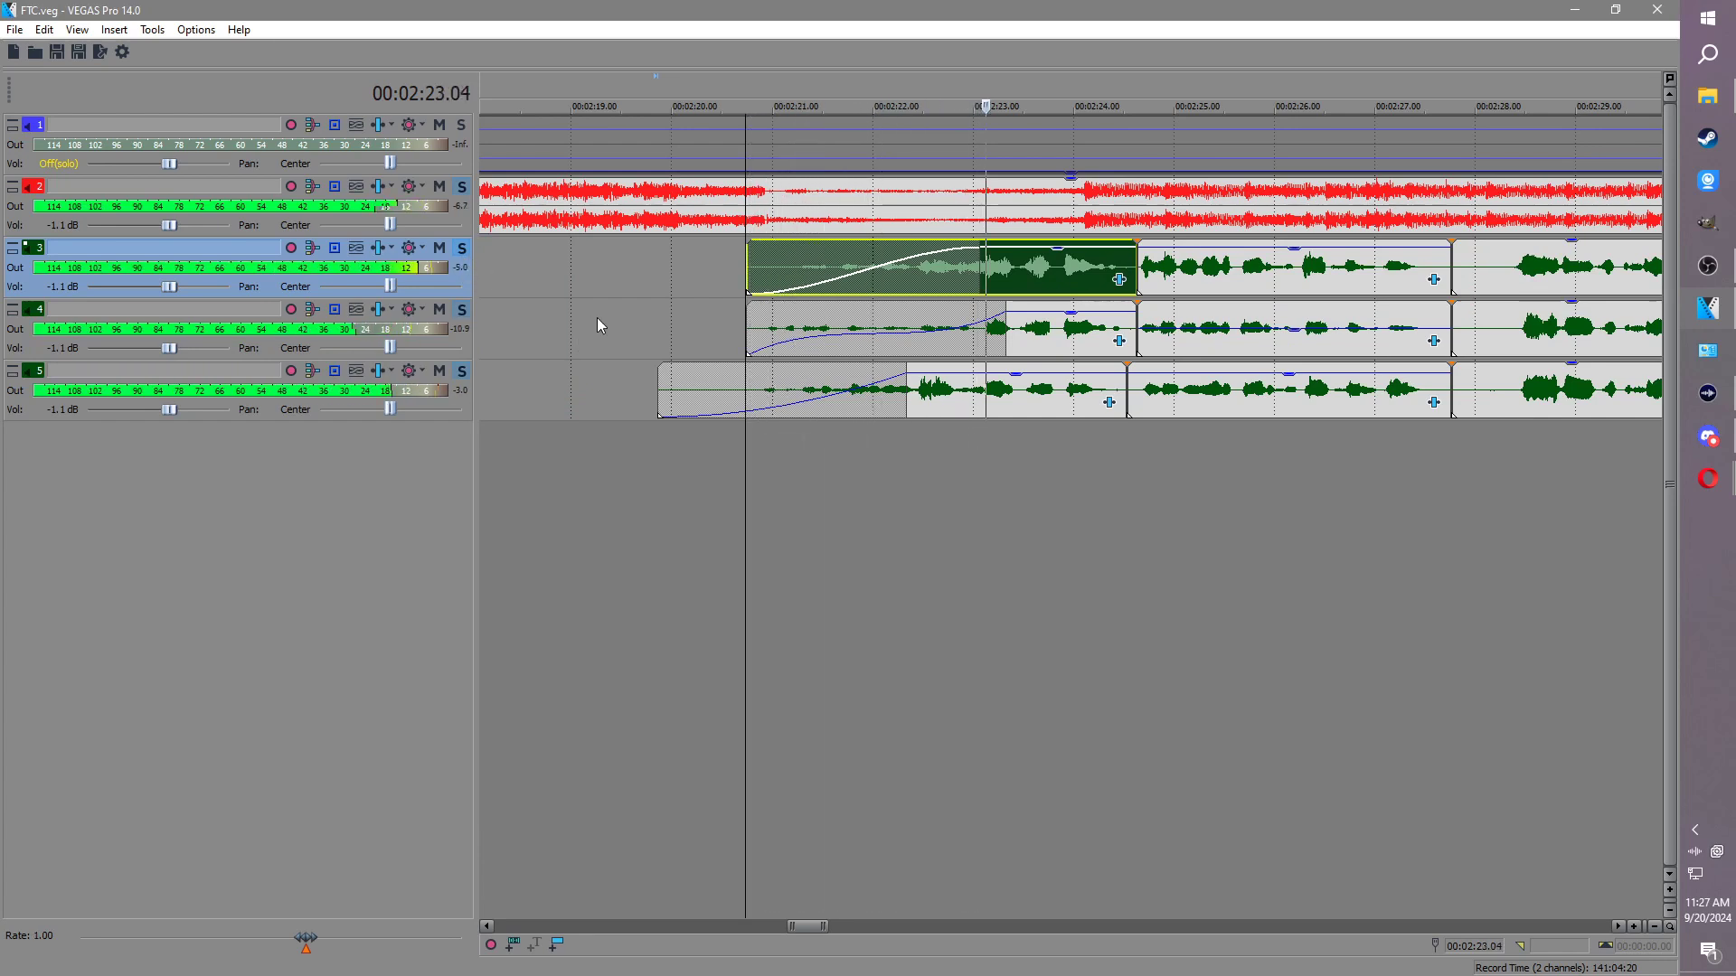
# Step: Lower the gain of the fade-in clips on tracks 3, 4 and 5, extend track 5's fade-in to about 2:23.1, and replay the passage
pyautogui.press('space')
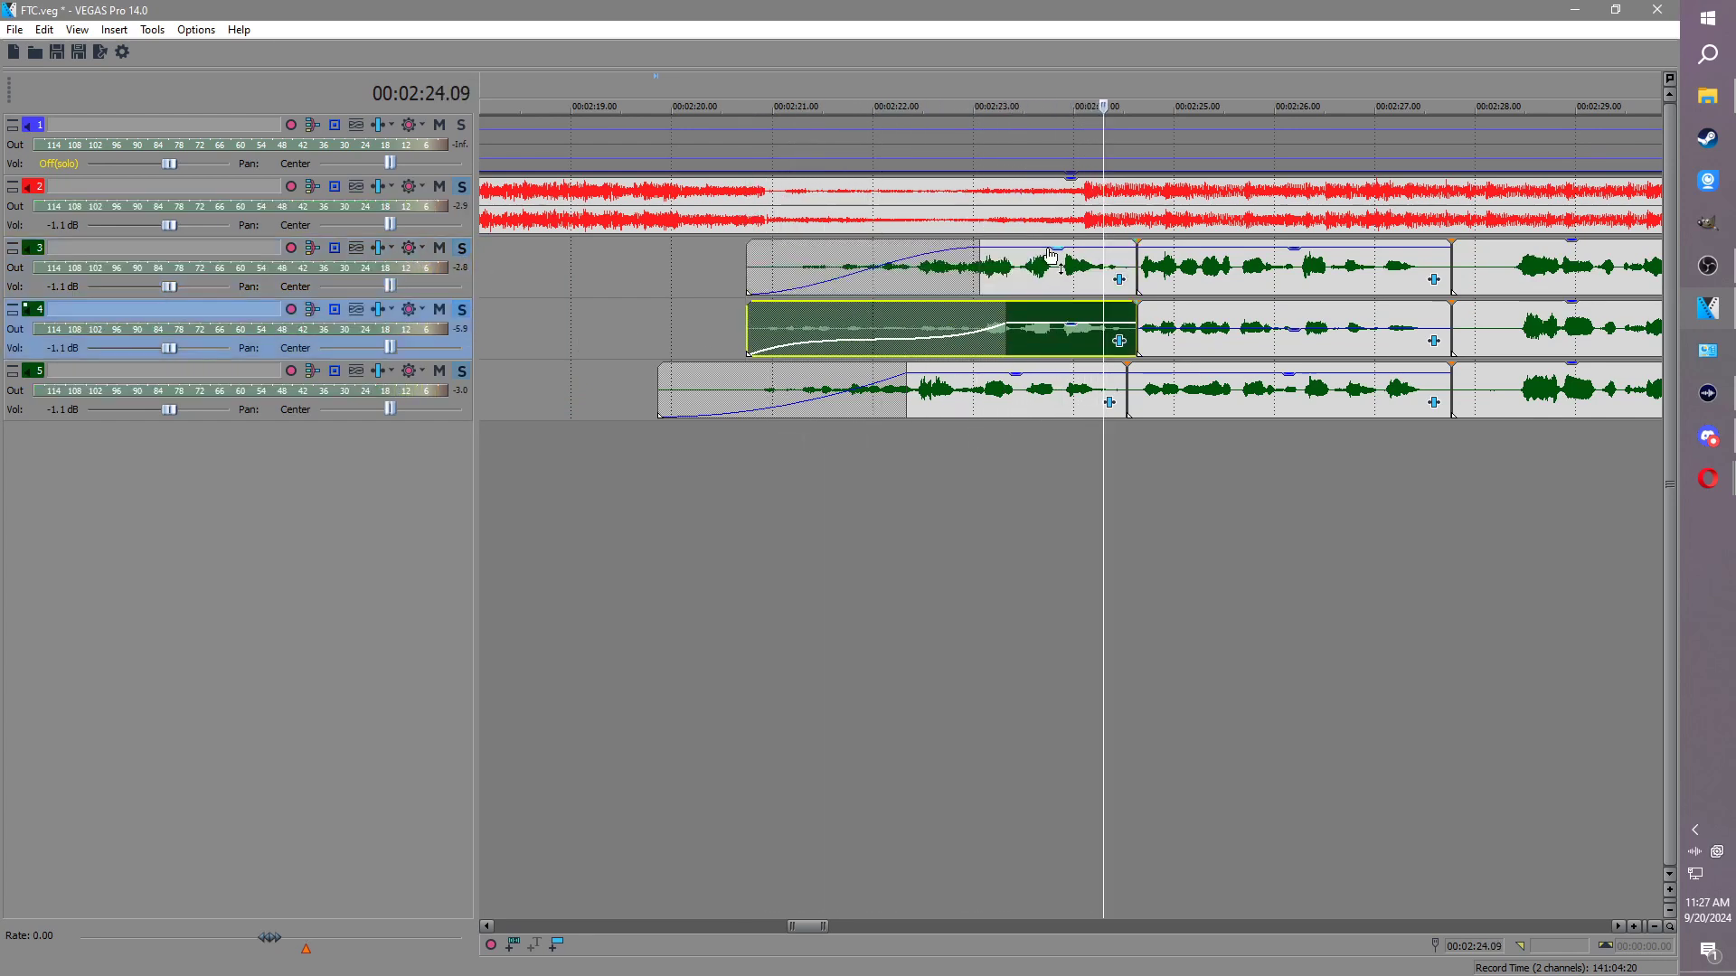
pyautogui.moveTo(1060, 243); pyautogui.dragTo(1060, 264)
pyautogui.moveTo(1059, 371); pyautogui.dragTo(981, 368)
pyautogui.click(831, 340)
pyautogui.press('space')
pyautogui.press('space')
pyautogui.click(856, 384)
pyautogui.press('space')
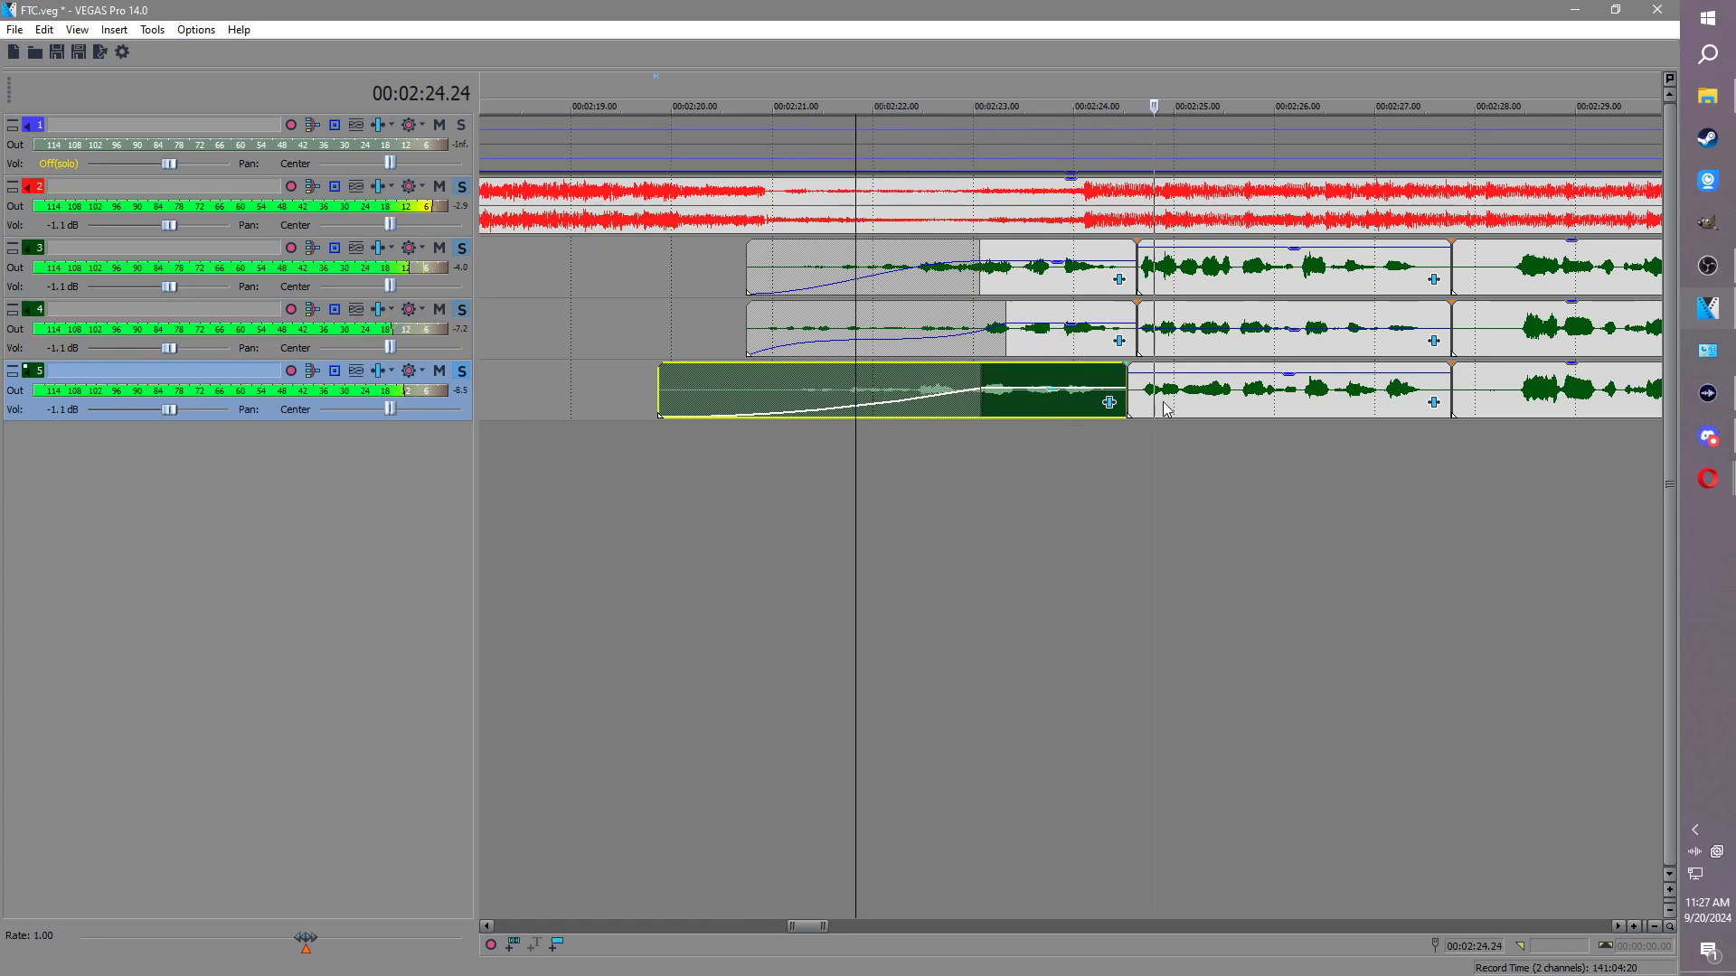
# Step: Check the effects of the last track 3 clip and unsolo tracks 4 and 5 to listen to that clip
pyautogui.scroll(-5, 1258, 406)
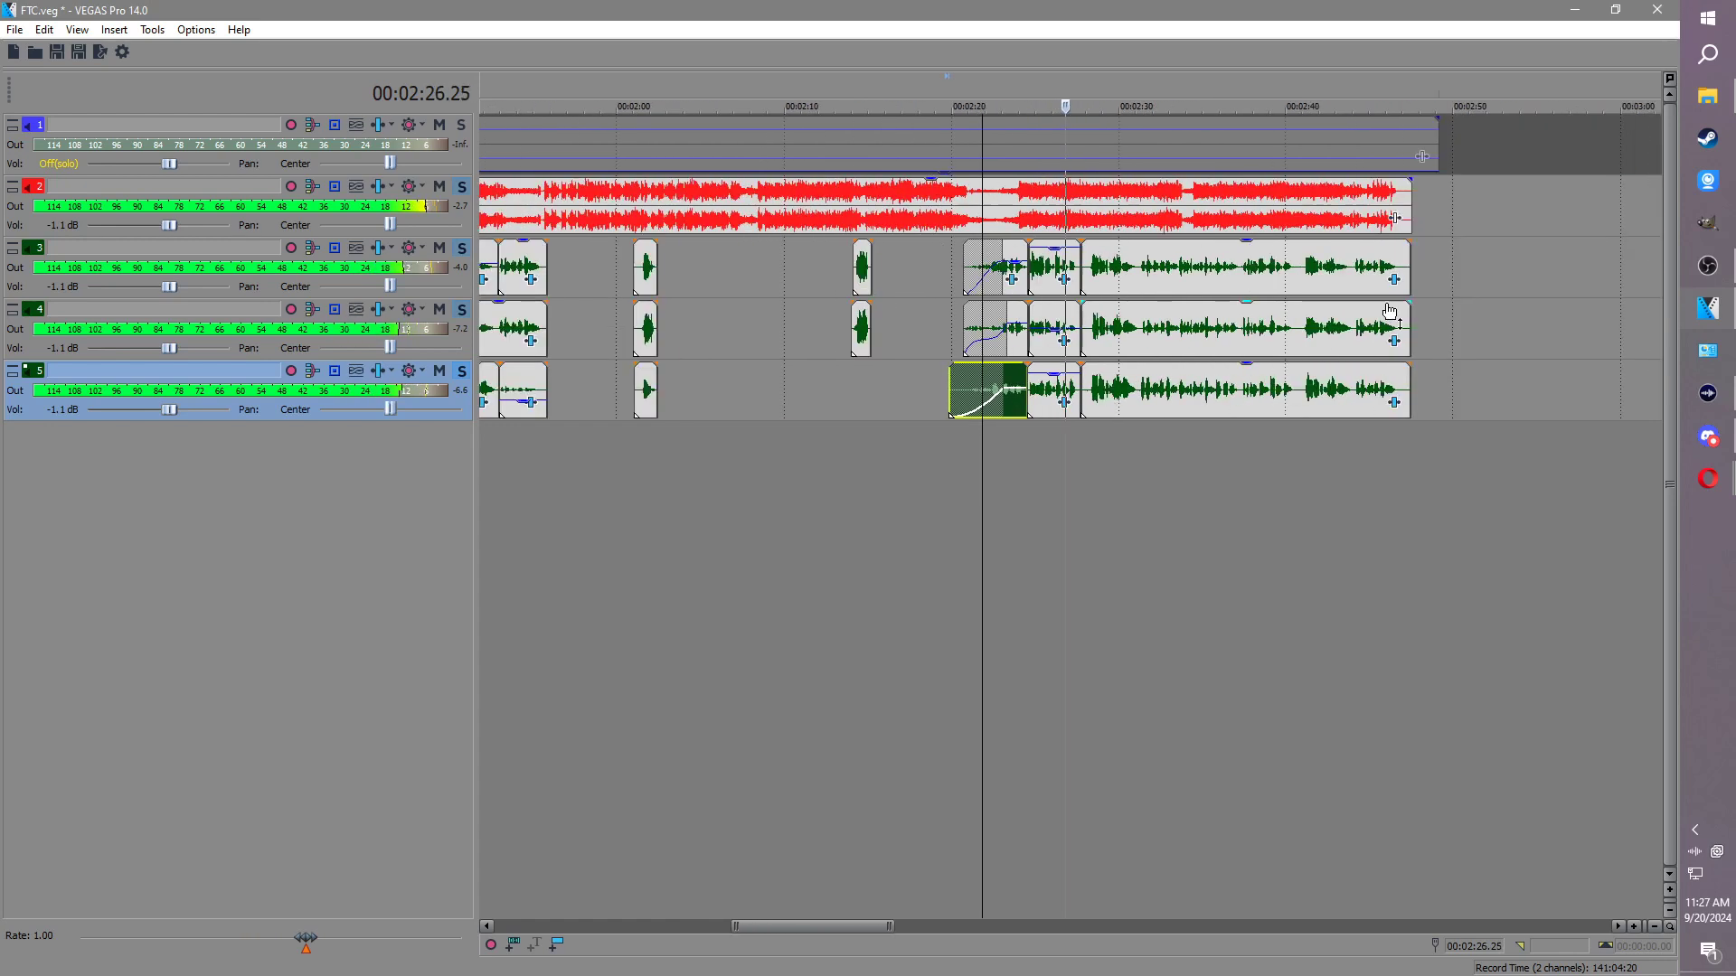
pyautogui.click(1395, 281)
pyautogui.click(594, 377)
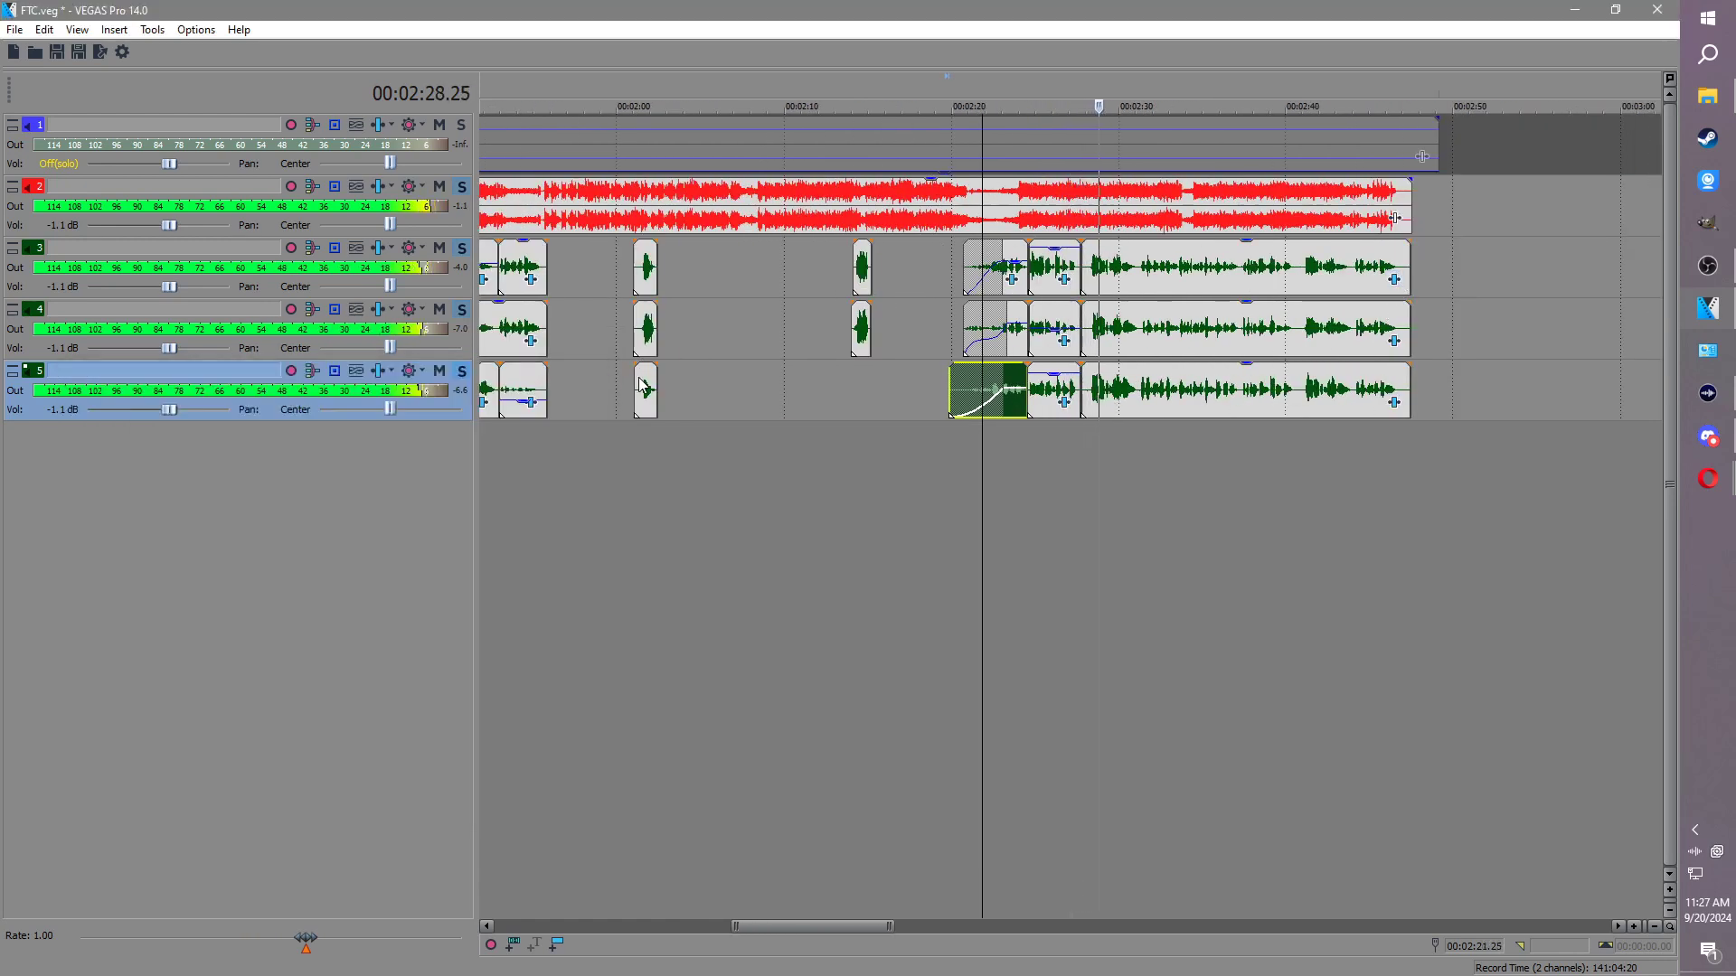
pyautogui.click(461, 309)
pyautogui.click(461, 370)
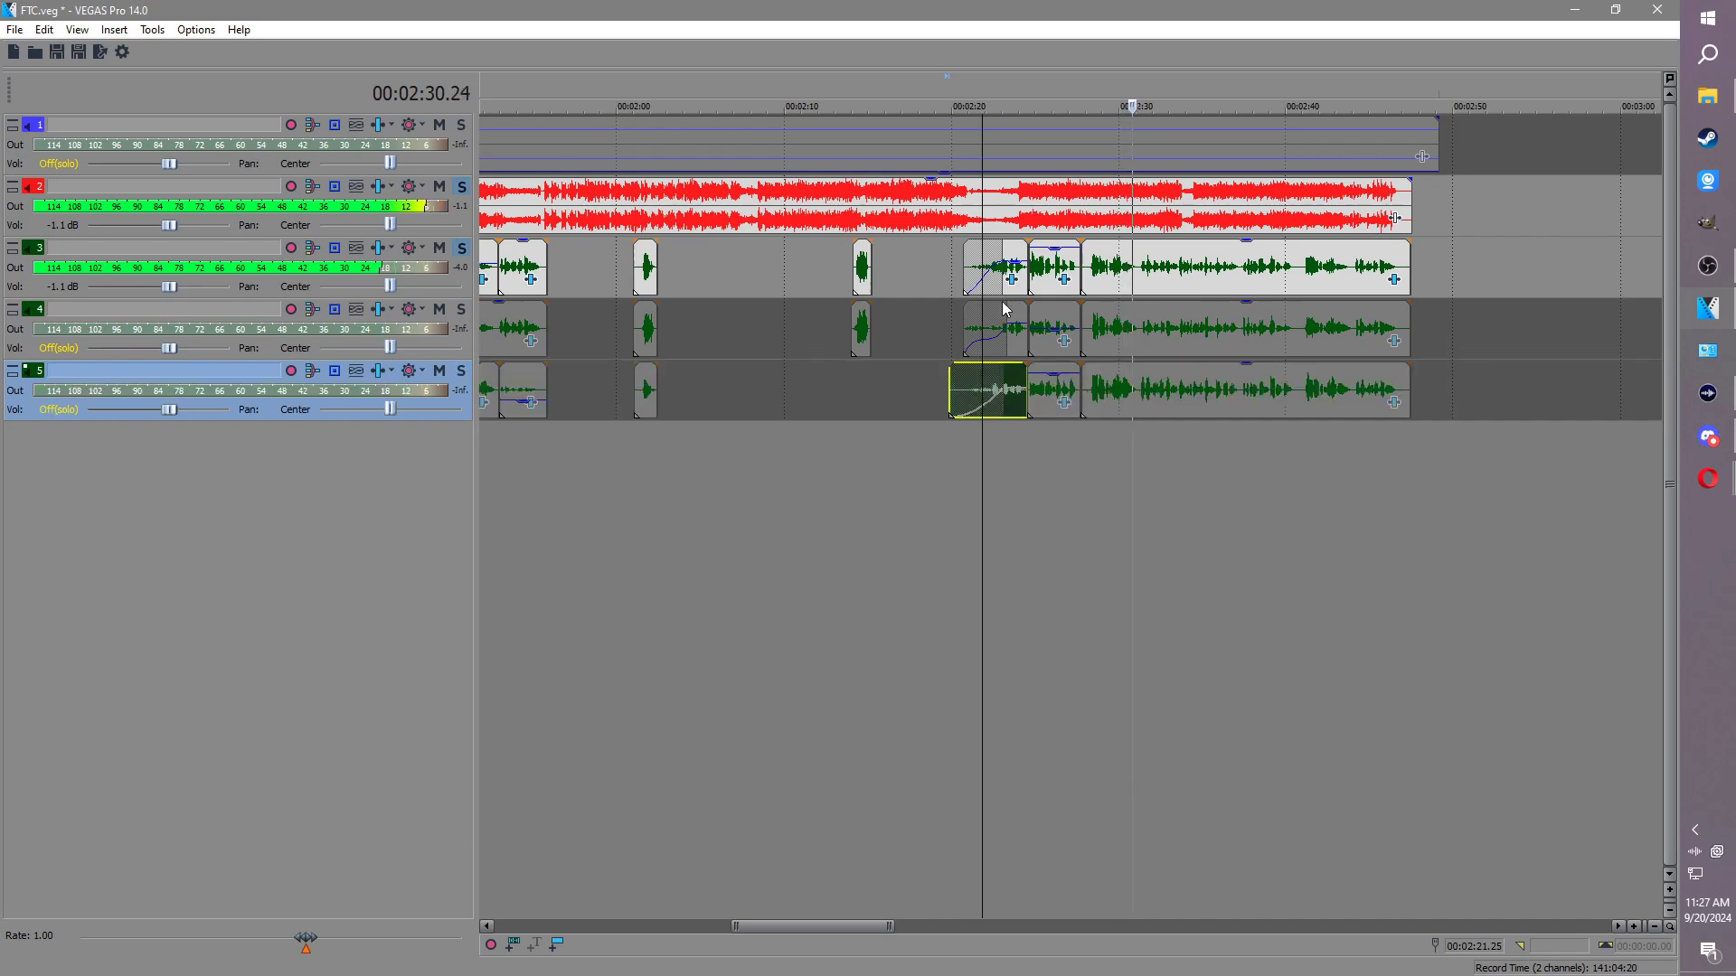
pyautogui.click(1156, 276)
pyautogui.scroll(6, 1153, 274)
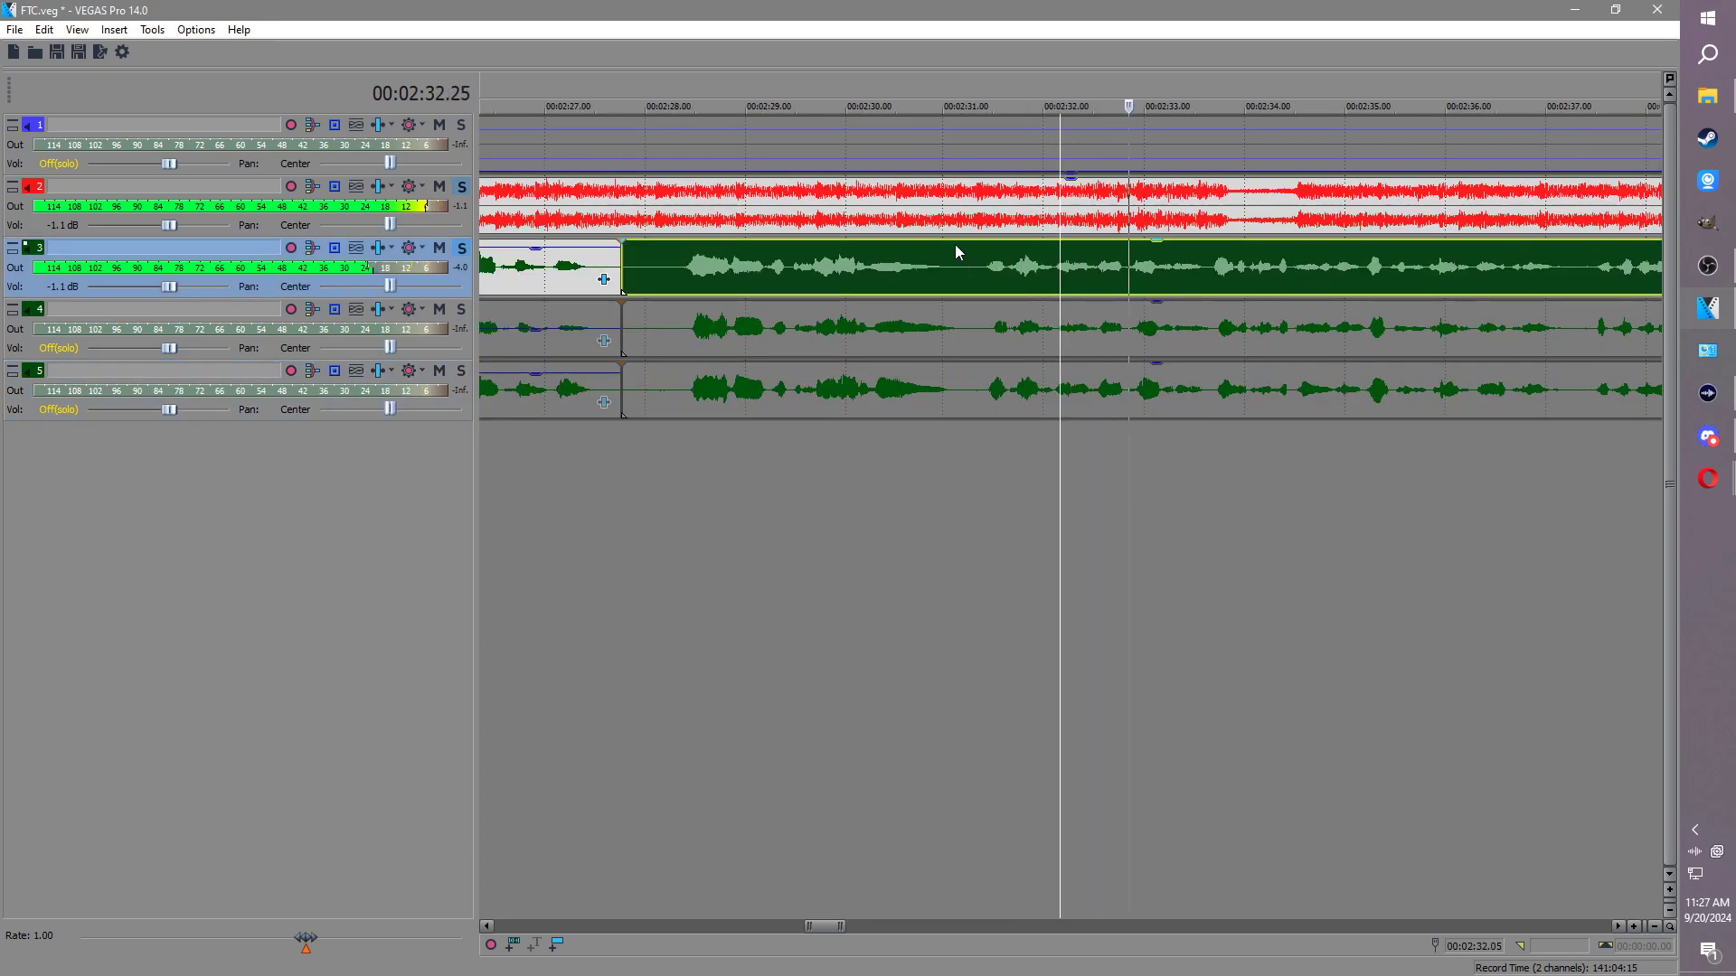
pyautogui.scroll(-3, 1159, 262)
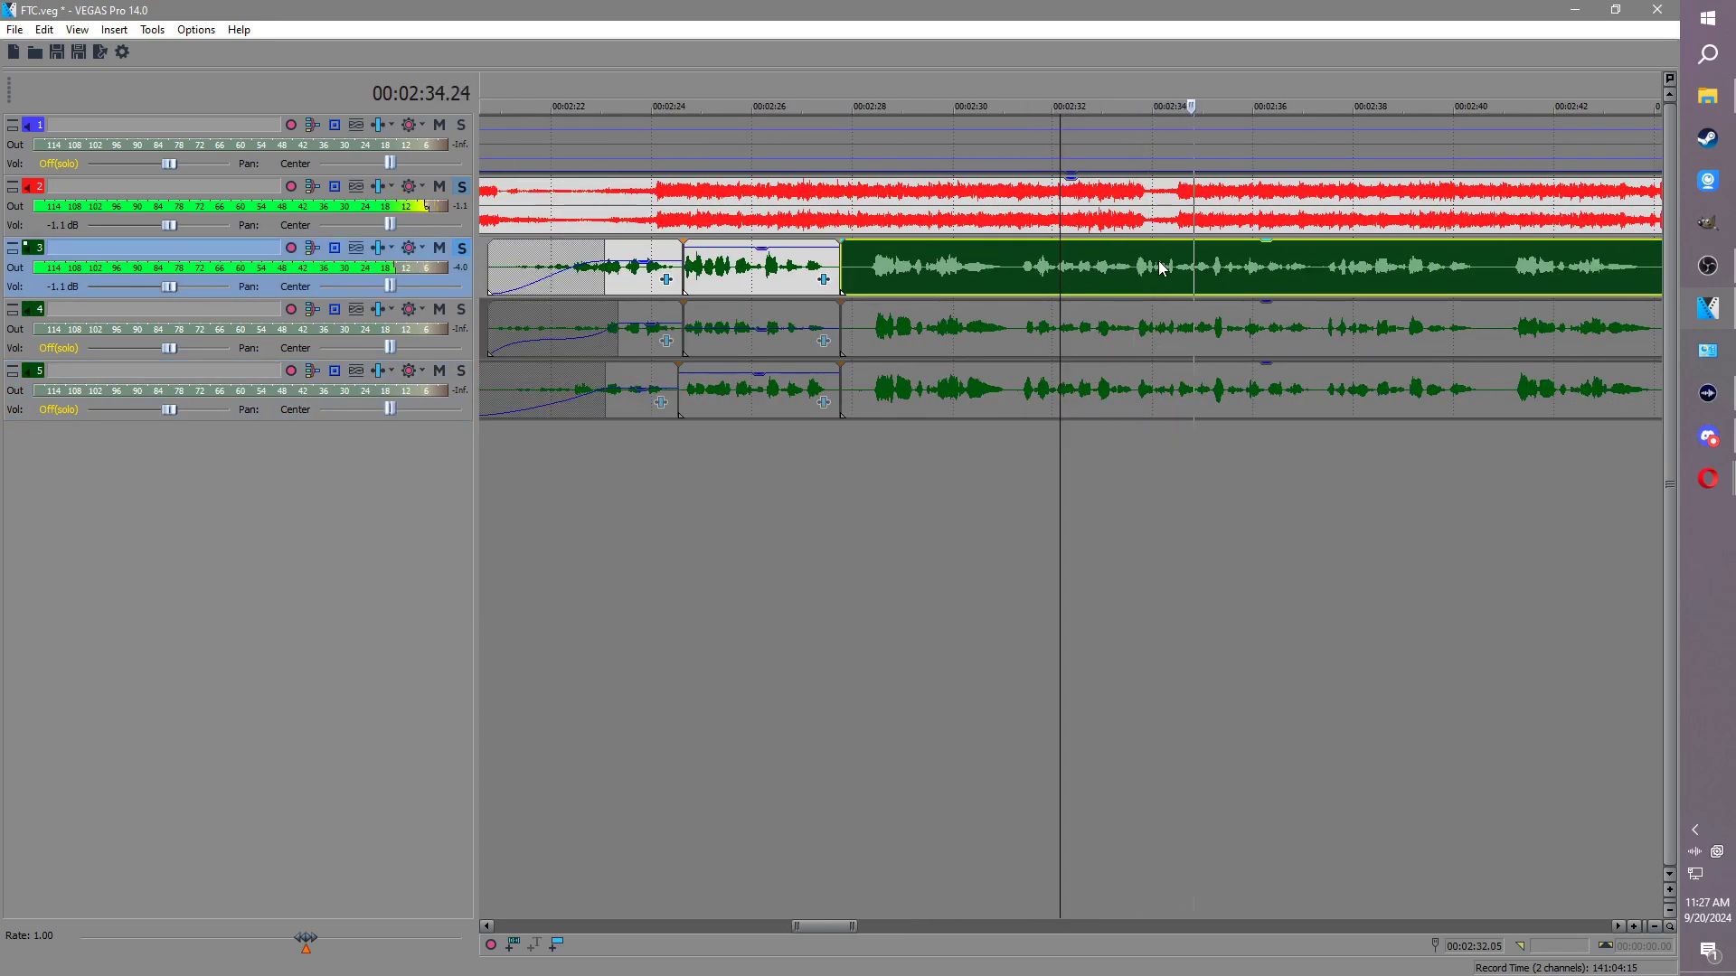
pyautogui.scroll(-3, 1417, 265)
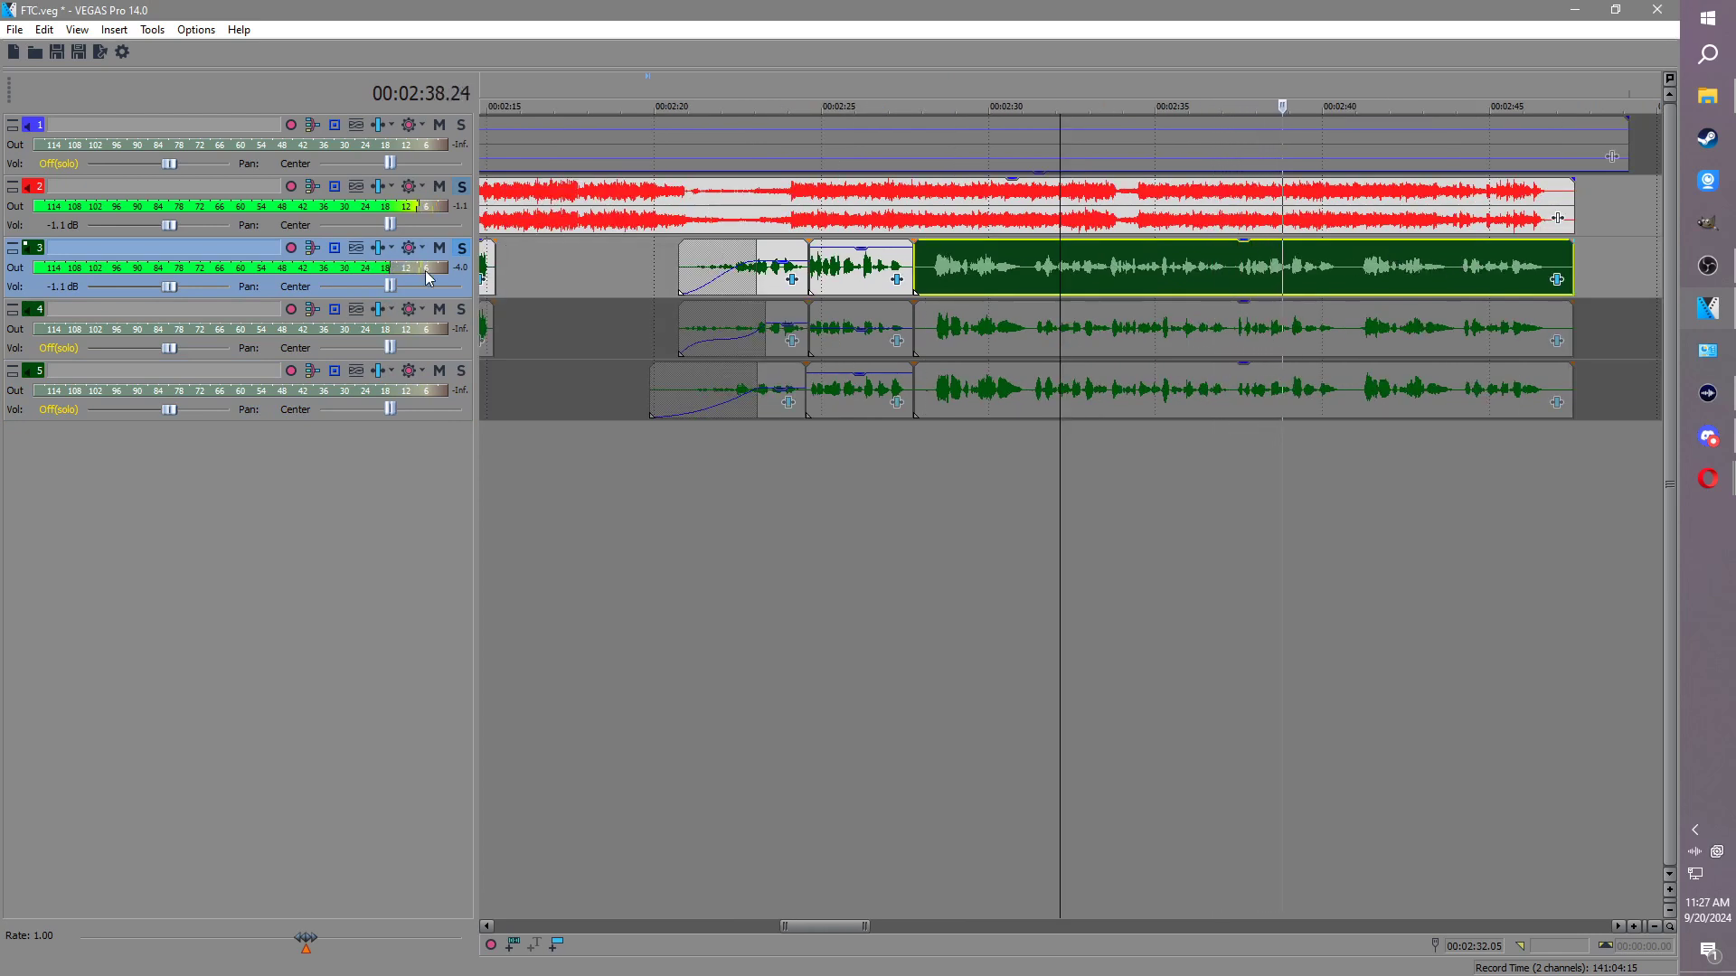
# Step: Split the last track 3 clip at about 2:37.3 and 2:40.8 and lower the gain of the middle part
pyautogui.click(1234, 271)
pyautogui.press('s')
pyautogui.click(1351, 264)
pyautogui.press('s')
pyautogui.moveTo(1308, 242); pyautogui.dragTo(1309, 277)
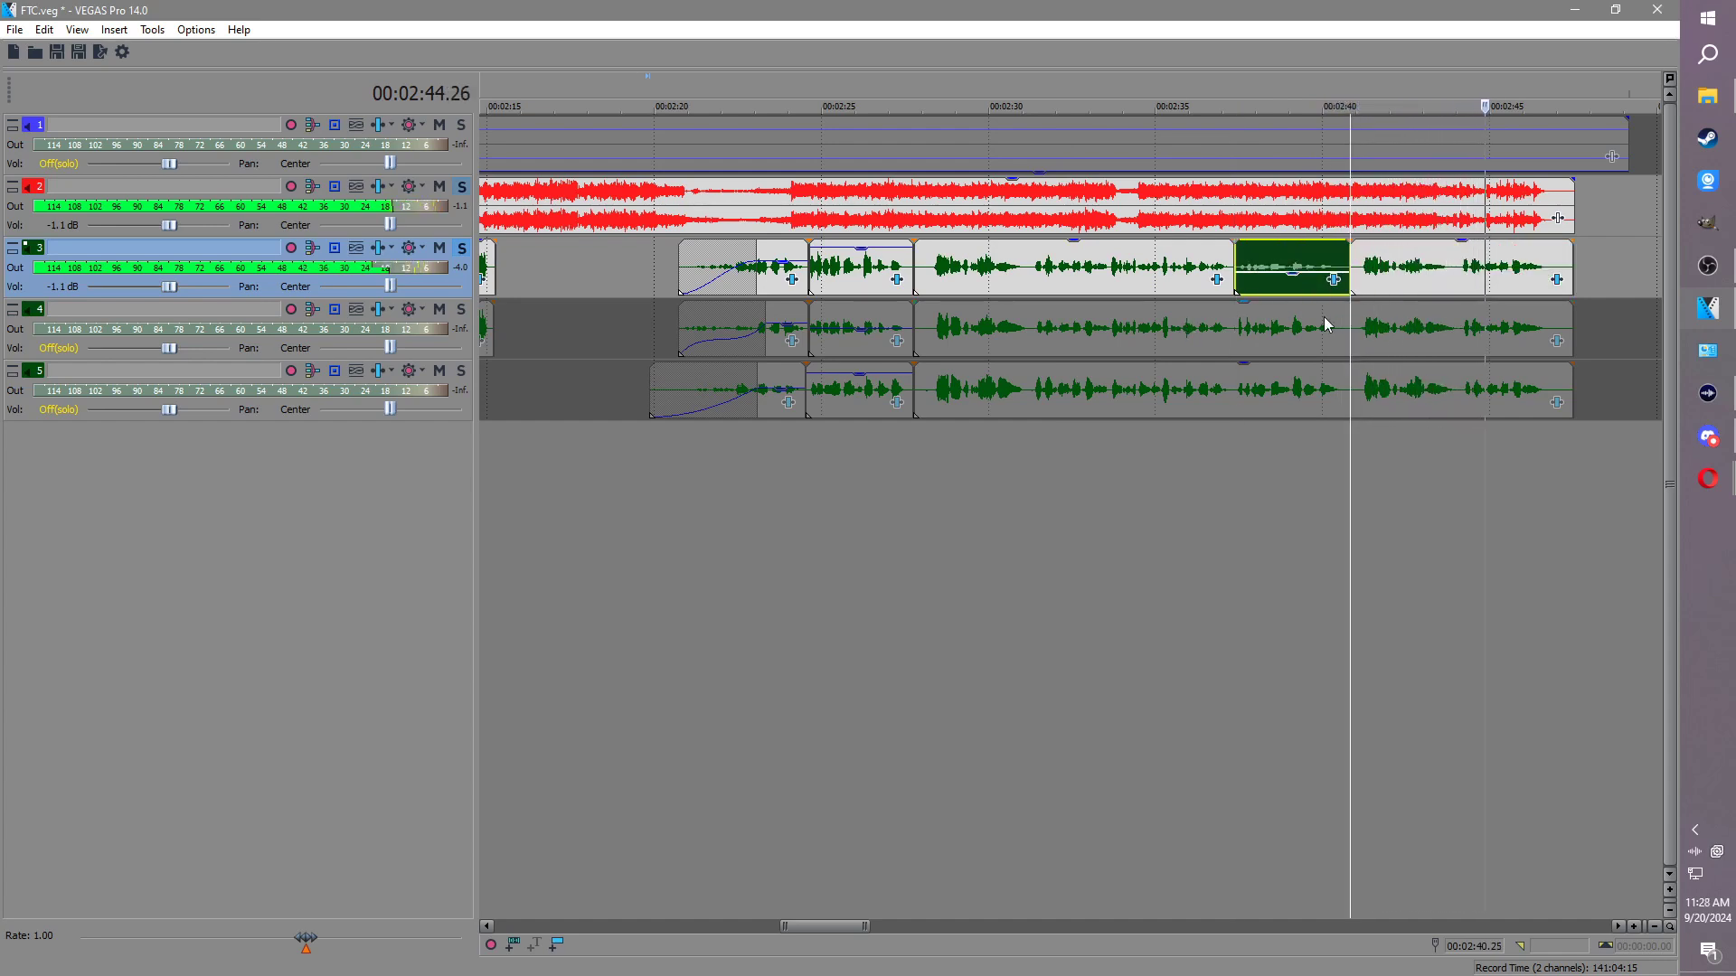
# Step: Solo track 4 in place of track 3 and play from about 2:28
pyautogui.click(461, 250)
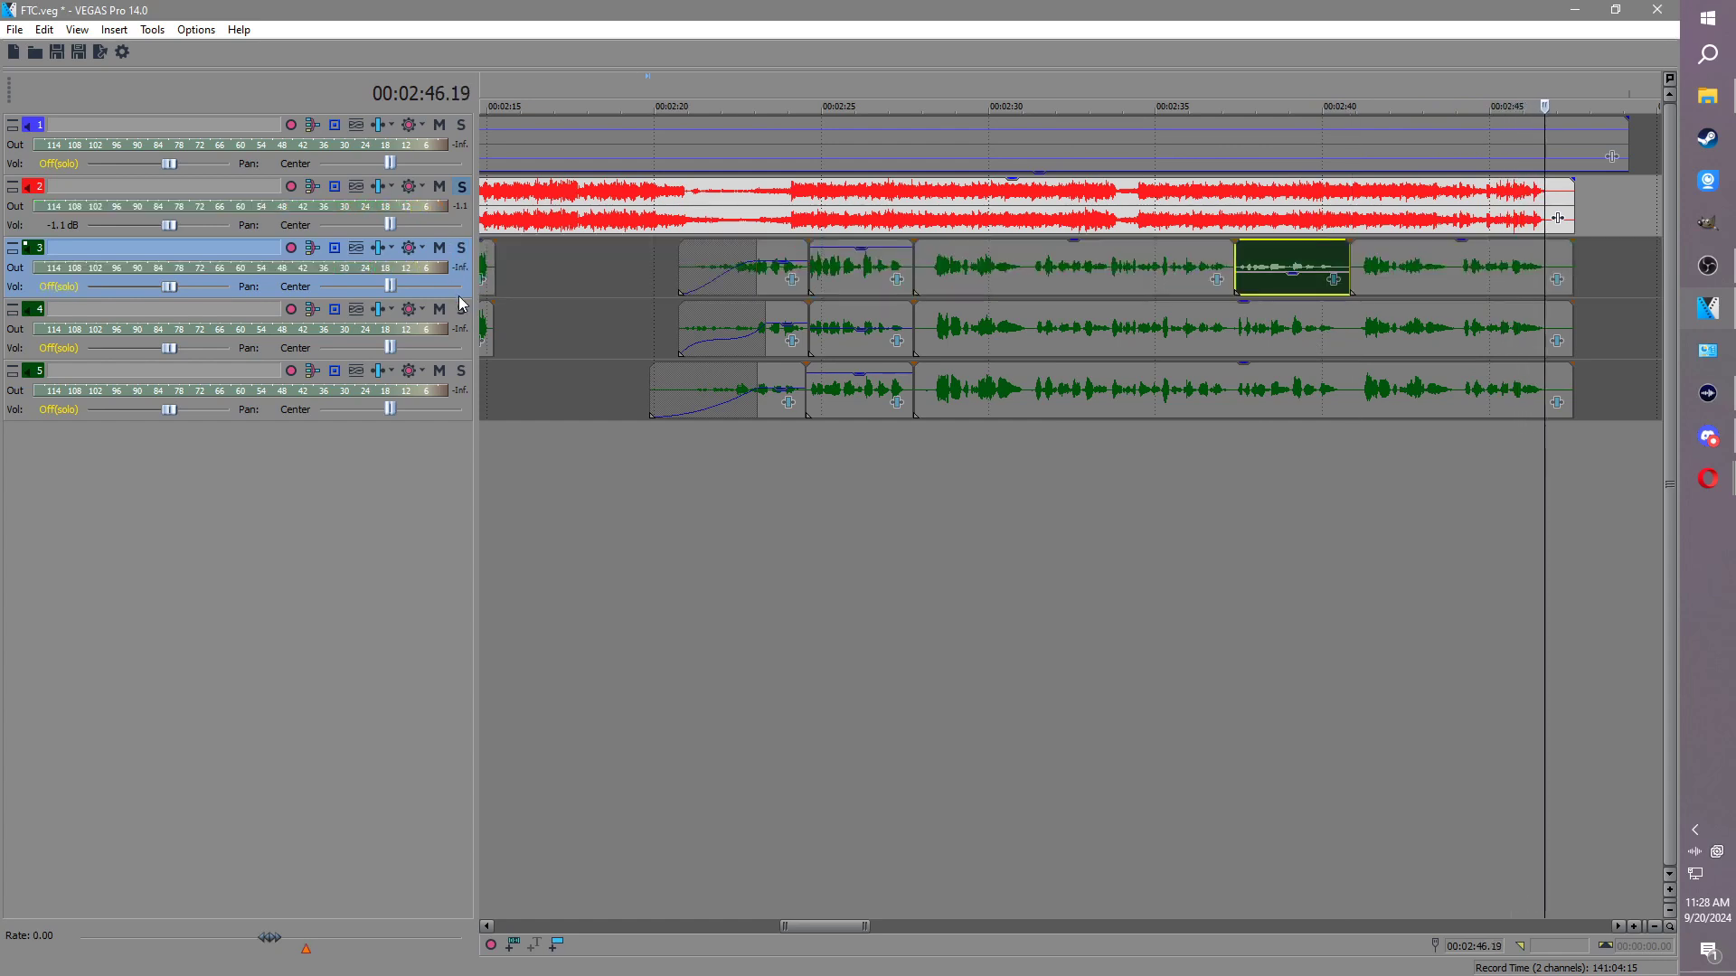
pyautogui.click(461, 310)
pyautogui.click(927, 275)
pyautogui.press('space')
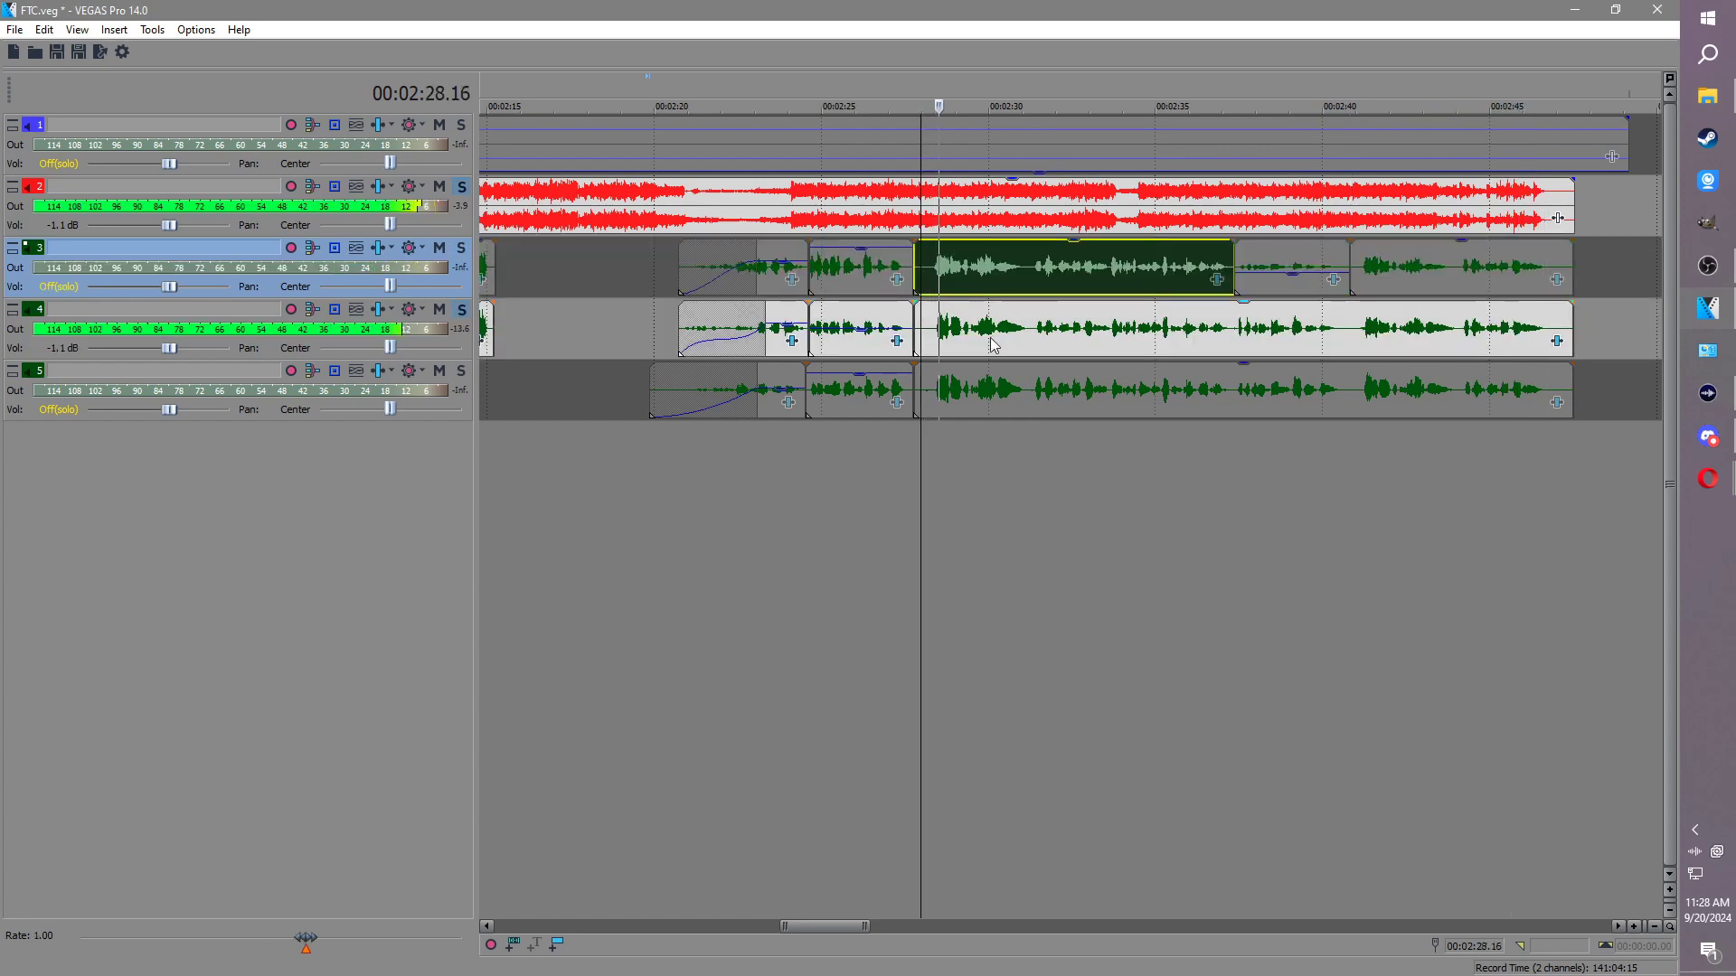
# Step: Split the track 3 clip at about 2:31.2 and slightly lower the gain of the part before the split
pyautogui.click(1027, 337)
pyautogui.scroll(4, 1092, 279)
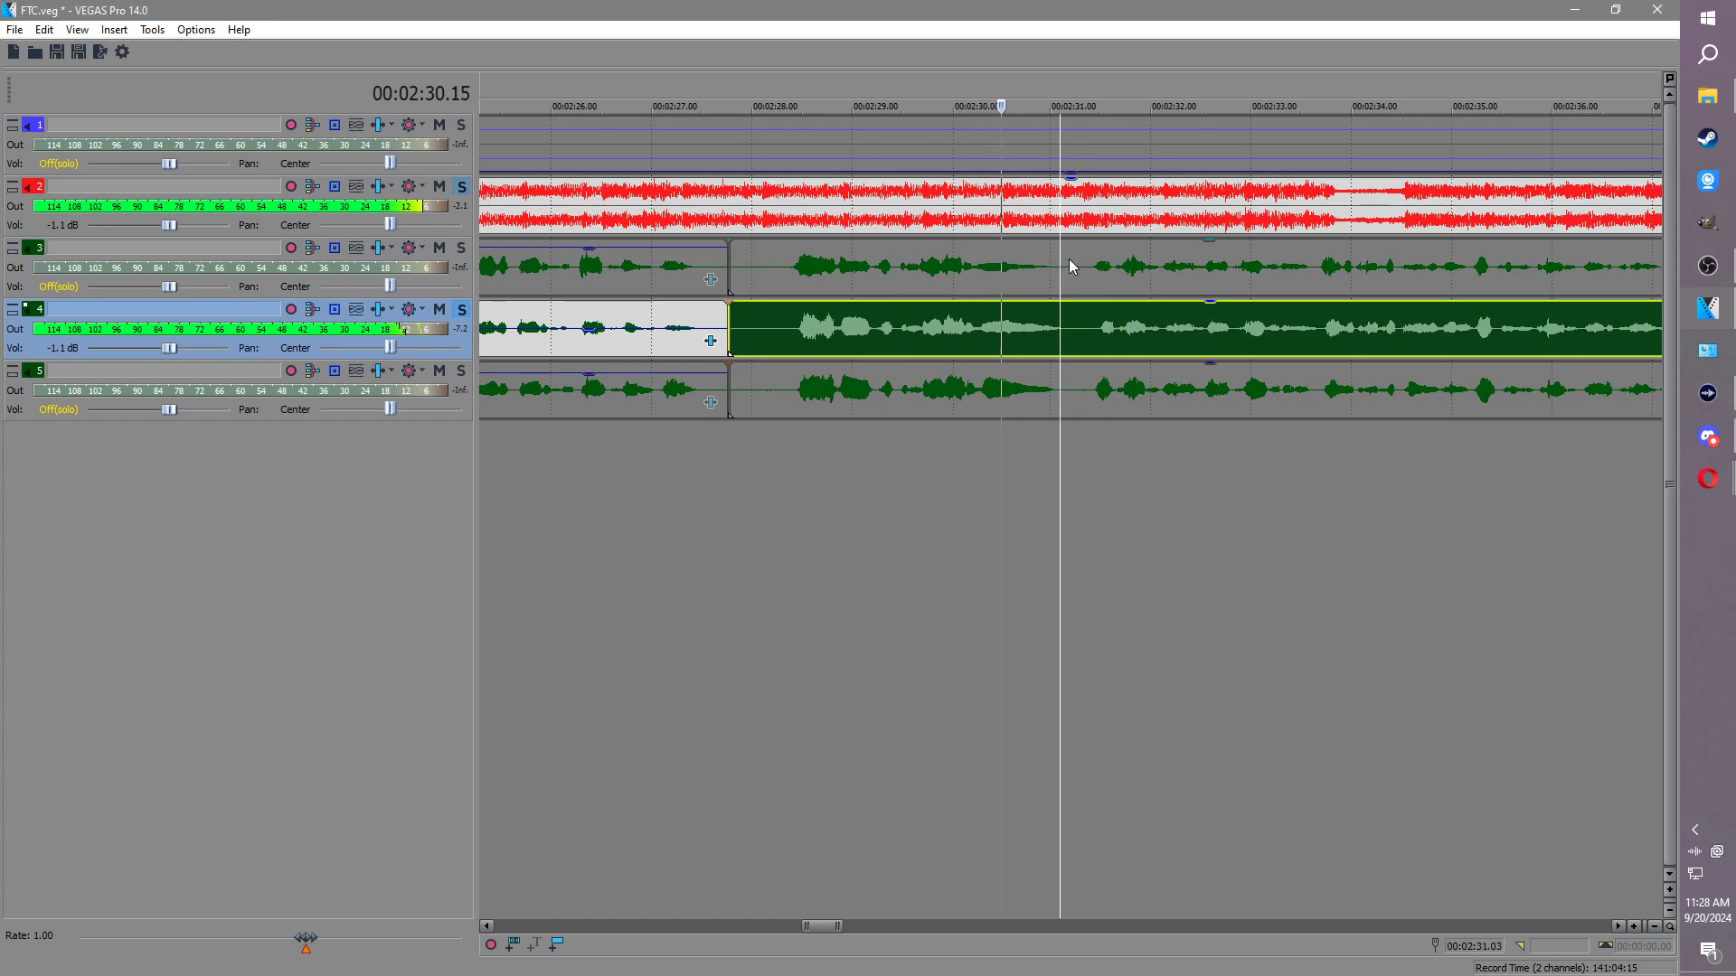
pyautogui.click(1023, 250)
pyautogui.press('s')
pyautogui.scroll(-3, 1031, 259)
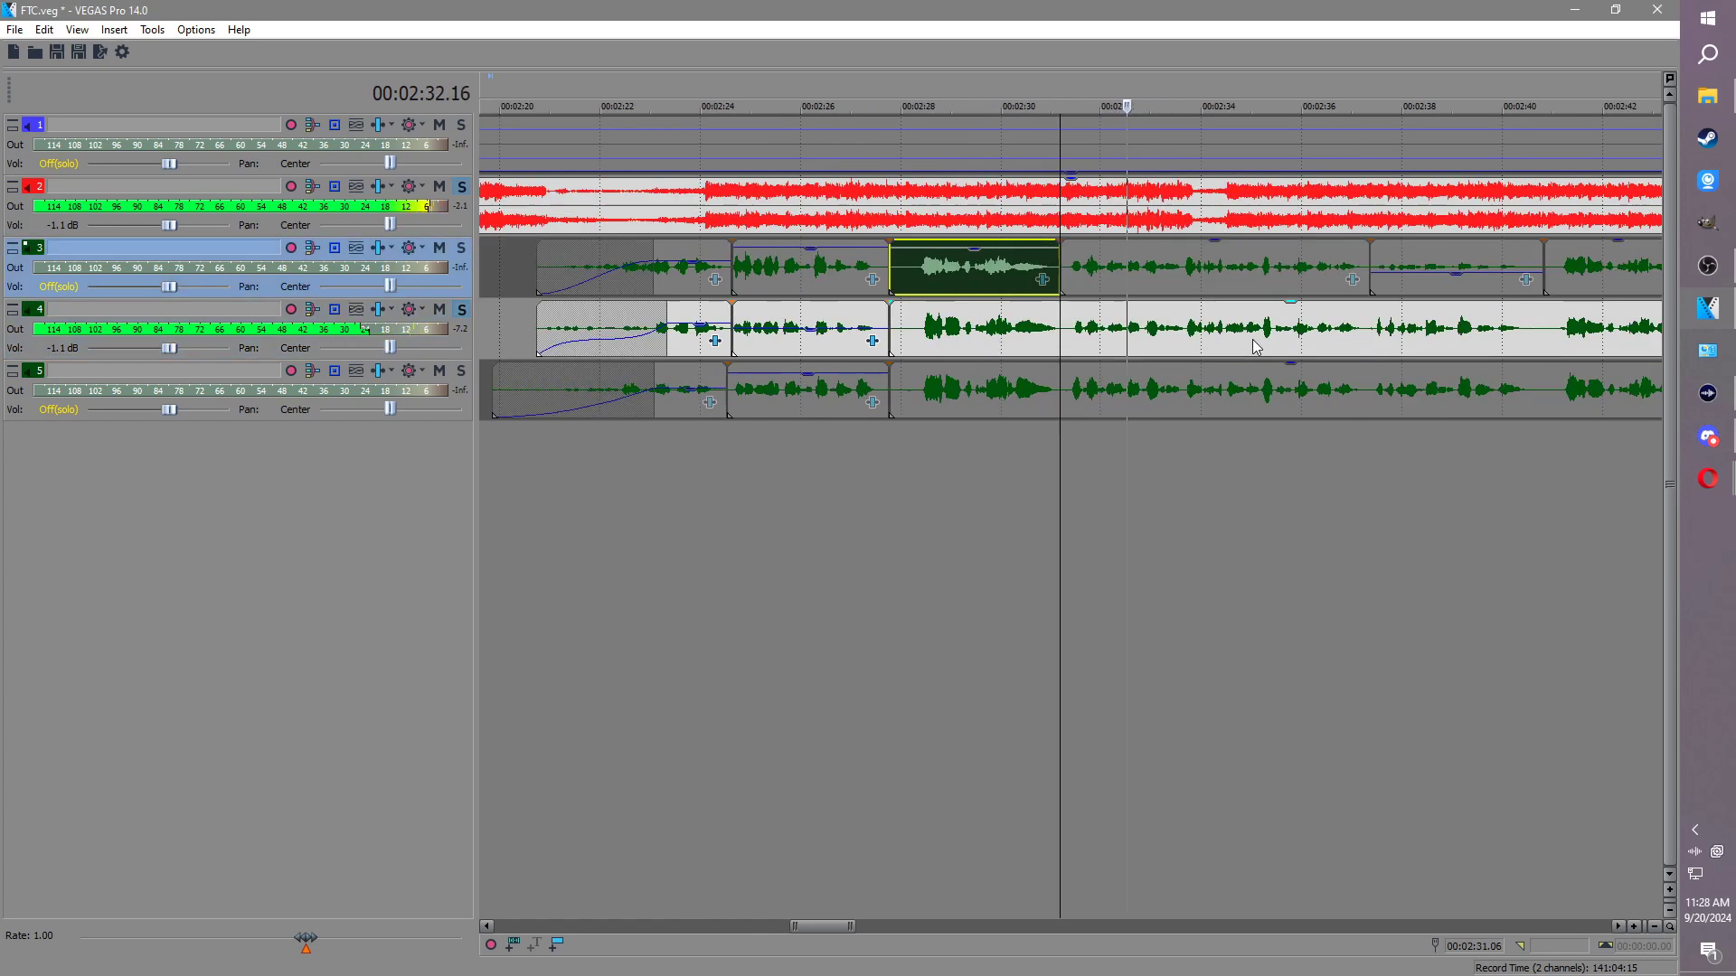
# Step: Split the last track 4 clip at about 2:37.3 and 2:40.8, matching the cuts on track 3
pyautogui.click(1370, 325)
pyautogui.press('s')
pyautogui.click(1543, 325)
pyautogui.press('s')
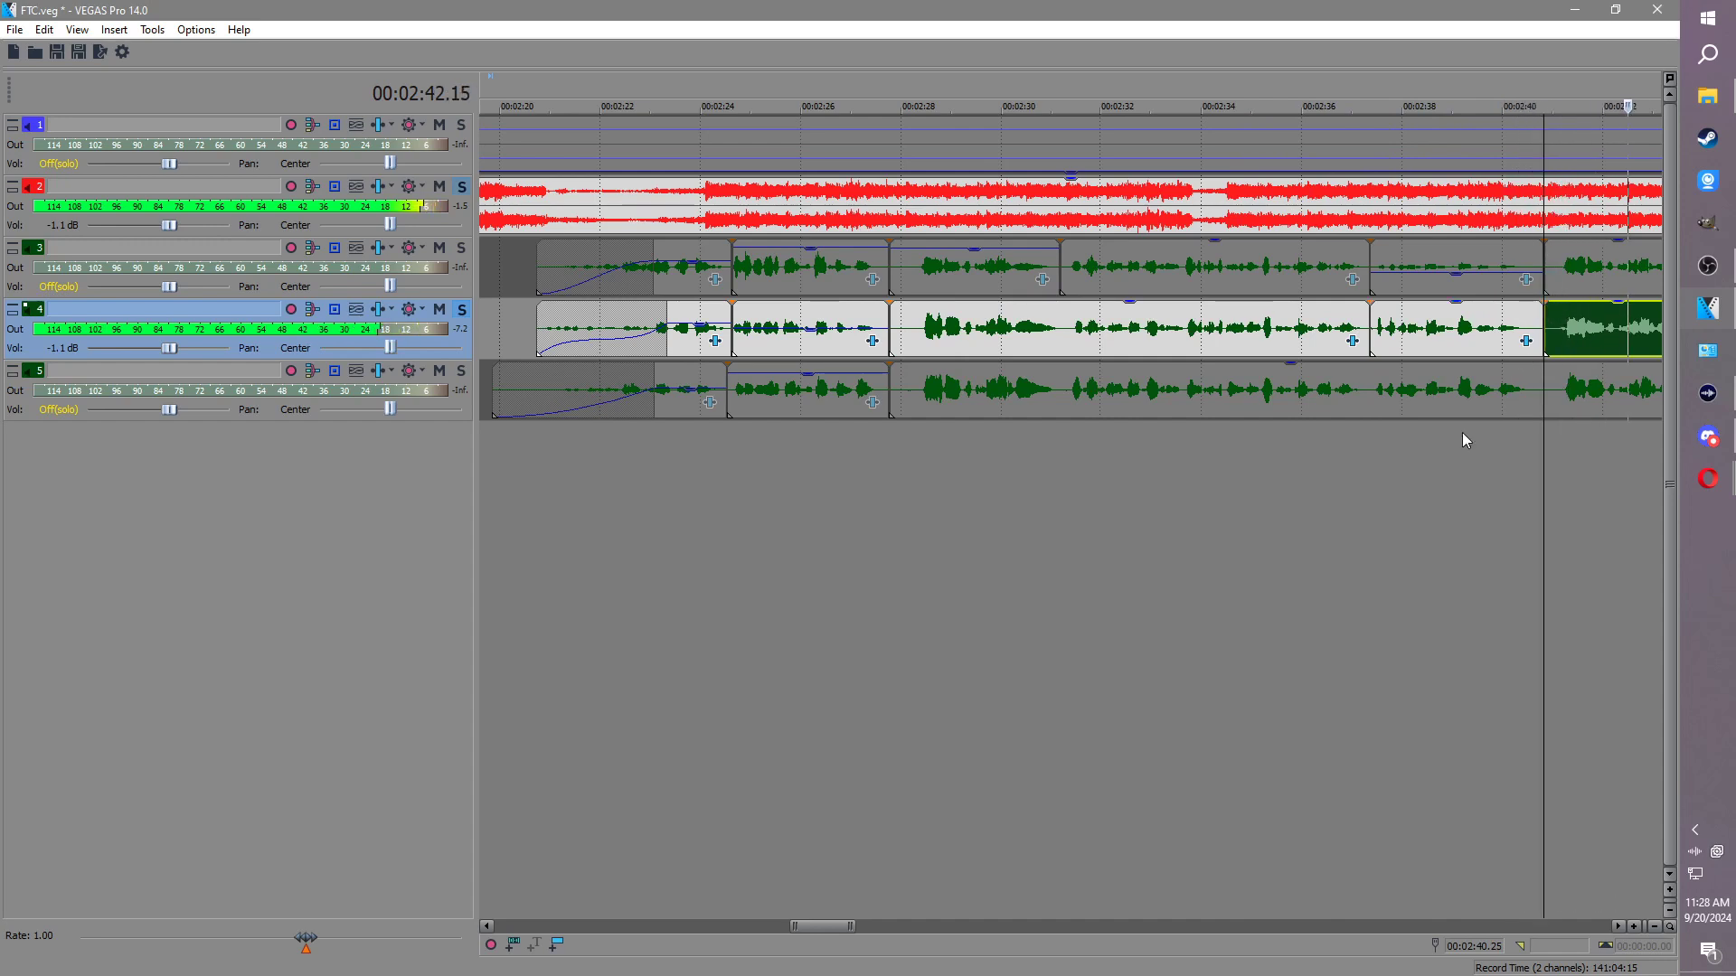
# Step: Split the final track 3 clip at about 2:44.1
pyautogui.scroll(-3, 1439, 428)
pyautogui.scroll(3, 1144, 321)
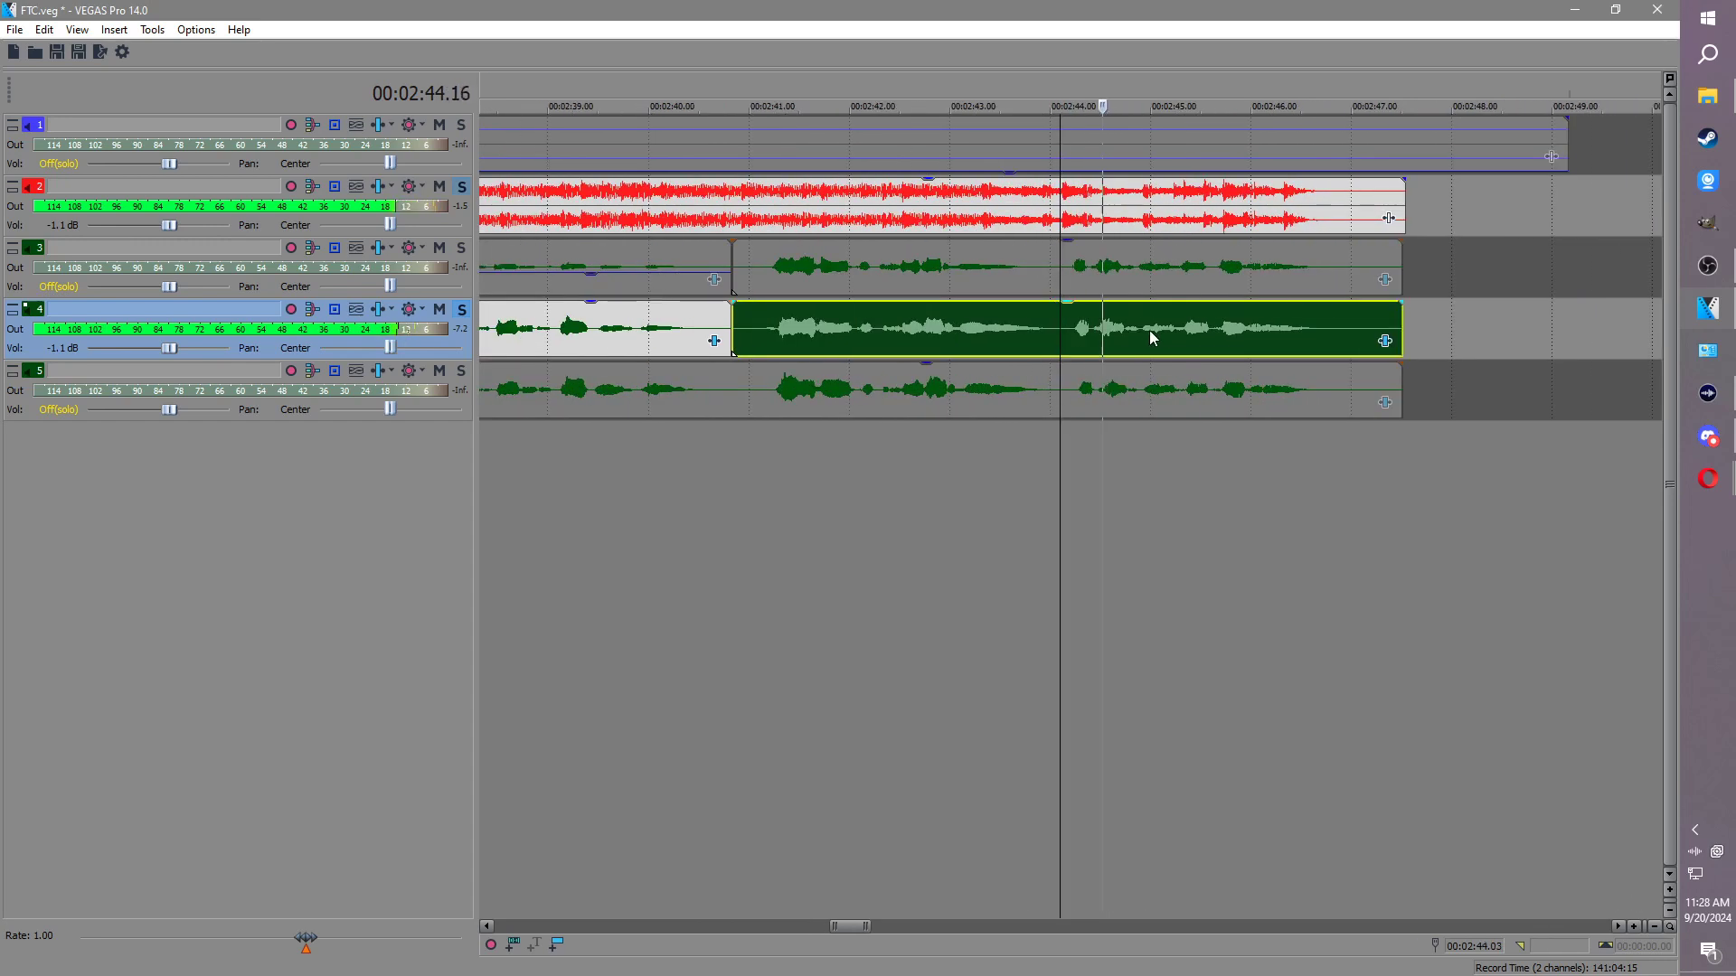
pyautogui.click(1061, 252)
pyautogui.press('s')
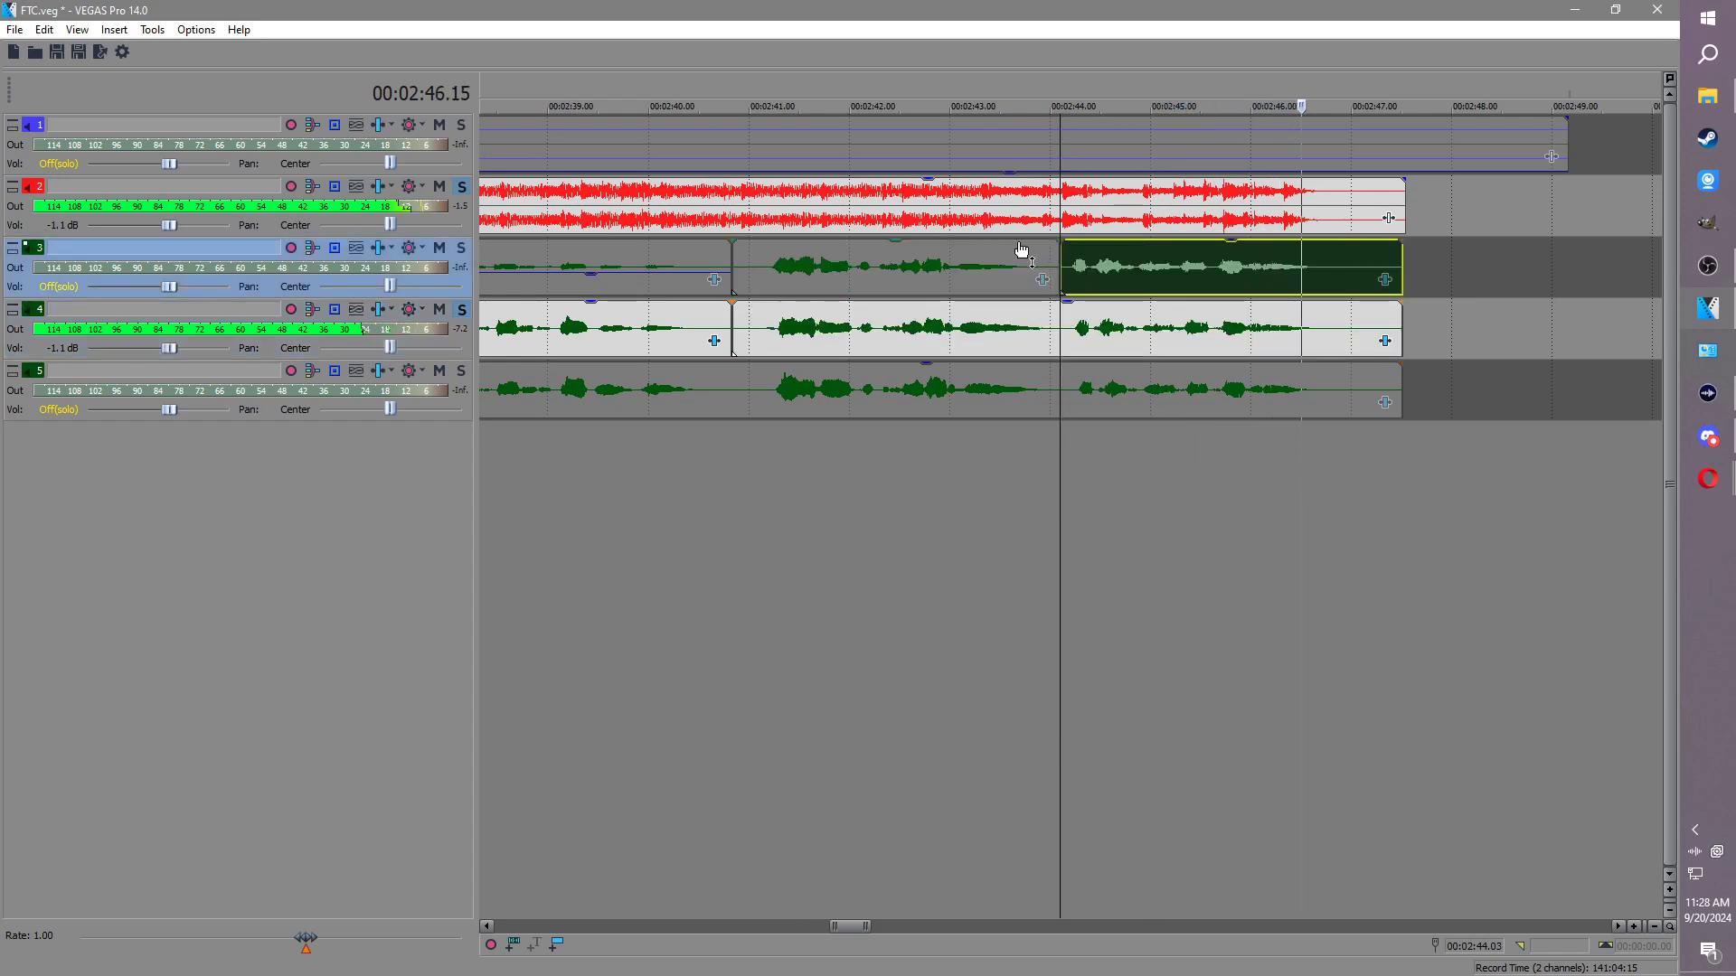
# Step: Slightly lower the gain of the track 3 clip between about 2:40.8 and 2:44.1 and stop playback
pyautogui.moveTo(1021, 242); pyautogui.dragTo(1033, 260)
pyautogui.press('Return')
# Step: Solo track 5 in place of track 4 and play from about 2:28
pyautogui.click(462, 310)
pyautogui.scroll(-1, 537, 324)
pyautogui.scroll(-1, 537, 323)
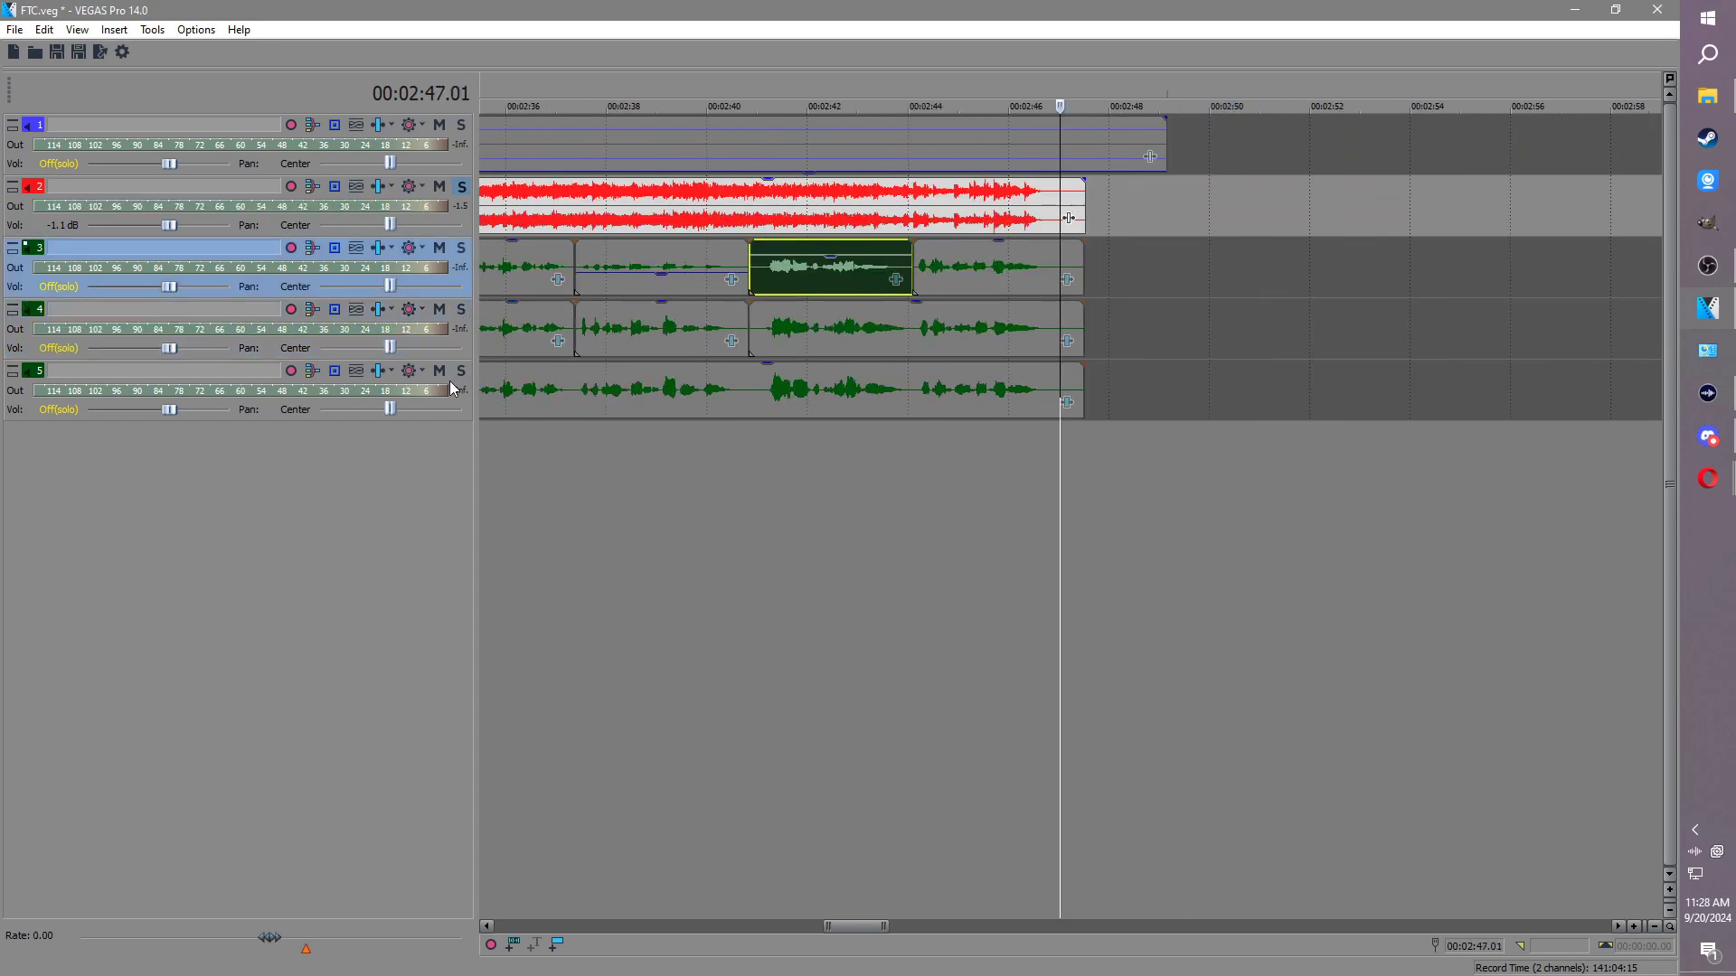
pyautogui.click(458, 372)
pyautogui.scroll(-1, 563, 370)
pyautogui.click(579, 333)
pyautogui.scroll(3, 771, 411)
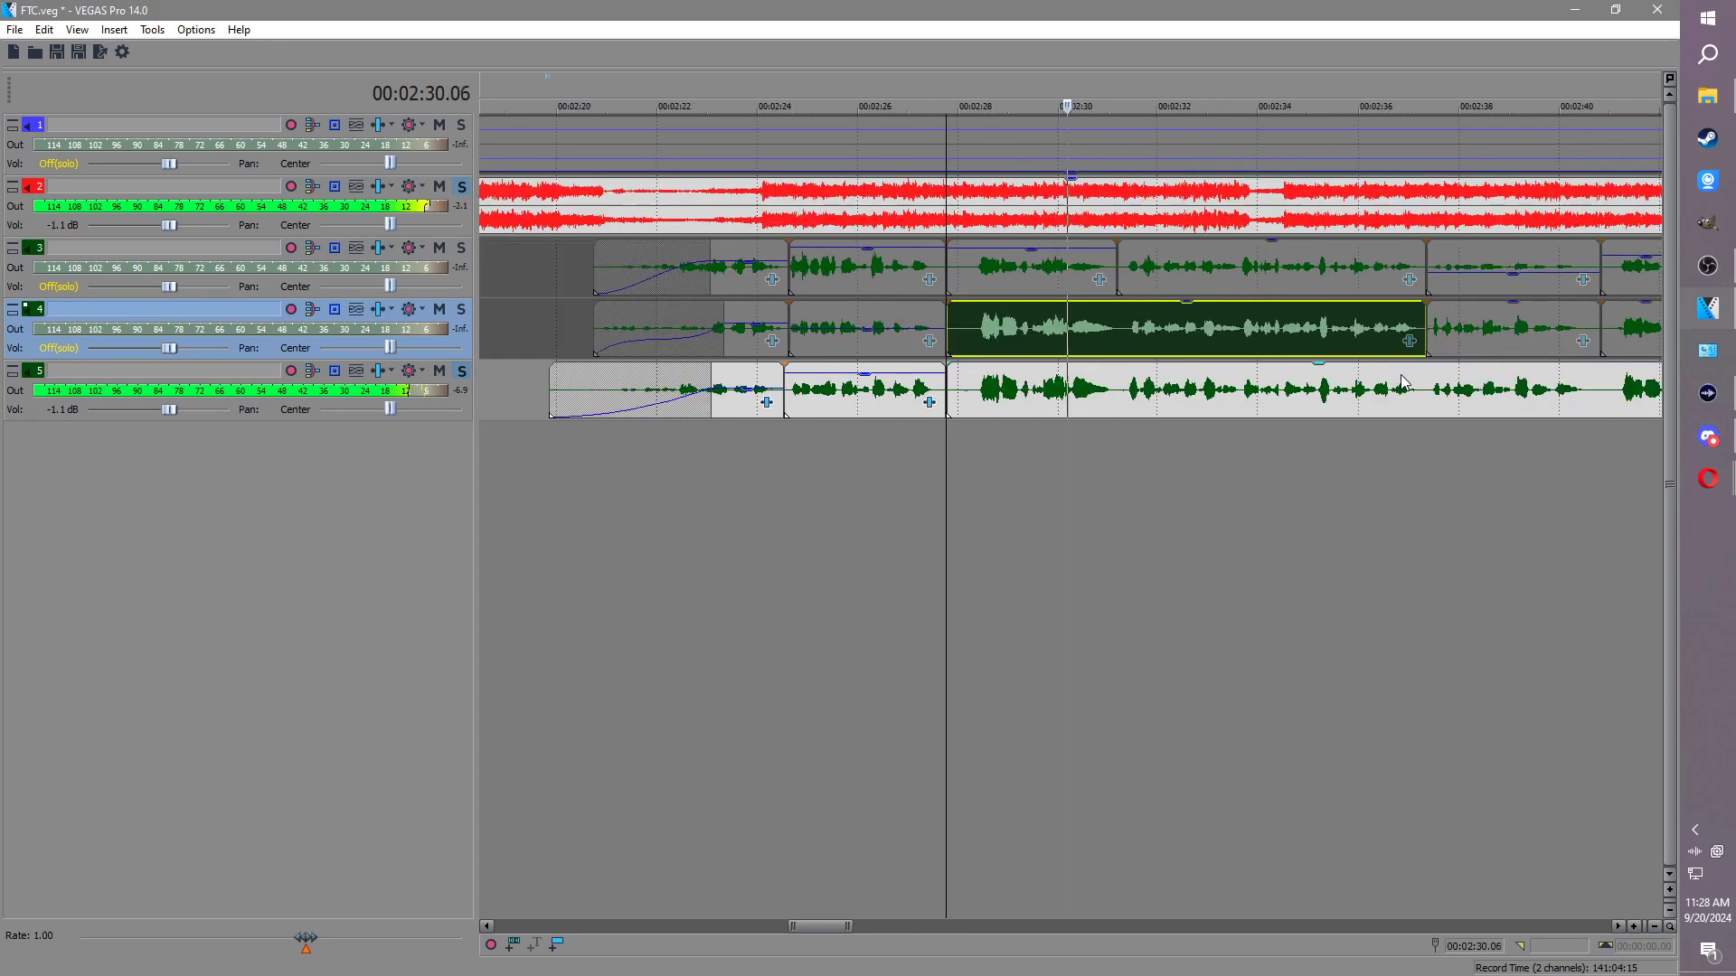
# Step: Lower the gain of the track 3 clip between about 2:31.2 and 2:37.3
pyautogui.click(1211, 389)
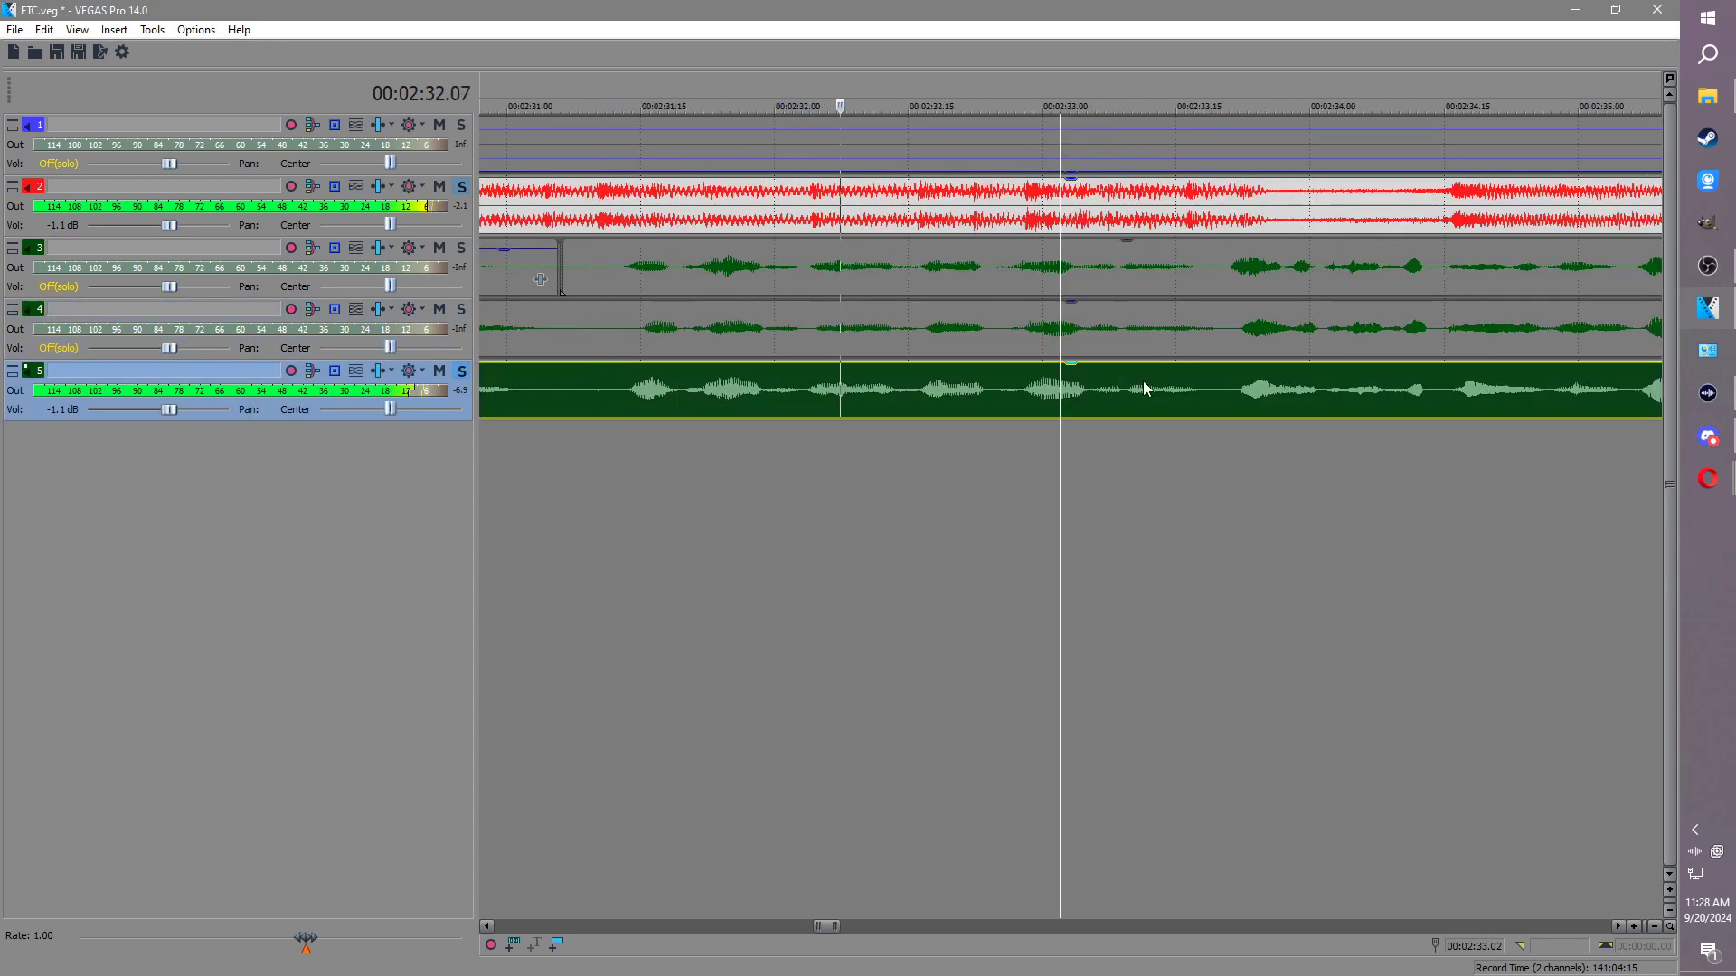
pyautogui.scroll(1, 1085, 383)
pyautogui.scroll(-2, 1369, 293)
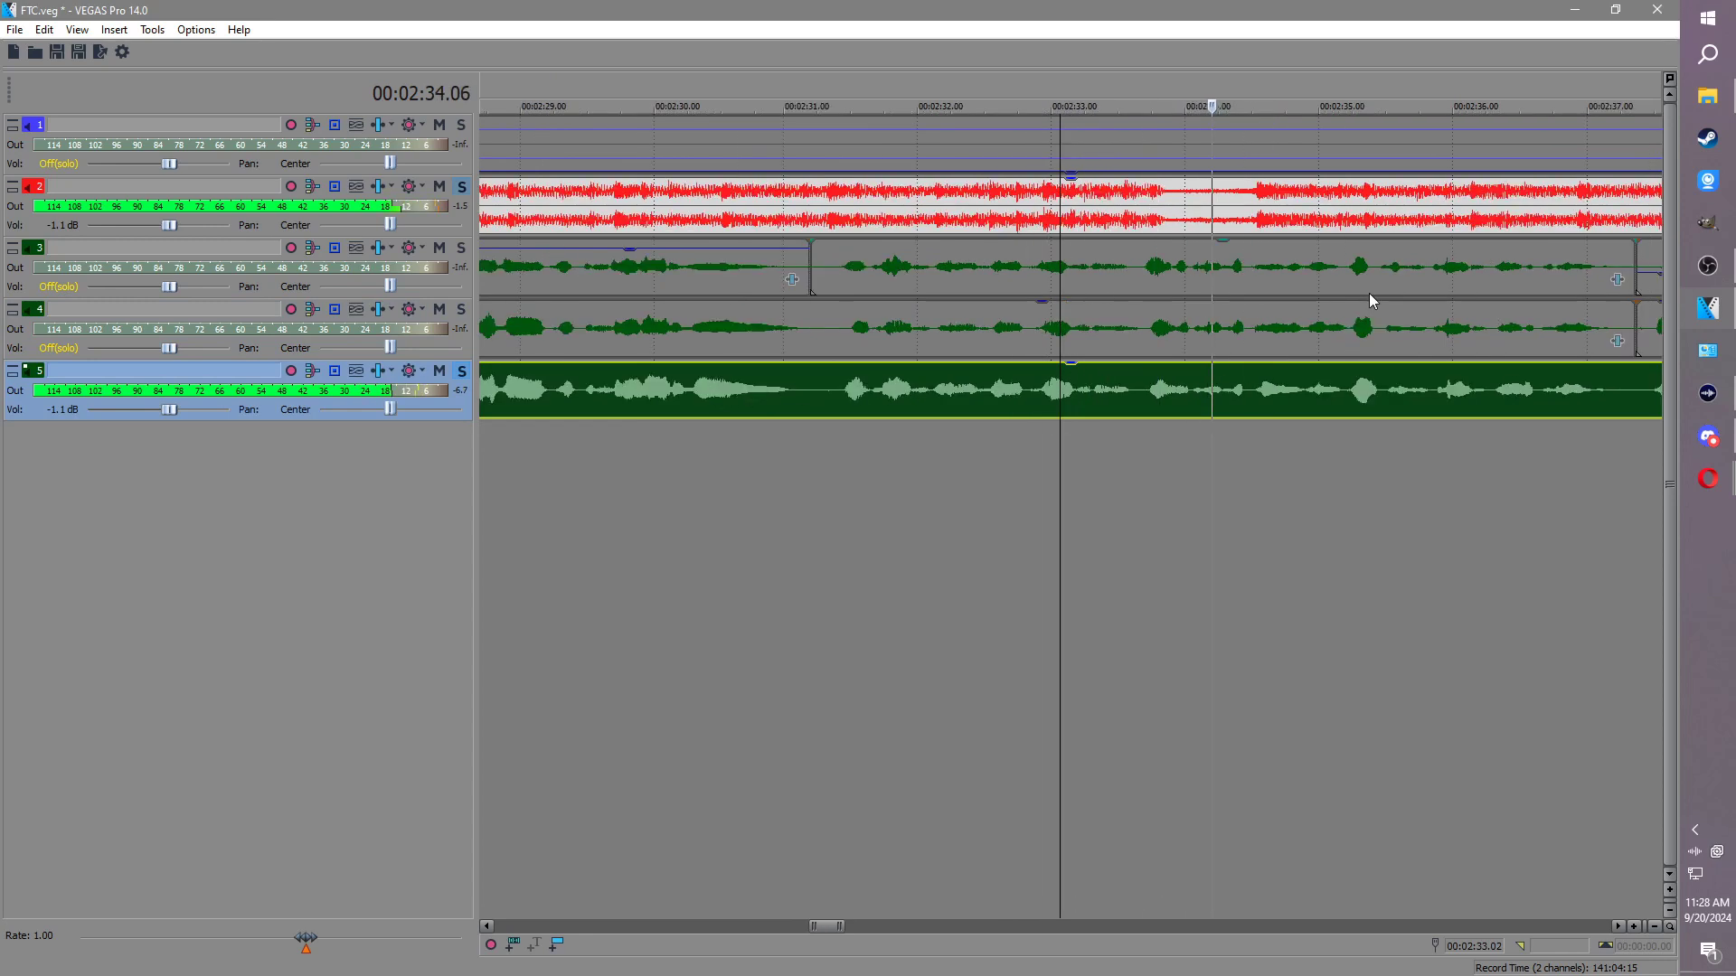
pyautogui.click(1166, 258)
pyautogui.scroll(-1, 1248, 286)
pyautogui.scroll(-1, 1248, 286)
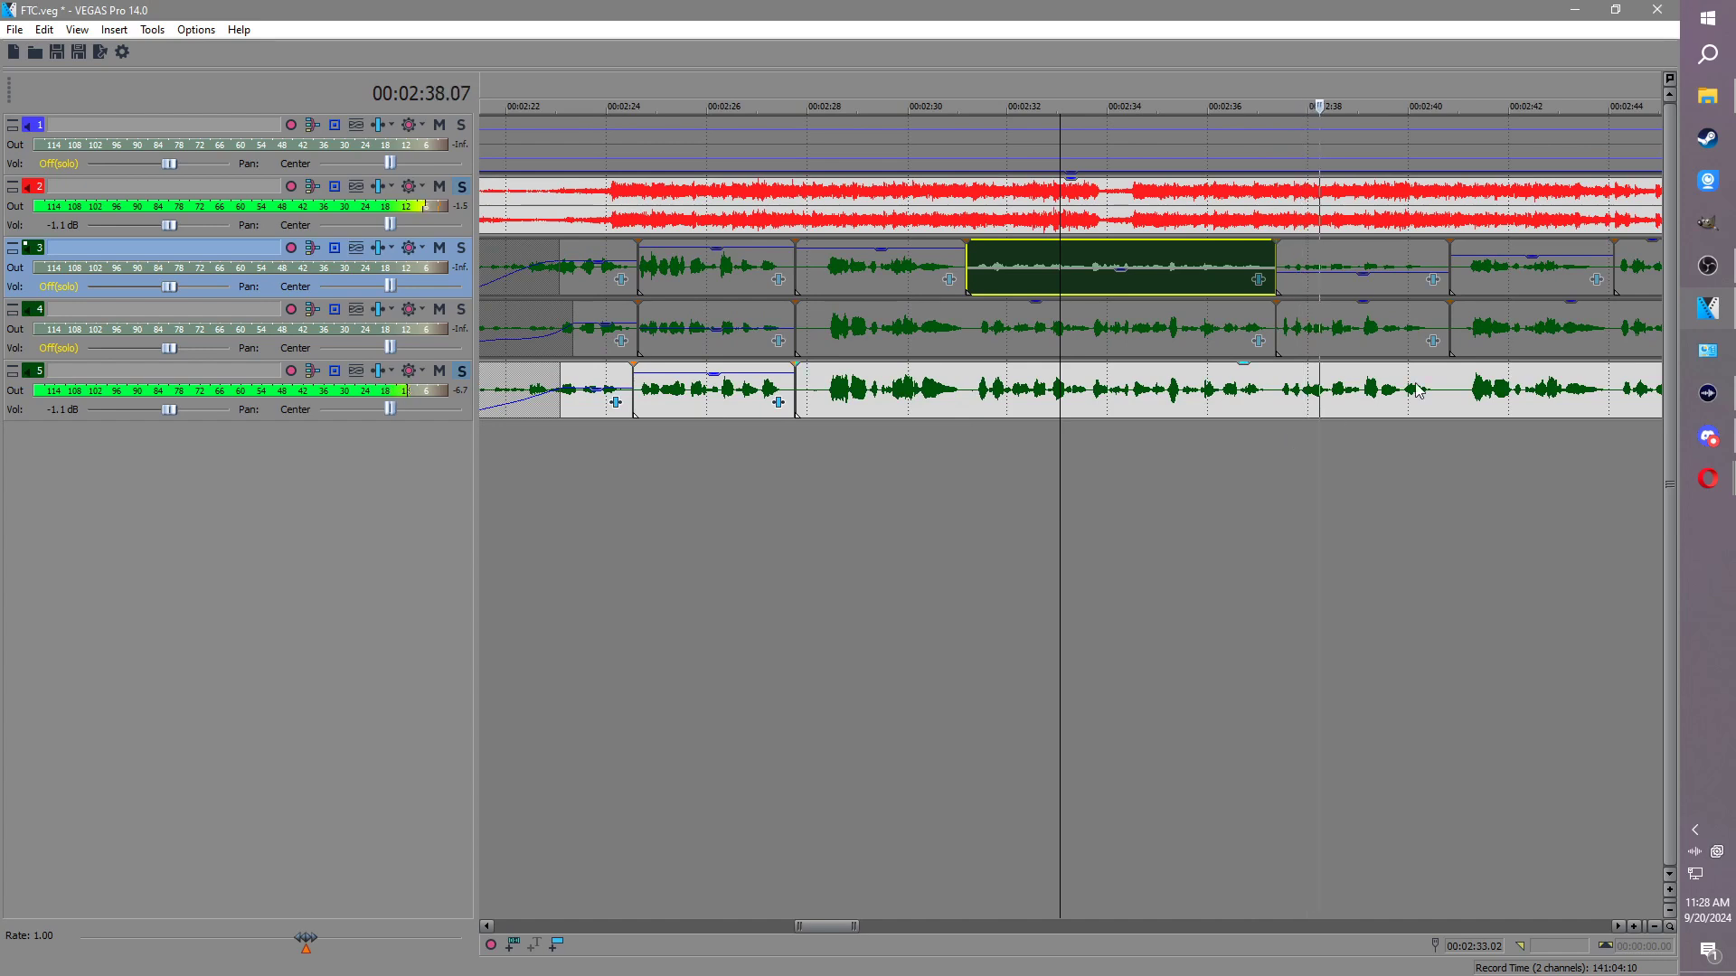
# Step: Continue listening to track 5 and strongly lower the gain of the track 3 clip between about 2:40.8 and 2:44.1
pyautogui.click(1450, 384)
pyautogui.scroll(-1, 1451, 388)
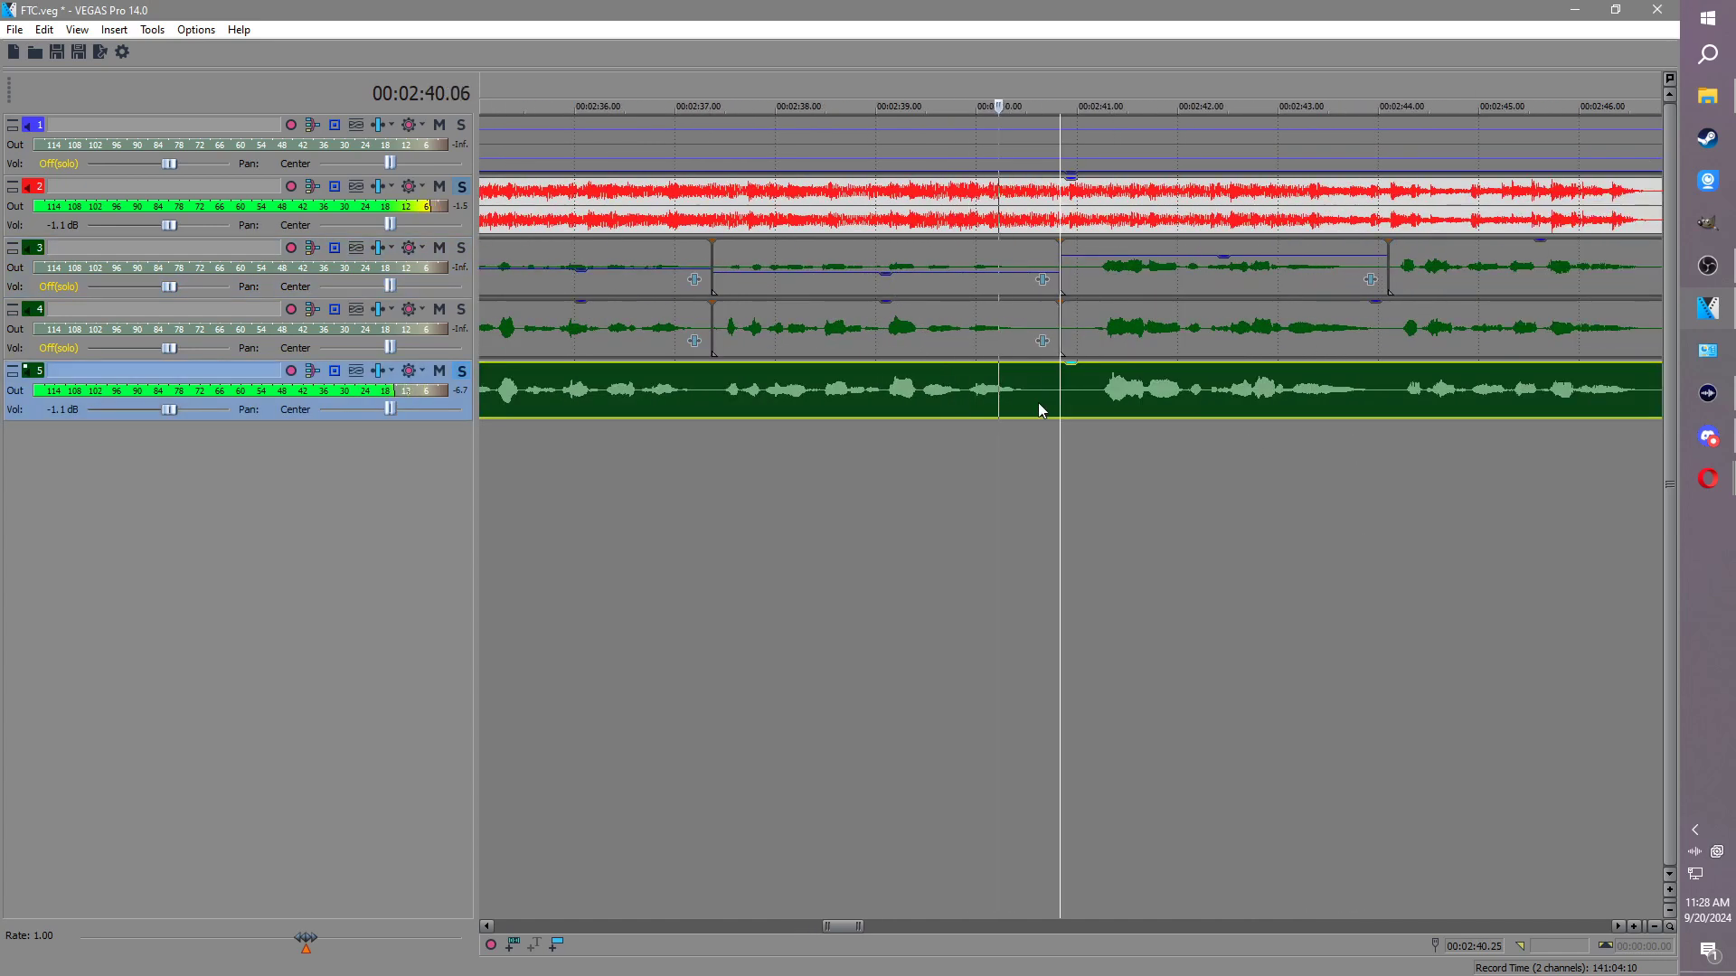
pyautogui.scroll(-2, 1242, 399)
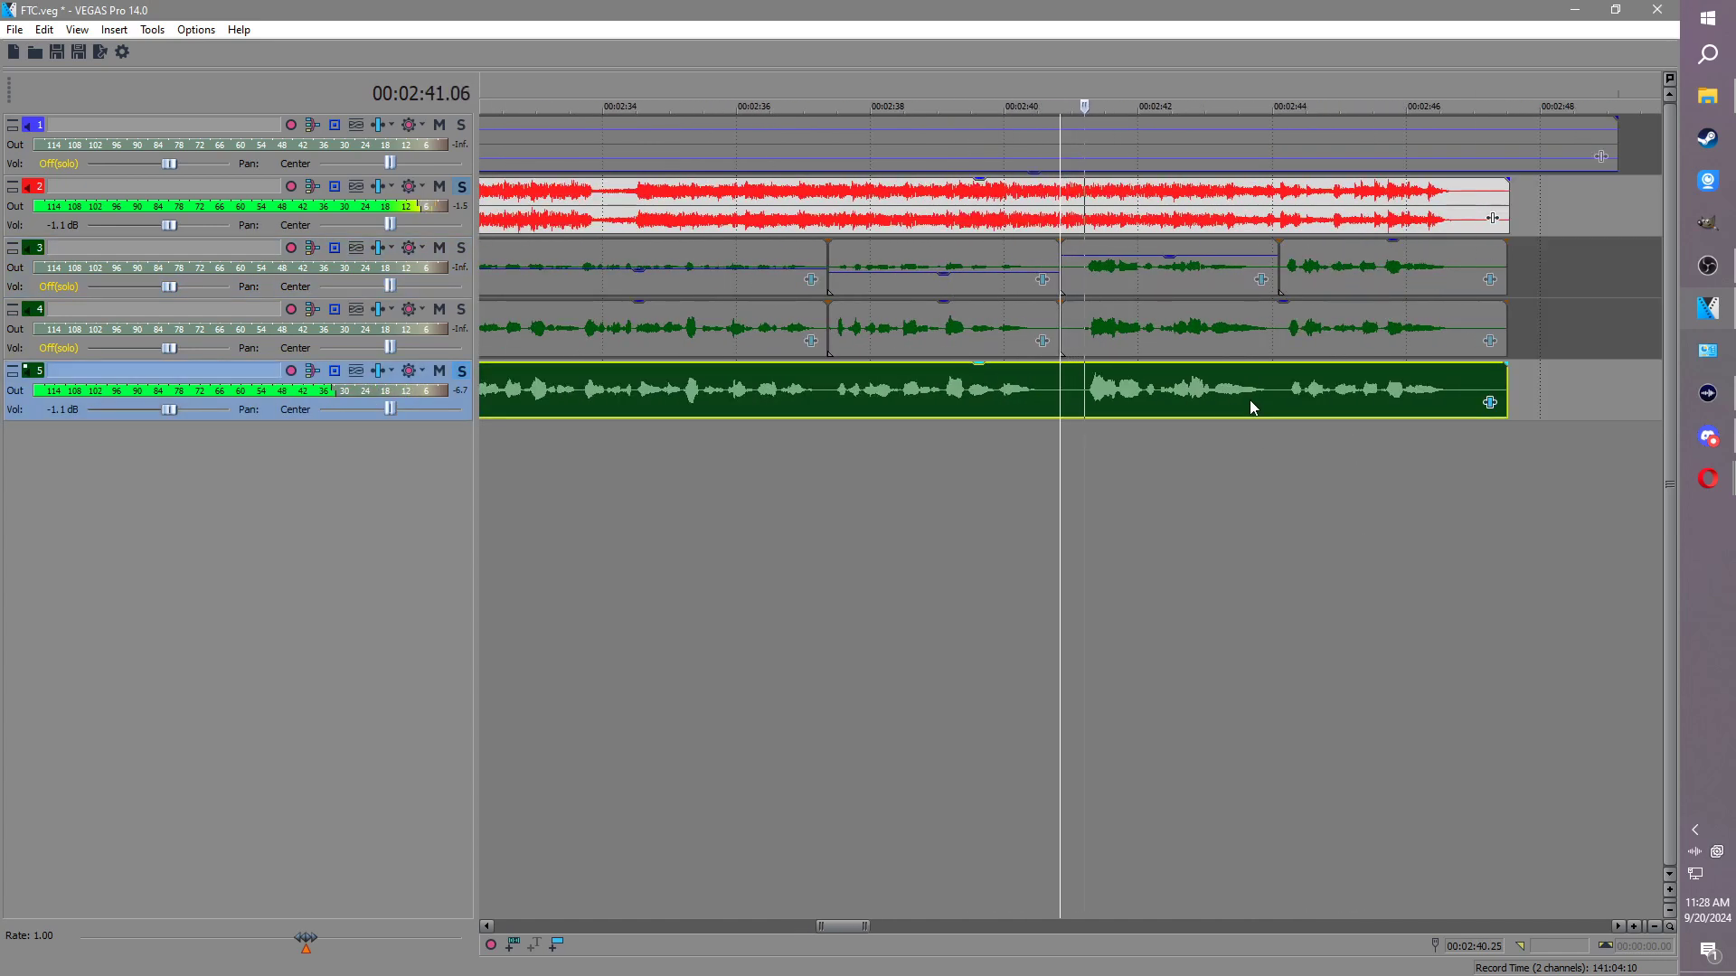
pyautogui.click(1098, 276)
pyautogui.moveTo(1105, 271); pyautogui.dragTo(1108, 290)
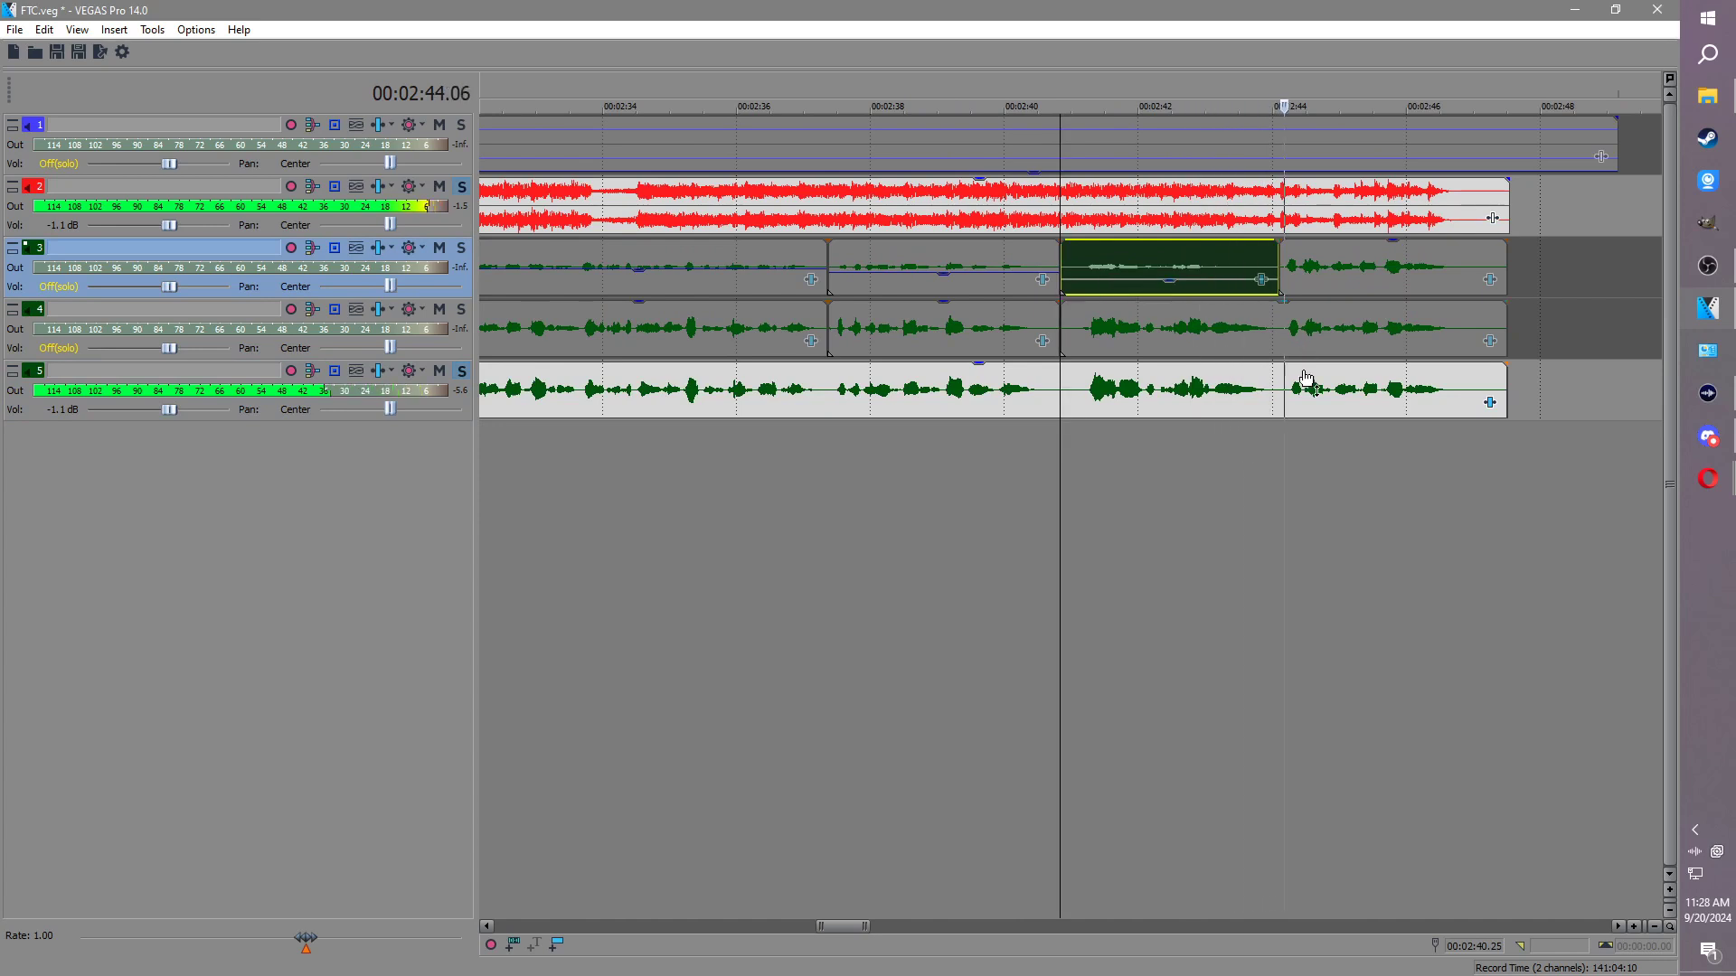
# Step: Split the last track 5 clip at about 2:44.1 and strongly lower the gain of the final part
pyautogui.click(1281, 390)
pyautogui.press('s')
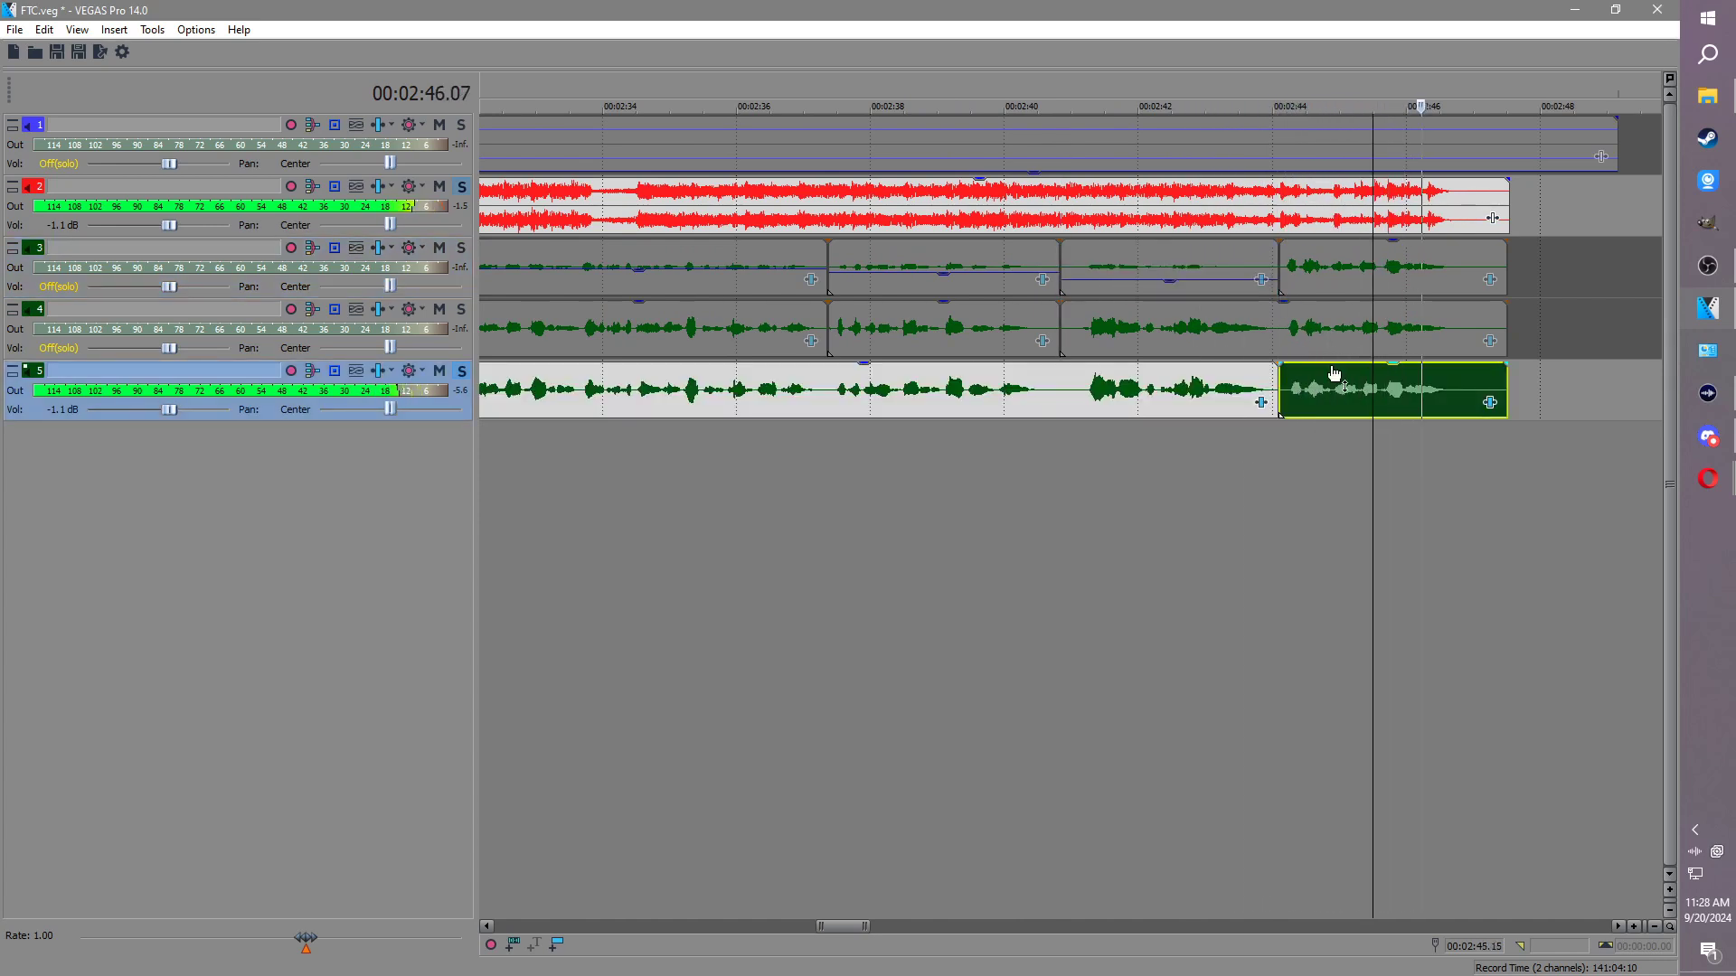
pyautogui.moveTo(1335, 365); pyautogui.dragTo(1336, 403)
pyautogui.press('Return')
# Step: Solo tracks 3 and 4 along with track 5 and play the combined mix from about 2:28
pyautogui.click(462, 309)
pyautogui.click(462, 248)
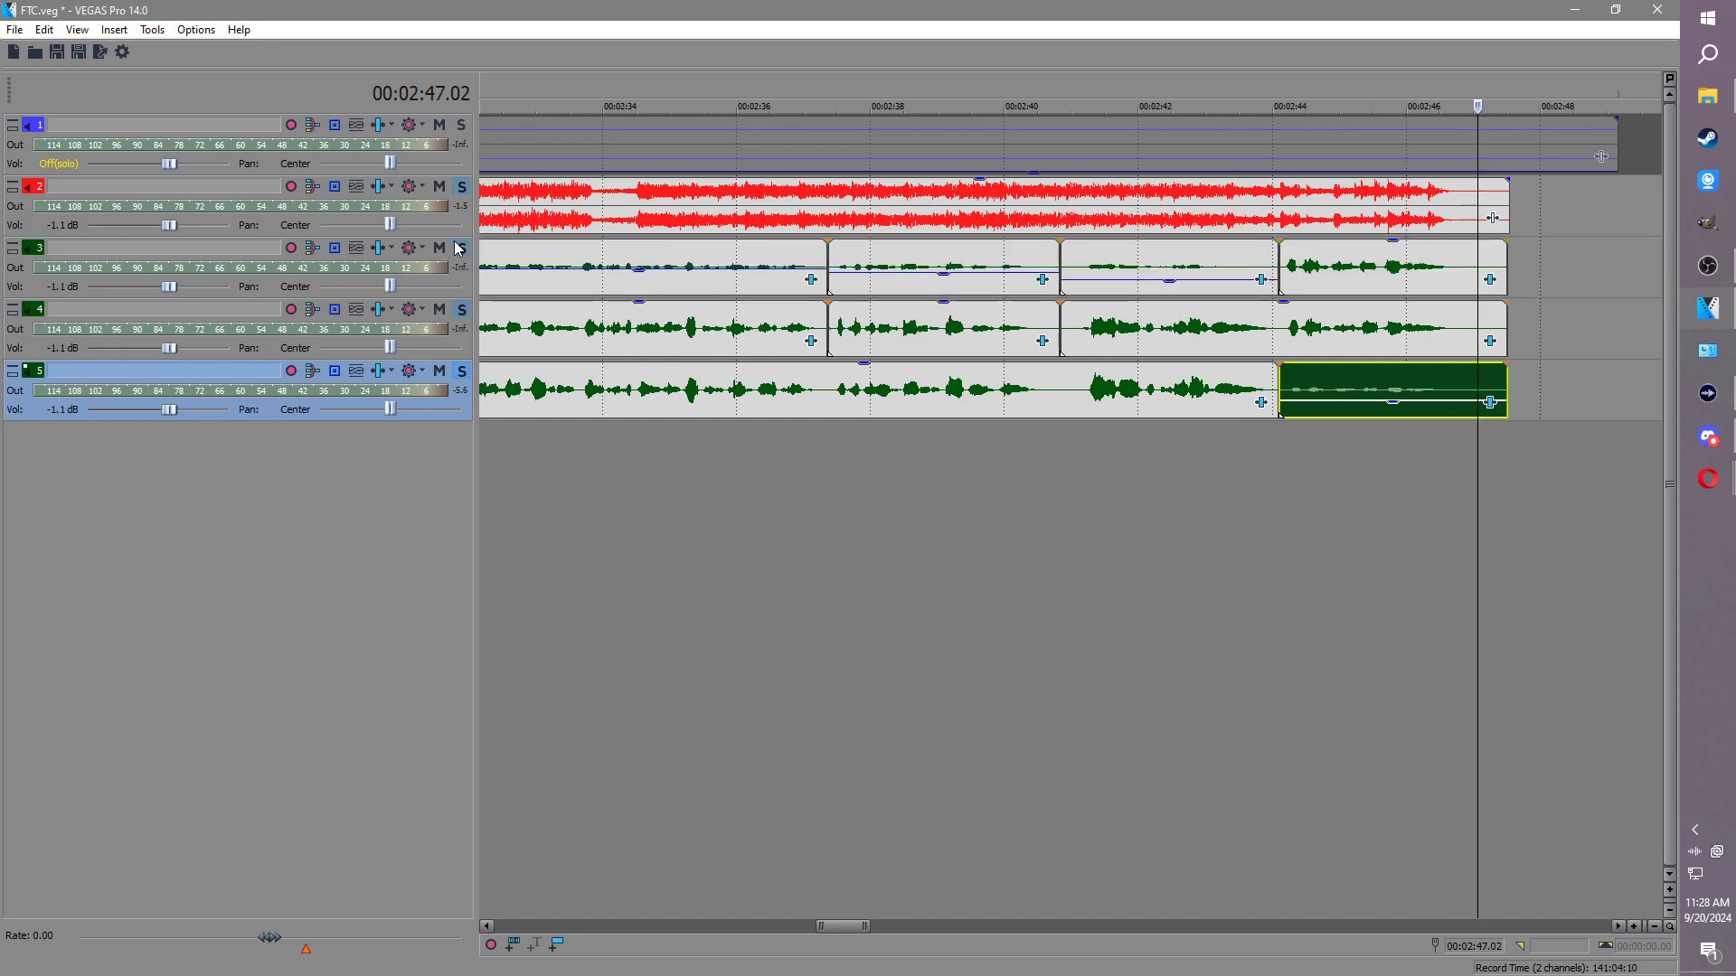
pyautogui.scroll(-3, 808, 271)
pyautogui.click(588, 208)
pyautogui.click(585, 200)
pyautogui.press('space')
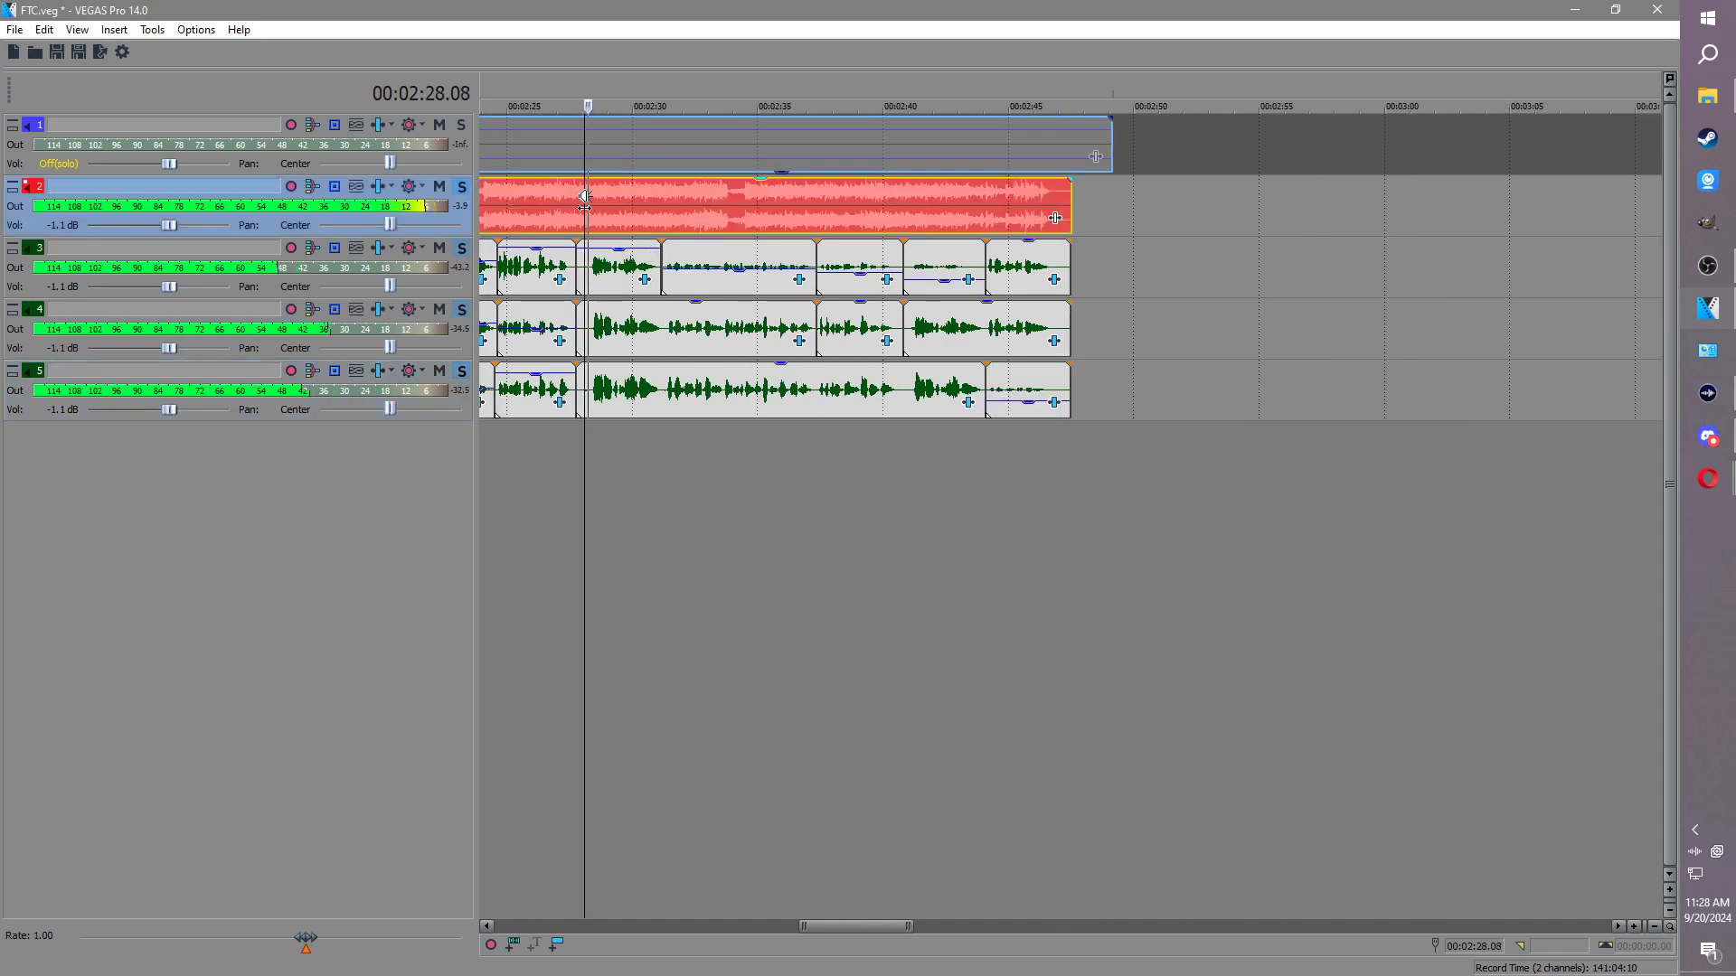
# Step: Strongly lower the gain of the track 3 clip between about 2:28 and 2:31 and replay that passage
pyautogui.moveTo(620, 256); pyautogui.dragTo(644, 318)
pyautogui.press('Return')
pyautogui.click(585, 255)
pyautogui.press('space')
# Step: Split the track 4 and track 5 clips at about 2:31.2 and slightly lower the gain of the parts before the split
pyautogui.click(662, 321)
pyautogui.press('s')
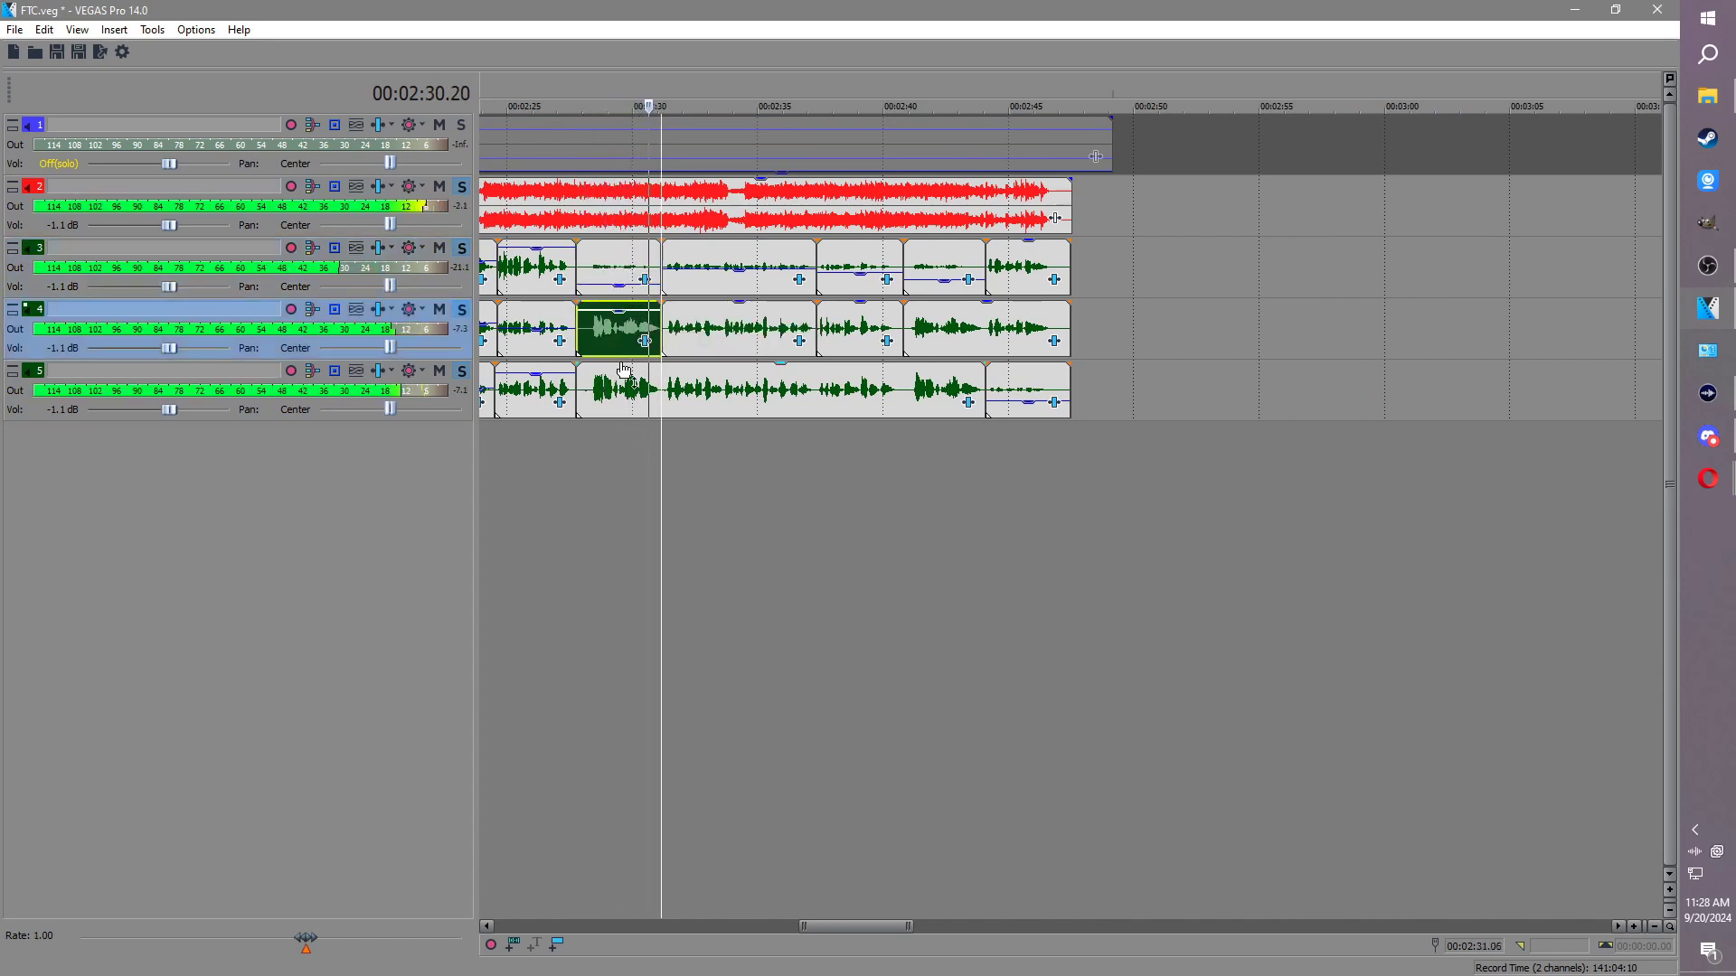
pyautogui.click(638, 368)
pyautogui.press('s')
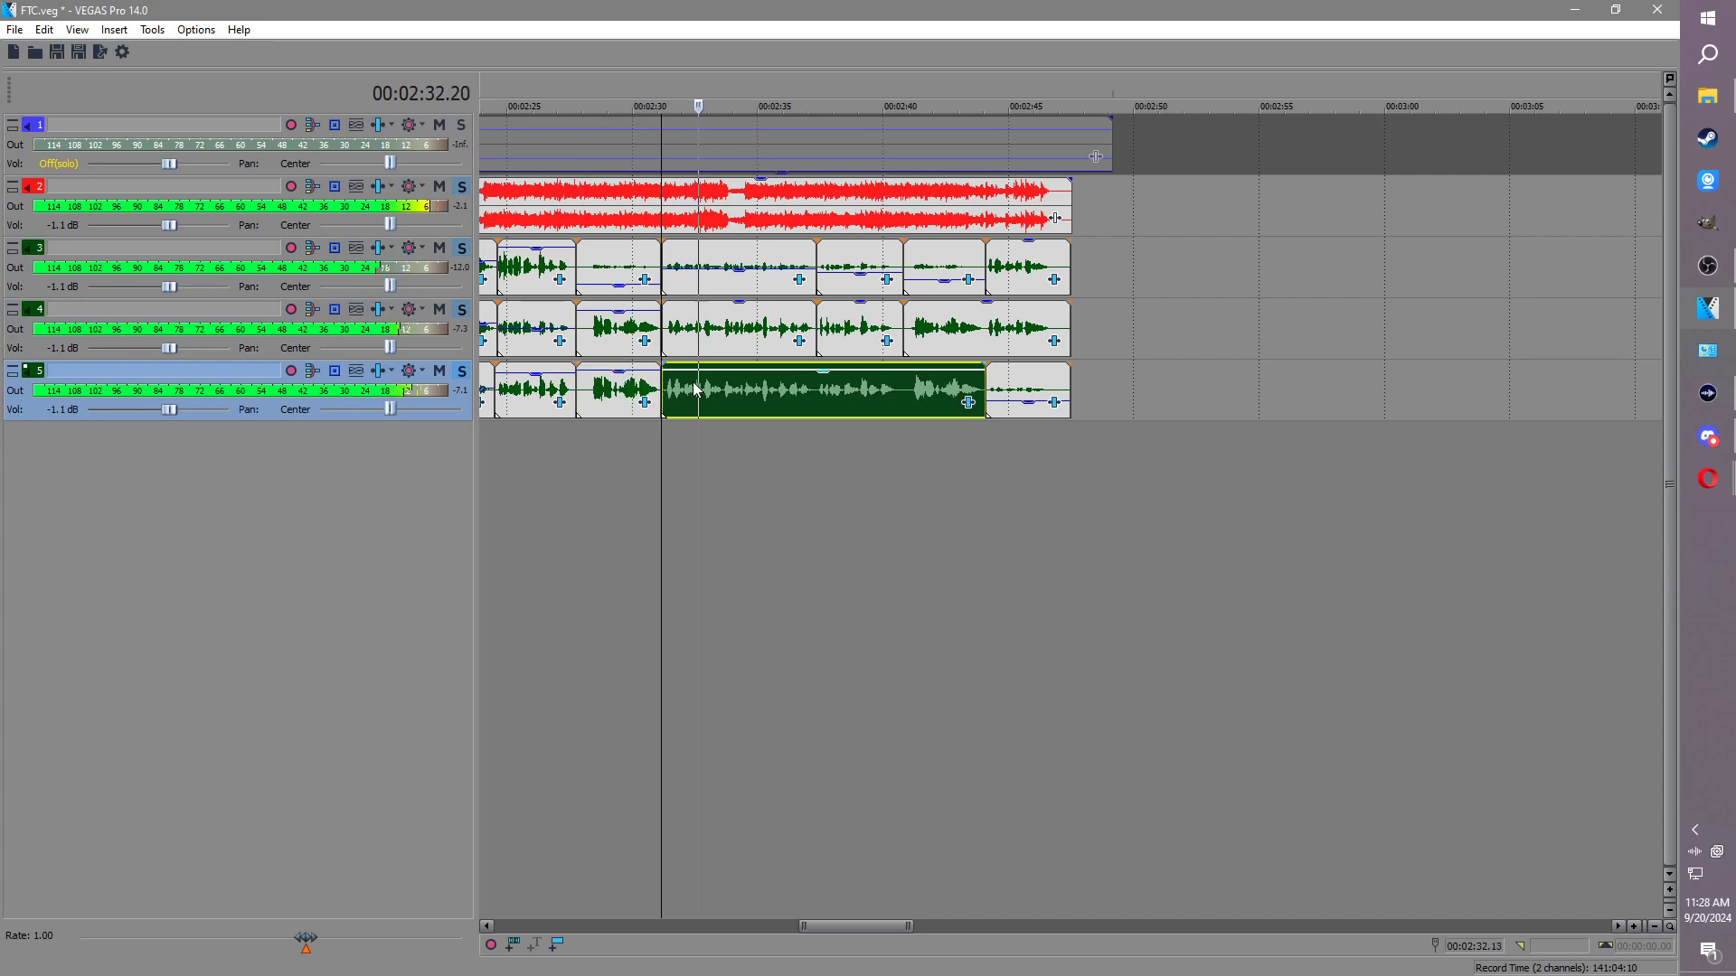
# Step: Further lower the gain of the track 4 clip between about 2:28 and 2:31 and replay it
pyautogui.click(629, 287)
pyautogui.moveTo(624, 313); pyautogui.dragTo(626, 328)
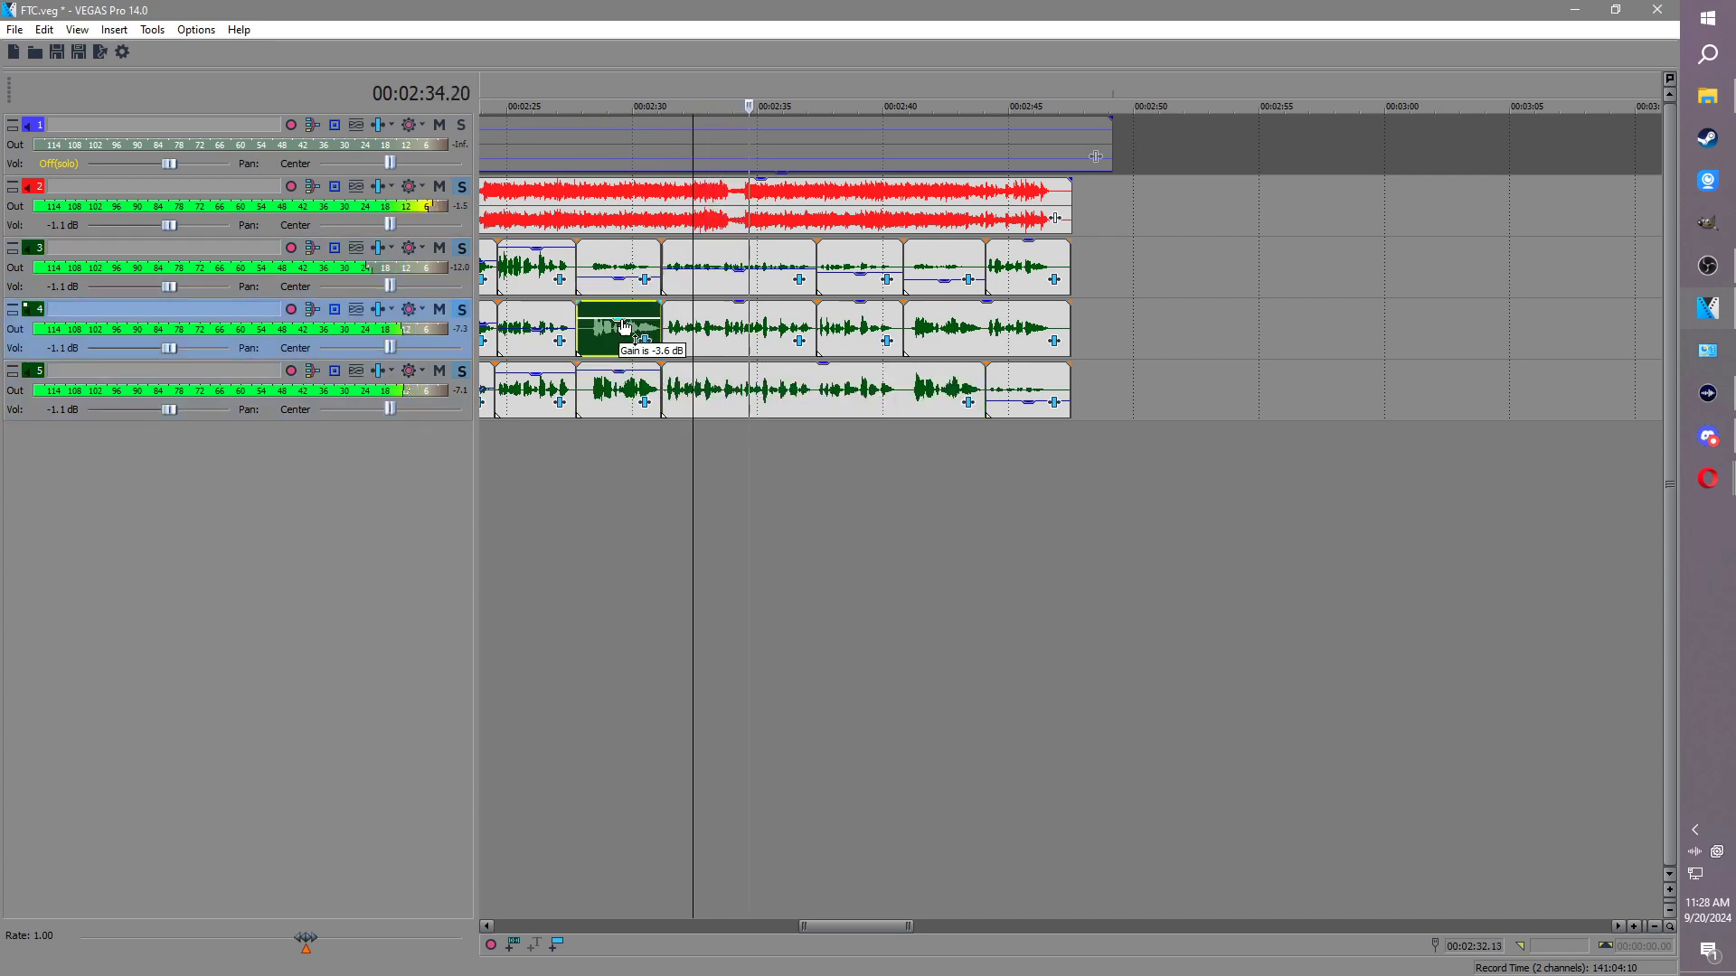
pyautogui.click(571, 271)
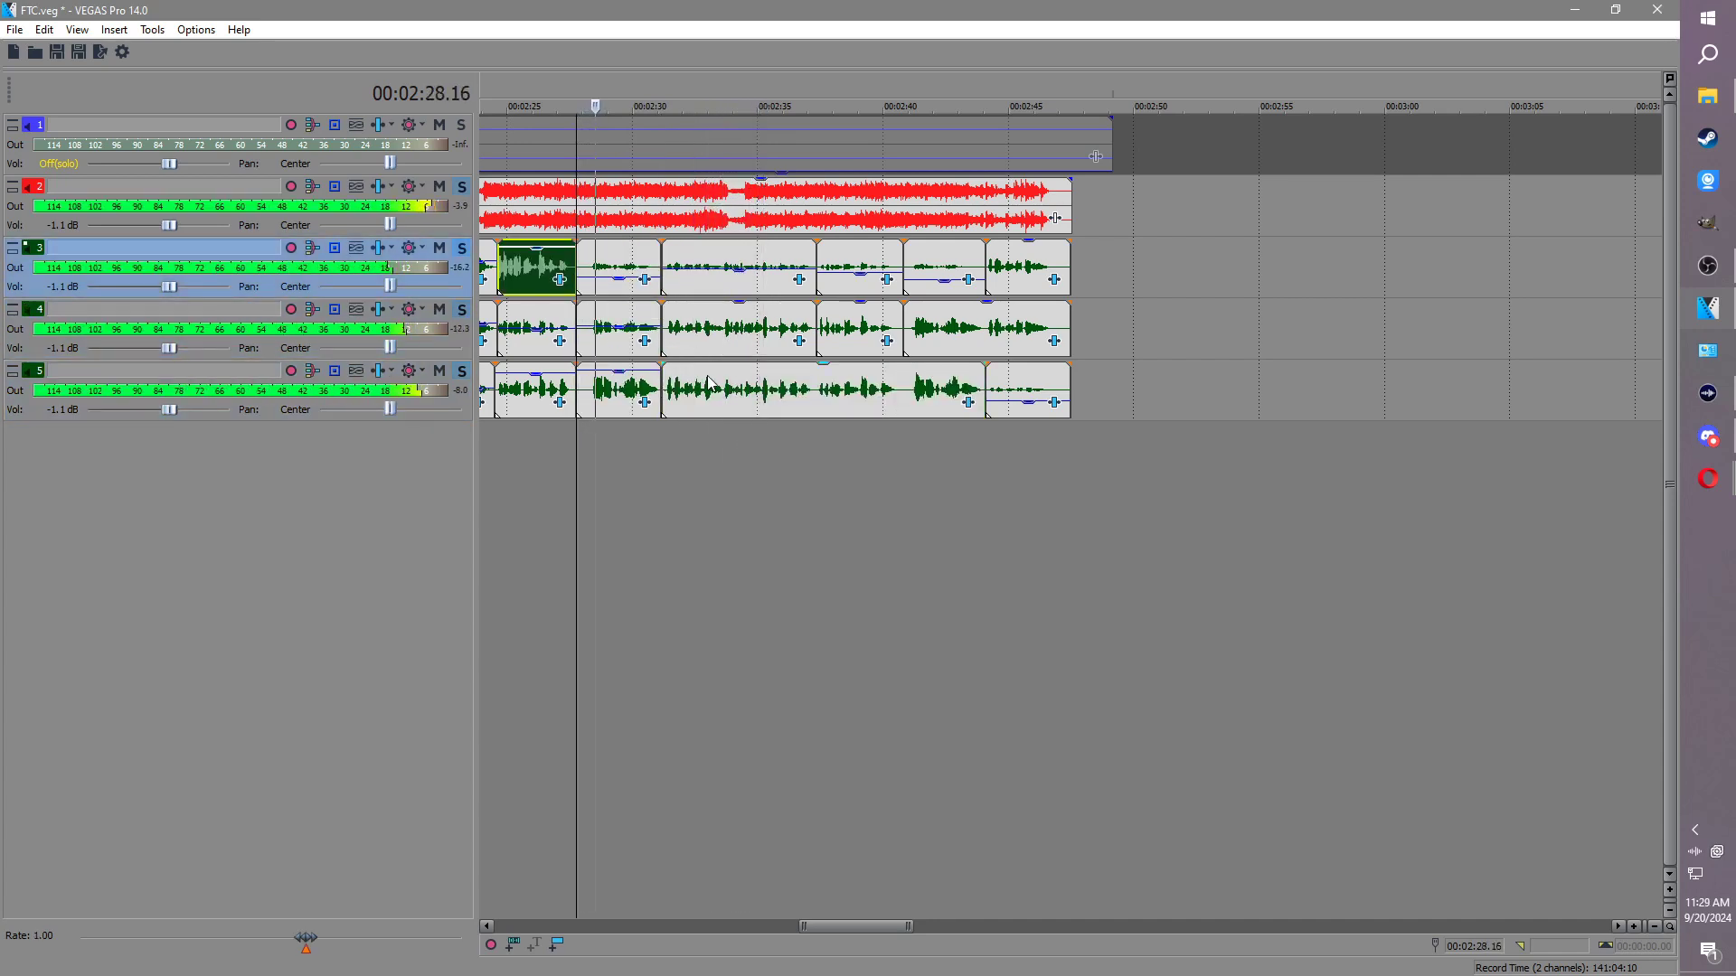
# Step: Extend the end of the track 5 clip at about 2:31.2 by 6 frames to crossfade it into the next clip
pyautogui.click(672, 332)
pyautogui.scroll(4, 855, 442)
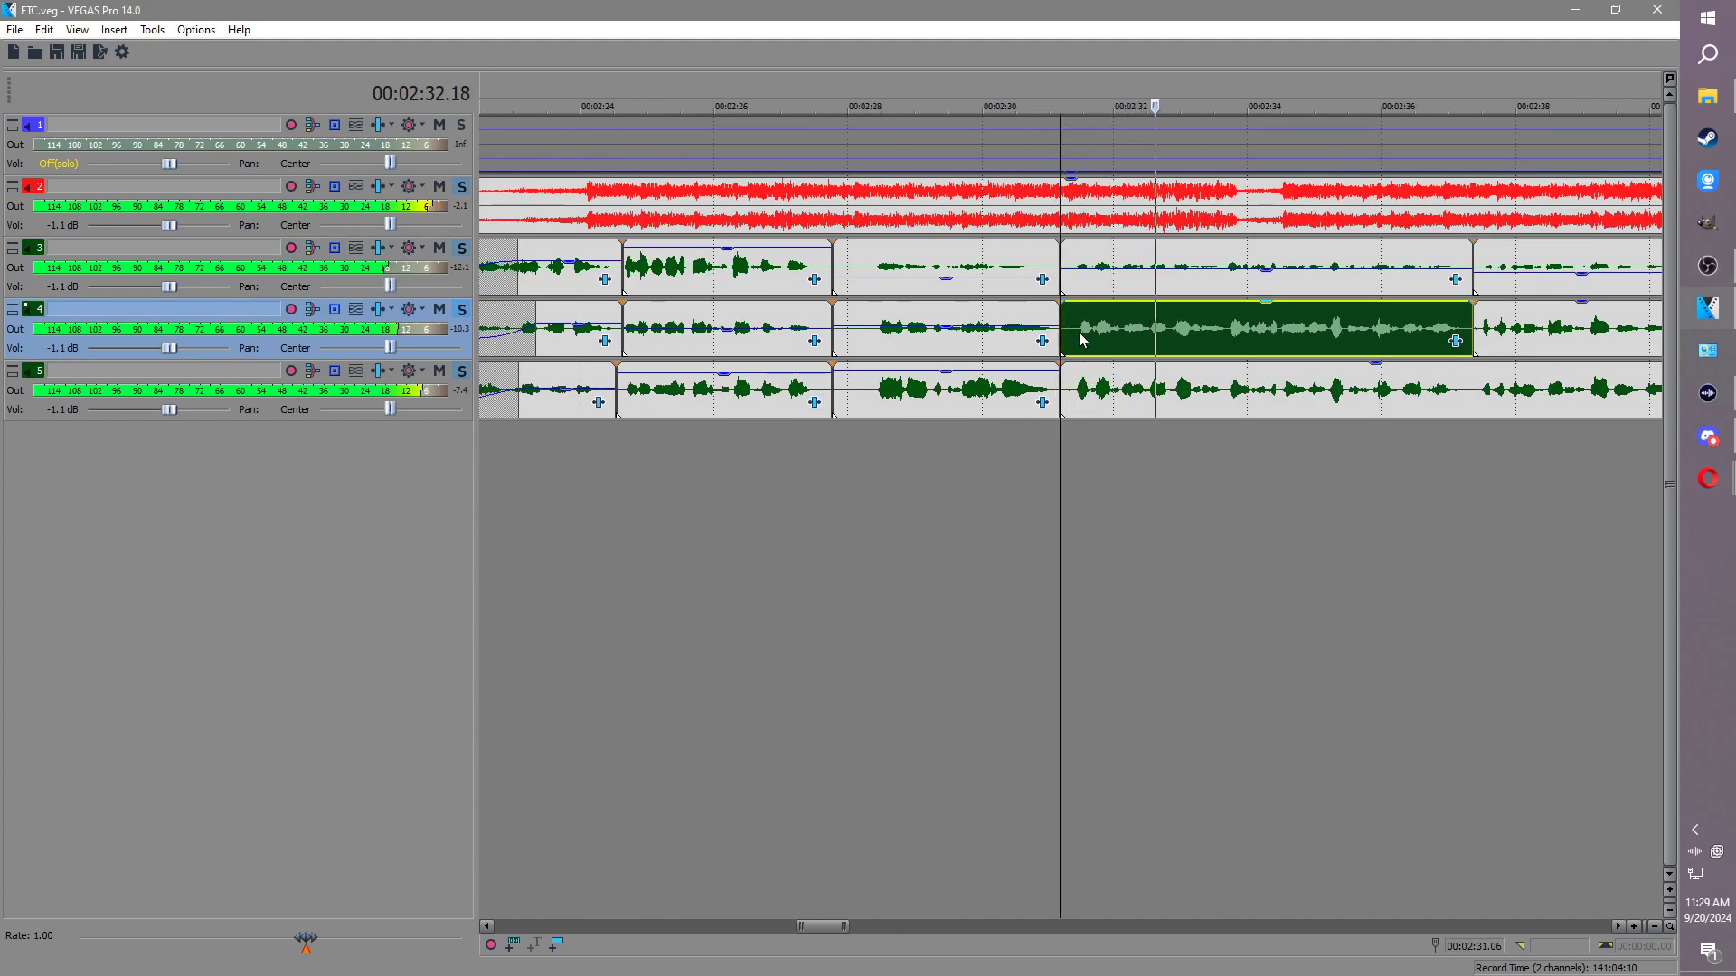
pyautogui.scroll(2, 1106, 372)
pyautogui.moveTo(1059, 390); pyautogui.dragTo(1068, 390)
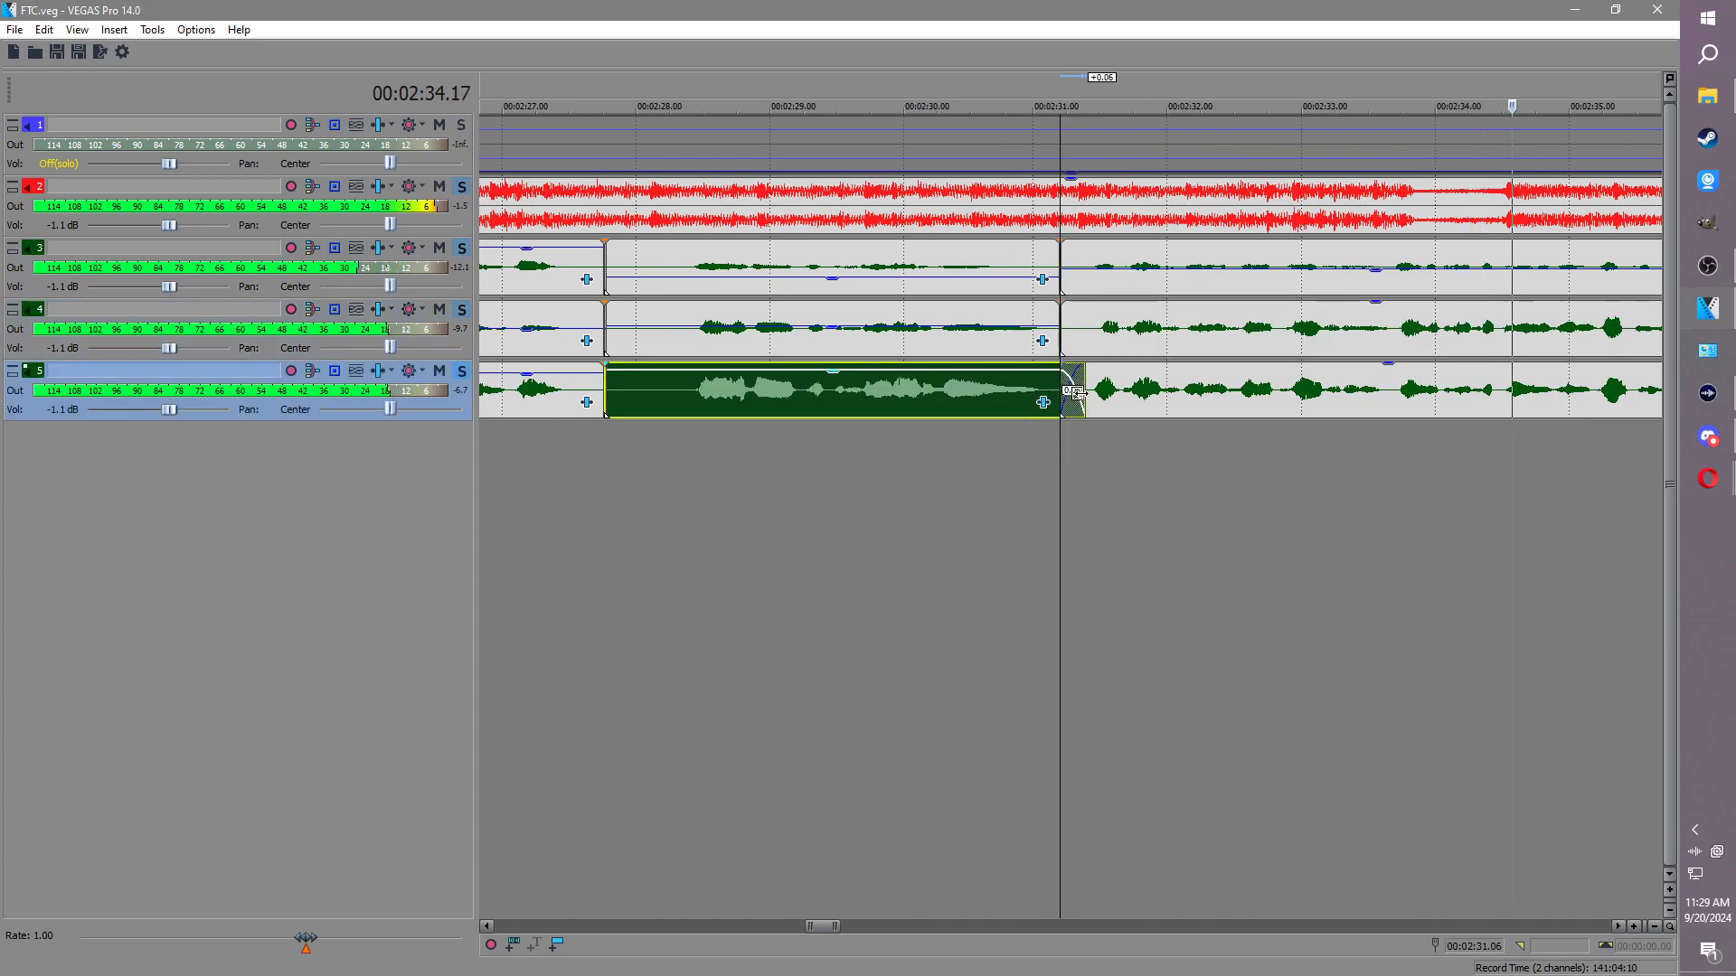
# Step: Lower the gain of the track 3 clip between about 2:31.2 and 2:37.3 to about -8.8 dB
pyautogui.scroll(-2, 1068, 390)
pyautogui.click(1361, 278)
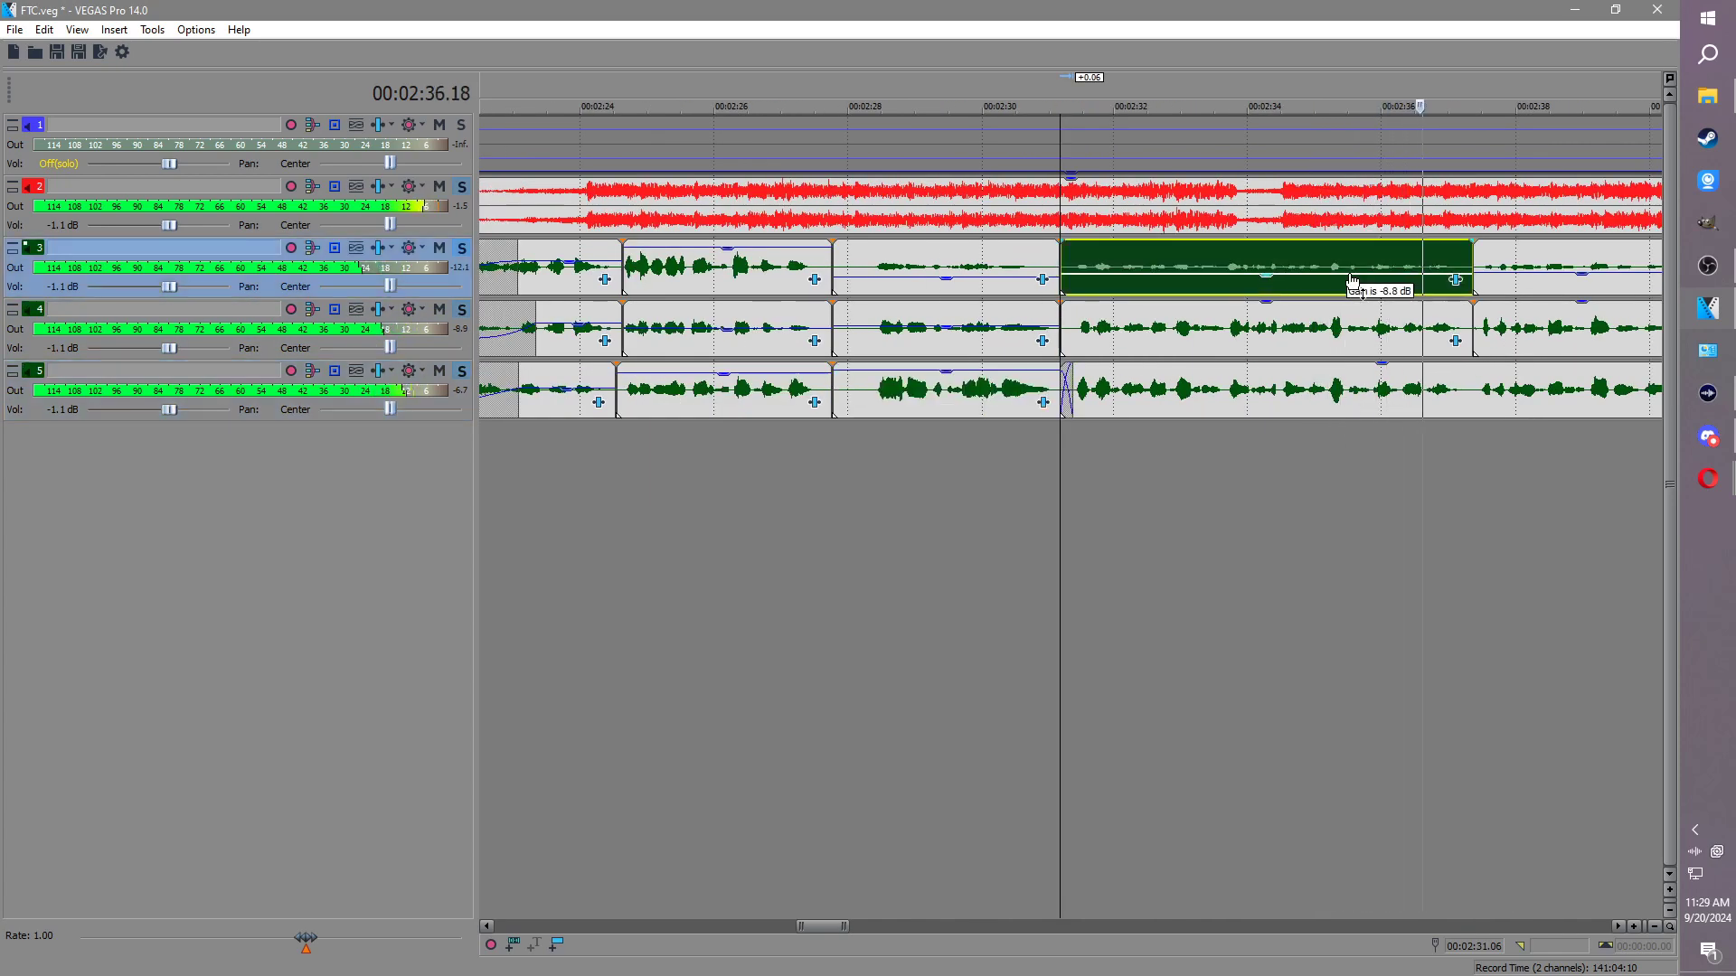
# Step: Split the track 5 clip at about 2:37.4 and slightly lower the gain of the track 4 clip before that point
pyautogui.click(1471, 387)
pyautogui.press('s')
pyautogui.click(1418, 381)
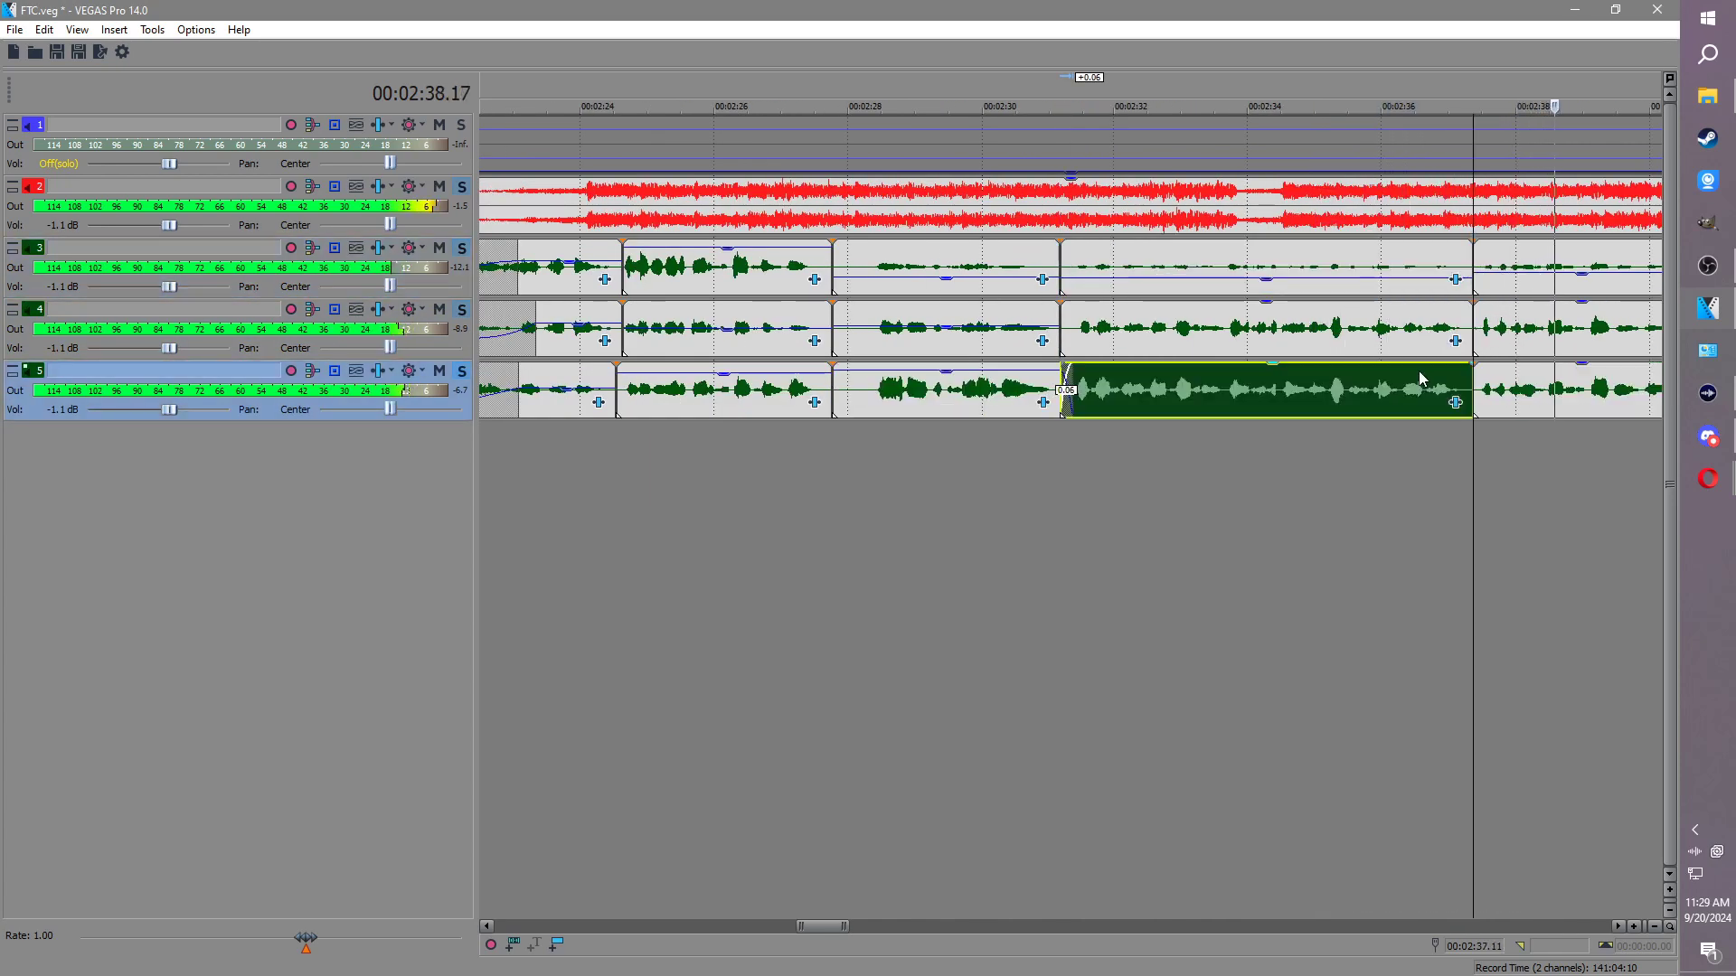
pyautogui.moveTo(1358, 303); pyautogui.dragTo(1359, 311)
# Step: Listen to the ending from about 2:44 and save the project
pyautogui.scroll(-2, 1361, 315)
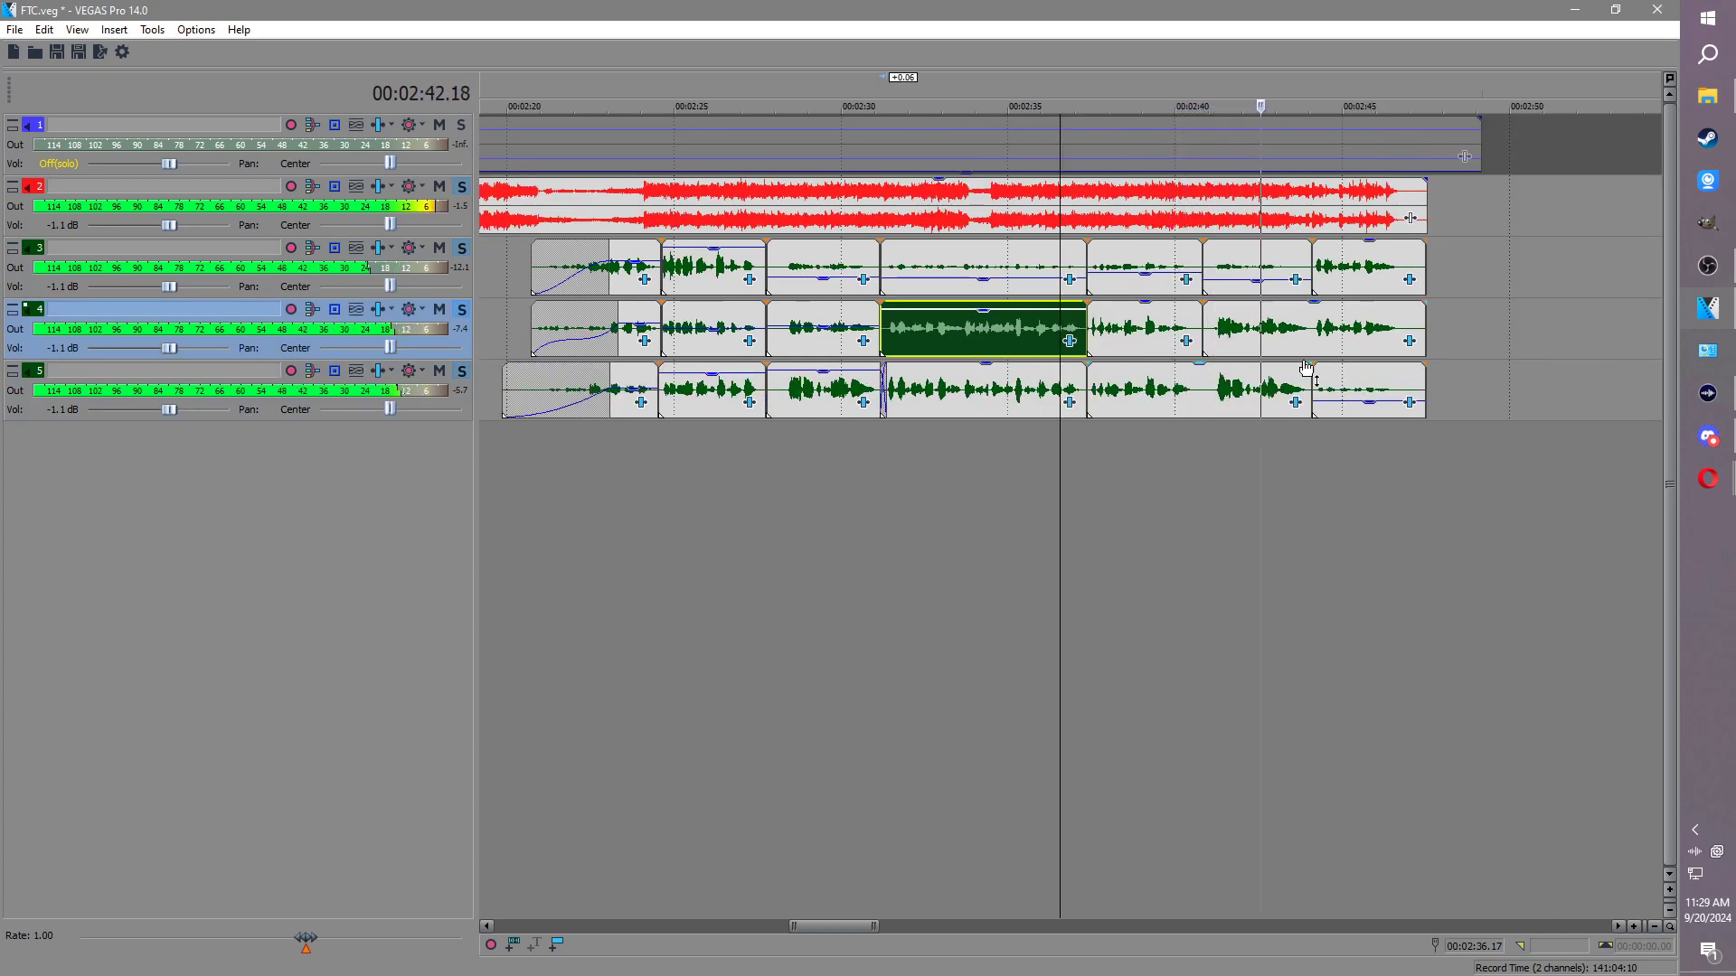
pyautogui.click(1284, 327)
pyautogui.scroll(3, 1343, 389)
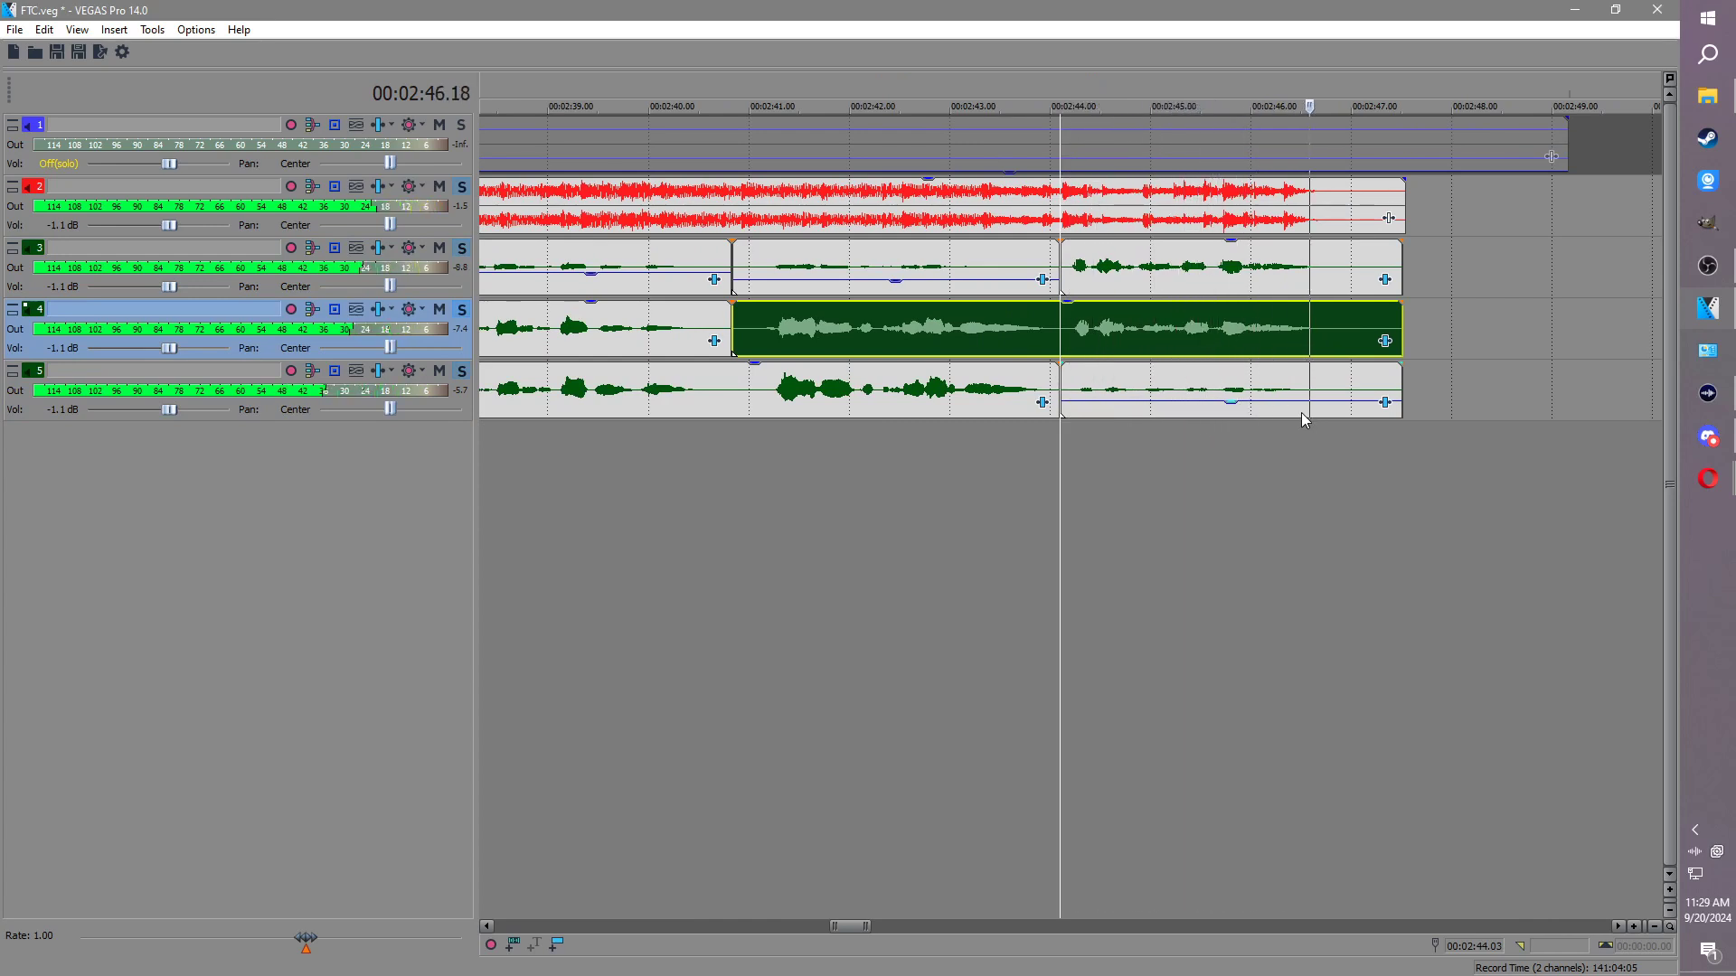
pyautogui.scroll(-5, 1300, 412)
pyautogui.hotkey('ctrl', 's')
pyautogui.scroll(-2, 1266, 416)
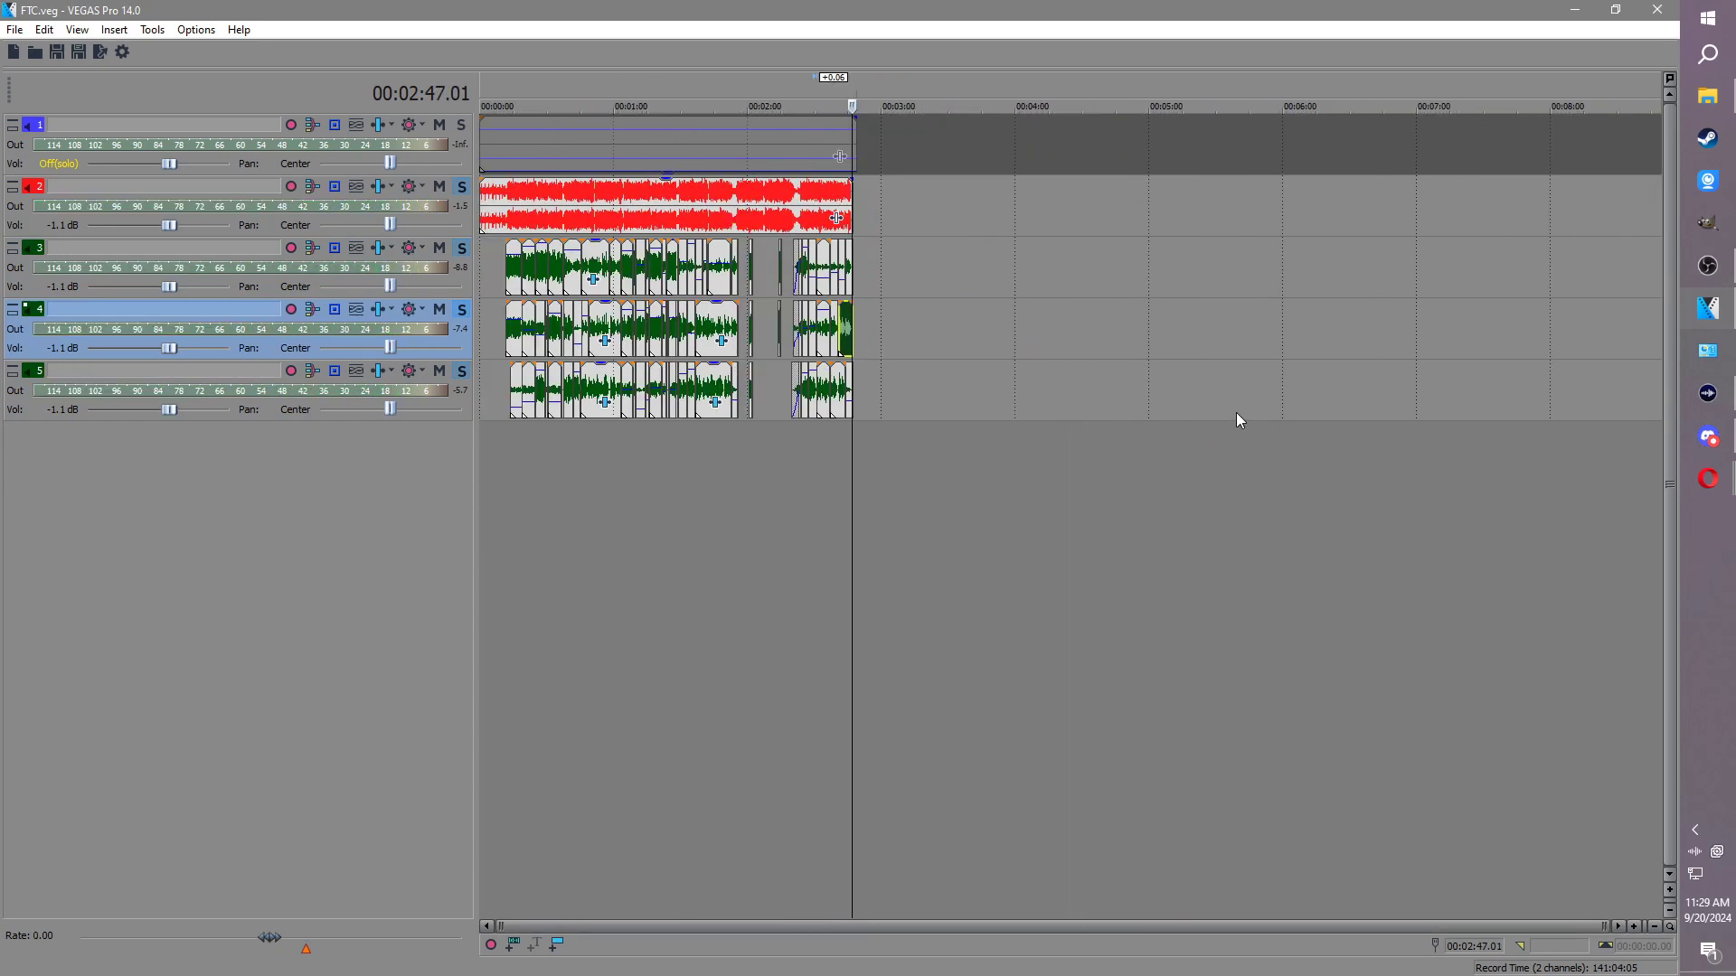
# Step: Play the full mix from the beginning of the project
pyautogui.click(507, 213)
pyautogui.scroll(5, 957, 344)
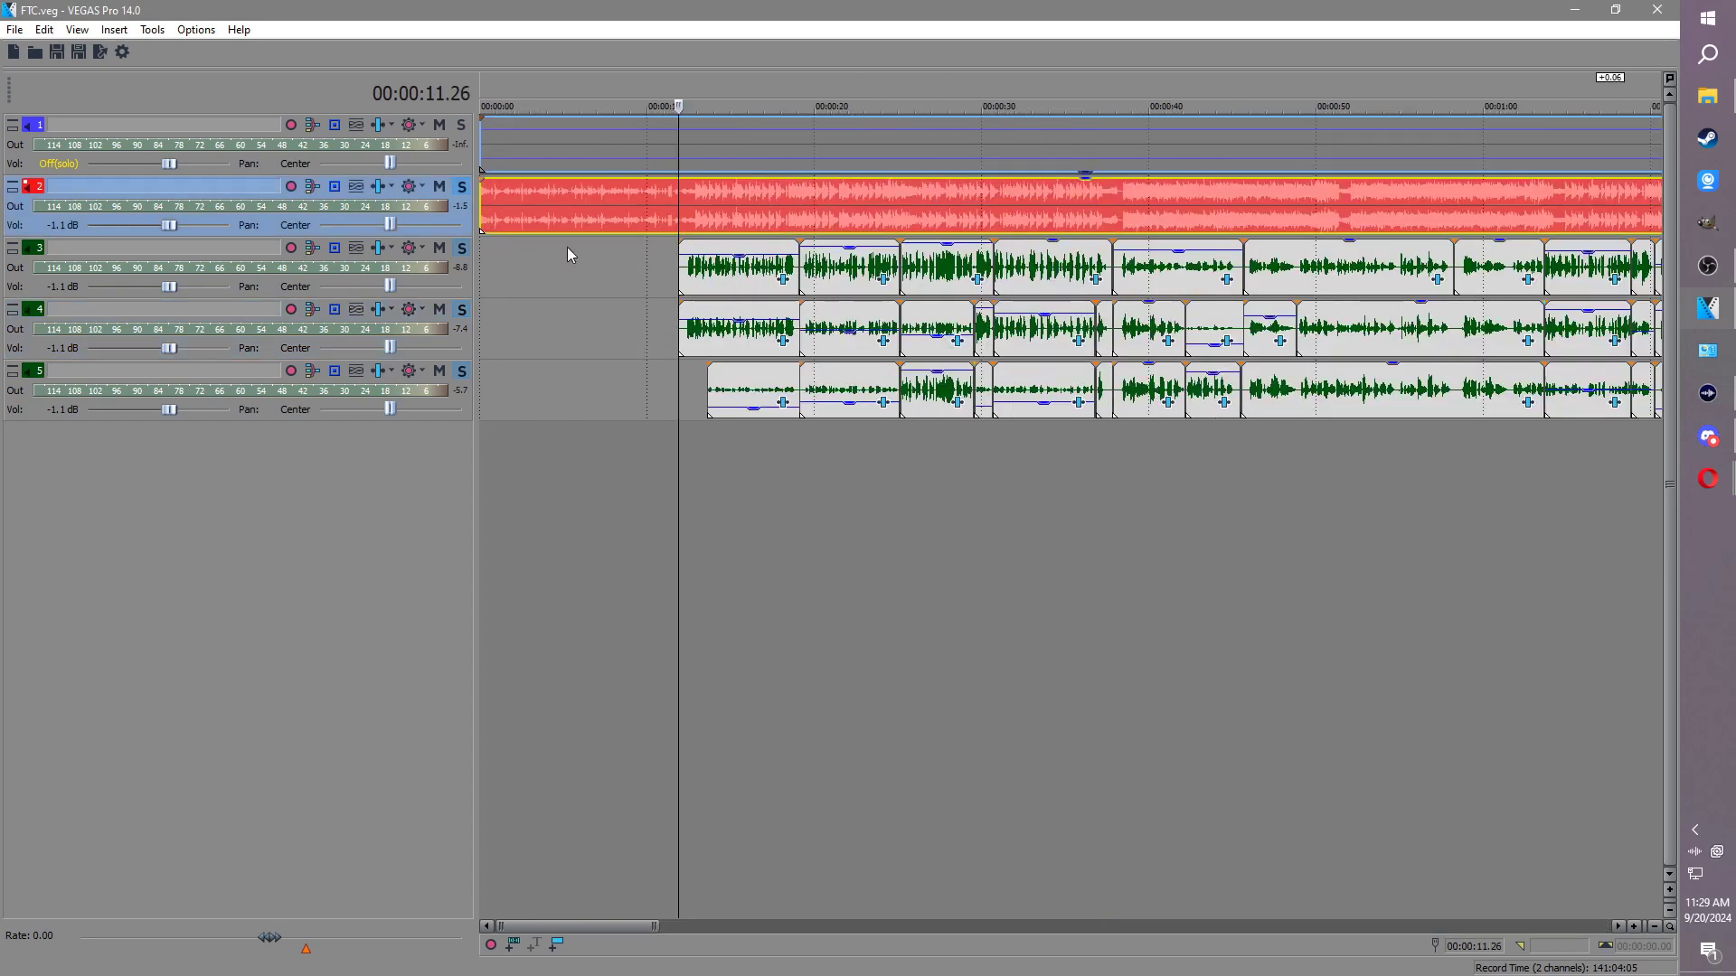
pyautogui.hotkey('ctrl', 'Home')
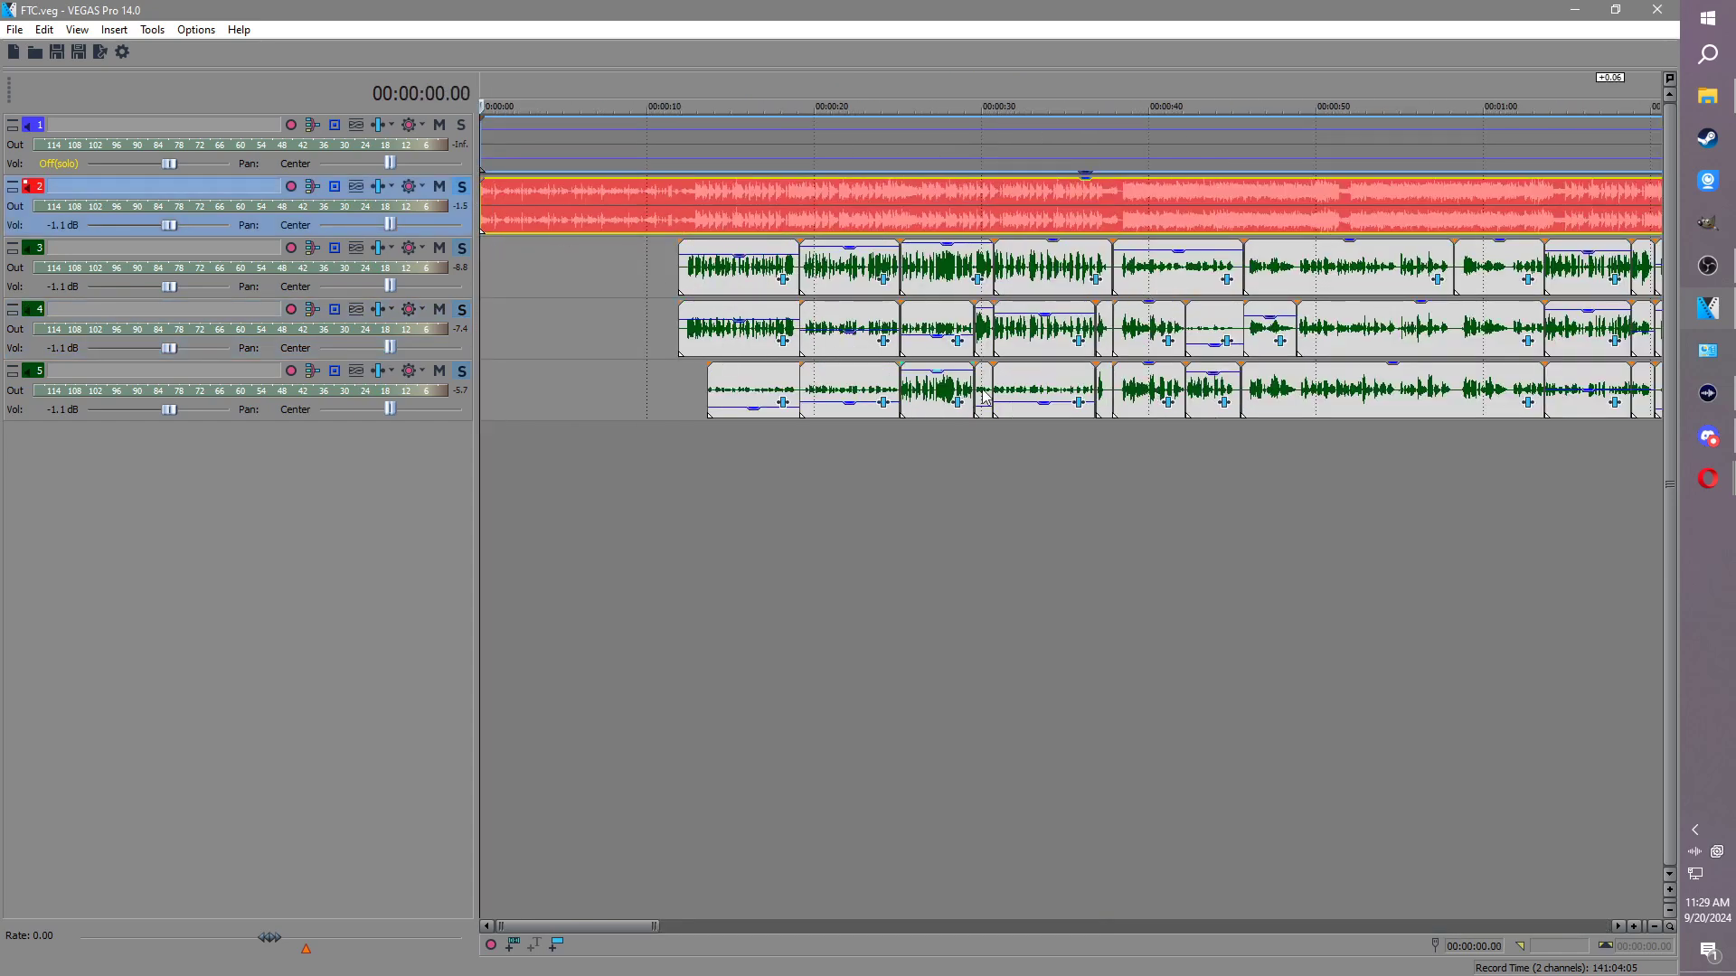
pyautogui.scroll(-3, 964, 376)
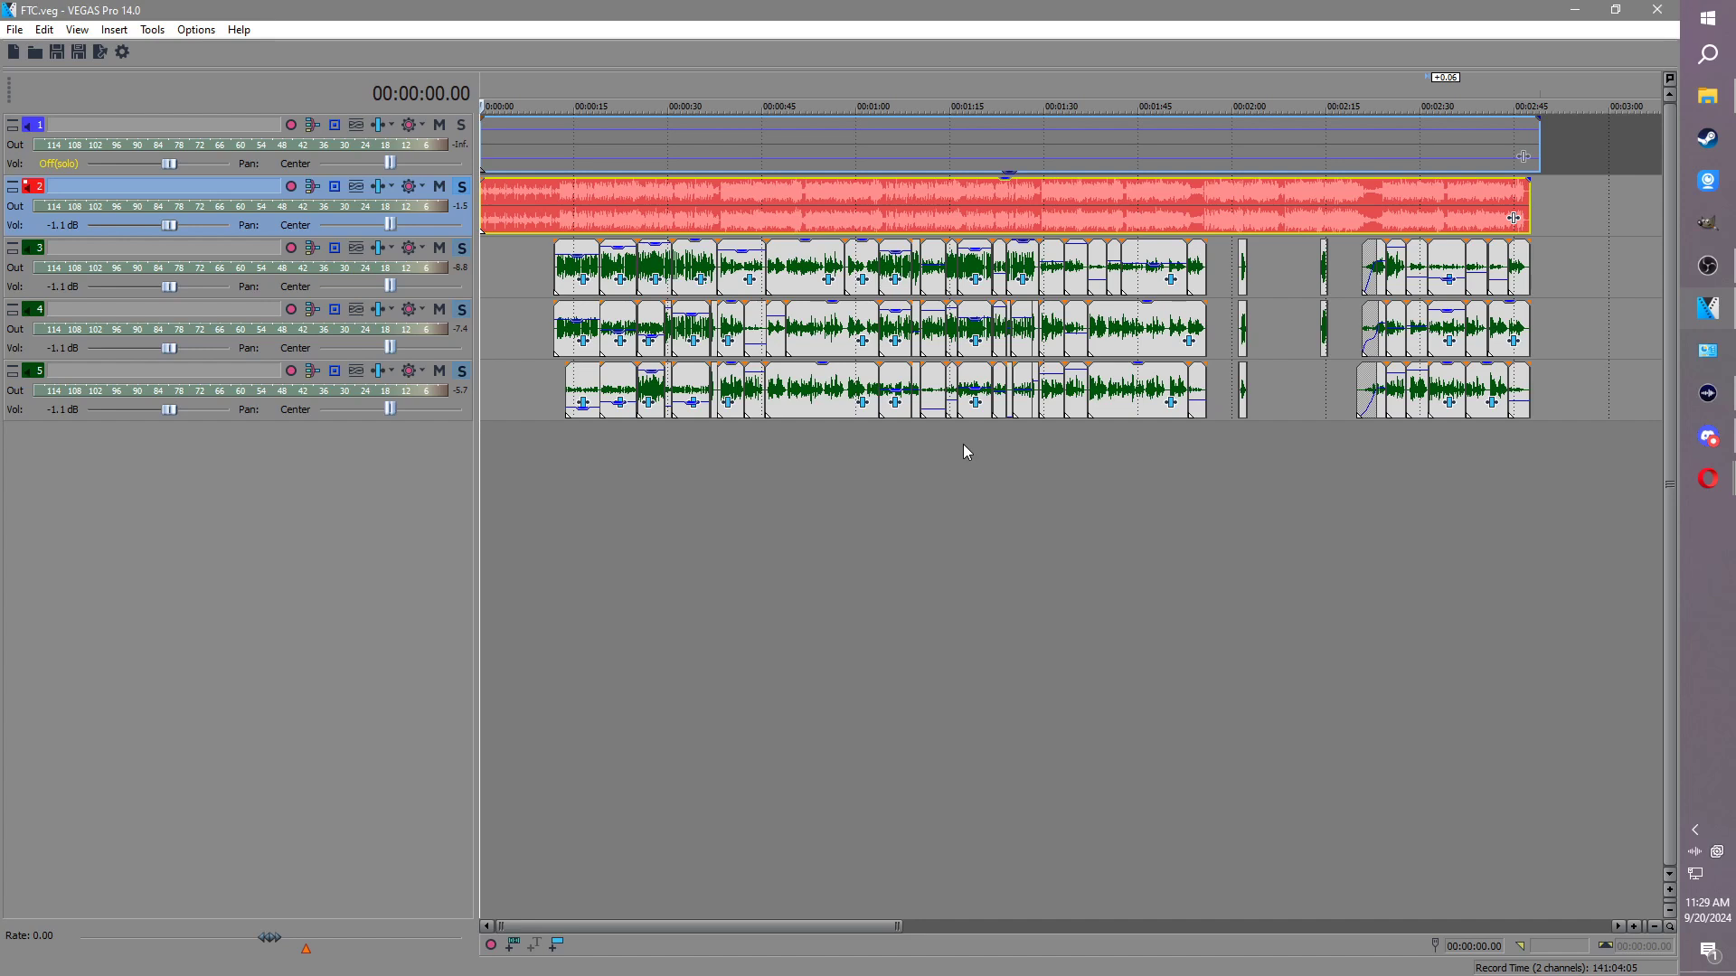
pyautogui.press('Return')
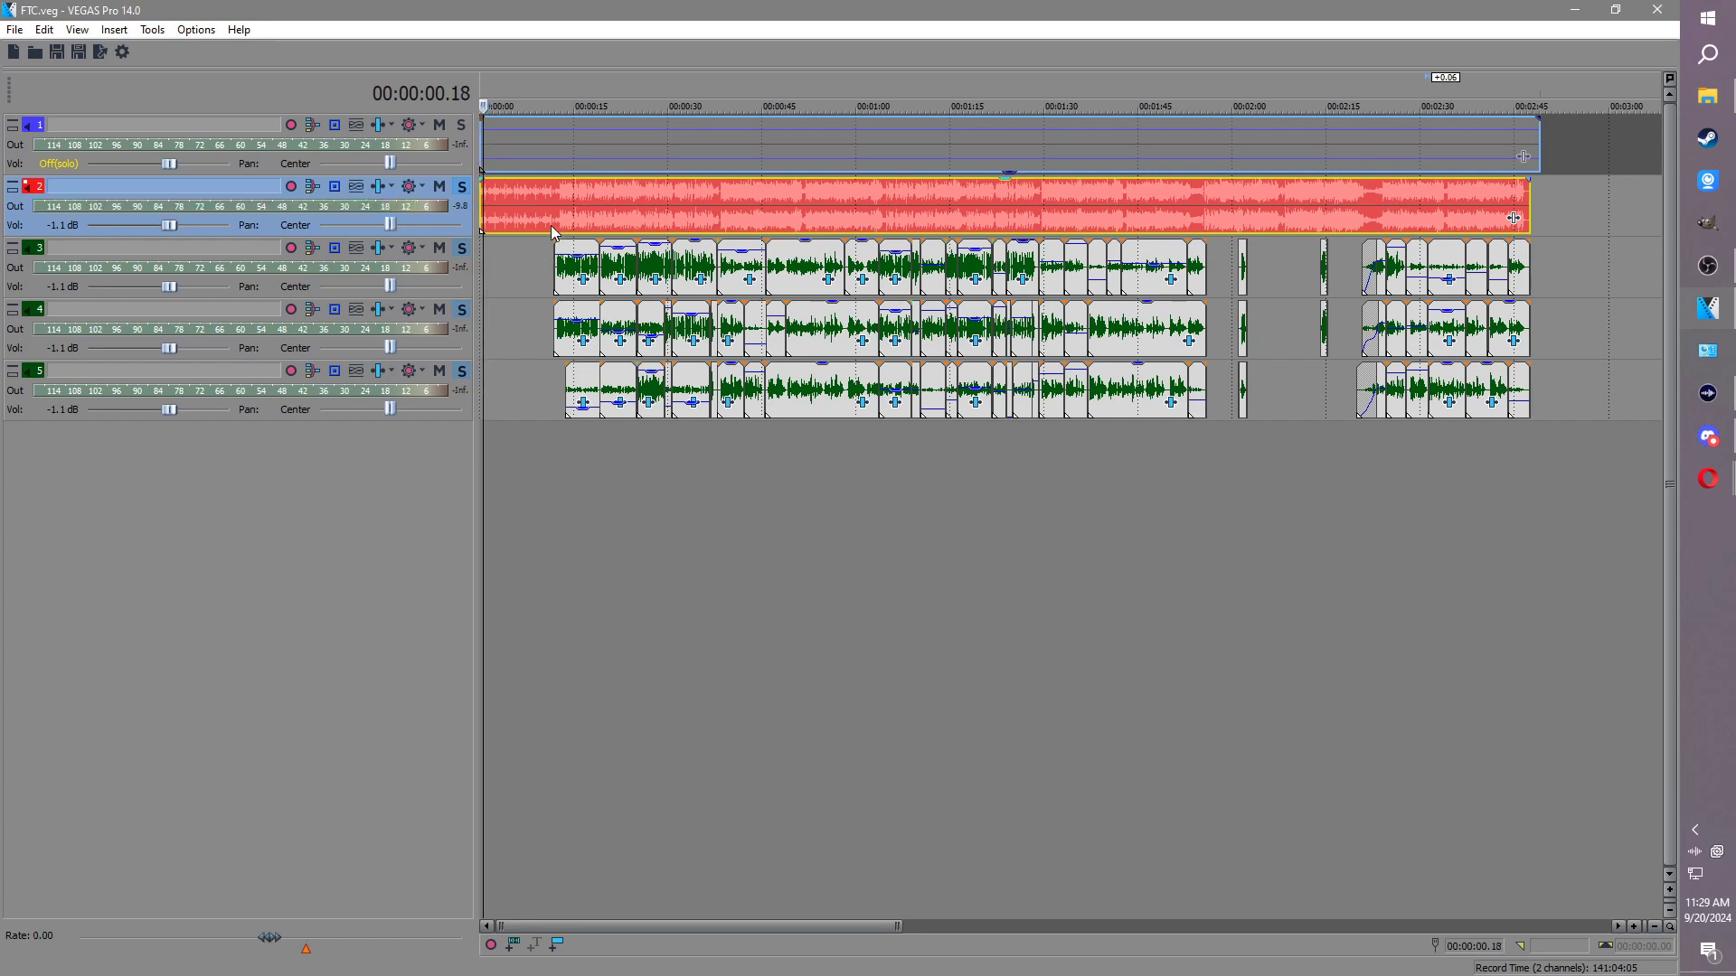
pyautogui.press('space')
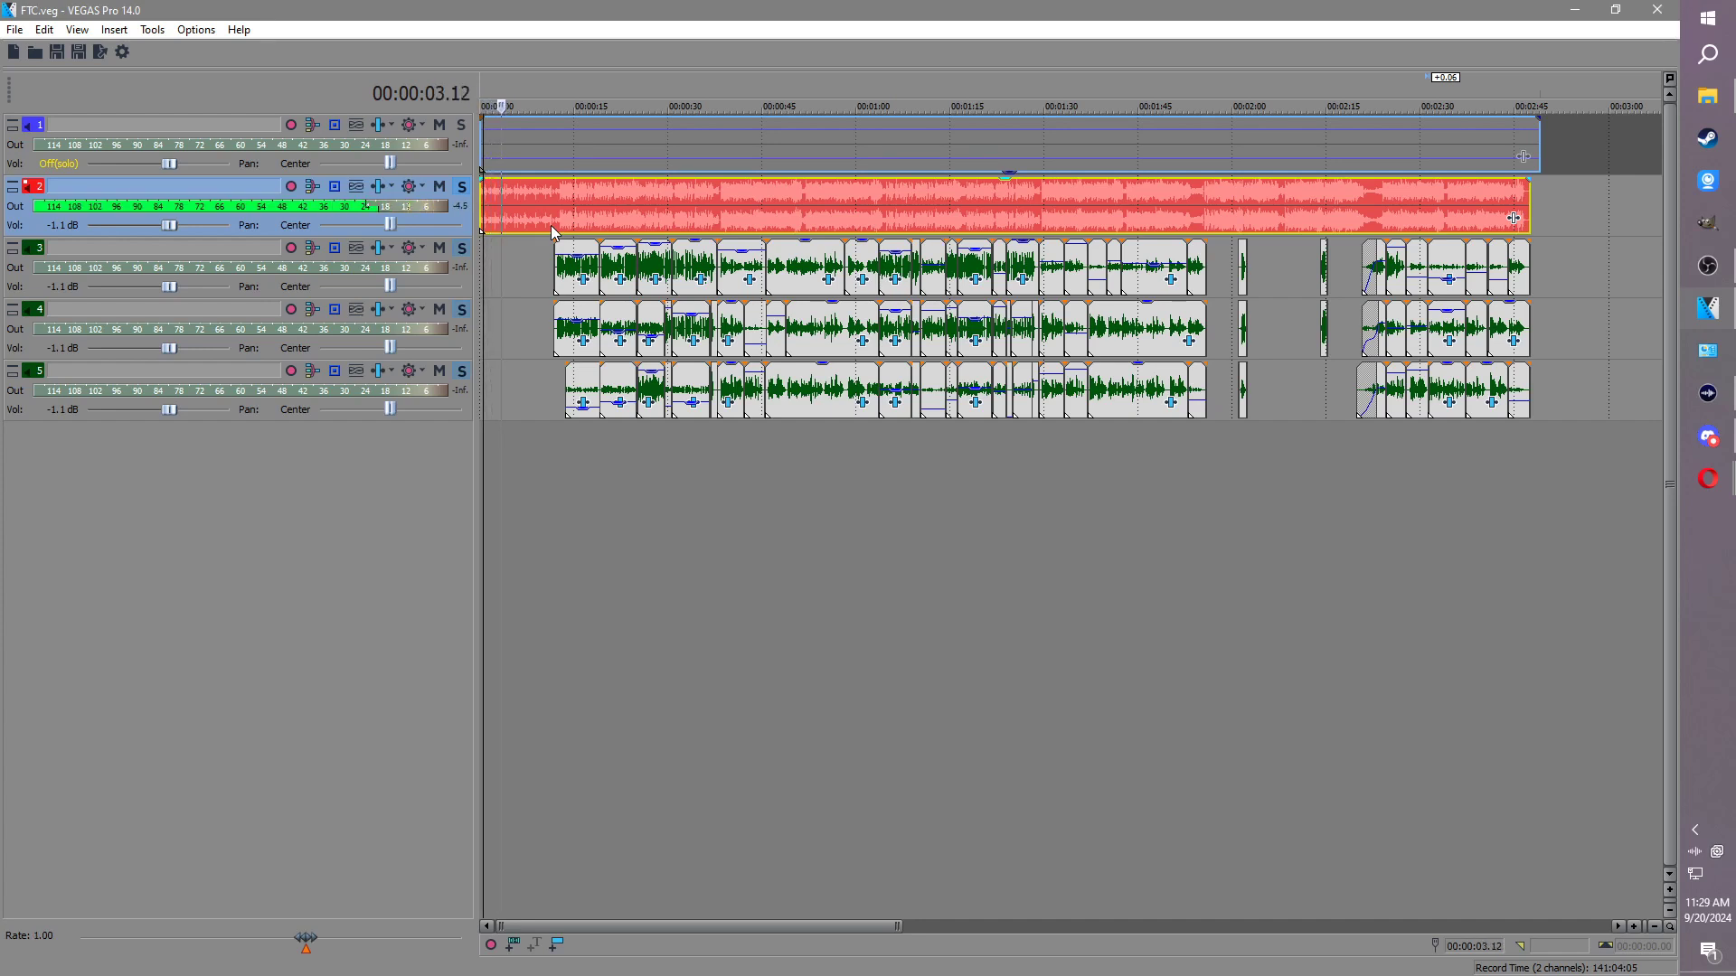
# Step: Increase the heights of vocal tracks 3, 4 and 5 to enlarge their waveforms
pyautogui.moveTo(303, 423); pyautogui.dragTo(307, 545)
pyautogui.moveTo(278, 359); pyautogui.dragTo(278, 462)
pyautogui.moveTo(270, 299); pyautogui.dragTo(305, 425)
# Step: Lower the gain of the track 4 clip between about 0:49 and 1:03 to -1.2 dB
pyautogui.scroll(2, 976, 439)
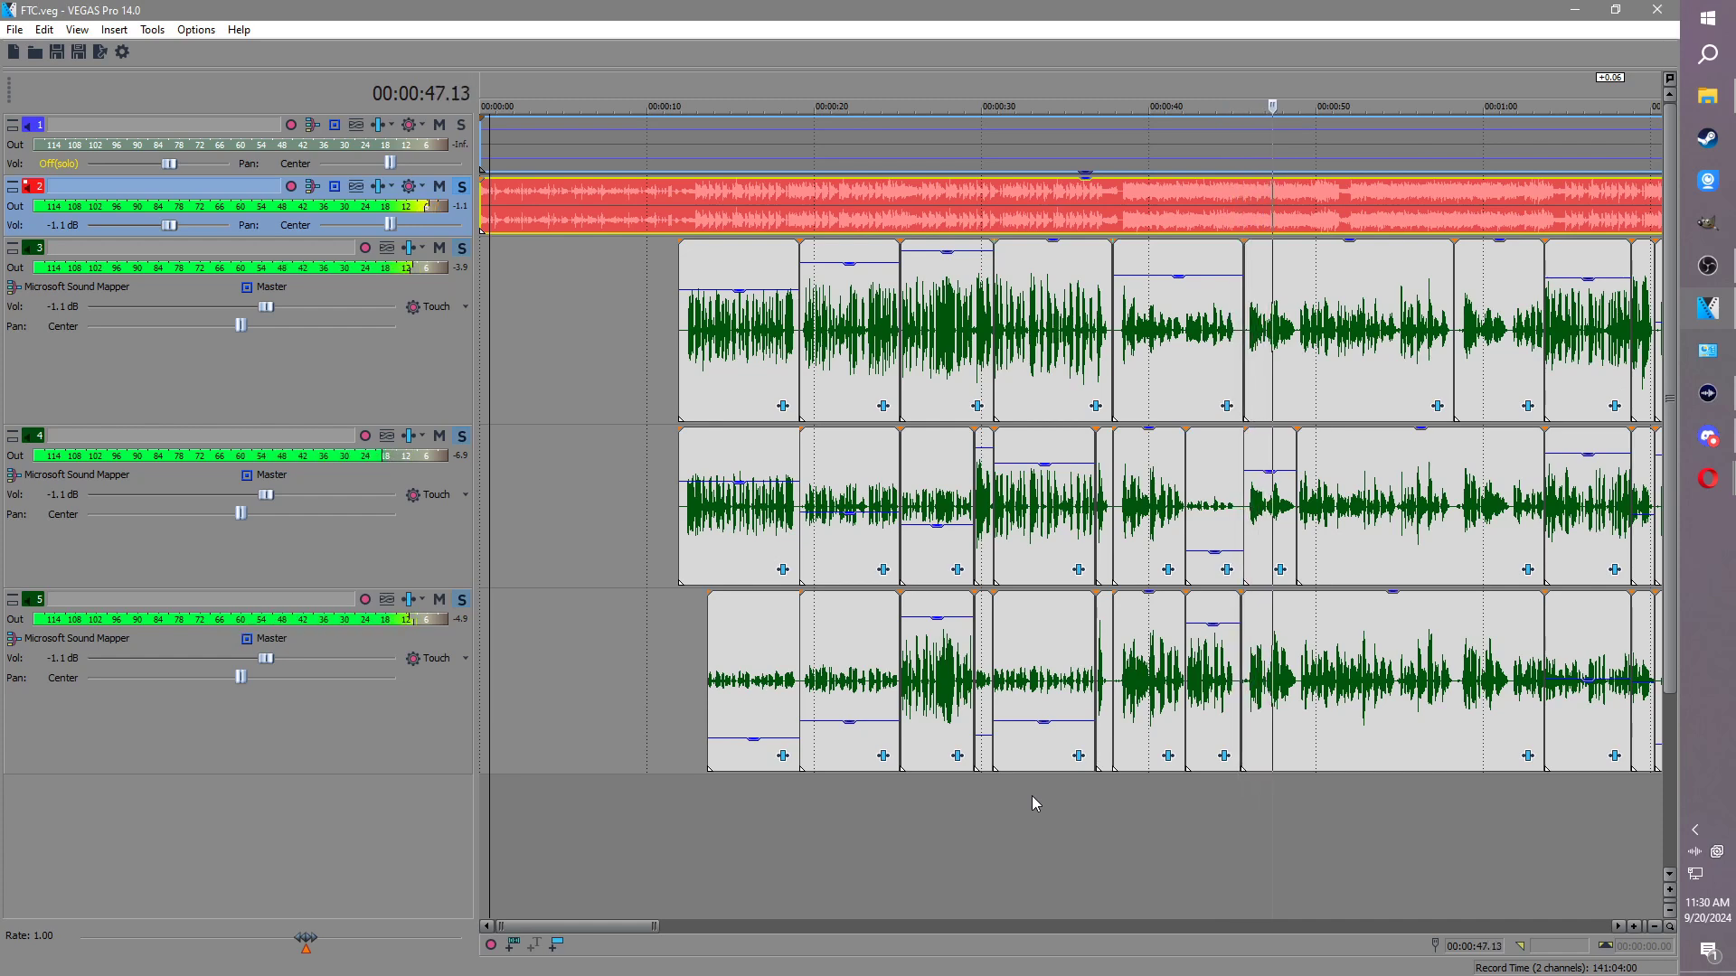
pyautogui.click(1374, 696)
pyautogui.scroll(3, 1375, 696)
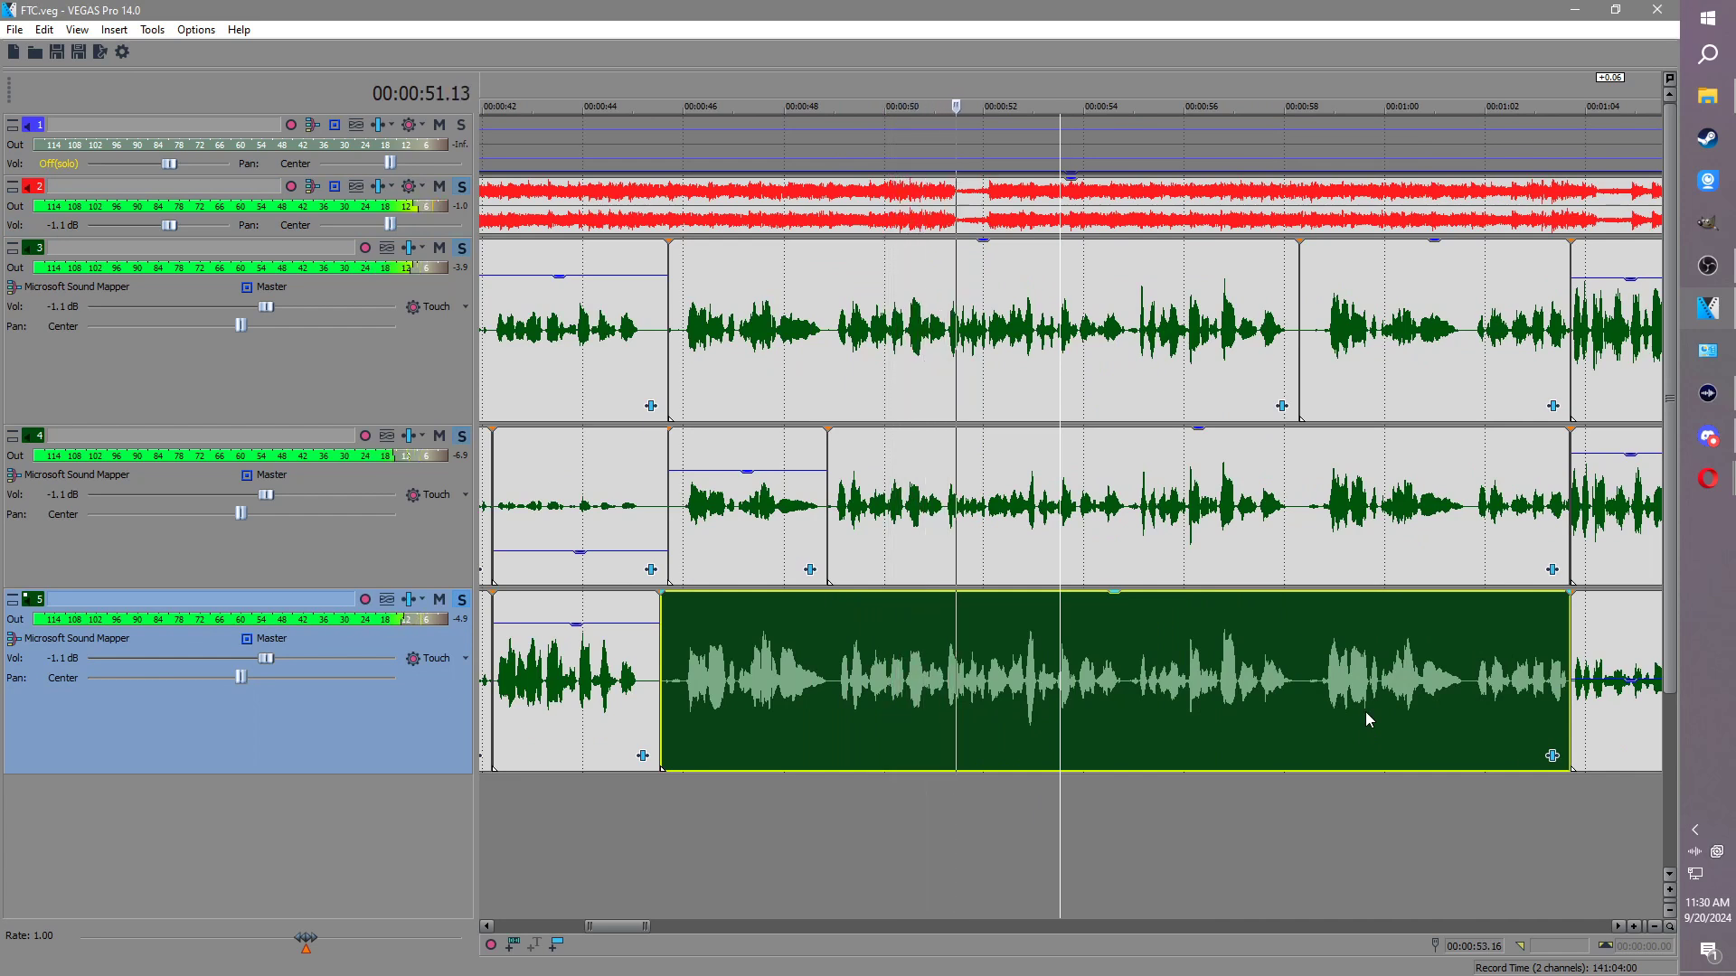
pyautogui.moveTo(1095, 430); pyautogui.dragTo(1097, 458)
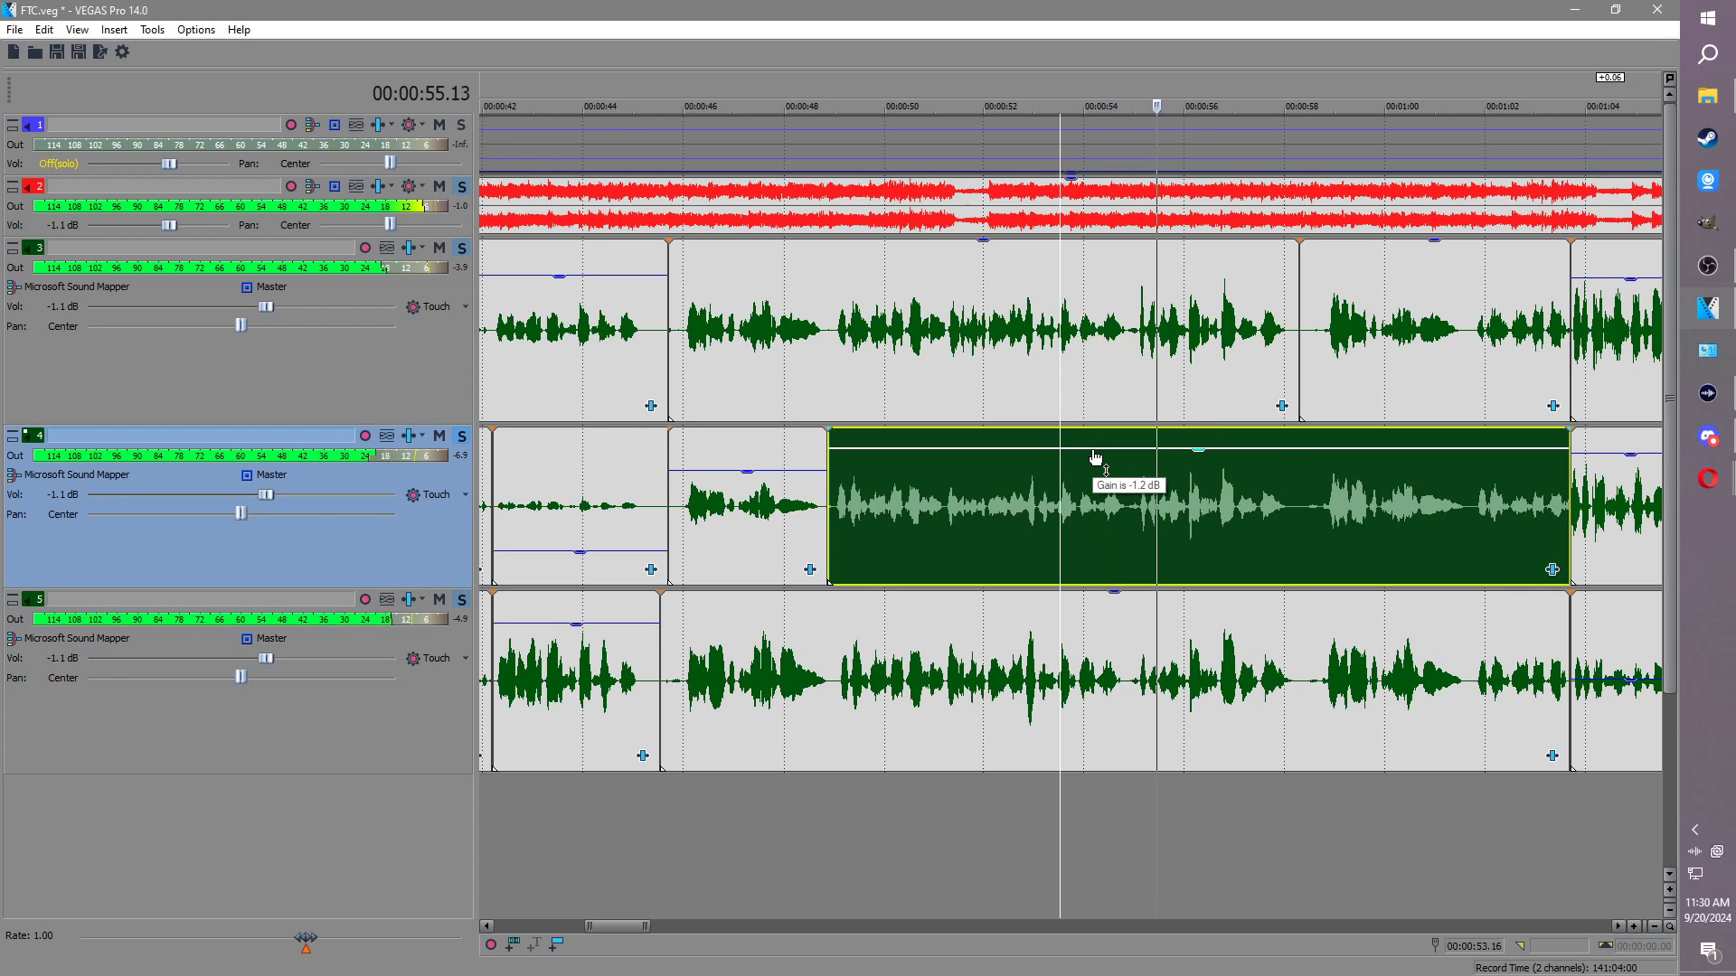
# Step: Pan track 4 to 3% left and track 5 to 3% right
pyautogui.scroll(-1, 1204, 631)
pyautogui.click(1317, 642)
pyautogui.scroll(-1, 1317, 644)
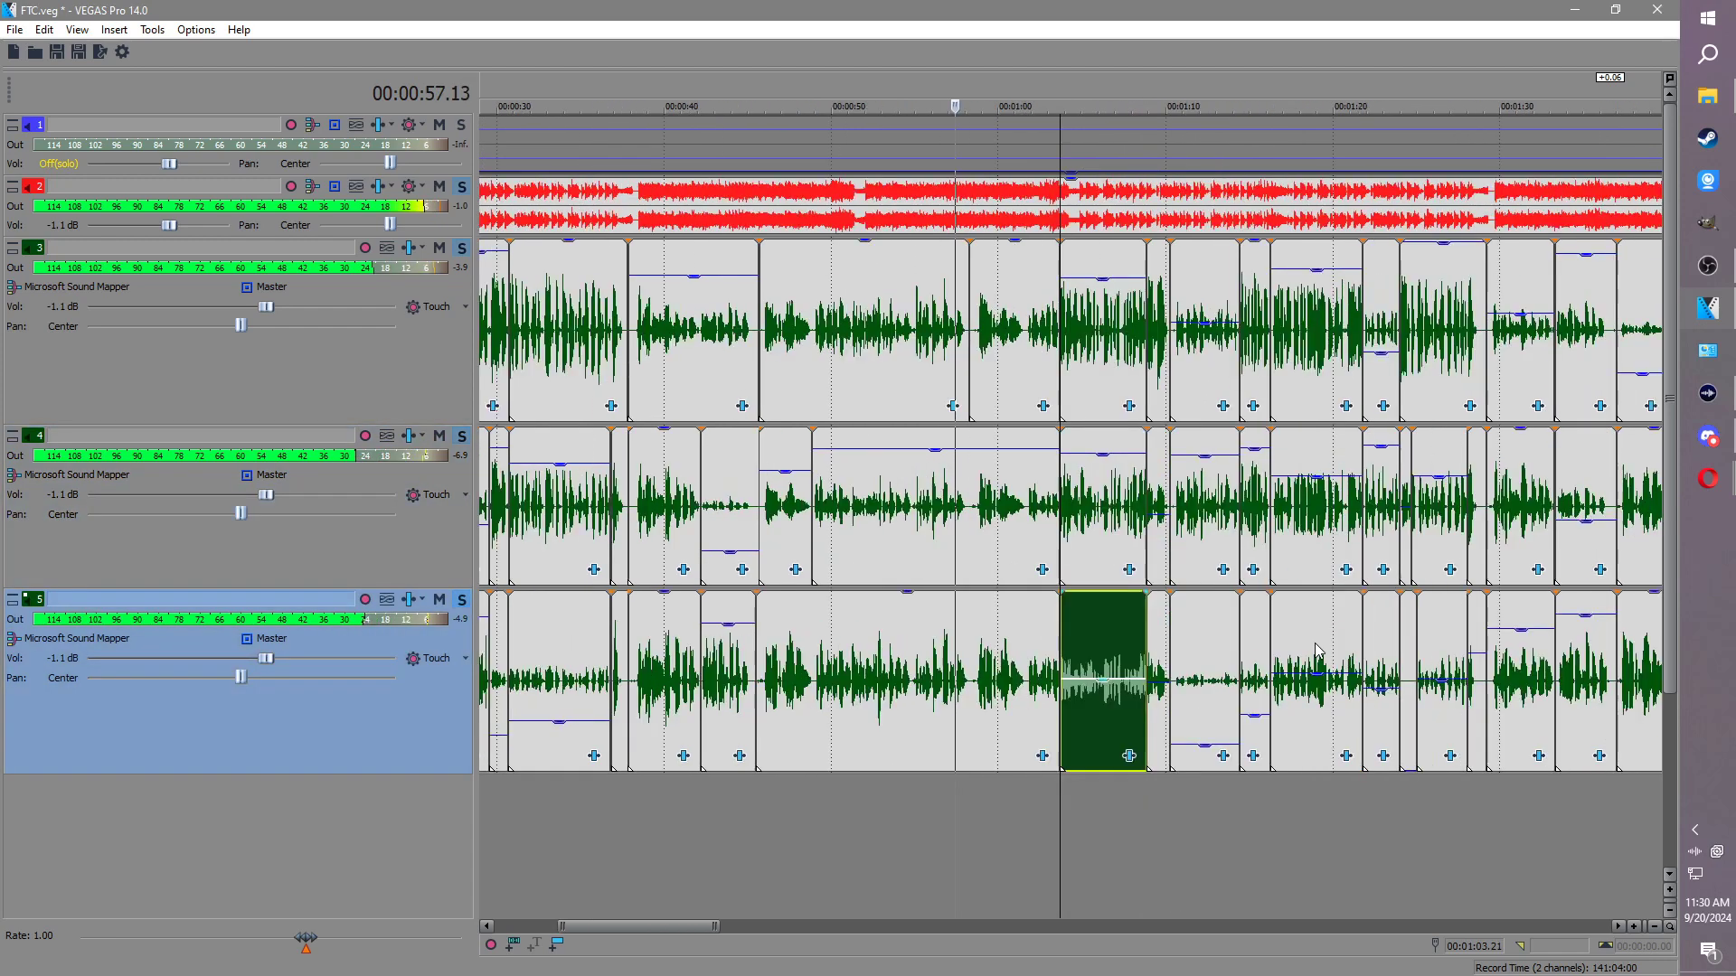
pyautogui.scroll(2, 1316, 645)
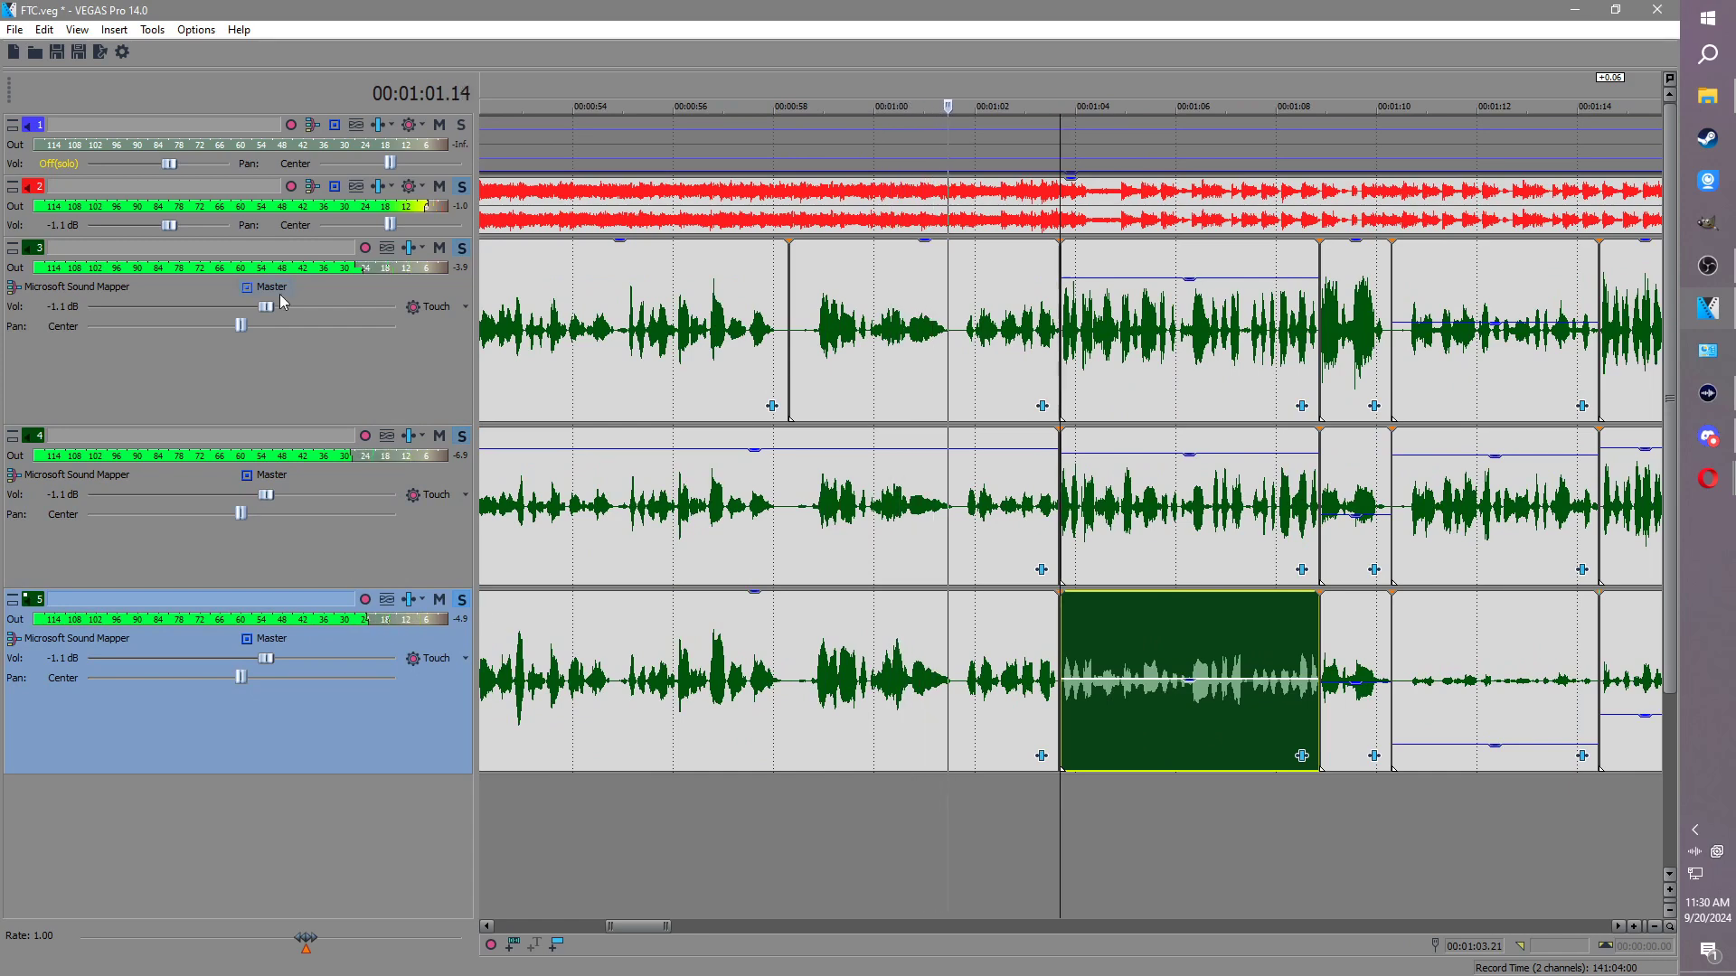
pyautogui.moveTo(240, 515); pyautogui.dragTo(233, 514)
pyautogui.moveTo(240, 677); pyautogui.dragTo(248, 677)
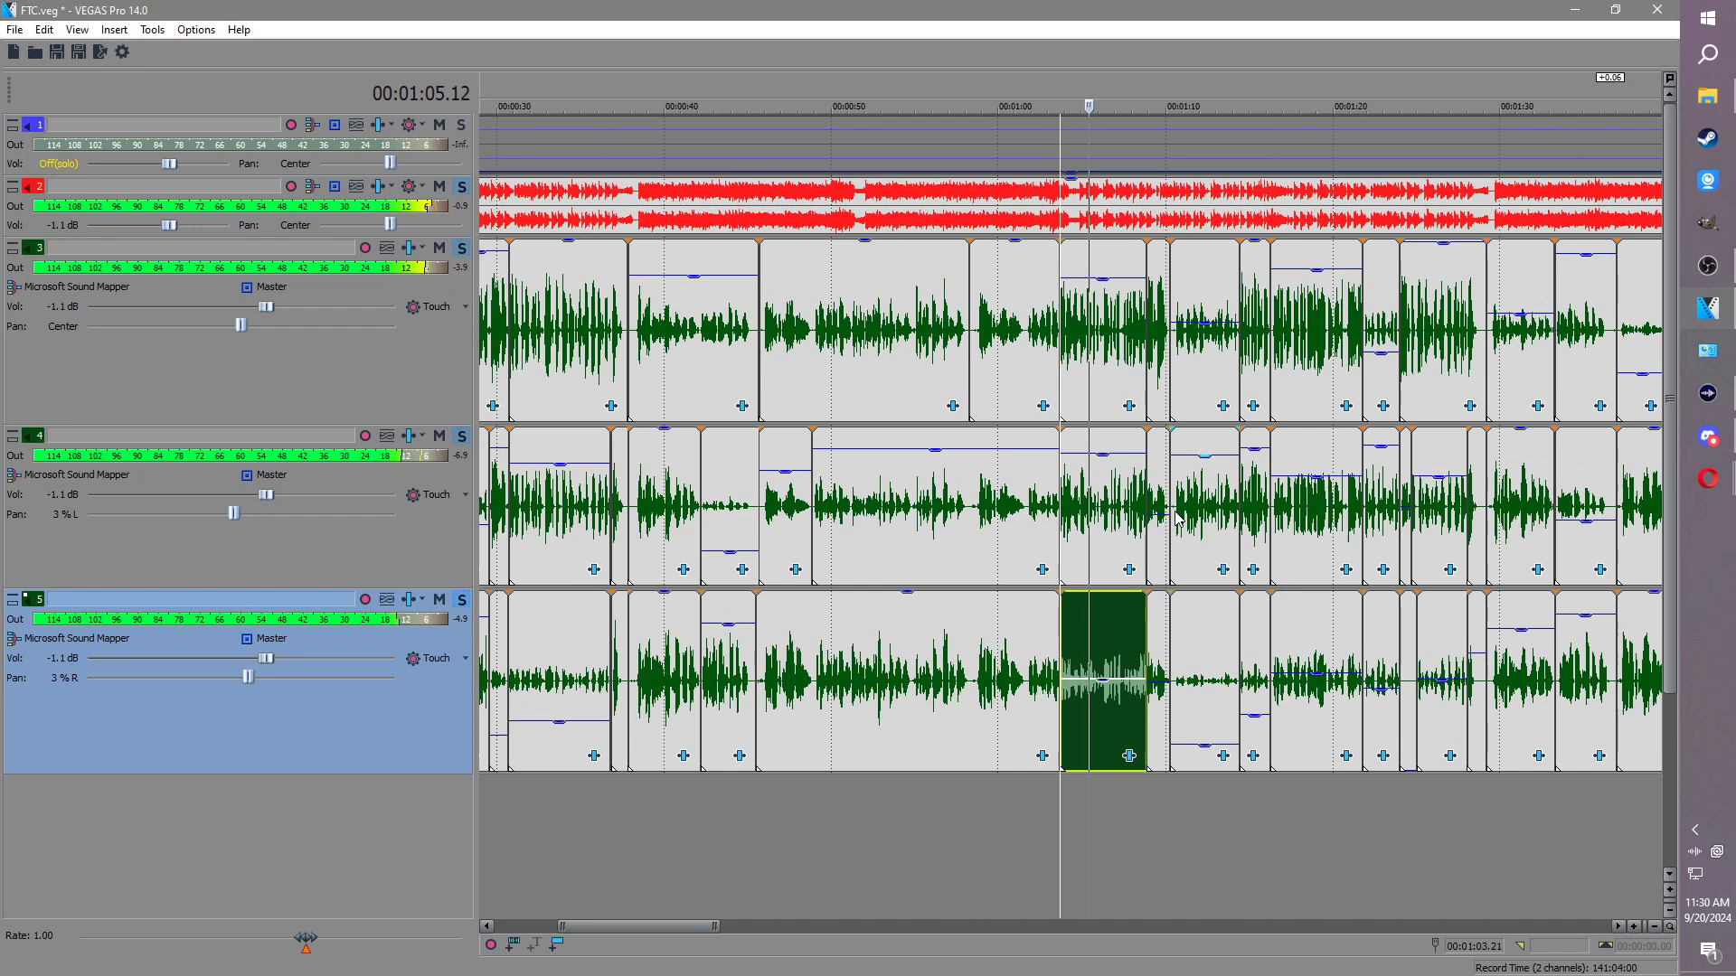
# Step: Audition the vocals from about 1:05 and lower the gain of the track 3 clip between about 1:22 and 1:24
pyautogui.click(1184, 538)
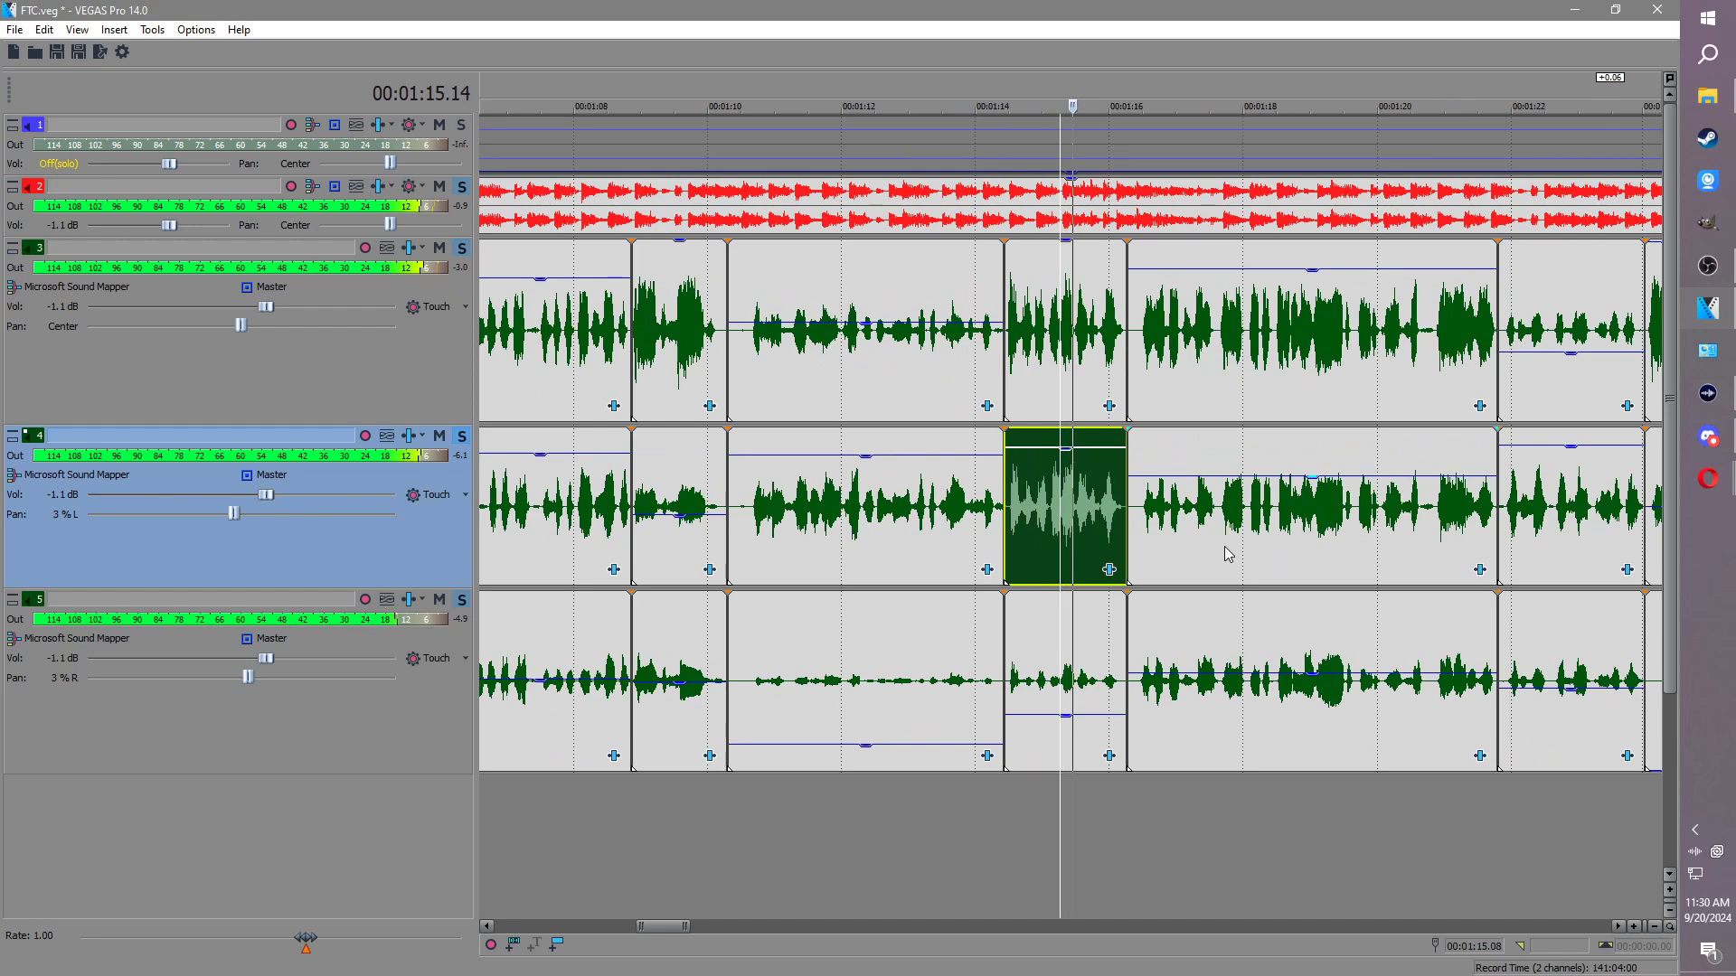
pyautogui.scroll(-1, 1248, 555)
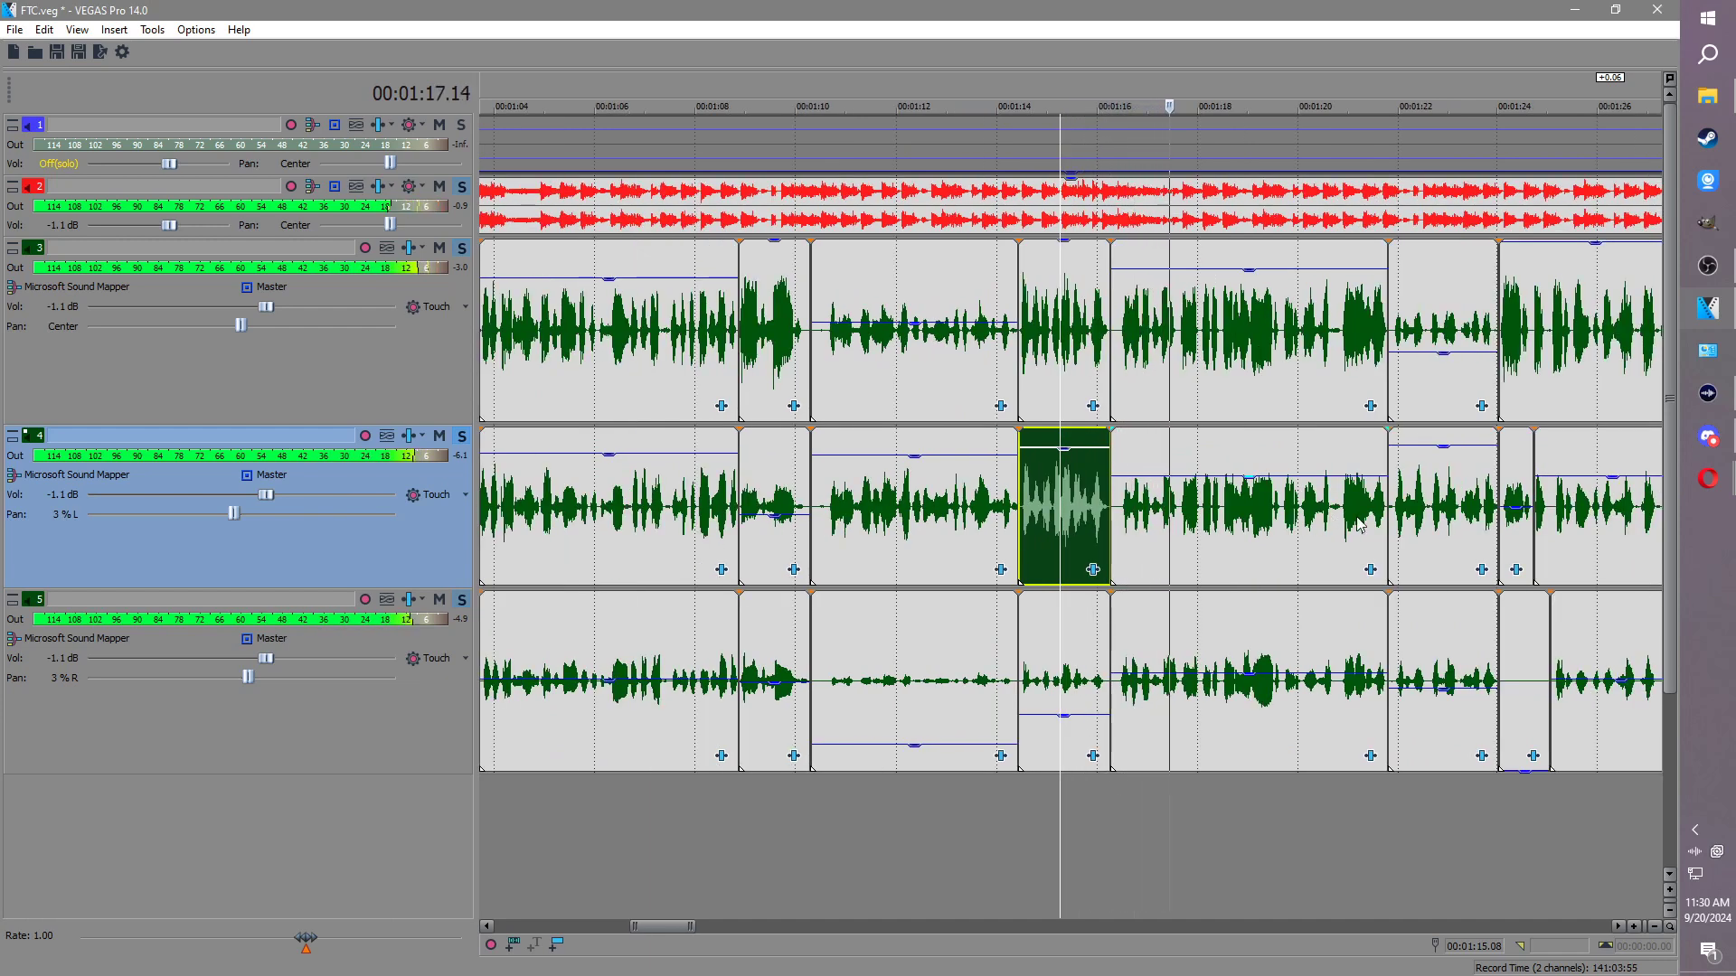
pyautogui.click(1384, 502)
pyautogui.scroll(-2, 1385, 502)
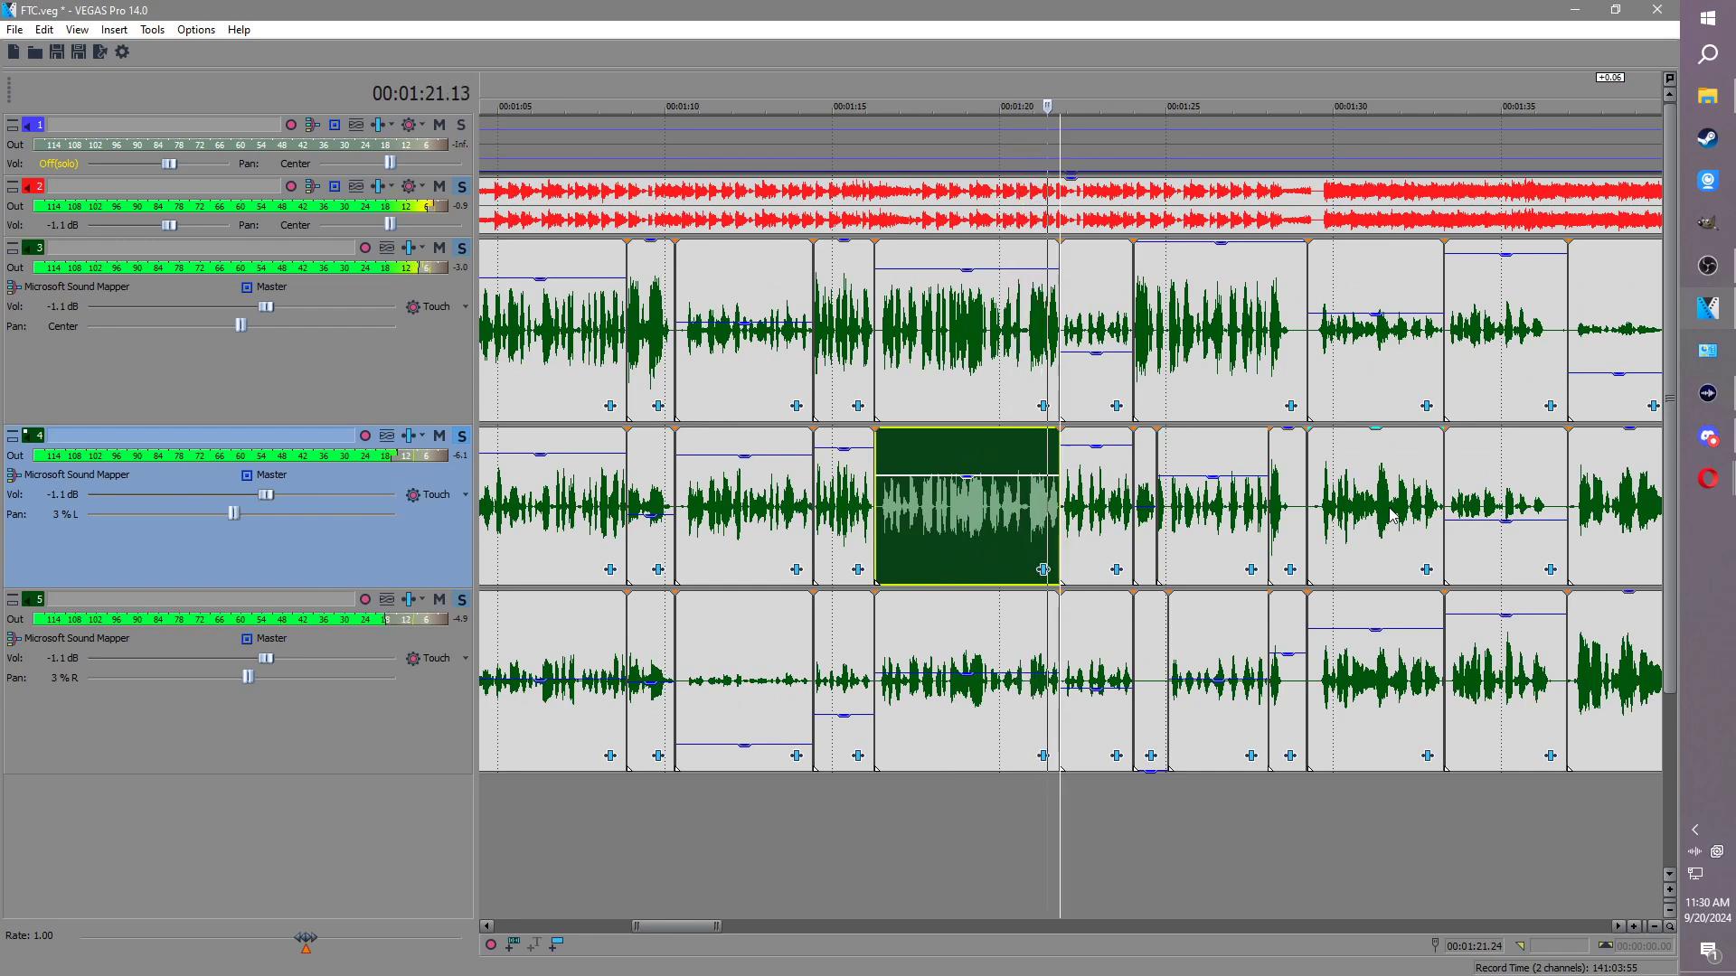
pyautogui.click(1101, 375)
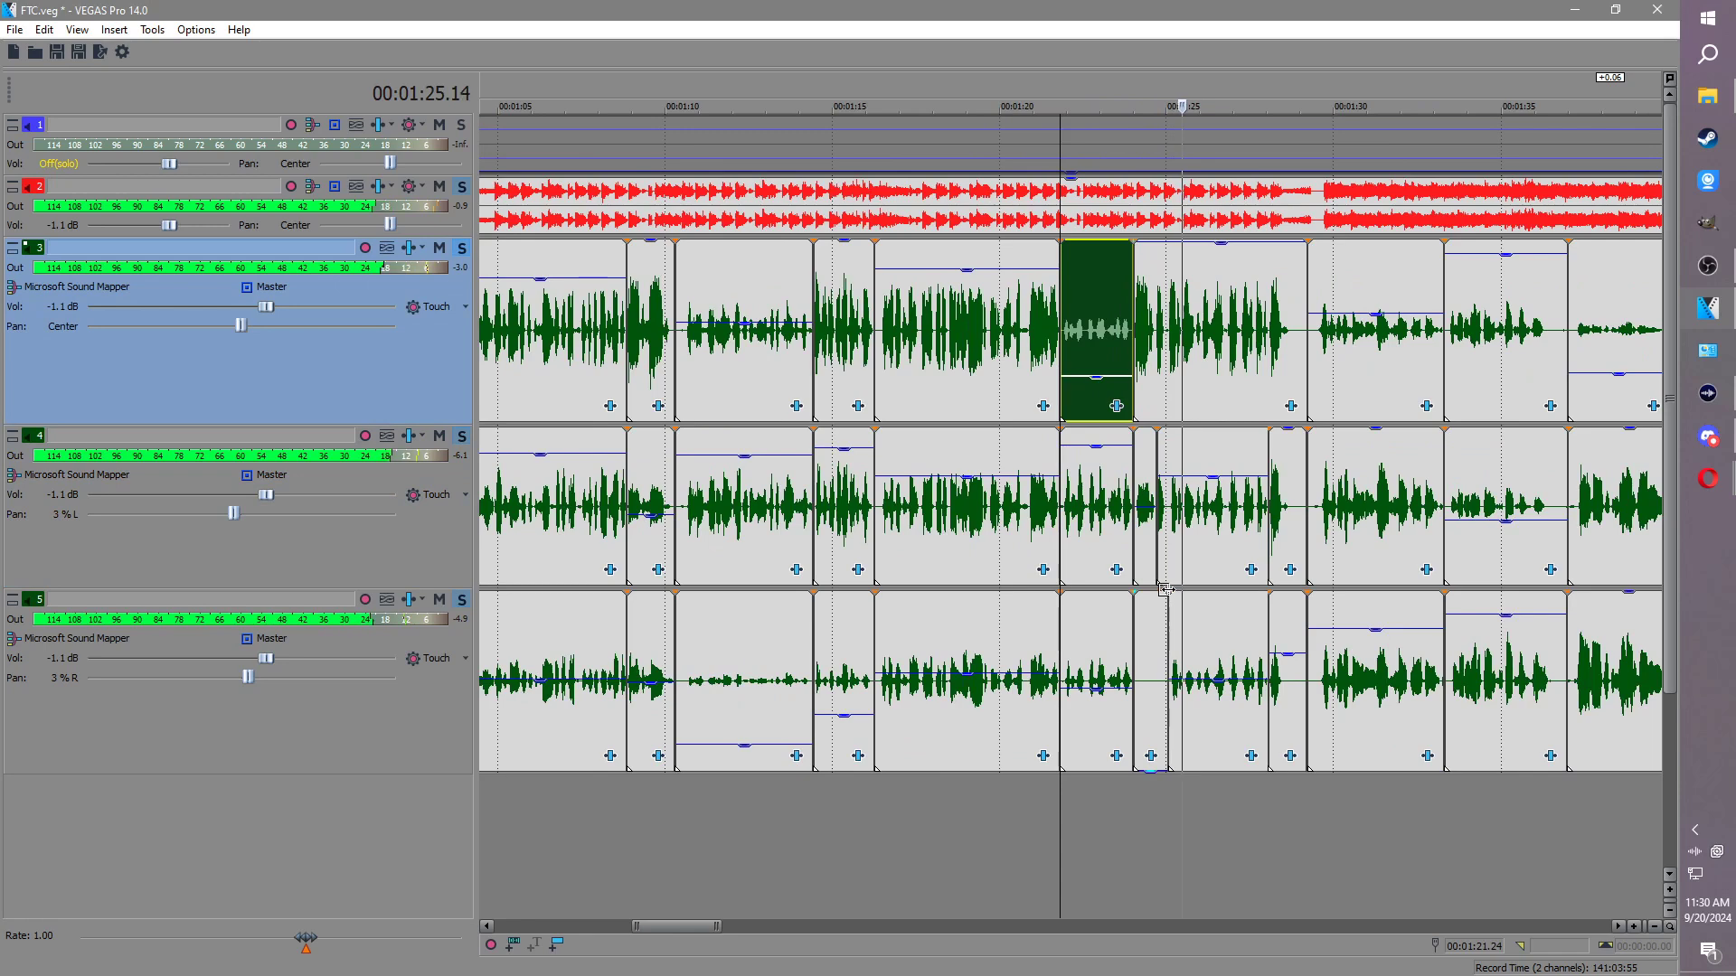
# Step: Lower the gain of the track 3 clip between about 1:29 and 1:33, and raise the adjoining 1:33 to 1:37 clip on track 5
pyautogui.click(1300, 495)
pyautogui.scroll(2, 1302, 495)
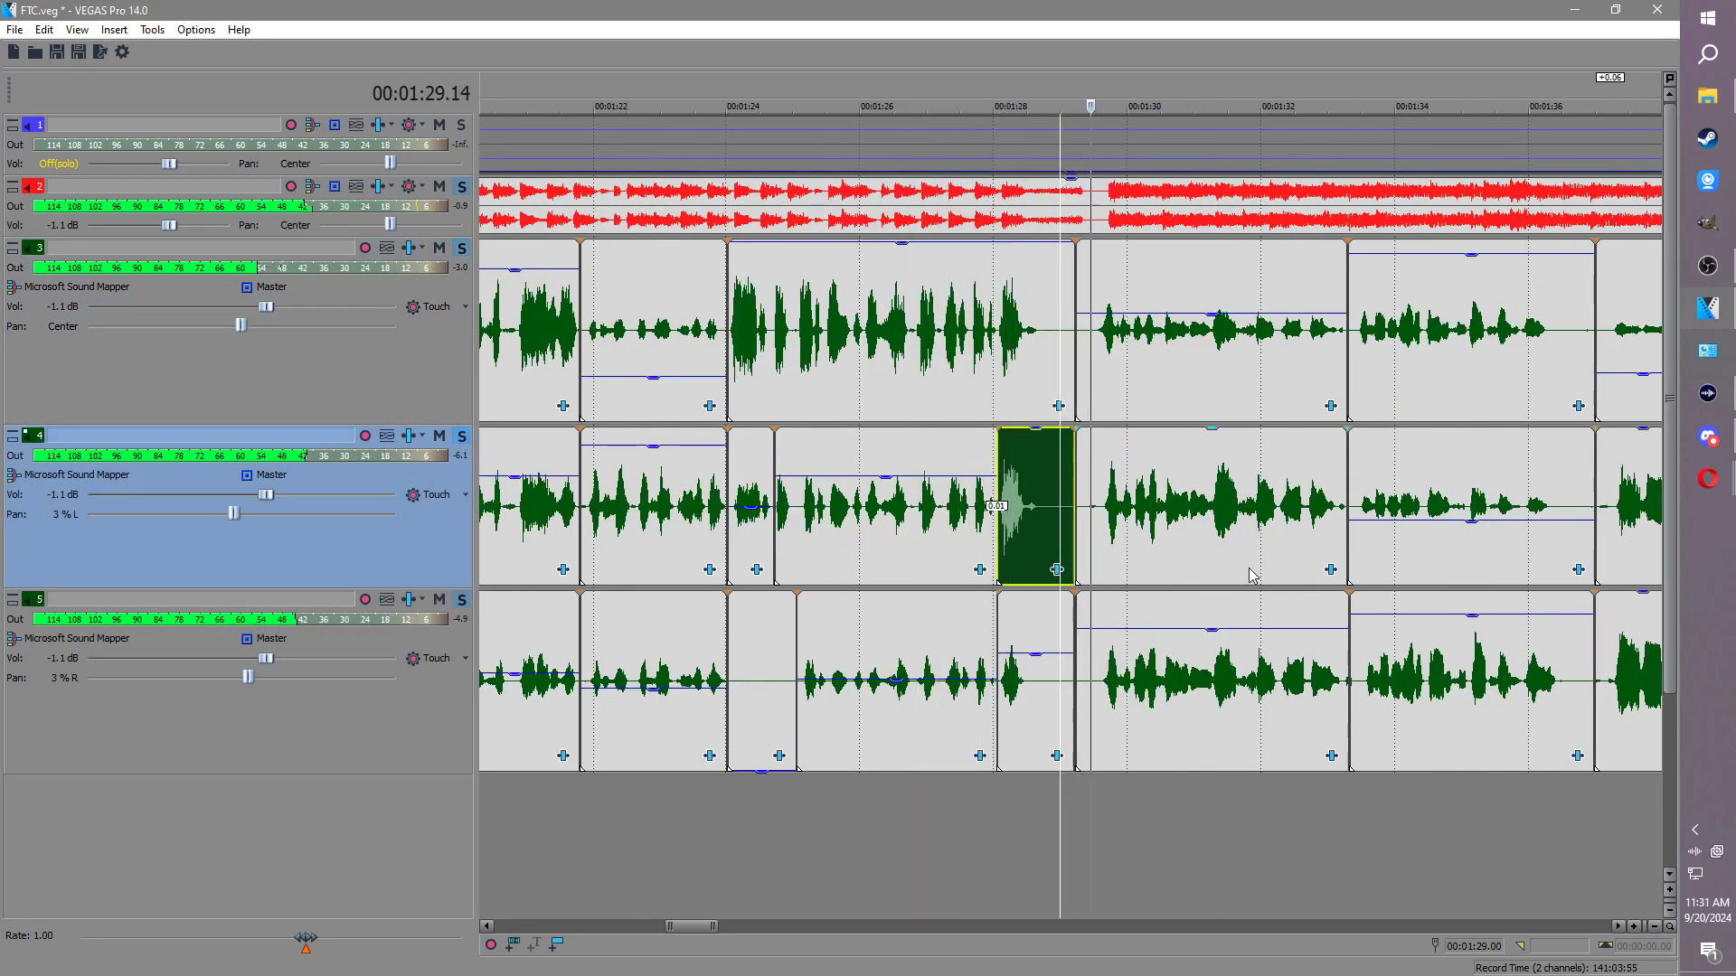
pyautogui.scroll(-2, 1252, 576)
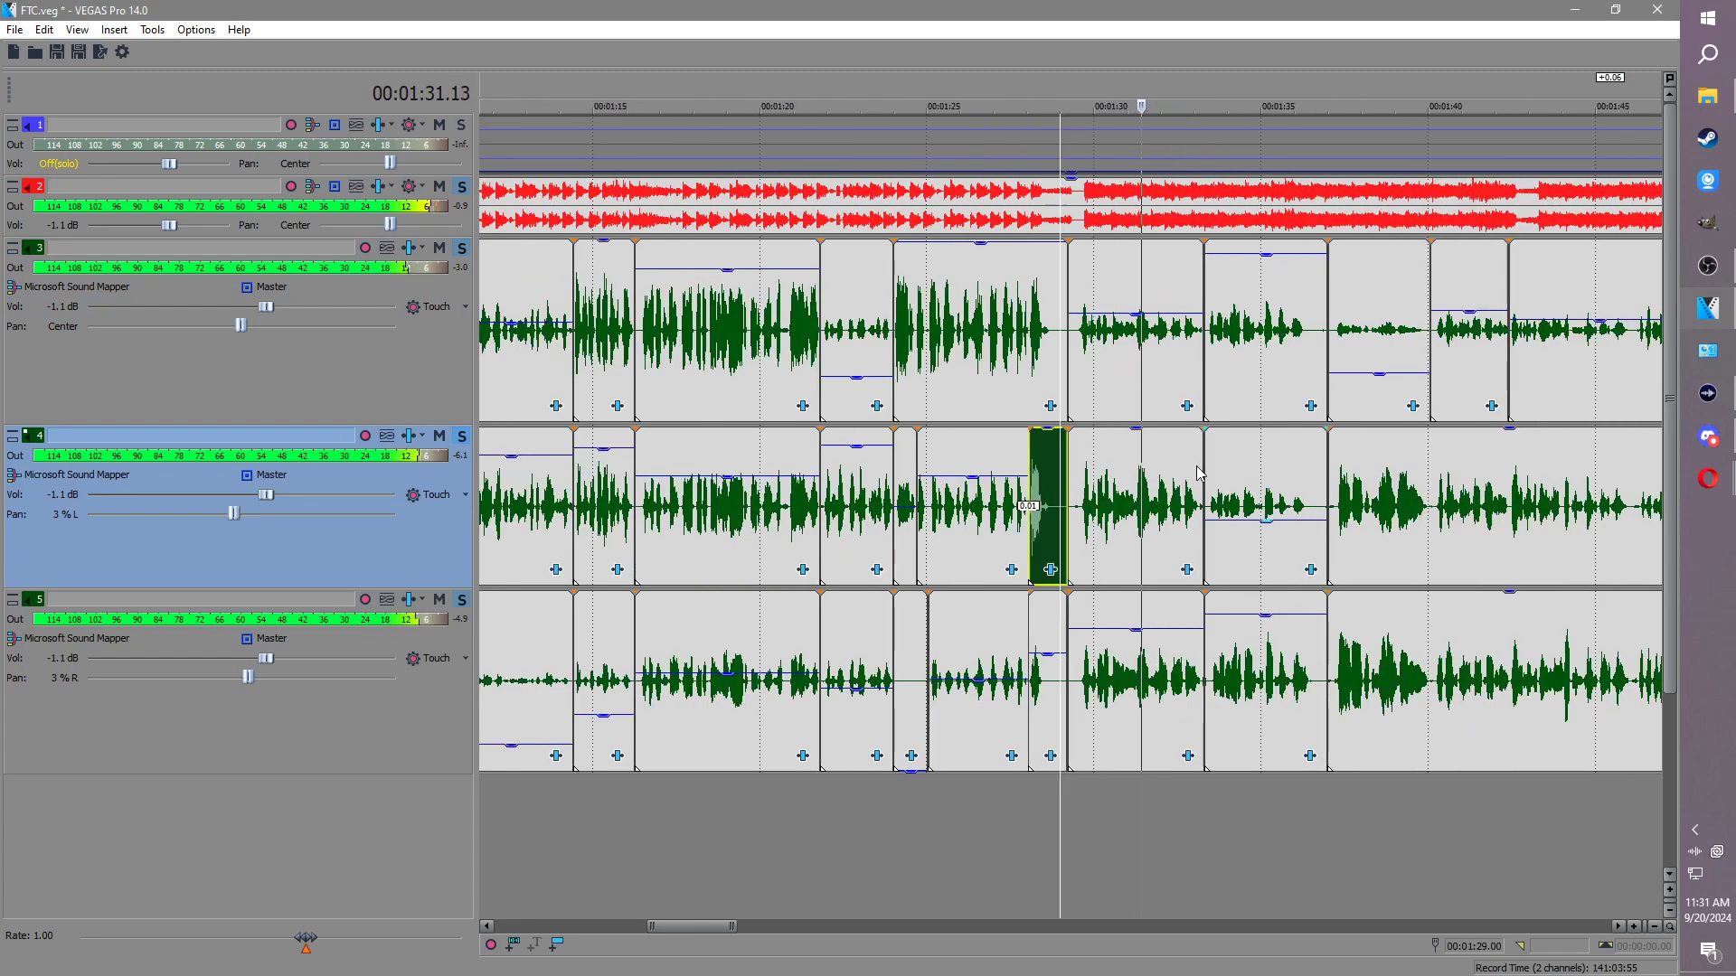
pyautogui.click(1134, 336)
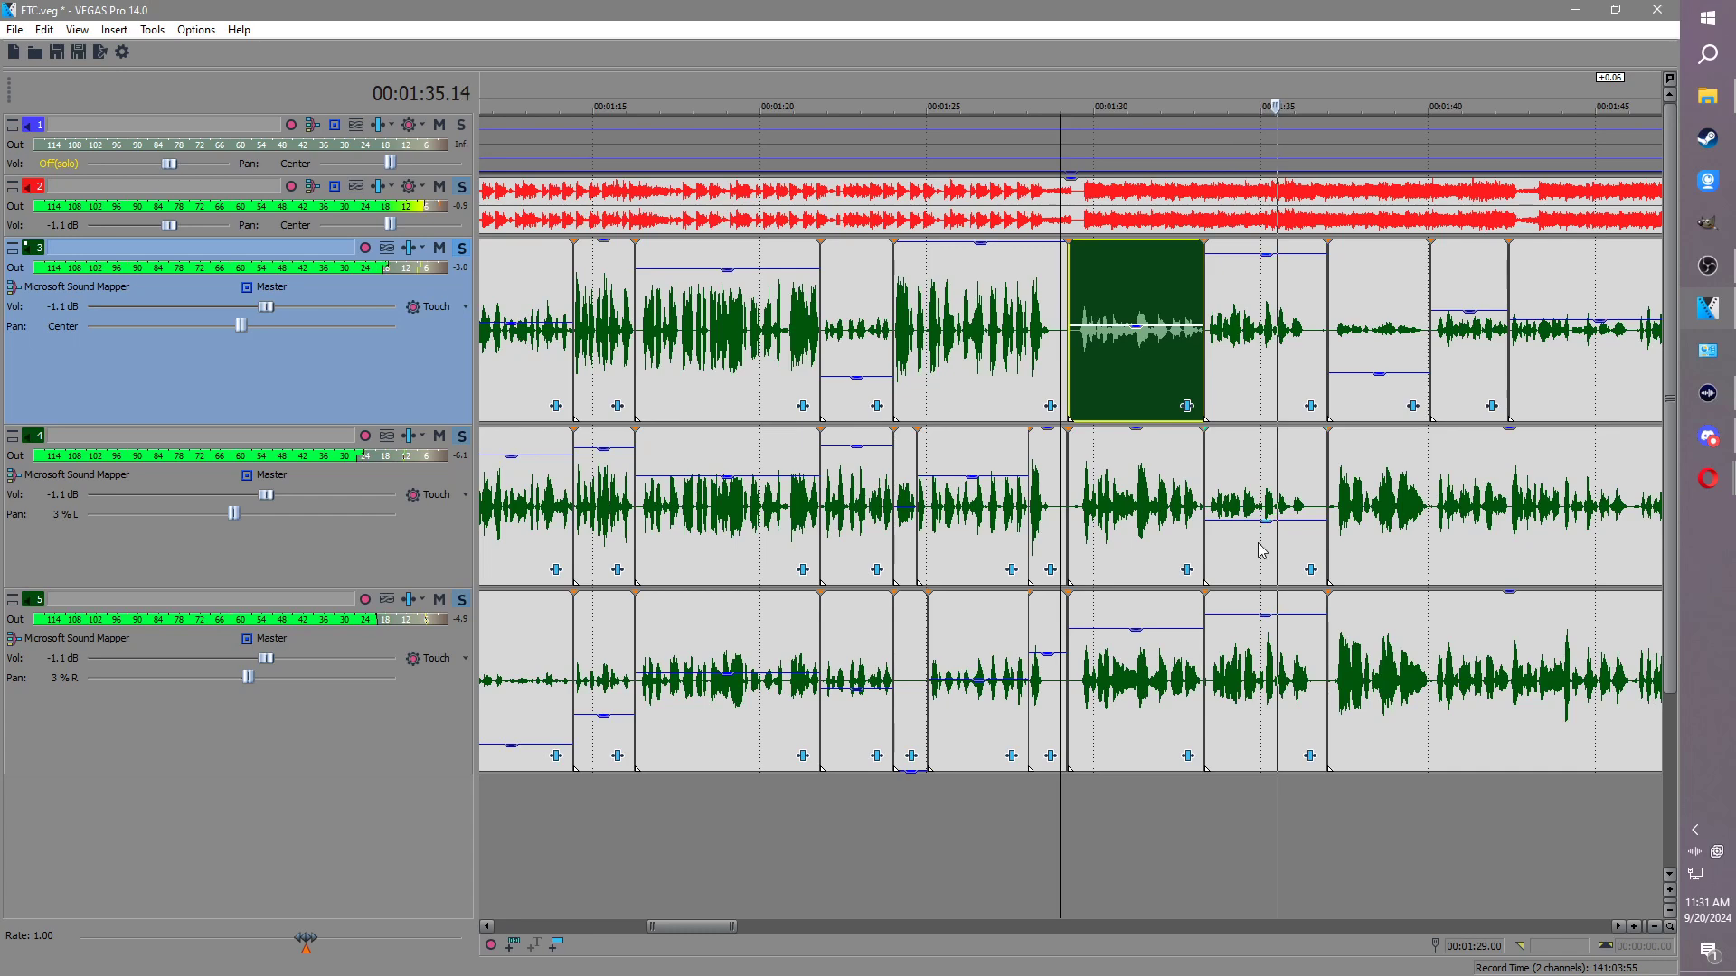
pyautogui.click(1267, 619)
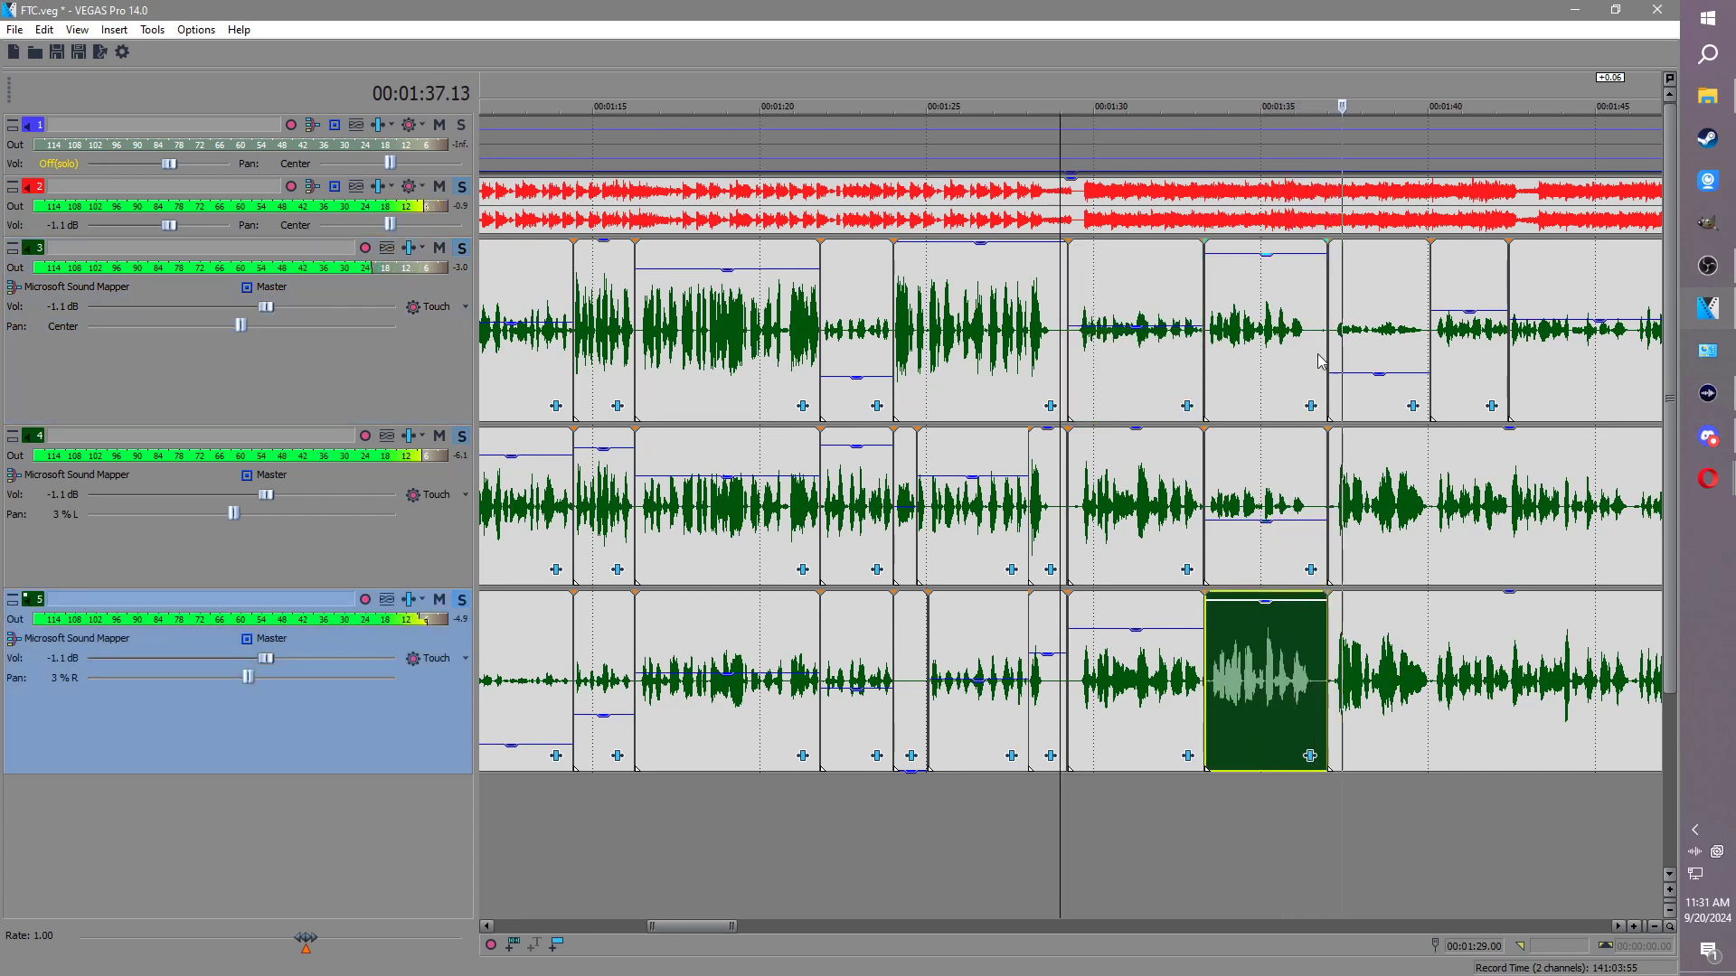
# Step: Split the track 3 clip at 1:41.28 and raise the gain of its short end piece
pyautogui.click(1484, 487)
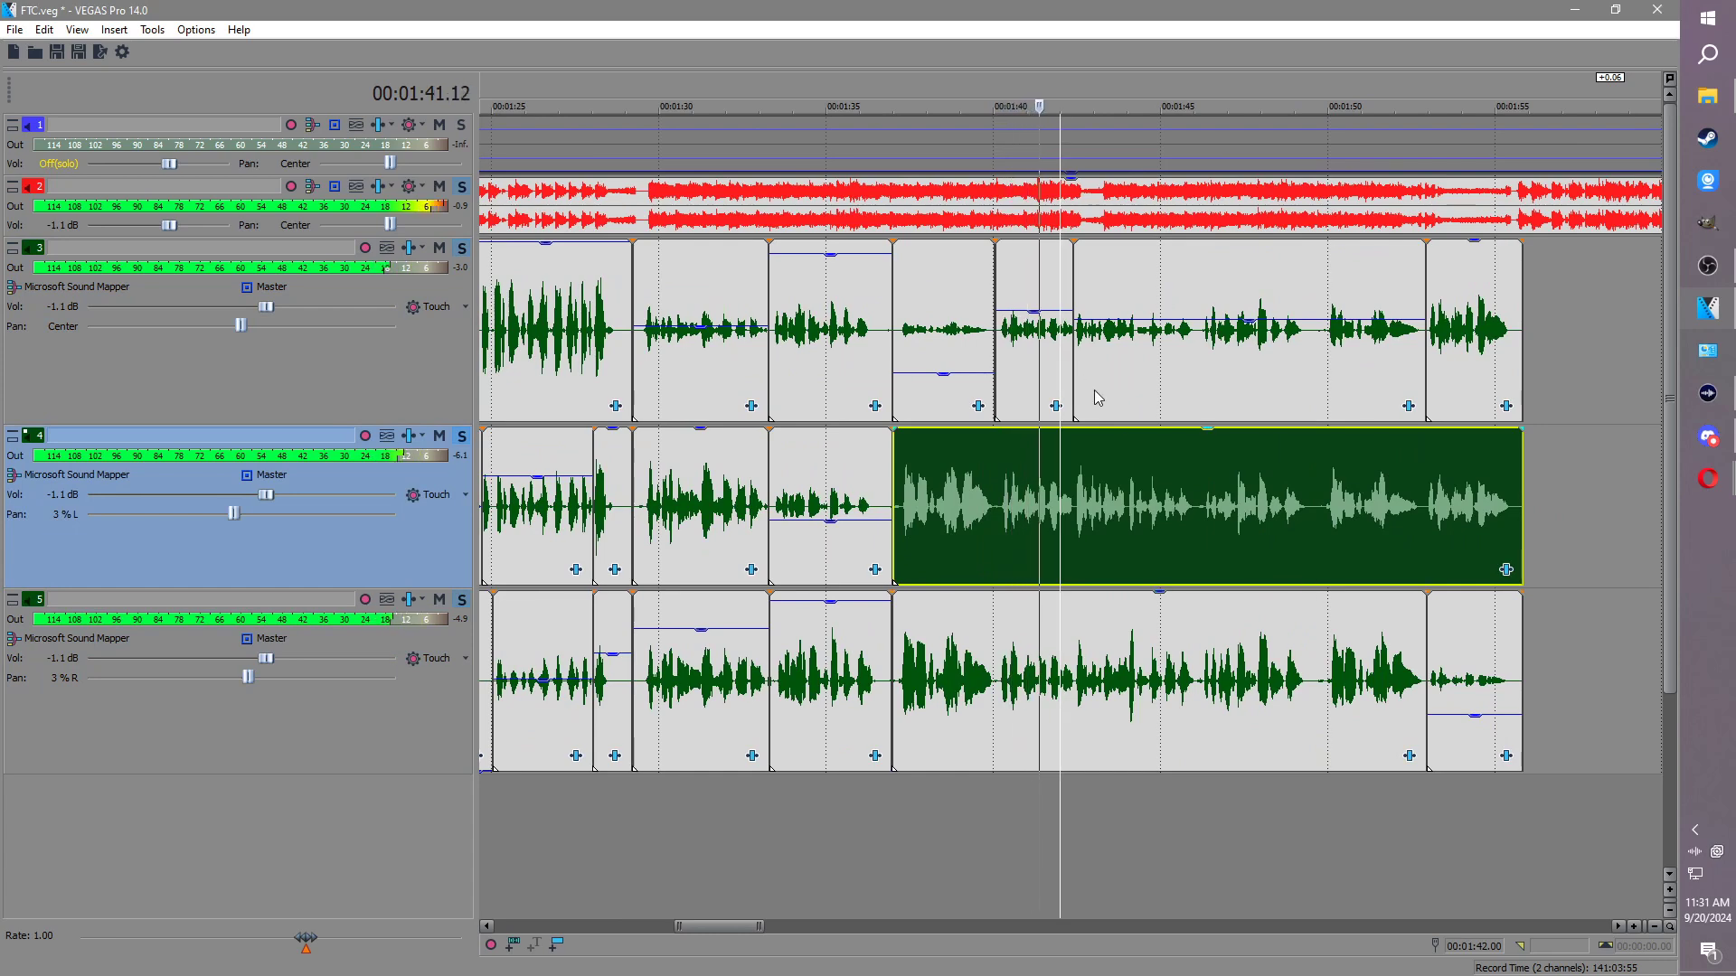
pyautogui.click(1057, 288)
pyautogui.scroll(5, 1058, 287)
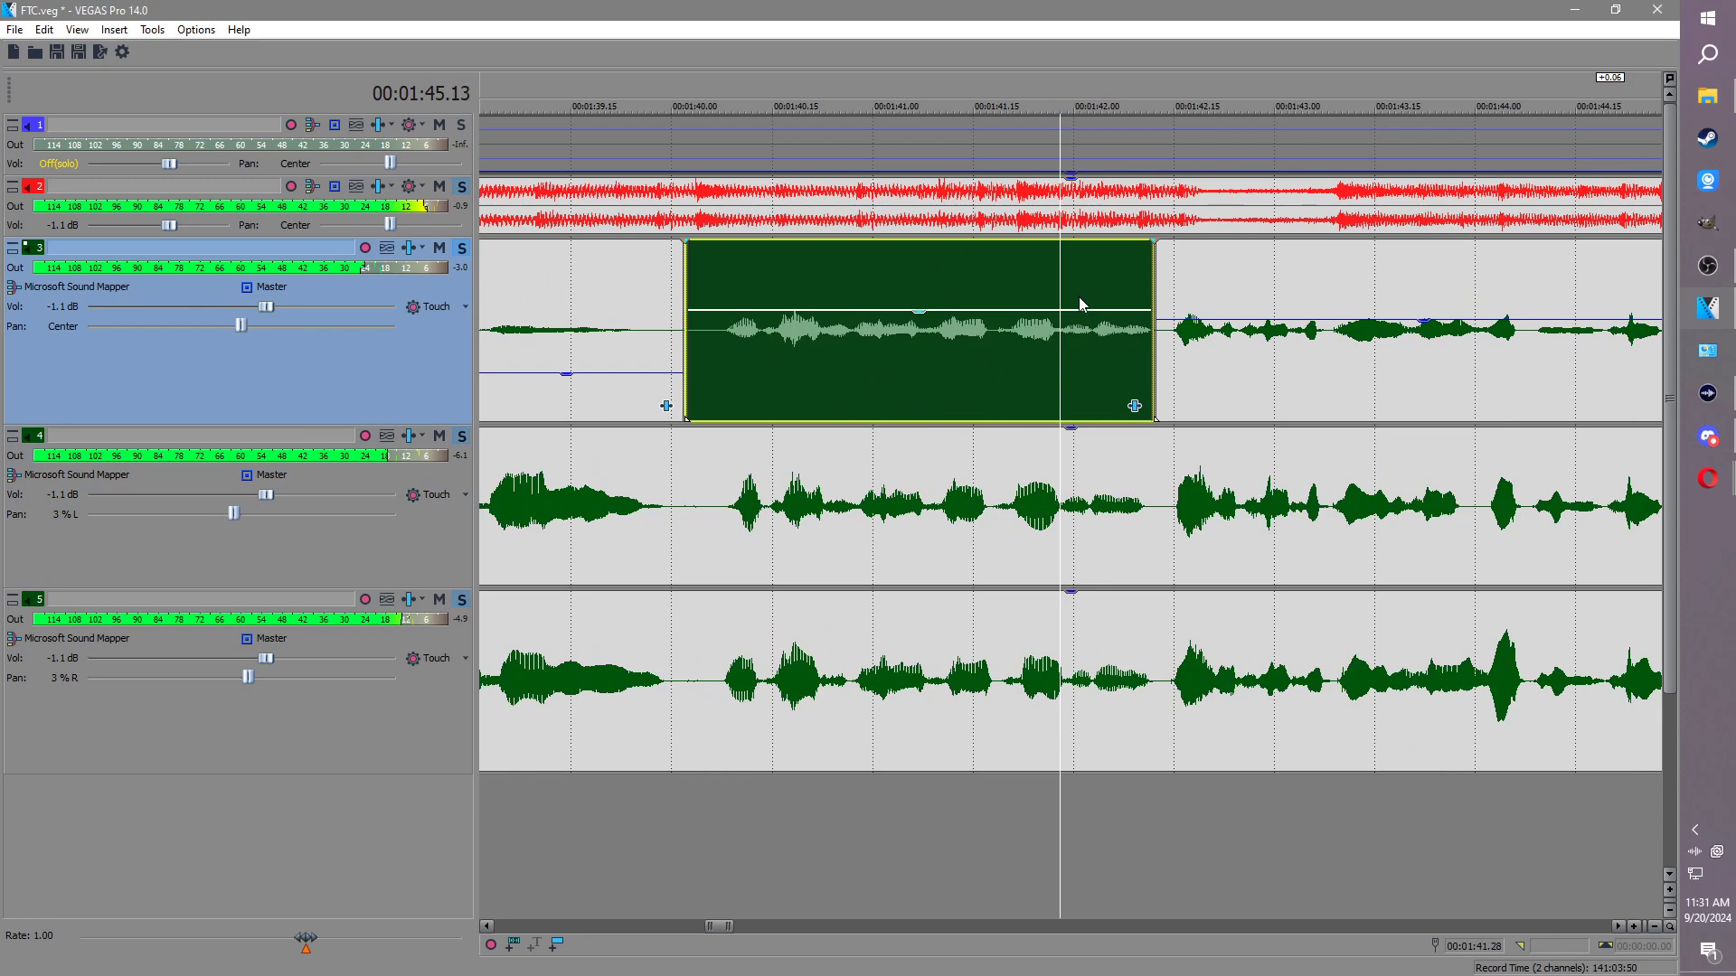
pyautogui.press('s')
pyautogui.scroll(-5, 1088, 292)
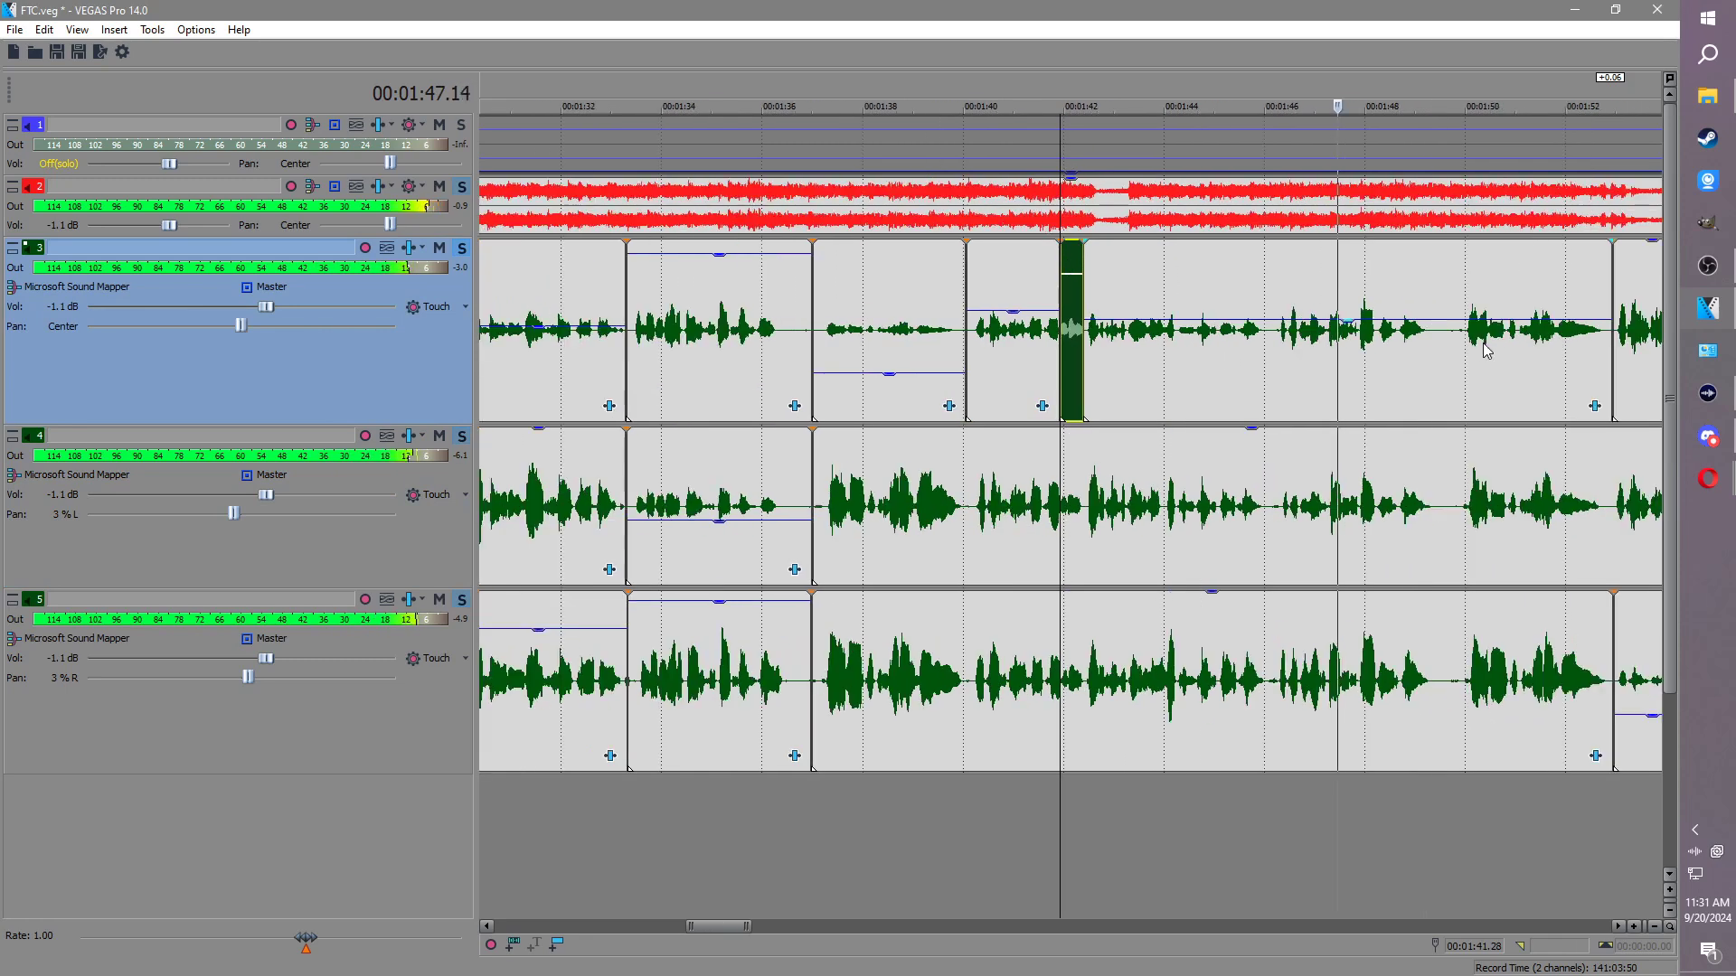
# Step: Split out the track 3 section between about 1:48 and 1:49 and raise its gain
pyautogui.click(1445, 287)
pyautogui.scroll(1, 1417, 326)
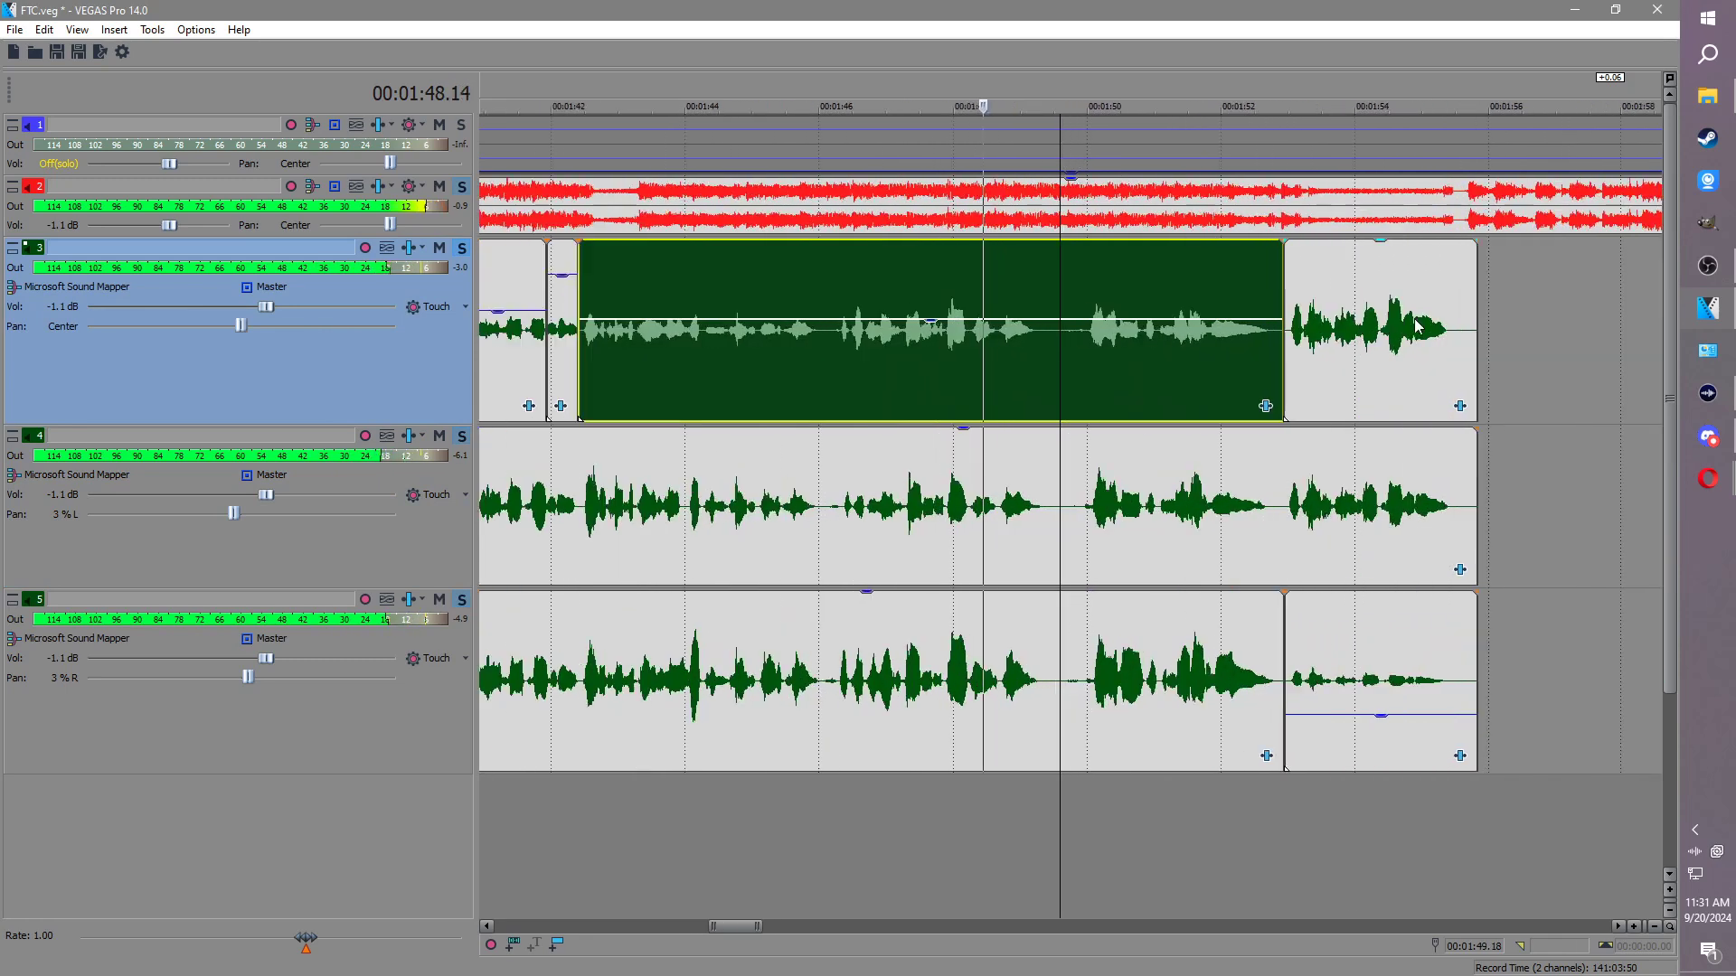
pyautogui.click(990, 280)
pyautogui.press('s')
pyautogui.click(1037, 316)
pyautogui.press('s')
pyautogui.click(1021, 318)
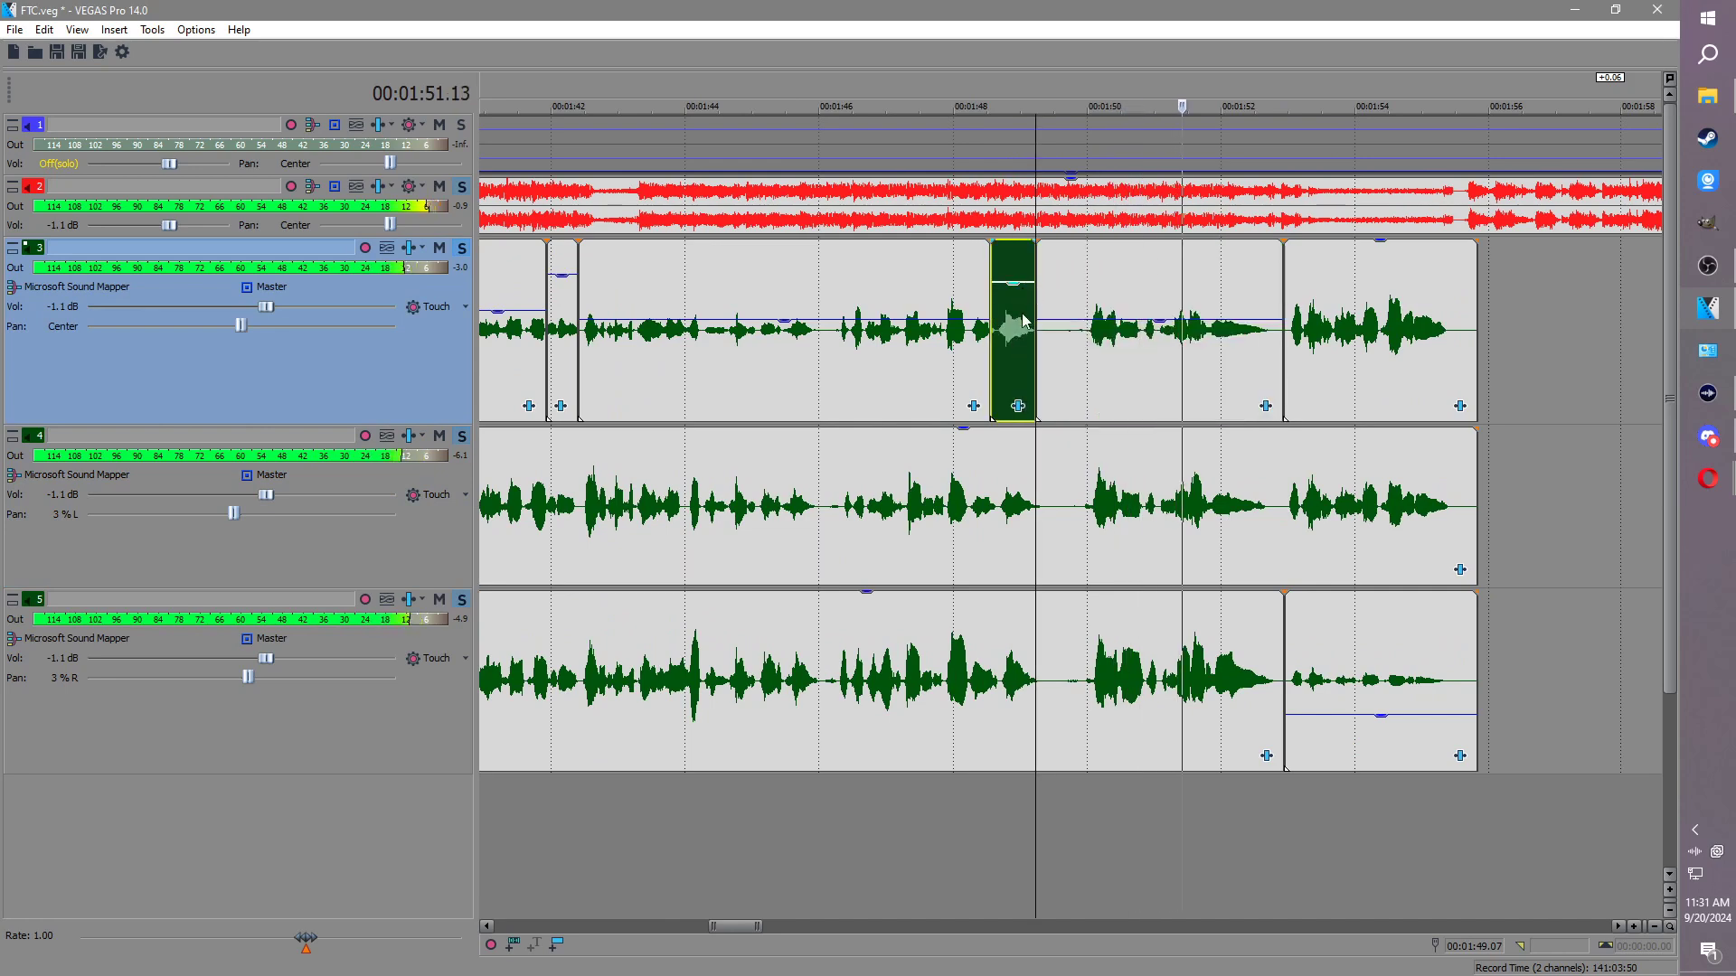
# Step: Trim the ends of the last clips before the instrumental gap, near 1:56, slightly shorter on tracks 3, 4 and 5
pyautogui.scroll(-3, 1075, 326)
pyautogui.click(1171, 335)
pyautogui.scroll(3, 1166, 361)
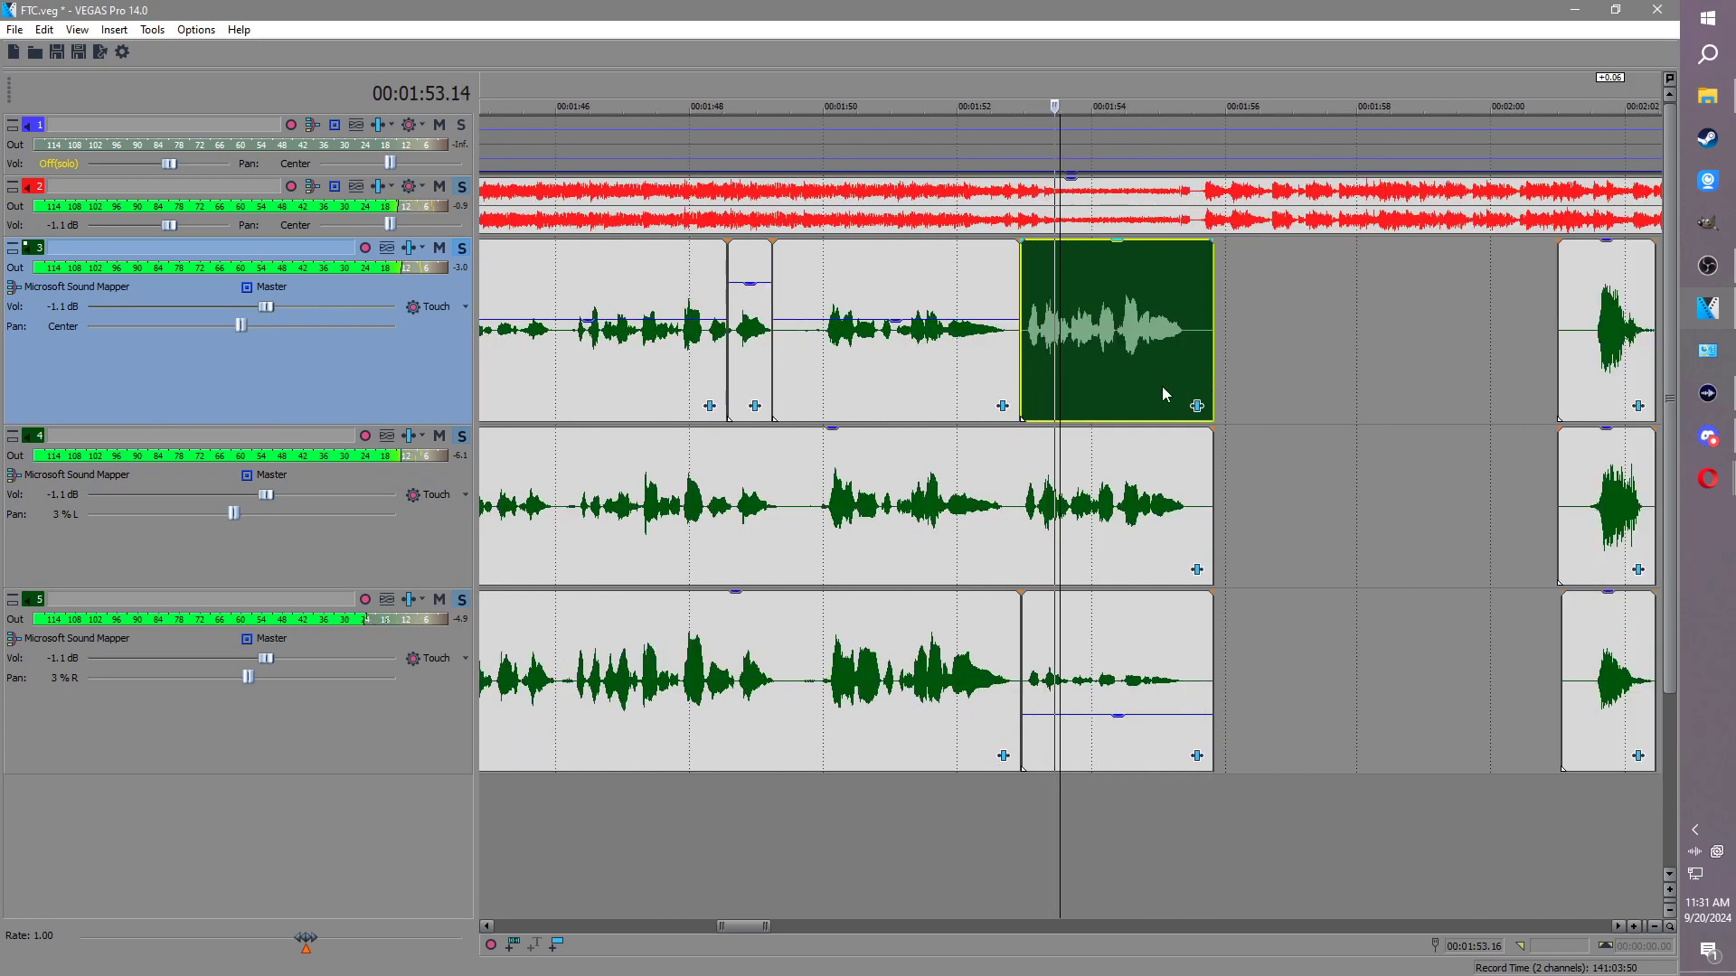
pyautogui.scroll(-5, 1137, 614)
pyautogui.scroll(4, 1144, 335)
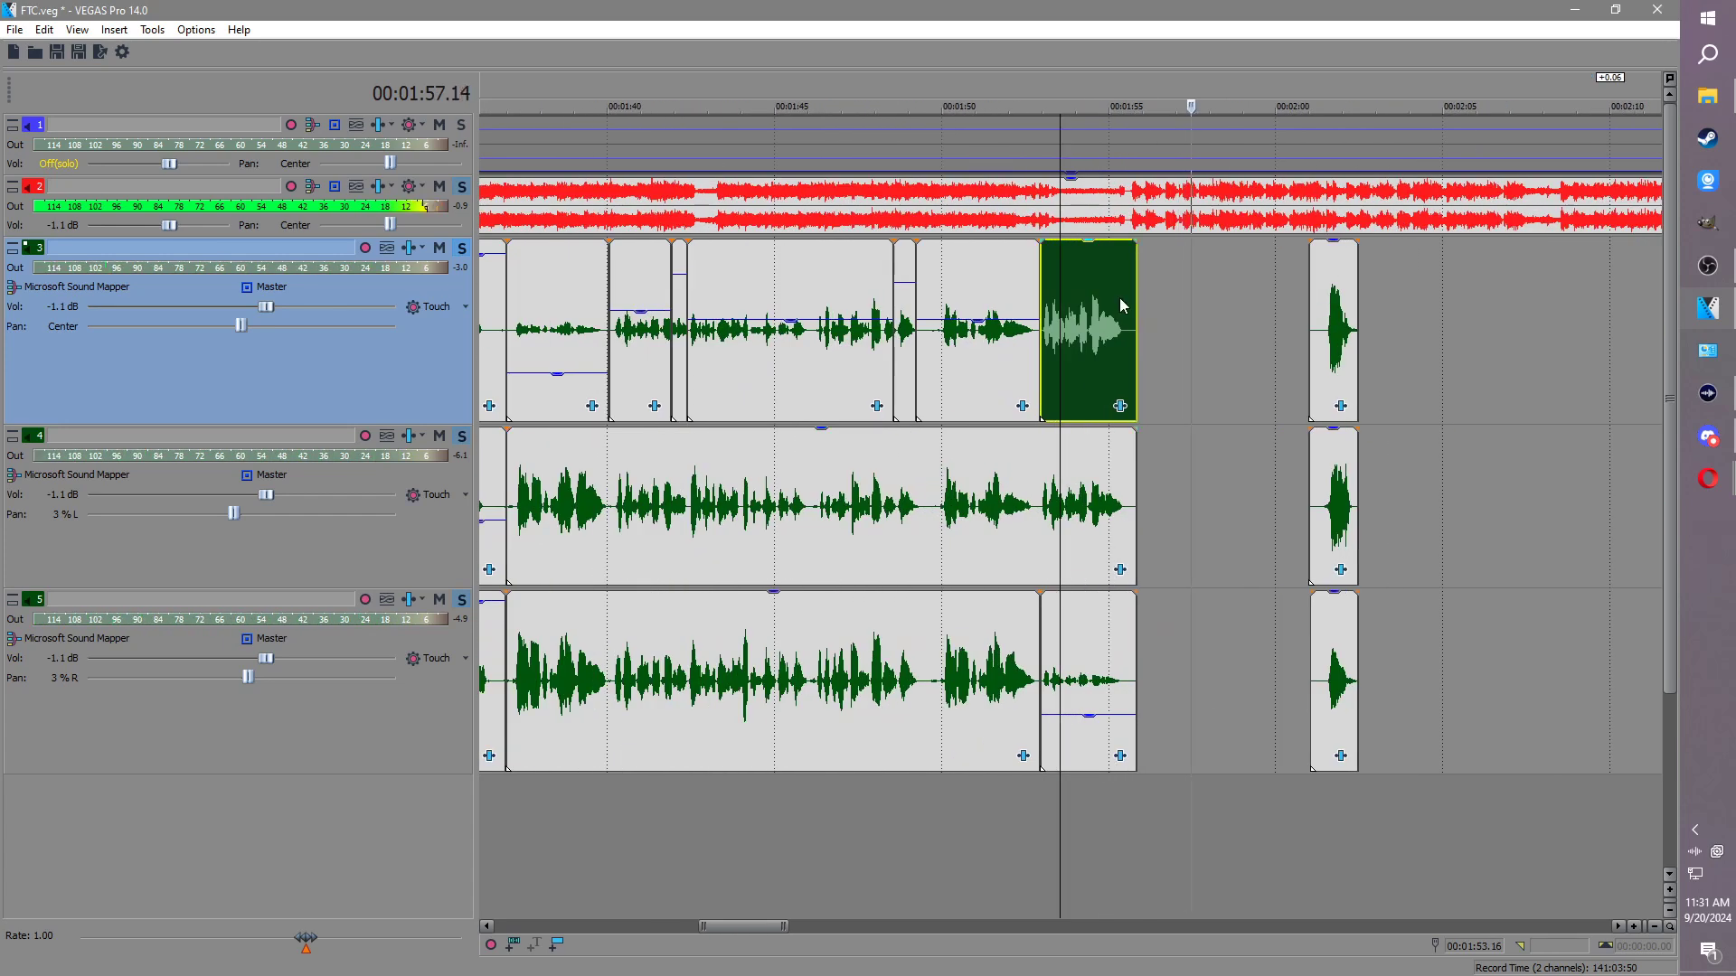
pyautogui.moveTo(1132, 312); pyautogui.dragTo(1129, 333)
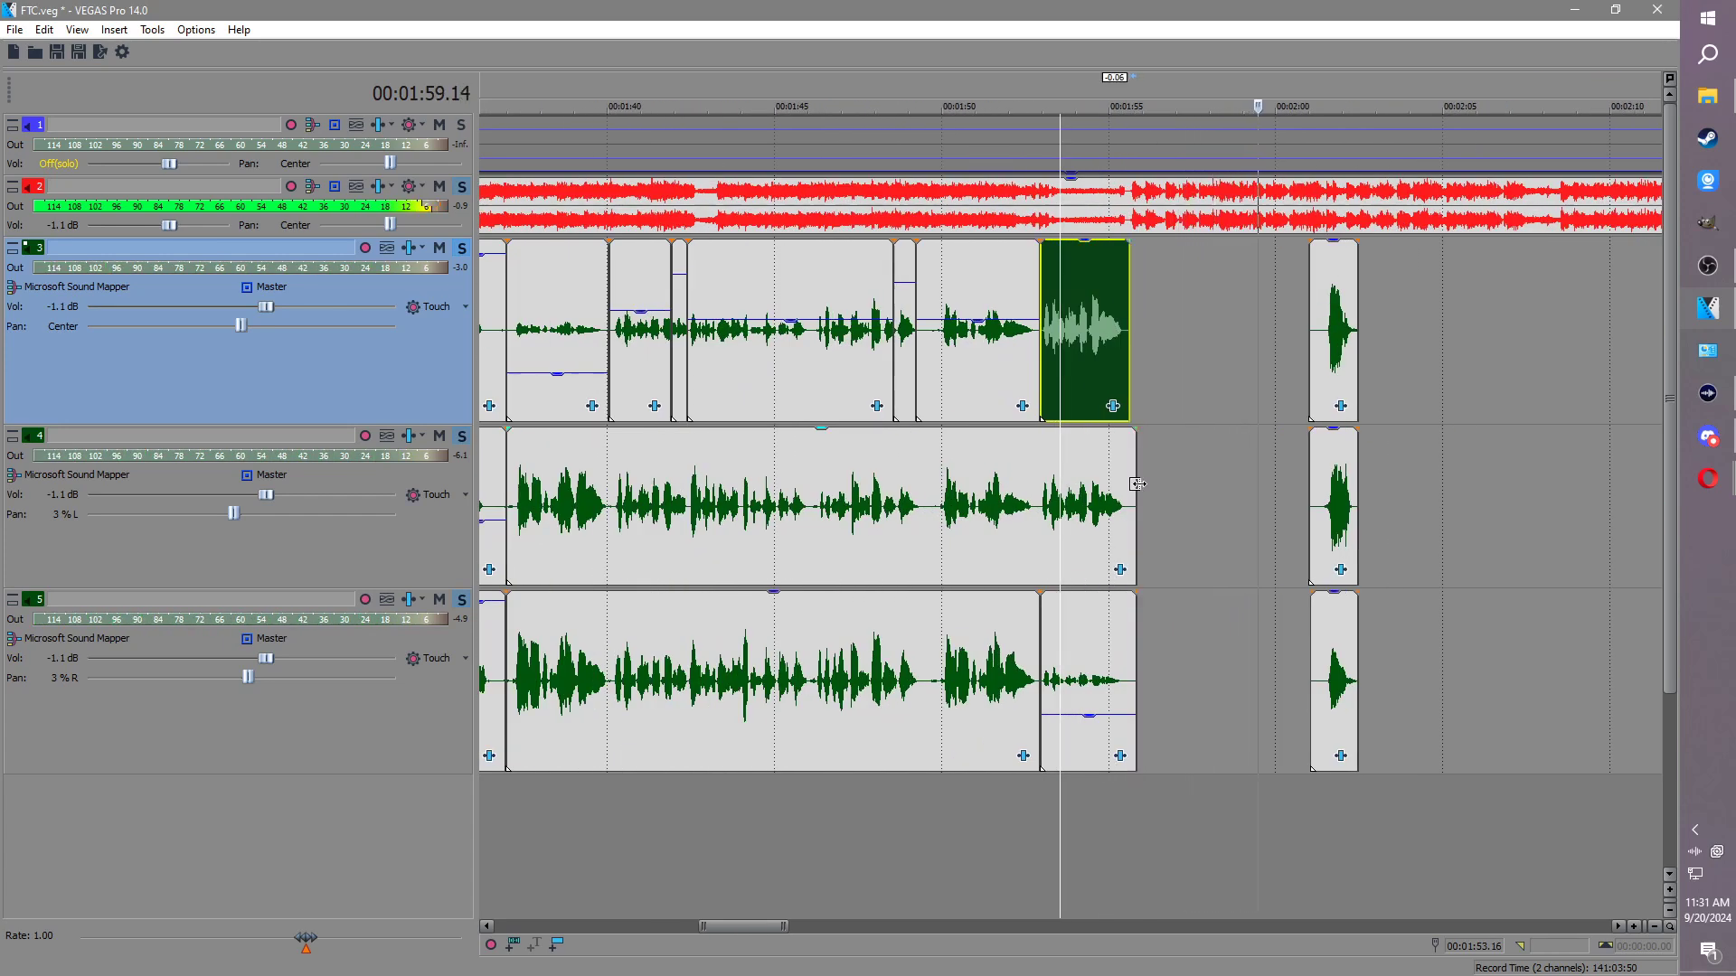
pyautogui.moveTo(1136, 483); pyautogui.dragTo(1130, 501)
pyautogui.moveTo(1134, 660); pyautogui.dragTo(1129, 667)
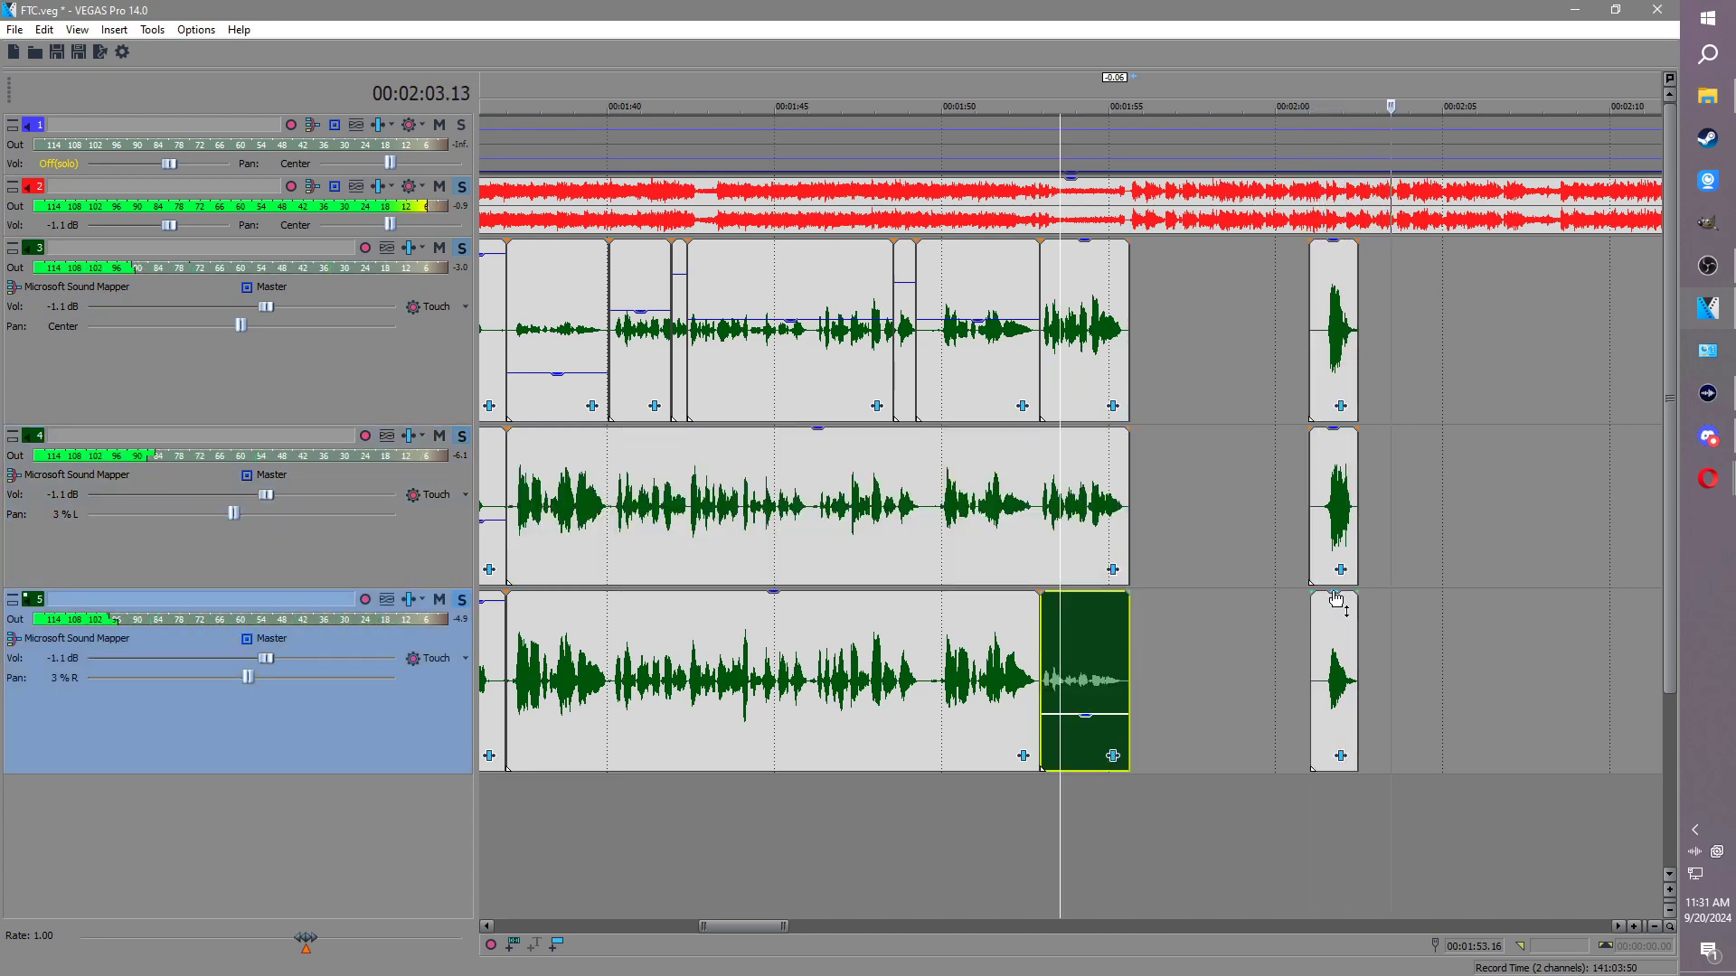
# Step: Lower the gain of the short isolated vocal clips near 2:01 on tracks 3 and 5
pyautogui.moveTo(1335, 242); pyautogui.dragTo(1342, 284)
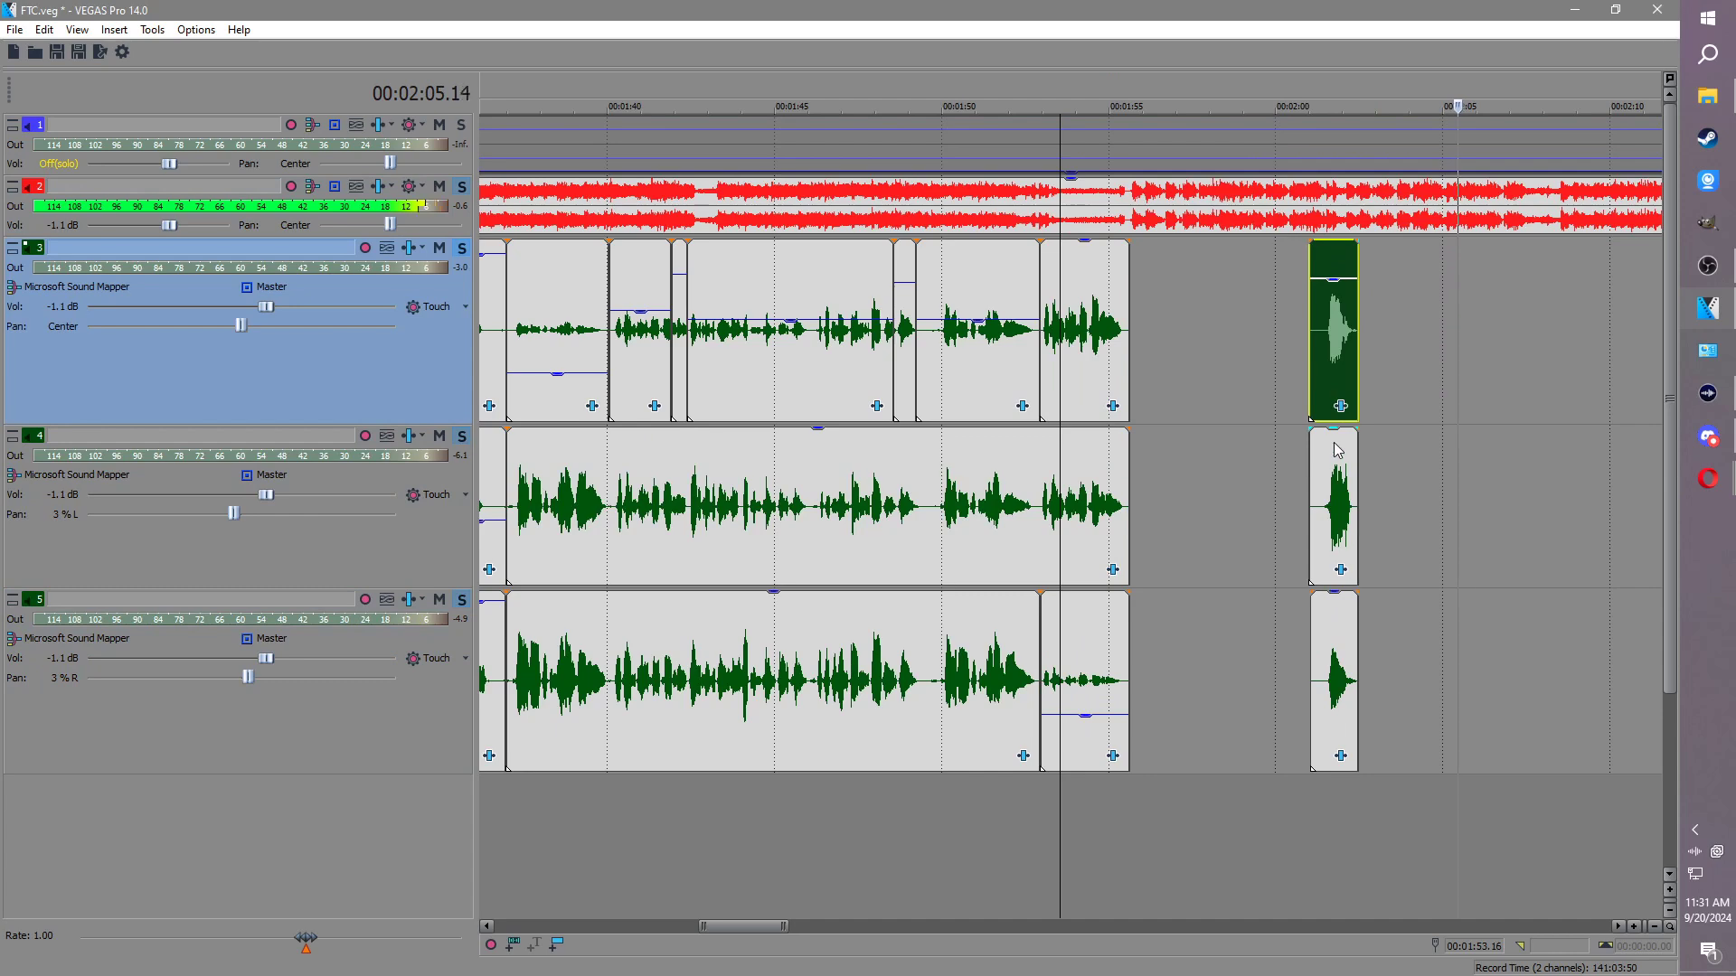
pyautogui.moveTo(1341, 601); pyautogui.dragTo(1342, 631)
pyautogui.scroll(-5, 1411, 470)
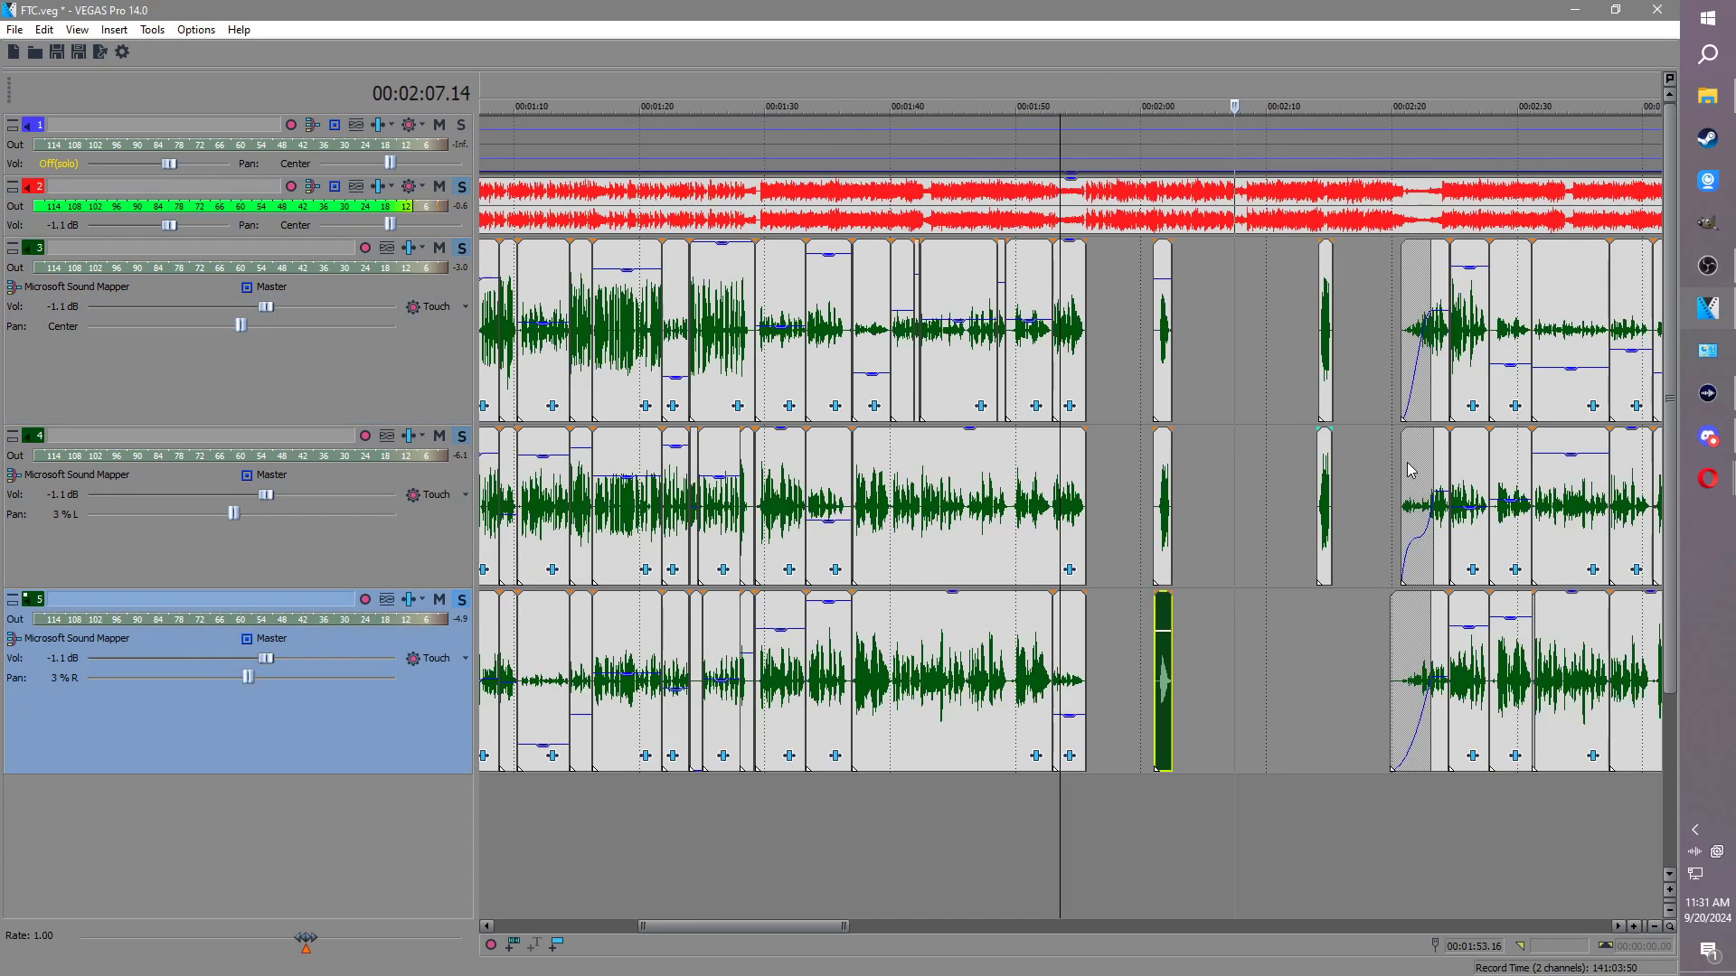
# Step: Select the short clips at about 2:14 on tracks 3 and 4, play them, and shift both about 5 frames earlier
pyautogui.click(1330, 302)
pyautogui.scroll(7, 1266, 362)
pyautogui.scroll(-6, 1176, 425)
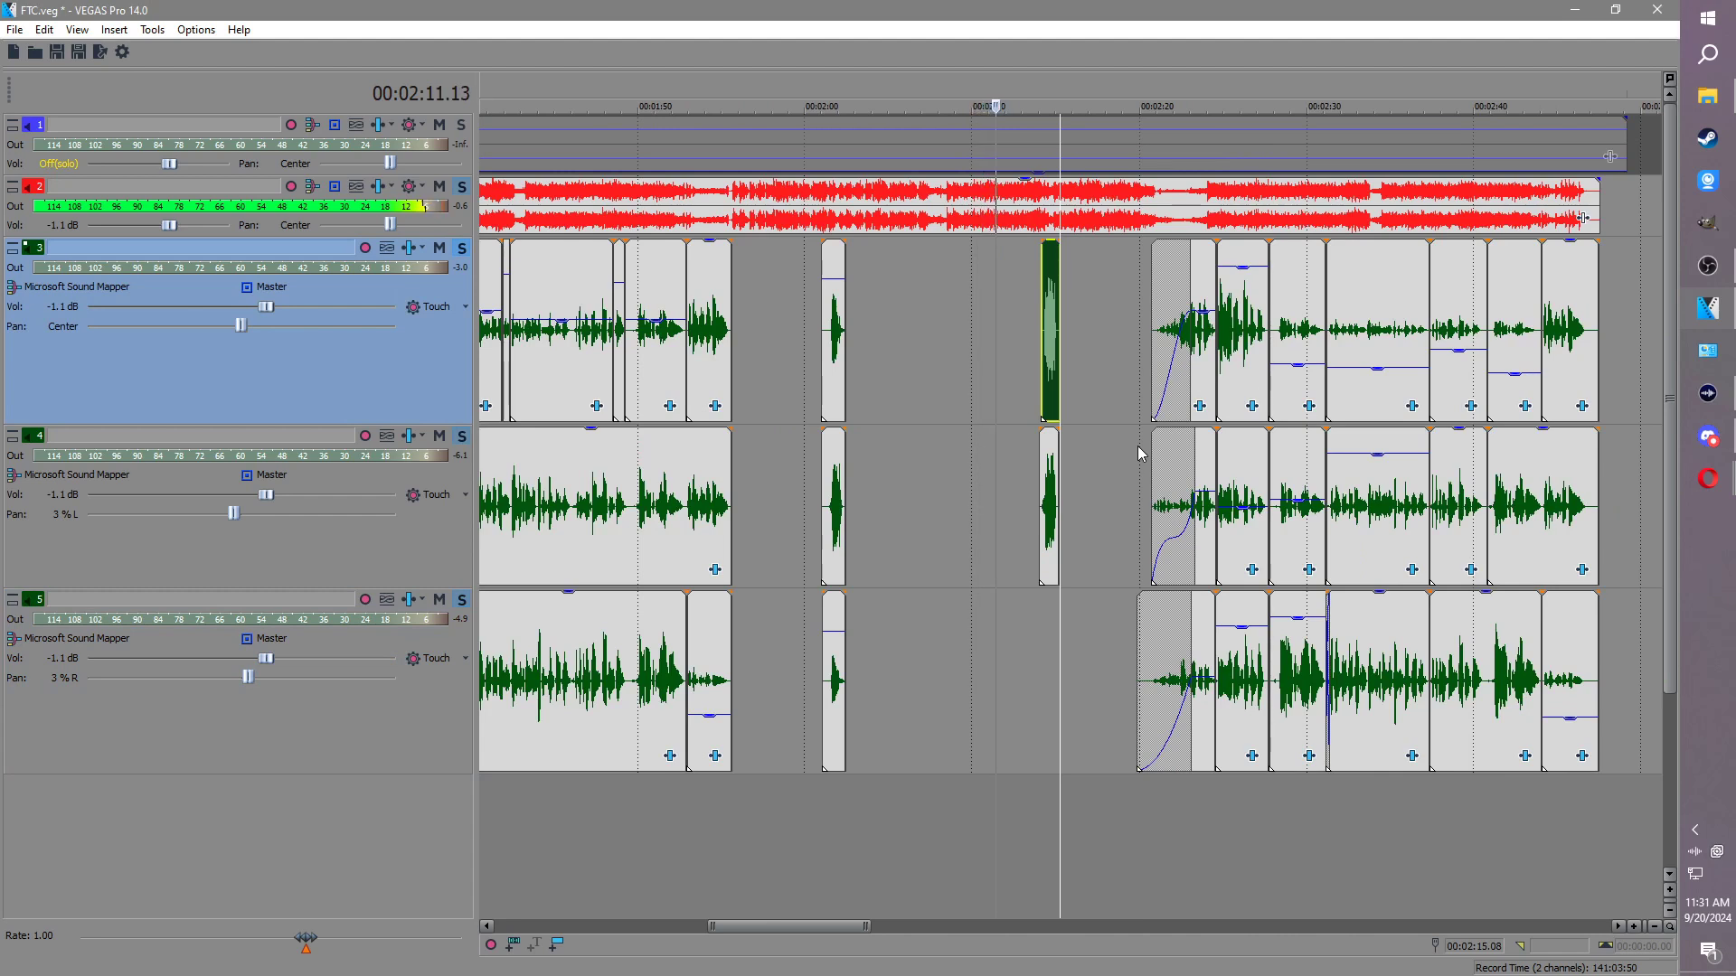
pyautogui.scroll(3, 1190, 450)
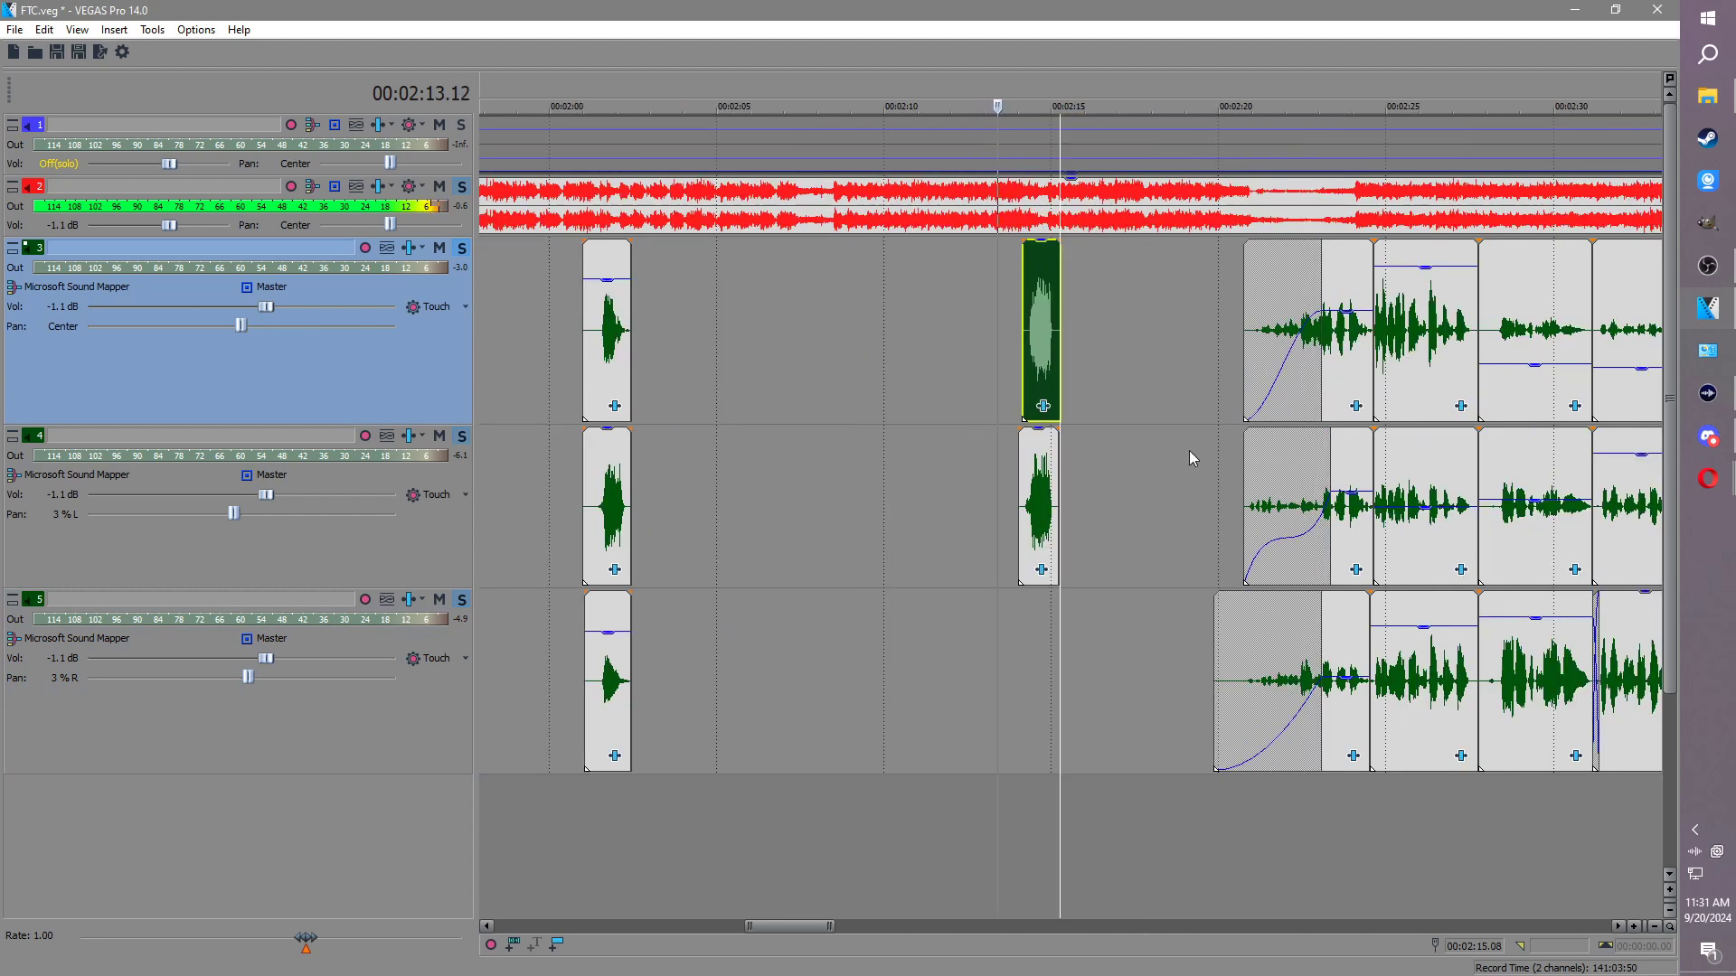
pyautogui.click(1041, 362)
pyautogui.keyDown('ctrl'); pyautogui.click(1037, 493); pyautogui.keyUp('ctrl')
pyautogui.scroll(4, 1038, 493)
pyautogui.doubleClick(1038, 492)
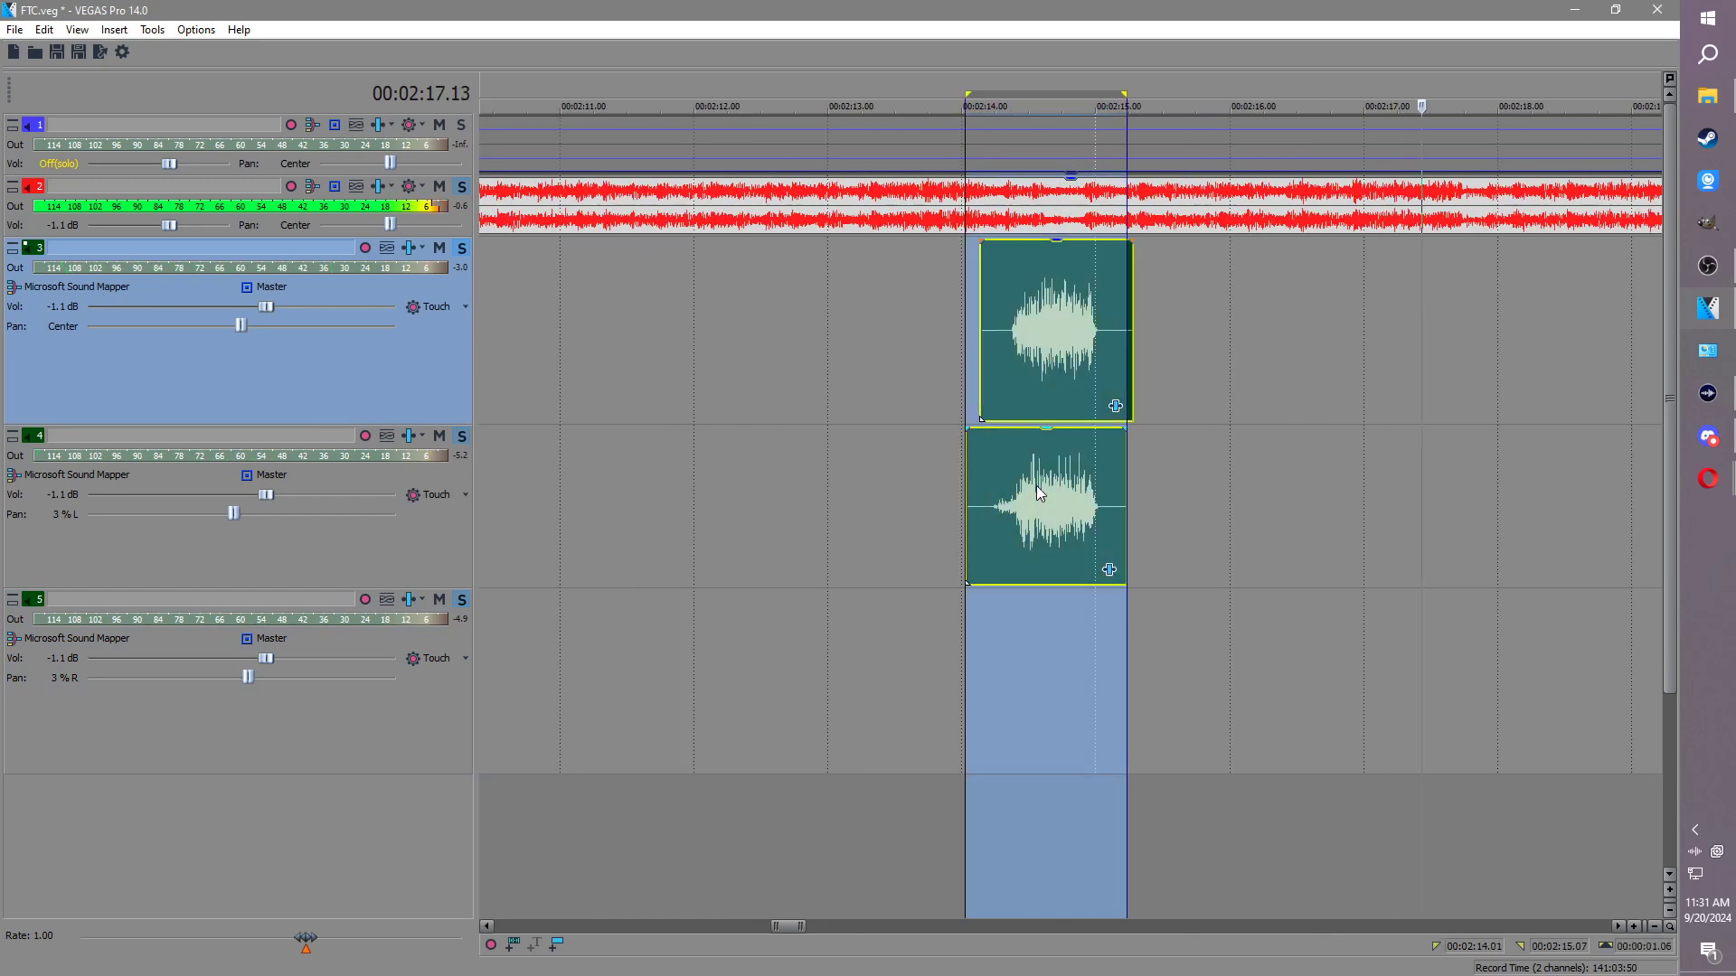
pyautogui.press('space')
pyautogui.press('space')
pyautogui.moveTo(1049, 502); pyautogui.dragTo(1027, 511)
# Step: Play the mix from about 2:20 and slightly raise the gain of the track 3 clip between about 2:28 and 2:31
pyautogui.scroll(-6, 1039, 508)
pyautogui.click(1168, 331)
pyautogui.press('space')
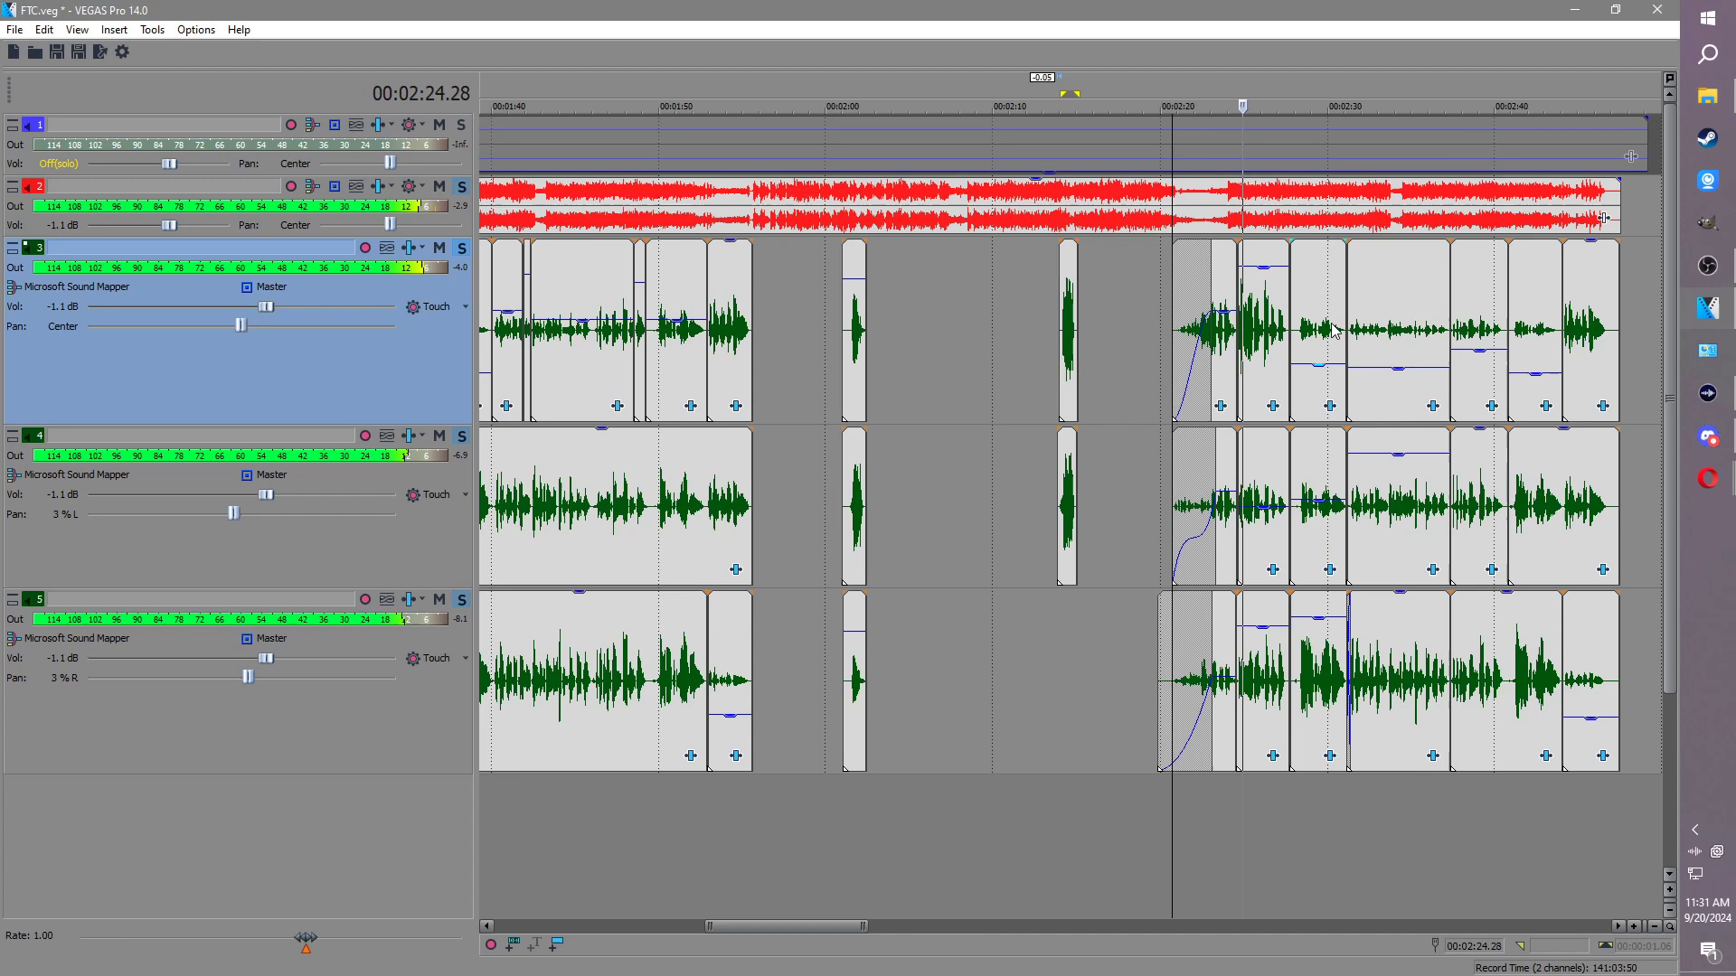
pyautogui.click(1329, 384)
pyautogui.scroll(4, 1336, 394)
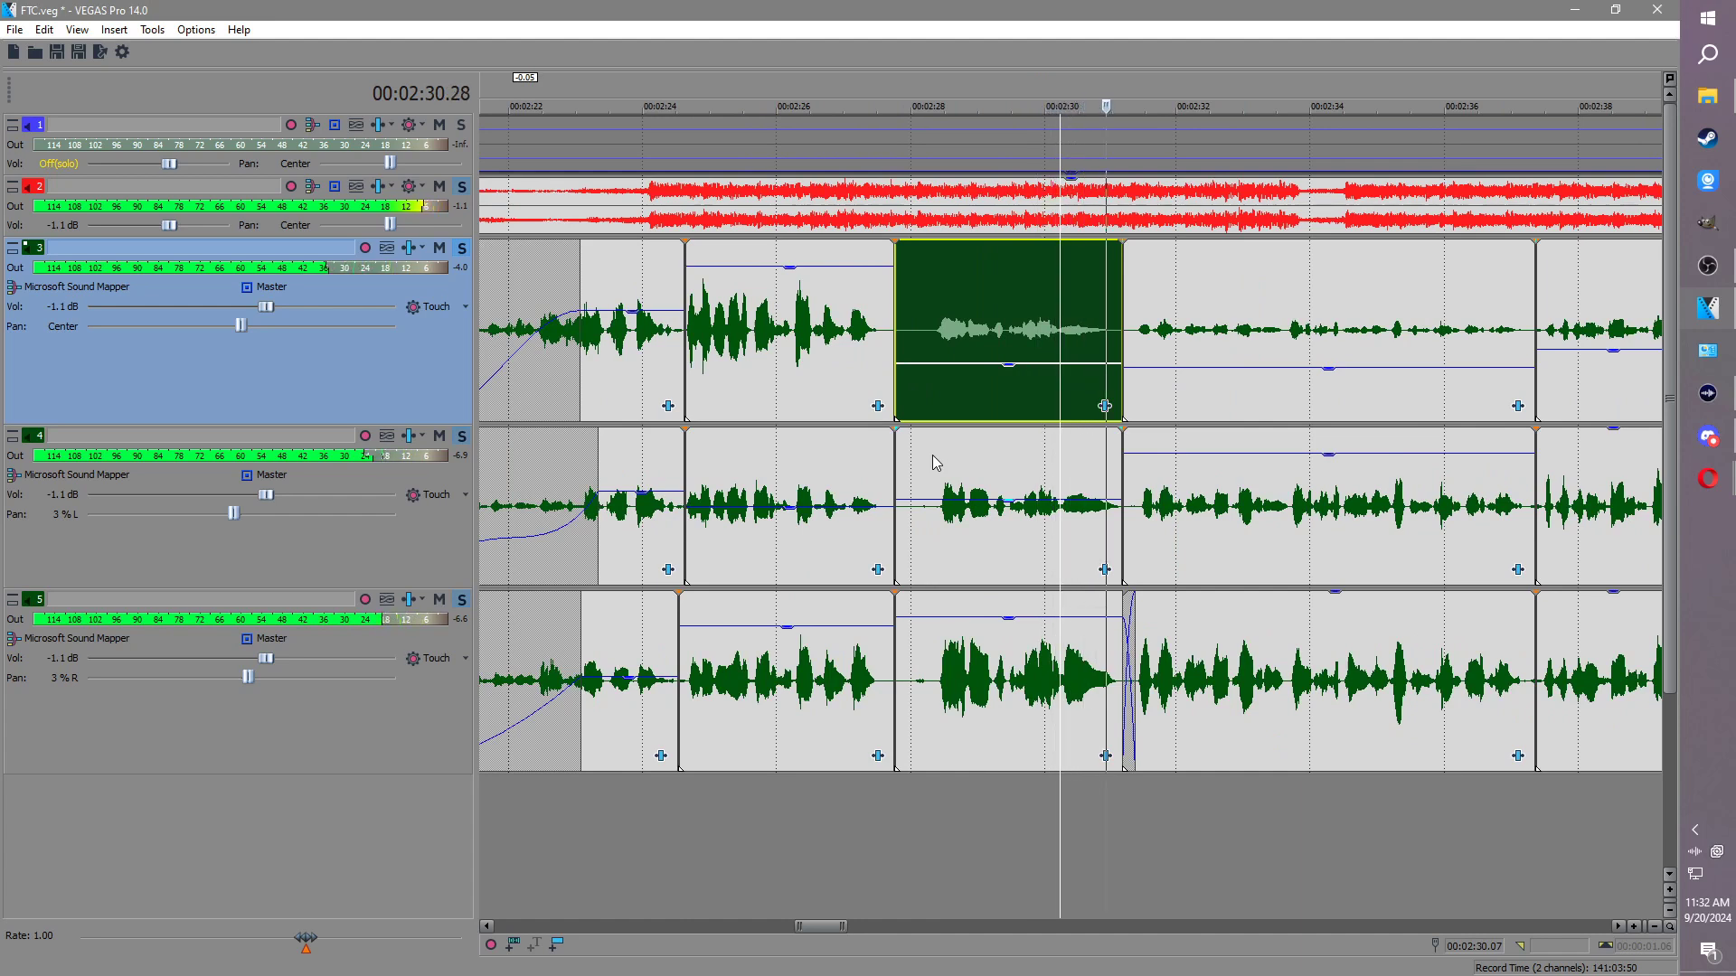
pyautogui.moveTo(1001, 365); pyautogui.dragTo(1003, 353)
pyautogui.scroll(-1, 1248, 362)
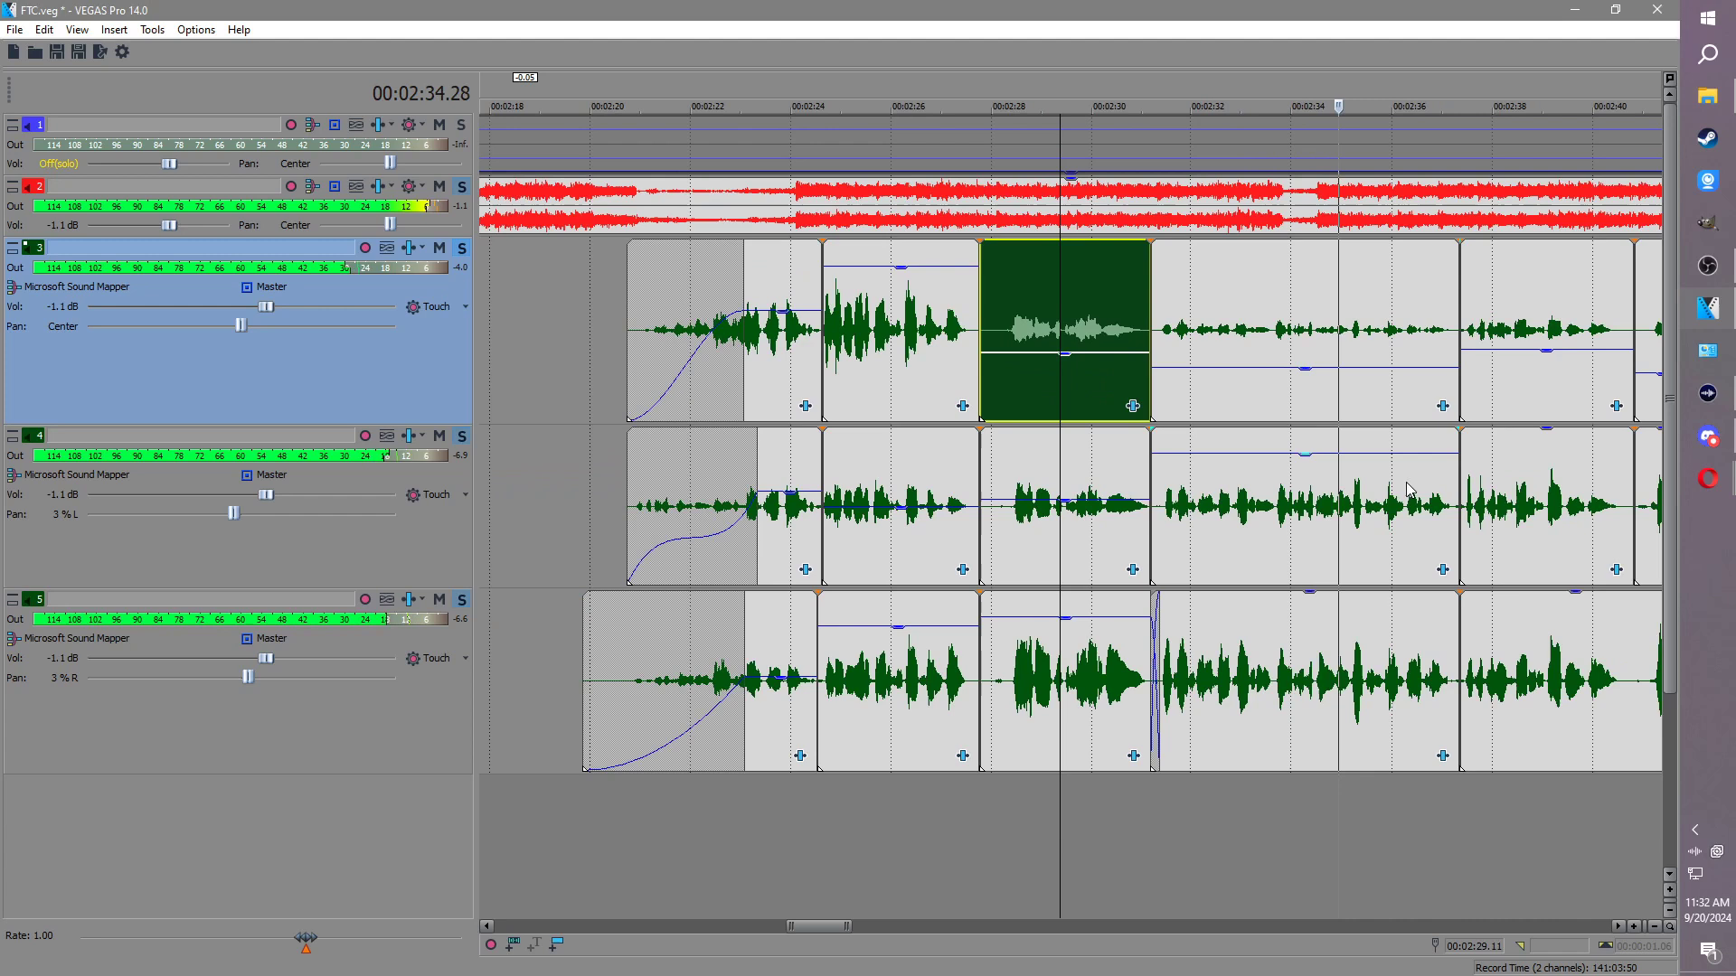
# Step: Audition the remaining clips on tracks 3 and 4 through the end of the song and save the project
pyautogui.click(1464, 335)
pyautogui.scroll(3, 1356, 448)
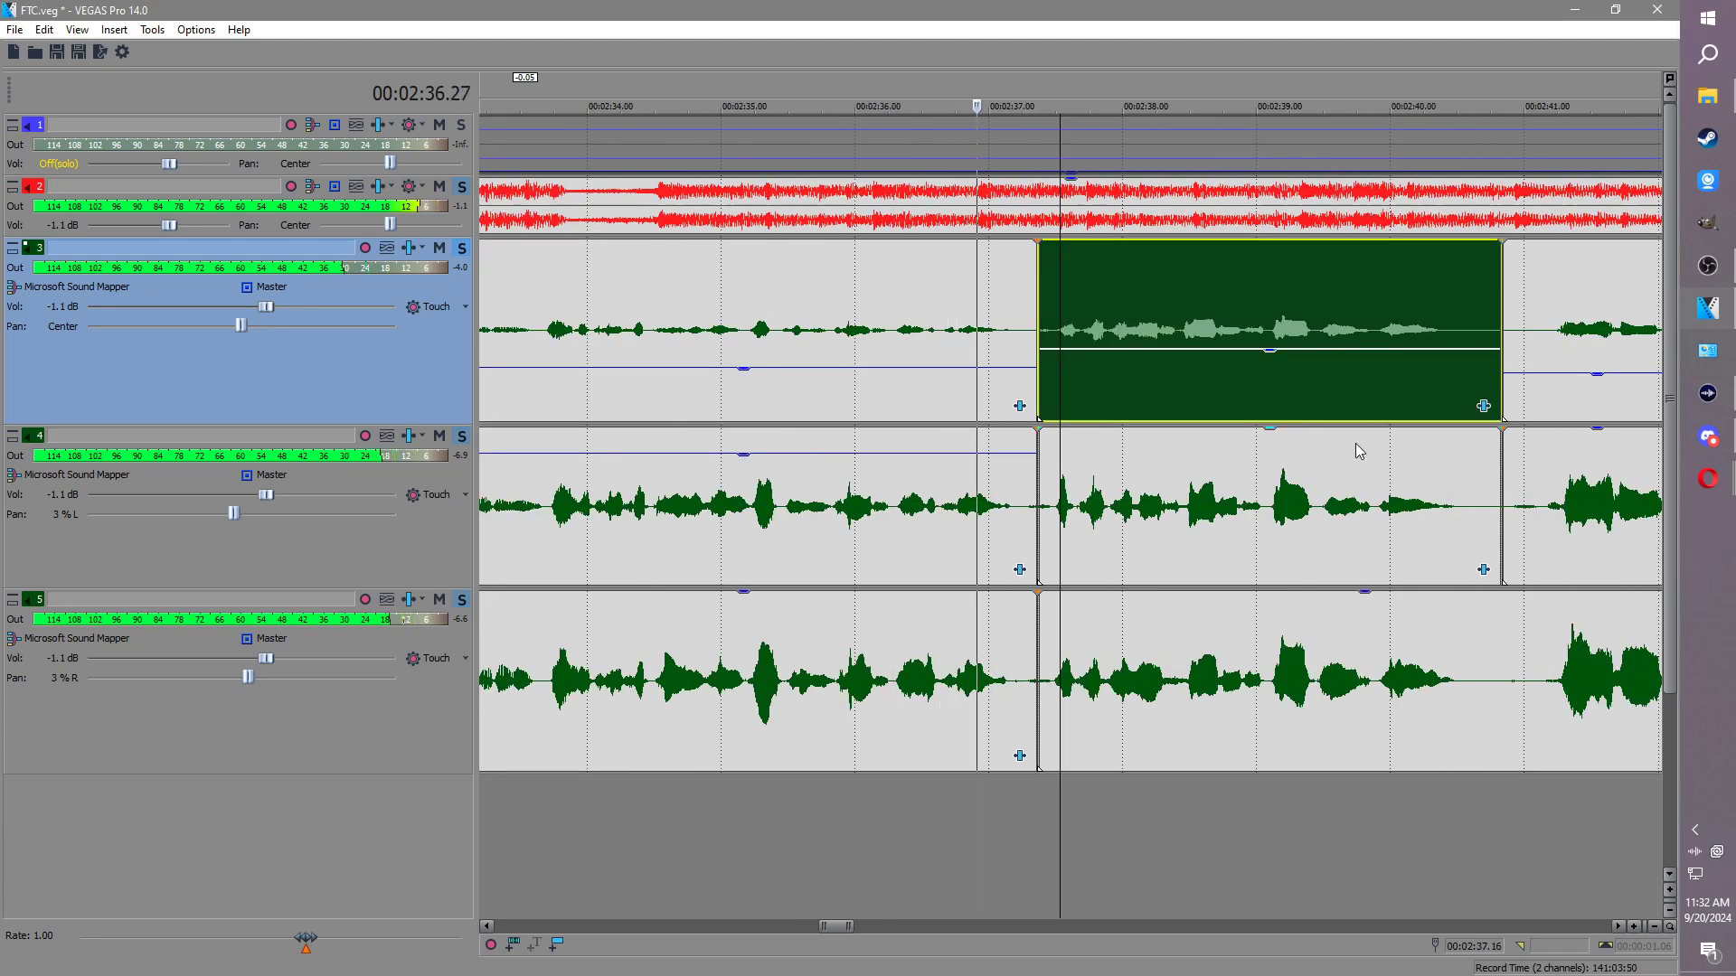
pyautogui.scroll(-2, 1356, 444)
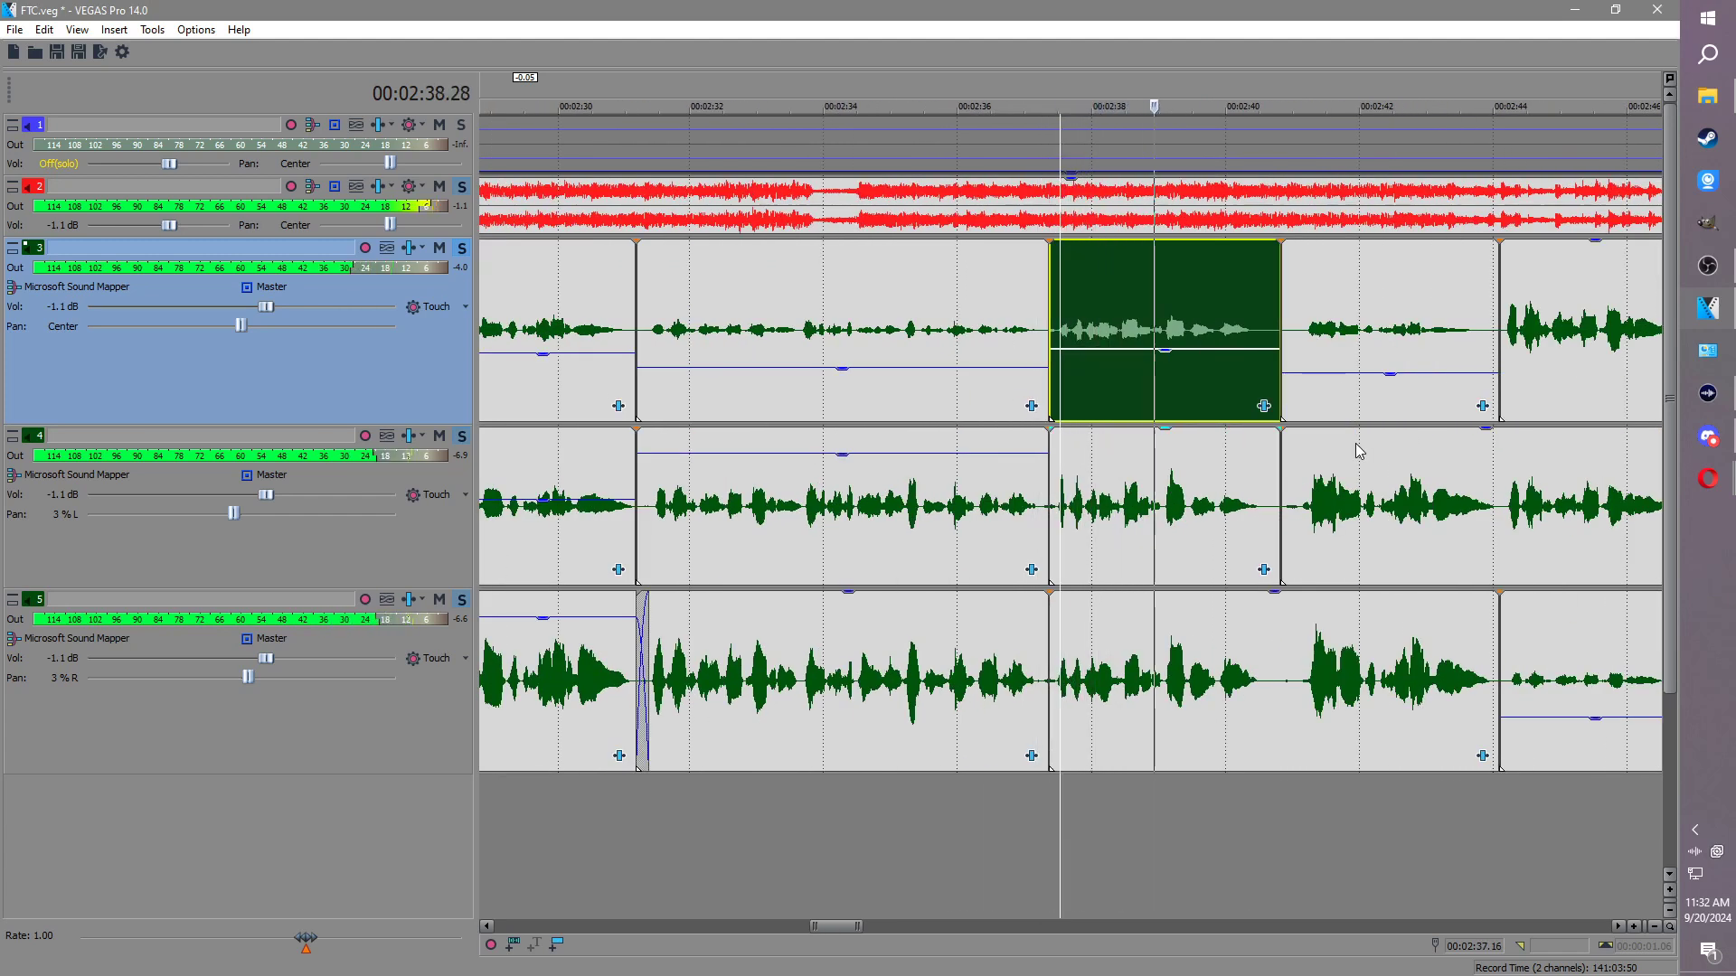
pyautogui.click(1502, 519)
pyautogui.scroll(-3, 1474, 534)
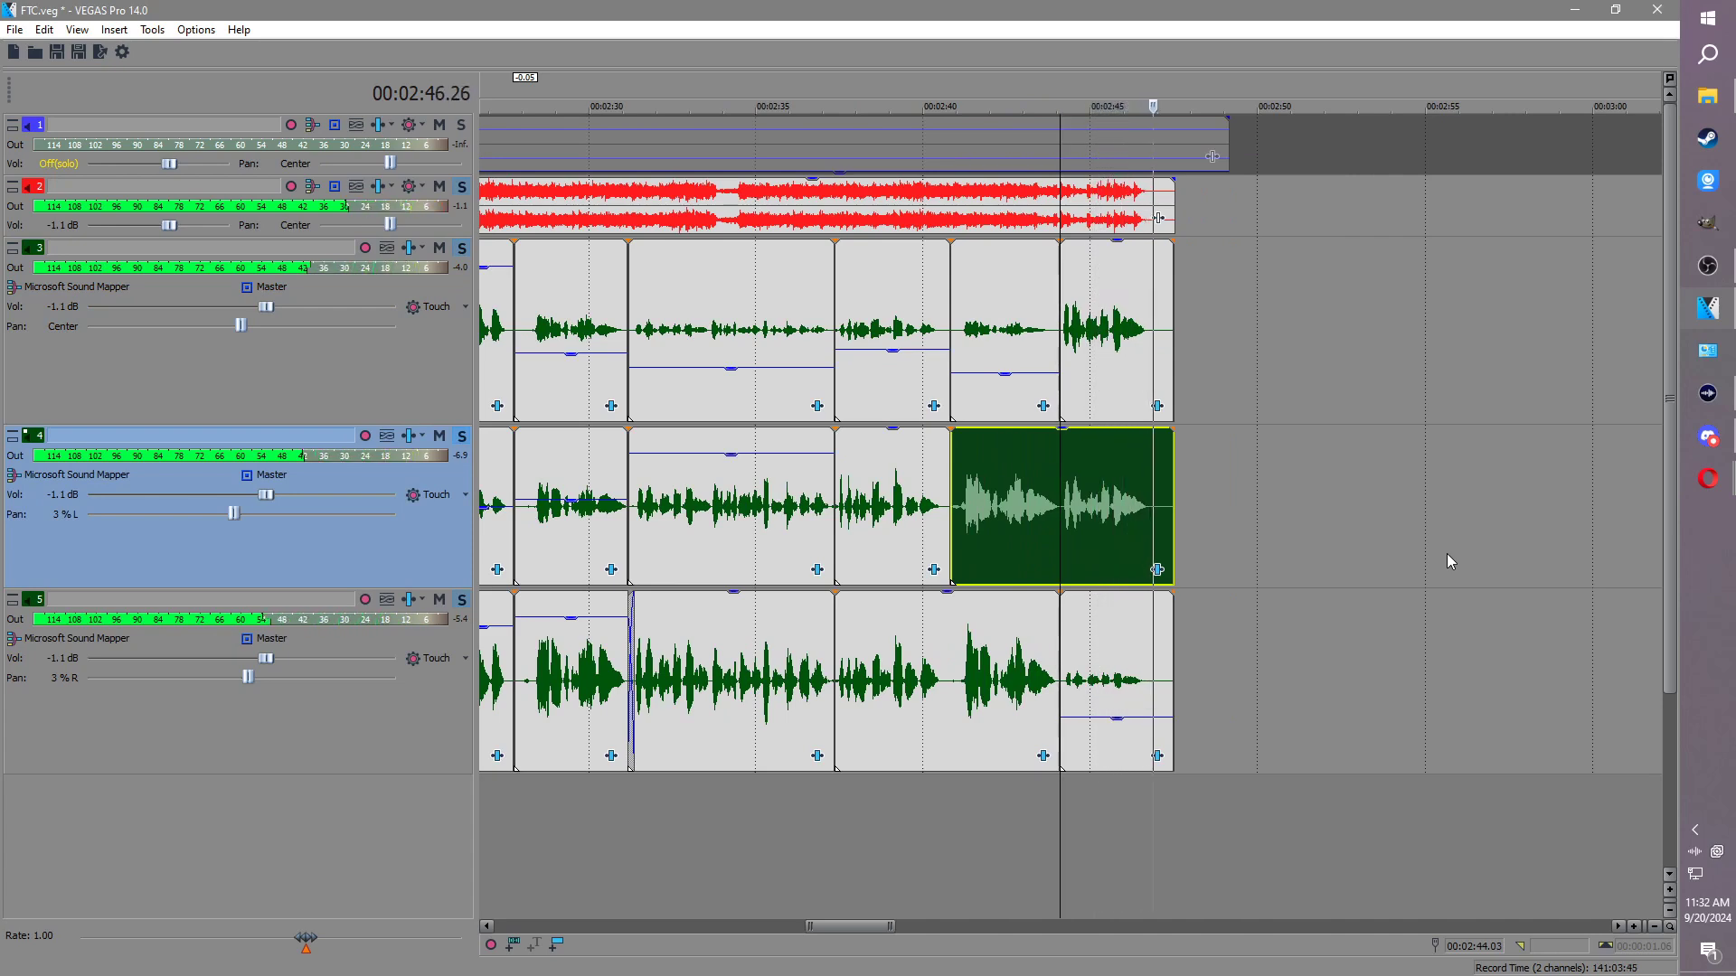
pyautogui.hotkey('ctrl', 's')
# Step: Examine the clip arrangement on tracks 3, 4 and 5 from the first vocals through the closing section
pyautogui.scroll(-4, 1438, 570)
pyautogui.scroll(-3, 1072, 560)
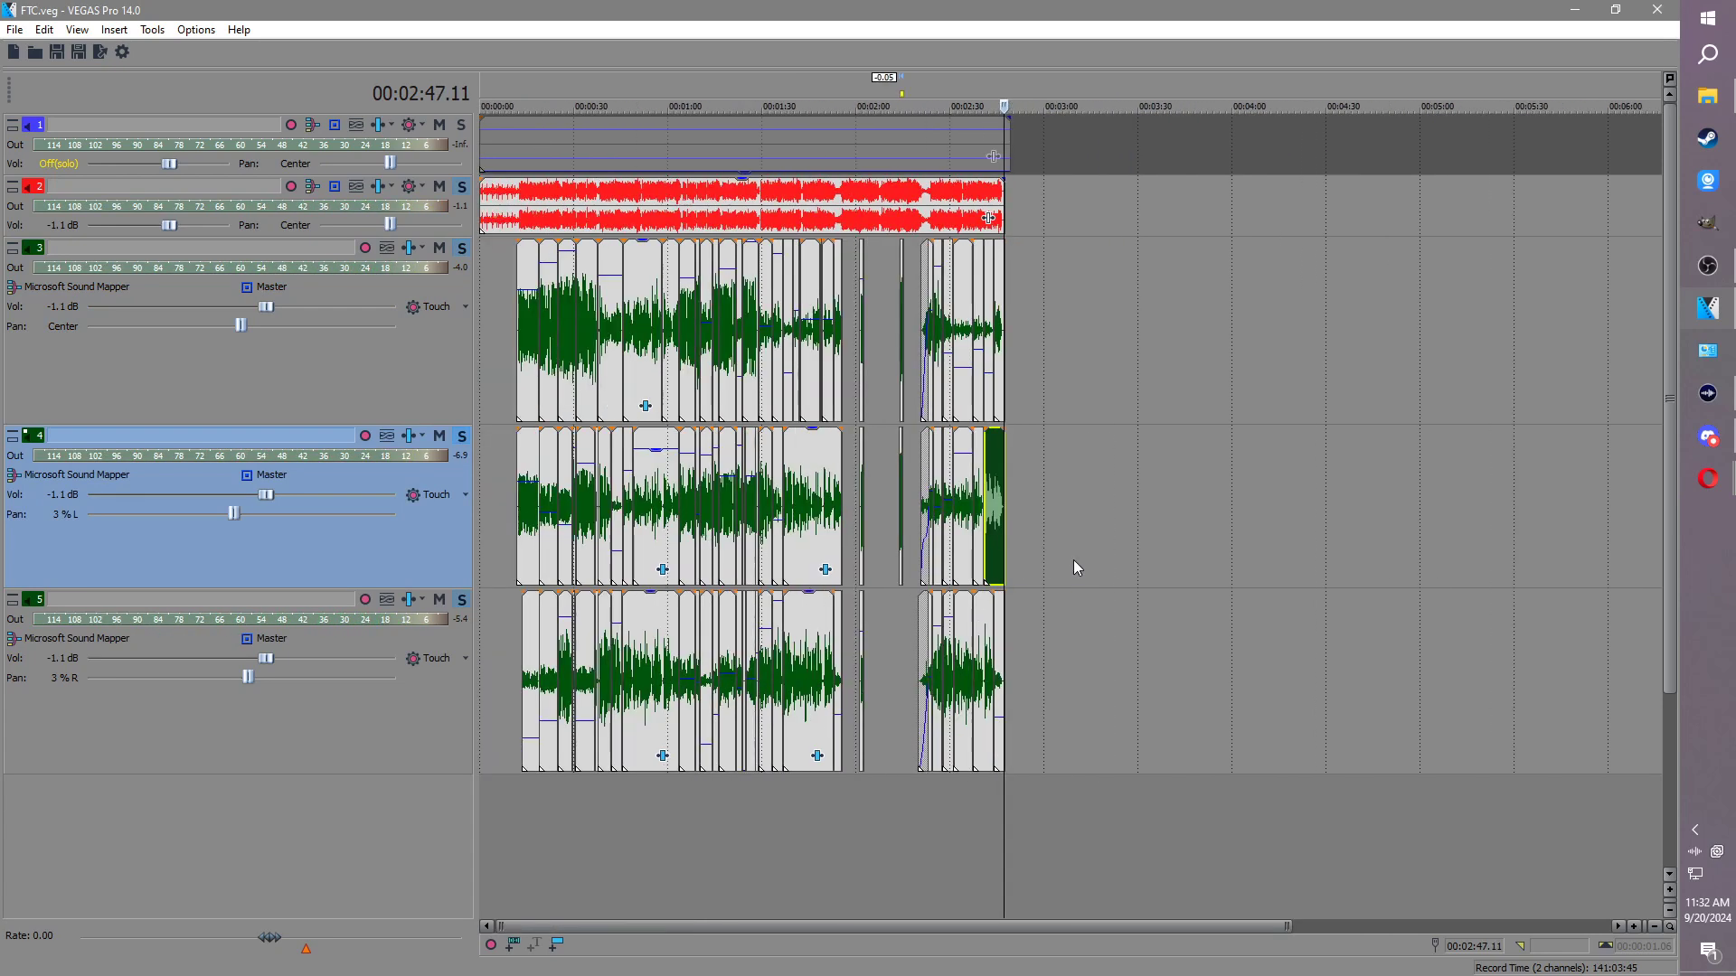
pyautogui.click(524, 202)
pyautogui.scroll(3, 767, 312)
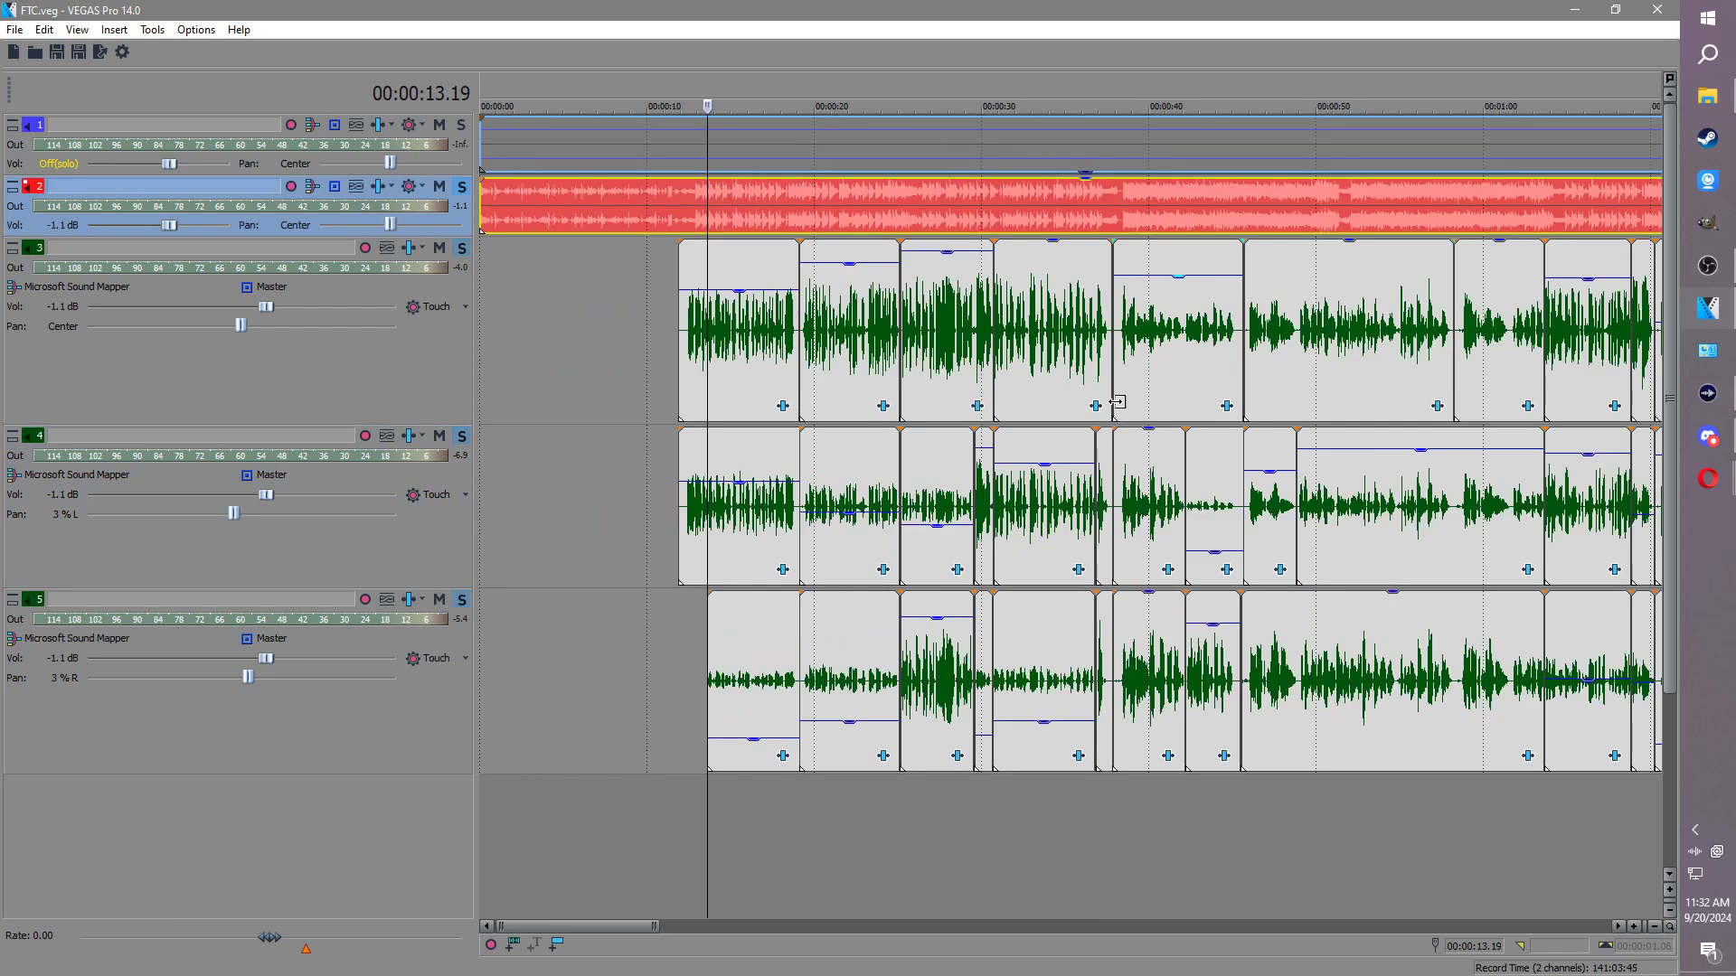
pyautogui.scroll(-2, 1229, 452)
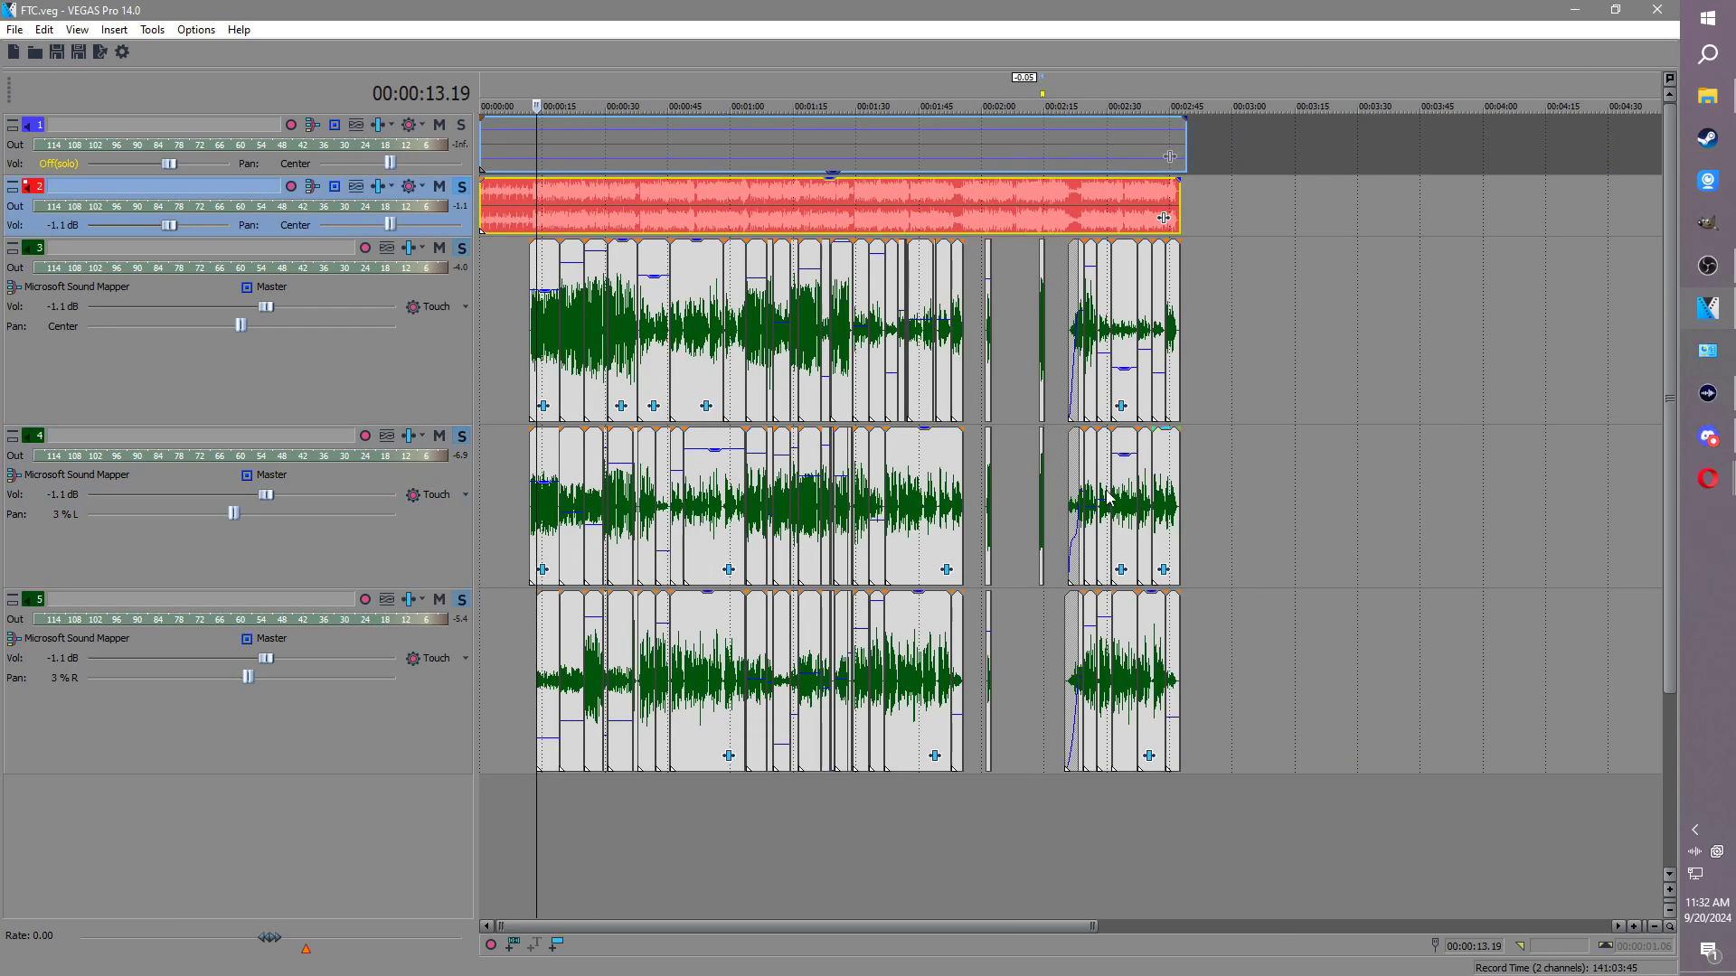
pyautogui.click(530, 208)
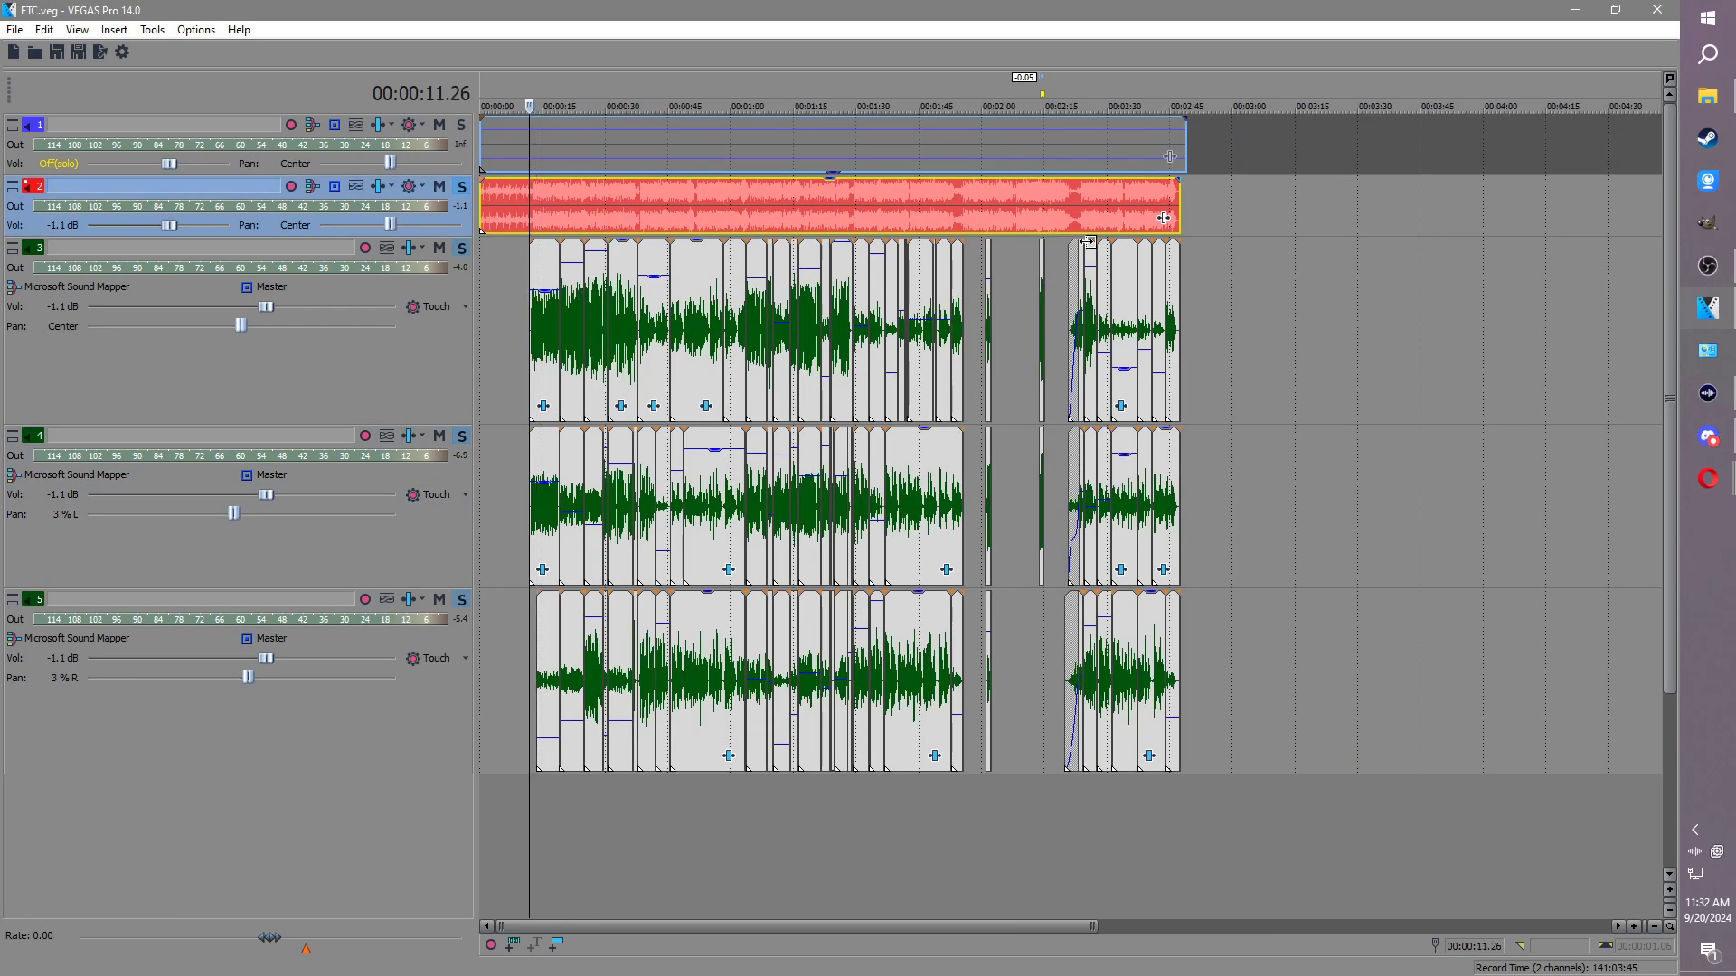
pyautogui.click(1099, 214)
pyautogui.scroll(5, 1126, 375)
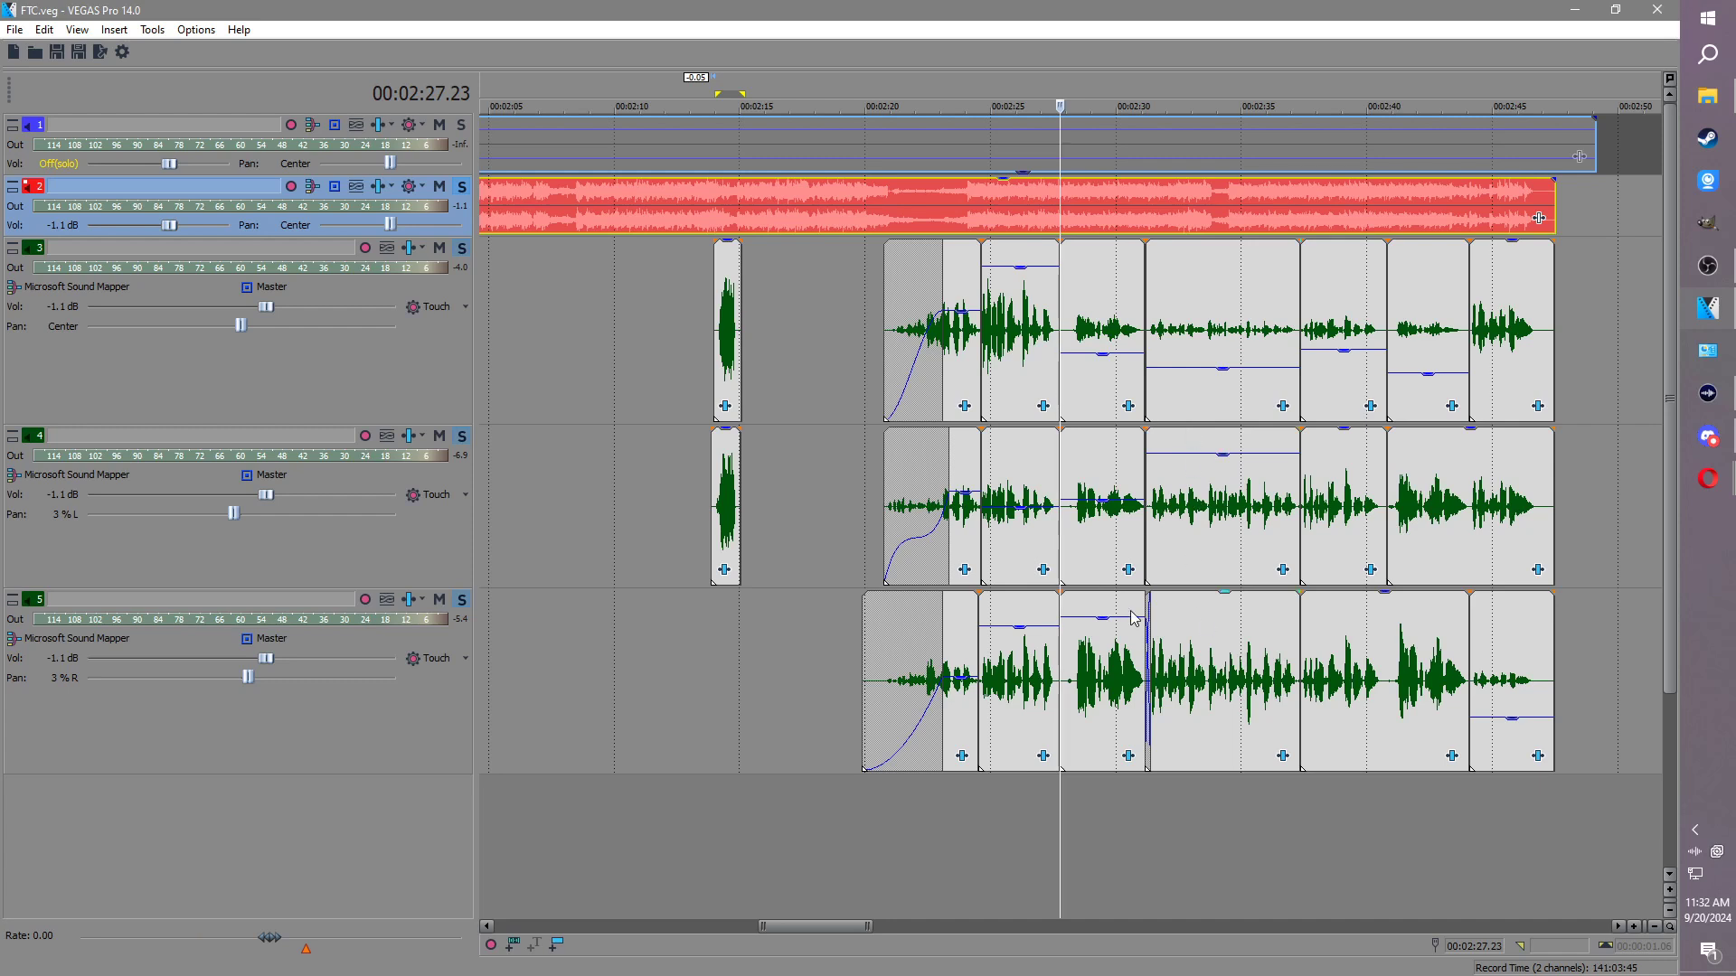
pyautogui.scroll(-3, 1248, 622)
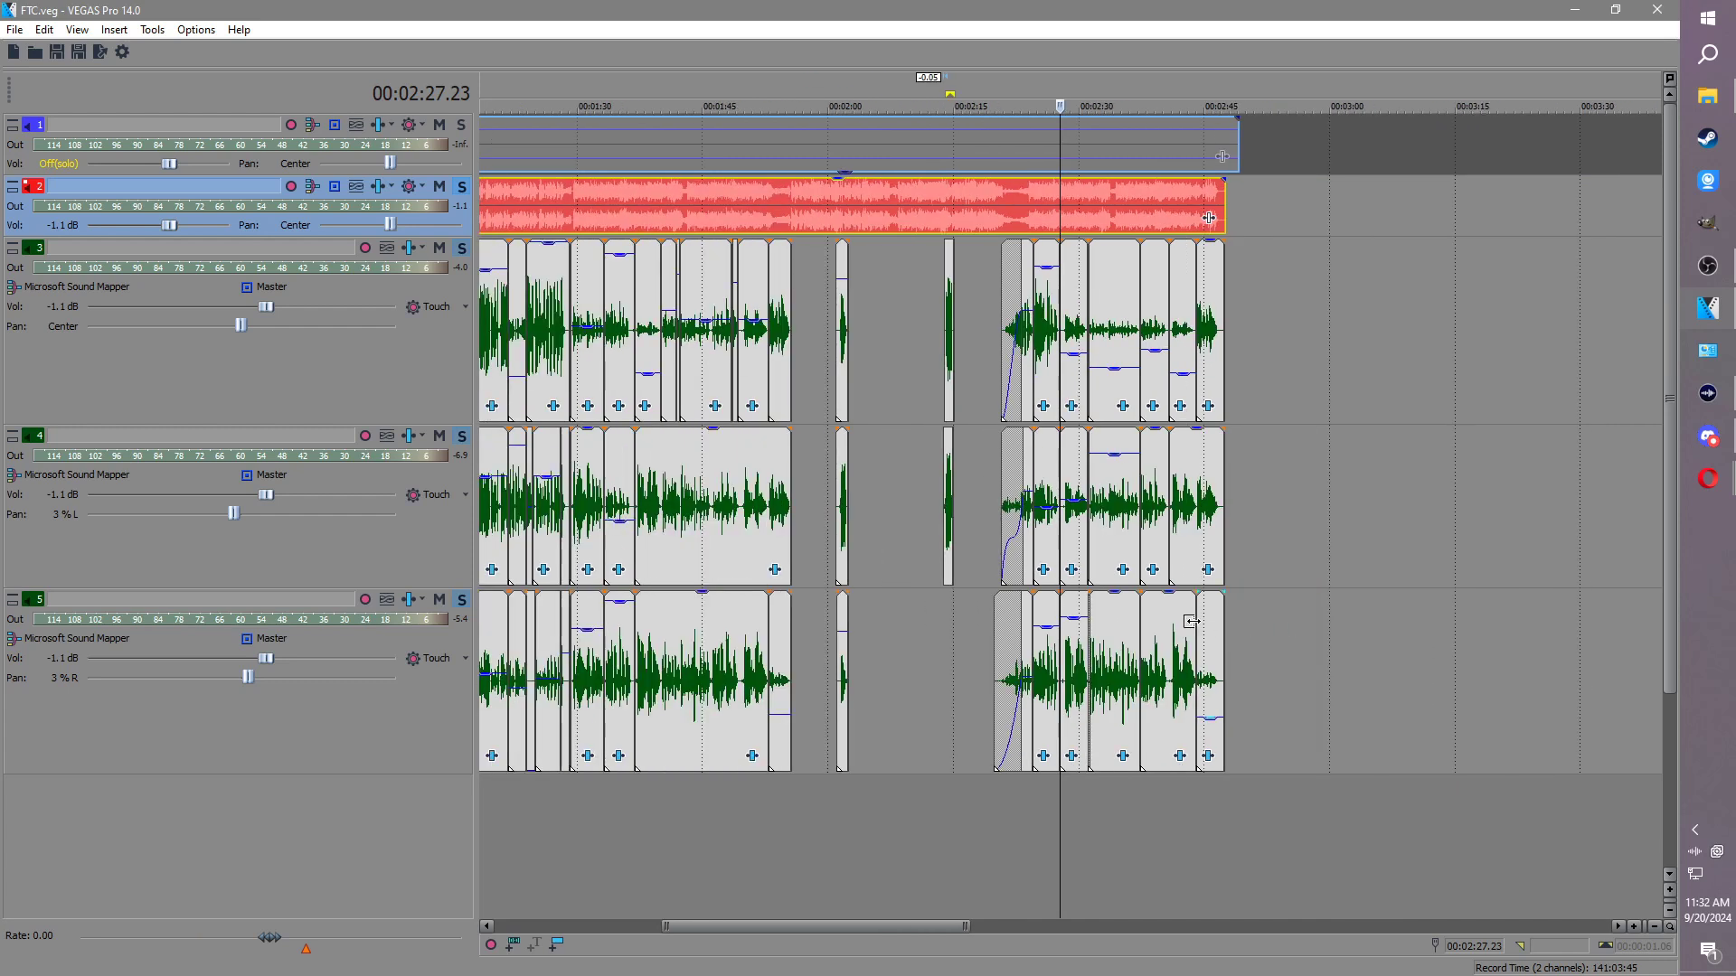
pyautogui.click(722, 700)
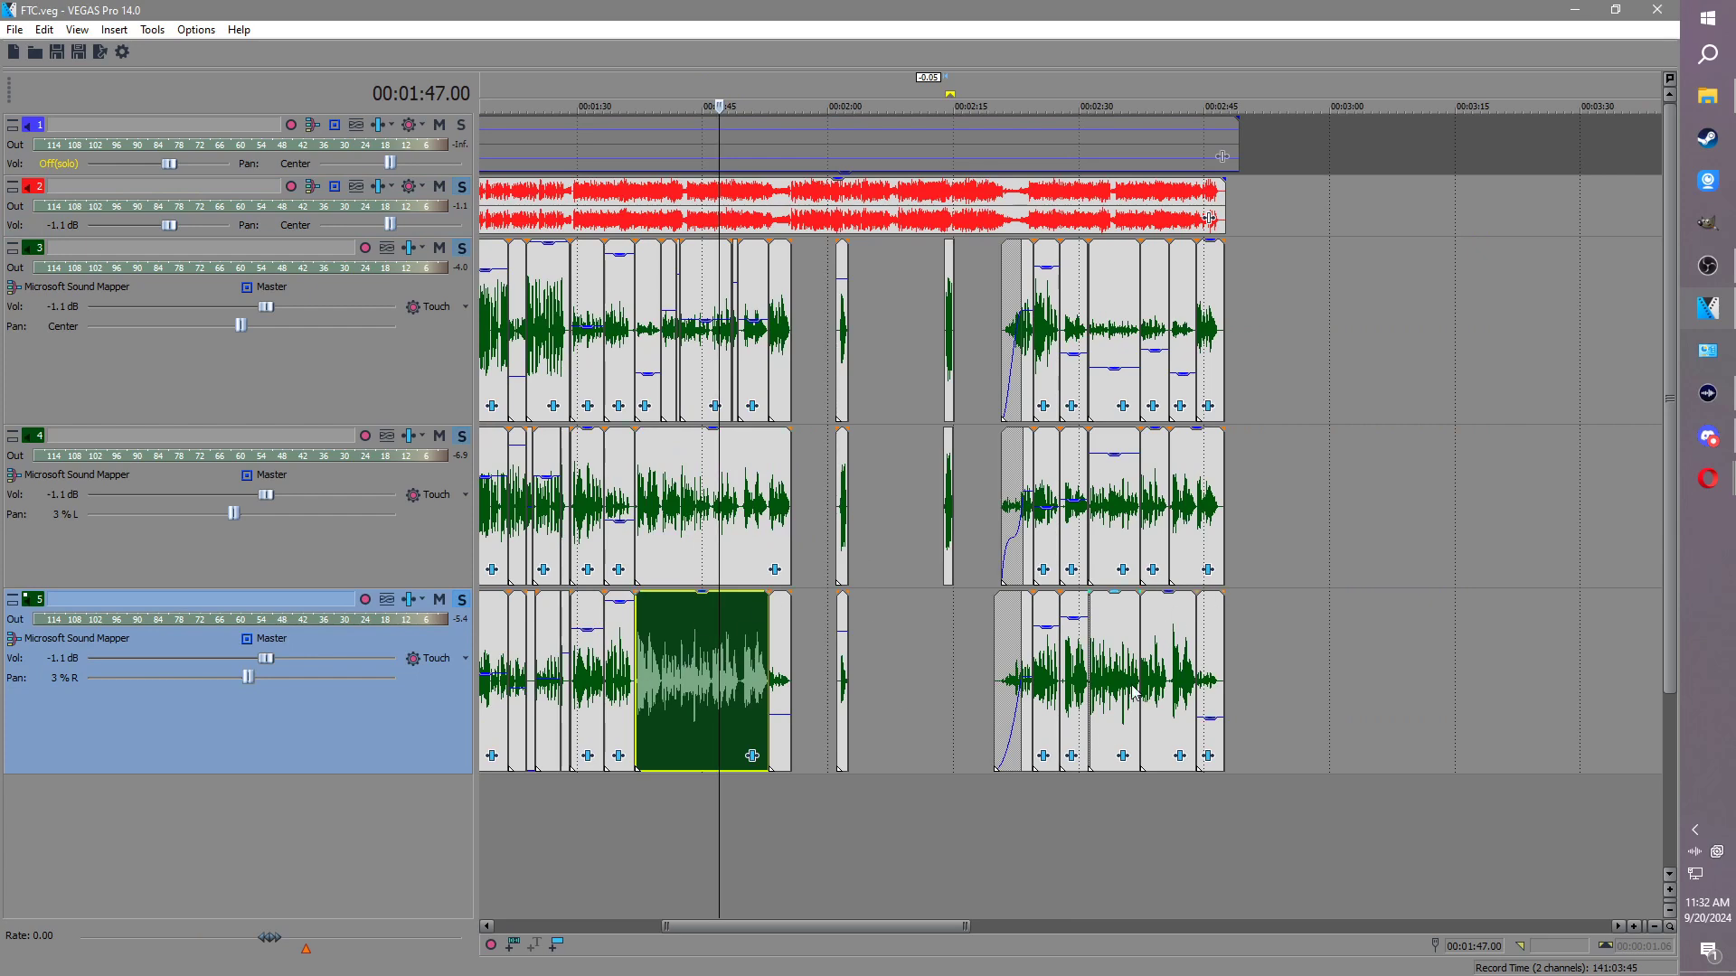
# Step: Copy the long track 5 clip between about 1:37 and 1:53
pyautogui.click(633, 633)
pyautogui.scroll(4, 633, 635)
pyautogui.press('space')
pyautogui.scroll(-2, 1094, 675)
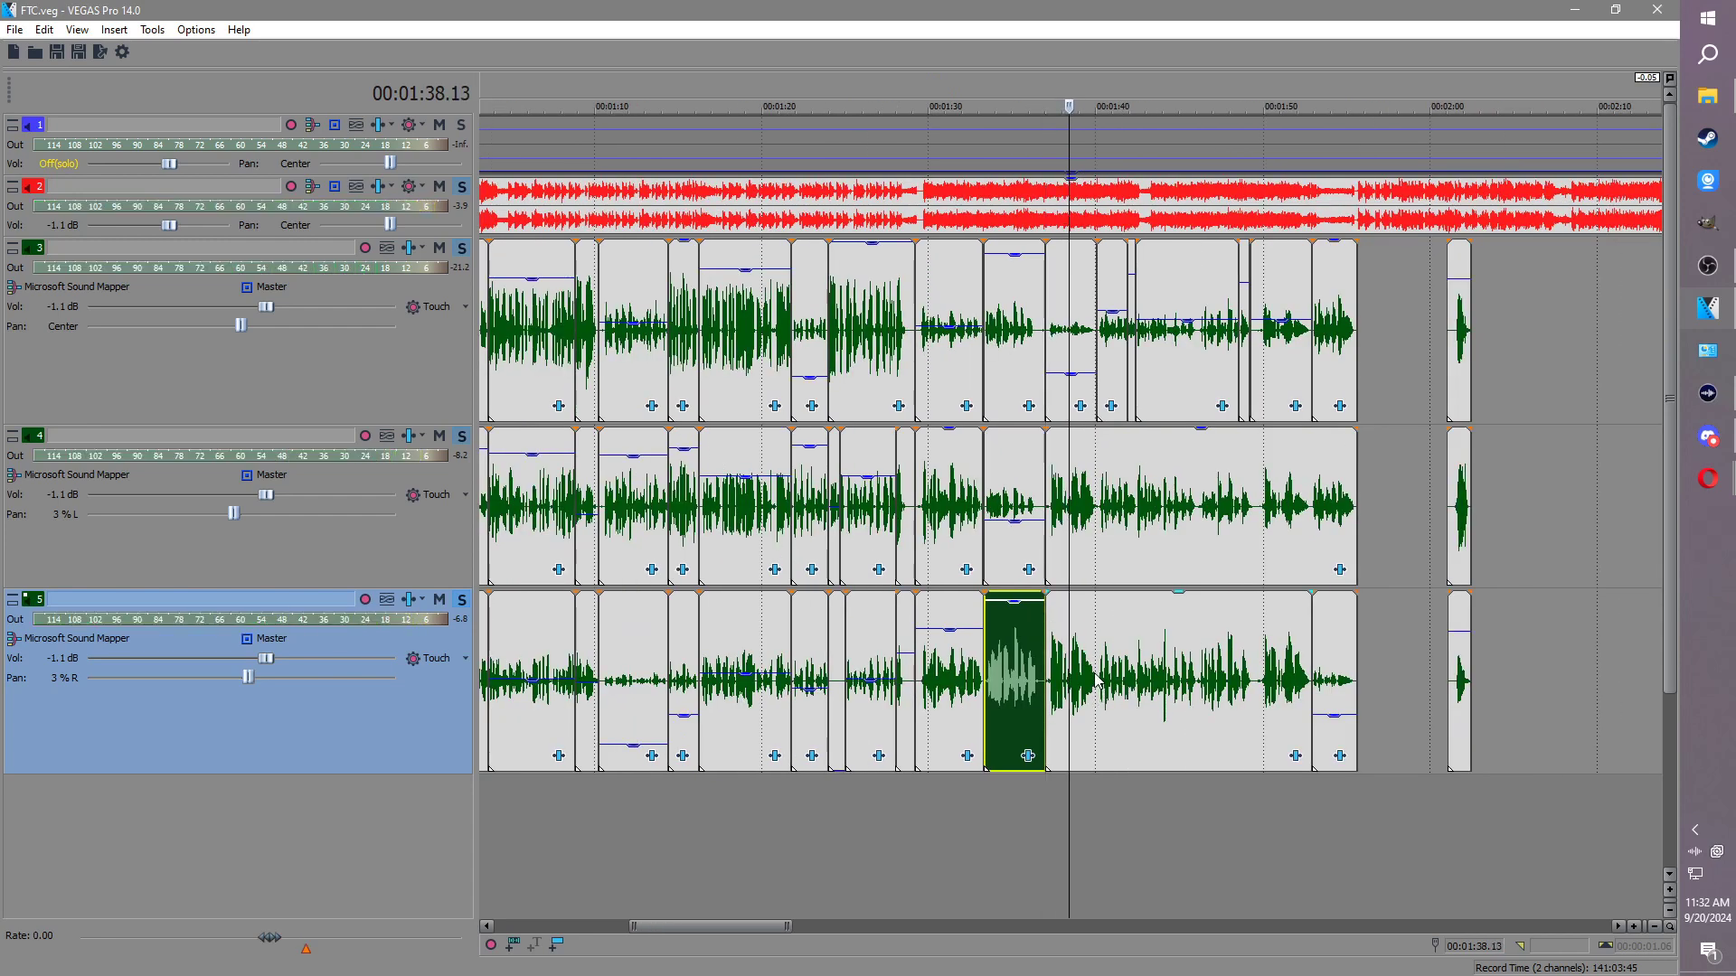
pyautogui.click(1096, 680)
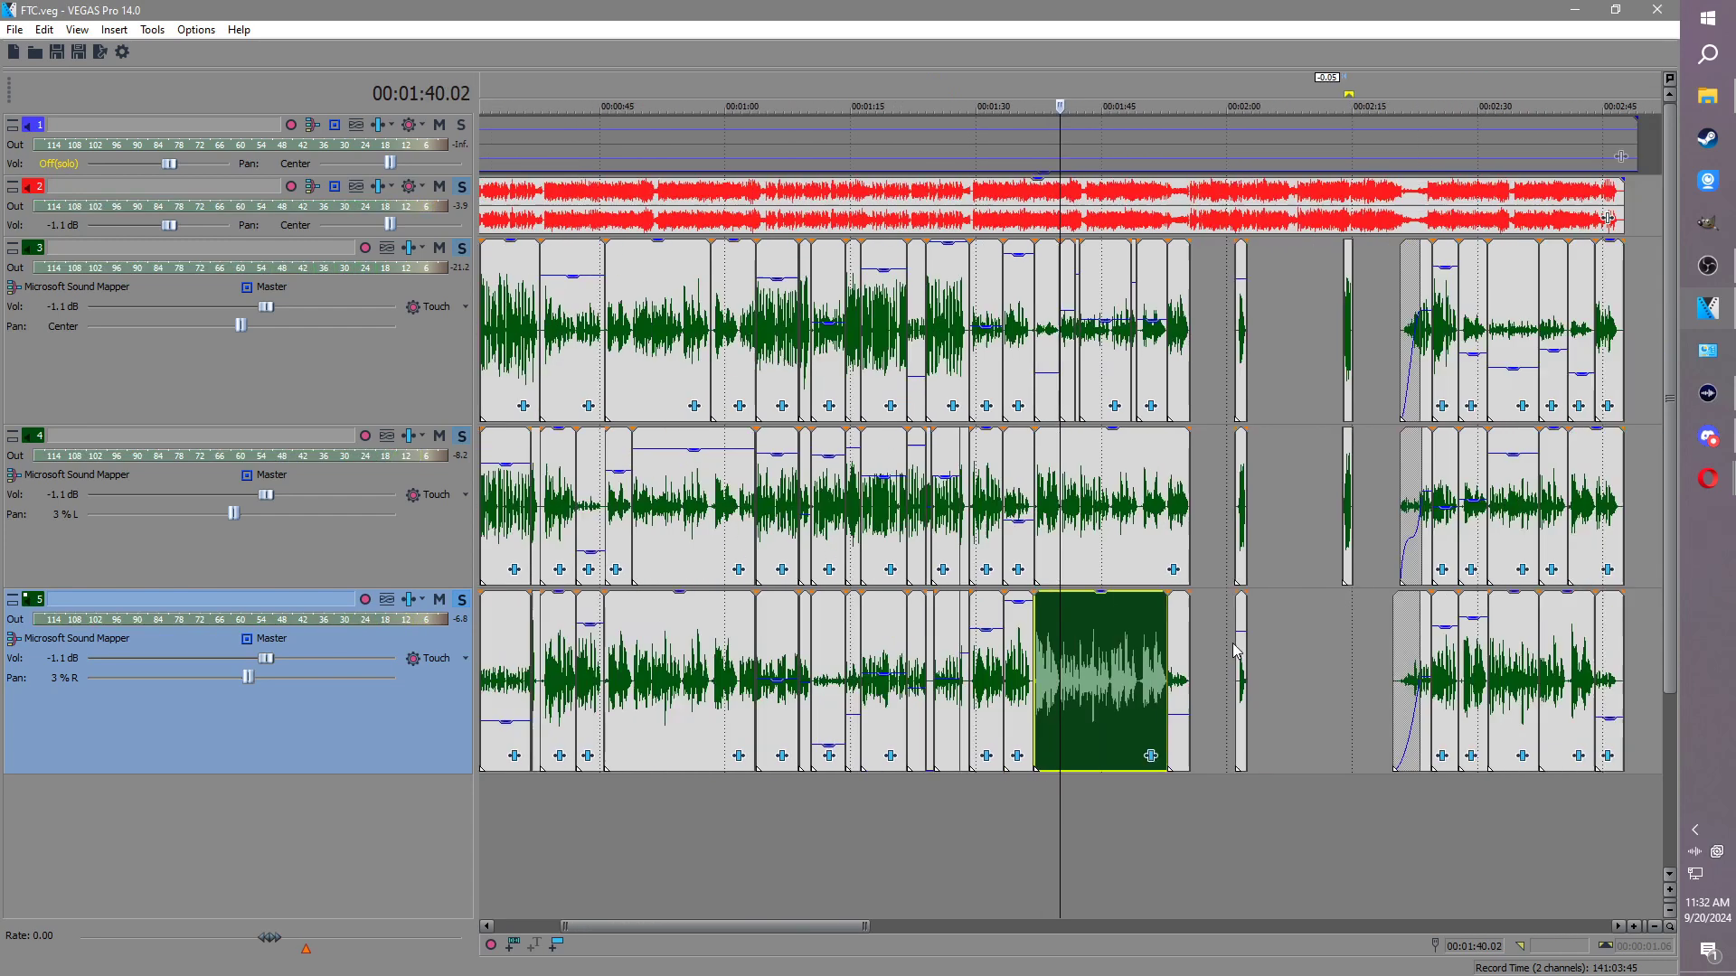
pyautogui.scroll(-3, 1044, 658)
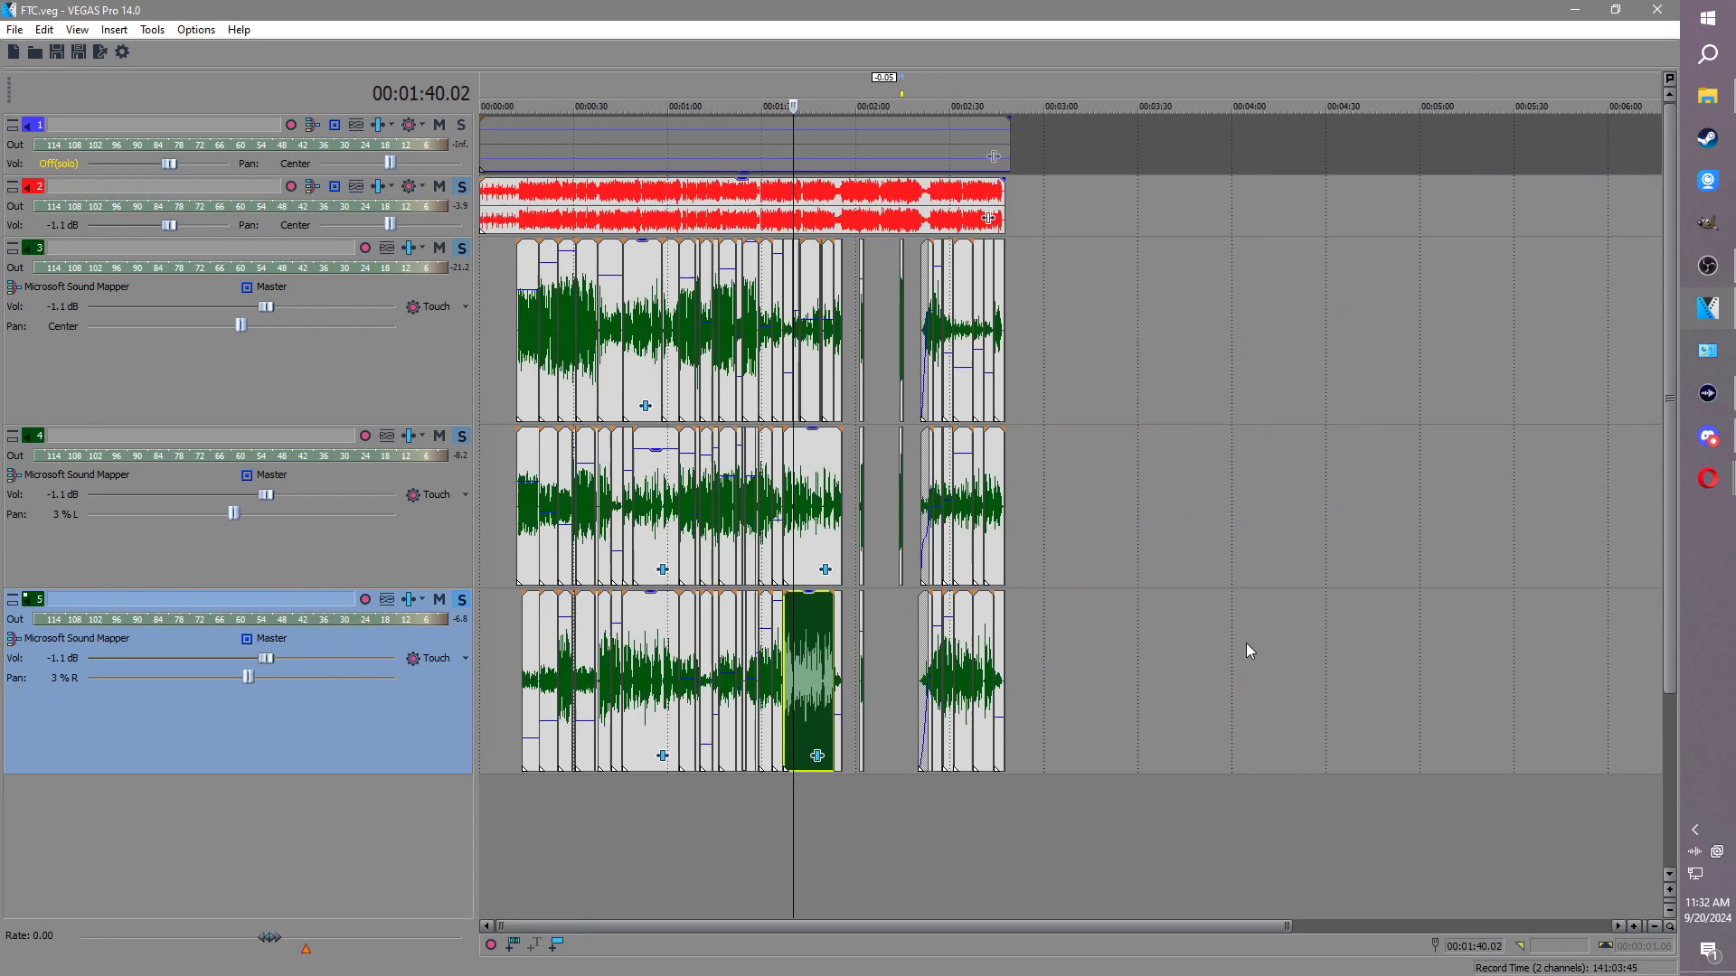
# Step: Delete the four track 5 clips from about 2:28 to the end and paste the copied clip in their place
pyautogui.scroll(3, 1044, 658)
pyautogui.scroll(3, 1044, 658)
pyautogui.press('space')
pyautogui.press('Return')
pyautogui.scroll(-3, 1295, 694)
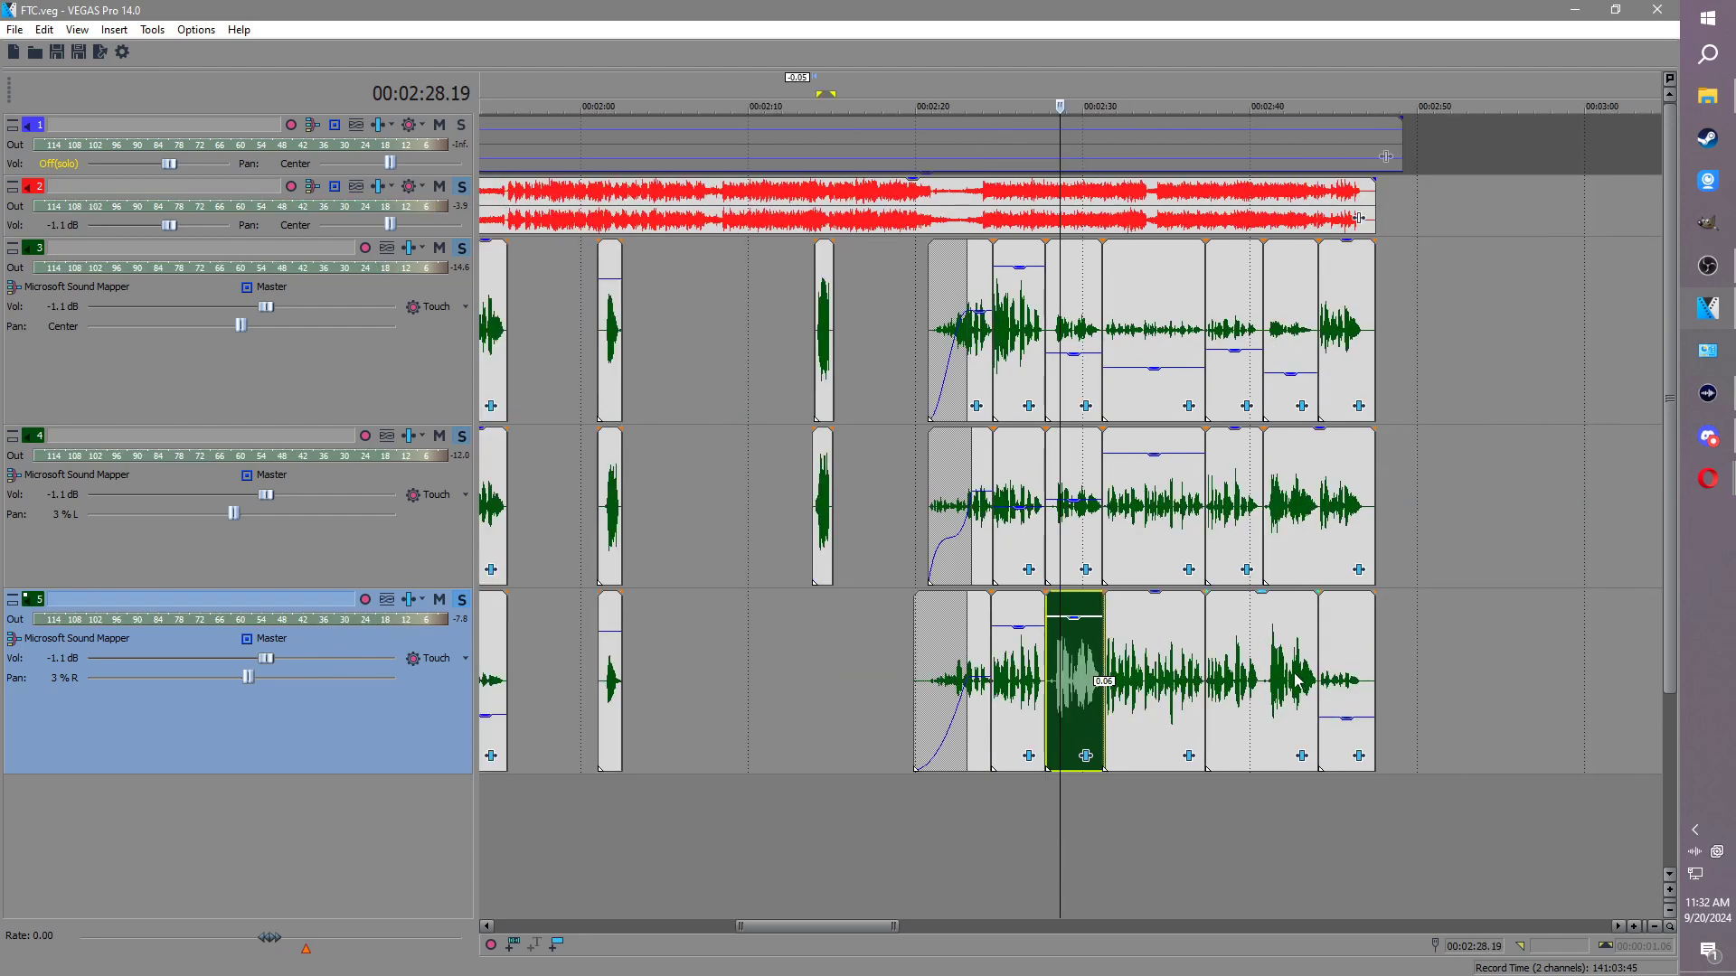
pyautogui.keyDown('shift'); pyautogui.click(1298, 685); pyautogui.keyUp('shift')
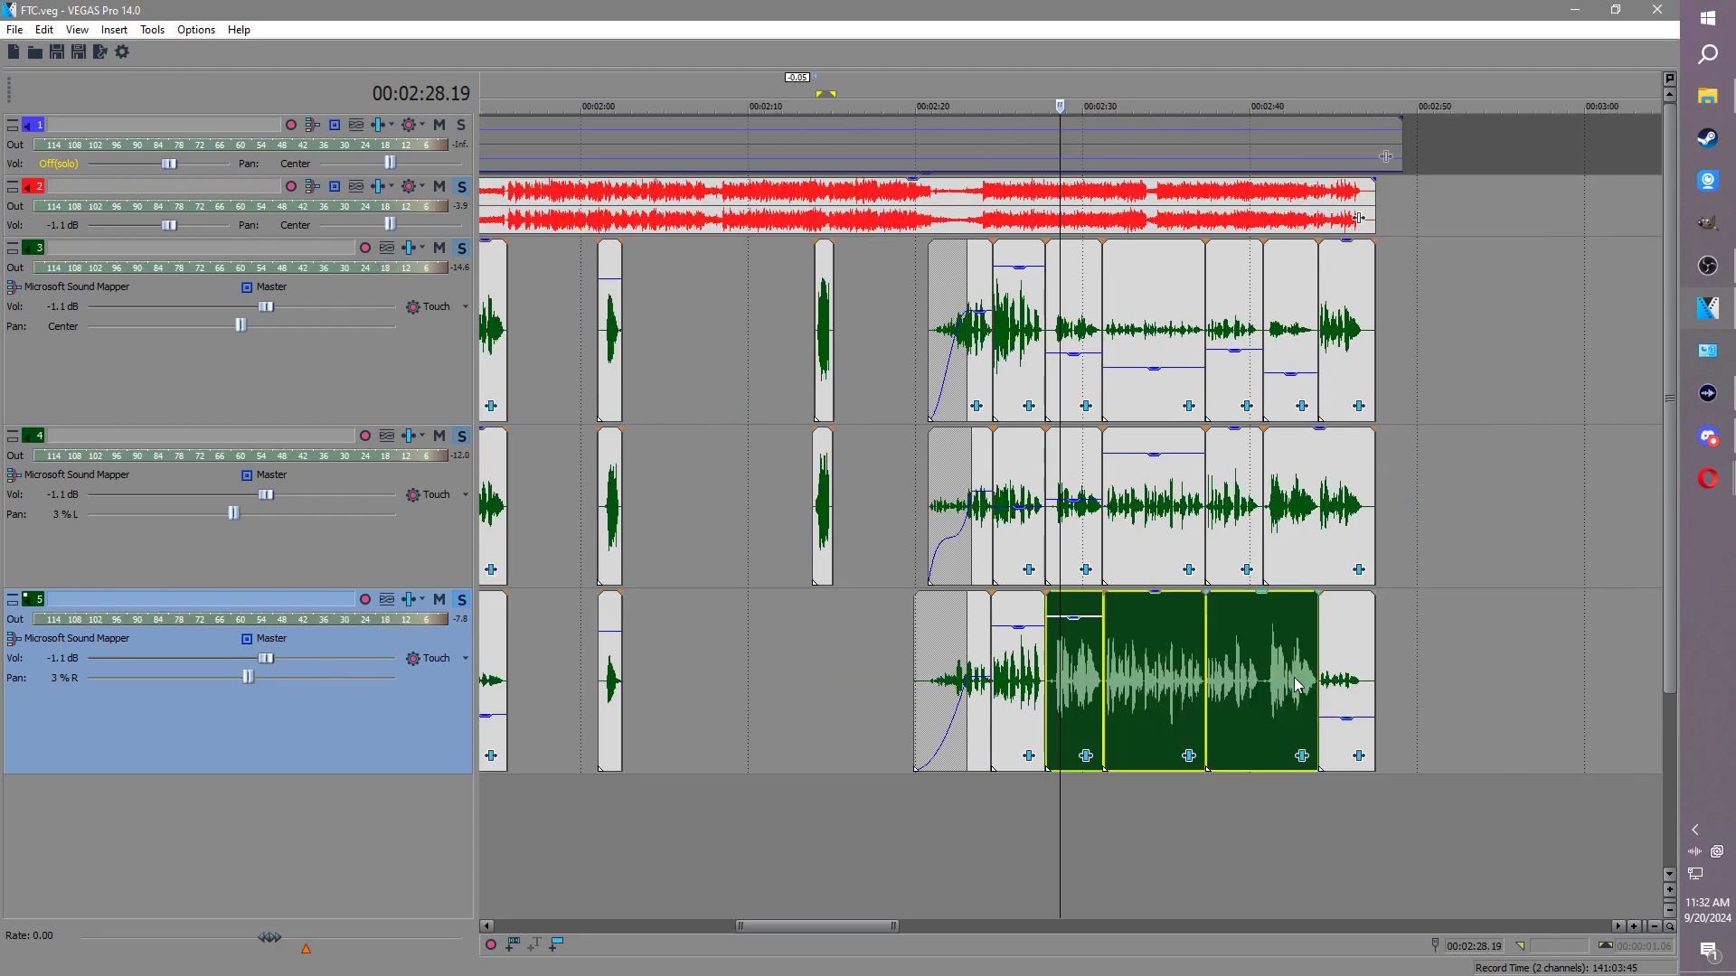
pyautogui.keyDown('shift'); pyautogui.click(1352, 685); pyautogui.keyUp('shift')
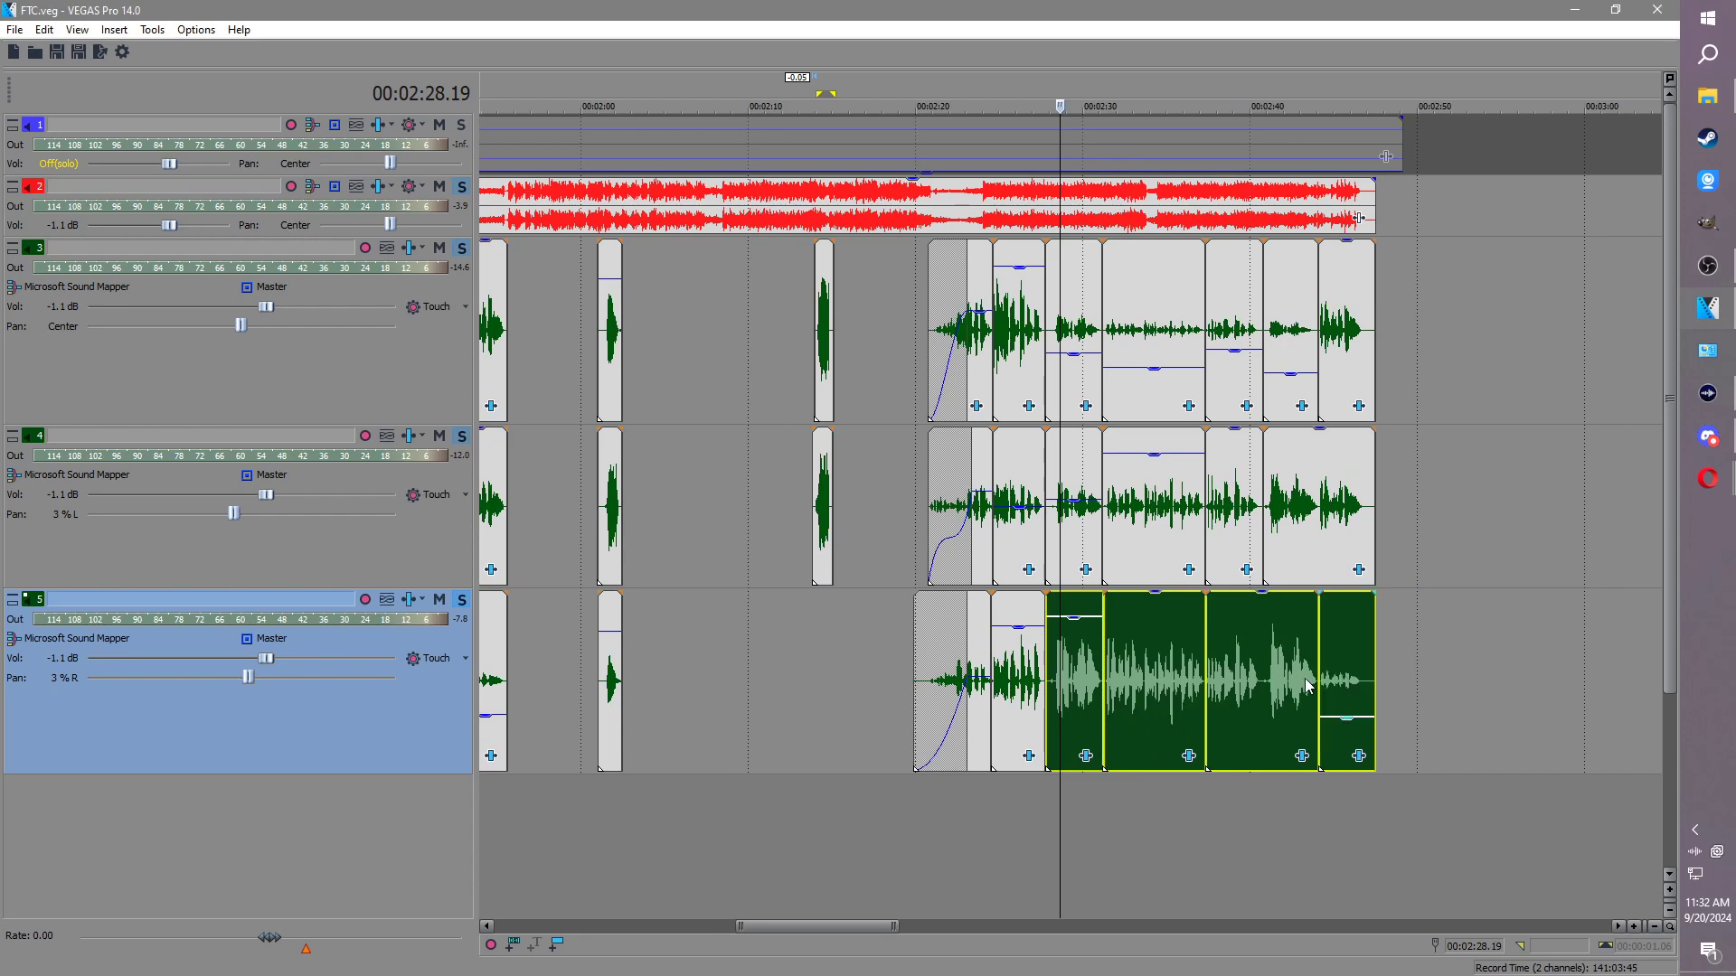
pyautogui.press('Delete')
pyautogui.hotkey('ctrl', 'v')
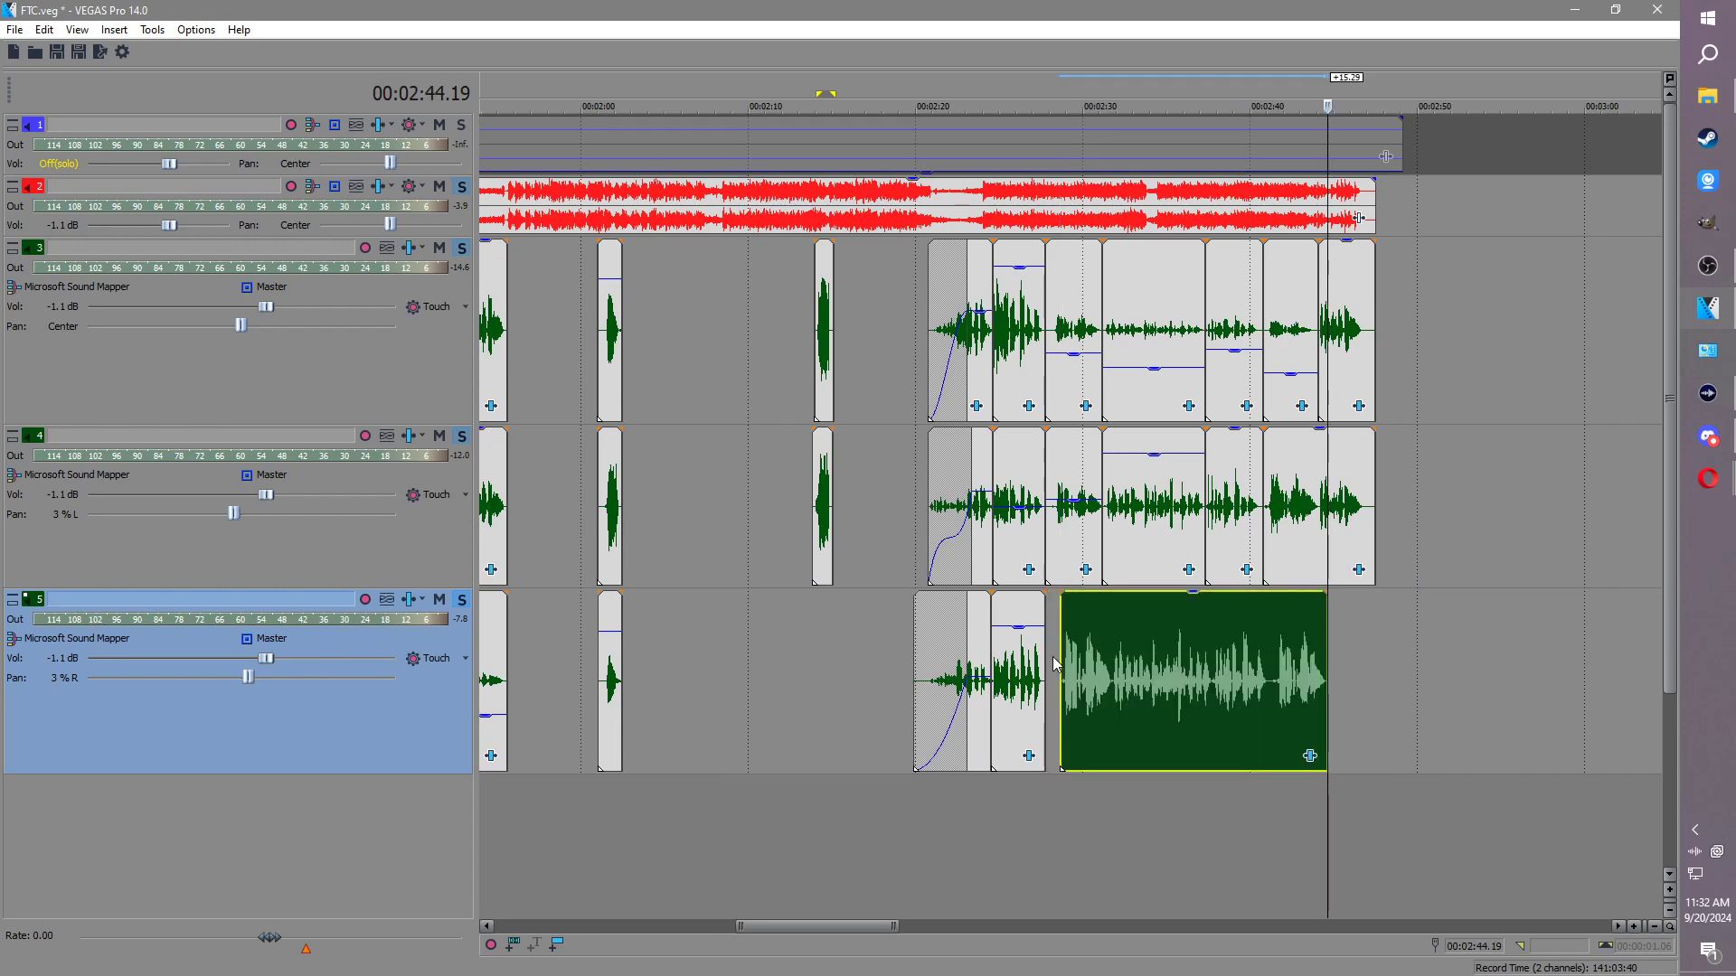
# Step: Shift the pasted track 5 clip slightly earlier so its waveform lines up with the vocals on tracks 3 and 4
pyautogui.click(1104, 673)
pyautogui.scroll(5, 1104, 673)
pyautogui.moveTo(883, 664); pyautogui.dragTo(831, 652)
pyautogui.click(792, 545)
pyautogui.scroll(1, 796, 547)
pyautogui.scroll(5, 1060, 644)
pyautogui.moveTo(1176, 687); pyautogui.dragTo(1193, 705)
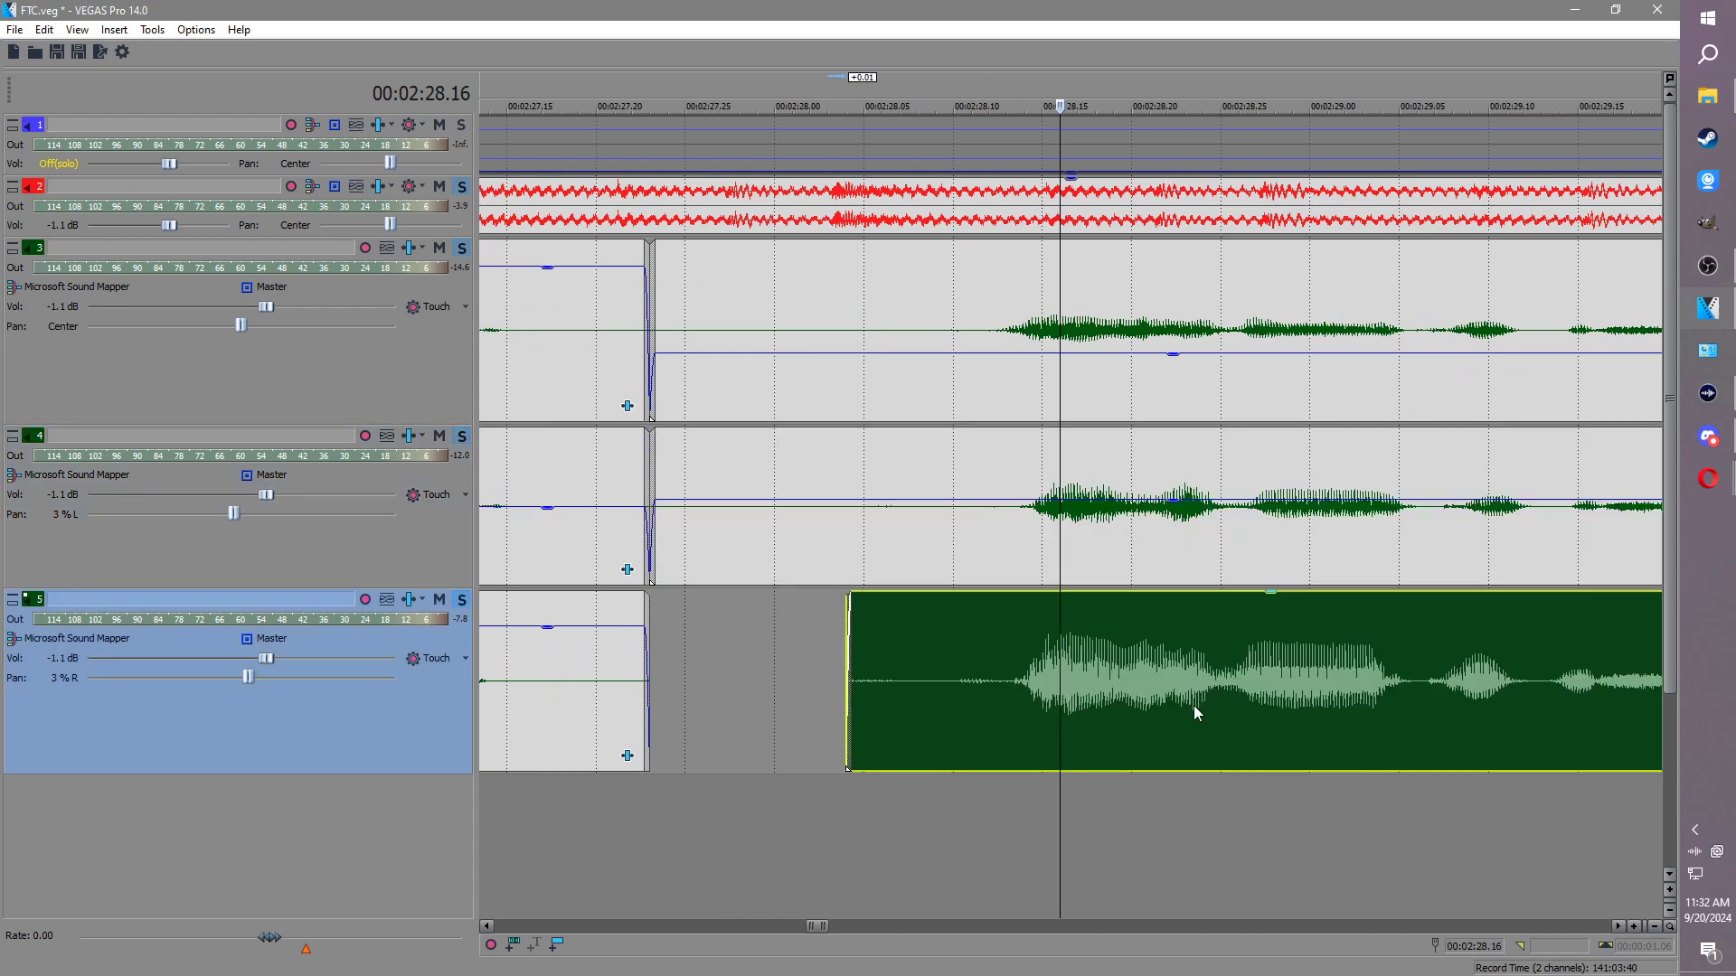
pyautogui.scroll(-6, 1194, 705)
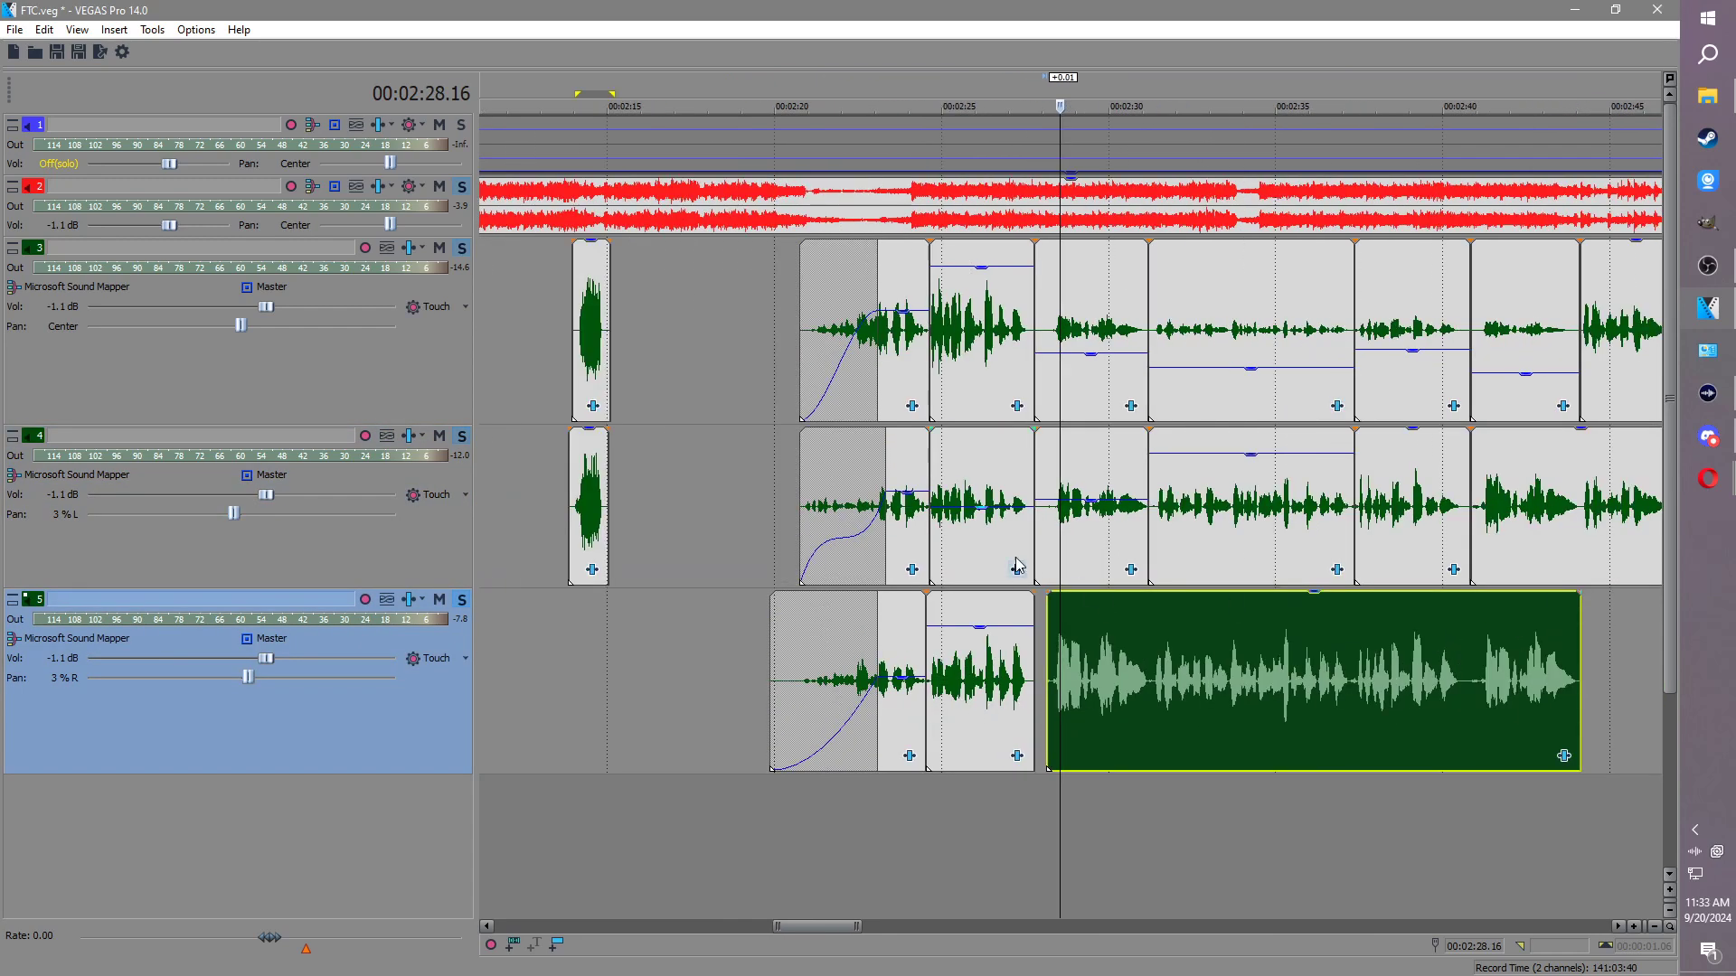
# Step: Play the closing section from about 2:28 and extend the end of the pasted track 5 clip to about 2:47
pyautogui.click(1039, 542)
pyautogui.press('space')
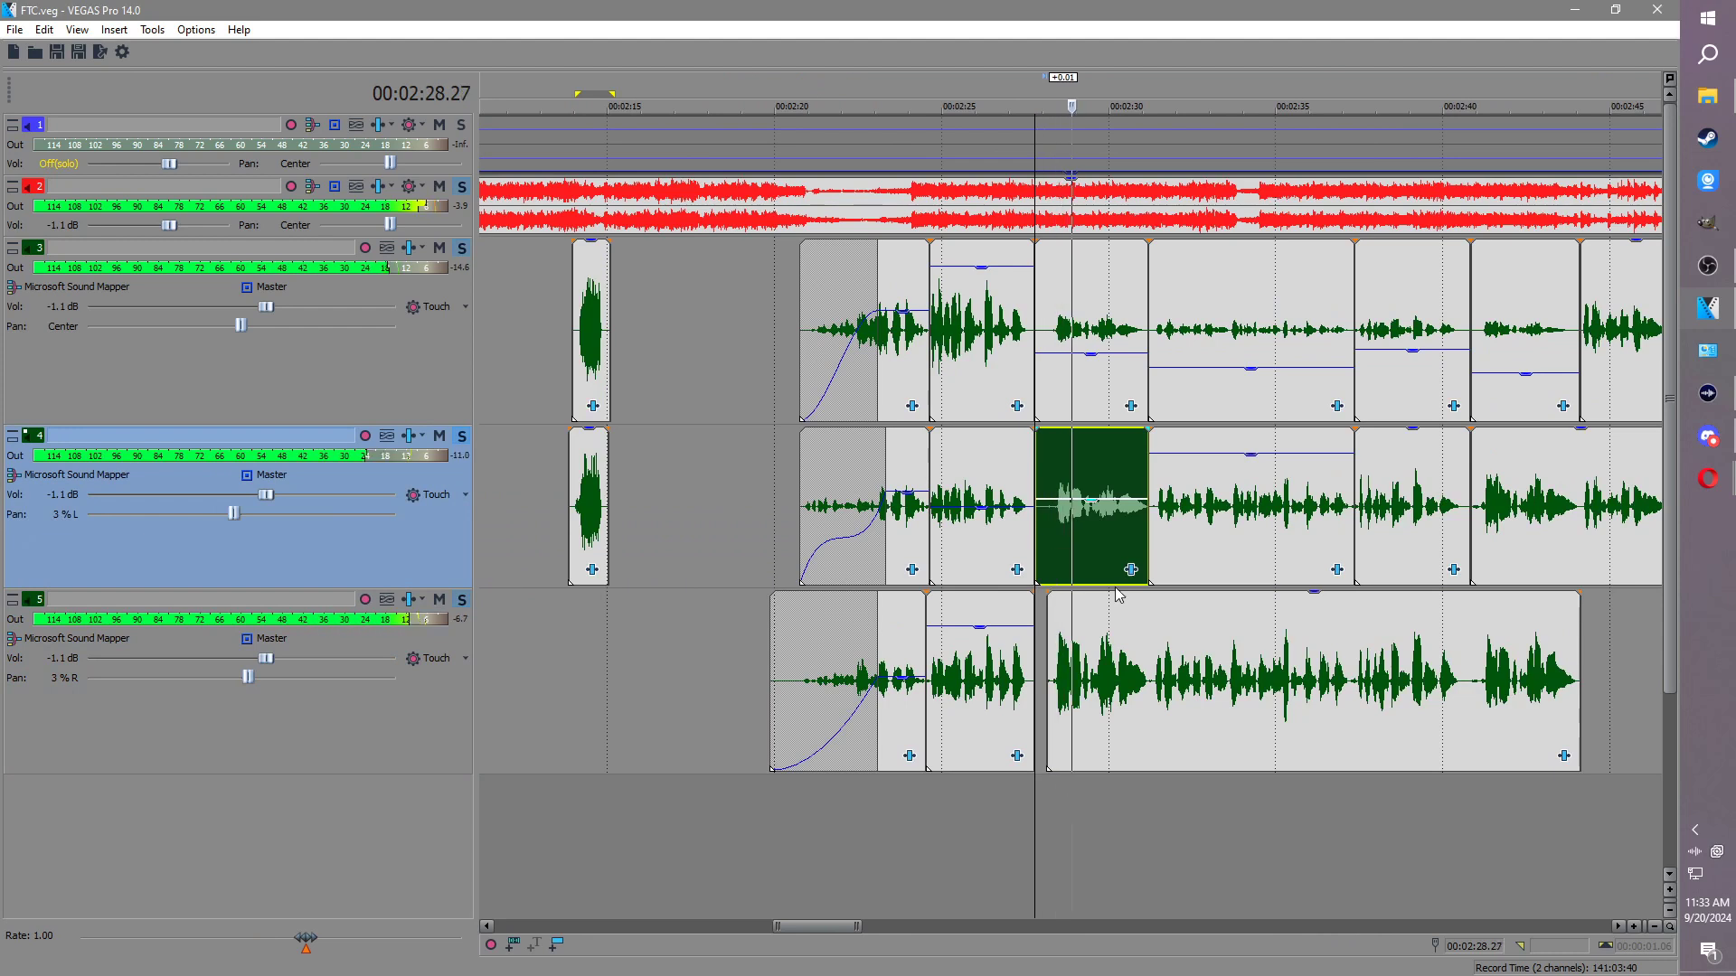
pyautogui.click(1356, 630)
pyautogui.scroll(-2, 1358, 673)
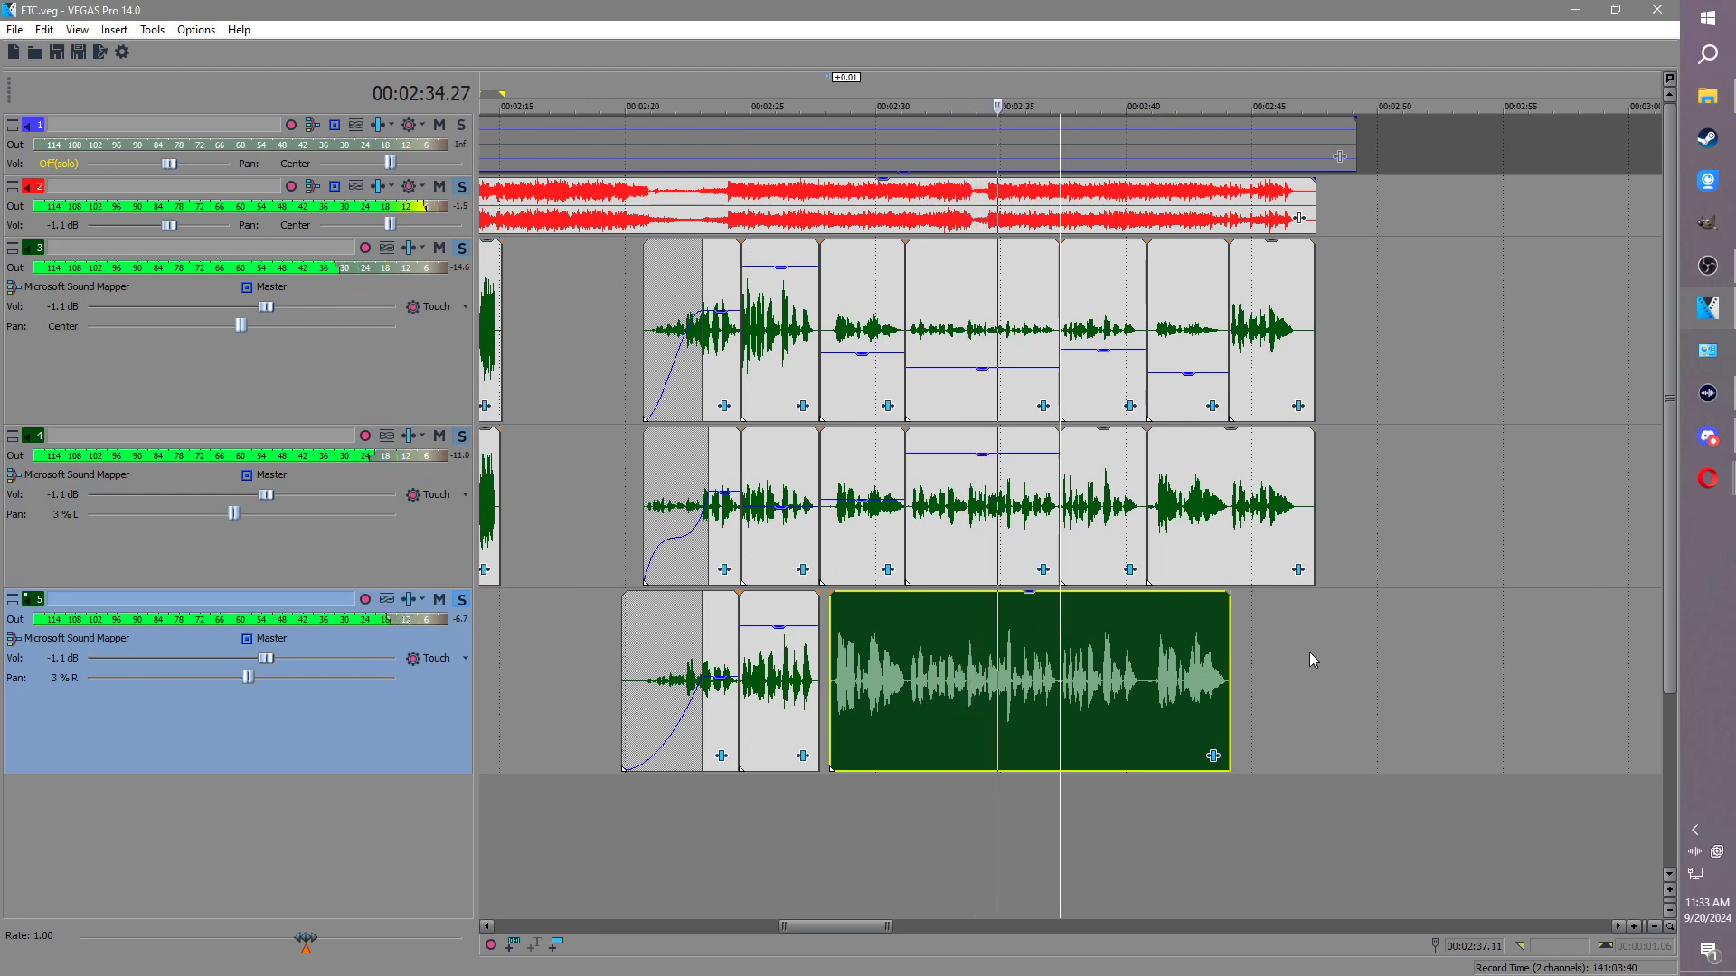
pyautogui.moveTo(1230, 633); pyautogui.dragTo(1301, 633)
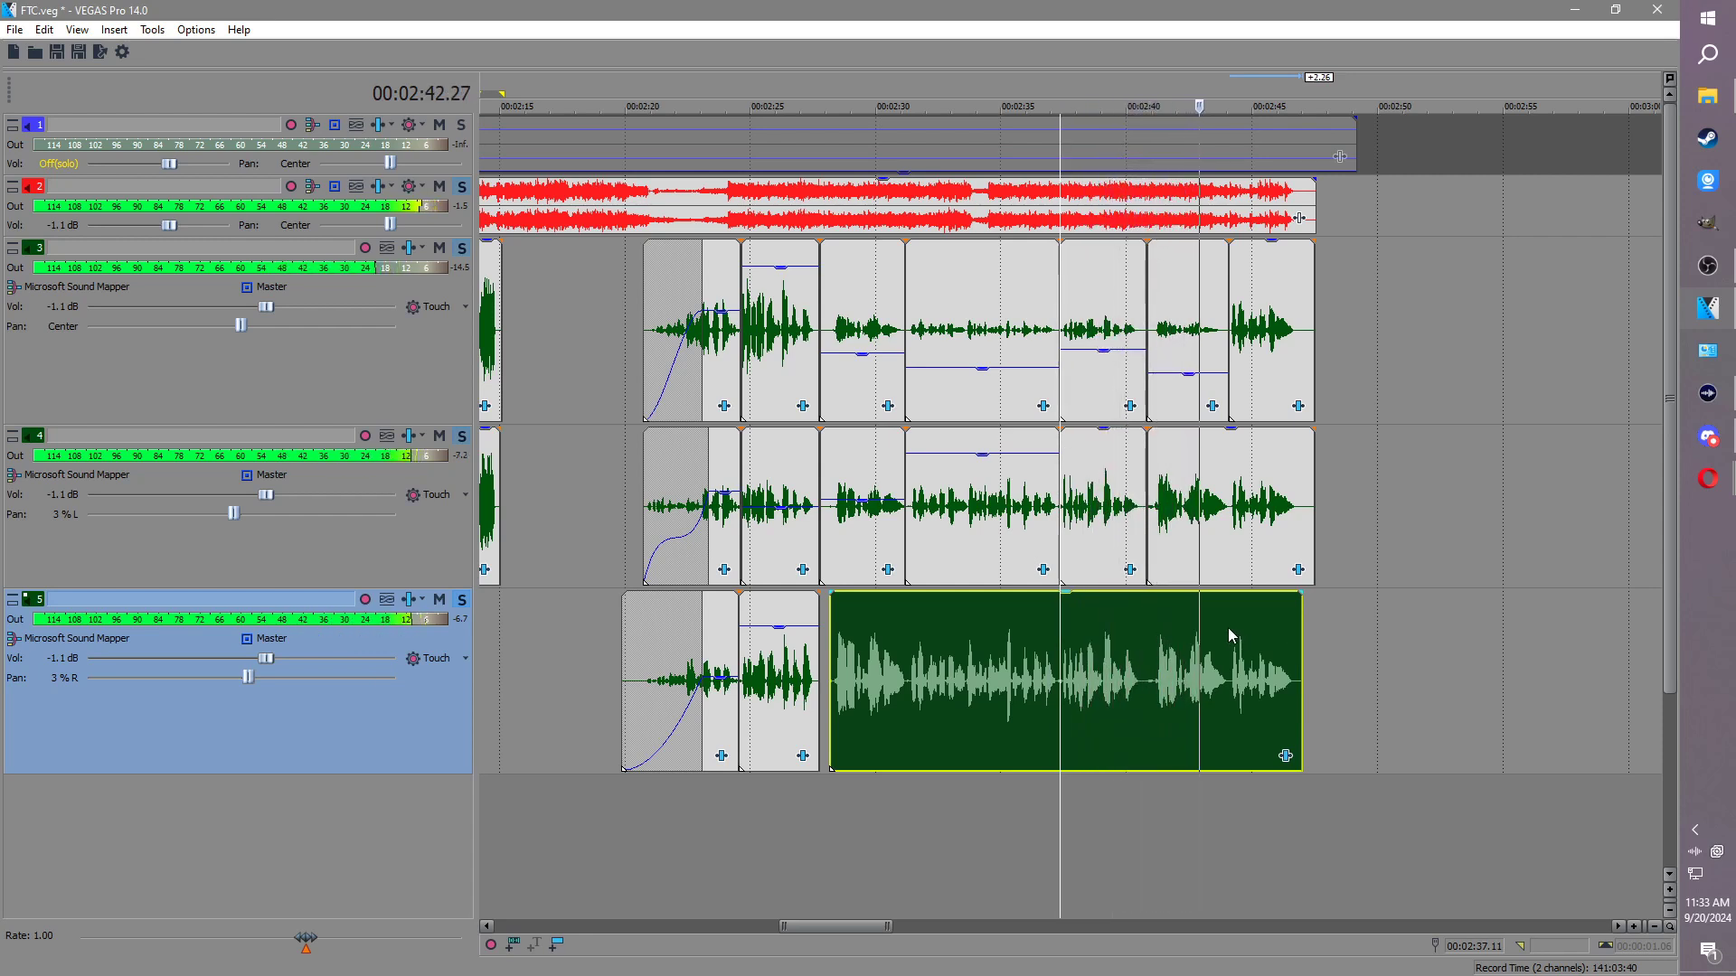
pyautogui.scroll(4, 1310, 649)
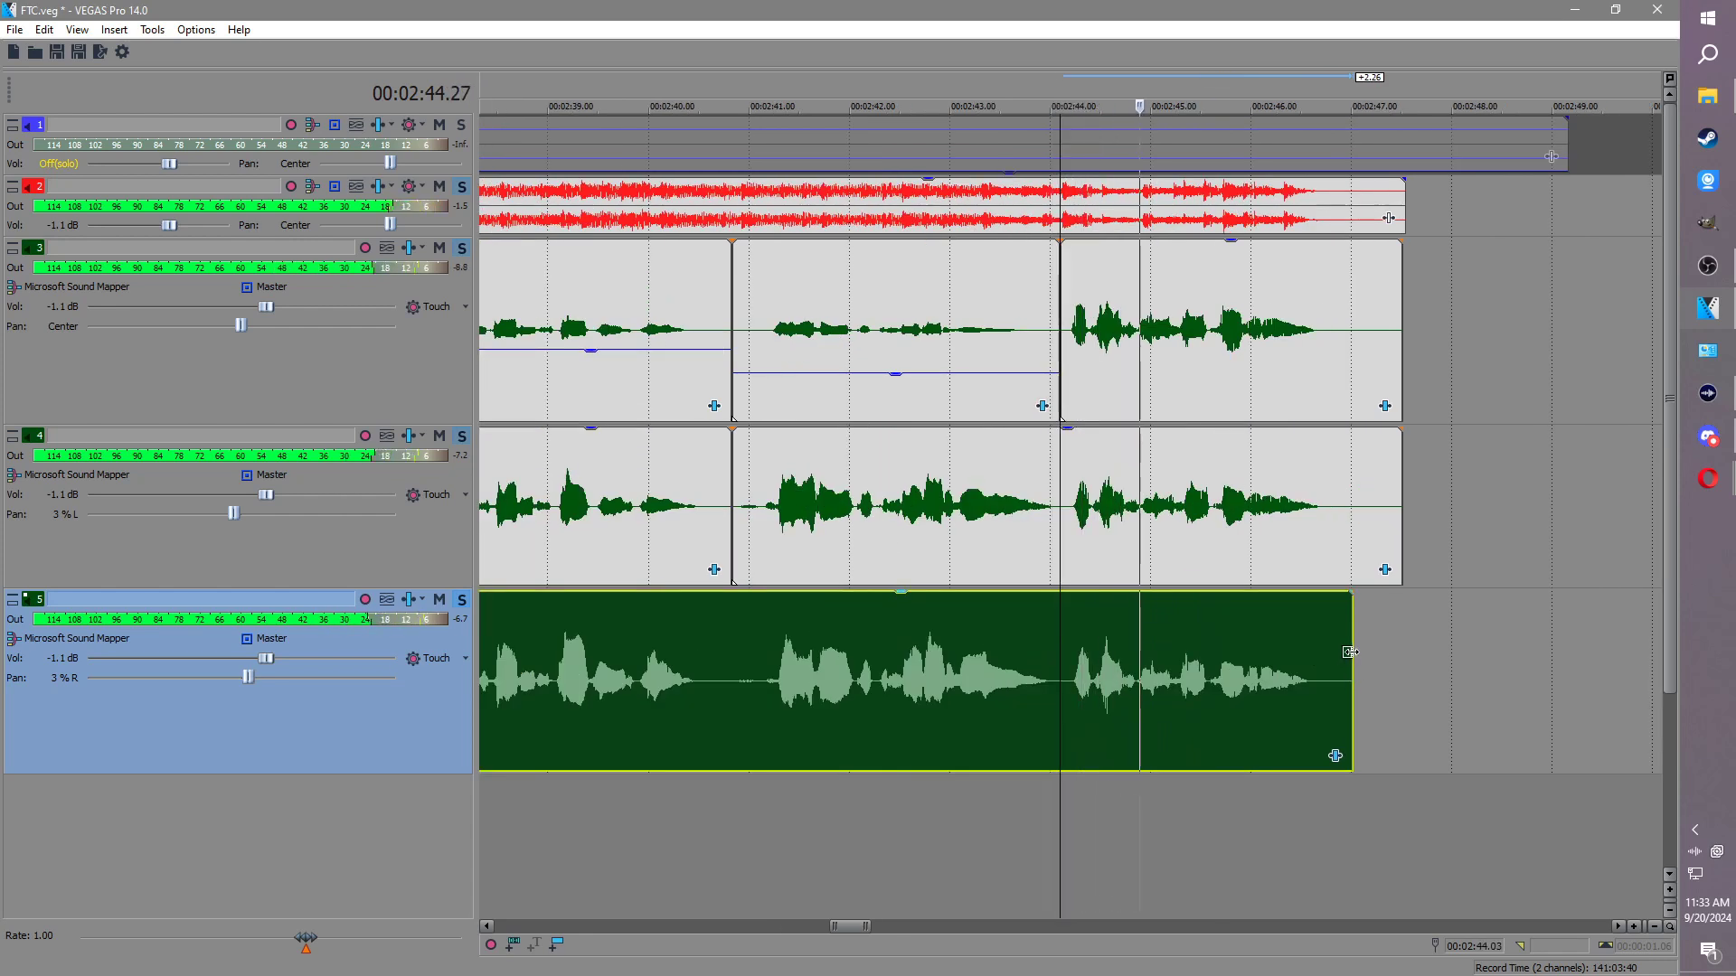
pyautogui.press('Return')
# Step: Examine the full arrangement of the music and vocal tracks from the start of the song to the end
pyautogui.scroll(-10, 1305, 628)
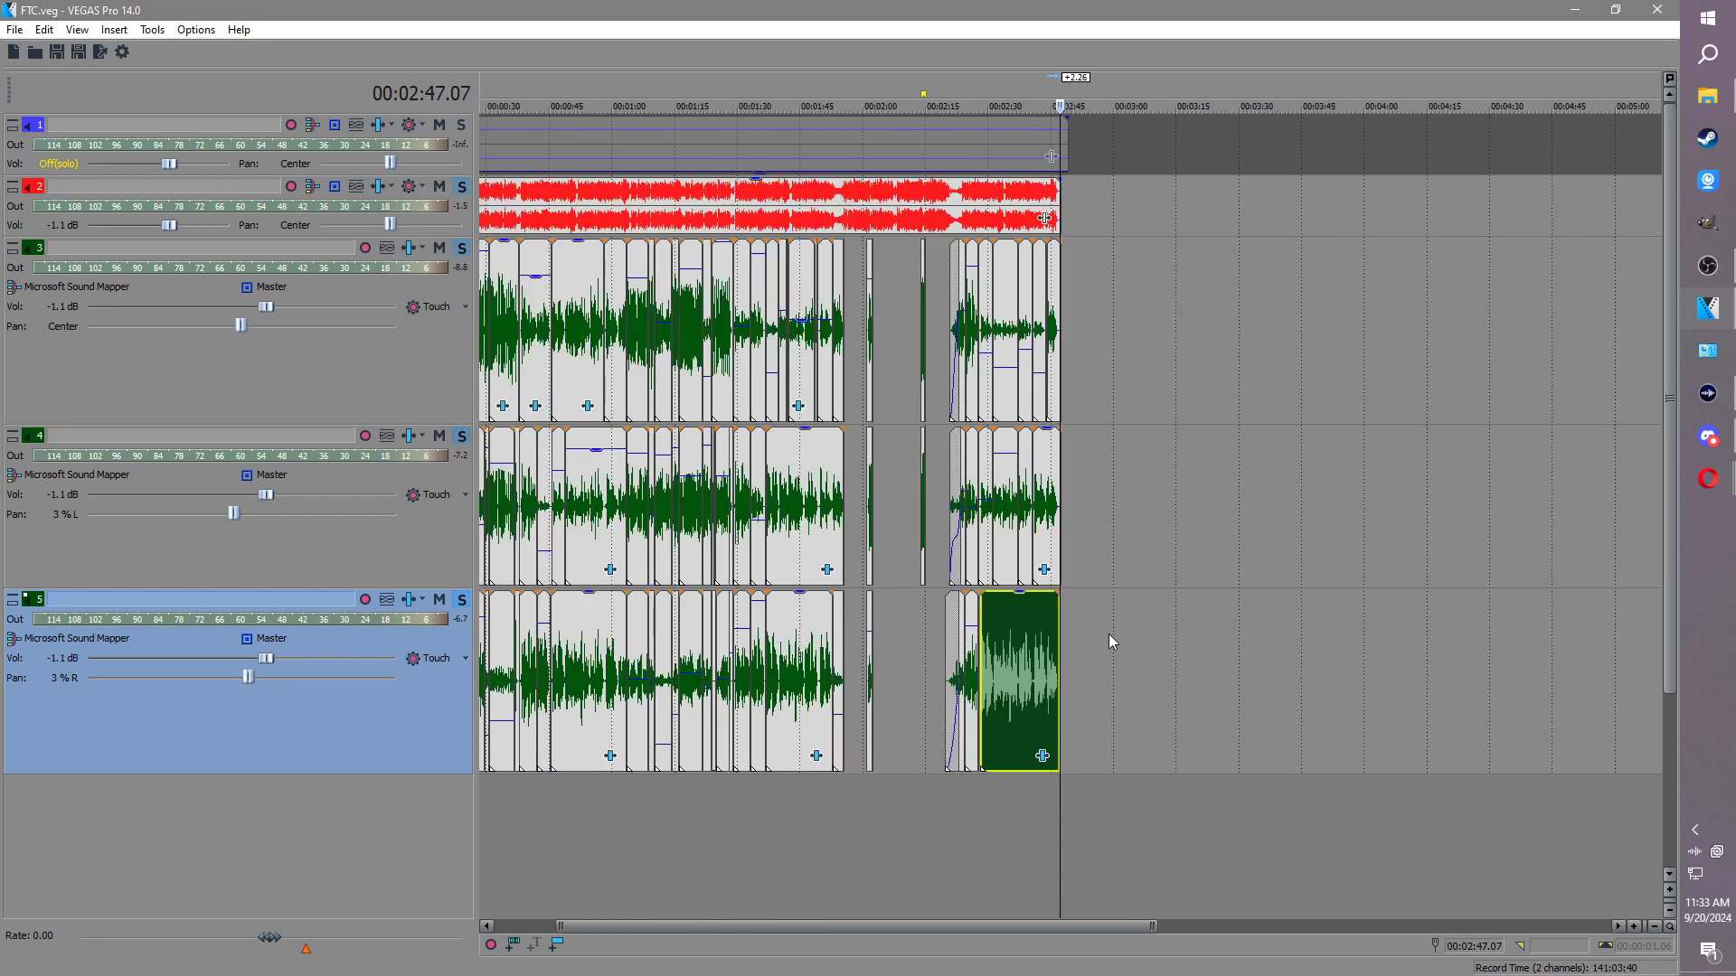
pyautogui.scroll(-4, 1117, 491)
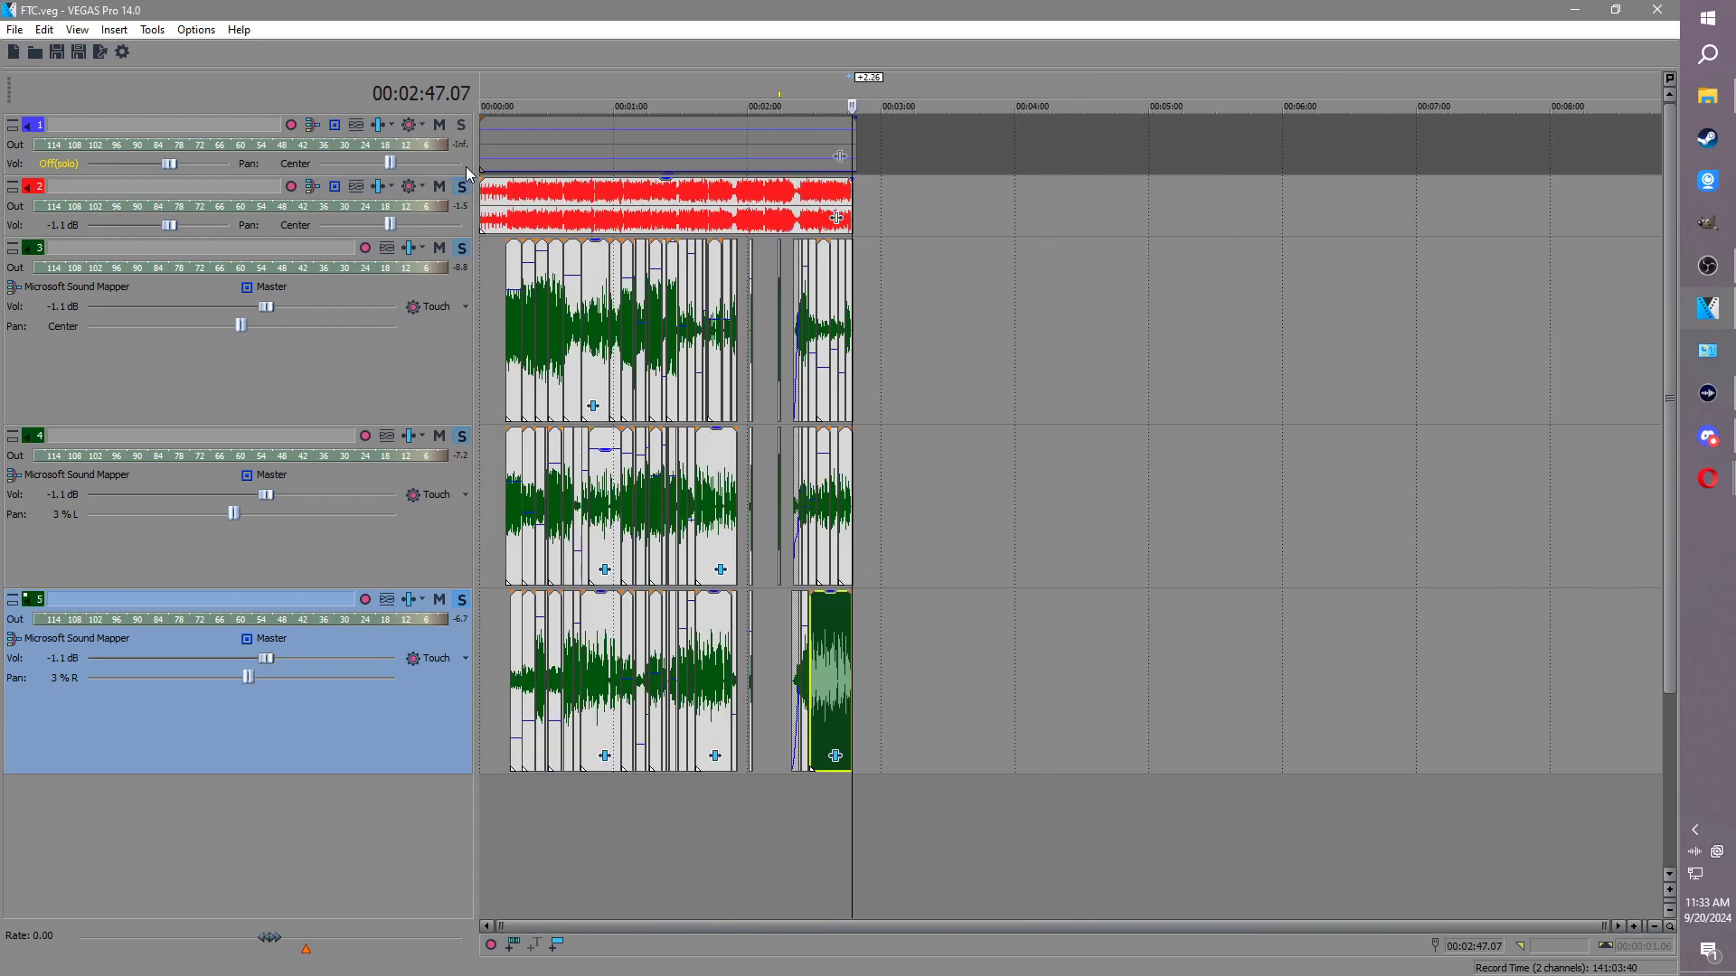
pyautogui.click(484, 145)
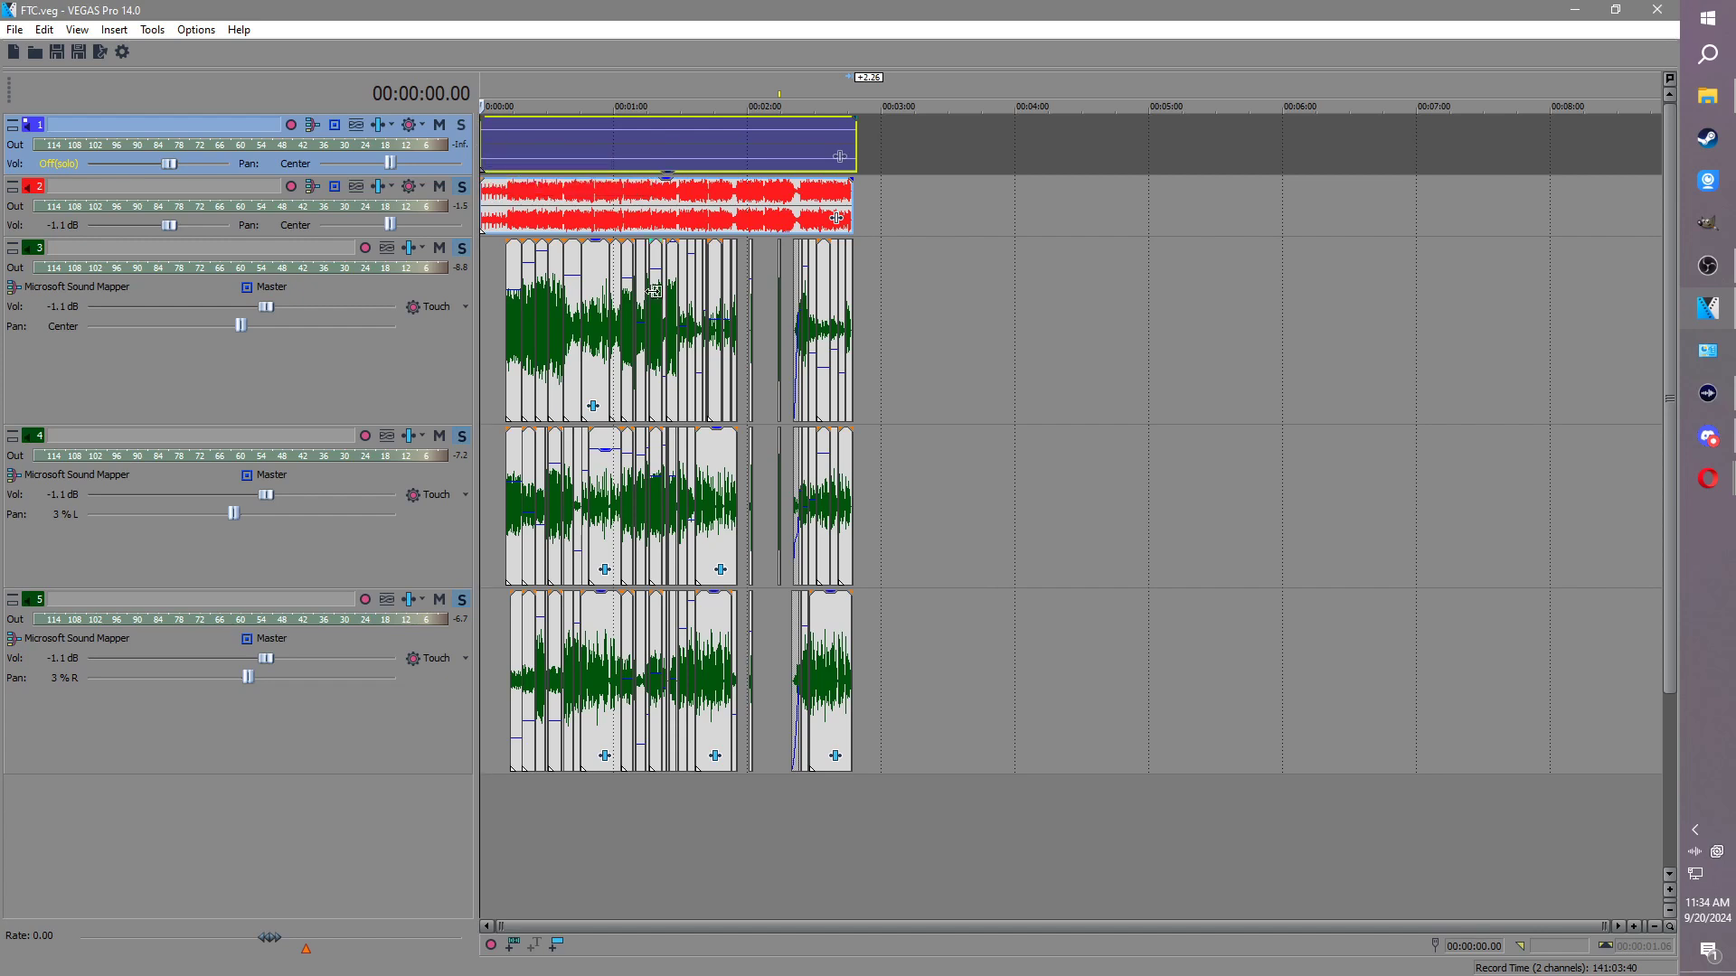
pyautogui.click(620, 193)
pyautogui.scroll(5, 839, 387)
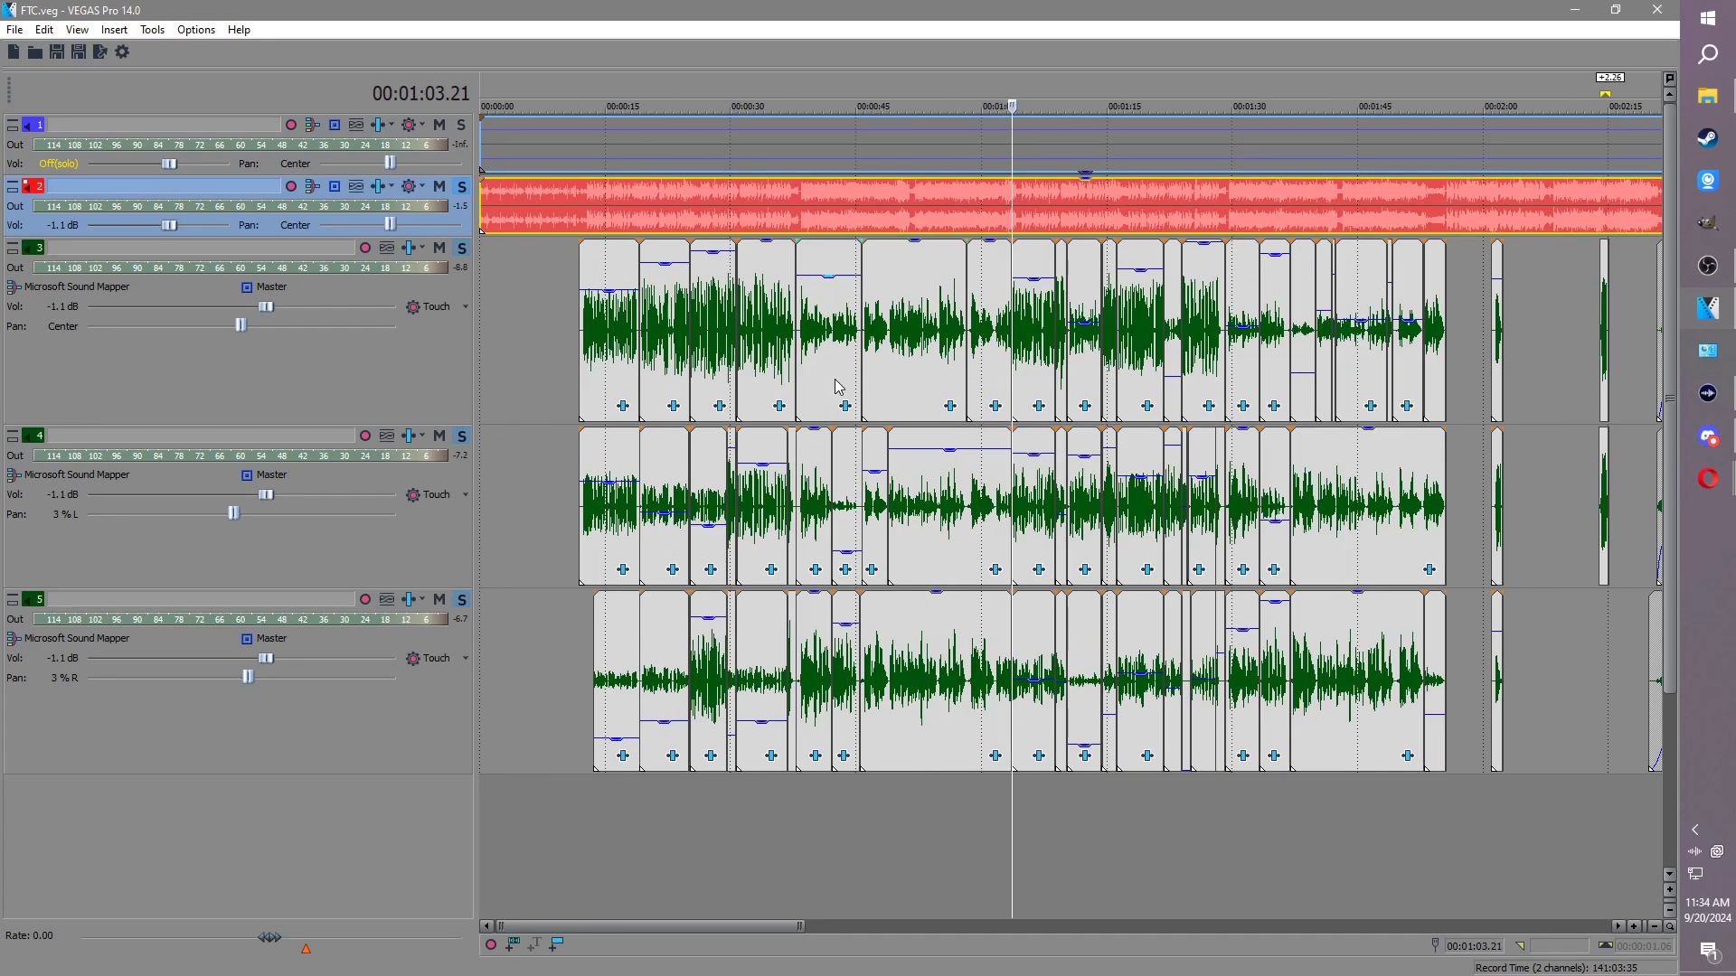
pyautogui.scroll(-3, 866, 520)
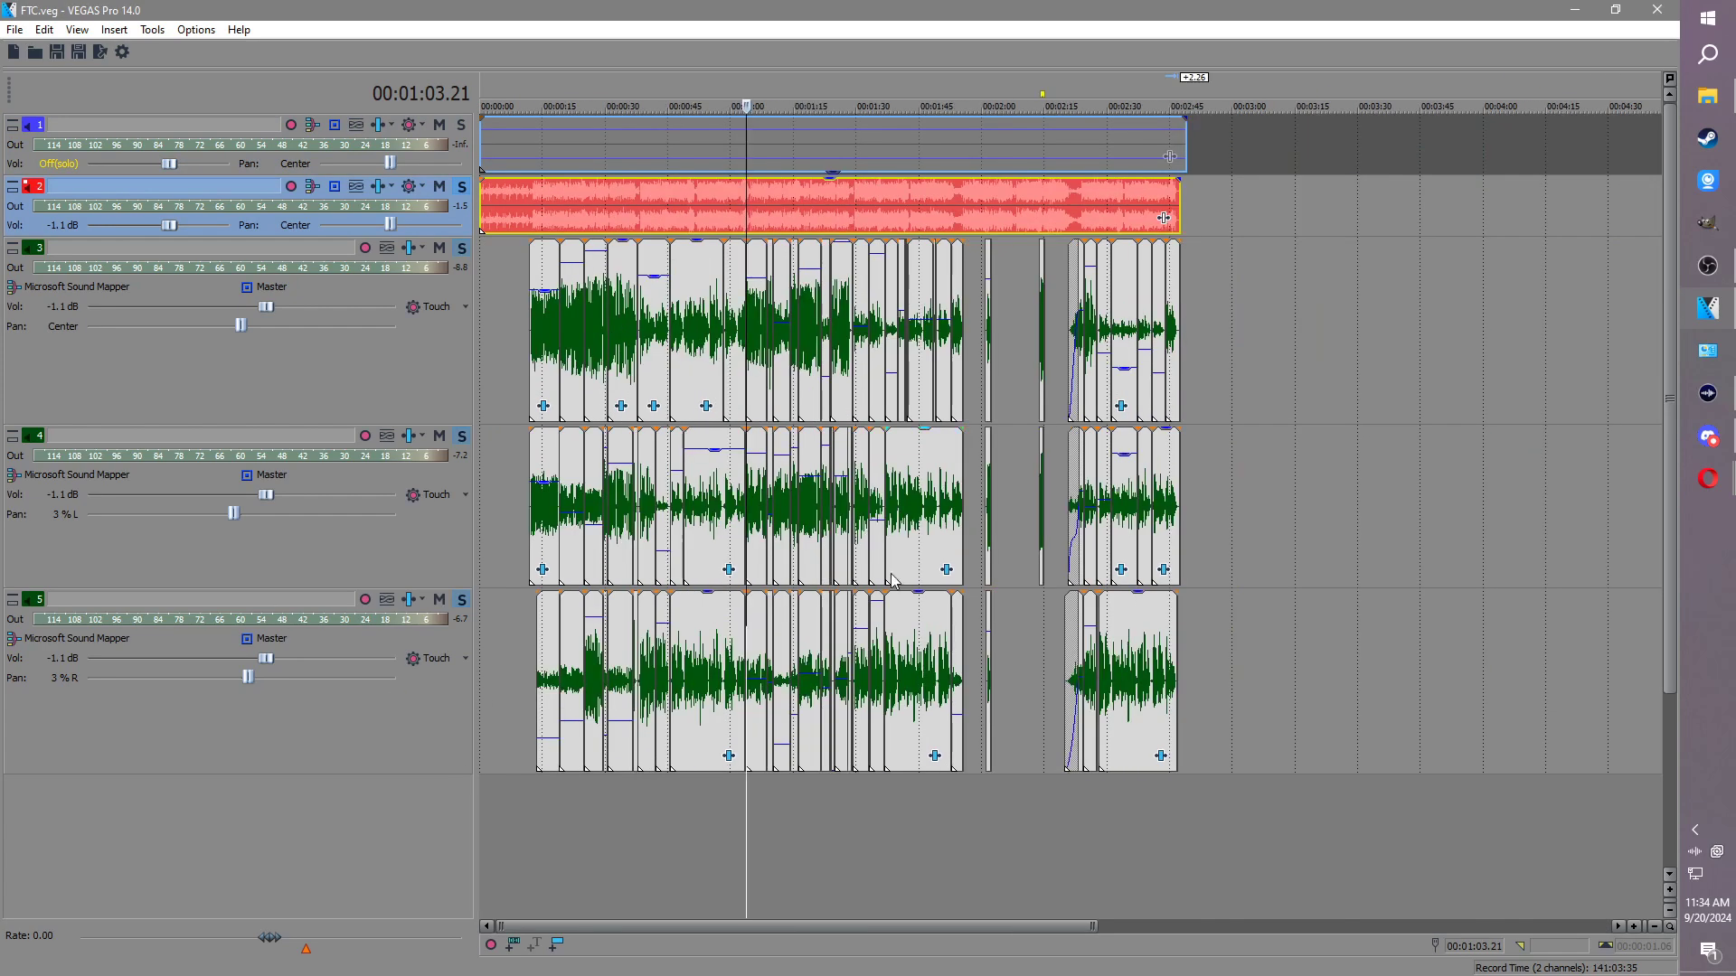